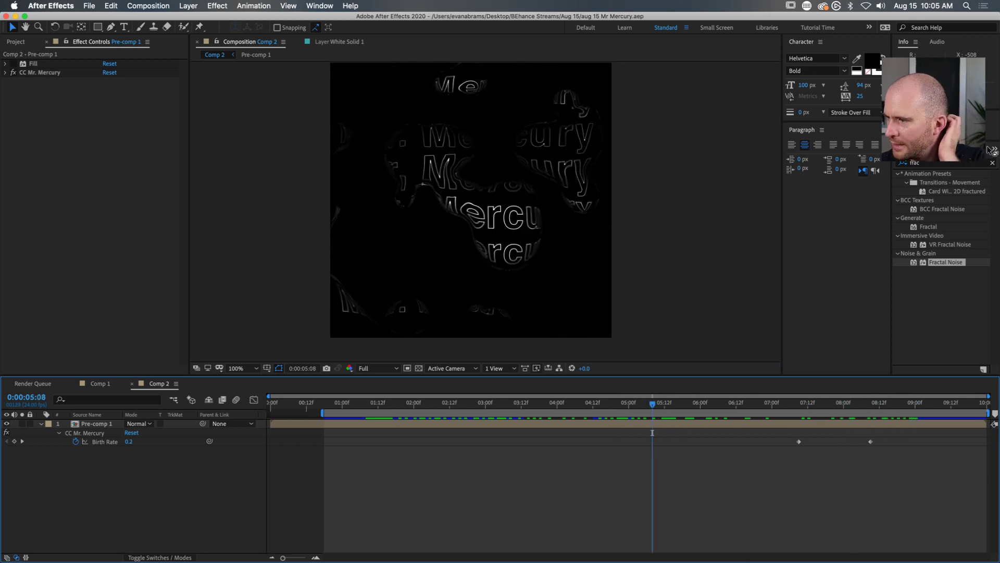
# Step: Search the effects for "cc mr", expand the Simulation category fully and select CC Mr. Mercury
pyautogui.click(993, 165)
pyautogui.write('cc mr')
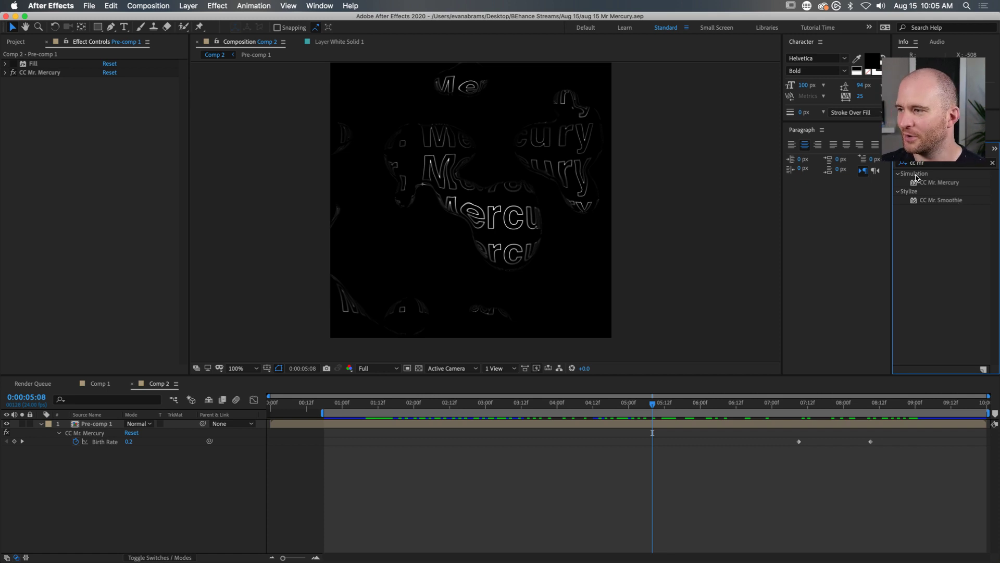
pyautogui.click(897, 174)
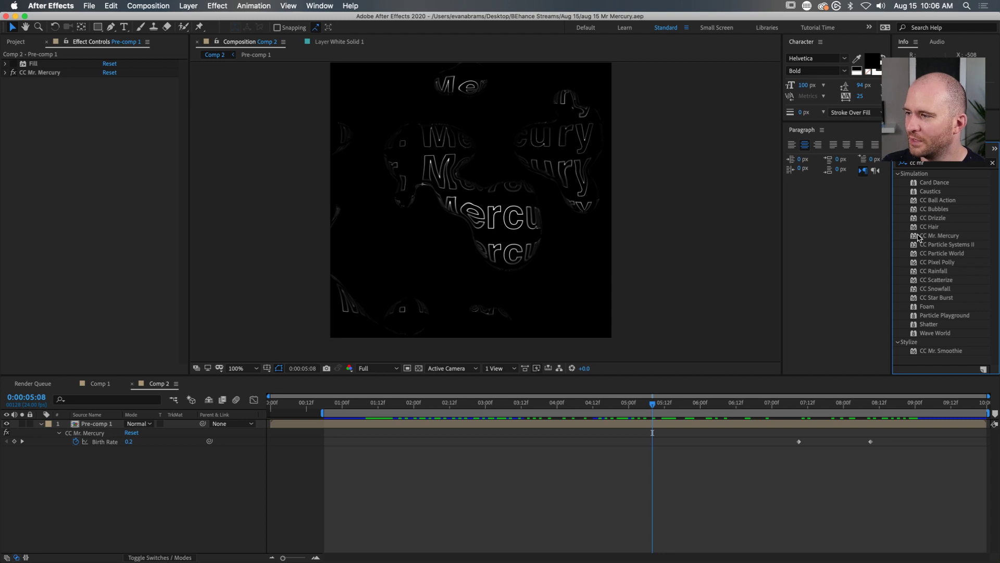
pyautogui.click(954, 238)
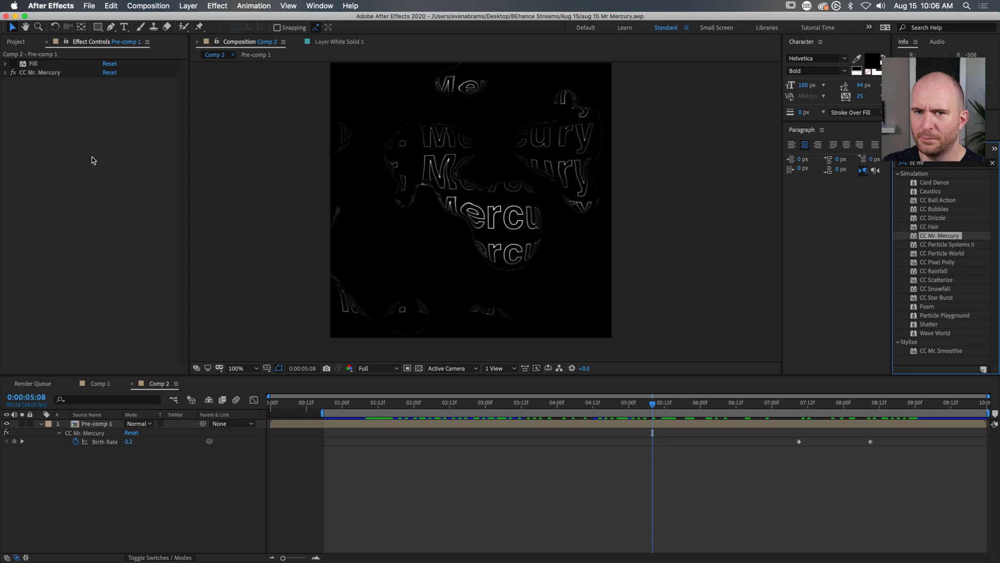
# Step: Preview the mercury text animation in Comp 2 from 0:00:01:08, finishing at 0:00:02:20
pyautogui.moveTo(471, 404); pyautogui.dragTo(366, 414)
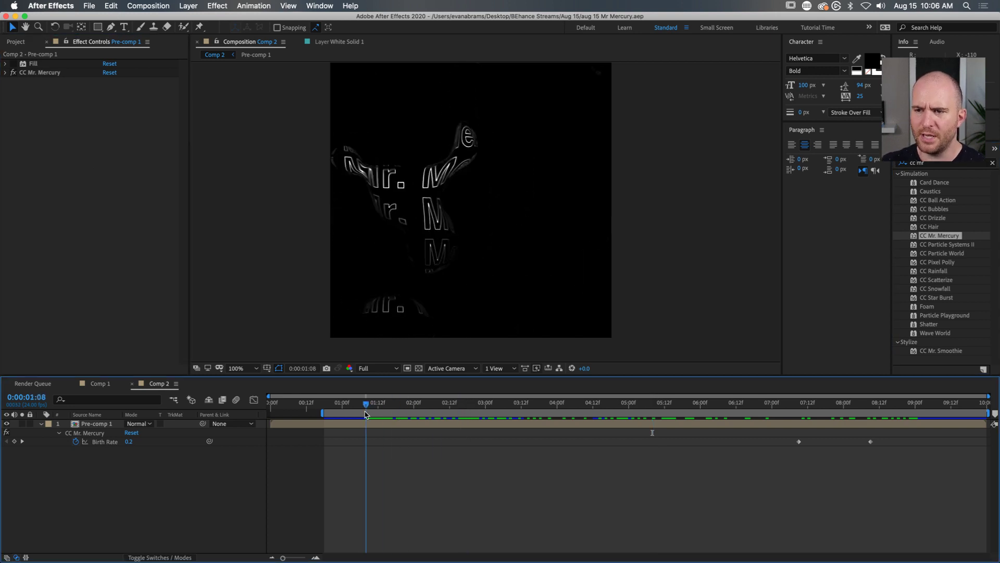
pyautogui.press('space')
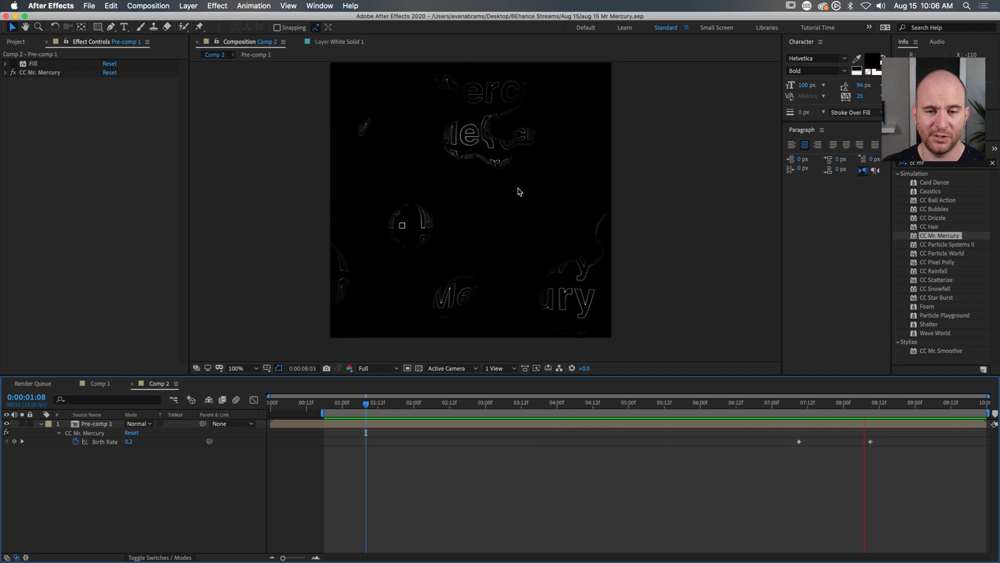
pyautogui.moveTo(365, 403); pyautogui.dragTo(473, 406)
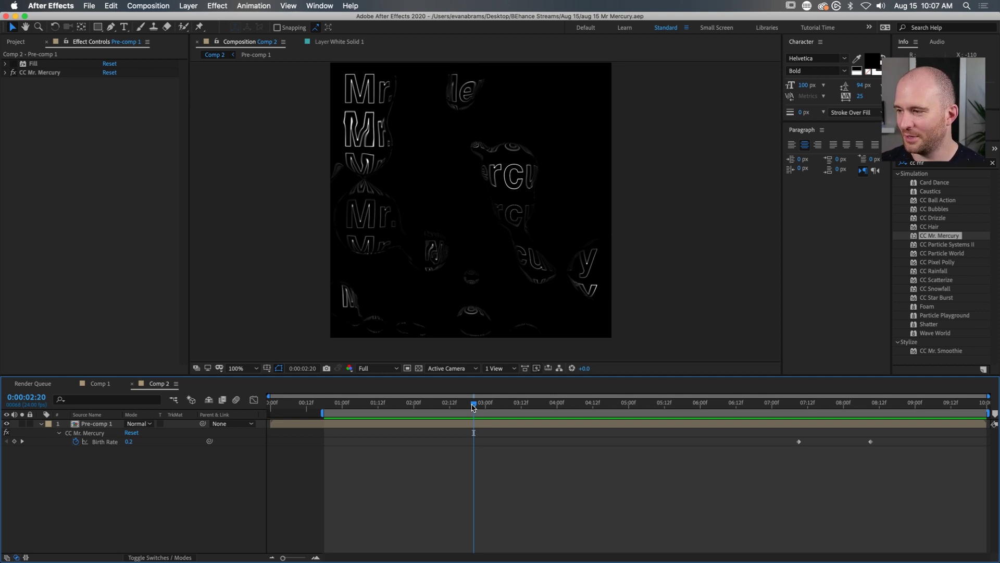
# Step: Search the effects for "mr" and select CC Mr. Smoothie
pyautogui.click(942, 166)
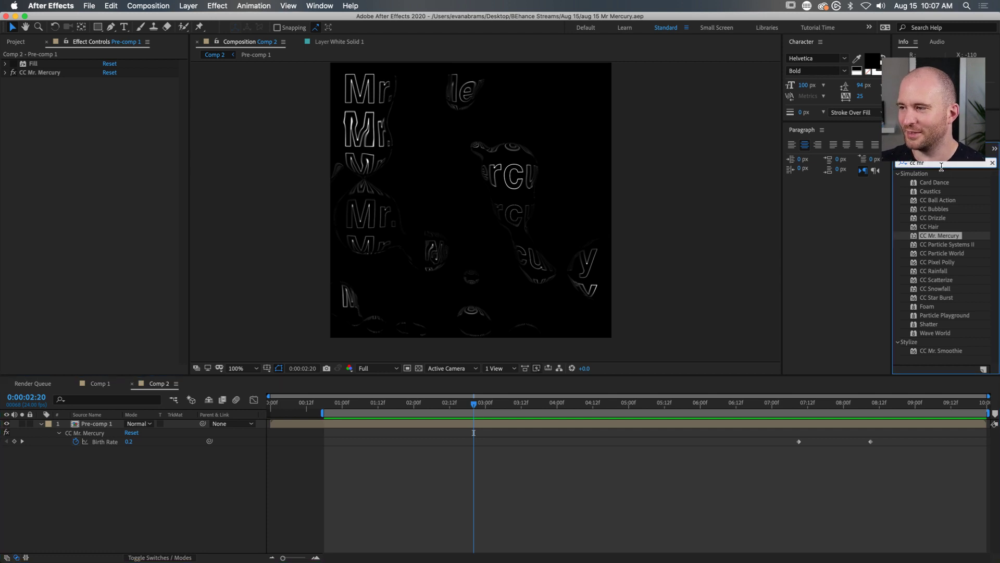
pyautogui.press('super+a')
pyautogui.write('mr')
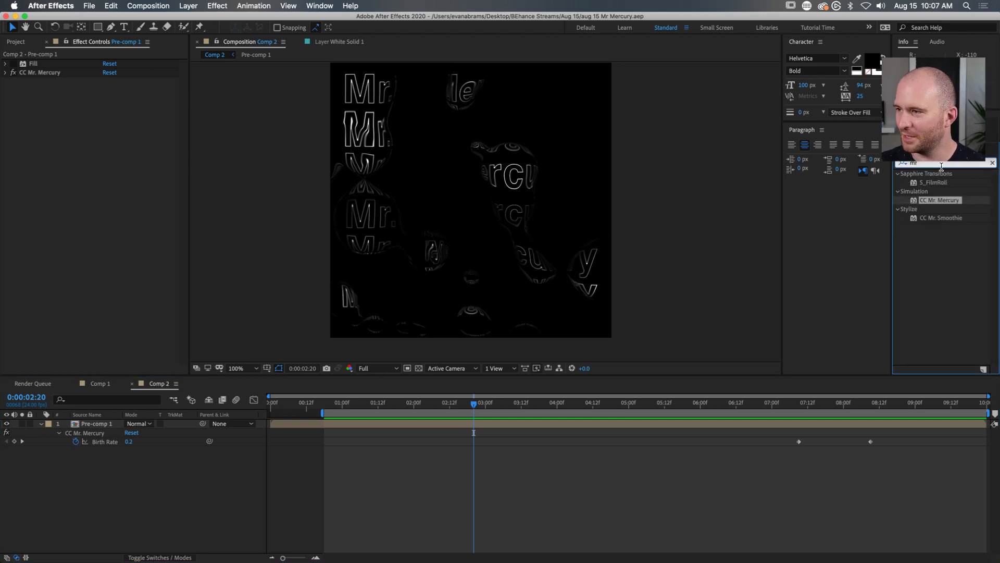
pyautogui.click(960, 219)
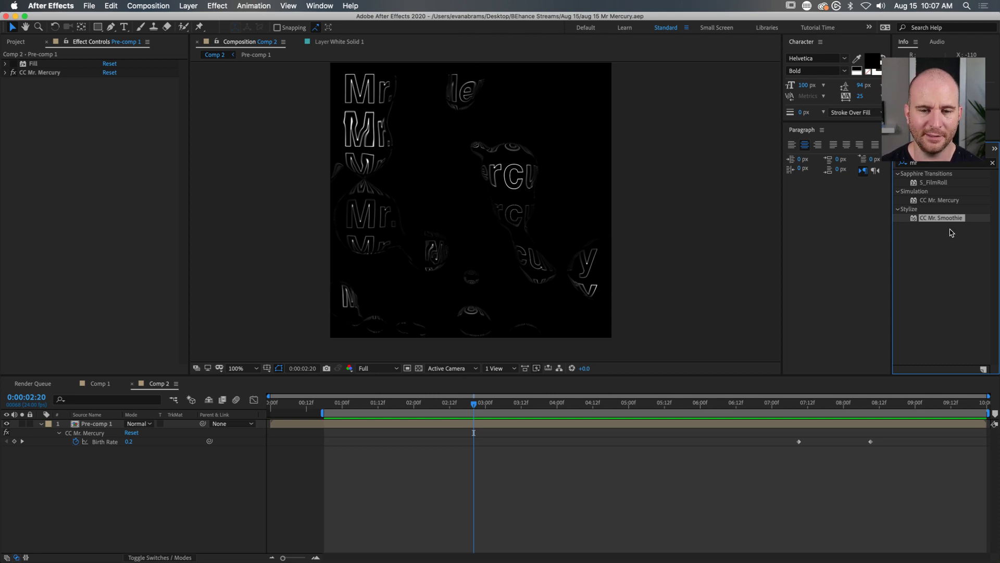
# Step: Scrub Comp 2 to 0:00:05:21, and preview the spiral animation in Comp 1 from its start
pyautogui.click(645, 500)
pyautogui.moveTo(638, 406); pyautogui.dragTo(692, 412)
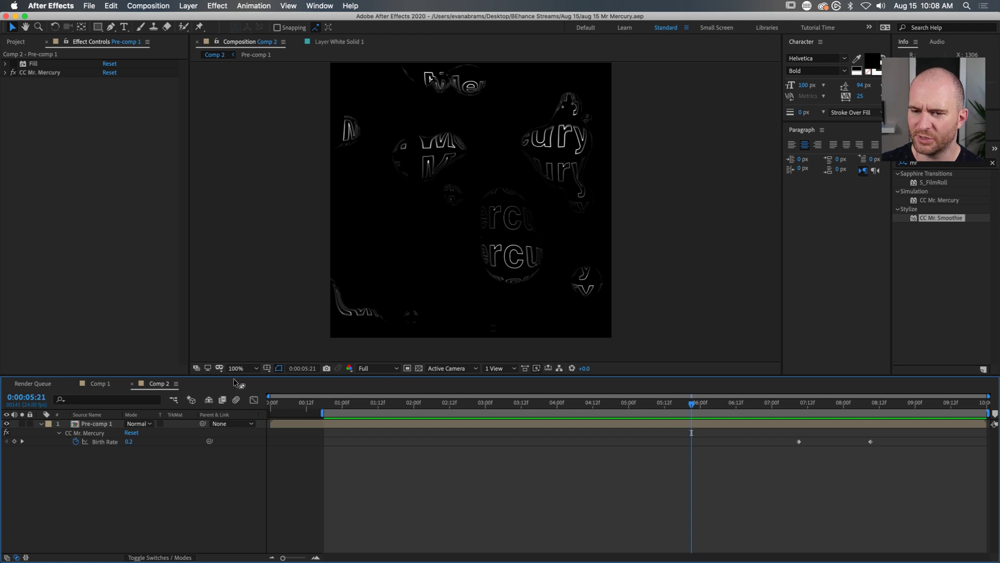
pyautogui.click(100, 385)
pyautogui.moveTo(408, 404); pyautogui.dragTo(248, 404)
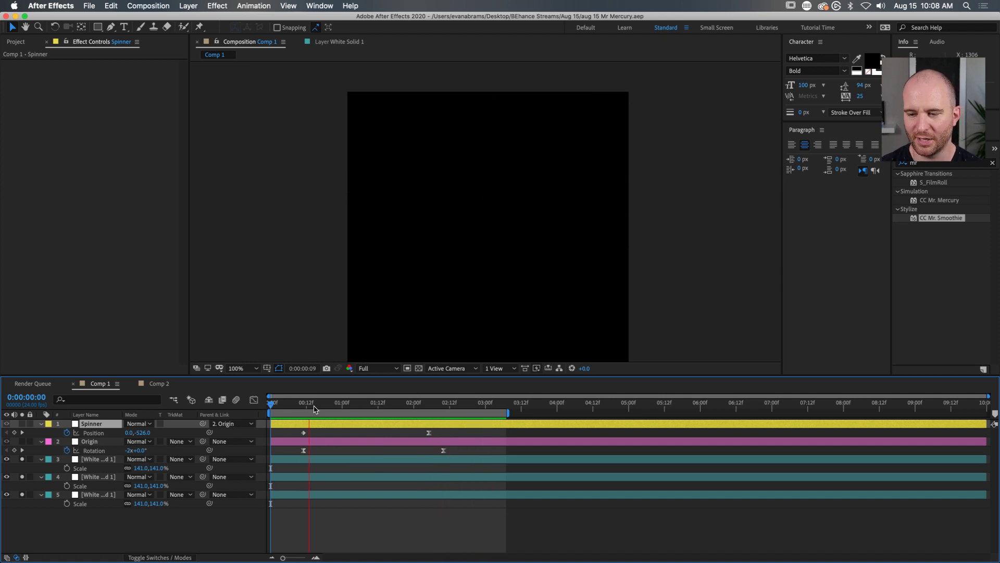
pyautogui.press('space')
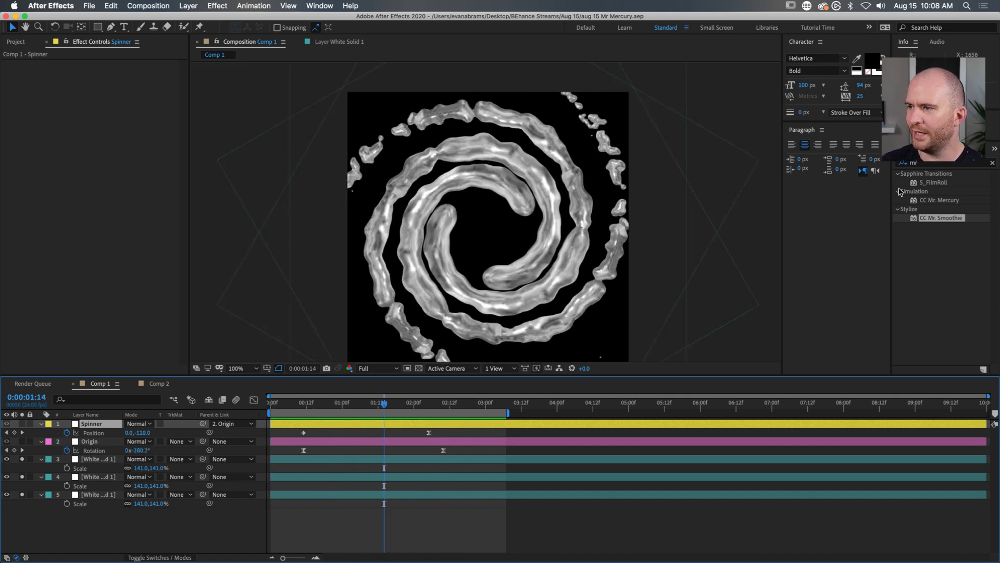
# Step: Select CC Mr. Mercury in the effects list and scrub the Comp 1 spiral animation to 0:00:02:06
pyautogui.click(925, 203)
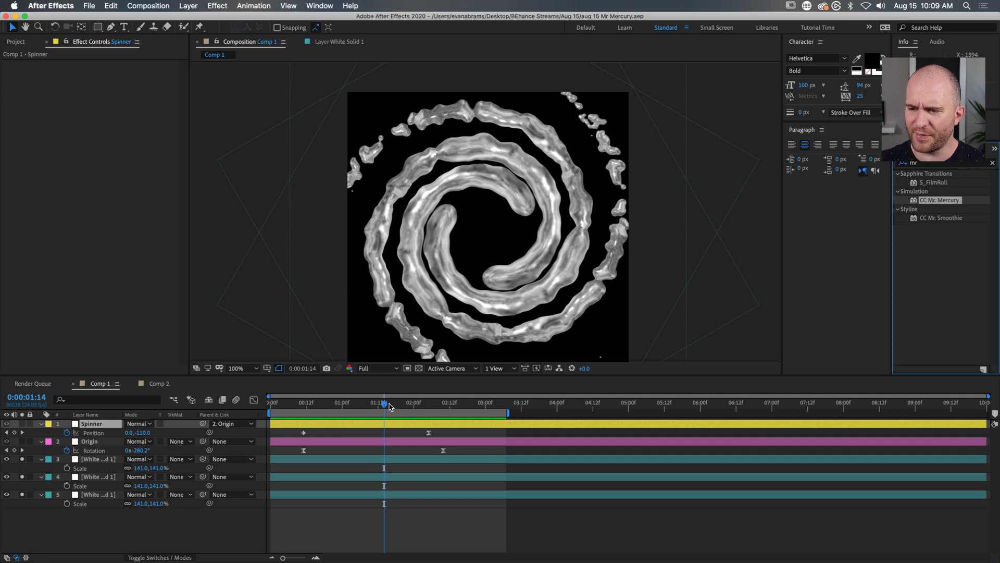
pyautogui.moveTo(385, 402); pyautogui.dragTo(165, 414)
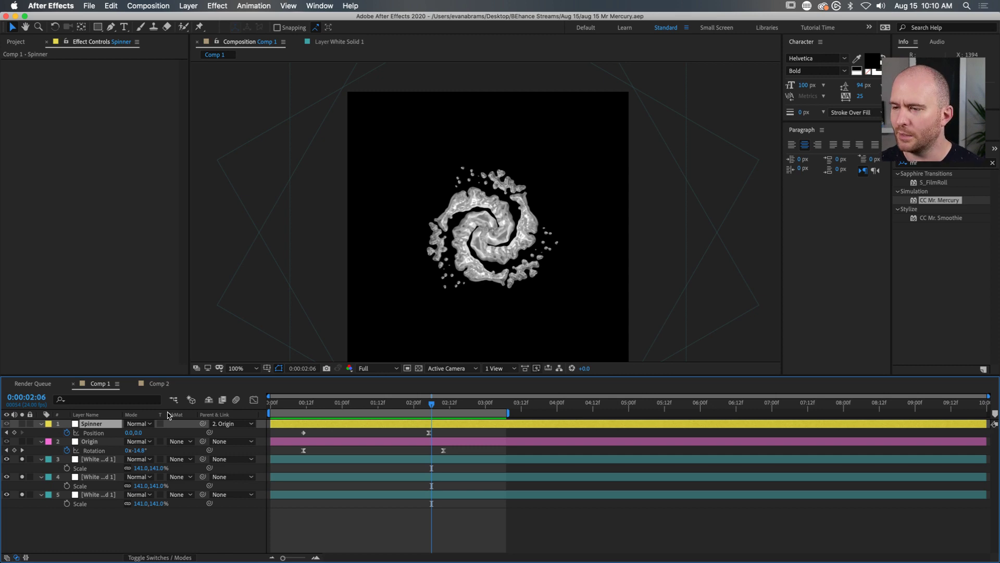
pyautogui.moveTo(456, 407); pyautogui.dragTo(433, 412)
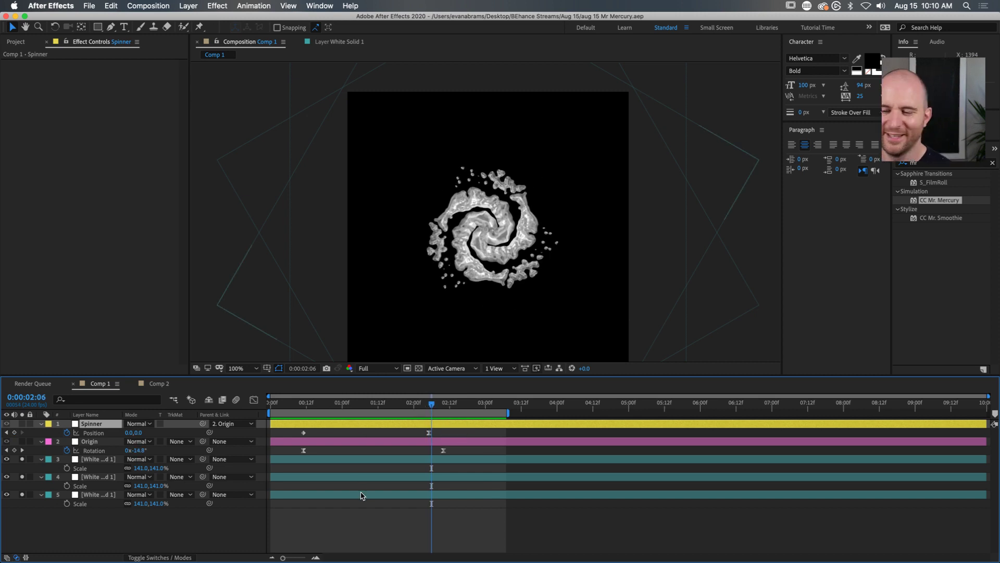
pyautogui.click(363, 509)
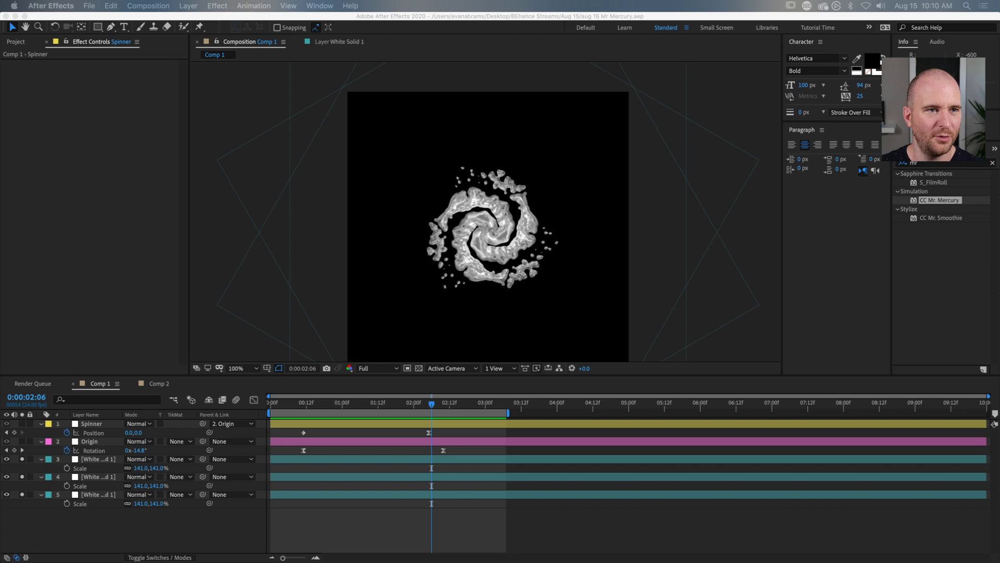
# Step: Create a new composition named Basics with the HDTV 1080 24 preset
pyautogui.click(75, 61)
pyautogui.click(30, 42)
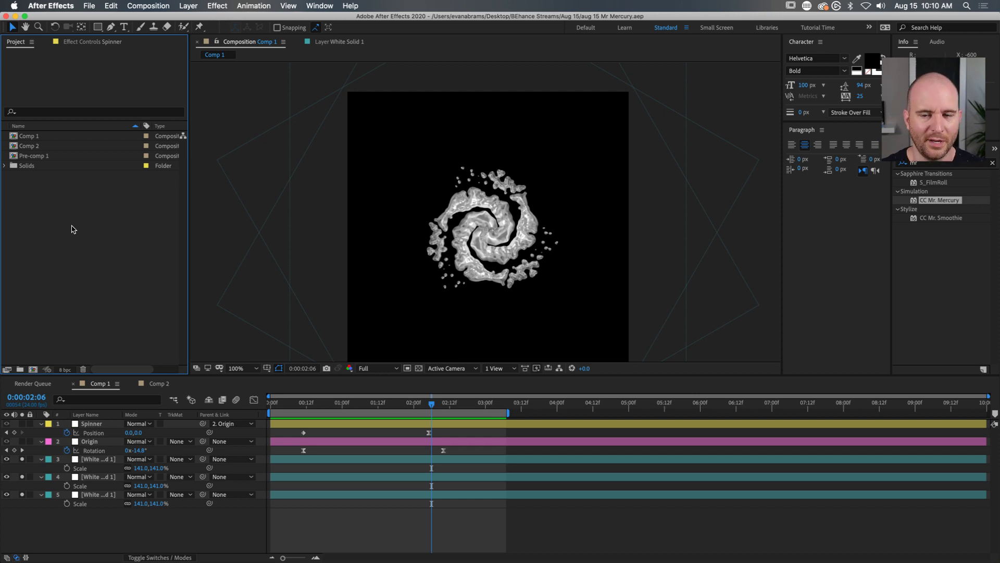
pyautogui.click(33, 369)
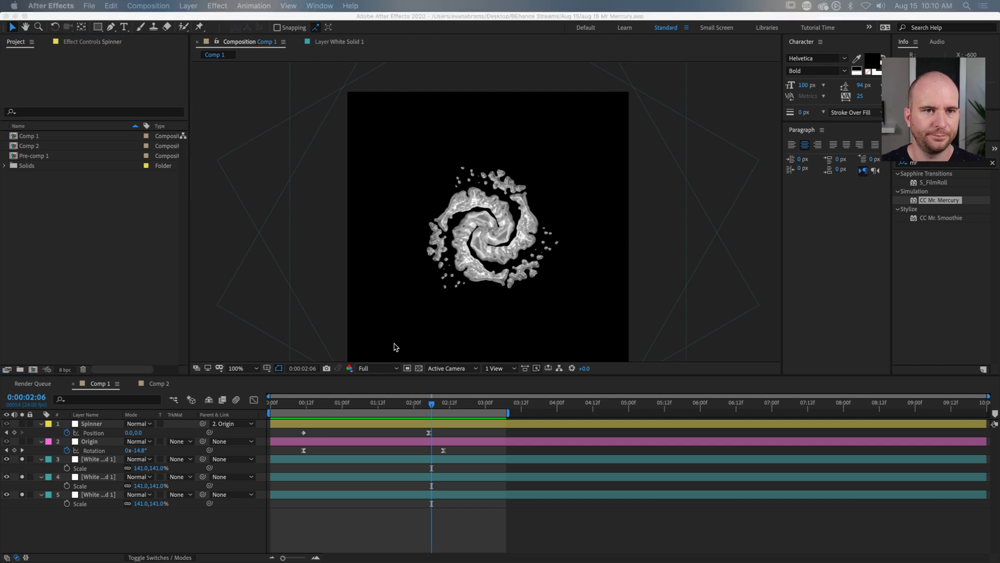
pyautogui.moveTo(366, 206); pyautogui.dragTo(414, 97)
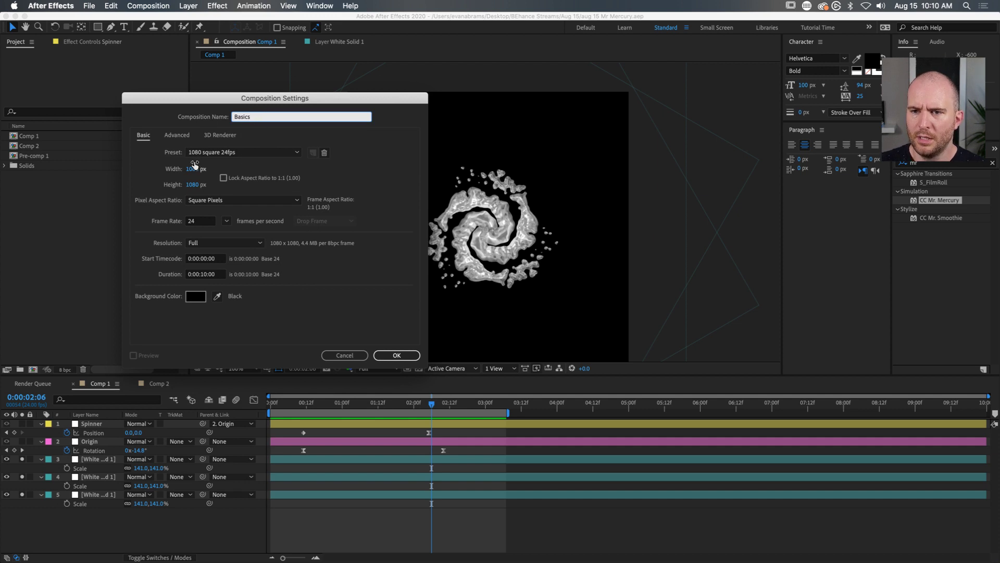
pyautogui.click(221, 152)
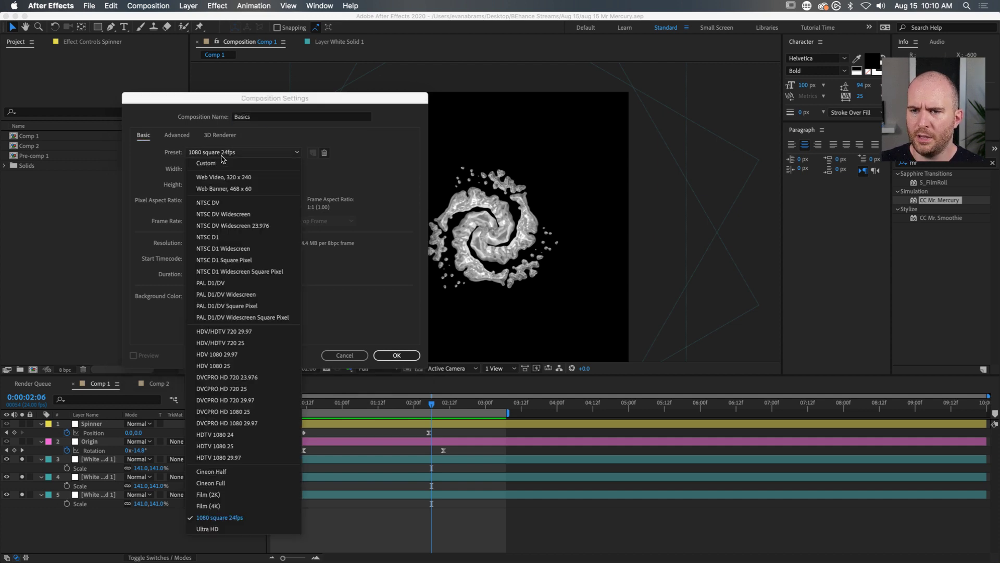
pyautogui.click(247, 435)
pyautogui.click(383, 359)
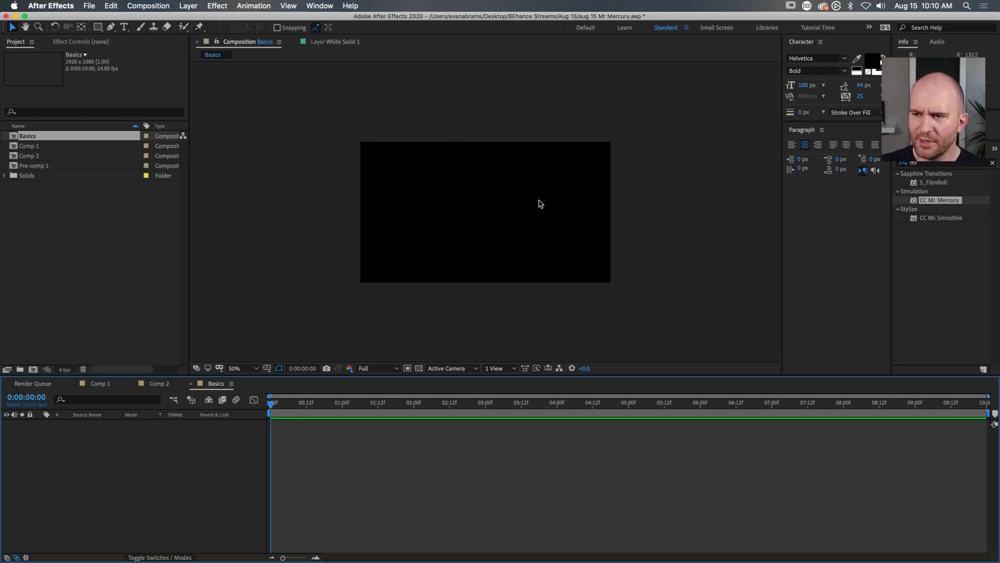
# Step: Turn on the transparency grid in the Basics composition view
pyautogui.click(419, 368)
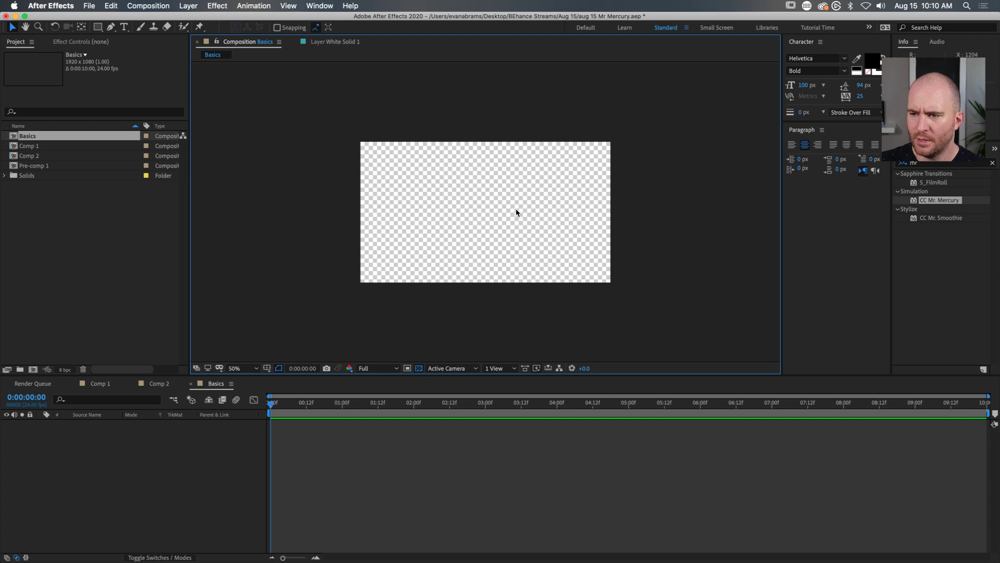
pyautogui.click(420, 369)
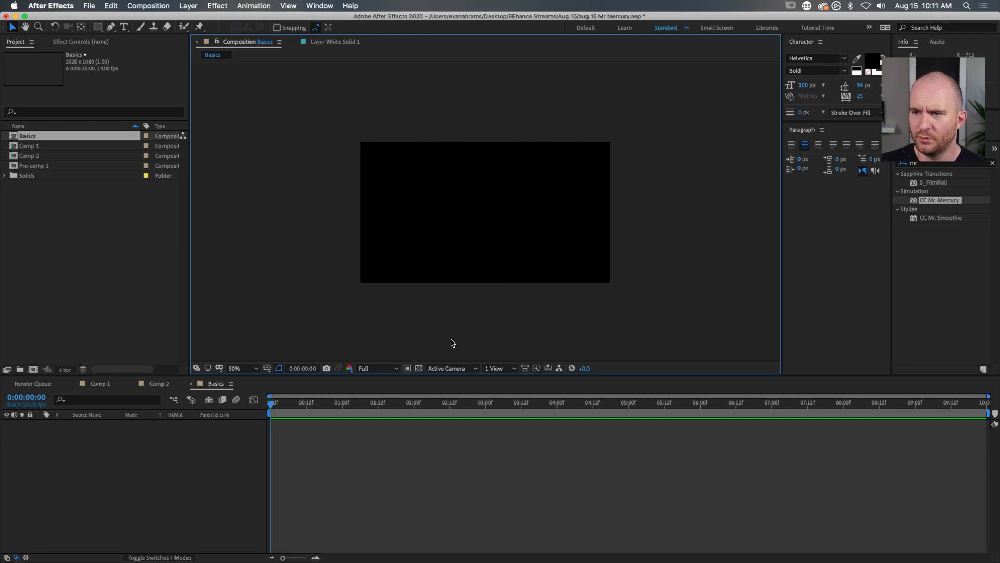
pyautogui.click(422, 368)
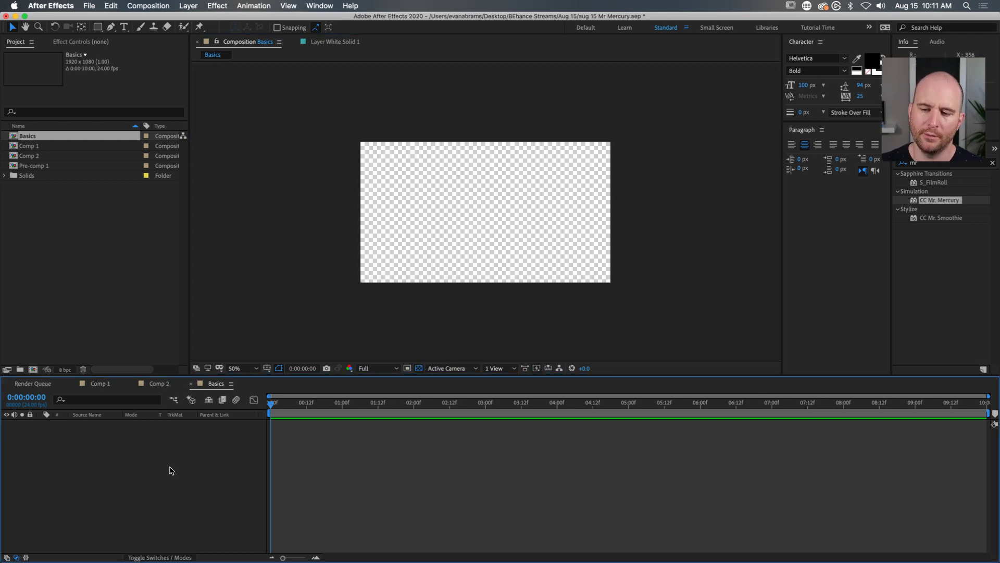
# Step: Add a black solid layer at composition size, 1920 x 1080 px, to Basics
pyautogui.rightClick(168, 443)
pyautogui.moveTo(211, 449)
pyautogui.click(364, 474)
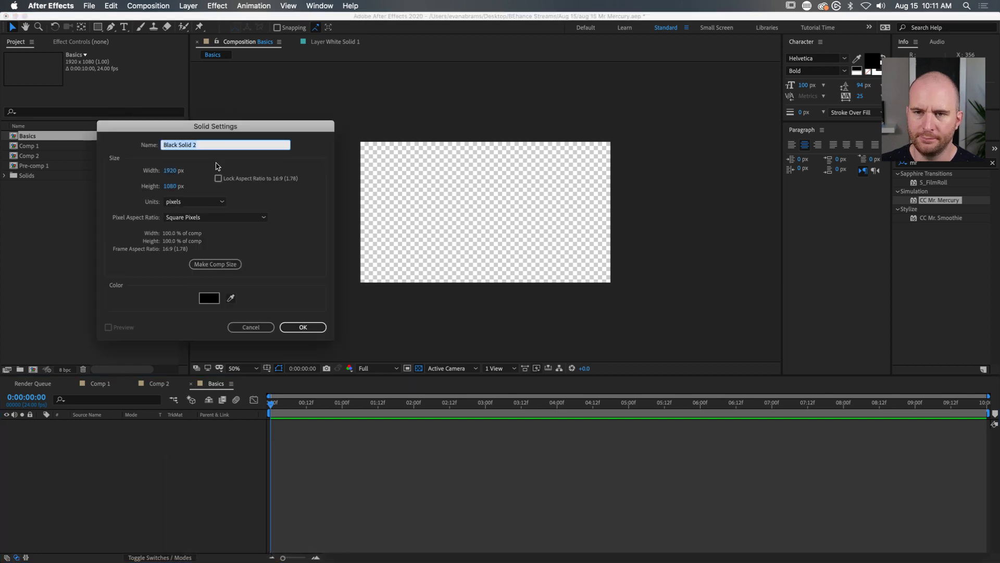
pyautogui.click(235, 264)
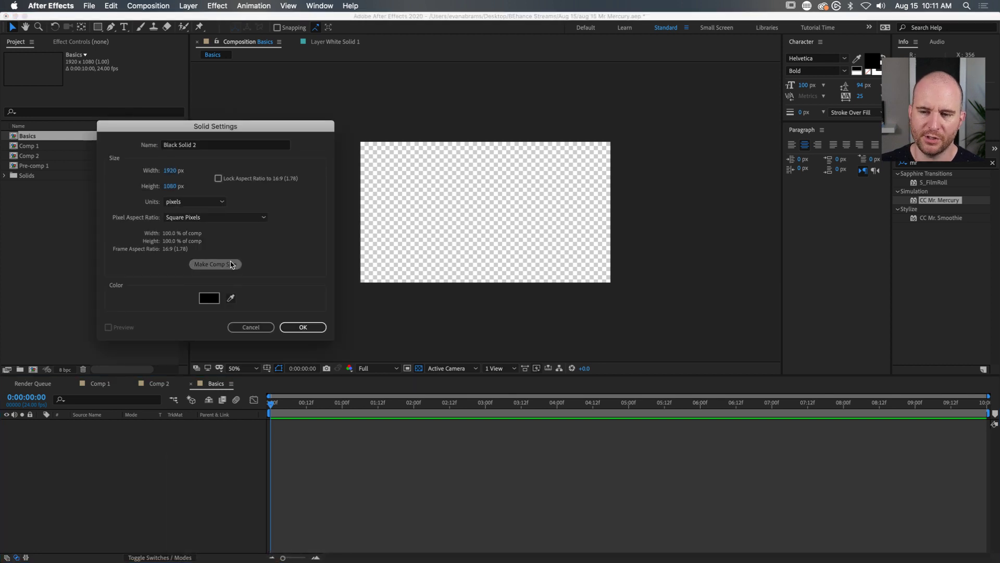
pyautogui.click(300, 328)
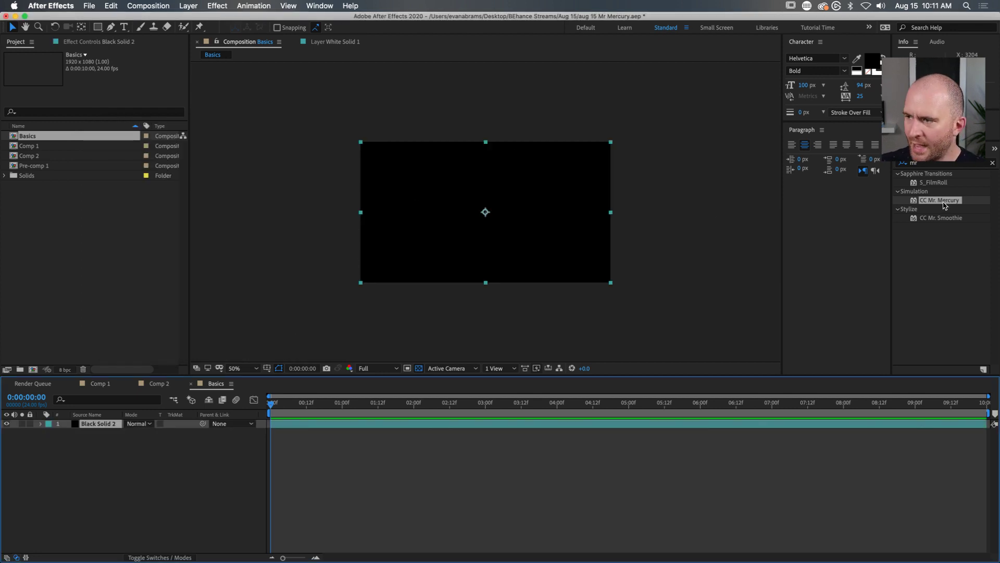
# Step: Apply the CC Mr. Mercury effect to the black solid and preview its default animation from the first frame
pyautogui.moveTo(942, 200); pyautogui.dragTo(555, 204)
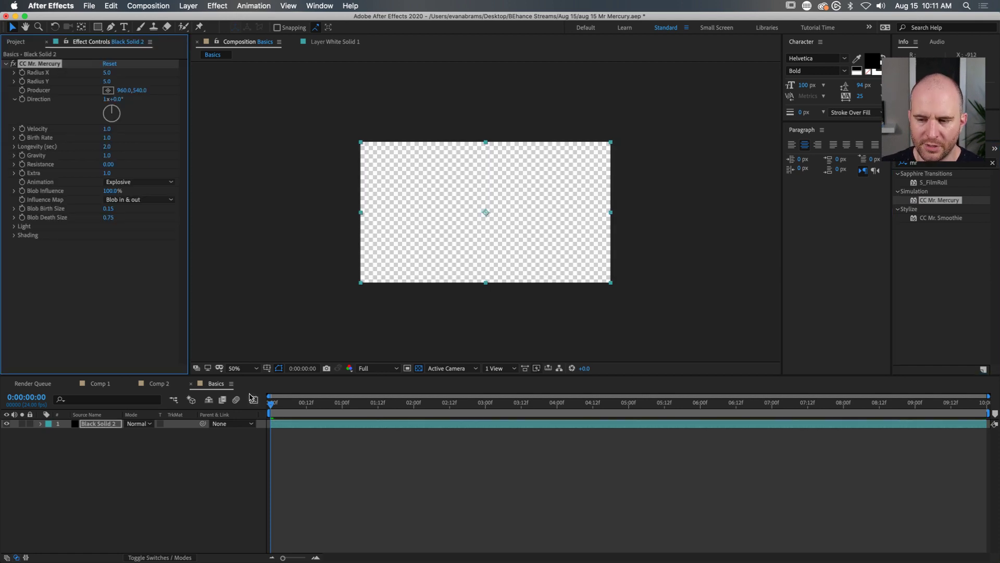
pyautogui.moveTo(272, 404); pyautogui.dragTo(451, 405)
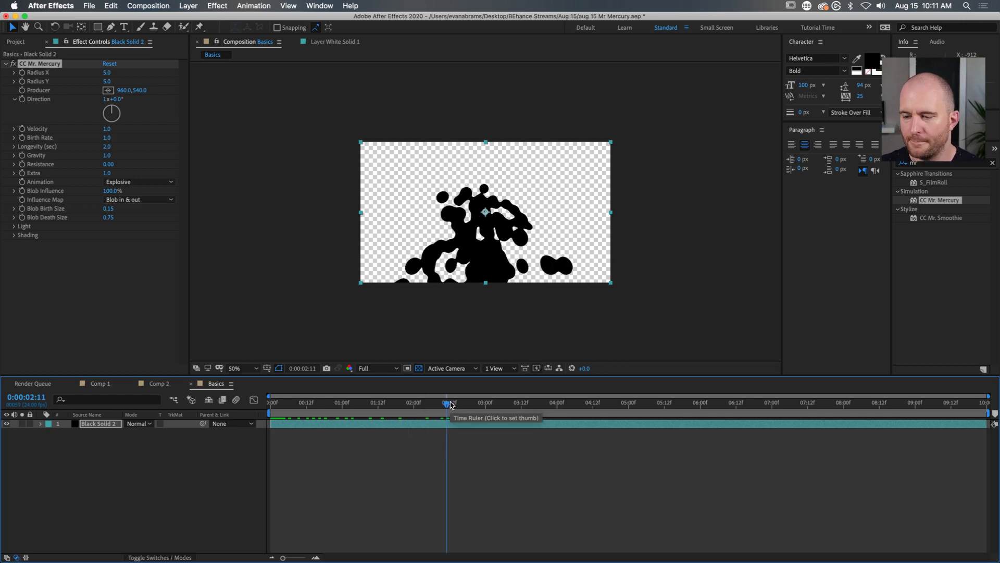
pyautogui.press('Home')
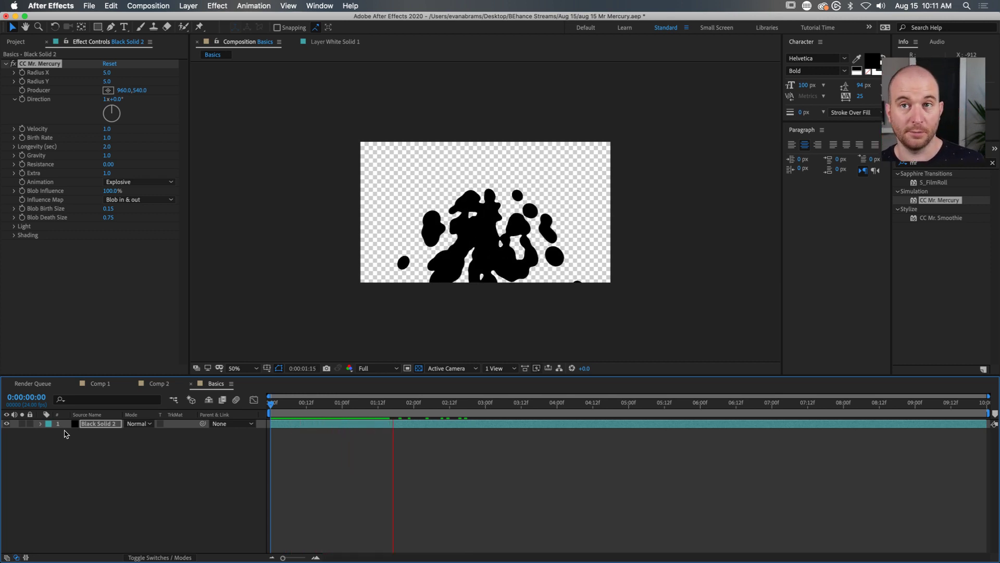
pyautogui.press('space')
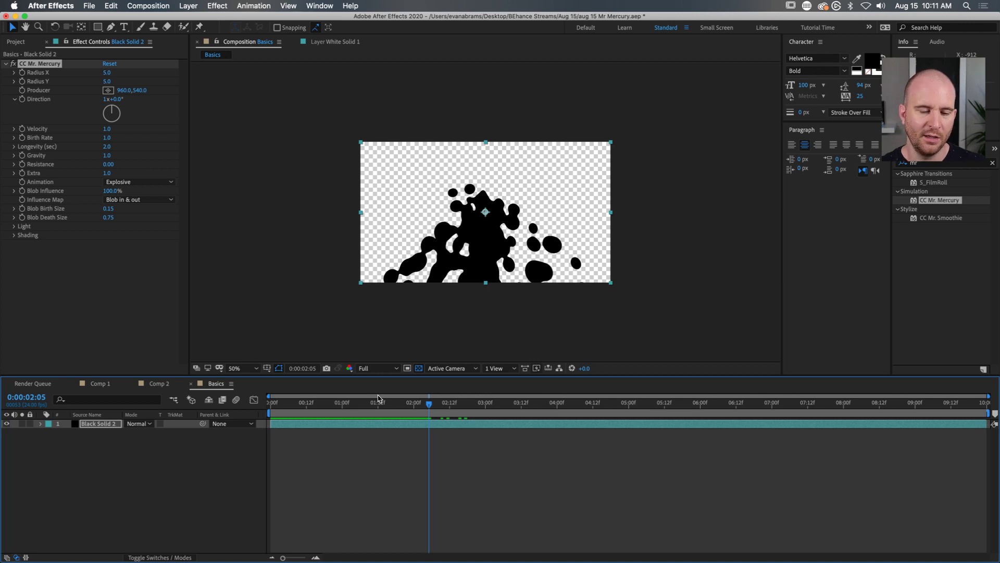
pyautogui.moveTo(391, 406); pyautogui.dragTo(49, 388)
# Step: Read the About information of the CC Mr. Mercury effect and close it
pyautogui.click(46, 84)
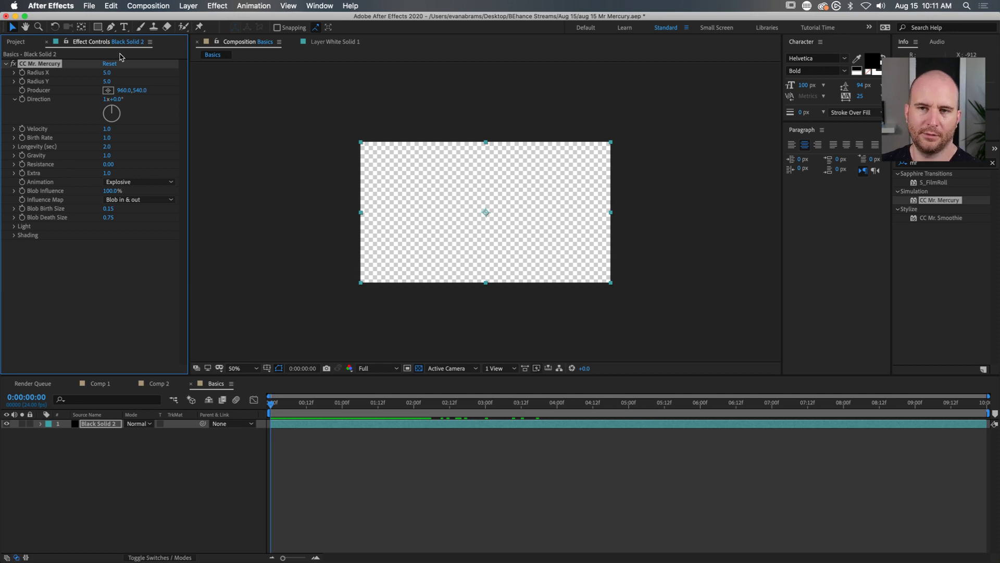
pyautogui.rightClick(56, 65)
pyautogui.click(75, 179)
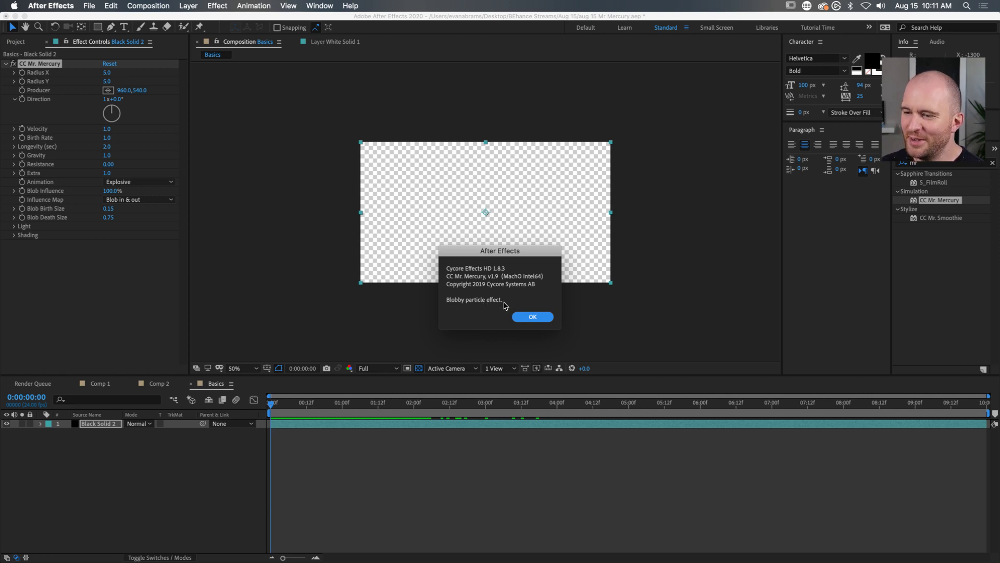
pyautogui.moveTo(471, 261); pyautogui.dragTo(404, 191)
pyautogui.click(474, 249)
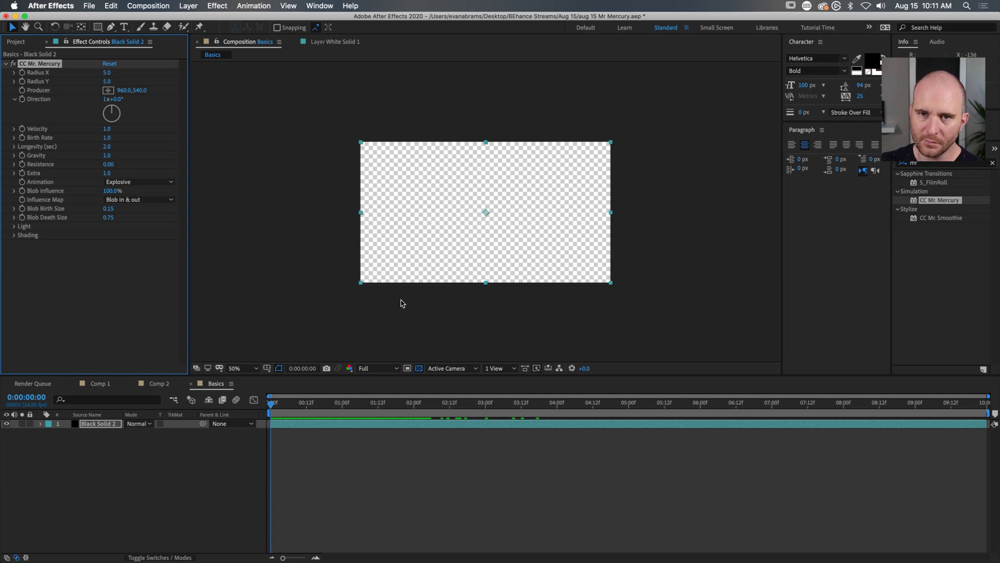
# Step: Move the current time of Basics to 0:00:01:01
pyautogui.click(339, 405)
pyautogui.click(344, 405)
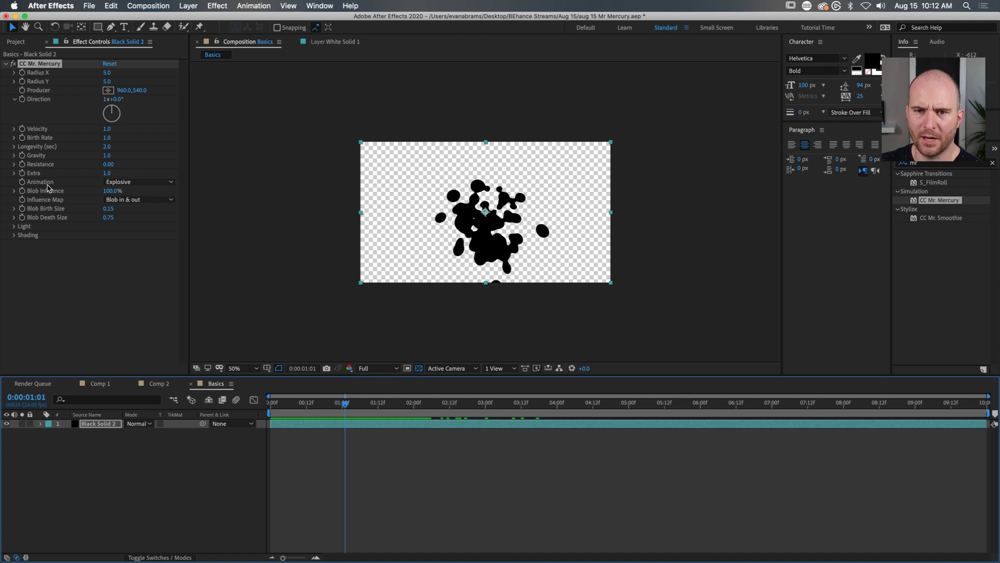
# Step: Set both Radius X and Radius Y of the CC Mr. Mercury effect to 100
pyautogui.click(50, 76)
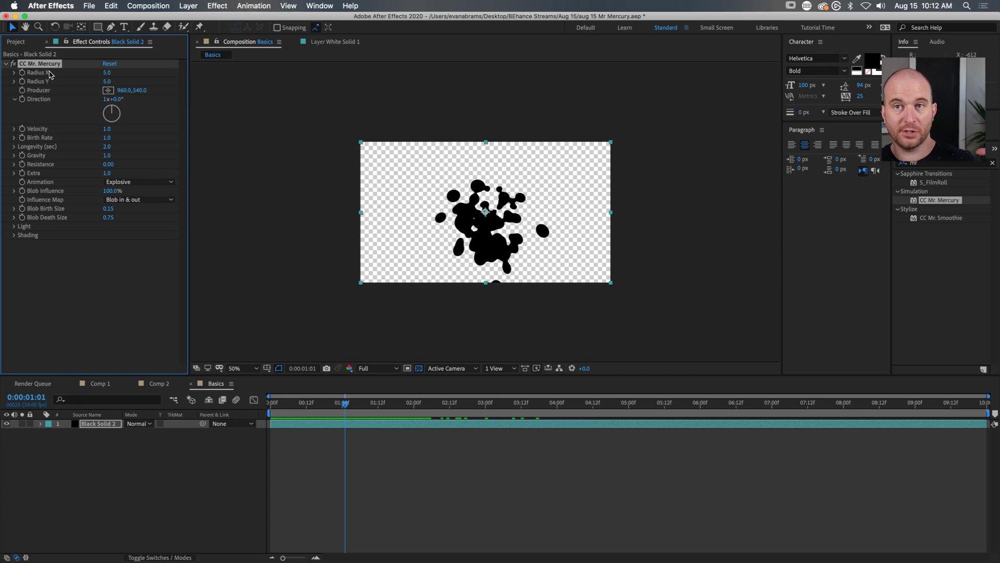
pyautogui.moveTo(106, 72); pyautogui.dragTo(144, 81)
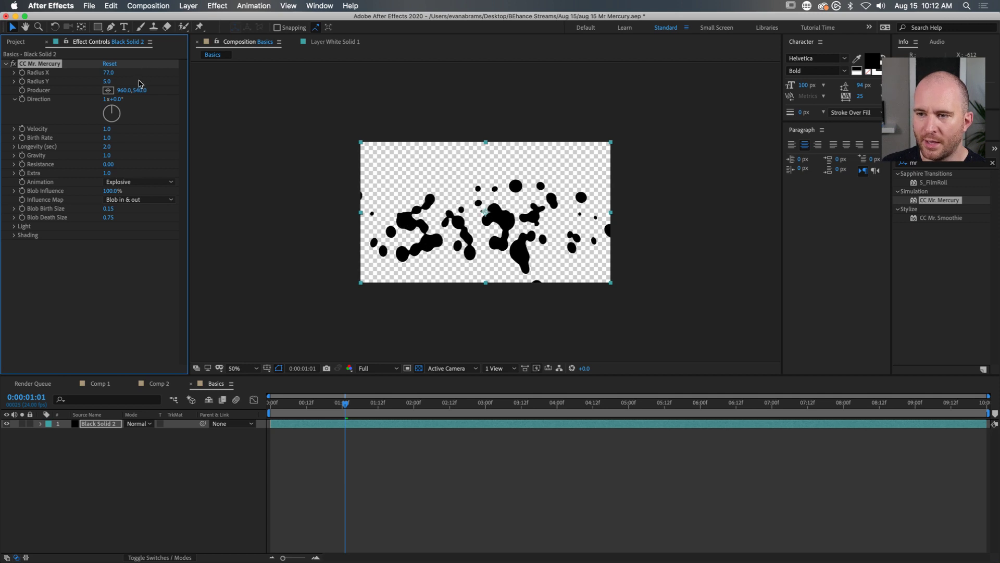
pyautogui.click(113, 76)
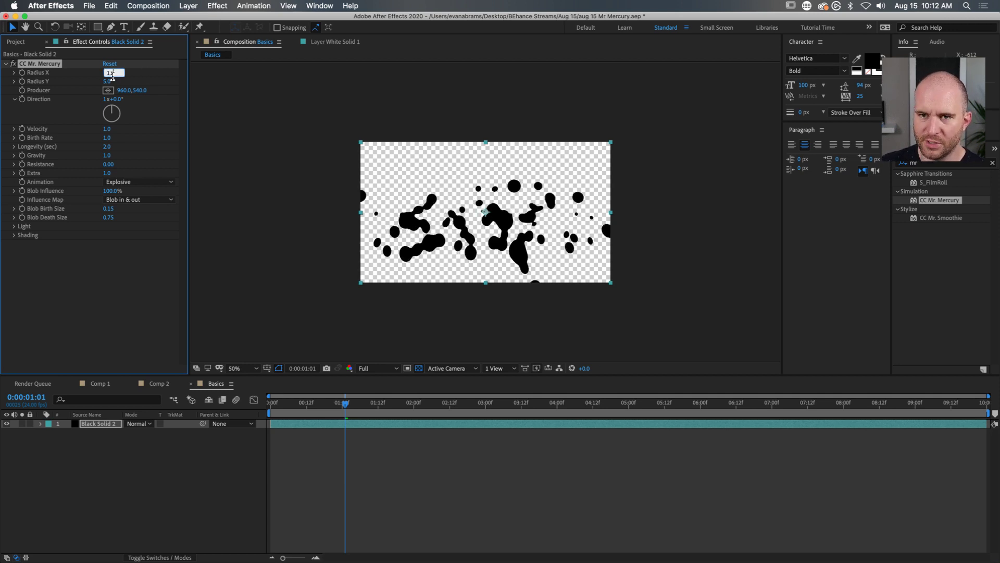
pyautogui.write('100')
pyautogui.press('Tab')
pyautogui.write('100')
pyautogui.press('Return')
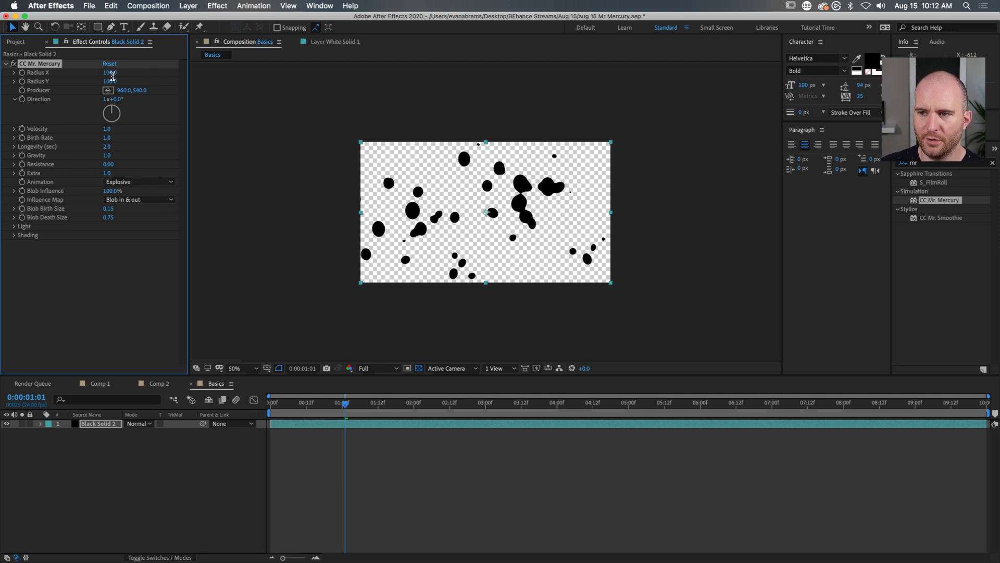
# Step: Reduce the effect's Radius X to 47 and Radius Y to 25, and set its Velocity to 0
pyautogui.moveTo(109, 73); pyautogui.dragTo(75, 88)
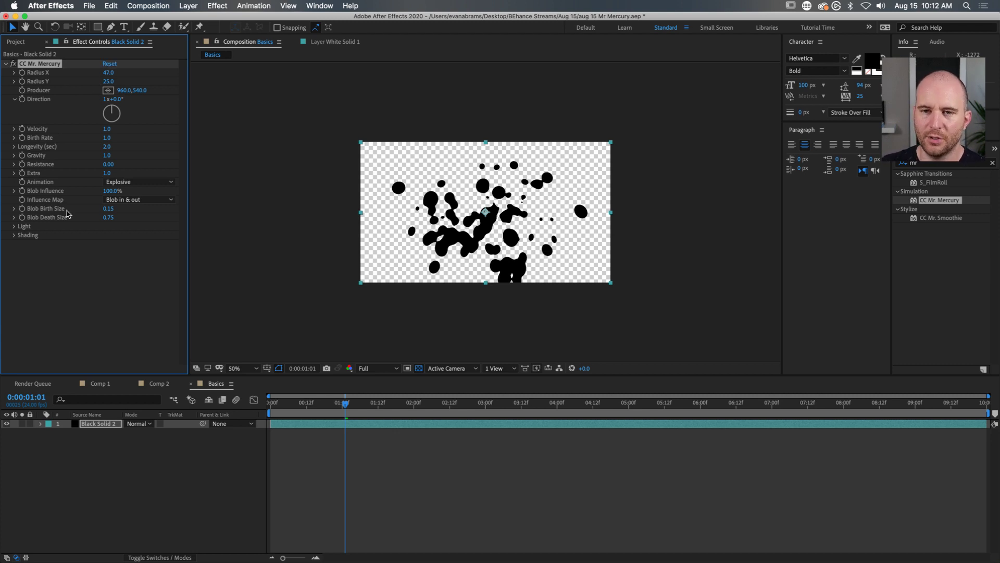
pyautogui.click(107, 129)
pyautogui.write('0.5')
pyautogui.press('Return')
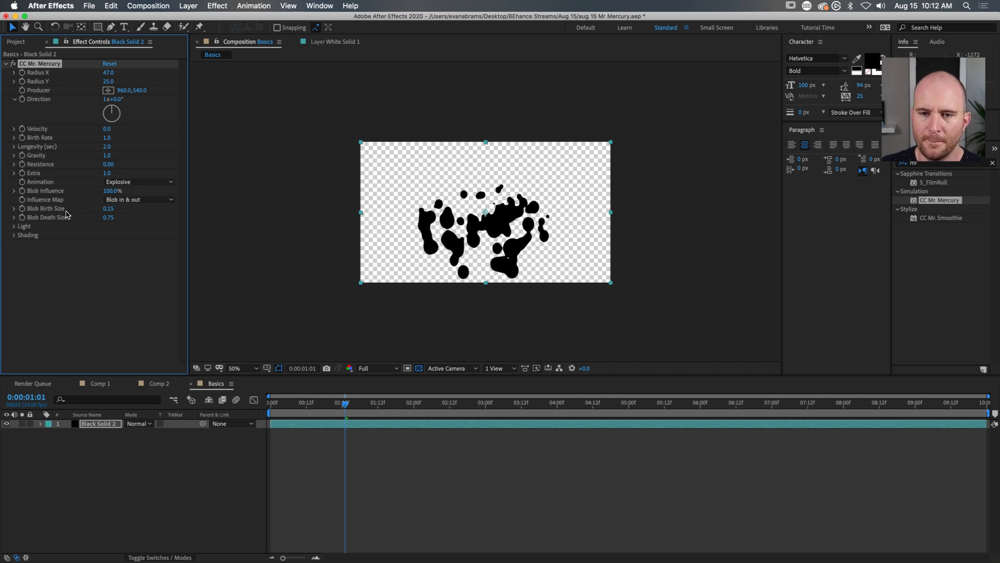
# Step: Set Blob Birth Size and Blob Death Size to 0.10 and preview the animation from the first frame
pyautogui.click(108, 209)
pyautogui.write('0.1')
pyautogui.press('Tab')
pyautogui.write('0.1')
pyautogui.press('Return')
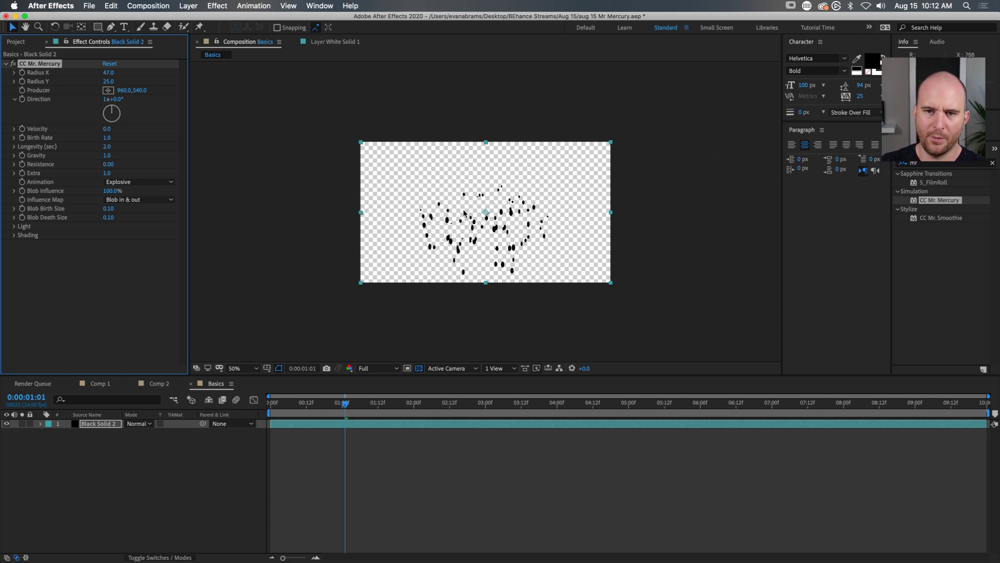
pyautogui.moveTo(318, 408); pyautogui.dragTo(260, 413)
pyautogui.press('space')
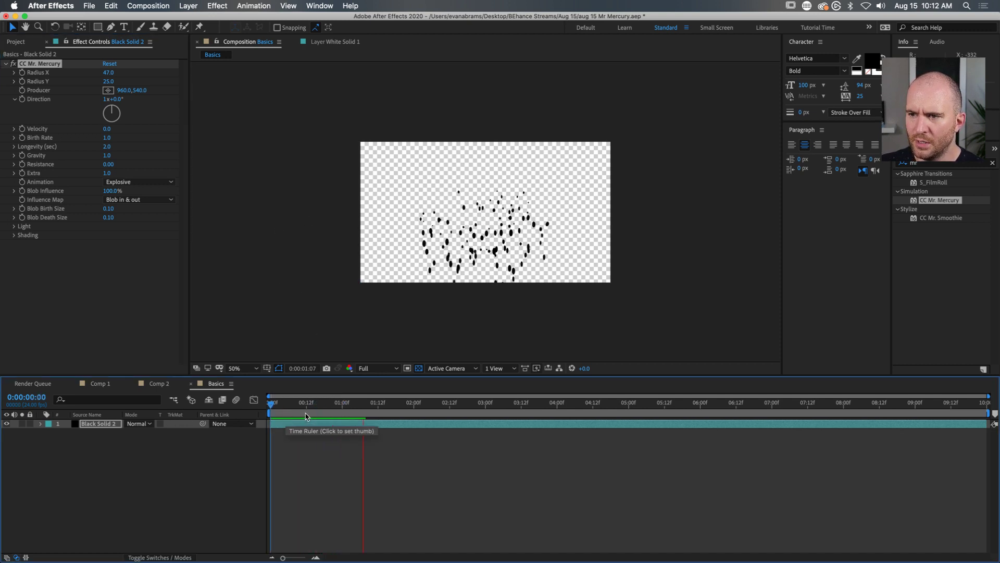
pyautogui.press('space')
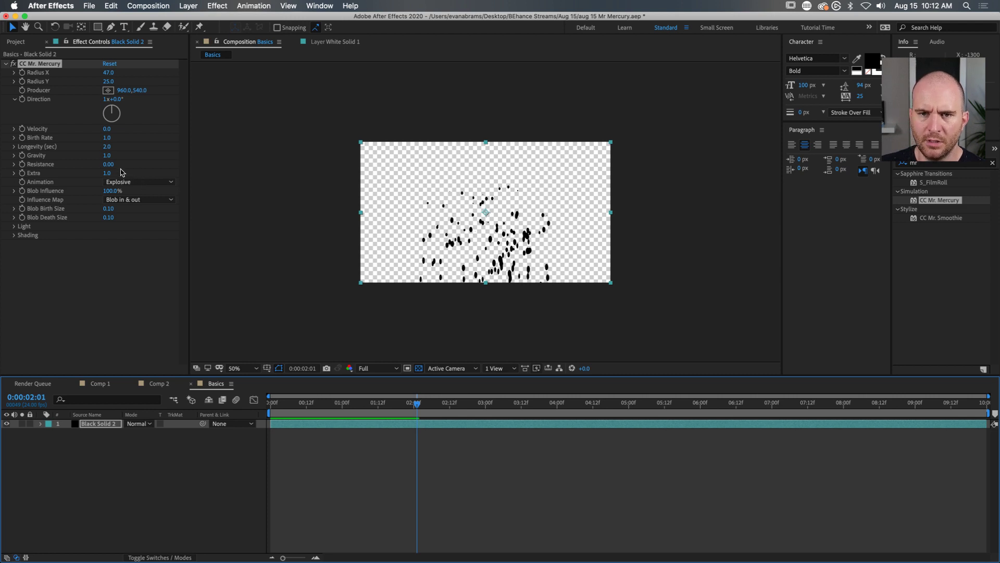
# Step: Set the effect's Gravity to 0 and preview the animation from the first frame
pyautogui.click(110, 154)
pyautogui.write('0')
pyautogui.press('Return')
pyautogui.moveTo(417, 405); pyautogui.dragTo(102, 389)
pyautogui.press('space')
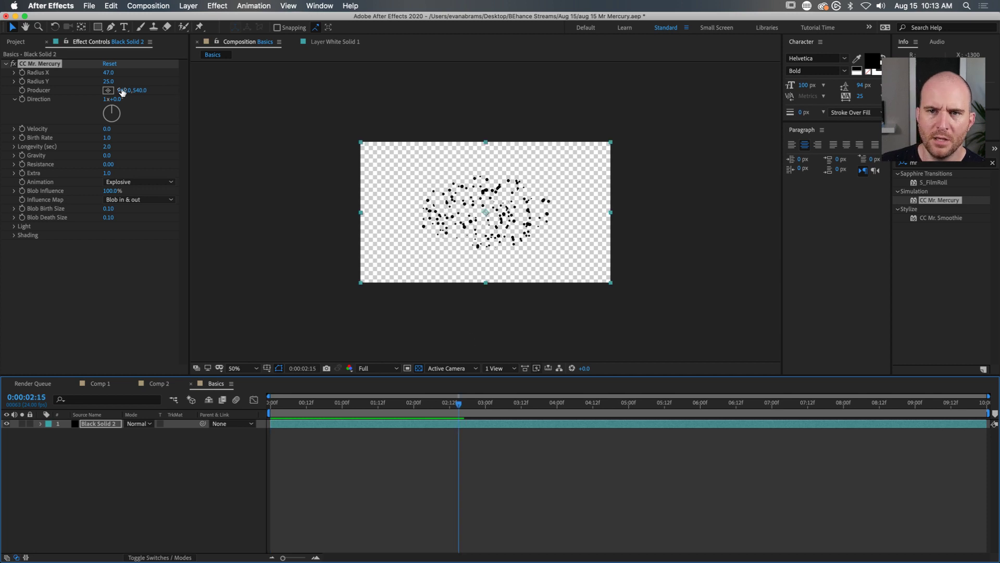
# Step: Set Radius X and Radius Y to 10 to shrink the emission area
pyautogui.click(109, 73)
pyautogui.write('10')
pyautogui.press('Tab')
pyautogui.write('10')
pyautogui.press('Return')
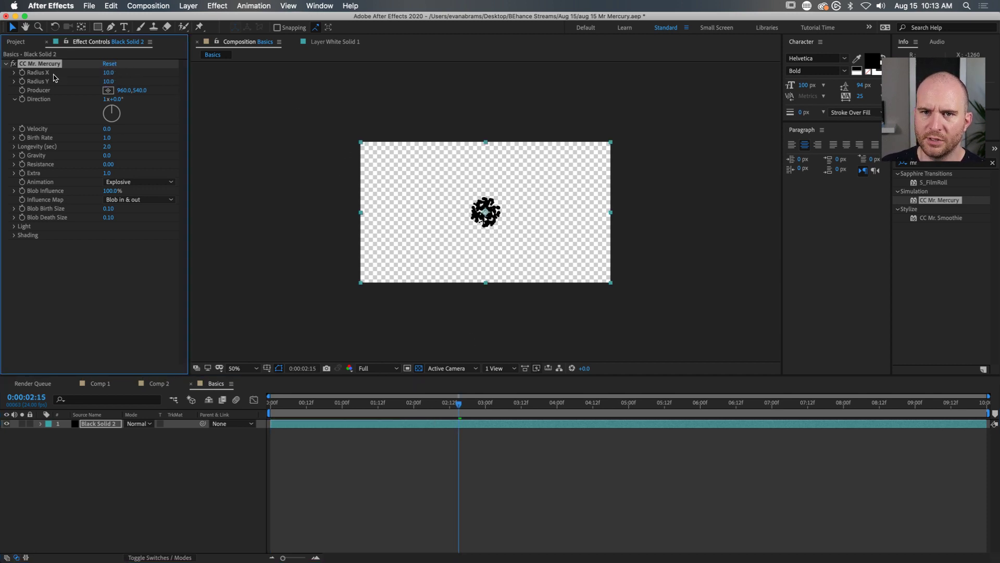
# Step: Widen the emission area horizontally by raising Radius X to 100
pyautogui.moveTo(108, 72); pyautogui.dragTo(151, 68)
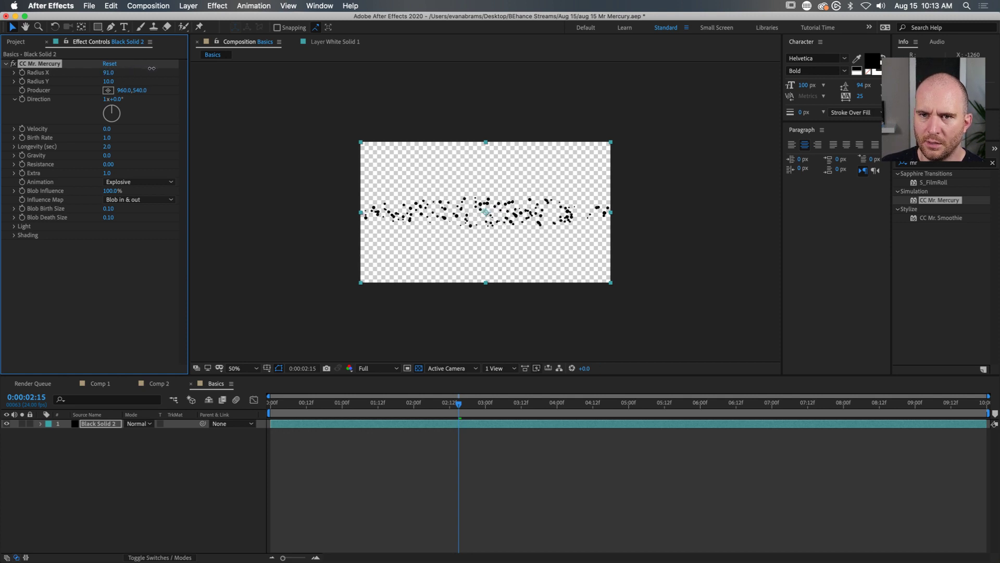
pyautogui.moveTo(151, 69); pyautogui.dragTo(151, 76)
pyautogui.click(109, 72)
pyautogui.write('100')
pyautogui.press('Return')
# Step: Set Radius X and Radius Y to 50
pyautogui.moveTo(111, 74); pyautogui.dragTo(104, 74)
pyautogui.click(112, 74)
pyautogui.write('50')
pyautogui.press('Tab')
pyautogui.write('50')
pyautogui.press('Return')
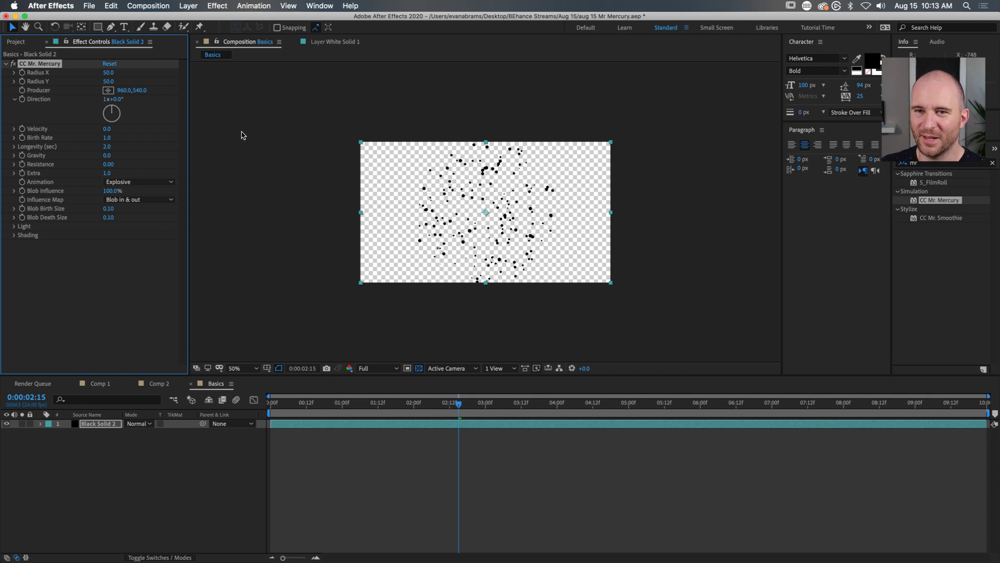
# Step: Reveal the value sliders of Radius X and Radius Y, and set Radius X to 100 and Radius Y to 0
pyautogui.click(14, 73)
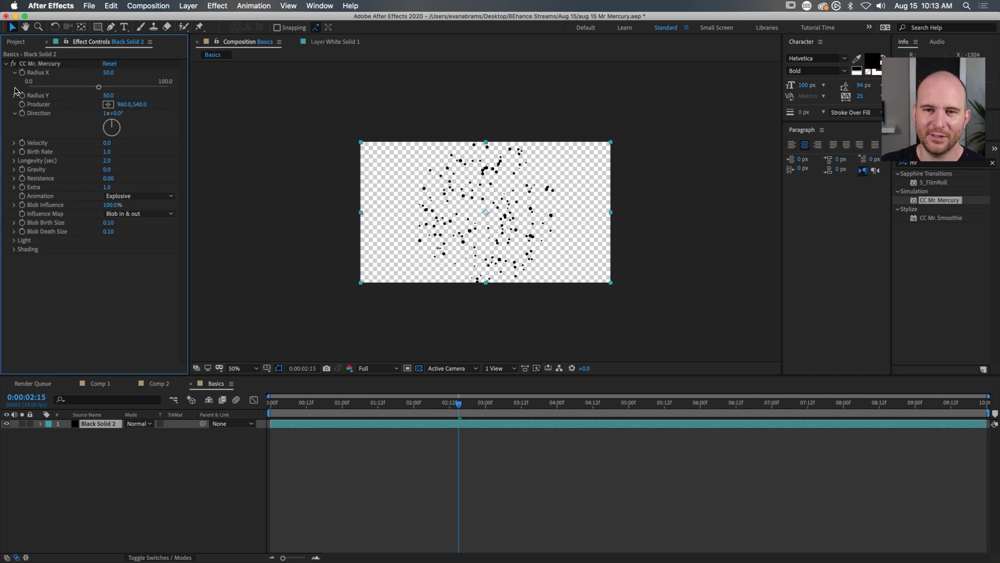
pyautogui.click(15, 96)
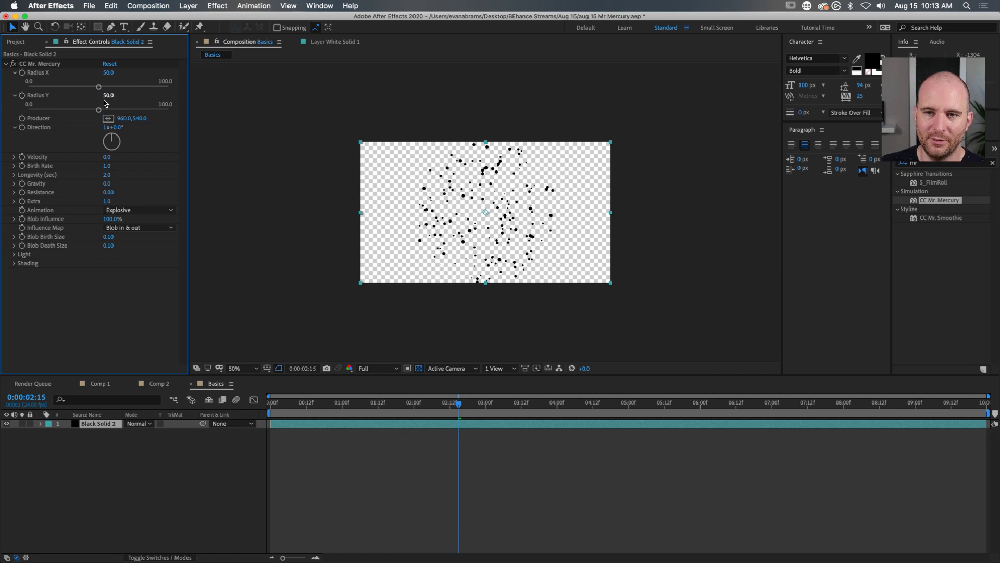
pyautogui.moveTo(98, 87); pyautogui.dragTo(219, 99)
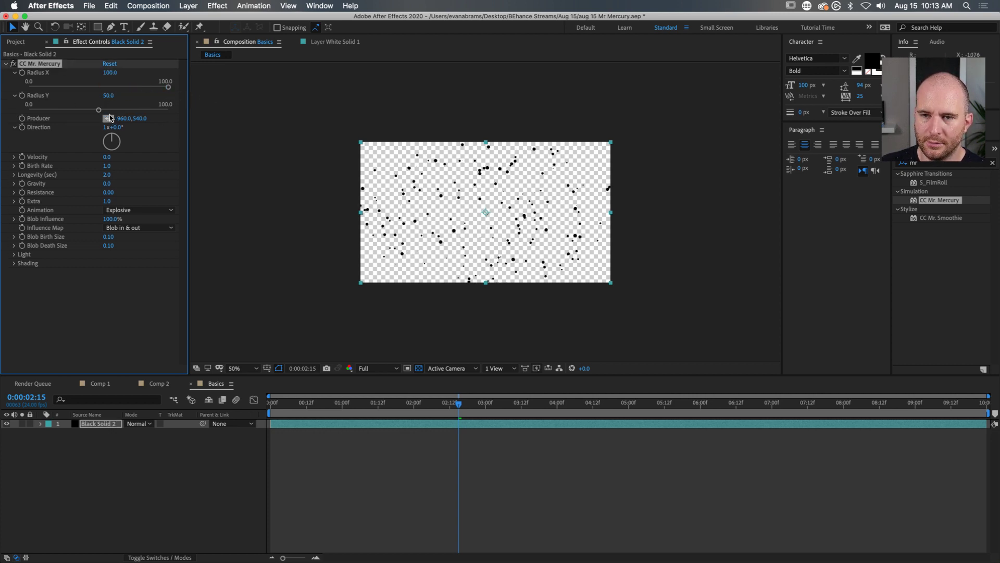
pyautogui.moveTo(102, 109); pyautogui.dragTo(98, 109)
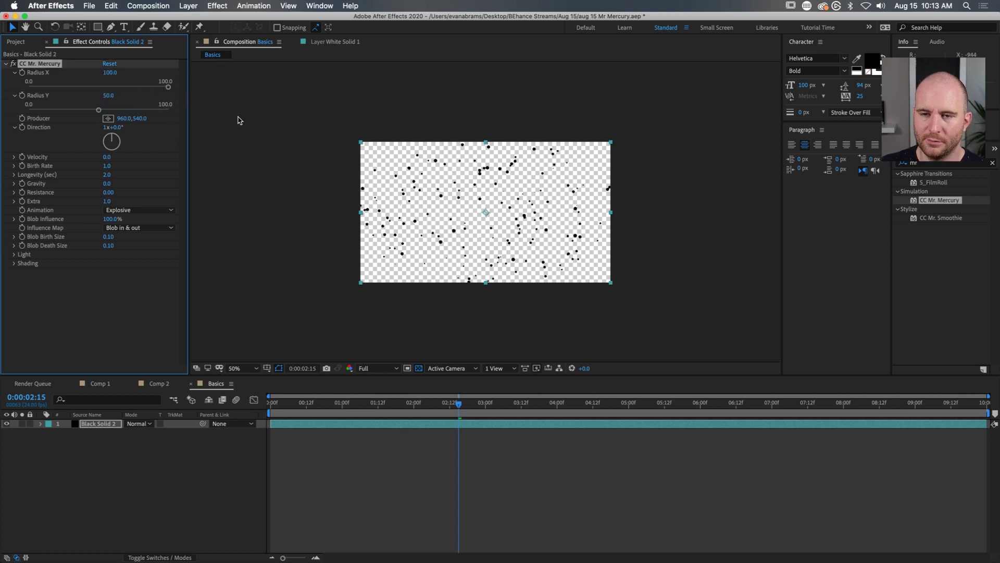
pyautogui.moveTo(114, 87); pyautogui.dragTo(16, 94)
pyautogui.press('super+z')
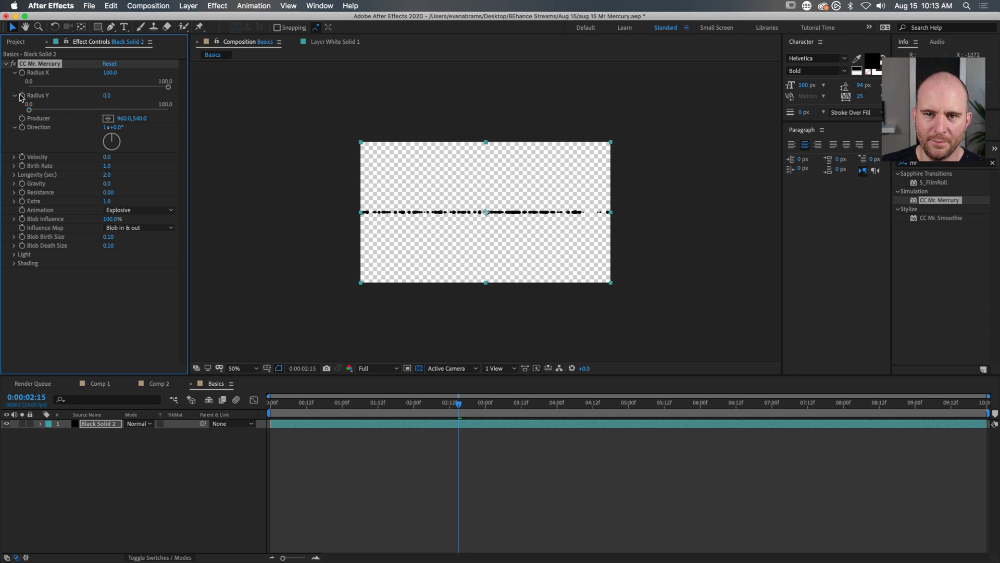
# Step: Reduce Radius X to 0 and preview the blobs, returning the current time to the first frame
pyautogui.click(4, 88)
pyautogui.click(28, 88)
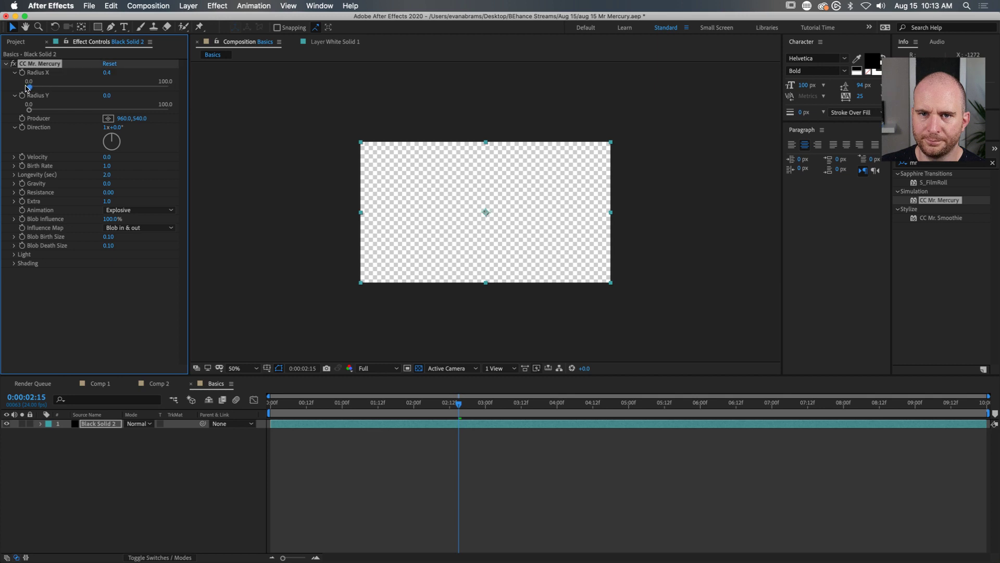
pyautogui.moveTo(57, 86); pyautogui.dragTo(8, 96)
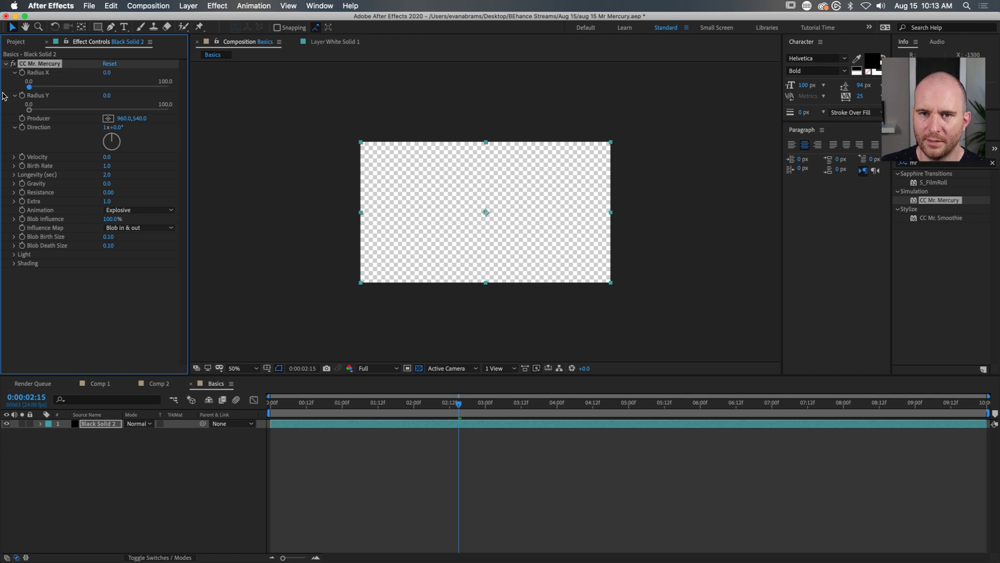
pyautogui.click(530, 447)
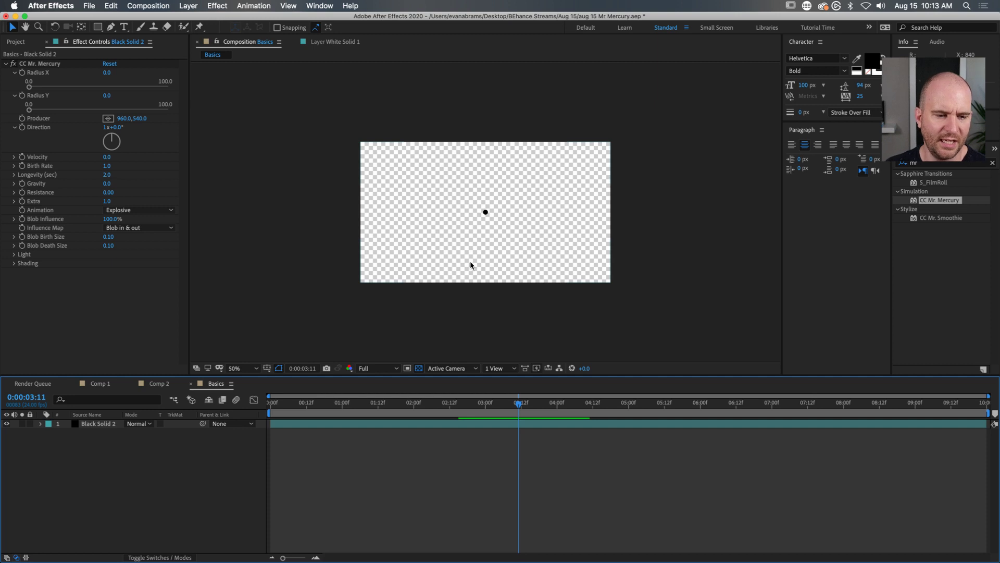
pyautogui.moveTo(999, 562)
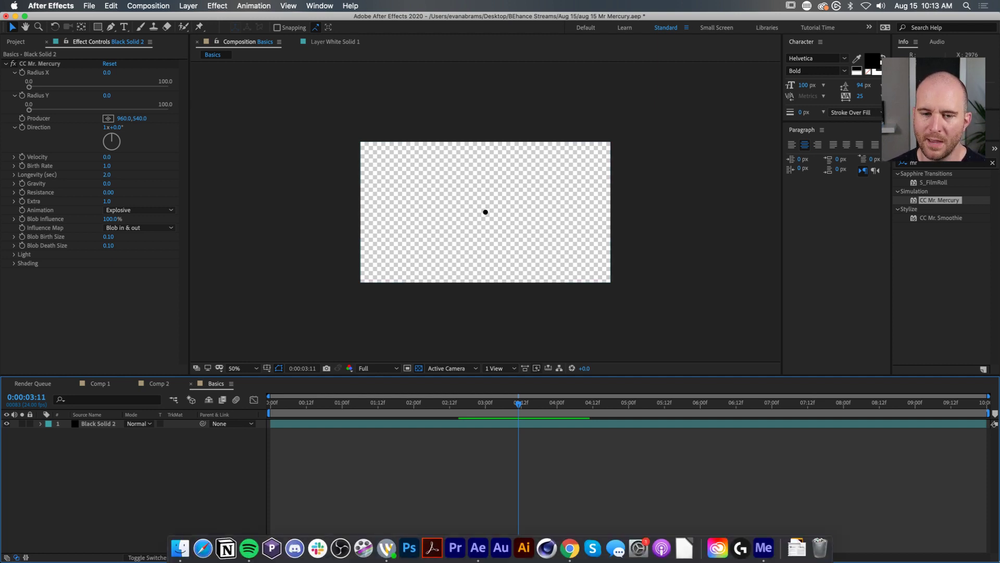
pyautogui.moveTo(487, 404); pyautogui.dragTo(214, 404)
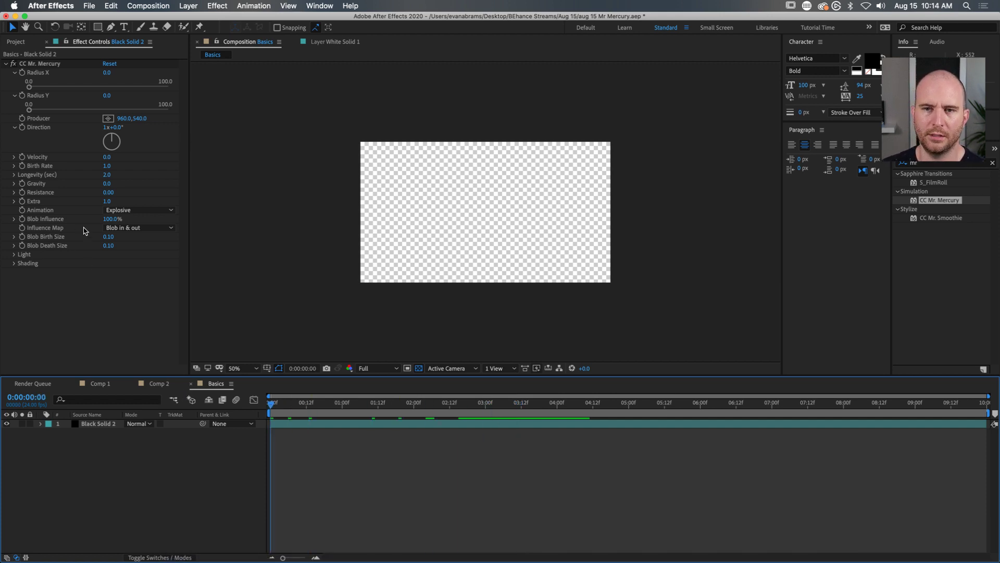
# Step: Raise the effect's Velocity to 0.93 and scrub the current time to 0:00:01:23
pyautogui.click(42, 183)
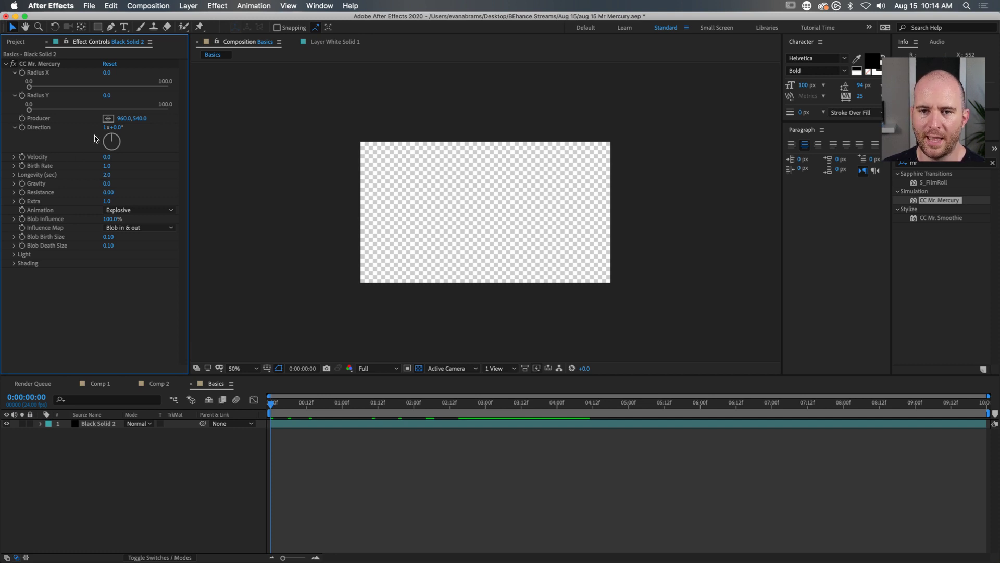
pyautogui.moveTo(106, 156); pyautogui.dragTo(110, 151)
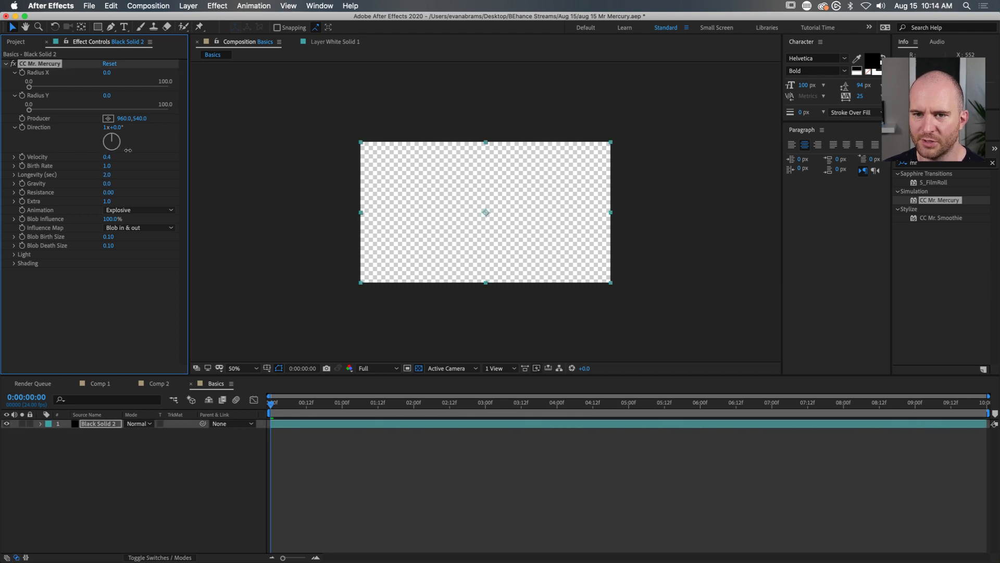
pyautogui.moveTo(294, 402); pyautogui.dragTo(411, 403)
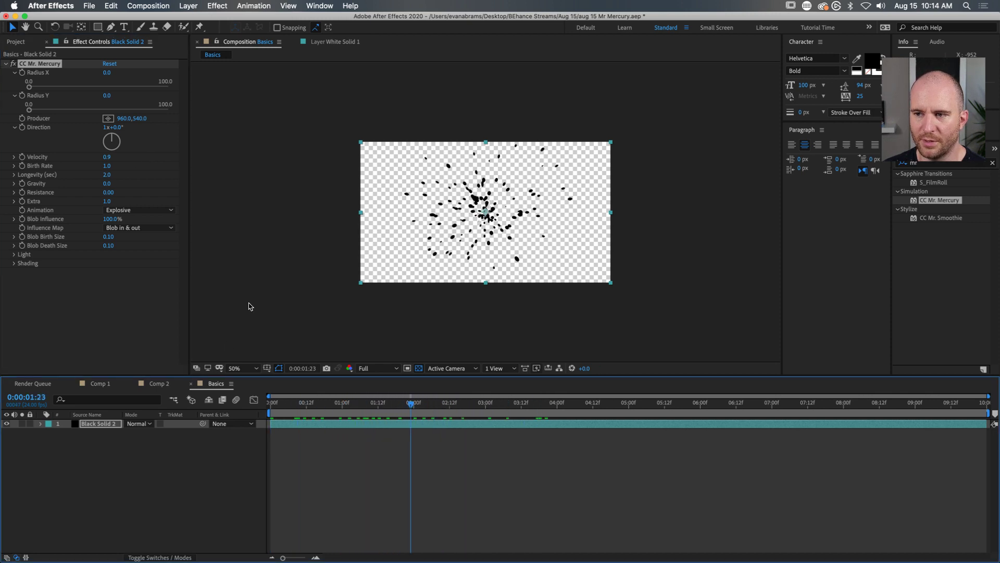
# Step: Set the effect's Velocity to 0.1 and move the current time to 0:00:00:19
pyautogui.click(106, 157)
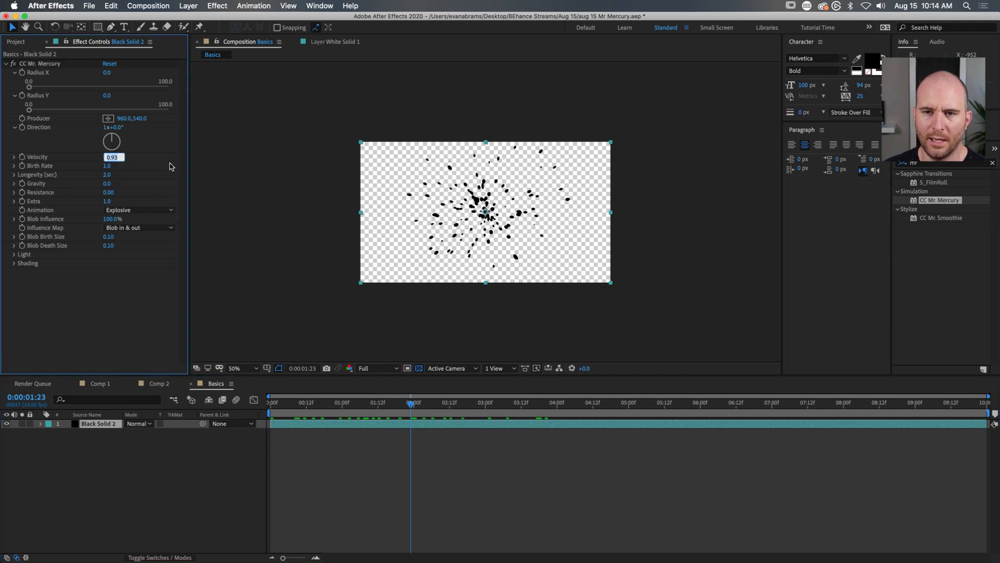
pyautogui.write('.1')
pyautogui.press('Return')
pyautogui.press('space')
# Step: Move the effect's Producer point to 368, 232 in the upper-left area of the composition
pyautogui.click(108, 118)
pyautogui.click(420, 189)
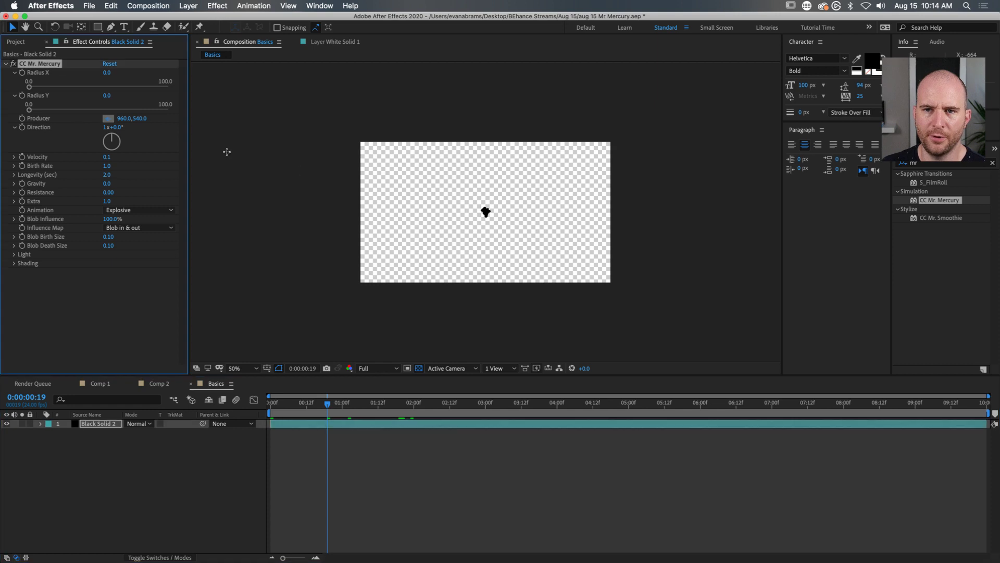
pyautogui.moveTo(422, 188); pyautogui.dragTo(399, 179)
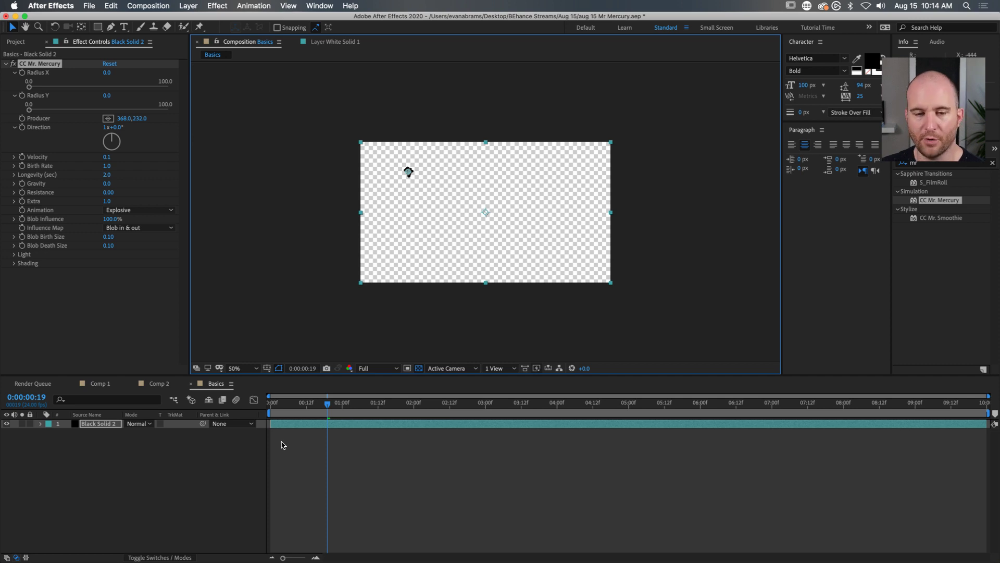
# Step: Keyframe the Producer at 0:00:00:19, and move it to 1608, 780 at 0:00:02:14
pyautogui.press('p')
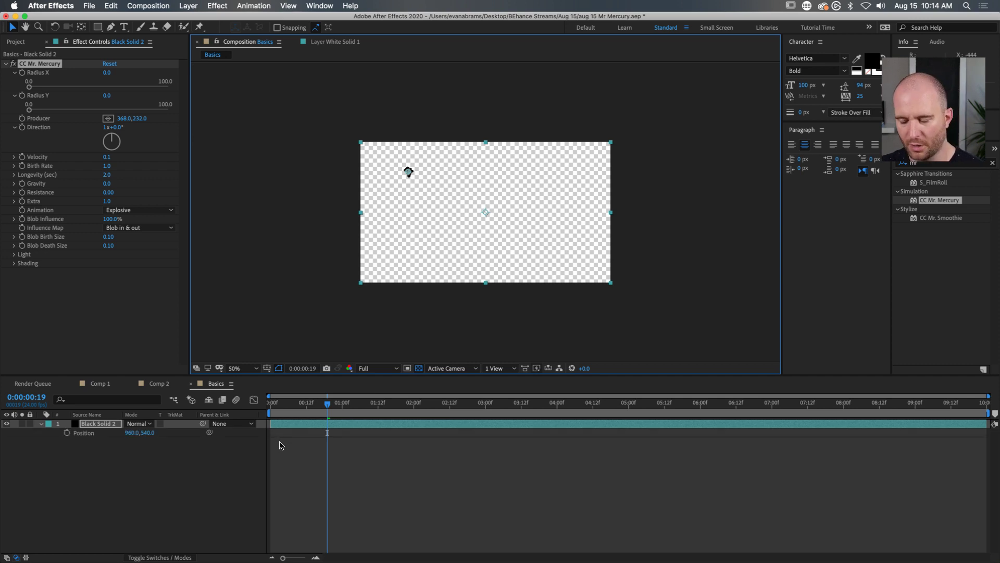
pyautogui.click(23, 121)
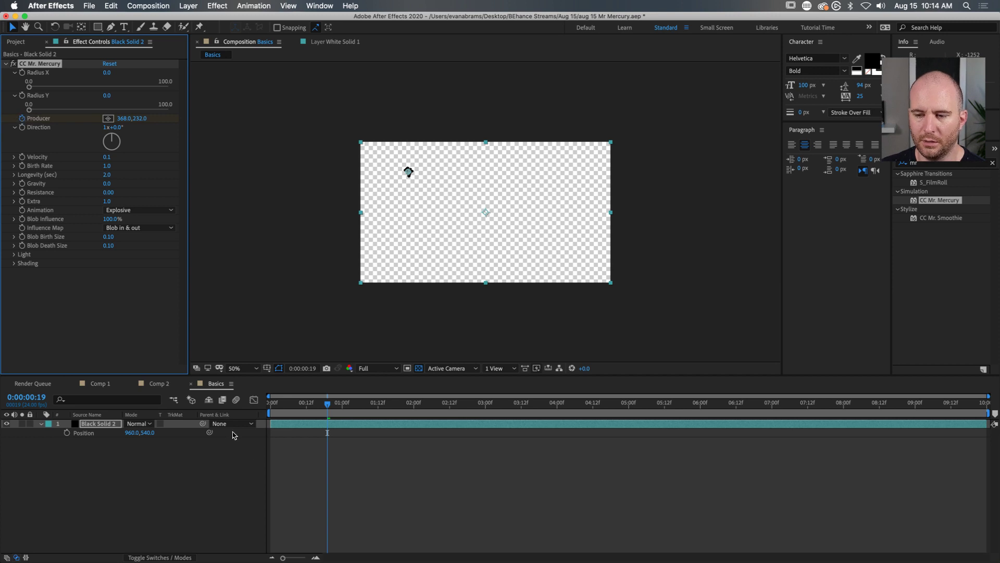
pyautogui.press('u')
pyautogui.click(455, 403)
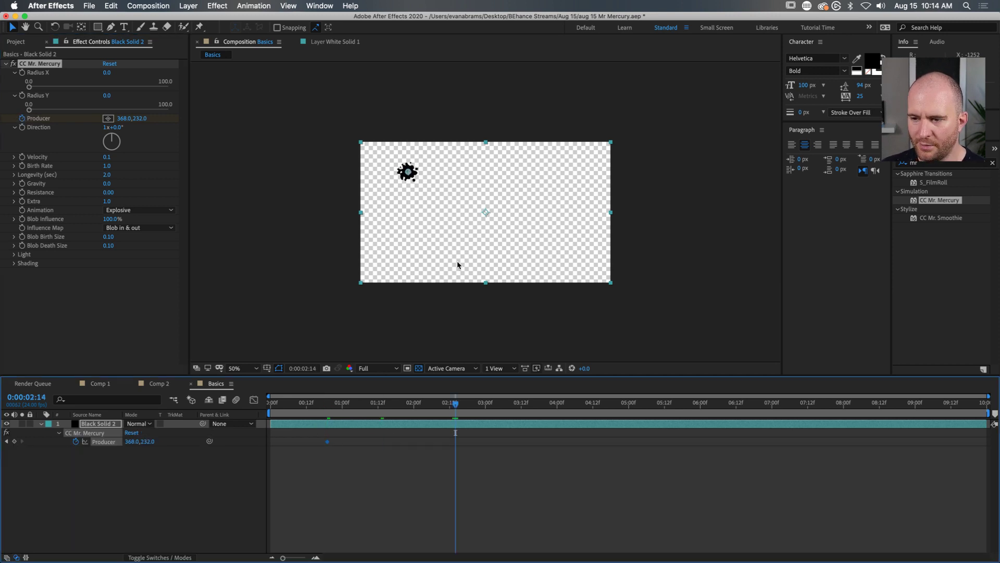
pyautogui.moveTo(412, 171); pyautogui.dragTo(577, 246)
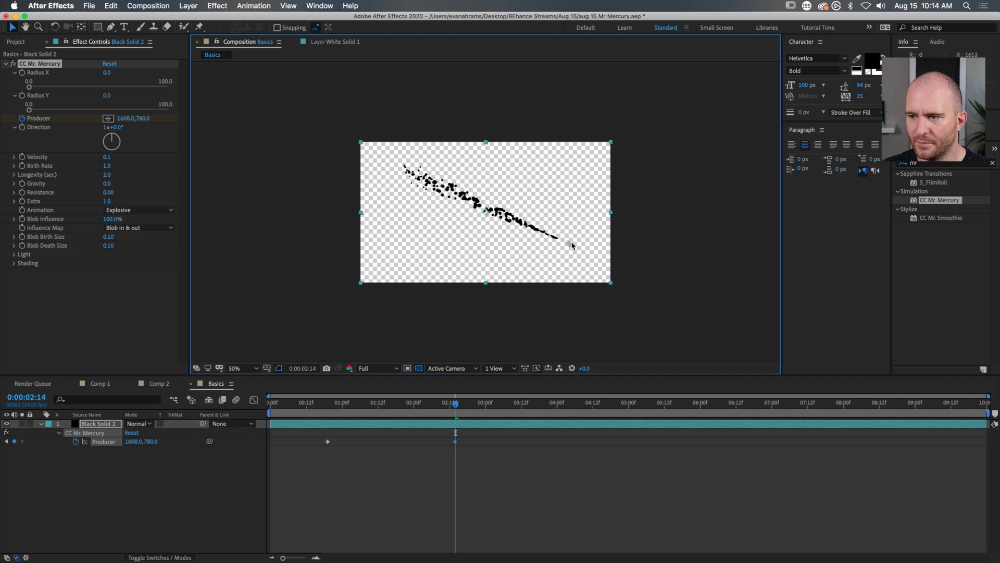
# Step: Preview the Producer animation from the first frame and scrub back to 0:00:01:22
pyautogui.moveTo(454, 407); pyautogui.dragTo(259, 414)
pyautogui.press('space')
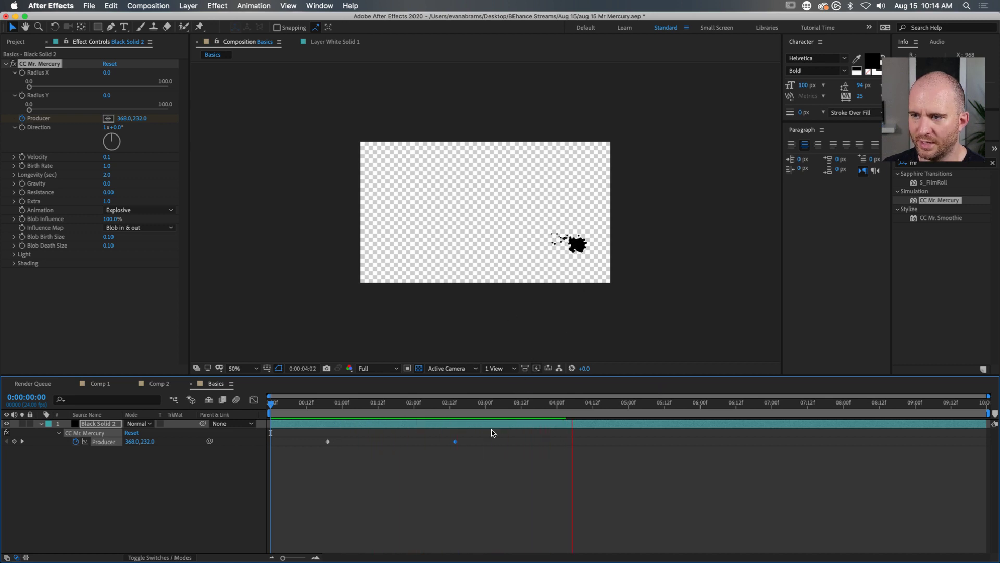
pyautogui.moveTo(460, 411); pyautogui.dragTo(407, 412)
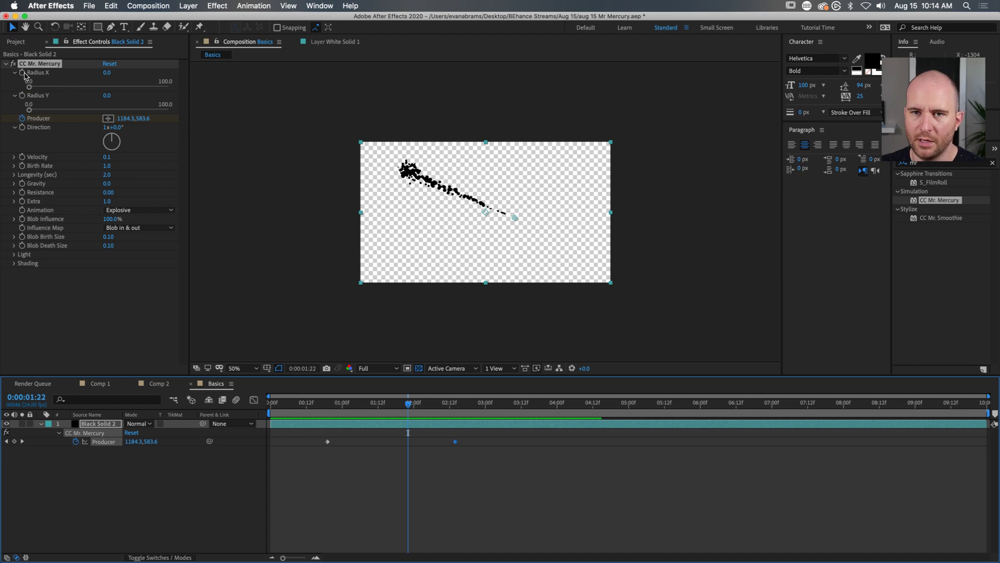
# Step: Scrub through the Producer animation to 0:00:02:14 and back to 0:00:02:03
pyautogui.click(334, 405)
pyautogui.moveTo(339, 418); pyautogui.dragTo(456, 419)
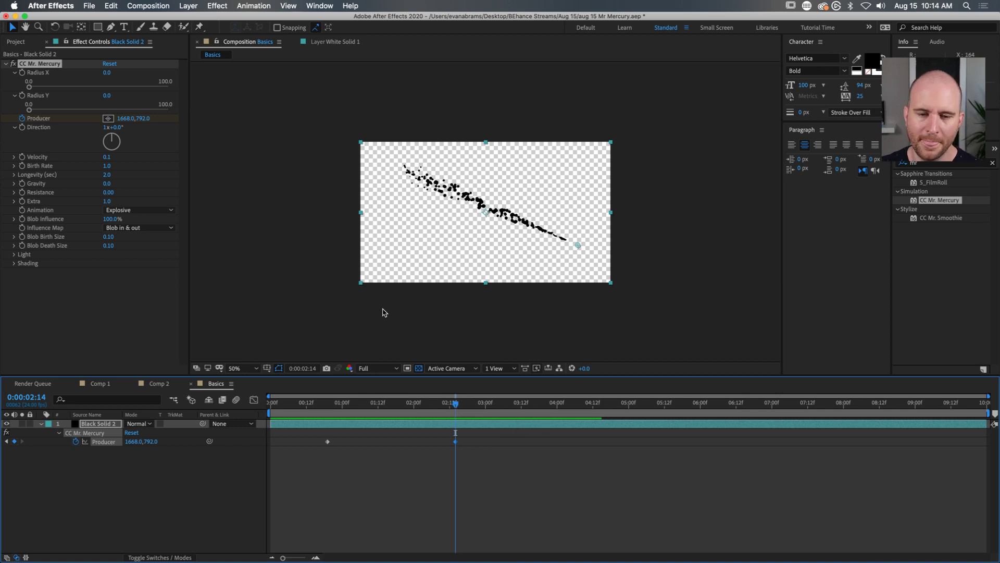
pyautogui.moveTo(440, 407); pyautogui.dragTo(424, 406)
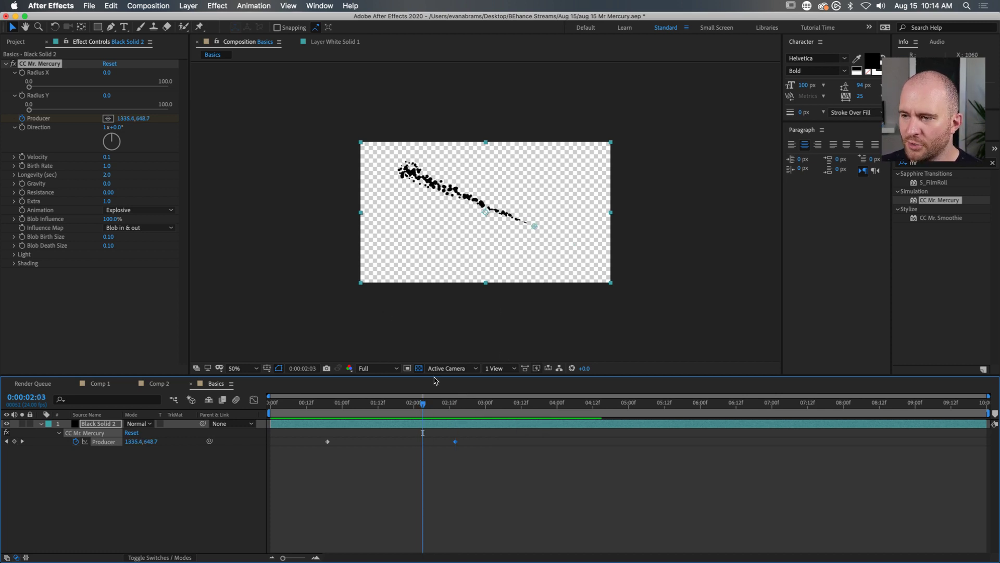
pyautogui.click(46, 118)
pyautogui.click(108, 118)
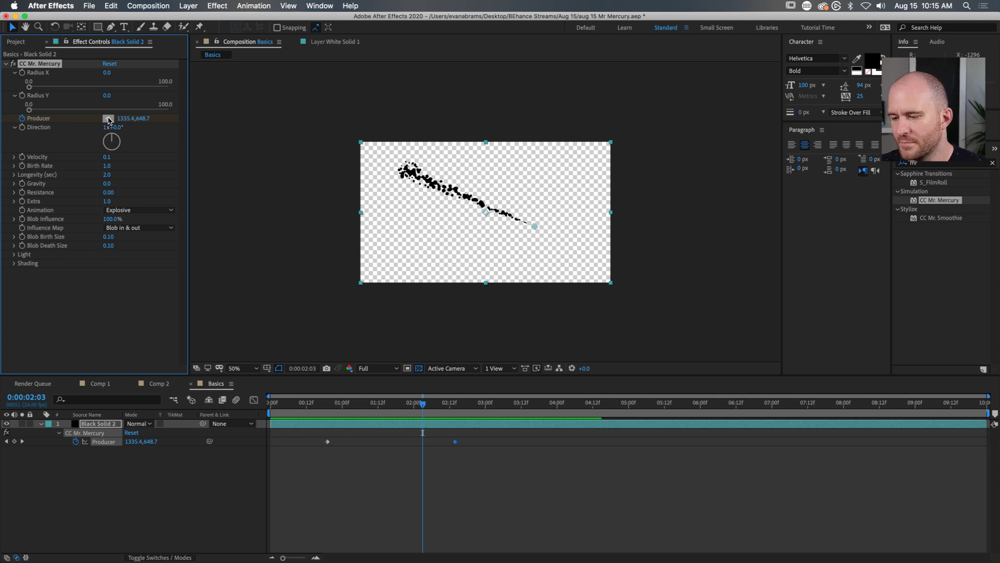
# Step: Apply Easy Ease to both Producer keyframes and scrub back to 0:00:01:07
pyautogui.moveTo(468, 462); pyautogui.dragTo(343, 438)
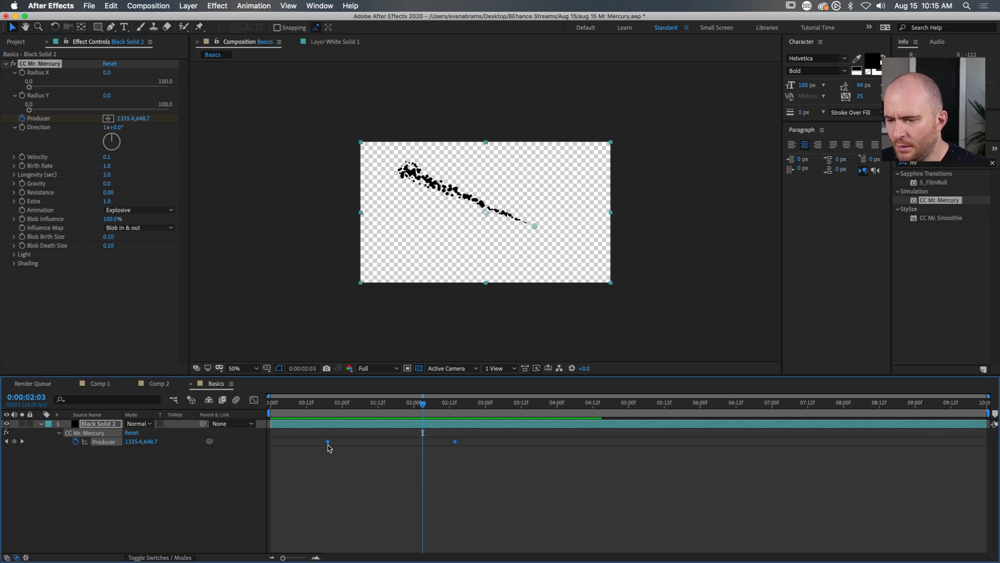
pyautogui.press('F9')
pyautogui.moveTo(423, 405); pyautogui.dragTo(363, 405)
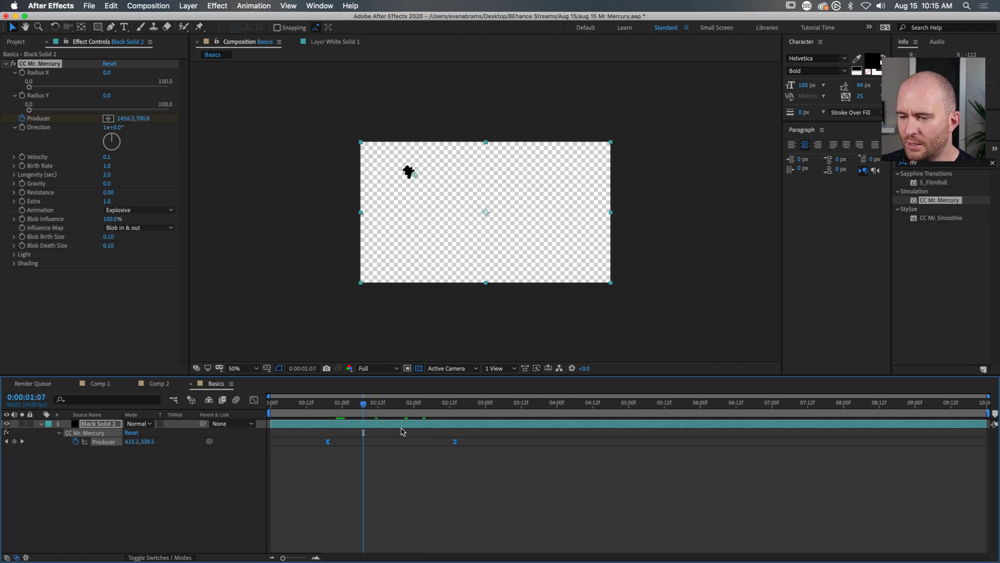
# Step: Set the second Producer keyframe's spatial interpolation to Bezier and scrub to 0:00:01:21
pyautogui.rightClick(456, 442)
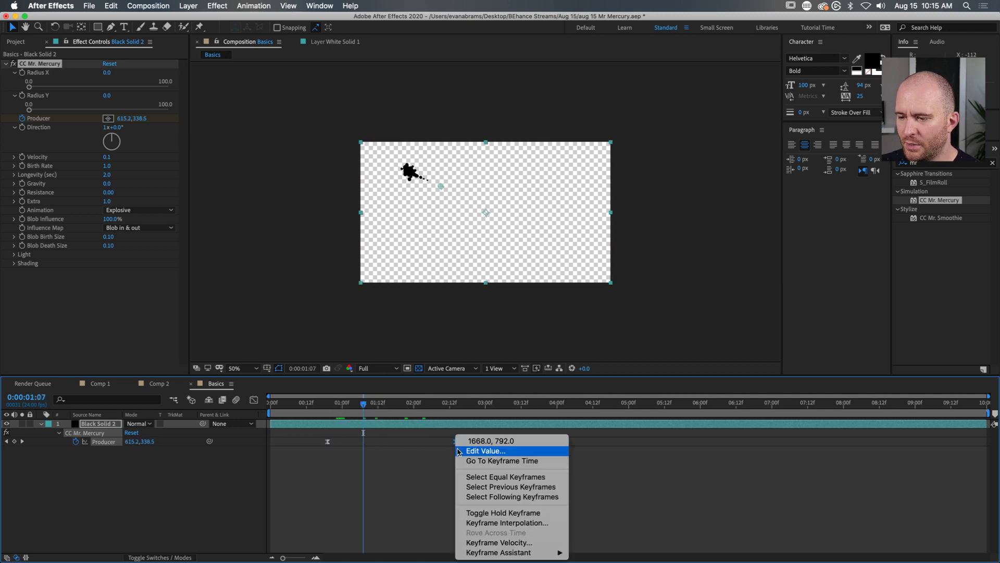
pyautogui.click(506, 523)
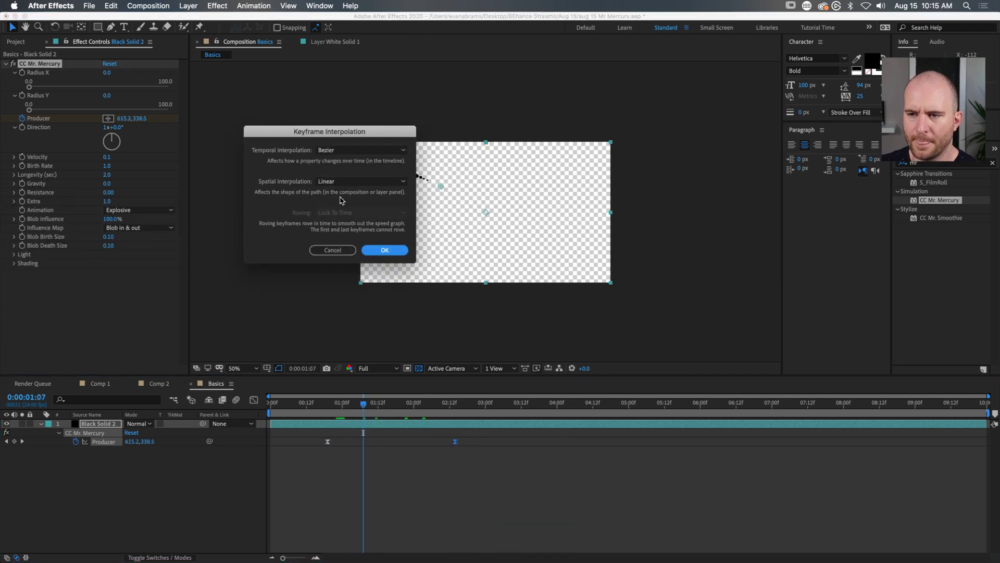
pyautogui.click(337, 182)
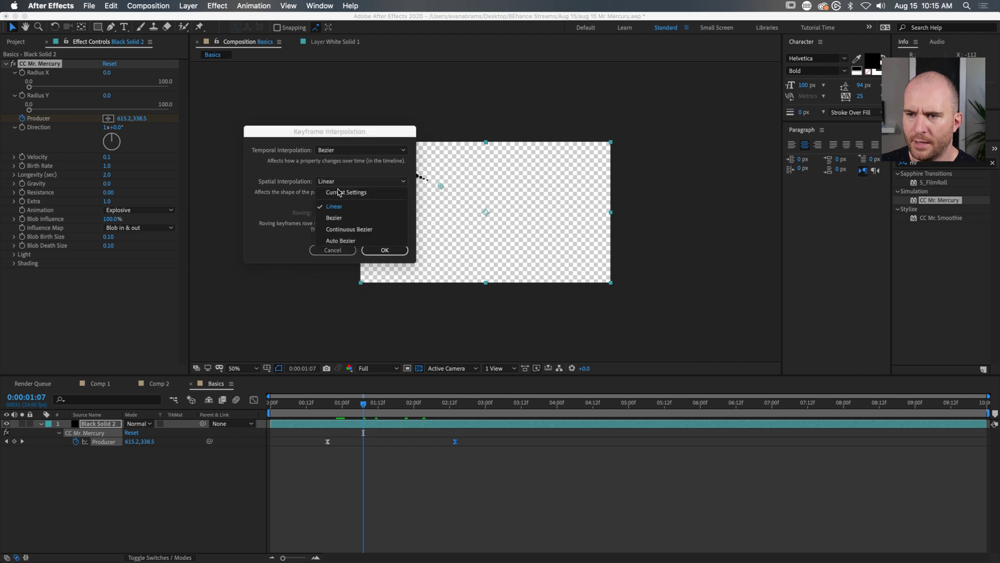
pyautogui.click(348, 218)
pyautogui.click(385, 251)
pyautogui.moveTo(394, 404); pyautogui.dragTo(405, 405)
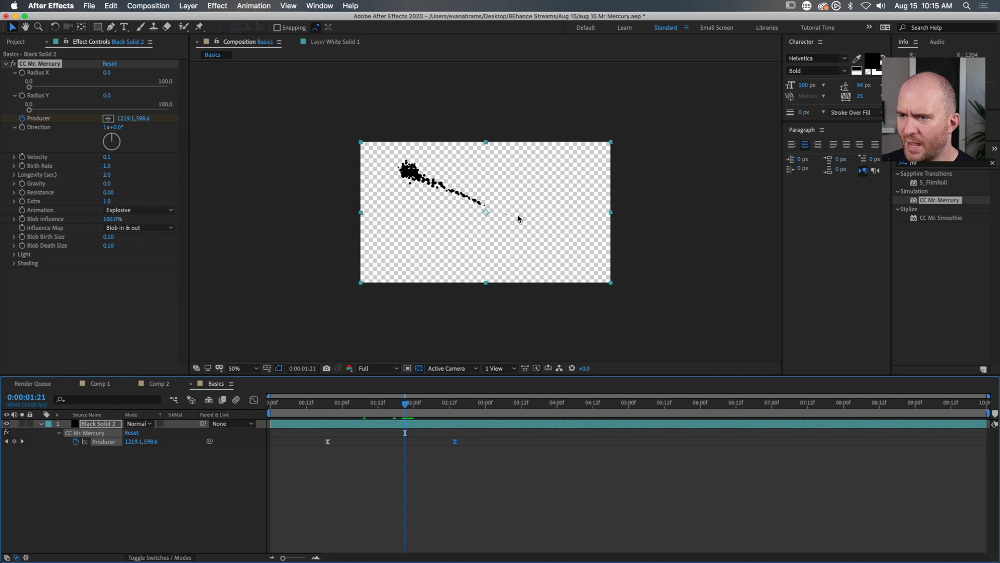
pyautogui.scroll(2, 520, 221)
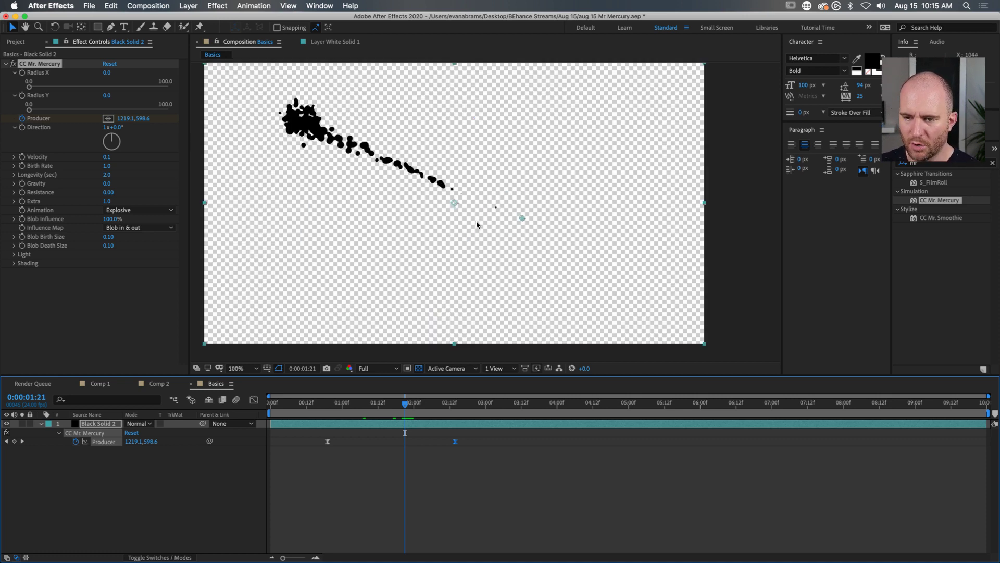
pyautogui.press('super+h')
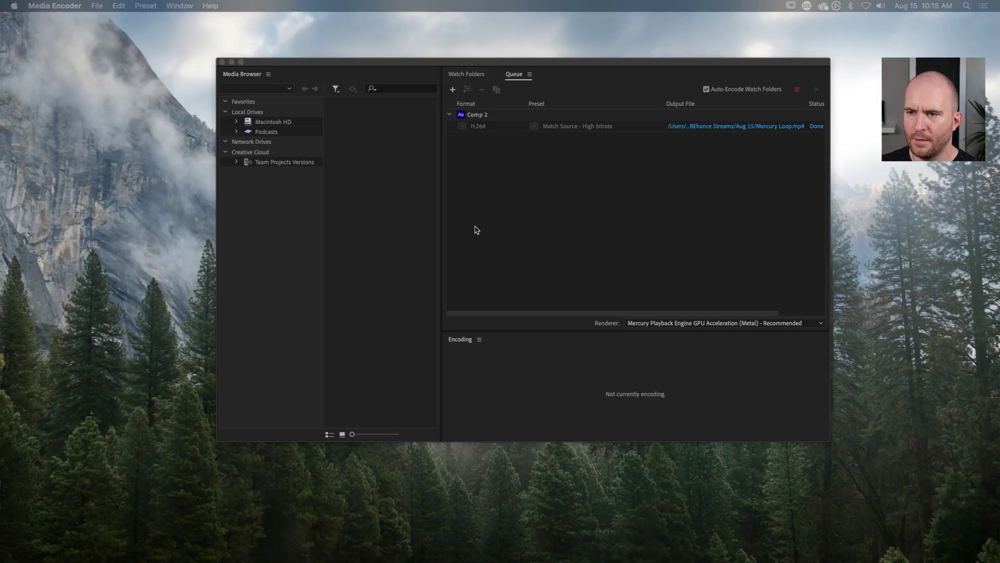
pyautogui.moveTo(439, 62); pyautogui.dragTo(431, 59)
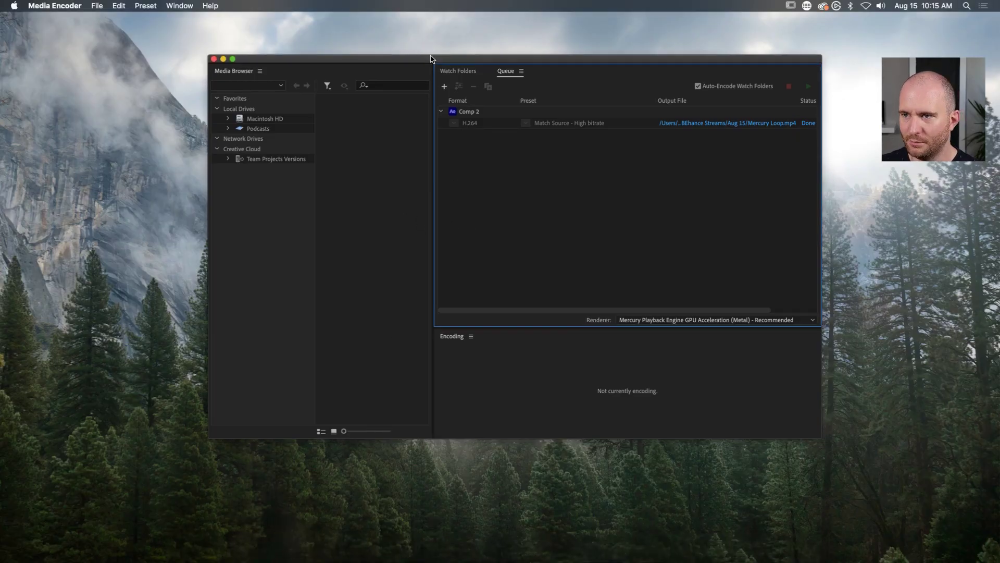
pyautogui.press('super+h')
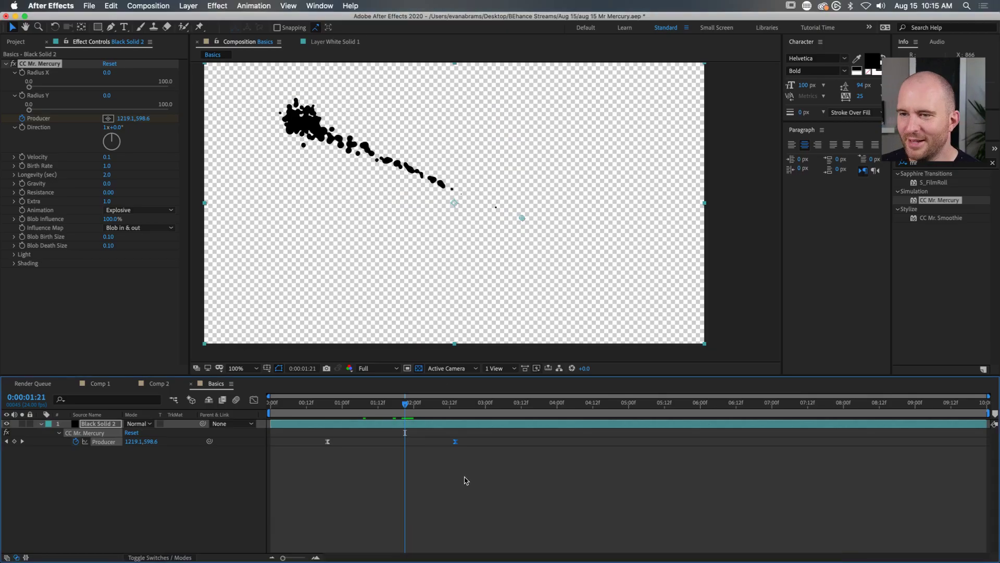
# Step: Examine the blob trail of the Producer animation and scrub back to 0:00:01:14
pyautogui.click(461, 495)
pyautogui.click(444, 221)
pyautogui.press('space')
pyautogui.moveTo(423, 293); pyautogui.dragTo(451, 302)
pyautogui.moveTo(410, 415); pyautogui.dragTo(384, 416)
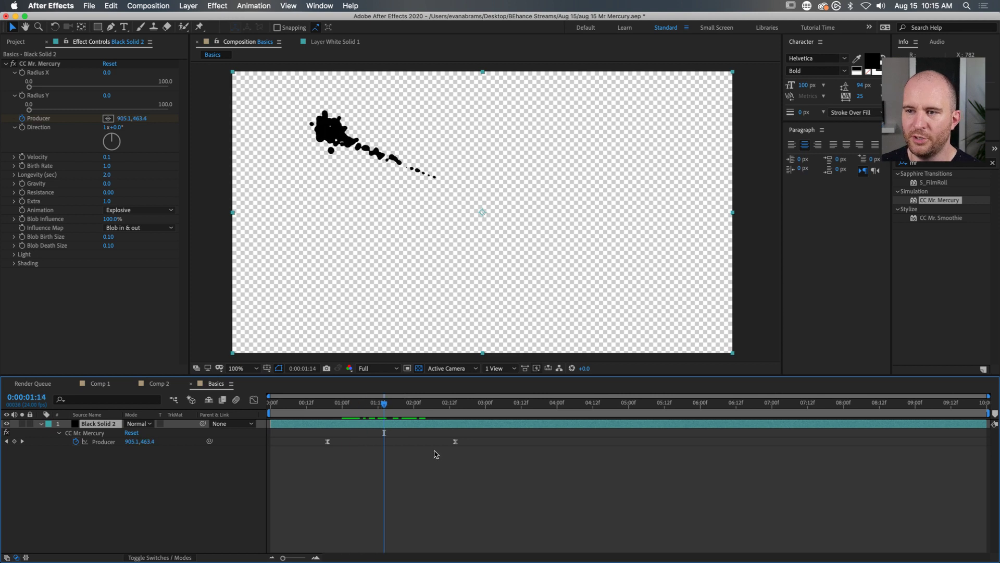
# Step: Remove the Producer's keyframes and return the Producer to the composition centre at 960, 540
pyautogui.click(75, 441)
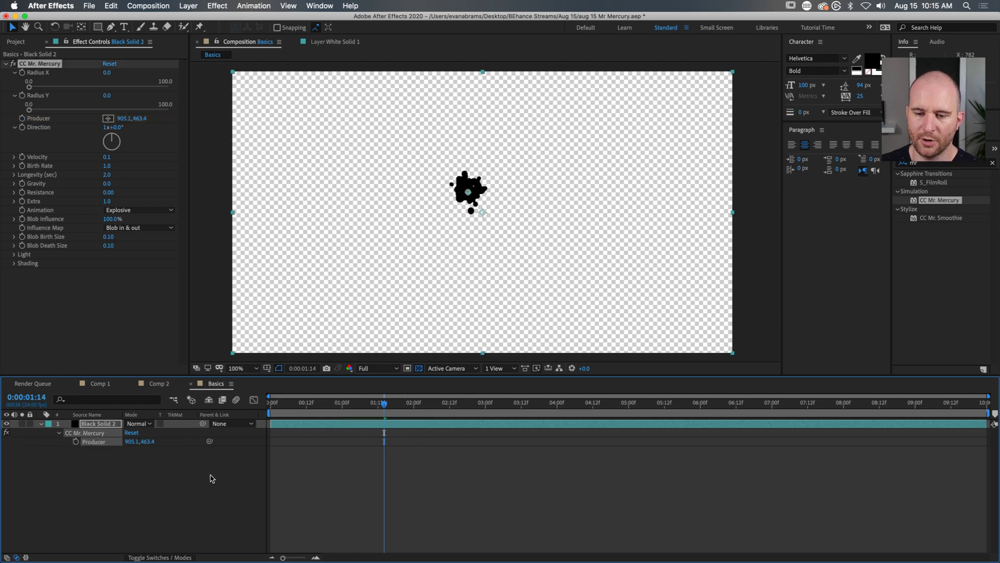
pyautogui.click(138, 438)
pyautogui.click(132, 433)
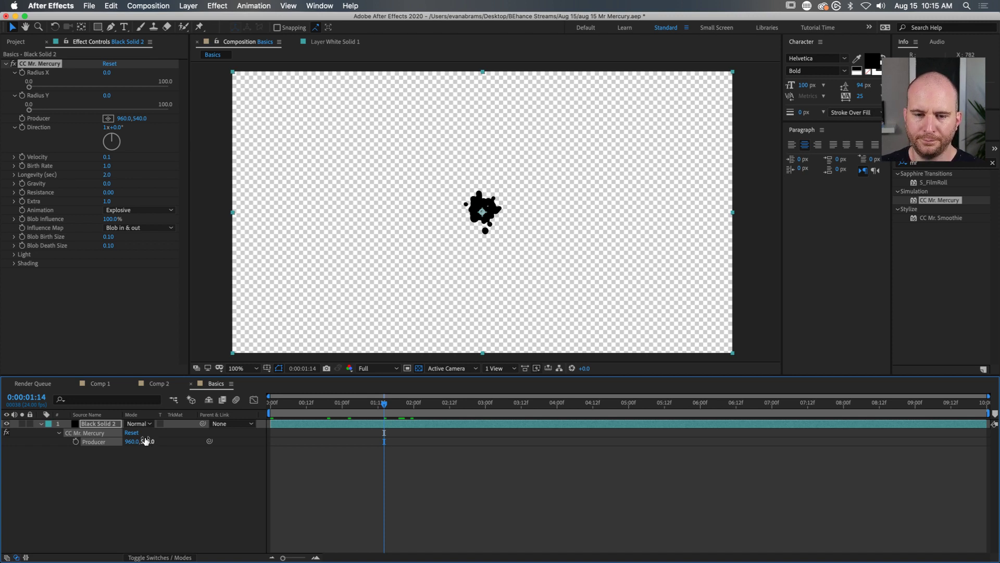
# Step: Add a null object to the composition and rename it Emitter
pyautogui.rightClick(251, 492)
pyautogui.moveTo(293, 449)
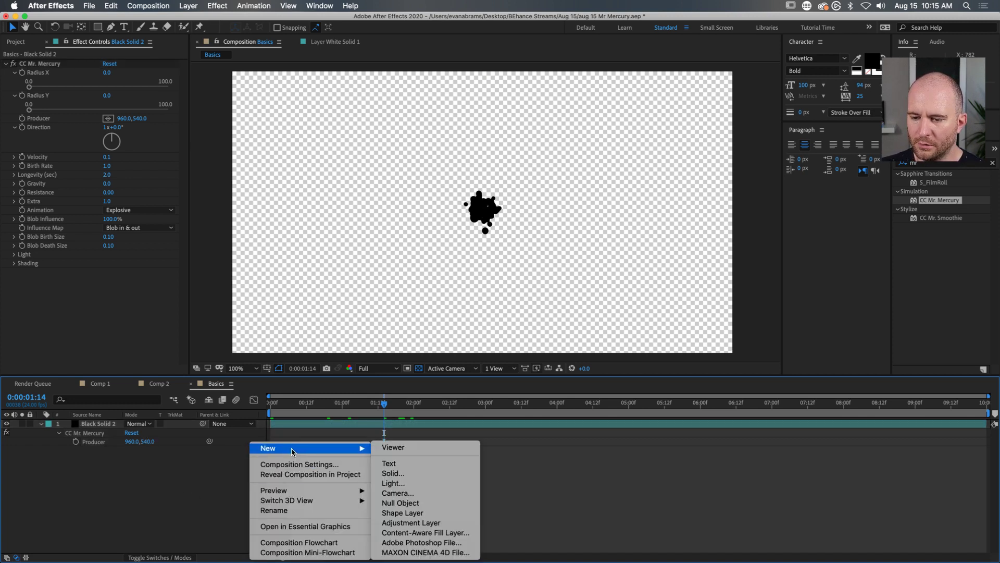
pyautogui.click(445, 502)
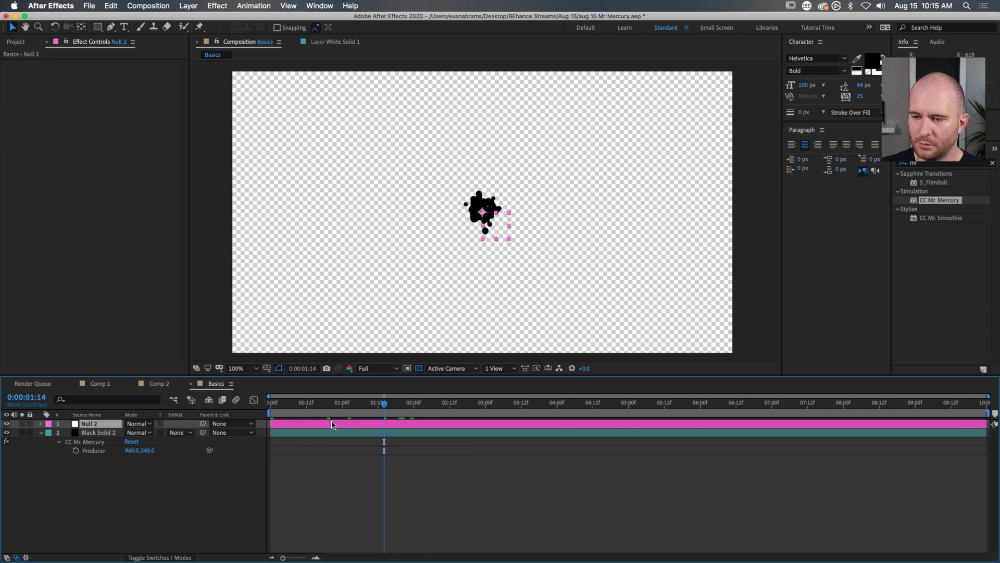
pyautogui.press('Return')
pyautogui.write('Emi')
pyautogui.press('Return')
# Step: Reveal the Emitter's Position and link the effect's Producer to it with an expression
pyautogui.click(95, 452)
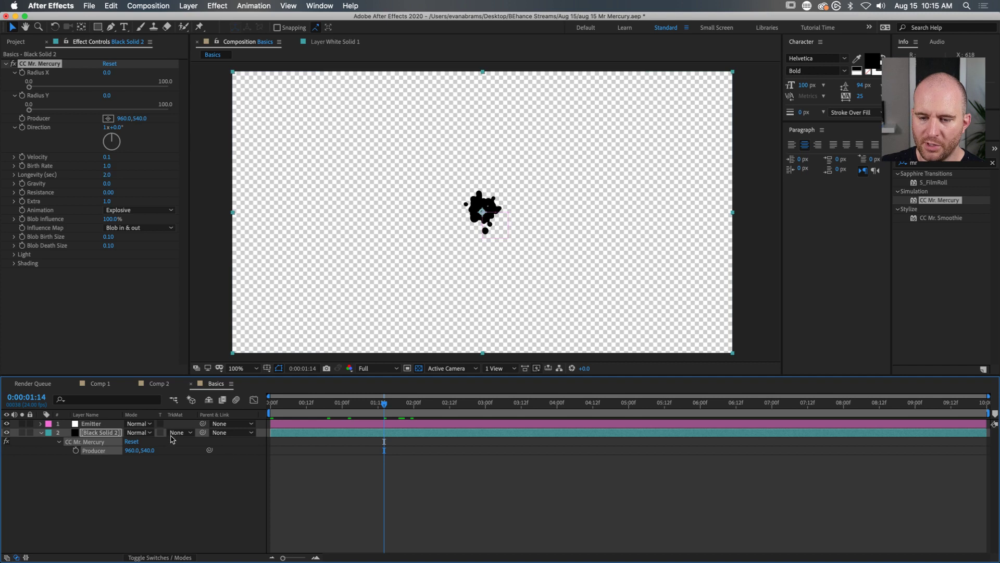
pyautogui.click(86, 426)
pyautogui.press('p')
pyautogui.click(103, 460)
pyautogui.moveTo(210, 458); pyautogui.dragTo(104, 434)
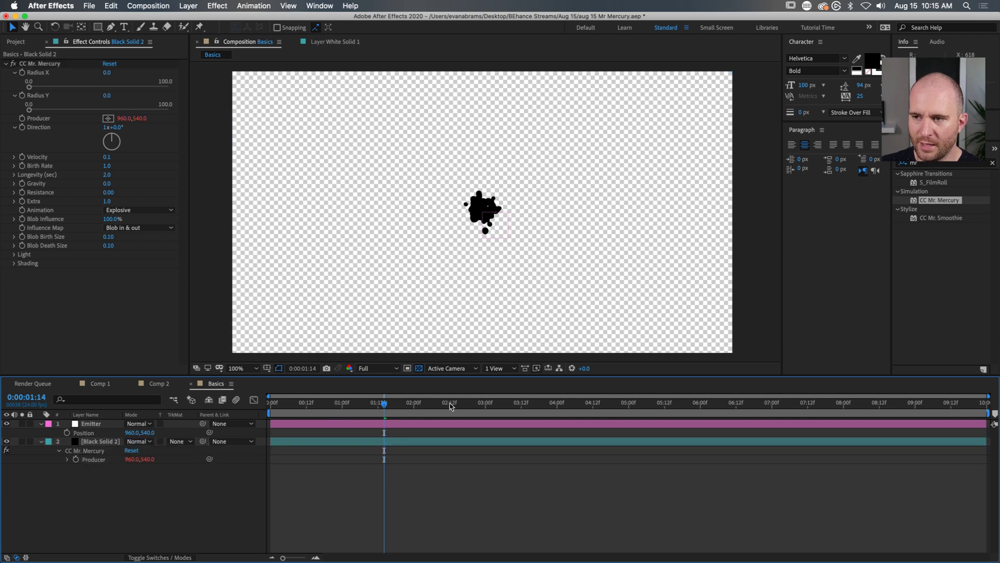
# Step: Move the Emitter null to 598, 406, up and left of the composition centre
pyautogui.moveTo(492, 228); pyautogui.dragTo(475, 208)
pyautogui.scroll(-2, 563, 234)
pyautogui.click(443, 261)
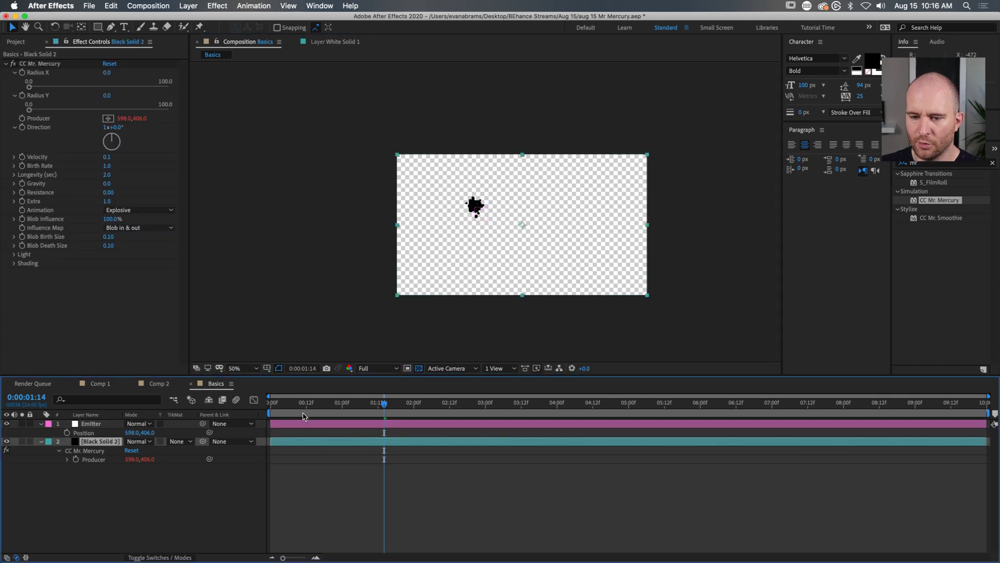
# Step: Animate the Emitter's Position from 370, 262 at 0:00:01:00 to 1574, 774 at 0:00:02:17
pyautogui.click(376, 425)
pyautogui.click(343, 410)
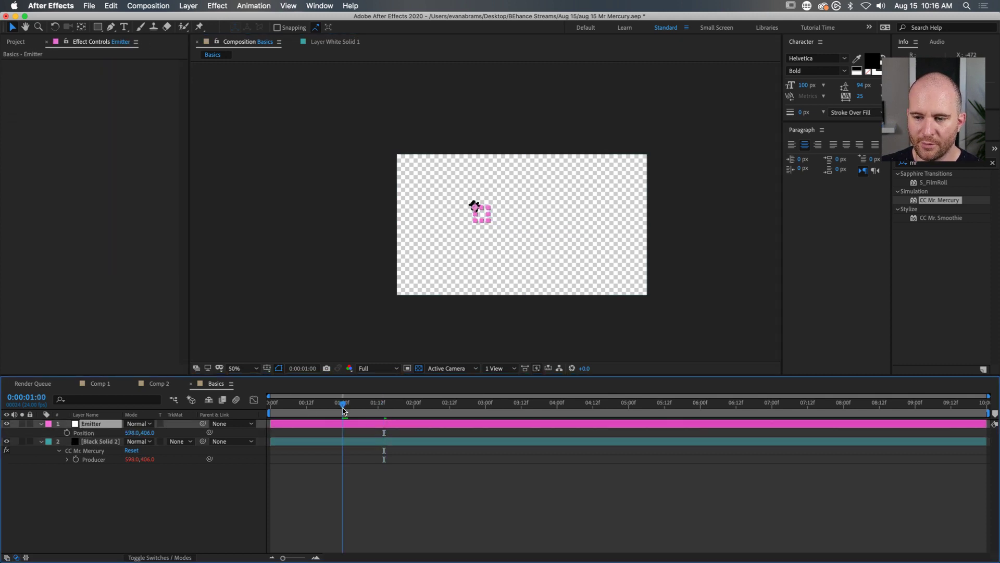
pyautogui.click(67, 433)
pyautogui.press('space')
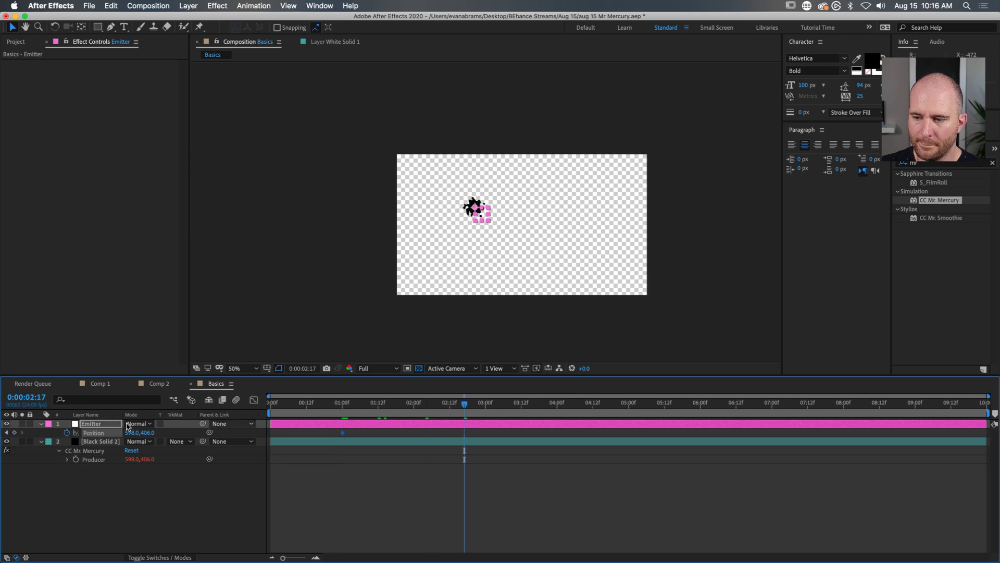
pyautogui.moveTo(480, 211); pyautogui.dragTo(608, 260)
# Step: Bend the Emitter's motion path into an S-curve by pulling handles from both endpoints with the Convert Vertex tool
pyautogui.moveTo(110, 27); pyautogui.dragTo(141, 64)
pyautogui.moveTo(445, 185); pyautogui.dragTo(480, 256)
pyautogui.moveTo(602, 255); pyautogui.dragTo(553, 173)
pyautogui.moveTo(477, 274); pyautogui.dragTo(482, 284)
pyautogui.moveTo(554, 173); pyautogui.dragTo(552, 147)
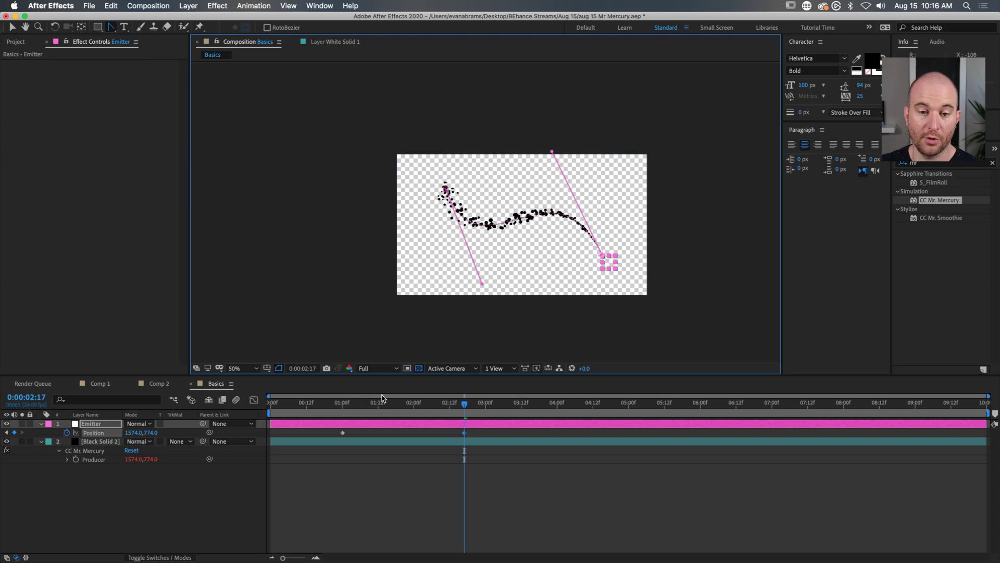
# Step: Preview the Emitter animation from 0:00:01:00 and scrub along the curved blob trail to 0:00:02:18
pyautogui.click(377, 449)
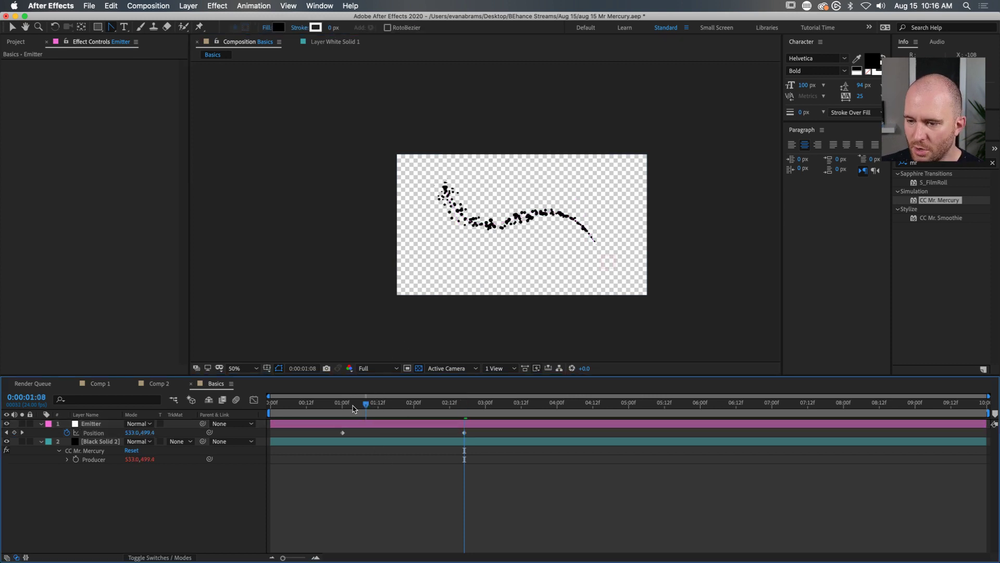
pyautogui.click(341, 404)
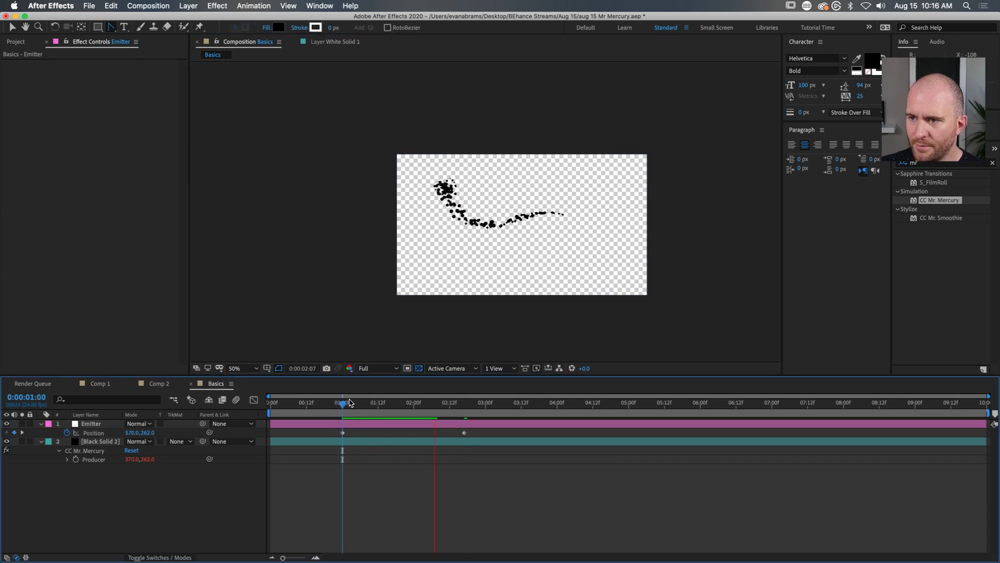
pyautogui.moveTo(428, 406); pyautogui.dragTo(408, 424)
pyautogui.click(436, 426)
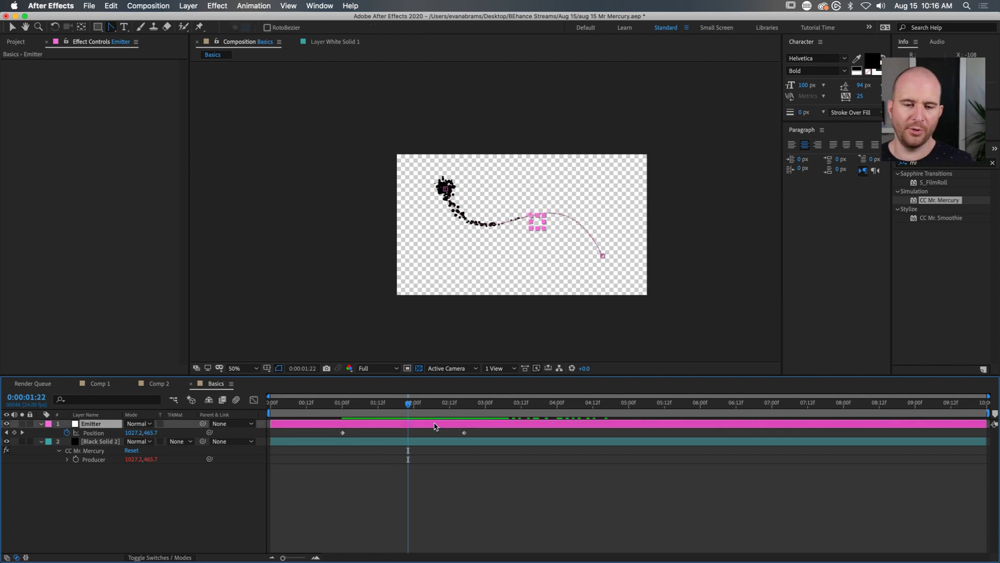
pyautogui.moveTo(416, 410); pyautogui.dragTo(468, 412)
pyautogui.scroll(2, 511, 241)
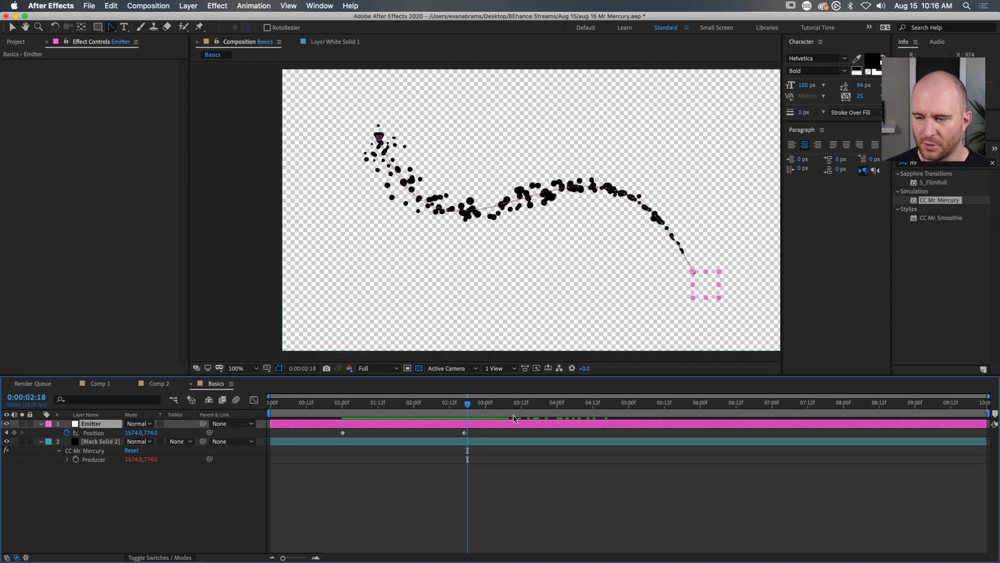
# Step: Collapse the effect's Radius X setting on Black Solid 2 and examine the blobs near the Emitter at 0:00:01:22
pyautogui.click(497, 440)
pyautogui.press('v')
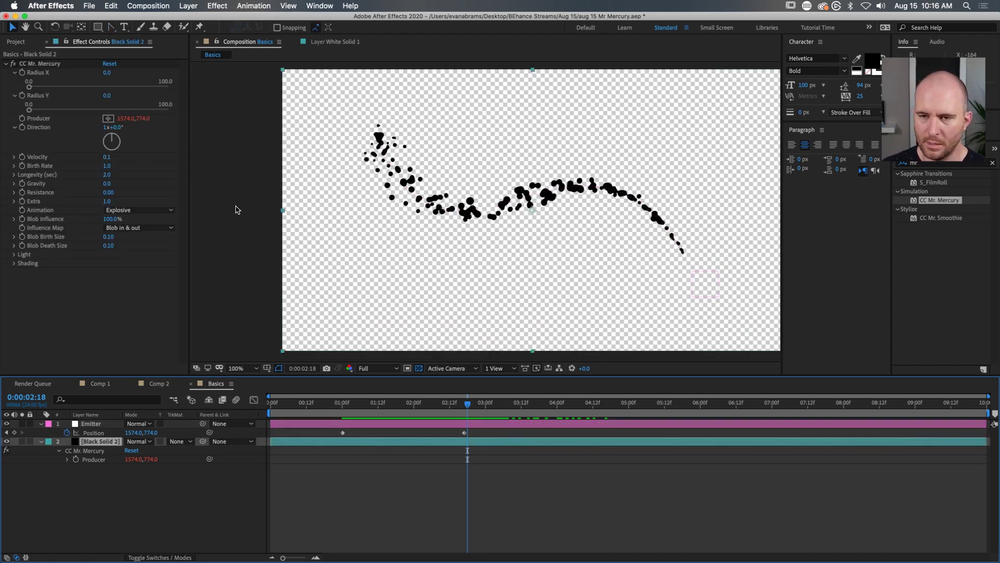
pyautogui.click(15, 73)
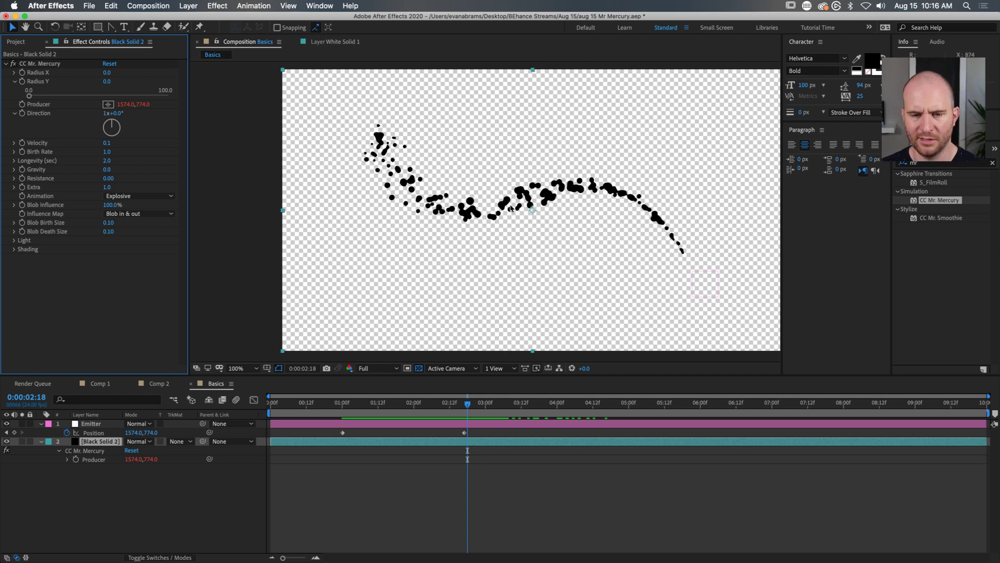
pyautogui.moveTo(467, 403); pyautogui.dragTo(409, 416)
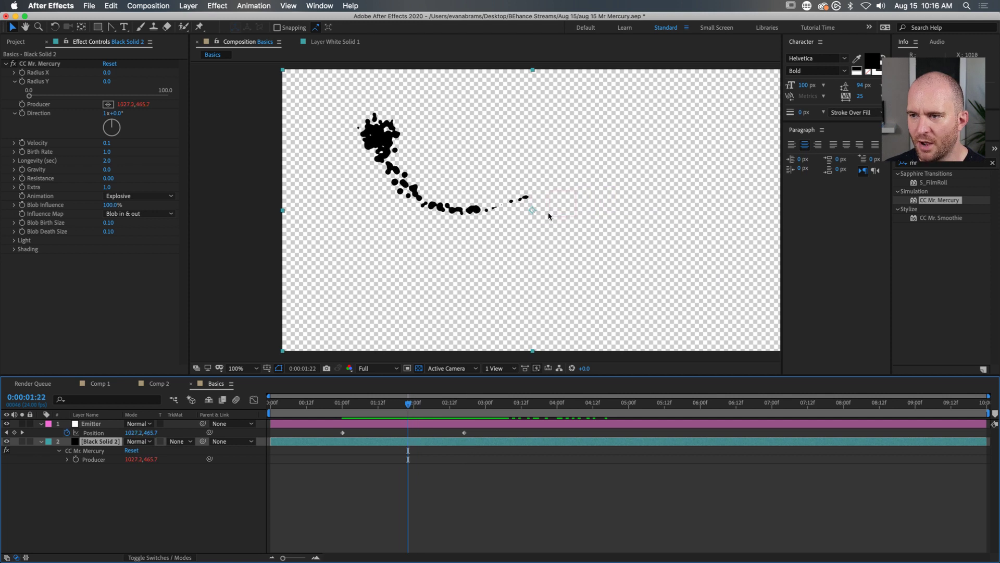
pyautogui.click(560, 203)
pyautogui.scroll(2, 557, 201)
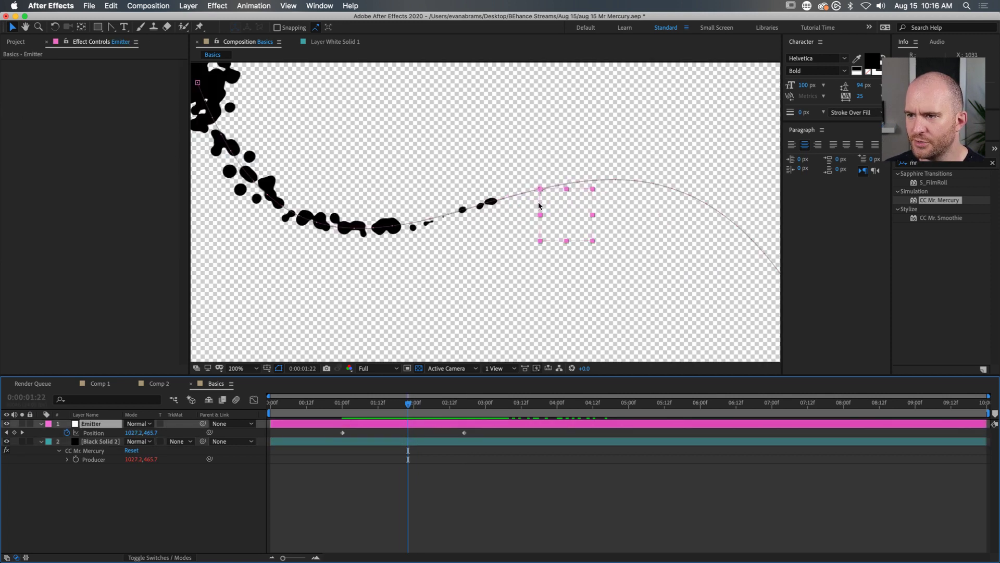
pyautogui.scroll(2, 543, 188)
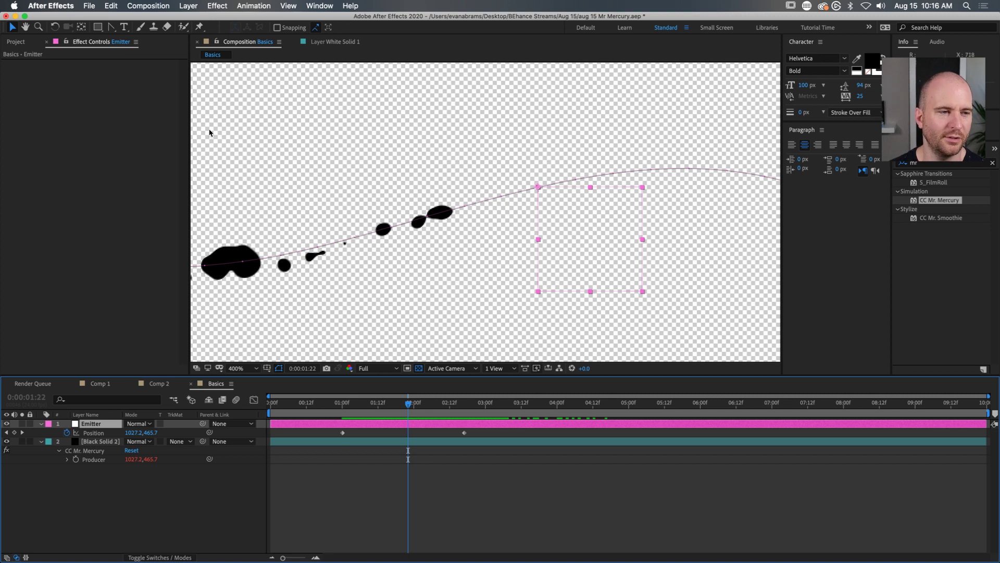
# Step: Select the CC Mr. Mercury effect on Black Solid 2 and set its Influence Map to Blob out
pyautogui.click(370, 442)
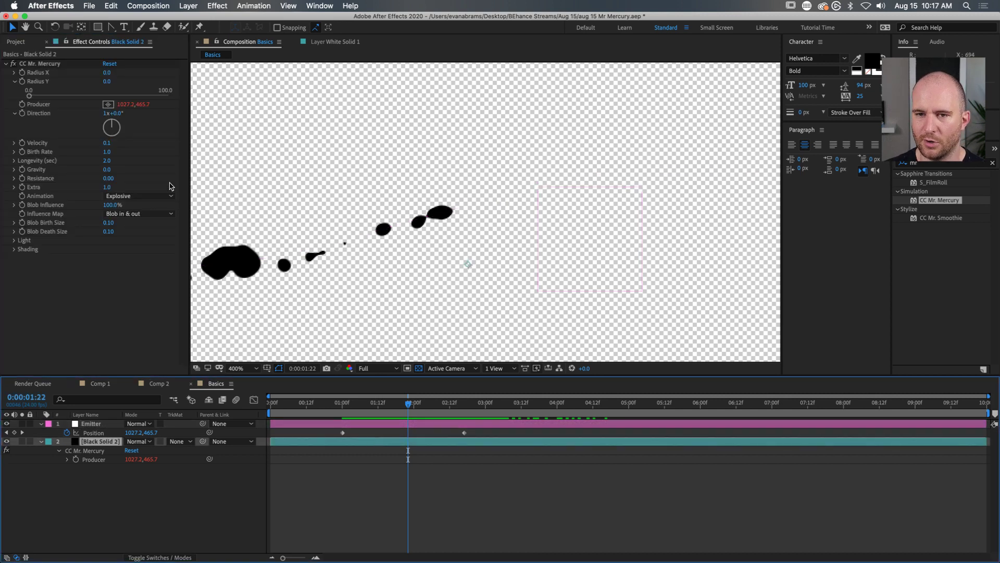
pyautogui.click(27, 64)
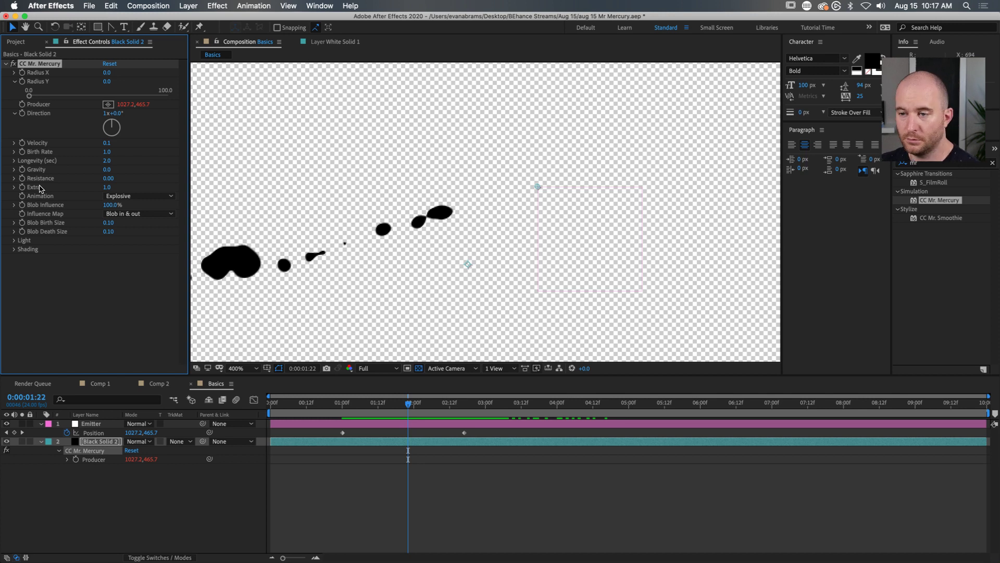
pyautogui.click(146, 214)
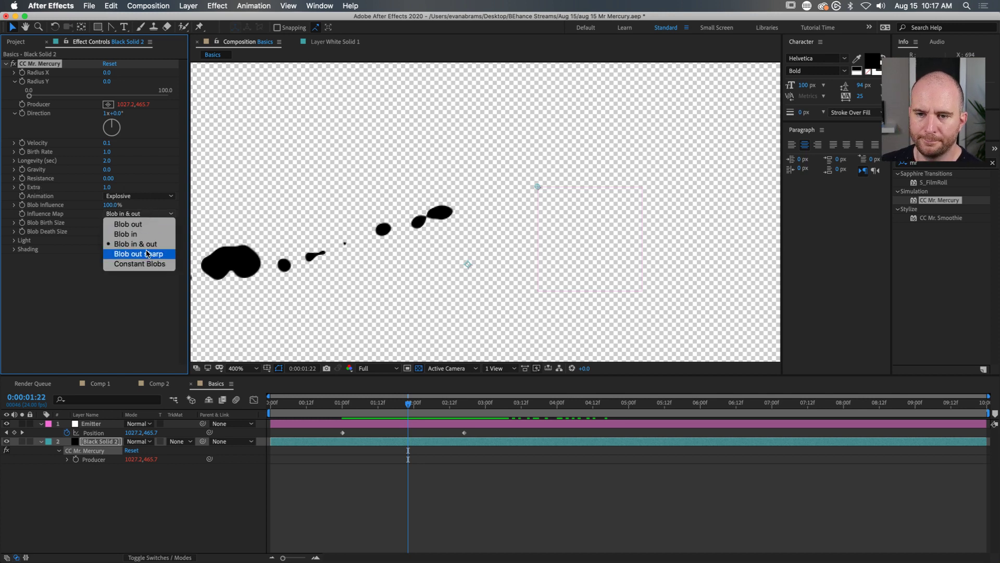
pyautogui.click(144, 224)
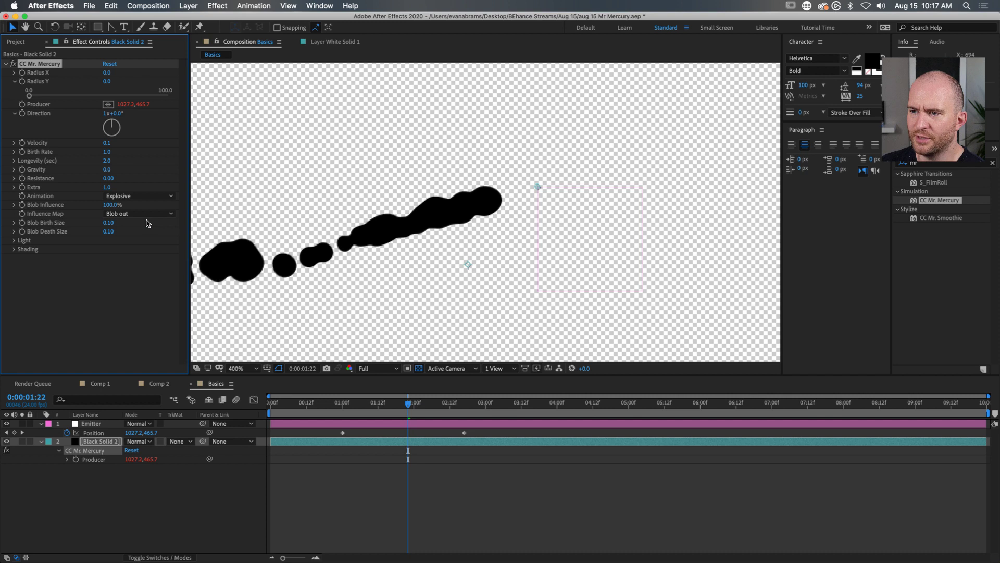
pyautogui.press('/')
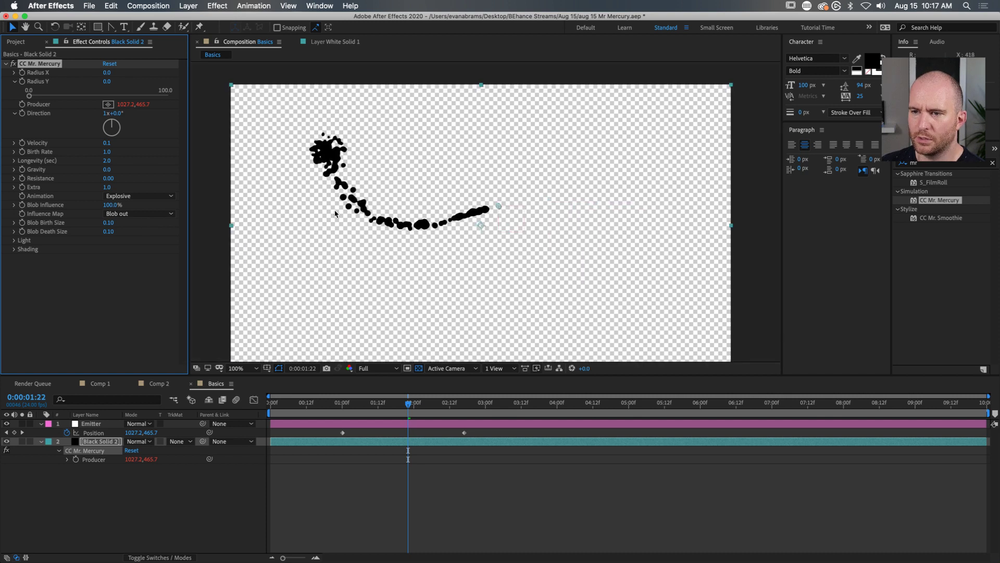
# Step: Try the Blob in, Blob in & out, Blob out sharp and Constant Blobs influence maps, ending back on Blob out
pyautogui.click(143, 214)
pyautogui.click(152, 235)
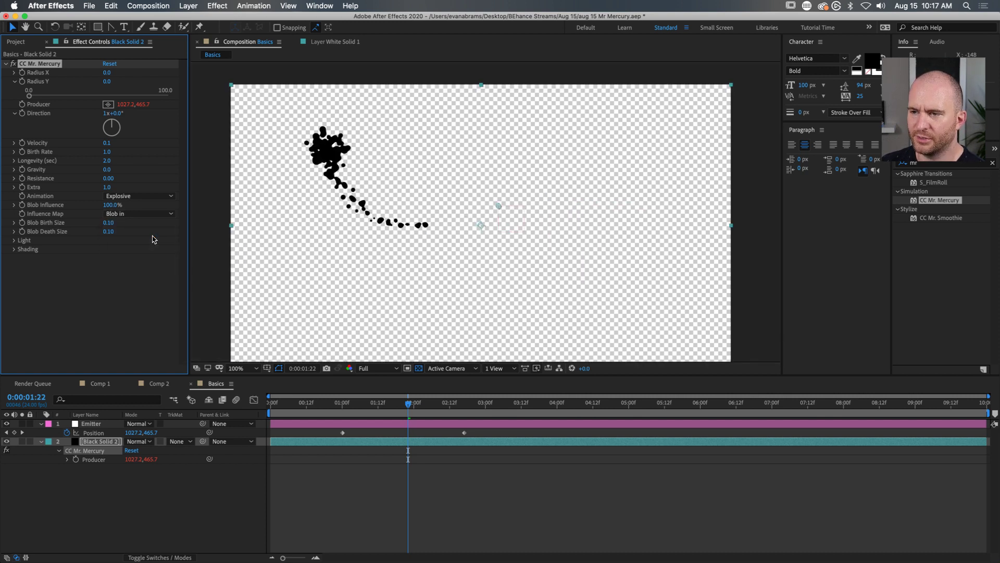
pyautogui.click(146, 214)
pyautogui.click(150, 243)
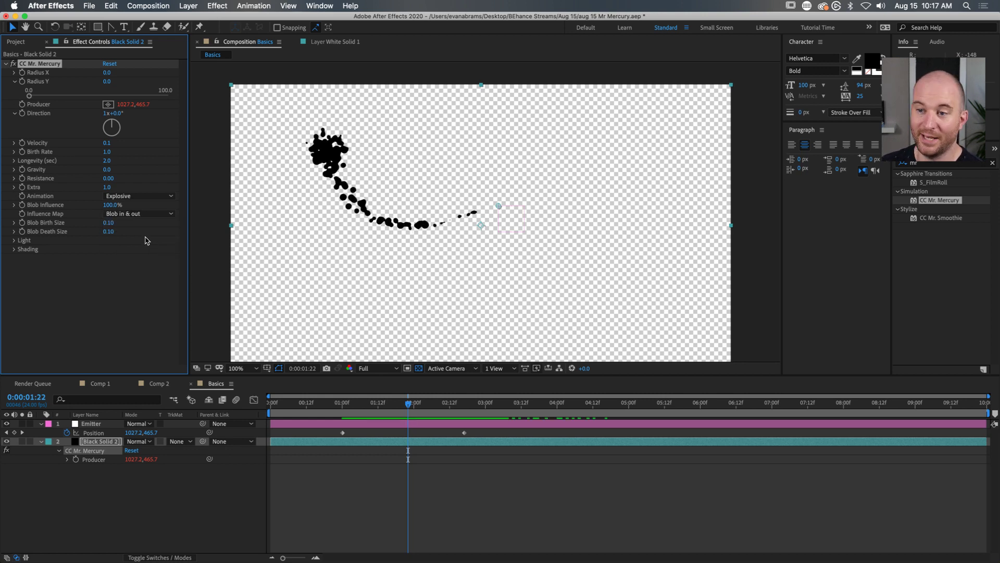
pyautogui.click(145, 213)
pyautogui.click(153, 255)
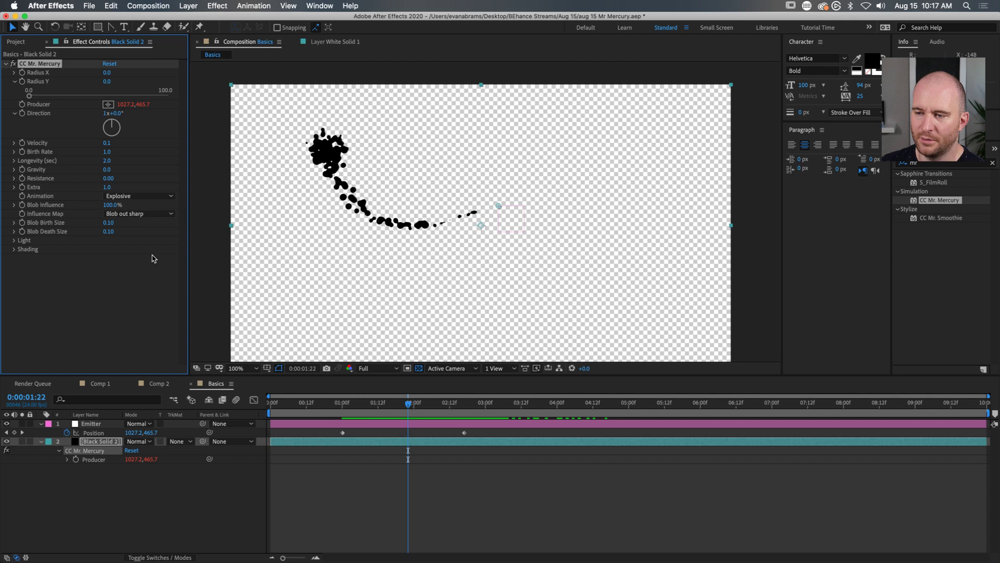
pyautogui.click(164, 215)
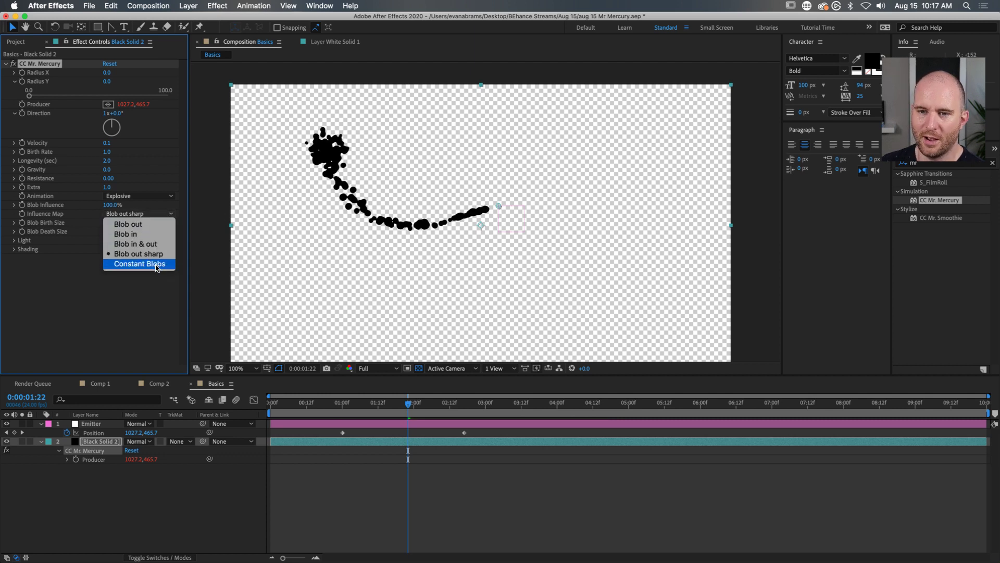
pyautogui.click(157, 263)
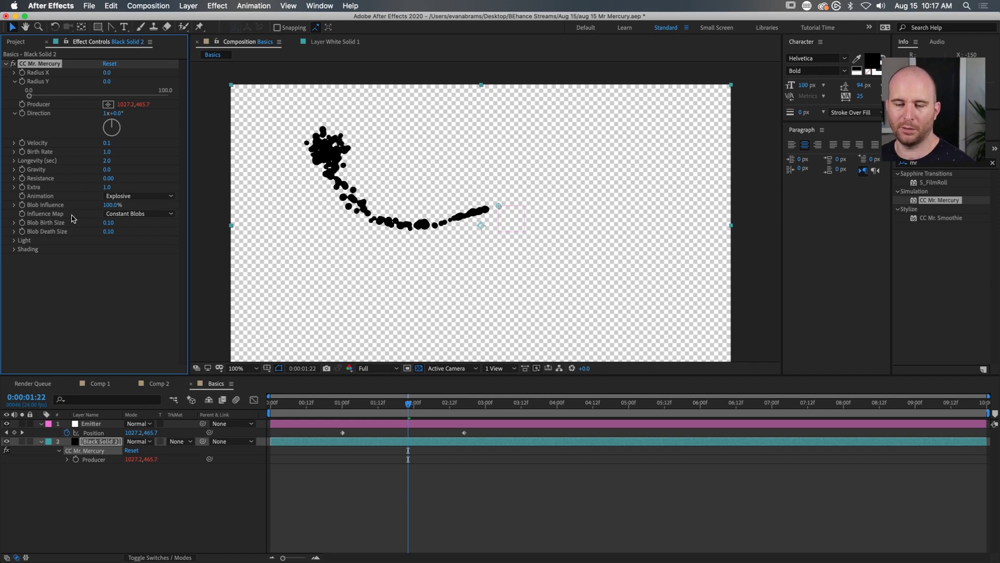
pyautogui.click(117, 214)
pyautogui.click(118, 232)
# Step: Try a Blob Influence of 28%, expand its slider, and return the value to 100%
pyautogui.moveTo(106, 205); pyautogui.dragTo(75, 215)
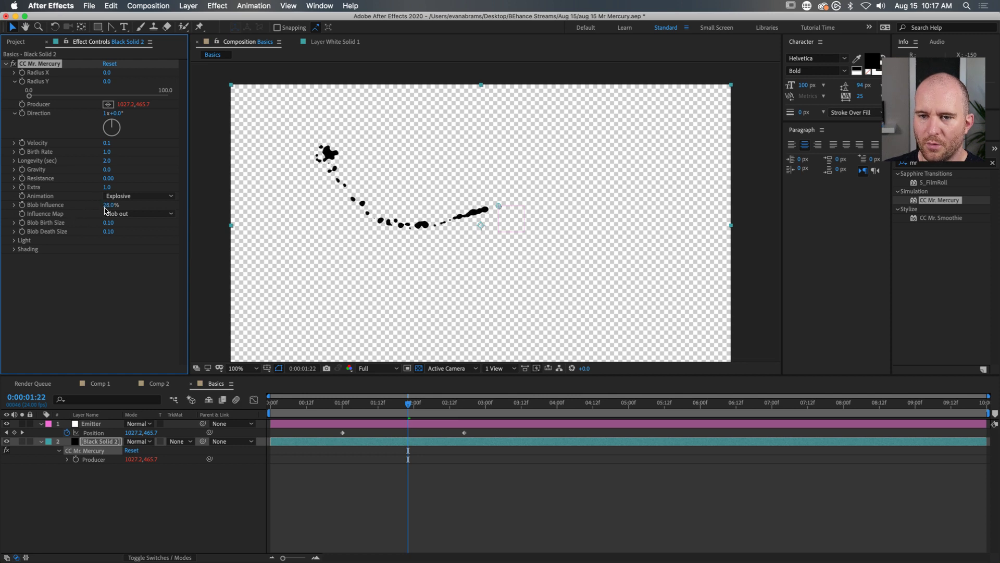
pyautogui.click(14, 204)
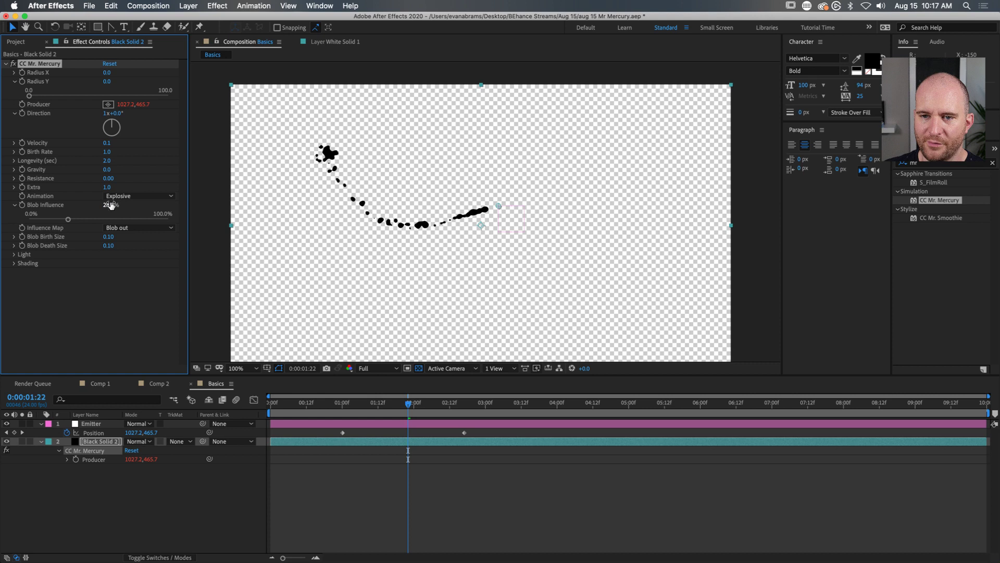
pyautogui.moveTo(108, 204); pyautogui.dragTo(154, 197)
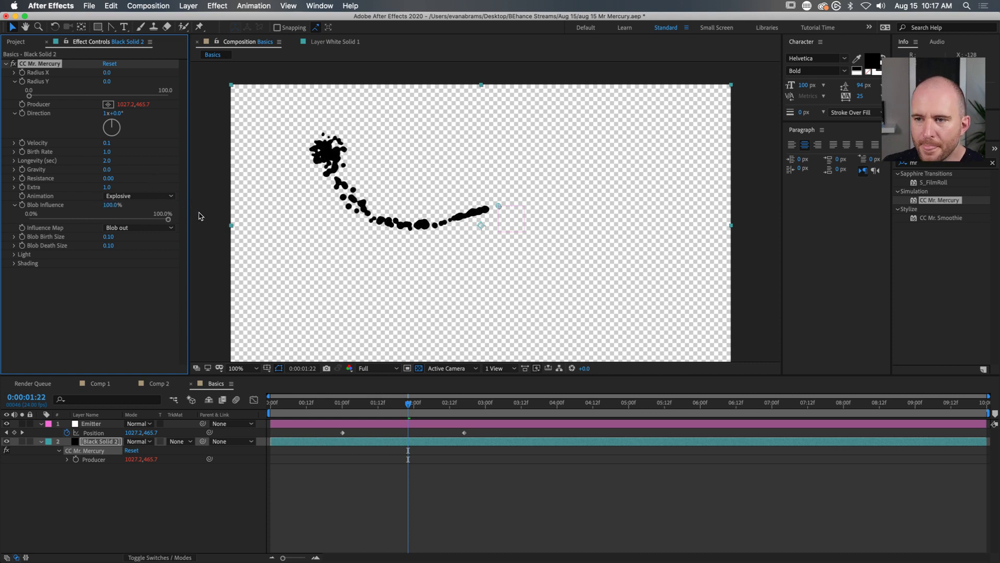
pyautogui.moveTo(156, 219); pyautogui.dragTo(217, 222)
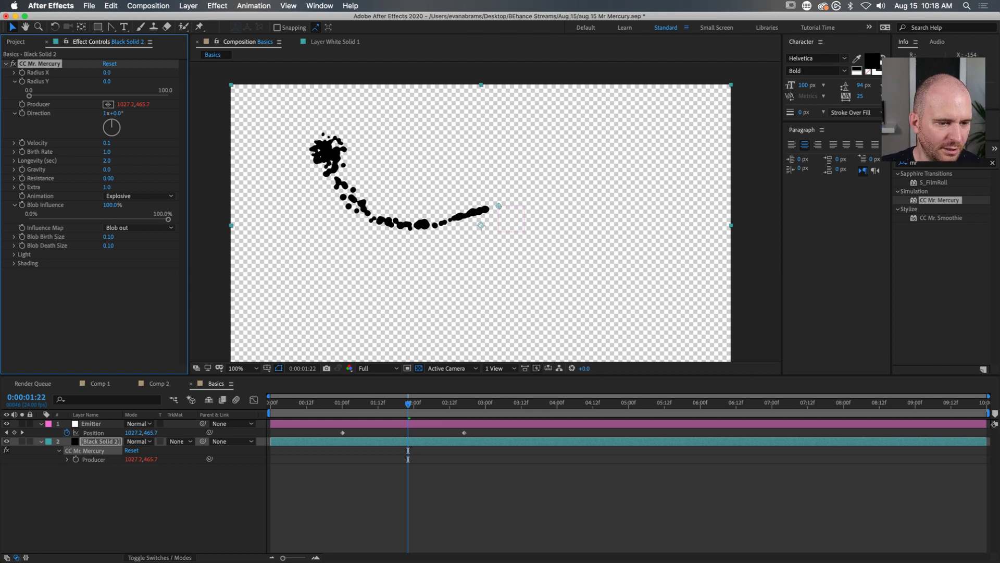
# Step: Preview the blob trail from 0:00:01:00, examine it at 0:00:02:06, and collapse the effect's Direction setting
pyautogui.click(391, 533)
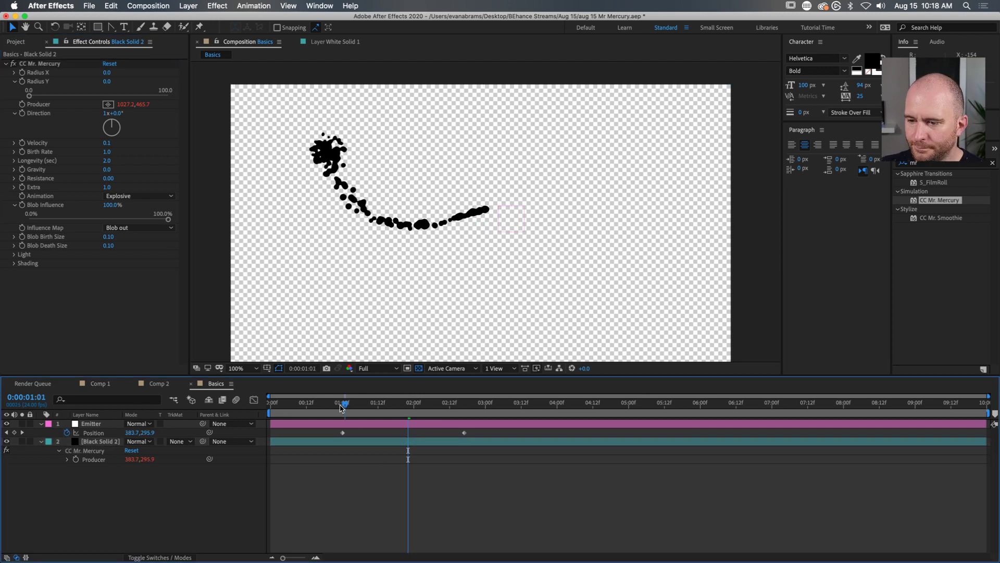
pyautogui.moveTo(359, 410); pyautogui.dragTo(342, 409)
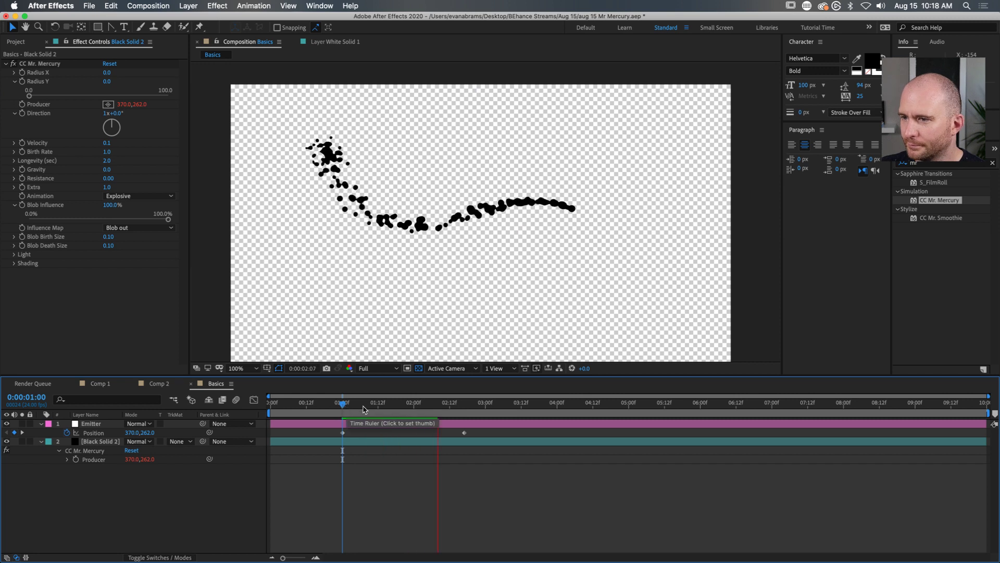
pyautogui.press('space')
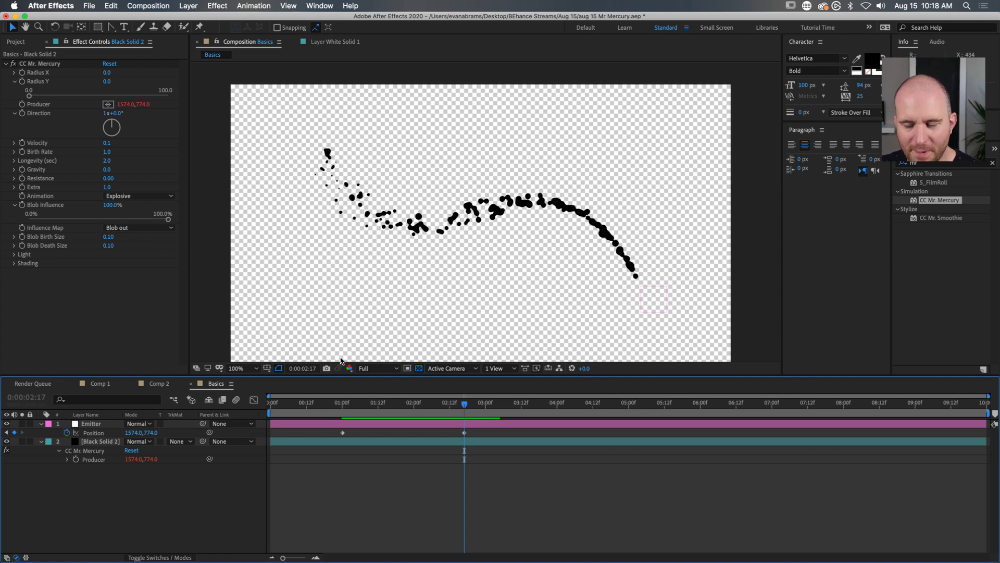
pyautogui.click(396, 405)
pyautogui.moveTo(395, 404); pyautogui.dragTo(432, 404)
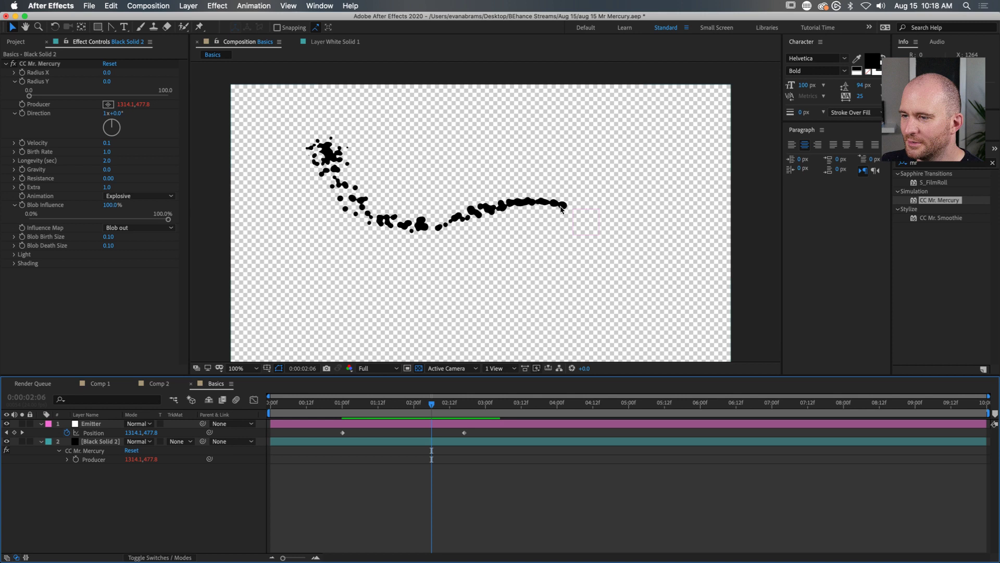
pyautogui.scroll(1, 561, 208)
pyautogui.scroll(-1, 555, 209)
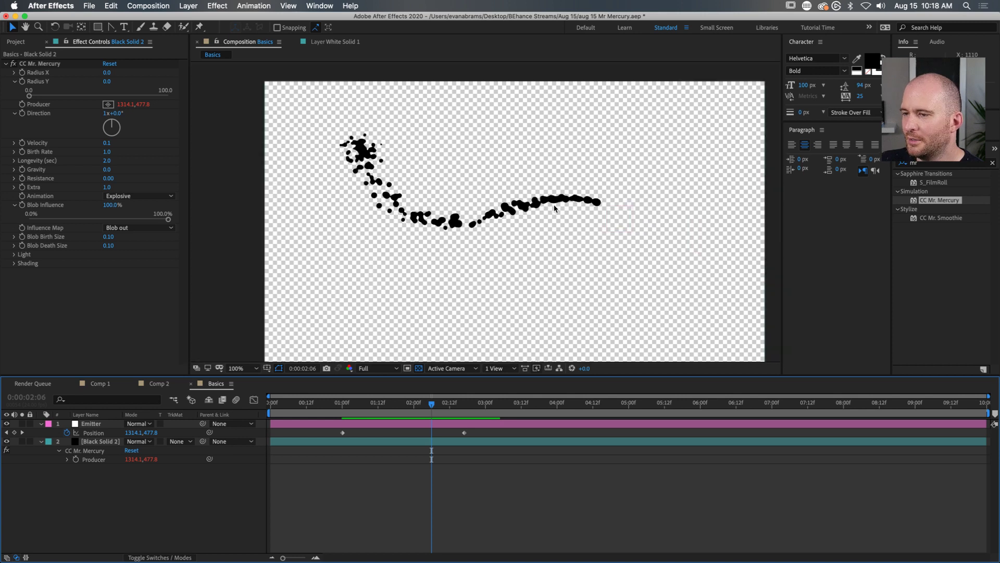
pyautogui.click(15, 113)
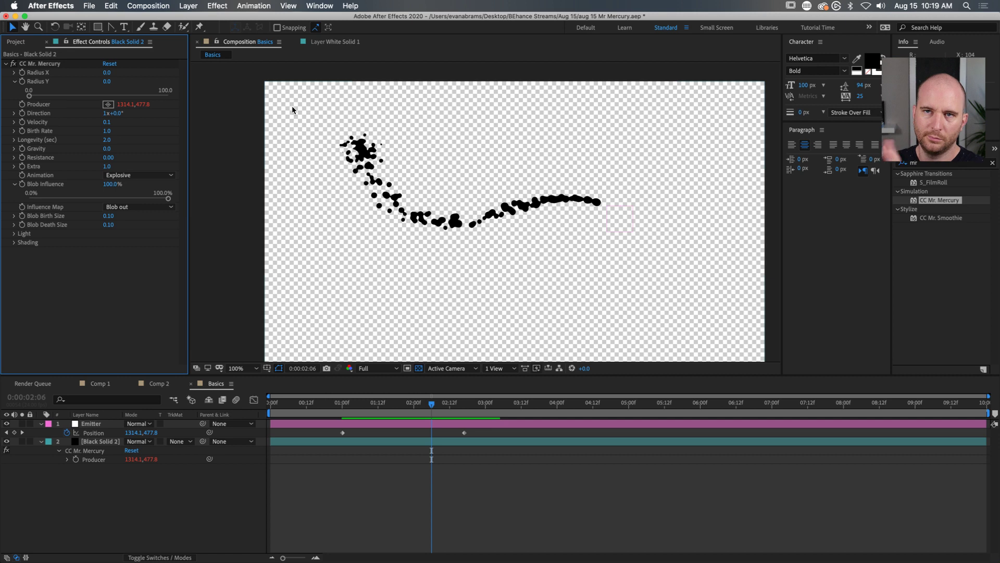
pyautogui.click(458, 478)
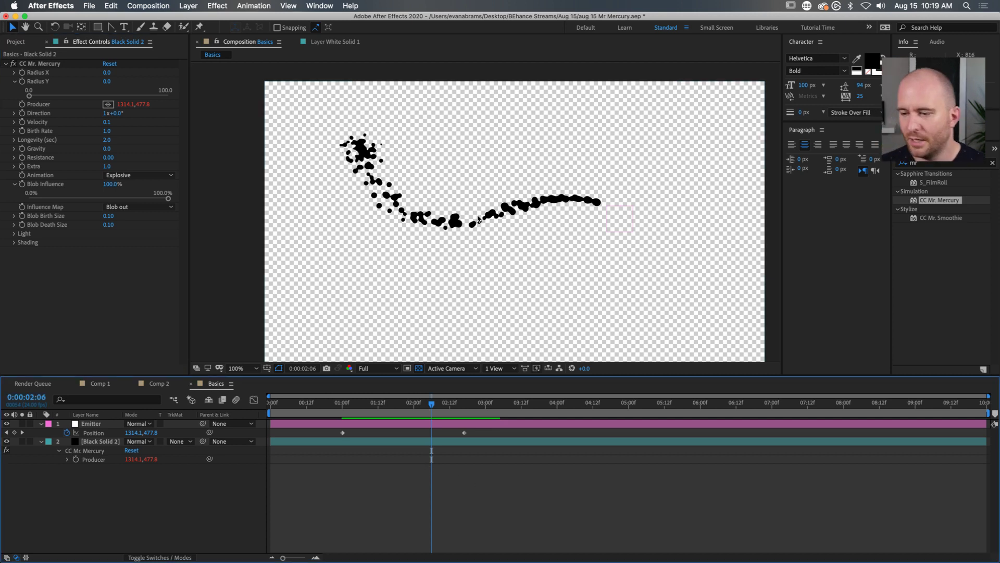
# Step: Add a text layer reading "Blob", enlarge it and place it mid-frame over the blob trail
pyautogui.scroll(-2, 478, 214)
pyautogui.press('super+t')
pyautogui.click(452, 245)
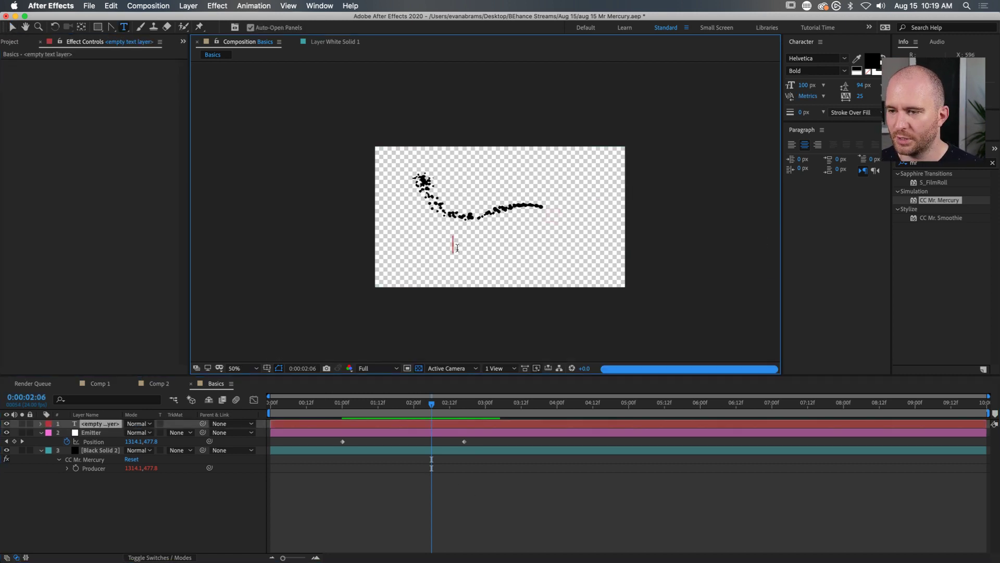
pyautogui.write('Blob')
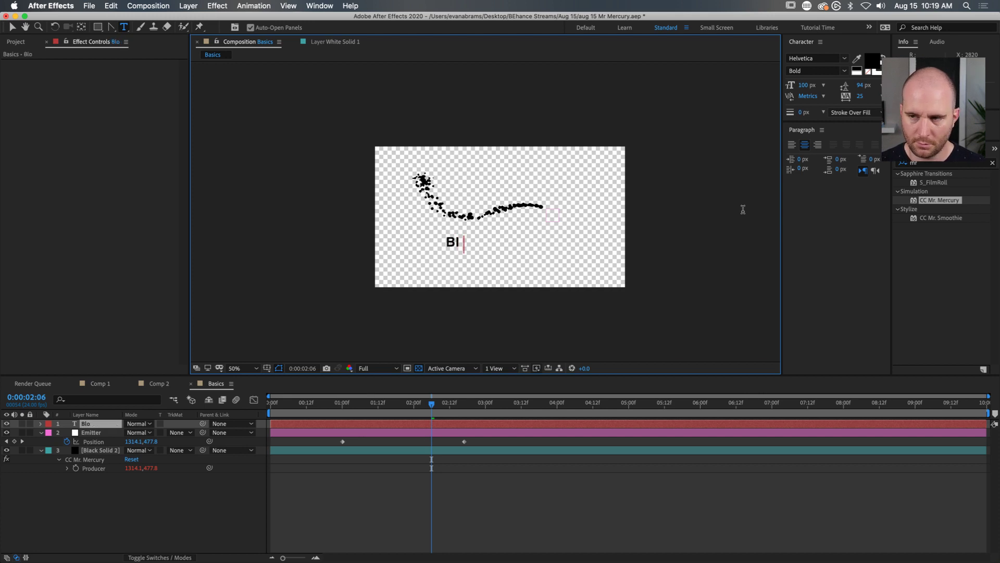
pyautogui.press('Escape')
pyautogui.press('v')
pyautogui.moveTo(460, 241); pyautogui.dragTo(508, 214)
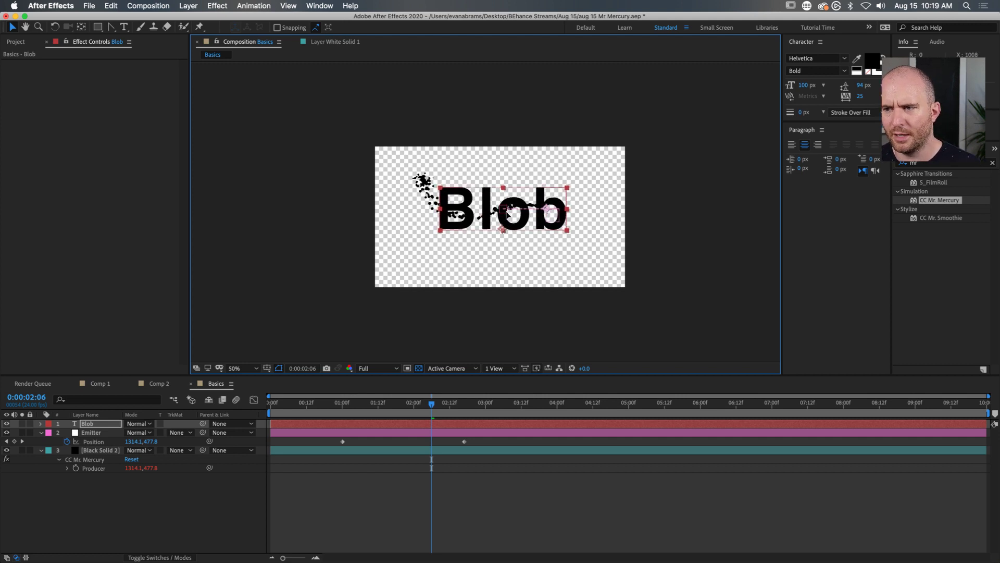
# Step: Color the Blob text purple and move its layer beneath Black Solid 2
pyautogui.click(871, 62)
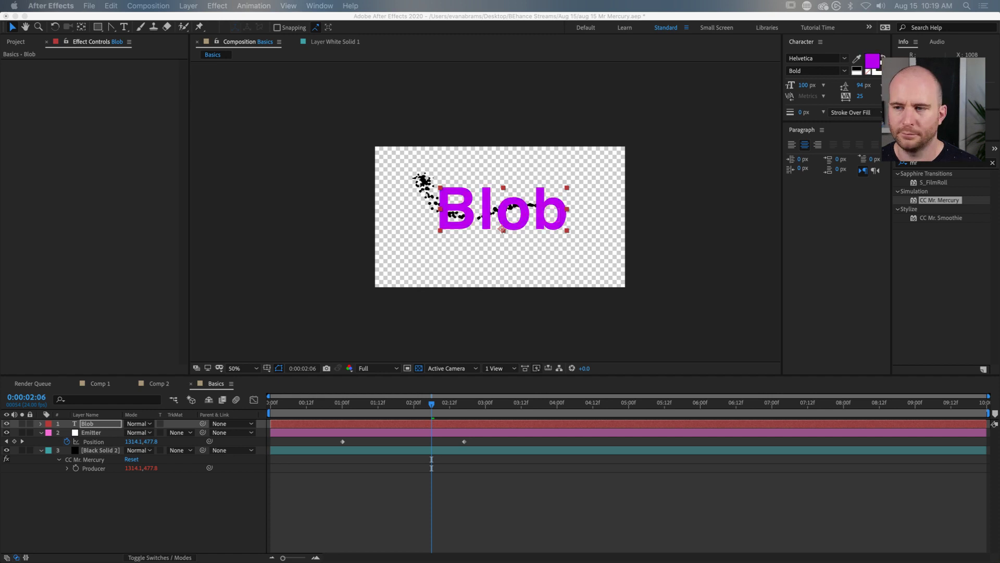
pyautogui.press('Return')
pyautogui.moveTo(86, 424); pyautogui.dragTo(97, 471)
pyautogui.click(573, 530)
# Step: Return to 0:00:01:00 and delete the Emitter's second Position keyframe at 0:00:02:17
pyautogui.press('pageup')
pyautogui.moveTo(410, 415); pyautogui.dragTo(349, 426)
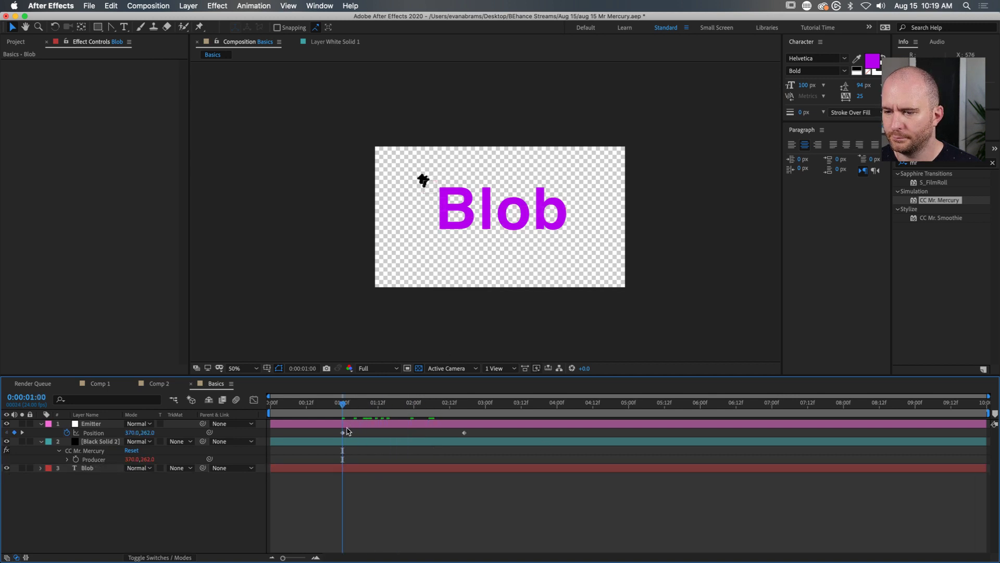
pyautogui.click(346, 430)
pyautogui.scroll(2, 468, 201)
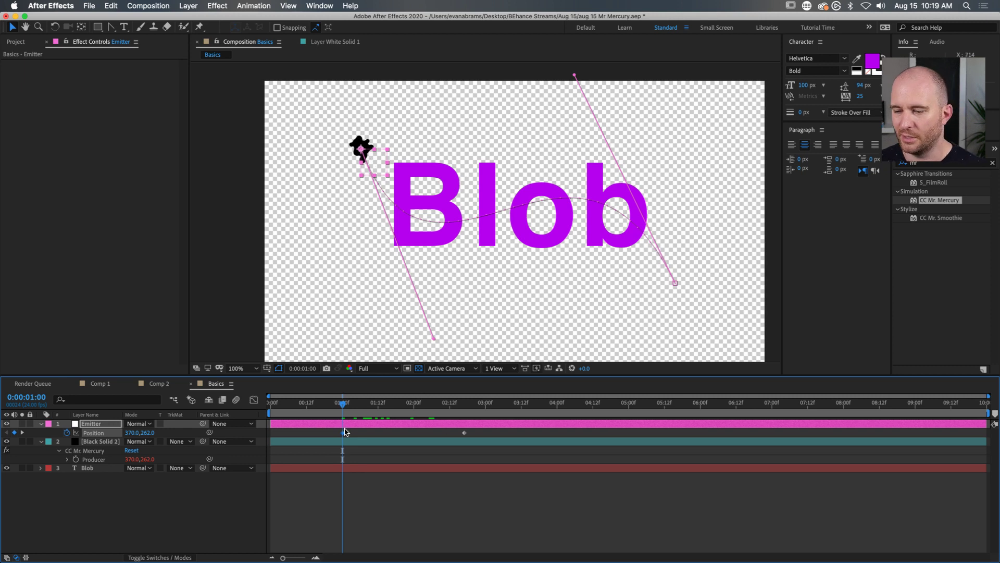
pyautogui.click(441, 526)
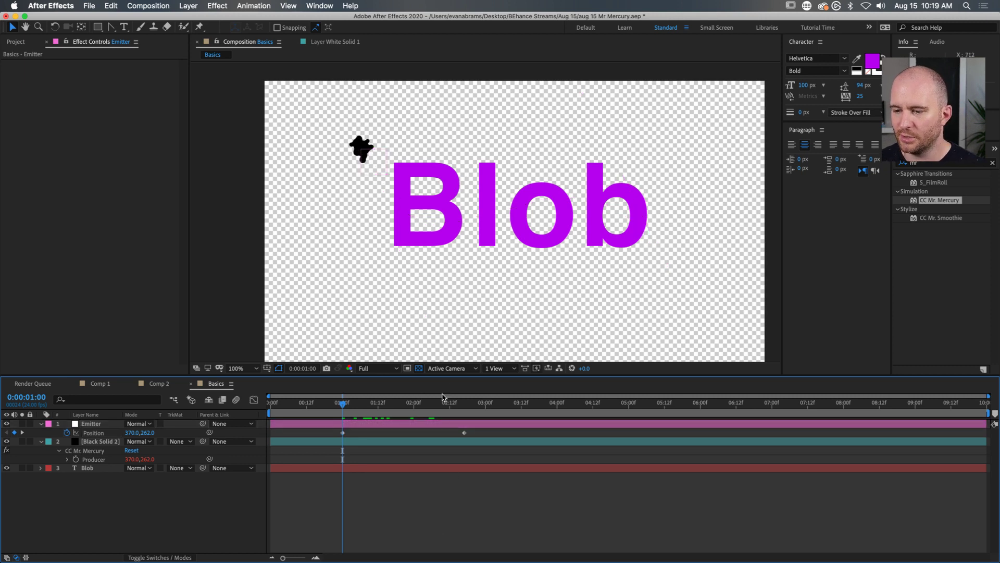
pyautogui.click(464, 433)
pyautogui.press('Delete')
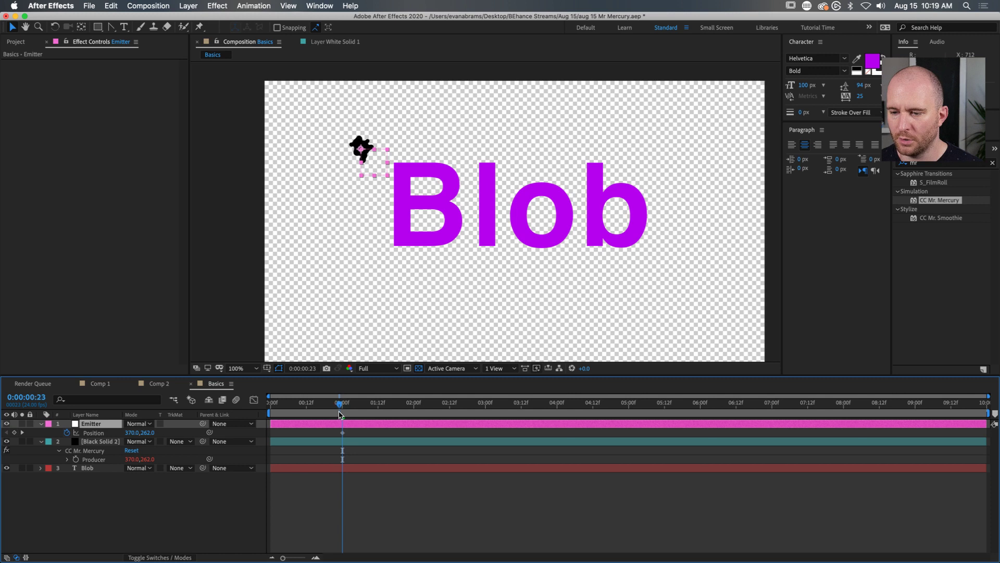
# Step: Animate the Emitter down the B's stem, from its top at 0:00:01:00 to 518, 606 at 0:00:02:00, along a straight path
pyautogui.moveTo(378, 162); pyautogui.dragTo(418, 181)
pyautogui.moveTo(351, 405); pyautogui.dragTo(415, 411)
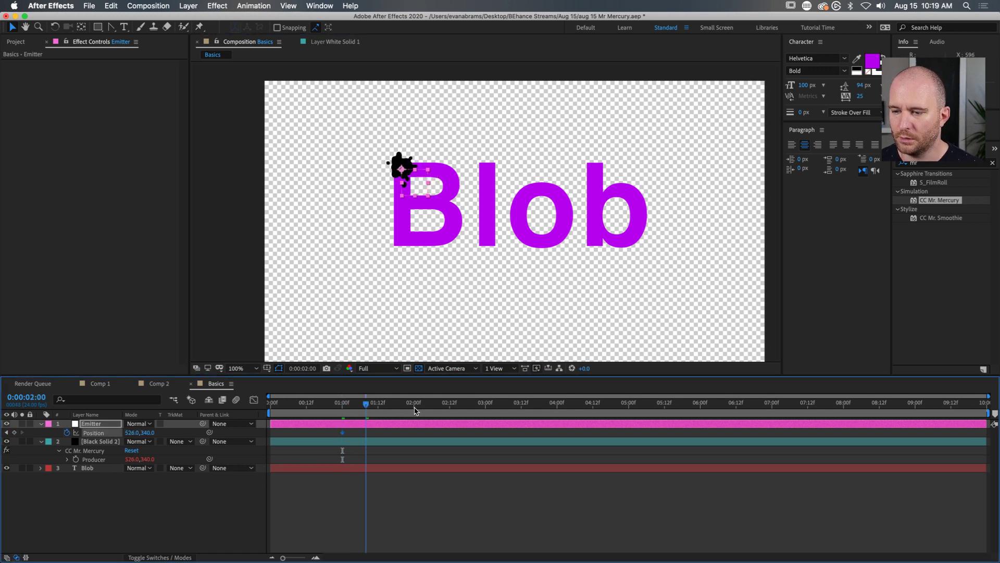
pyautogui.moveTo(415, 179); pyautogui.dragTo(416, 250)
pyautogui.press(',')
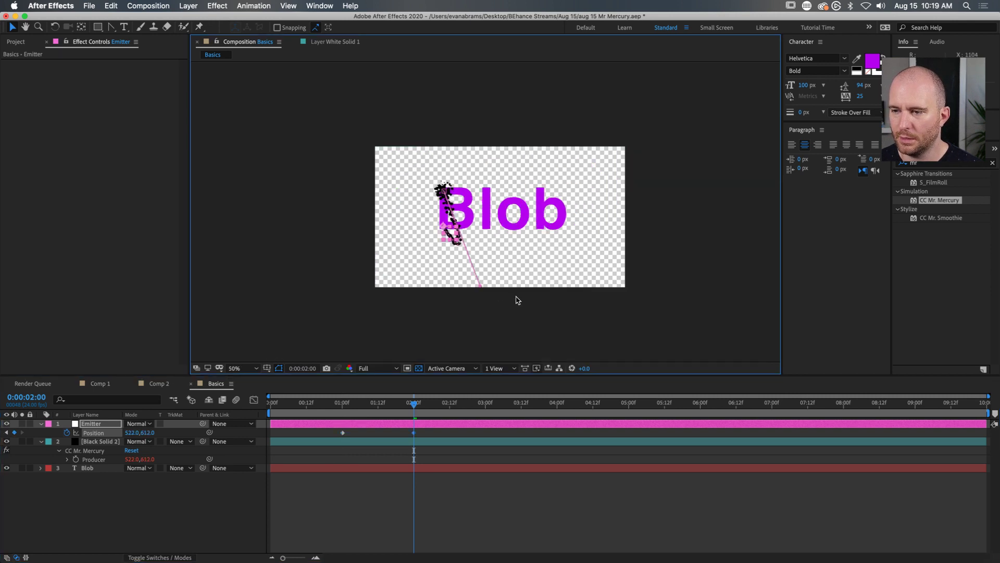
pyautogui.scroll(2, 442, 209)
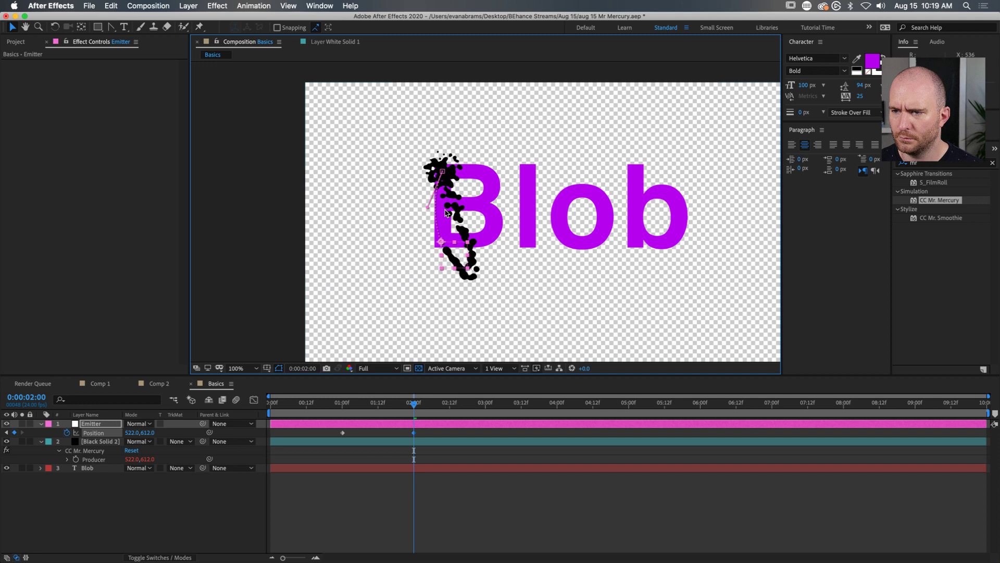
pyautogui.moveTo(439, 206); pyautogui.dragTo(452, 242)
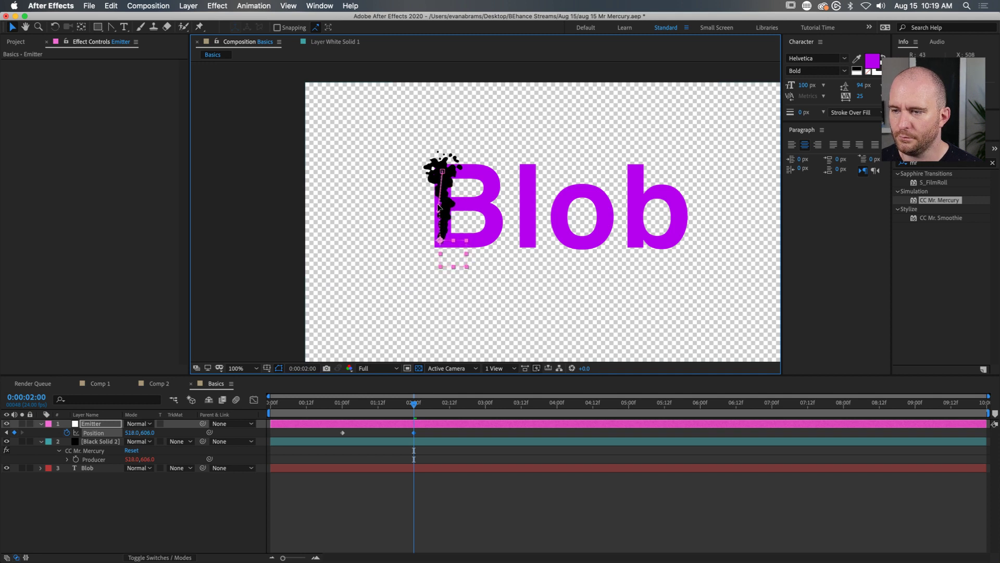
# Step: Add Emitter Position keyframes at 680, 468 on 0:00:03:00 and at 534, 333 on 0:00:04:00 to trace the B
pyautogui.moveTo(414, 404); pyautogui.dragTo(487, 406)
pyautogui.moveTo(451, 256); pyautogui.dragTo(492, 219)
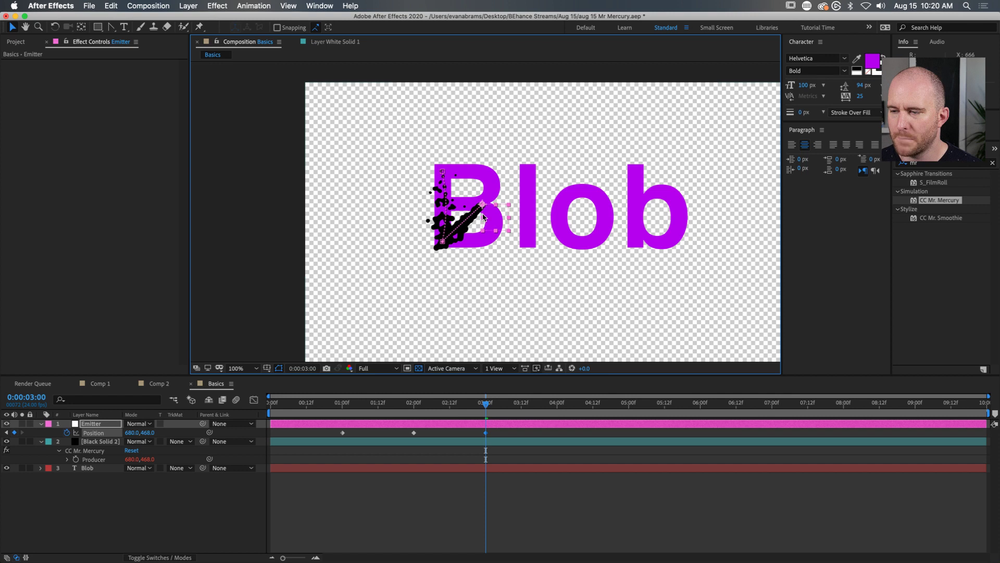
pyautogui.scroll(1, 495, 203)
pyautogui.moveTo(499, 405); pyautogui.dragTo(556, 413)
pyautogui.moveTo(457, 206); pyautogui.dragTo(396, 156)
# Step: Try curving the Emitter's motion path at the B's bottom-left keyframe with the Convert Vertex tool, and reset that keyframe to a corner
pyautogui.click(107, 28)
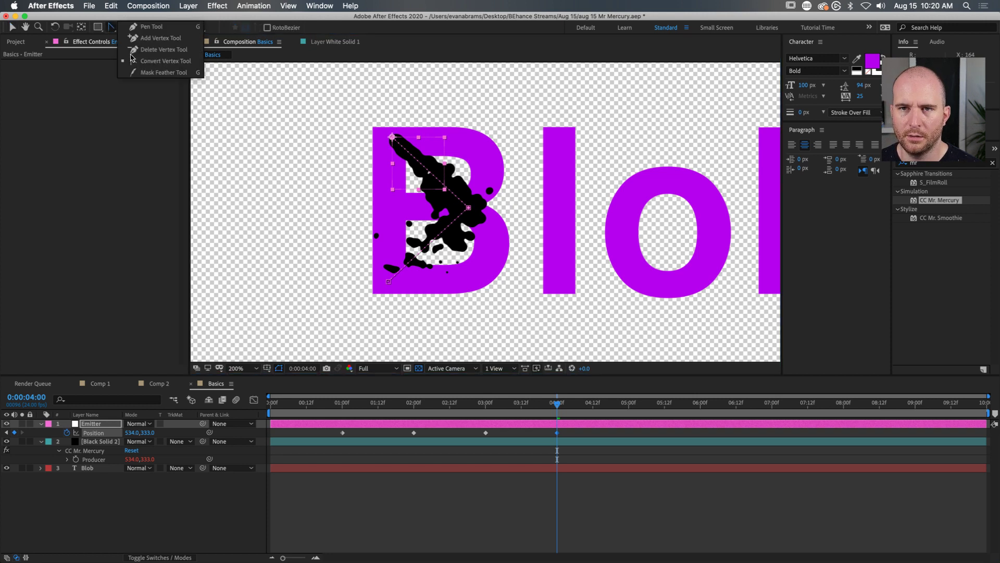
pyautogui.moveTo(389, 282); pyautogui.dragTo(405, 230)
pyautogui.moveTo(410, 306); pyautogui.dragTo(436, 301)
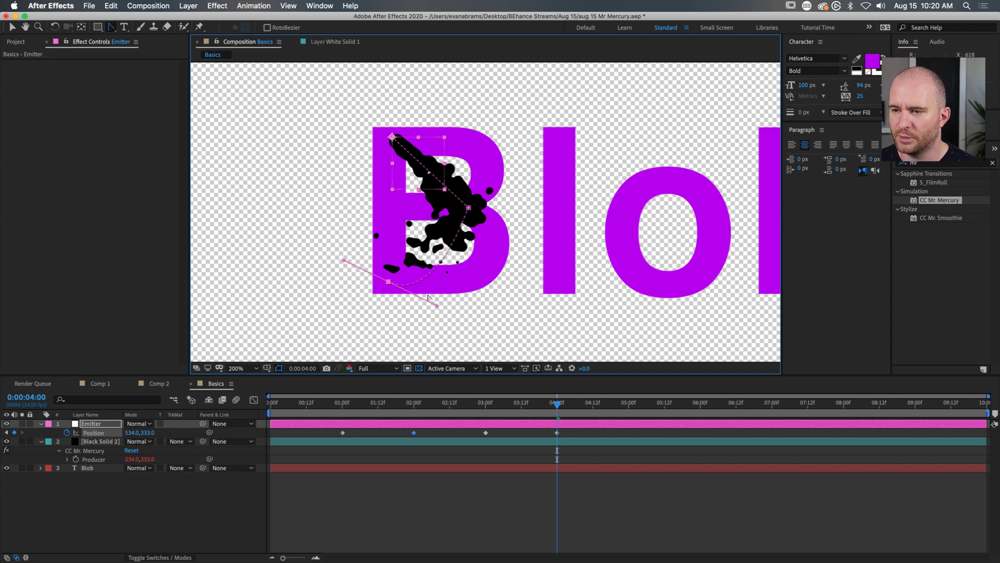
pyautogui.moveTo(349, 252)
pyautogui.mouseDown()
pyautogui.moveTo(386, 224)
pyautogui.moveTo(334, 253)
pyautogui.moveTo(356, 237)
pyautogui.mouseUp()
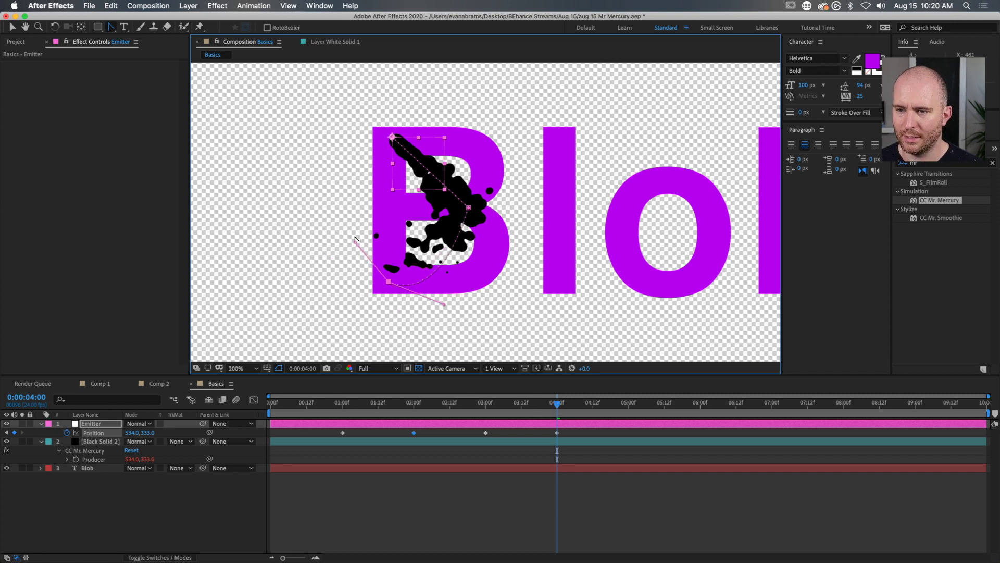
pyautogui.click(111, 27)
pyautogui.click(389, 281)
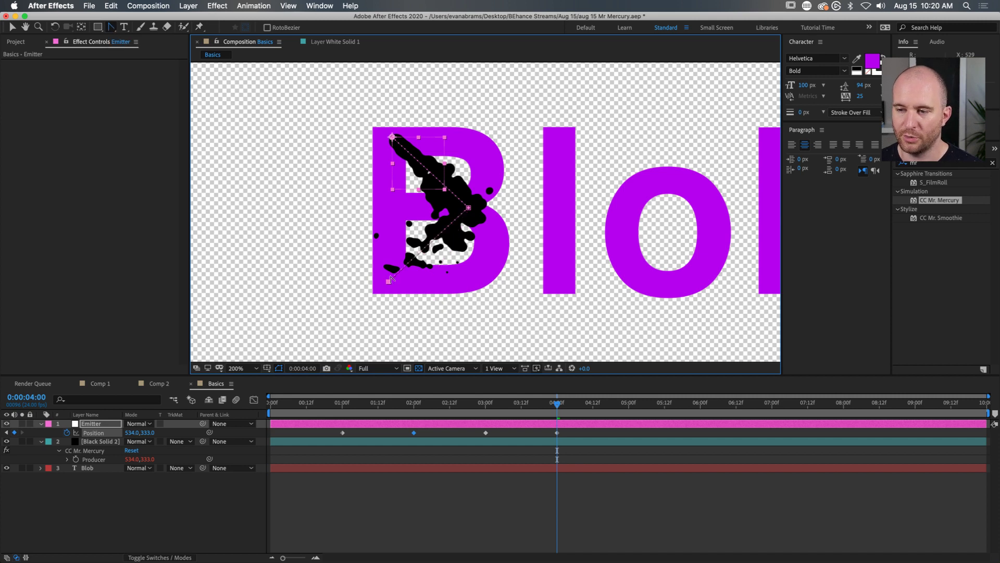
# Step: Curve the Emitter's motion path around both bowls of the B, giving its middle keyframe separate handles for a sharp corner
pyautogui.moveTo(388, 279); pyautogui.dragTo(431, 293)
pyautogui.click(388, 279)
pyautogui.moveTo(468, 208); pyautogui.dragTo(509, 138)
pyautogui.moveTo(393, 135); pyautogui.dragTo(512, 141)
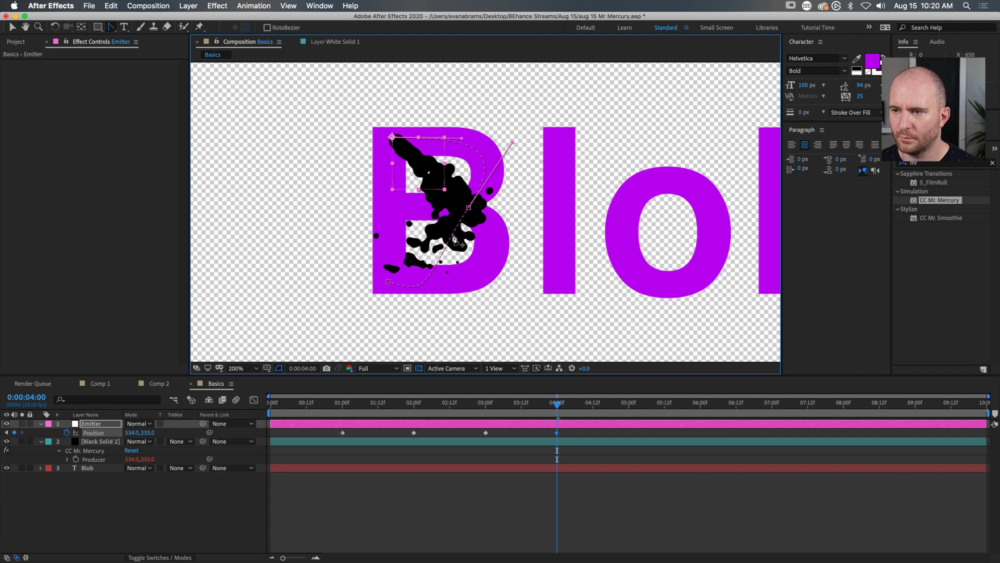
pyautogui.moveTo(468, 209); pyautogui.dragTo(517, 138)
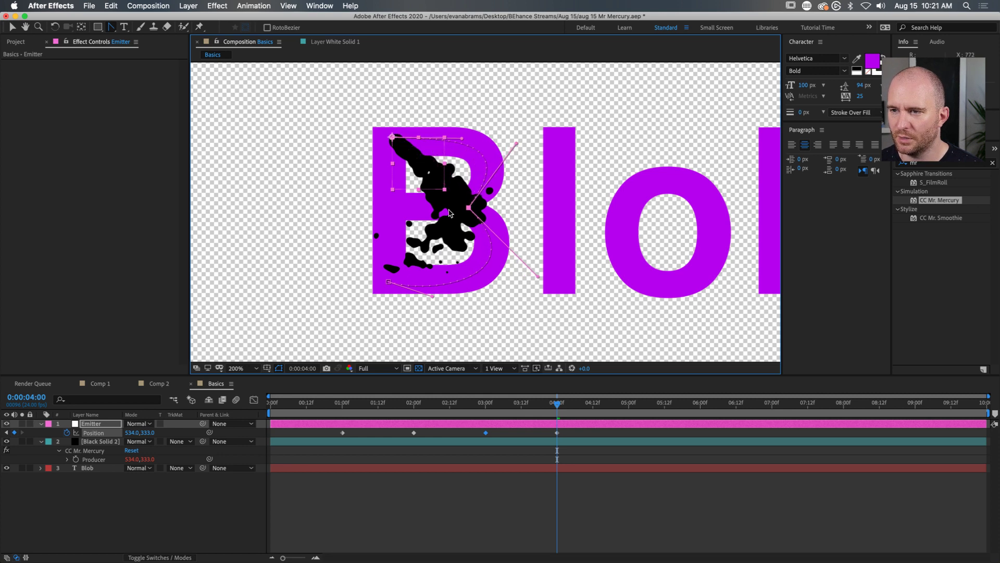
# Step: Scrub through the animation to examine how the blobs follow the curved path around the B, stopping at 0:00:03:04
pyautogui.moveTo(386, 417); pyautogui.dragTo(493, 368)
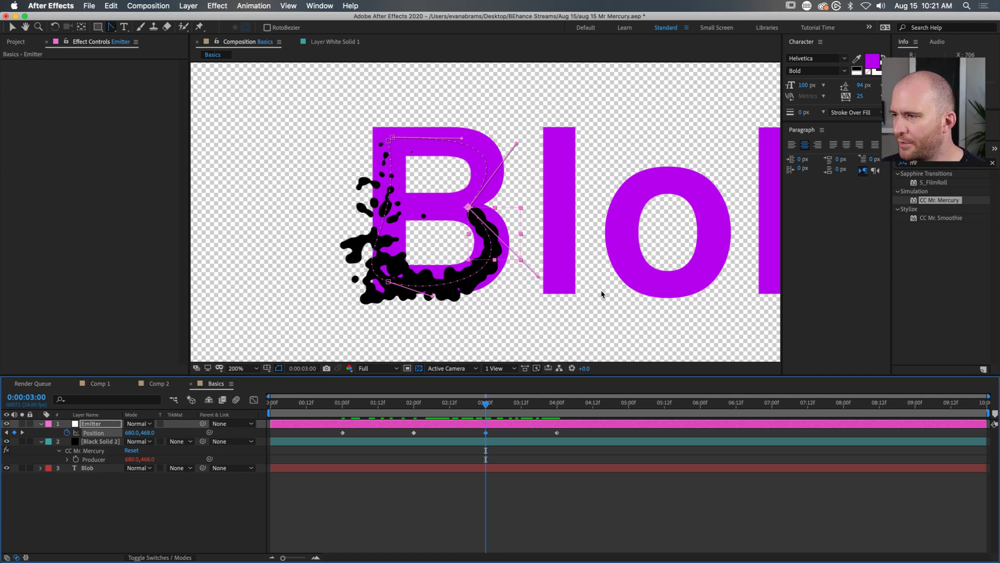
pyautogui.click(601, 514)
pyautogui.scroll(-1, 469, 136)
pyautogui.moveTo(568, 431); pyautogui.dragTo(332, 443)
pyautogui.click(482, 489)
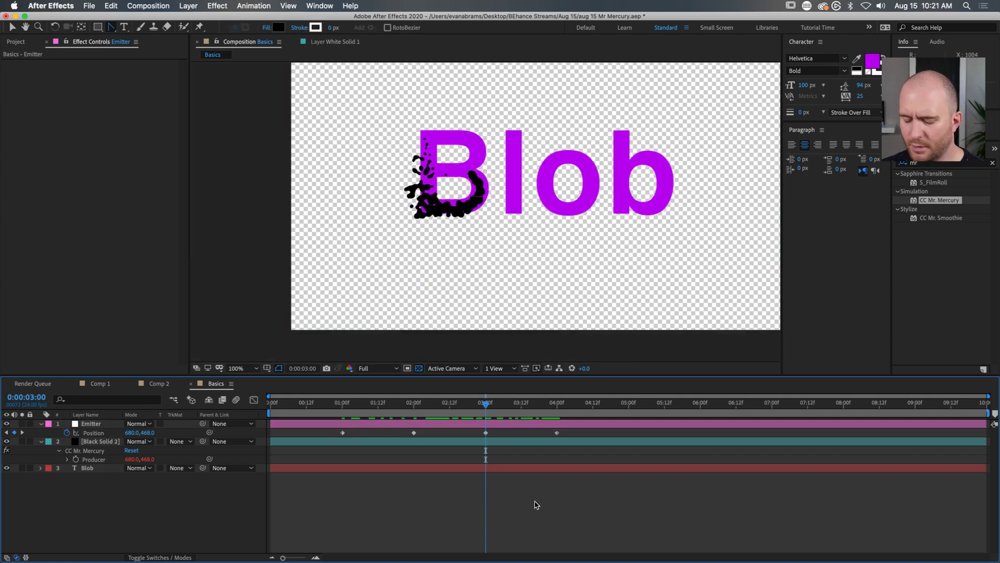
pyautogui.press('v')
pyautogui.moveTo(485, 404); pyautogui.dragTo(497, 405)
# Step: Show the Motion Sketch panel and widen it
pyautogui.click(319, 5)
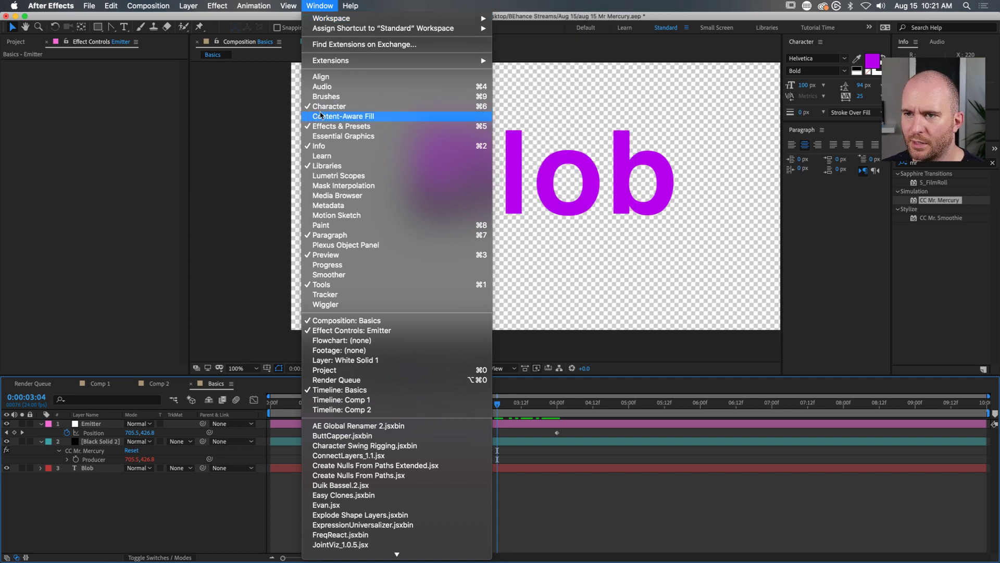
pyautogui.click(346, 215)
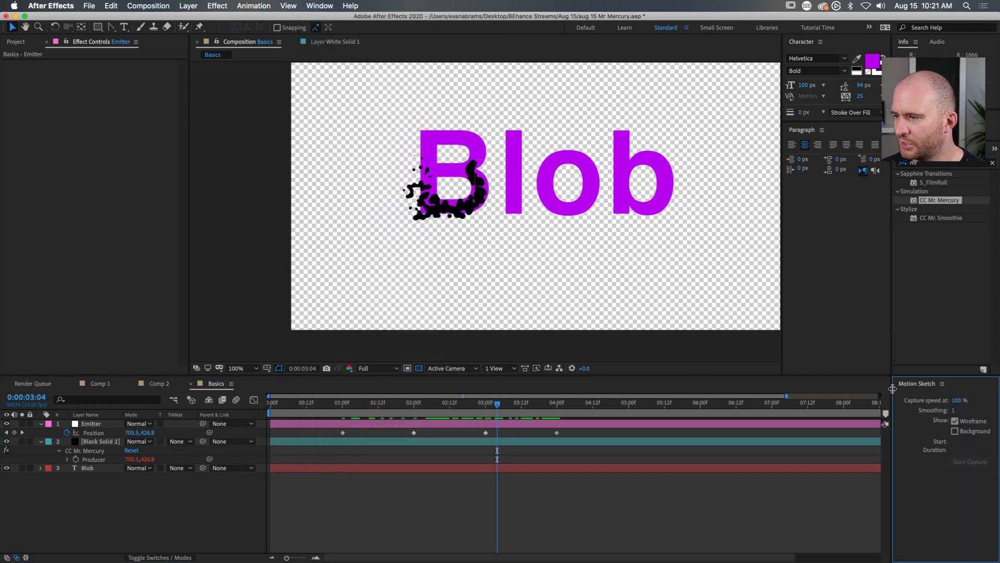
pyautogui.moveTo(892, 388); pyautogui.dragTo(770, 393)
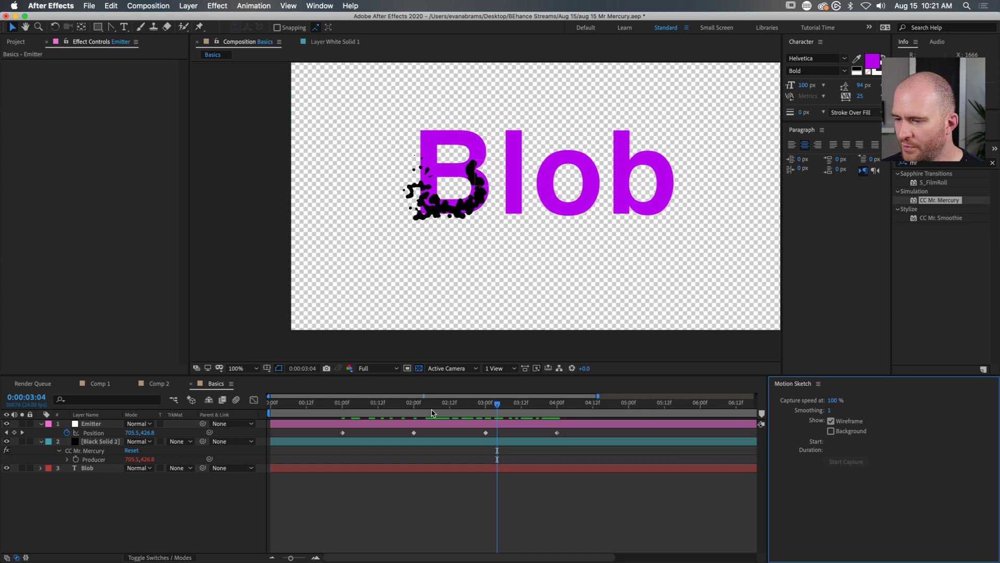
# Step: Return to 0:00:01:00 and remove all Position keyframes from the Emitter
pyautogui.moveTo(437, 412); pyautogui.dragTo(342, 411)
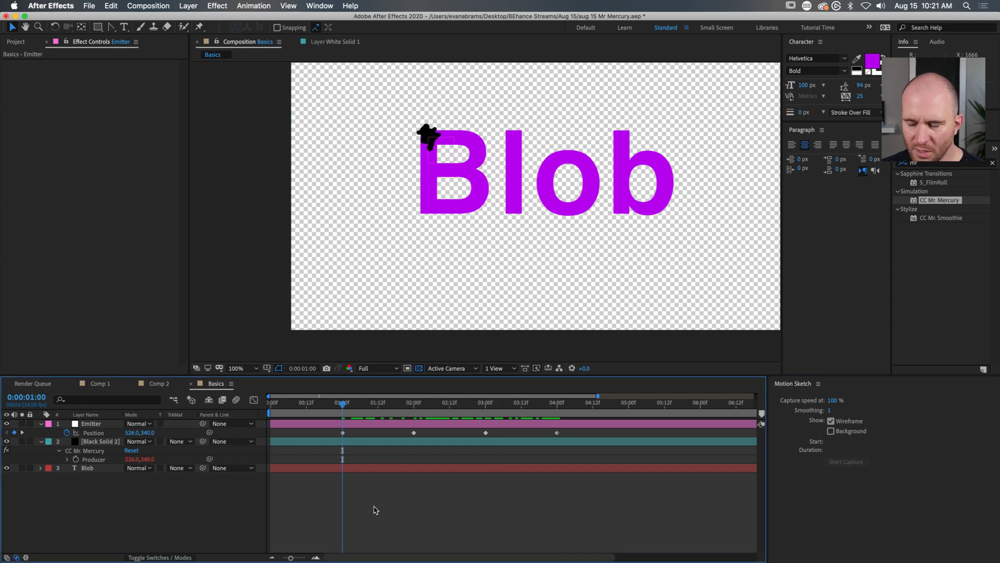
pyautogui.click(854, 387)
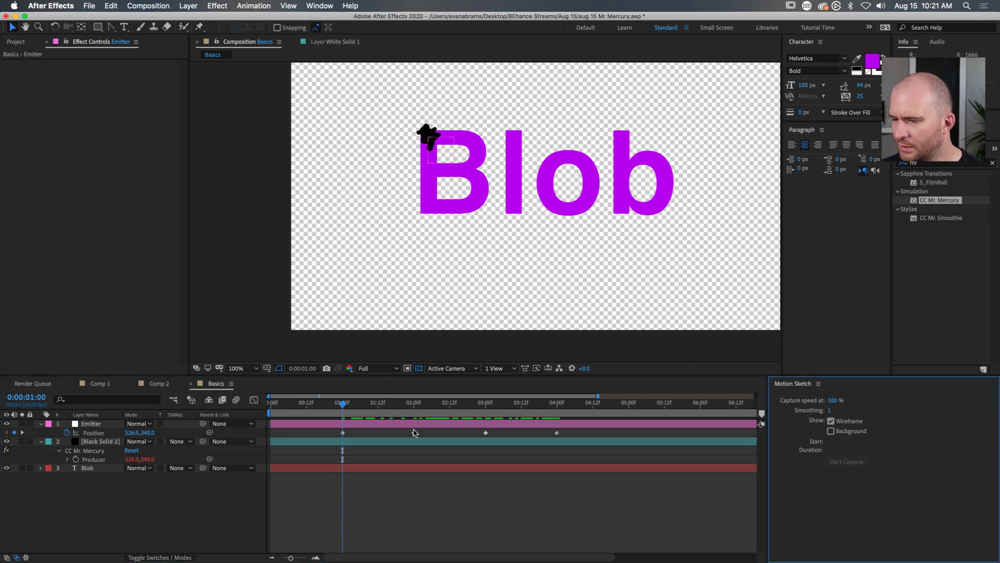
pyautogui.click(407, 424)
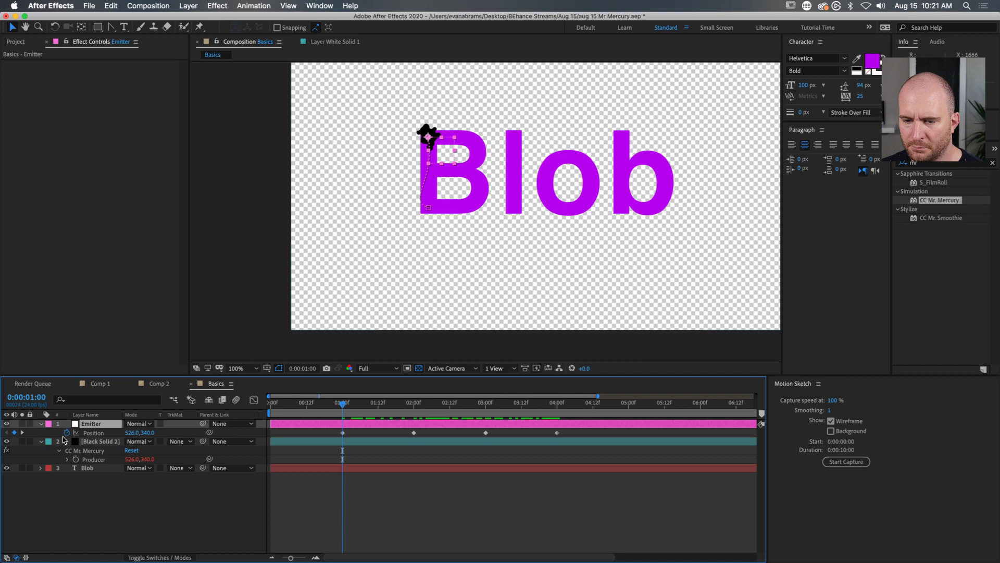
pyautogui.click(66, 432)
# Step: Record a Motion Sketch capture of the Emitter at 100% speed, tracing all four letters of the Blob text freehand
pyautogui.moveTo(426, 140); pyautogui.dragTo(378, 148)
pyautogui.click(835, 462)
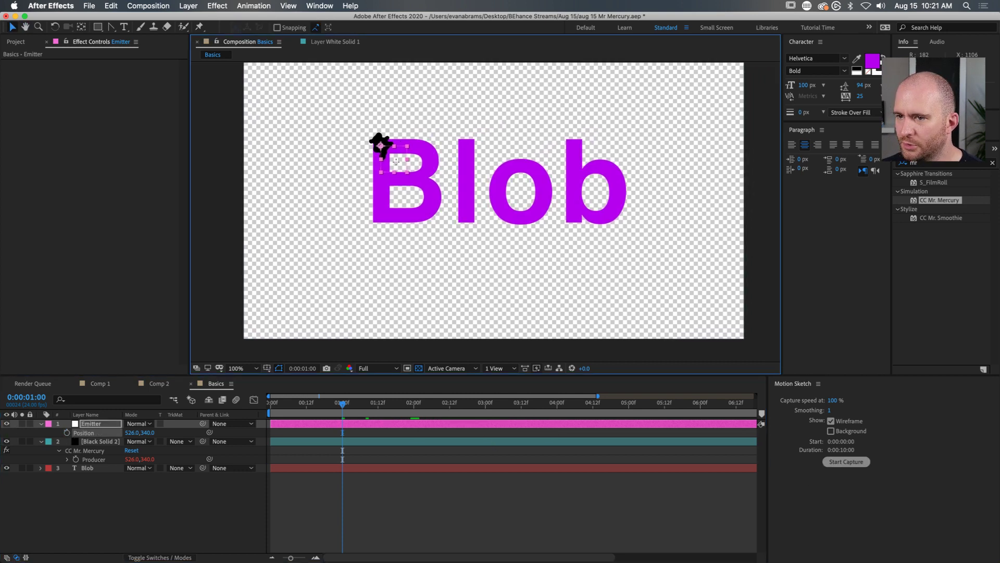
pyautogui.moveTo(396, 147)
pyautogui.mouseDown()
pyautogui.moveTo(397, 208)
pyautogui.moveTo(431, 218)
pyautogui.moveTo(443, 201)
pyautogui.moveTo(445, 166)
pyautogui.moveTo(420, 149)
pyautogui.moveTo(439, 139)
pyautogui.moveTo(469, 180)
pyautogui.moveTo(474, 221)
pyautogui.moveTo(487, 177)
pyautogui.moveTo(535, 208)
pyautogui.moveTo(492, 188)
pyautogui.moveTo(526, 159)
pyautogui.moveTo(575, 151)
pyautogui.moveTo(579, 213)
pyautogui.moveTo(591, 177)
pyautogui.moveTo(579, 228)
pyautogui.mouseUp()
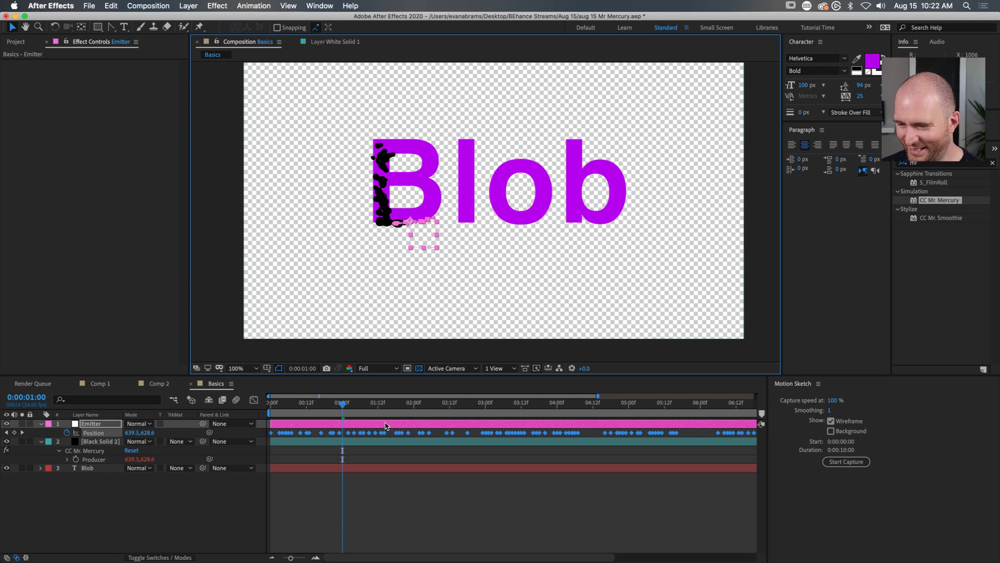
# Step: Shift all the captured Emitter Position keyframes a little under one second later and preview the animation, stopping at 0:00:08:23
pyautogui.scroll(-3, 385, 440)
pyautogui.click(280, 417)
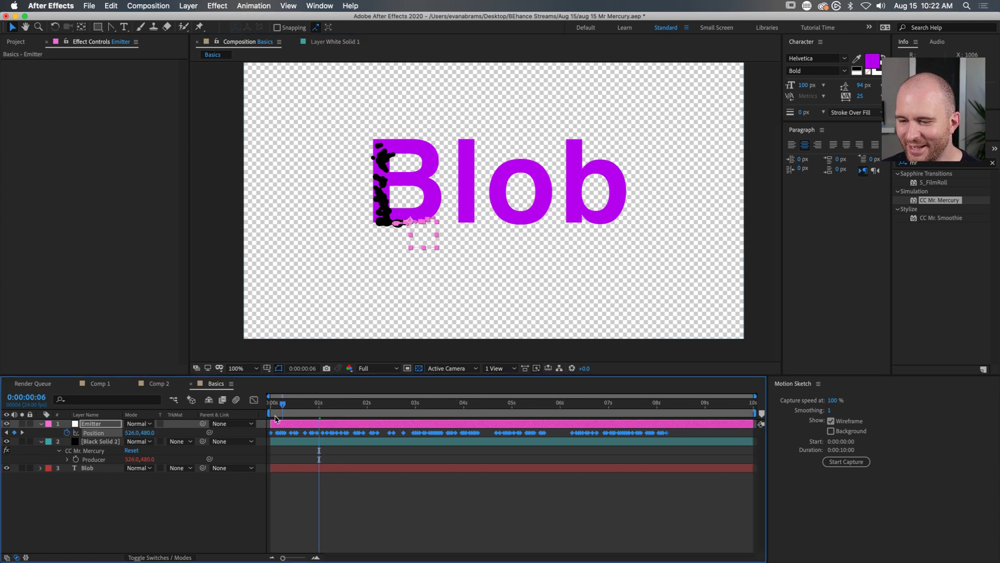
pyautogui.press('Home')
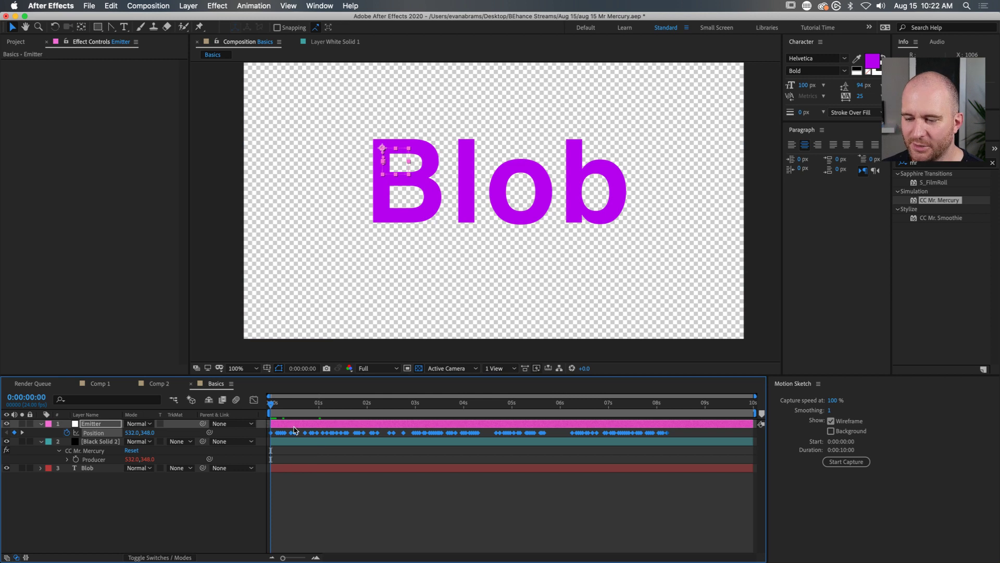
pyautogui.moveTo(685, 432); pyautogui.dragTo(302, 434)
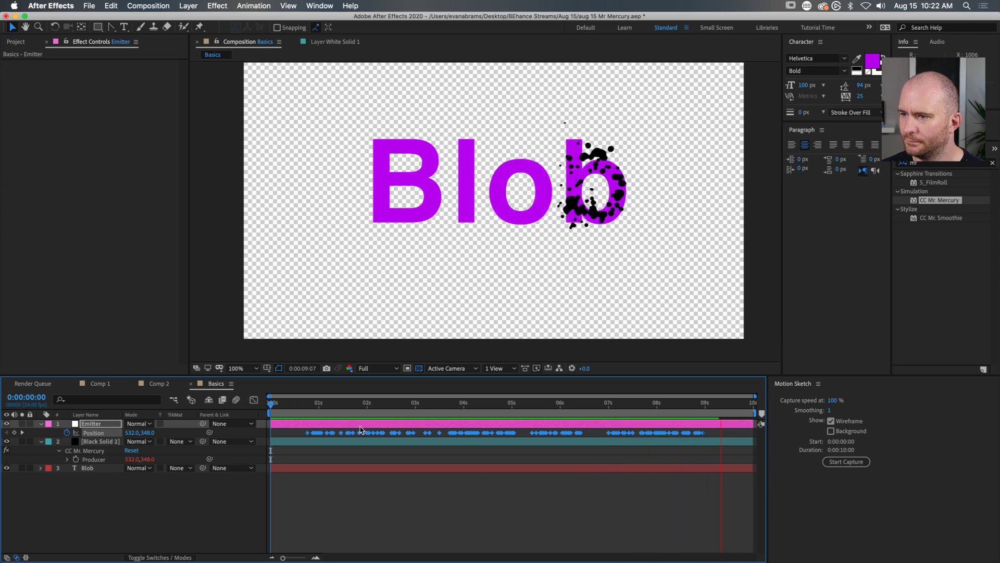
pyautogui.press('space')
pyautogui.click(707, 411)
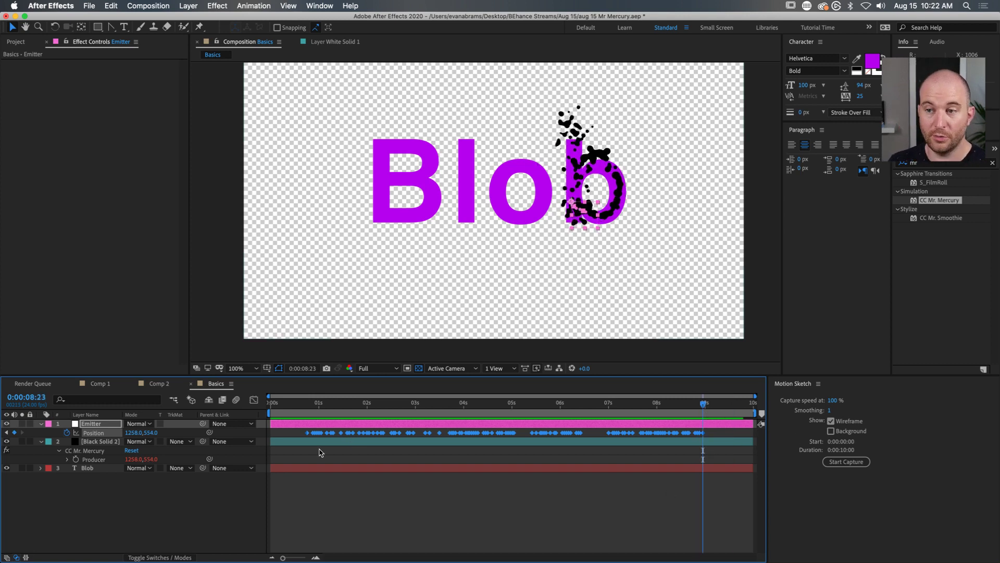
# Step: Set CC Mr. Mercury's Birth Rate on Black Solid 2 to 2
pyautogui.click(338, 467)
pyautogui.click(333, 441)
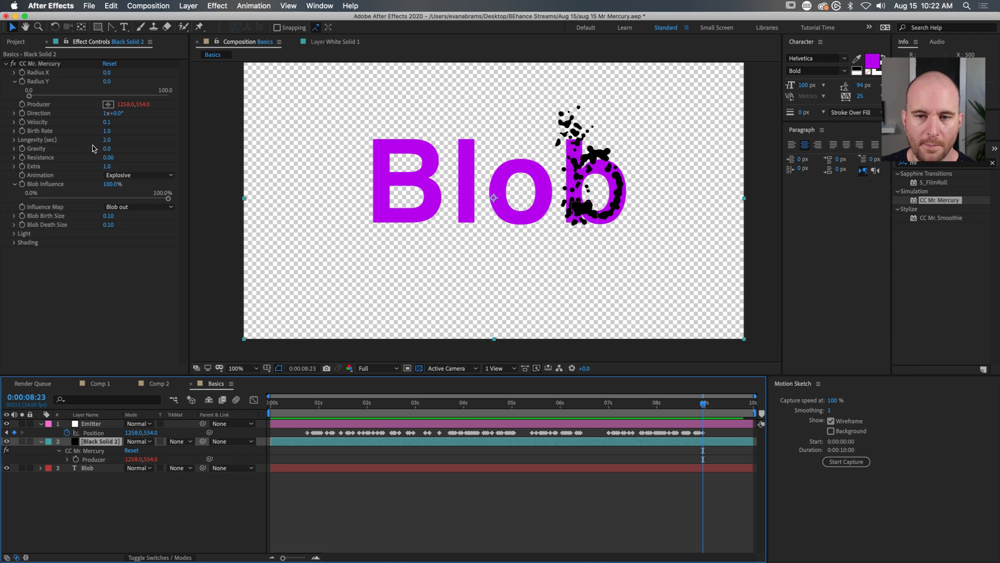
pyautogui.click(110, 122)
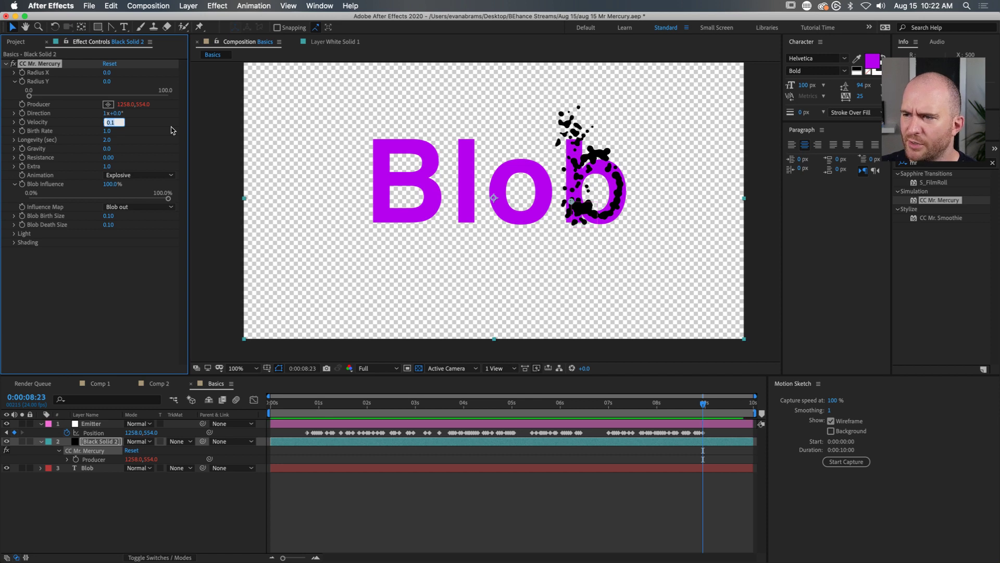
pyautogui.click(108, 131)
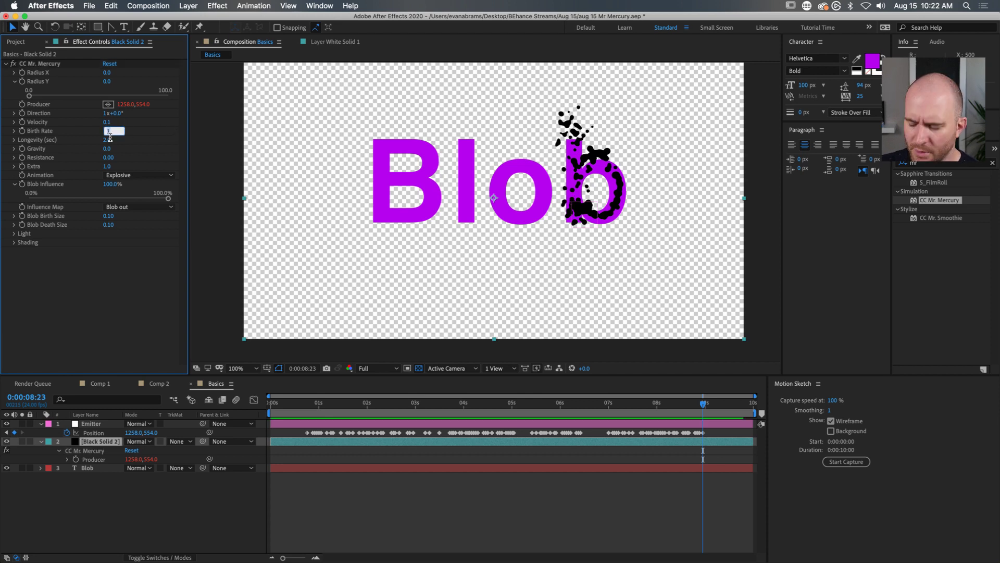
pyautogui.write('2')
pyautogui.press('Return')
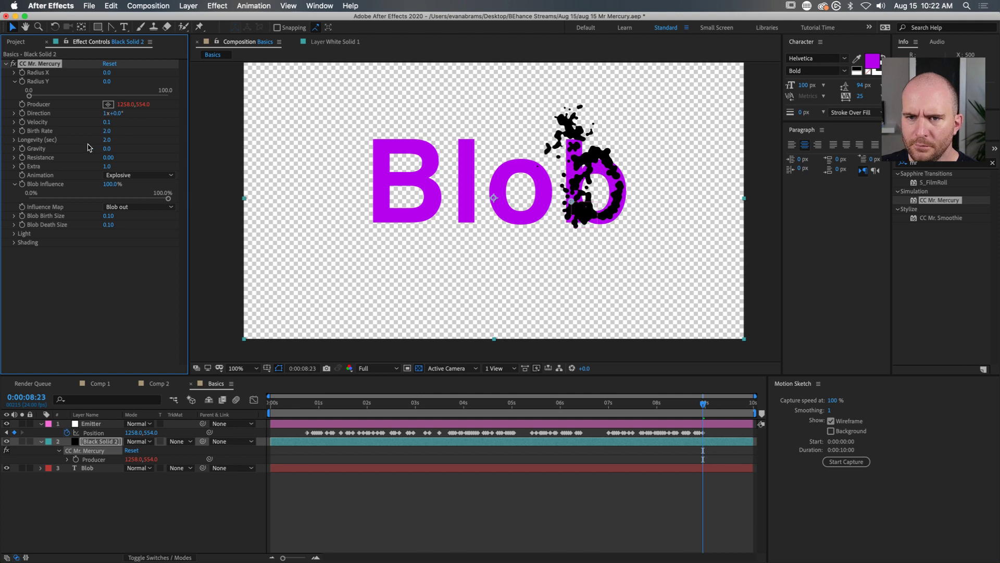
# Step: Set CC Mr. Mercury's Resistance to 0.26 and its Longevity to 11.7 seconds
pyautogui.moveTo(109, 157); pyautogui.dragTo(235, 117)
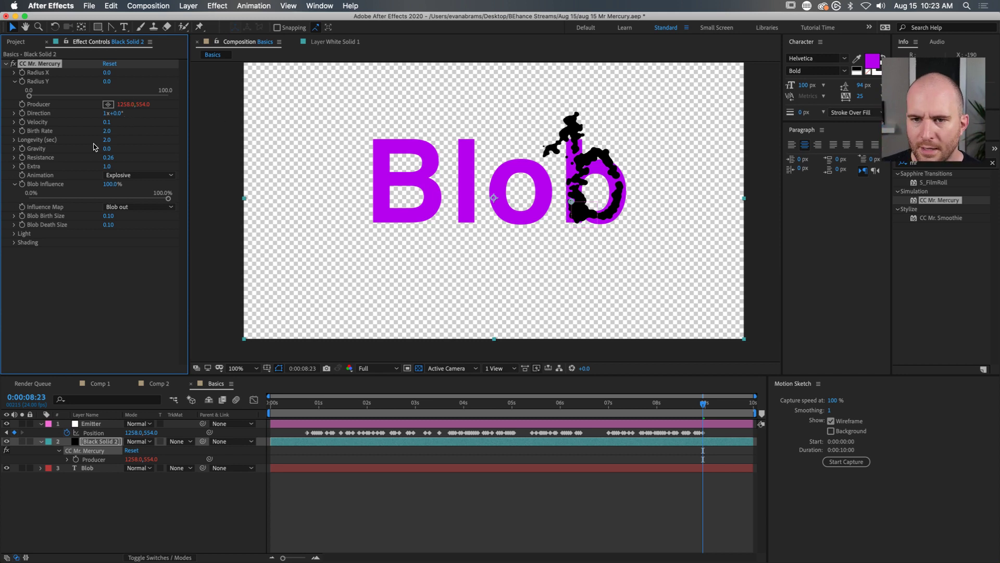
pyautogui.moveTo(107, 140); pyautogui.dragTo(570, 104)
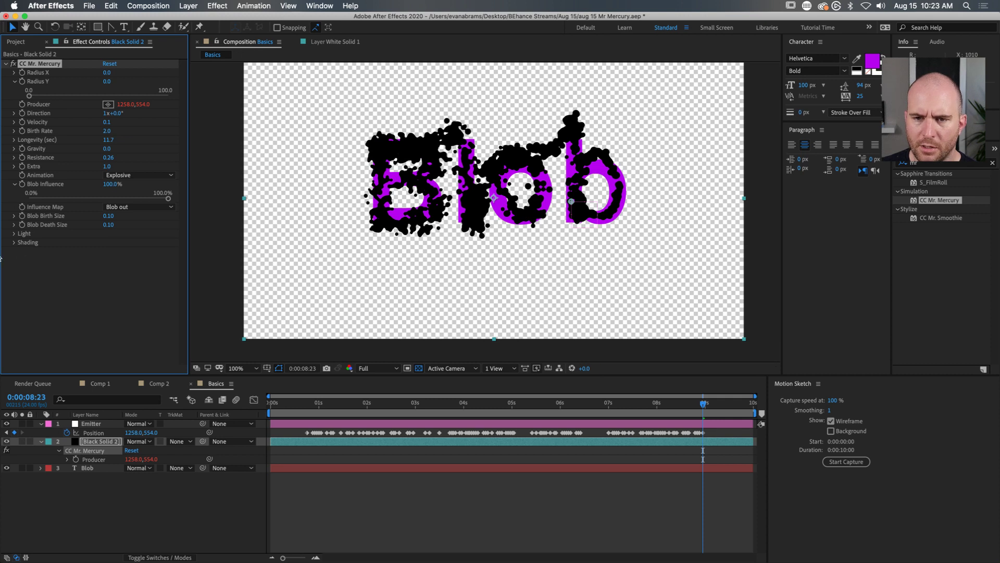
# Step: Set both the Blob Birth Size and the Blob Death Size to 0.05
pyautogui.moveTo(110, 213)
pyautogui.mouseDown()
pyautogui.moveTo(115, 231)
pyautogui.moveTo(110, 218)
pyautogui.mouseUp()
pyautogui.click(109, 216)
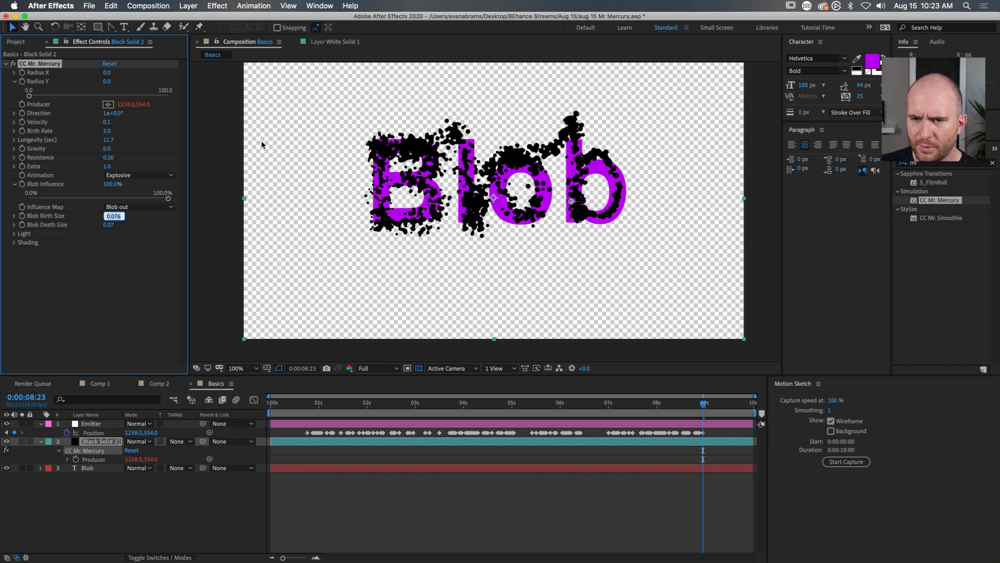
pyautogui.write('0.05')
pyautogui.press('Tab')
pyautogui.write('0.05')
pyautogui.press('Return')
# Step: Restore the Blob Birth Size and the Blob Death Size to 0.1
pyautogui.click(110, 216)
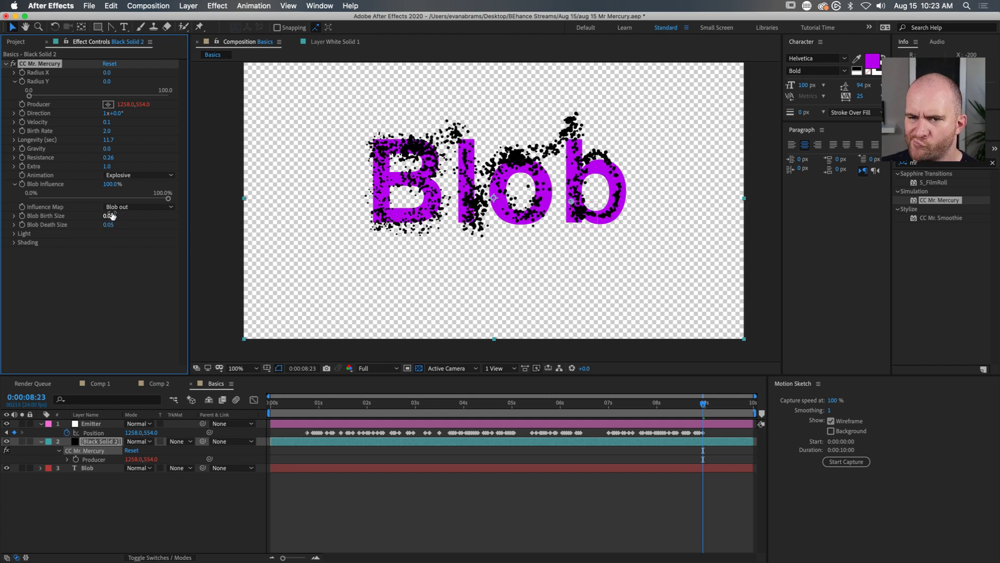
pyautogui.write('0.1')
pyautogui.press('Tab')
pyautogui.write('0.1')
pyautogui.press('Return')
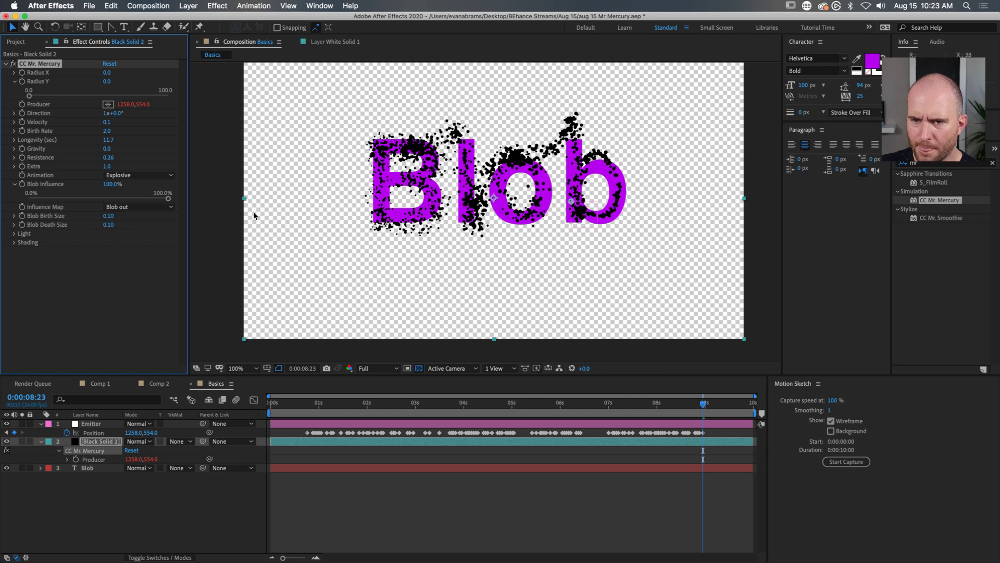
# Step: Set CC Mr. Mercury's Birth Rate back to 1
pyautogui.click(108, 132)
pyautogui.write('1')
pyautogui.press('Return')
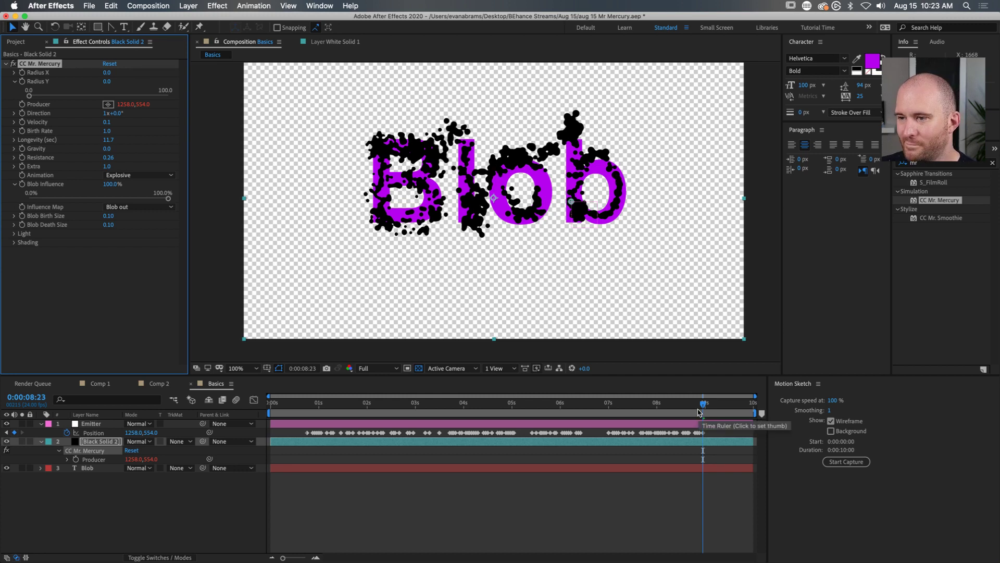
# Step: Review the blobs tracing the letters from near the start up to 0:00:09:13, and toggle the Blob text's visibility to compare
pyautogui.moveTo(700, 410); pyautogui.dragTo(278, 410)
pyautogui.press('space')
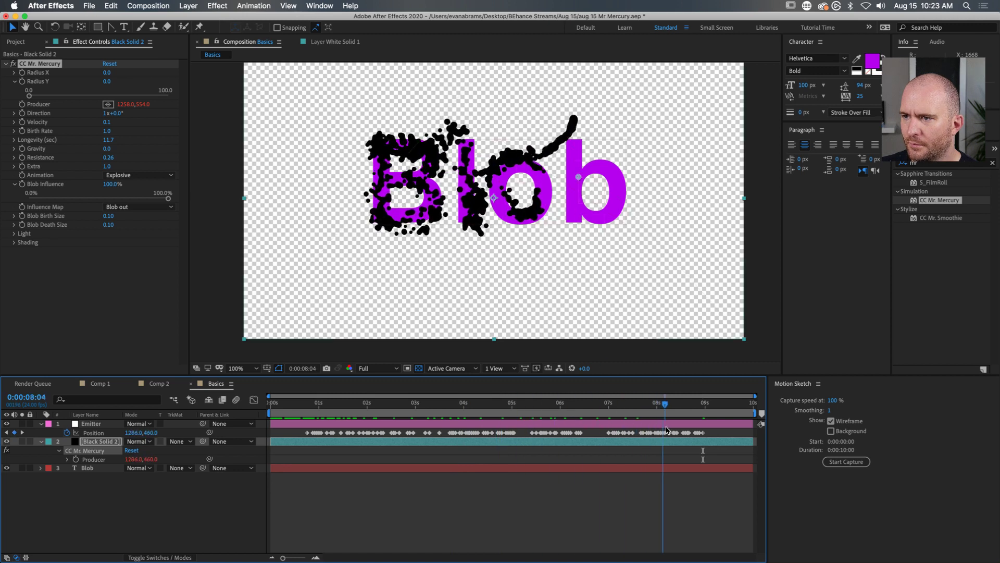
pyautogui.moveTo(726, 427); pyautogui.dragTo(731, 429)
pyautogui.click(11, 467)
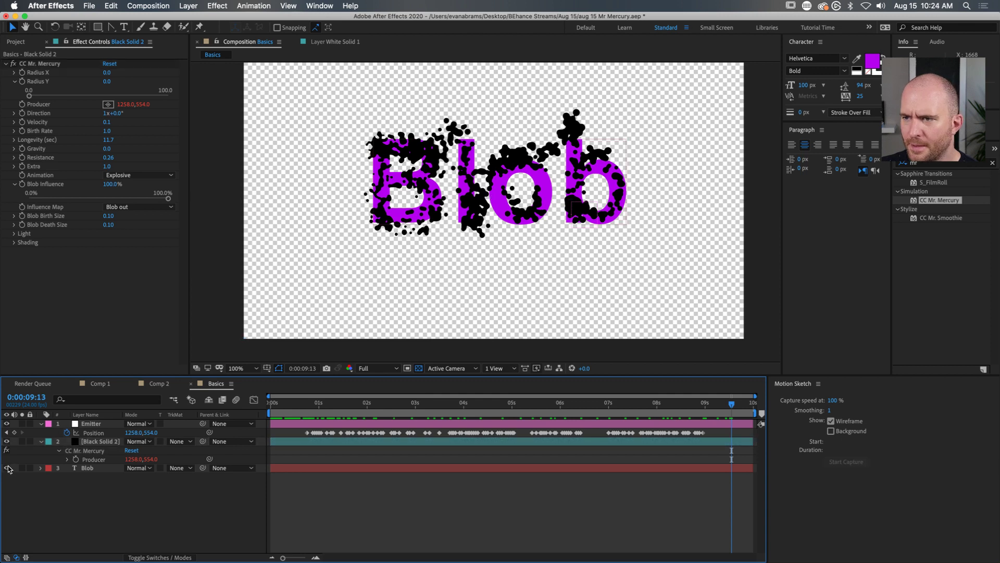
pyautogui.click(10, 467)
pyautogui.click(7, 468)
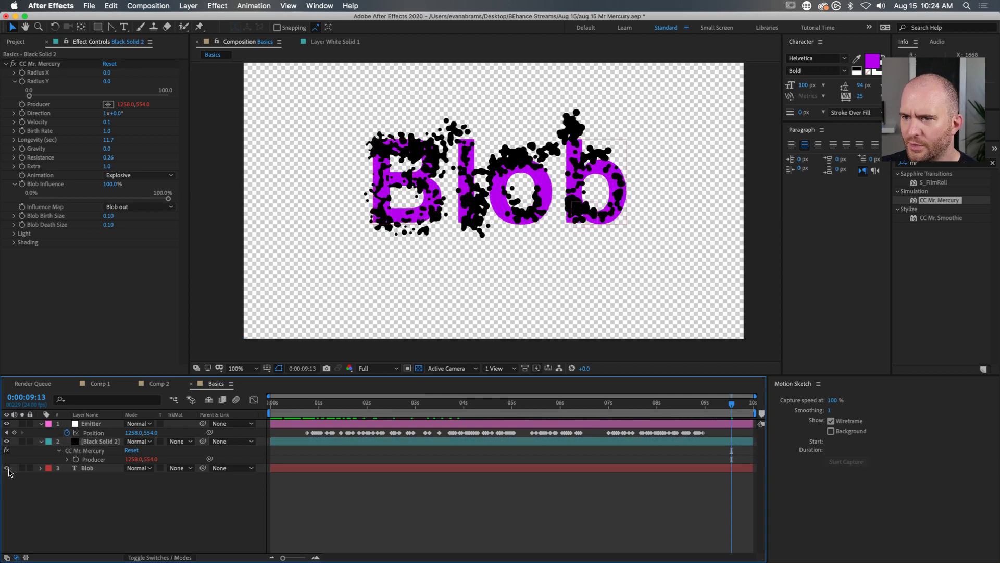
# Step: Set CC Mr. Mercury's Longevity to 10 seconds and its Birth Rate to 2
pyautogui.click(683, 442)
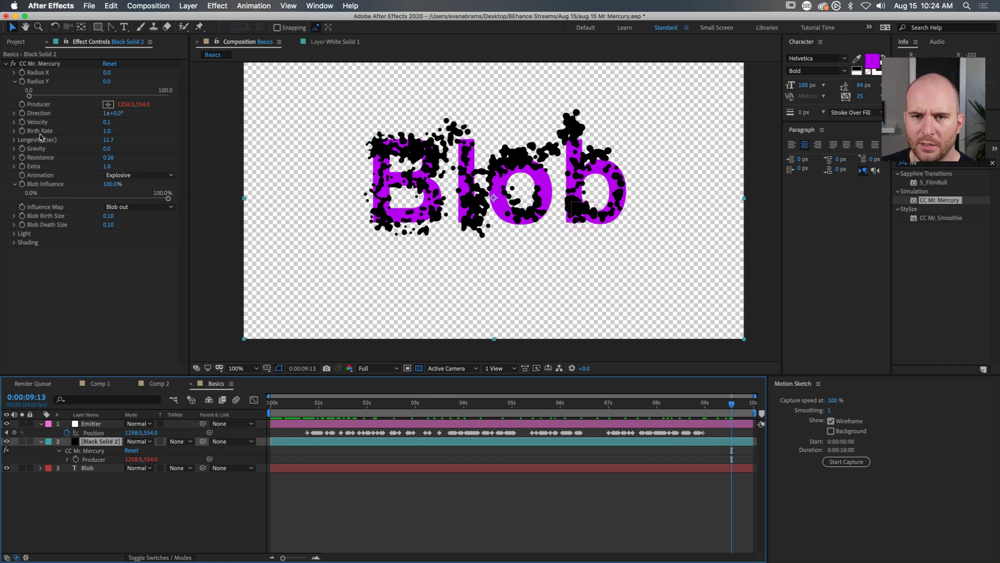
pyautogui.click(108, 140)
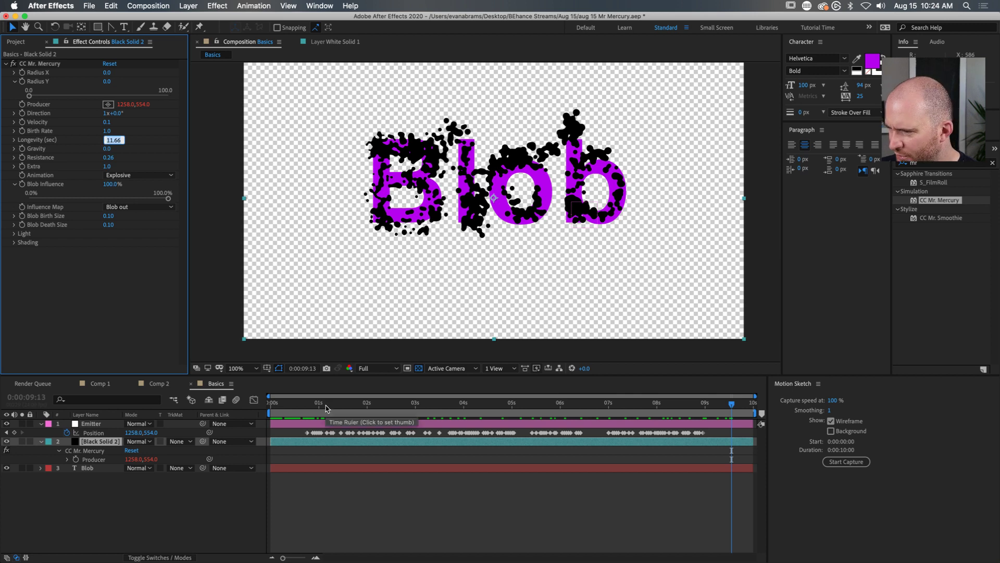
pyautogui.write('10')
pyautogui.press('Return')
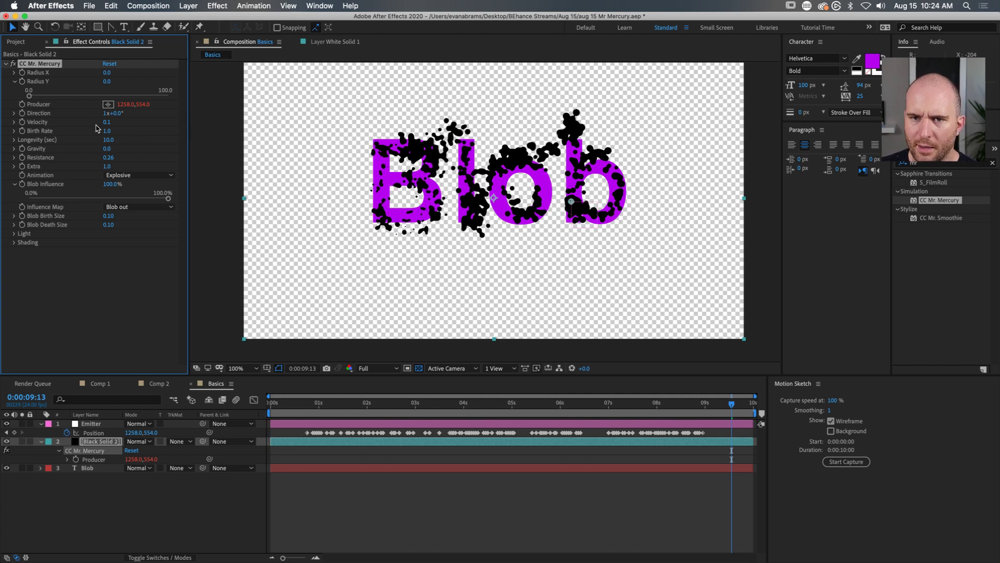
pyautogui.click(108, 131)
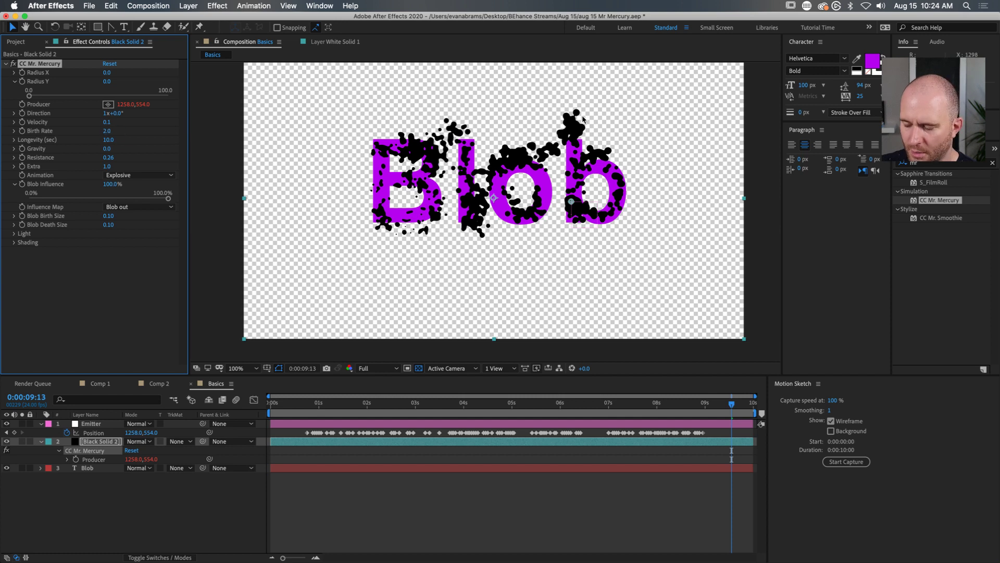
pyautogui.press('Return')
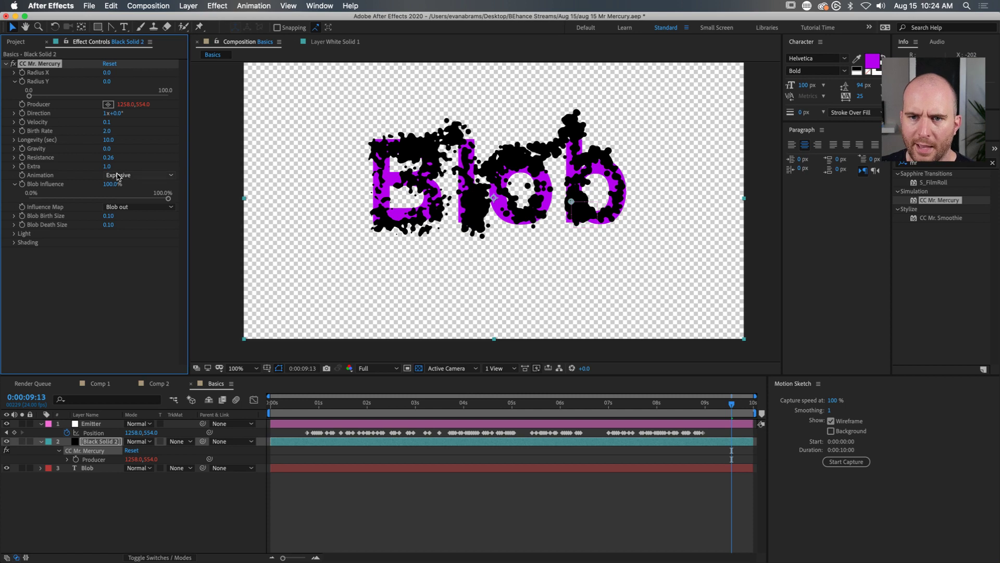
# Step: Set the Influence Map to Constant Blobs and the Resistance to 0.43
pyautogui.click(128, 207)
pyautogui.click(151, 238)
pyautogui.click(146, 207)
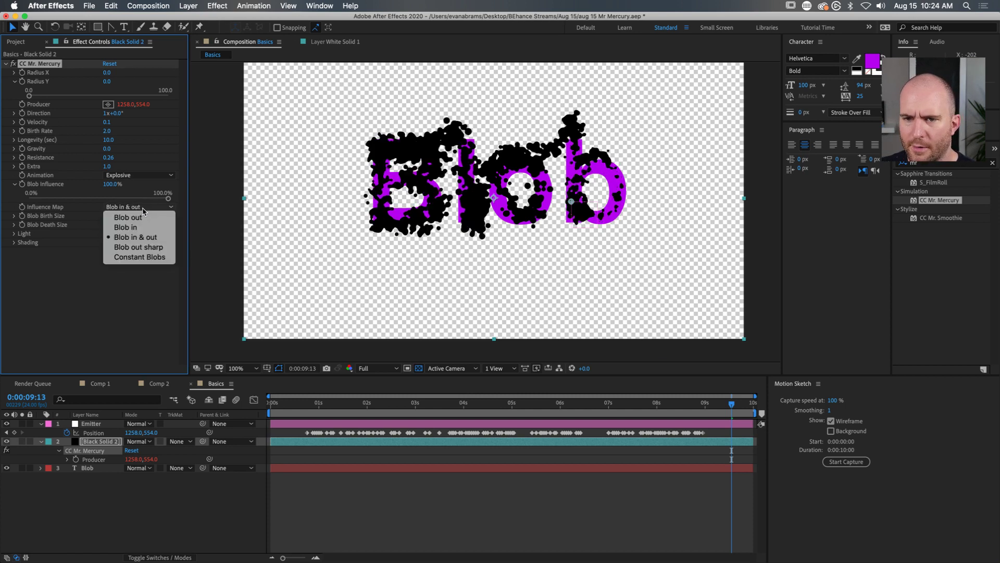
pyautogui.click(159, 255)
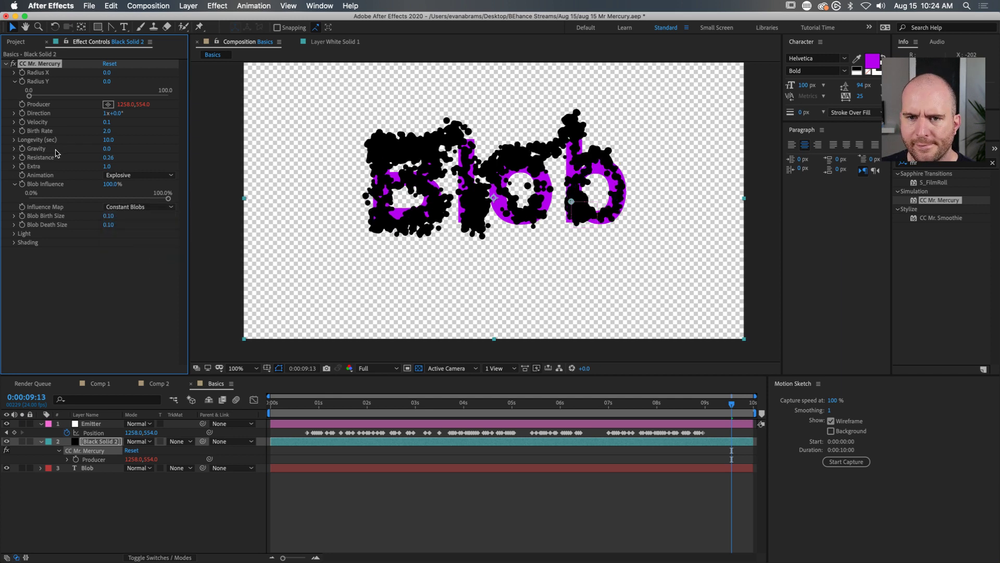
pyautogui.moveTo(146, 155); pyautogui.dragTo(194, 147)
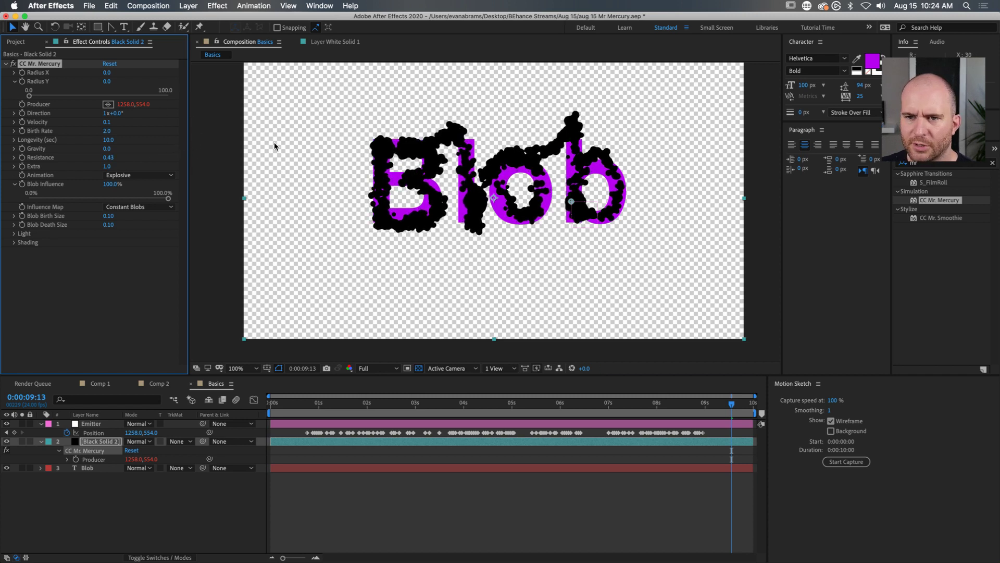
# Step: Start keyframing the Birth Rate at 0:00:00:18, where the Emitter begins tracing the B, and reveal its keyframes
pyautogui.click(291, 384)
pyautogui.press('space')
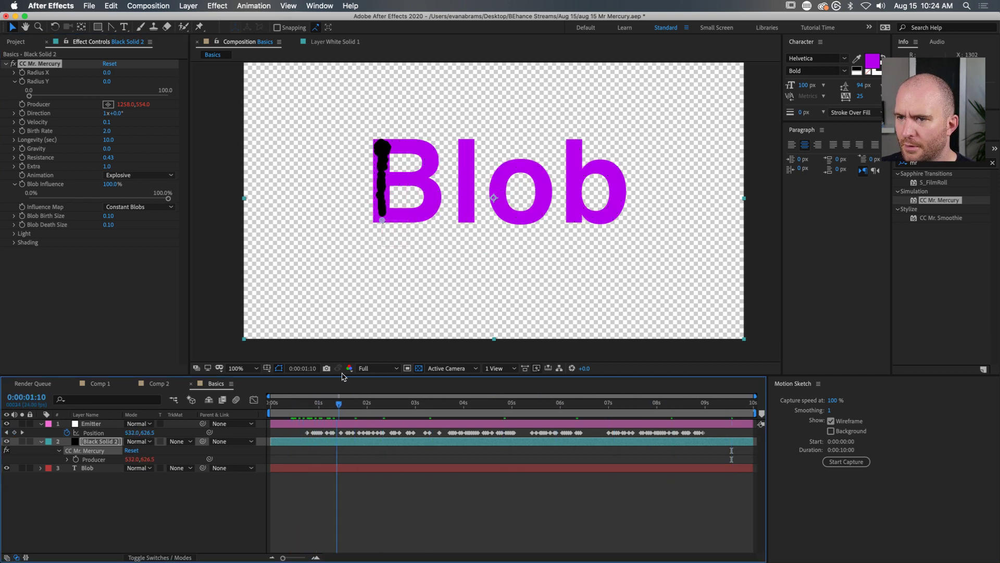
pyautogui.moveTo(312, 369); pyautogui.dragTo(307, 374)
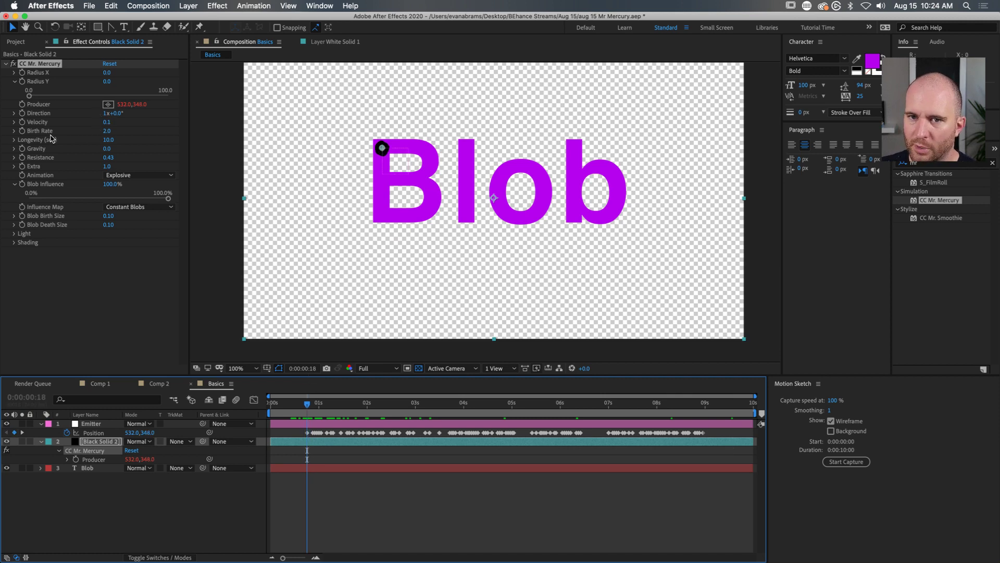
pyautogui.click(15, 131)
pyautogui.press('u')
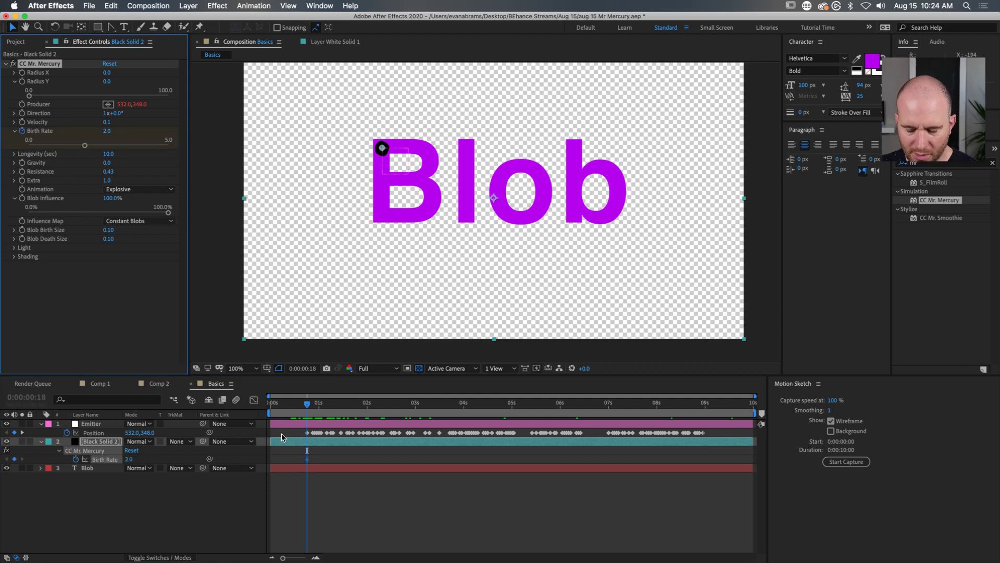
pyautogui.click(312, 444)
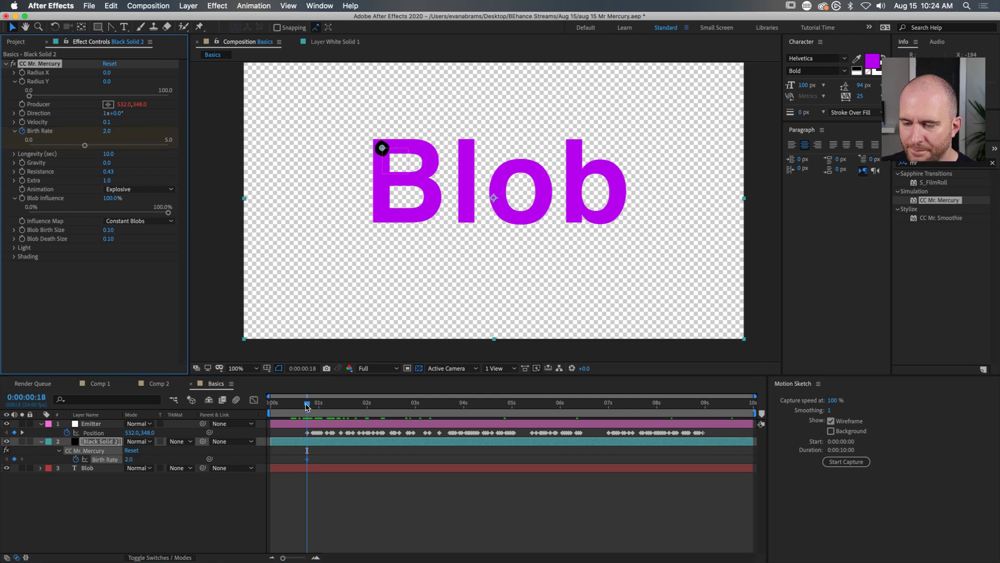
# Step: Add a Birth Rate keyframe of 2 at 0:00:01:01 and set the keyframe at 0:00:00:18 to 0
pyautogui.click(316, 405)
pyautogui.moveTo(316, 406); pyautogui.dragTo(321, 404)
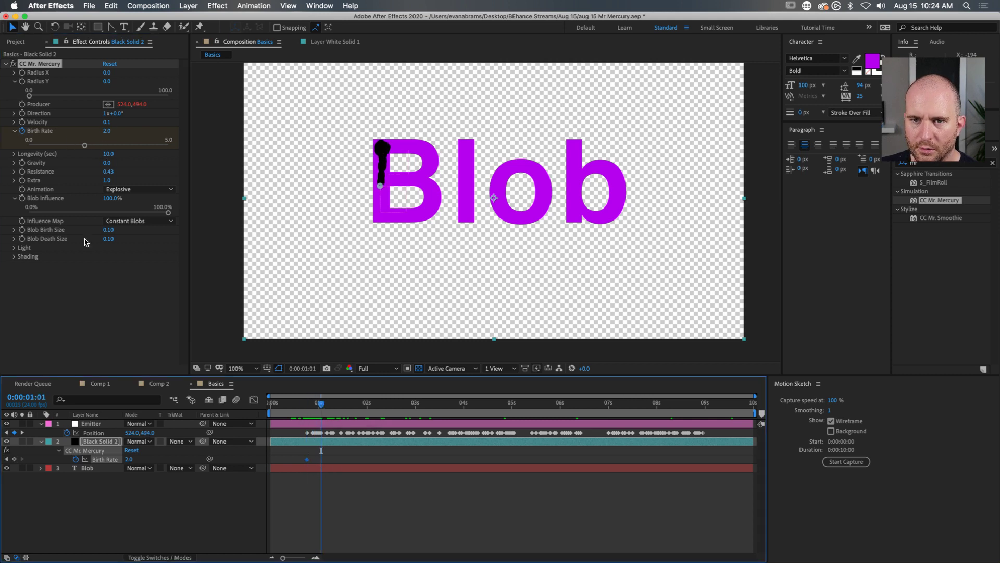
pyautogui.click(14, 458)
pyautogui.moveTo(321, 406); pyautogui.dragTo(309, 411)
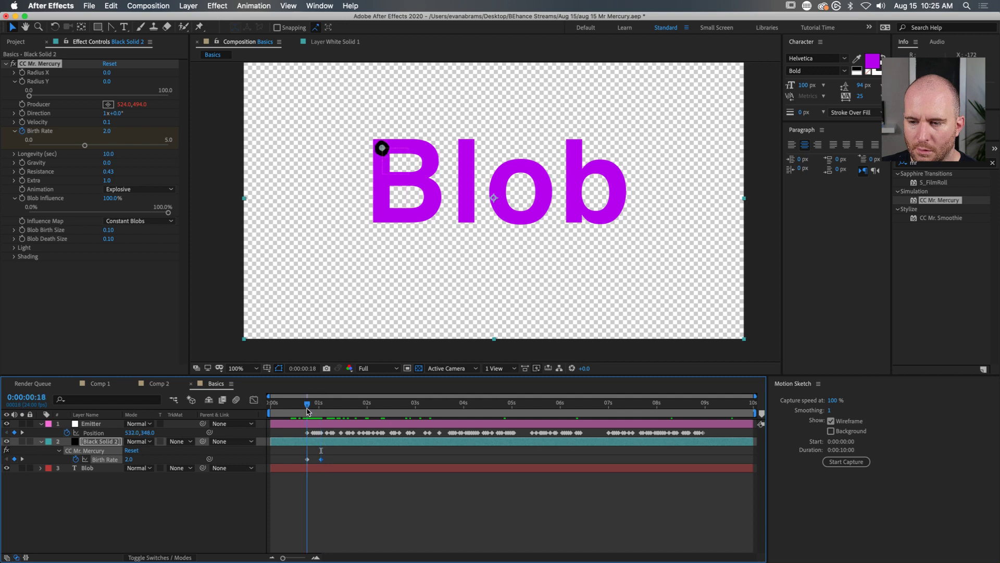
pyautogui.click(83, 146)
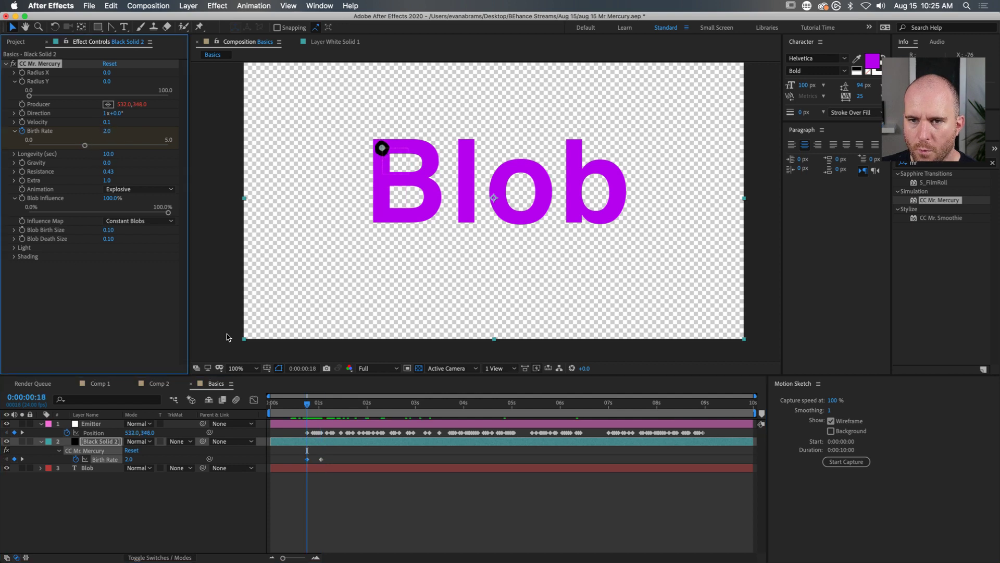
pyautogui.click(30, 145)
# Step: Preview the tracing of the B and add a Birth Rate keyframe of 2 a few frames before 0:00:03:09
pyautogui.press('space')
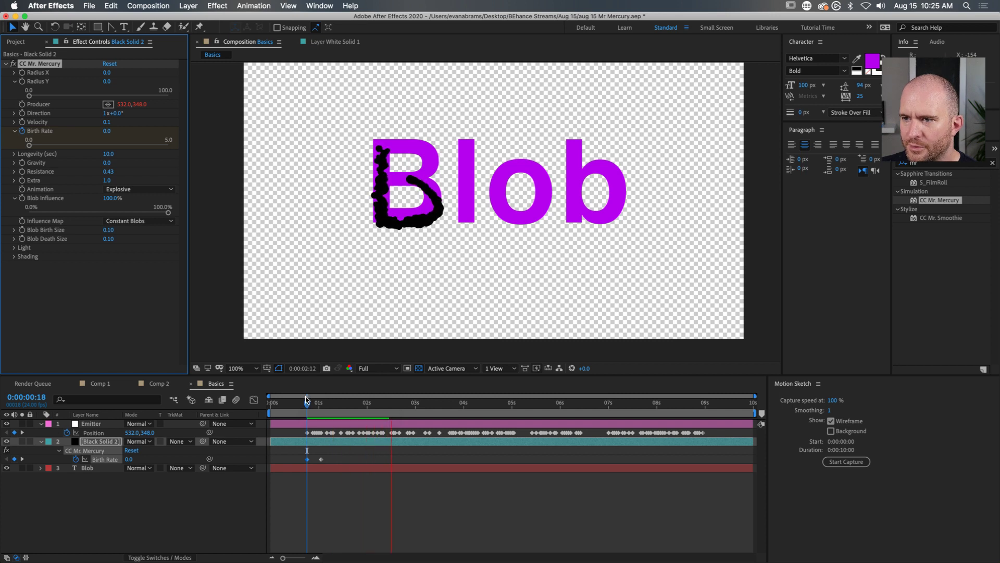
pyautogui.press('space')
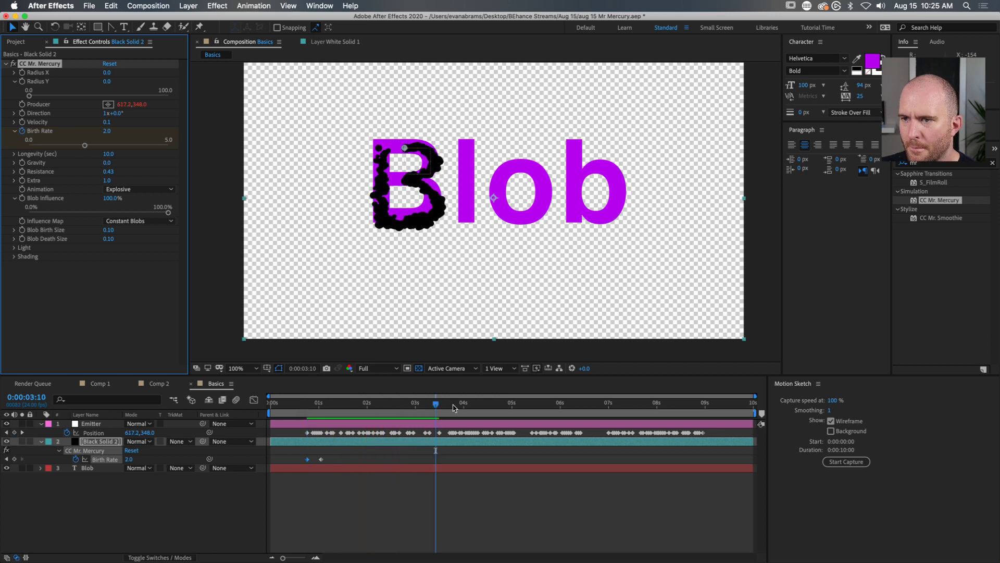
pyautogui.moveTo(445, 412); pyautogui.dragTo(428, 401)
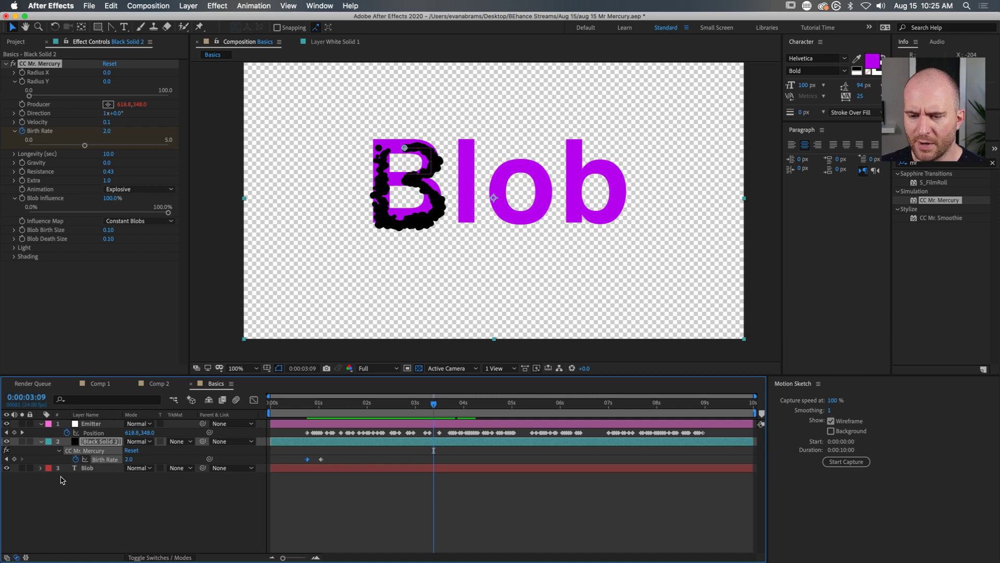
pyautogui.click(14, 458)
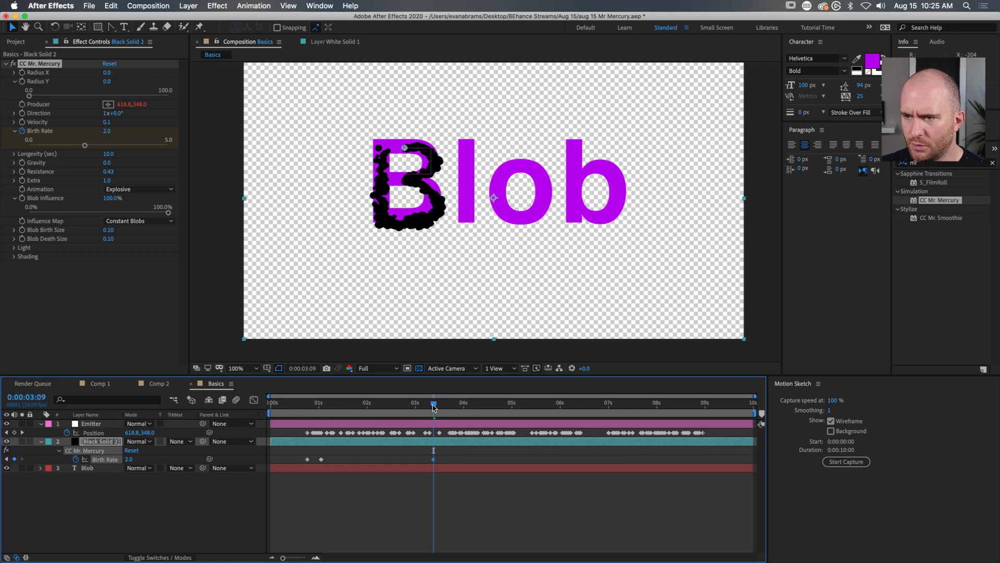
pyautogui.moveTo(433, 460); pyautogui.dragTo(424, 460)
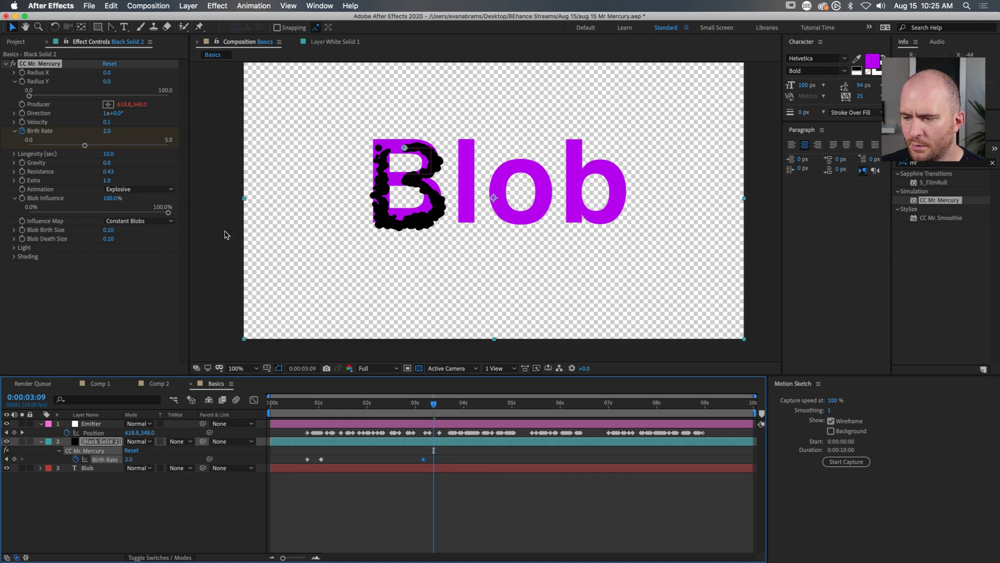
# Step: Try Birth Rate values of 0, 0.8 and 0.2 at 0:00:03:09
pyautogui.click(107, 129)
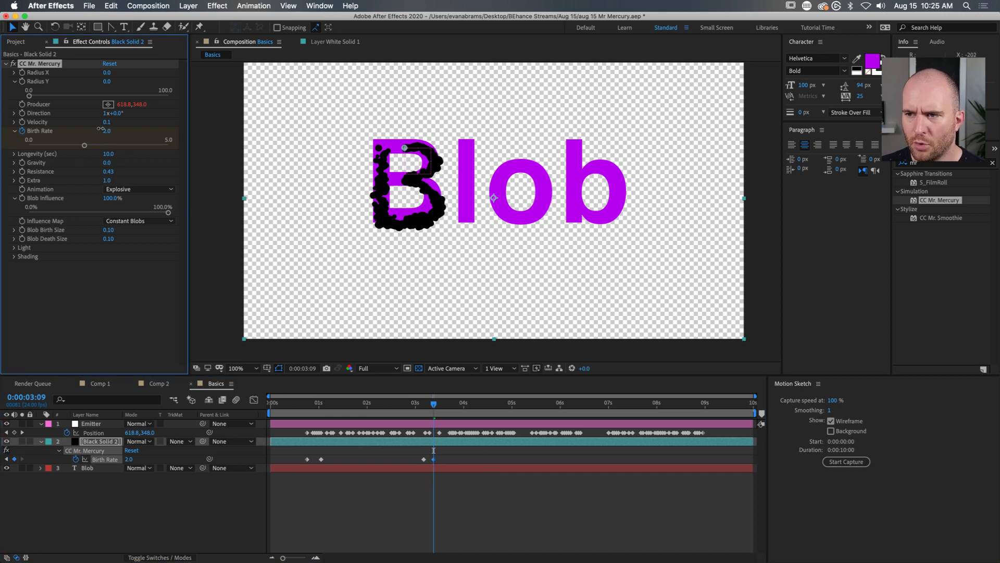
pyautogui.moveTo(49, 132); pyautogui.dragTo(23, 151)
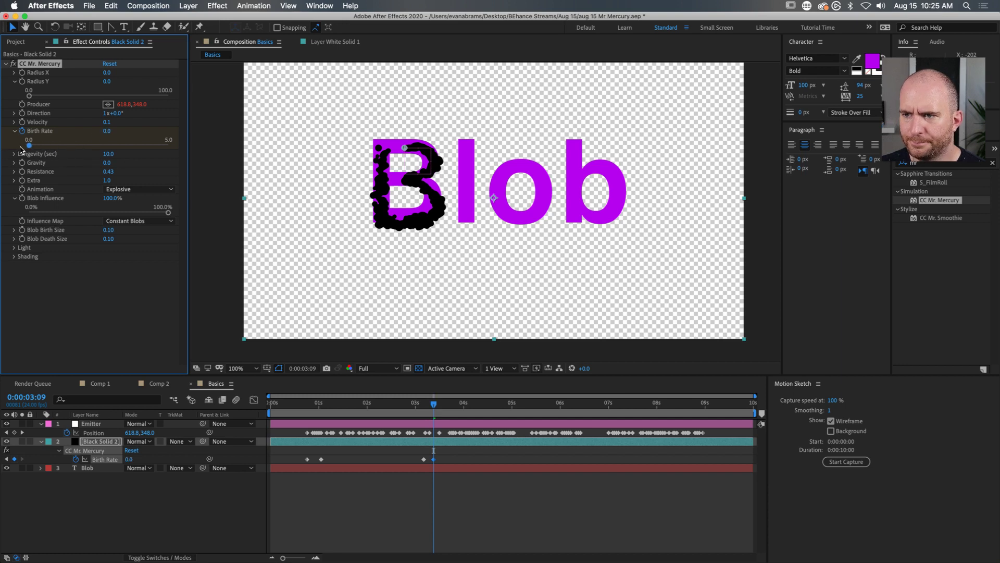
pyautogui.click(51, 145)
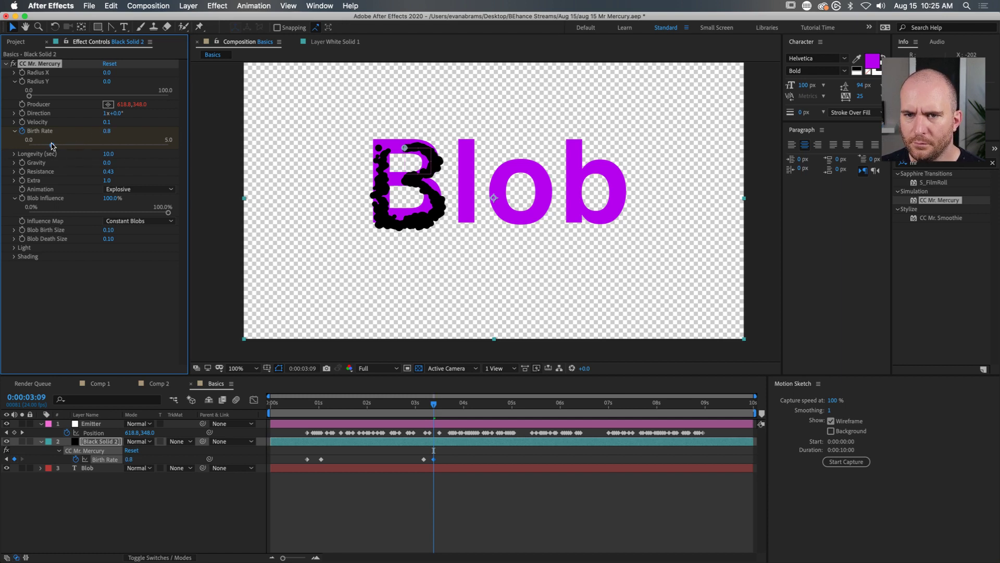
pyautogui.moveTo(50, 147); pyautogui.dragTo(36, 148)
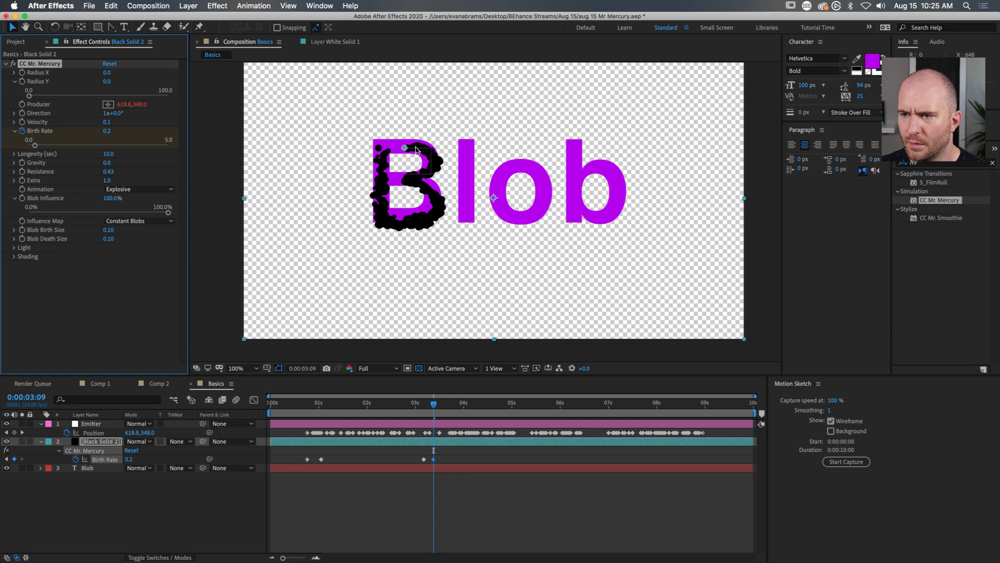
pyautogui.click(431, 402)
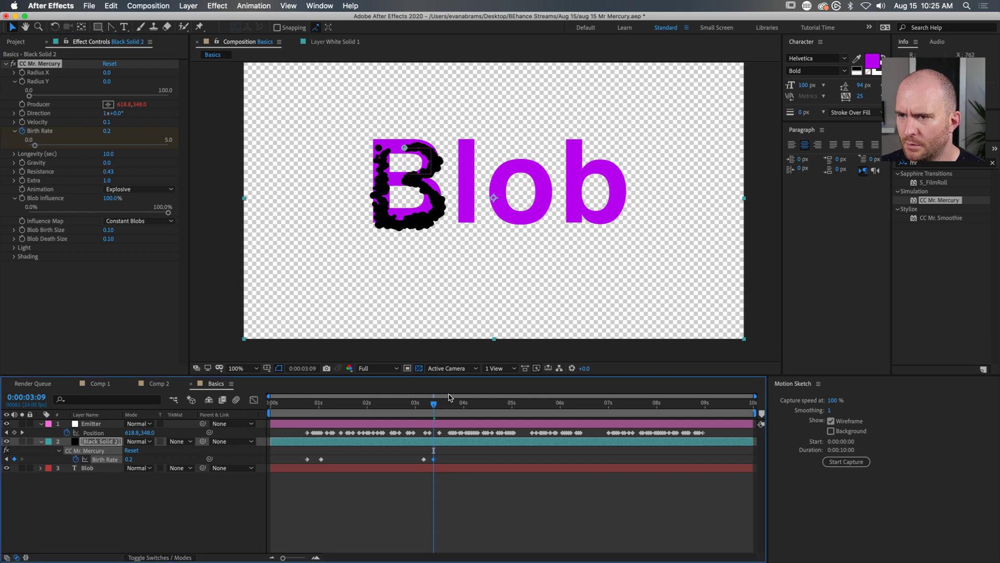
pyautogui.moveTo(434, 402); pyautogui.dragTo(434, 424)
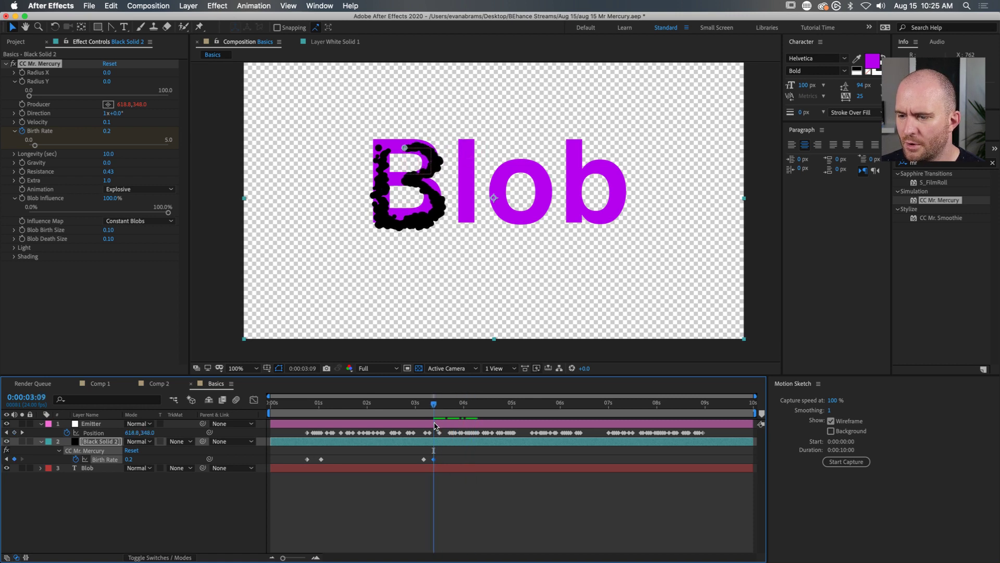
# Step: Set the Birth Rate keyframe at 0:00:03:09 to 0, with the Basics composition in view
pyautogui.doubleClick(360, 220)
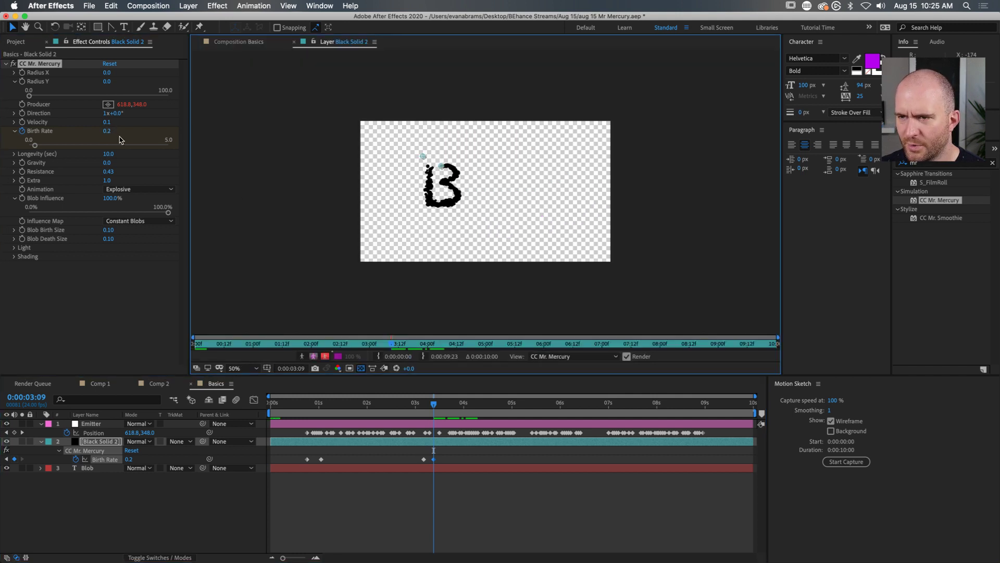
pyautogui.click(222, 45)
pyautogui.click(107, 131)
pyautogui.write('0')
pyautogui.press('Return')
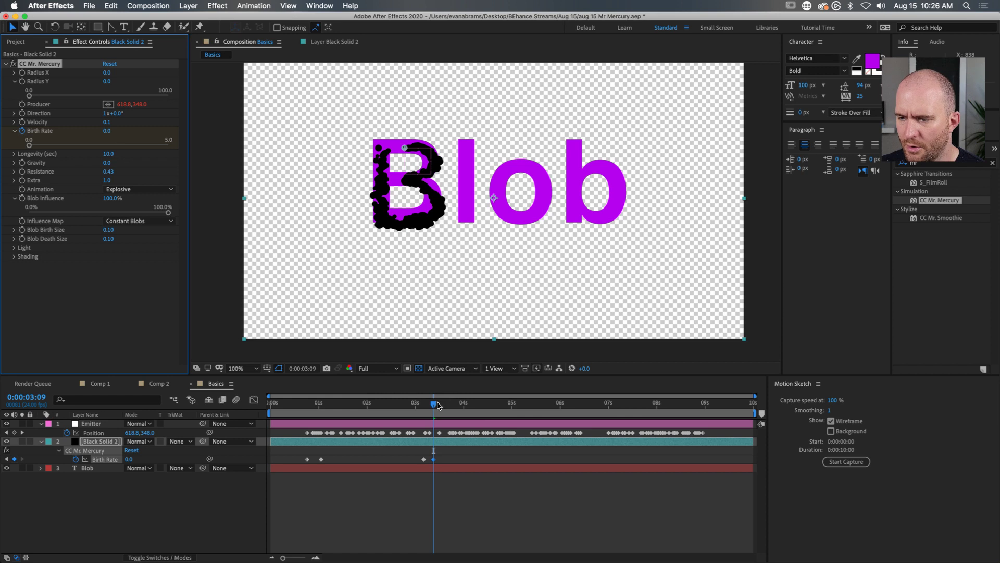
# Step: Hold the Birth Rate at 0 with a keyframe at 0:00:04:05 and raise it to 2 at 0:00:04:10
pyautogui.moveTo(435, 404); pyautogui.dragTo(475, 396)
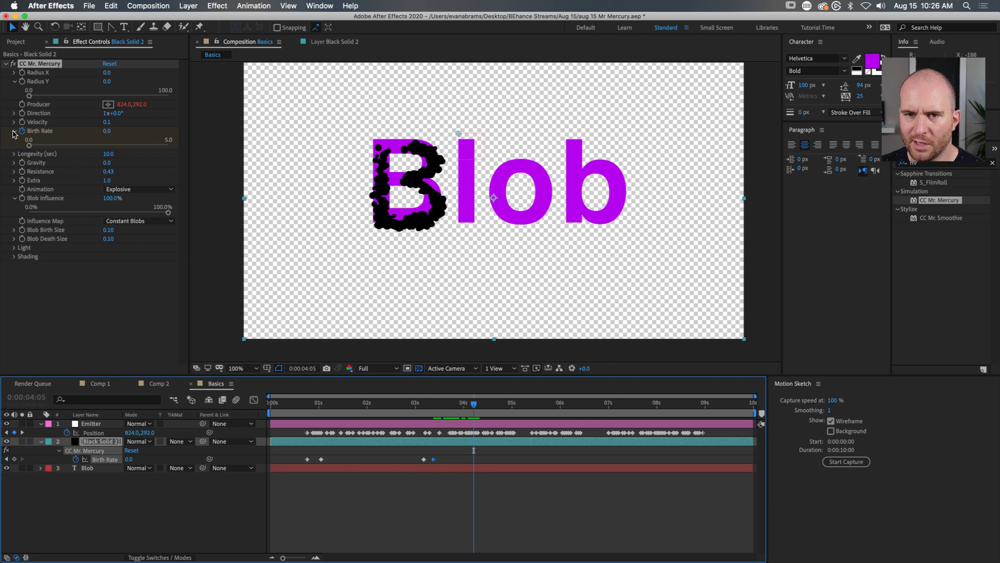
pyautogui.click(15, 459)
pyautogui.moveTo(477, 403); pyautogui.dragTo(483, 403)
pyautogui.click(107, 131)
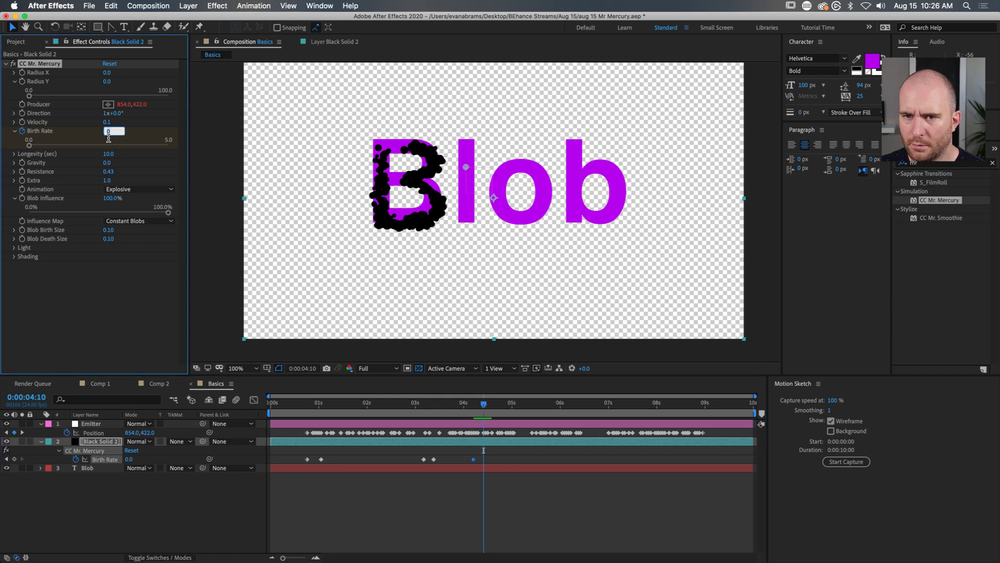
pyautogui.write('2')
pyautogui.press('Return')
# Step: Keyframe the Birth Rate at 2 shortly before 0:00:05:08 and set it to 0 at 0:00:05:08, ending the l
pyautogui.moveTo(485, 404); pyautogui.dragTo(528, 396)
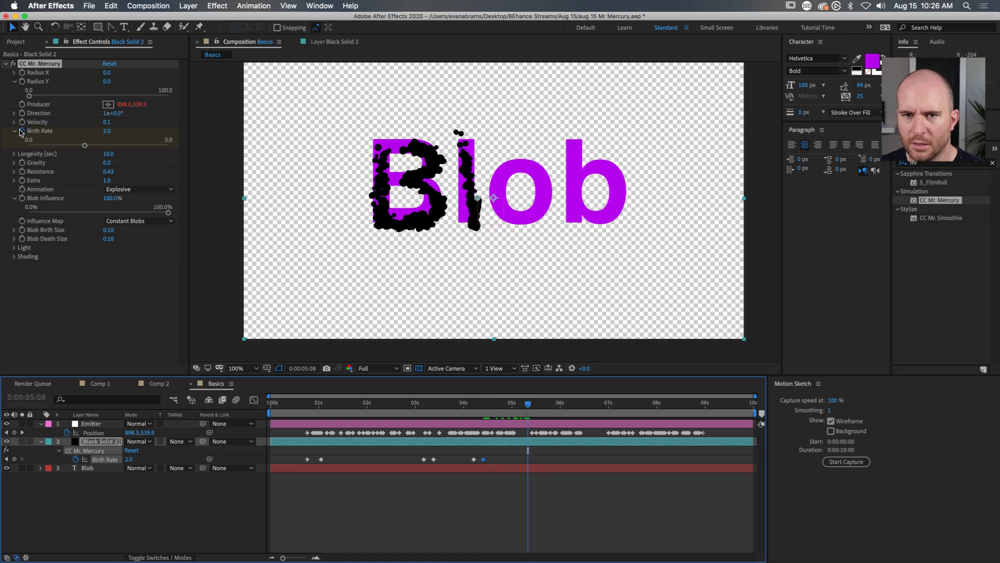
pyautogui.click(14, 459)
pyautogui.moveTo(530, 406)
pyautogui.mouseDown()
pyautogui.moveTo(520, 406)
pyautogui.moveTo(530, 407)
pyautogui.mouseUp()
pyautogui.moveTo(528, 459); pyautogui.dragTo(517, 461)
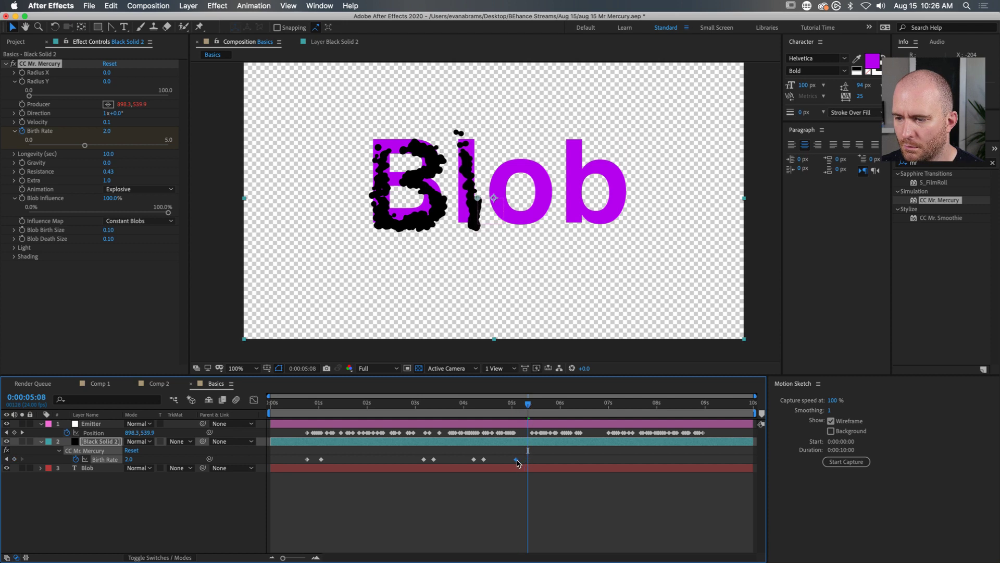
pyautogui.click(130, 459)
pyautogui.write('0')
pyautogui.press('Return')
# Step: Hold the Birth Rate at 0 with a keyframe at 0:00:05:16 and set it to 2 at 0:00:06:05
pyautogui.moveTo(529, 405)
pyautogui.mouseDown()
pyautogui.moveTo(570, 413)
pyautogui.moveTo(545, 417)
pyautogui.mouseUp()
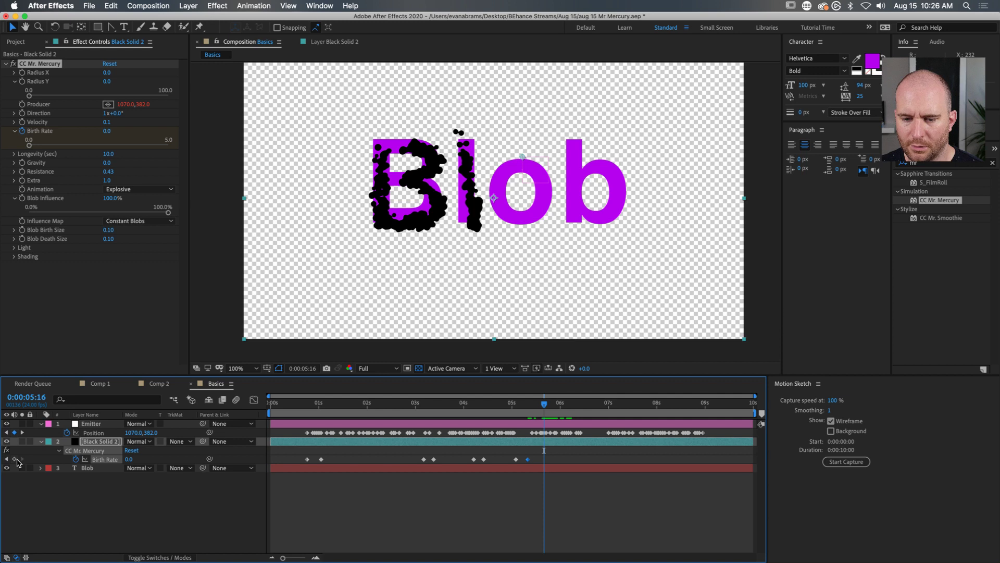
pyautogui.moveTo(544, 412); pyautogui.dragTo(570, 413)
pyautogui.click(130, 460)
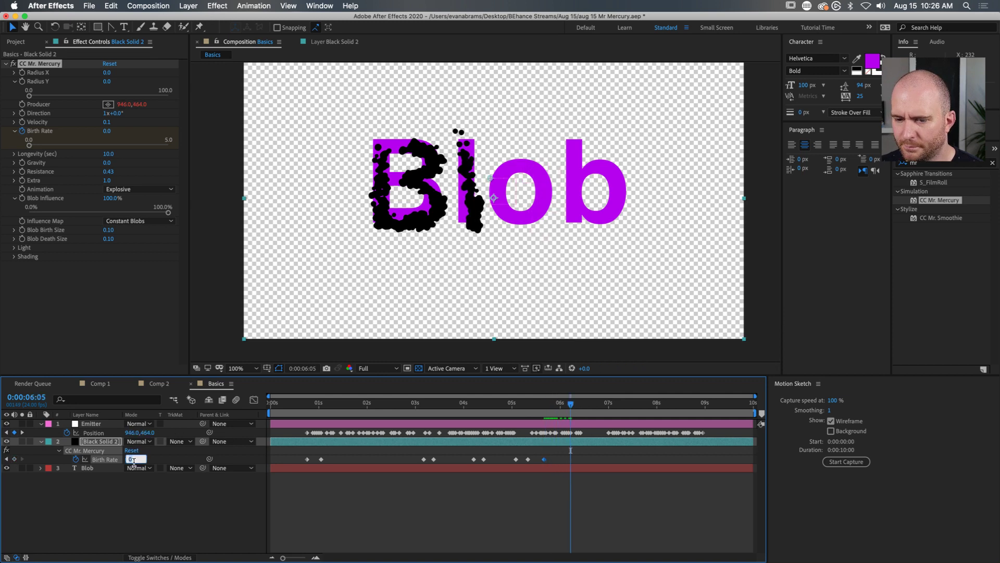
pyautogui.write('2')
pyautogui.press('Return')
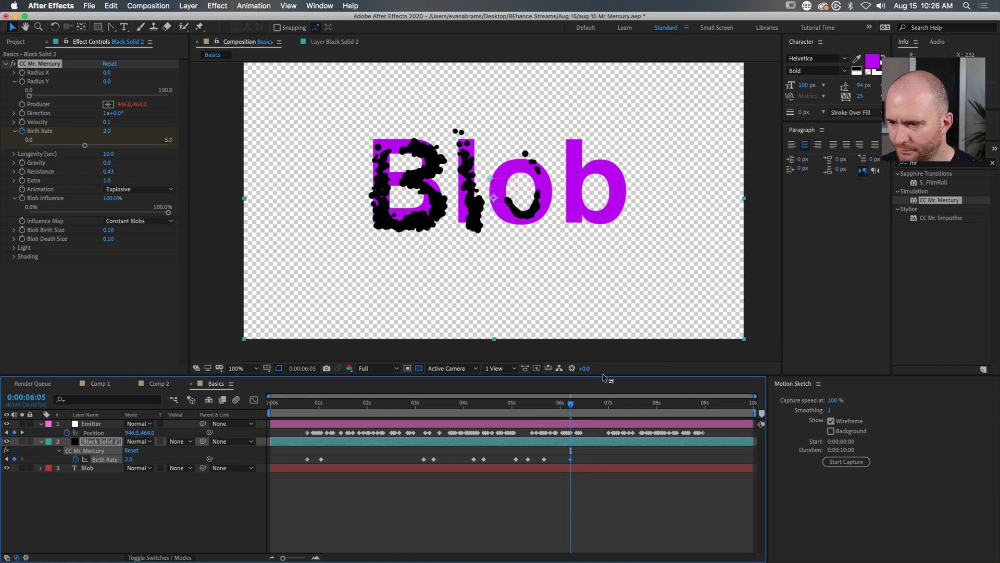
# Step: Move the Birth Rate keyframe at 0:00:06:05 to just before 0:00:06:00 and inspect the start of the o at 0:00:06:06
pyautogui.moveTo(571, 460); pyautogui.dragTo(554, 460)
pyautogui.click(575, 404)
pyautogui.moveTo(577, 407)
pyautogui.mouseDown()
pyautogui.moveTo(606, 404)
pyautogui.moveTo(576, 405)
pyautogui.mouseUp()
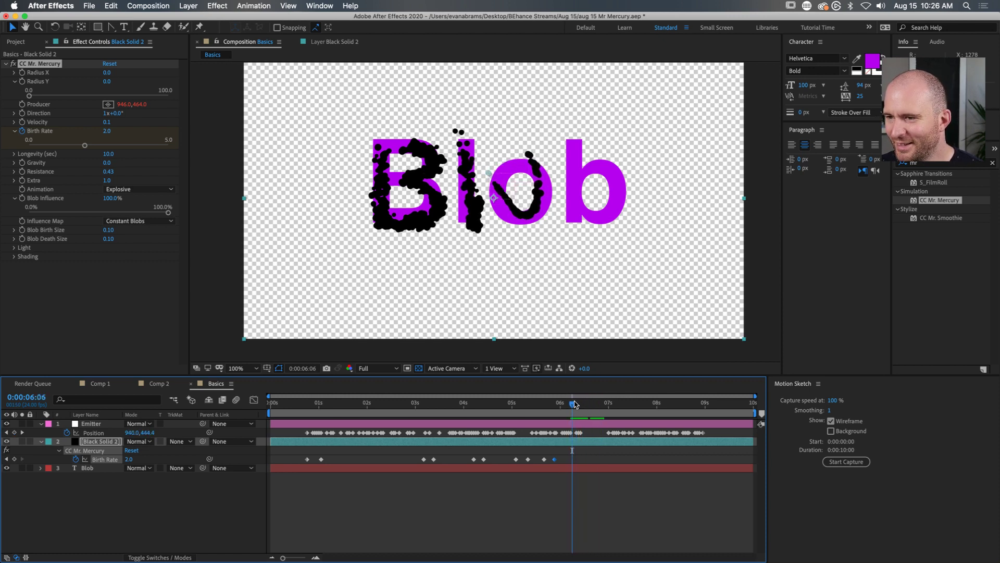
# Step: Reshape the Emitter layer's motion path so it follows the upper-left curve of the o
pyautogui.press('.')
pyautogui.click(575, 425)
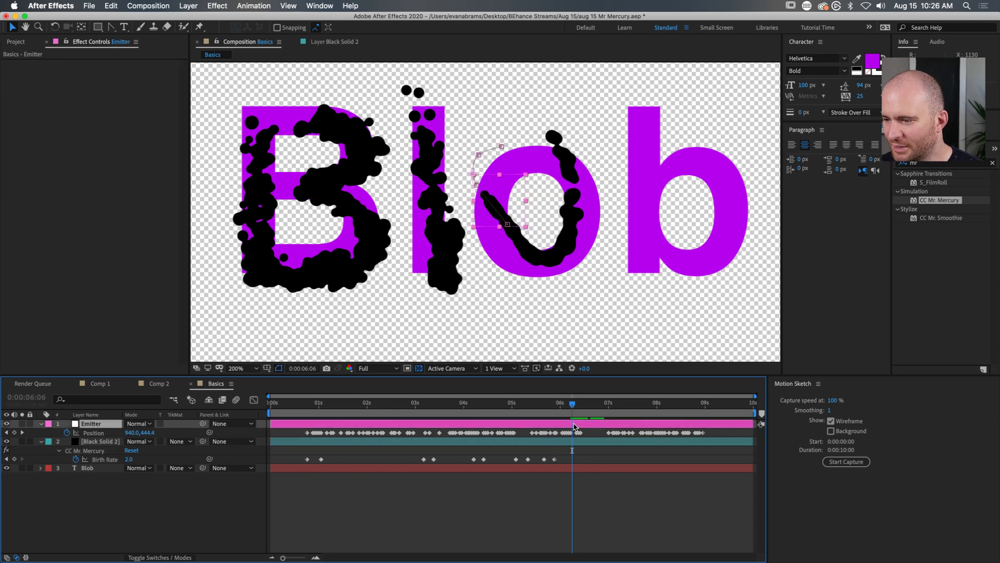
pyautogui.click(500, 226)
pyautogui.moveTo(480, 198); pyautogui.dragTo(490, 154)
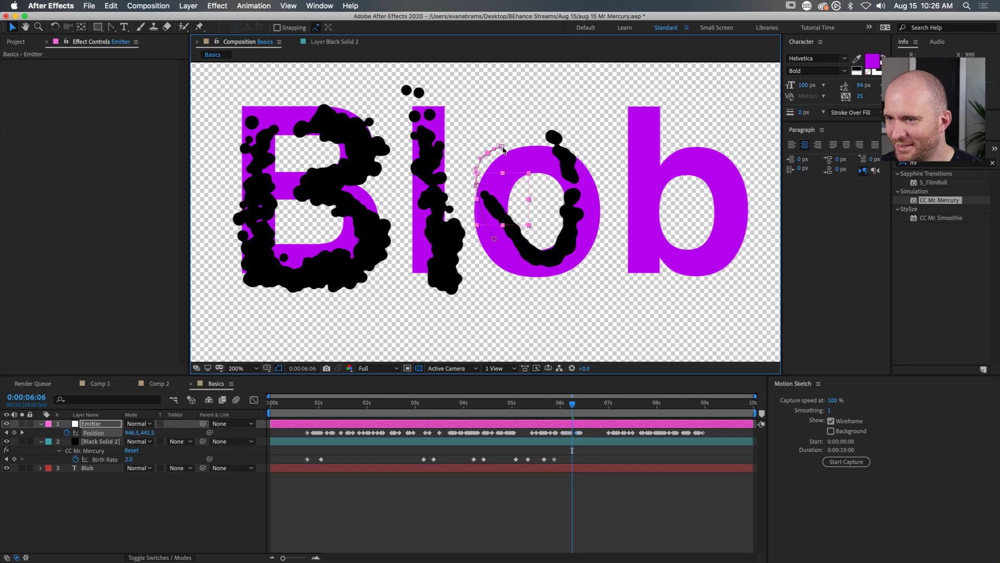
# Step: Reshape the Emitter's motion path along the lower-right curve of the o between 0:00:05:23 and 0:00:06:02
pyautogui.click(566, 404)
pyautogui.moveTo(567, 405); pyautogui.dragTo(565, 404)
pyautogui.moveTo(527, 253); pyautogui.dragTo(517, 257)
pyautogui.press('Delete')
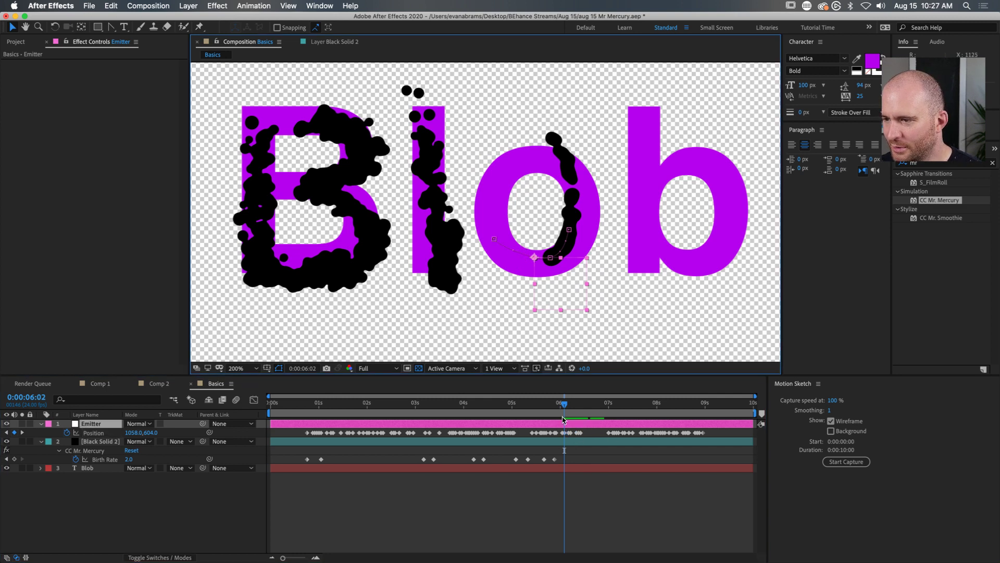
pyautogui.moveTo(566, 404); pyautogui.dragTo(559, 406)
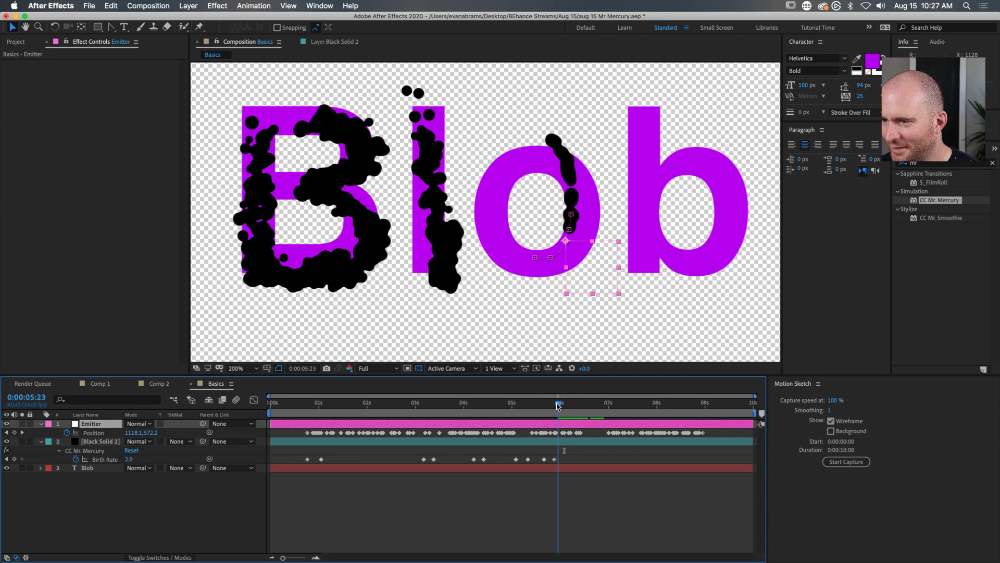
pyautogui.moveTo(571, 213); pyautogui.dragTo(554, 261)
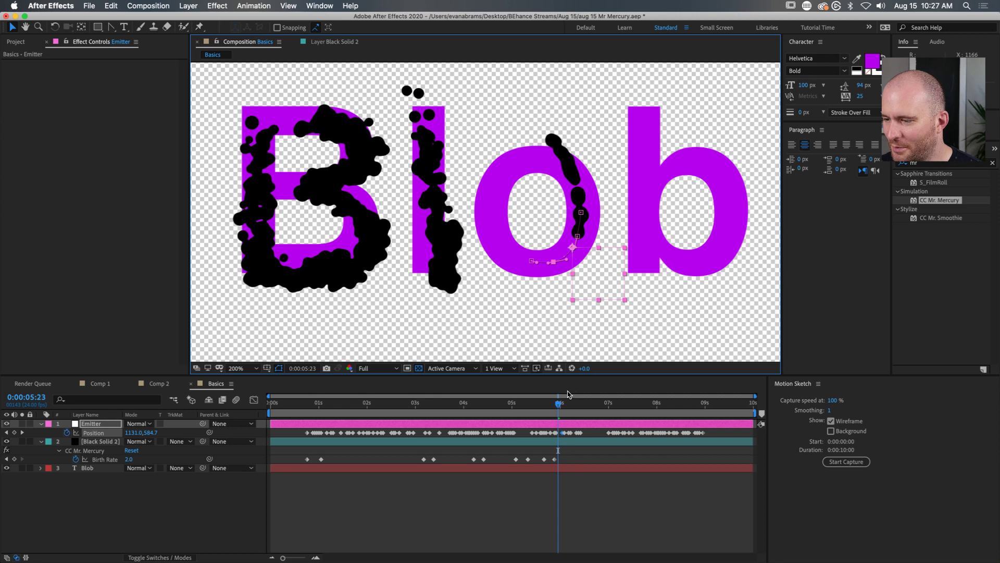
# Step: Hold the Birth Rate at 2 until the o closes and keyframe it to 0 at about 0:00:06:14
pyautogui.moveTo(559, 401); pyautogui.dragTo(589, 401)
pyautogui.moveTo(559, 456)
pyautogui.mouseDown()
pyautogui.moveTo(543, 461)
pyautogui.moveTo(578, 459)
pyautogui.mouseUp()
pyautogui.press('super+c')
pyautogui.press('super+v')
pyautogui.click(601, 460)
# Step: Hold the Birth Rate at 0 with a keyframe shortly before 0:00:07:13 and set it to 2 at 0:00:07:13
pyautogui.moveTo(588, 402); pyautogui.dragTo(626, 410)
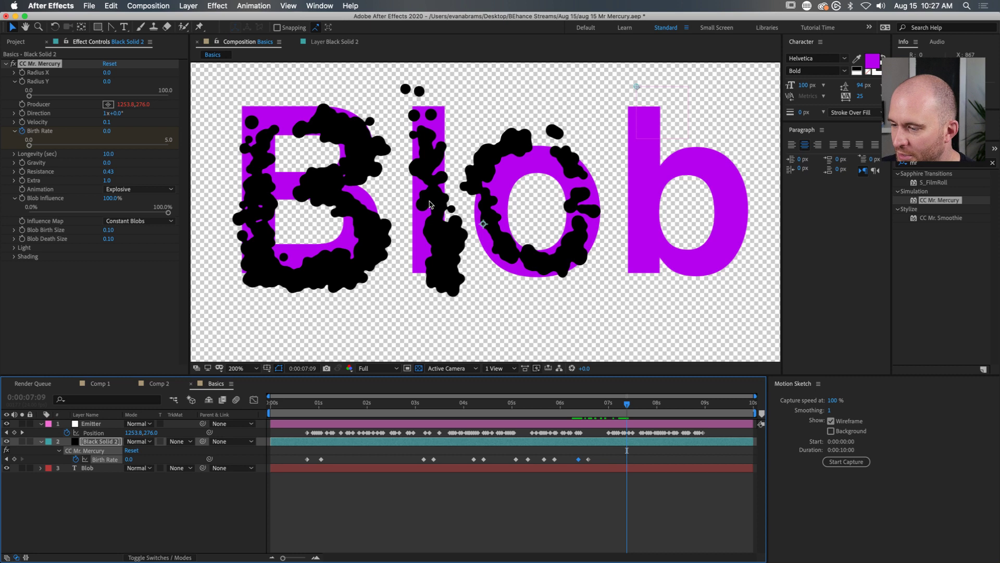
pyautogui.moveTo(625, 414)
pyautogui.mouseDown()
pyautogui.moveTo(588, 419)
pyautogui.moveTo(608, 420)
pyautogui.mouseUp()
pyautogui.click(14, 458)
pyautogui.moveTo(594, 405); pyautogui.dragTo(624, 406)
pyautogui.moveTo(607, 459); pyautogui.dragTo(623, 459)
pyautogui.click(634, 409)
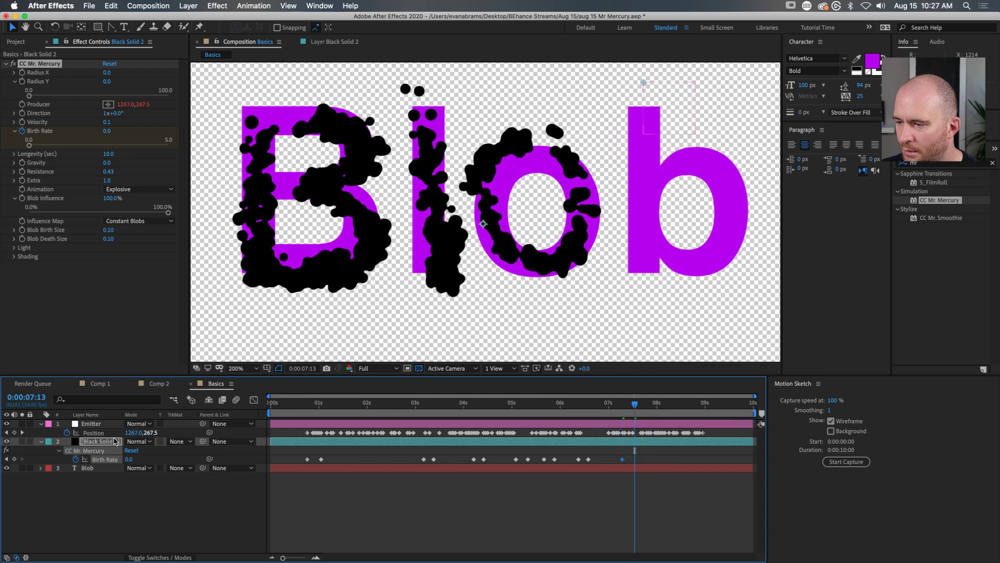
pyautogui.click(131, 460)
pyautogui.press('Return')
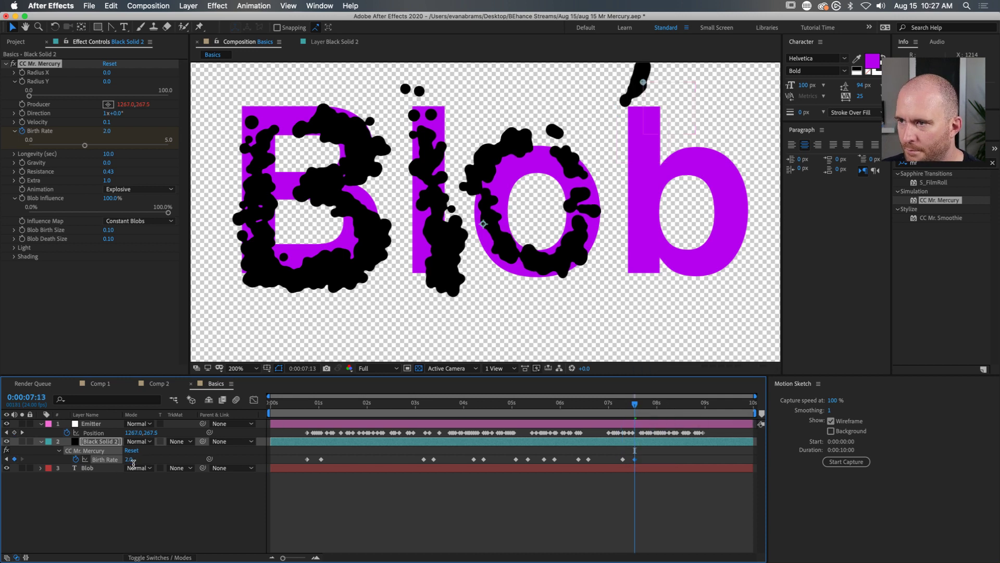
# Step: Keyframe the Birth Rate at 2 at 0:00:08:17 and at 0 just before 0:00:09:00, ending the b
pyautogui.moveTo(639, 408); pyautogui.dragTo(712, 403)
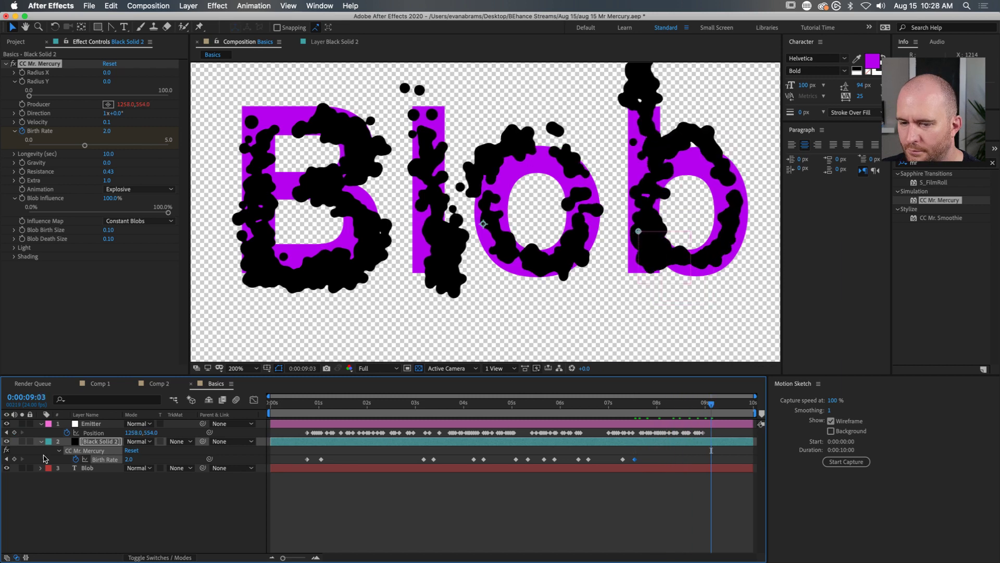
pyautogui.moveTo(712, 459); pyautogui.dragTo(700, 459)
pyautogui.click(128, 460)
pyautogui.write('0')
pyautogui.press('Return')
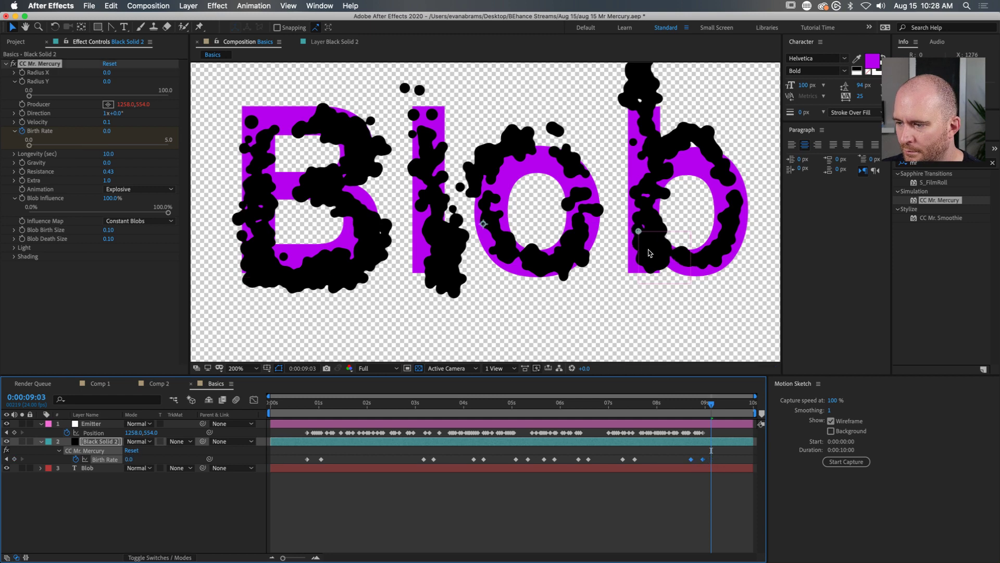
# Step: Preview the whole blob animation from the start and scrub through it to check how the letters are traced
pyautogui.scroll(-1, 645, 252)
pyautogui.moveTo(673, 401); pyautogui.dragTo(492, 428)
pyautogui.press('space')
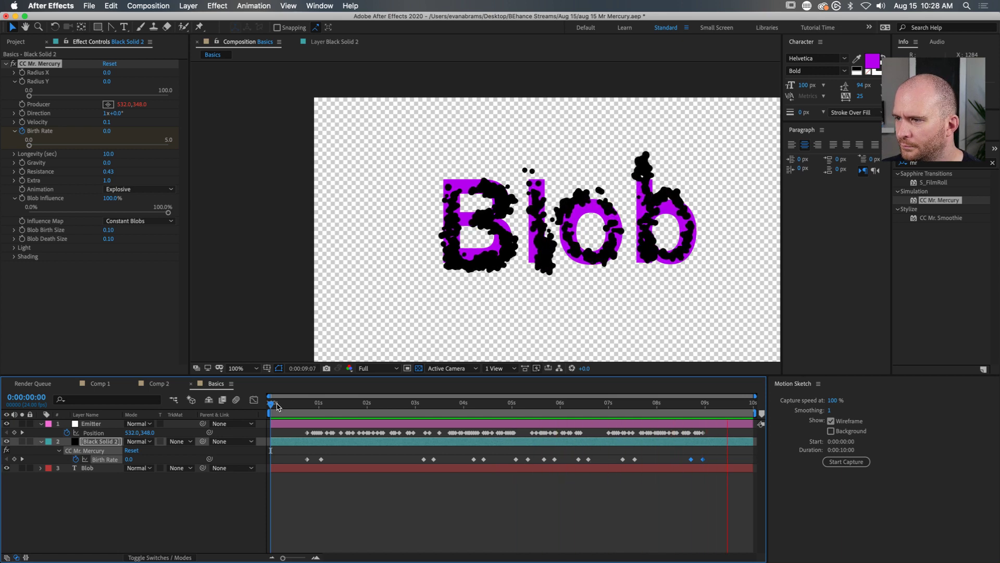
pyautogui.moveTo(272, 405); pyautogui.dragTo(684, 414)
pyautogui.moveTo(732, 420); pyautogui.dragTo(567, 442)
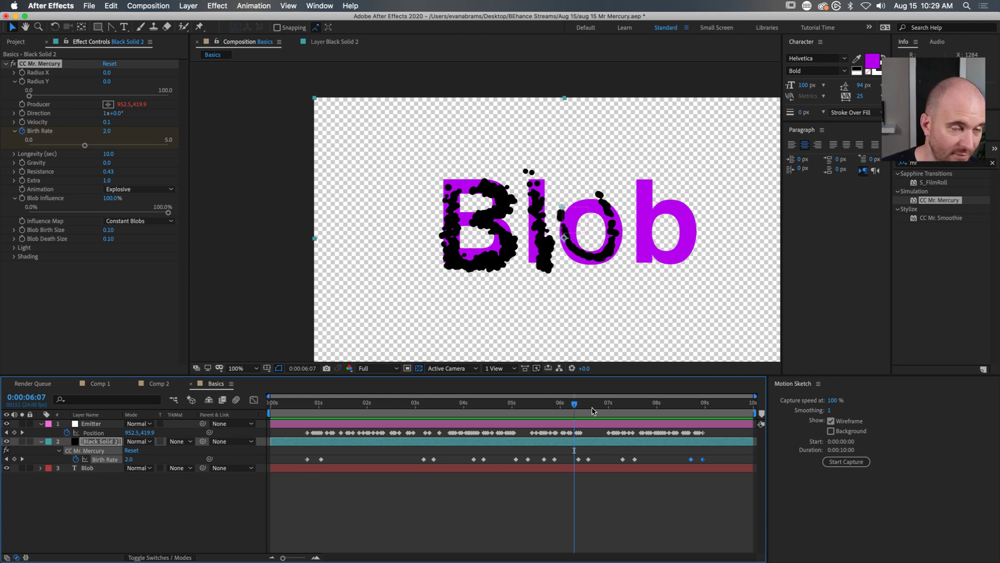
pyautogui.moveTo(430, 406); pyautogui.dragTo(691, 407)
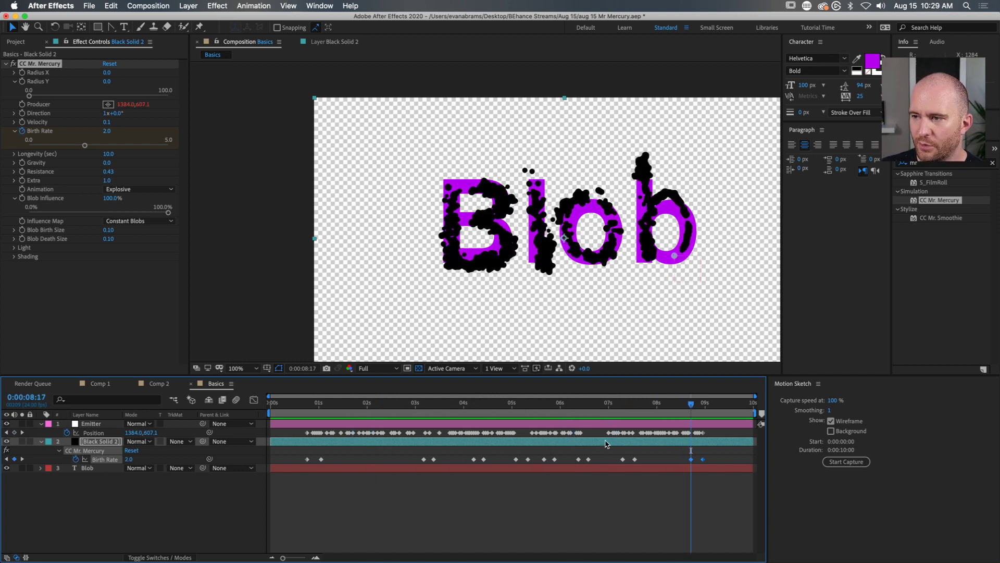
# Step: Set the Blob text layer's track matte to Alpha Matte "[Black Solid 2]" and scrub through the matted text
pyautogui.click(94, 468)
pyautogui.click(159, 557)
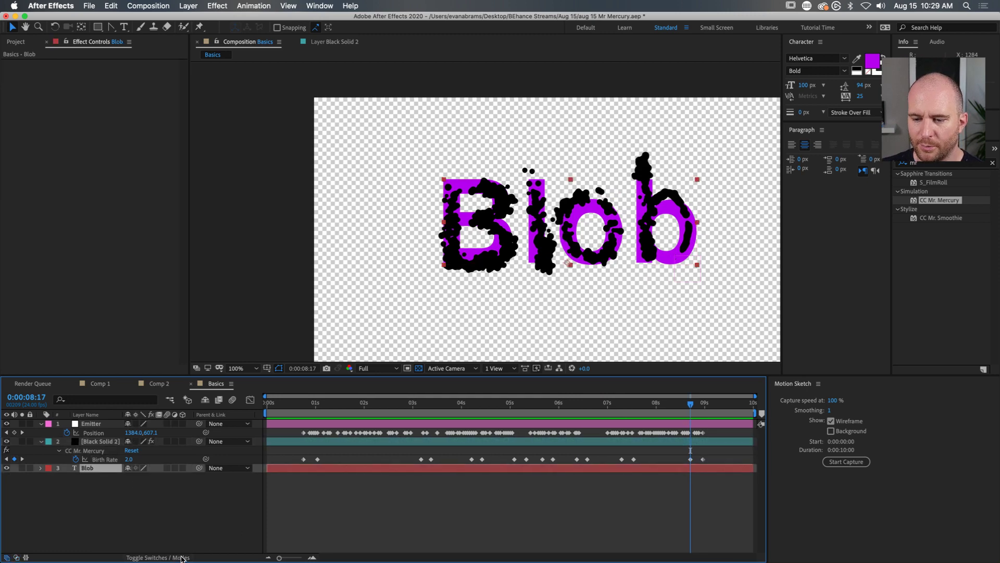
pyautogui.click(168, 557)
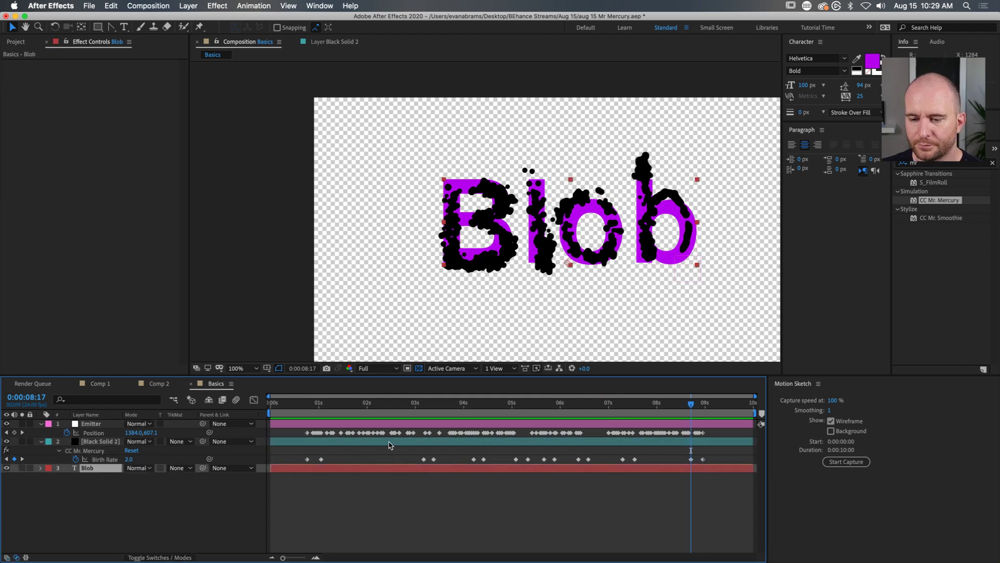
pyautogui.click(364, 442)
pyautogui.click(179, 467)
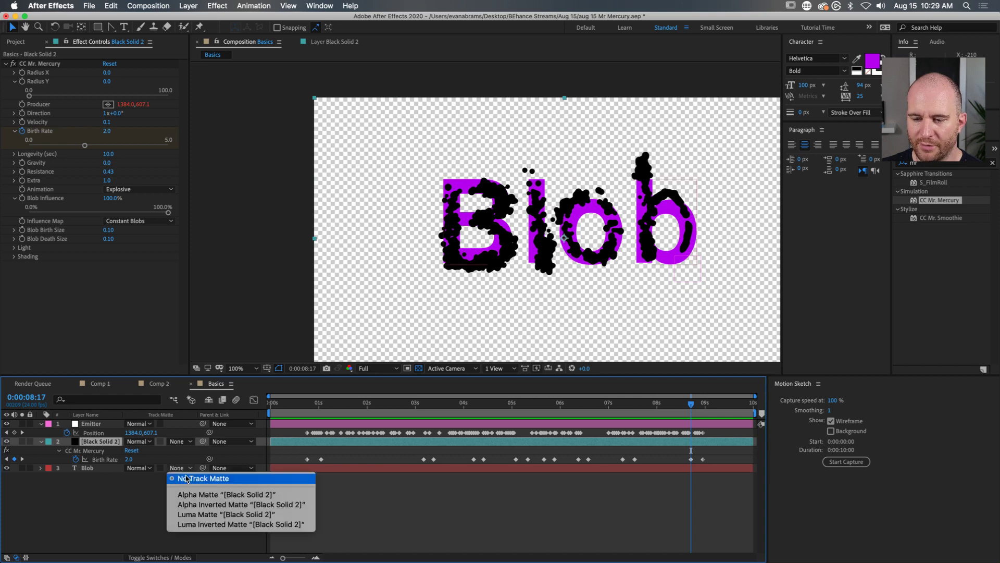
pyautogui.click(207, 493)
pyautogui.moveTo(590, 404); pyautogui.dragTo(755, 383)
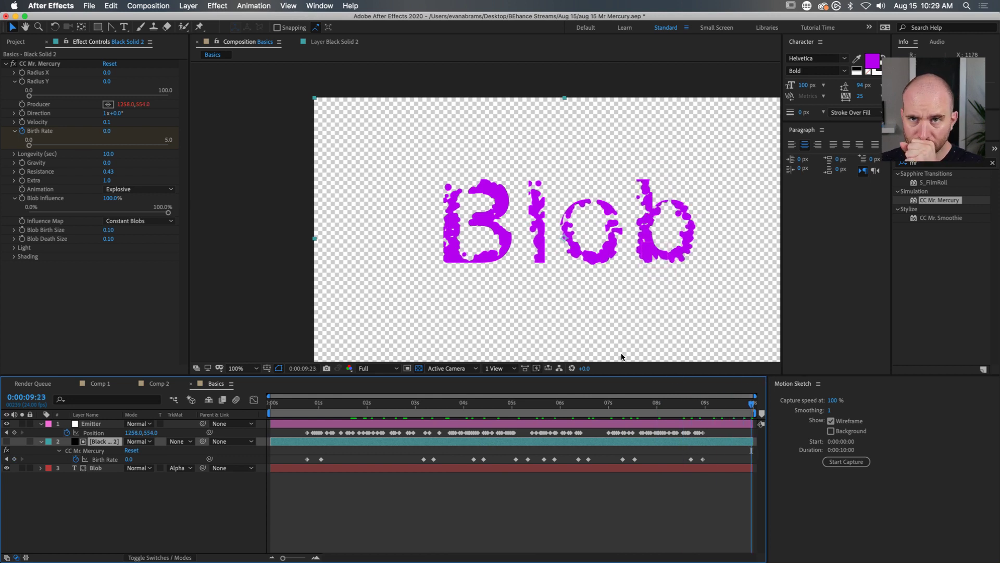
# Step: Remove the track matte from the Blob layer and make Black Solid 2 visible again
pyautogui.click(93, 468)
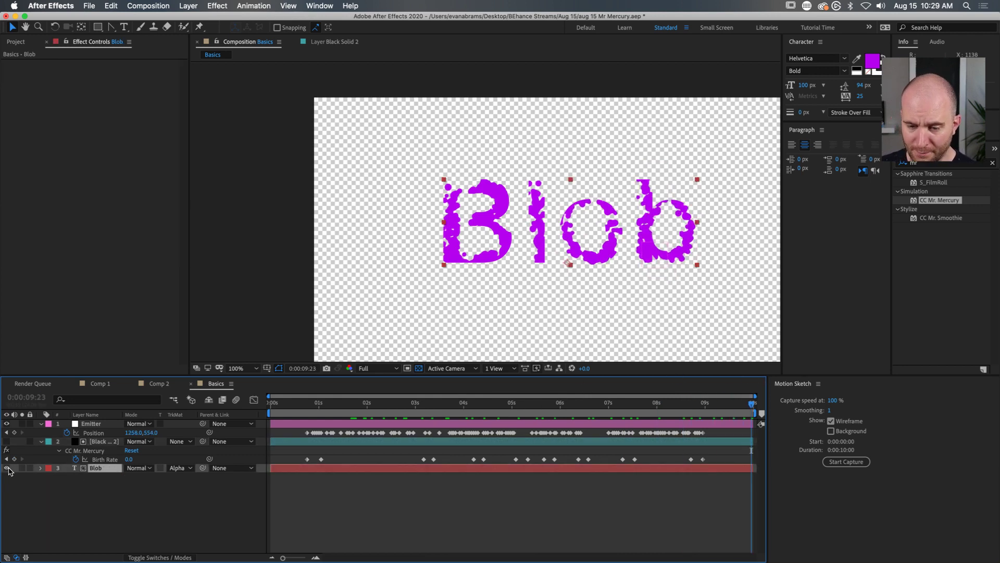
pyautogui.click(6, 468)
pyautogui.click(6, 468)
pyautogui.click(180, 468)
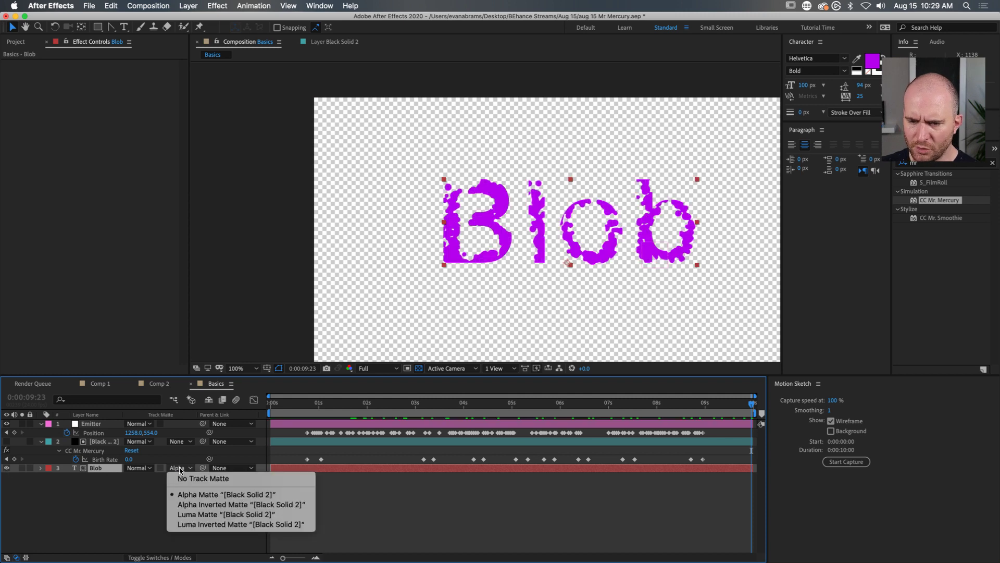
pyautogui.click(280, 478)
pyautogui.moveTo(357, 405); pyautogui.dragTo(463, 406)
pyautogui.click(458, 441)
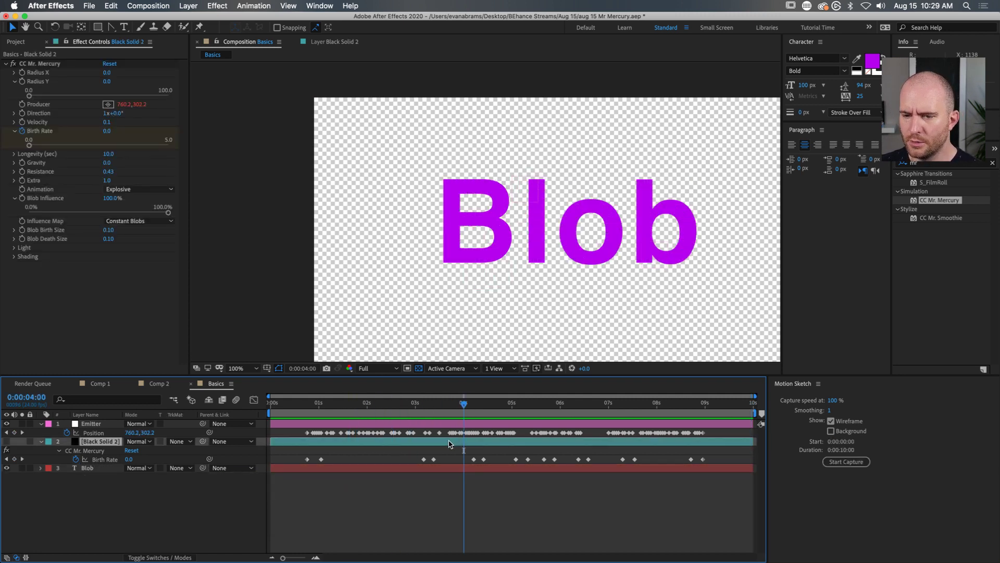
pyautogui.click(6, 441)
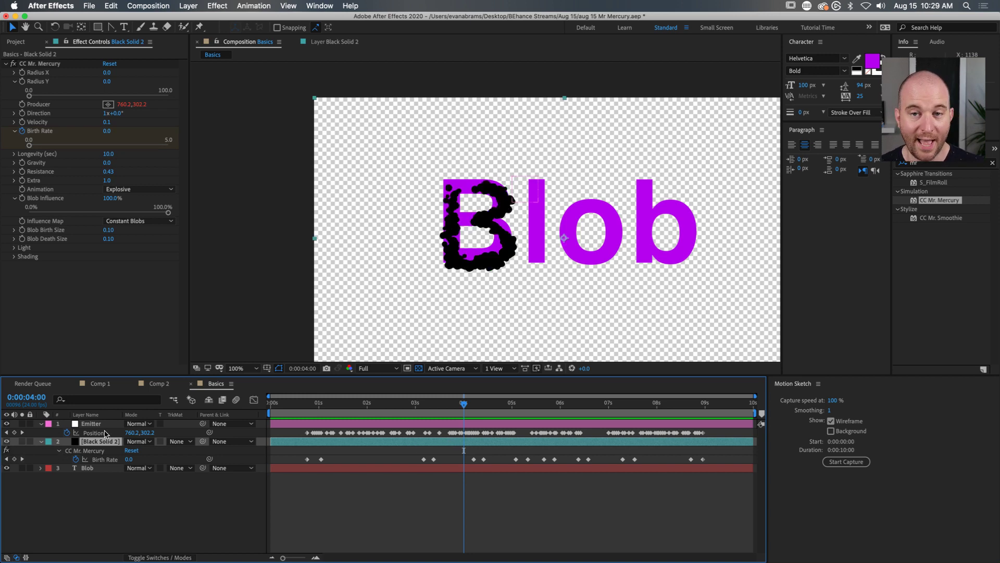
pyautogui.moveTo(352, 409); pyautogui.dragTo(658, 440)
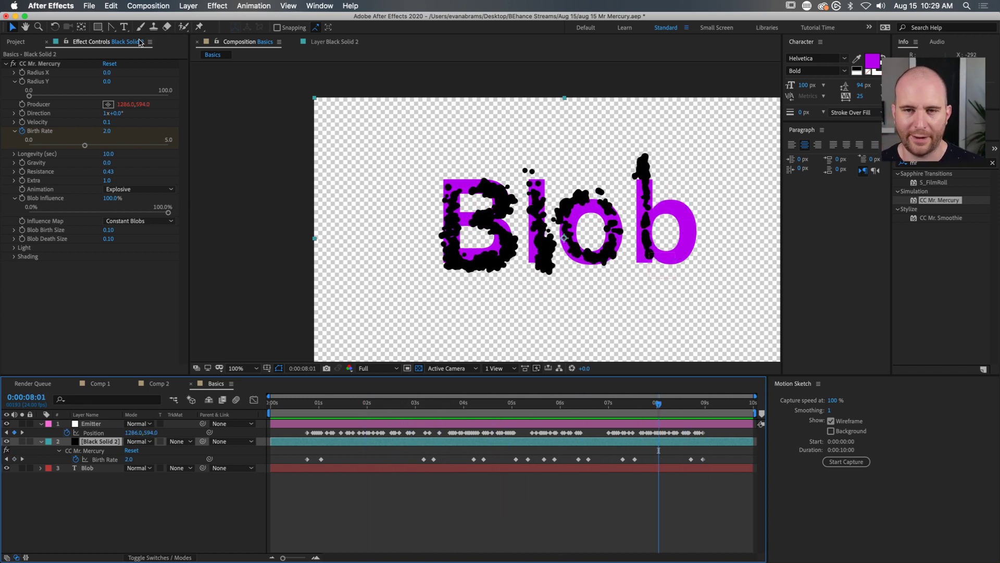
pyautogui.click(6, 64)
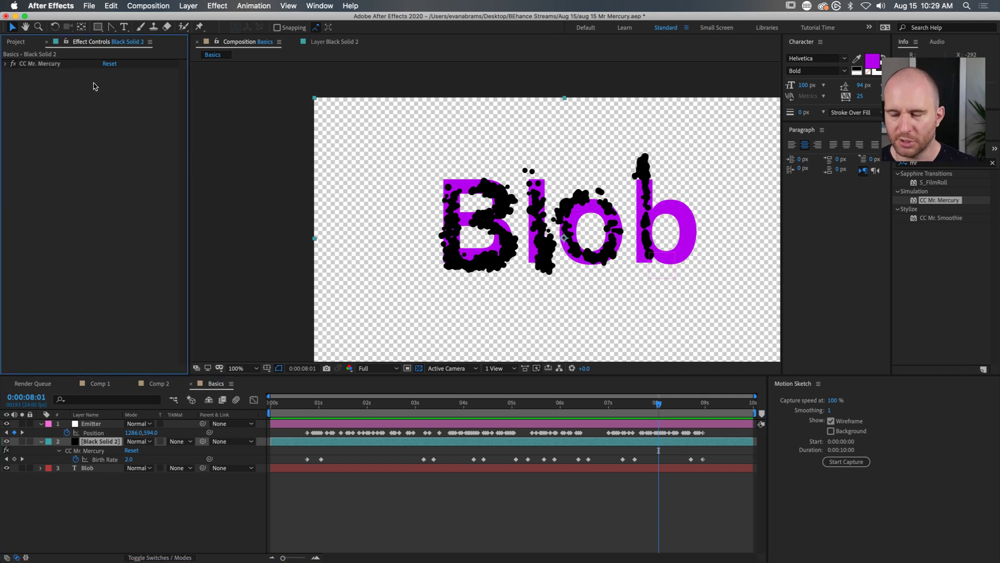
pyautogui.click(86, 441)
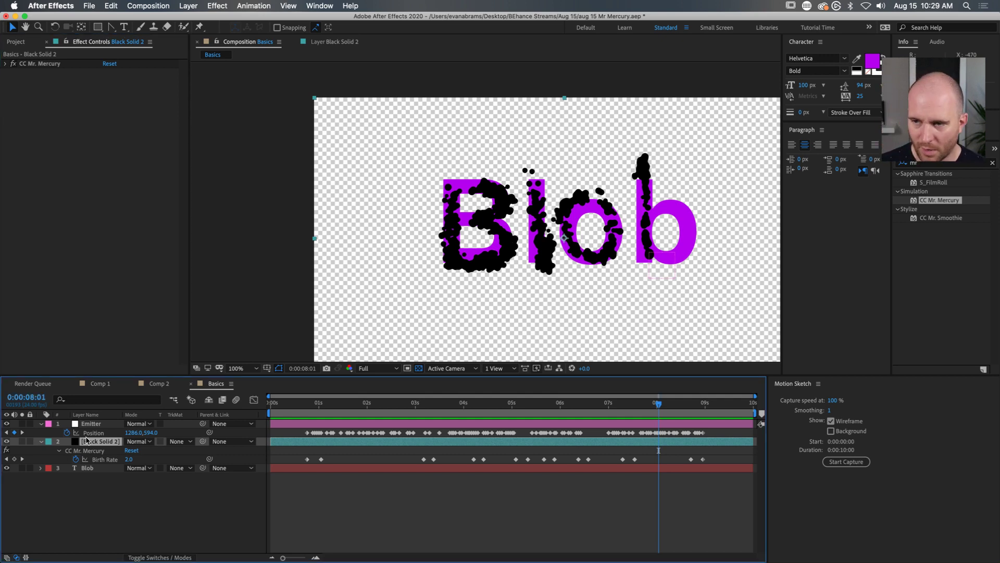
pyautogui.click(5, 63)
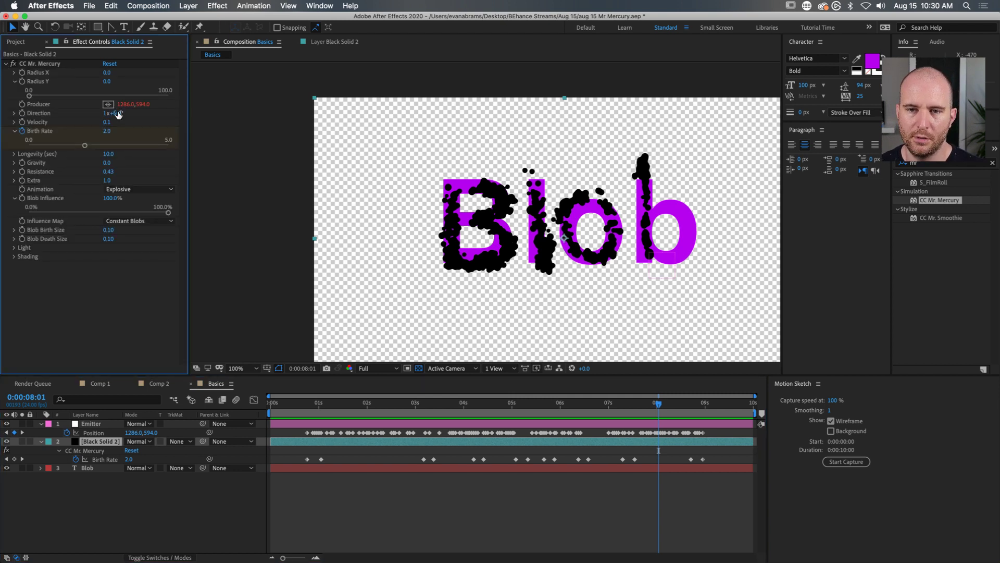
pyautogui.click(59, 63)
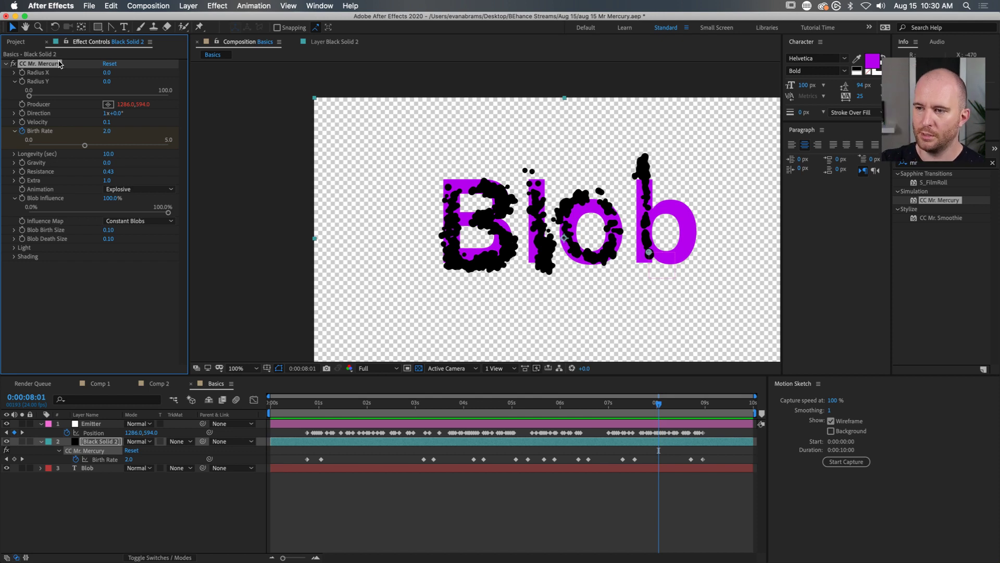
# Step: Search the effects for "fill" and apply the Fill effect to Black Solid 2, above CC Mr. Mercury
pyautogui.click(948, 166)
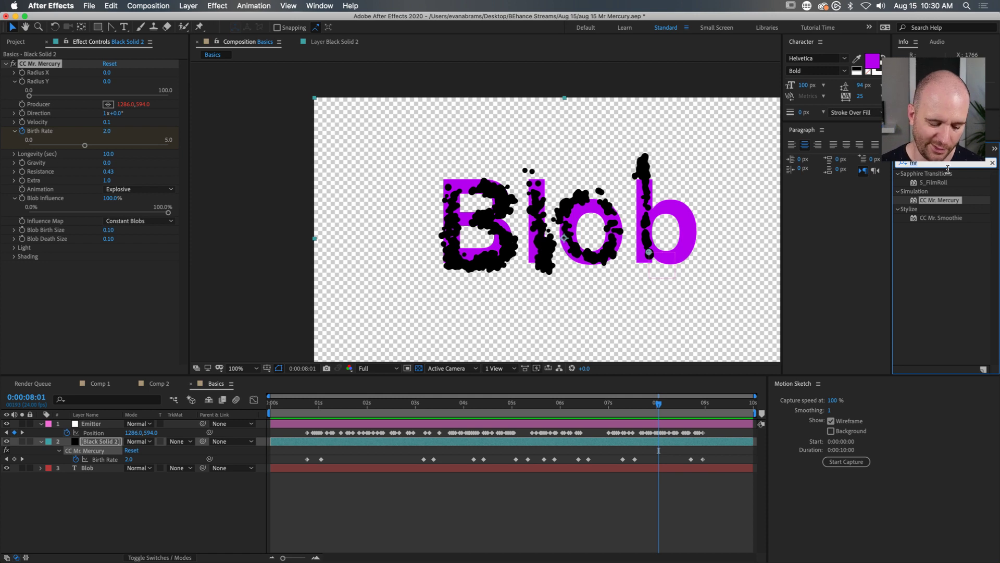
pyautogui.write('re')
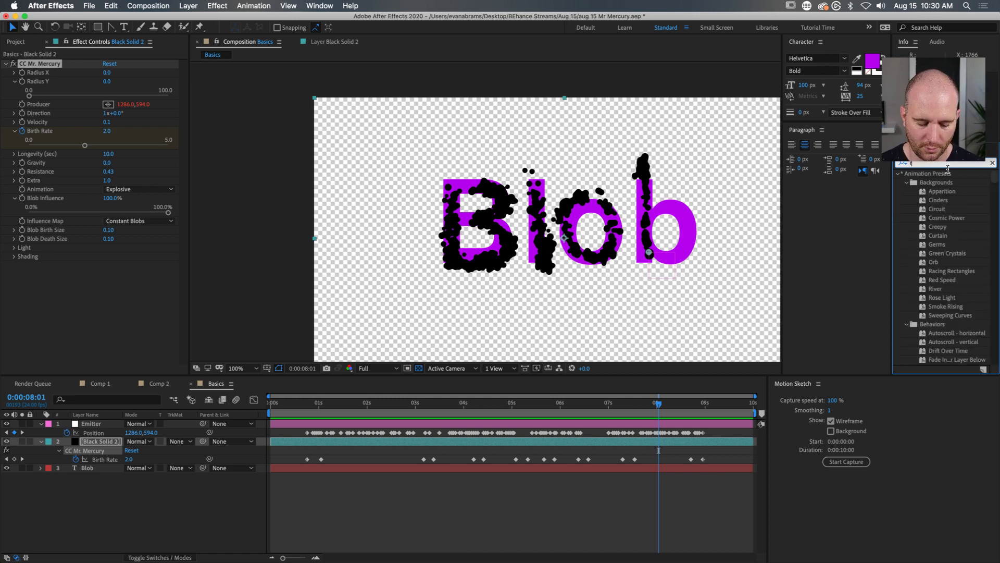
pyautogui.press('BackSpace')
pyautogui.press('BackSpace')
pyautogui.write('fill')
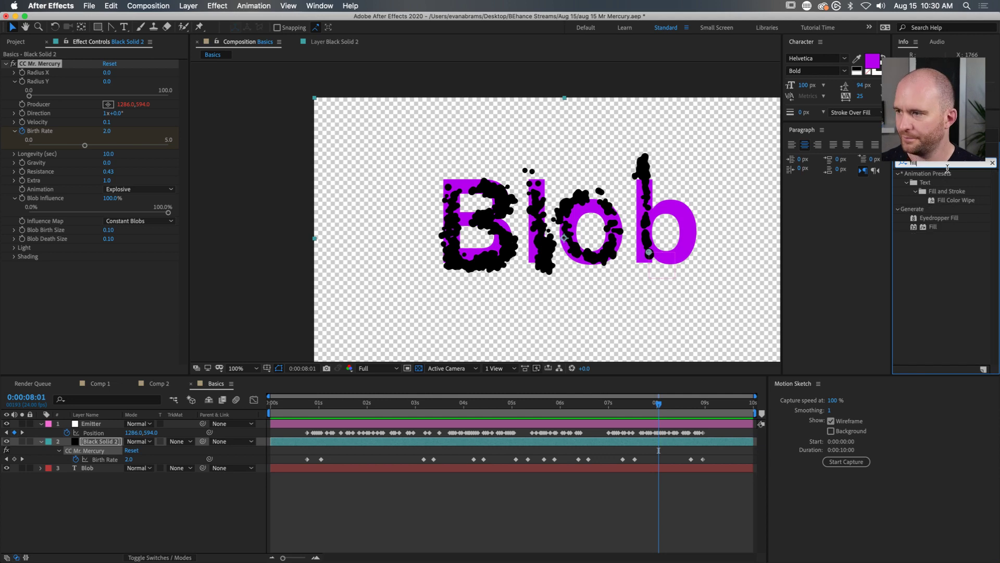
pyautogui.moveTo(933, 227); pyautogui.dragTo(294, 152)
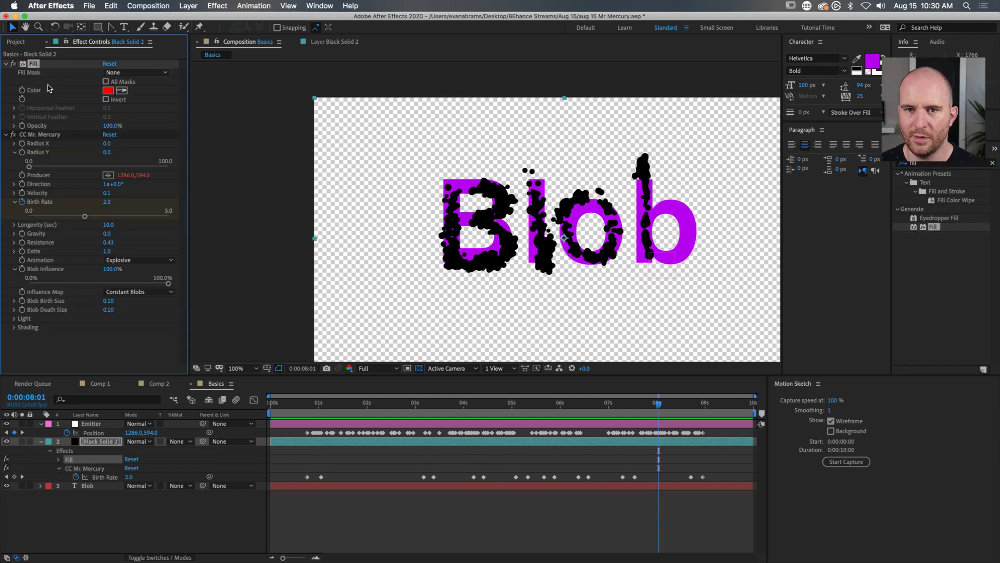
# Step: Try black and white as the Fill effect's color on the blobs
pyautogui.click(107, 90)
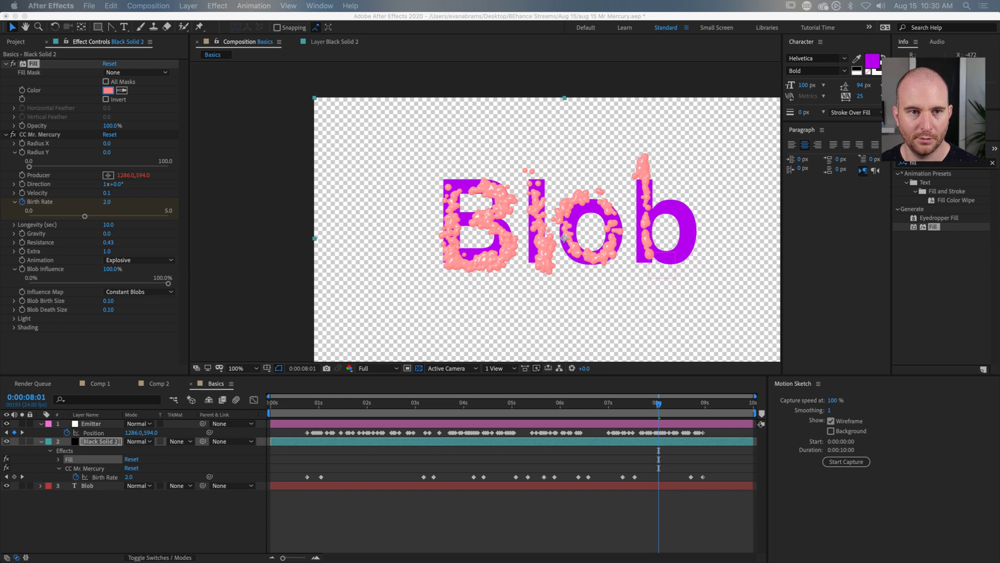
pyautogui.press('Return')
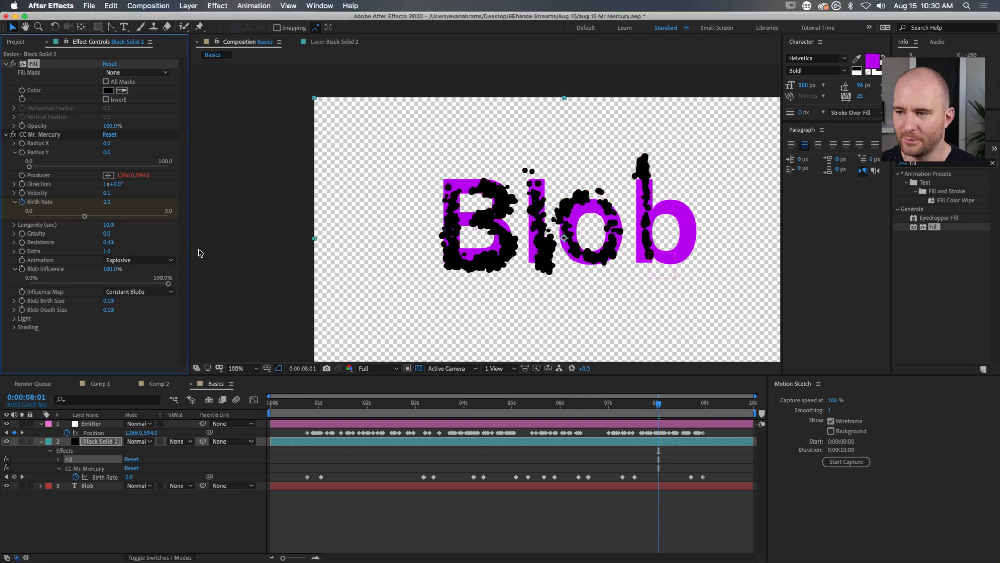
pyautogui.click(108, 91)
pyautogui.moveTo(300, 88); pyautogui.dragTo(358, 203)
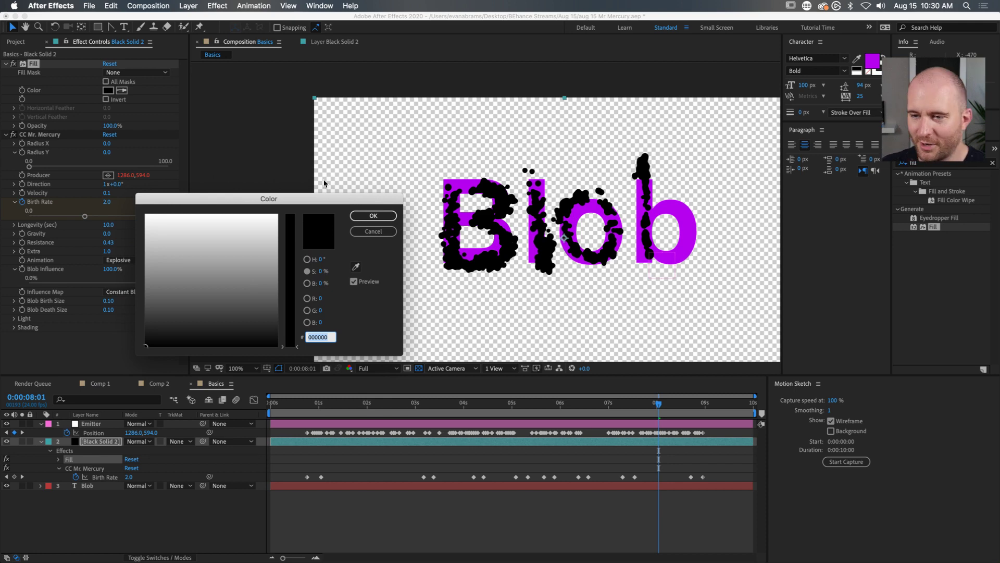
pyautogui.moveTo(243, 286); pyautogui.dragTo(277, 214)
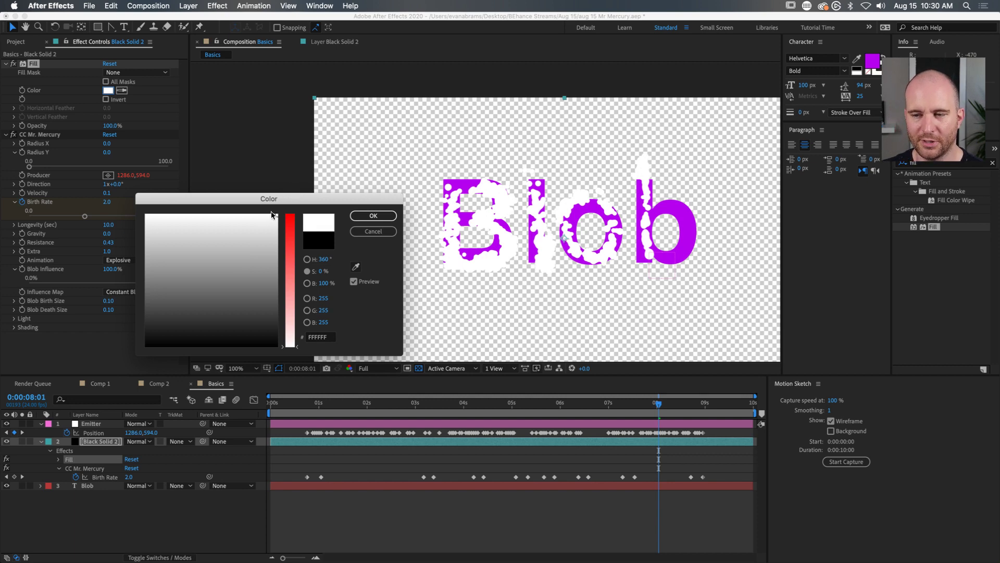
# Step: Pick a neutral gray for the Fill color and set its brightness to 50%
pyautogui.click(264, 234)
pyautogui.moveTo(264, 234); pyautogui.dragTo(214, 278)
pyautogui.click(323, 284)
pyautogui.write('50')
# Step: Set the Fill color's hue to 0°, switch the color picker to brightness mode and apply the gray 808080
pyautogui.click(330, 258)
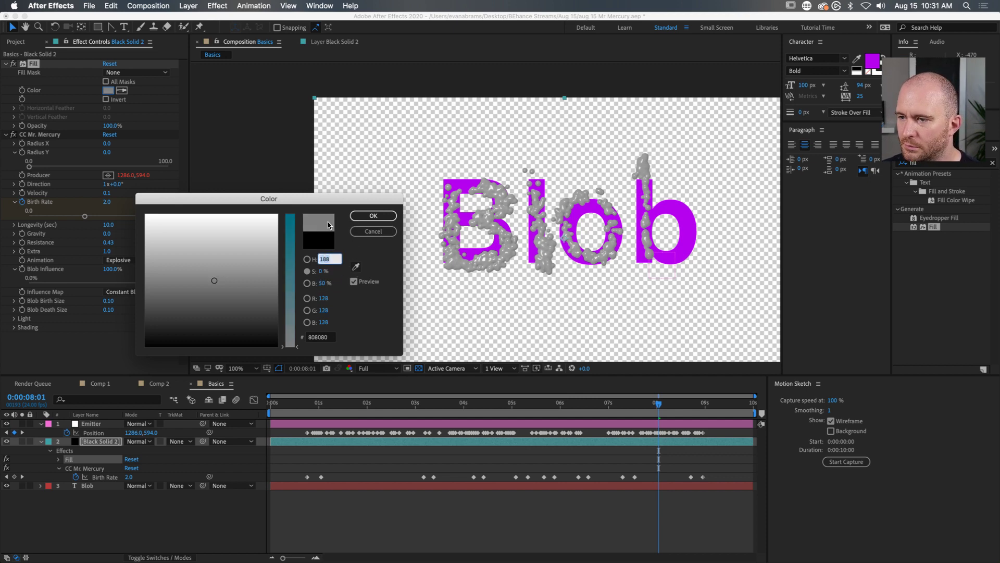
pyautogui.doubleClick(335, 263)
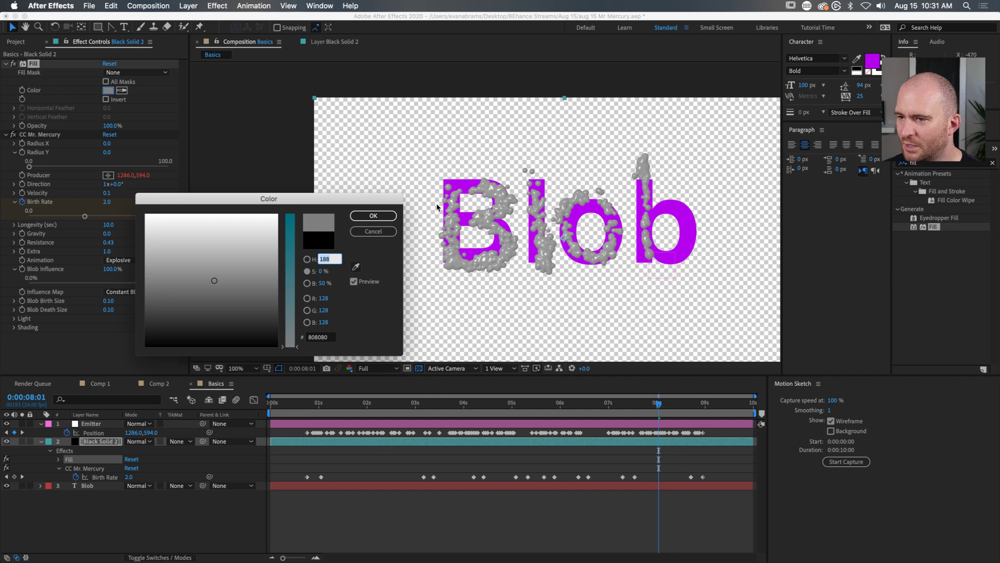
pyautogui.click(338, 263)
pyautogui.doubleClick(337, 264)
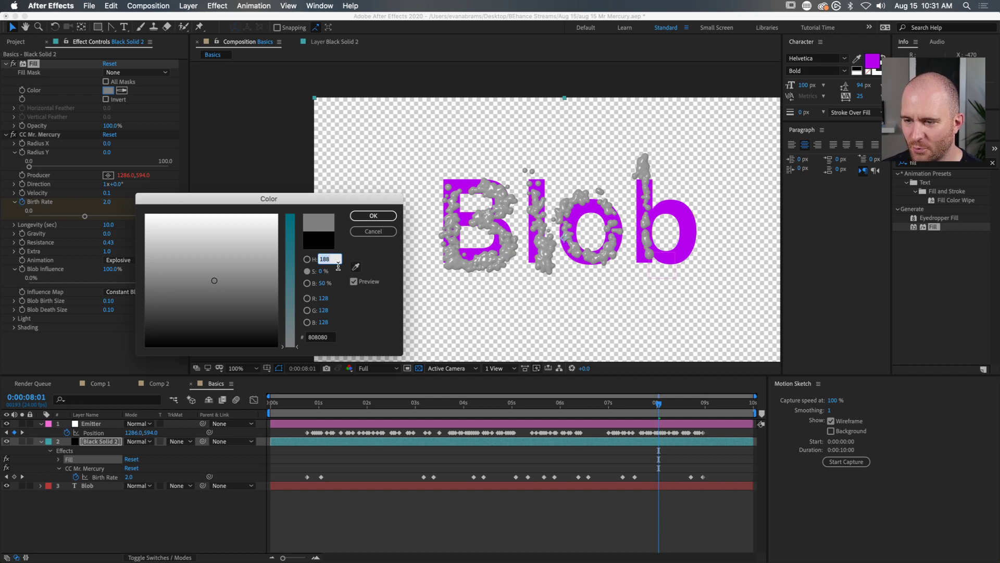
pyautogui.write('0')
pyautogui.press('Tab')
pyautogui.press('Tab')
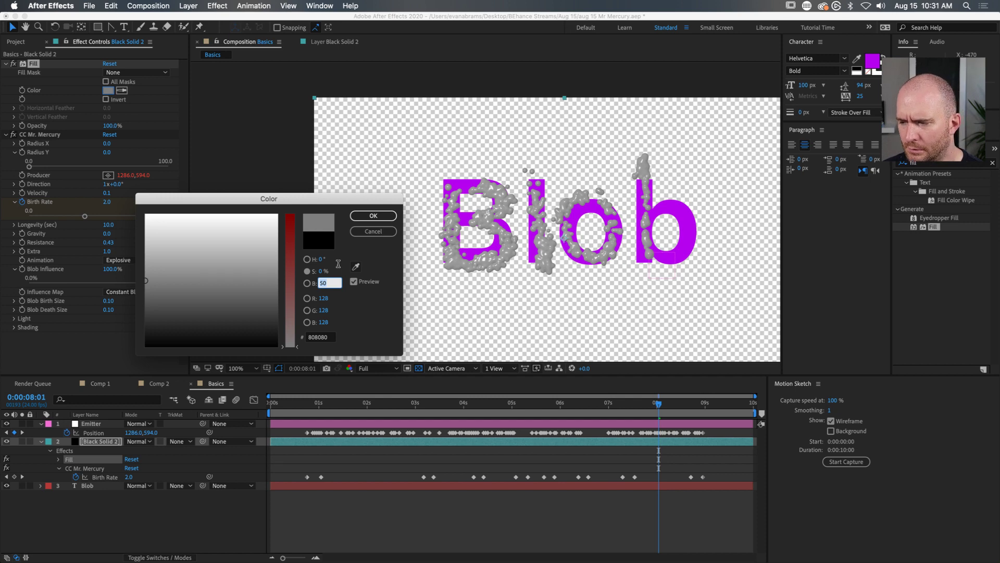
pyautogui.moveTo(316, 203); pyautogui.dragTo(346, 94)
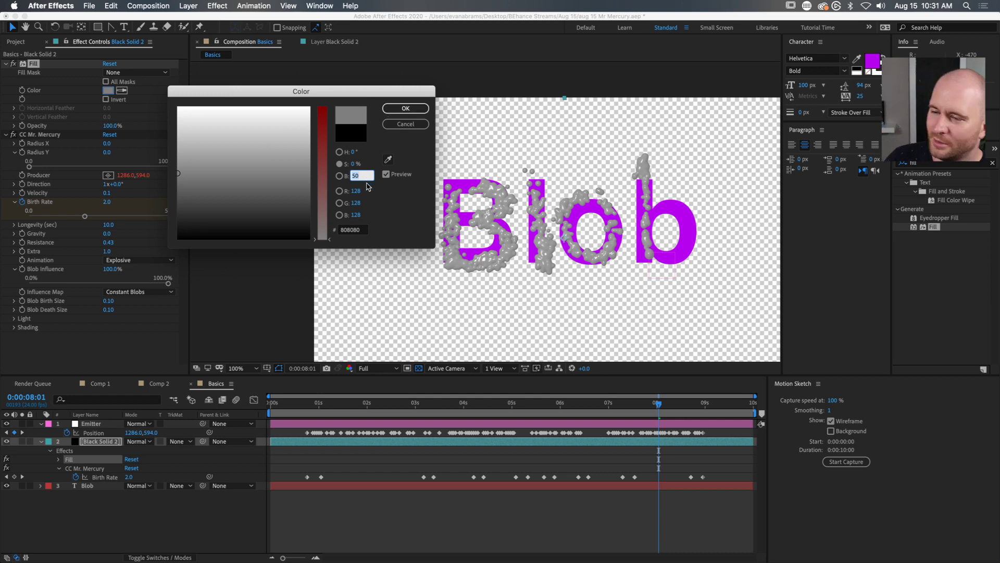
pyautogui.click(367, 158)
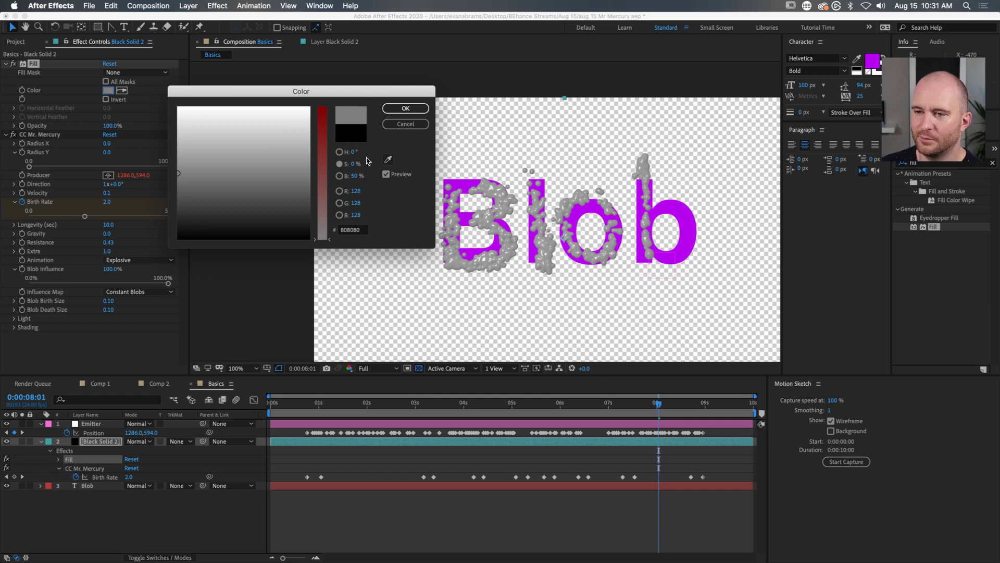
pyautogui.click(339, 176)
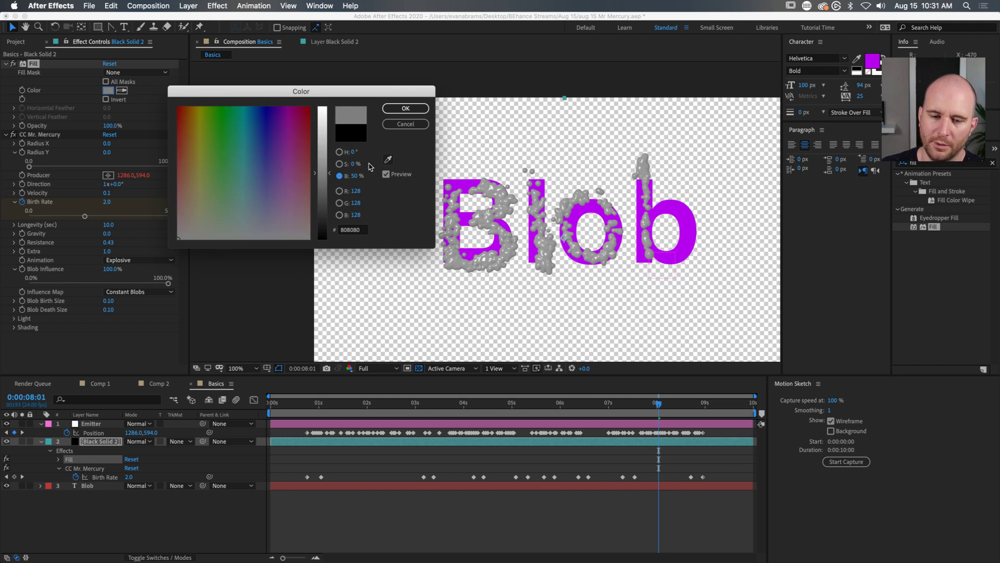
pyautogui.click(405, 109)
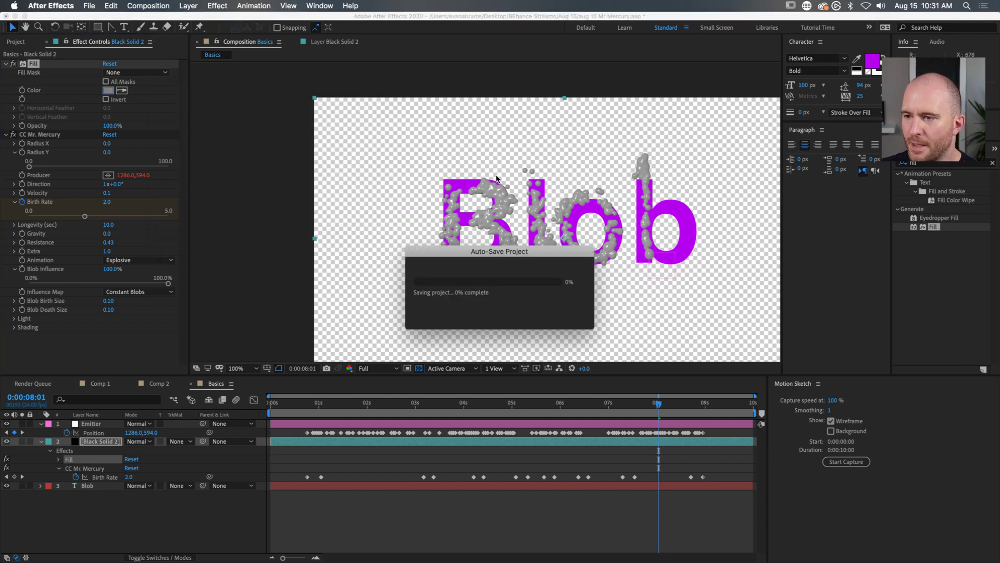
# Step: Collapse the Fill effect and expand the Light and Shading groups of CC Mr. Mercury
pyautogui.scroll(4, 505, 194)
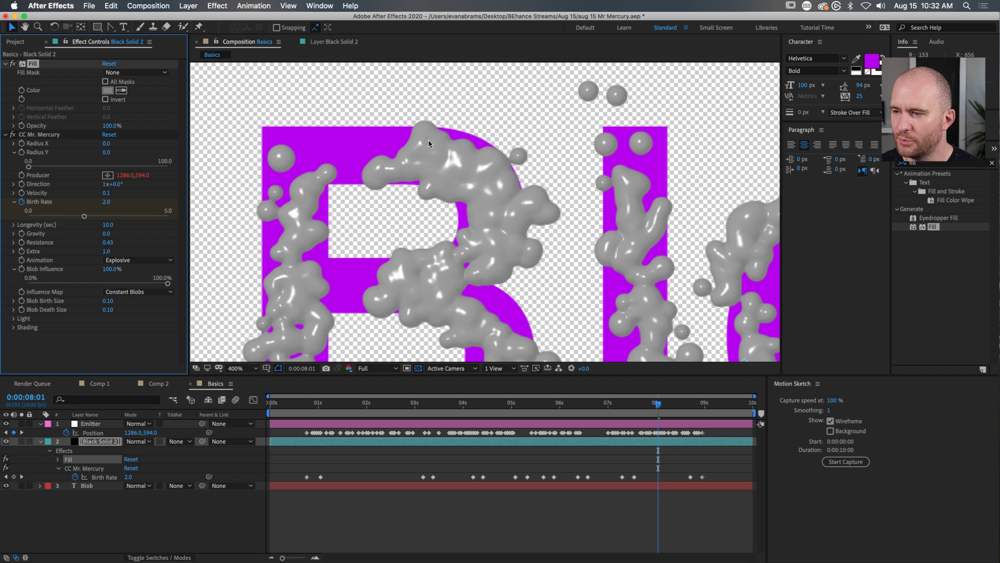
pyautogui.click(7, 64)
pyautogui.click(43, 73)
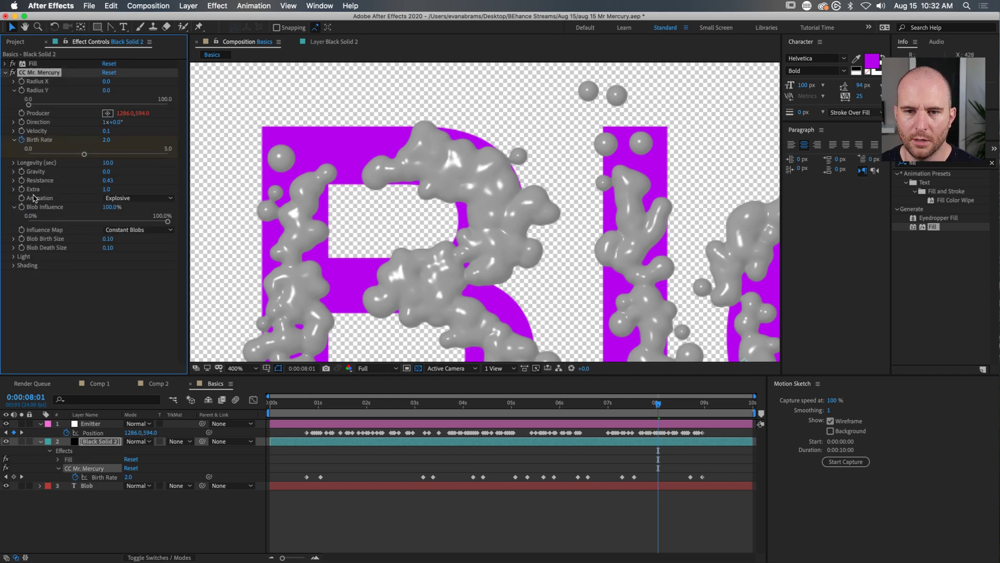
pyautogui.click(14, 257)
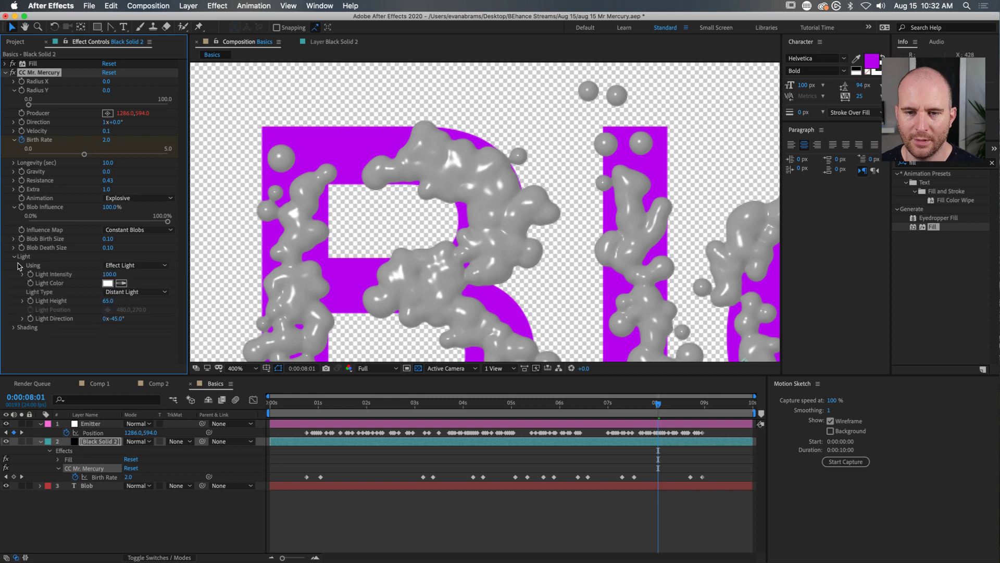
pyautogui.click(14, 327)
pyautogui.scroll(-2, 487, 242)
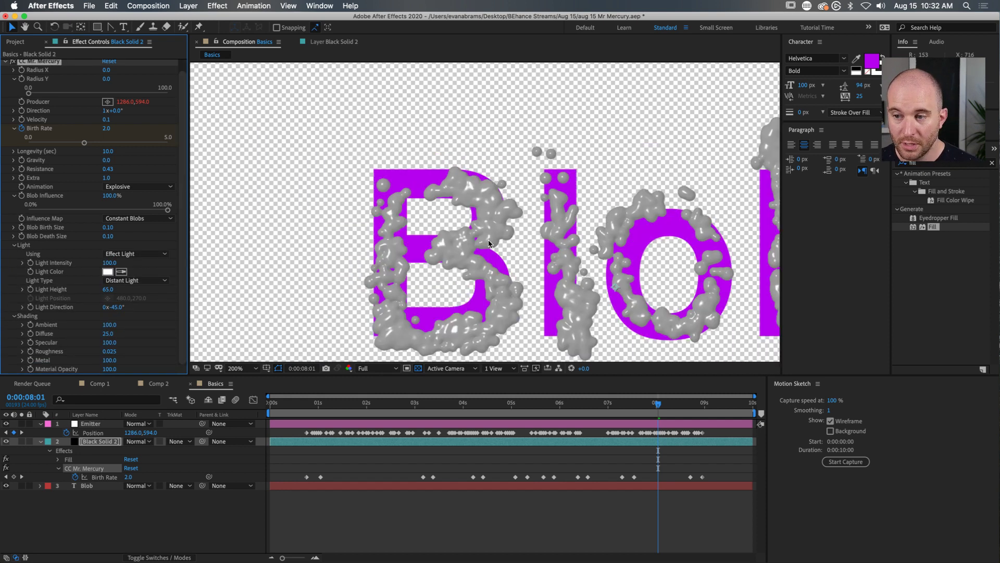
# Step: Hide the Blob text layer so only the gray blobs are displayed, and look closely at their highlights
pyautogui.press('space')
pyautogui.moveTo(661, 239); pyautogui.dragTo(456, 257)
pyautogui.moveTo(390, 247); pyautogui.dragTo(530, 206)
pyautogui.click(6, 486)
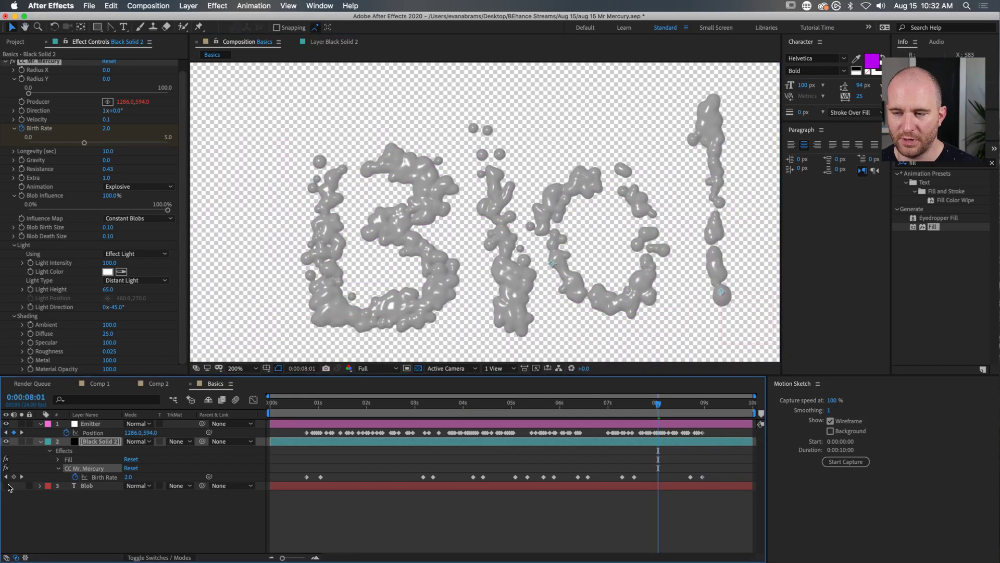
pyautogui.scroll(2, 410, 166)
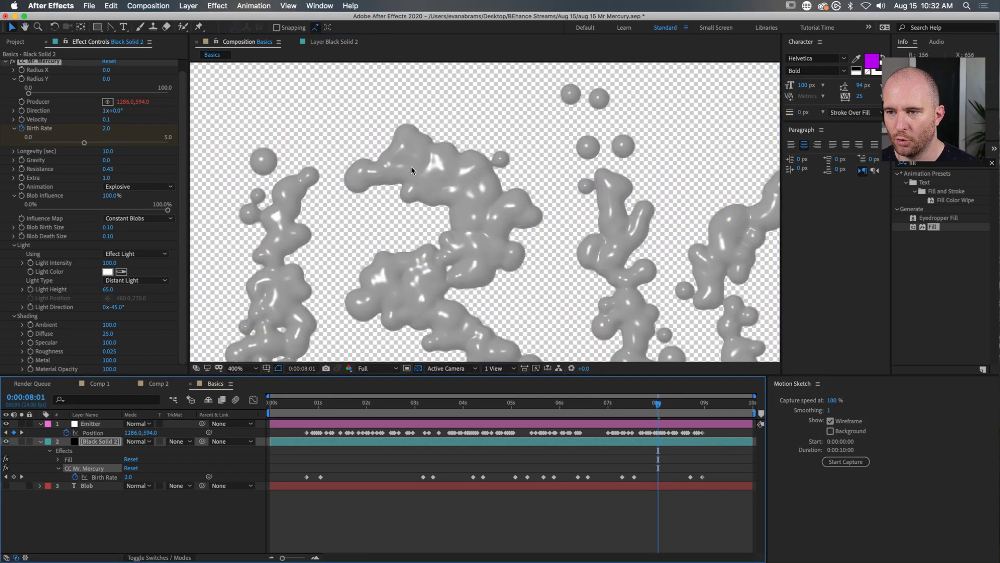
pyautogui.click(46, 318)
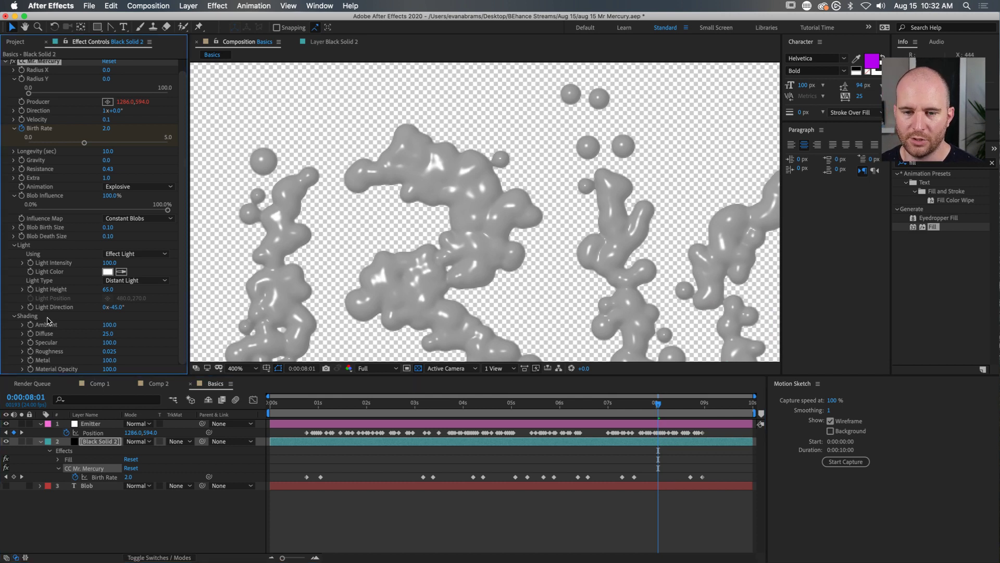
# Step: Keep Effect Light as the light source, test a Light Intensity of about 689 and reset it to 100
pyautogui.click(123, 254)
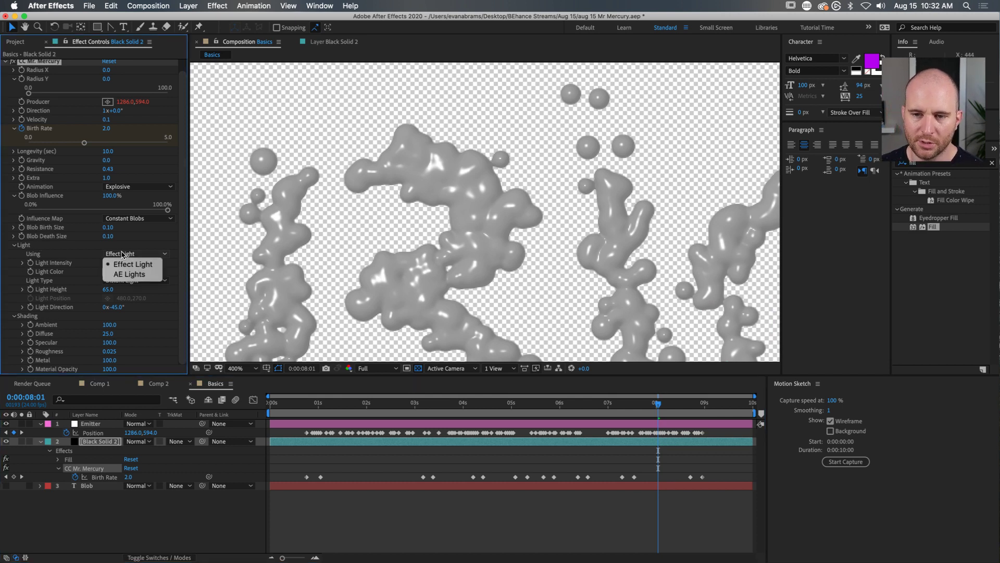
pyautogui.click(126, 264)
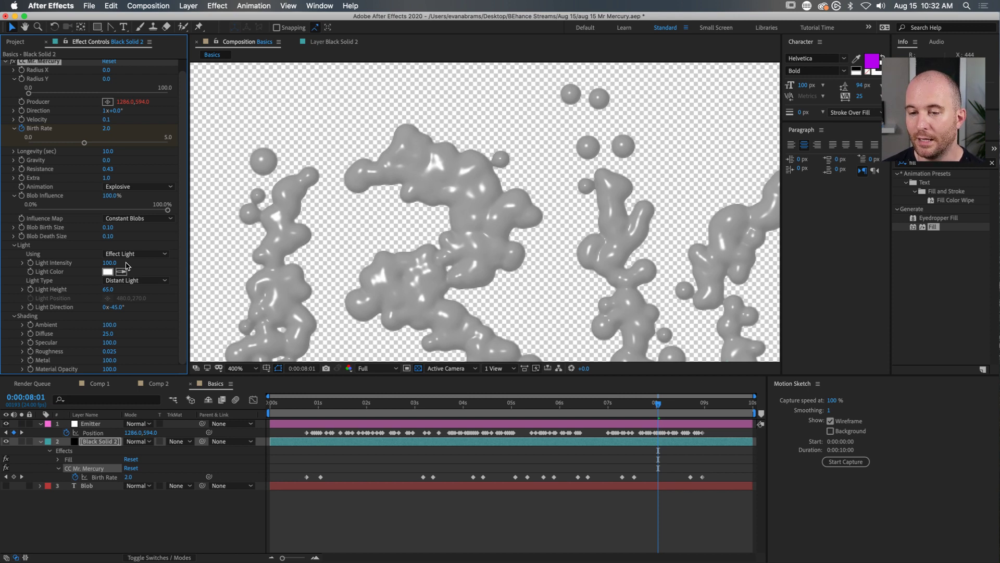
pyautogui.moveTo(111, 263)
pyautogui.mouseDown()
pyautogui.moveTo(62, 264)
pyautogui.moveTo(547, 241)
pyautogui.mouseUp()
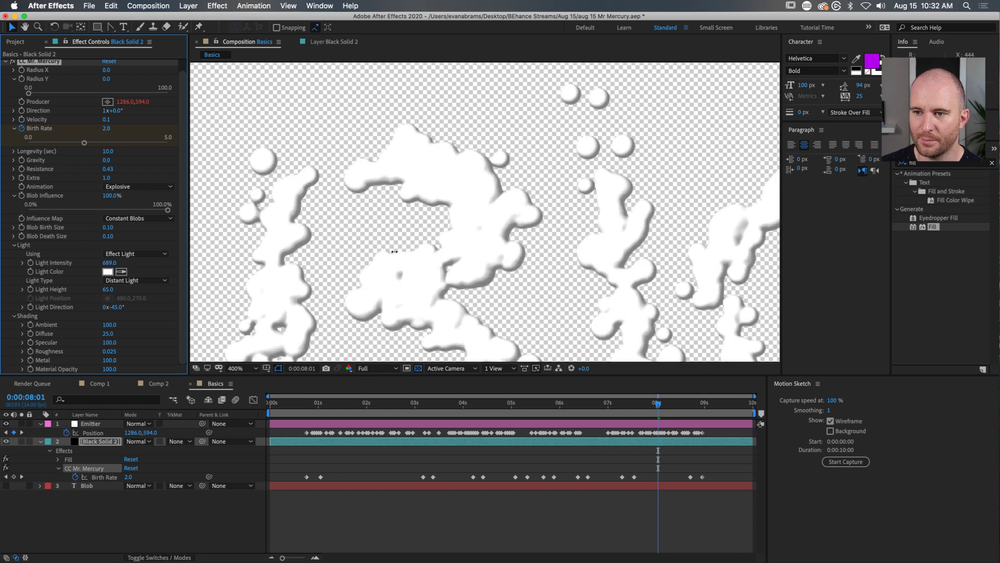
pyautogui.click(109, 263)
pyautogui.write('100')
pyautogui.press('Return')
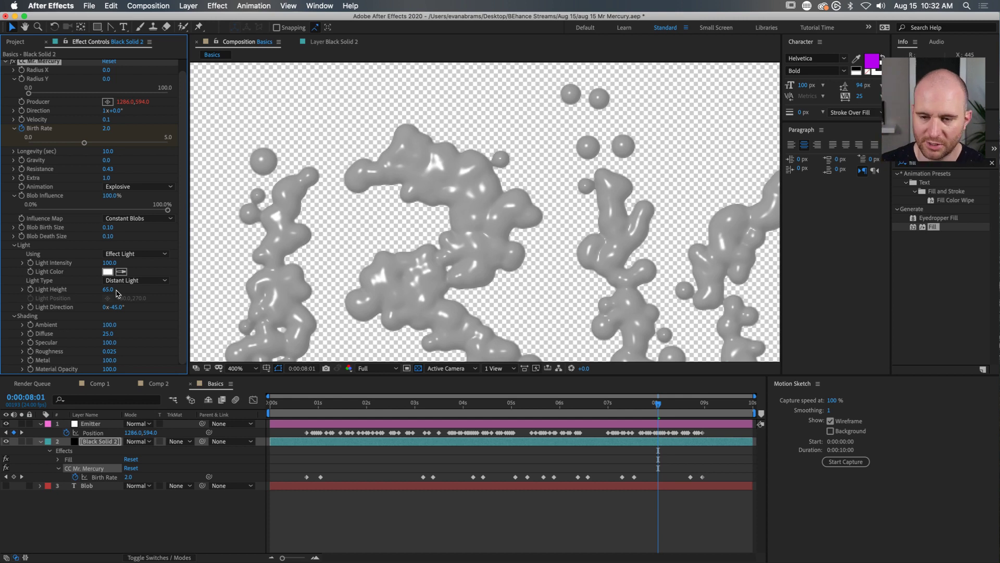
# Step: Test CC Mr. Mercury's Light Height at about -66 and at 0, and raise it to 100
pyautogui.moveTo(116, 293); pyautogui.dragTo(23, 300)
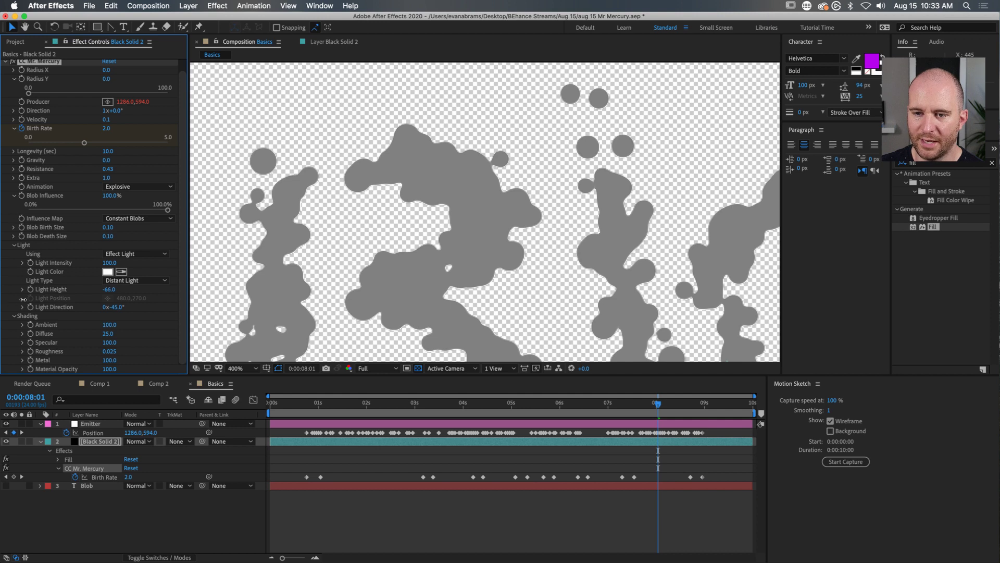
pyautogui.click(108, 290)
pyautogui.write('0')
pyautogui.press('Return')
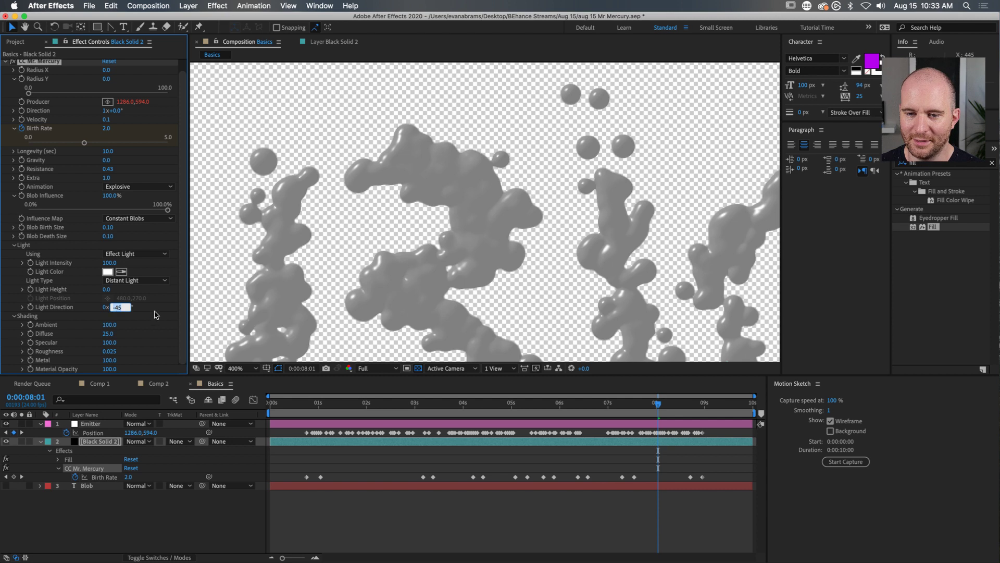
pyautogui.moveTo(111, 290); pyautogui.dragTo(207, 275)
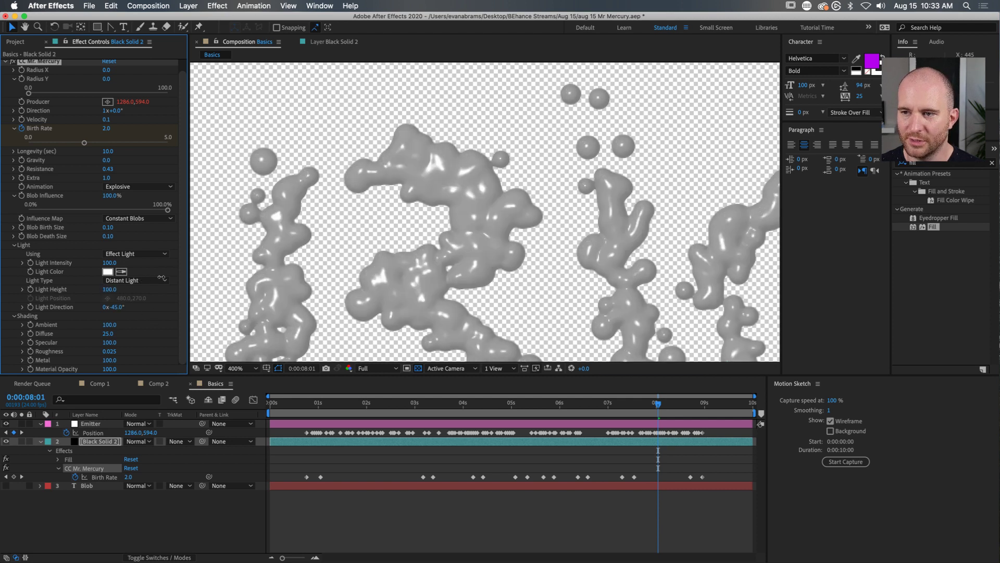
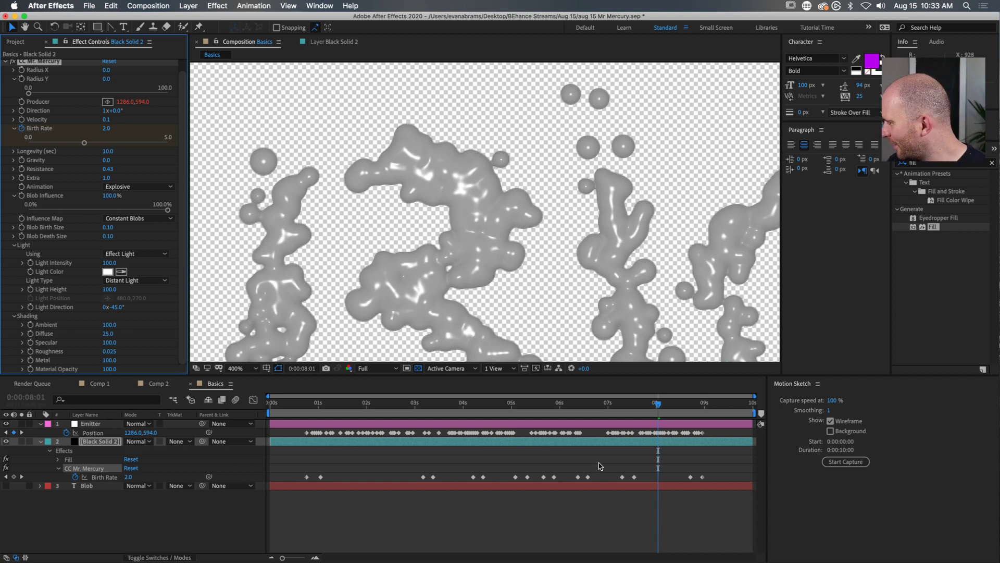
# Step: Scrub the timeline to 0:00:07:07 and examine the highlights on the blob letters
pyautogui.moveTo(509, 405); pyautogui.dragTo(623, 398)
pyautogui.scroll(-1, 623, 176)
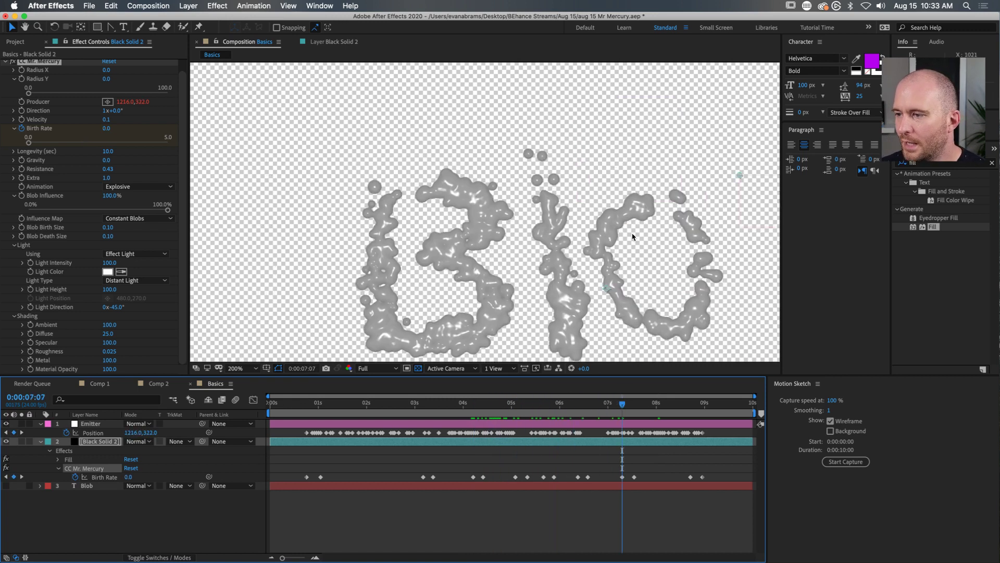
pyautogui.hscroll(4, 573, 208)
pyautogui.scroll(-2, 573, 208)
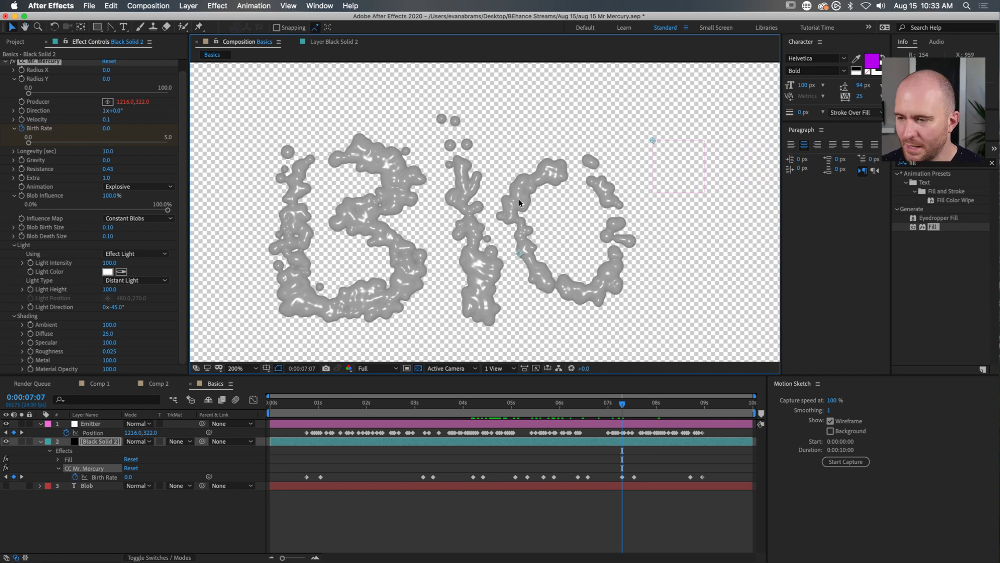
pyautogui.scroll(1, 399, 175)
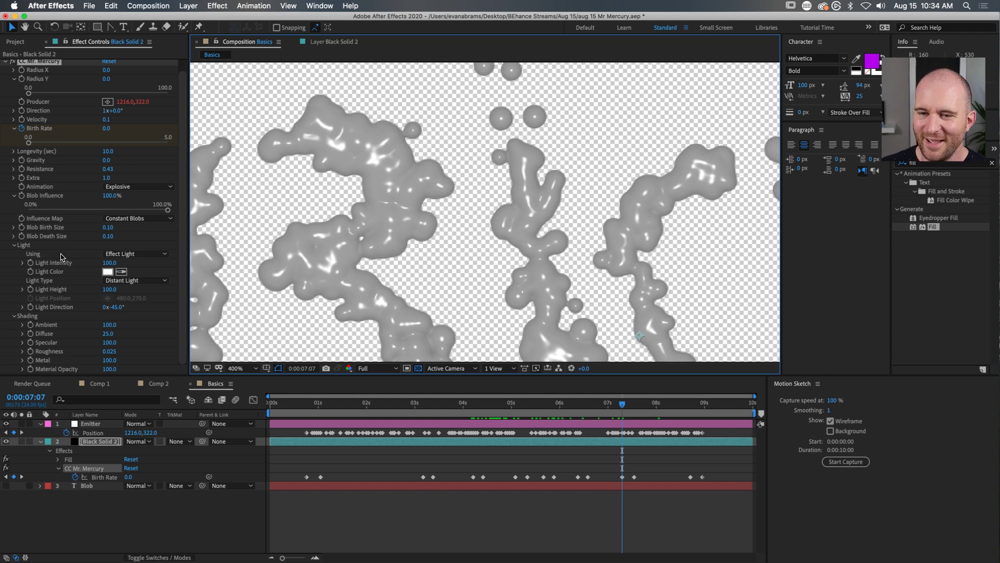
# Step: Rotate CC Mr. Mercury's Light Direction to about -86° and set the Light Height to 0
pyautogui.click(34, 254)
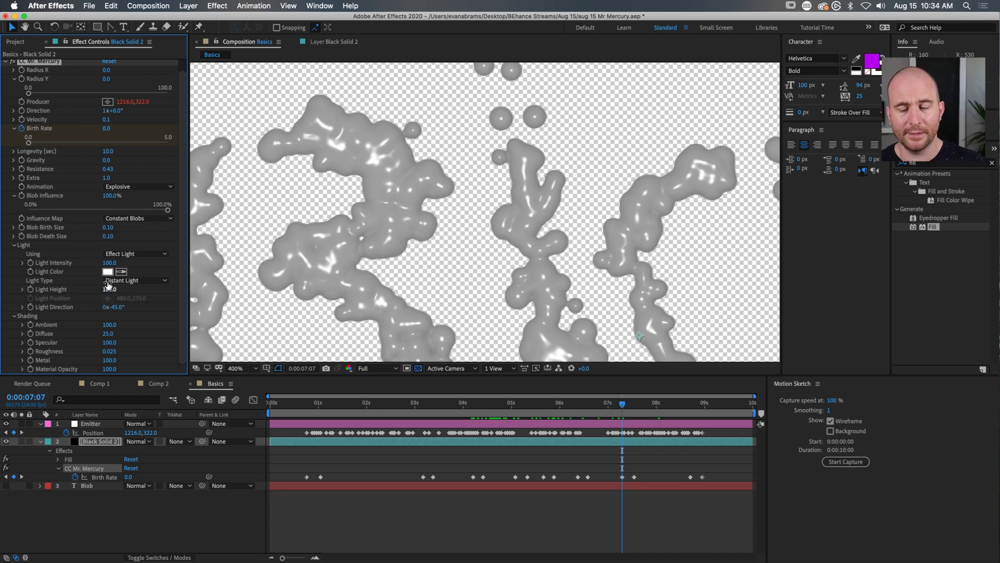
pyautogui.moveTo(112, 289)
pyautogui.mouseDown()
pyautogui.moveTo(122, 286)
pyautogui.moveTo(75, 293)
pyautogui.moveTo(160, 293)
pyautogui.moveTo(95, 306)
pyautogui.mouseUp()
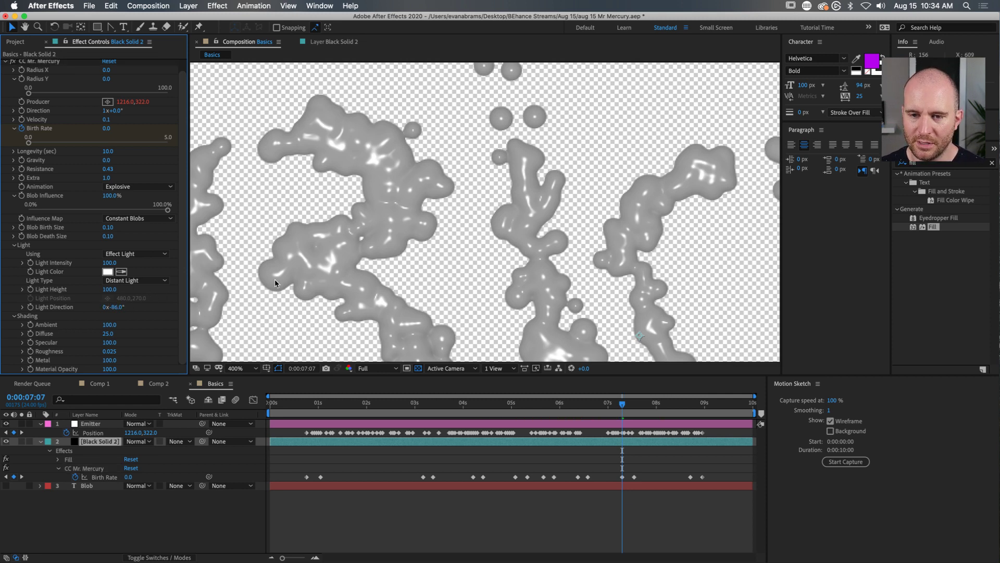
pyautogui.click(111, 289)
pyautogui.write('0')
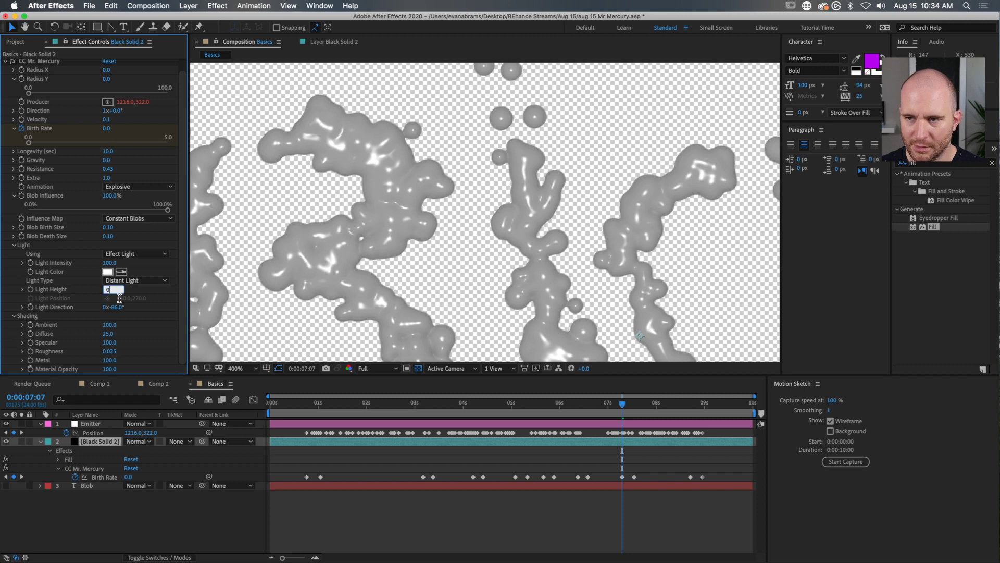
pyautogui.press('Return')
# Step: Test the Light Direction at about 169°, compare the shading on the letters, and set the direction to 45°
pyautogui.moveTo(113, 306); pyautogui.dragTo(248, 299)
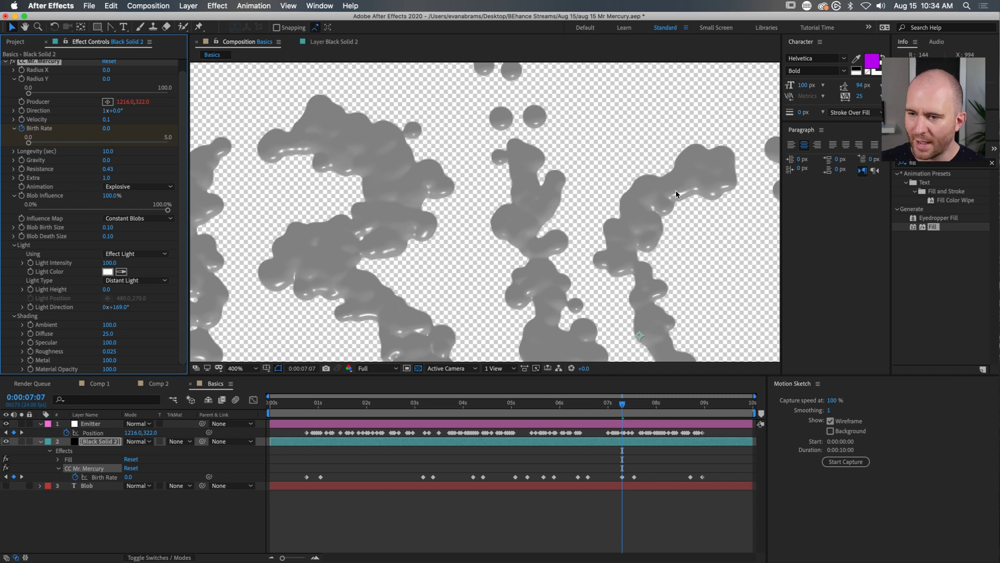
pyautogui.scroll(-2, 463, 277)
pyautogui.scroll(2, 463, 277)
pyautogui.scroll(-2, 397, 222)
pyautogui.click(121, 307)
pyautogui.write('45')
pyautogui.press('Return')
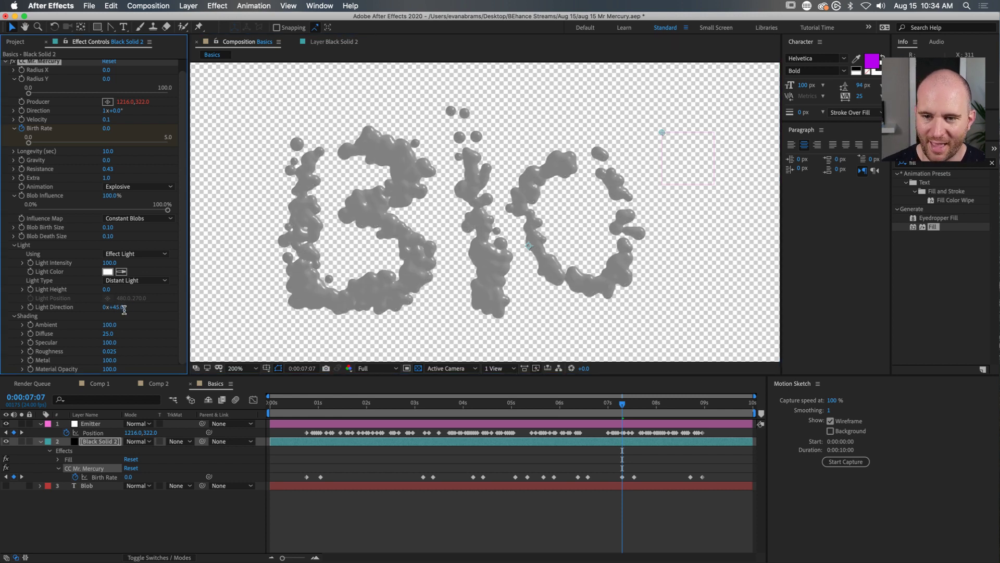
# Step: Scrub the timeline to 0:00:08:05 and examine the shading on the blob letters
pyautogui.moveTo(622, 404); pyautogui.dragTo(670, 419)
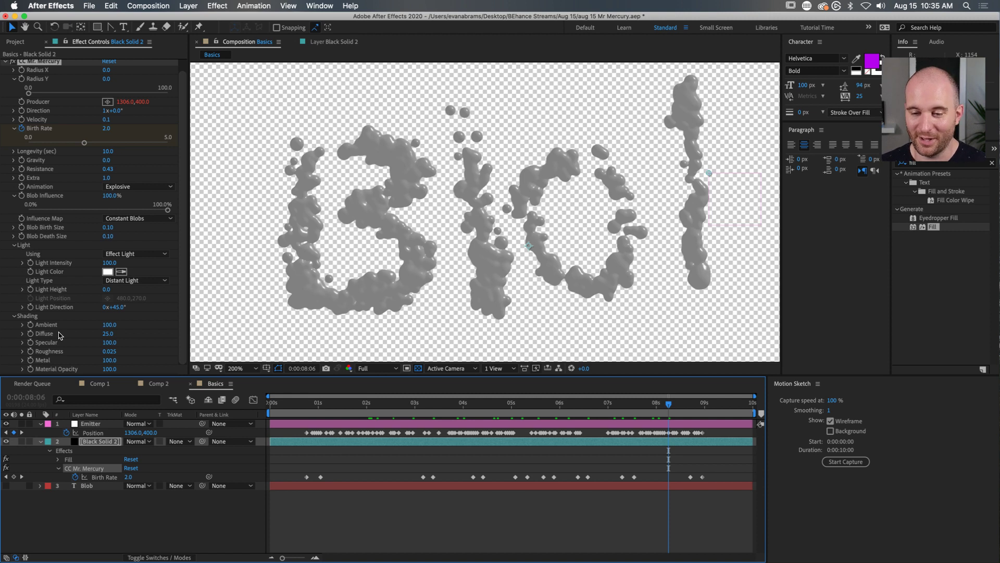
pyautogui.moveTo(569, 405); pyautogui.dragTo(666, 397)
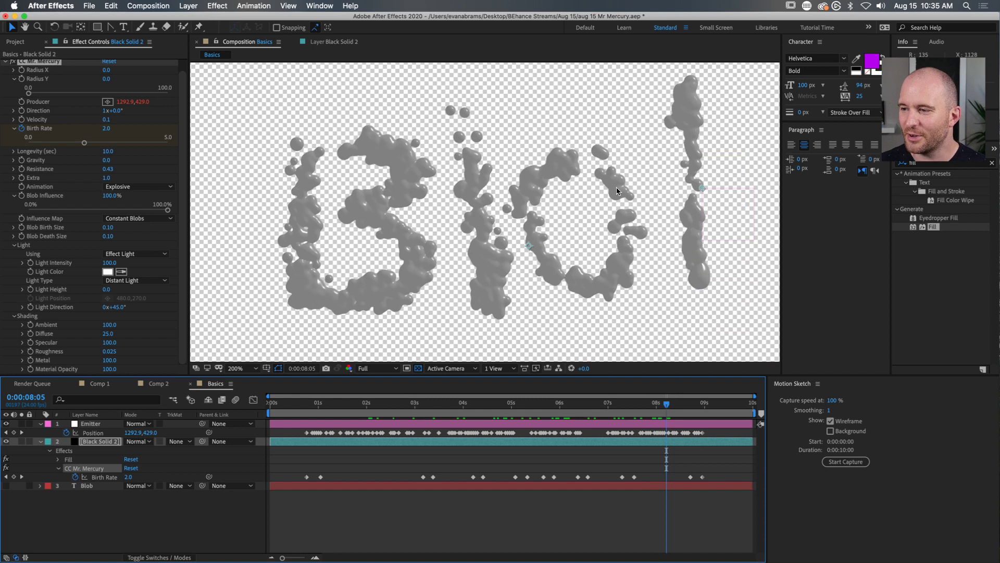
pyautogui.scroll(-1, 484, 328)
pyautogui.scroll(1, 16, 76)
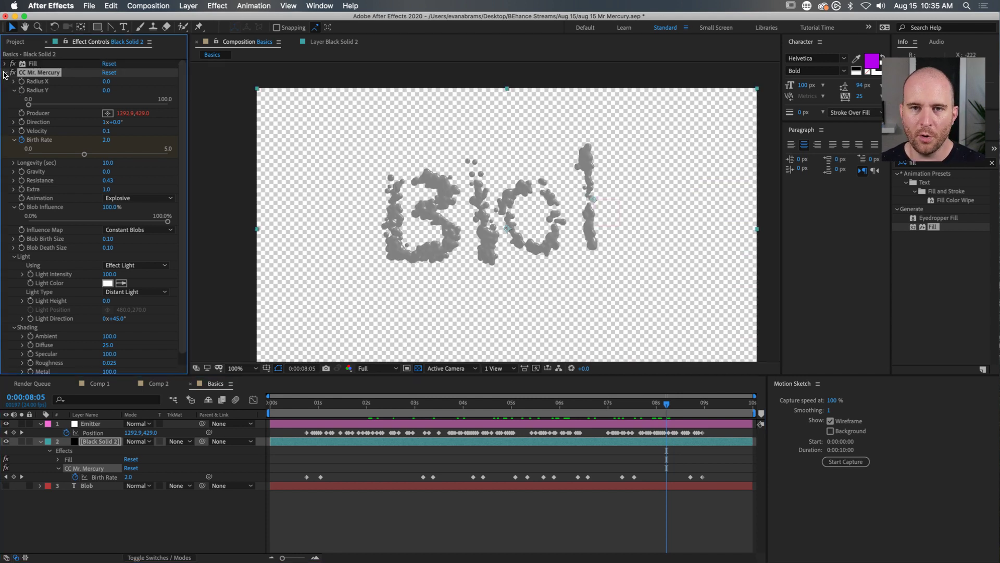
# Step: Collapse CC Mr. Mercury's settings and disable the Fill effect on the black solid
pyautogui.click(5, 72)
pyautogui.scroll(2, 457, 213)
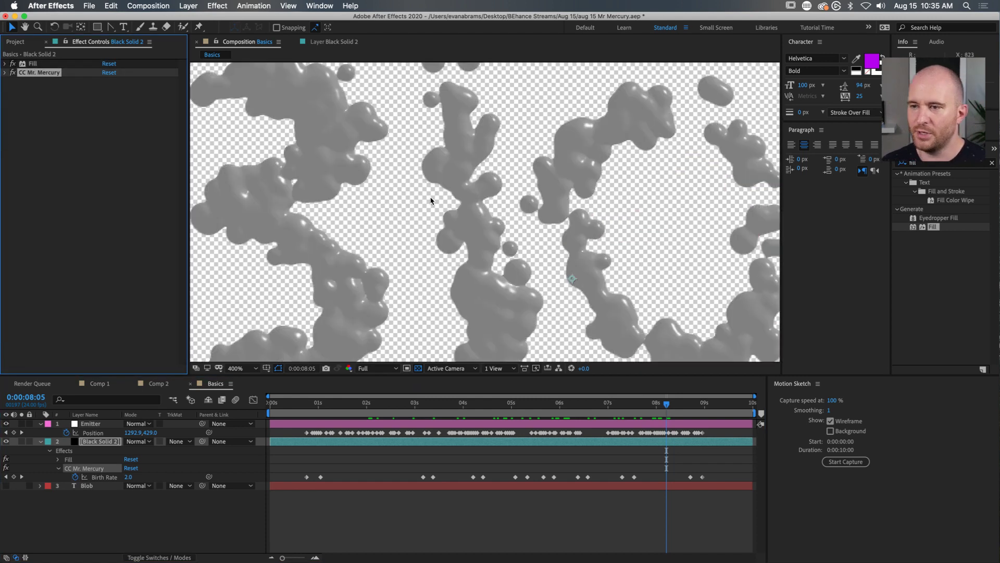
pyautogui.scroll(-1, 402, 198)
pyautogui.click(32, 63)
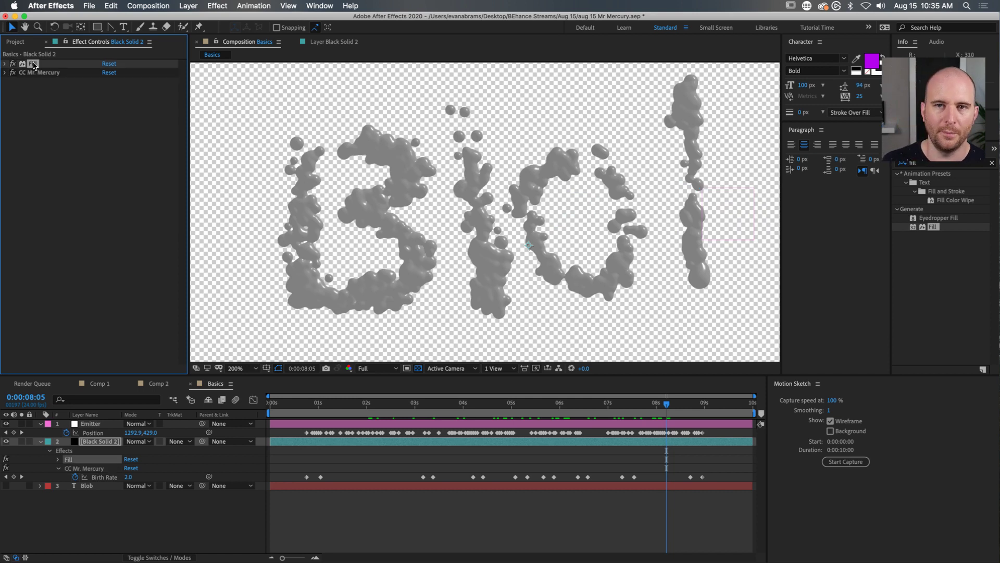
pyautogui.click(13, 63)
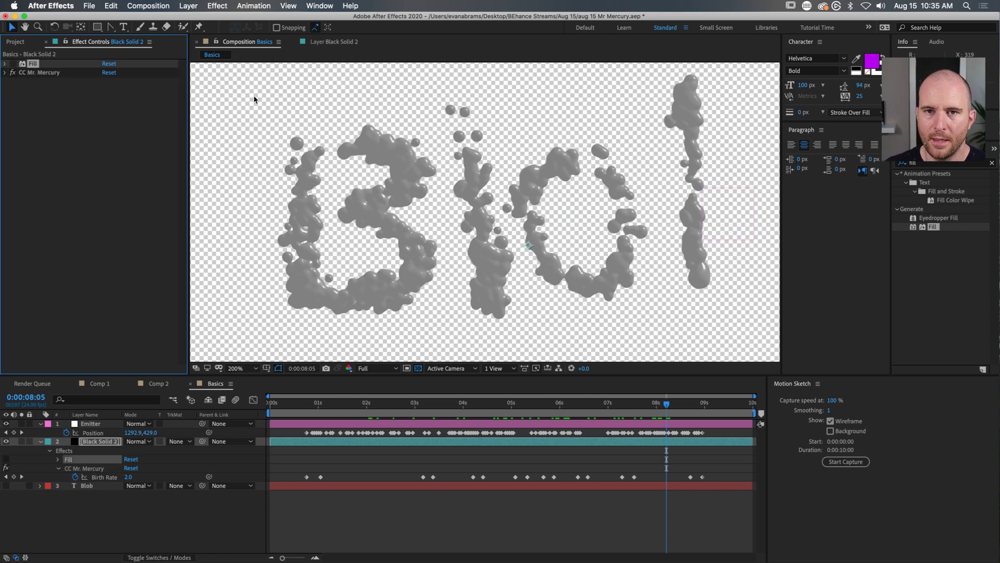
# Step: Find the Fractal Noise effect and apply it between Fill and CC Mr. Mercury on the black solid
pyautogui.click(935, 165)
pyautogui.write('fract')
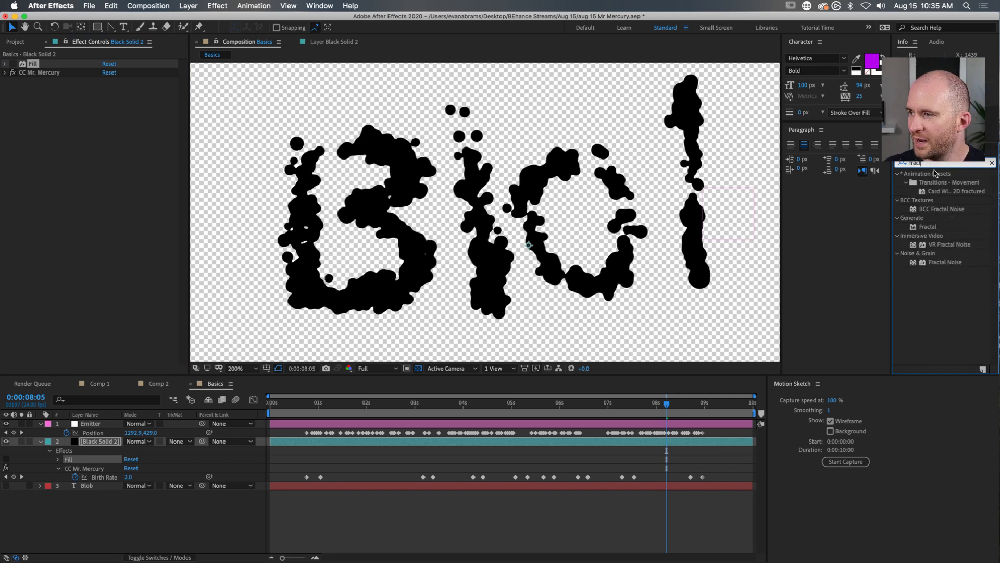
pyautogui.moveTo(944, 262); pyautogui.dragTo(36, 69)
pyautogui.scroll(2, 411, 171)
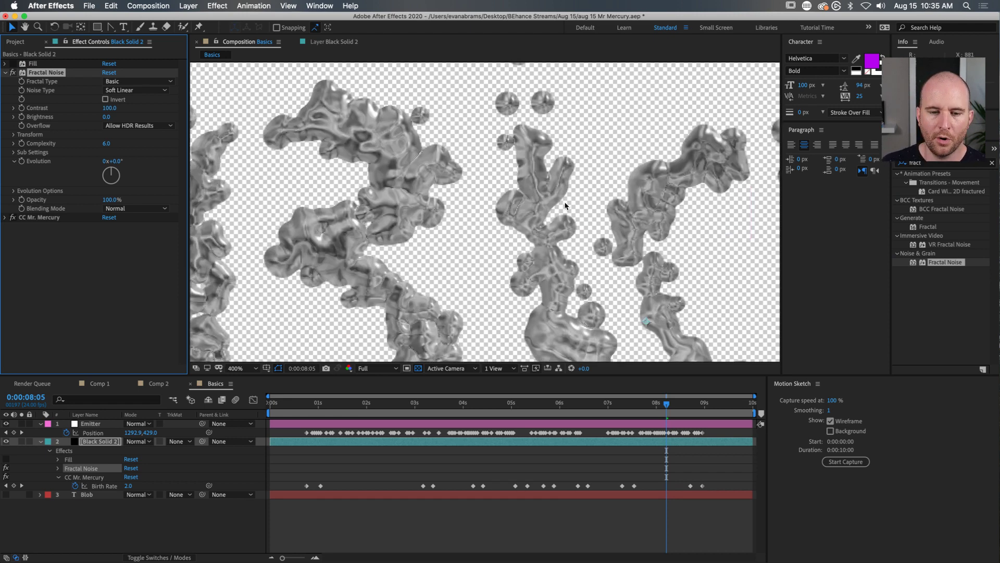
pyautogui.scroll(-2, 502, 196)
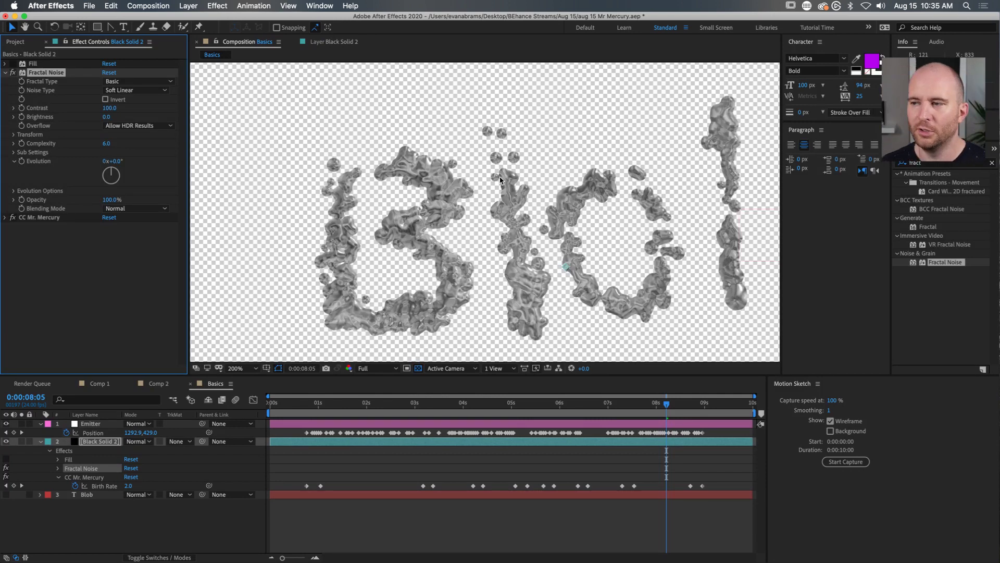
# Step: Preview the noise-textured blobs from 0:00:03:11 to 0:00:03:23
pyautogui.moveTo(549, 404)
pyautogui.mouseDown()
pyautogui.moveTo(325, 435)
pyautogui.moveTo(437, 430)
pyautogui.mouseUp()
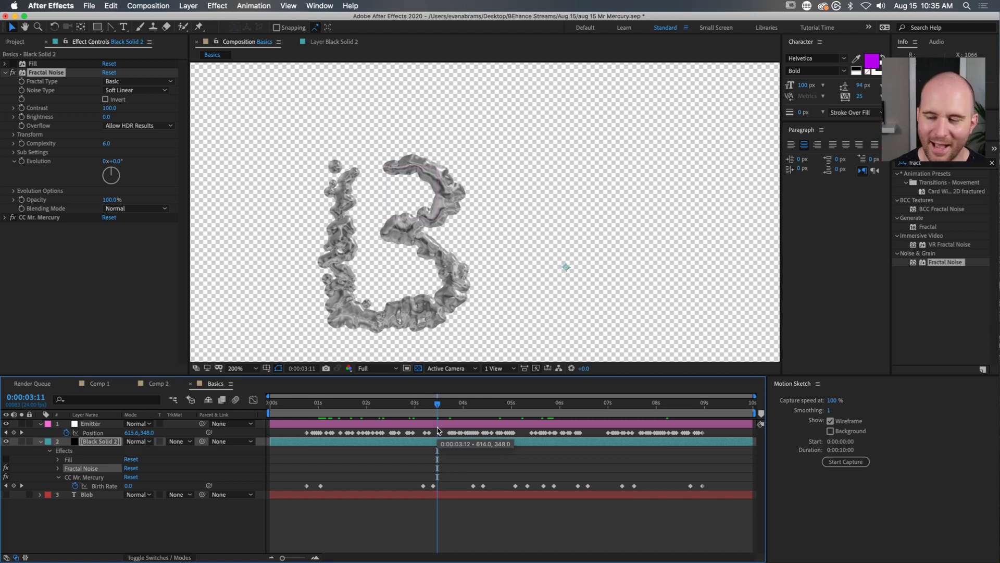
pyautogui.press('space')
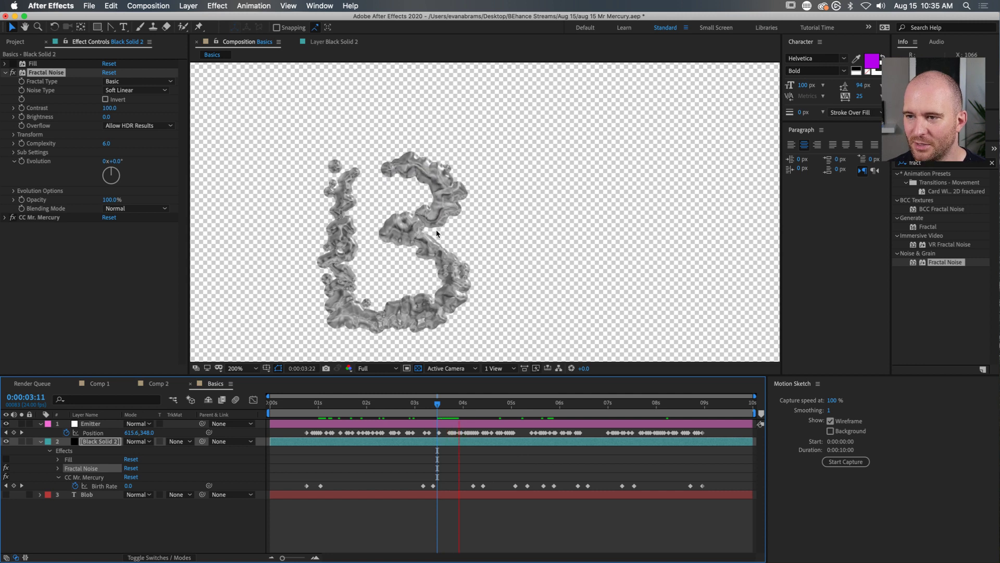
pyautogui.press('space')
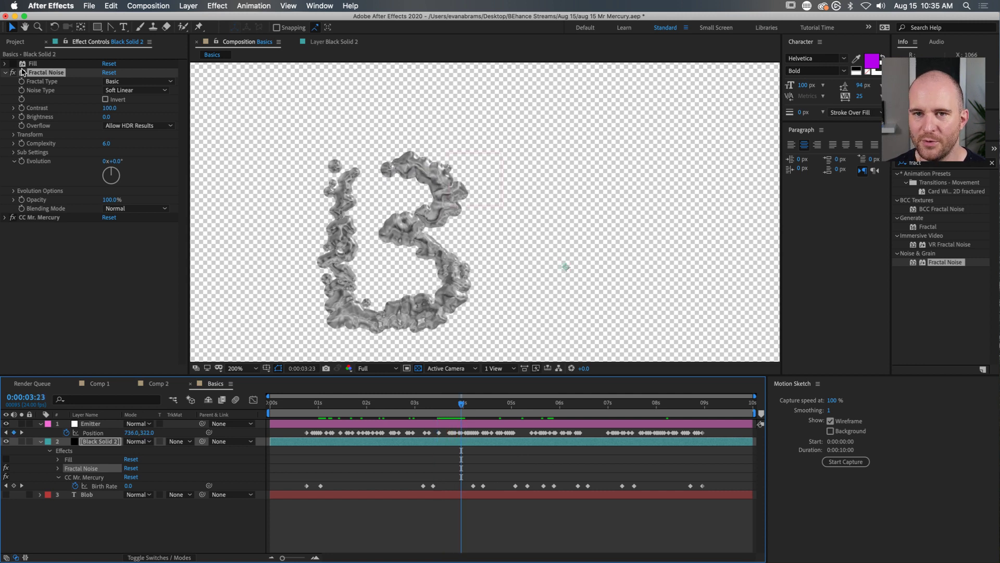
# Step: Temporarily disable CC Mr. Mercury to examine the underlying fractal noise, and re-enable it
pyautogui.click(13, 217)
pyautogui.scroll(-1, 409, 203)
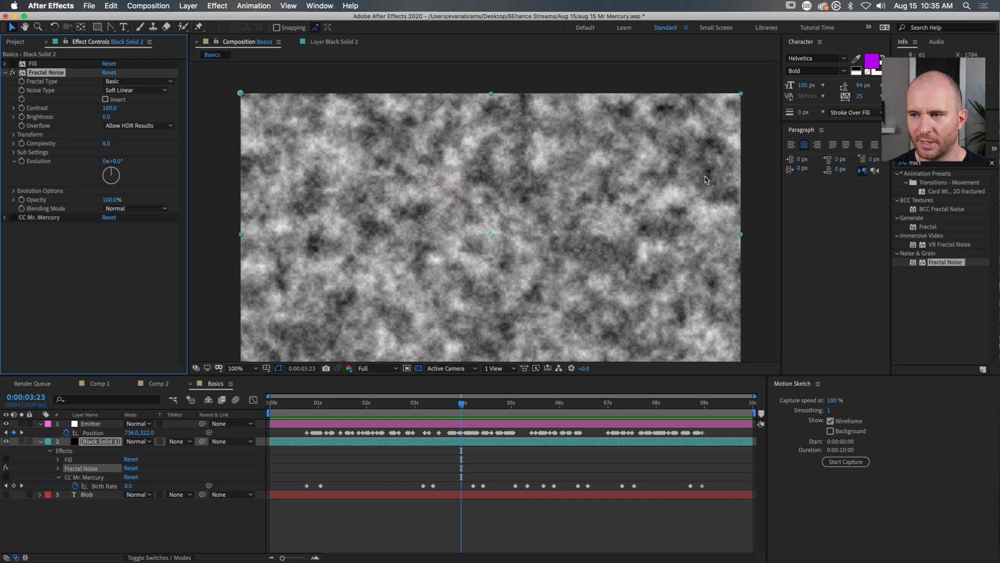
pyautogui.click(12, 217)
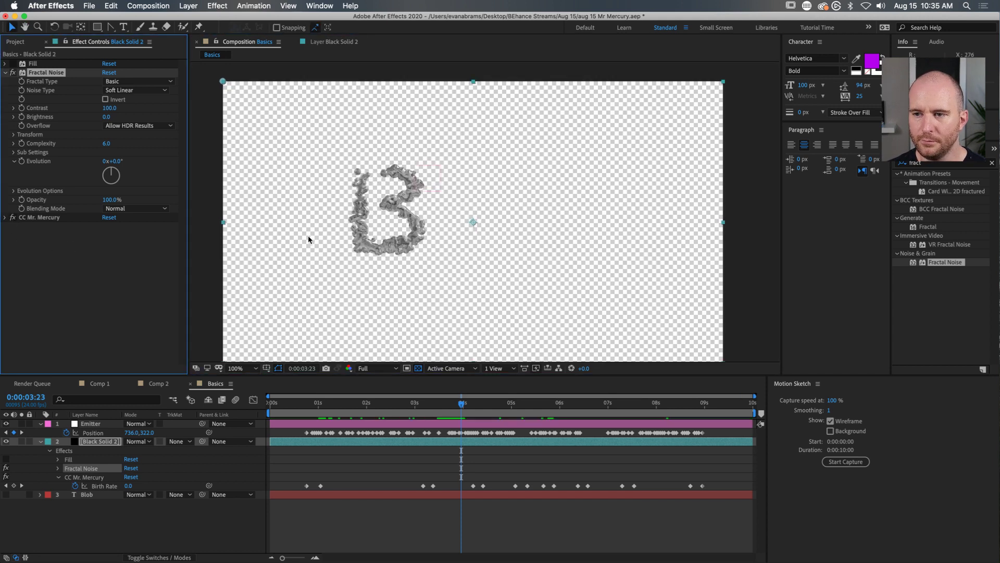
# Step: Examine the textured blobs at 0:00:04:07, collapse Fractal Noise's settings, and scrub to 0:00:09:07 to view the full word
pyautogui.moveTo(461, 403); pyautogui.dragTo(480, 436)
pyautogui.scroll(2, 543, 243)
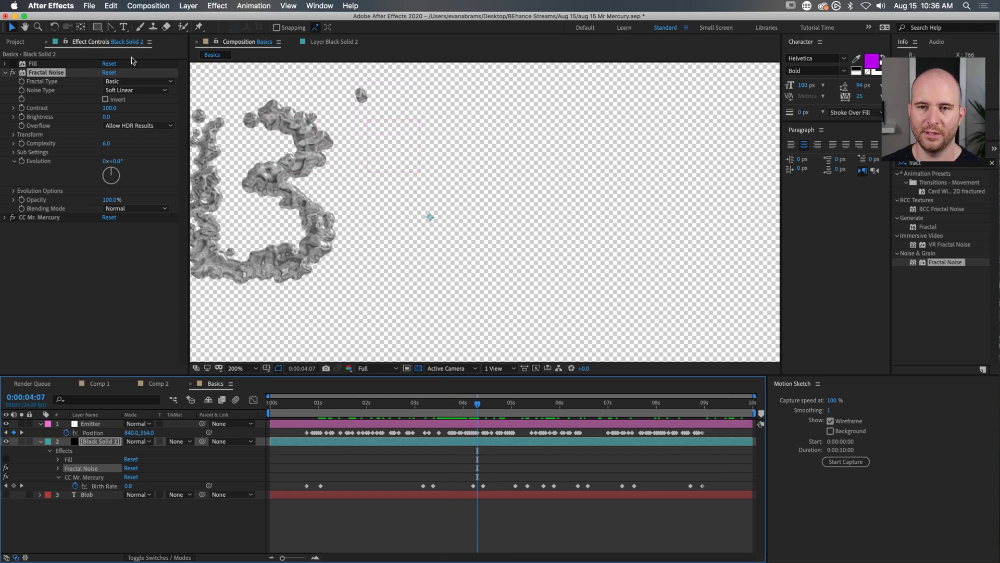
pyautogui.click(5, 72)
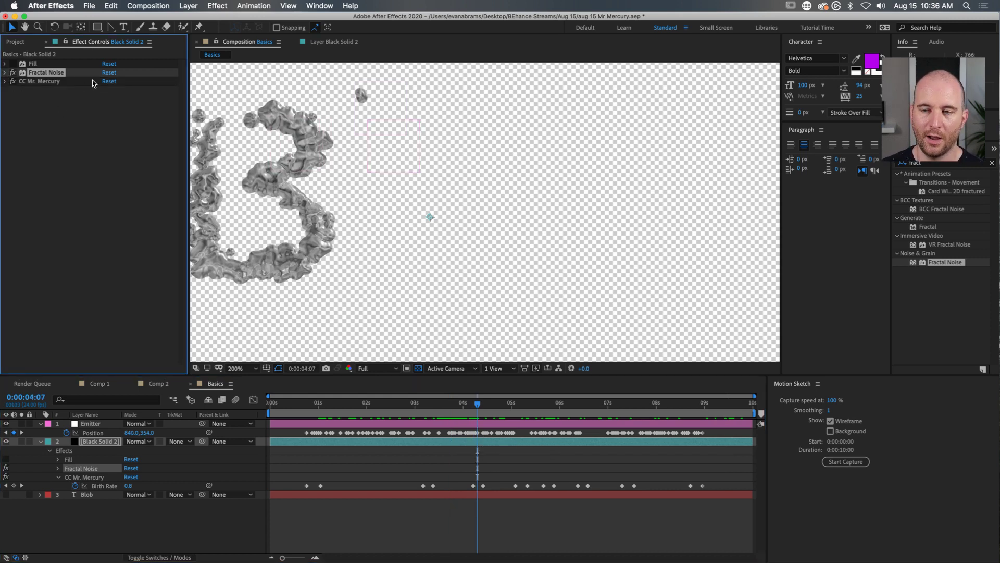
pyautogui.press(',')
pyautogui.moveTo(484, 396)
pyautogui.mouseDown()
pyautogui.moveTo(651, 417)
pyautogui.moveTo(718, 409)
pyautogui.mouseUp()
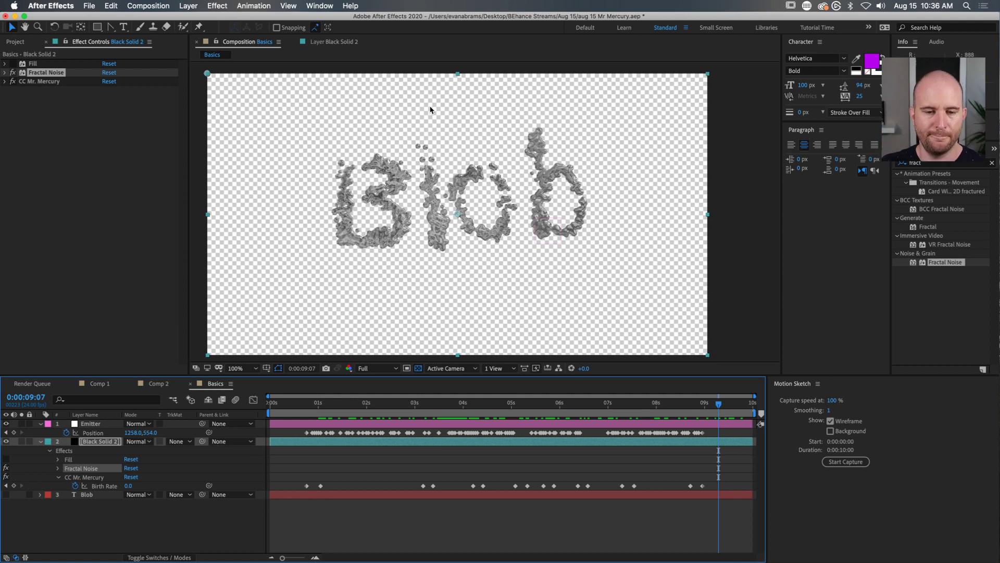
# Step: Play back the blob lettering animation from near its start and move to 0:00:09:15
pyautogui.moveTo(456, 413); pyautogui.dragTo(310, 417)
pyautogui.press('space')
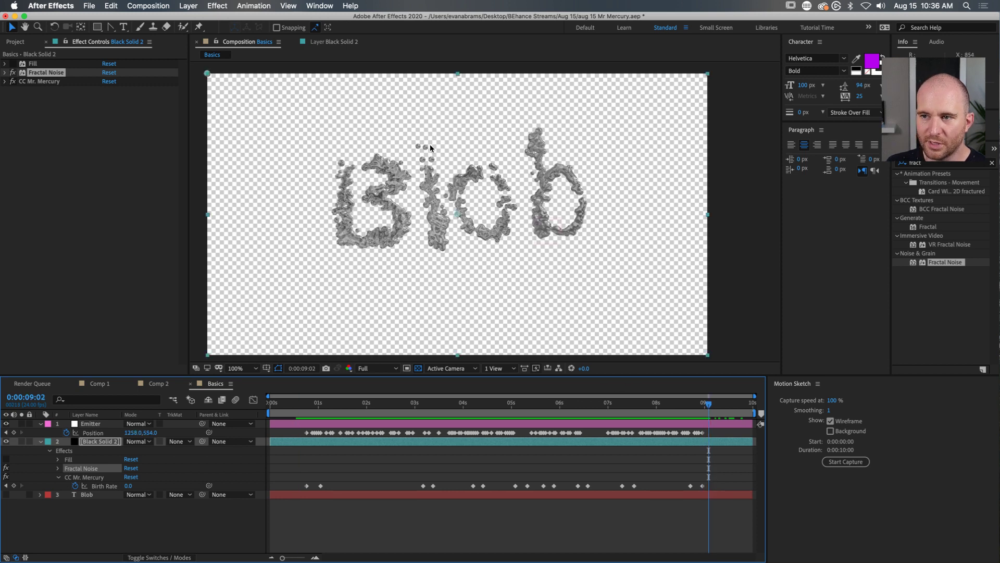
pyautogui.moveTo(708, 404)
pyautogui.mouseDown()
pyautogui.moveTo(284, 407)
pyautogui.moveTo(688, 416)
pyautogui.moveTo(715, 419)
pyautogui.moveTo(336, 424)
pyautogui.moveTo(732, 449)
pyautogui.mouseUp()
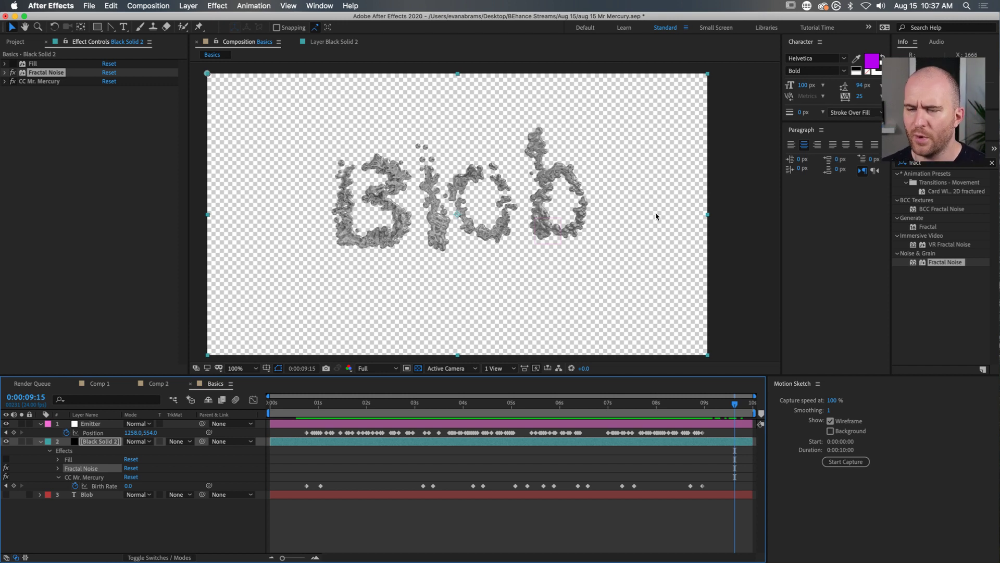
# Step: Create a 1920 x 1080, 24 fps, 10-second composition named Under Water
pyautogui.press('super+0')
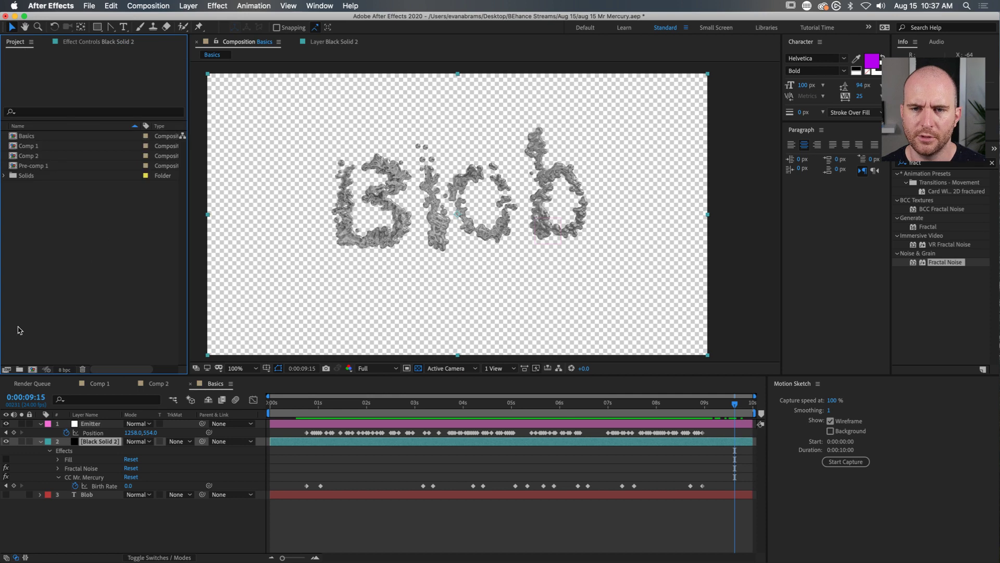
pyautogui.click(34, 368)
pyautogui.write('Under Water')
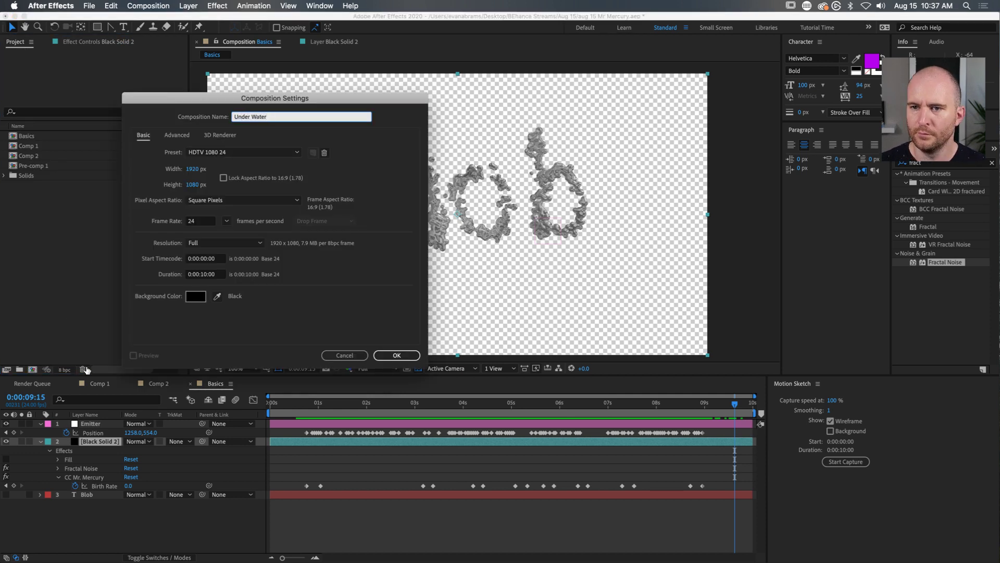
pyautogui.click(415, 354)
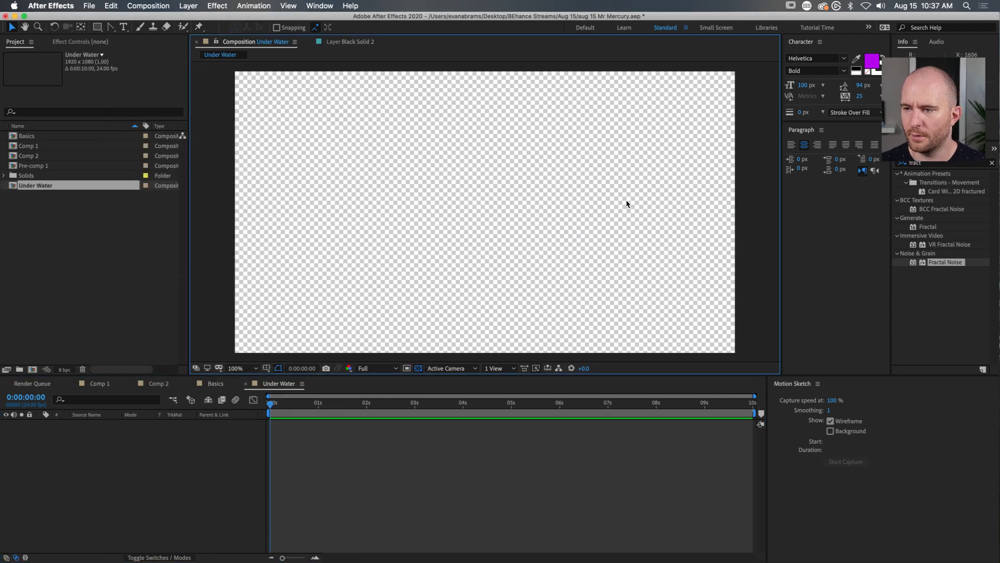
pyautogui.press(',')
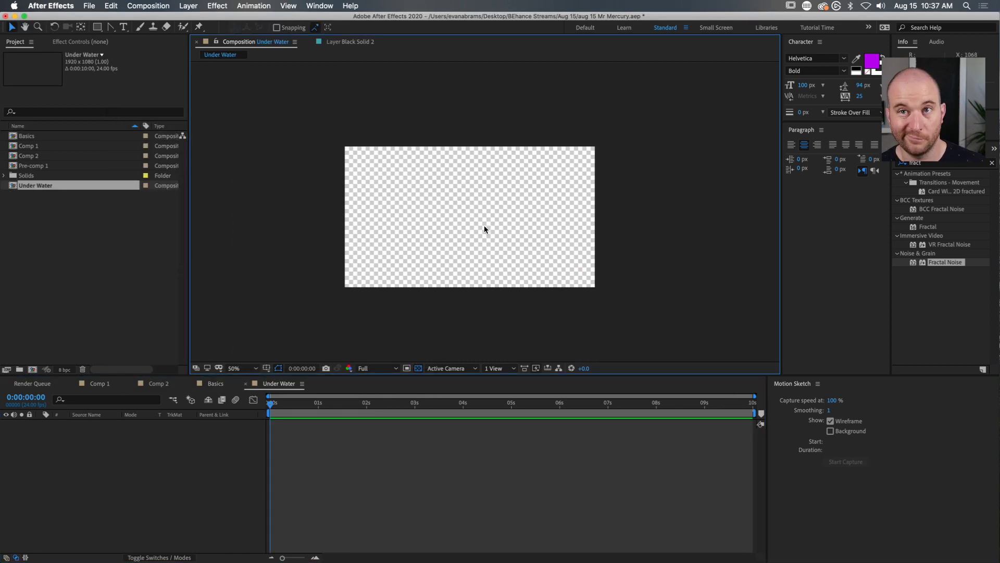
# Step: Add a pale cyan solid layer as the background of the Under Water composition
pyautogui.click(347, 498)
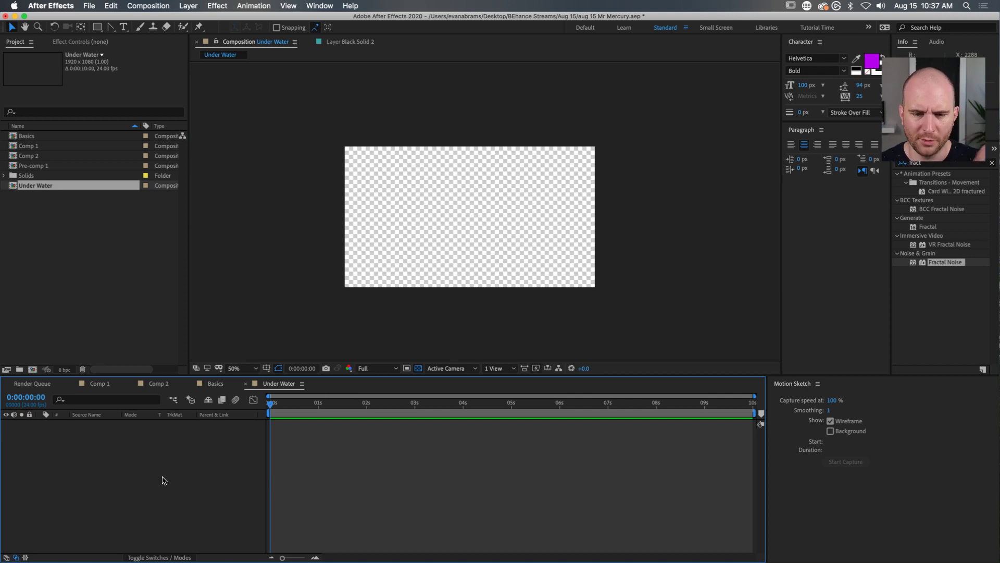
pyautogui.rightClick(199, 448)
pyautogui.moveTo(206, 449)
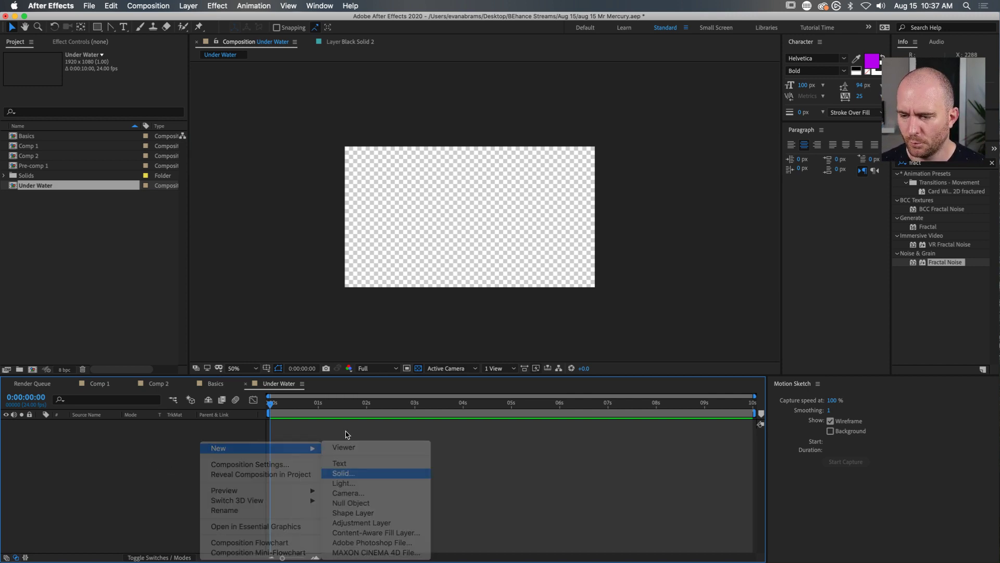
pyautogui.click(375, 475)
pyautogui.click(208, 298)
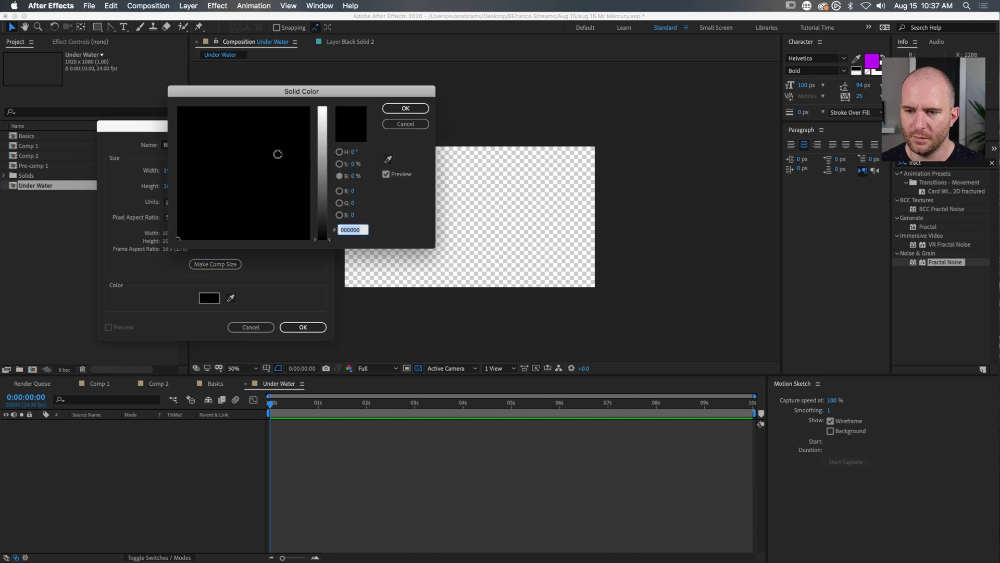
pyautogui.click(324, 121)
pyautogui.moveTo(283, 137)
pyautogui.mouseDown()
pyautogui.moveTo(290, 158)
pyautogui.moveTo(276, 208)
pyautogui.moveTo(249, 224)
pyautogui.mouseUp()
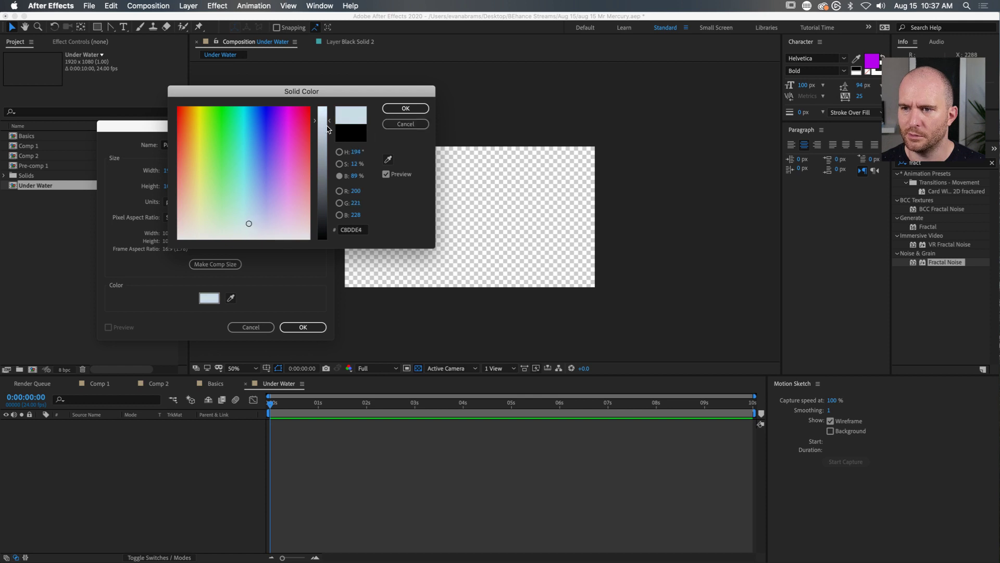
pyautogui.click(323, 115)
pyautogui.click(406, 109)
pyautogui.click(302, 327)
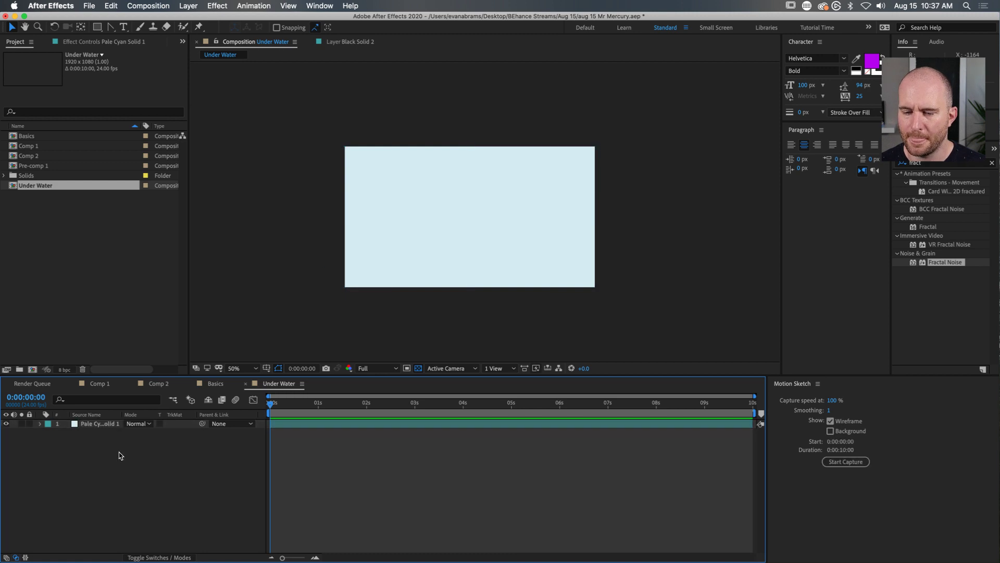
# Step: Add a white solid layer above the pale cyan solid
pyautogui.rightClick(118, 453)
pyautogui.moveTo(156, 448)
pyautogui.click(297, 474)
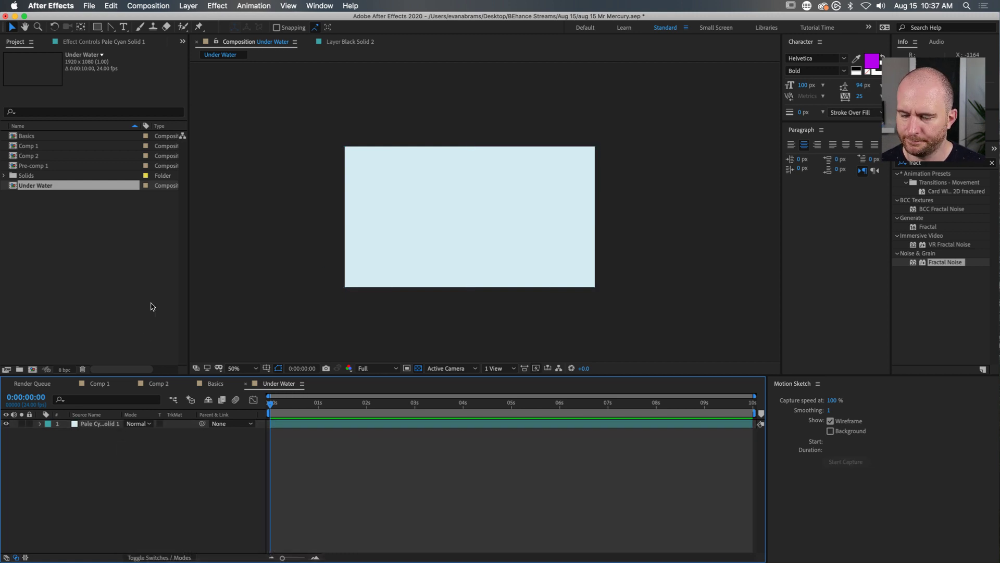
pyautogui.click(209, 297)
pyautogui.moveTo(328, 197); pyautogui.dragTo(327, 102)
pyautogui.moveTo(204, 203); pyautogui.dragTo(156, 276)
pyautogui.click(401, 110)
pyautogui.click(319, 327)
# Step: Find the Grid effect and apply it to the white solid
pyautogui.click(926, 166)
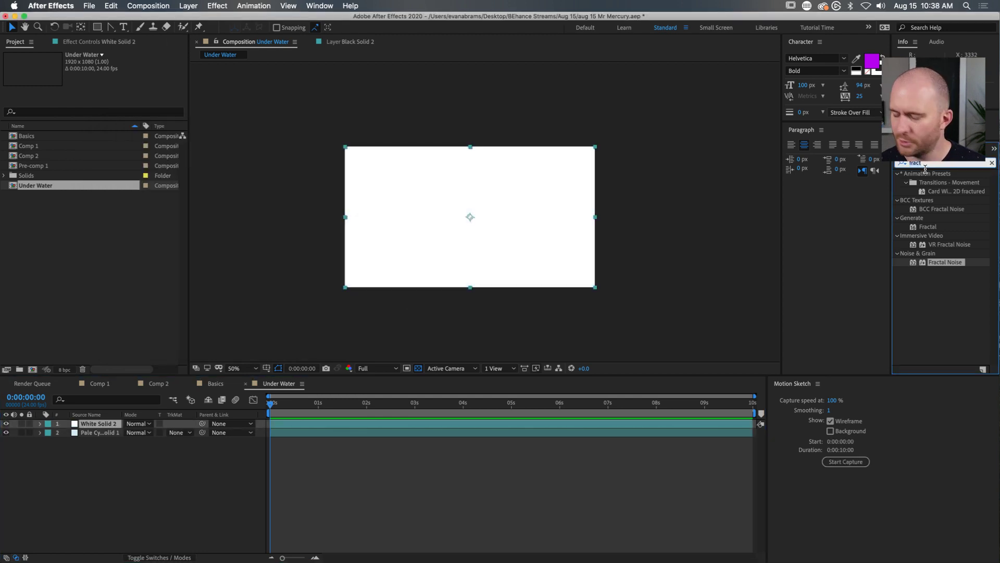
pyautogui.write('grid')
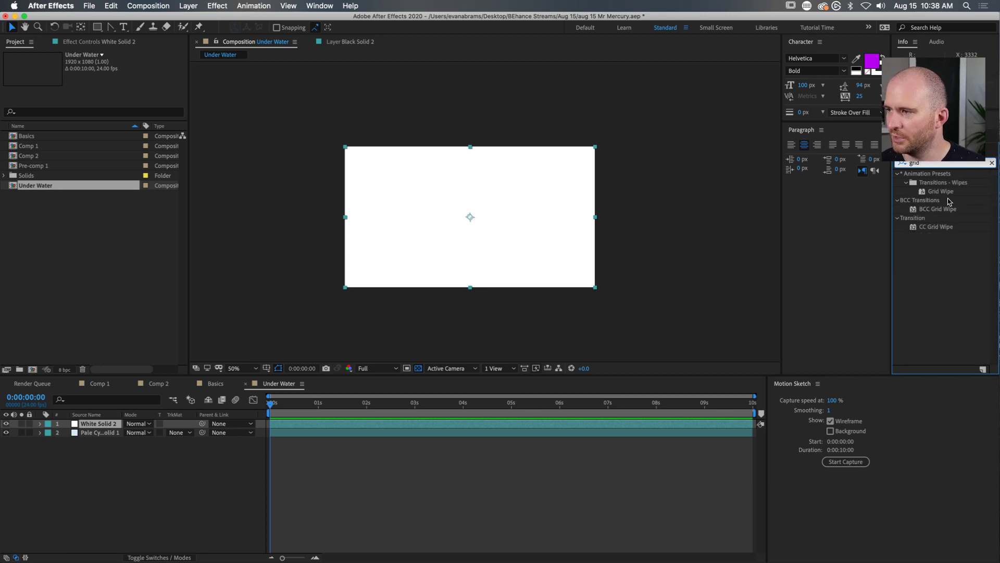
pyautogui.press('BackSpace')
pyautogui.moveTo(931, 243); pyautogui.dragTo(482, 237)
pyautogui.press('/')
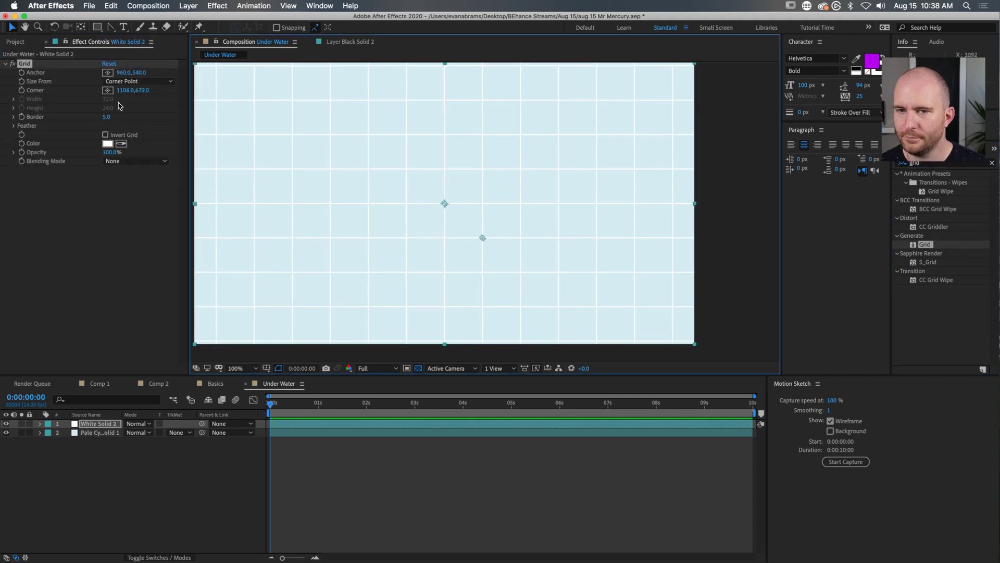
# Step: Size the grid with Width Slider and set its Width to about 81.8
pyautogui.click(138, 81)
pyautogui.click(238, 133)
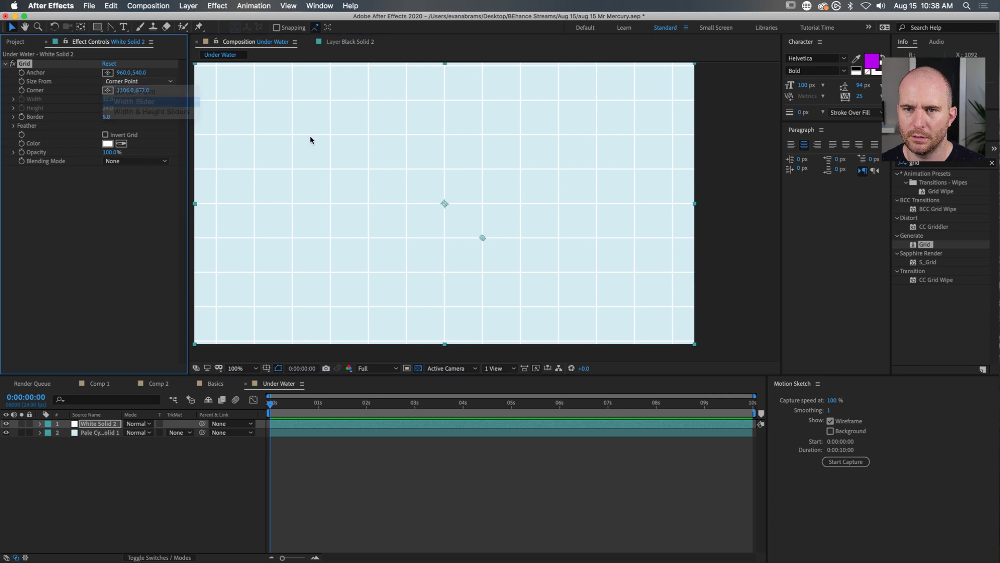
pyautogui.scroll(-2, 597, 160)
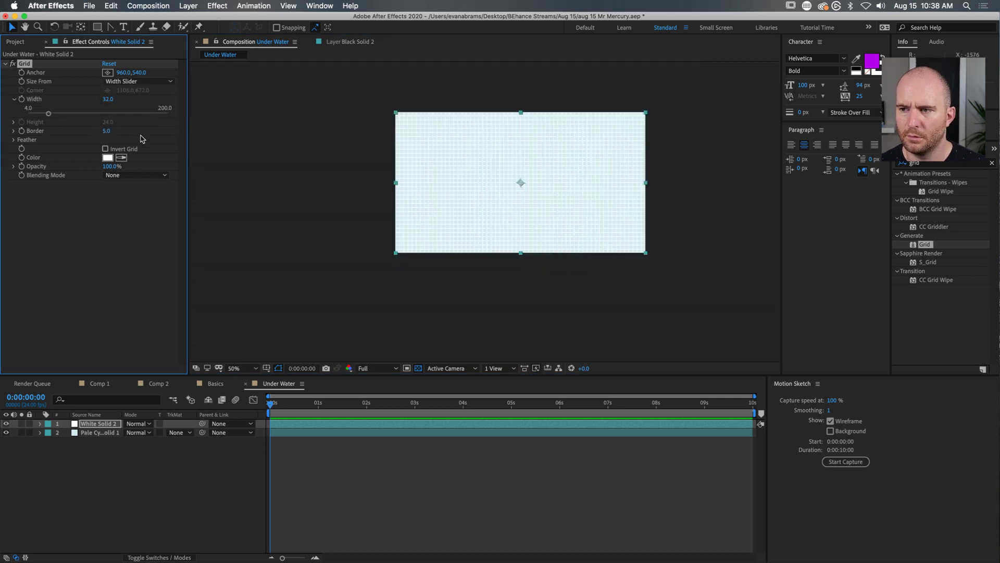
pyautogui.moveTo(48, 114); pyautogui.dragTo(84, 114)
pyautogui.scroll(2, 509, 147)
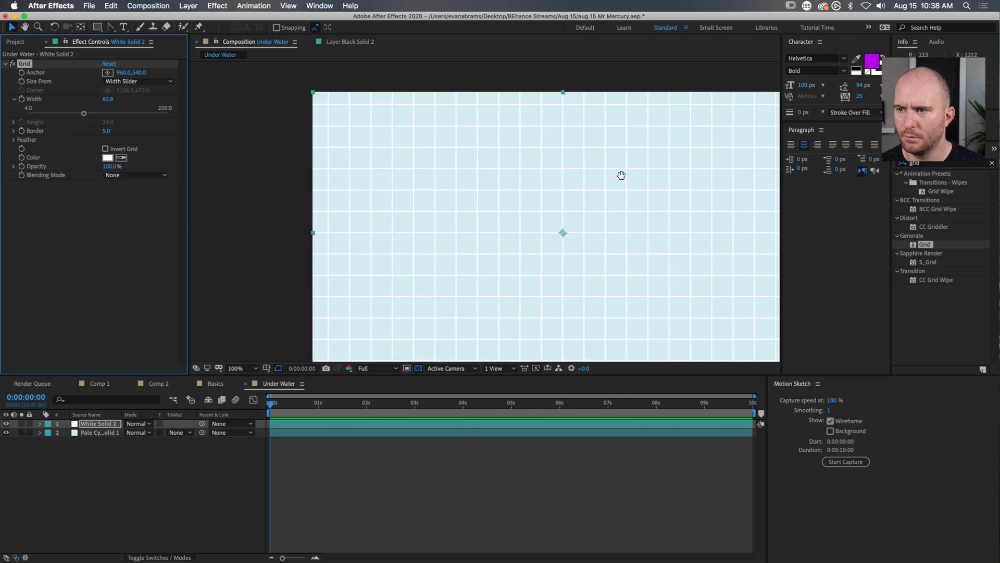
pyautogui.moveTo(625, 178); pyautogui.dragTo(580, 156)
pyautogui.click(594, 469)
pyautogui.moveTo(640, 272); pyautogui.dragTo(599, 269)
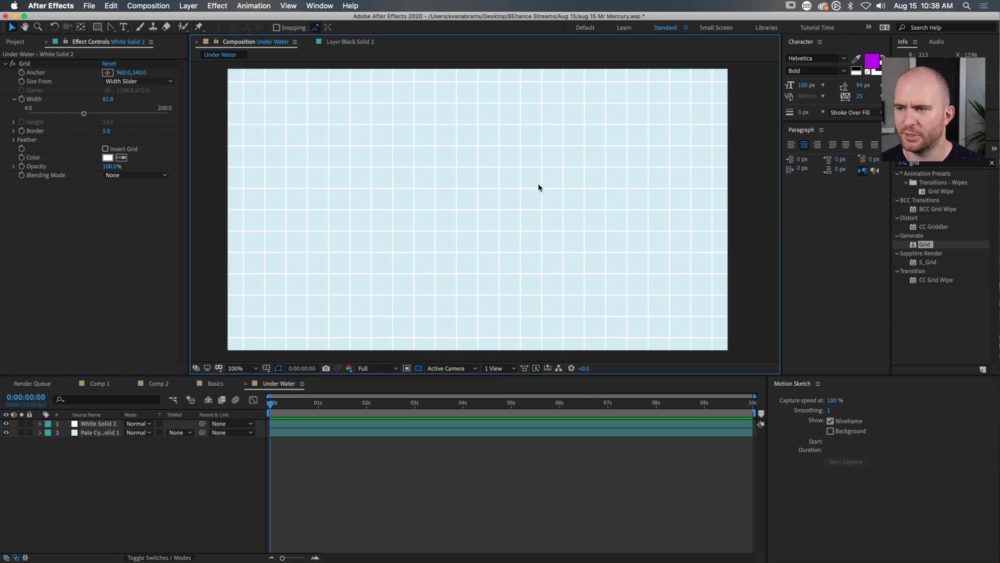
pyautogui.scroll(-2, 514, 192)
pyautogui.scroll(2, 467, 201)
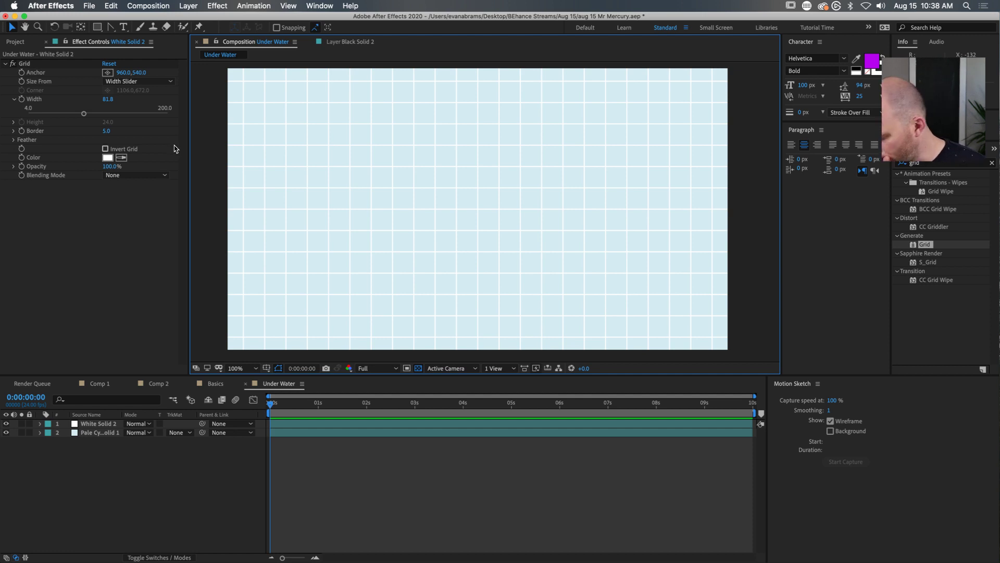
# Step: Add an adjustment layer above the white grid solid in the Under Water composition
pyautogui.click(350, 509)
pyautogui.scroll(-2, 355, 217)
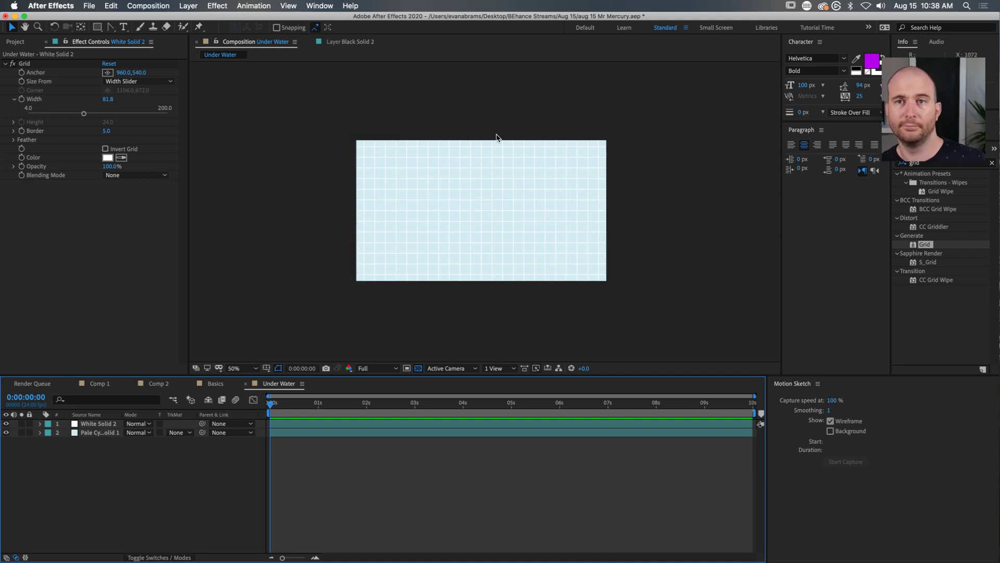
pyautogui.rightClick(144, 461)
pyautogui.moveTo(198, 449)
pyautogui.click(333, 523)
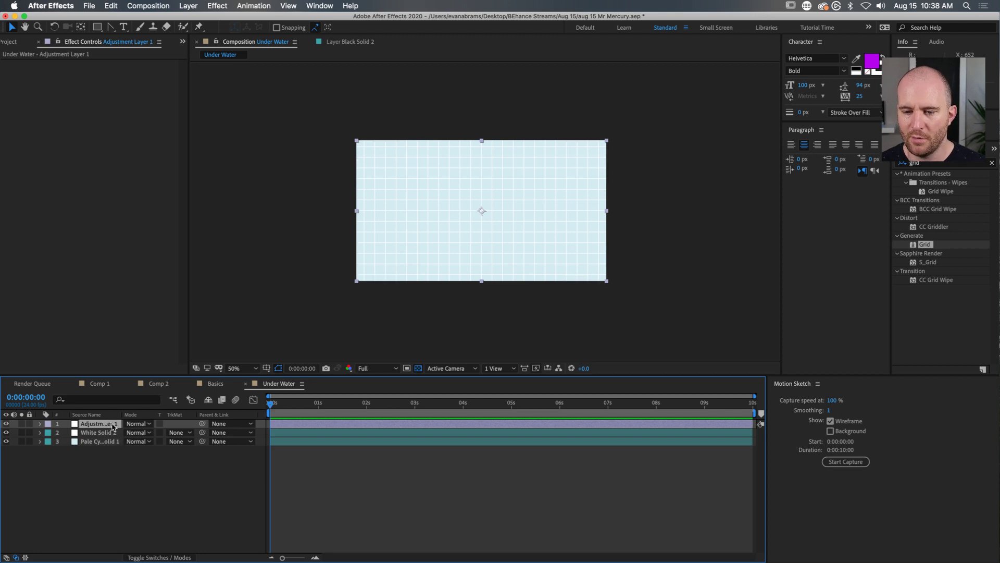
# Step: Find the Turbulent Displace effect and apply it to the adjustment layer
pyautogui.click(924, 164)
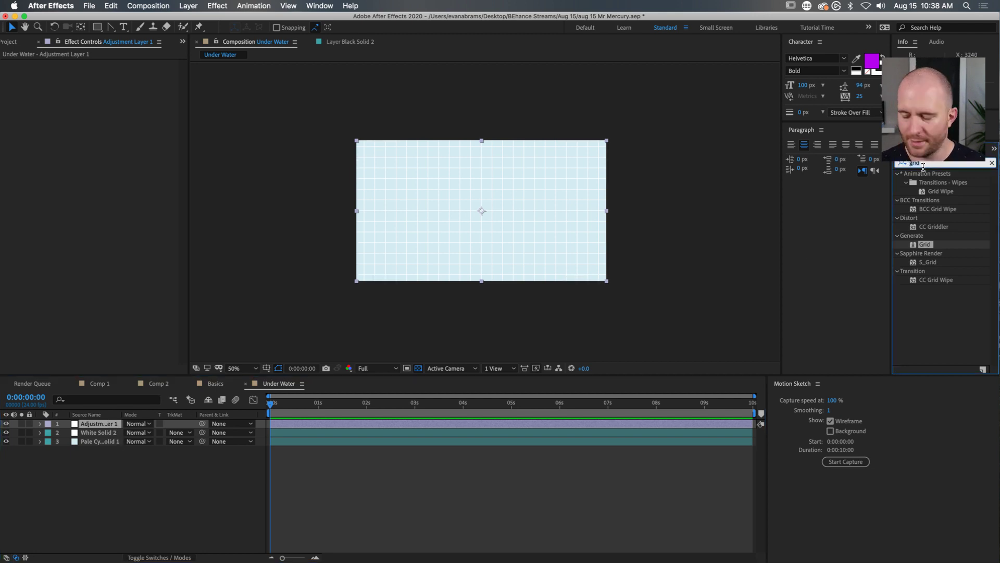
pyautogui.press('BackSpace')
pyautogui.press('BackSpace')
pyautogui.press('BackSpace')
pyautogui.press('BackSpace')
pyautogui.write('turb')
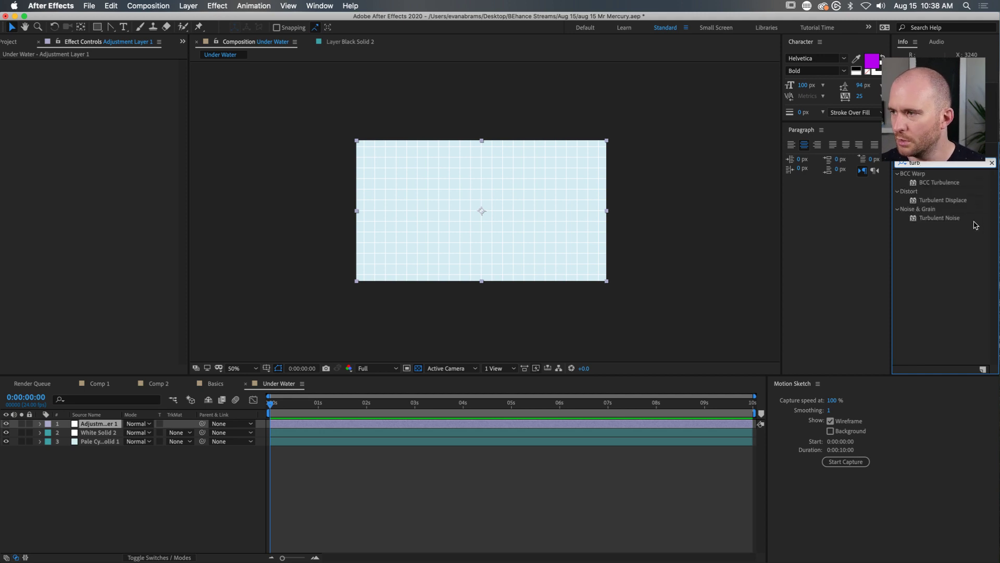
pyautogui.moveTo(953, 202); pyautogui.dragTo(559, 226)
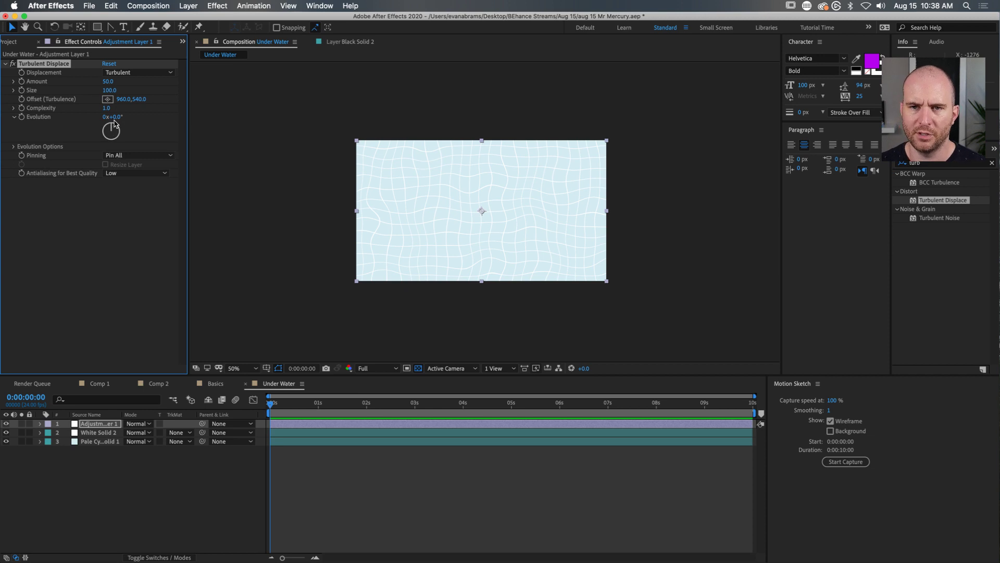
# Step: Set Turbulent Displace's Evolution to 1x+225°, and disable and collapse the effect
pyautogui.moveTo(124, 110); pyautogui.dragTo(466, 174)
pyautogui.click(13, 63)
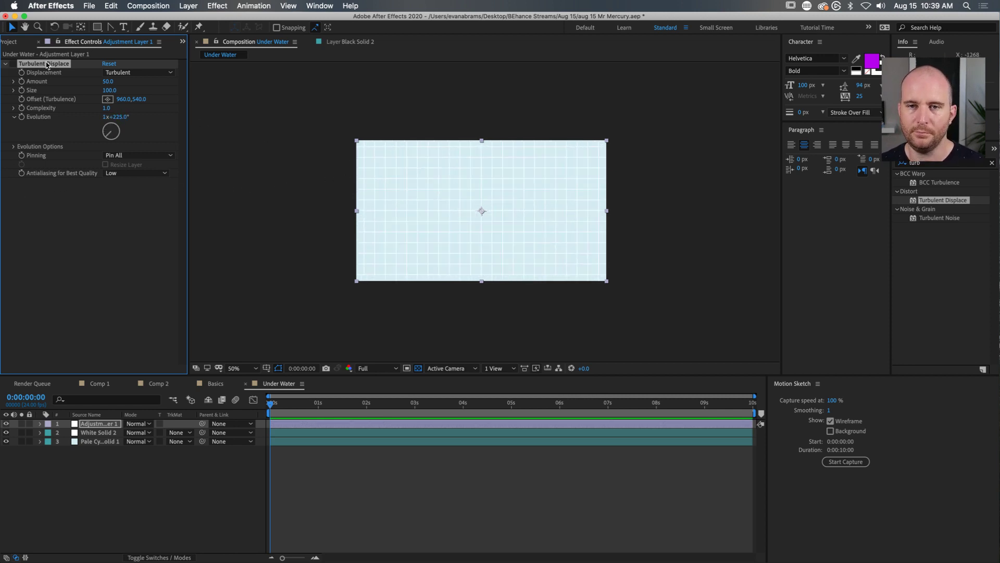
pyautogui.click(5, 64)
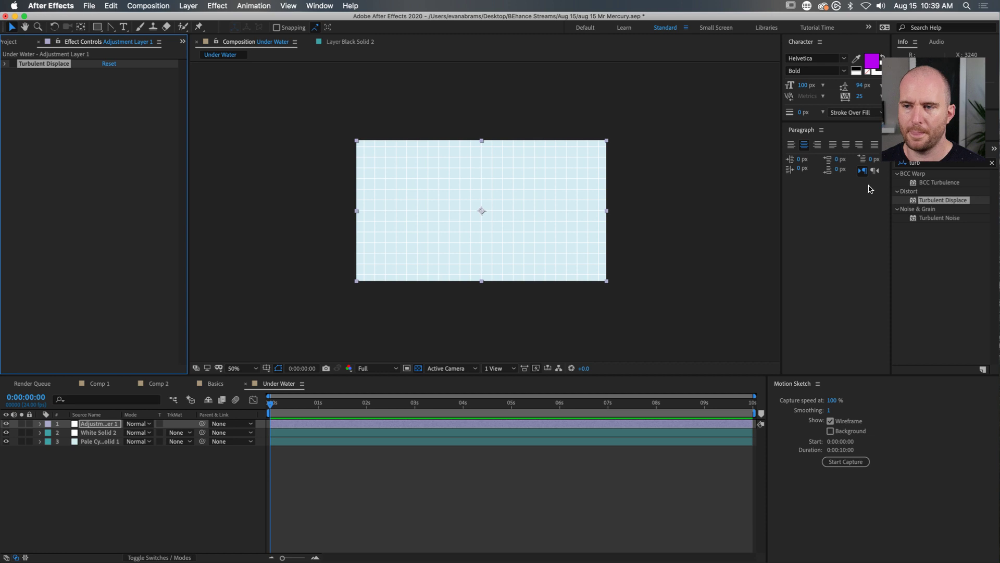
# Step: Find the CC Mr. Mercury effect and apply it to the adjustment layer
pyautogui.click(954, 166)
pyautogui.press('BackSpace')
pyautogui.press('BackSpace')
pyautogui.press('BackSpace')
pyautogui.press('BackSpace')
pyautogui.write('murq')
pyautogui.press('BackSpace')
pyautogui.press('BackSpace')
pyautogui.press('BackSpace')
pyautogui.write('erc')
pyautogui.moveTo(944, 183); pyautogui.dragTo(99, 162)
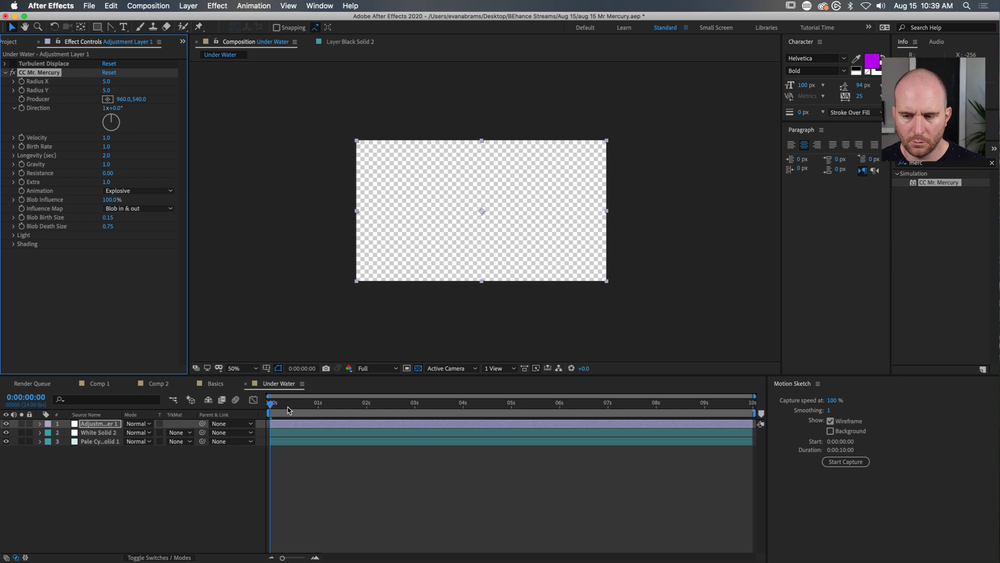
# Step: Preview the mercury blobs over time and set CC Mr. Mercury's Light Intensity to 20
pyautogui.moveTo(291, 409); pyautogui.dragTo(314, 407)
pyautogui.press('space')
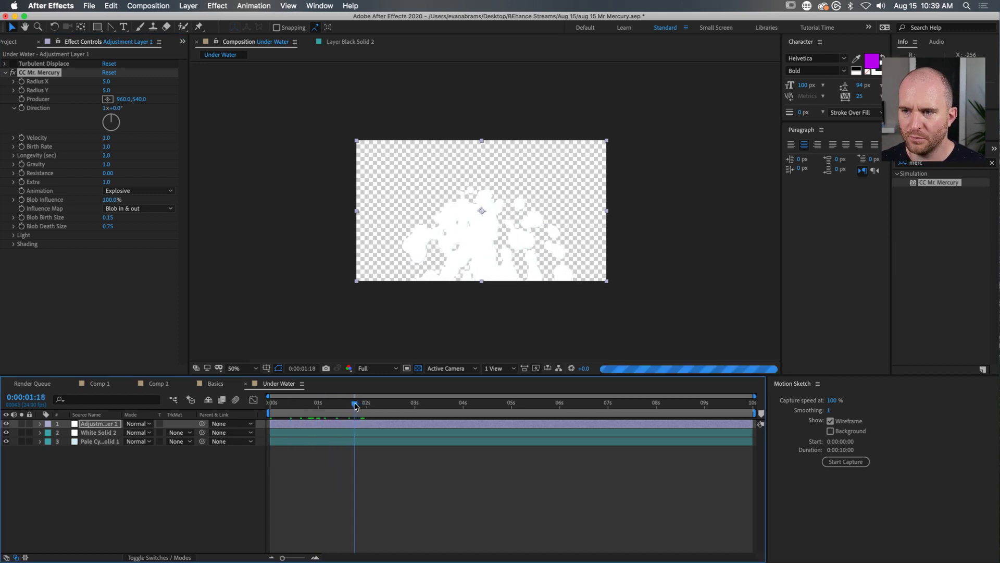
pyautogui.scroll(2, 511, 226)
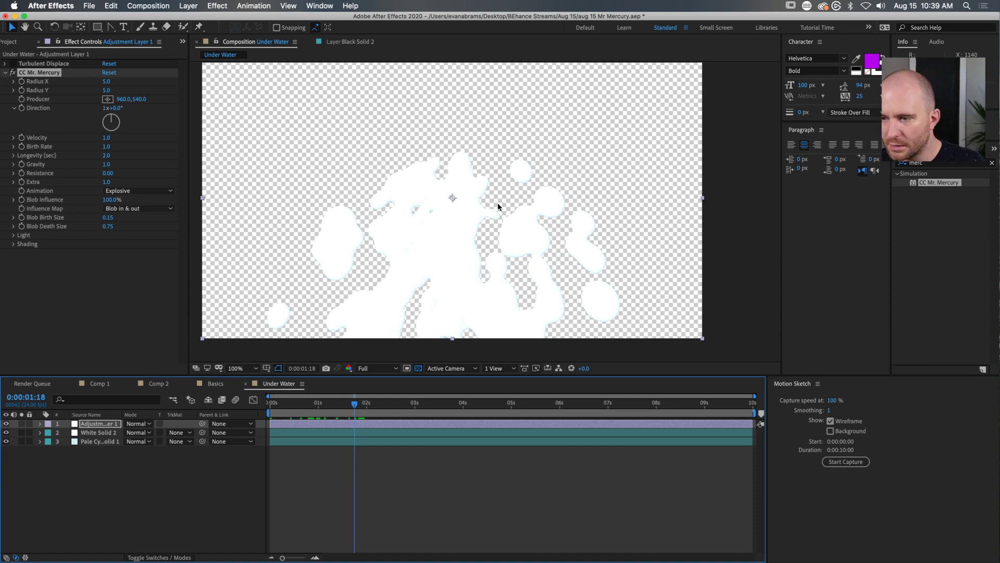
pyautogui.moveTo(394, 409); pyautogui.dragTo(427, 406)
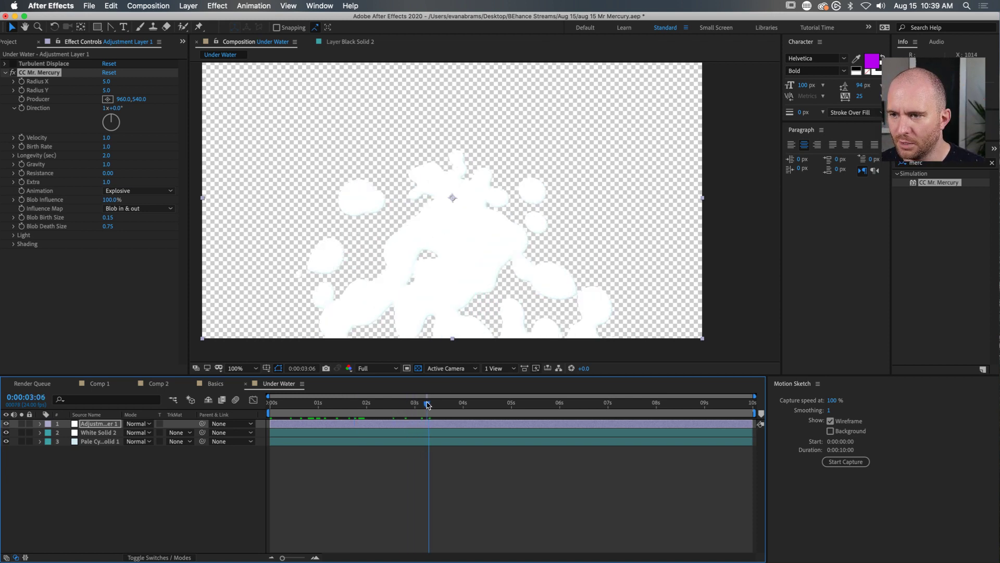
pyautogui.scroll(2, 491, 238)
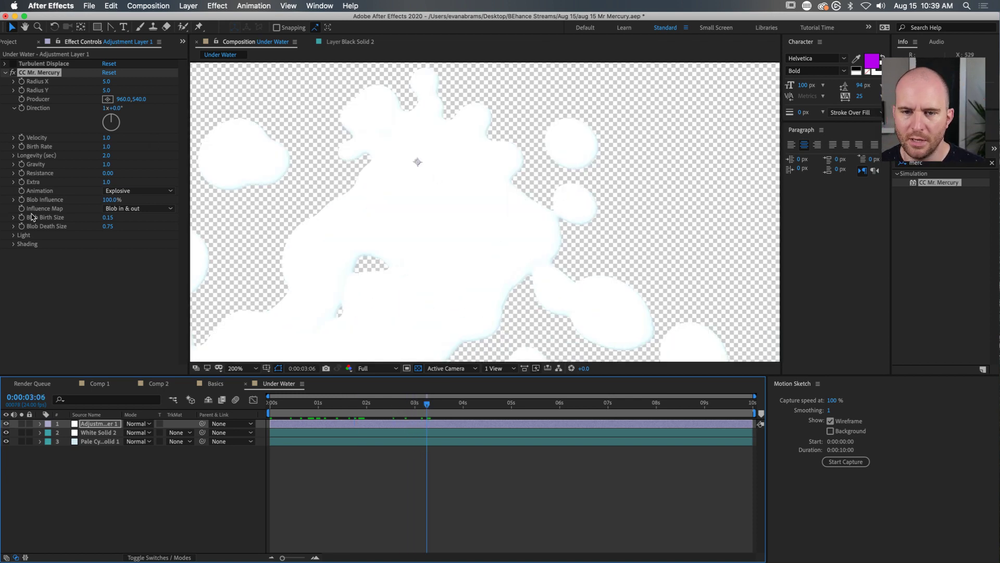
pyautogui.click(14, 235)
pyautogui.click(13, 306)
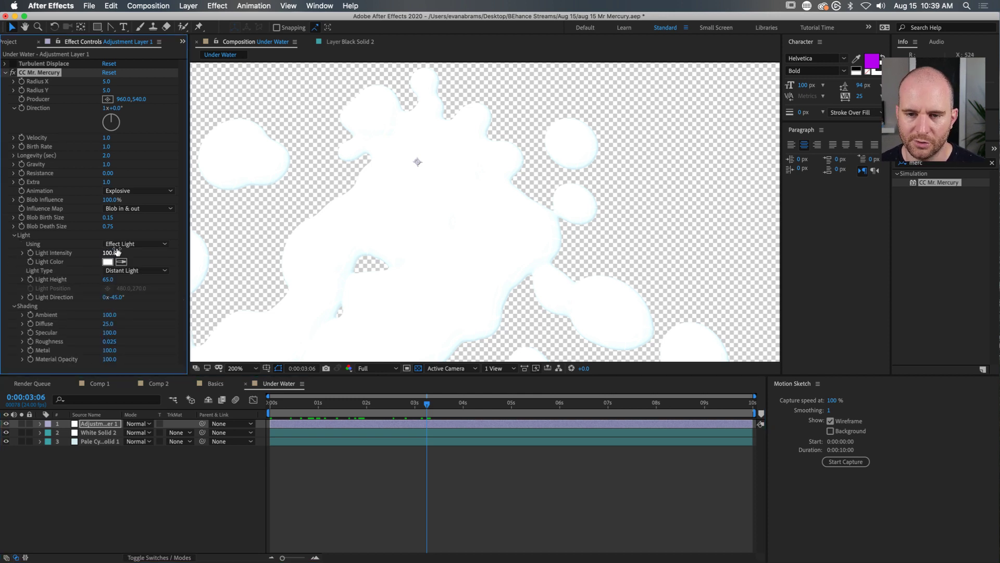
pyautogui.moveTo(109, 251); pyautogui.dragTo(86, 254)
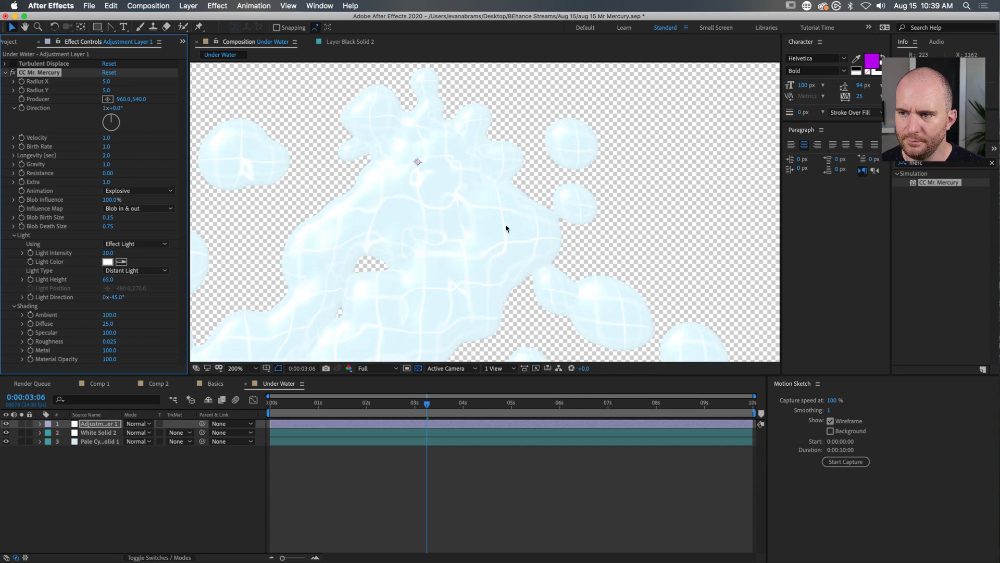
pyautogui.scroll(-1, 530, 224)
pyautogui.press('space')
pyautogui.press('space')
pyautogui.click(15, 235)
pyautogui.click(14, 244)
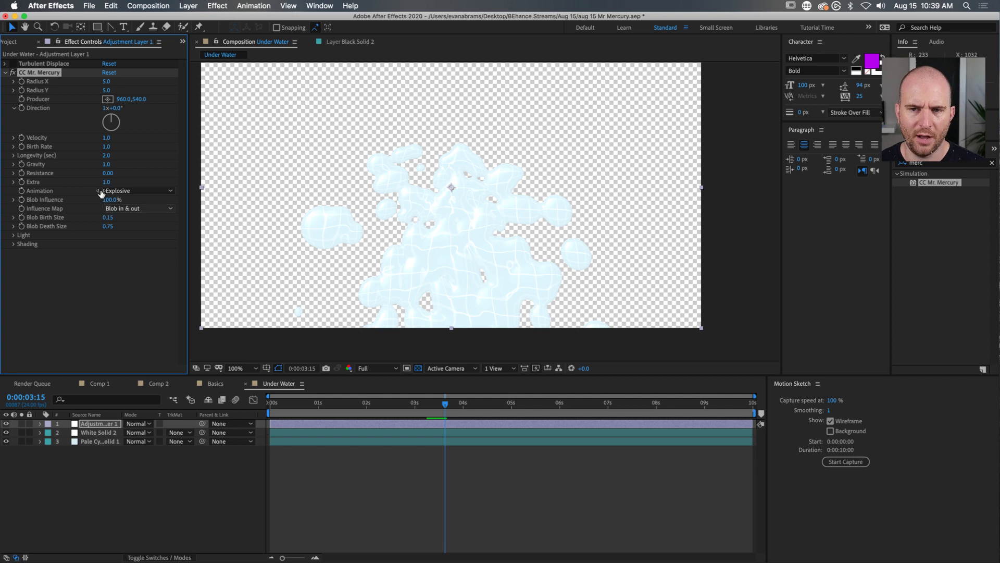
# Step: Set CC Mr. Mercury's Gravity to 0 and its Longevity to 5 seconds
pyautogui.click(107, 163)
pyautogui.write('0')
pyautogui.hotkey('shift', 'Tab')
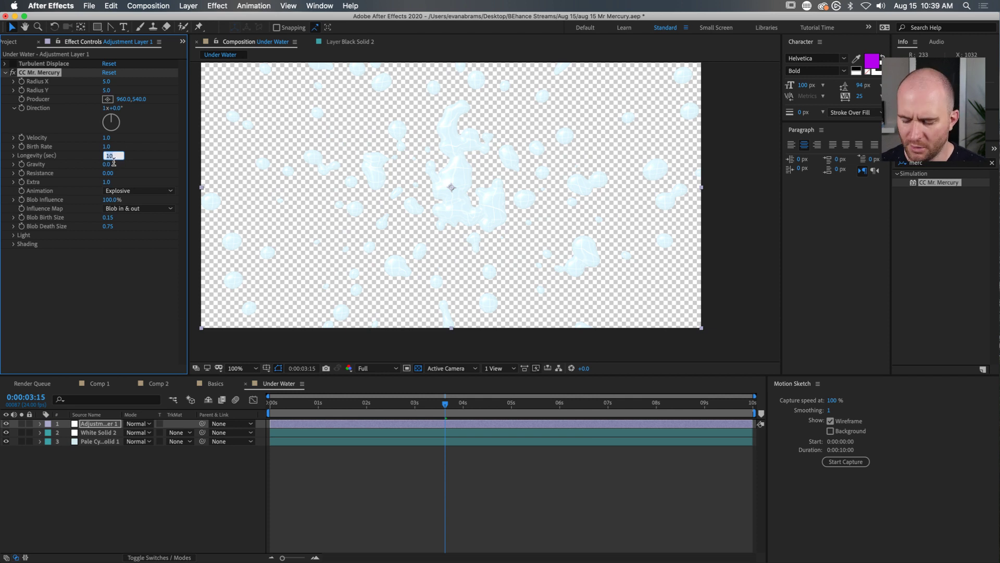
pyautogui.press('Return')
pyautogui.click(108, 156)
pyautogui.write('5')
pyautogui.hotkey('shift', 'Tab')
# Step: Set CC Mr. Mercury's Velocity to 0 and its Birth Rate to 10
pyautogui.click(105, 156)
pyautogui.hotkey('shift', 'Tab')
pyautogui.hotkey('shift', 'Tab')
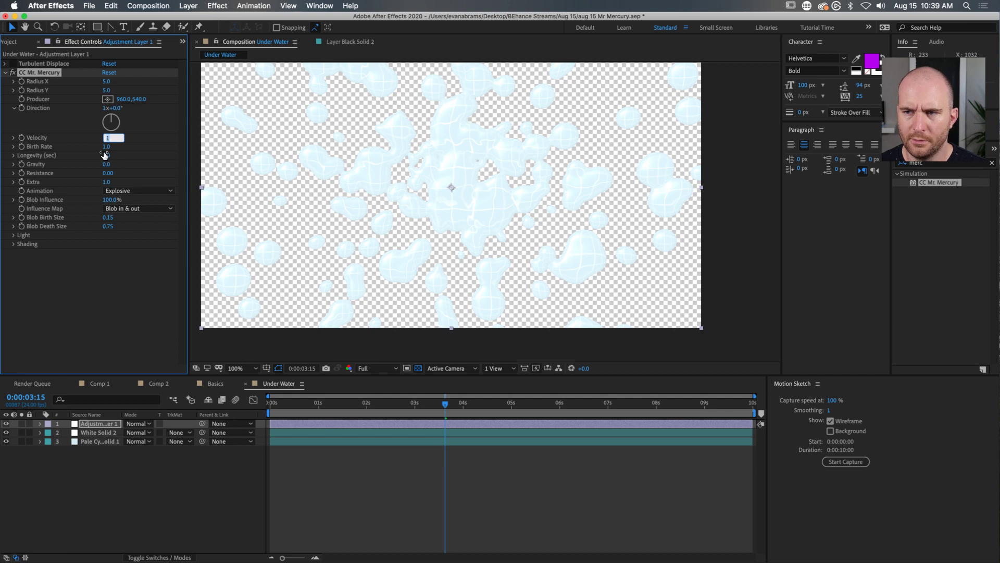
pyautogui.write('0')
pyautogui.press('Tab')
pyautogui.write('0')
pyautogui.moveTo(447, 403)
pyautogui.mouseDown()
pyautogui.moveTo(357, 402)
pyautogui.moveTo(541, 399)
pyautogui.moveTo(431, 402)
pyautogui.mouseUp()
pyautogui.click(136, 148)
pyautogui.click(106, 146)
pyautogui.write('10')
pyautogui.press('Return')
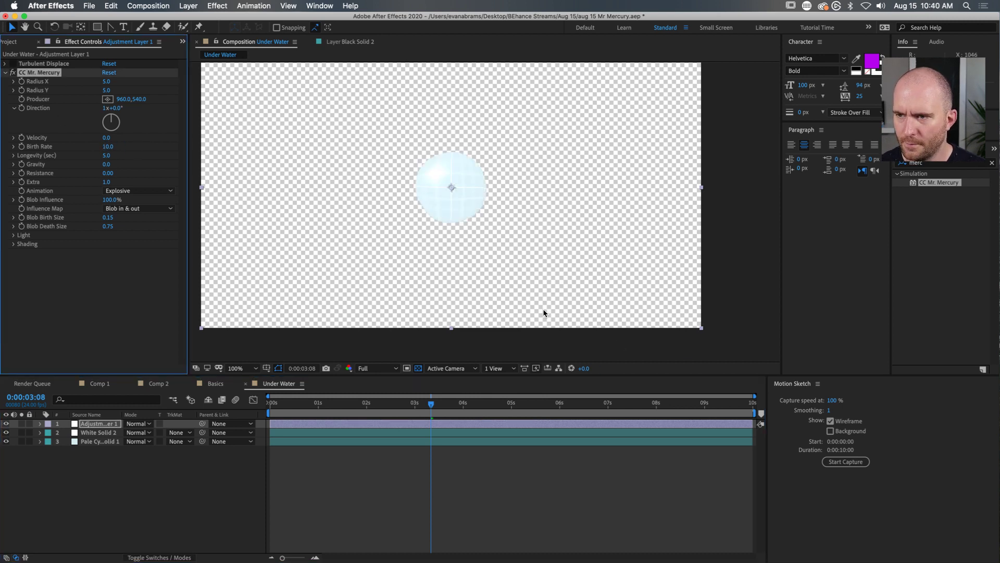
# Step: Try widening the area where blobs are produced by setting Radius X and Radius Y to 50
pyautogui.press('space')
pyautogui.scroll(-2, 460, 239)
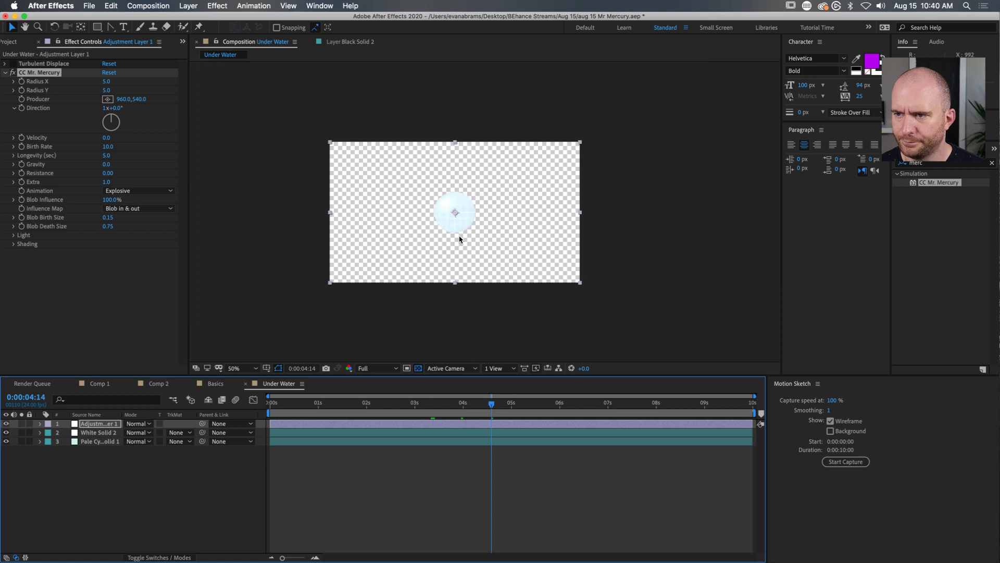
pyautogui.scroll(2, 461, 215)
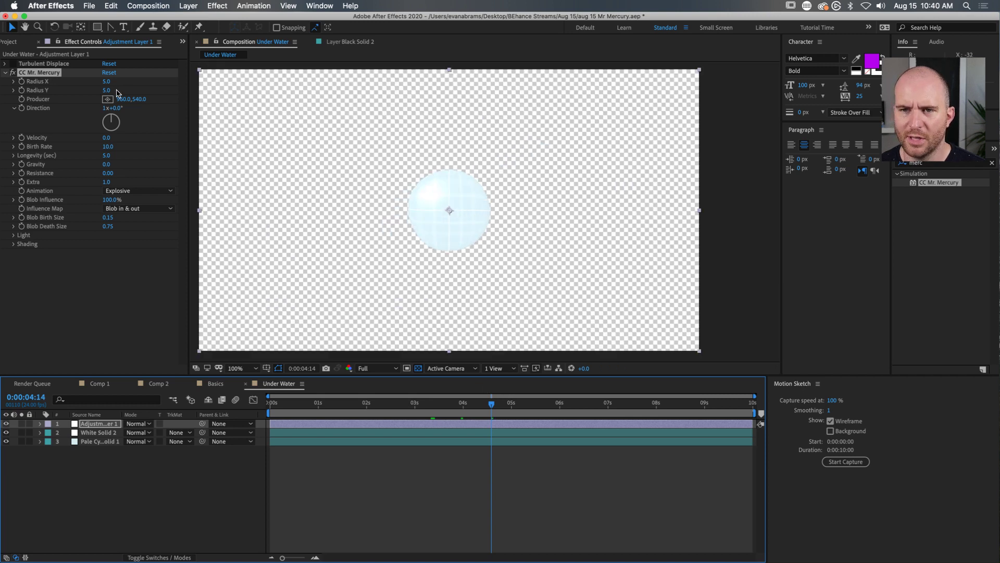
pyautogui.moveTo(107, 81); pyautogui.dragTo(133, 76)
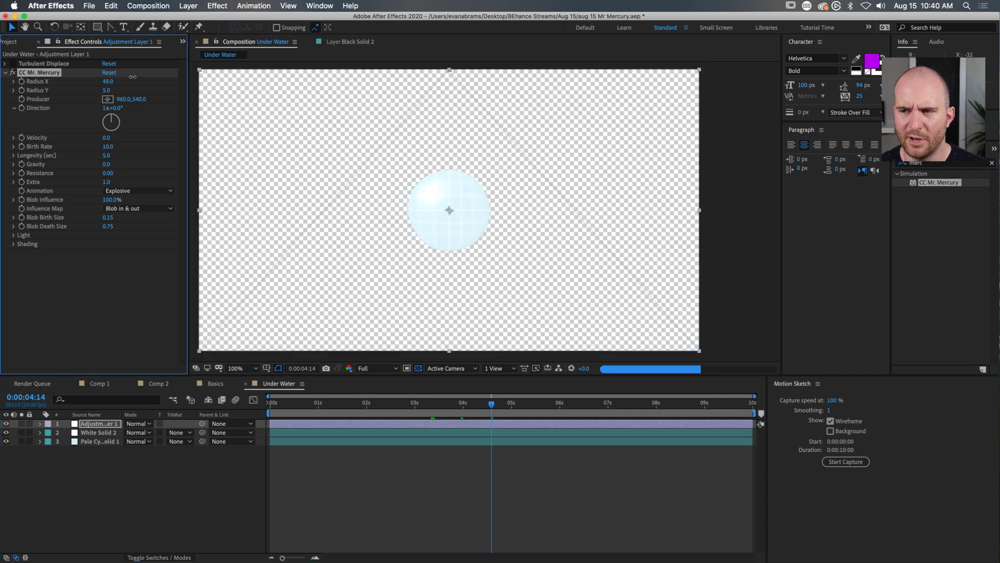
pyautogui.click(108, 82)
pyautogui.write('50')
pyautogui.press('Tab')
pyautogui.write('50')
pyautogui.press('Return')
pyautogui.scroll(-2, 516, 232)
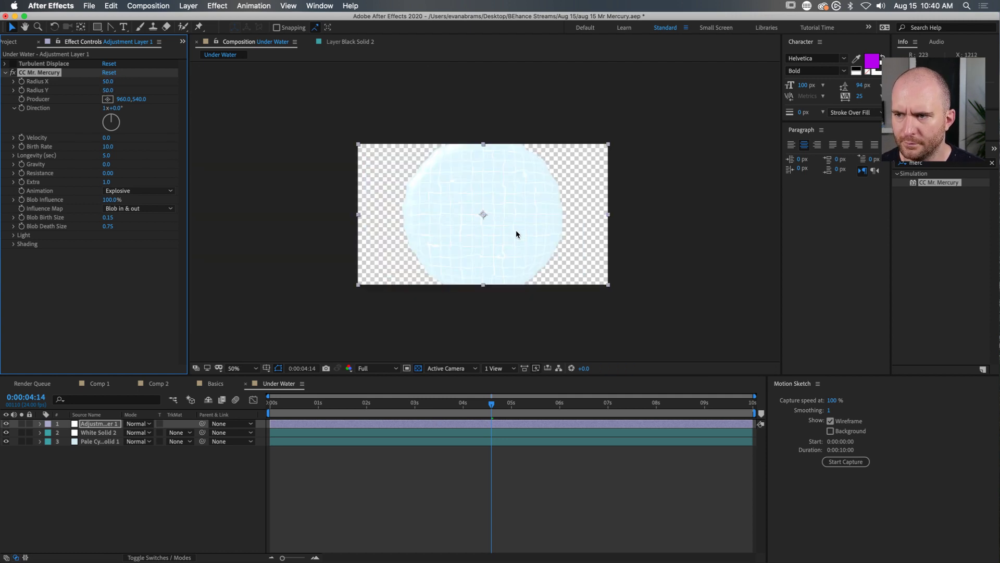
# Step: Check the blobs at several times, set the Birth Rate to 2, and preview from the composition's start
pyautogui.click(421, 402)
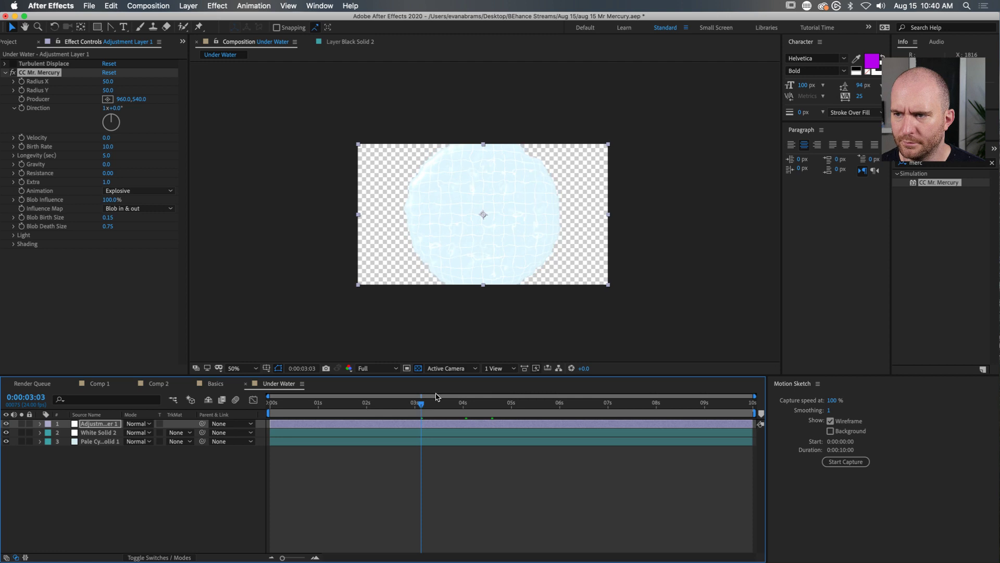
pyautogui.moveTo(437, 397); pyautogui.dragTo(576, 413)
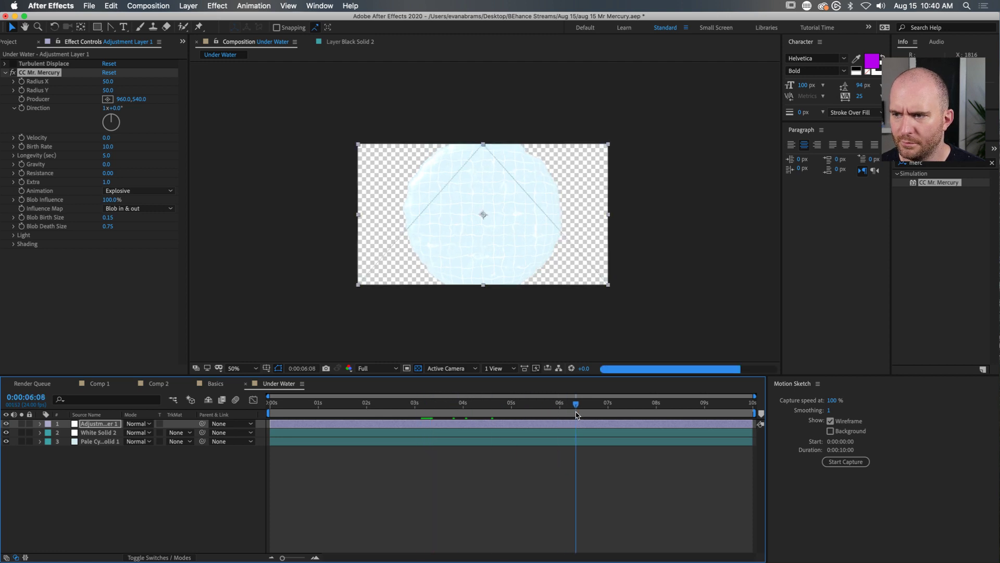
pyautogui.click(604, 415)
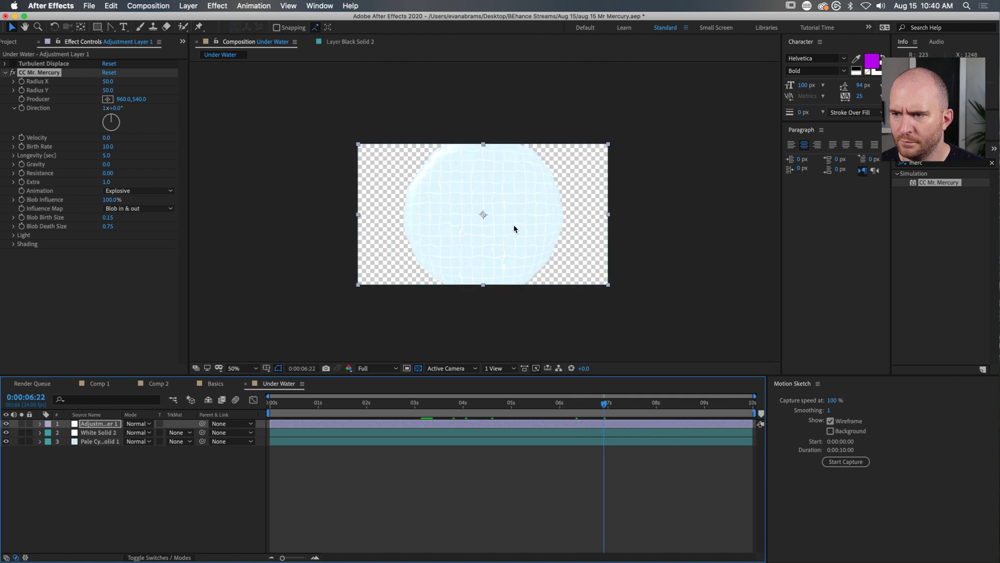
pyautogui.scroll(2, 515, 209)
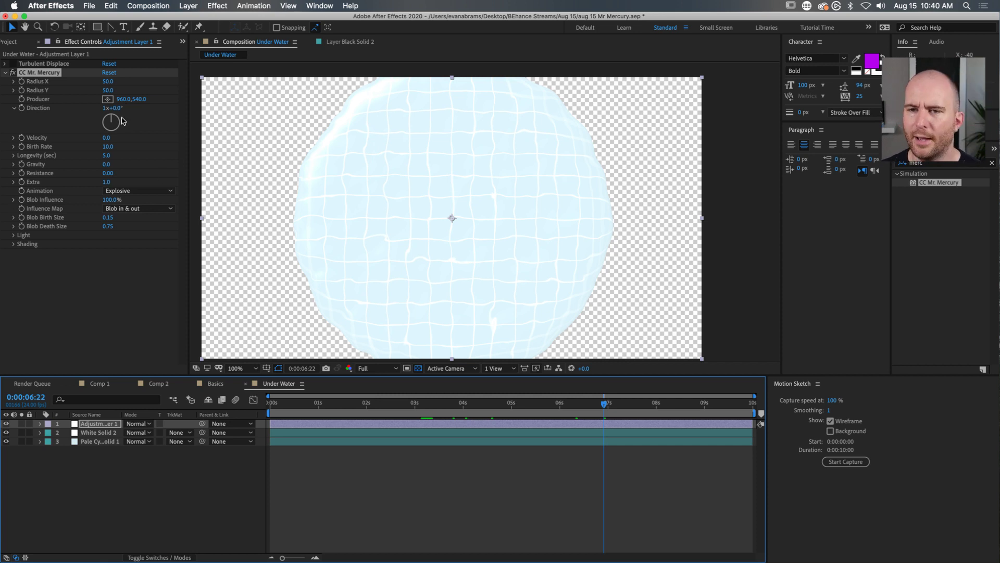
pyautogui.click(107, 147)
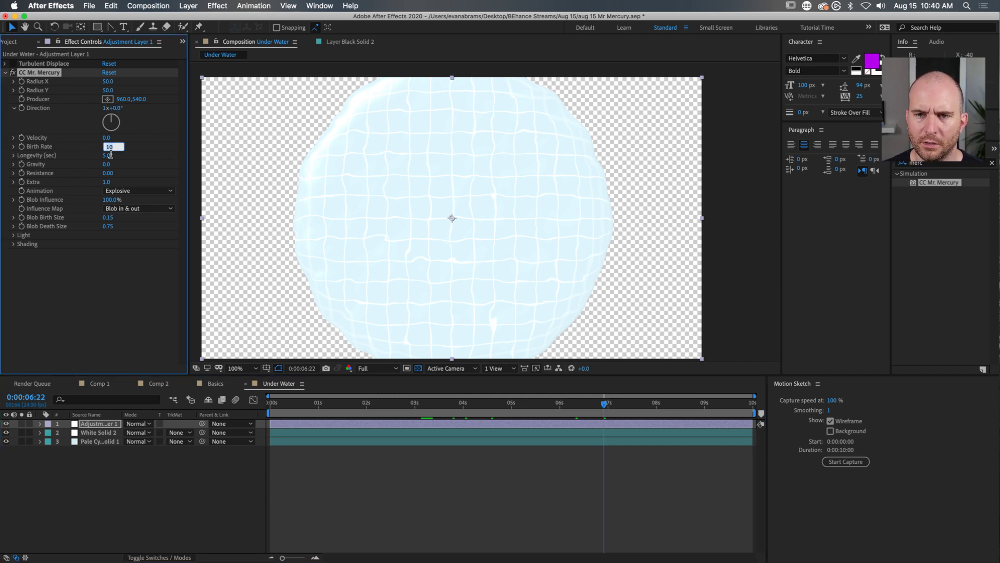
pyautogui.press('Return')
pyautogui.moveTo(603, 418); pyautogui.dragTo(182, 417)
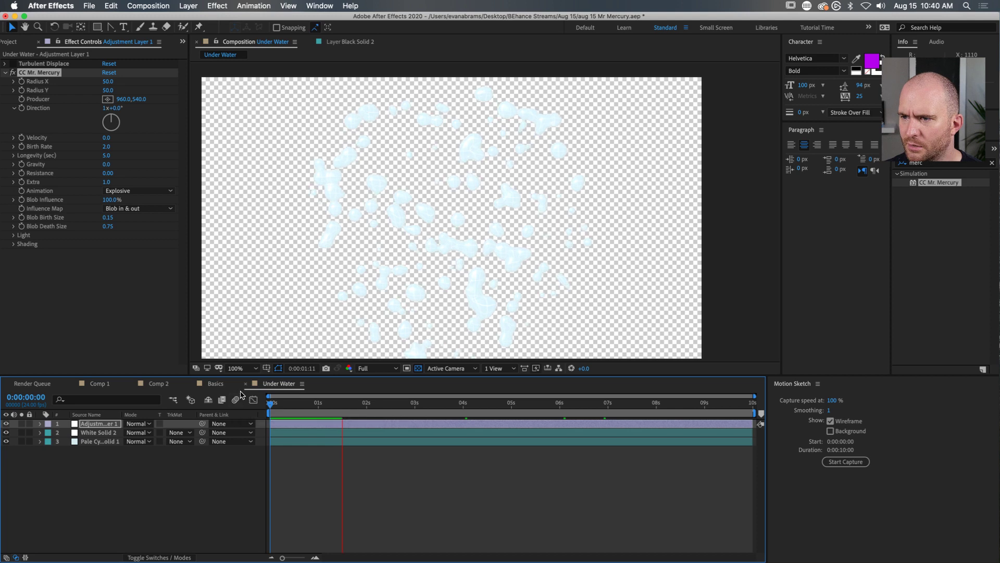
# Step: Set CC Mr. Mercury's Radius X and Radius Y to 100
pyautogui.click(109, 82)
pyautogui.write('100')
pyautogui.press('Tab')
pyautogui.write('100')
pyautogui.press('Return')
# Step: Set the Blob Birth Size to 0 and the Blob Death Size to 5
pyautogui.click(109, 217)
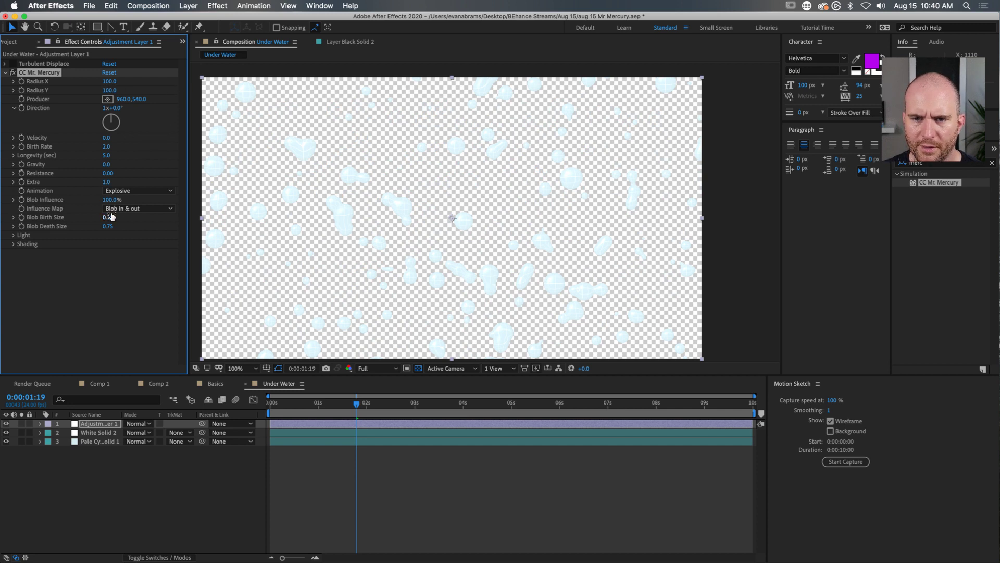
pyautogui.write('0')
pyautogui.press('Tab')
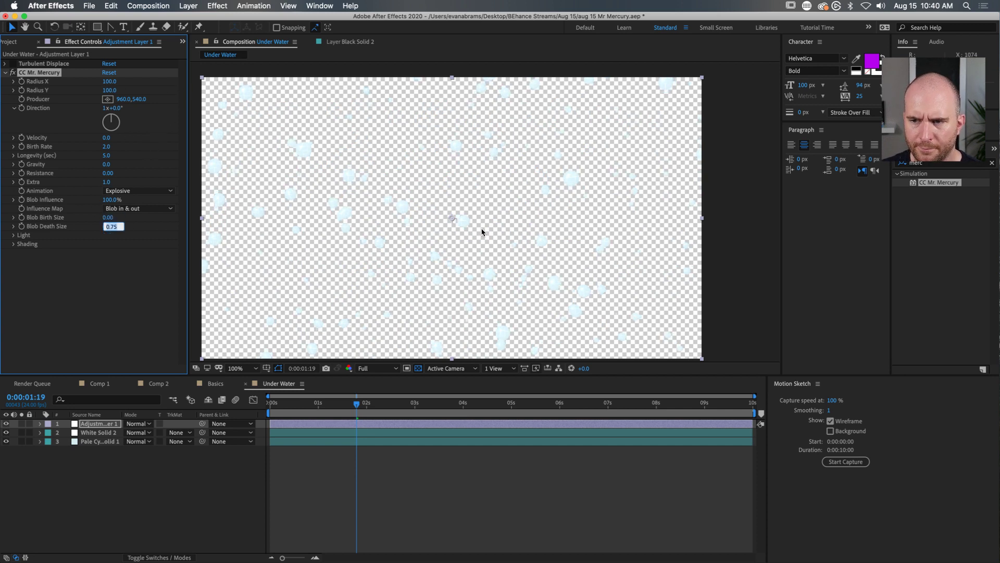
pyautogui.write('5')
pyautogui.press('Return')
# Step: Play back and scrub the composition from its start to examine how the blobs grow and cover the frame
pyautogui.press(',')
pyautogui.press('space')
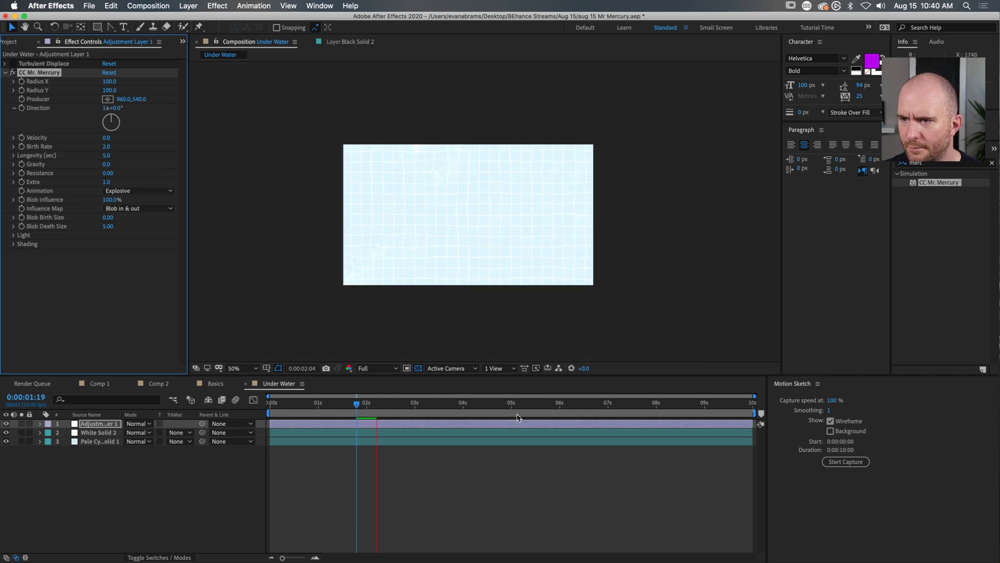
pyautogui.moveTo(358, 405); pyautogui.dragTo(151, 425)
pyautogui.press('space')
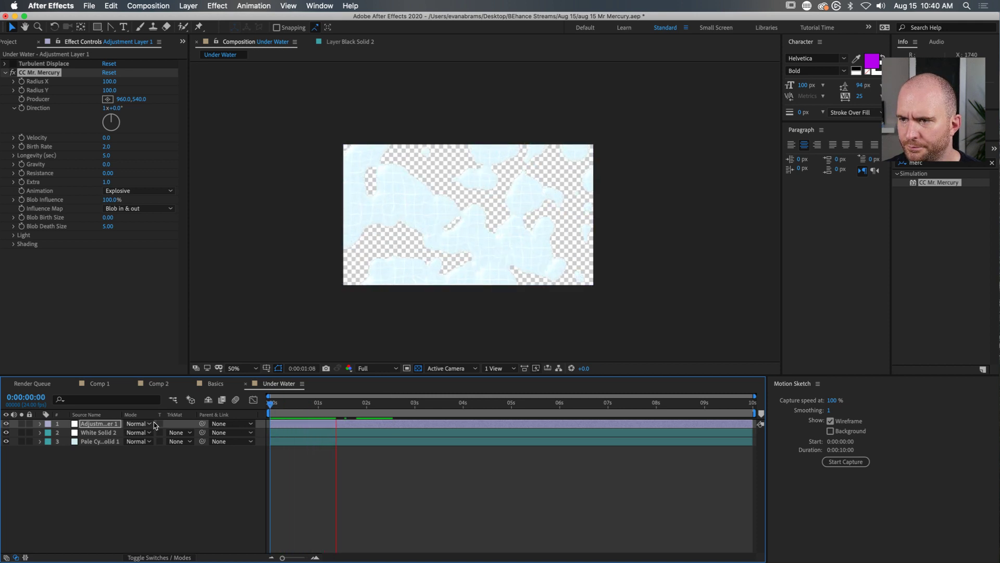
pyautogui.press('space')
pyautogui.moveTo(394, 410); pyautogui.dragTo(153, 413)
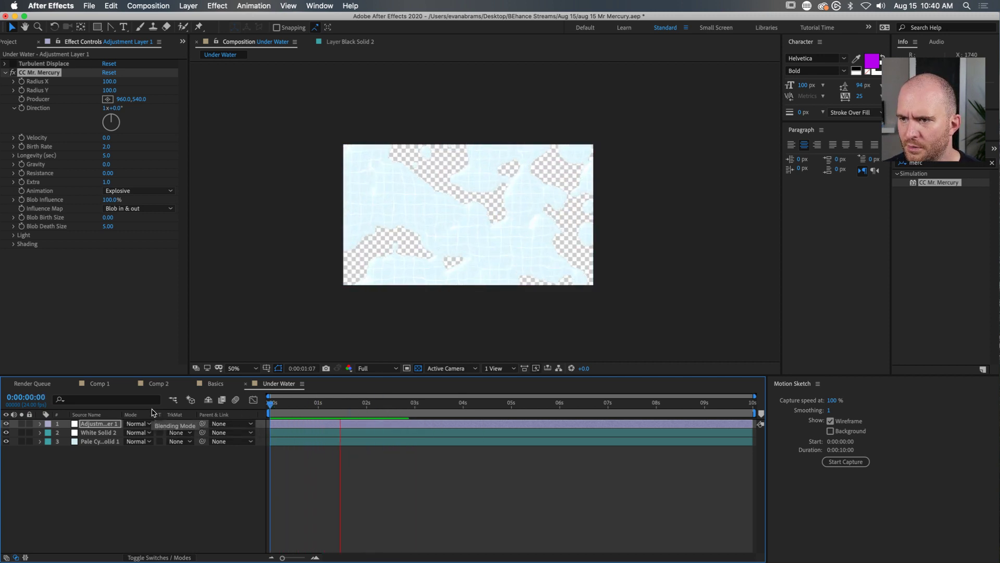
pyautogui.moveTo(271, 409); pyautogui.dragTo(473, 410)
pyautogui.moveTo(394, 411); pyautogui.dragTo(341, 412)
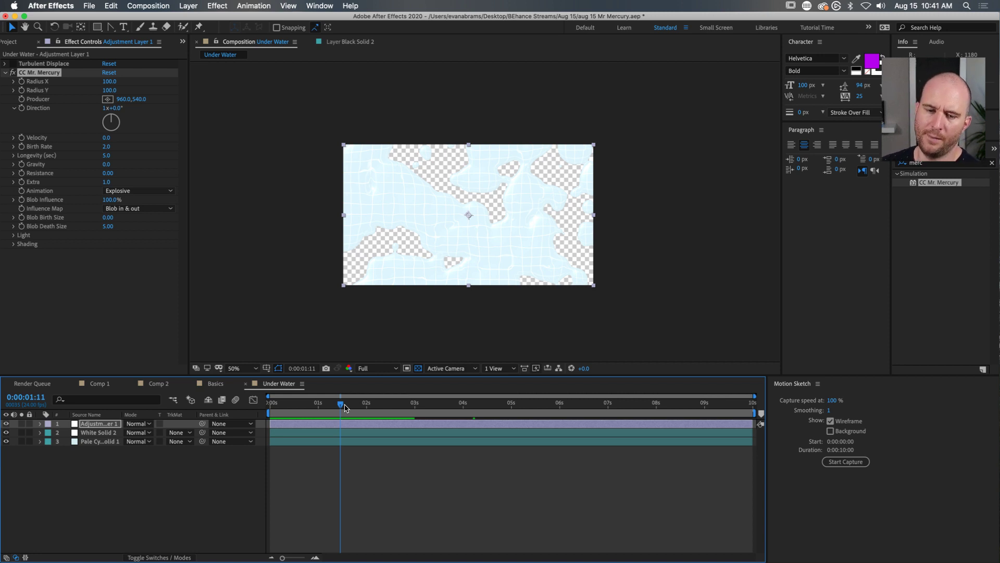
# Step: Examine the mercury-distorted grid in the Under Water composition up close and at several points in time
pyautogui.press('/')
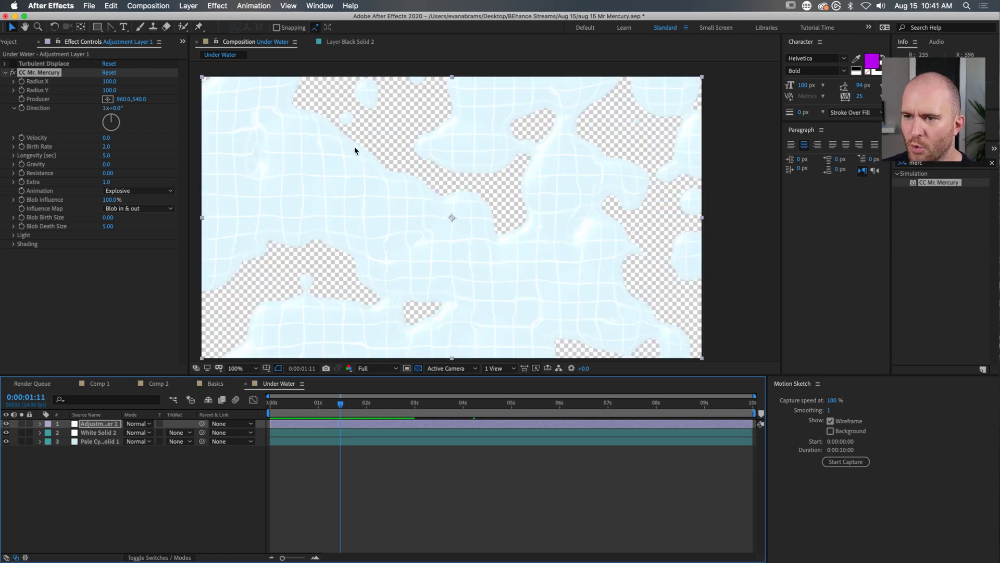
pyautogui.scroll(1, 333, 133)
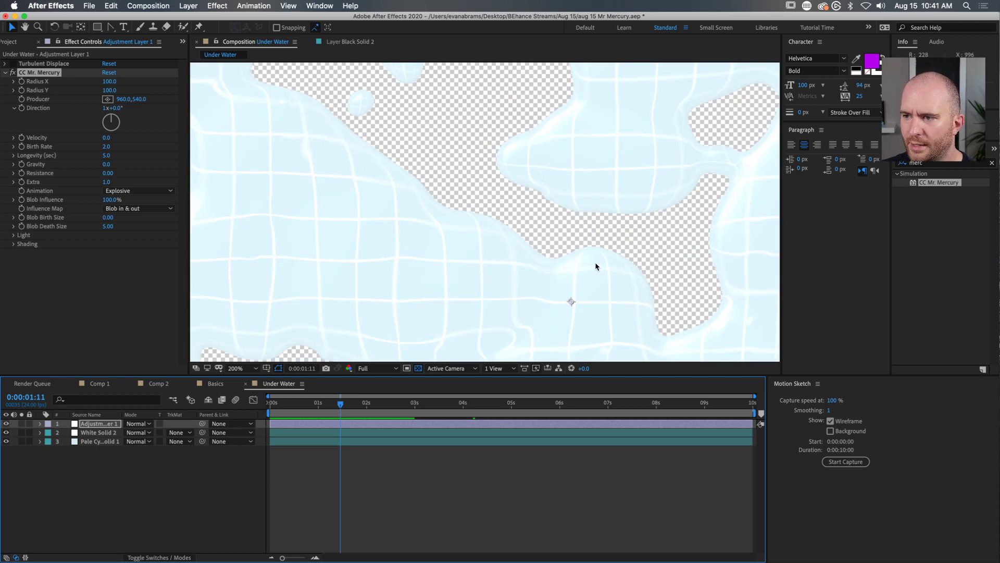
pyautogui.scroll(-1, 576, 248)
pyautogui.moveTo(392, 406); pyautogui.dragTo(443, 405)
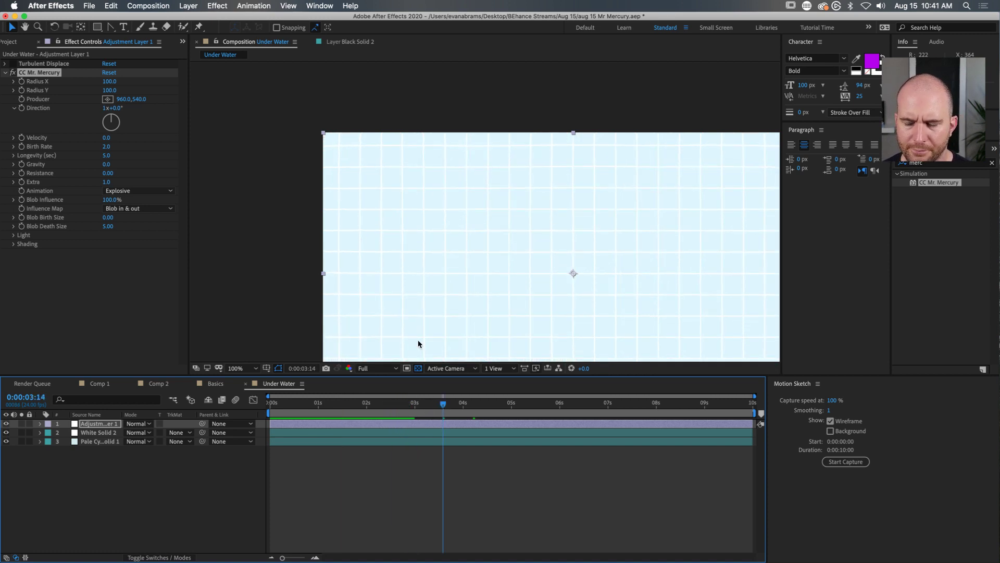
pyautogui.press(',')
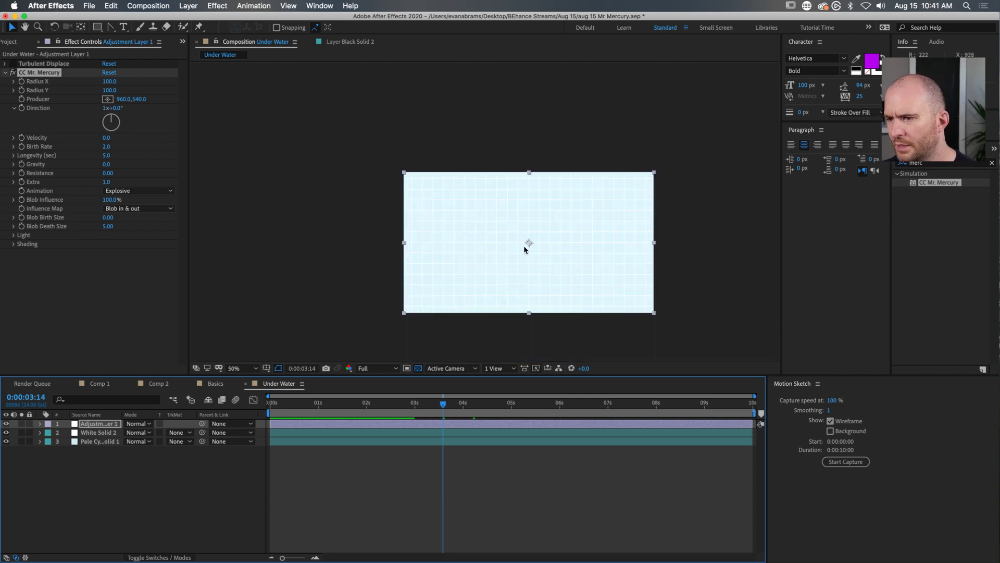
pyautogui.moveTo(442, 405)
pyautogui.mouseDown()
pyautogui.moveTo(331, 404)
pyautogui.moveTo(452, 409)
pyautogui.mouseUp()
pyautogui.press('space')
pyautogui.press('.')
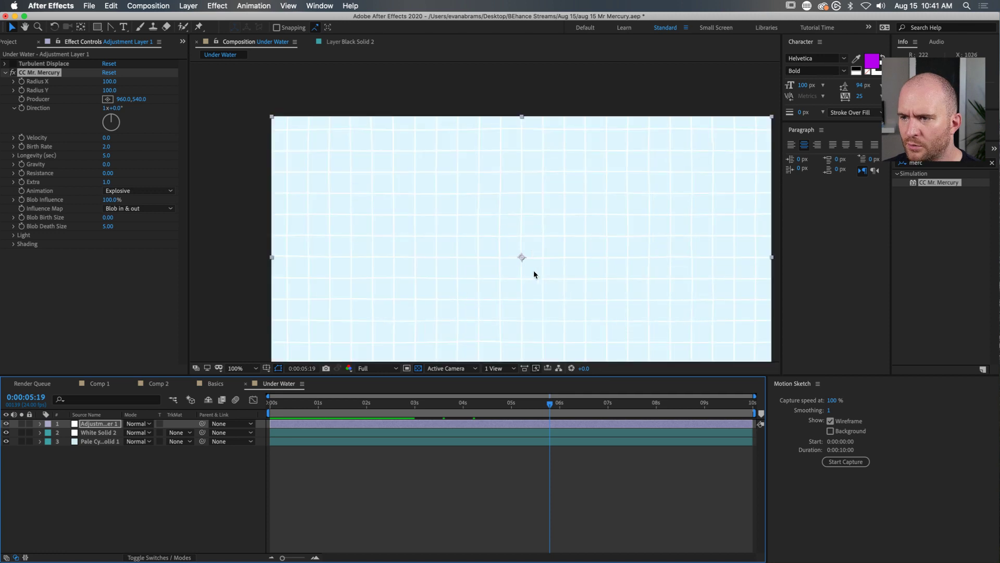
# Step: Compare the grid with CC Mr. Mercury disabled and enabled, and review it back to 0:00:01:11
pyautogui.click(14, 74)
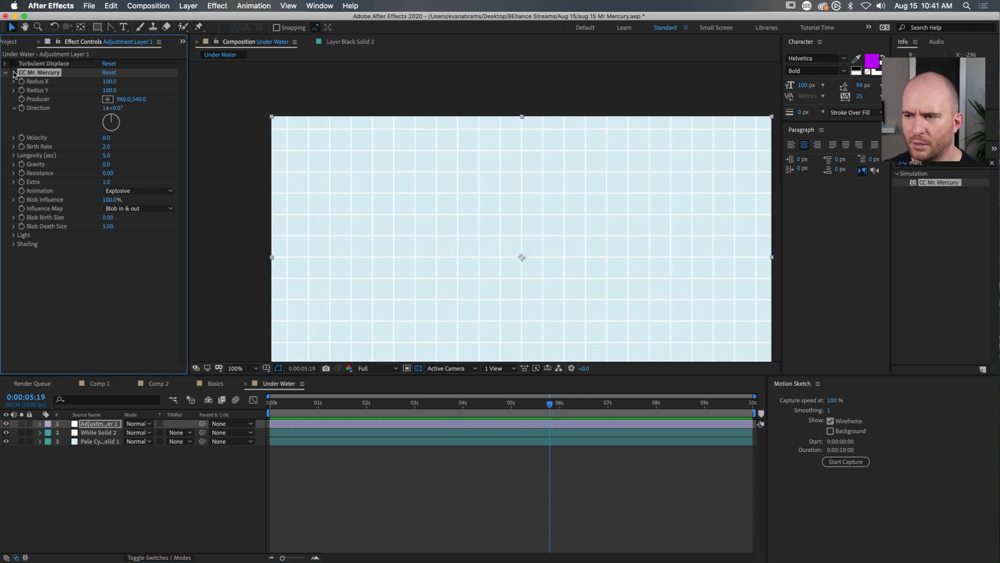
pyautogui.click(12, 72)
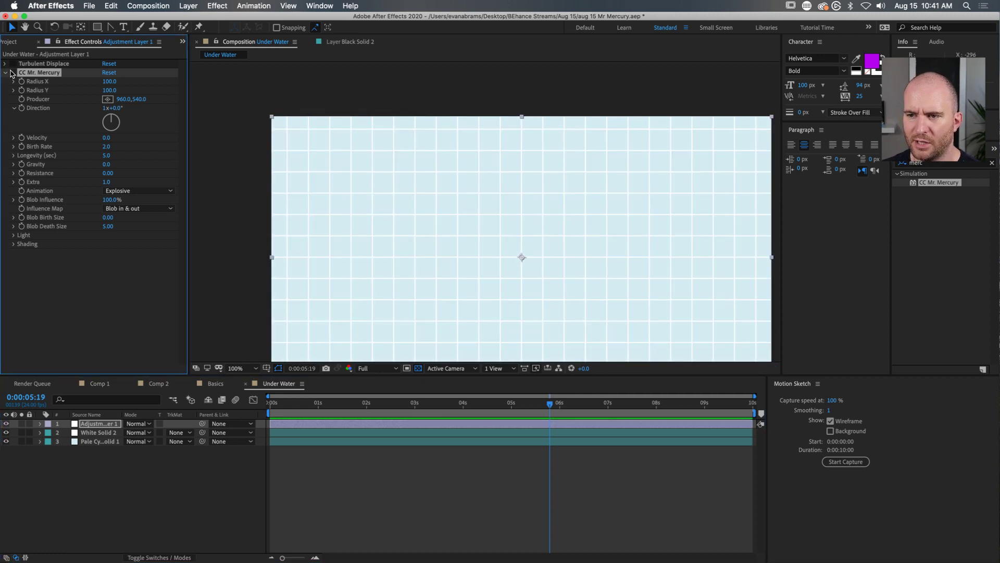
pyautogui.click(12, 72)
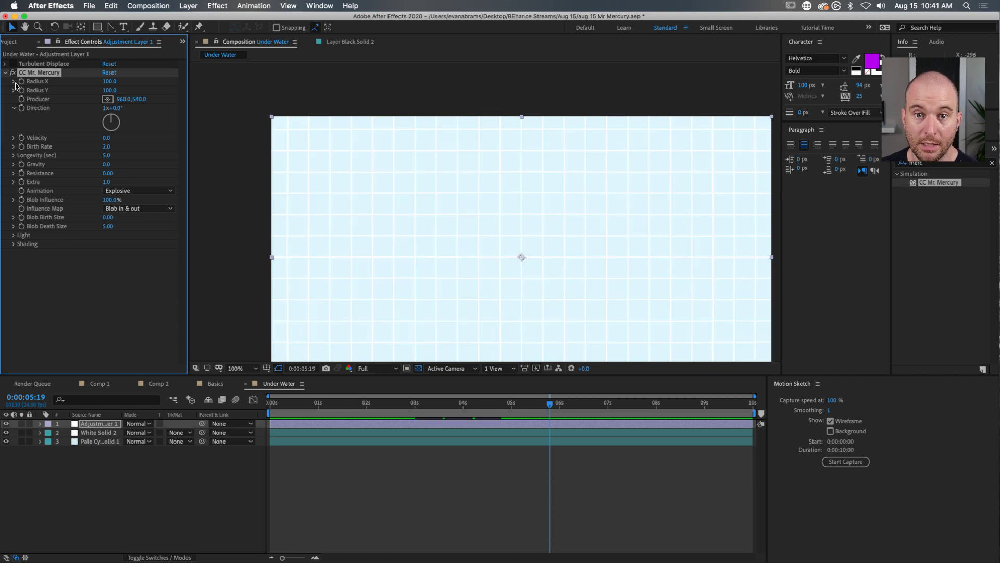
pyautogui.moveTo(549, 403); pyautogui.dragTo(444, 404)
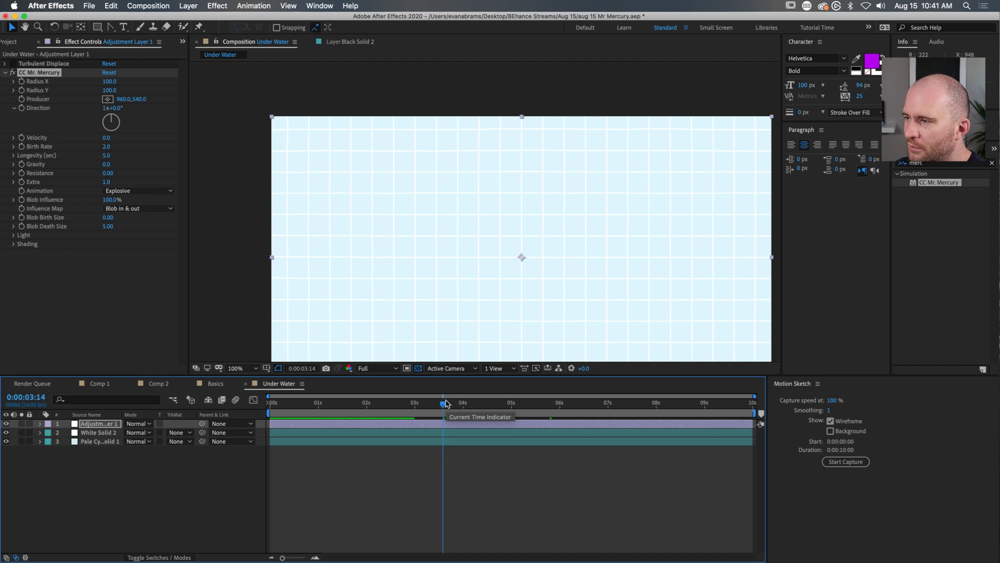
pyautogui.moveTo(395, 405); pyautogui.dragTo(415, 390)
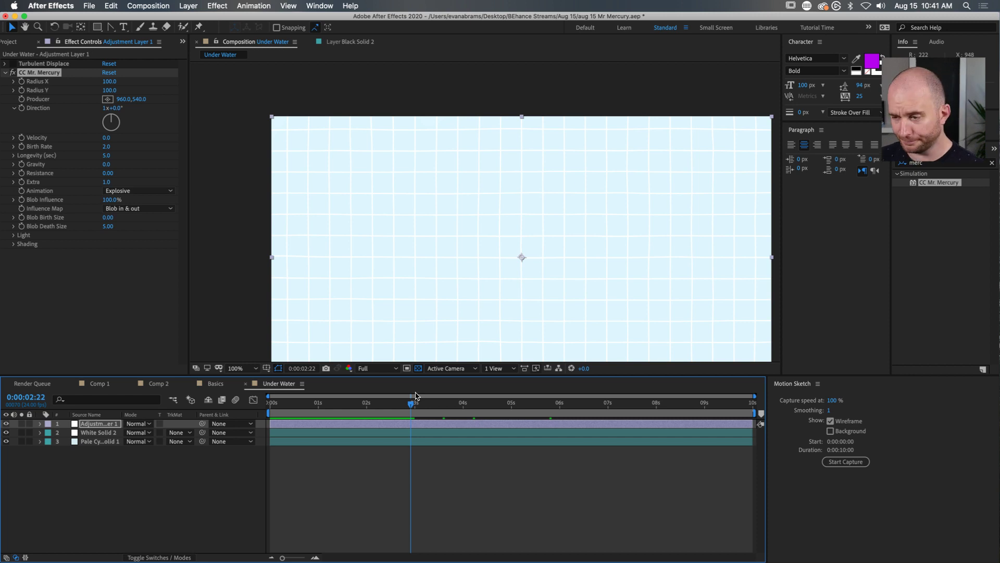
pyautogui.moveTo(402, 403); pyautogui.dragTo(342, 415)
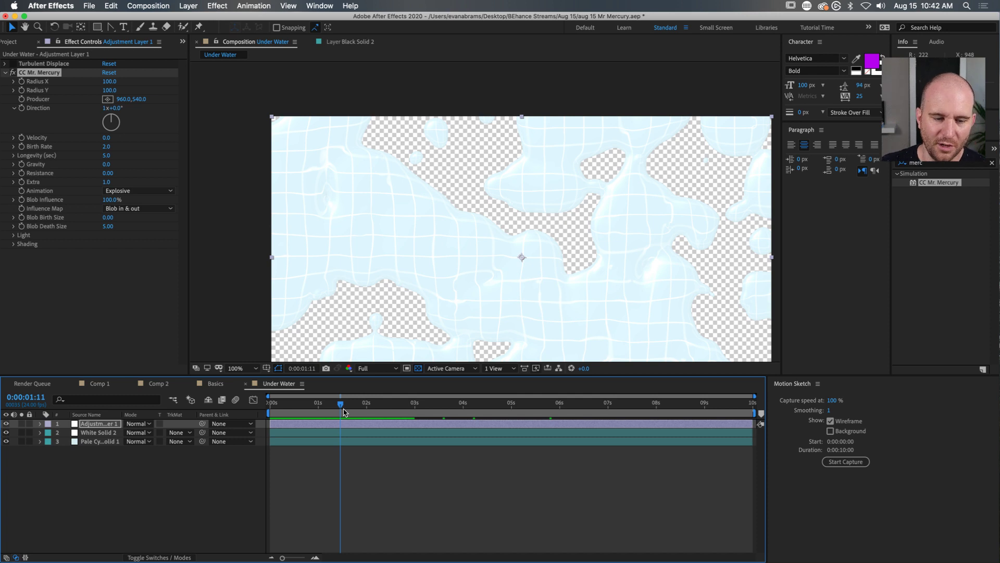
# Step: Review the handwritten Blob animation and its Emitter layer in the Basics composition
pyautogui.click(216, 386)
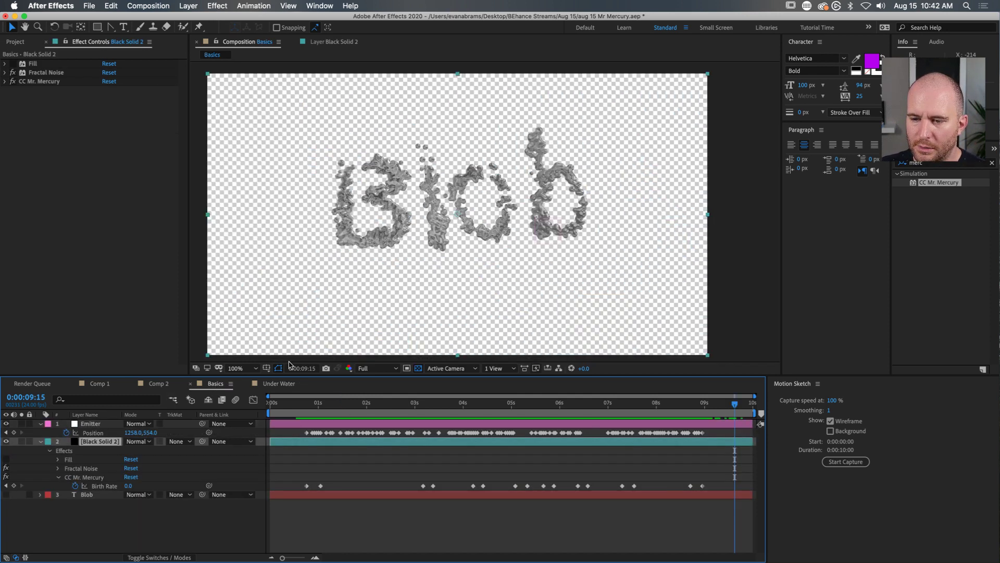
pyautogui.click(343, 423)
pyautogui.moveTo(312, 408); pyautogui.dragTo(683, 401)
pyautogui.press('space')
pyautogui.moveTo(462, 404); pyautogui.dragTo(642, 403)
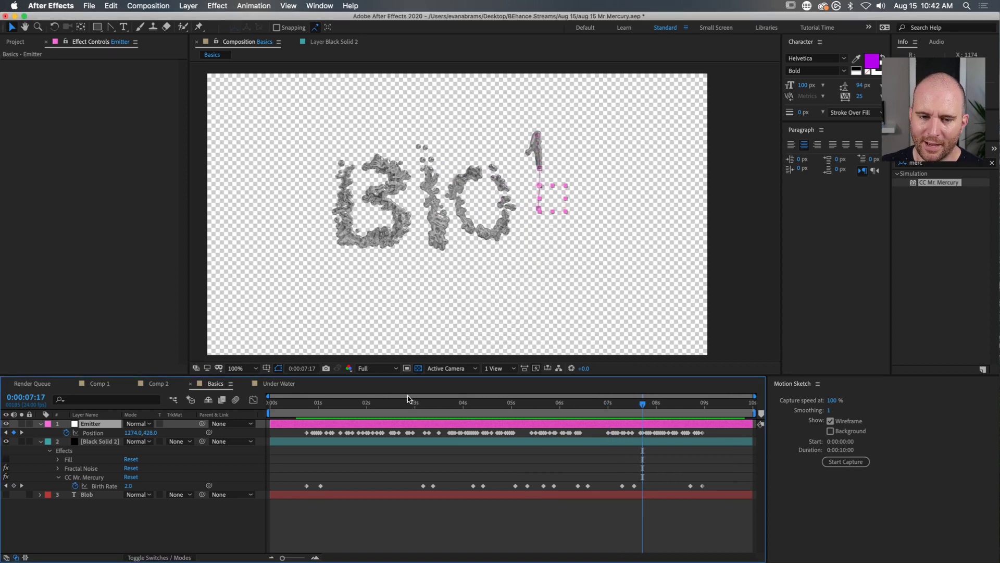
# Step: Collapse the properties of the Emitter and Black Solid 2 layers in the Basics composition
pyautogui.click(310, 537)
pyautogui.click(40, 424)
pyautogui.click(40, 432)
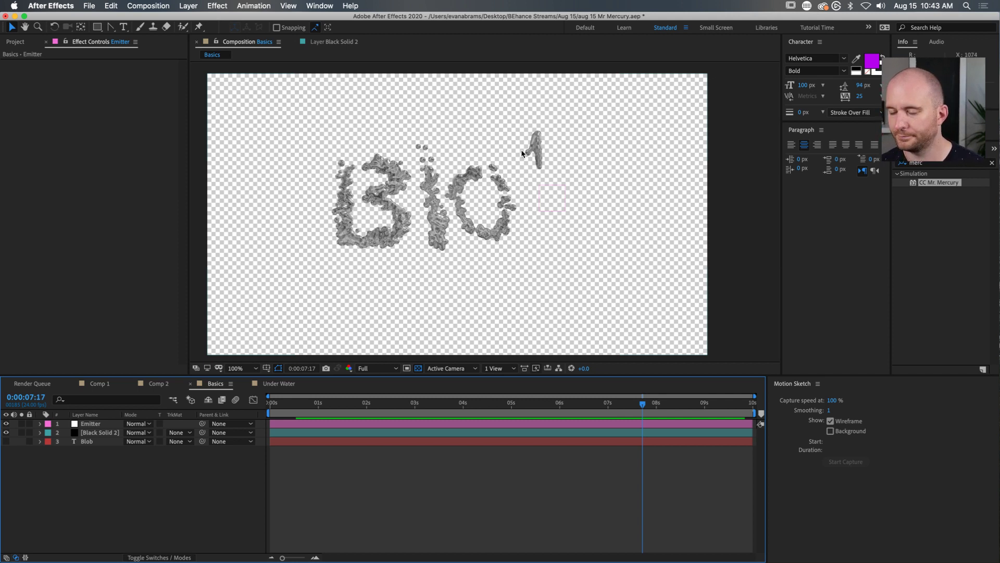
# Step: Create a 1920 x 1080, 24 fps, 10-second composition named Motion Trail
pyautogui.click(20, 42)
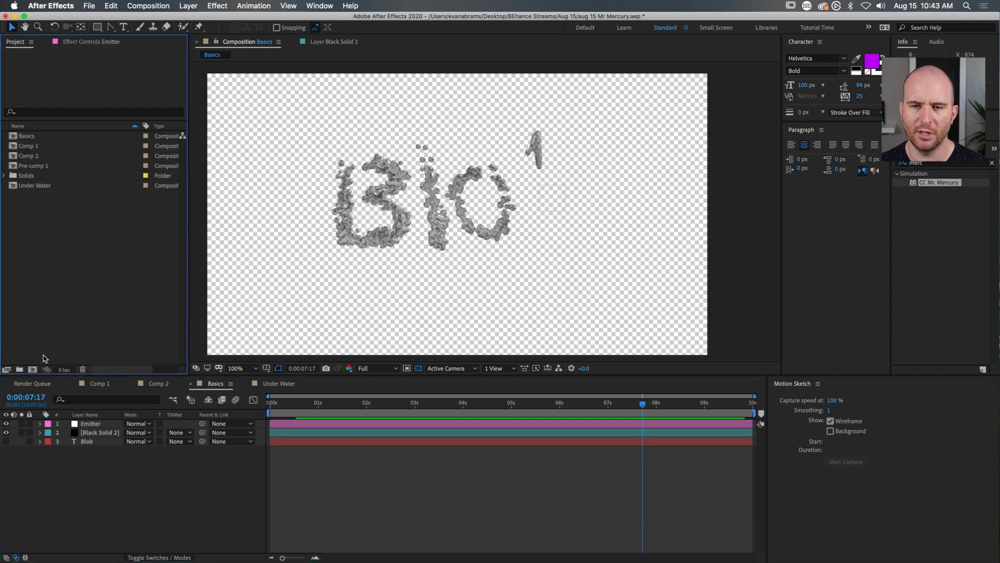
pyautogui.click(32, 369)
pyautogui.write('Motion Trail')
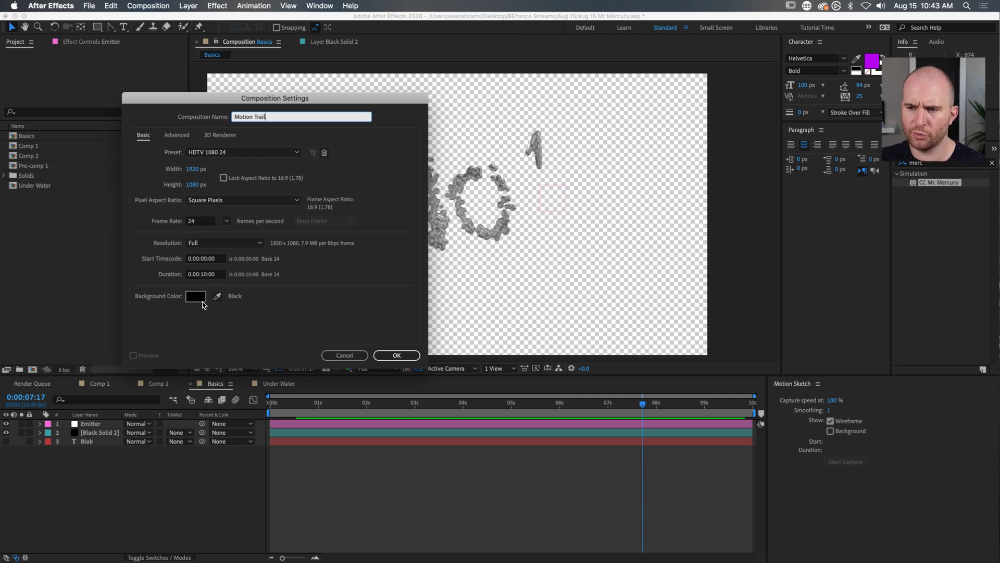
pyautogui.click(397, 356)
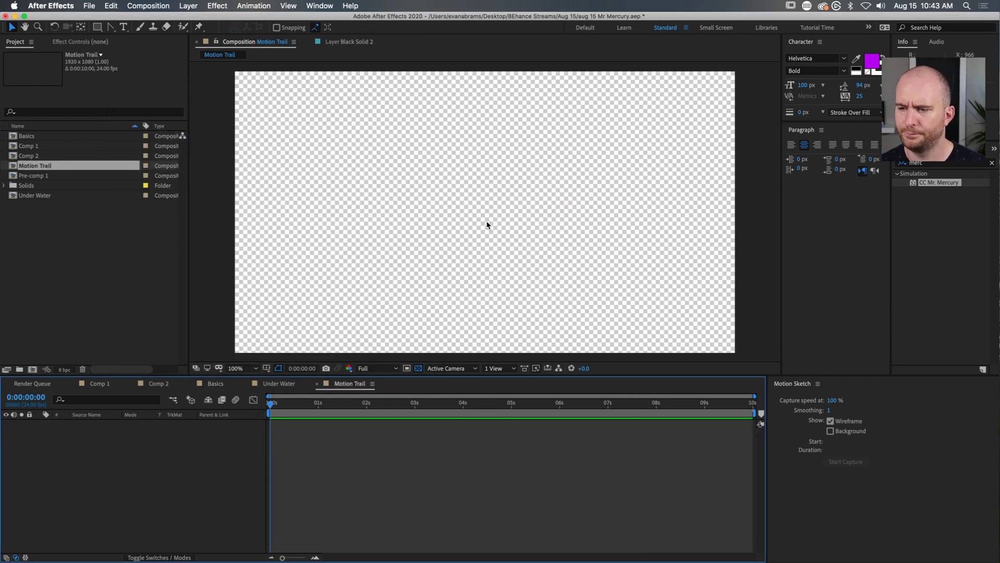
# Step: Add a centred black ellipse shape layer and set its path size to 290 x 290
pyautogui.scroll(-1, 487, 224)
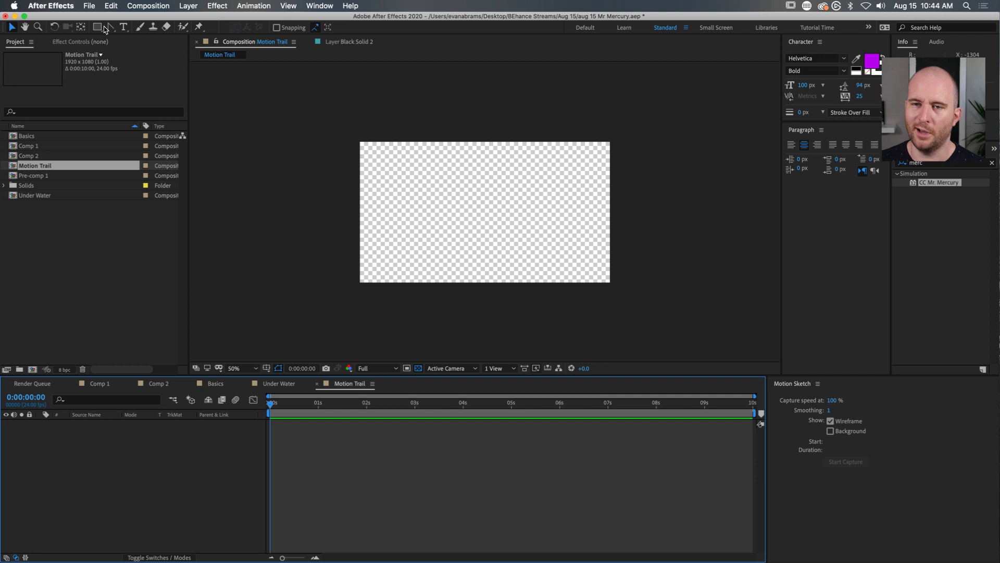
pyautogui.moveTo(98, 27); pyautogui.dragTo(125, 50)
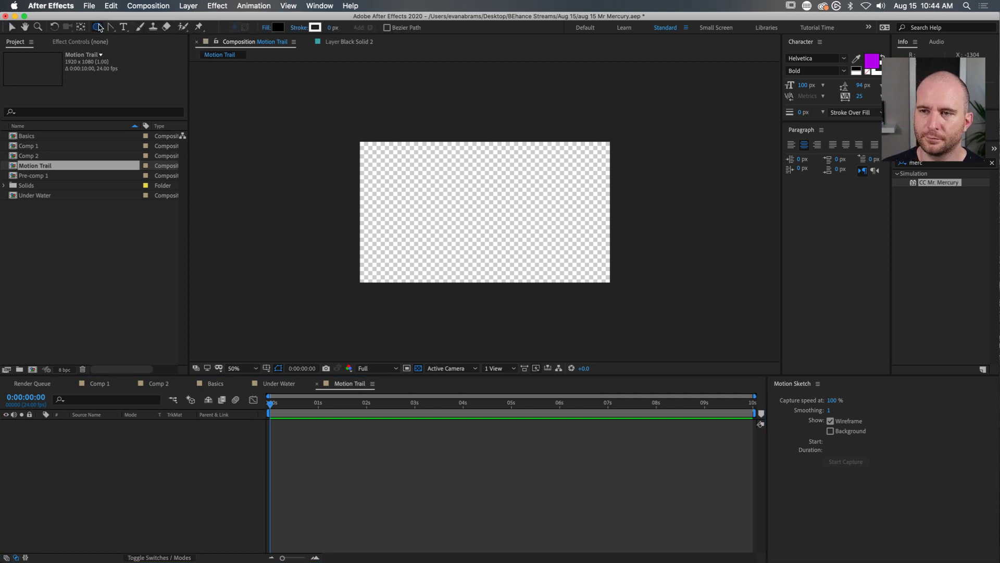
pyautogui.doubleClick(98, 27)
pyautogui.press('v')
pyautogui.press('u')
pyautogui.press('u')
pyautogui.moveTo(160, 459)
pyautogui.mouseDown()
pyautogui.moveTo(102, 458)
pyautogui.moveTo(164, 450)
pyautogui.moveTo(146, 459)
pyautogui.mouseUp()
pyautogui.click(456, 457)
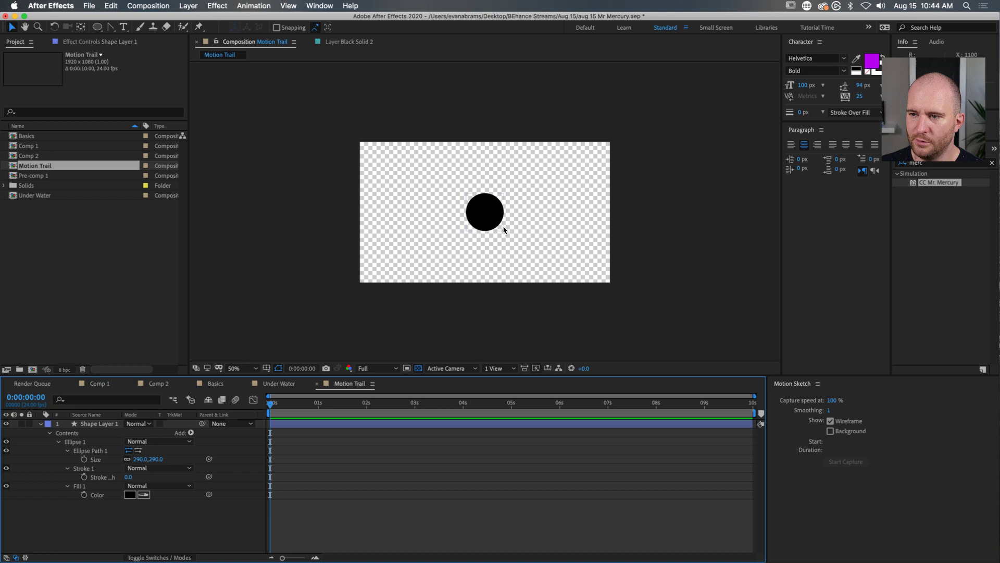
# Step: Start keyframing the circle layer's Position at 0:00:00:00
pyautogui.scroll(2, 504, 229)
pyautogui.click(482, 201)
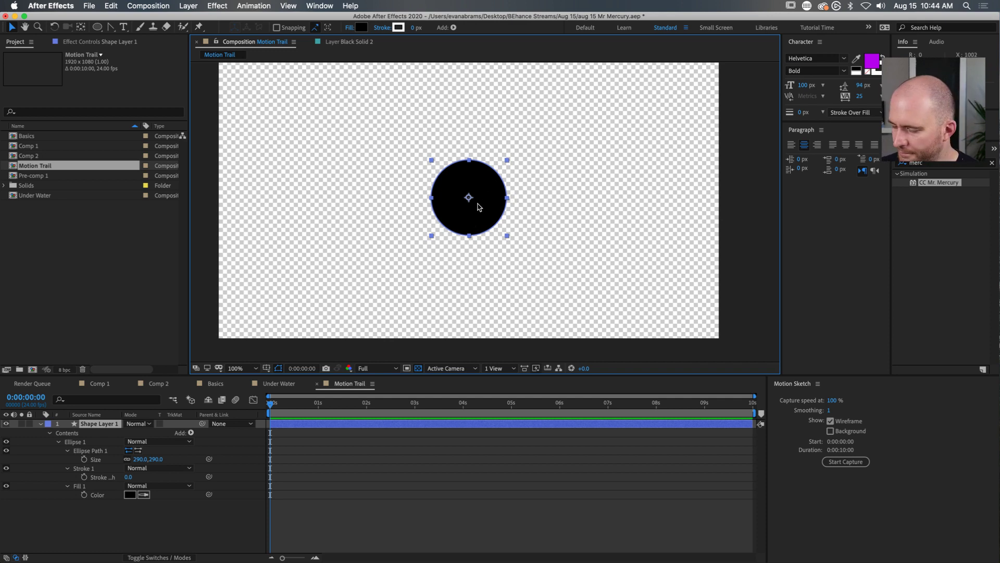
pyautogui.scroll(-2, 487, 193)
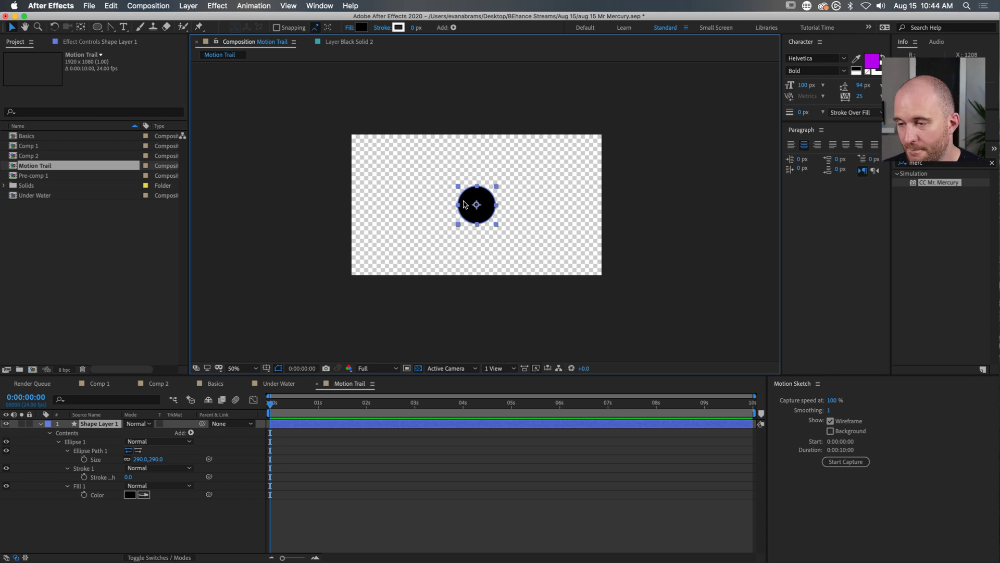
pyautogui.click(384, 440)
pyautogui.click(386, 426)
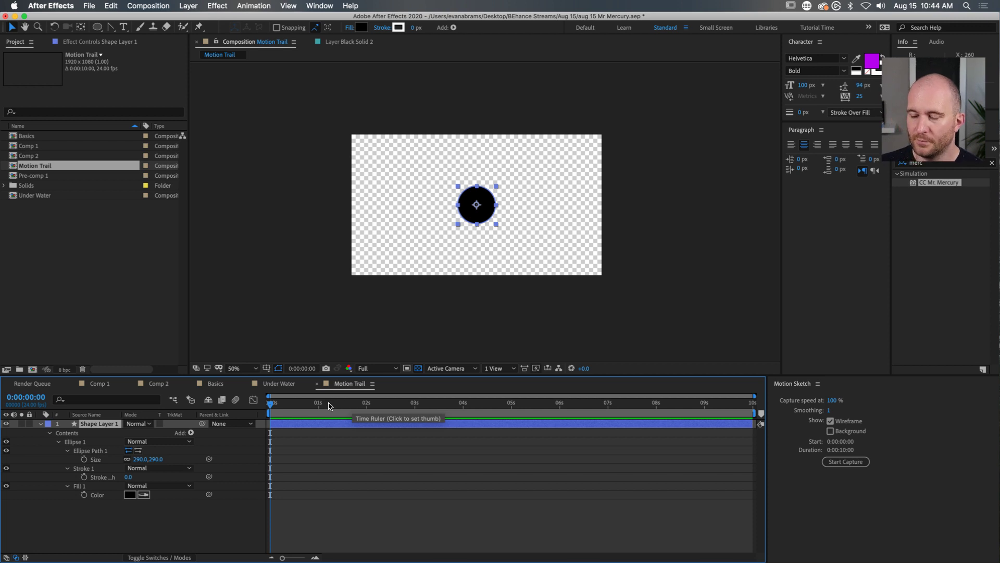
pyautogui.press('p')
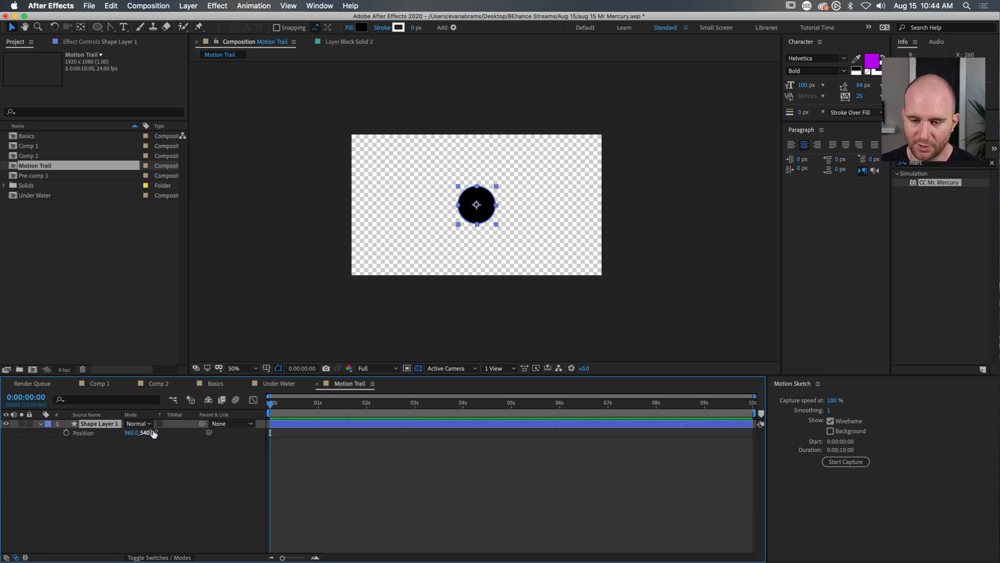
pyautogui.click(67, 432)
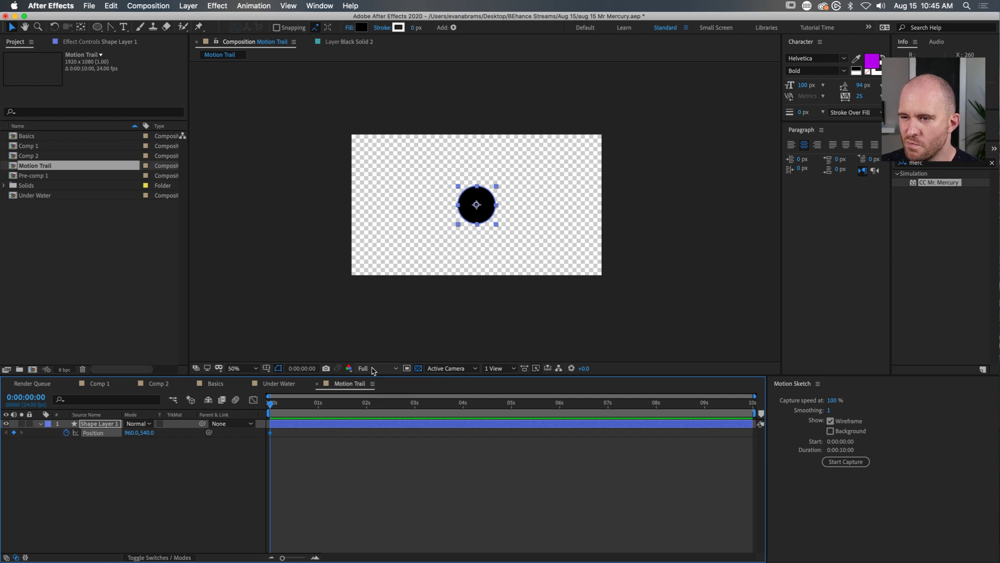
# Step: Add Position keyframes to move the circle around the frame, ending at 960, 540 at 0:00:01:14
pyautogui.moveTo(475, 208)
pyautogui.mouseDown()
pyautogui.moveTo(609, 131)
pyautogui.moveTo(449, 240)
pyautogui.moveTo(486, 188)
pyautogui.moveTo(608, 130)
pyautogui.moveTo(440, 241)
pyautogui.moveTo(461, 199)
pyautogui.moveTo(497, 172)
pyautogui.moveTo(477, 201)
pyautogui.mouseUp()
pyautogui.click(299, 404)
pyautogui.click(308, 404)
pyautogui.click(329, 404)
pyautogui.click(346, 404)
pyautogui.click(134, 432)
pyautogui.write('960')
pyautogui.press('Tab')
pyautogui.write('540')
pyautogui.press('Return')
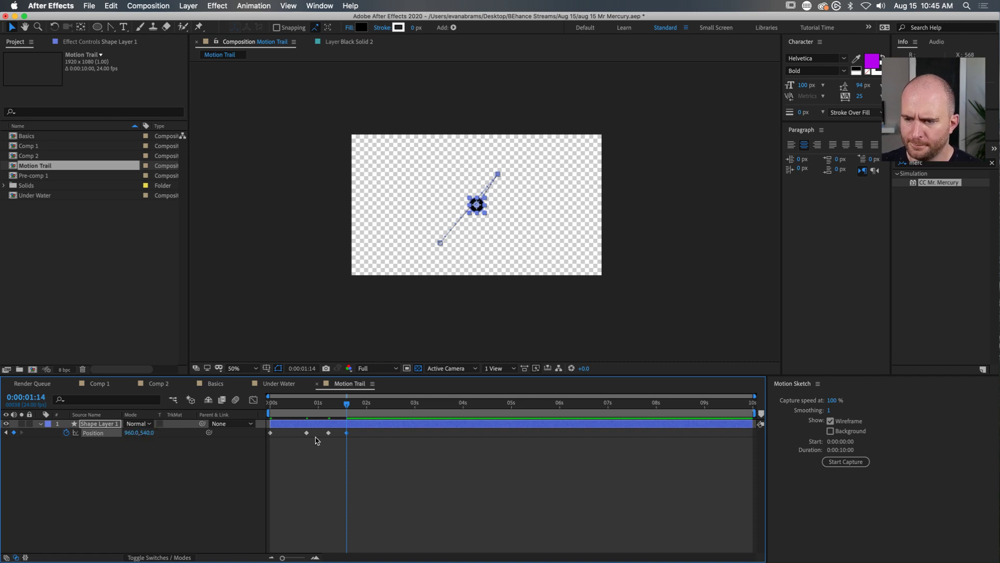
# Step: Curve the circle's motion path at its two middle keyframes with the Convert Vertex tool
pyautogui.click(365, 440)
pyautogui.moveTo(336, 432); pyautogui.dragTo(305, 437)
pyautogui.rightClick(307, 434)
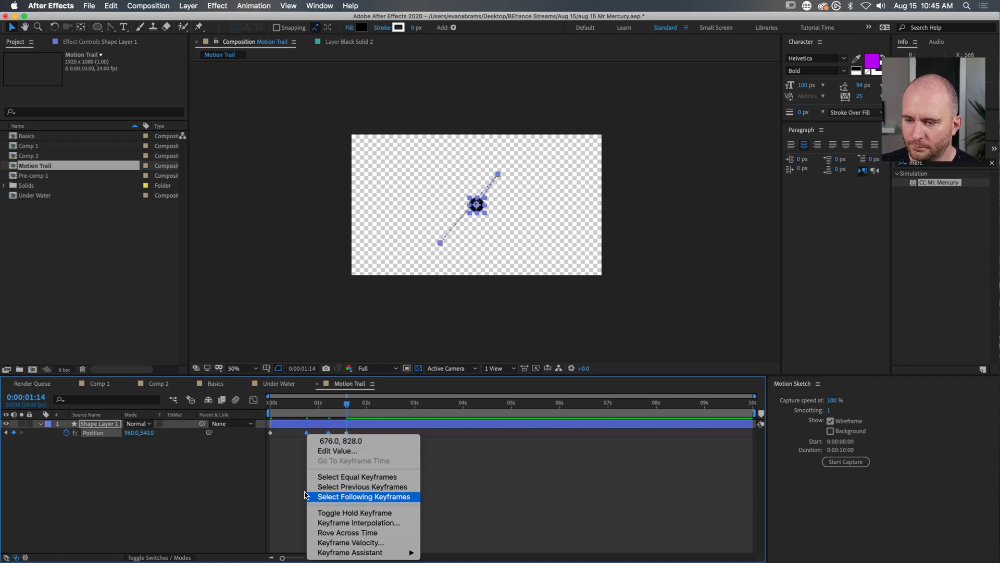
pyautogui.click(107, 26)
pyautogui.moveTo(441, 241); pyautogui.dragTo(390, 218)
pyautogui.moveTo(498, 174); pyautogui.dragTo(539, 181)
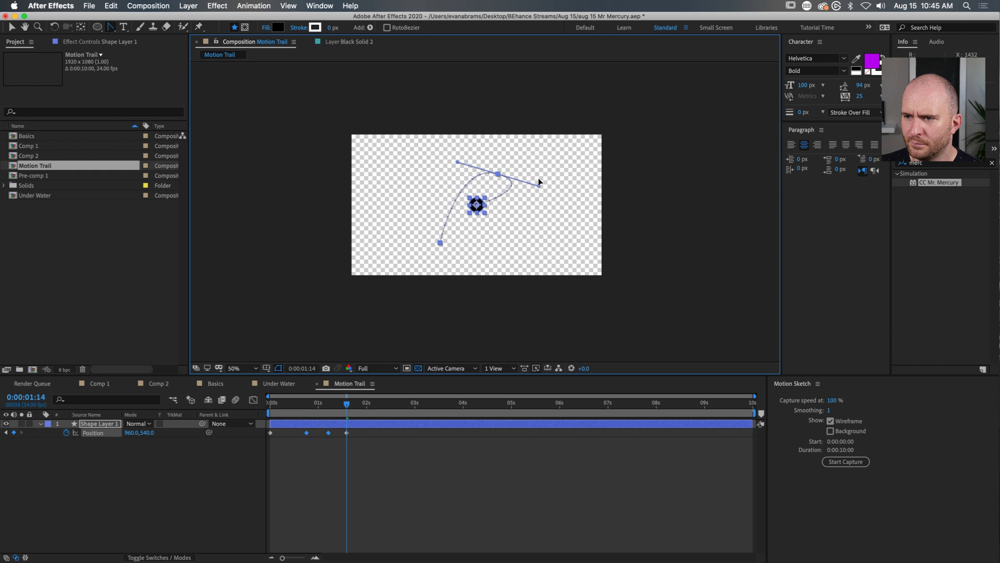
pyautogui.moveTo(440, 243); pyautogui.dragTo(373, 183)
pyautogui.moveTo(272, 404); pyautogui.dragTo(293, 396)
pyautogui.moveTo(503, 168); pyautogui.dragTo(554, 199)
pyautogui.moveTo(297, 408)
pyautogui.mouseDown()
pyautogui.moveTo(260, 412)
pyautogui.moveTo(313, 401)
pyautogui.mouseUp()
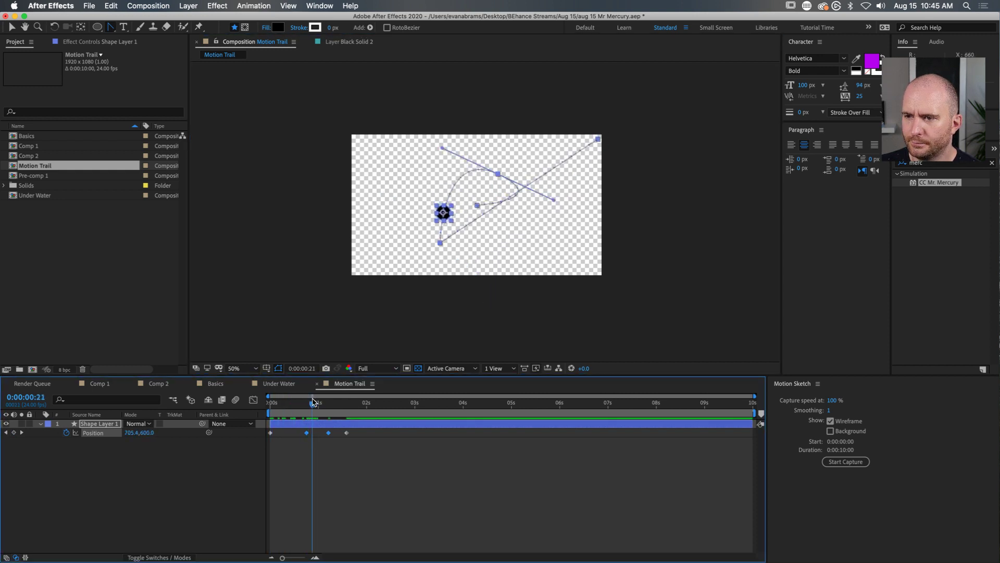
# Step: Widen the motion path's curves by adjusting the middle keyframes' tangents, and move the second keyframe to 544, 804
pyautogui.click(441, 241)
pyautogui.moveTo(458, 237); pyautogui.dragTo(473, 257)
pyautogui.moveTo(492, 183); pyautogui.dragTo(447, 146)
pyautogui.moveTo(425, 236); pyautogui.dragTo(369, 212)
pyautogui.moveTo(473, 257); pyautogui.dragTo(520, 275)
pyautogui.moveTo(440, 243); pyautogui.dragTo(431, 250)
pyautogui.moveTo(490, 182)
pyautogui.mouseDown()
pyautogui.moveTo(481, 165)
pyautogui.moveTo(508, 178)
pyautogui.moveTo(484, 175)
pyautogui.mouseUp()
# Step: Preview the circle's movement along the curved path from the start of the composition
pyautogui.click(359, 435)
pyautogui.moveTo(329, 404); pyautogui.dragTo(238, 416)
pyautogui.press('space')
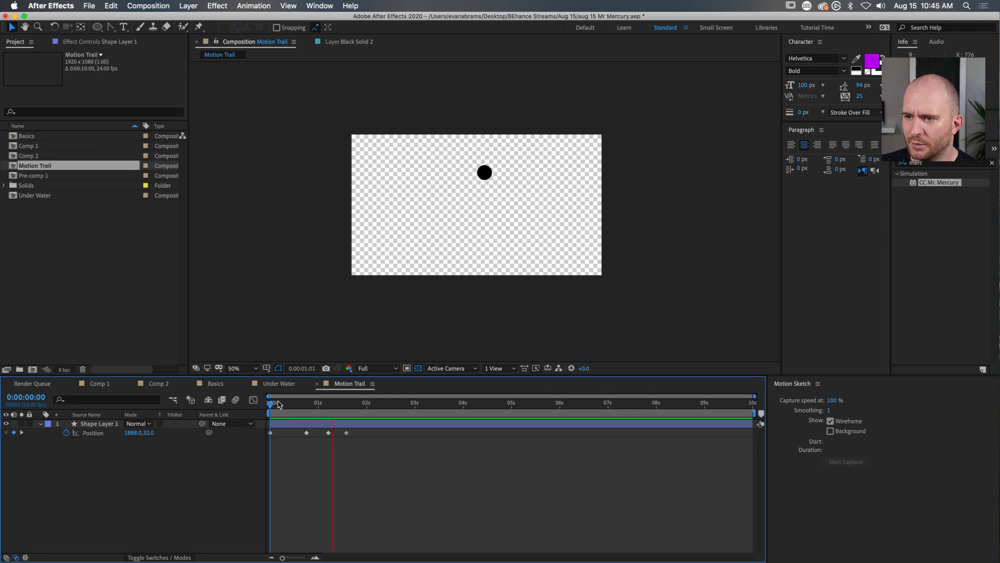
pyautogui.press('space')
pyautogui.moveTo(328, 411); pyautogui.dragTo(254, 423)
pyautogui.press('space')
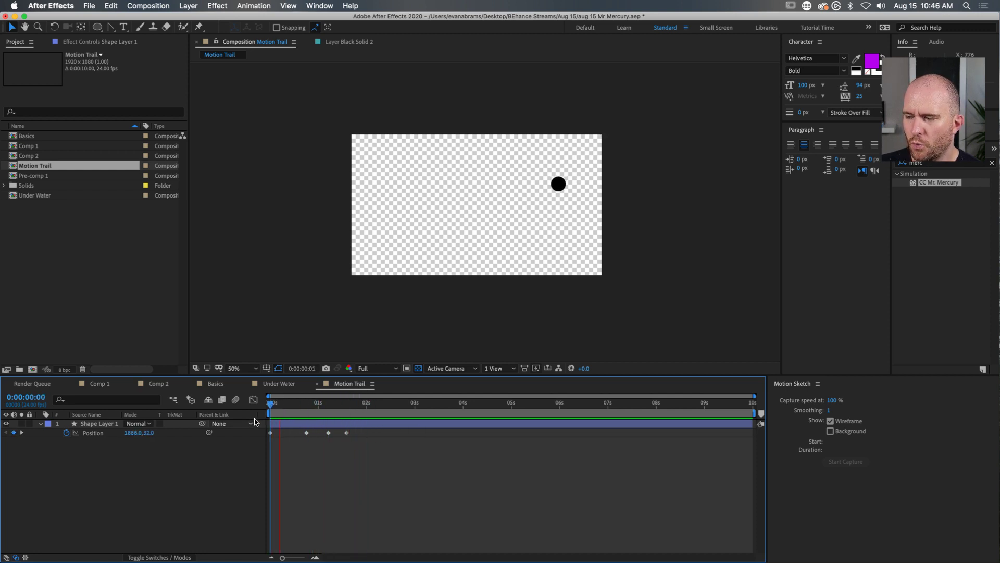
pyautogui.press('space')
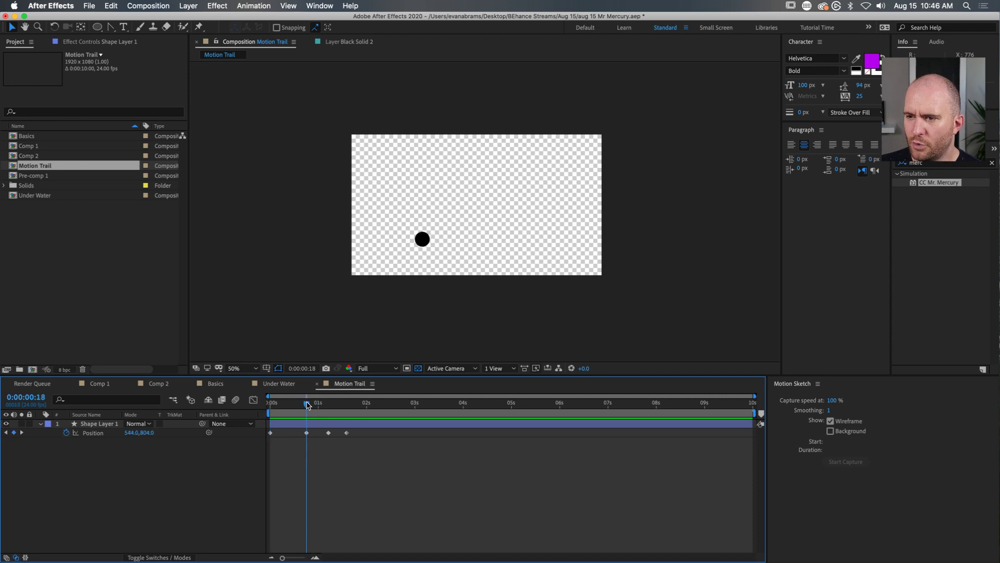
# Step: Move the circle's Position keyframe at 0:00:00:18 up and inward to 692, 676
pyautogui.click(421, 242)
pyautogui.moveTo(424, 233); pyautogui.dragTo(437, 225)
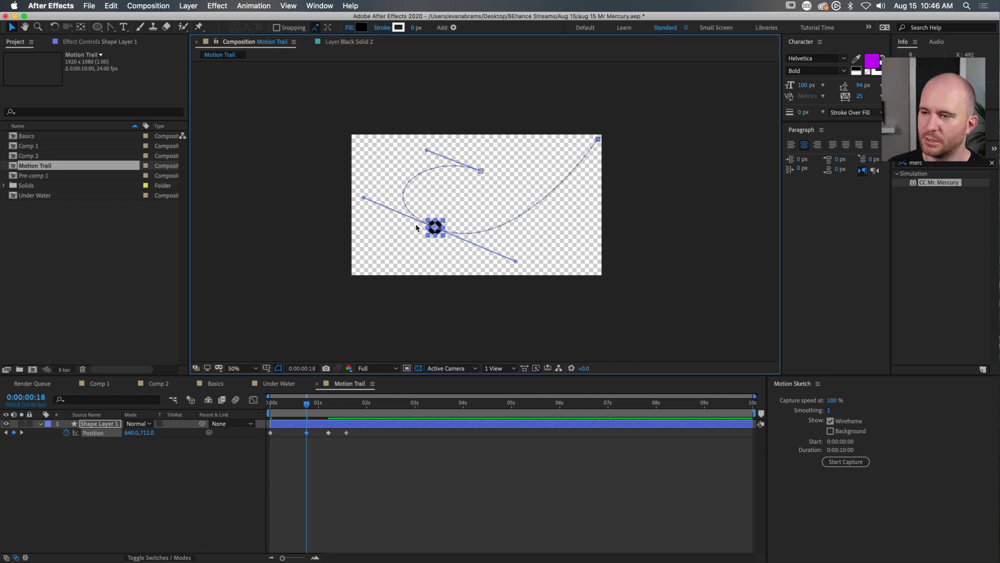
pyautogui.moveTo(440, 221)
pyautogui.mouseDown()
pyautogui.moveTo(451, 215)
pyautogui.moveTo(442, 215)
pyautogui.mouseUp()
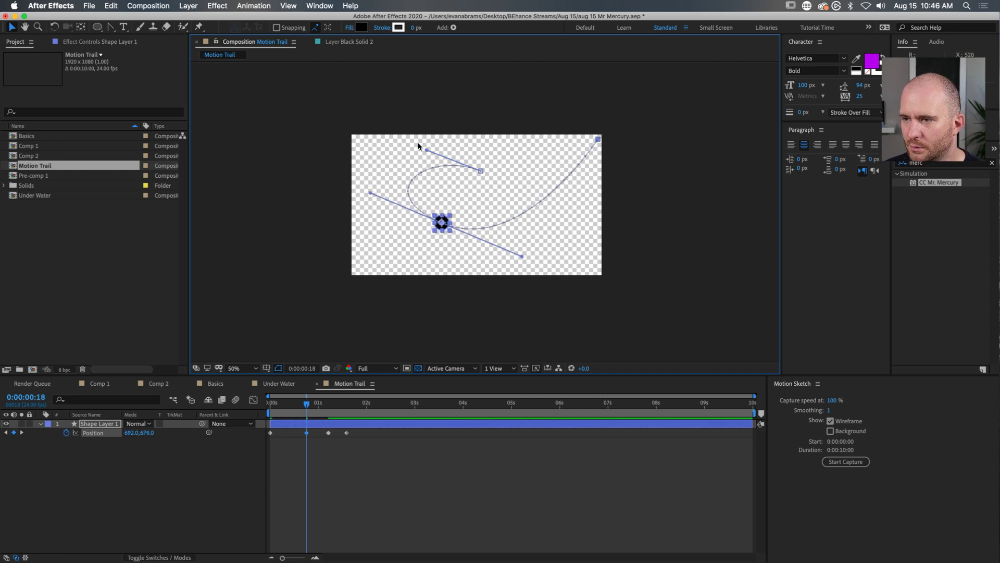
# Step: Reshape the upper loop of the motion path by adjusting the tangents of the third Position keyframe
pyautogui.moveTo(426, 150); pyautogui.dragTo(419, 128)
pyautogui.moveTo(318, 404); pyautogui.dragTo(331, 407)
pyautogui.click(477, 206)
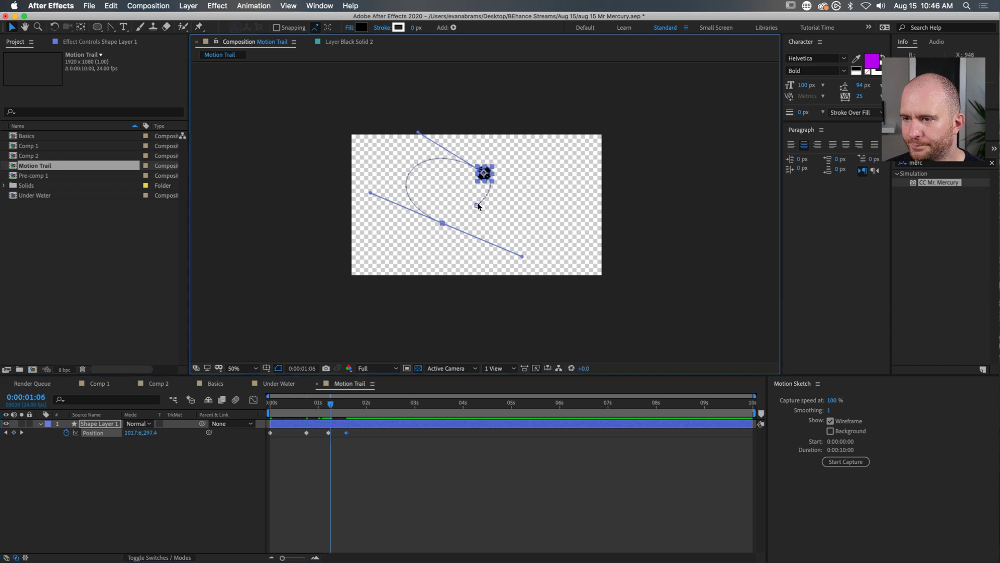
pyautogui.moveTo(515, 186)
pyautogui.mouseDown()
pyautogui.moveTo(504, 194)
pyautogui.moveTo(516, 196)
pyautogui.mouseUp()
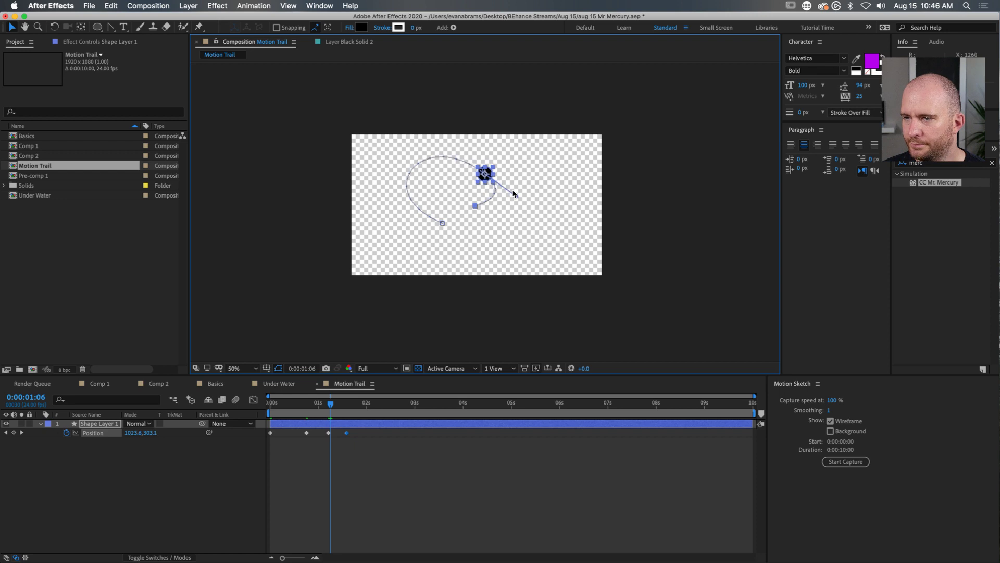
pyautogui.click(329, 432)
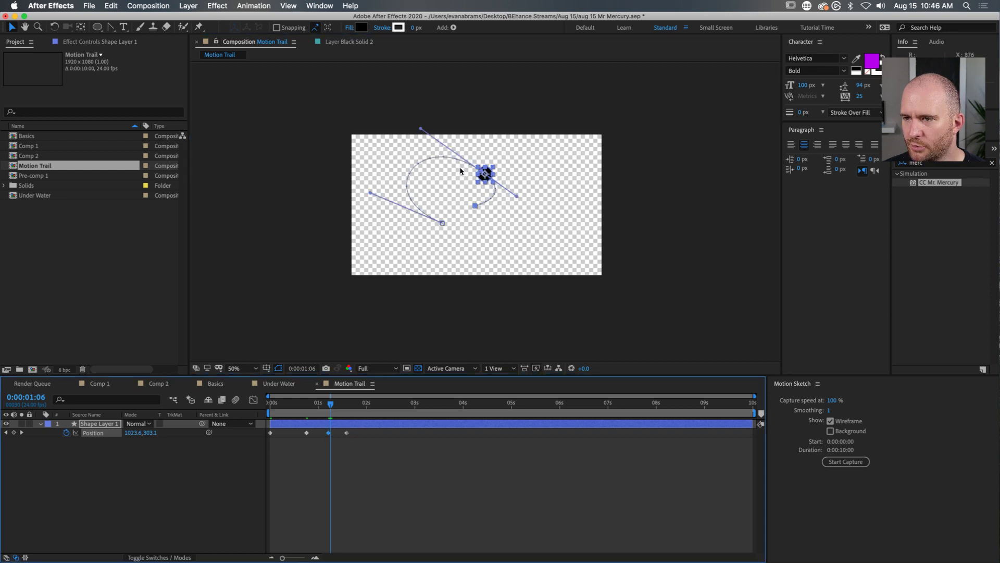
pyautogui.moveTo(422, 130)
pyautogui.mouseDown()
pyautogui.moveTo(436, 138)
pyautogui.moveTo(427, 146)
pyautogui.mouseUp()
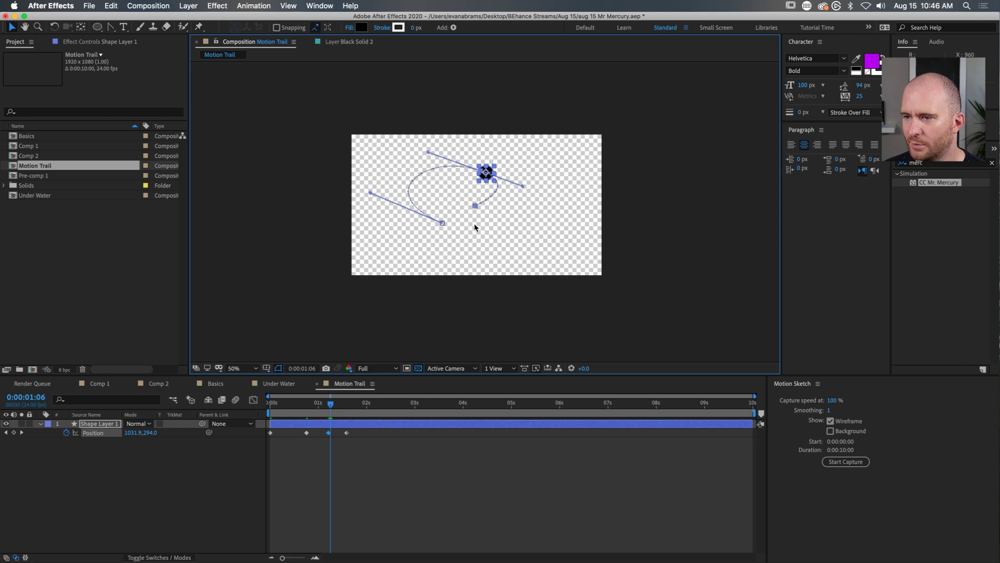
# Step: Set the two middle Position keyframes to rove across time and apply Easy Ease to the last keyframe
pyautogui.click(306, 432)
pyautogui.rightClick(309, 433)
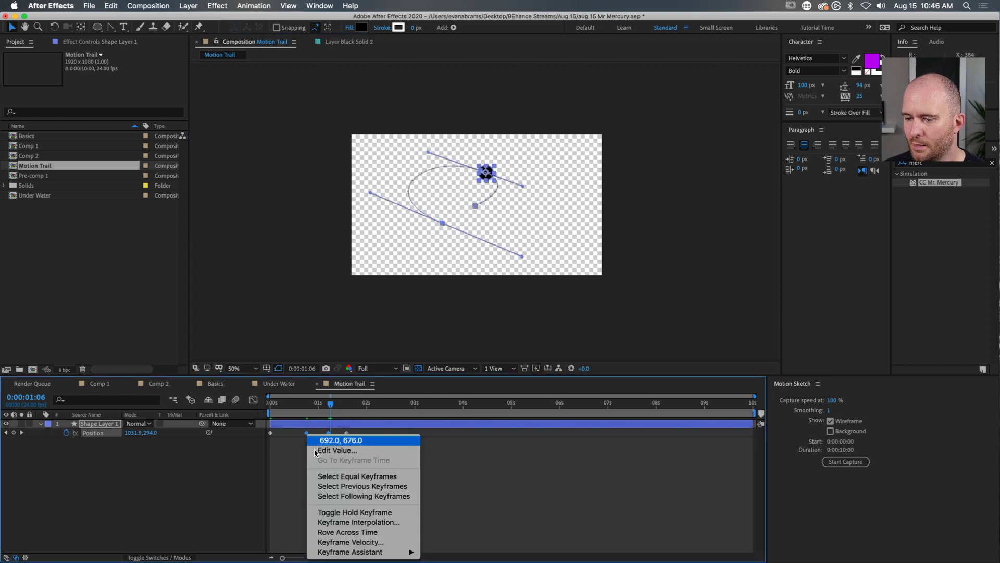
pyautogui.moveTo(342, 555)
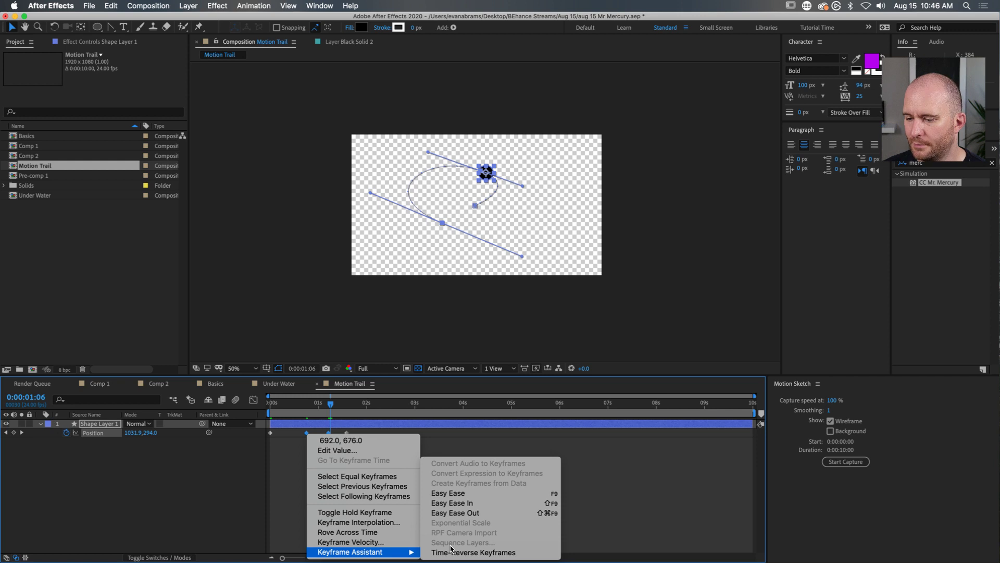
pyautogui.click(359, 532)
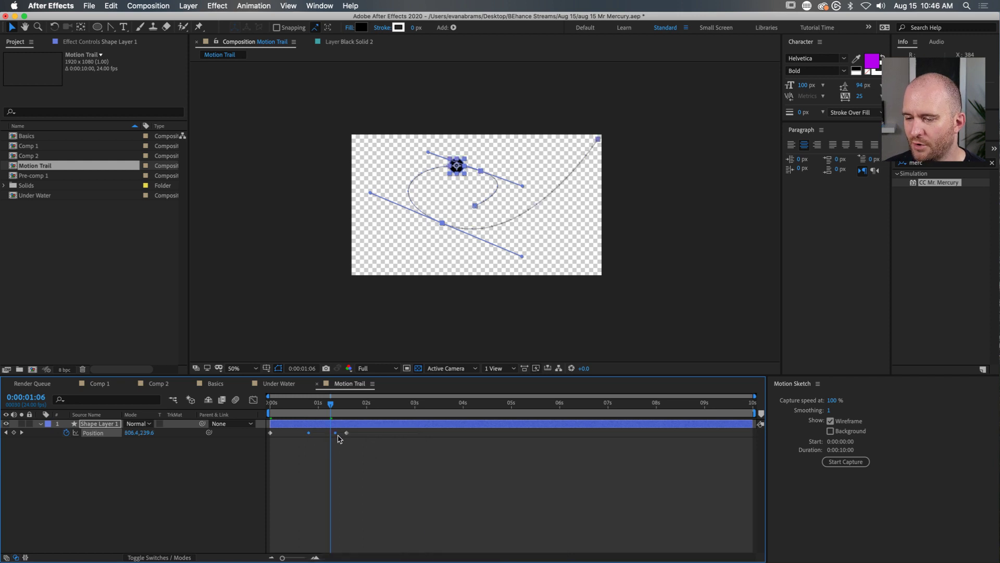
pyautogui.click(347, 433)
pyautogui.press('F9')
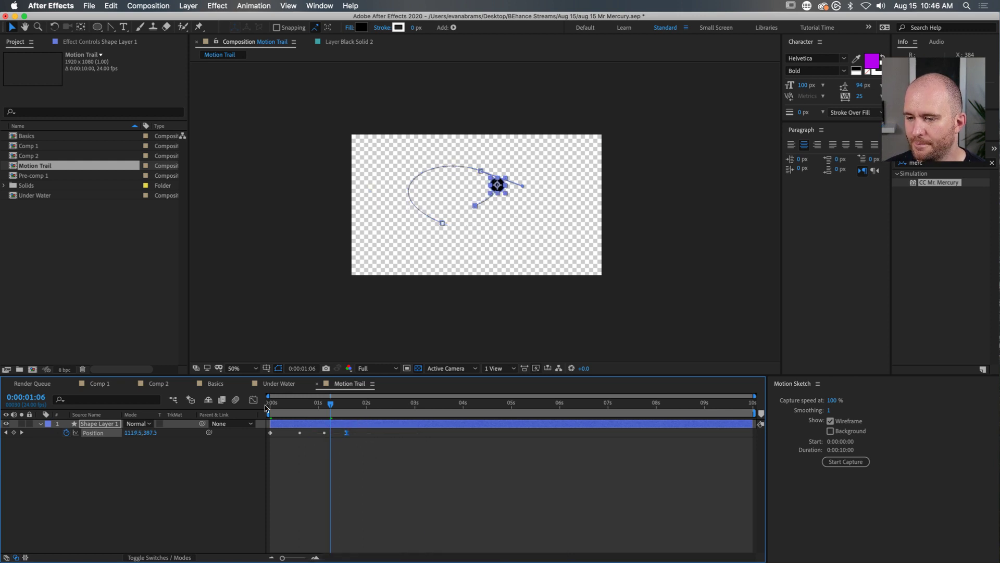
# Step: Lengthen the last Position keyframe's incoming ease in the speed graph and preview the motion from the start
pyautogui.hotkey('shift', 'F3')
pyautogui.moveTo(333, 528); pyautogui.dragTo(312, 529)
pyautogui.moveTo(306, 402); pyautogui.dragTo(174, 423)
pyautogui.press('space')
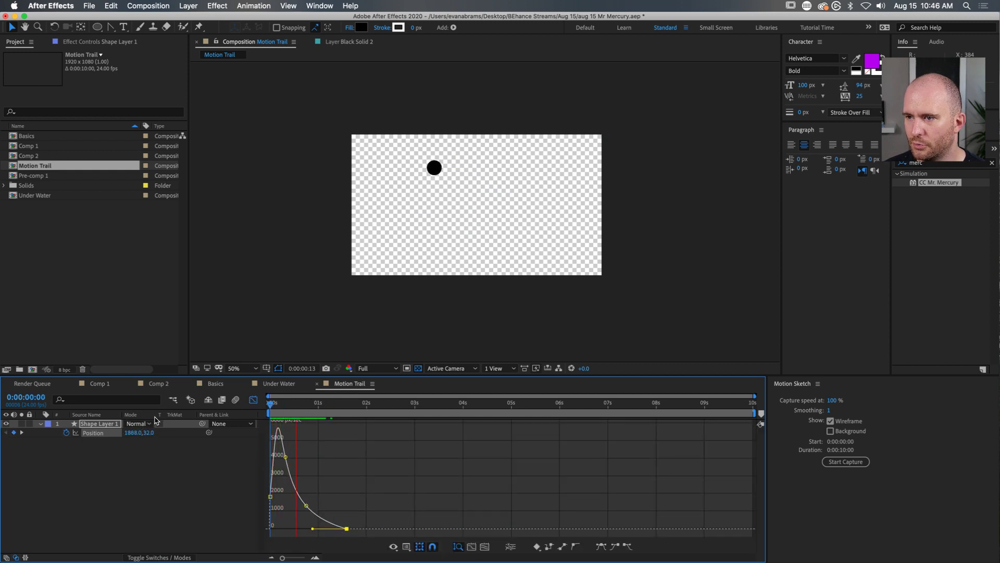
pyautogui.press('space')
pyautogui.moveTo(312, 525); pyautogui.dragTo(307, 528)
pyautogui.moveTo(349, 403); pyautogui.dragTo(165, 422)
pyautogui.press('space')
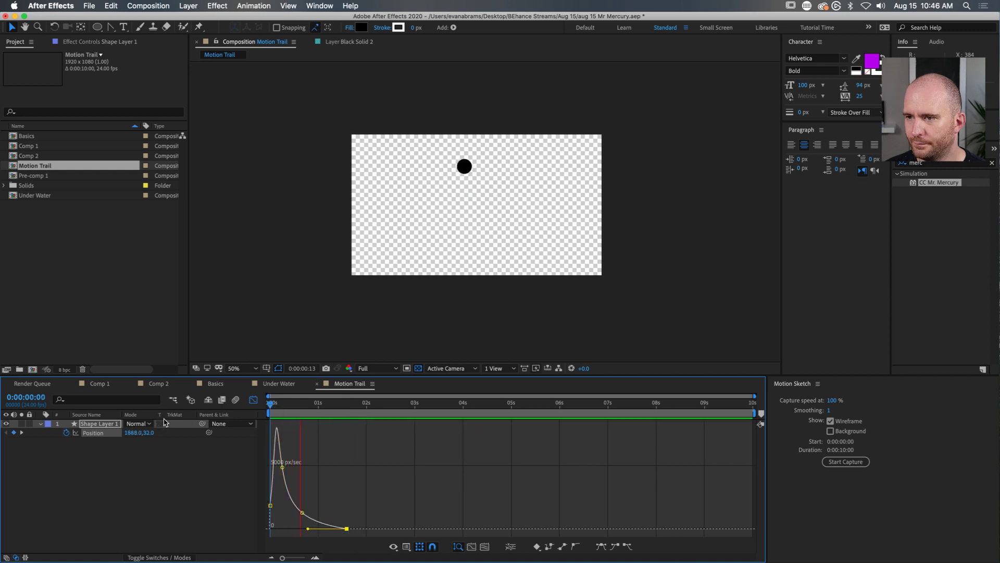
pyautogui.press('space')
# Step: Adjust the first Position keyframe's outgoing speed handle in the speed graph and preview the motion
pyautogui.click(271, 415)
pyautogui.moveTo(272, 415)
pyautogui.mouseDown()
pyautogui.moveTo(288, 415)
pyautogui.moveTo(268, 405)
pyautogui.mouseUp()
pyautogui.click(270, 505)
pyautogui.moveTo(277, 505); pyautogui.dragTo(275, 501)
pyautogui.press('space')
pyautogui.press('space')
# Step: Round the motion path's final approach by pulling out a tangent at the last keyframe with the Convert Vertex tool, and preview the motion
pyautogui.moveTo(281, 404); pyautogui.dragTo(296, 404)
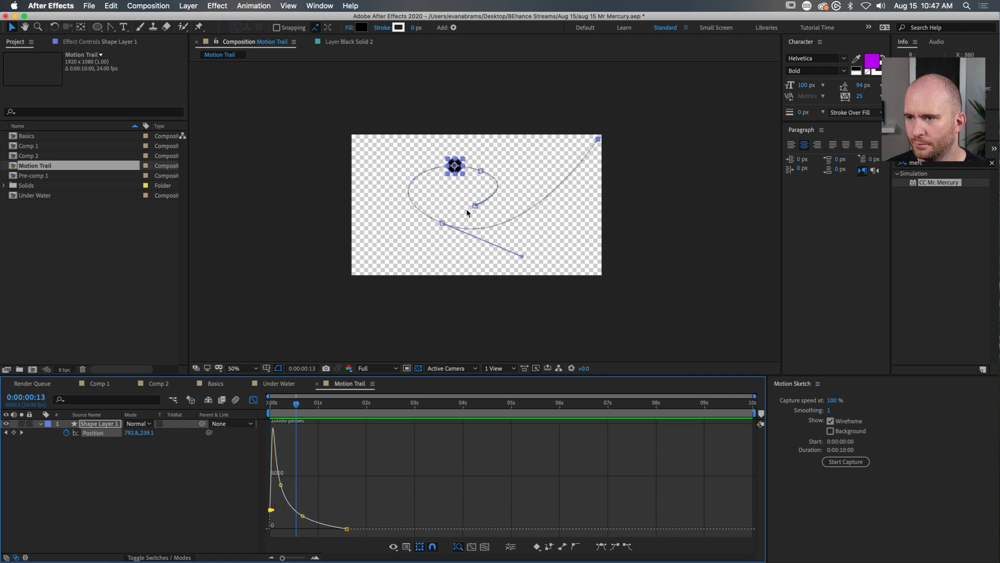
pyautogui.click(481, 170)
pyautogui.moveTo(522, 186); pyautogui.dragTo(504, 213)
pyautogui.press('g')
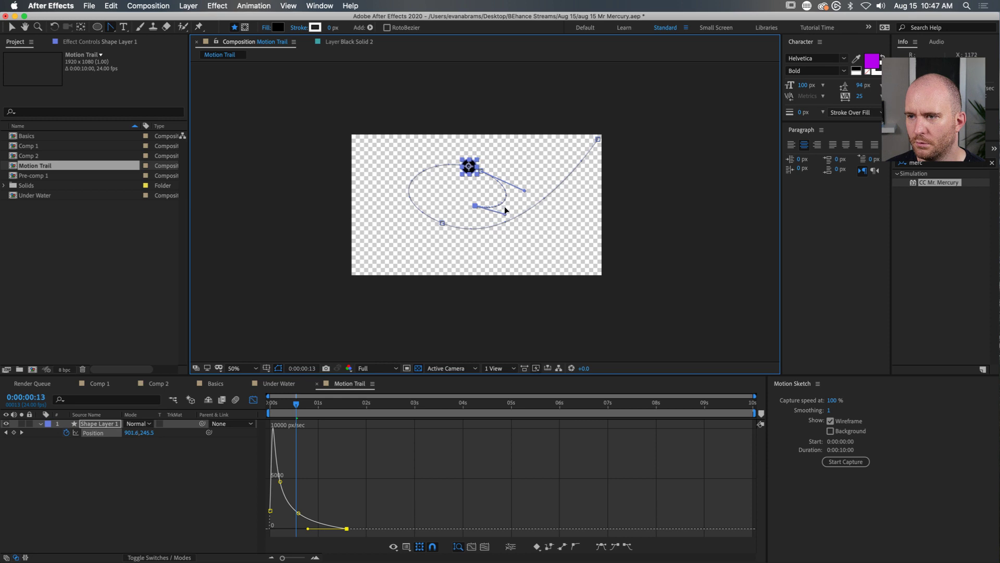
pyautogui.moveTo(295, 408); pyautogui.dragTo(245, 410)
pyautogui.press('space')
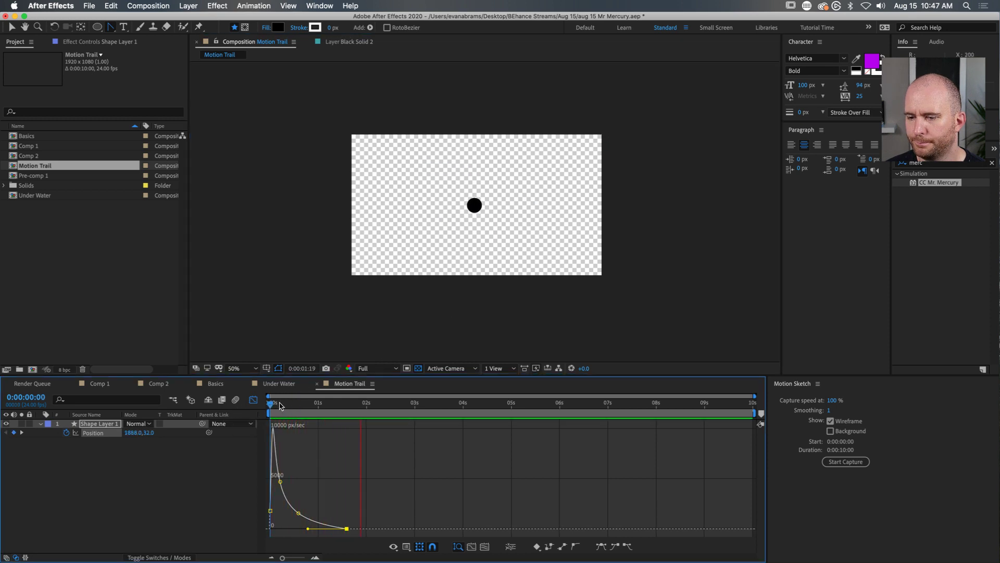
pyautogui.press('space')
# Step: Move the second path keyframe slightly down and adjust its tangents to reshape the lower curve
pyautogui.moveTo(285, 407); pyautogui.dragTo(293, 409)
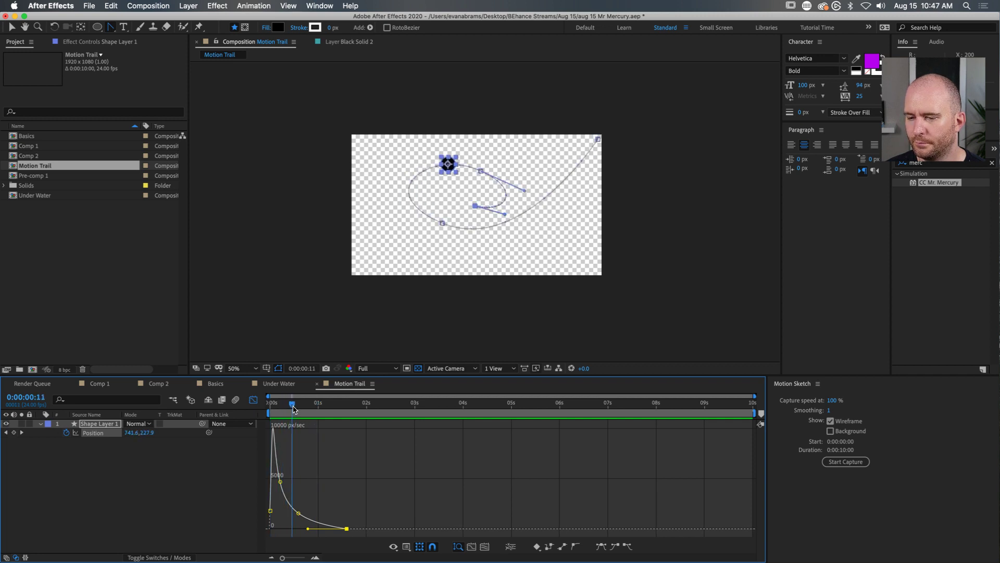
pyautogui.moveTo(293, 410)
pyautogui.mouseDown()
pyautogui.moveTo(311, 410)
pyautogui.moveTo(280, 426)
pyautogui.moveTo(292, 425)
pyautogui.mouseUp()
pyautogui.press('v')
pyautogui.click(442, 223)
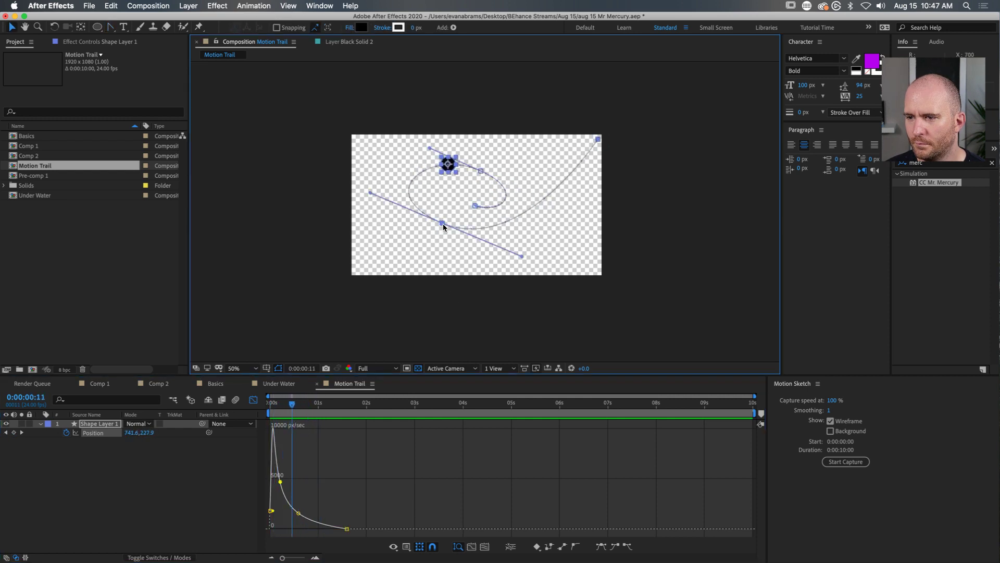
pyautogui.moveTo(522, 257); pyautogui.dragTo(520, 256)
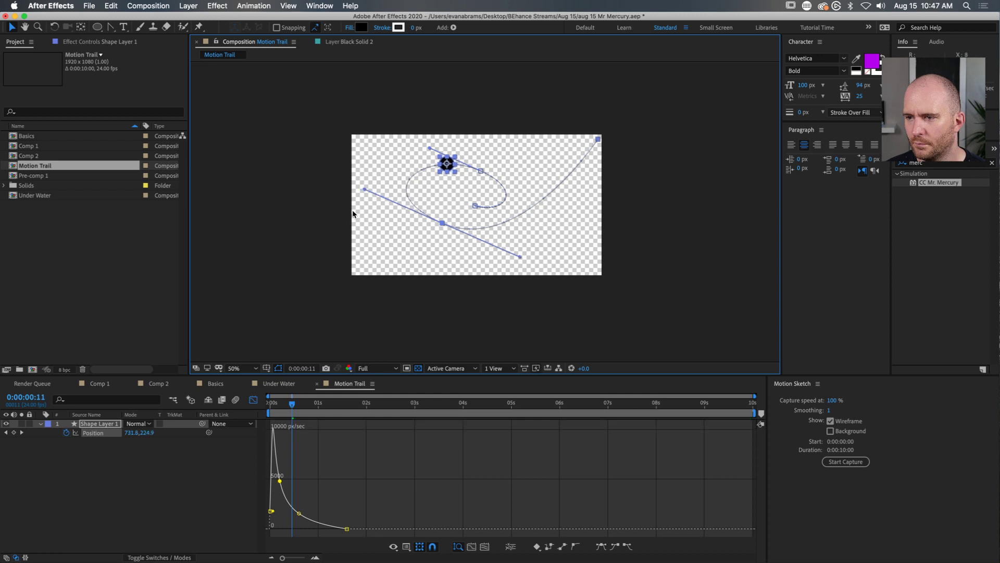
pyautogui.moveTo(367, 185); pyautogui.dragTo(373, 184)
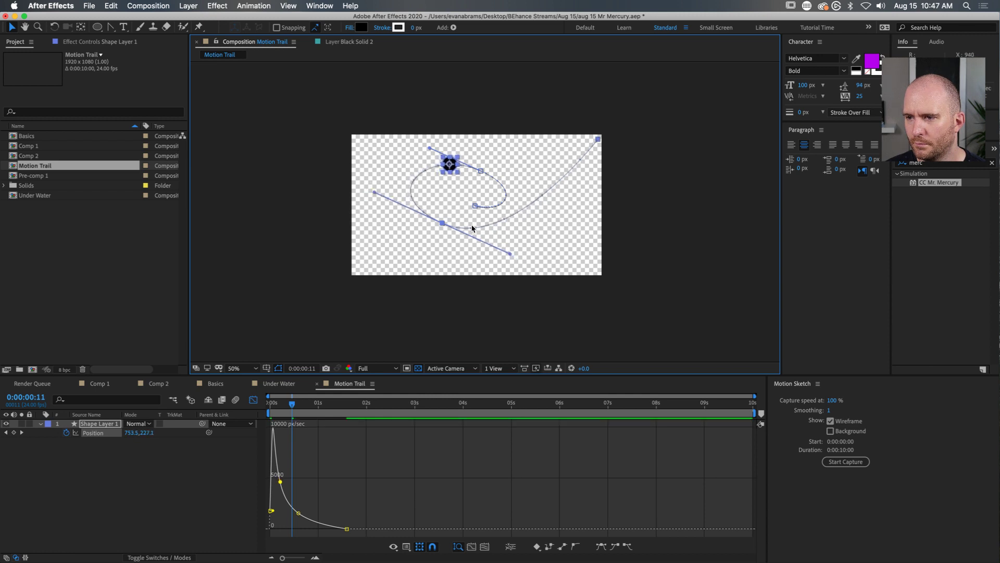
pyautogui.moveTo(442, 223); pyautogui.dragTo(441, 224)
pyautogui.moveTo(508, 261)
pyautogui.mouseDown()
pyautogui.moveTo(527, 239)
pyautogui.moveTo(514, 265)
pyautogui.moveTo(502, 262)
pyautogui.mouseUp()
# Step: Fine-tune the third path keyframe's position and tangents to smooth the inner loop
pyautogui.moveTo(481, 169); pyautogui.dragTo(526, 183)
pyautogui.click(476, 204)
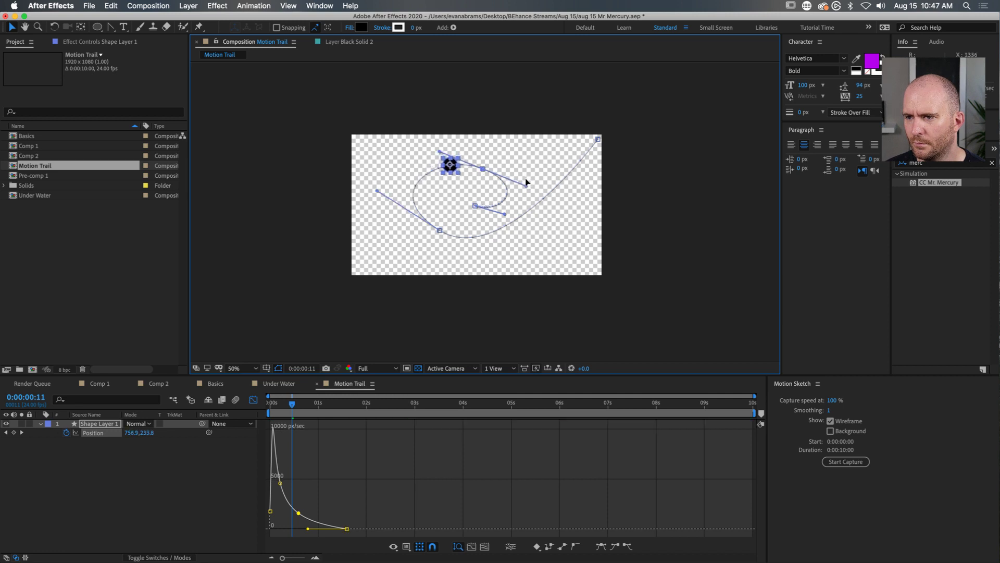
pyautogui.moveTo(292, 402)
pyautogui.mouseDown()
pyautogui.moveTo(323, 403)
pyautogui.moveTo(292, 406)
pyautogui.mouseUp()
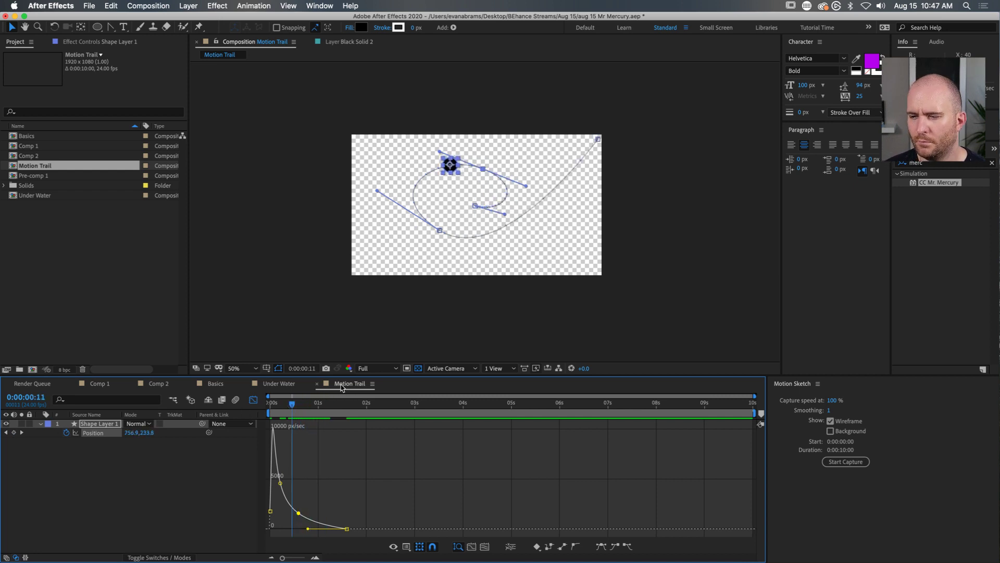
pyautogui.moveTo(296, 406)
pyautogui.mouseDown()
pyautogui.moveTo(281, 412)
pyautogui.moveTo(325, 429)
pyautogui.moveTo(298, 437)
pyautogui.moveTo(293, 412)
pyautogui.mouseUp()
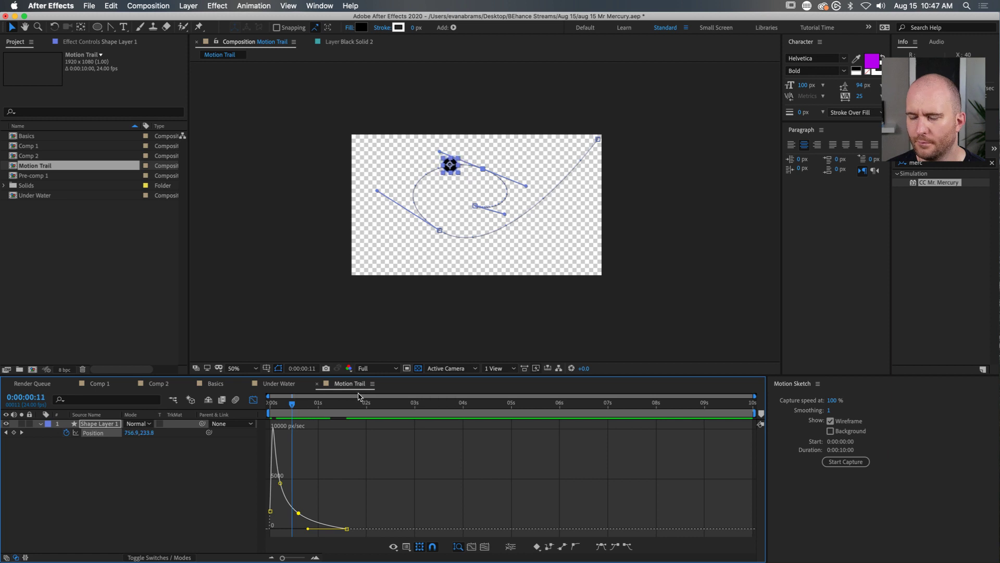
# Step: Leave the Graph Editor and try adding a Position keyframe to the circle at 0:00:00:11
pyautogui.hotkey('shift', 'F3')
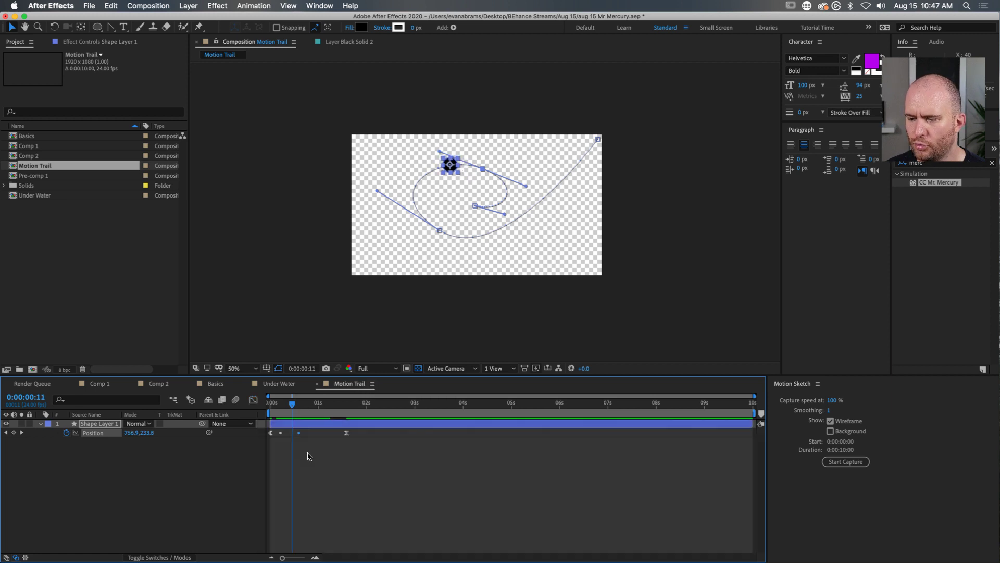
pyautogui.click(14, 432)
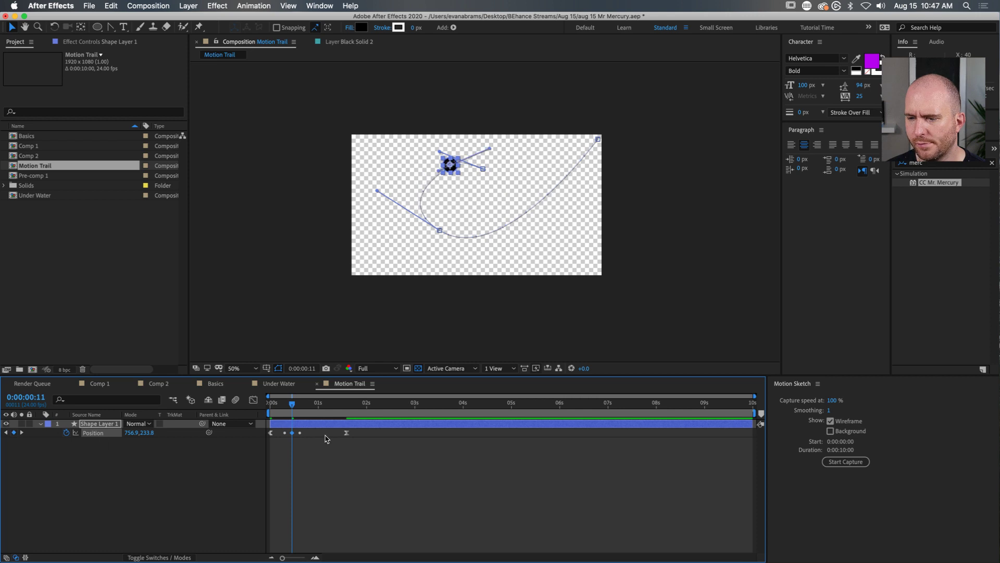
pyautogui.press('super+z')
# Step: Preview the circle's eased spiral movement from the start of the composition
pyautogui.press('Home')
pyautogui.press('space')
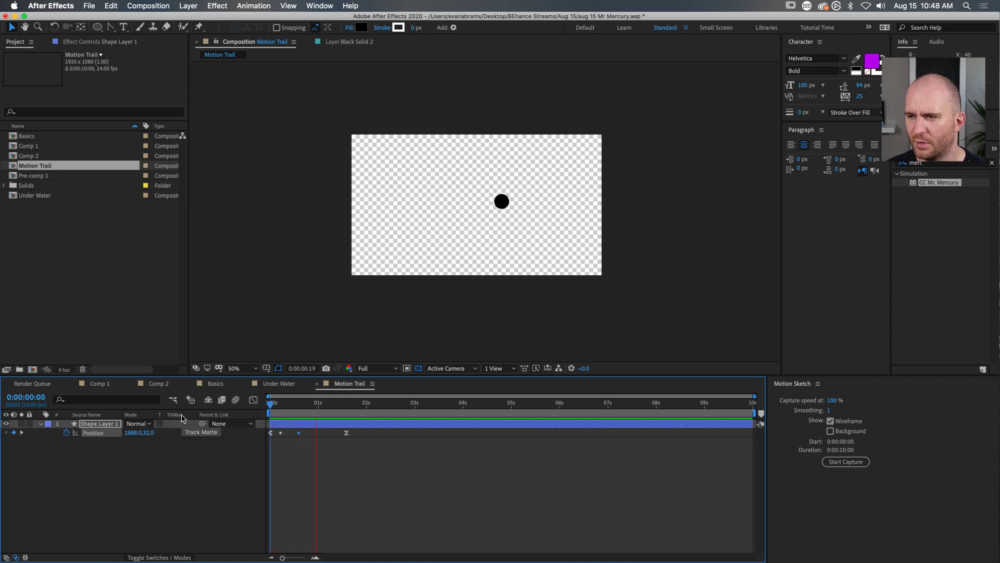
pyautogui.press('space')
pyautogui.click(448, 518)
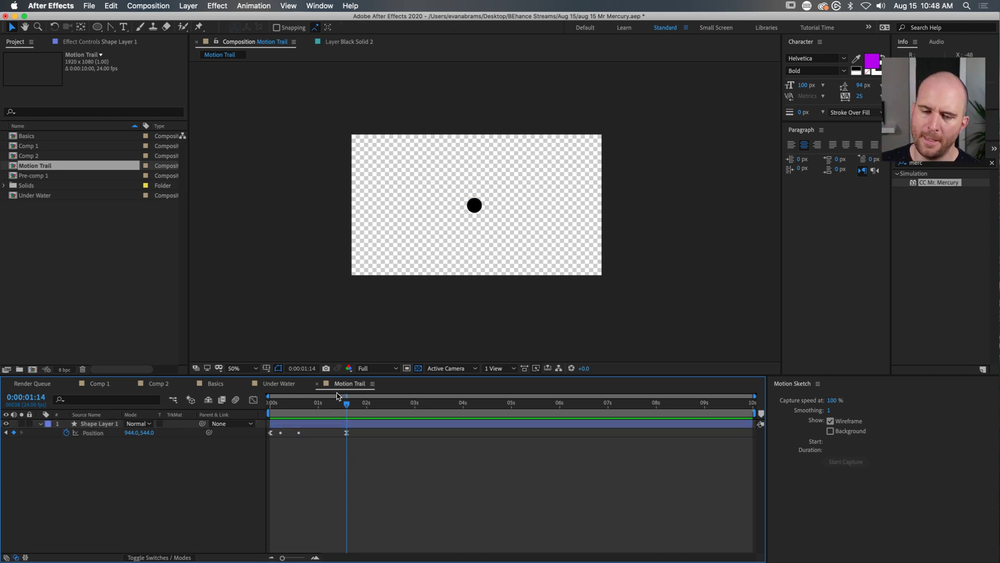
# Step: Add a null object to the Motion Trail composition
pyautogui.moveTo(344, 407)
pyautogui.mouseDown()
pyautogui.moveTo(271, 407)
pyautogui.moveTo(354, 410)
pyautogui.mouseUp()
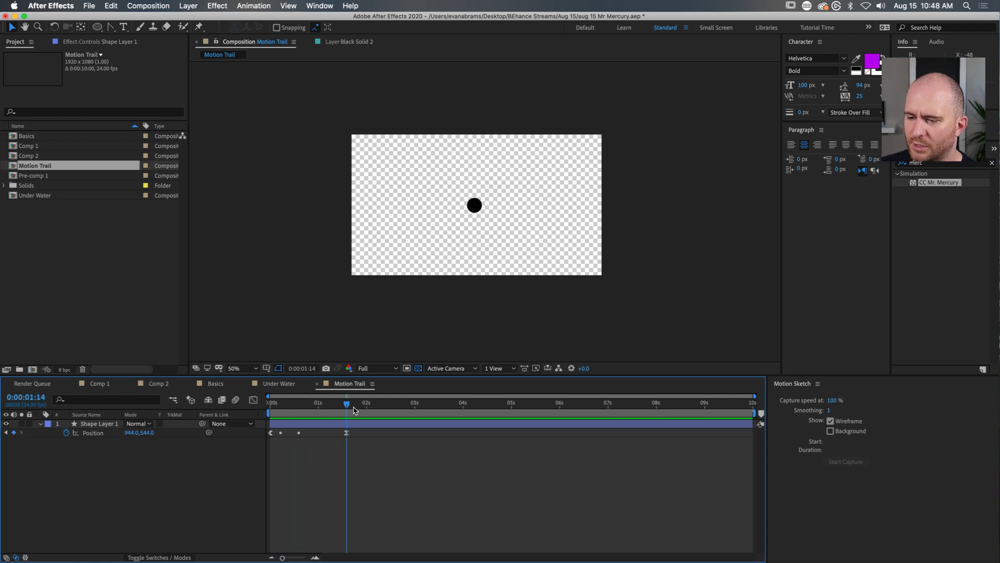
pyautogui.rightClick(232, 447)
pyautogui.moveTo(240, 447)
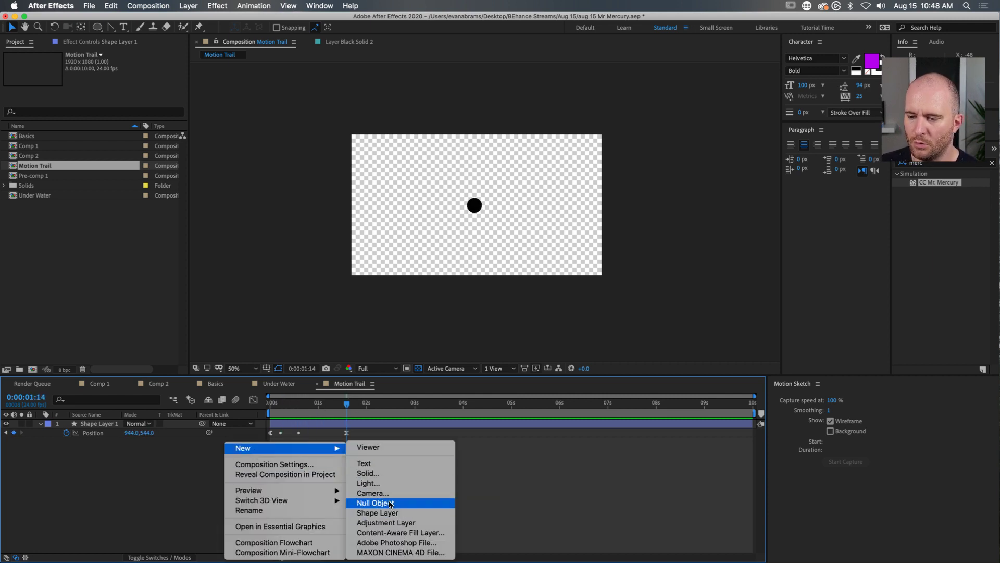
pyautogui.click(376, 502)
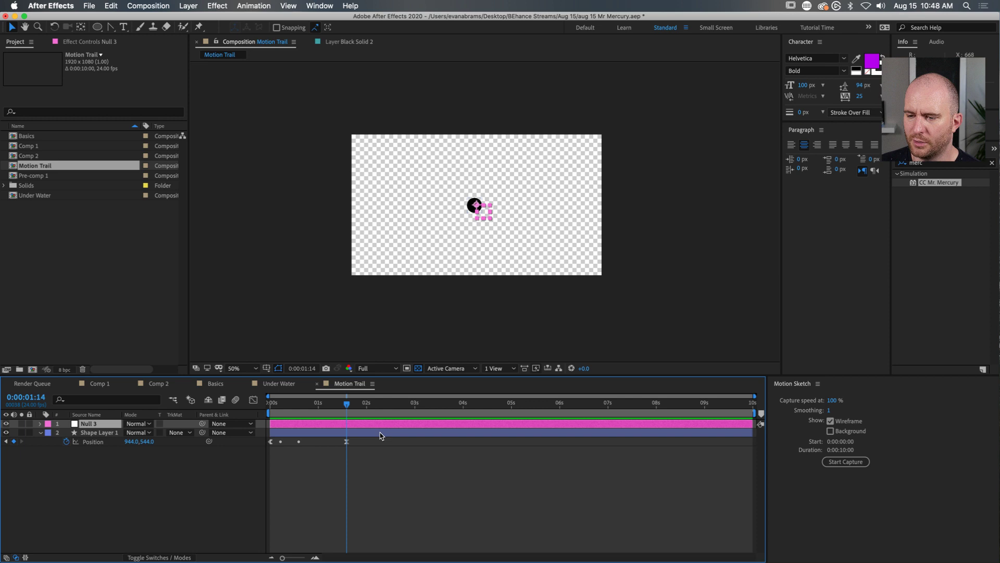
# Step: Set the circle's last Position keyframe to 960, 540 and parent Shape Layer 1 to the null
pyautogui.click(290, 434)
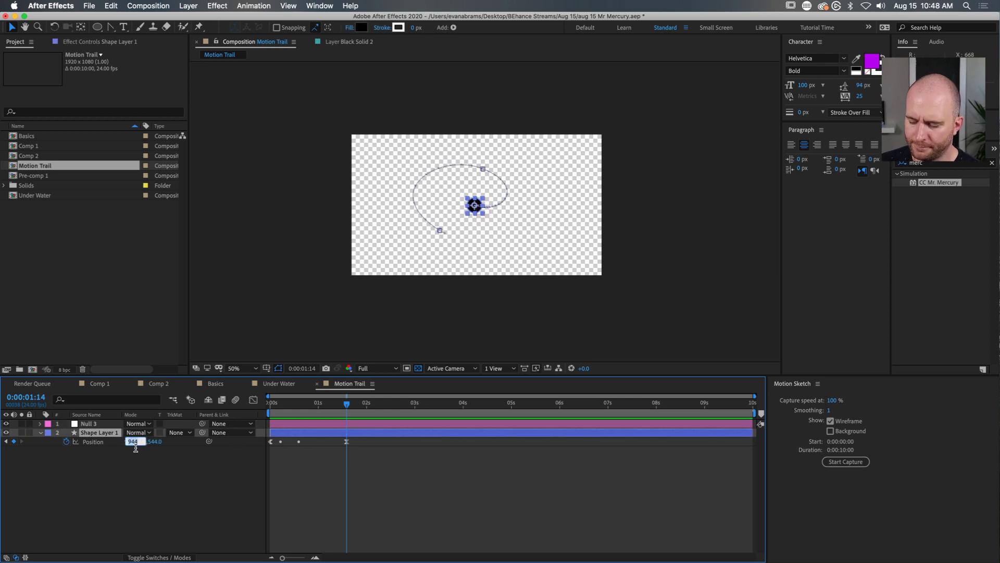
pyautogui.press('Tab')
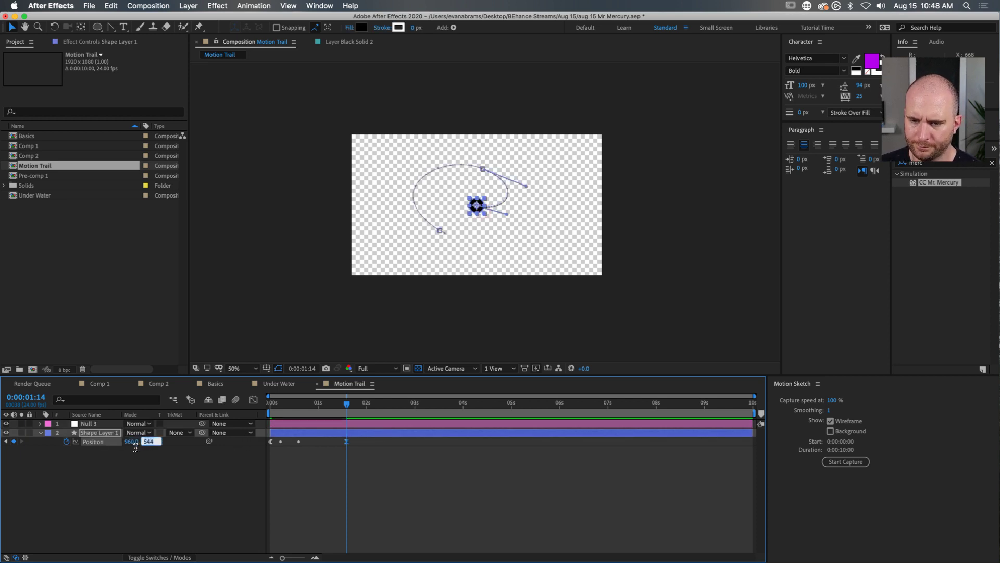
pyautogui.press('Return')
pyautogui.click(312, 425)
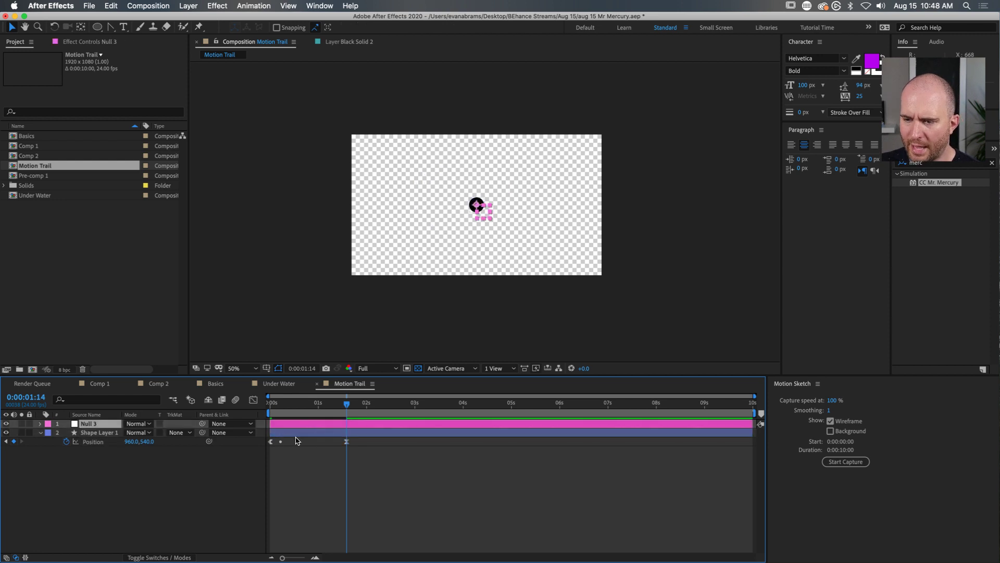
pyautogui.click(274, 433)
pyautogui.moveTo(203, 433); pyautogui.dragTo(88, 423)
# Step: Add Scale and Rotation keyframes to the null at 0:00:01:14
pyautogui.moveTo(347, 404)
pyautogui.mouseDown()
pyautogui.moveTo(313, 406)
pyautogui.moveTo(347, 404)
pyautogui.mouseUp()
pyautogui.click(347, 424)
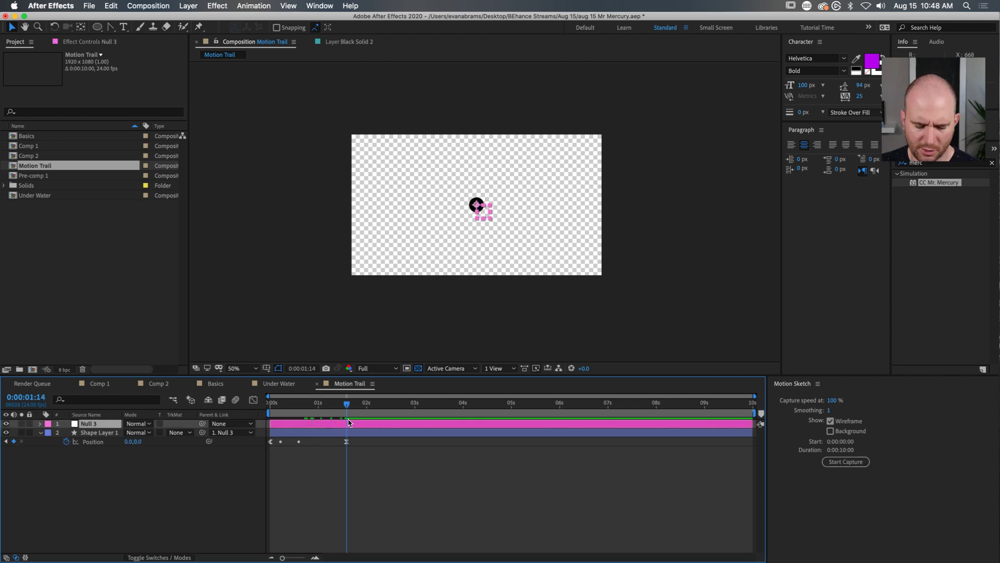
pyautogui.press('s')
pyautogui.hotkey('shift', 'r')
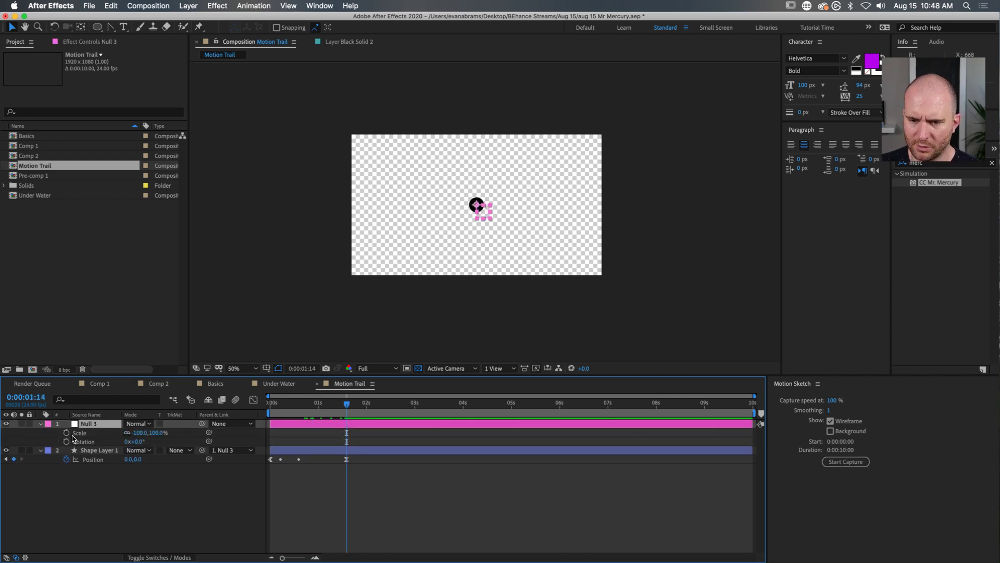
pyautogui.moveTo(66, 433); pyautogui.dragTo(66, 441)
# Step: At 0:00:00:00, set the null's Scale to 139% and its Rotation to -57°
pyautogui.moveTo(340, 405); pyautogui.dragTo(270, 405)
pyautogui.click(283, 508)
pyautogui.moveTo(155, 431); pyautogui.dragTo(116, 444)
# Step: Apply Easy Ease to the null's final Scale and Rotation keyframes and preview the animation
pyautogui.moveTo(364, 427); pyautogui.dragTo(333, 445)
pyautogui.press('F9')
pyautogui.press('space')
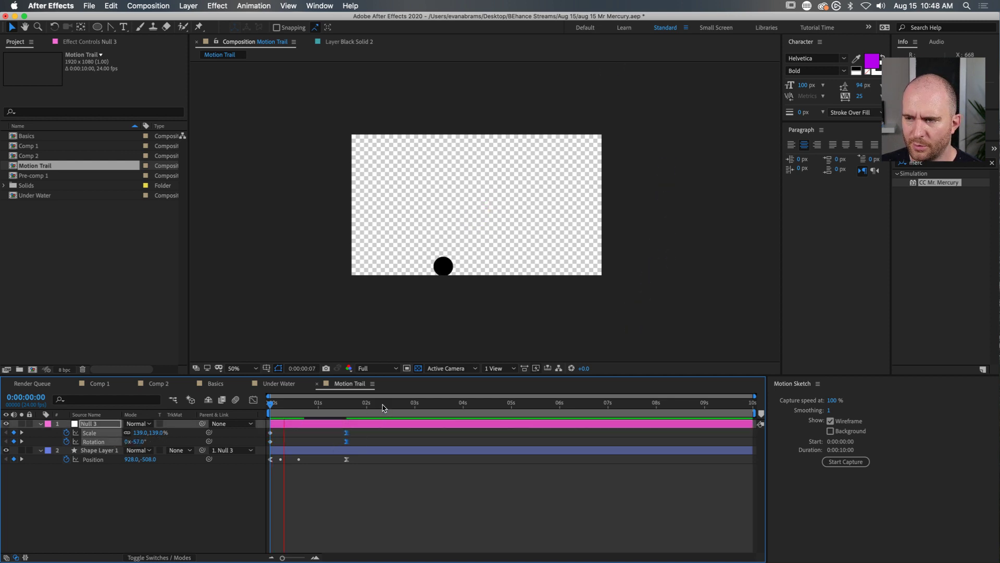
# Step: Lengthen the ease into the null's final Scale keyframe in the speed graph and preview the motion
pyautogui.press('space')
pyautogui.moveTo(280, 406); pyautogui.dragTo(277, 410)
pyautogui.click(354, 486)
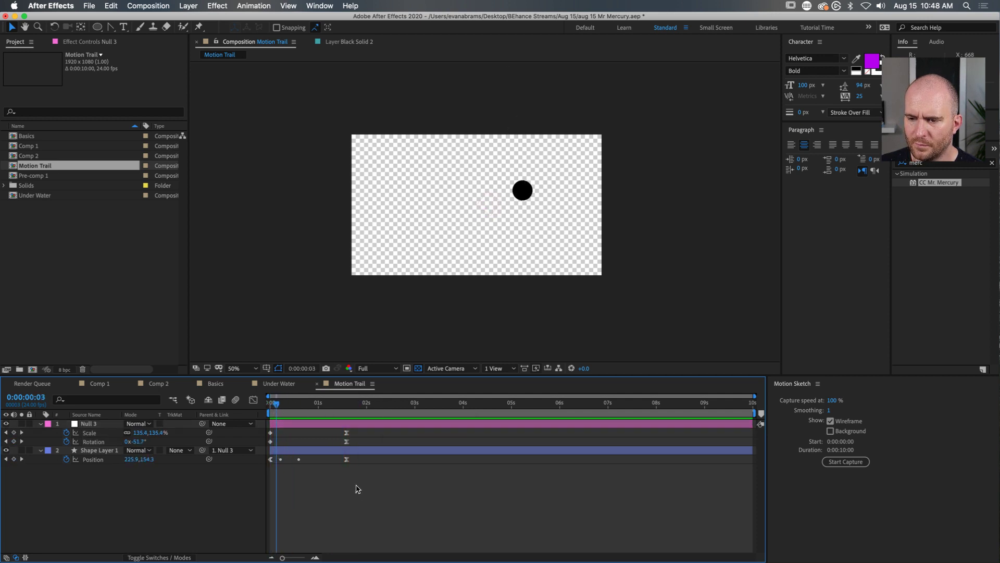
pyautogui.click(347, 432)
pyautogui.hotkey('shift', 'F3')
pyautogui.moveTo(337, 428); pyautogui.dragTo(282, 428)
pyautogui.press('space')
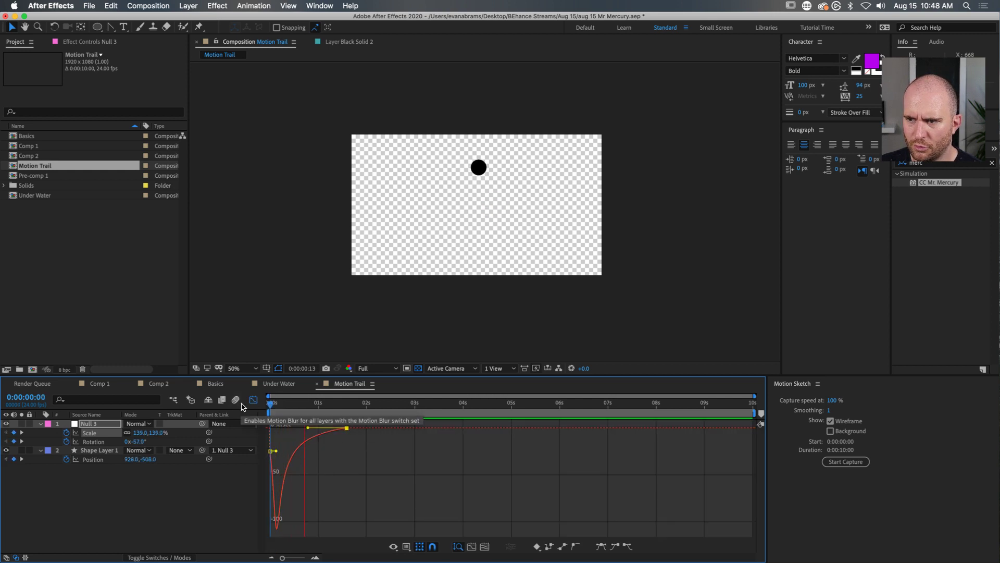
pyautogui.press('space')
# Step: Set the null's Scale to 110% at 0:00:00:00 and preview the animation
pyautogui.click(159, 433)
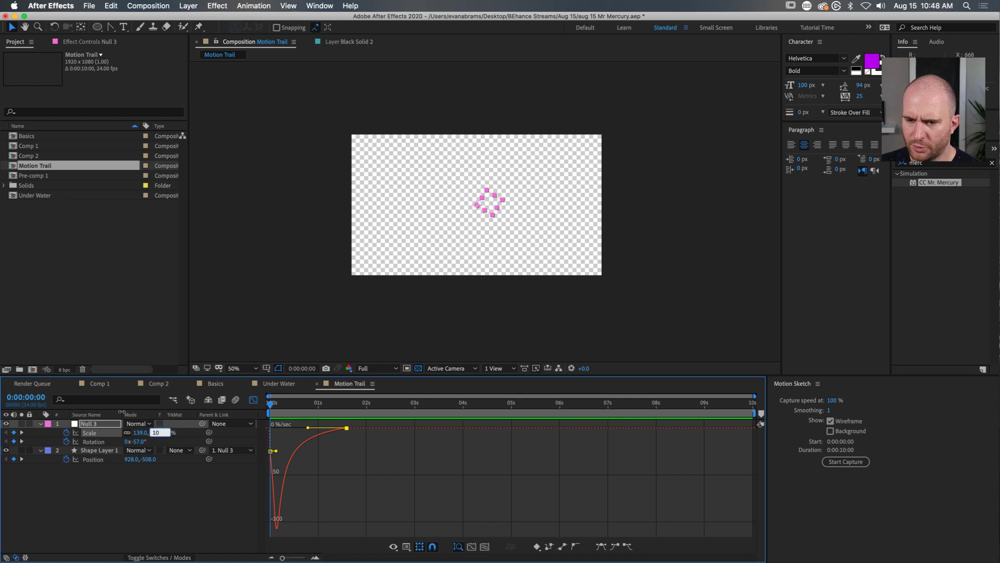
pyautogui.write('110')
pyautogui.press('Return')
pyautogui.press('space')
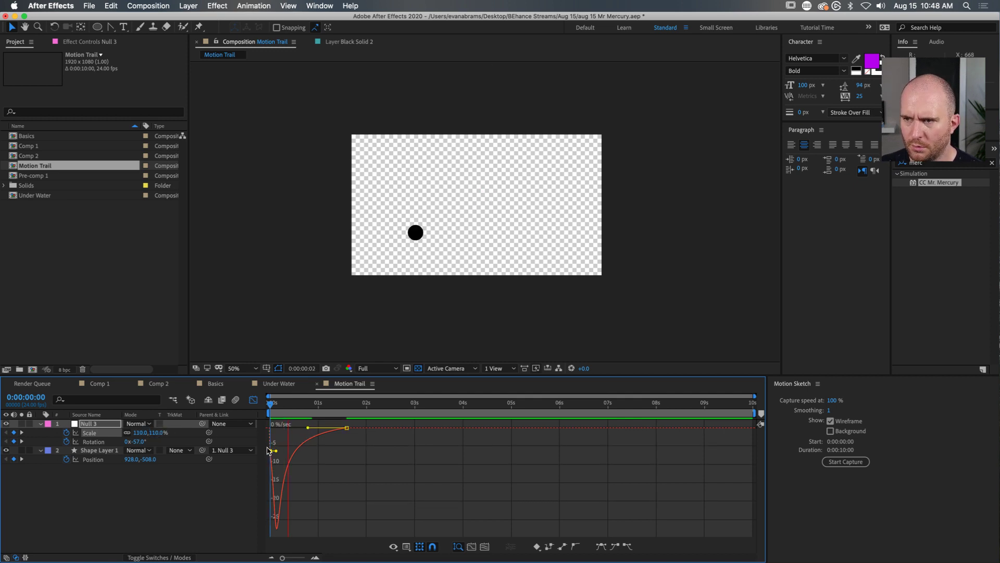
pyautogui.press('space')
pyautogui.moveTo(273, 404); pyautogui.dragTo(269, 412)
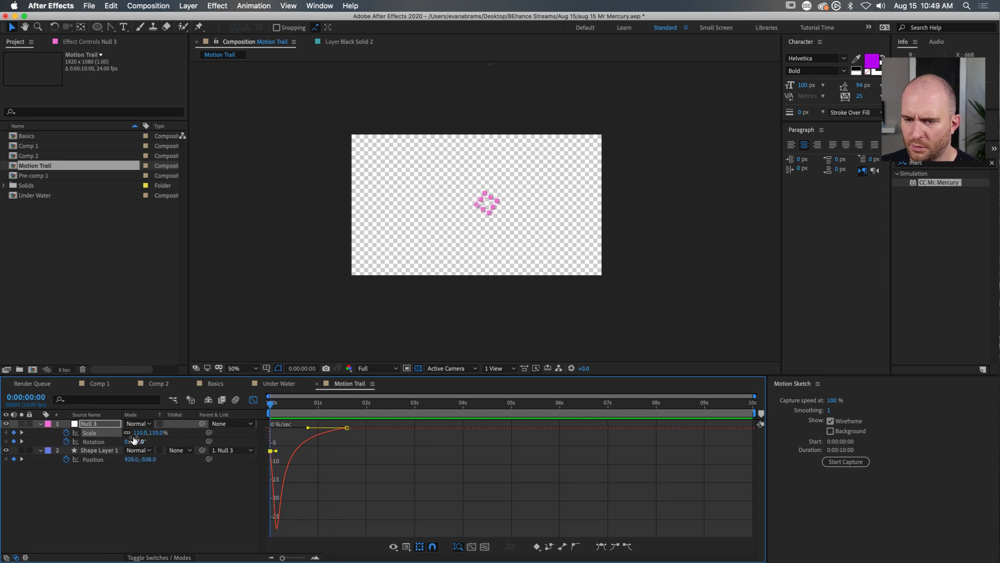
# Step: Set the null's Rotation to -30° at 0:00:00:00 and check the motion up to 0:00:01:14
pyautogui.click(151, 442)
pyautogui.press('space')
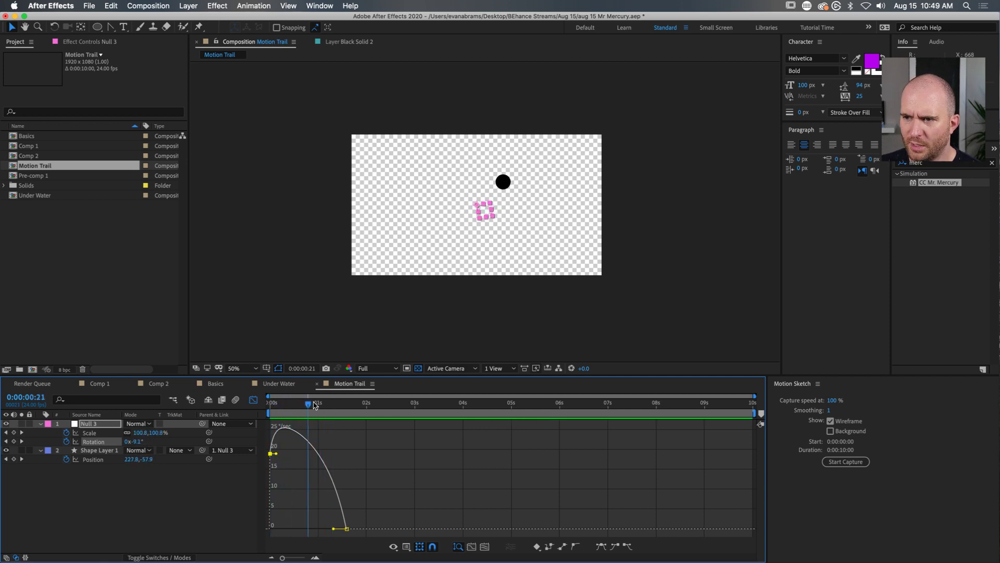
pyautogui.moveTo(304, 416); pyautogui.dragTo(349, 411)
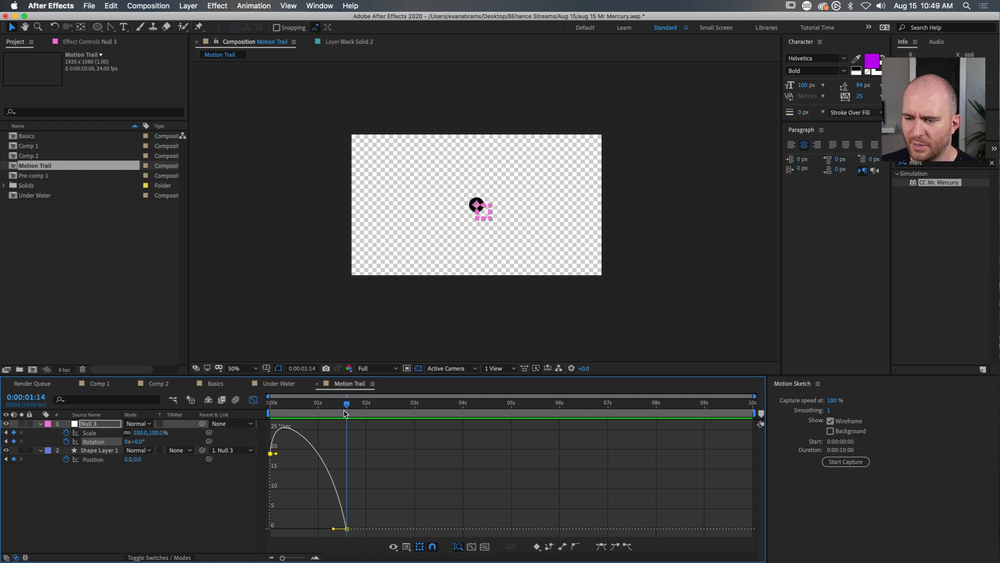
# Step: Lengthen the ease into the null's final Rotation keyframe in the speed graph and preview the result
pyautogui.click(253, 399)
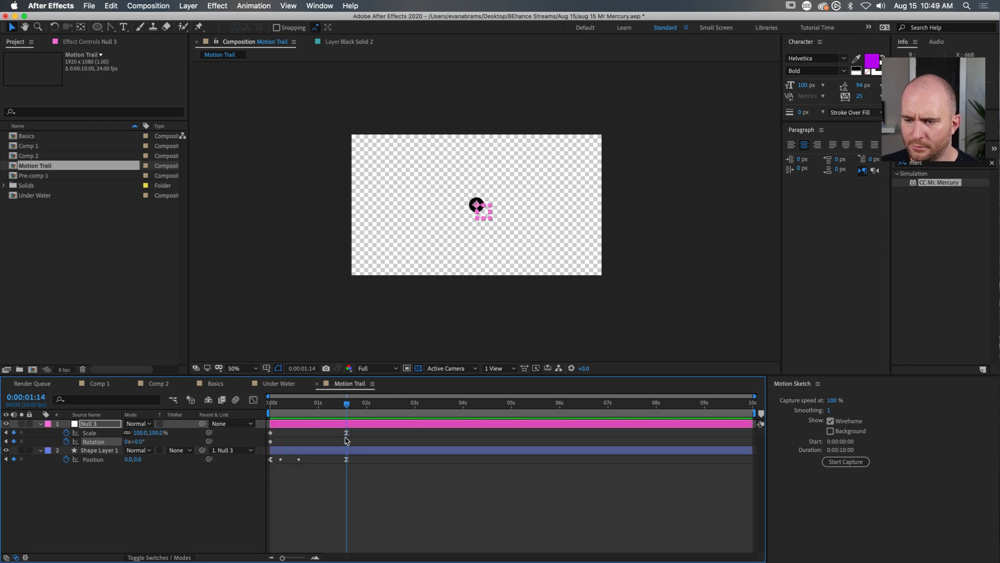
pyautogui.hotkey('shift', 'F3')
pyautogui.moveTo(334, 527); pyautogui.dragTo(312, 528)
pyautogui.click(286, 405)
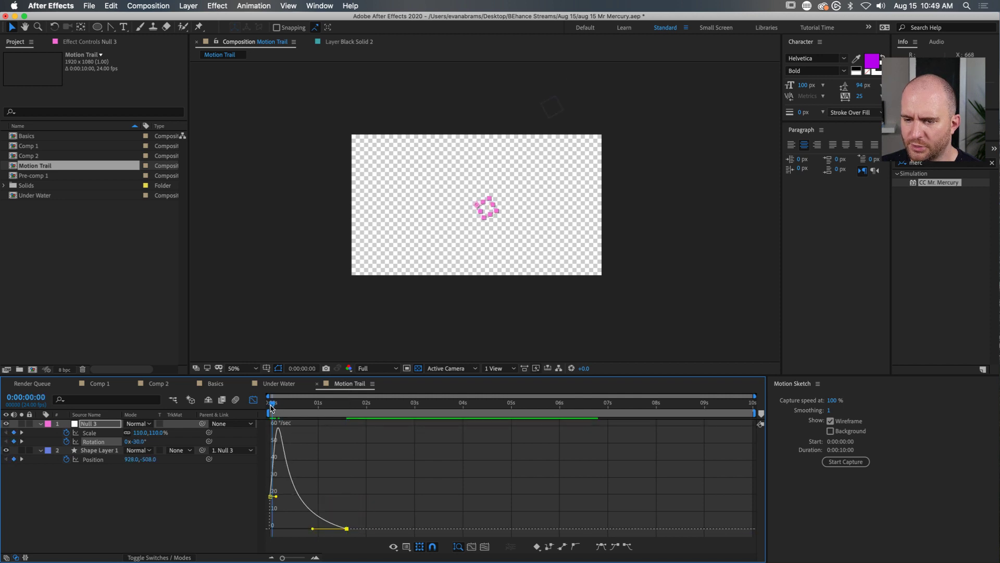
pyautogui.press('space')
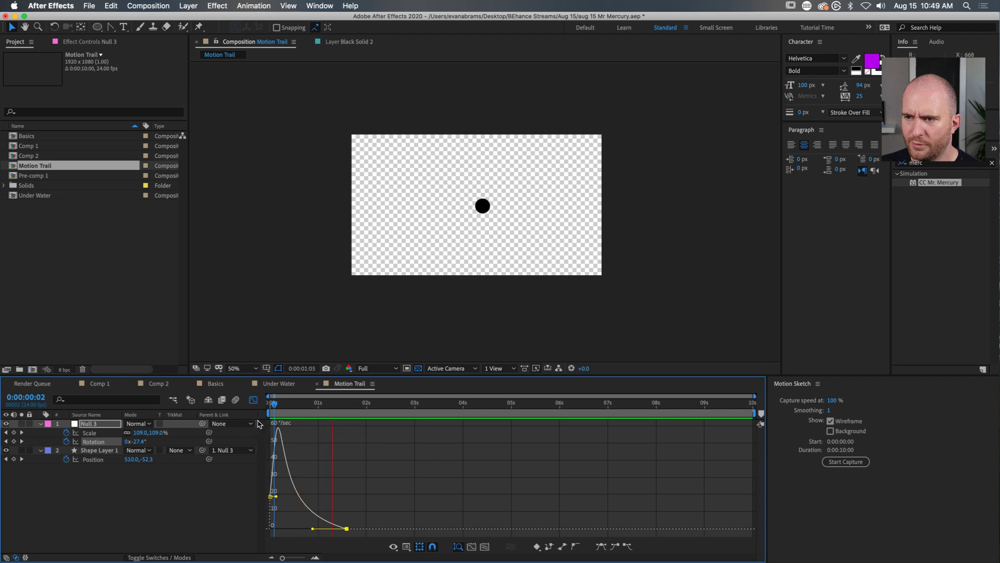
pyautogui.press('space')
# Step: Stagger the null's final keyframes, moving Scale to just before 2 seconds and Rotation to slightly after 2 seconds, and preview
pyautogui.click(253, 400)
pyautogui.click(356, 442)
pyautogui.moveTo(346, 441)
pyautogui.mouseDown()
pyautogui.moveTo(379, 442)
pyautogui.moveTo(360, 432)
pyautogui.mouseUp()
pyautogui.click(346, 432)
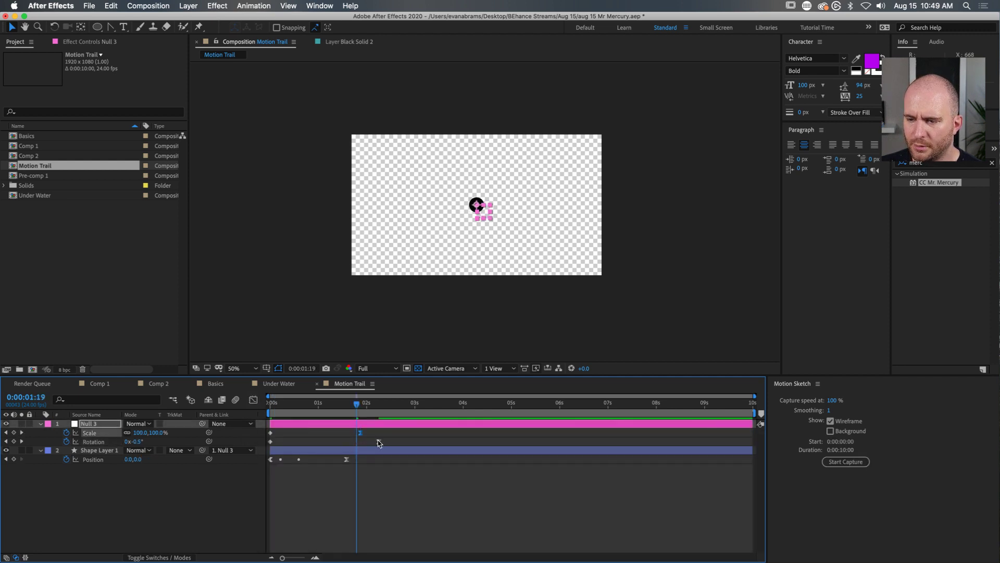
pyautogui.press('space')
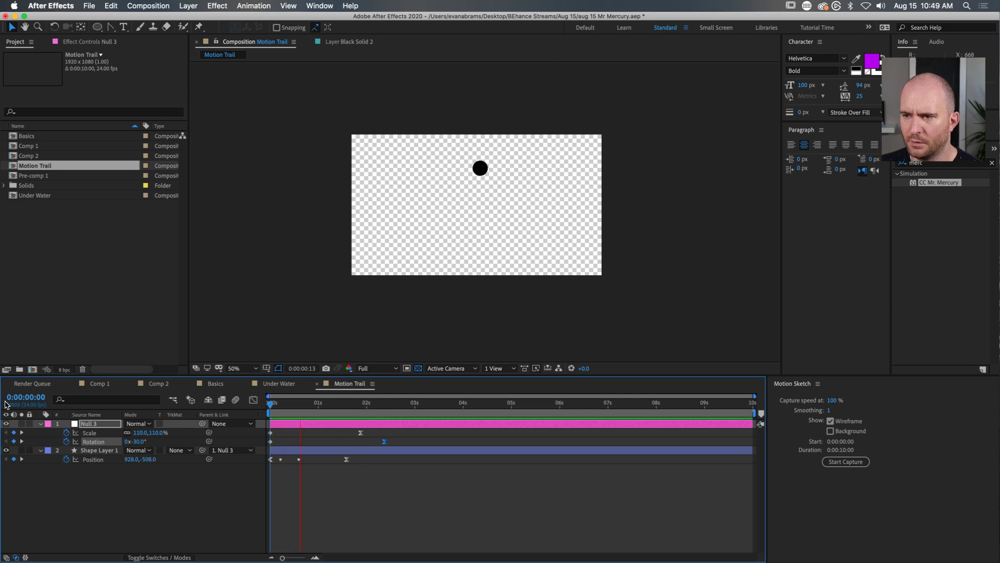
# Step: Set Shape Layer 1's Scale to 100% so the circle's resting size is larger
pyautogui.click(10, 400)
pyautogui.write('200')
pyautogui.press('Return')
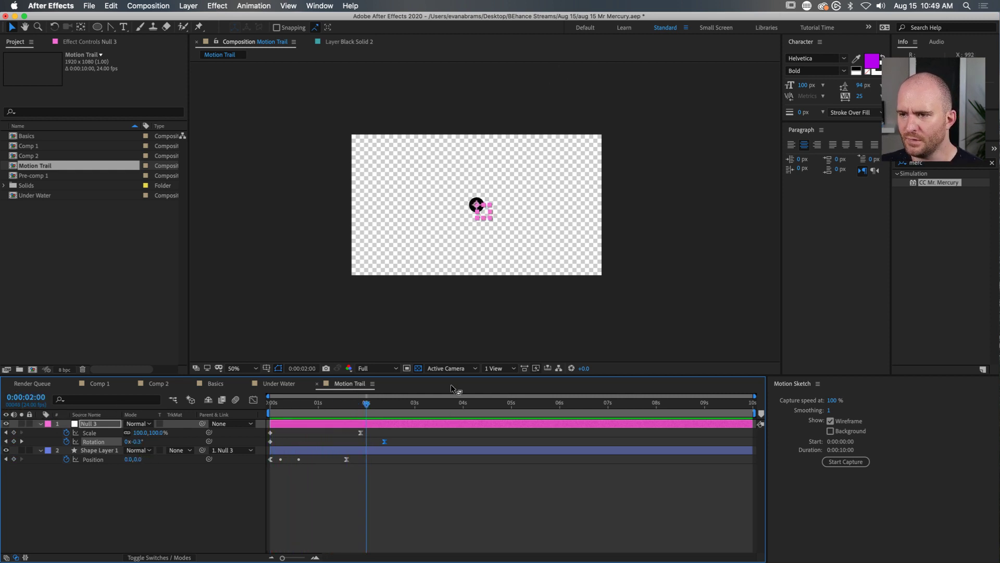
pyautogui.moveTo(381, 408); pyautogui.dragTo(407, 408)
pyautogui.click(477, 205)
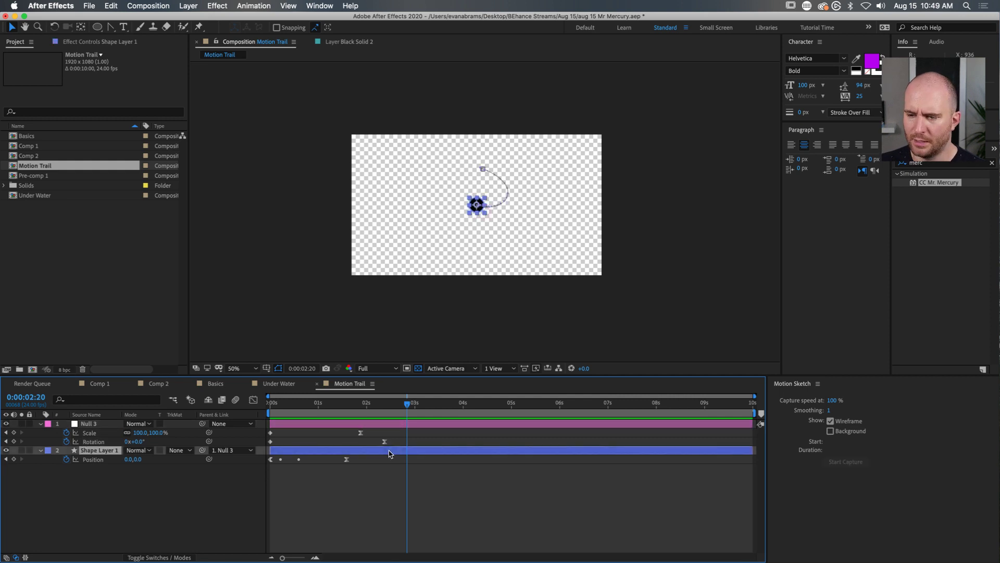
pyautogui.scroll(2, 486, 205)
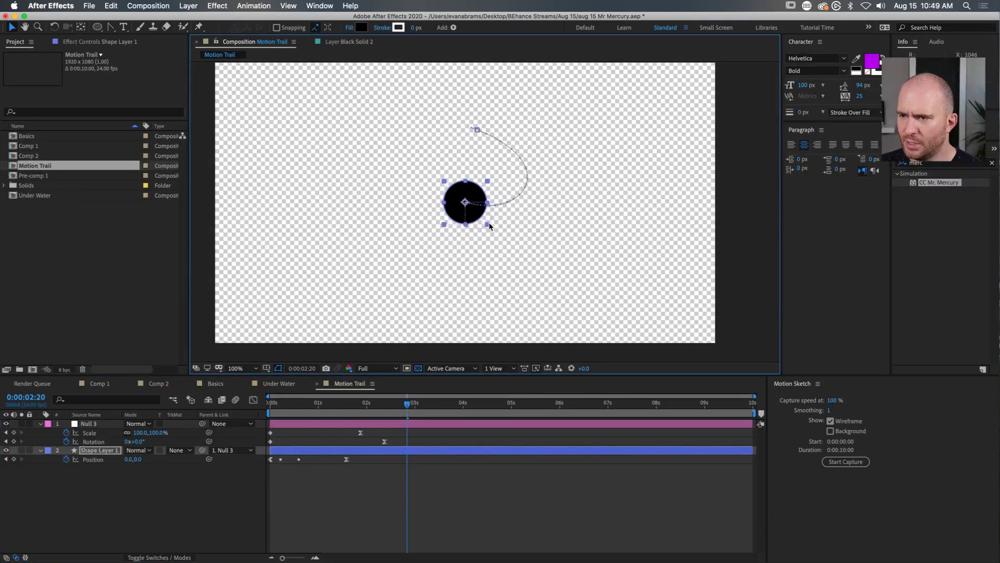
pyautogui.moveTo(490, 228); pyautogui.dragTo(492, 230)
pyautogui.press('s')
pyautogui.click(156, 460)
pyautogui.write('100')
pyautogui.press('Return')
pyautogui.press(',')
# Step: Animate Shape Layer 1's Scale from 45% at 0:00:02:02 to 100% at about 0:00:02:17, with Easy Ease
pyautogui.moveTo(426, 407); pyautogui.dragTo(371, 414)
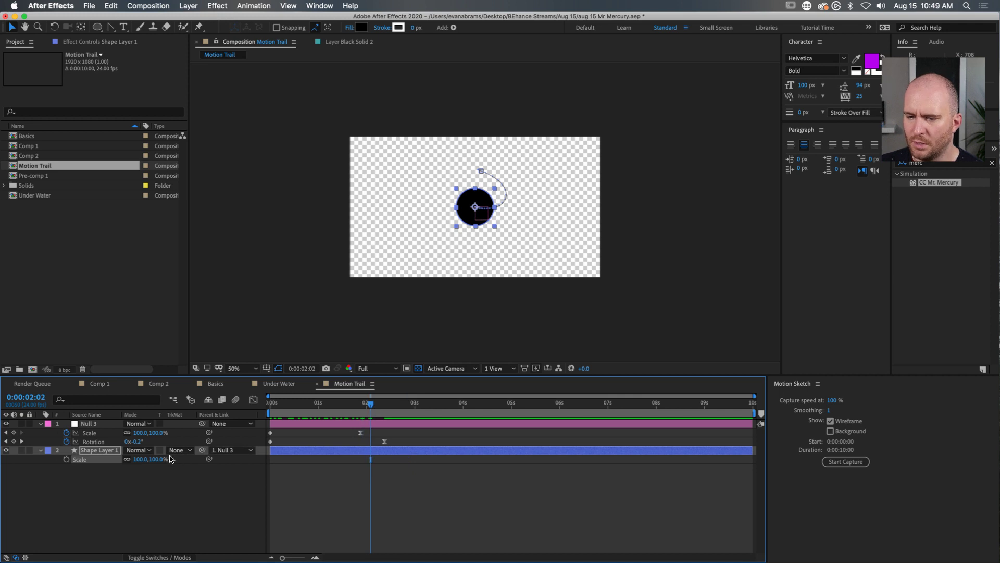
pyautogui.click(66, 459)
pyautogui.moveTo(371, 460); pyautogui.dragTo(401, 461)
pyautogui.press('F9')
pyautogui.moveTo(157, 459); pyautogui.dragTo(130, 459)
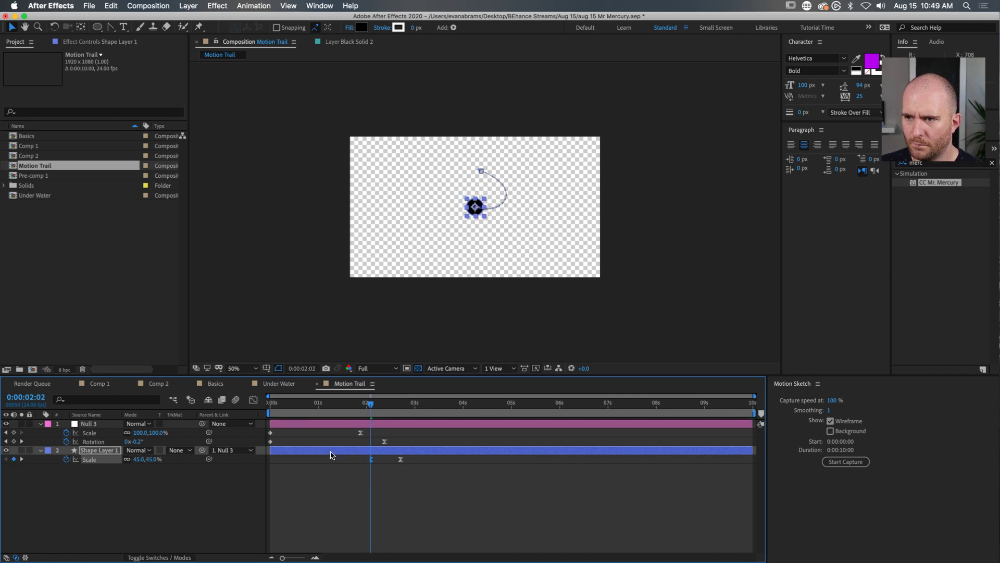
# Step: Apply Easy Ease to both of the circle's Scale keyframes in the speed graph and preview the growth
pyautogui.moveTo(437, 457); pyautogui.dragTo(394, 463)
pyautogui.hotkey('shift', 'F3')
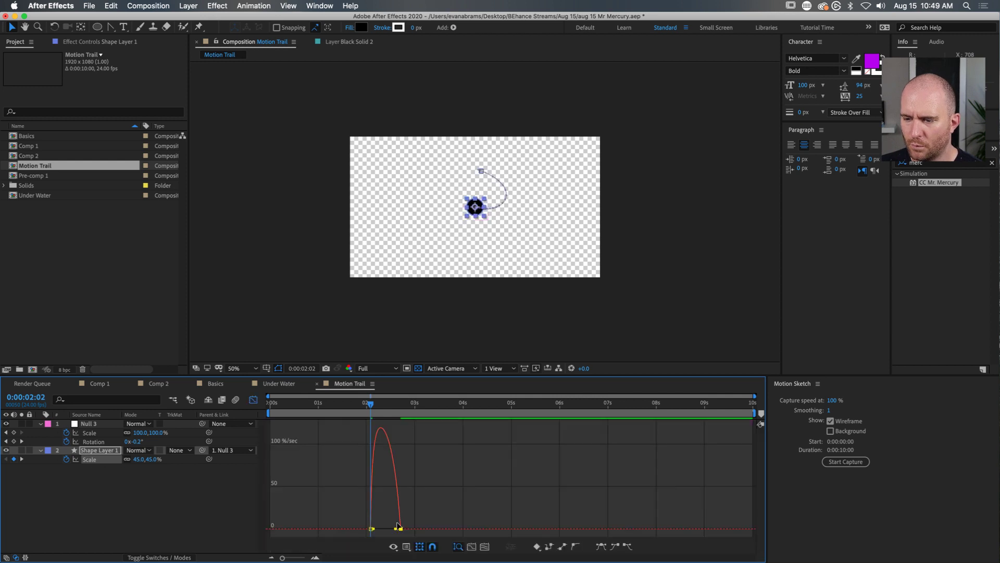
pyautogui.press('F9')
pyautogui.press('space')
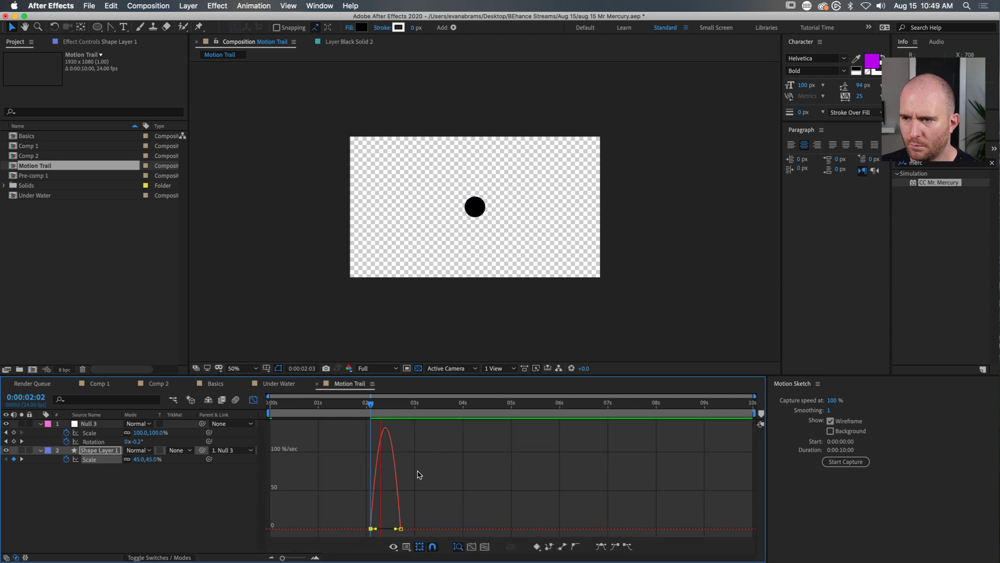
pyautogui.press('space')
# Step: Lengthen the ease into the circle's final Scale keyframe, start the growth slightly before 2 seconds, and preview
pyautogui.moveTo(396, 528); pyautogui.dragTo(371, 528)
pyautogui.click(352, 402)
pyautogui.press('space')
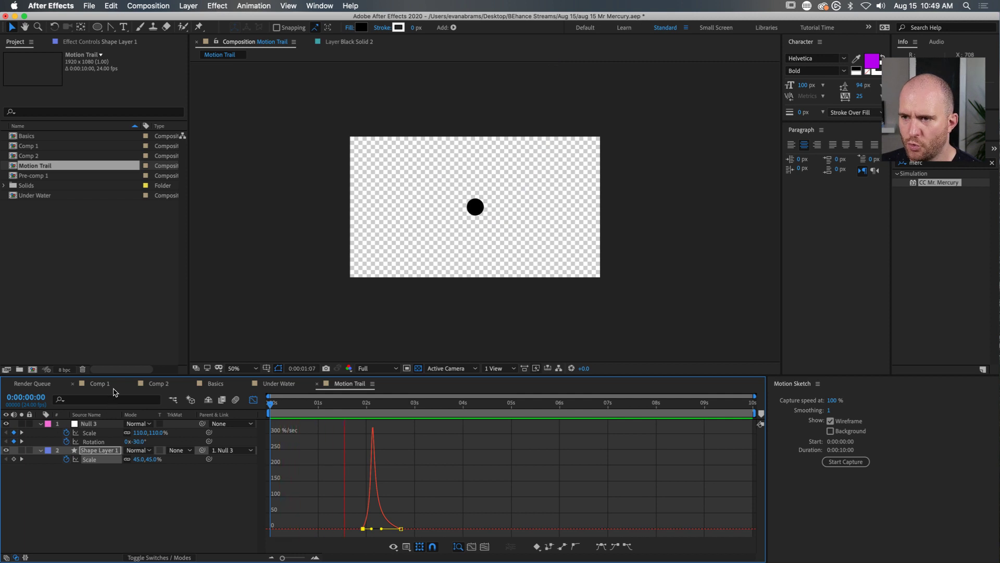
pyautogui.press('space')
# Step: Shift both of the circle's Scale keyframes about half a second earlier and preview the animation
pyautogui.click(253, 400)
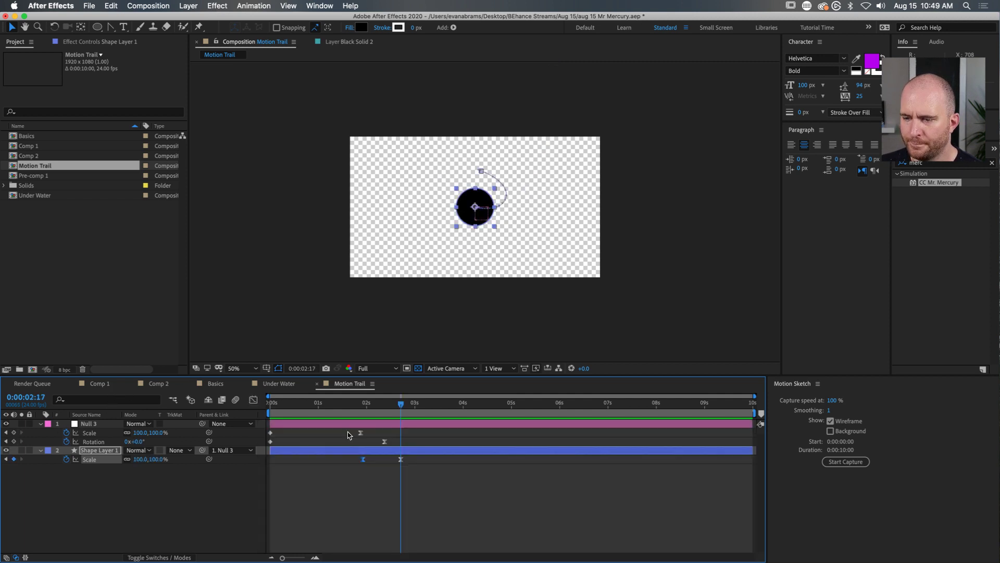
pyautogui.moveTo(427, 473); pyautogui.dragTo(338, 460)
pyautogui.click(333, 405)
pyautogui.press('space')
pyautogui.moveTo(333, 406); pyautogui.dragTo(176, 413)
pyautogui.press('space')
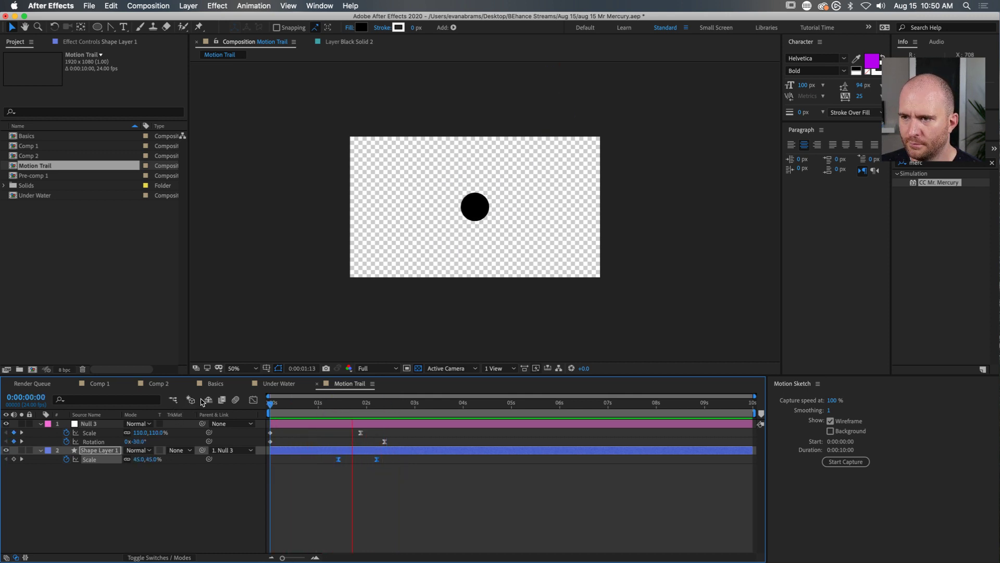
pyautogui.press('space')
# Step: Stretch the circle's Position keyframes to end slightly later and move its first Scale keyframe slightly earlier
pyautogui.hotkey('shift', 'p')
pyautogui.click(366, 482)
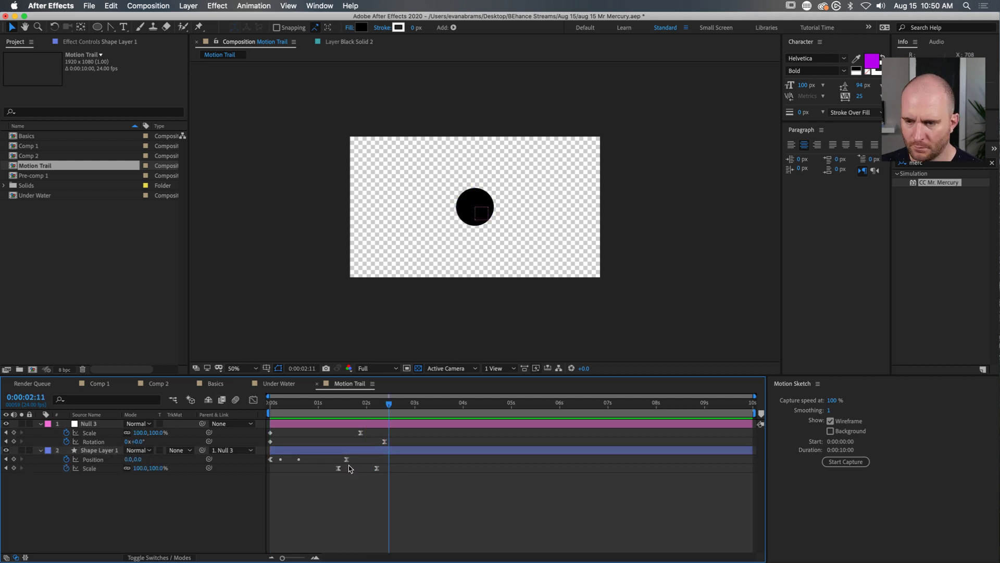
pyautogui.moveTo(346, 460); pyautogui.dragTo(353, 461)
pyautogui.moveTo(339, 468); pyautogui.dragTo(335, 469)
# Step: Nudge the null's final Scale and Rotation keyframes slightly later and preview the whole motion
pyautogui.moveTo(361, 432); pyautogui.dragTo(388, 441)
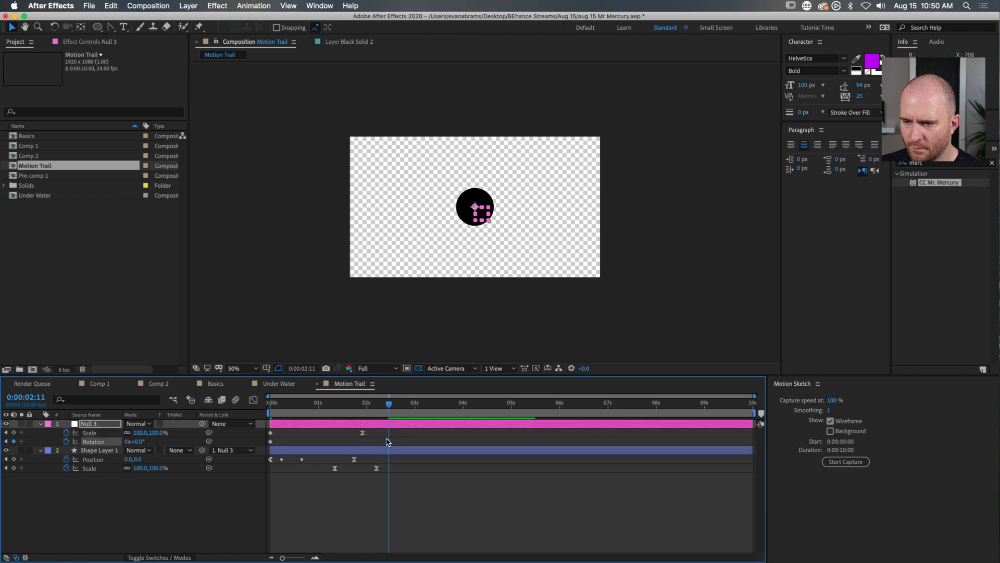
pyautogui.press('space')
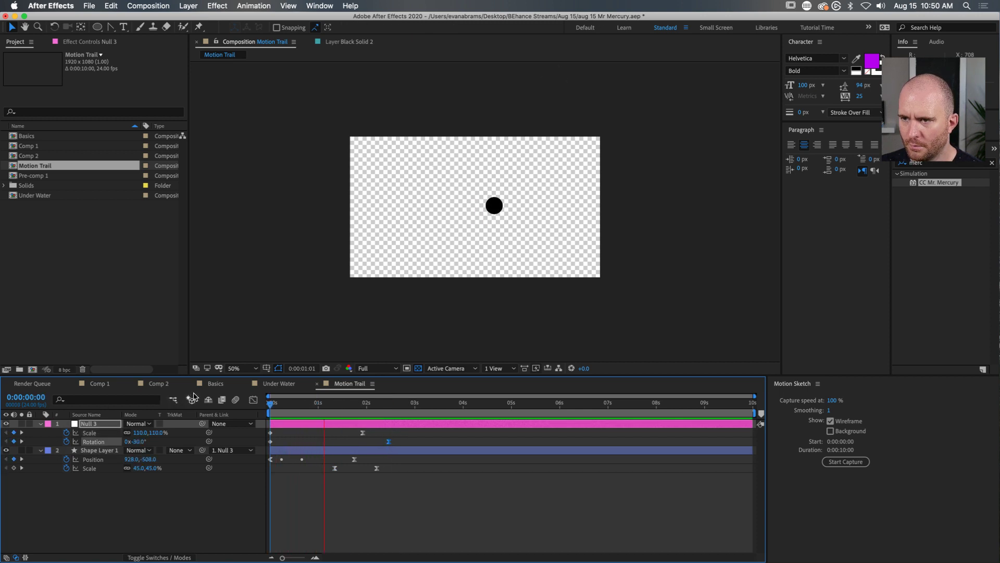
pyautogui.press('space')
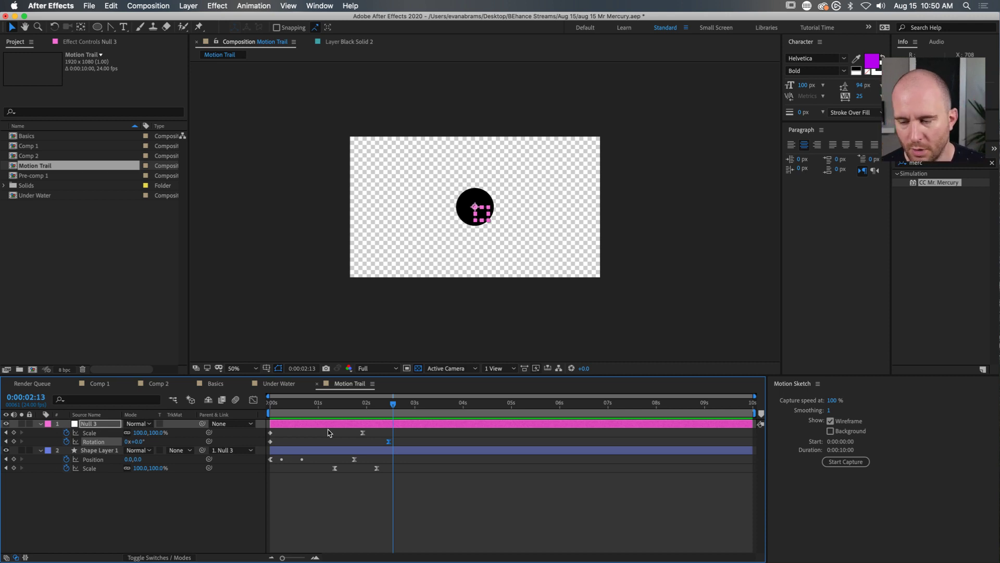
# Step: Collapse the revealed properties of the null and Shape Layer 1
pyautogui.click(150, 521)
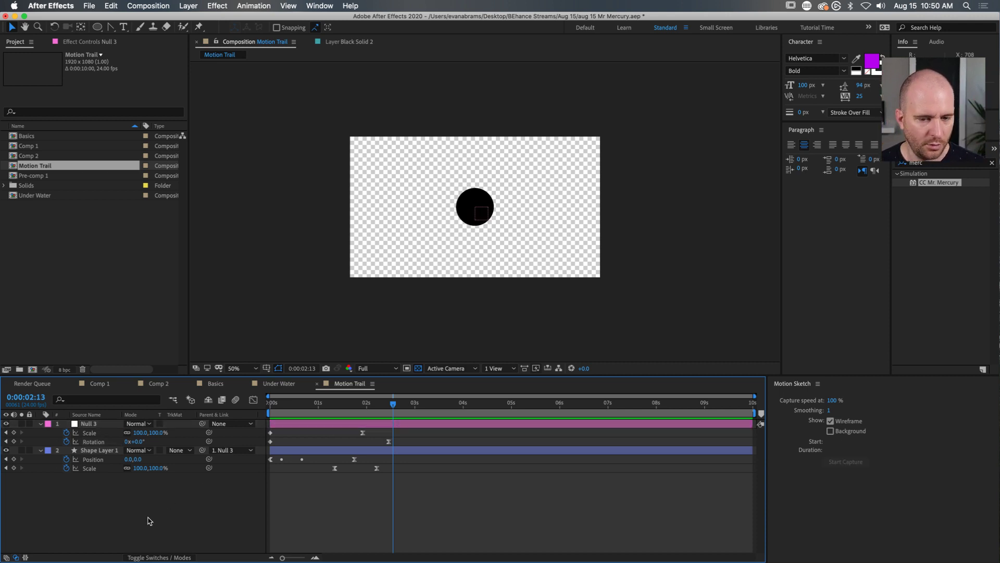
pyautogui.click(41, 424)
pyautogui.click(41, 432)
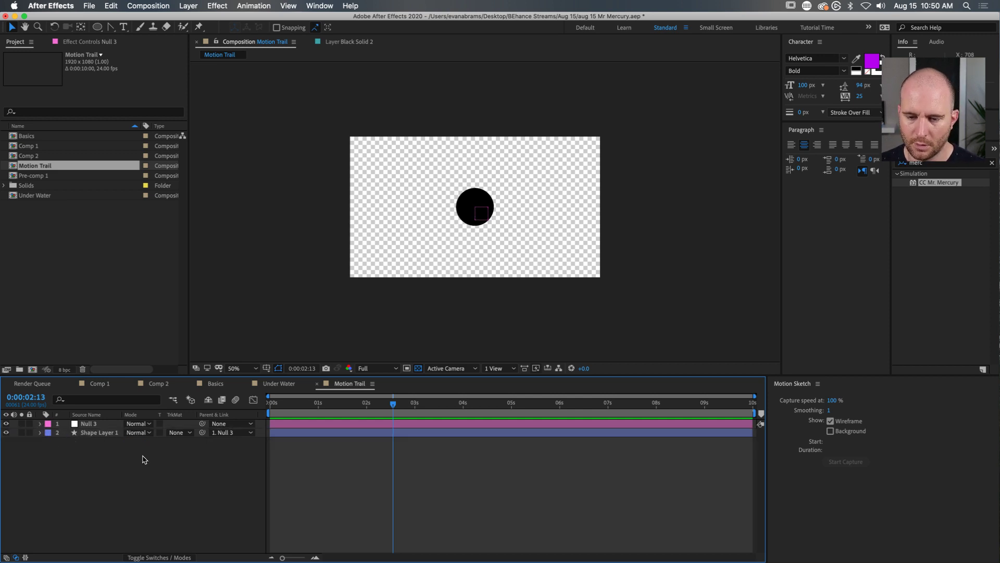
# Step: Create a white 1920 x 1080 solid named "Mercury Tail" at composition size
pyautogui.rightClick(138, 462)
pyautogui.moveTo(157, 444)
pyautogui.click(319, 476)
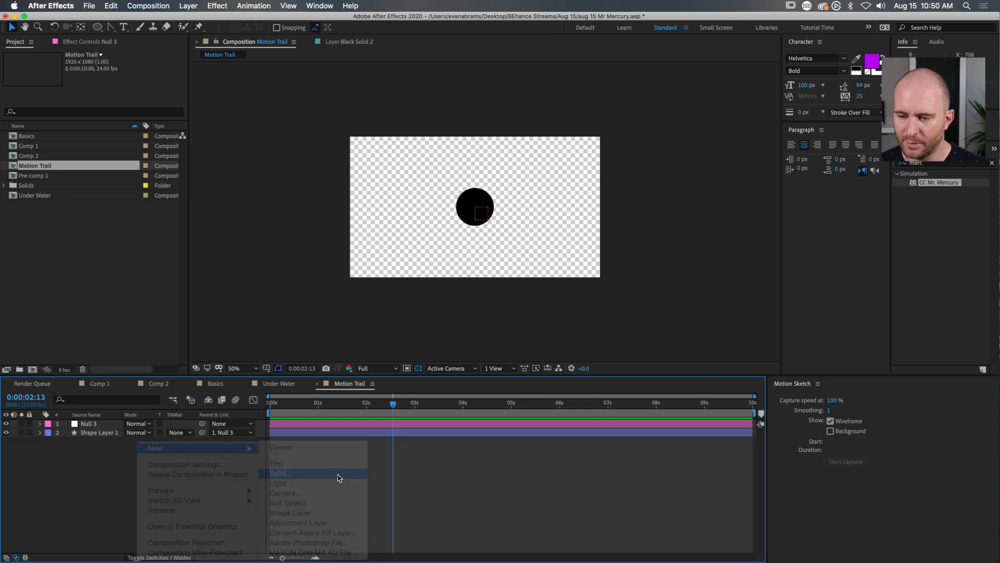
pyautogui.click(206, 149)
pyautogui.tripleClick(208, 150)
pyautogui.write('Mercury')
pyautogui.tripleClick(210, 152)
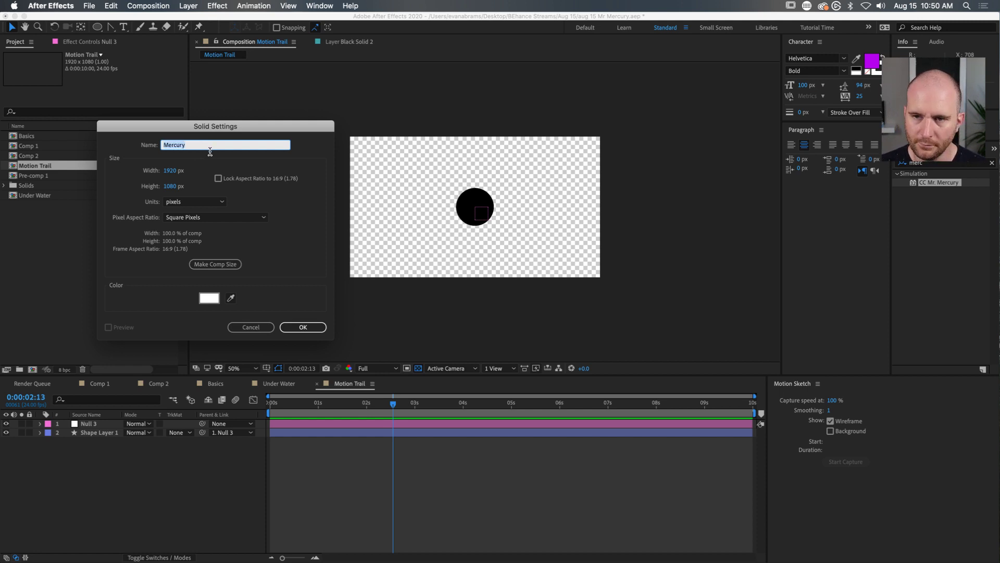
pyautogui.click(210, 151)
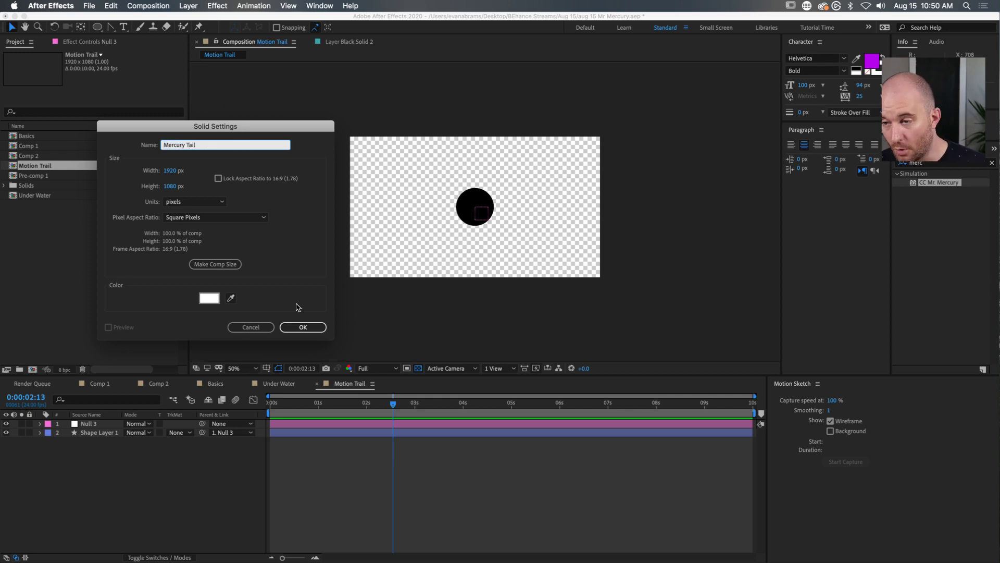
pyautogui.click(234, 266)
pyautogui.click(300, 326)
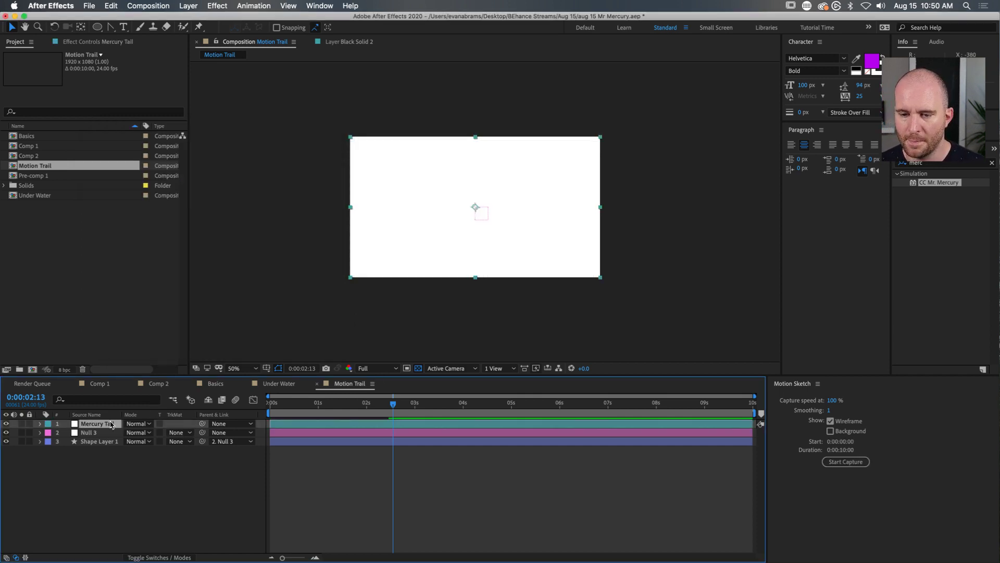
# Step: Place the Mercury Tail solid beneath Shape Layer 1 and apply the CC Mr. Mercury effect to it
pyautogui.moveTo(112, 425); pyautogui.dragTo(153, 451)
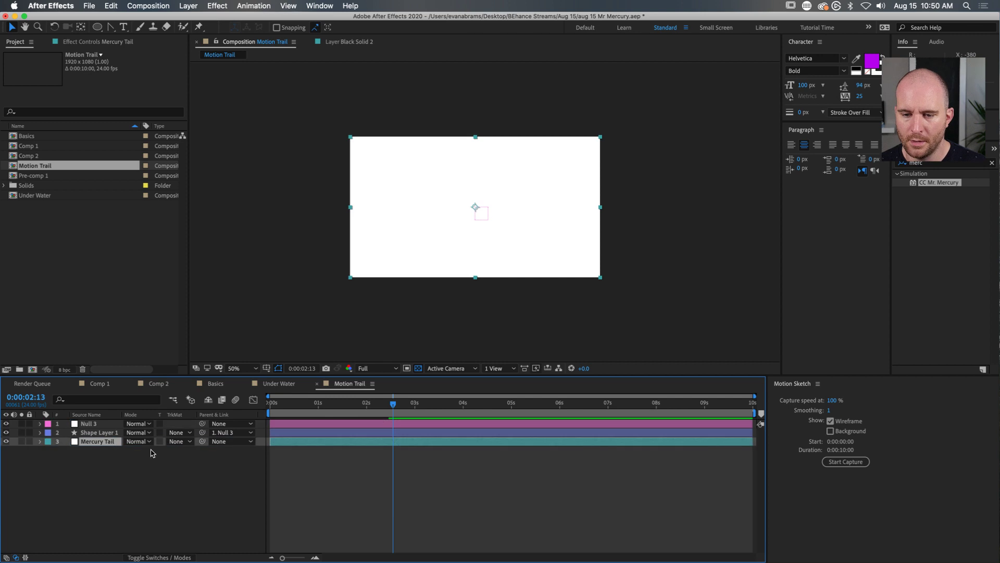
pyautogui.doubleClick(942, 183)
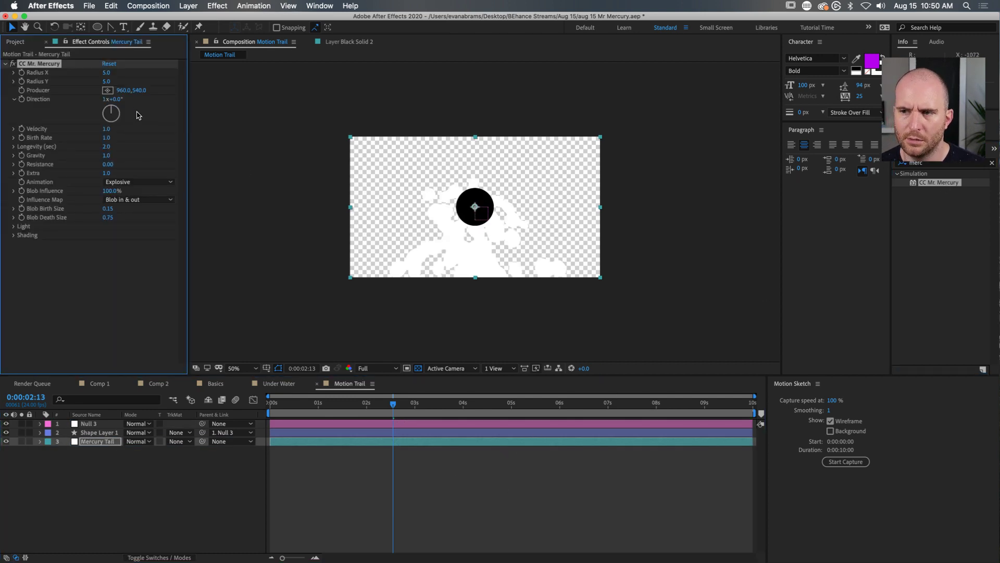
pyautogui.click(924, 163)
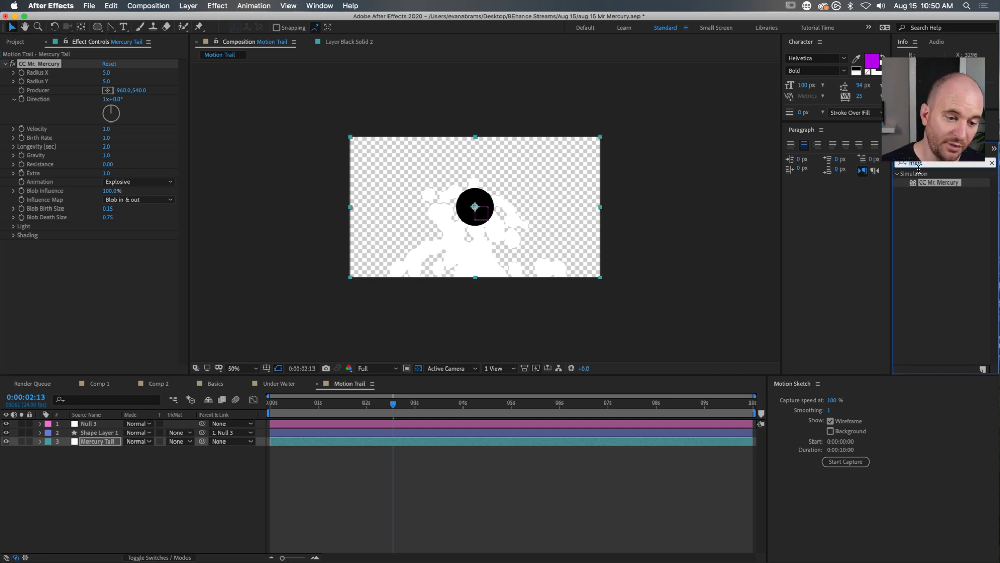
# Step: Add a Fractal Noise effect ahead of CC Mr. Mercury on the Mercury Tail layer and collapse both effects
pyautogui.write('frac')
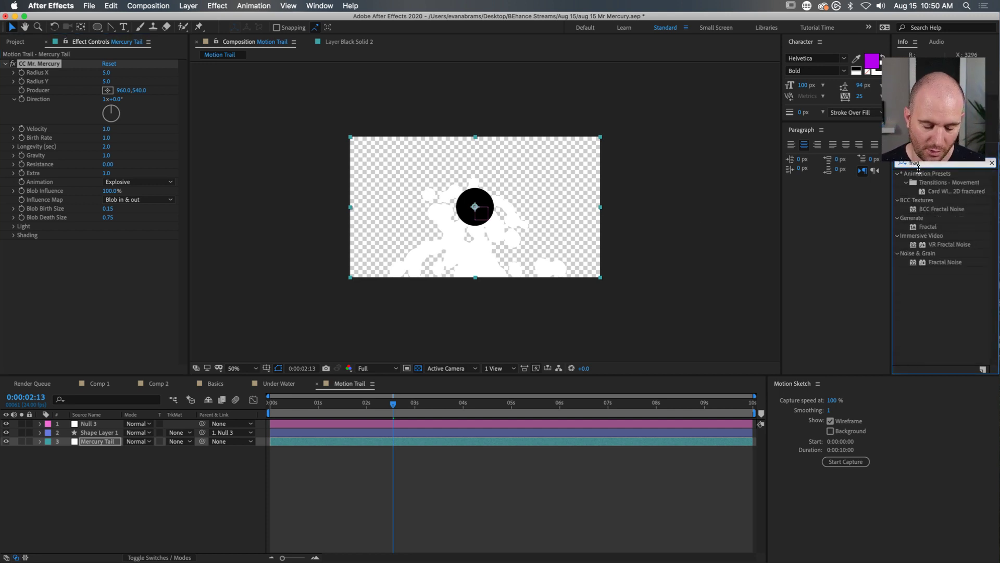
pyautogui.moveTo(967, 257); pyautogui.dragTo(449, 205)
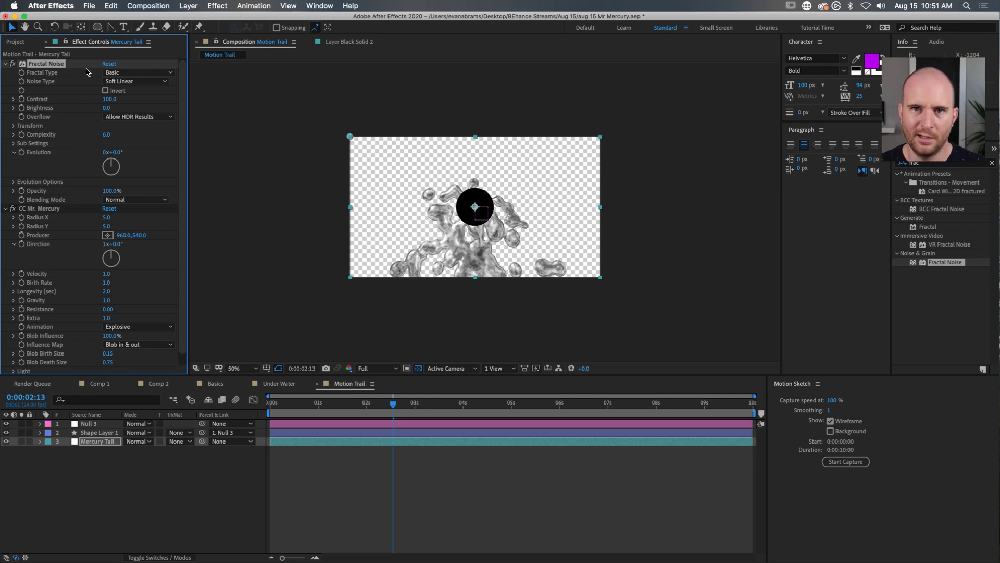
pyautogui.click(5, 64)
pyautogui.click(6, 72)
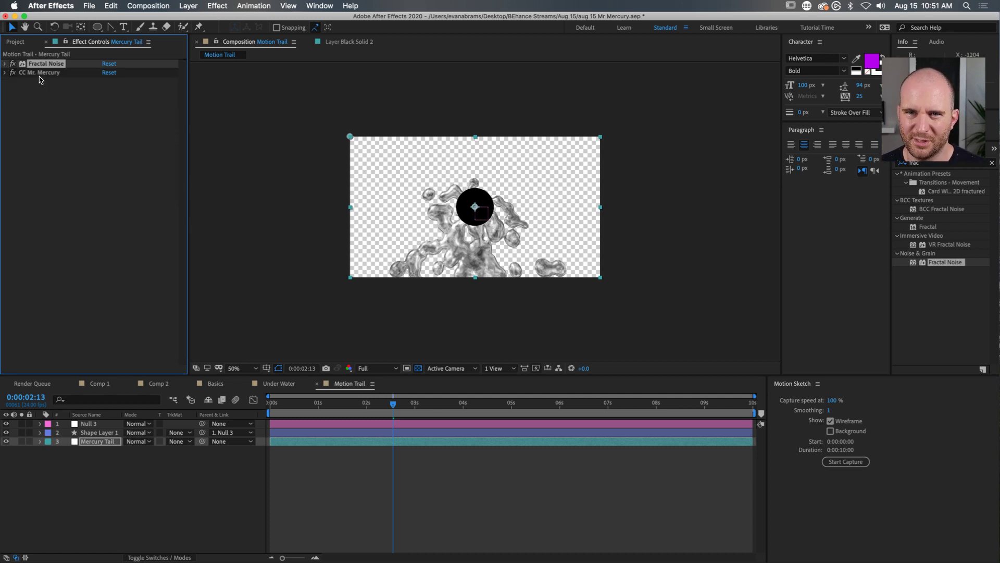
# Step: Try a Tint effect after CC Mr. Mercury with black mapped to purple 7F06AA, then cancel the colour and delete the effect
pyautogui.click(39, 73)
pyautogui.click(951, 165)
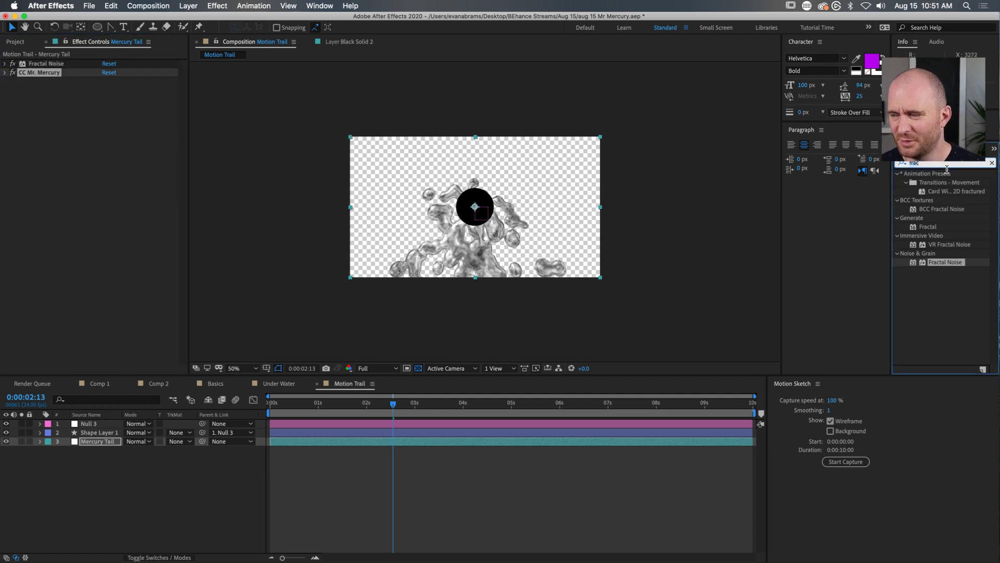
pyautogui.write('tint')
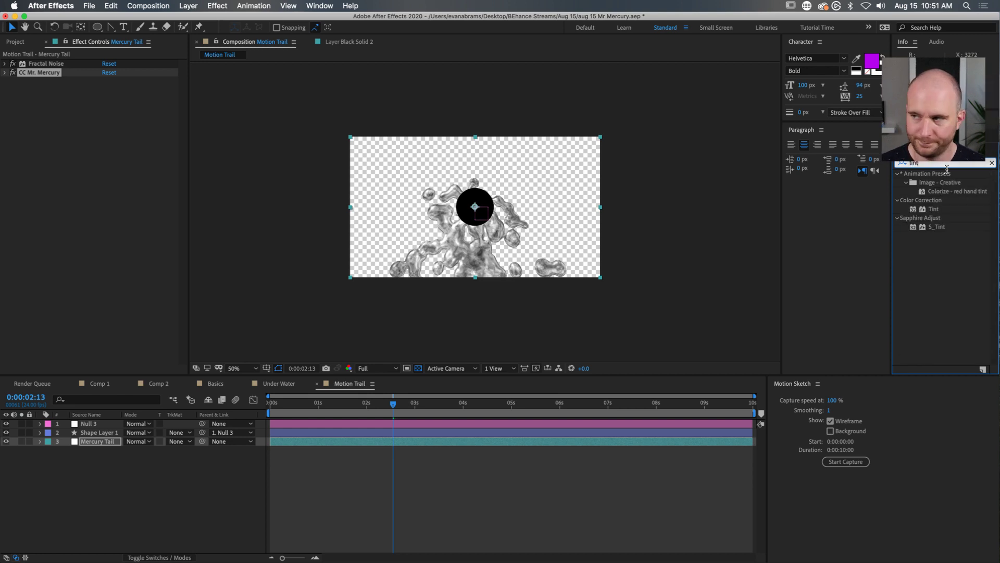
pyautogui.moveTo(936, 208); pyautogui.dragTo(165, 188)
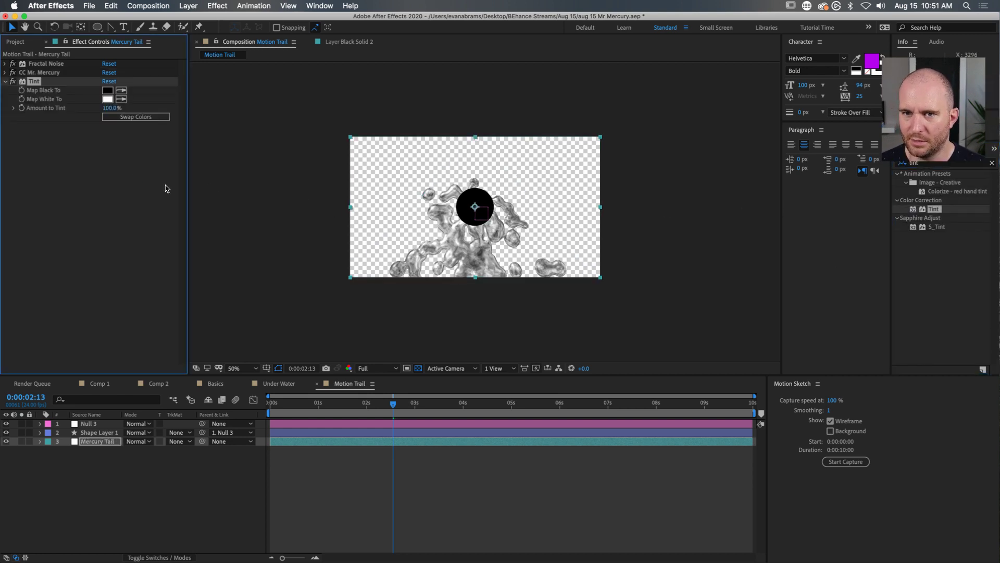
pyautogui.click(108, 90)
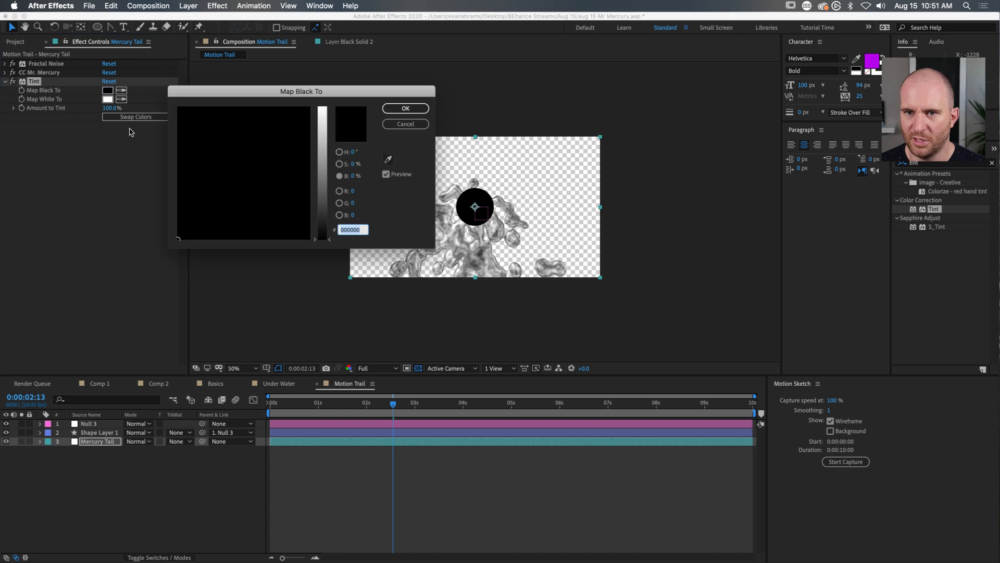
pyautogui.click(322, 151)
pyautogui.moveTo(283, 135); pyautogui.dragTo(341, 77)
pyautogui.moveTo(278, 107); pyautogui.dragTo(282, 111)
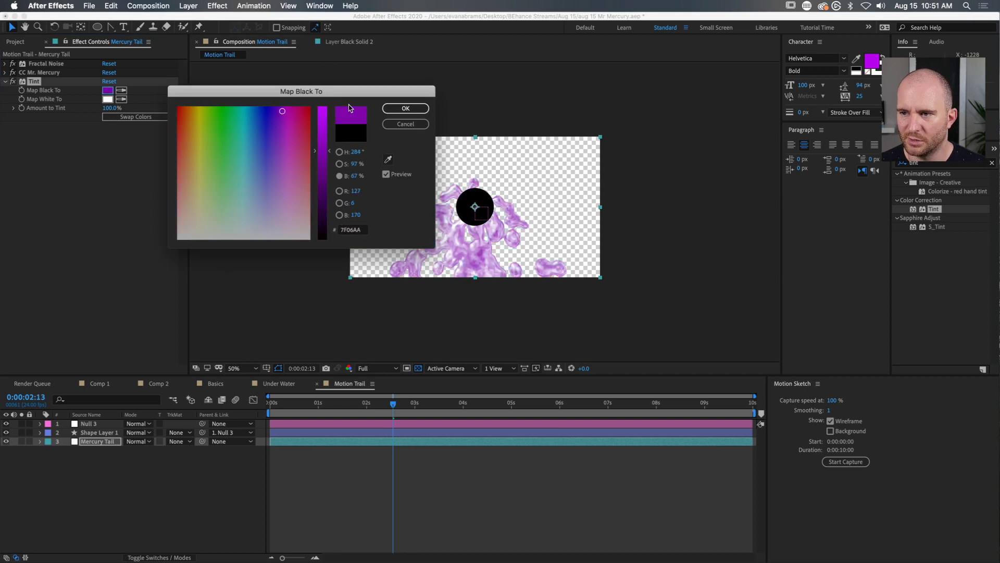
pyautogui.click(405, 124)
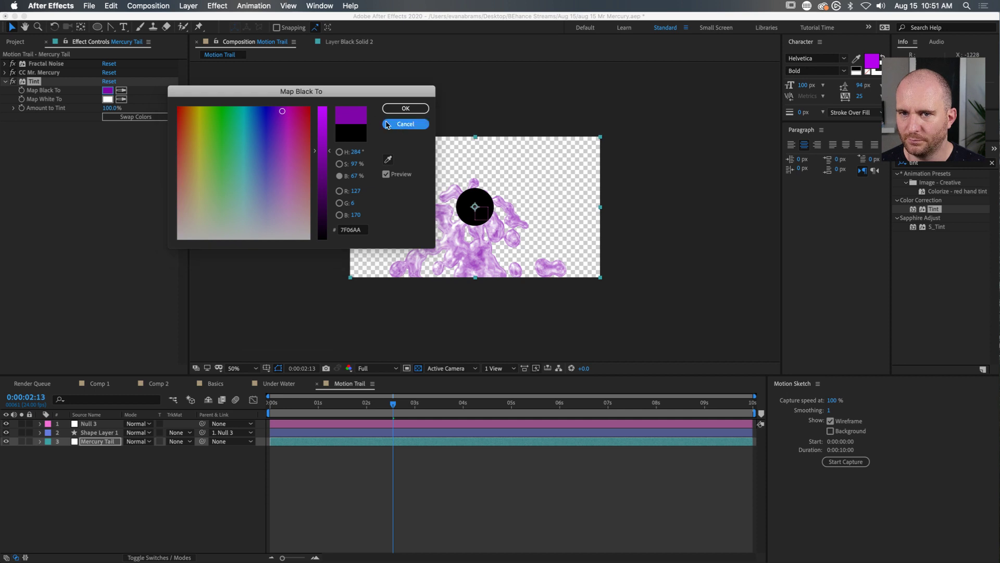
pyautogui.press('Delete')
# Step: Try a Tritone effect after CC Mr. Mercury, with a Posterize effect inserted just before it
pyautogui.click(925, 166)
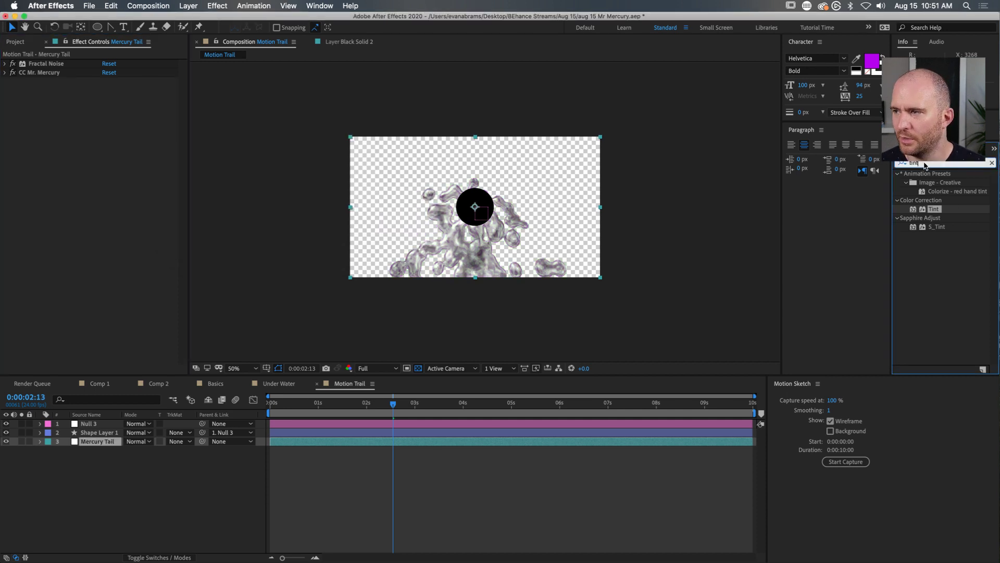
pyautogui.write('tritone')
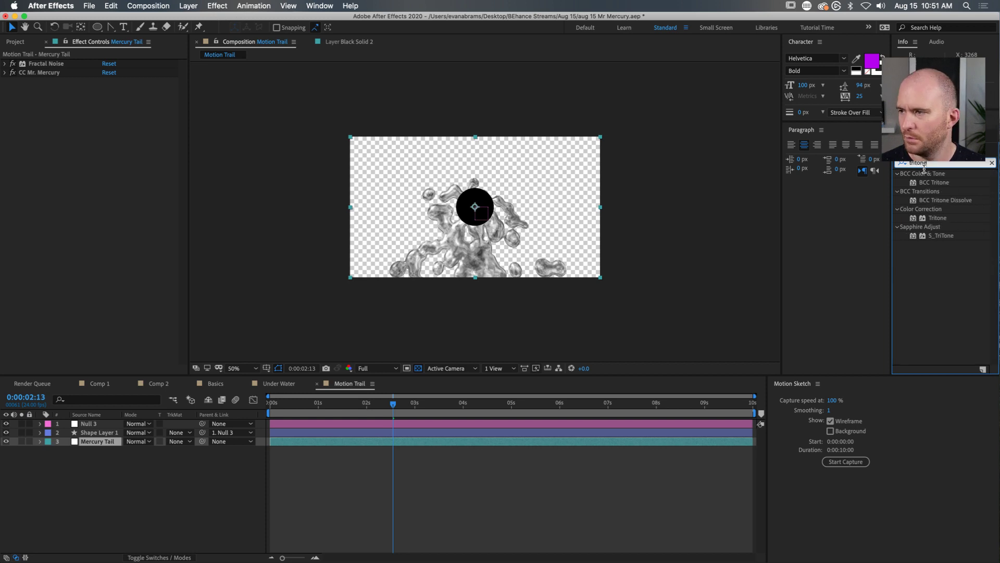
pyautogui.moveTo(947, 221); pyautogui.dragTo(79, 183)
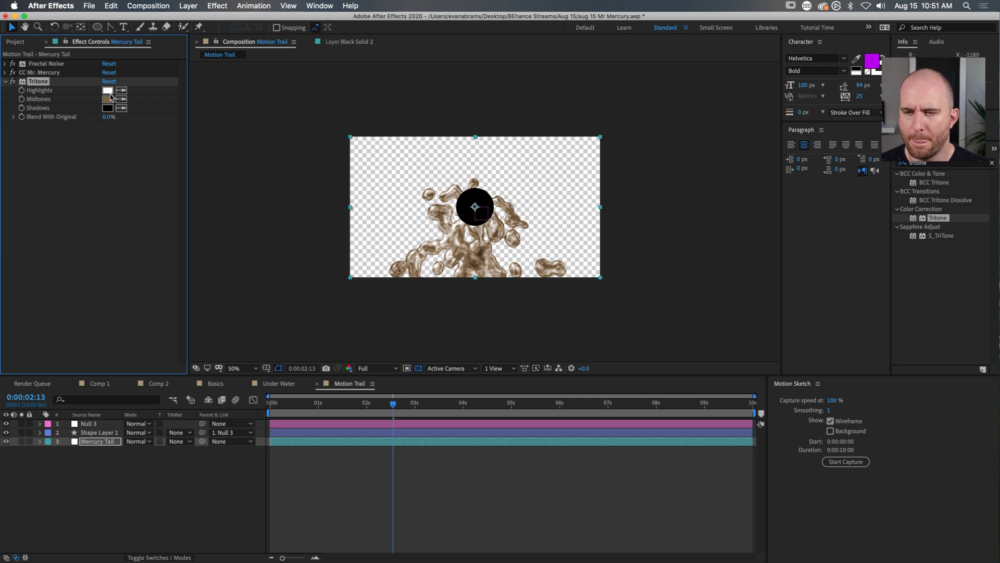
pyautogui.click(933, 165)
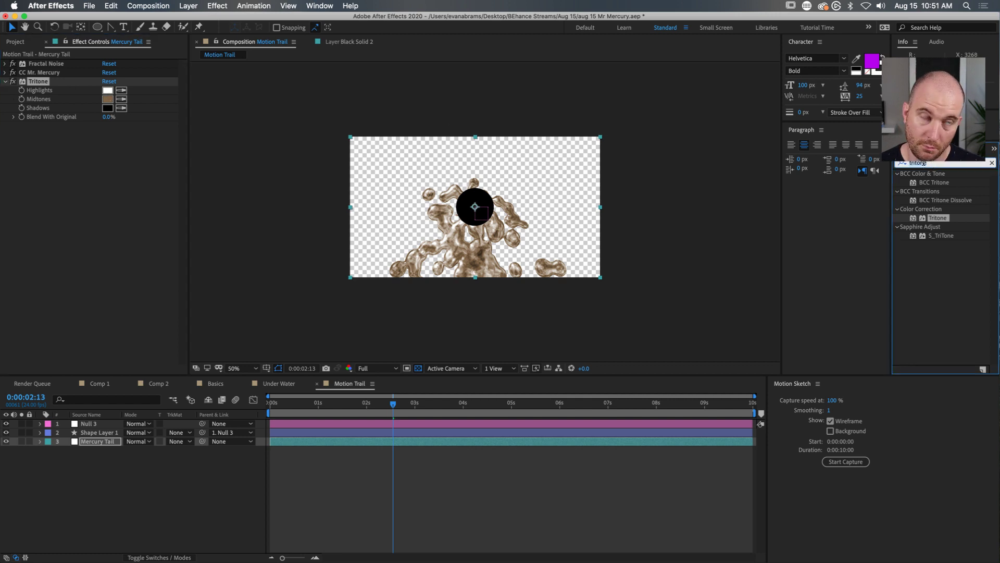
pyautogui.write('poster')
pyautogui.moveTo(931, 245); pyautogui.dragTo(103, 94)
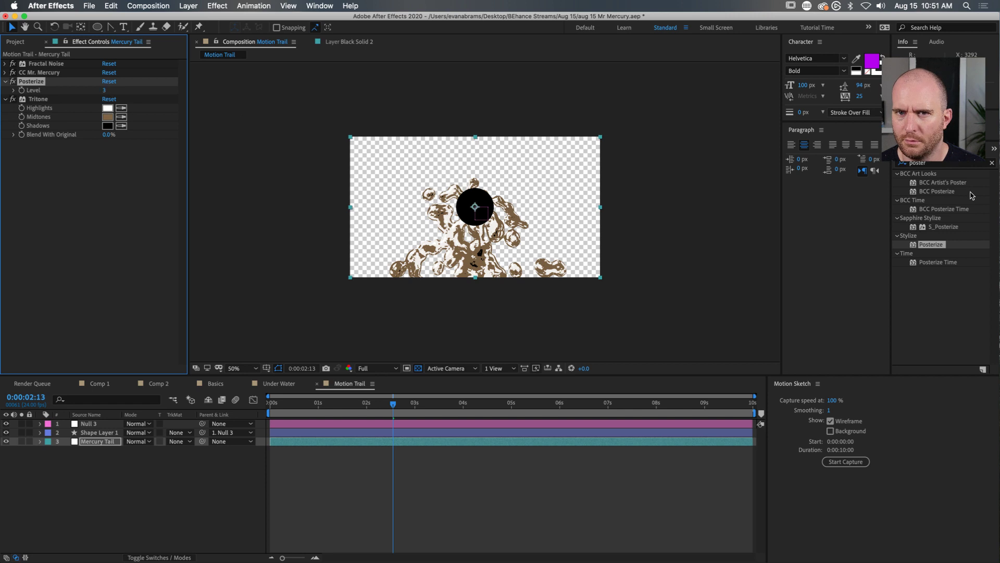
# Step: Insert a Curves effect before Posterize and bend the RGB curve slightly downward to darken the blobs
pyautogui.click(923, 166)
pyautogui.write('curve')
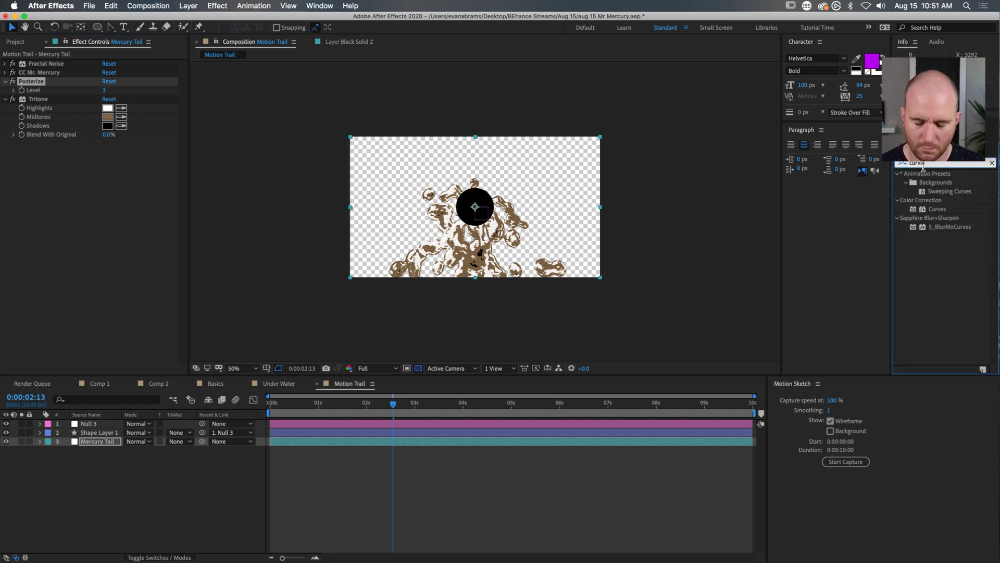
pyautogui.moveTo(929, 211); pyautogui.dragTo(41, 82)
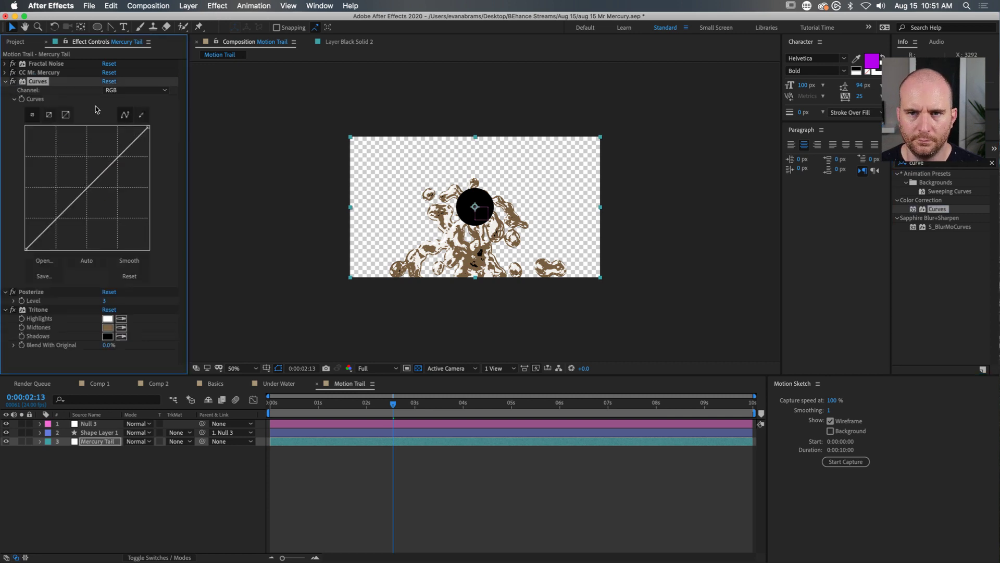
pyautogui.moveTo(107, 166); pyautogui.dragTo(104, 183)
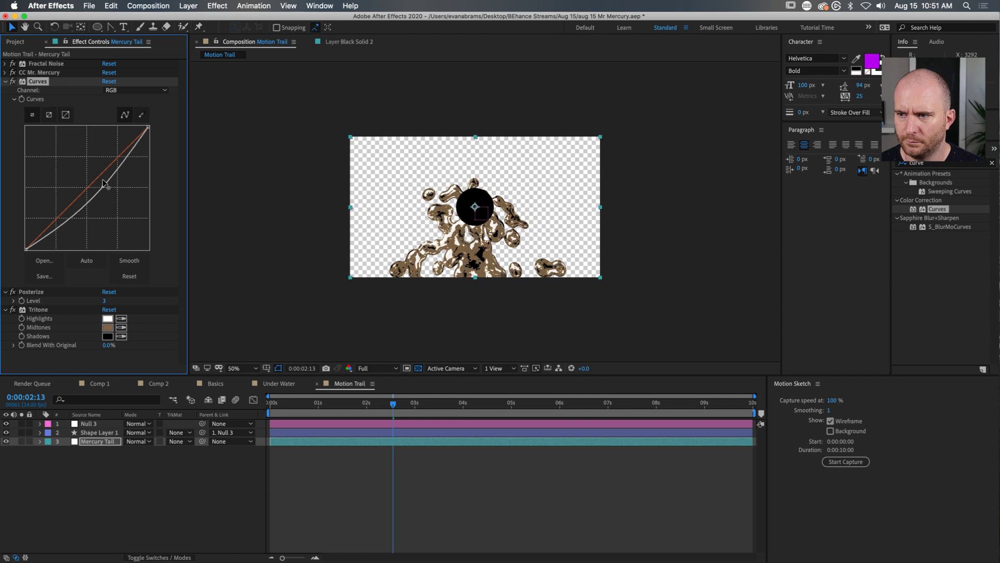
pyautogui.click(5, 82)
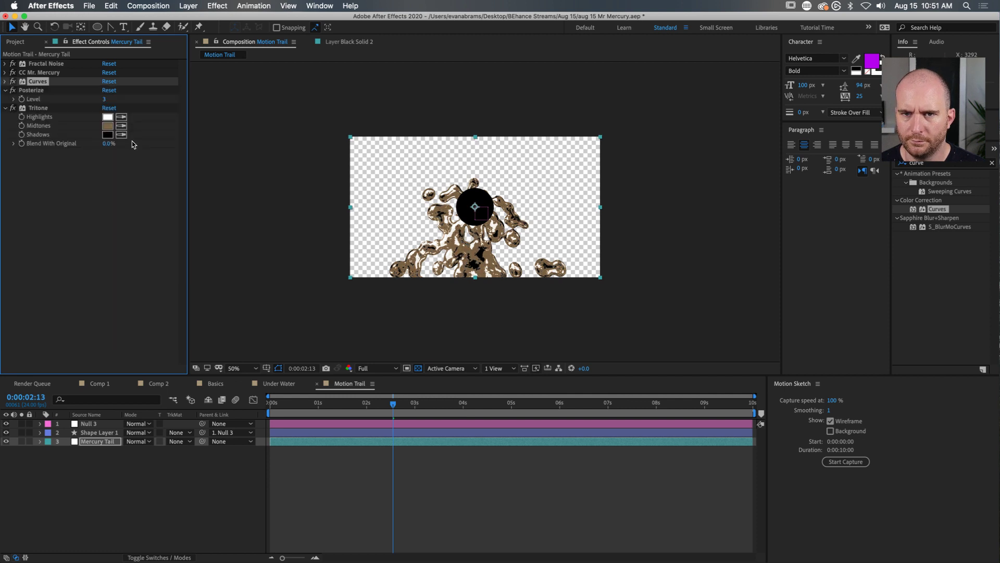
# Step: Set the Tritone highlights colour to magenta E315FF
pyautogui.click(107, 117)
pyautogui.moveTo(304, 110); pyautogui.dragTo(285, 107)
pyautogui.click(339, 163)
pyautogui.moveTo(323, 156)
pyautogui.mouseDown()
pyautogui.moveTo(330, 227)
pyautogui.moveTo(326, 174)
pyautogui.mouseUp()
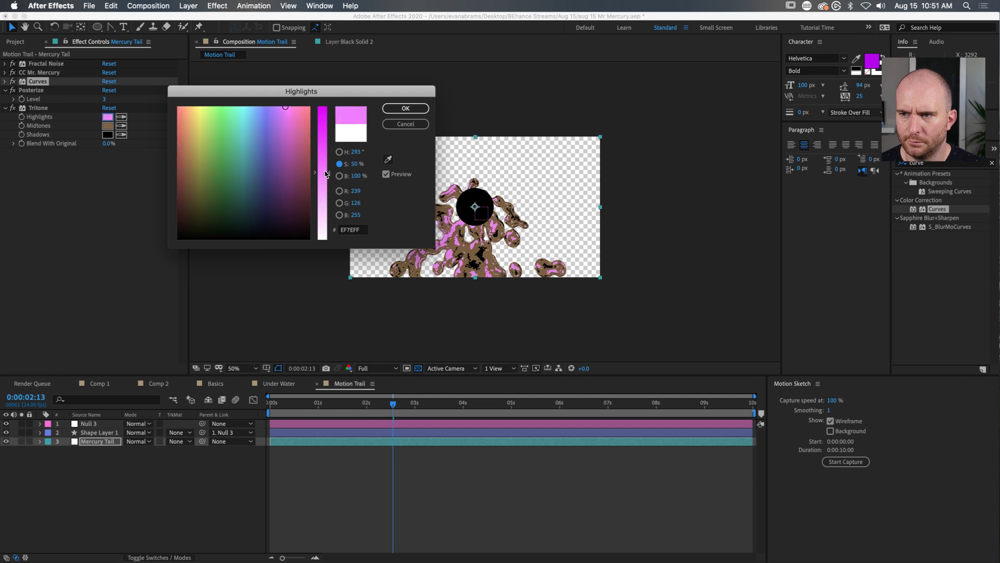
pyautogui.moveTo(327, 124); pyautogui.dragTo(327, 108)
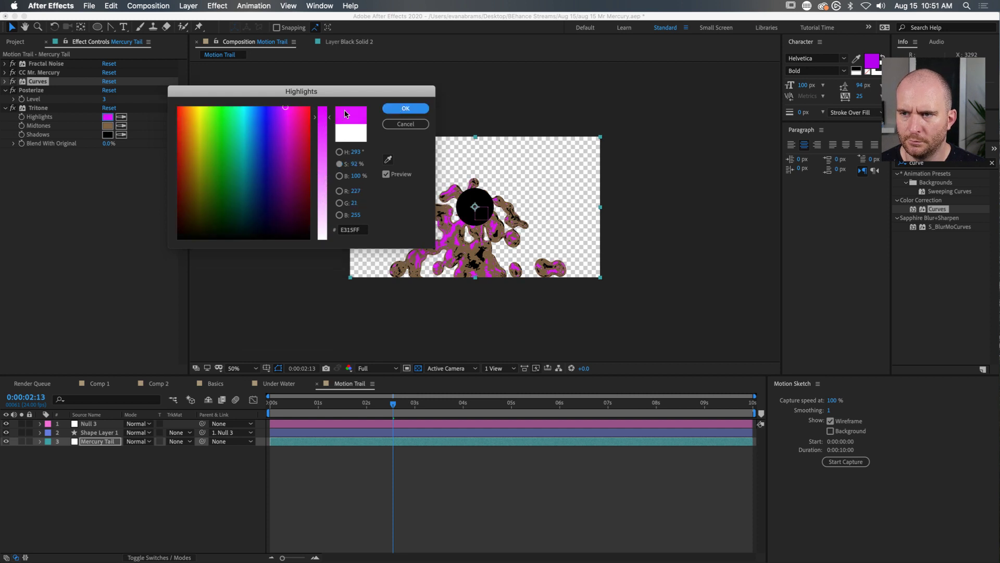
pyautogui.click(406, 107)
# Step: Try 5924FF as the Tritone midtones colour, cancel it, and delete the Curves, Posterize and Tritone effects
pyautogui.click(108, 123)
pyautogui.moveTo(260, 167); pyautogui.dragTo(271, 107)
pyautogui.moveTo(323, 133); pyautogui.dragTo(323, 126)
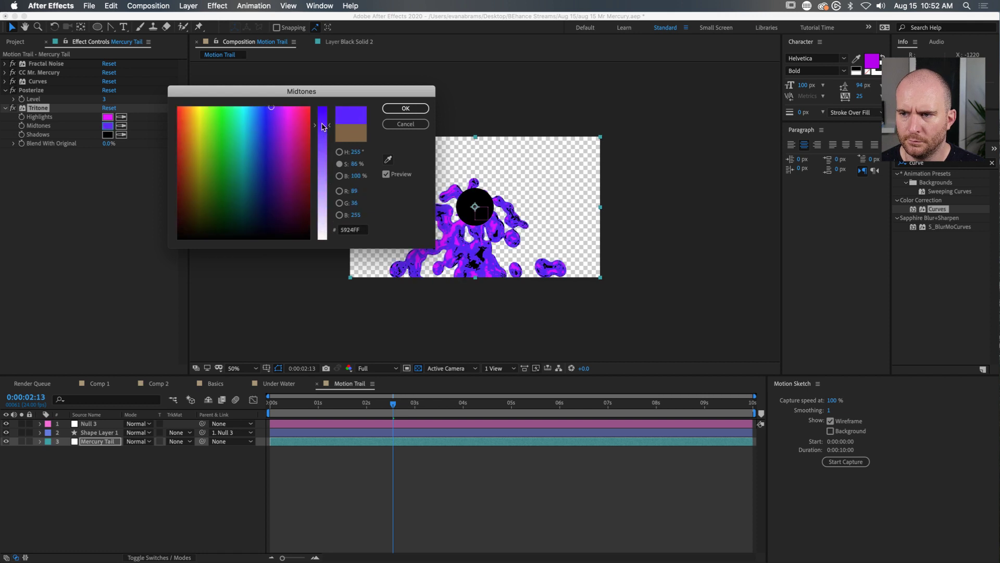
pyautogui.click(406, 123)
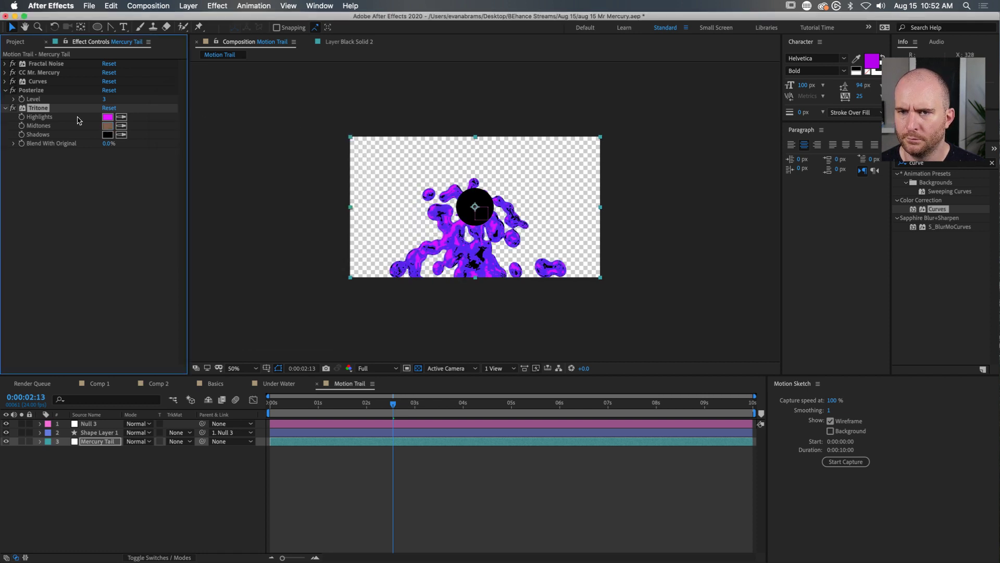
pyautogui.keyDown('shift'); pyautogui.click(42, 82); pyautogui.keyUp('shift')
pyautogui.press('Delete')
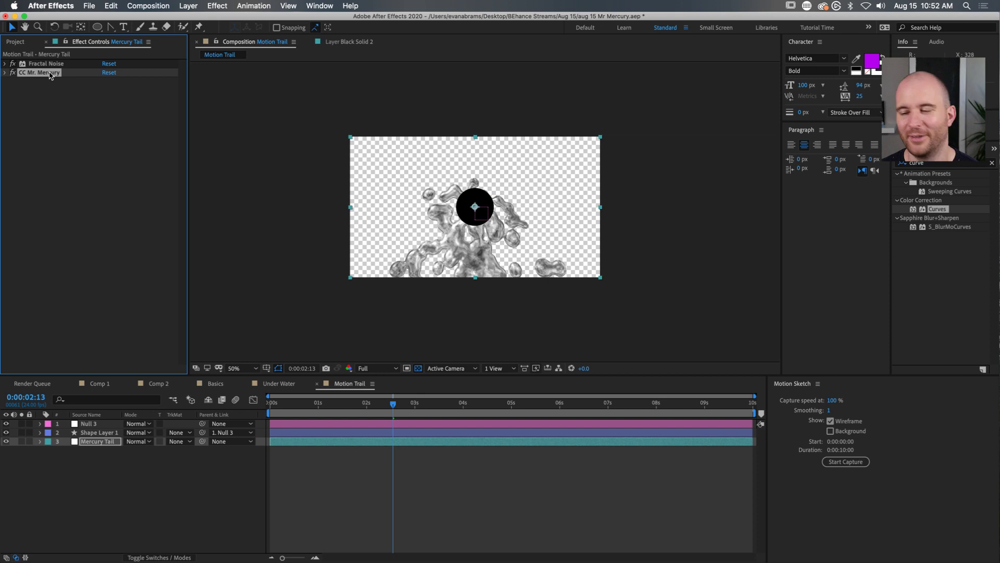
# Step: Disable Fractal Noise on the Mercury Tail layer and insert a Fill effect before CC Mr. Mercury
pyautogui.click(13, 63)
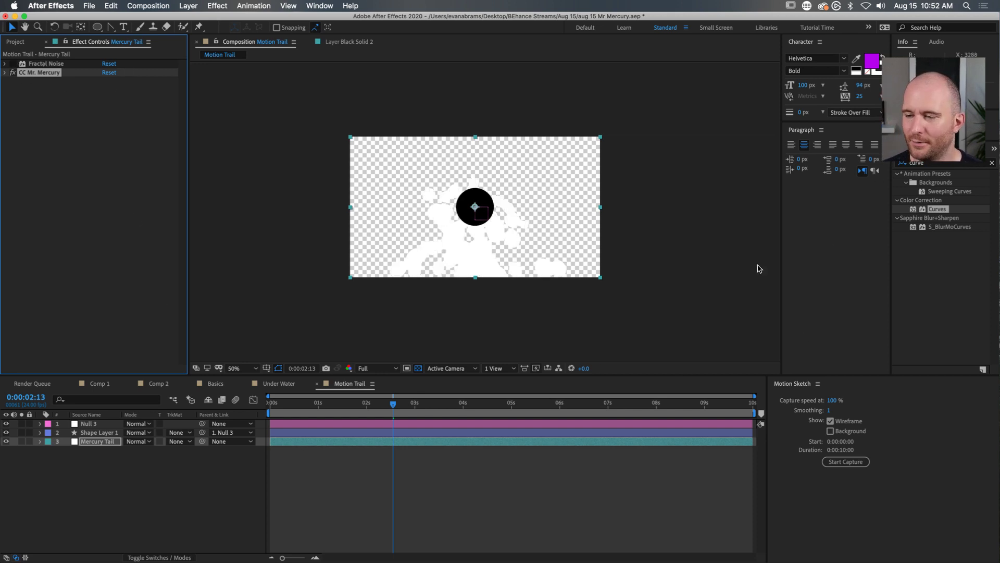
pyautogui.click(947, 168)
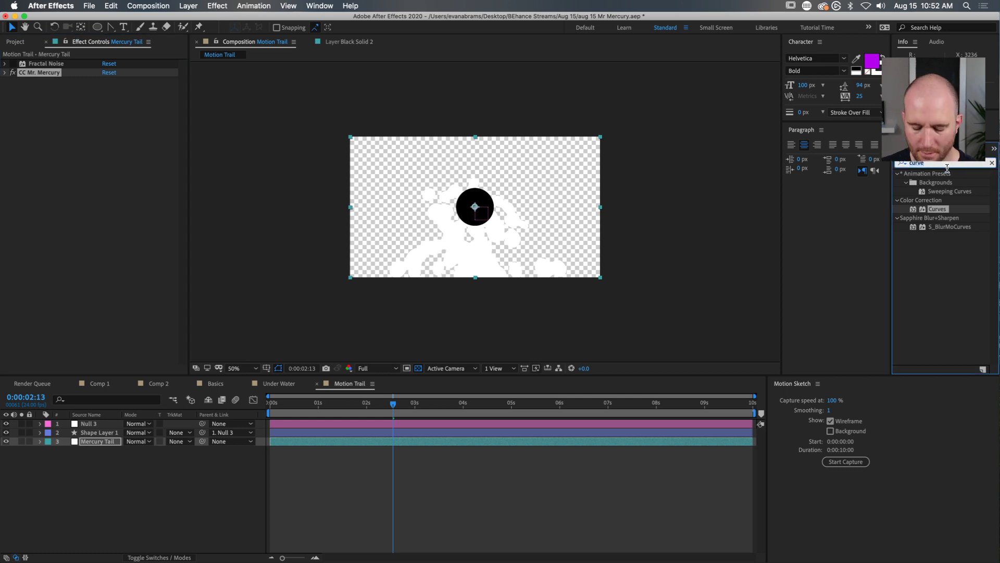
pyautogui.write('fill')
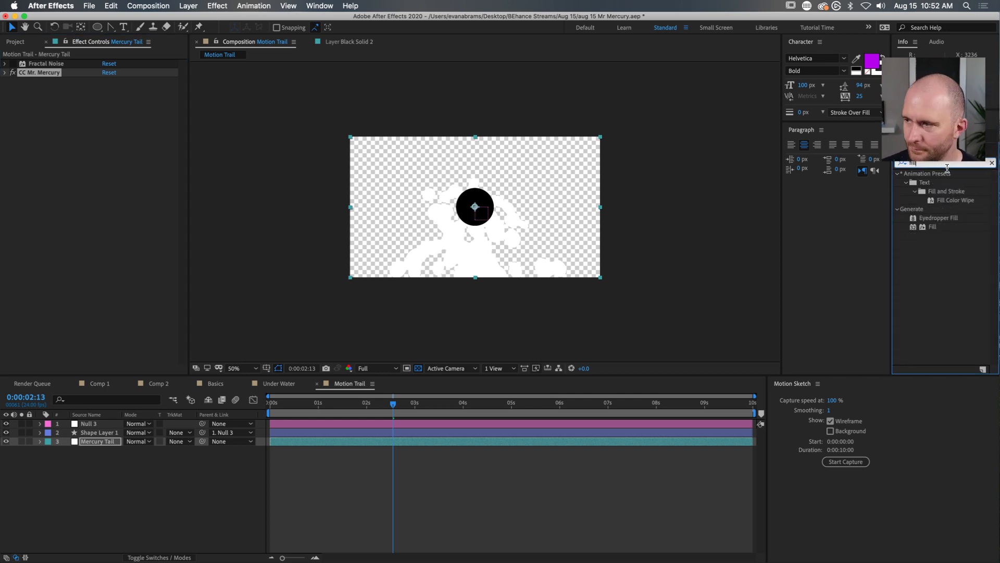
pyautogui.moveTo(957, 225); pyautogui.dragTo(62, 81)
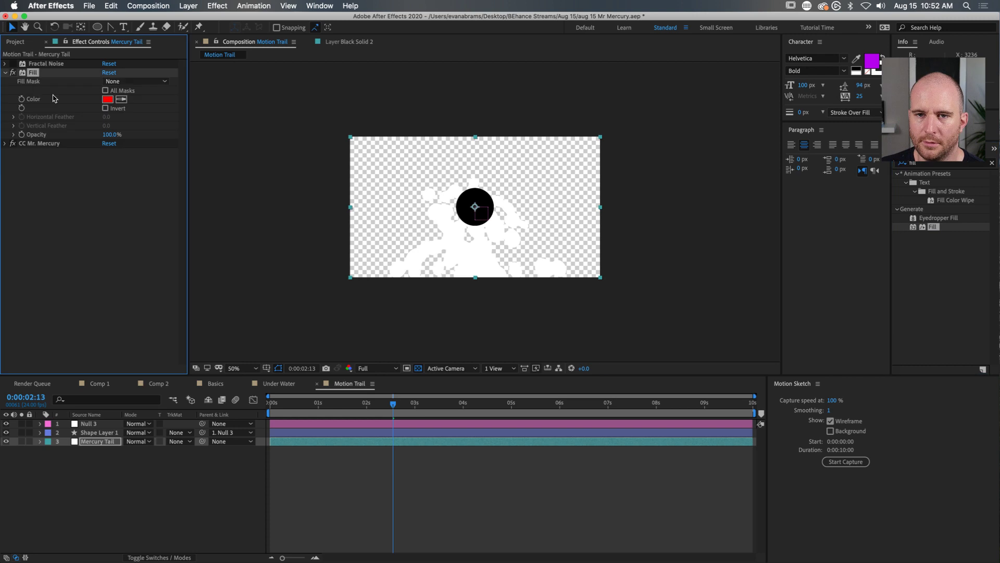
# Step: Set the Fill colour to orange FF7500 and collapse the Fill effect
pyautogui.click(121, 100)
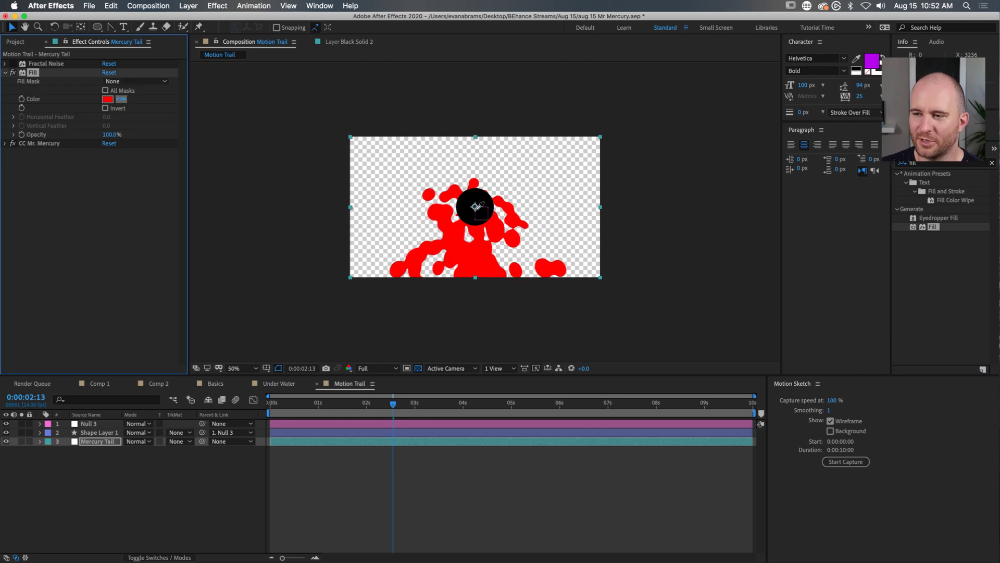
pyautogui.click(489, 199)
pyautogui.click(108, 100)
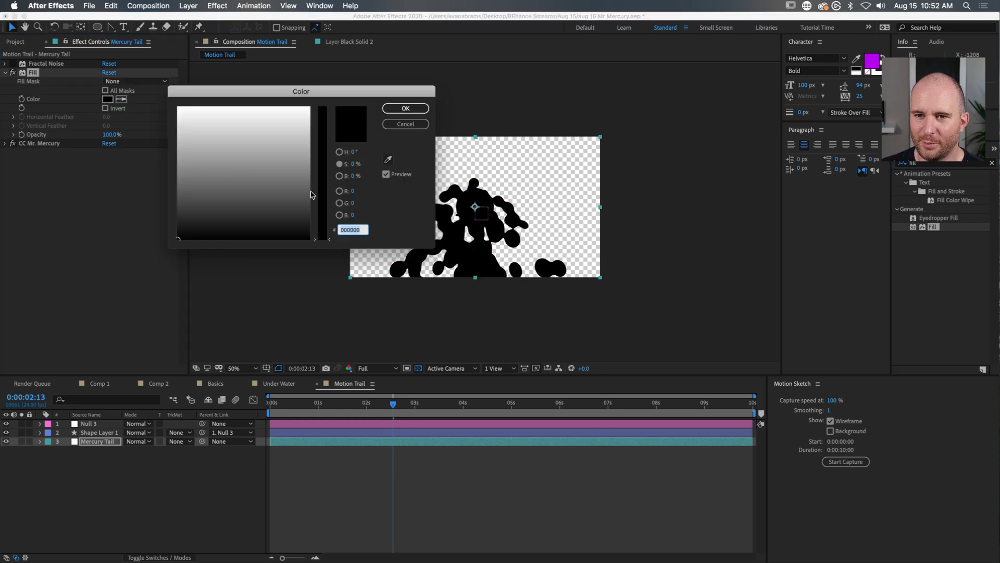
pyautogui.click(340, 152)
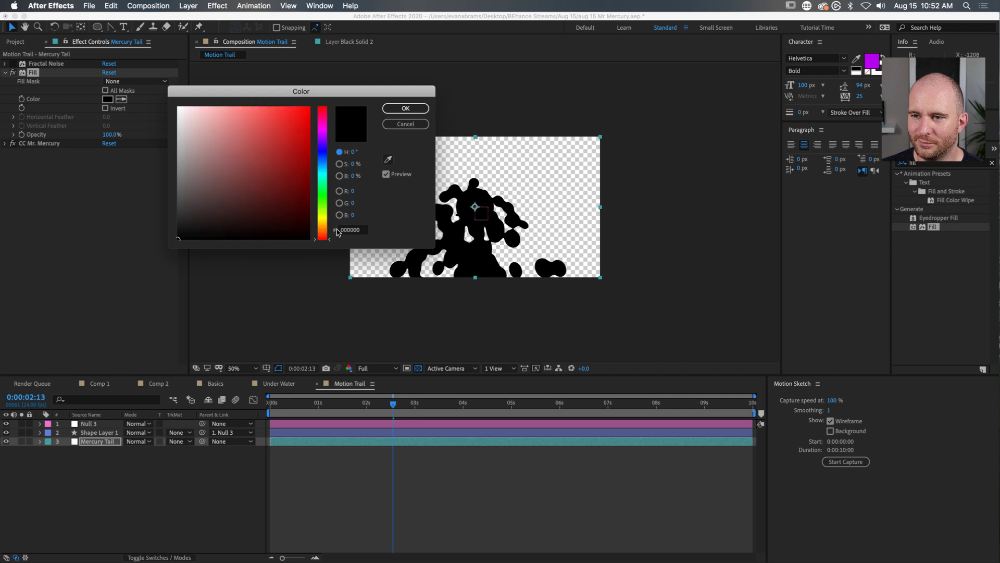
pyautogui.moveTo(329, 238); pyautogui.dragTo(329, 229)
pyautogui.click(309, 108)
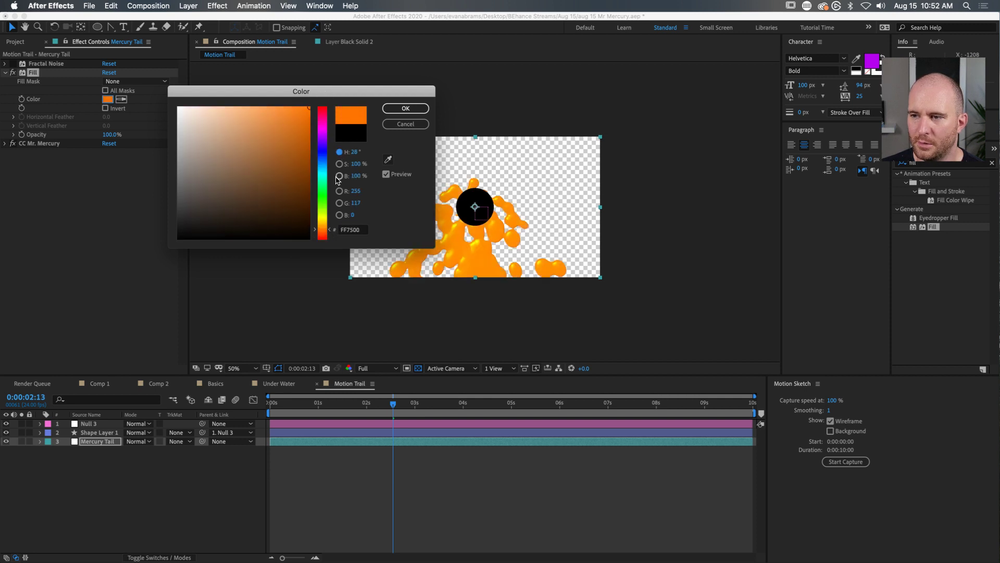
pyautogui.click(406, 108)
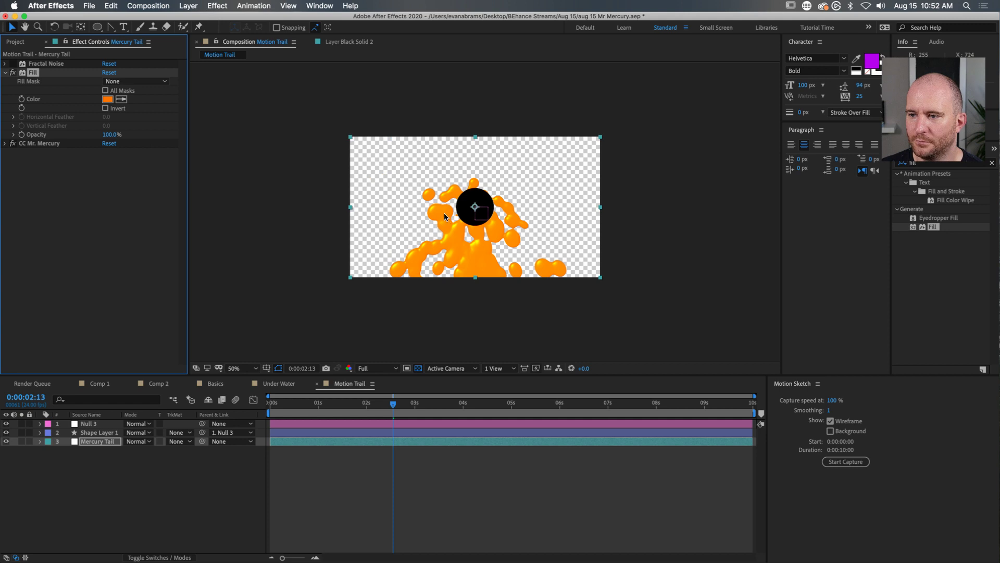
pyautogui.click(5, 73)
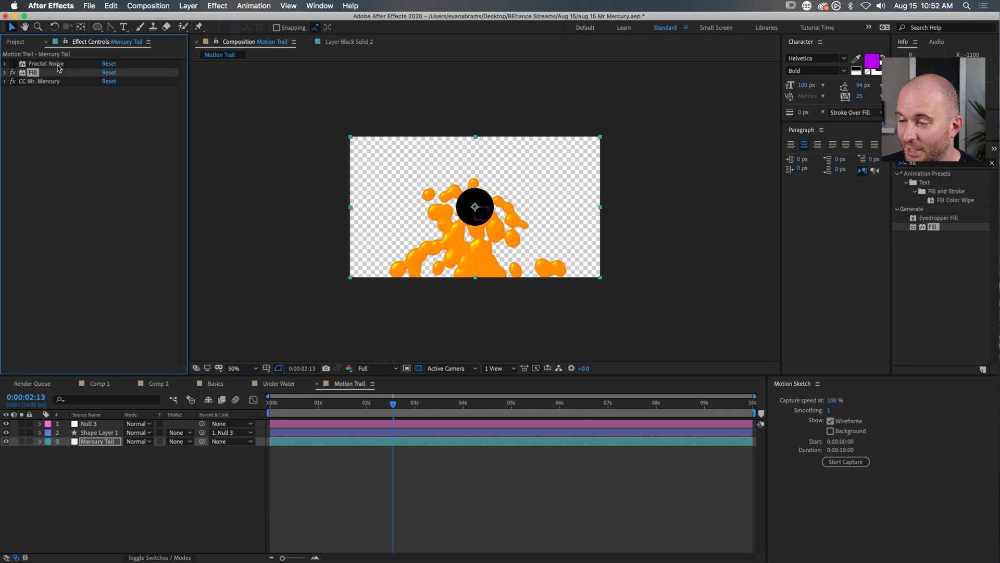
# Step: Link the CC Mr. Mercury Producer on the Mercury Tail layer to Shape Layer 1's Position with an expression, and preview from the start
pyautogui.moveTo(393, 405); pyautogui.dragTo(398, 434)
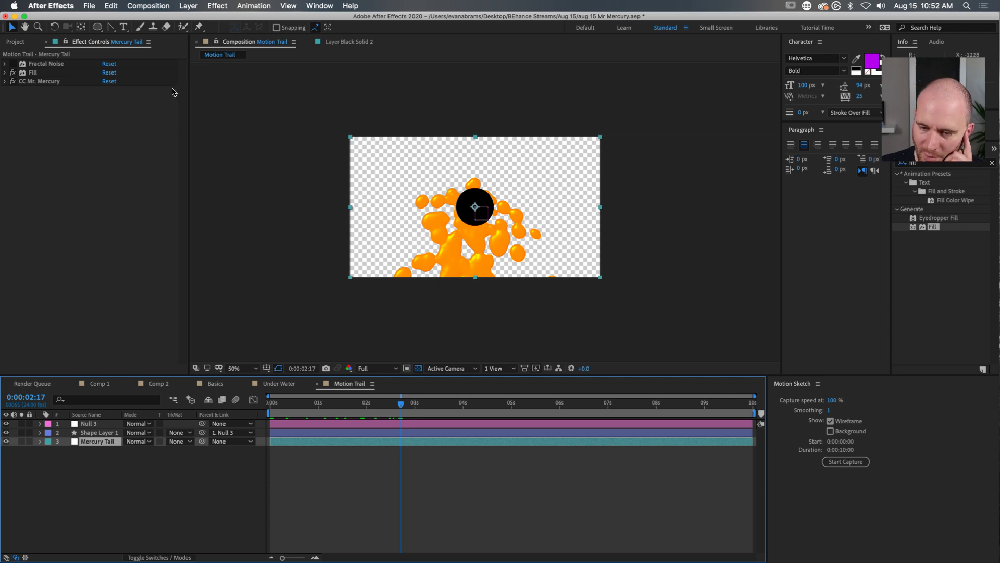
pyautogui.click(107, 433)
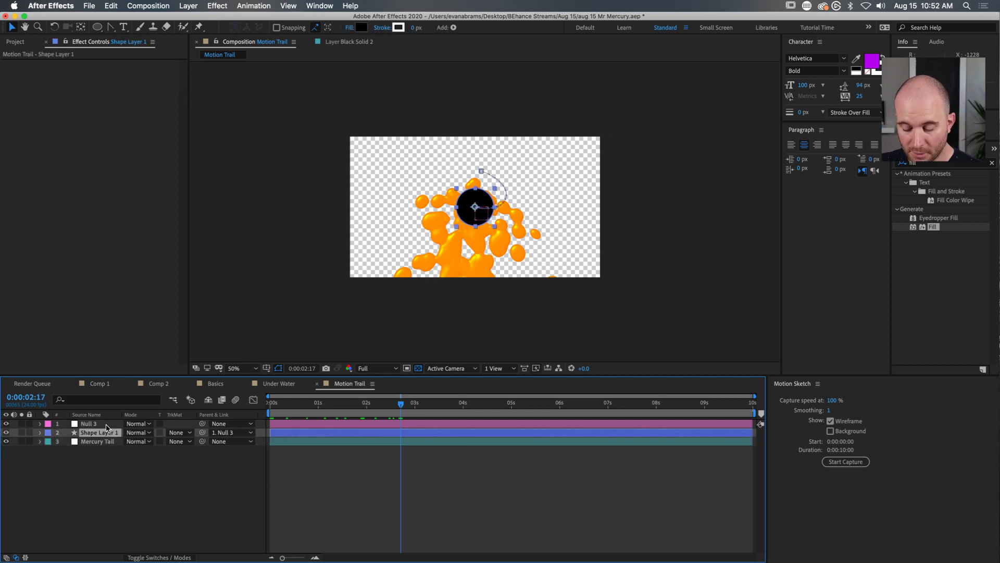
pyautogui.press('p')
pyautogui.click(99, 450)
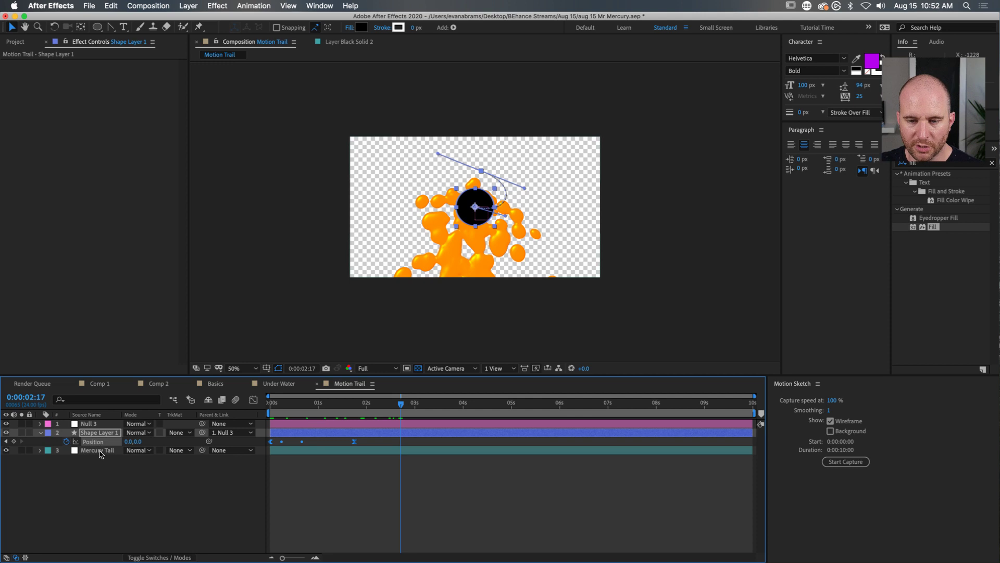
pyautogui.click(4, 82)
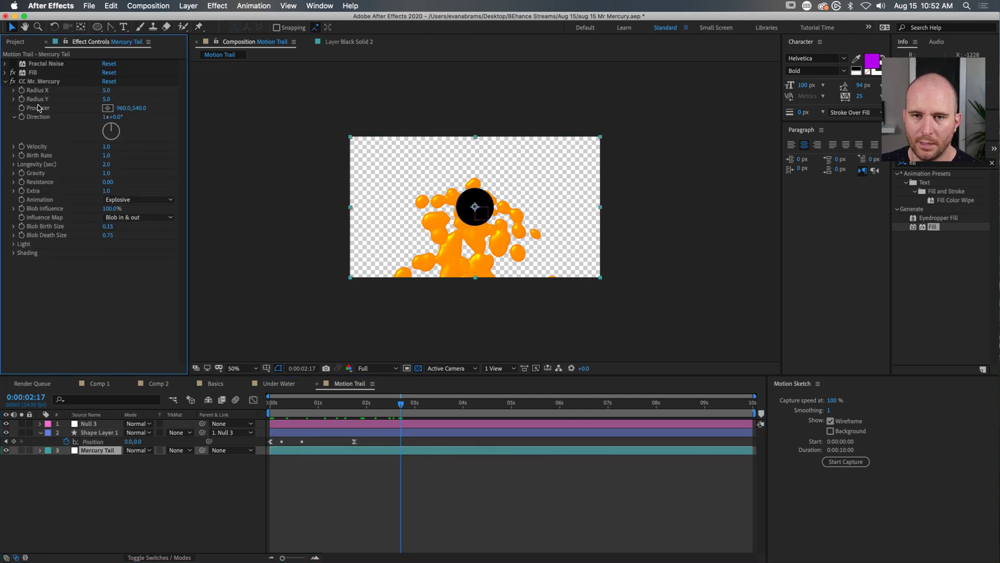
pyautogui.keyDown('alt'); pyautogui.click(22, 108); pyautogui.keyUp('alt')
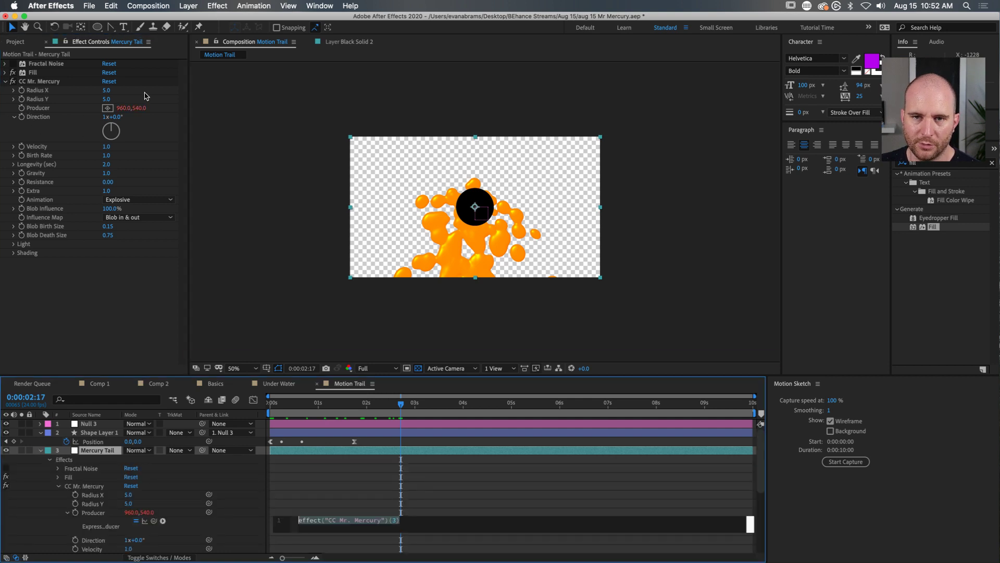
pyautogui.moveTo(155, 521); pyautogui.dragTo(111, 442)
pyautogui.click(348, 470)
pyautogui.press('Home')
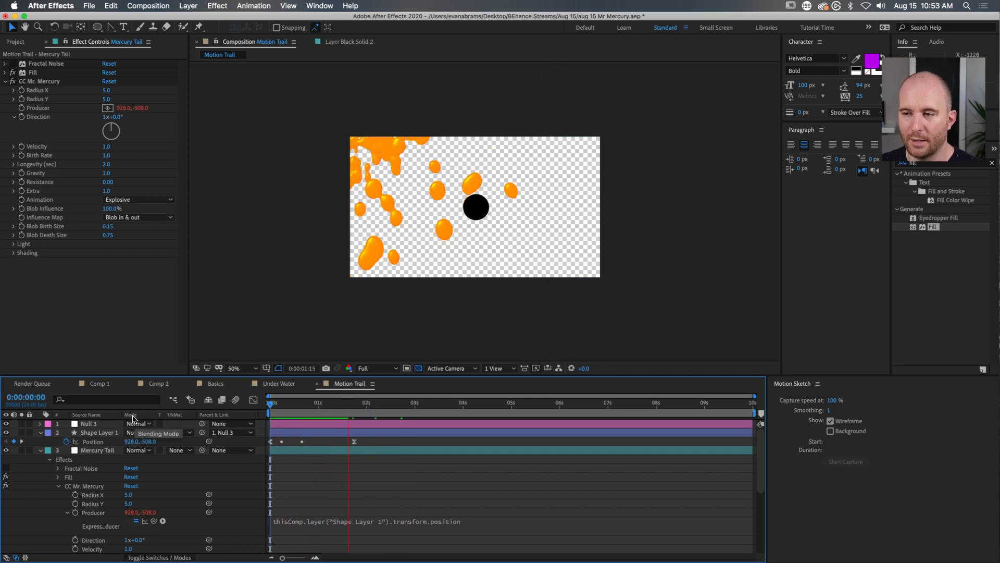
pyautogui.press('space')
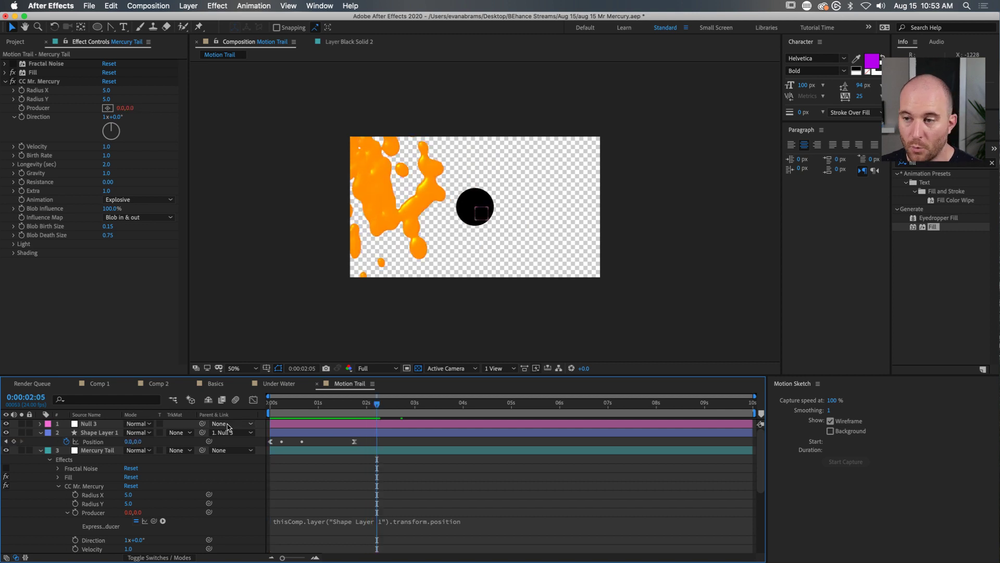
# Step: Rename Shape Layer 1 as hereo Element
pyautogui.click(98, 432)
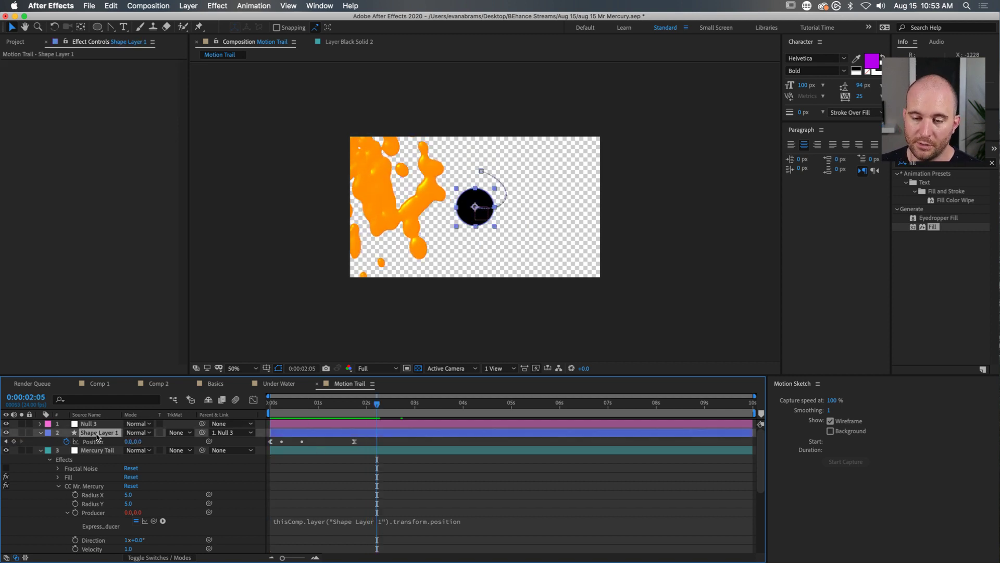
pyautogui.press('Return')
pyautogui.write('hereo Element')
pyautogui.press('Return')
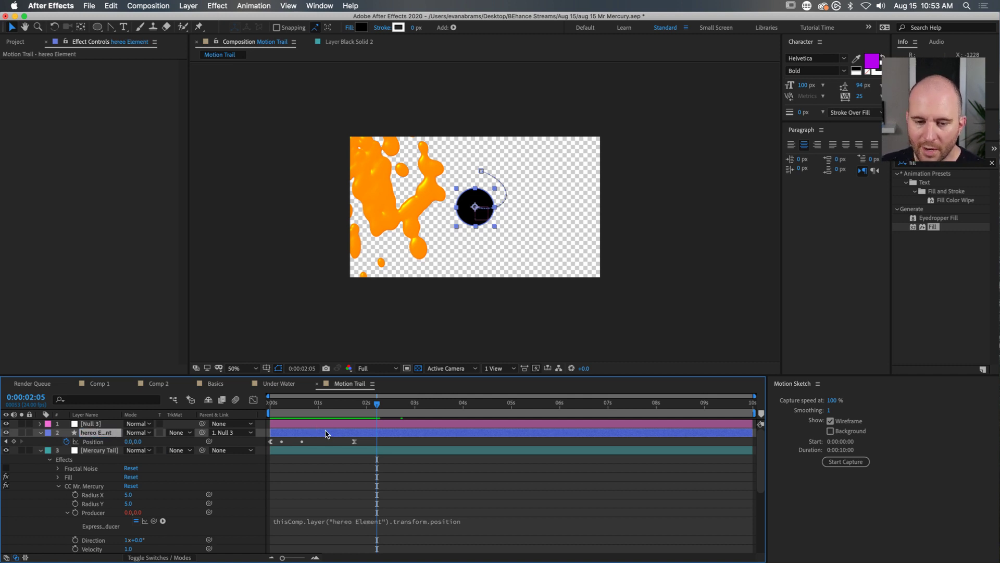
# Step: Remove .transform.position from the Producer expression, keeping only the reference to the hereo Element layer
pyautogui.click(110, 424)
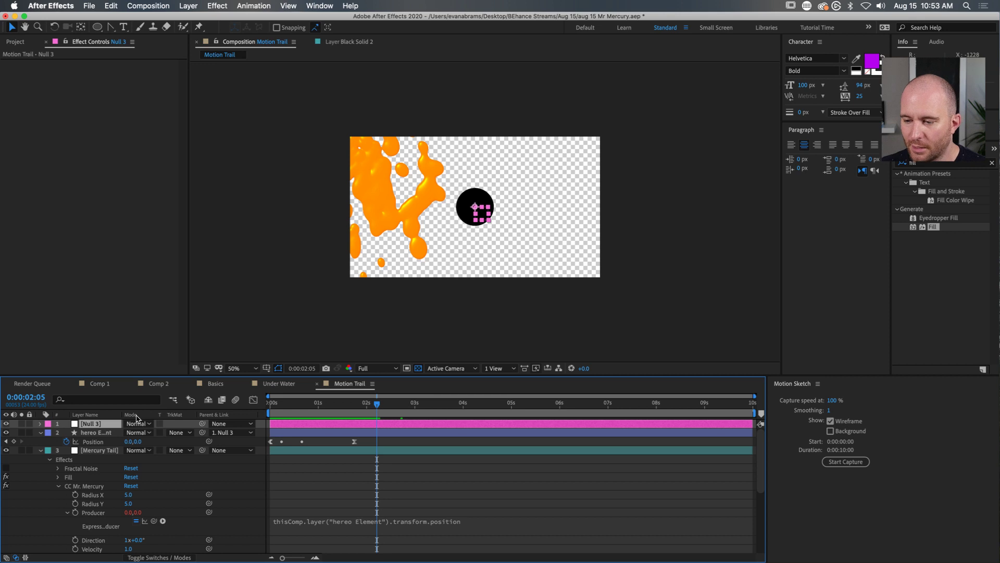
pyautogui.click(427, 521)
pyautogui.moveTo(419, 520); pyautogui.dragTo(491, 515)
pyautogui.press('BackSpace')
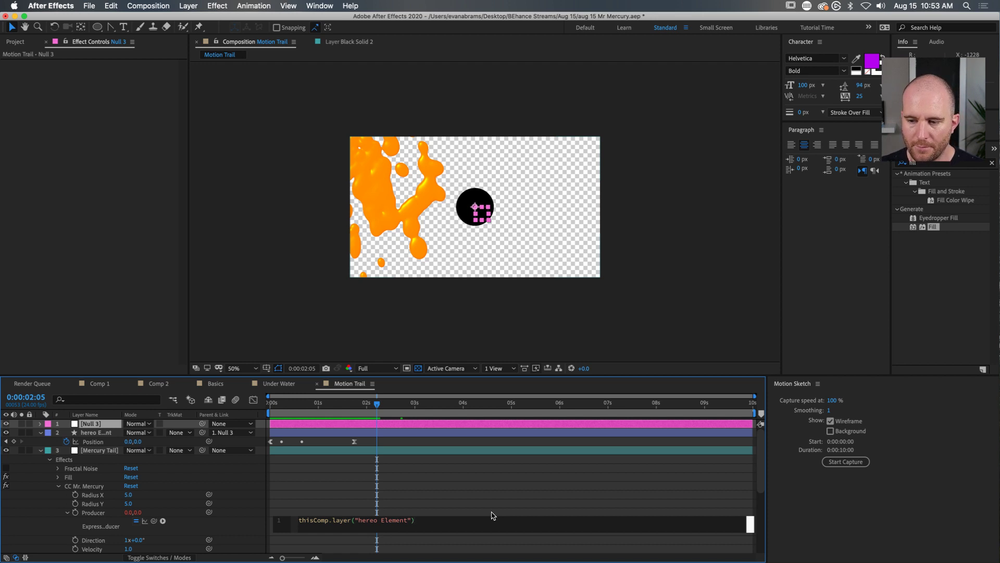
# Step: Correct the spelling of the hereo Element layer's name to hero Element
pyautogui.click(112, 433)
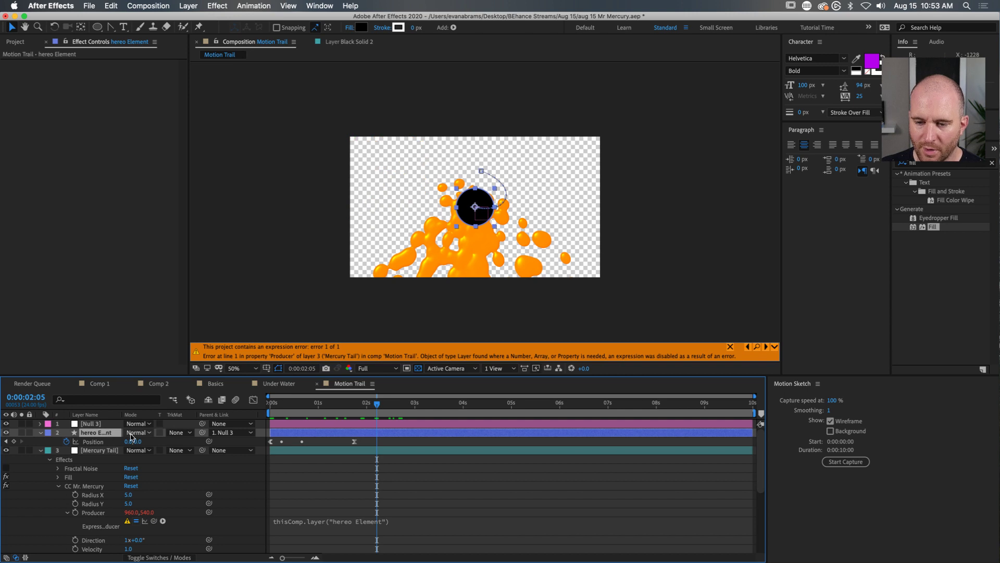
pyautogui.press('Return')
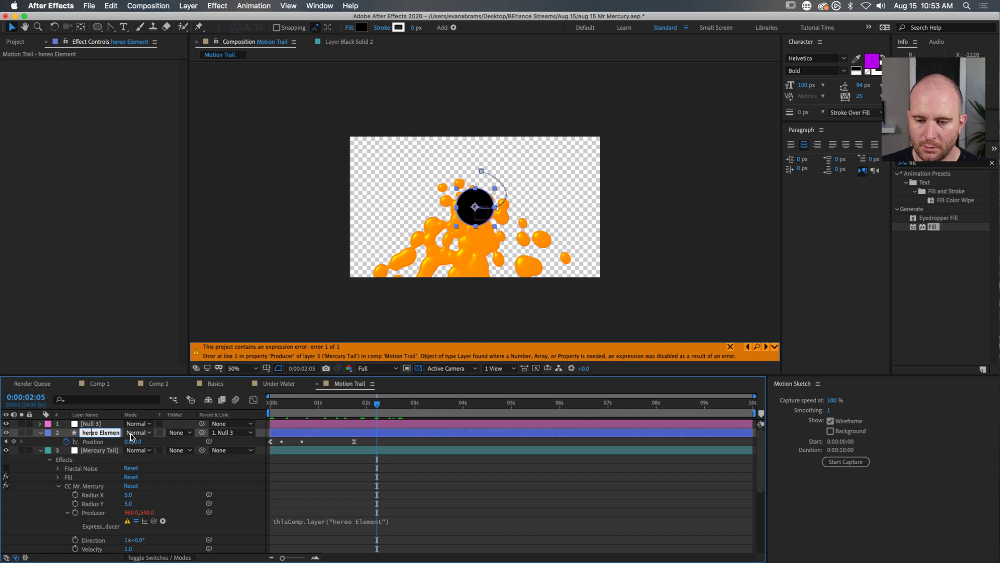
pyautogui.press('Return')
# Step: Extend the Producer expression to thisComp.layer("hero Element").toComp([0,0])
pyautogui.click(388, 521)
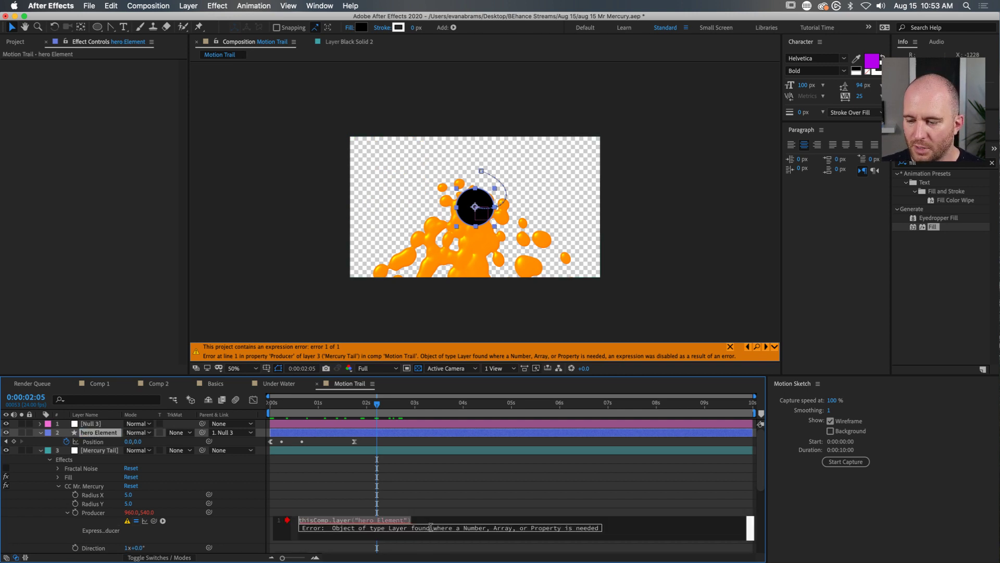
pyautogui.write('.to')
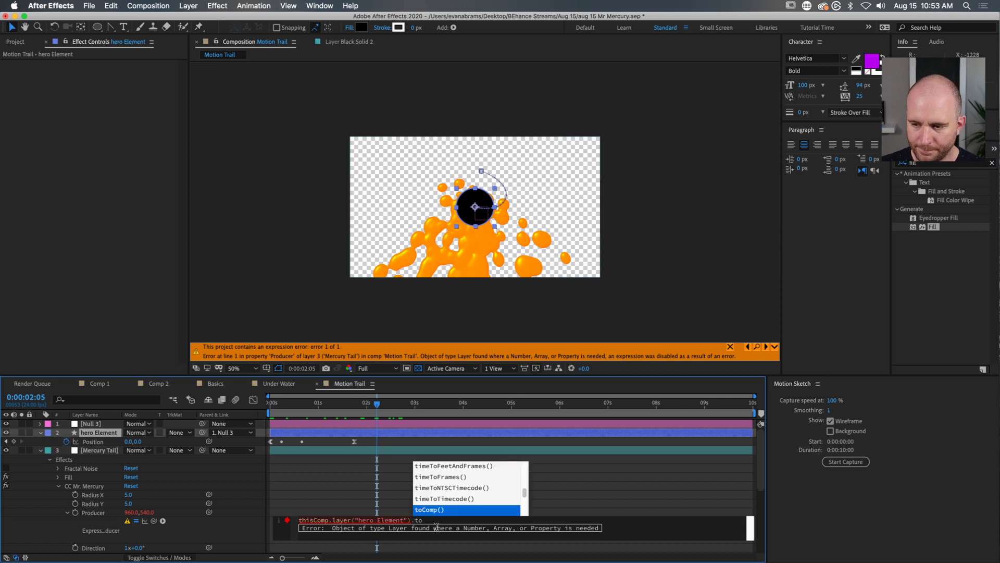
pyautogui.press('Return')
pyautogui.press('KP_Enter')
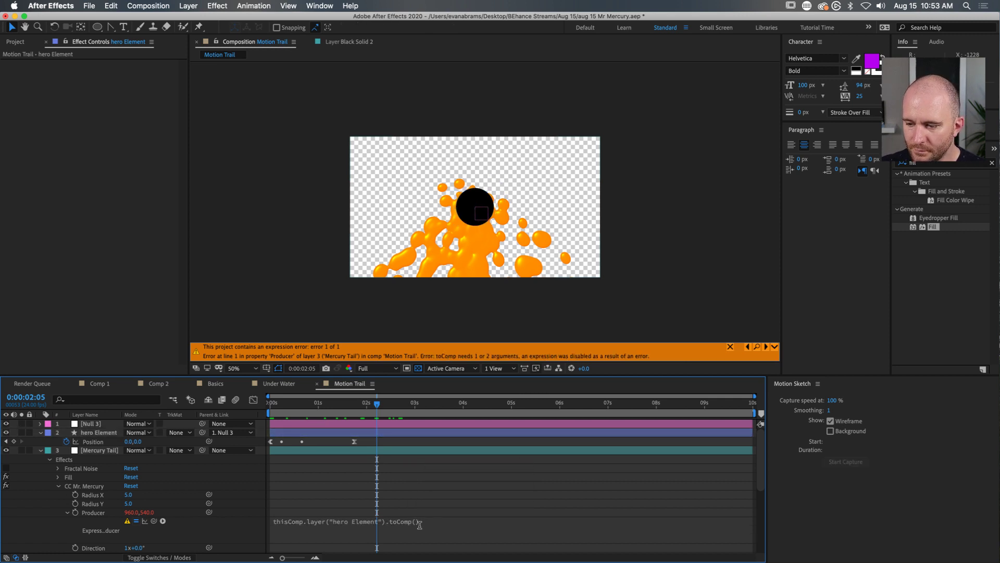
pyautogui.click(420, 524)
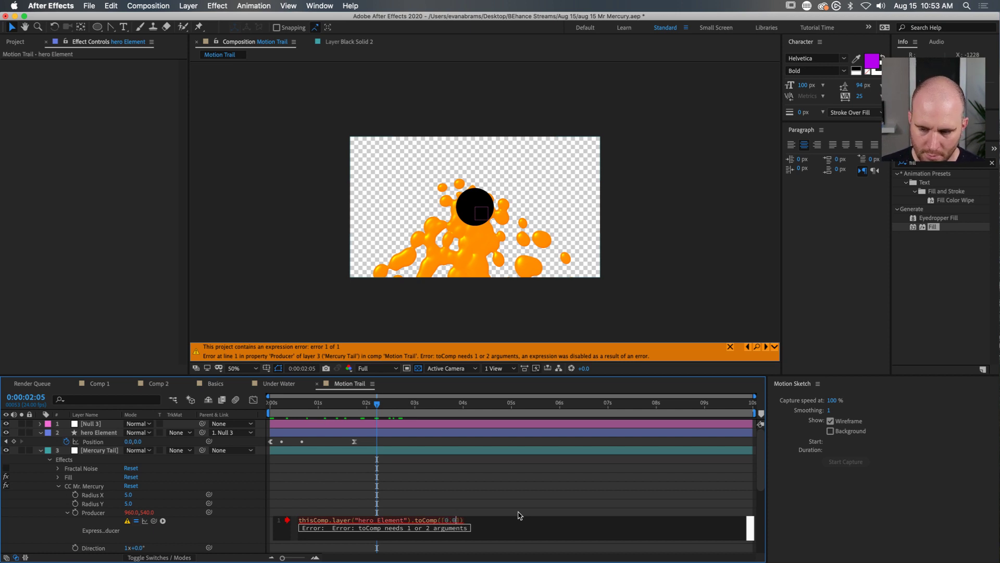
pyautogui.press('KP_Enter')
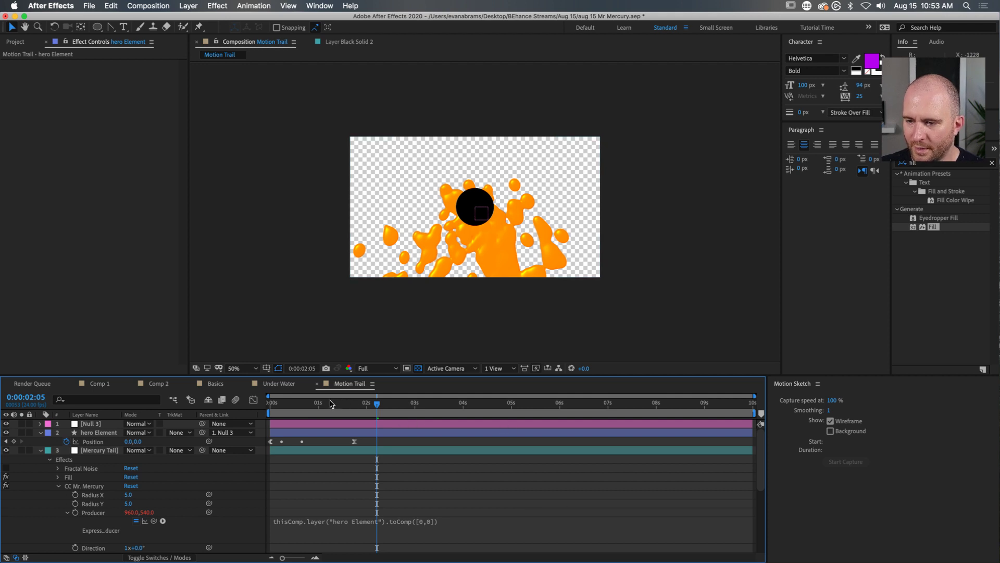
# Step: Play and scrub through the Motion Trail composition to examine how the mercury follows the hero Element layer
pyautogui.moveTo(320, 403); pyautogui.dragTo(273, 402)
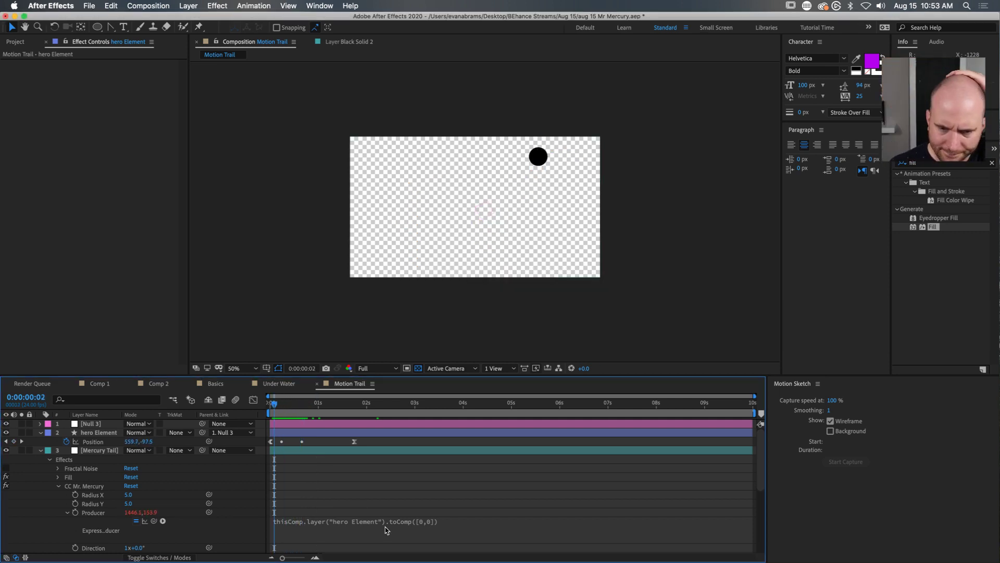
pyautogui.click(414, 528)
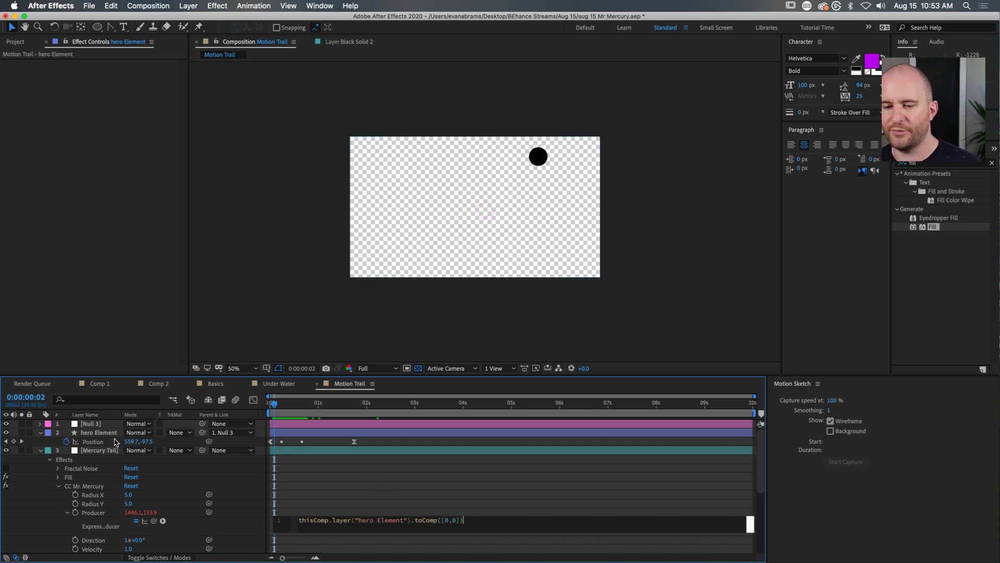
pyautogui.click(113, 434)
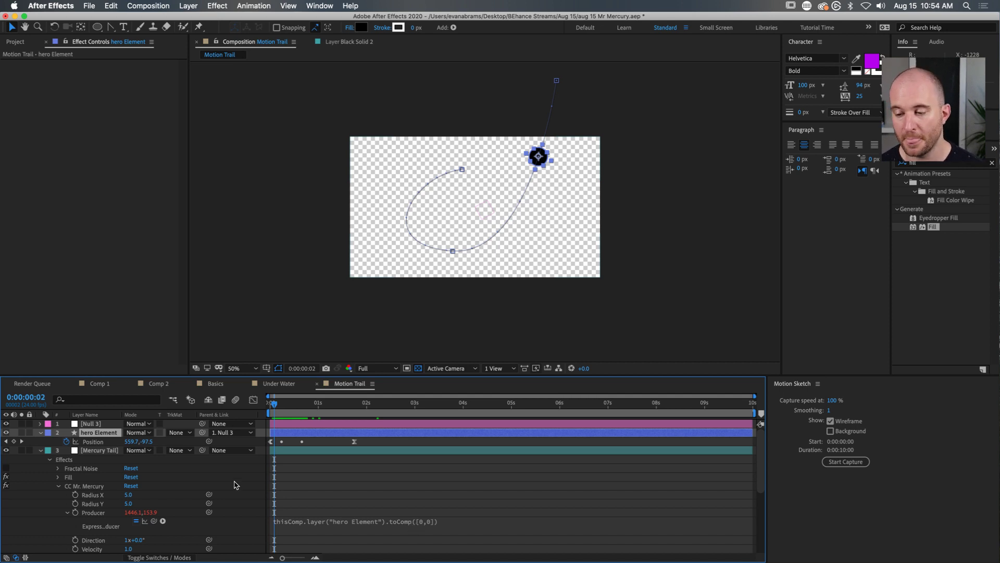
pyautogui.click(365, 451)
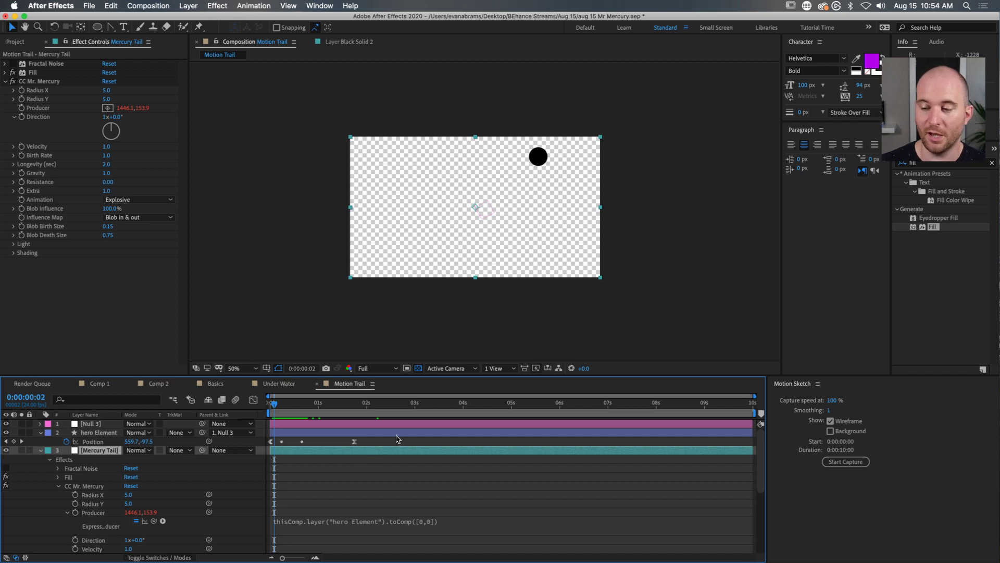
pyautogui.press('space')
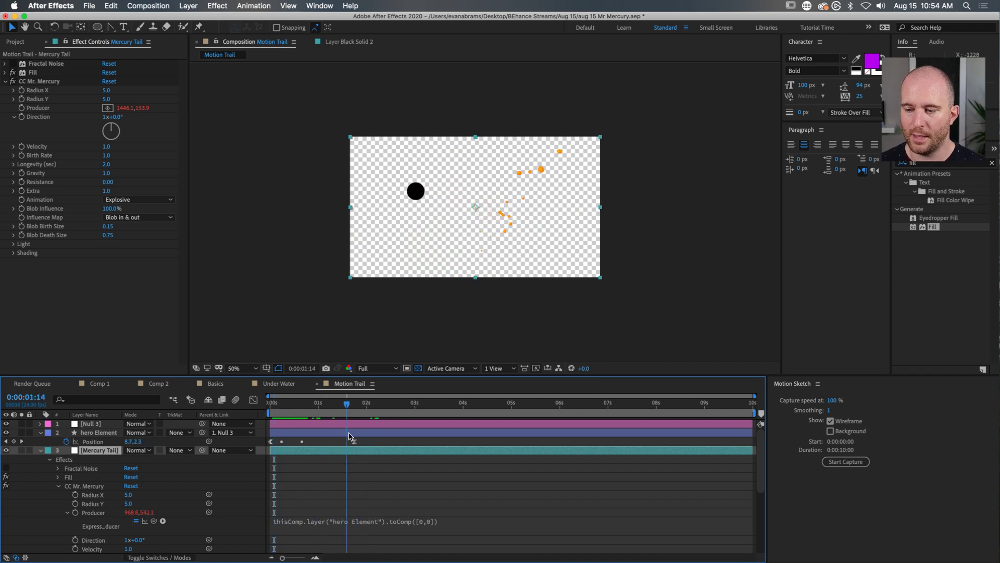
pyautogui.moveTo(403, 439); pyautogui.dragTo(292, 442)
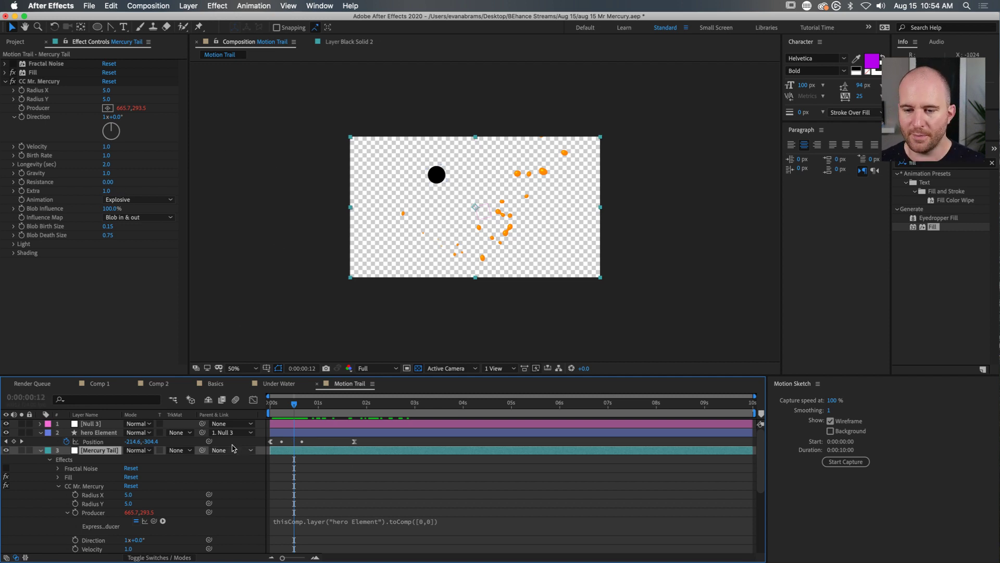
# Step: Set the CC Mr. Mercury Gravity and Velocity to 0 and the Birth Rate to 5
pyautogui.click(107, 174)
pyautogui.write('0')
pyautogui.press('Return')
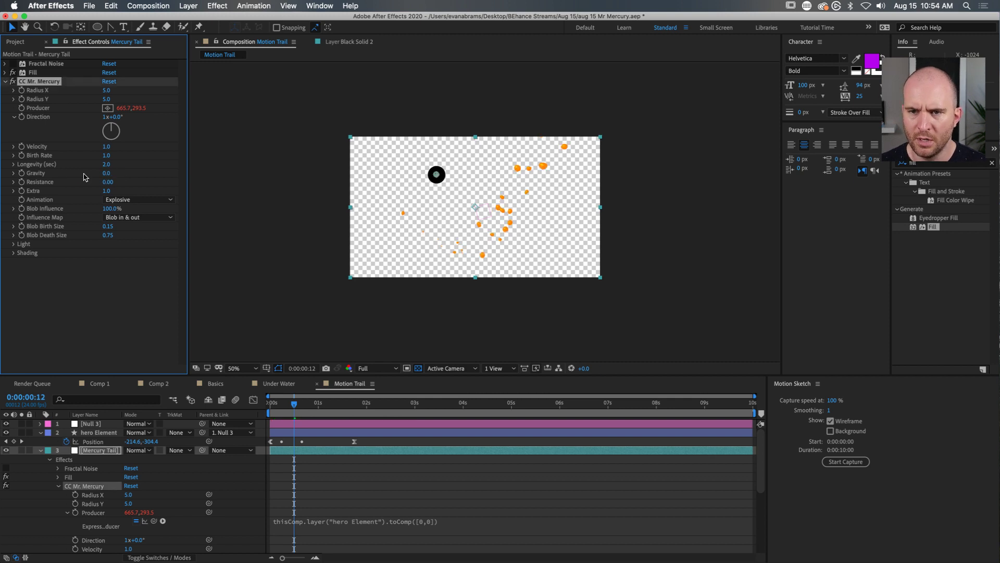
pyautogui.click(108, 147)
pyautogui.write('0')
pyautogui.press('Return')
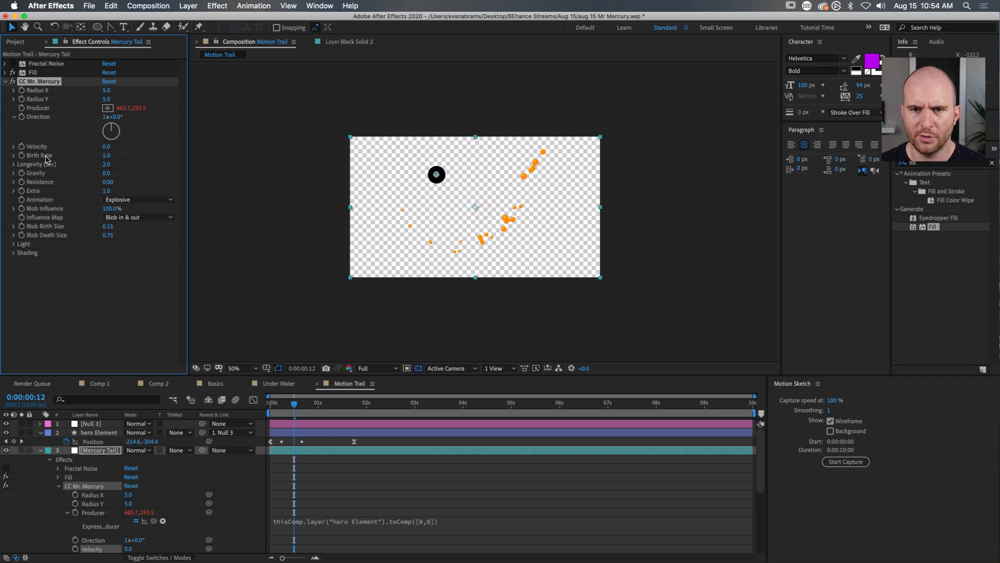
pyautogui.click(107, 155)
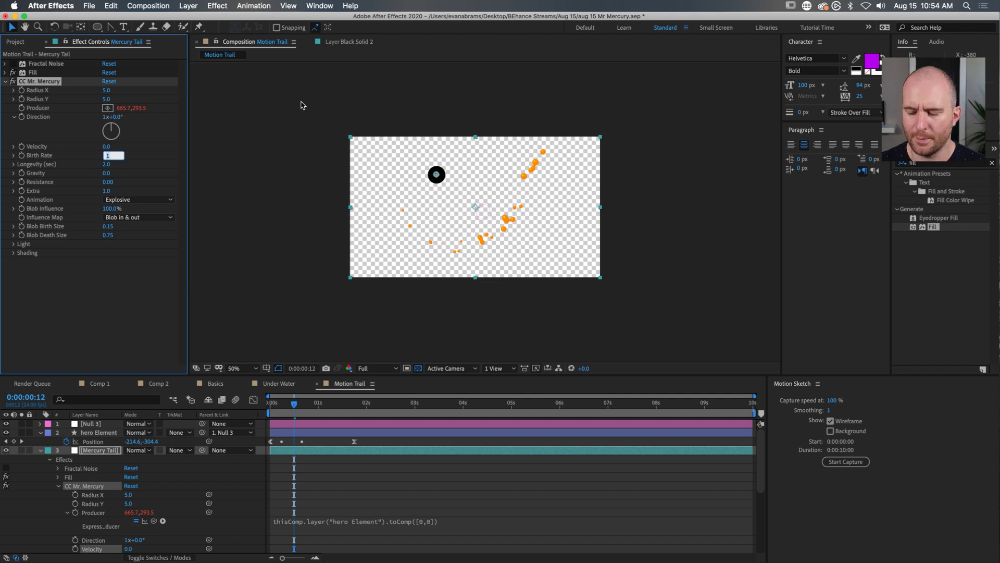
pyautogui.press('Return')
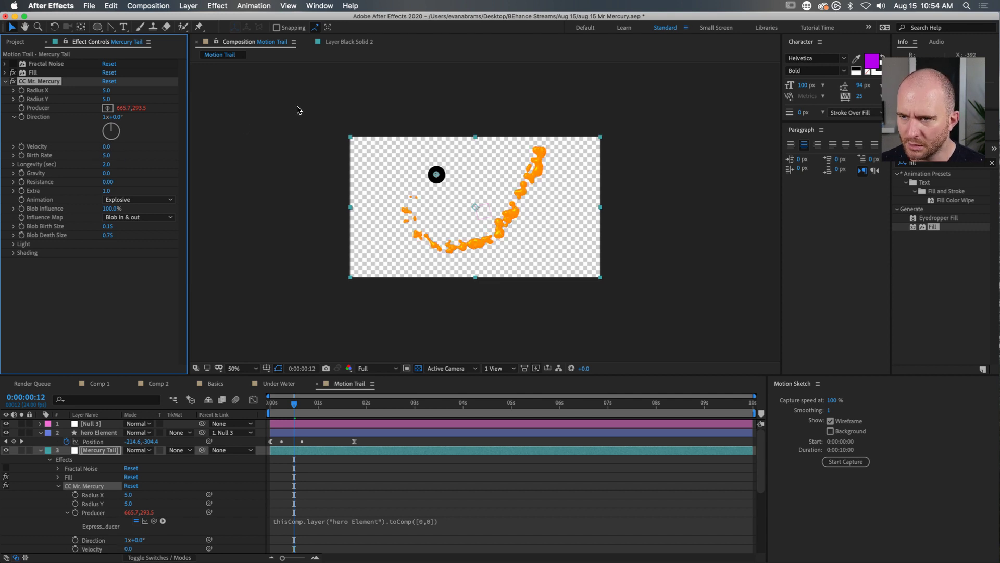
# Step: Try shifting the Mercury Tail layer earlier in the timeline, and undo the shift
pyautogui.moveTo(399, 453); pyautogui.dragTo(384, 454)
pyautogui.press('super+z')
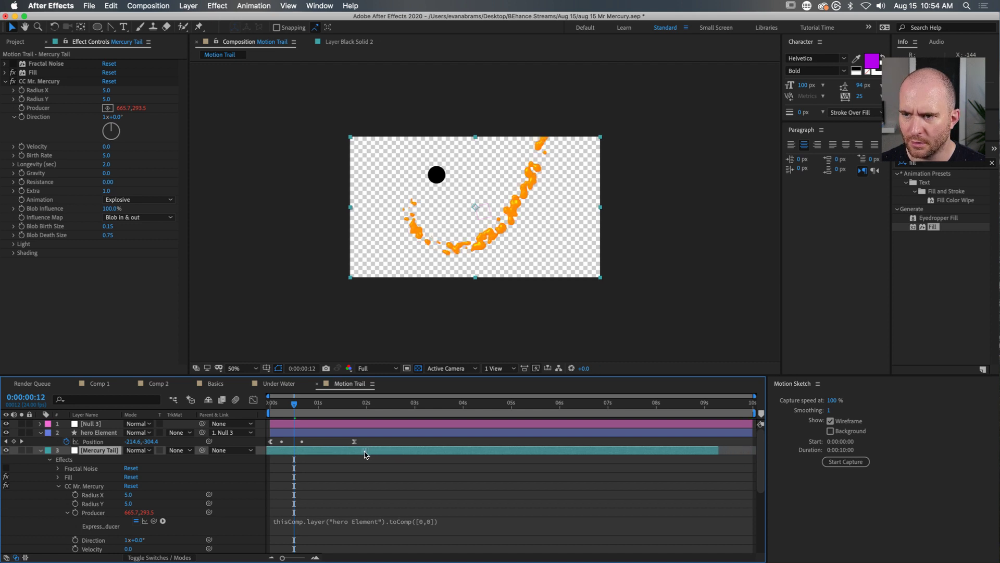
pyautogui.moveTo(364, 454)
pyautogui.mouseDown()
pyautogui.moveTo(377, 453)
pyautogui.moveTo(359, 454)
pyautogui.mouseUp()
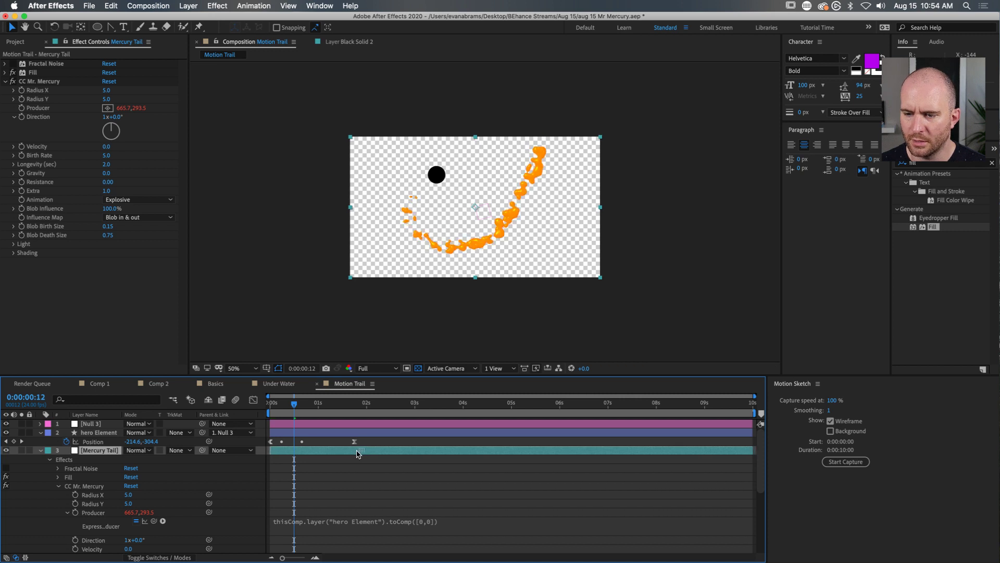
# Step: Append .valueAtTime(time-.1) to the end of the CC Mr. Mercury Producer expression
pyautogui.click(458, 522)
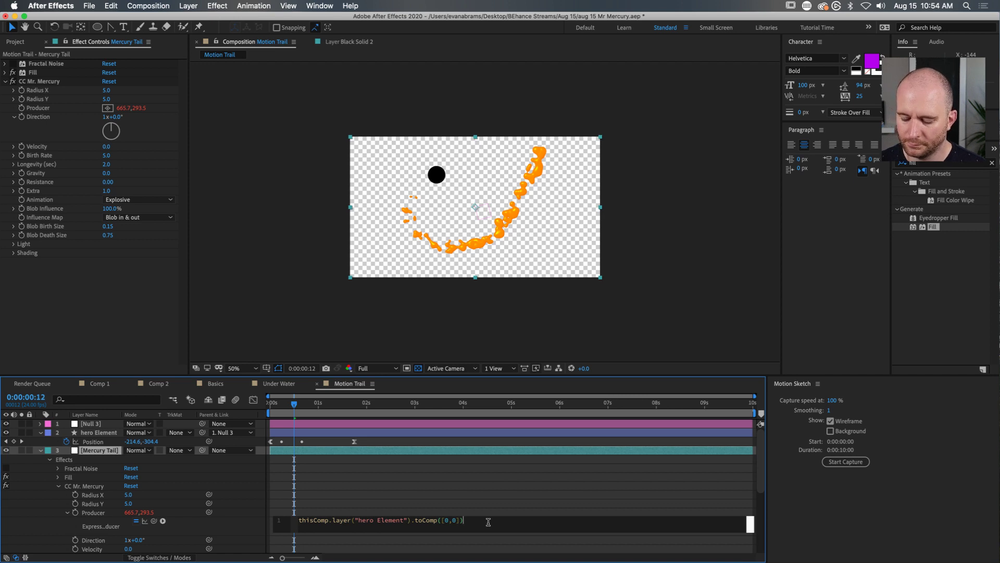
pyautogui.write('lue')
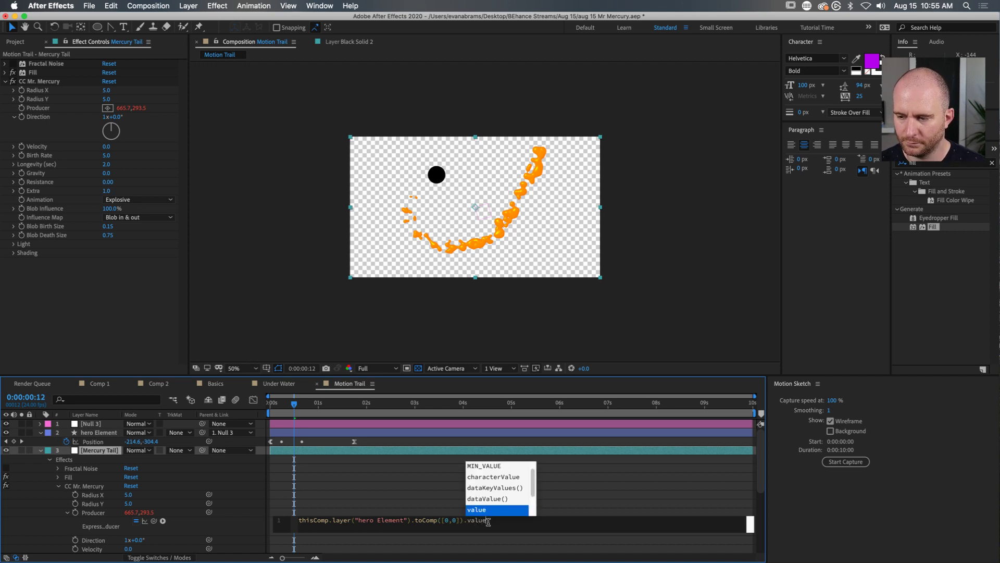
pyautogui.write('A')
pyautogui.press('Return')
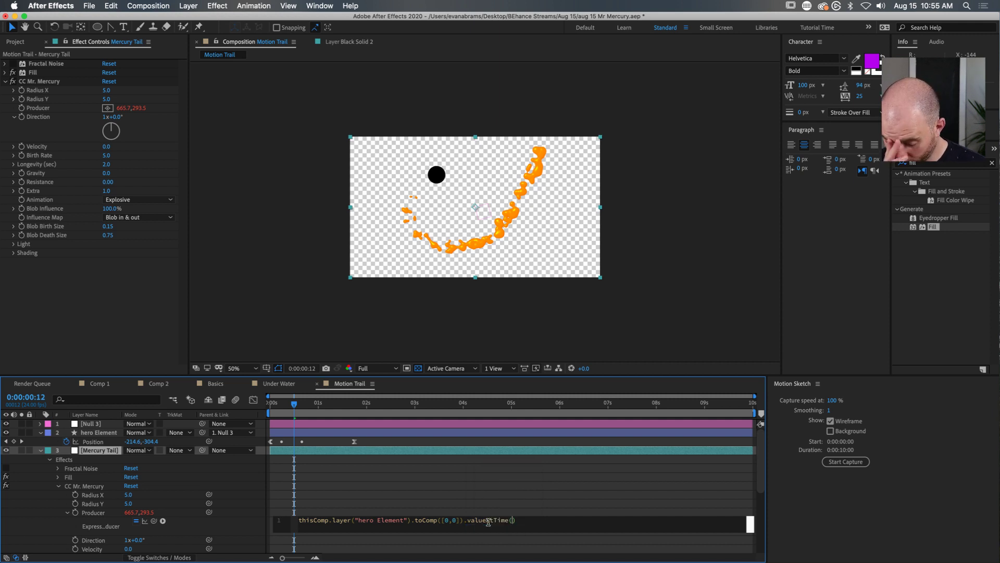
pyautogui.write('time')
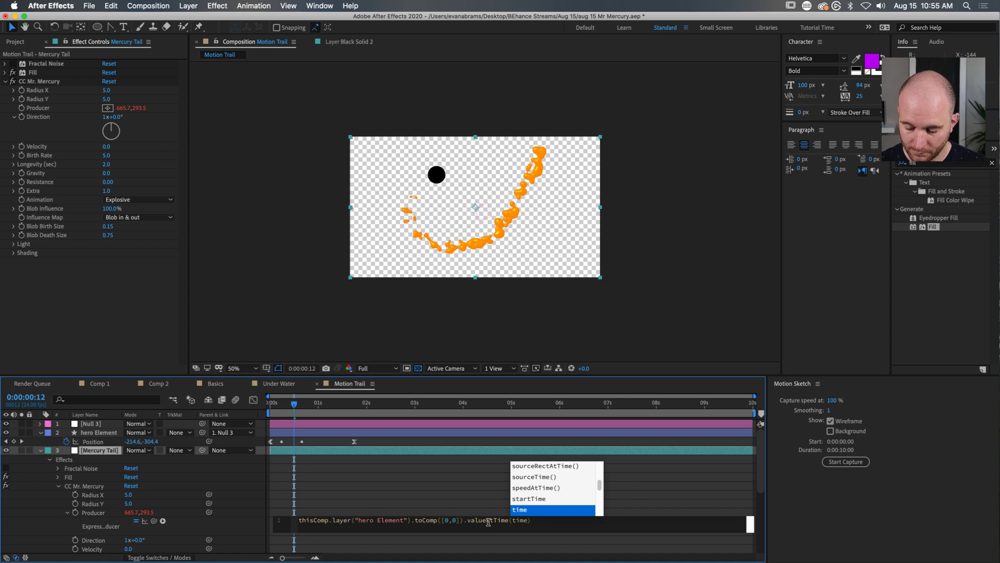
pyautogui.write('-')
pyautogui.write('.1')
pyautogui.press('KP_Enter')
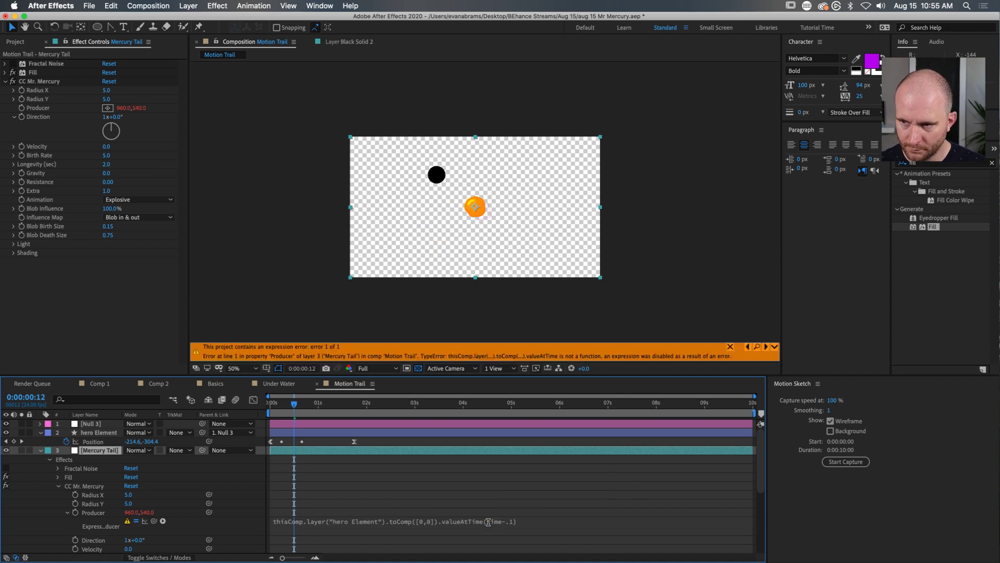
# Step: Remove .valueAtTime(time-.1) from the end of the CC Mr. Mercury Producer expression
pyautogui.click(514, 523)
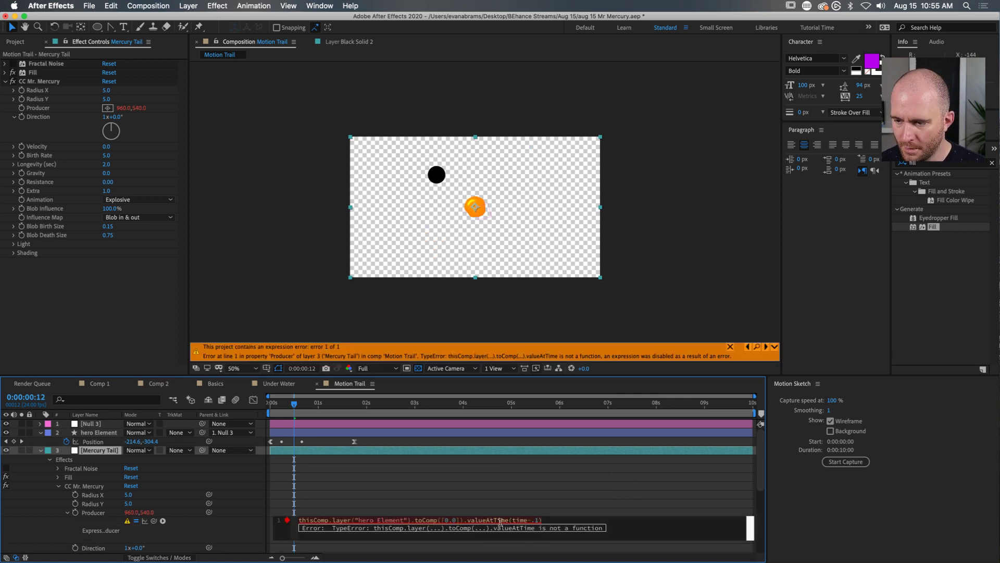
pyautogui.moveTo(549, 522); pyautogui.dragTo(467, 524)
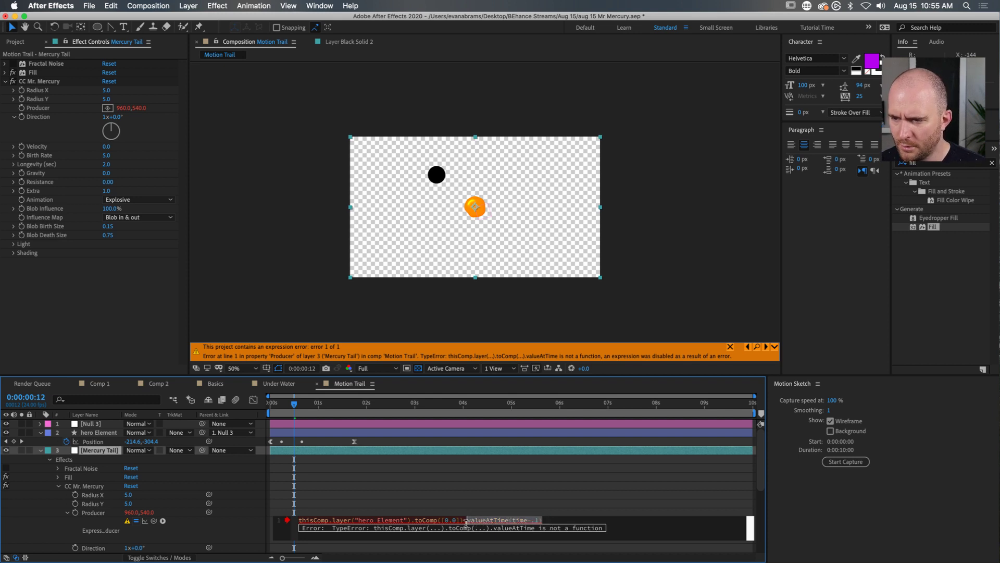
pyautogui.press('BackSpace')
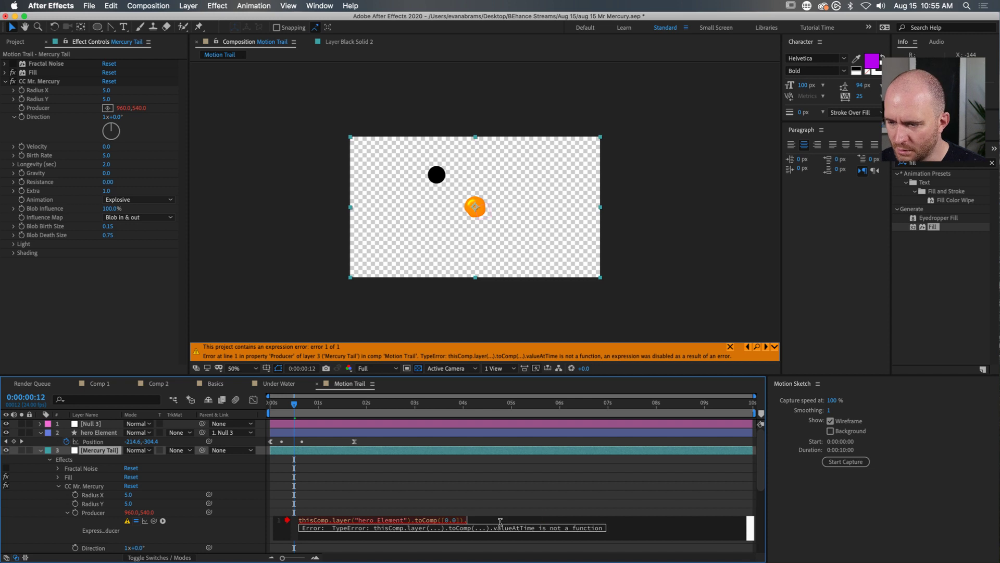
pyautogui.press('KP_Enter')
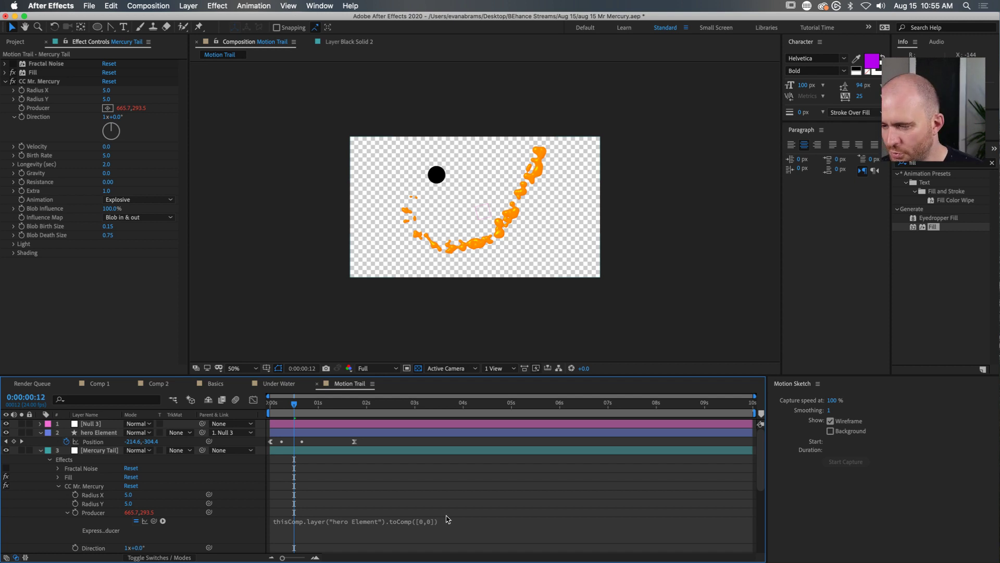
# Step: Set the CC Mr. Mercury Blob Birth Size to 0.5 and the Blob Death Size to 0
pyautogui.click(306, 404)
pyautogui.moveTo(307, 409); pyautogui.dragTo(292, 443)
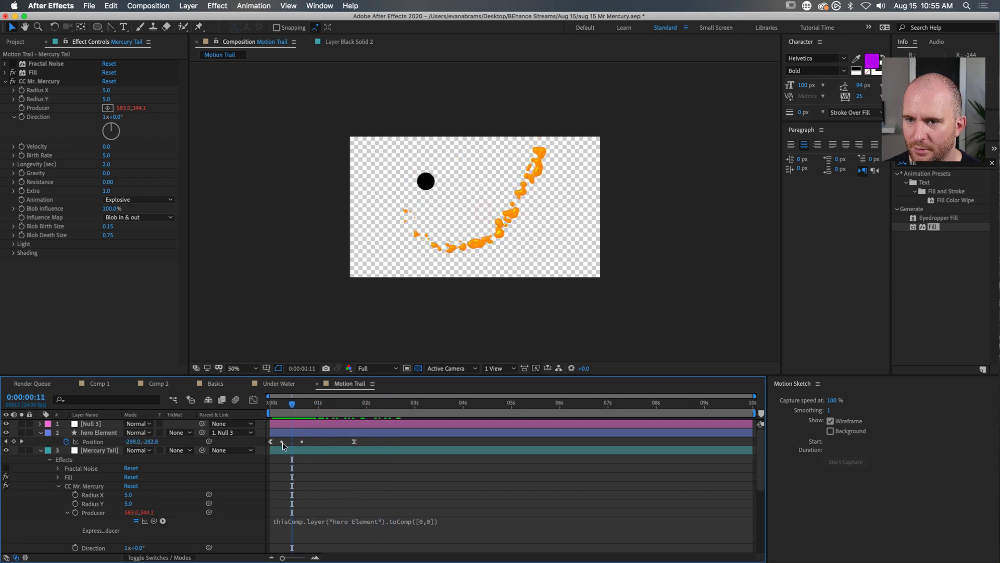
pyautogui.click(111, 227)
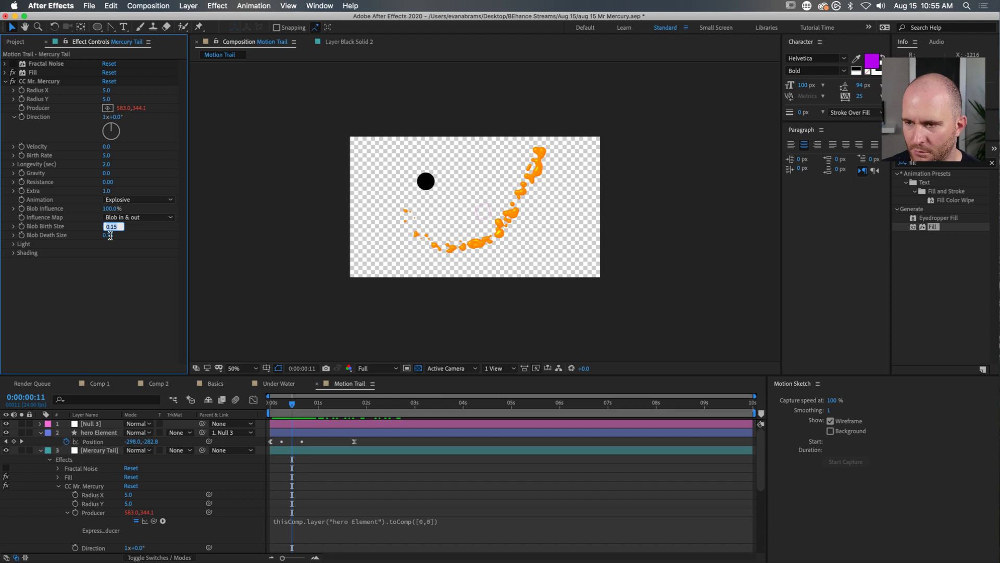
pyautogui.write('.5')
pyautogui.press('Return')
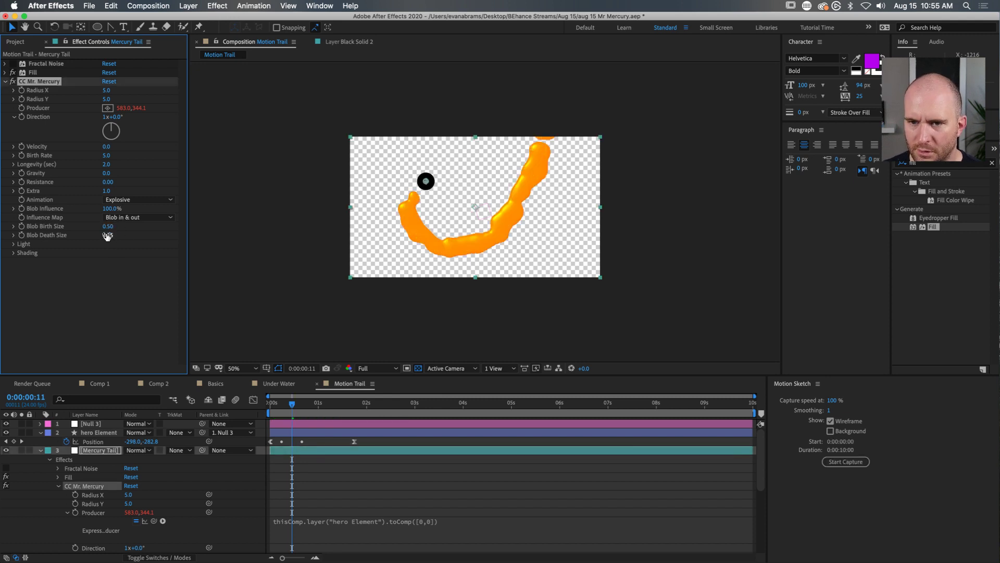
pyautogui.moveTo(107, 234); pyautogui.dragTo(6, 234)
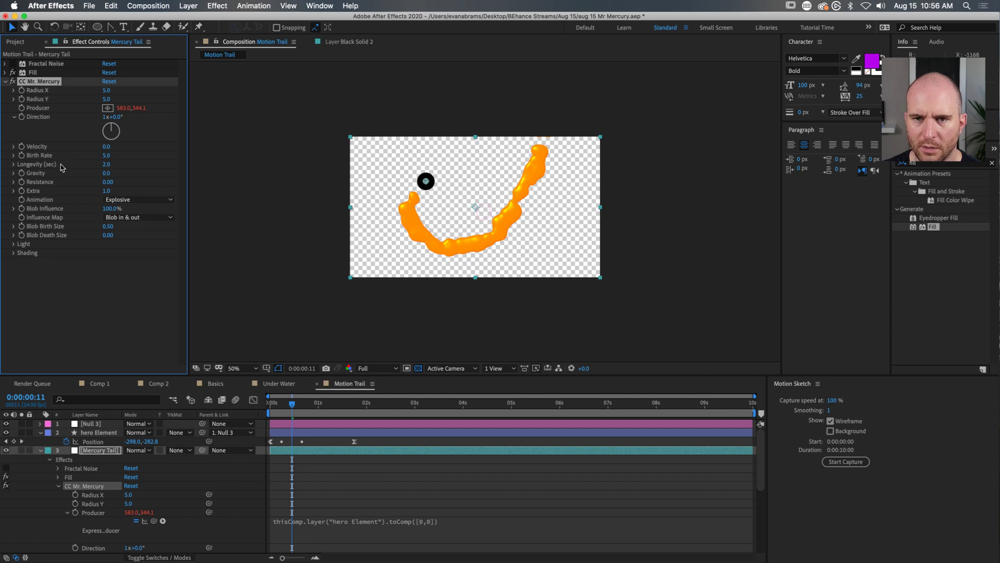
# Step: Shorten the Mercury Tail's Longevity, trying 1 second and settling on 0.5
pyautogui.click(107, 163)
pyautogui.write('1')
pyautogui.press('Return')
pyautogui.click(109, 164)
pyautogui.write('.5')
pyautogui.press('Return')
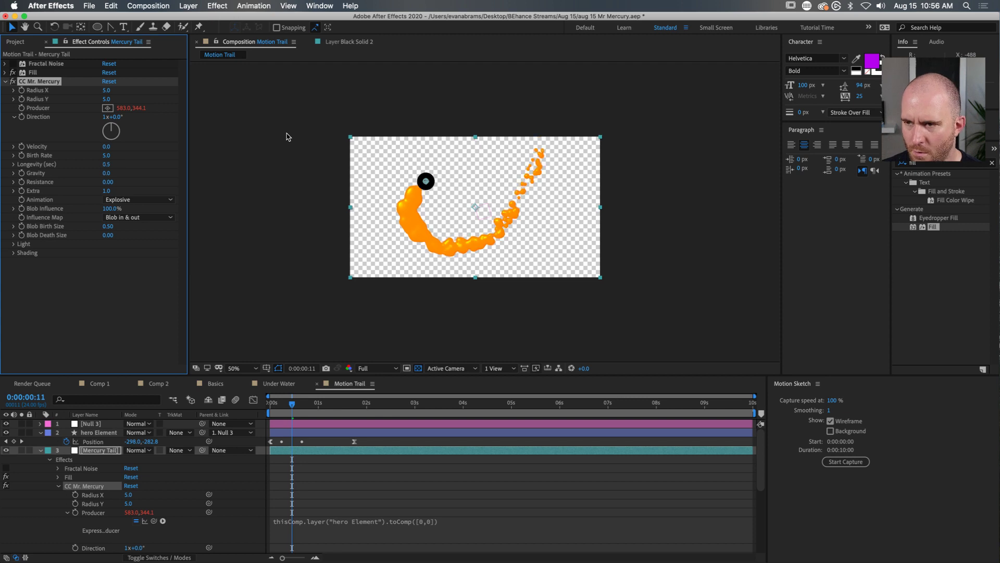
# Step: Preview the trail near the start of the animation and try the Blob out and Constant Blobs influence maps
pyautogui.moveTo(288, 412)
pyautogui.mouseDown()
pyautogui.moveTo(302, 412)
pyautogui.moveTo(269, 412)
pyautogui.moveTo(367, 411)
pyautogui.moveTo(275, 414)
pyautogui.moveTo(276, 406)
pyautogui.mouseUp()
pyautogui.press('space')
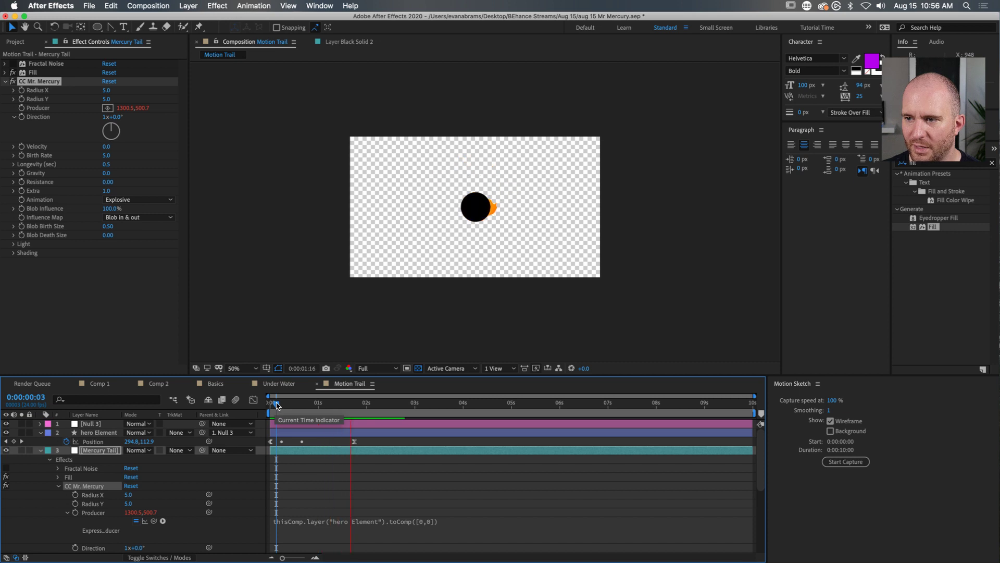
pyautogui.click(294, 402)
pyautogui.moveTo(294, 402)
pyautogui.mouseDown()
pyautogui.moveTo(272, 402)
pyautogui.moveTo(284, 402)
pyautogui.mouseUp()
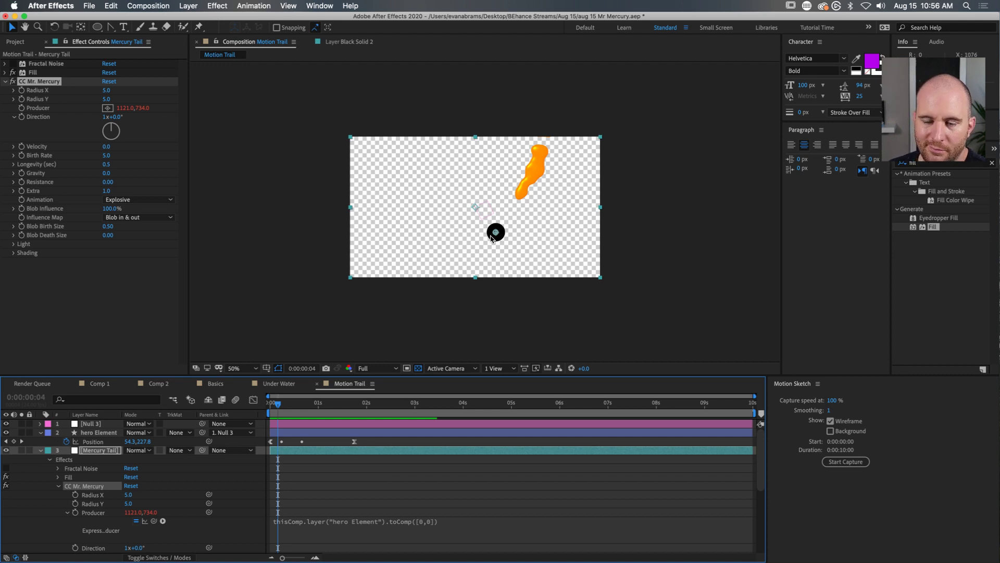
pyautogui.click(156, 217)
pyautogui.click(149, 229)
pyautogui.click(149, 218)
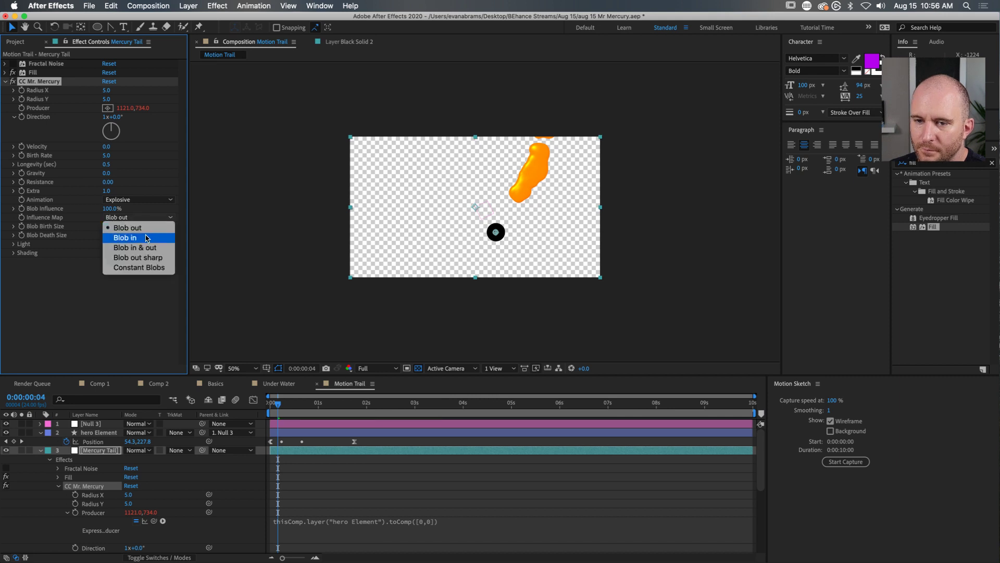
pyautogui.click(151, 267)
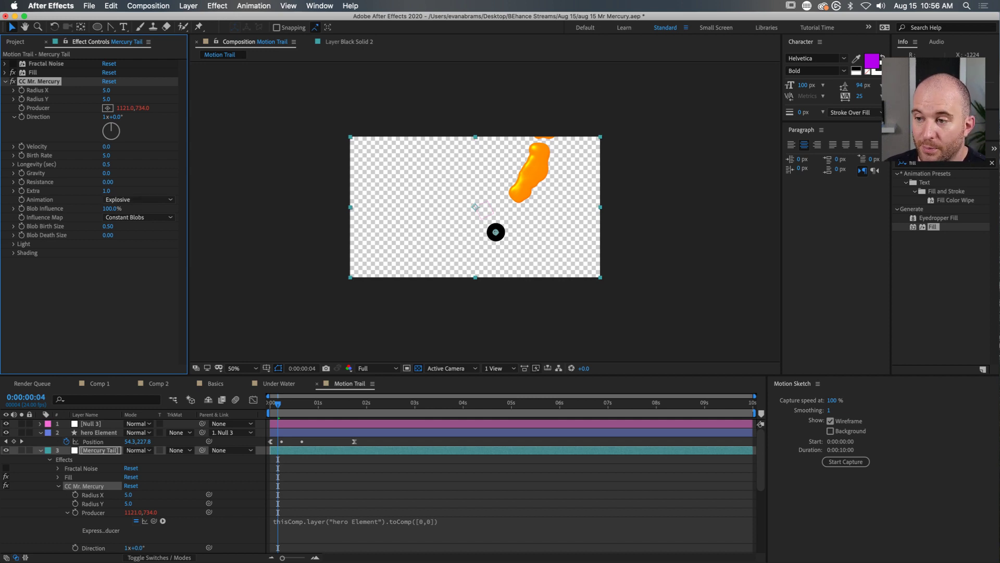
# Step: Try inserting valueAtTime() between the hero Element layer reference and toComp in the Producer expression, and undo the edit
pyautogui.click(319, 435)
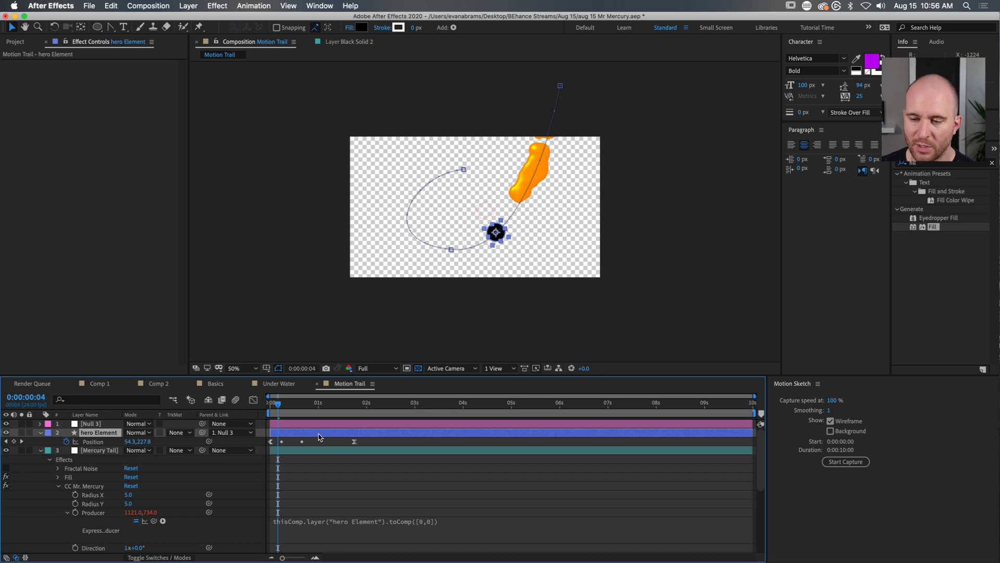
pyautogui.click(321, 451)
pyautogui.click(450, 521)
pyautogui.write(')')
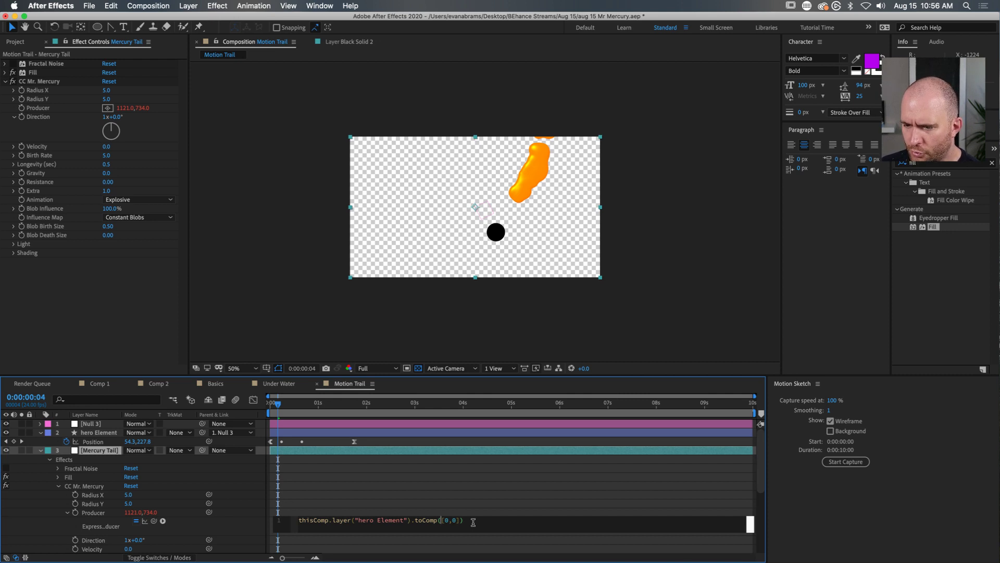
pyautogui.click(411, 523)
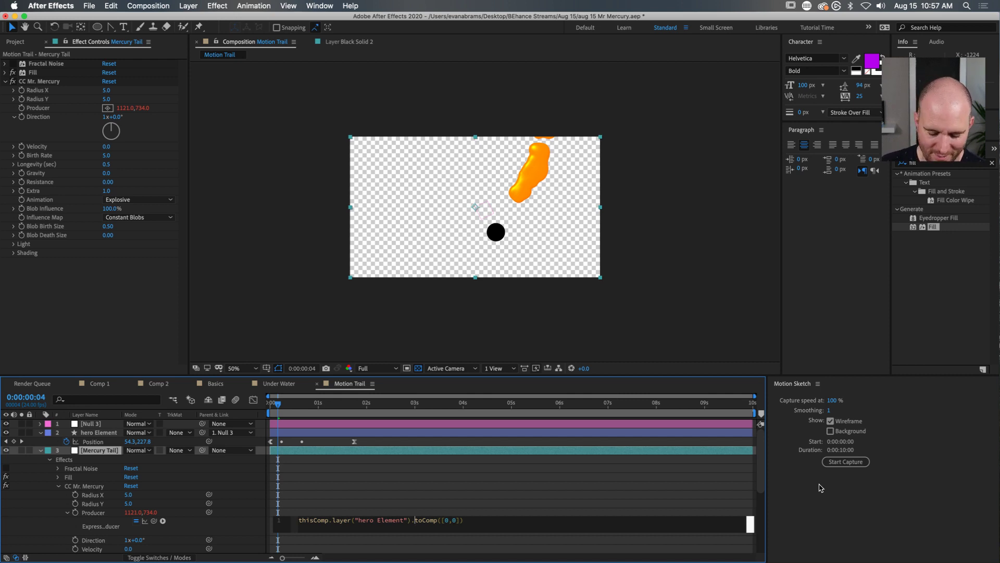
pyautogui.write('.')
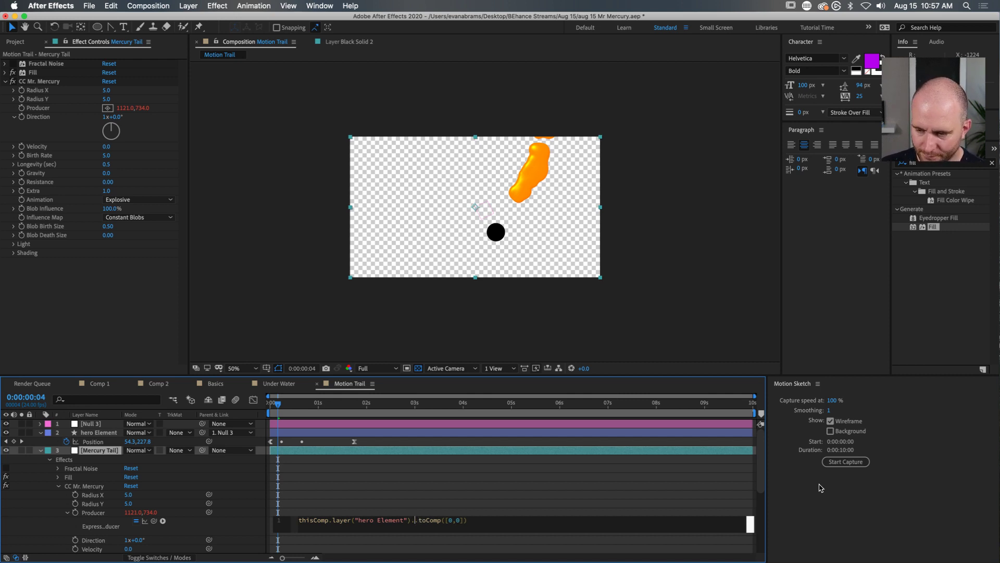
pyautogui.write('valueAt')
pyautogui.press('Return')
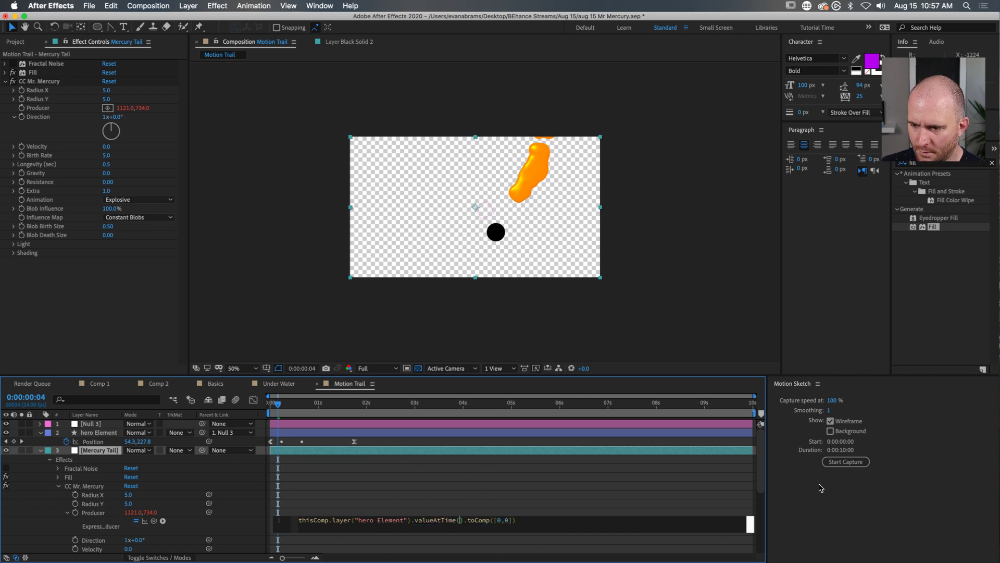
pyautogui.click(821, 487)
pyautogui.press('super+z')
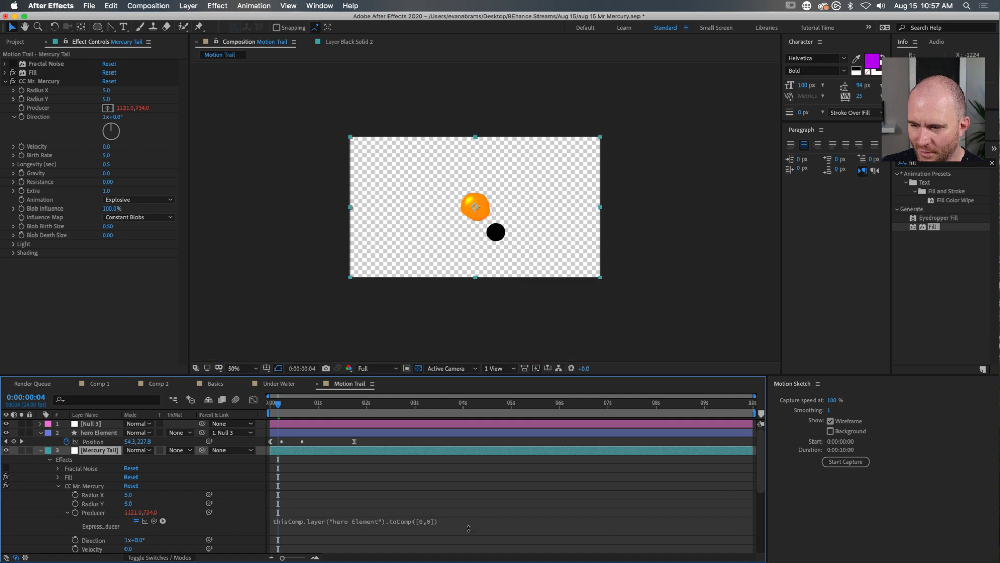
# Step: Try adding .valueAtTime() after [0,0] inside the Producer expression's toComp brackets, and undo the edit
pyautogui.click(444, 525)
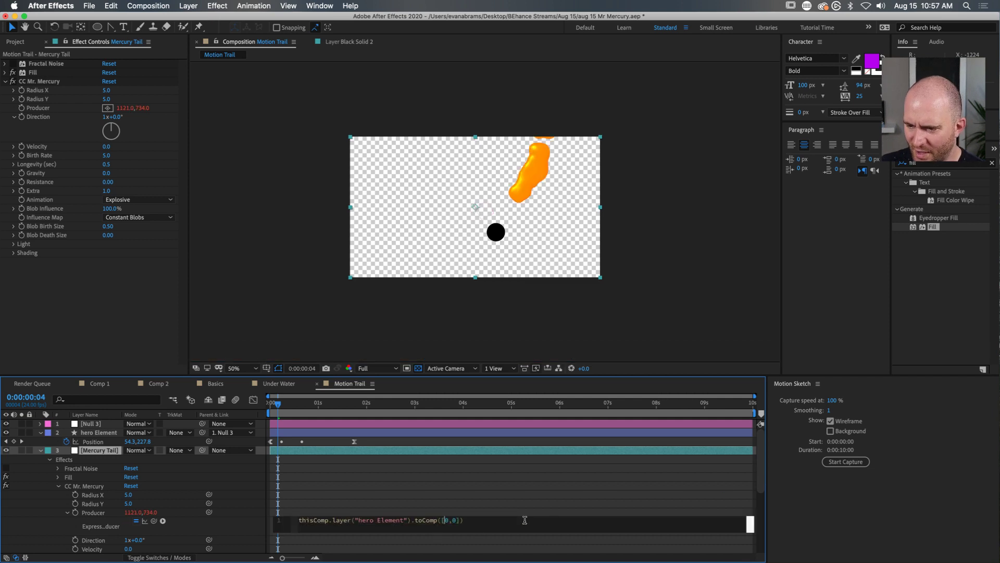
pyautogui.press('Right')
pyautogui.press('Right')
pyautogui.press('Right')
pyautogui.press('Right')
pyautogui.press('Right')
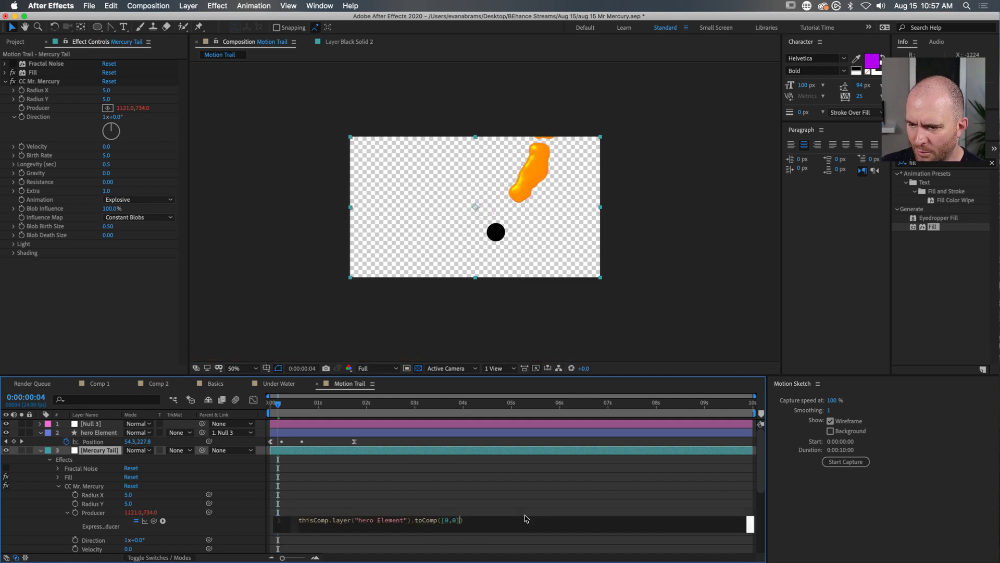
pyautogui.write('.v')
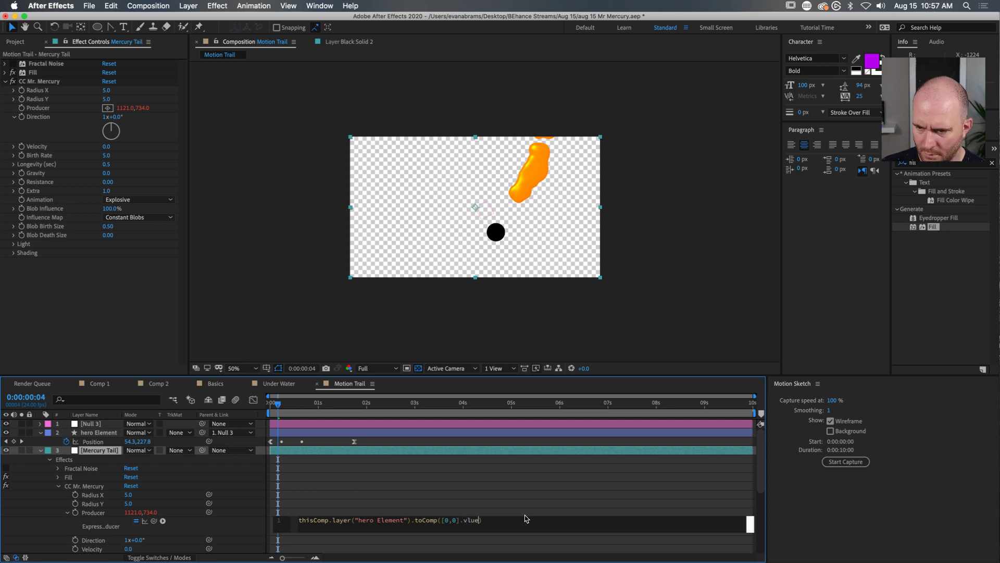
pyautogui.press('Return')
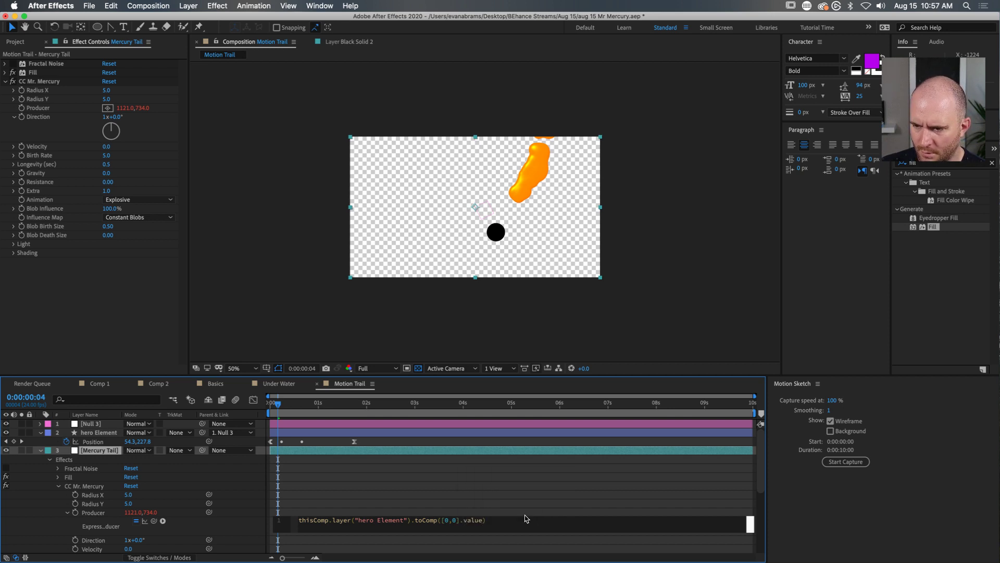
pyautogui.write('AtTime()')
pyautogui.press('Return')
pyautogui.press('KP_Enter')
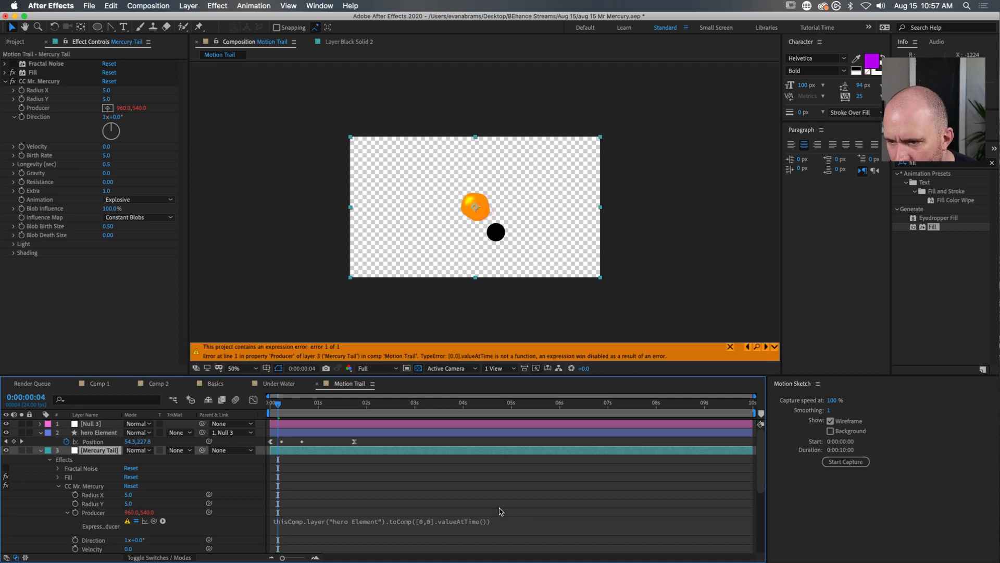
pyautogui.press('super+z')
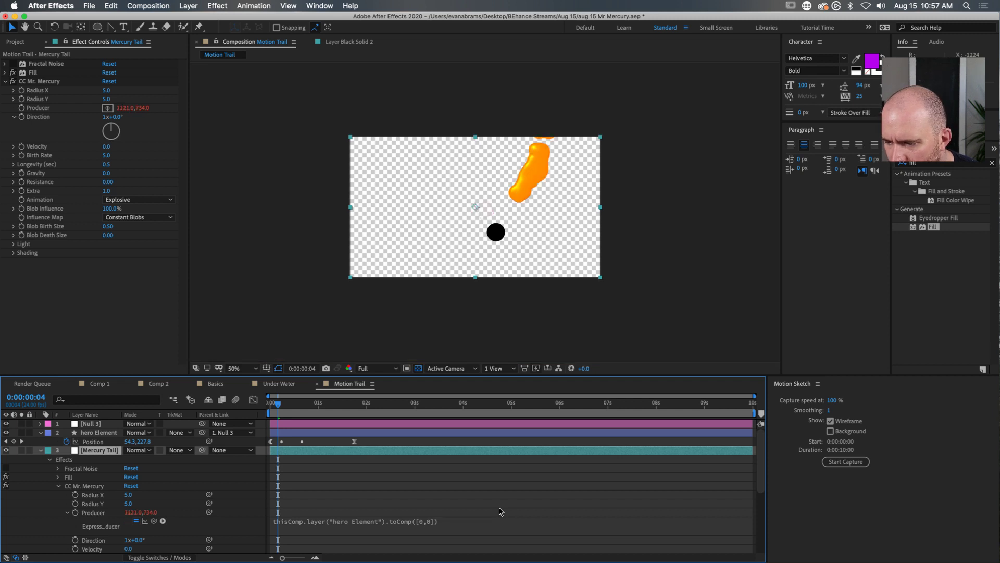
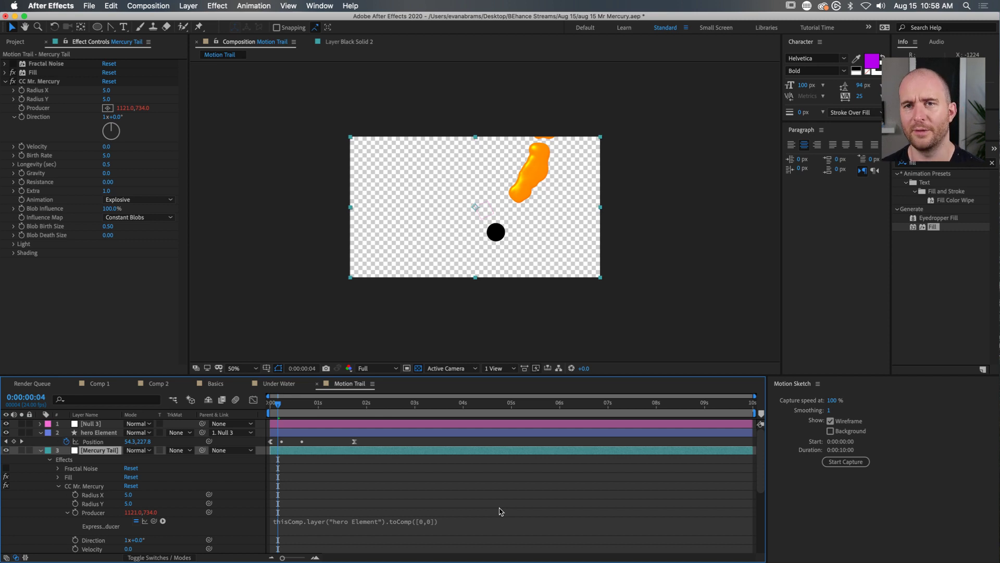
# Step: Preview the trail around 1:05 up close and set the Influence Map to Blob in after trying Blob out
pyautogui.moveTo(290, 405); pyautogui.dragTo(259, 407)
pyautogui.press('space')
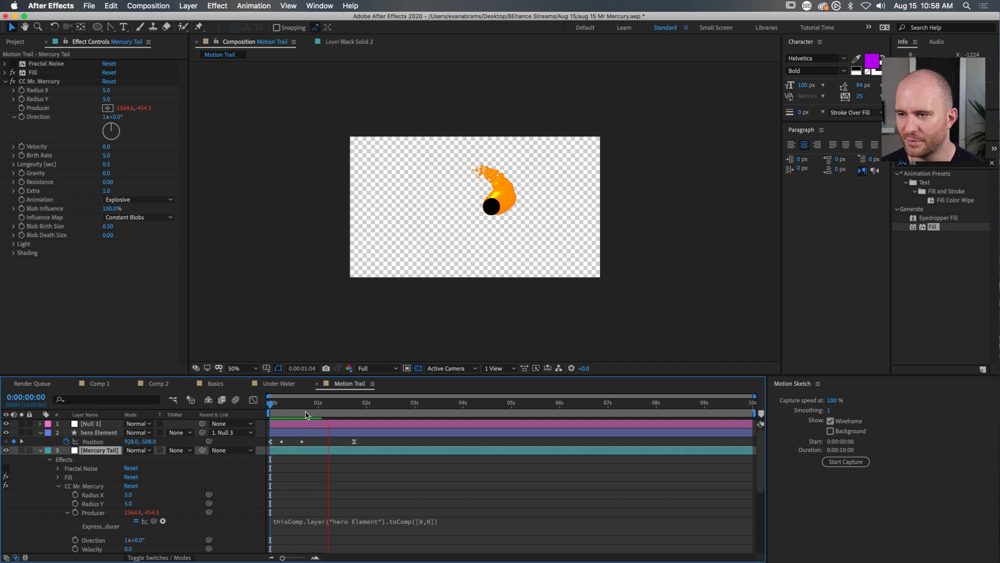
pyautogui.moveTo(305, 409); pyautogui.dragTo(329, 407)
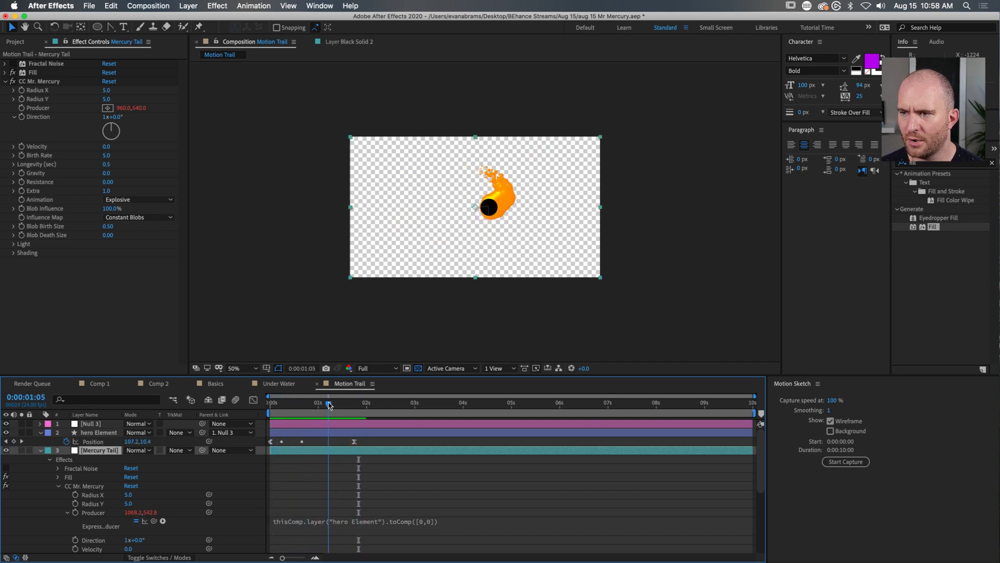
pyautogui.scroll(2, 508, 179)
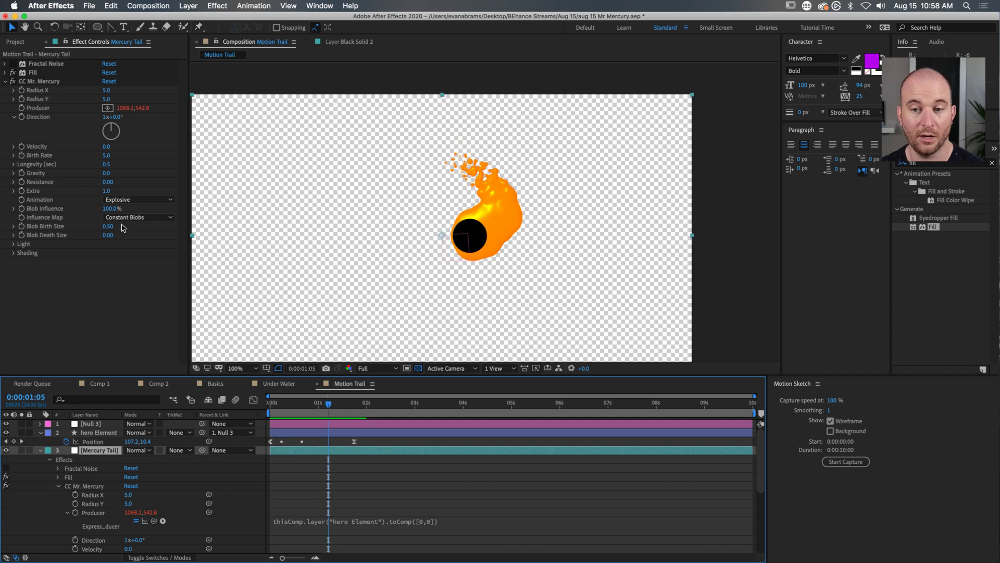
pyautogui.click(137, 218)
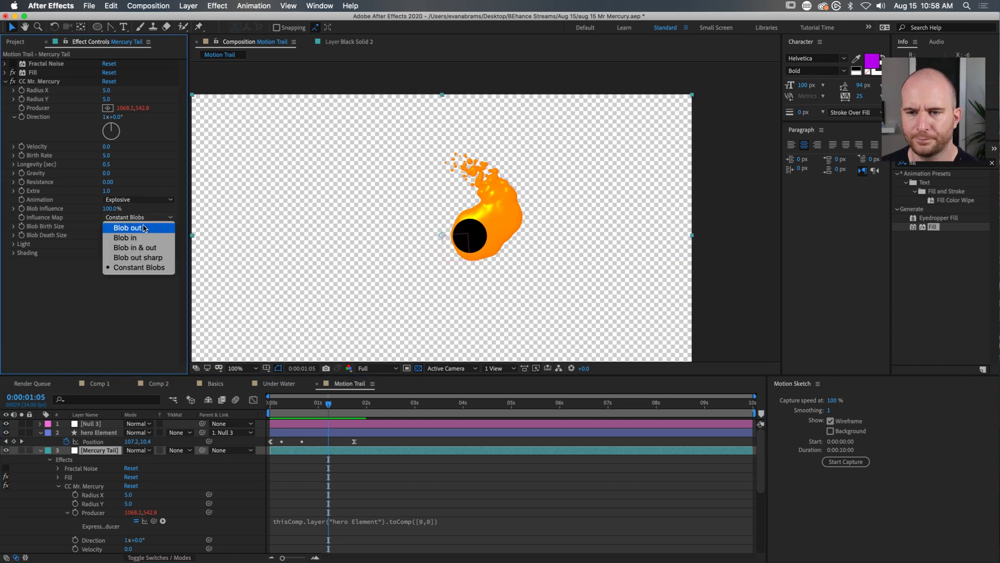
pyautogui.click(138, 228)
pyautogui.click(138, 217)
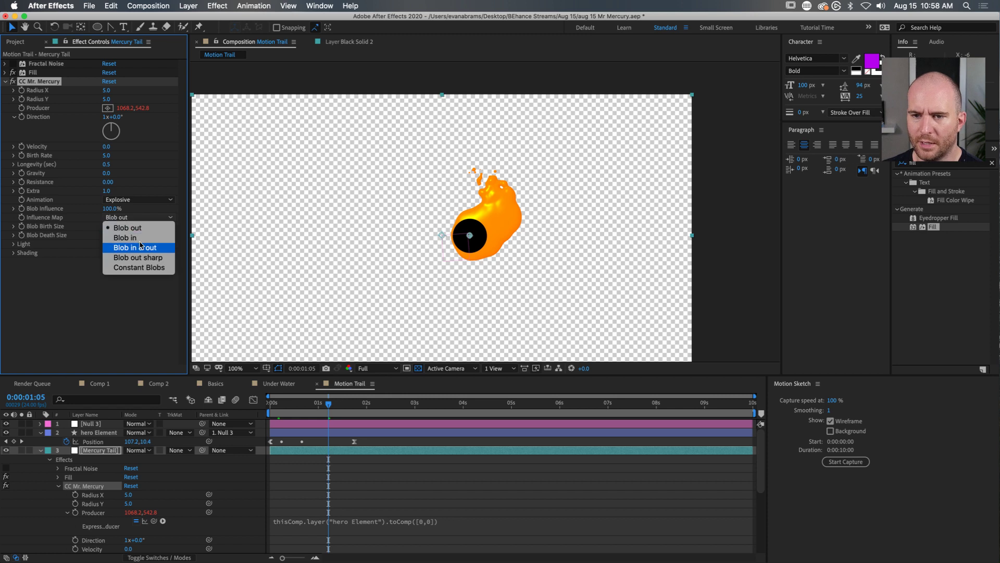
pyautogui.click(144, 237)
pyautogui.moveTo(329, 404)
pyautogui.mouseDown()
pyautogui.moveTo(348, 404)
pyautogui.moveTo(332, 404)
pyautogui.mouseUp()
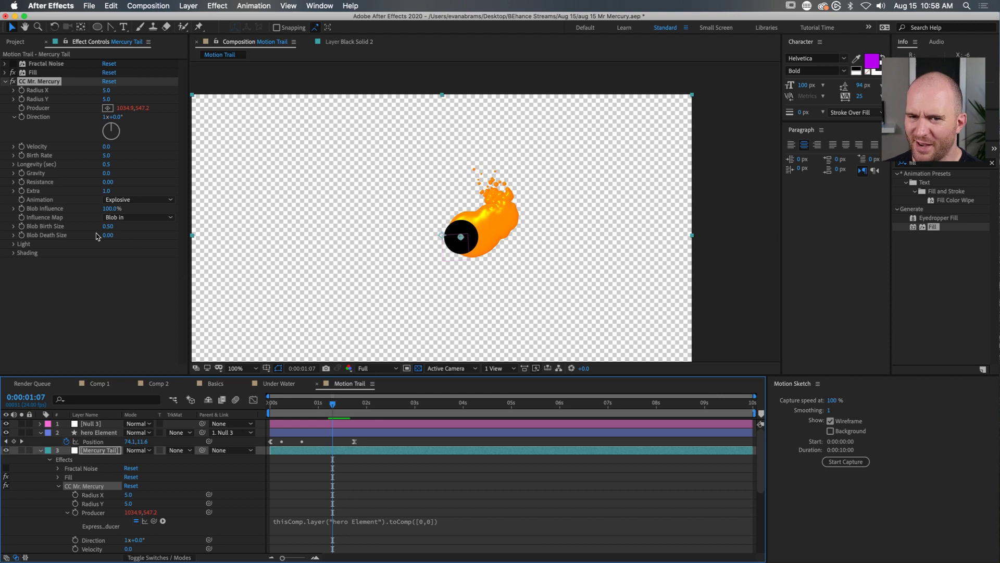
# Step: Switch the CC Mr. Mercury Animation type to Fractal Explosive and on to Twirl
pyautogui.click(124, 200)
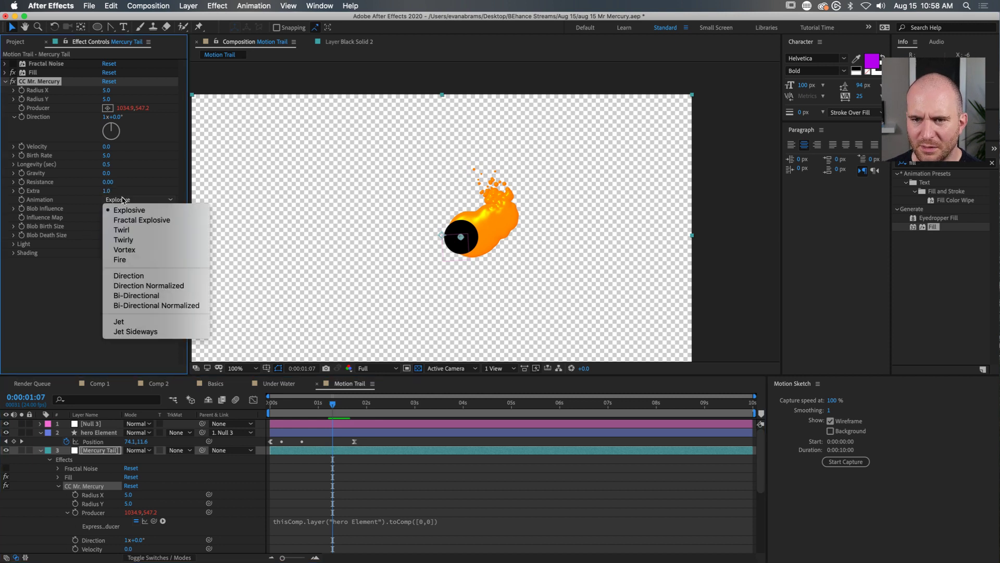
pyautogui.click(126, 214)
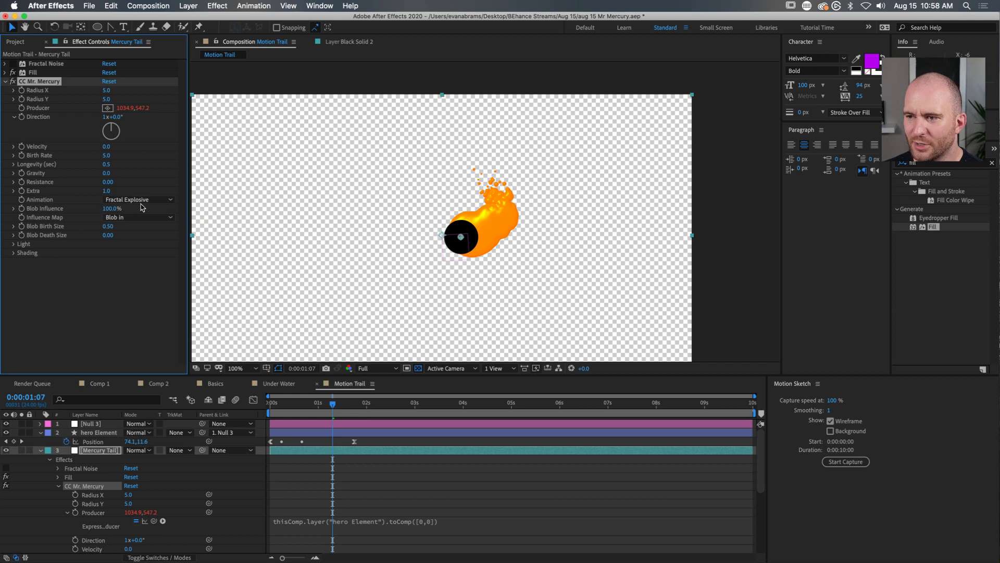
pyautogui.click(137, 201)
pyautogui.click(138, 230)
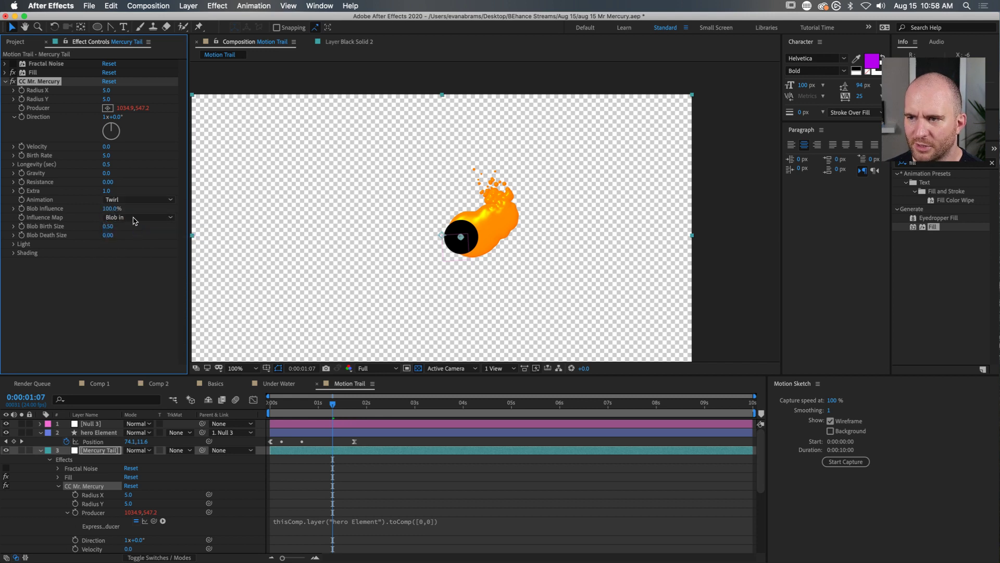
# Step: Keep the Mercury Tail's Animation type at Twirl, set its Velocity to 0.4 and scrub through the trail
pyautogui.click(128, 202)
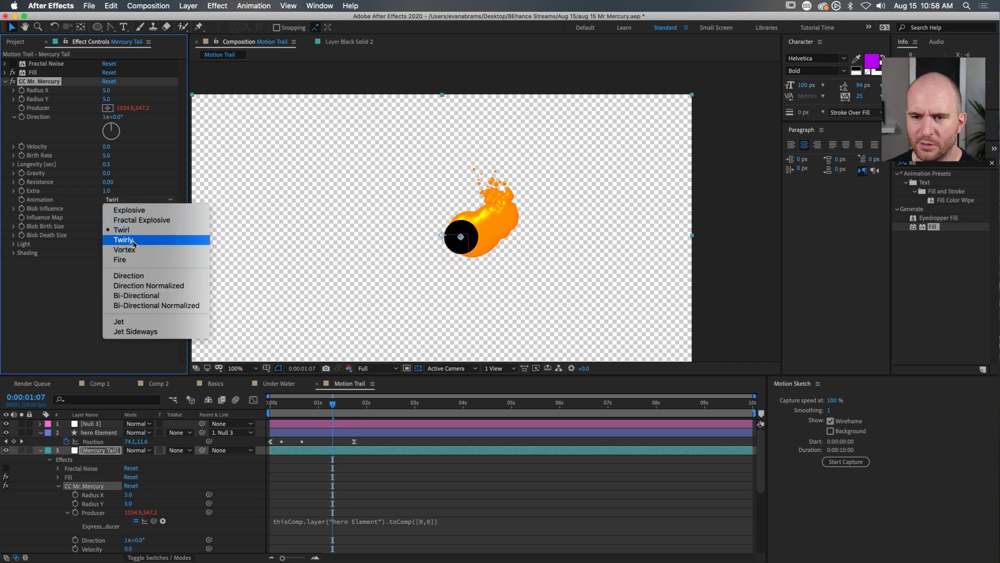
pyautogui.click(106, 147)
pyautogui.moveTo(106, 147); pyautogui.dragTo(109, 146)
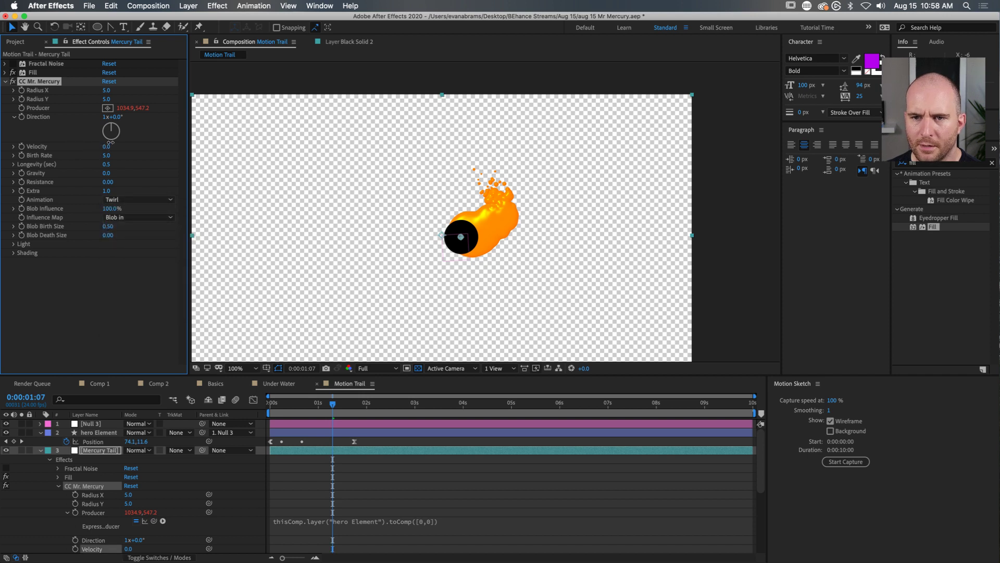
pyautogui.moveTo(177, 125); pyautogui.dragTo(313, 147)
pyautogui.moveTo(332, 404); pyautogui.dragTo(304, 406)
pyautogui.moveTo(314, 406); pyautogui.dragTo(356, 440)
# Step: Duplicate the hero Element layer, offset the copy slightly later in time and hide the original hero Element
pyautogui.click(293, 431)
pyautogui.click(341, 460)
pyautogui.click(336, 433)
pyautogui.press('super+d')
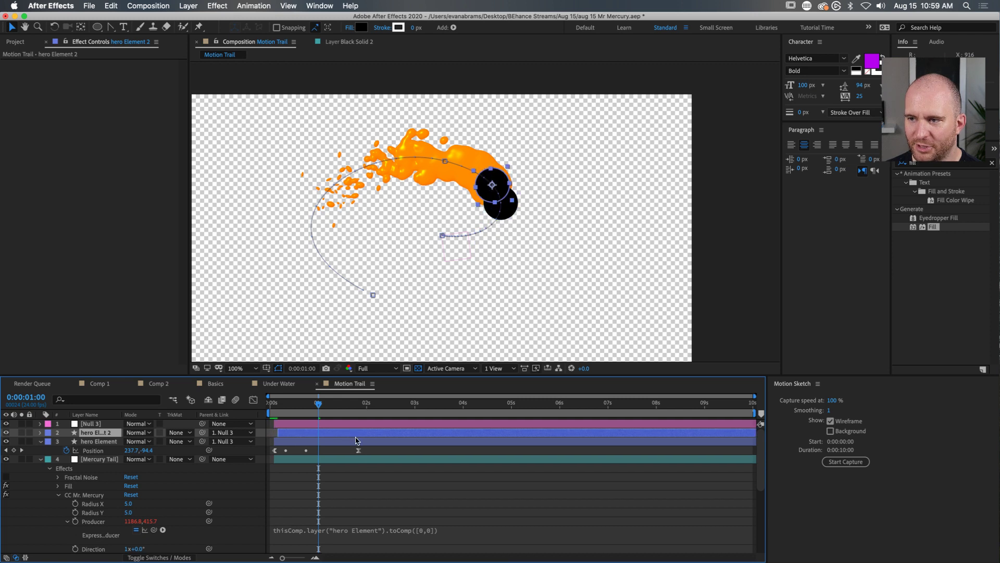
pyautogui.click(321, 448)
pyautogui.click(6, 441)
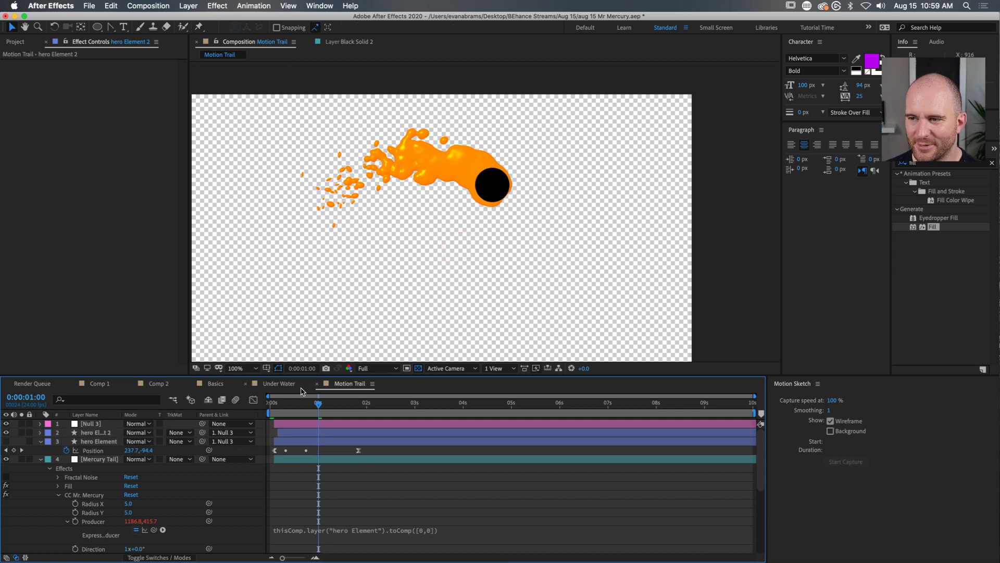
# Step: Move the hero Element 2 layer about one frame earlier and play back the trail from the start
pyautogui.press('space')
pyautogui.press('space')
pyautogui.moveTo(317, 405); pyautogui.dragTo(273, 414)
pyautogui.click(291, 432)
pyautogui.press('space')
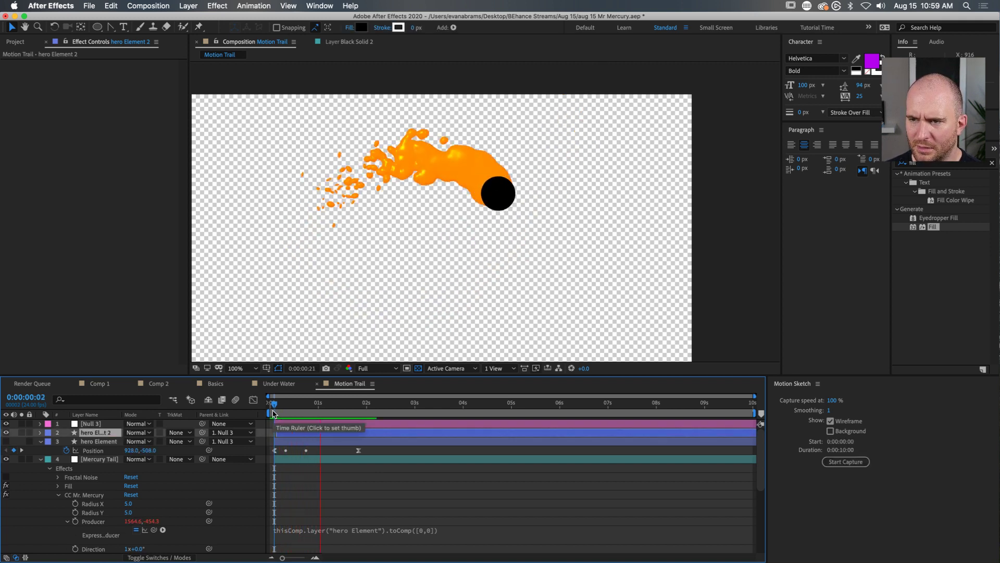
pyautogui.press('space')
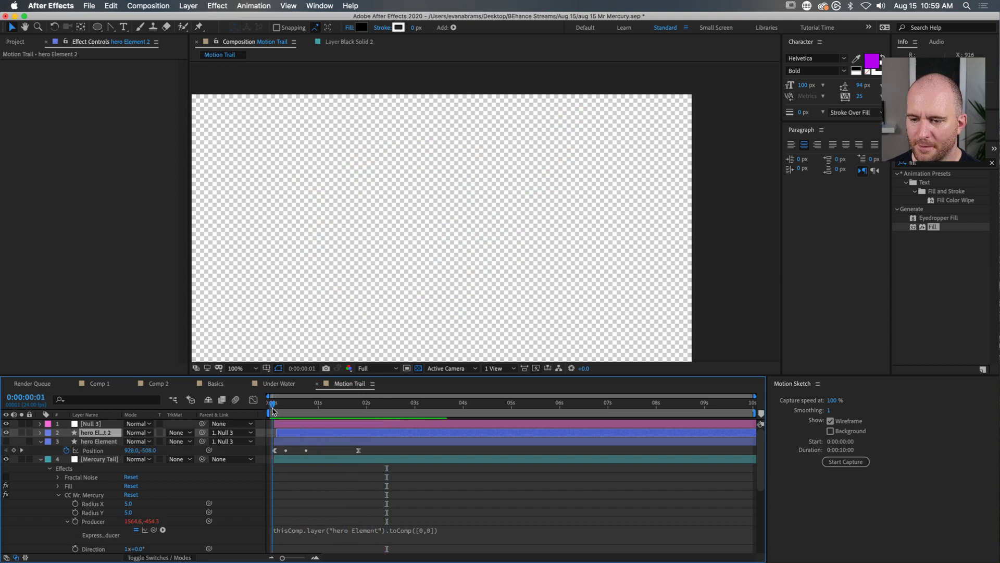
pyautogui.press('space')
pyautogui.press(',')
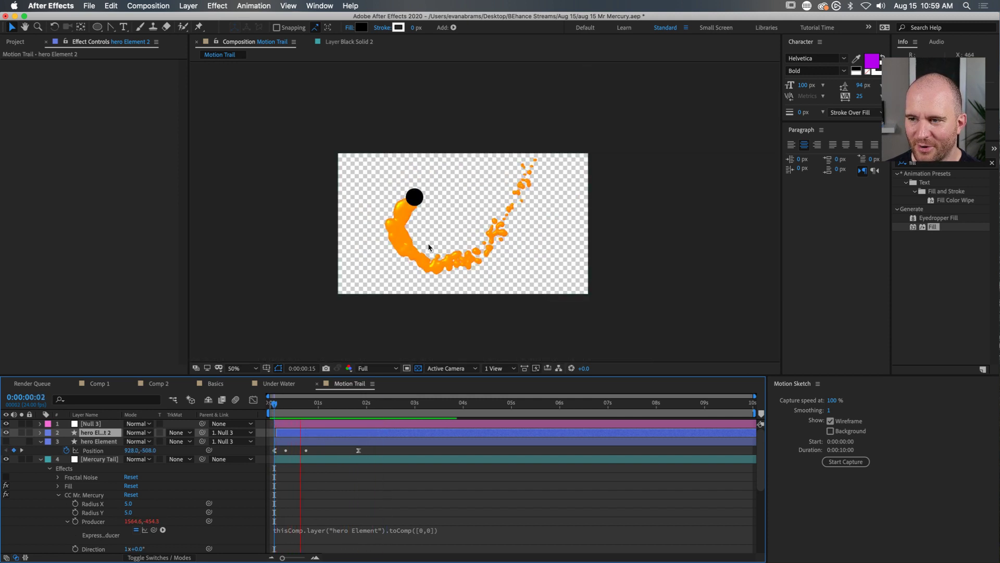
# Step: Collapse the properties of the hero Element and Mercury Tail layers and deselect all layers
pyautogui.moveTo(279, 403); pyautogui.dragTo(330, 427)
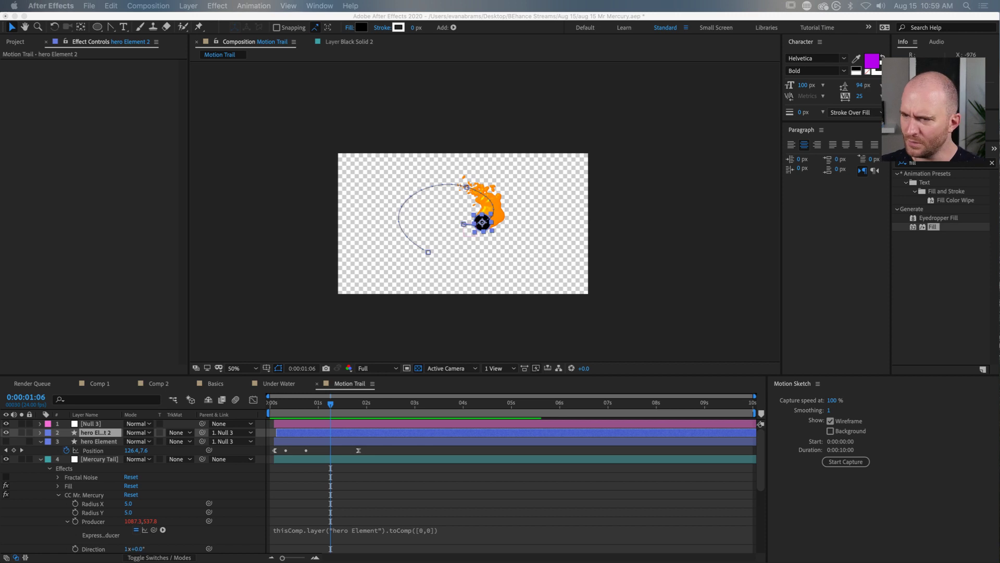
pyautogui.click(42, 451)
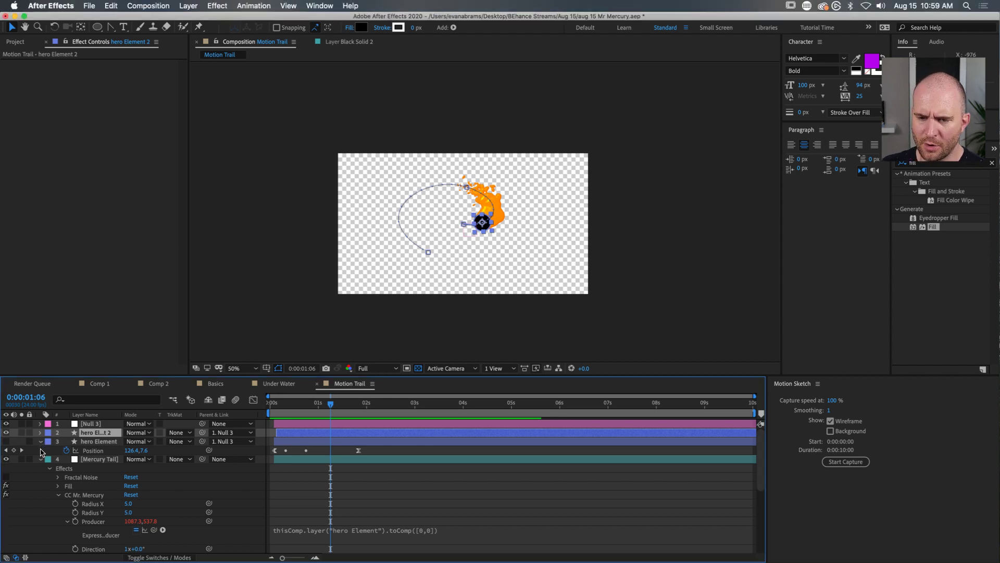
pyautogui.click(41, 441)
pyautogui.click(41, 450)
pyautogui.click(397, 513)
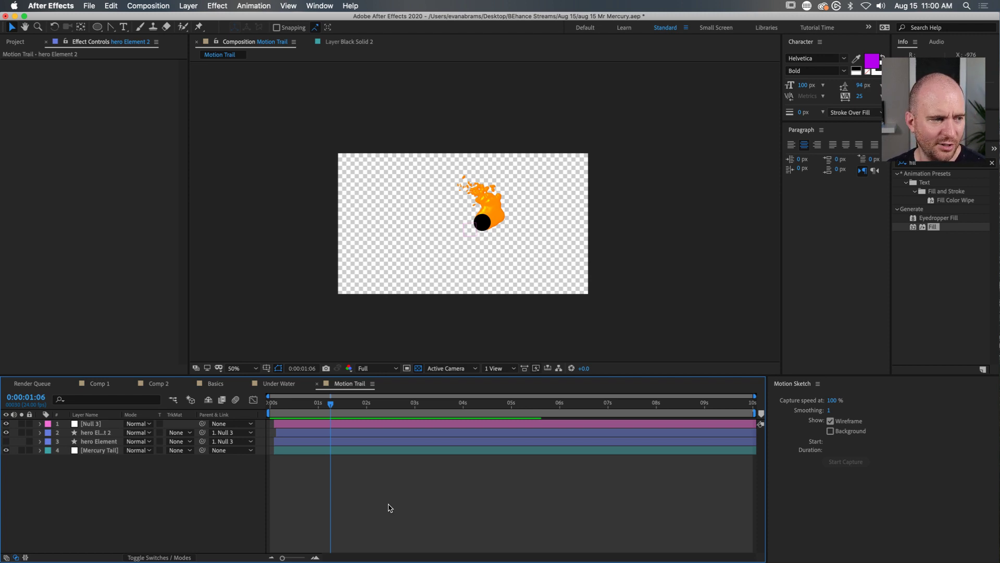
# Step: Play back the composition from the start and review how the trail follows the black circle around 1:01
pyautogui.moveTo(284, 402); pyautogui.dragTo(268, 403)
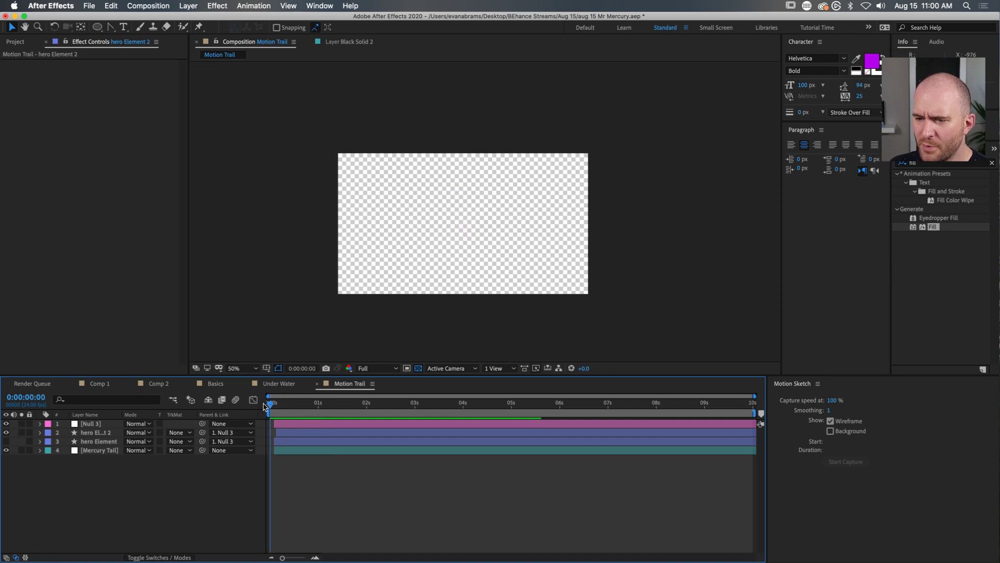
pyautogui.press('space')
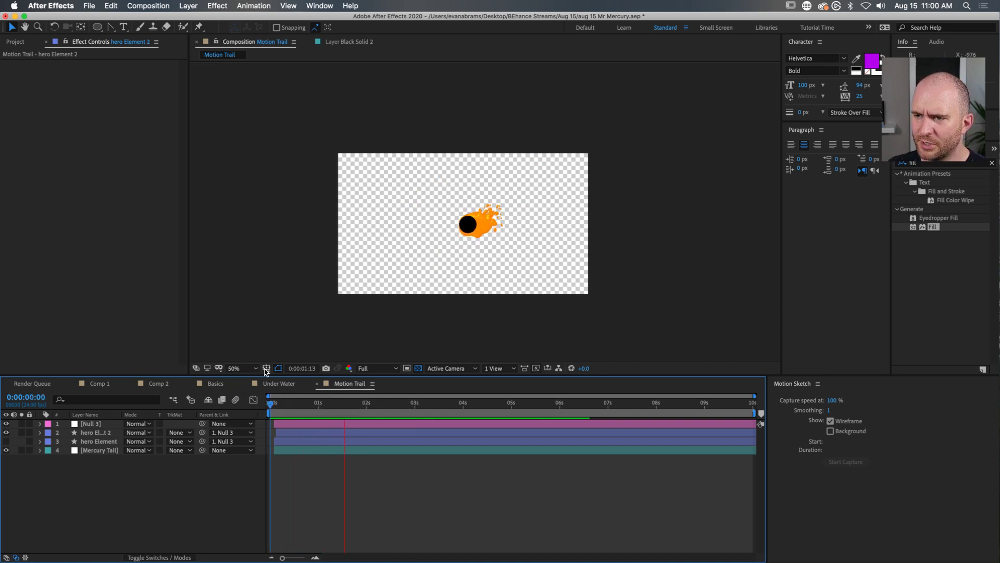
pyautogui.press('space')
pyautogui.moveTo(338, 405); pyautogui.dragTo(448, 414)
pyautogui.moveTo(348, 404); pyautogui.dragTo(319, 412)
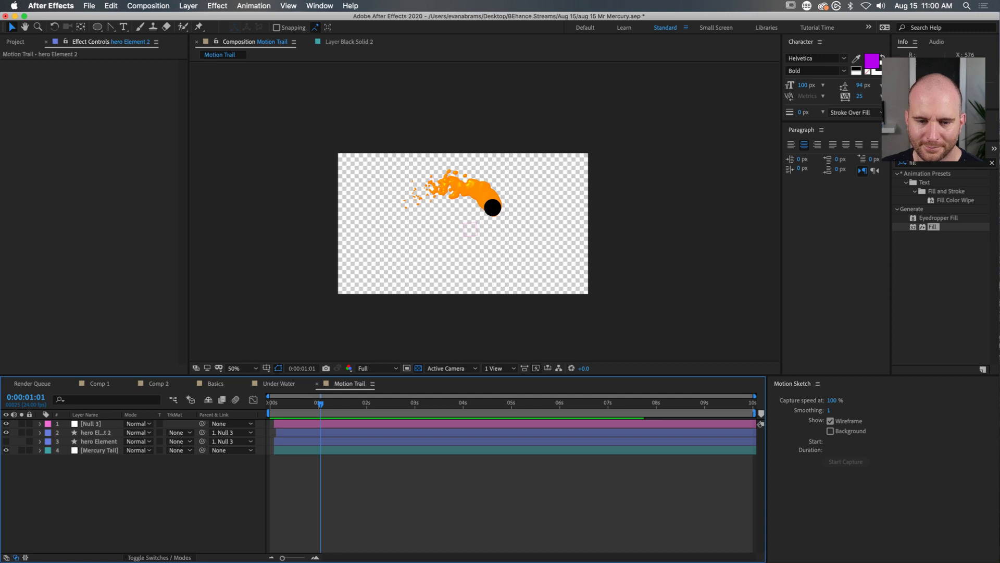
# Step: Raise the Mercury Tail's Blob Birth Size to 0.69 and preview the thicker trail from the start
pyautogui.click(289, 451)
pyautogui.scroll(2, 495, 171)
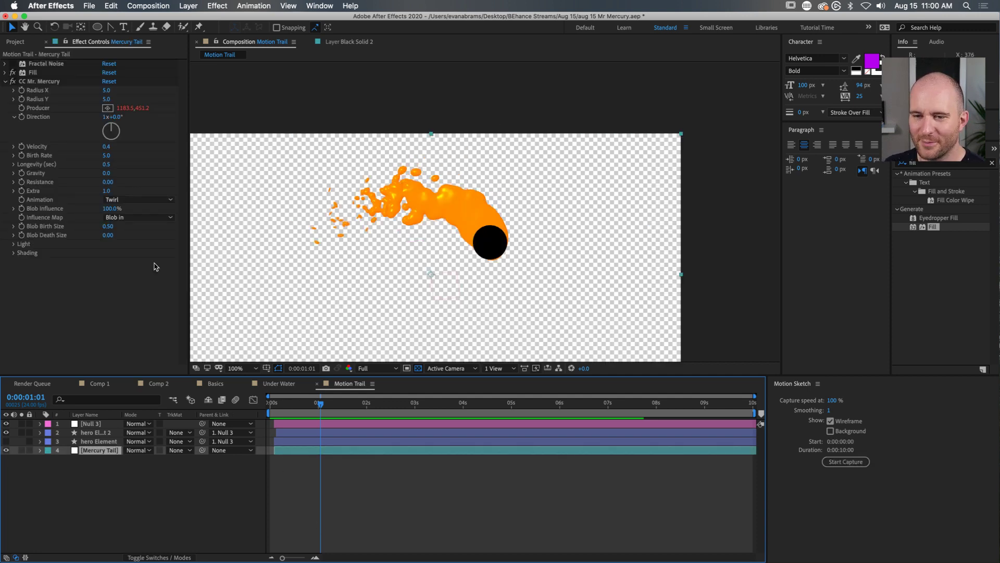
pyautogui.moveTo(108, 226); pyautogui.dragTo(199, 208)
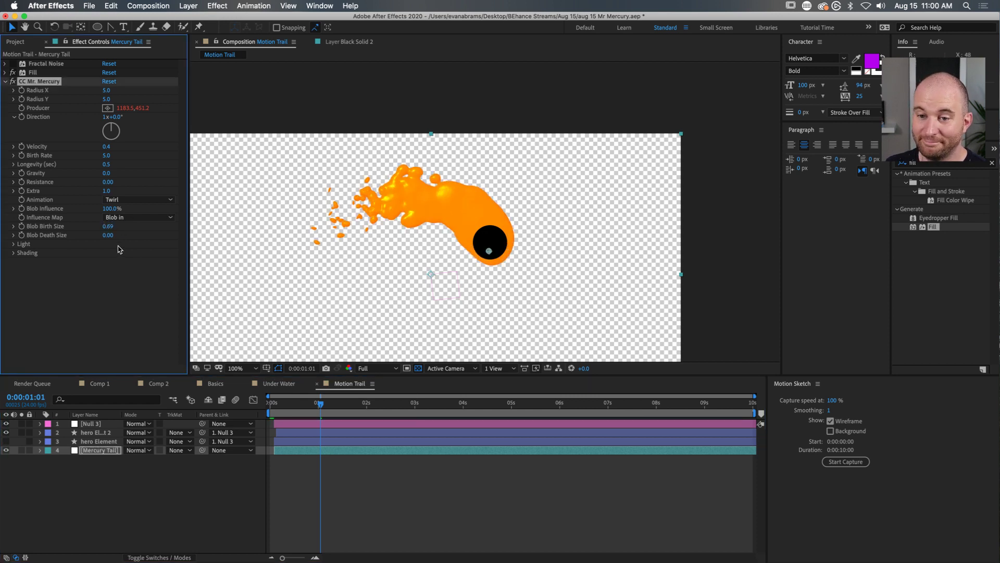
pyautogui.moveTo(314, 404); pyautogui.dragTo(276, 404)
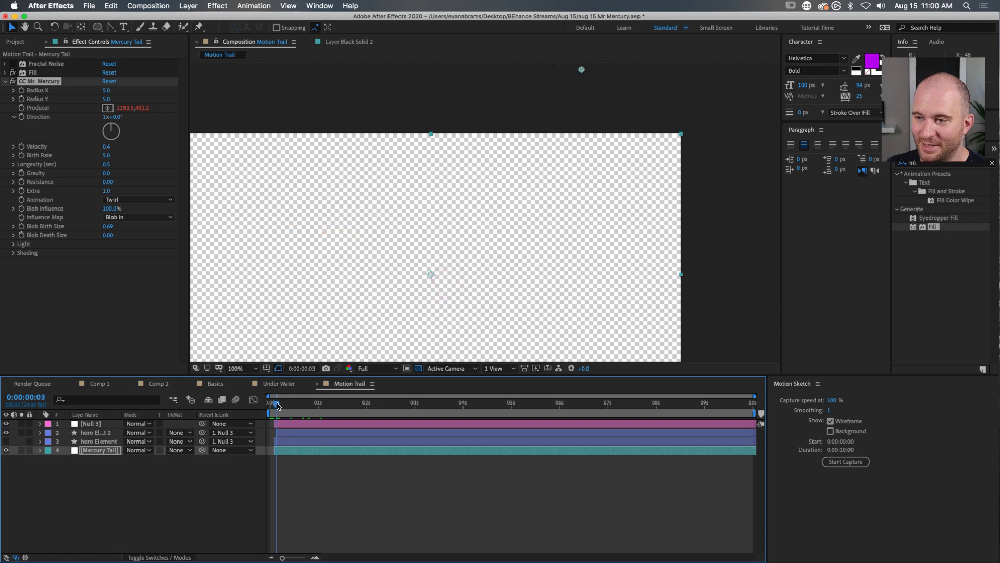
pyautogui.scroll(-1, 389, 249)
pyautogui.press('space')
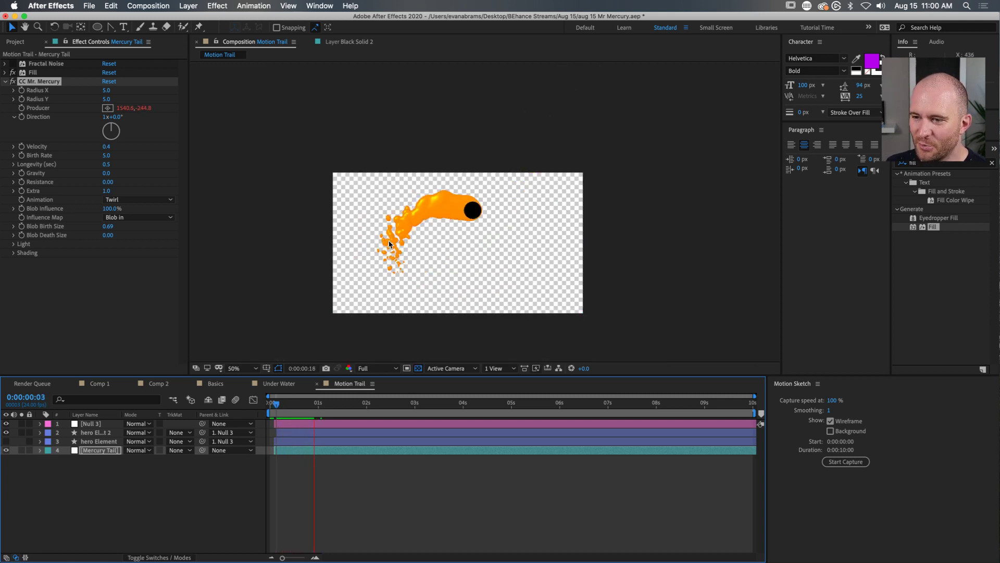
pyautogui.moveTo(271, 404); pyautogui.dragTo(316, 410)
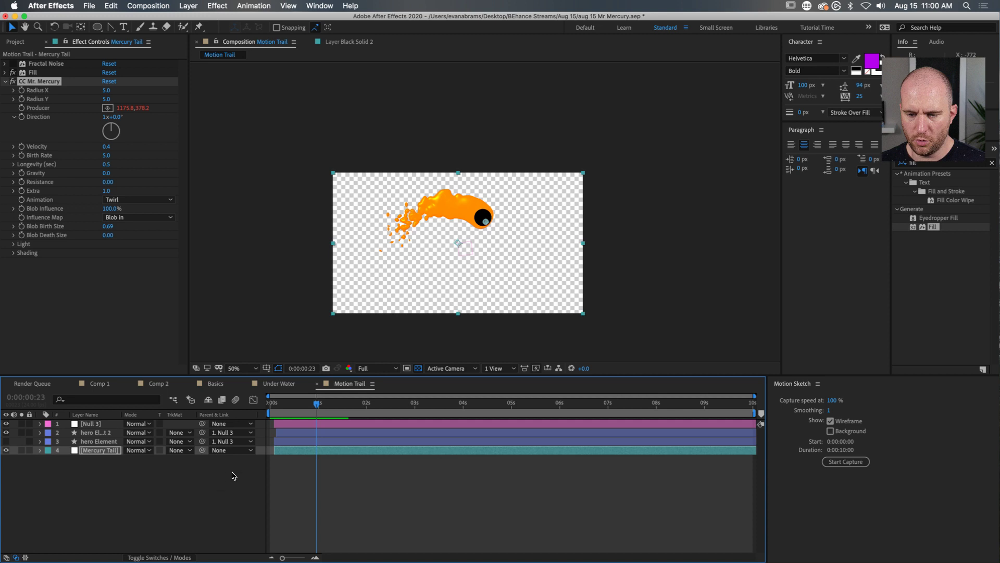
# Step: Reveal the Mercury Tail's modified properties, copy the Producer expression and remove it from the property
pyautogui.press('u')
pyautogui.press('u')
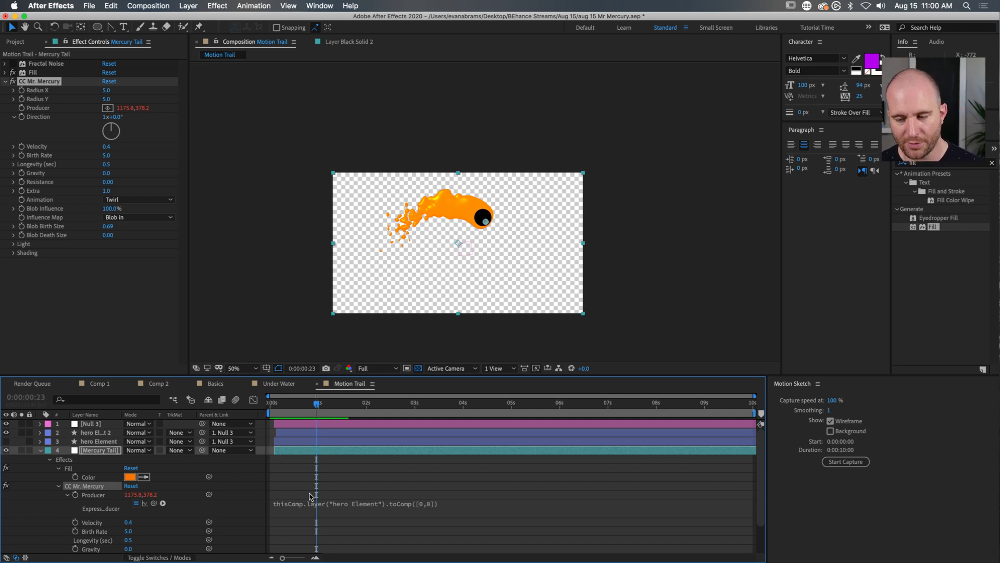
pyautogui.click(361, 503)
pyautogui.press('super+c')
pyautogui.press('BackSpace')
pyautogui.click(360, 486)
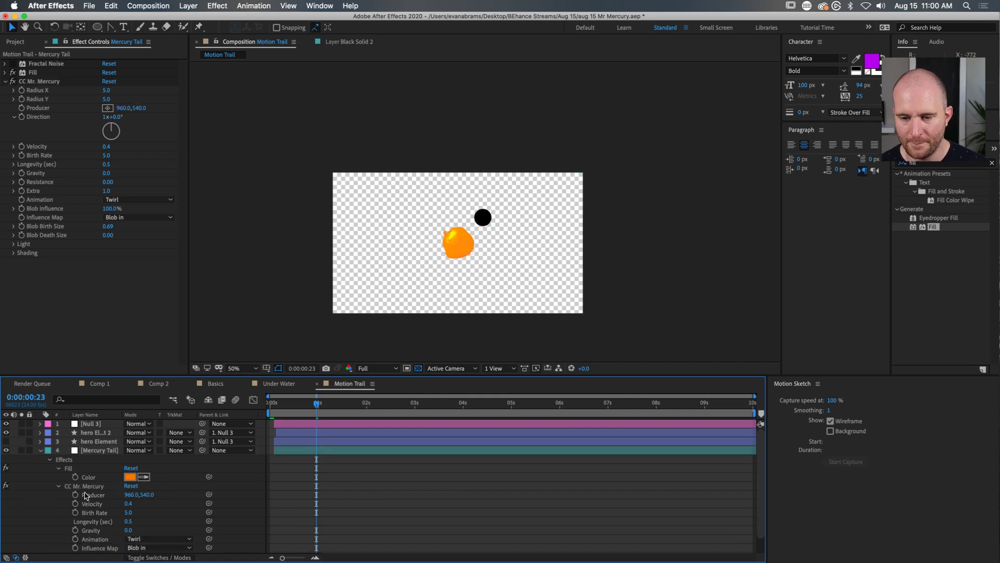
# Step: Try linking the Mercury Tail's Producer directly to the hero Element's Position and scrub ahead to 3:12
pyautogui.click(95, 441)
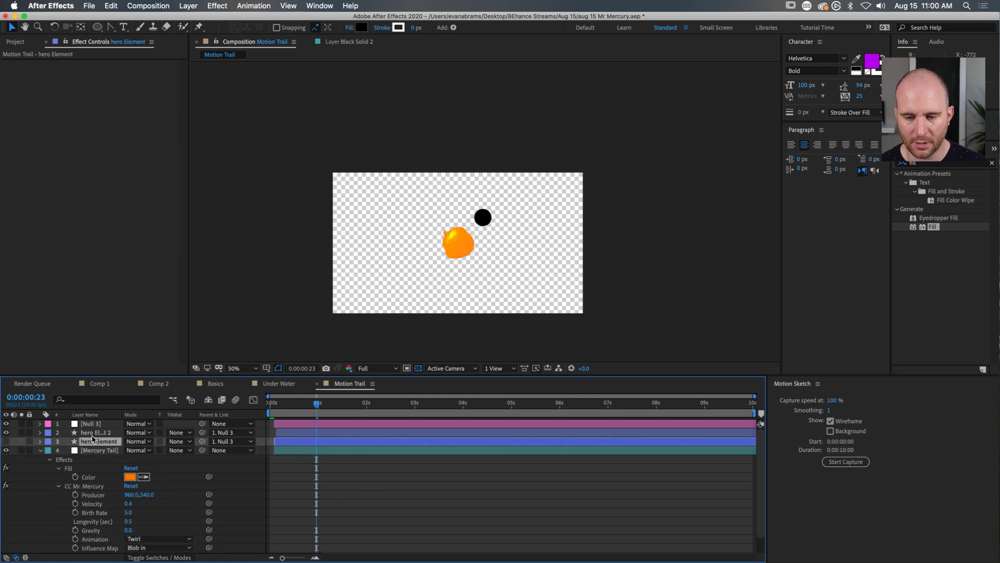
pyautogui.press('p')
pyautogui.click(106, 504)
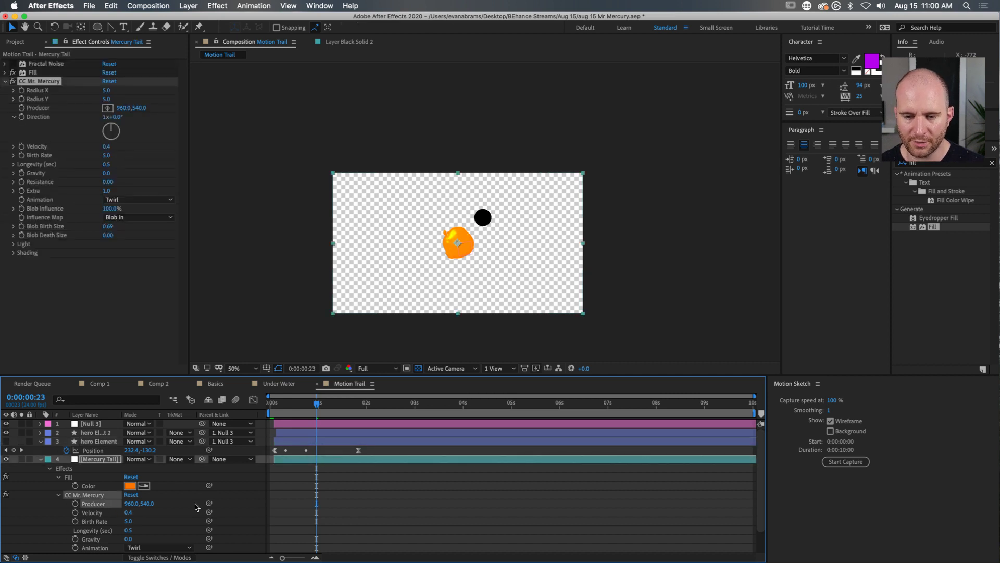
pyautogui.moveTo(209, 504); pyautogui.dragTo(91, 450)
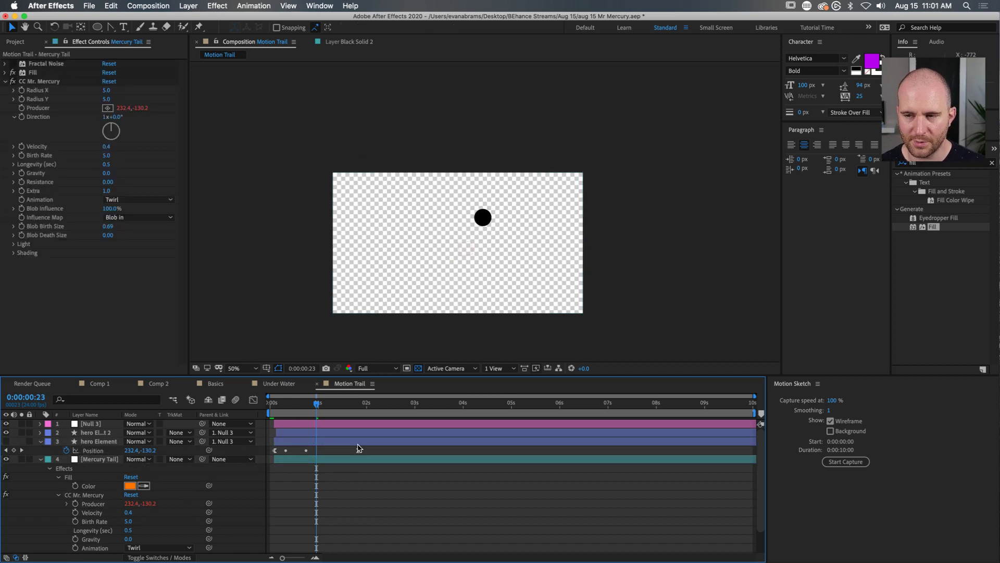
pyautogui.moveTo(320, 403); pyautogui.dragTo(439, 417)
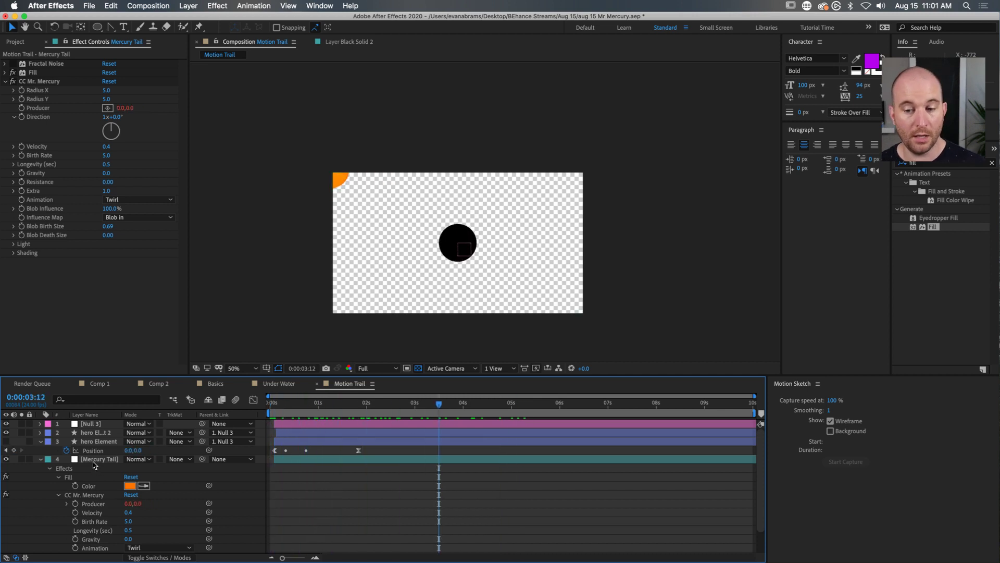
# Step: Examine the Null 3, hero Element and Mercury Tail layers, and compare the Producer expression with the hero Element's Position
pyautogui.click(93, 442)
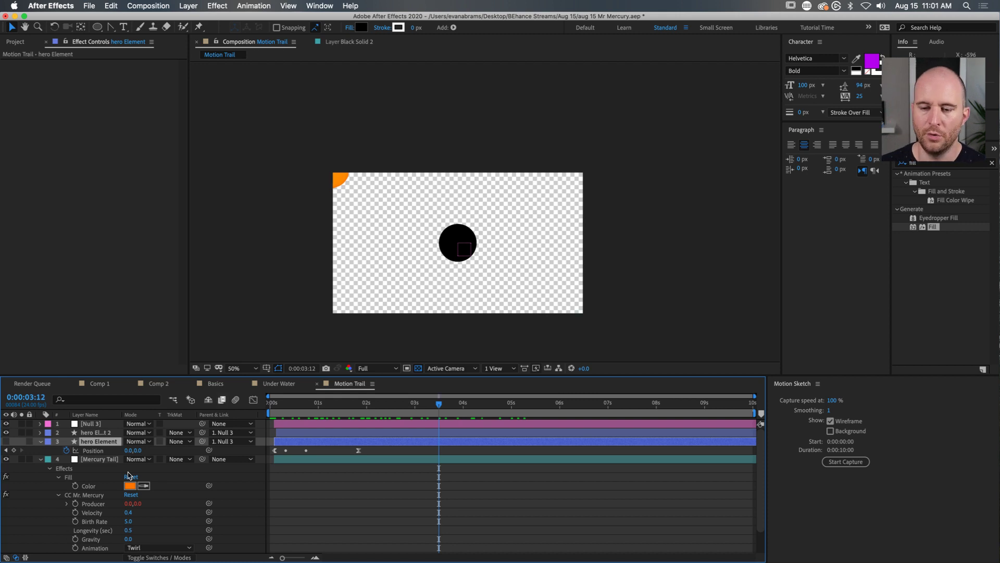
pyautogui.click(293, 424)
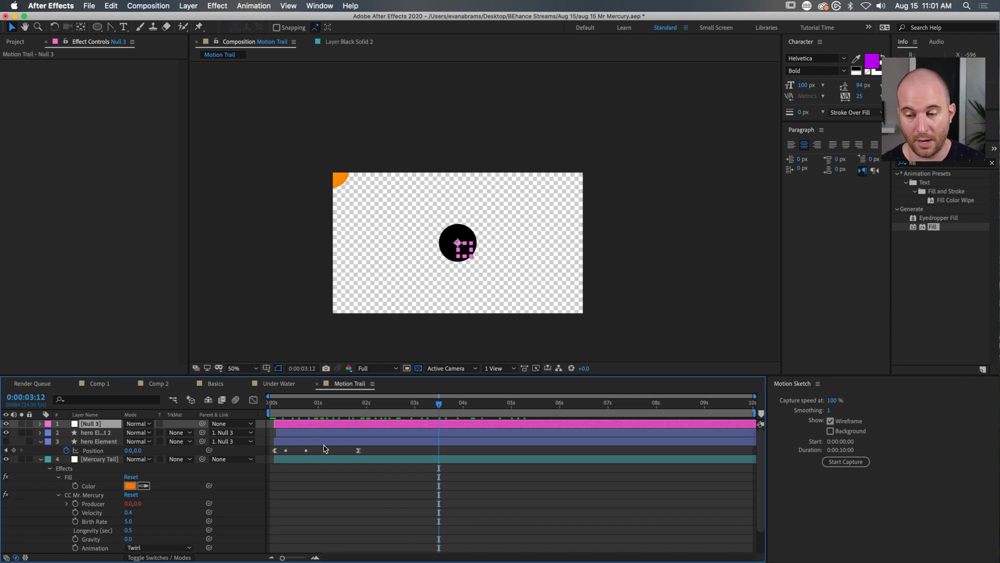
pyautogui.click(320, 461)
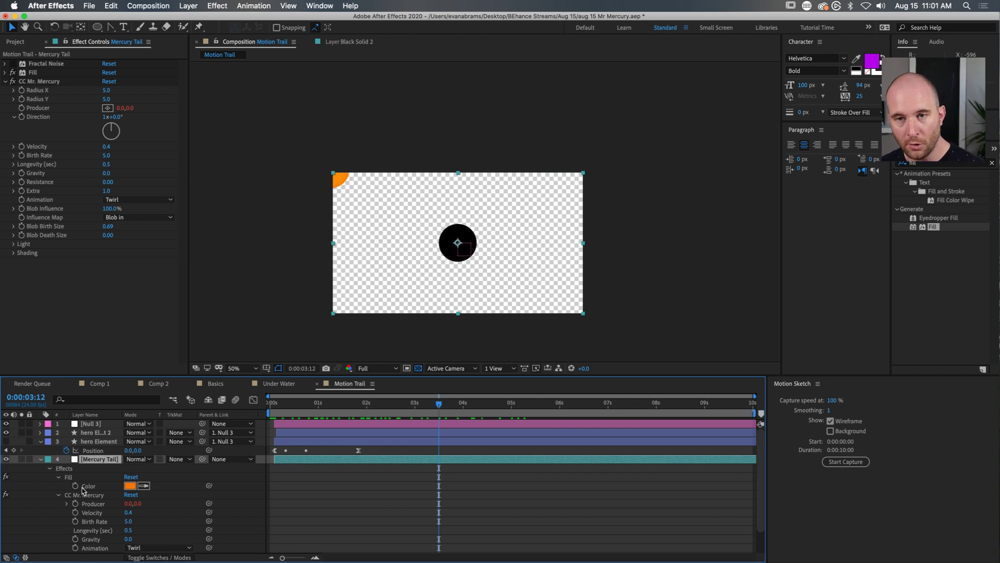
pyautogui.click(96, 494)
pyautogui.click(68, 504)
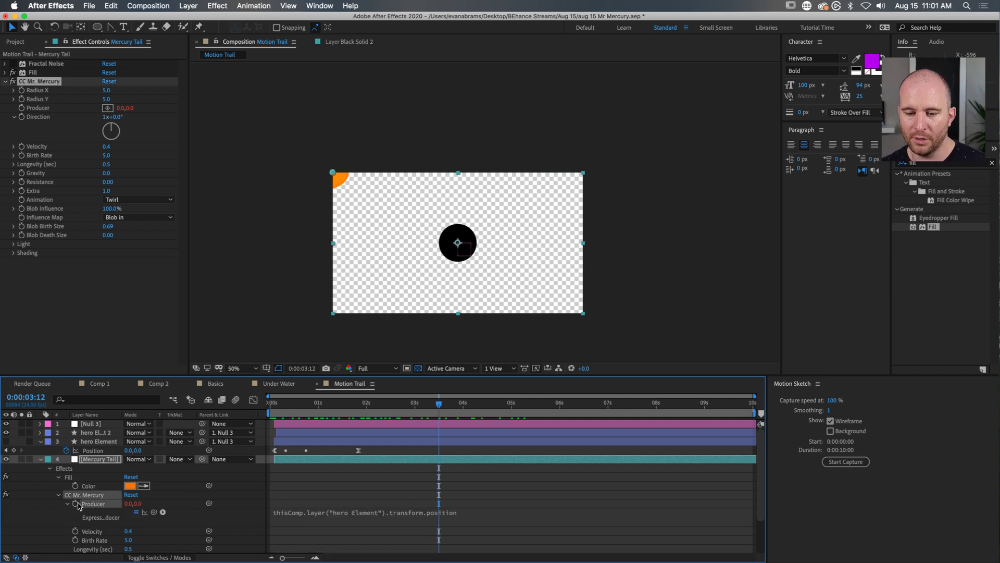
pyautogui.click(101, 452)
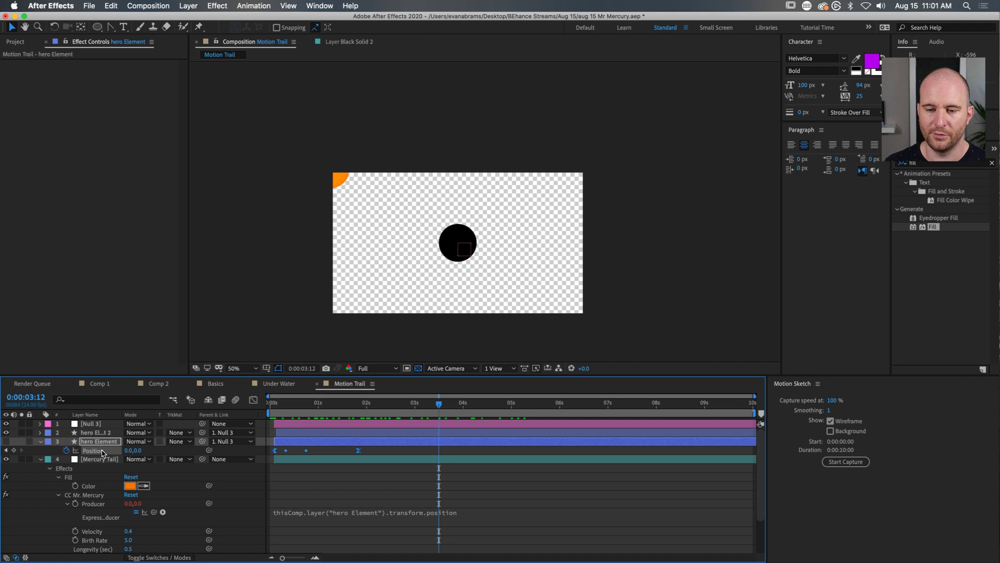
# Step: Replace the Producer expression with thisComp.layer("hero Element").toComp([0,0]) and play back the trail from the start
pyautogui.click(99, 503)
pyautogui.click(330, 512)
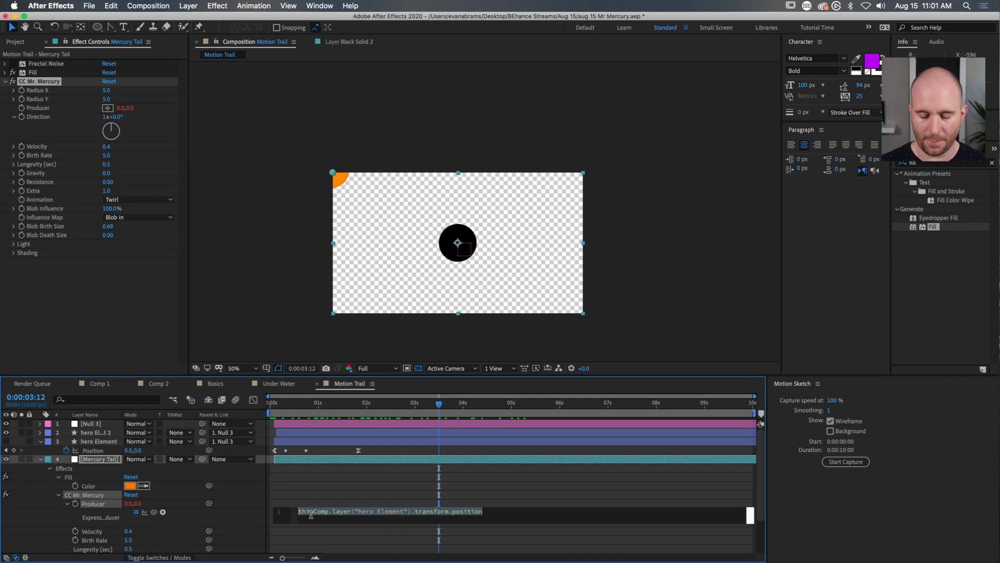
pyautogui.press('super+v')
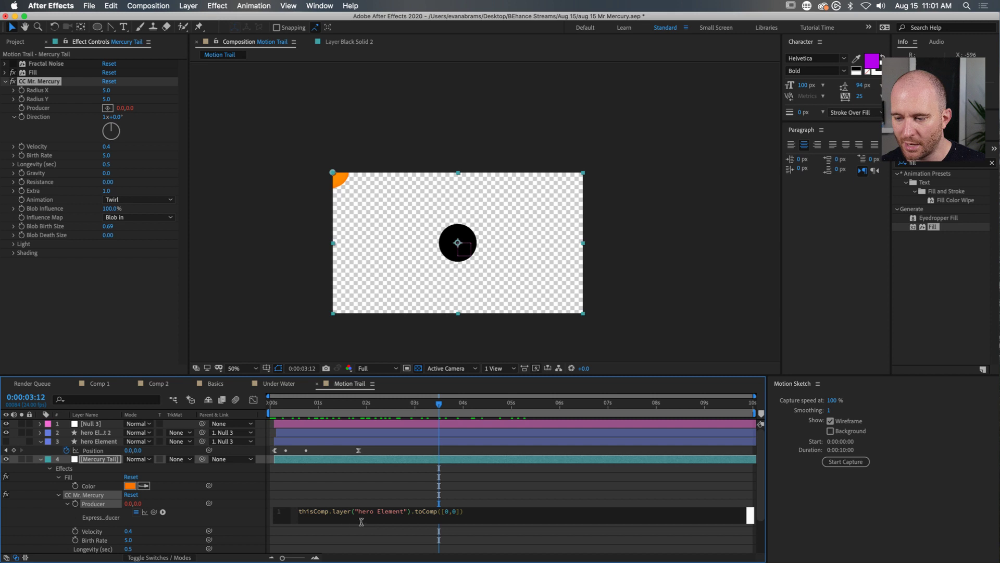
pyautogui.click(306, 516)
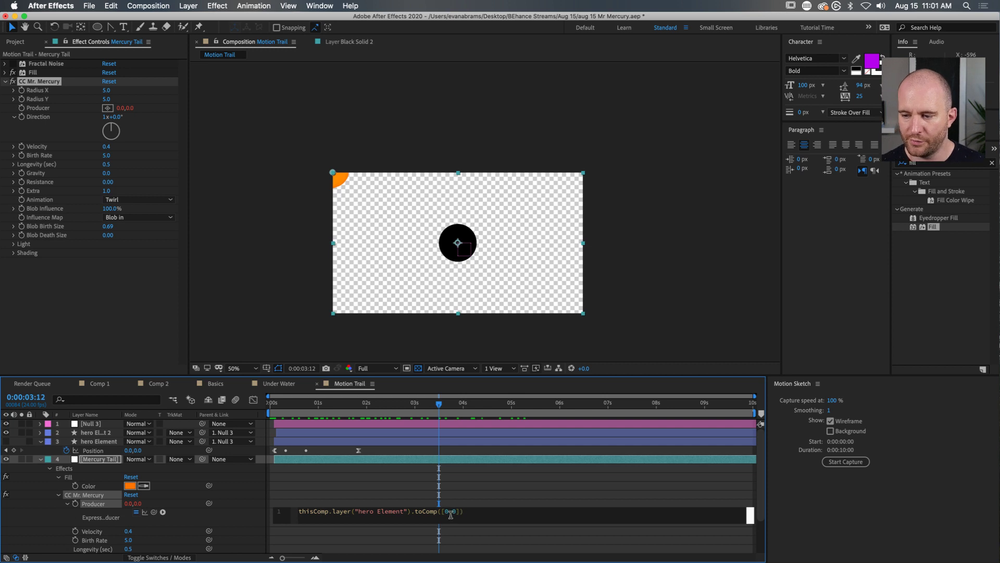
pyautogui.hotkey('shift', 'Right')
pyautogui.hotkey('shift', 'Right')
pyautogui.hotkey('shift', 'Right')
pyautogui.hotkey('shift', 'Right')
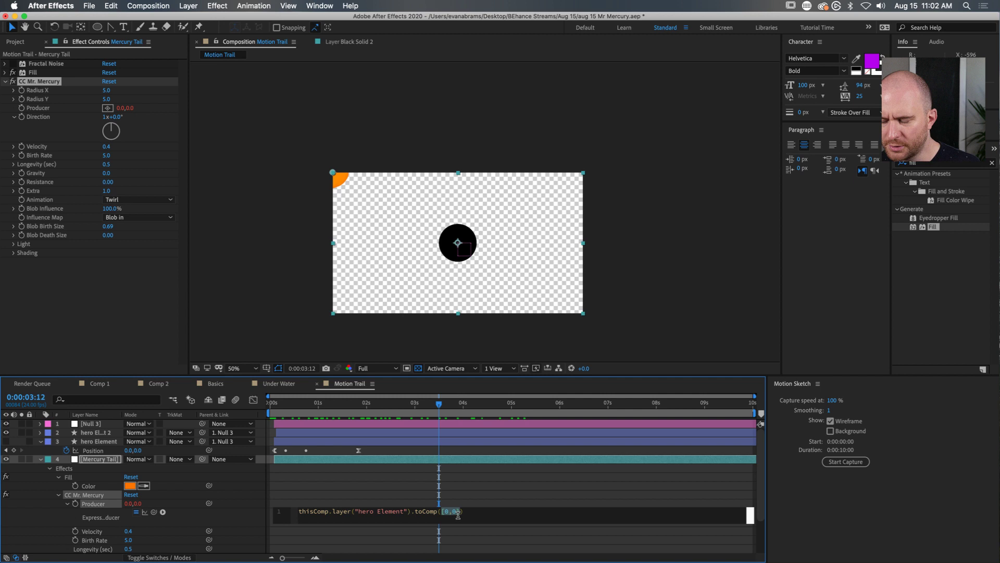
pyautogui.click(106, 444)
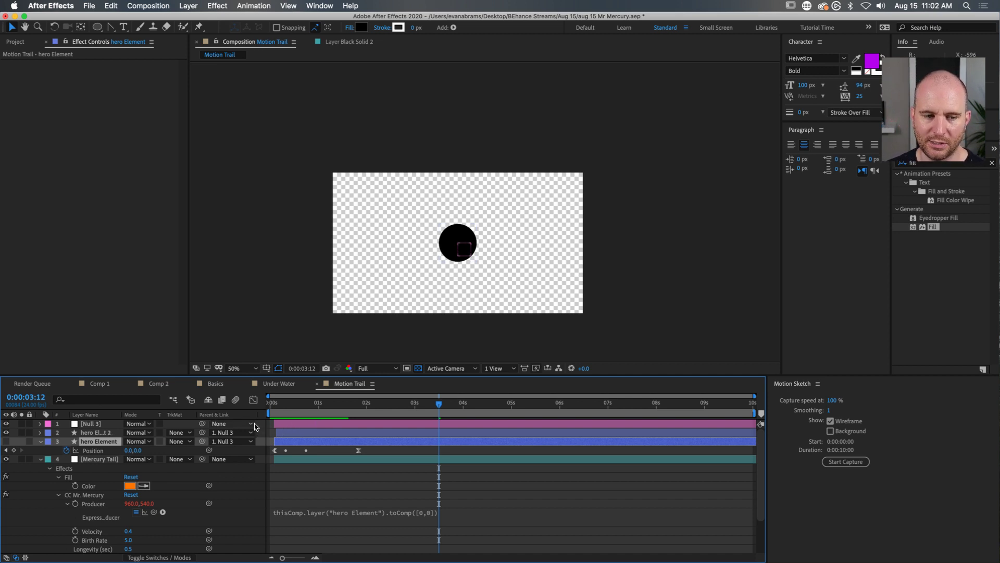
pyautogui.press('Home')
pyautogui.press('space')
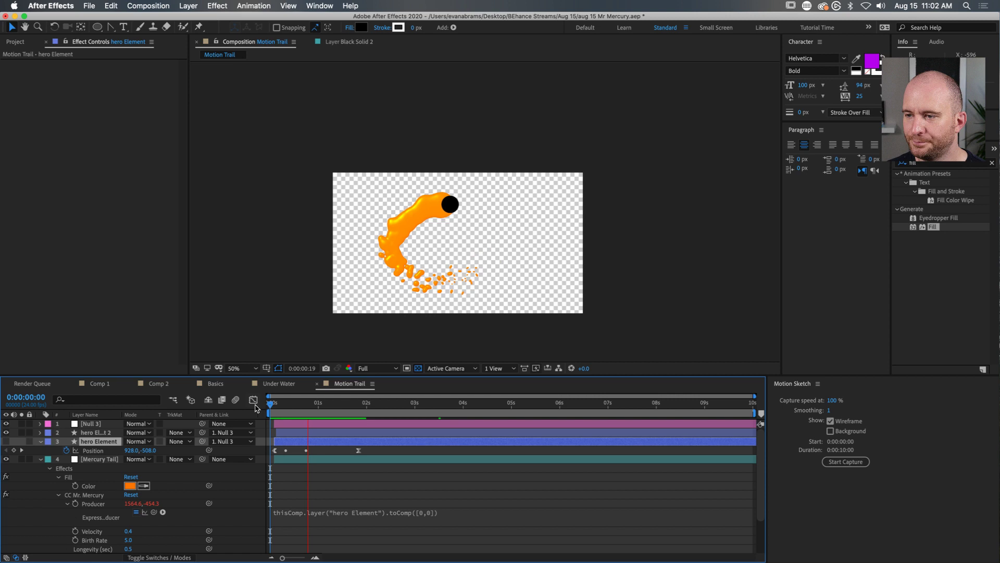
# Step: Scrub through the trail between 1:15 and 2:11 to examine how it ends, and collapse the Mercury Tail's properties
pyautogui.click(307, 413)
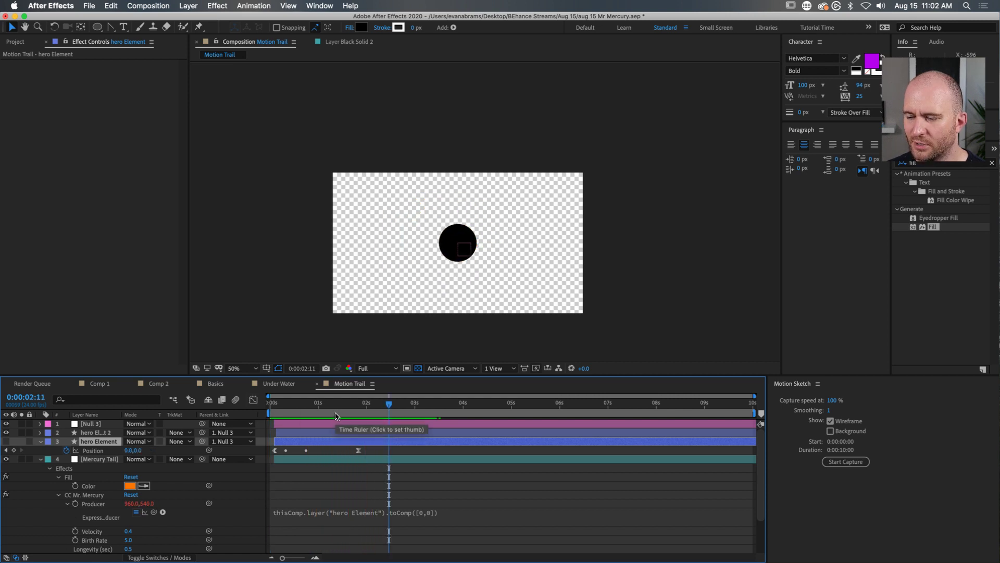
pyautogui.moveTo(307, 413); pyautogui.dragTo(361, 432)
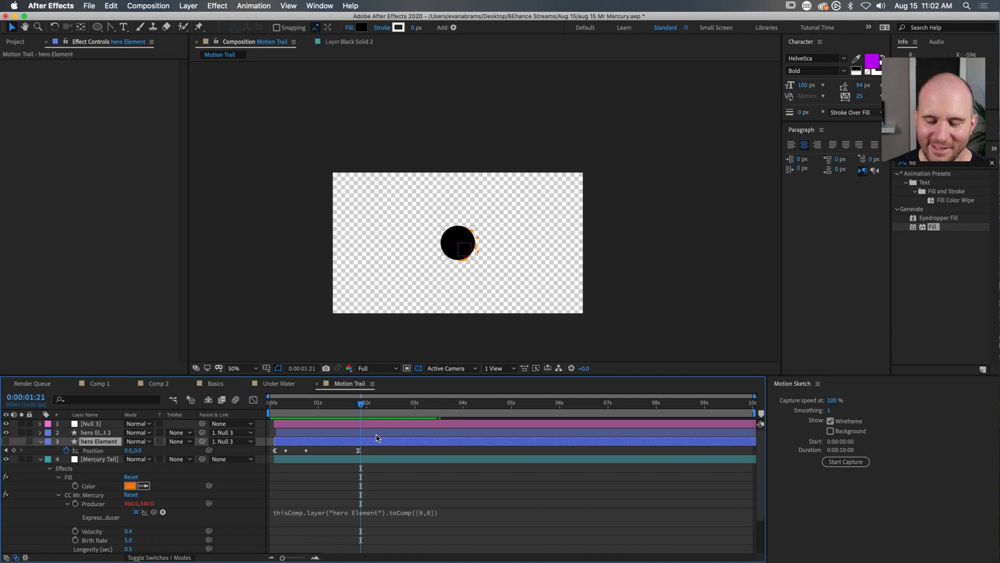
pyautogui.click(328, 461)
pyautogui.press('u')
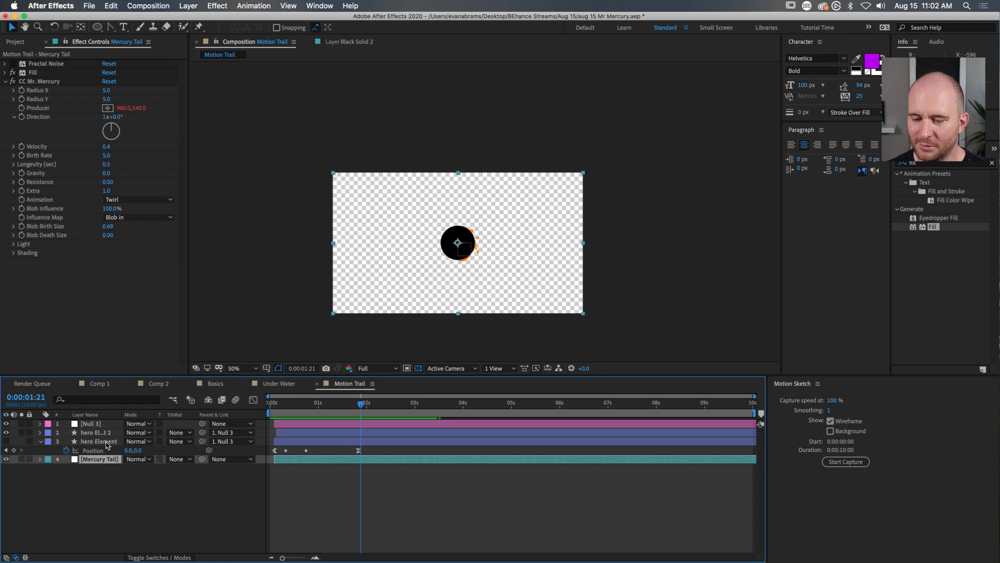
pyautogui.click(361, 443)
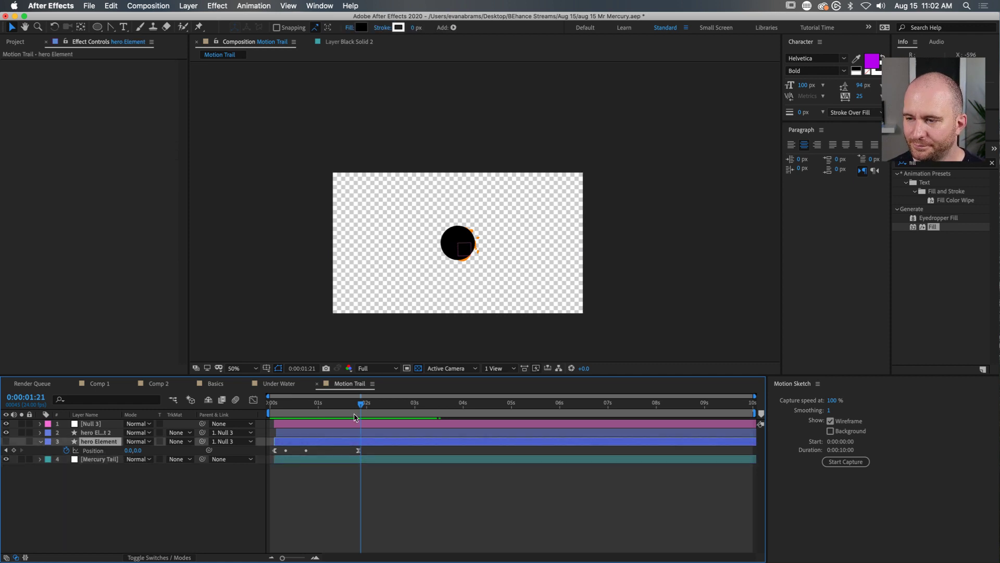
pyautogui.moveTo(360, 408)
pyautogui.mouseDown()
pyautogui.moveTo(329, 420)
pyautogui.moveTo(348, 419)
pyautogui.mouseUp()
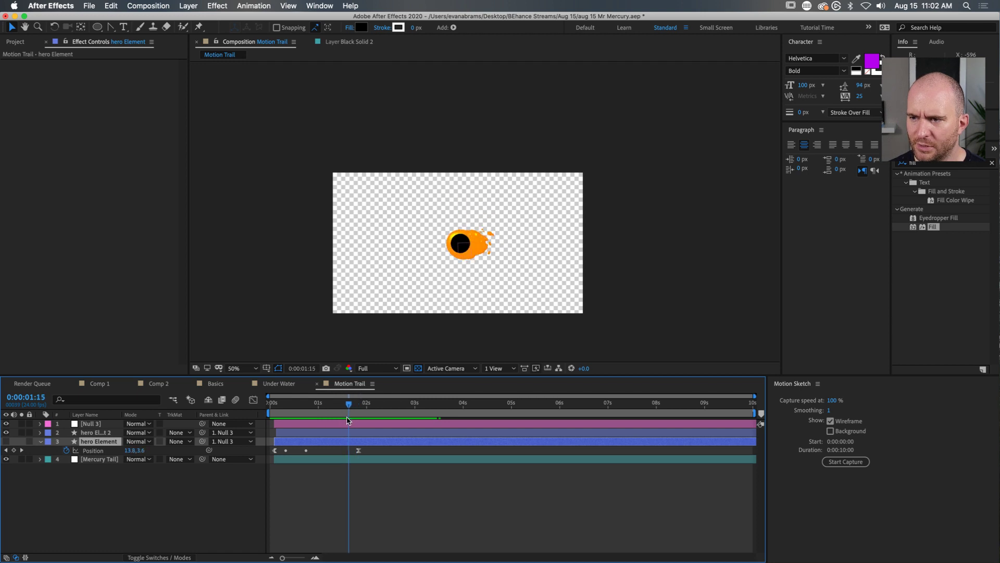
# Step: Try changing the Mercury Tail layer's Scale and raising its Blob Birth Size to 0.78, undoing each change
pyautogui.click(352, 459)
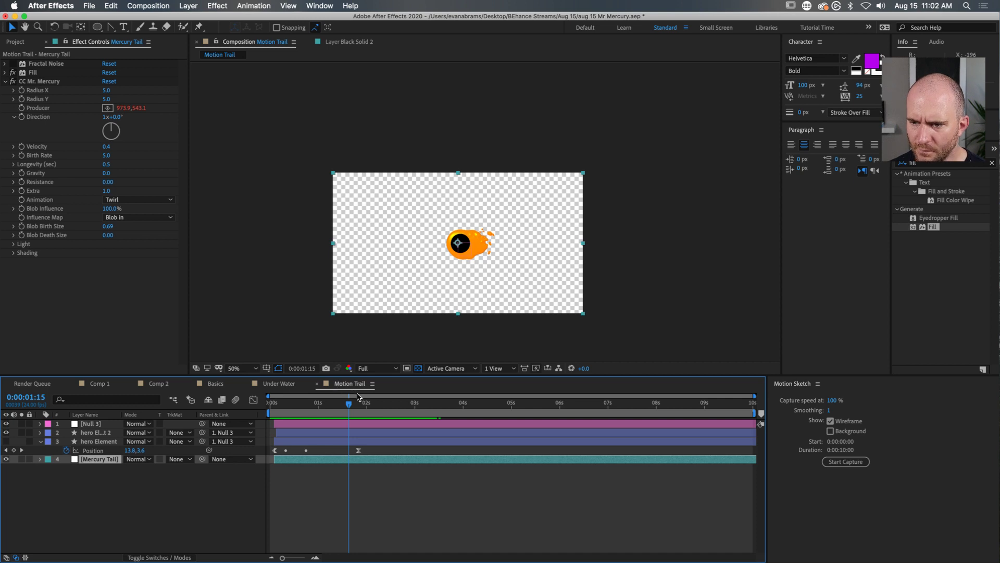
pyautogui.press('s')
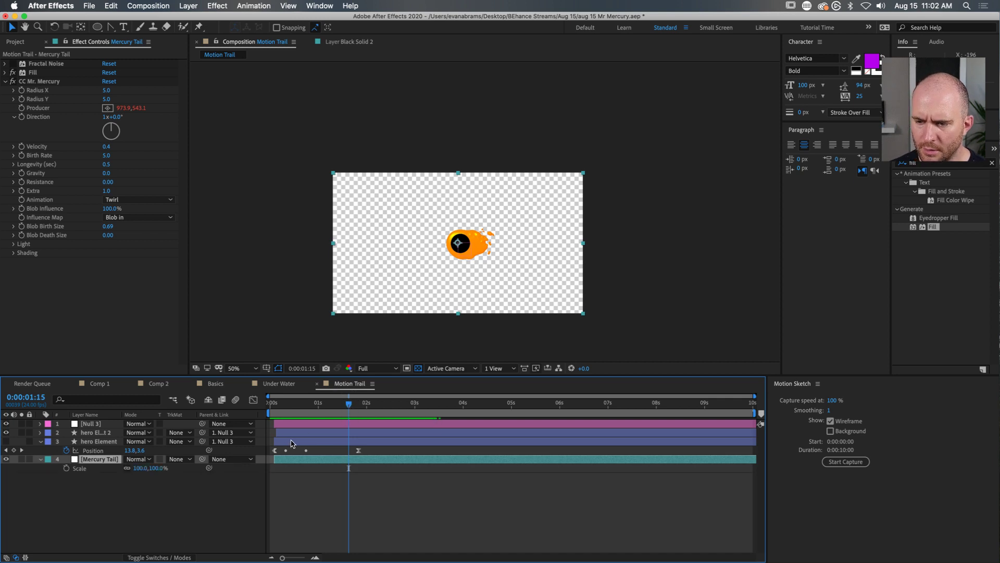
pyautogui.moveTo(140, 468); pyautogui.dragTo(196, 462)
pyautogui.press('super+z')
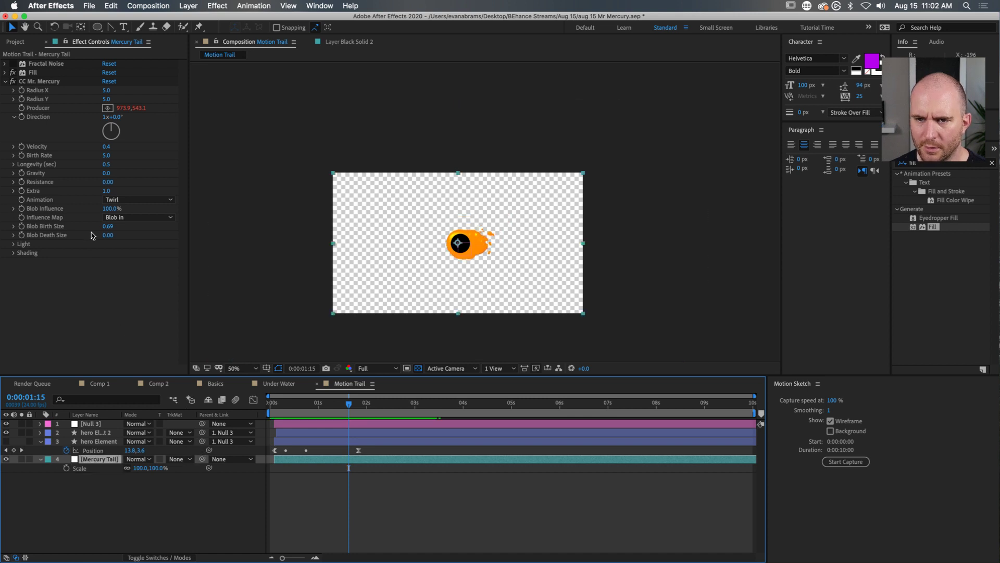
pyautogui.moveTo(107, 226); pyautogui.dragTo(119, 222)
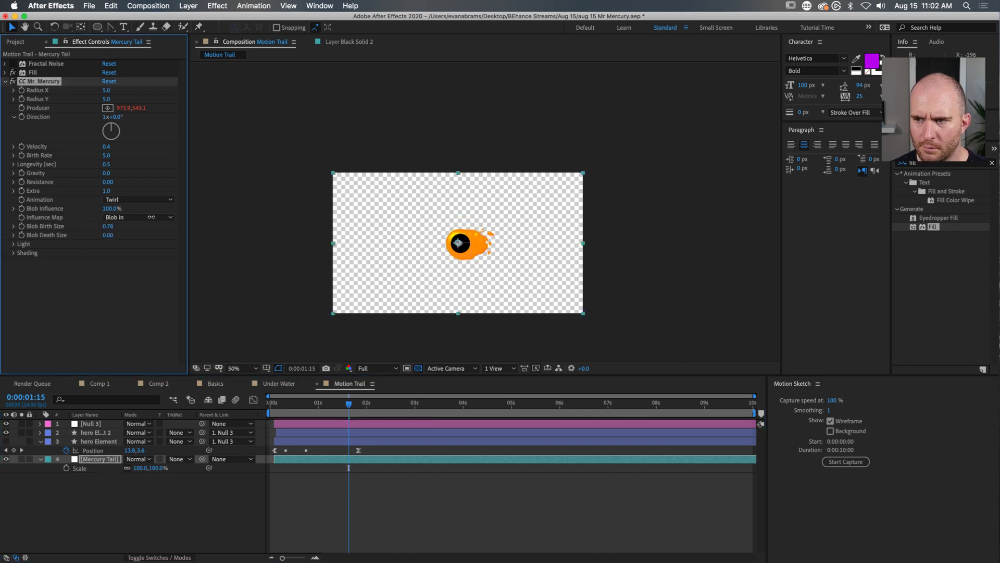
pyautogui.press('super+z')
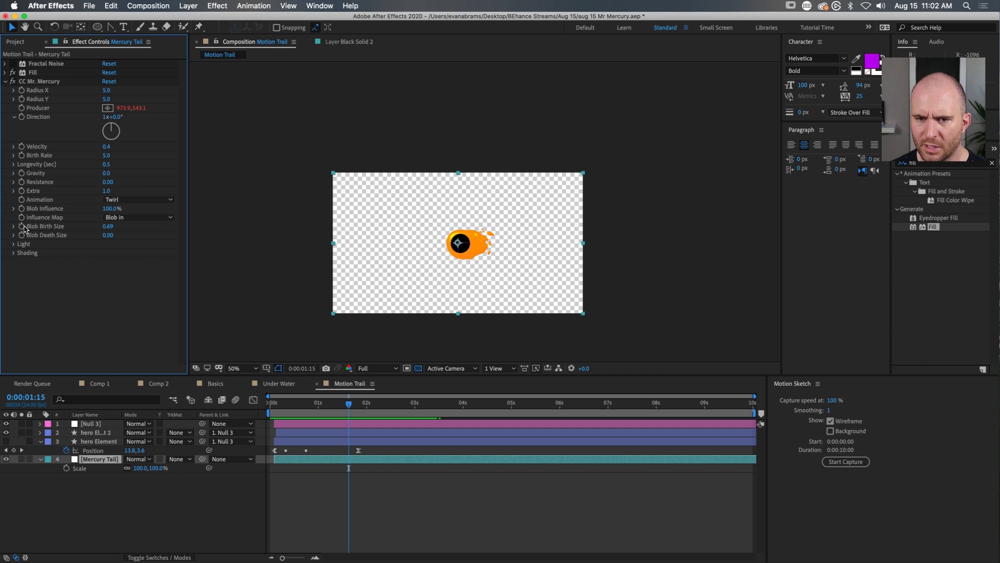
# Step: Keyframe the Mercury Tail's Blob Birth Size from 0.69 at 1:10 to 1.39 at 2:07, aligned with the hero Element's Scale keyframes
pyautogui.click(363, 443)
pyautogui.press('s')
pyautogui.click(350, 458)
pyautogui.press('u')
pyautogui.moveTo(349, 477); pyautogui.dragTo(338, 477)
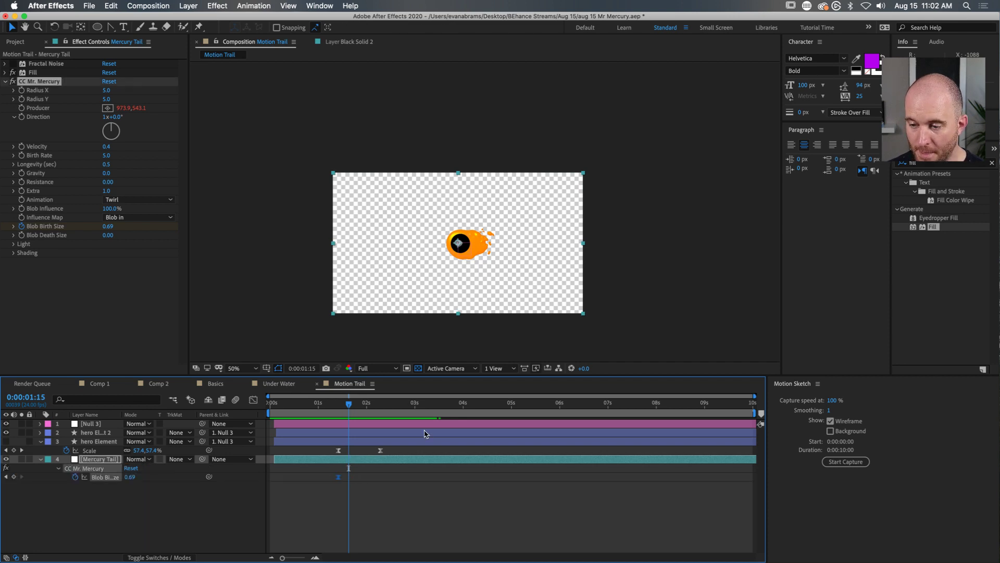
pyautogui.click(377, 408)
pyautogui.moveTo(108, 226)
pyautogui.mouseDown()
pyautogui.moveTo(135, 226)
pyautogui.moveTo(112, 228)
pyautogui.mouseUp()
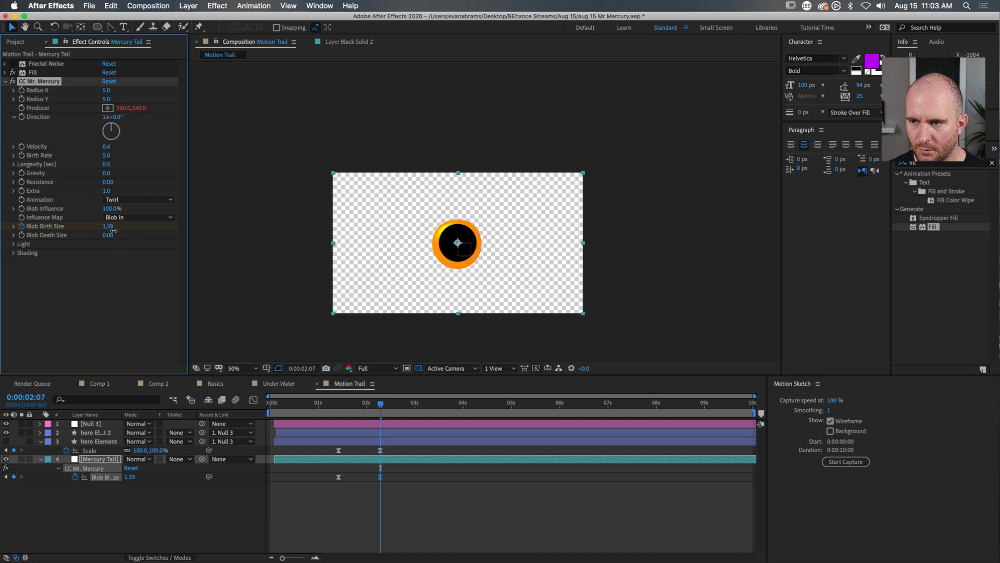
# Step: Preview the growth, move the 1.39 Blob Birth Size keyframe to about 2:00 and add a keyframe of 0 at 2:09
pyautogui.click(339, 410)
pyautogui.press('space')
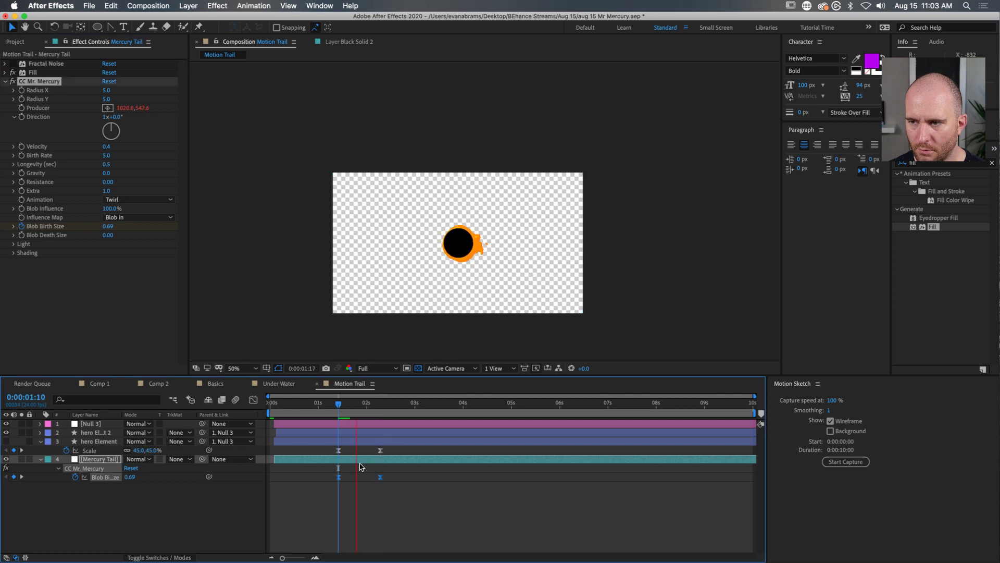
pyautogui.press('space')
pyautogui.click(373, 405)
pyautogui.moveTo(373, 405); pyautogui.dragTo(380, 405)
pyautogui.click(387, 485)
pyautogui.moveTo(381, 477); pyautogui.dragTo(366, 476)
pyautogui.press('pagedown')
pyautogui.press('pagedown')
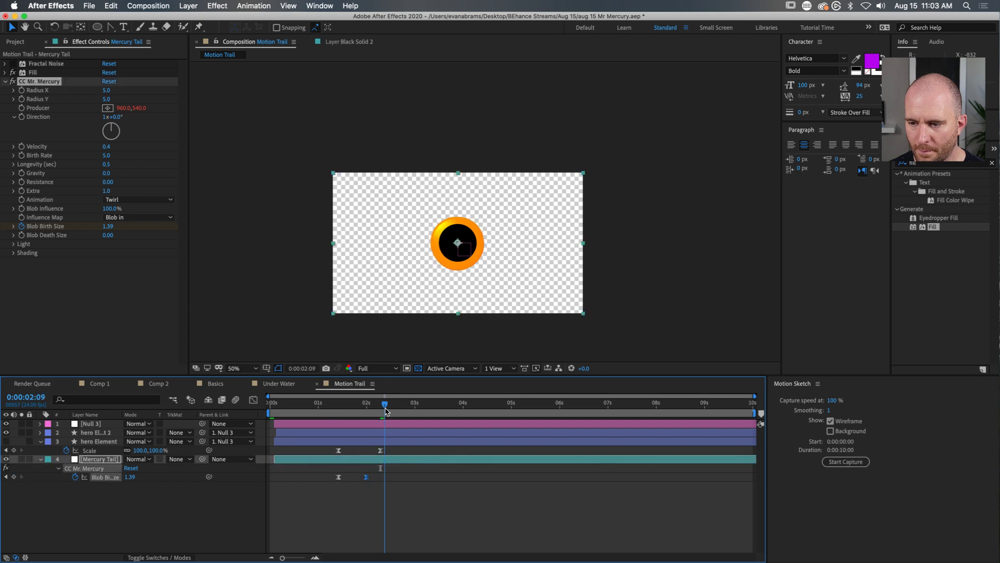
pyautogui.click(109, 228)
pyautogui.write('0')
pyautogui.press('Return')
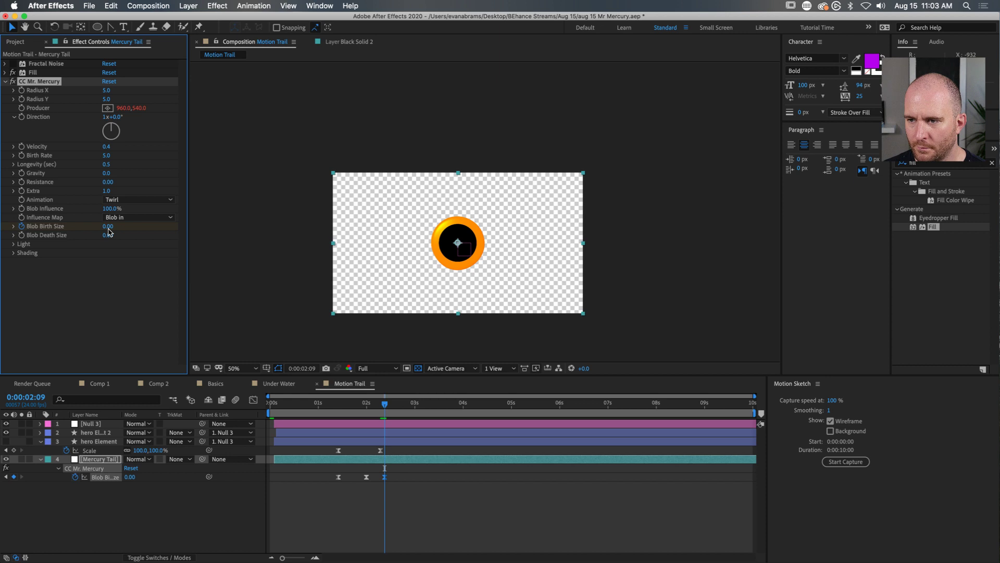
# Step: Retime the Blob Birth Size keyframes while previewing from 1:10, drop the 0 keyframe and return the 1.39 keyframe to 2:07
pyautogui.click(338, 404)
pyautogui.press('space')
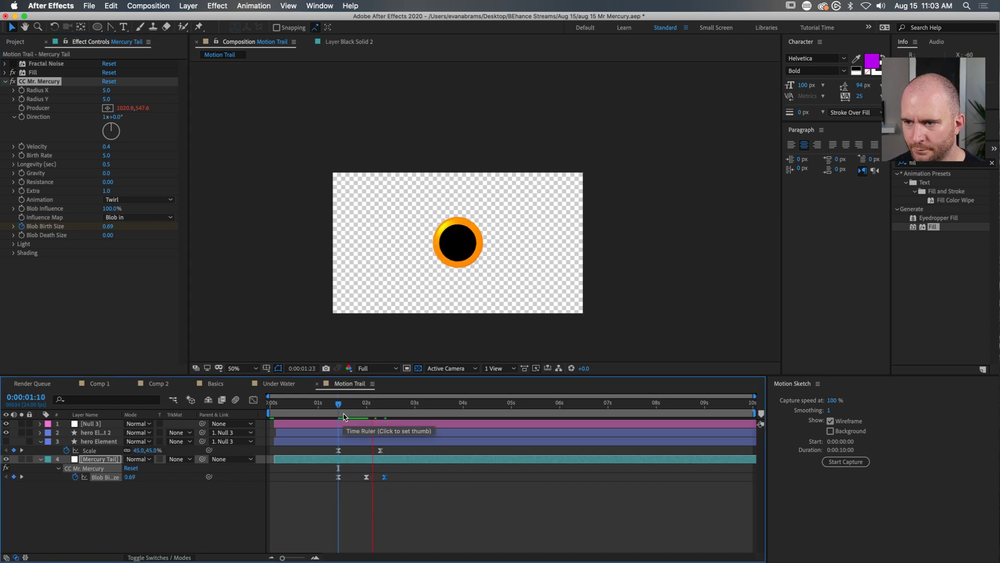
pyautogui.press('space')
pyautogui.moveTo(389, 476)
pyautogui.mouseDown()
pyautogui.moveTo(403, 475)
pyautogui.moveTo(376, 475)
pyautogui.mouseUp()
pyautogui.click(339, 412)
pyautogui.press('space')
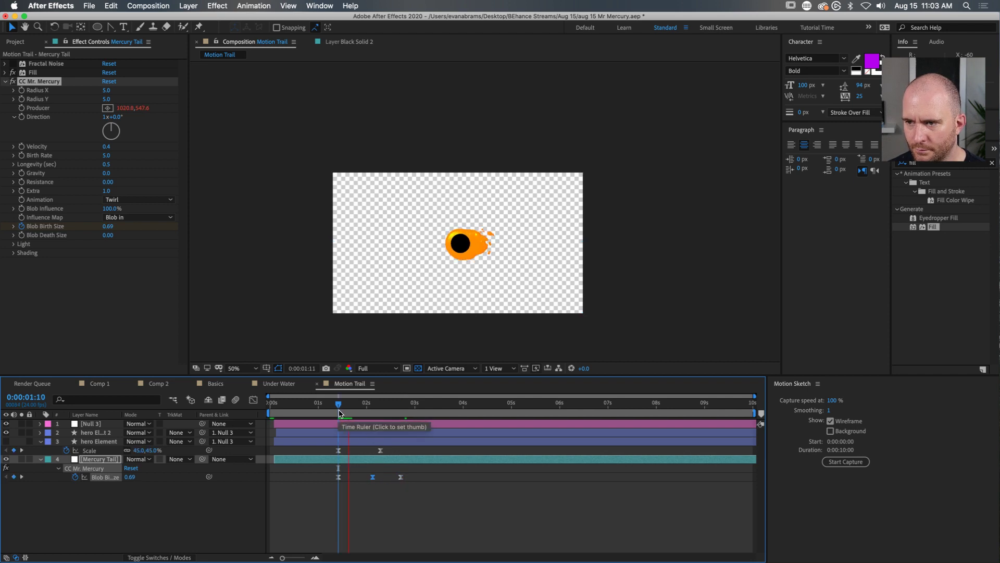
pyautogui.press('space')
pyautogui.moveTo(373, 476); pyautogui.dragTo(380, 476)
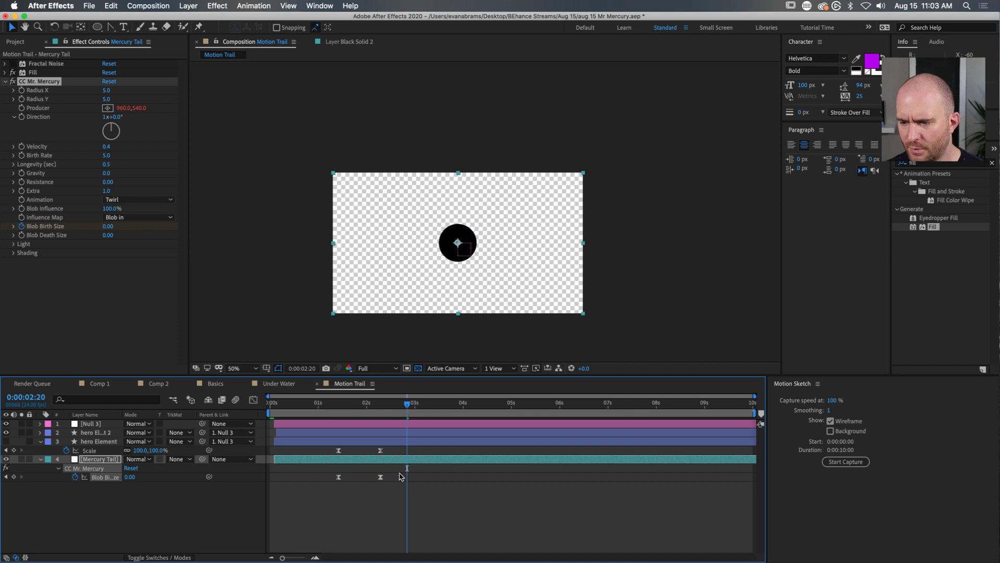
pyautogui.click(338, 411)
pyautogui.press('space')
pyautogui.press('space')
# Step: Keyframe the Mercury Tail's Birth Rate from 5 at 1:10 to 0 at 2:07
pyautogui.moveTo(337, 410); pyautogui.dragTo(380, 415)
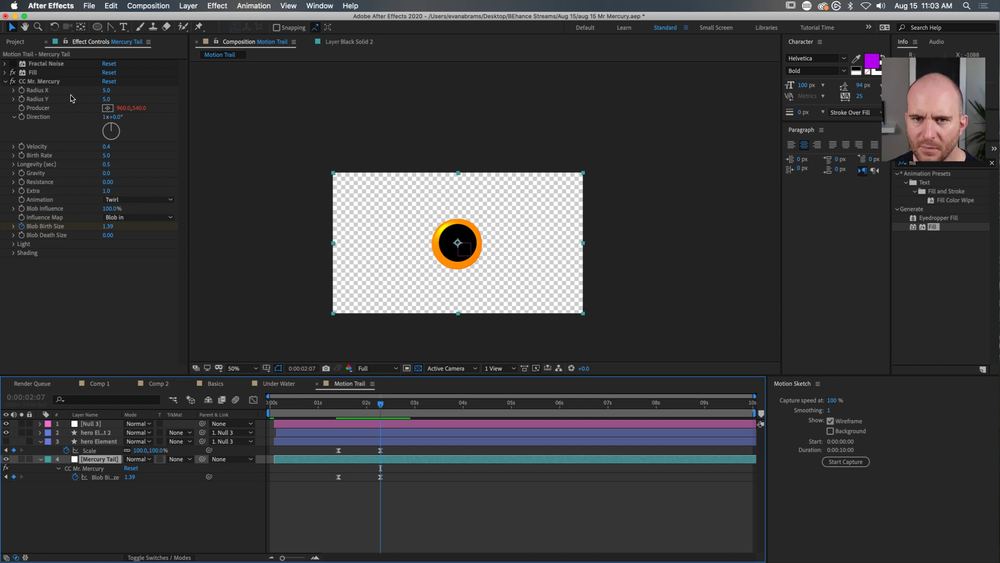
pyautogui.click(21, 156)
pyautogui.press('u')
pyautogui.moveTo(381, 477); pyautogui.dragTo(338, 479)
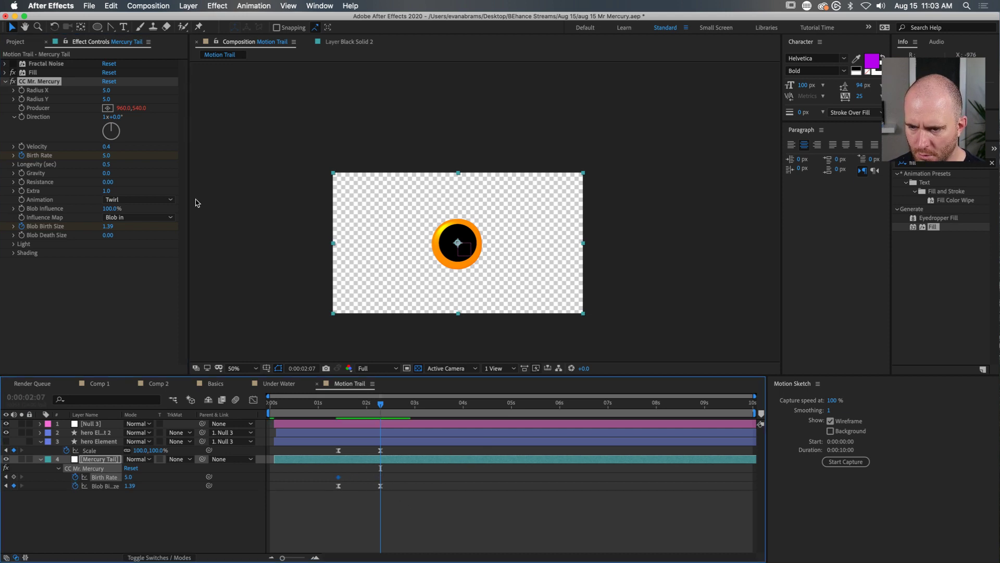
pyautogui.click(107, 155)
pyautogui.write('0')
pyautogui.press('Return')
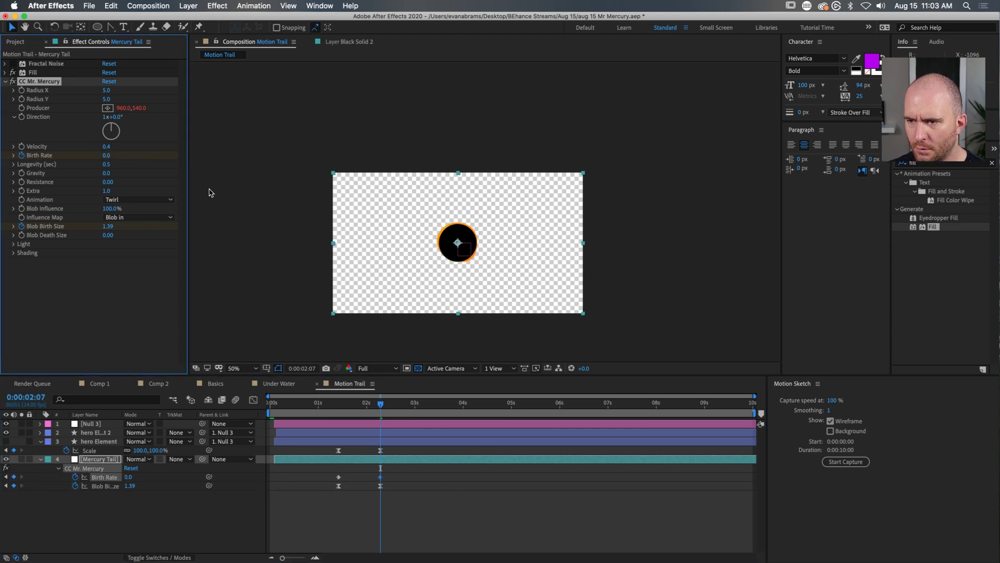
# Step: Move the ending Birth Rate keyframe to about 1:23, apply Easy Ease to both Birth Rate keyframes and play back from 1:10
pyautogui.click(381, 477)
pyautogui.press('Delete')
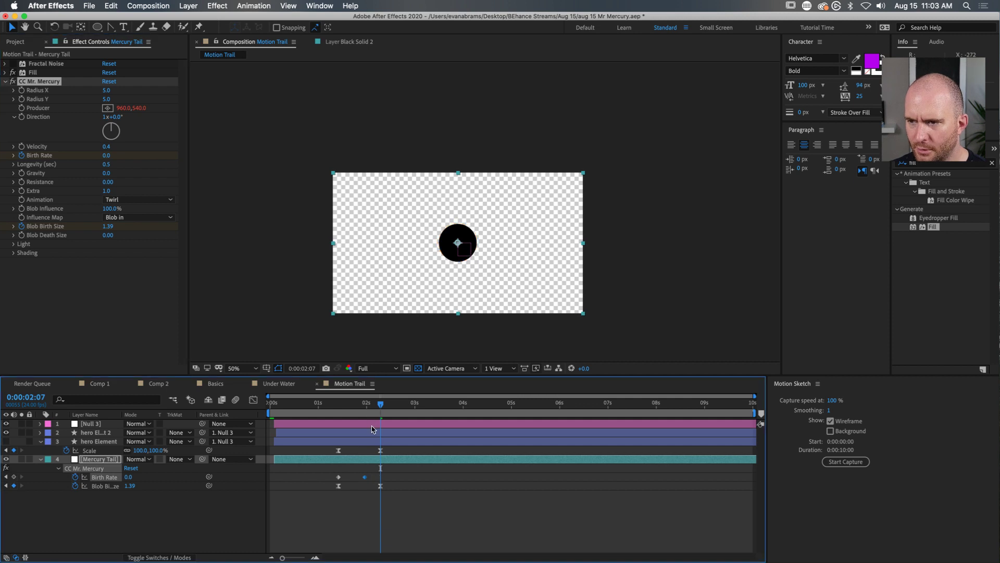
pyautogui.click(339, 404)
pyautogui.moveTo(369, 471); pyautogui.dragTo(329, 482)
pyautogui.press('F9')
pyautogui.press('space')
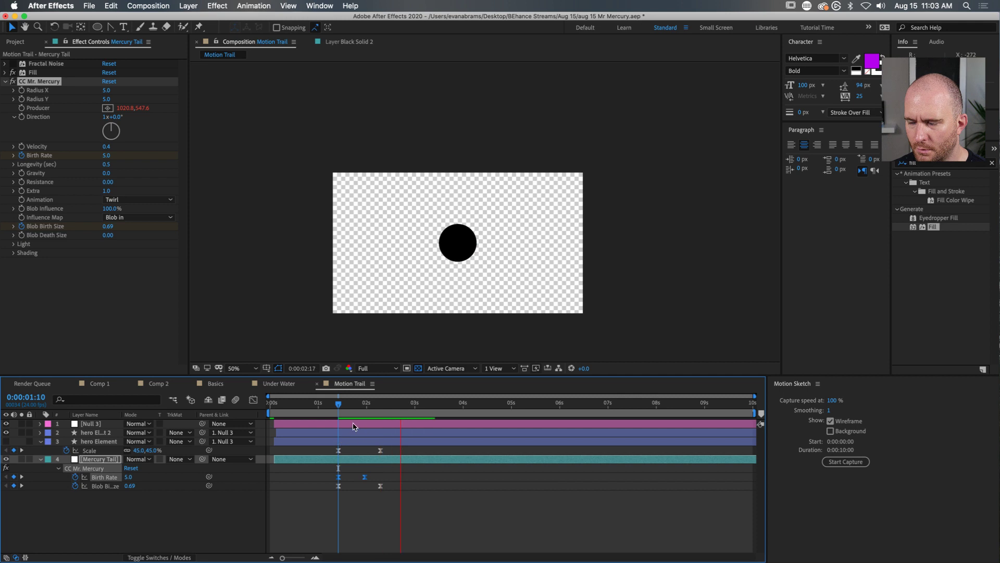
# Step: Shift both Birth Rate keyframes forward in time to about 1:15 and 2:04, and preview the result
pyautogui.click(341, 404)
pyautogui.moveTo(341, 404); pyautogui.dragTo(375, 433)
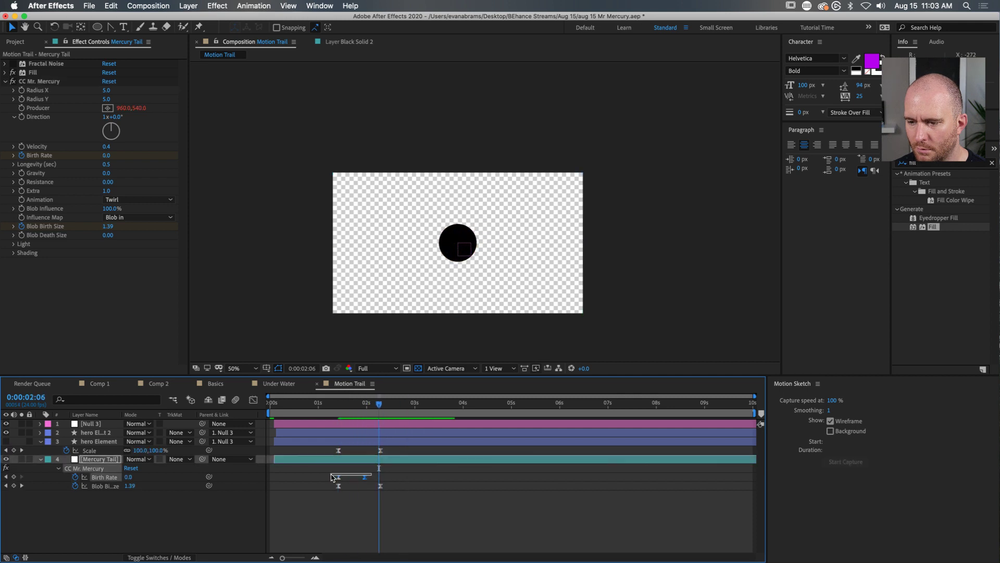
pyautogui.moveTo(340, 476); pyautogui.dragTo(374, 477)
pyautogui.moveTo(373, 404); pyautogui.dragTo(355, 410)
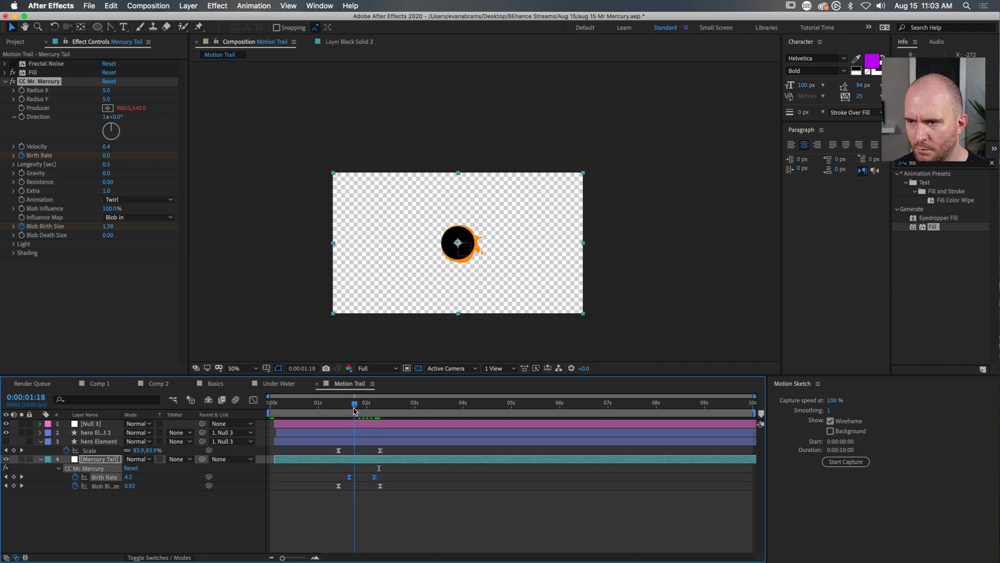
pyautogui.press('space')
pyautogui.moveTo(440, 433); pyautogui.dragTo(338, 441)
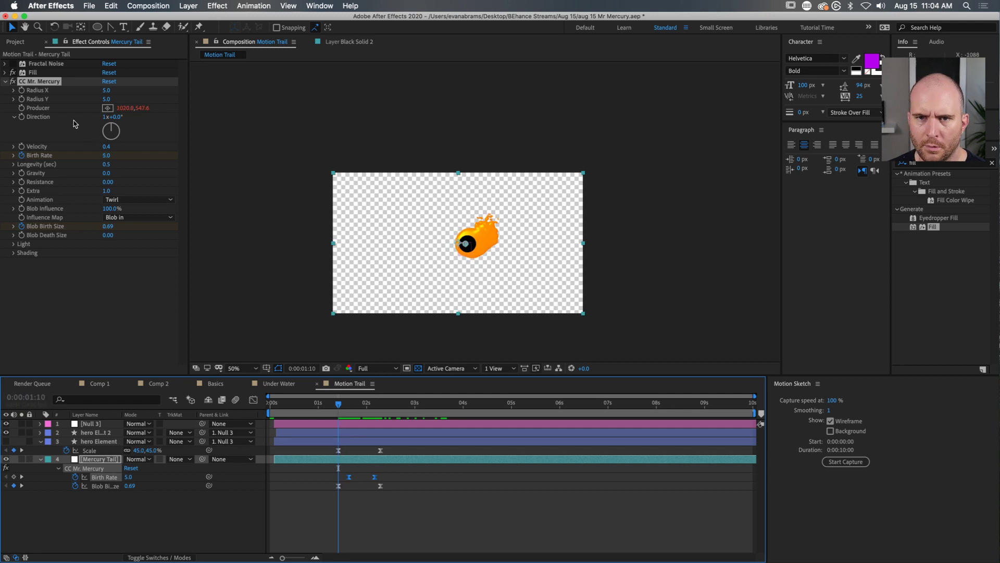
# Step: Keyframe the Mercury Tail's Velocity from 0.4 at 1:10 to 4 at 1:21, and play back the splash
pyautogui.click(22, 148)
pyautogui.moveTo(353, 407); pyautogui.dragTo(361, 407)
pyautogui.moveTo(107, 146); pyautogui.dragTo(172, 140)
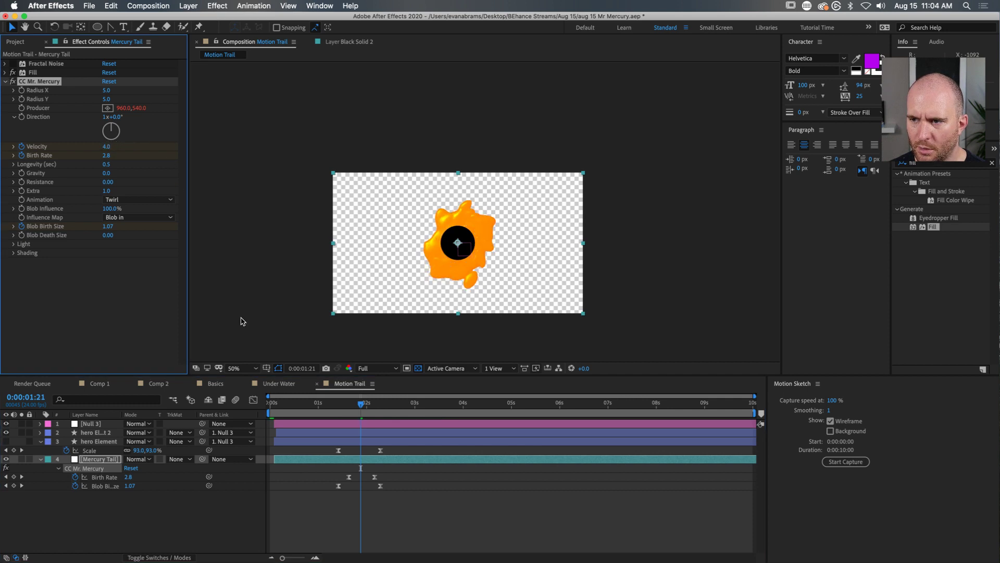
pyautogui.click(339, 416)
pyautogui.click(338, 415)
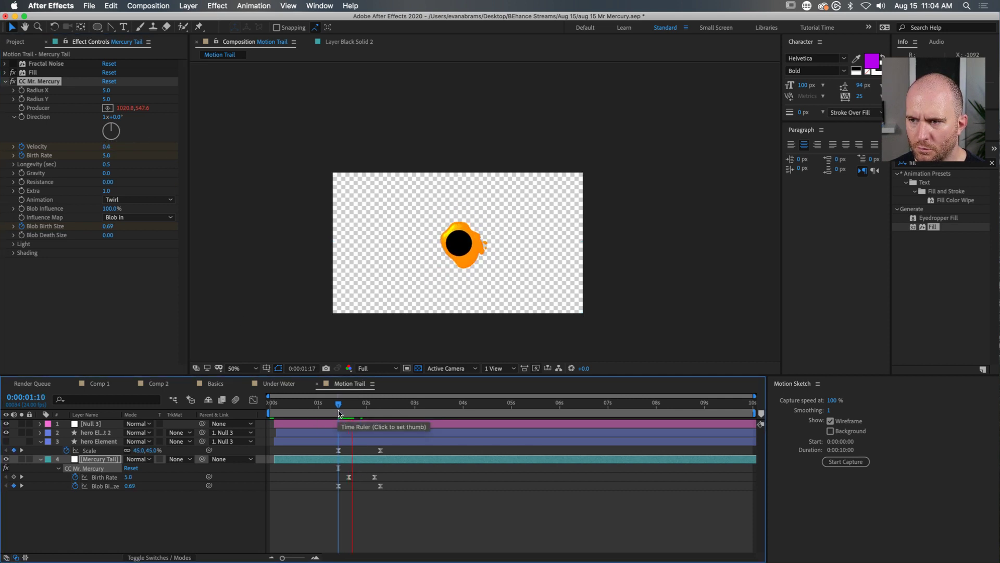
pyautogui.press('space')
pyautogui.press('space')
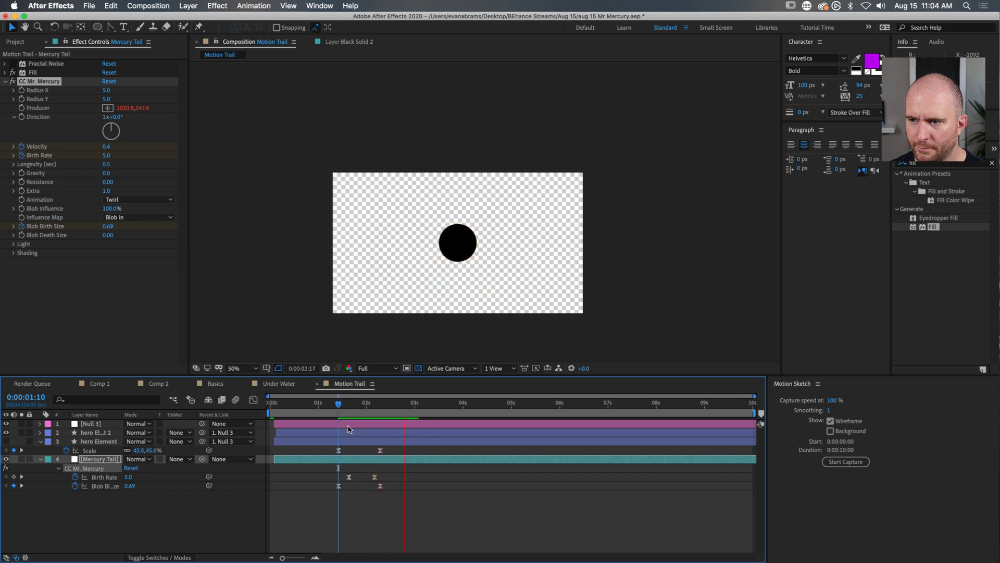
pyautogui.click(318, 415)
pyautogui.press('space')
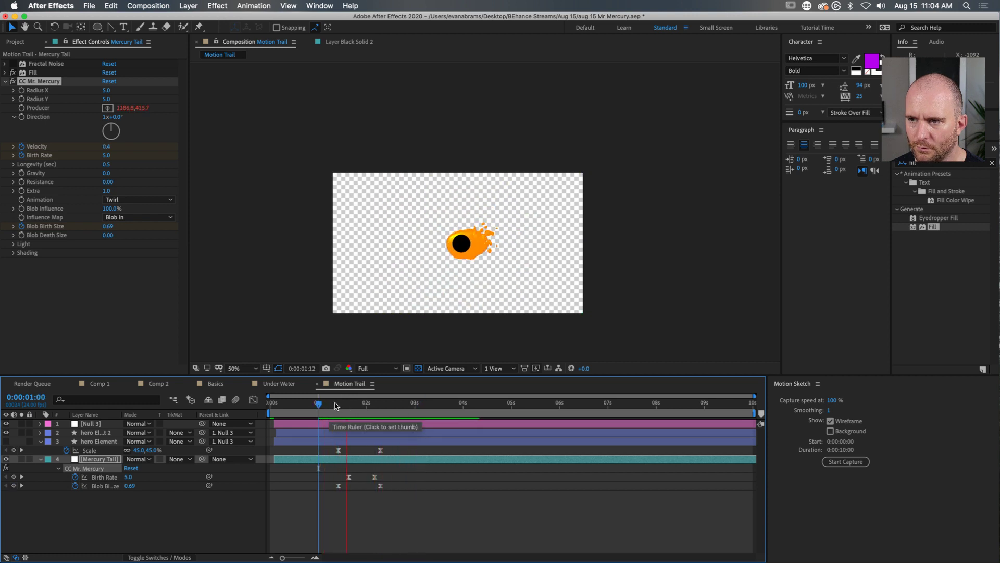
pyautogui.click(332, 403)
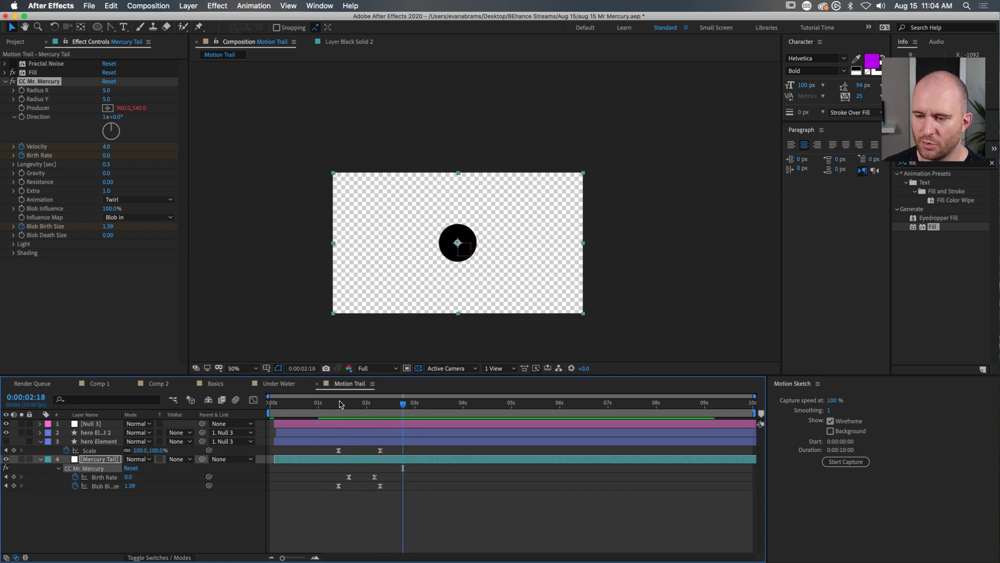
# Step: Try offsetting the Mercury Tail's emitter by changing the toComp coordinates in its Producer expression to [50,50]
pyautogui.click(366, 404)
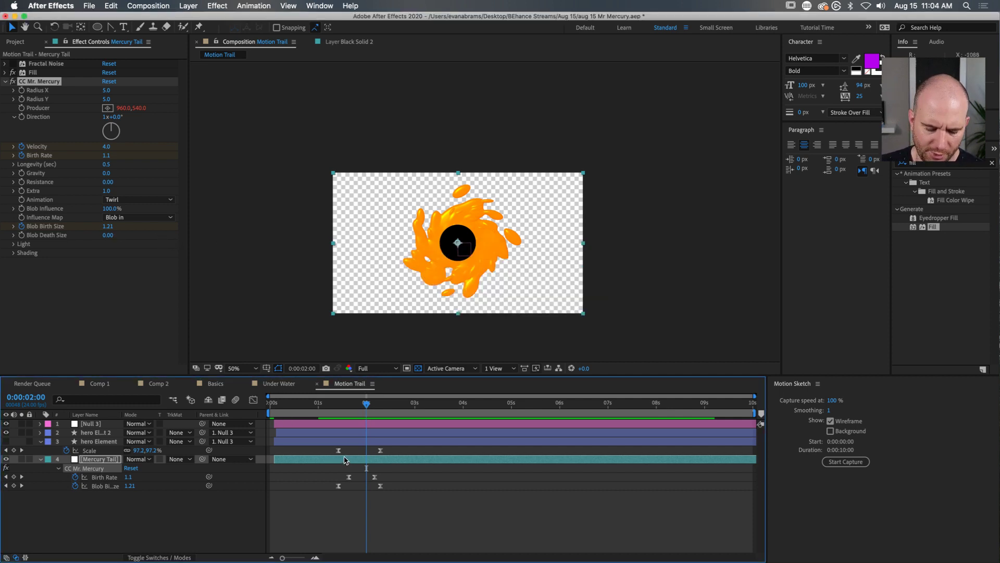
pyautogui.press('u')
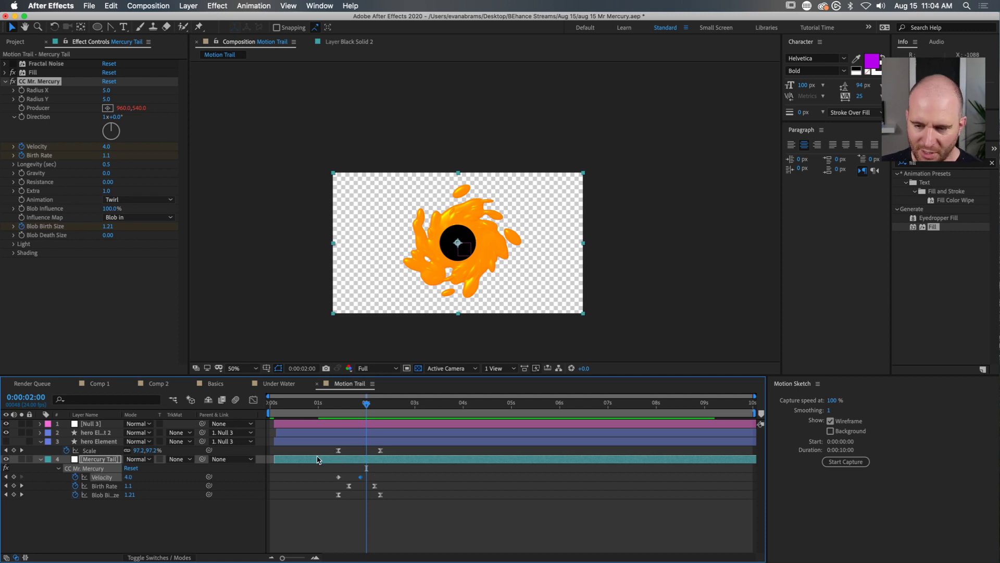
pyautogui.press('u')
pyautogui.press('u')
pyautogui.click(397, 512)
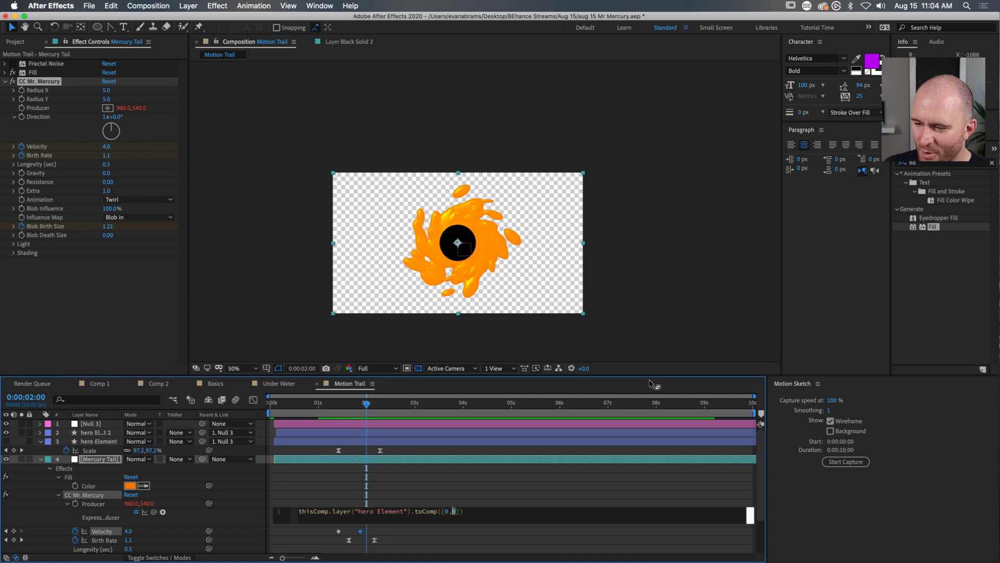
pyautogui.write('50')
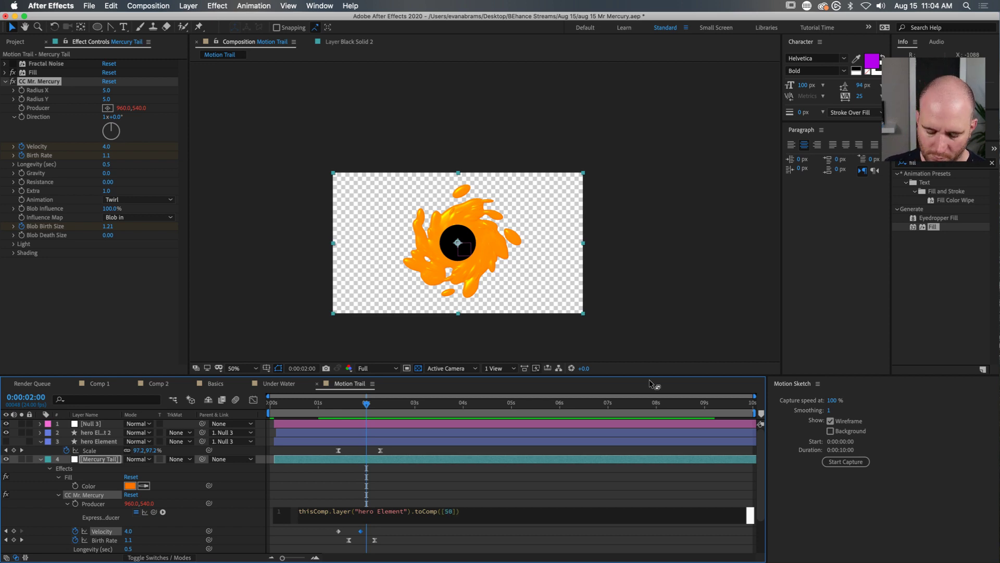
pyautogui.click(650, 384)
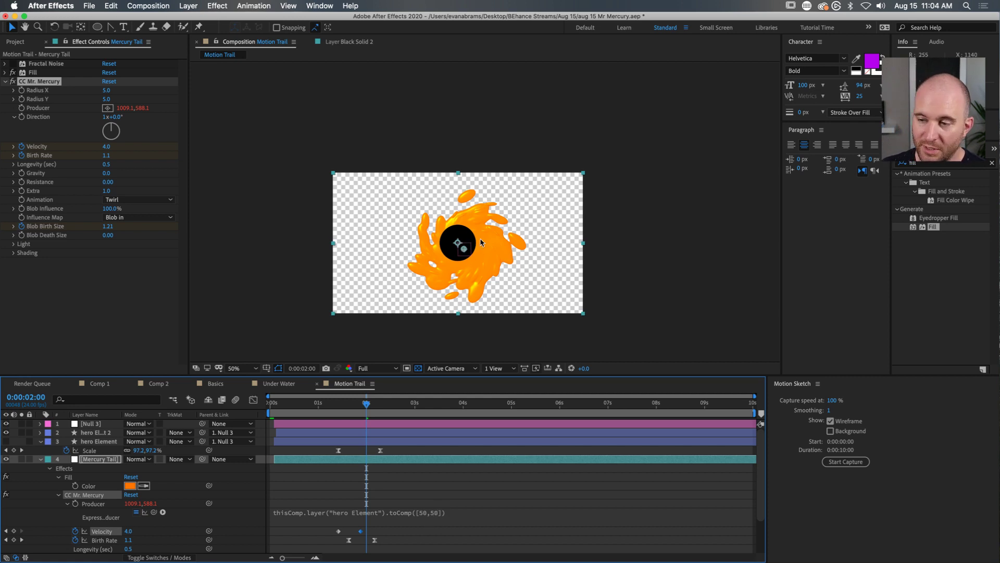
# Step: Restore the toComp coordinates in the Mercury Tail's Producer expression to [0,0]
pyautogui.click(441, 514)
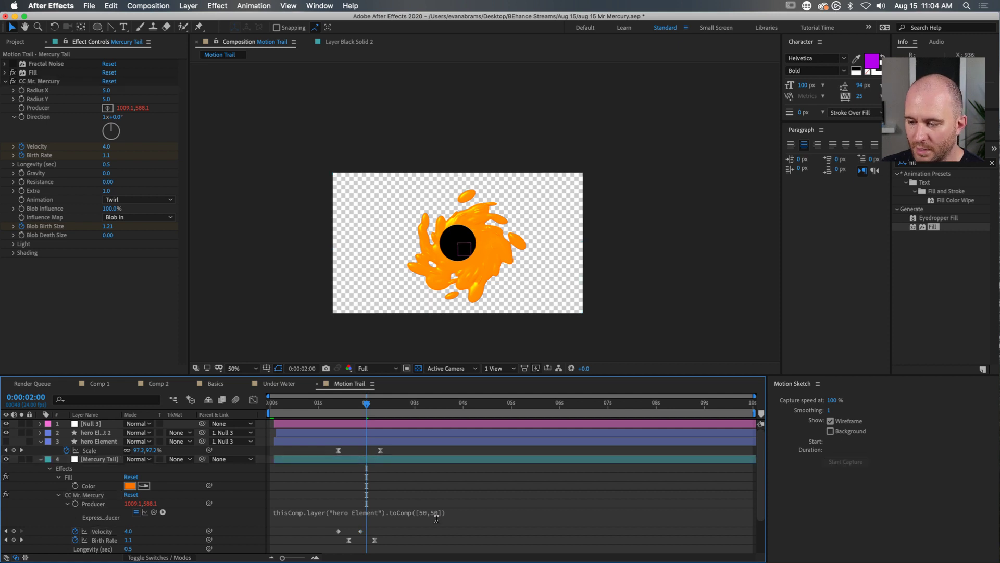
pyautogui.click(441, 513)
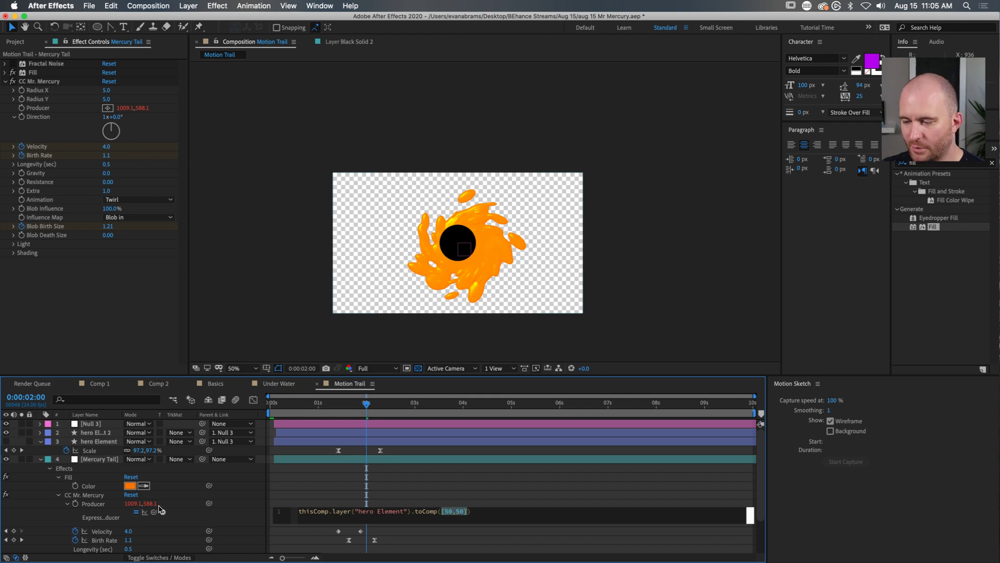
pyautogui.press('Right')
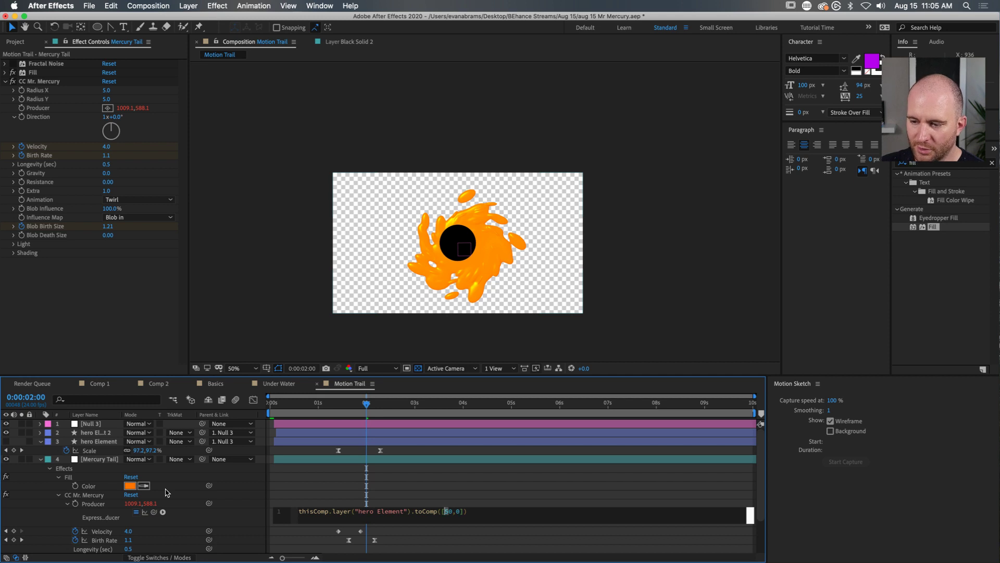
pyautogui.click(167, 492)
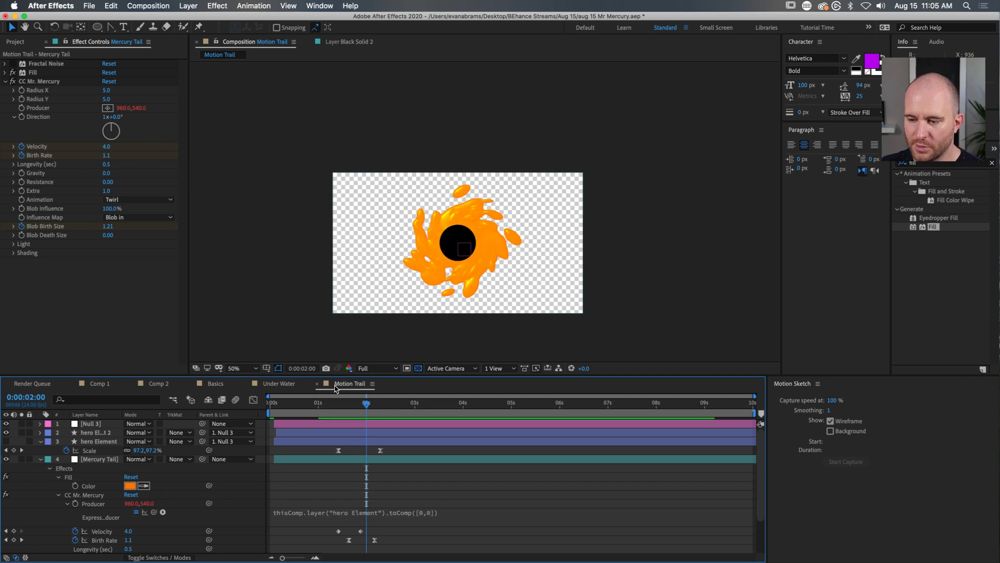
# Step: Play back the motion trail from near the start and scrub through the splash around 2:00
pyautogui.press('space')
pyautogui.moveTo(393, 419)
pyautogui.mouseDown()
pyautogui.moveTo(431, 419)
pyautogui.moveTo(346, 420)
pyautogui.moveTo(379, 426)
pyautogui.mouseUp()
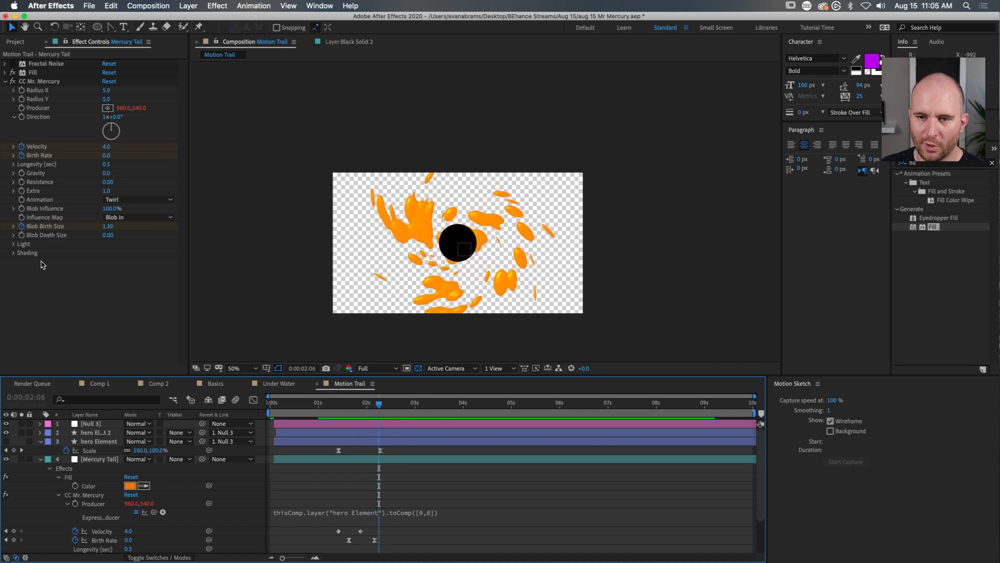
pyautogui.click(407, 460)
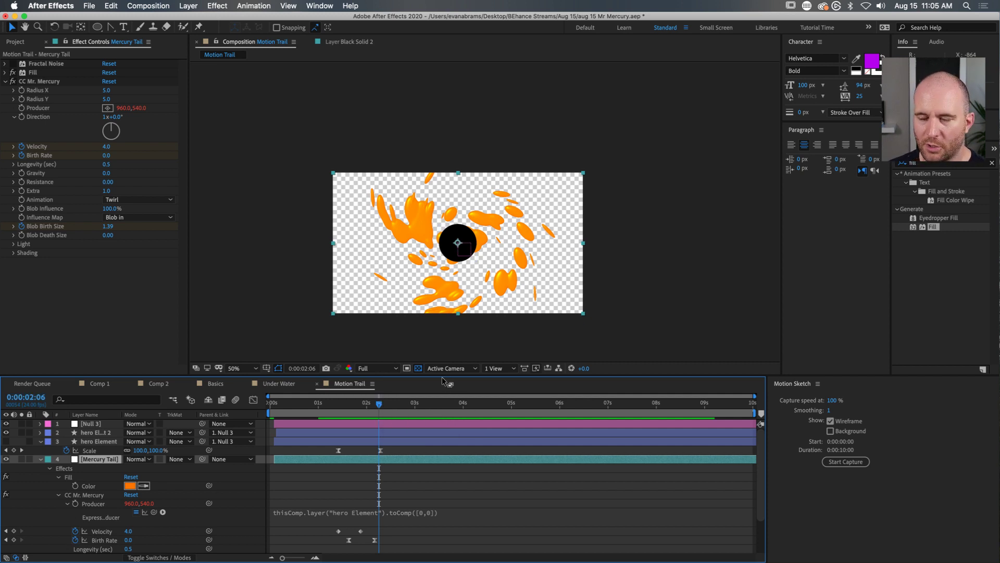
pyautogui.moveTo(393, 409); pyautogui.dragTo(328, 413)
pyautogui.press('space')
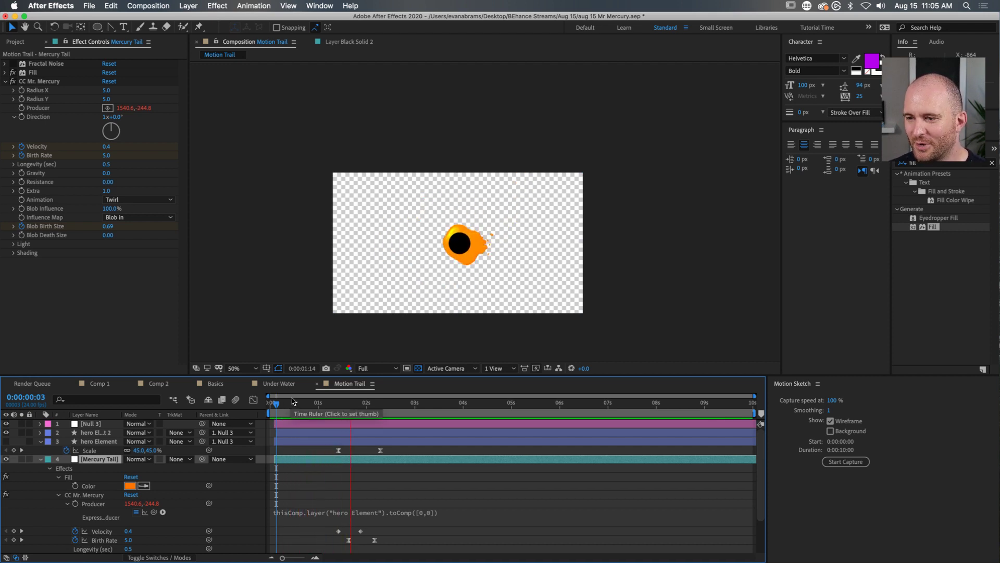
pyautogui.press('space')
pyautogui.moveTo(386, 415); pyautogui.dragTo(357, 414)
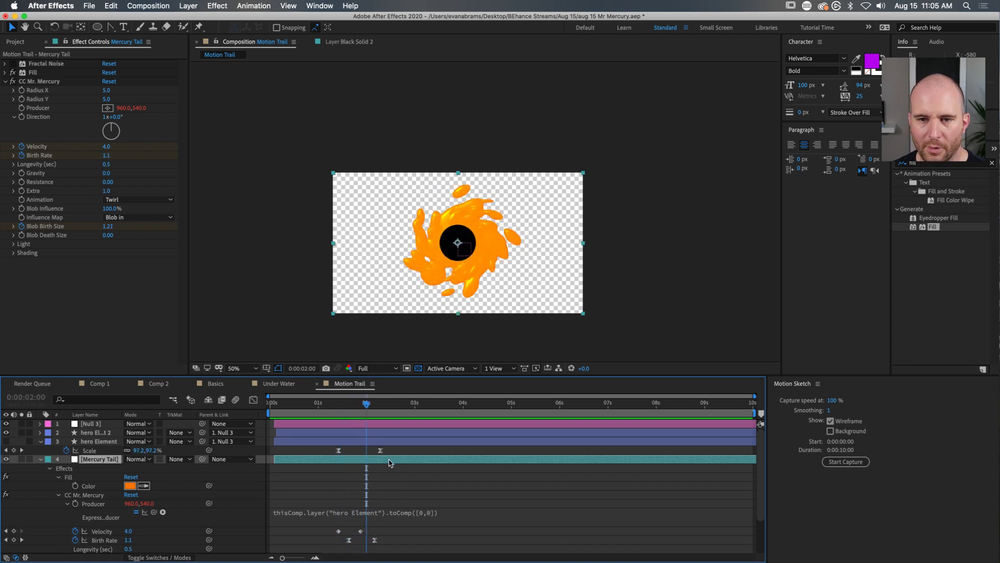
# Step: Try Extra values of -1 and about -1.4 on the Mercury Tail, undoing both changes
pyautogui.click(106, 191)
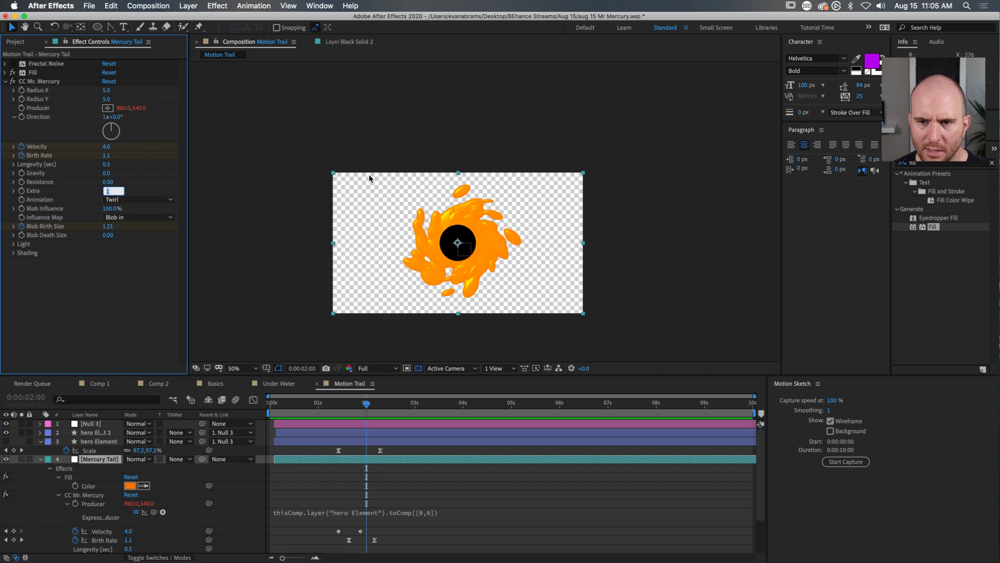
pyautogui.write('-1')
pyautogui.press('Return')
pyautogui.press('space')
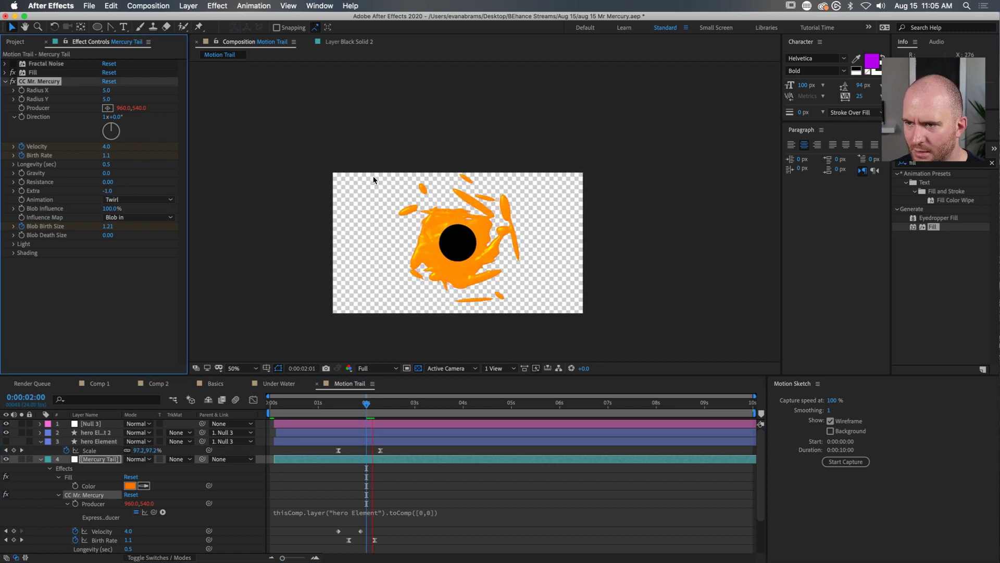
pyautogui.press('space')
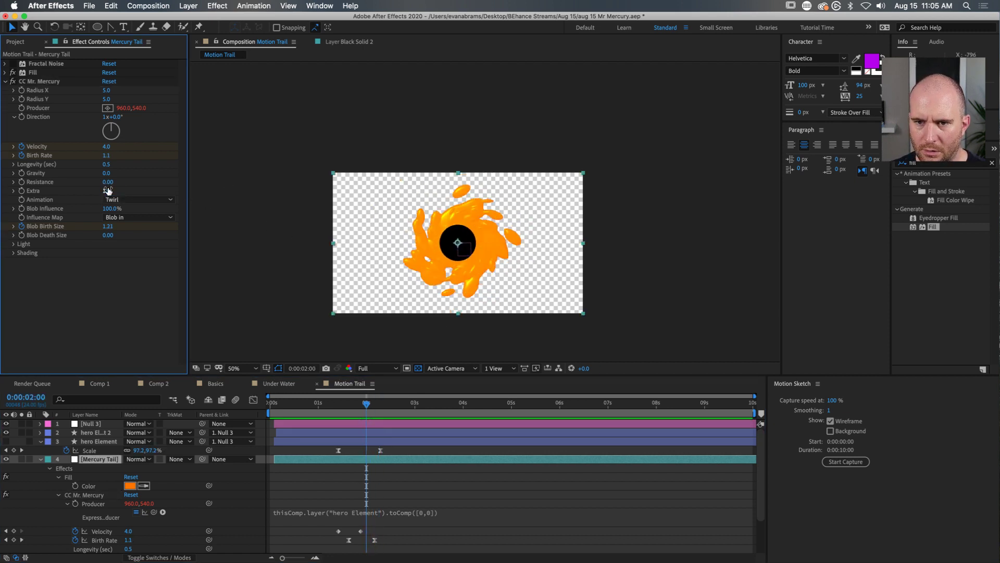
pyautogui.moveTo(108, 190); pyautogui.dragTo(17, 226)
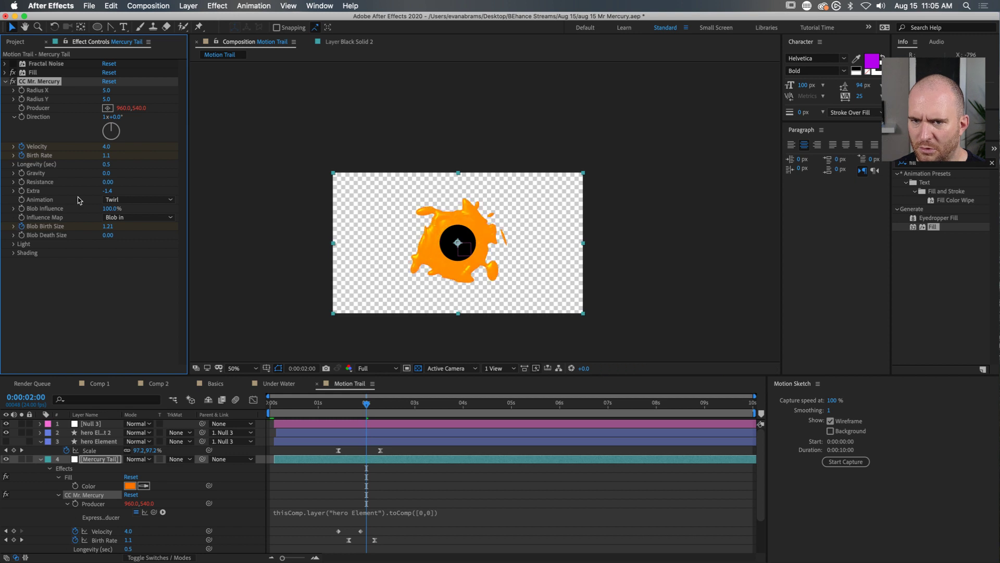
pyautogui.press('super+z')
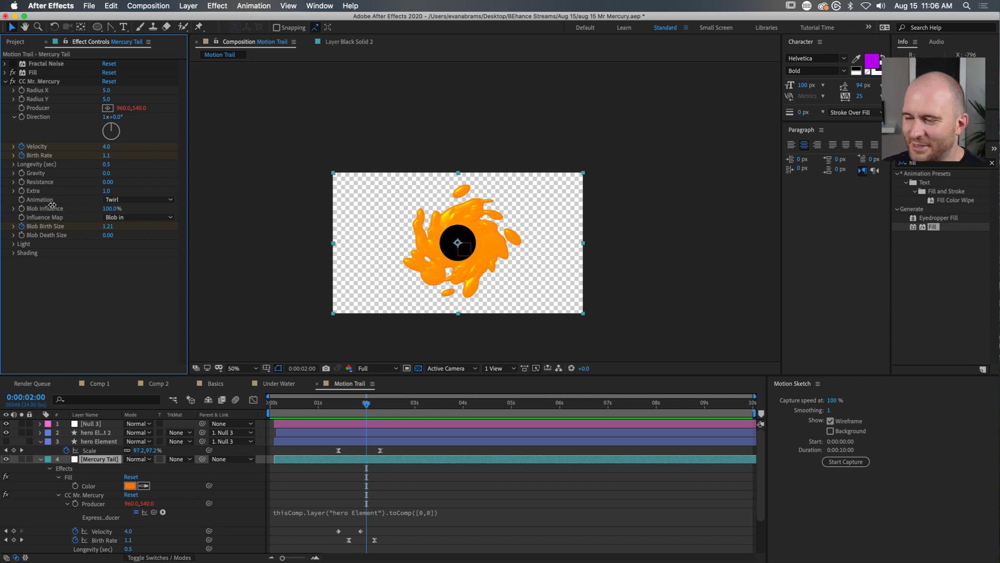
# Step: Try the Twirly animation type on the Mercury Tail and play back the splash from 1:11
pyautogui.moveTo(372, 403)
pyautogui.mouseDown()
pyautogui.moveTo(339, 411)
pyautogui.moveTo(369, 411)
pyautogui.mouseUp()
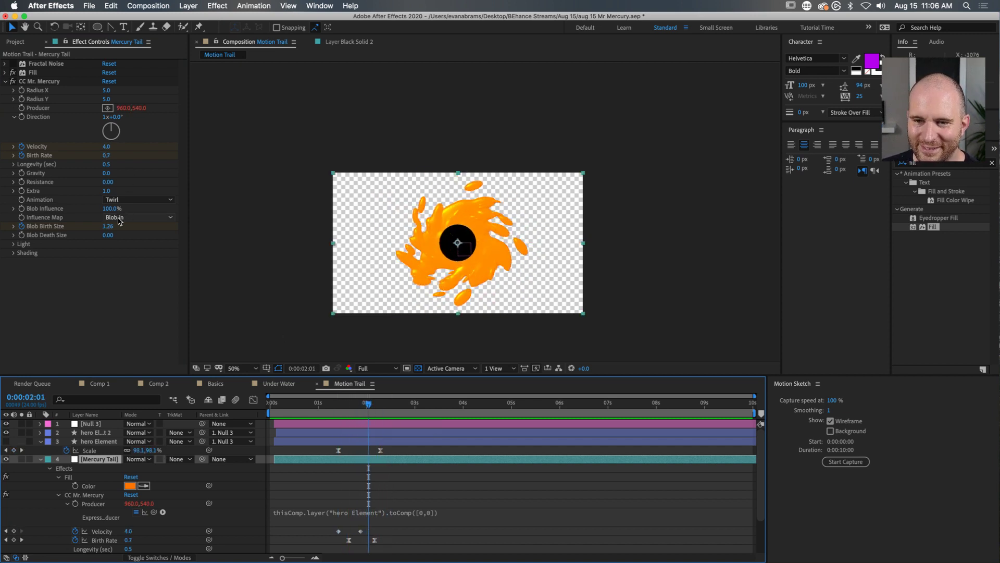
pyautogui.click(133, 200)
pyautogui.click(144, 240)
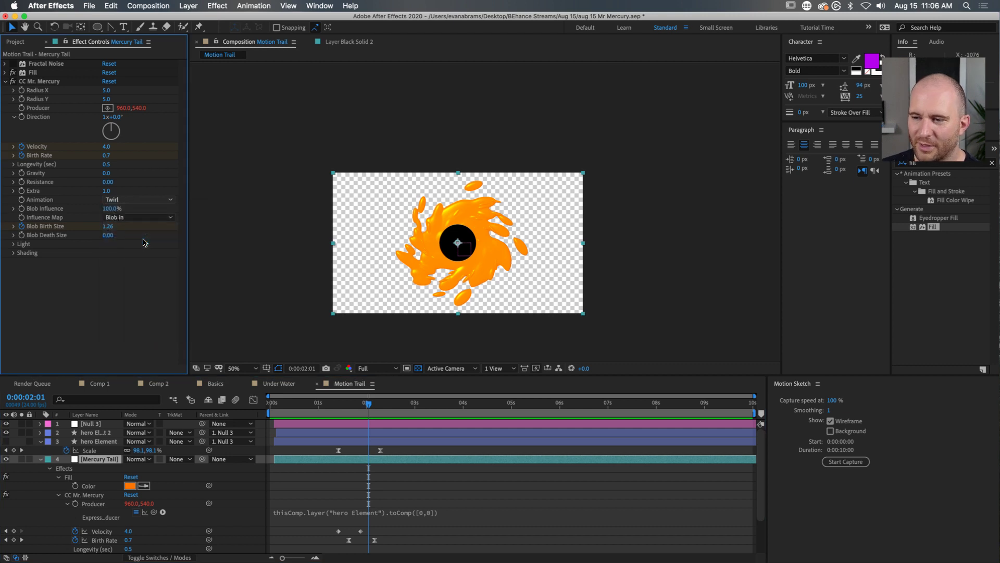
pyautogui.click(341, 410)
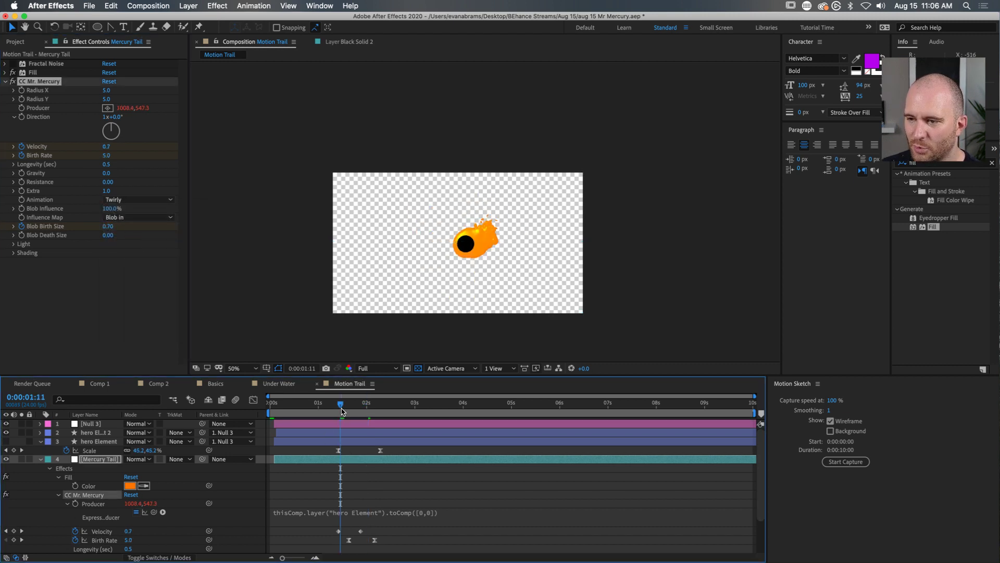
pyautogui.press('space')
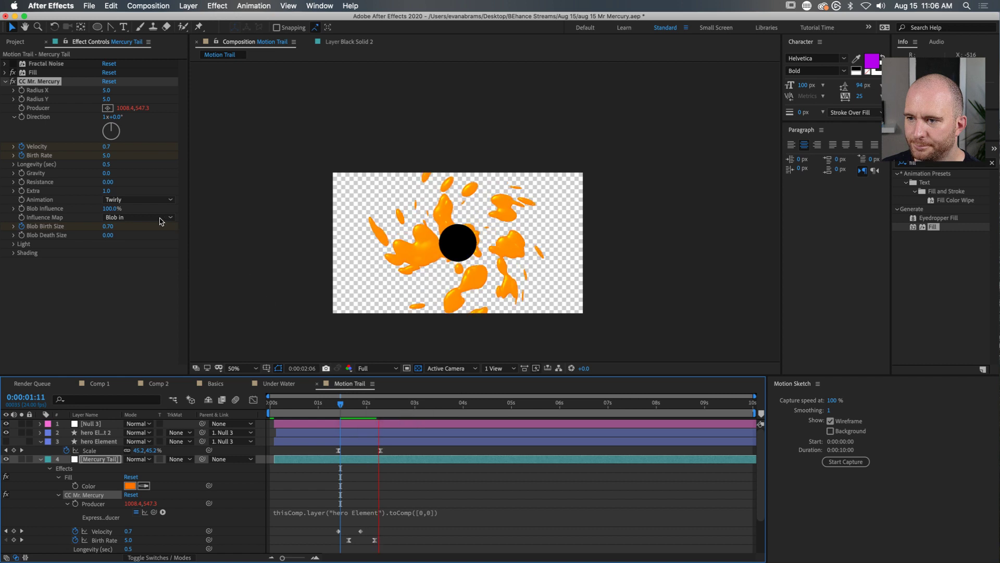
# Step: Set the Mercury Tail's Animation to Explosive and play back the result from 1:10 and from the start
pyautogui.click(139, 200)
pyautogui.click(148, 214)
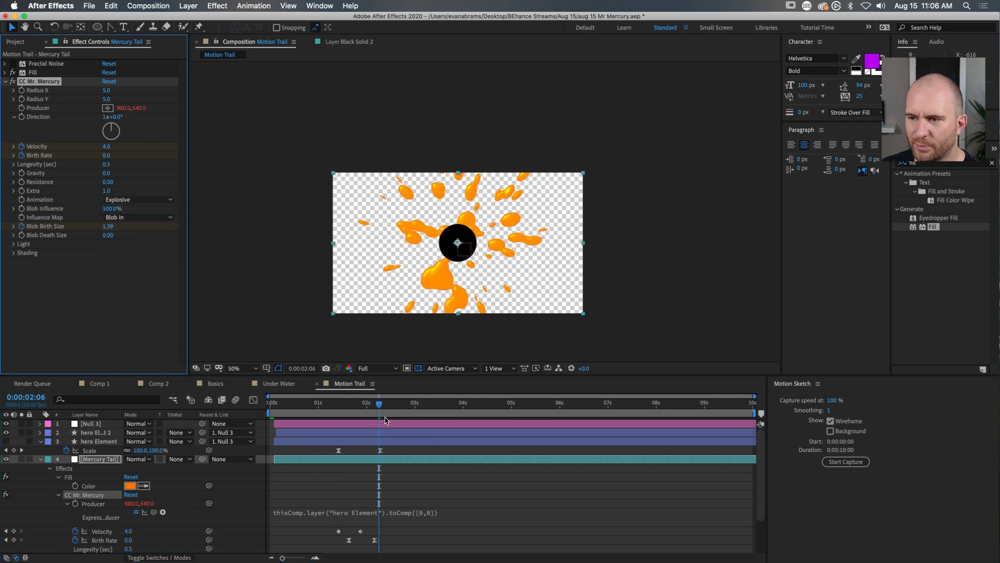
pyautogui.click(338, 409)
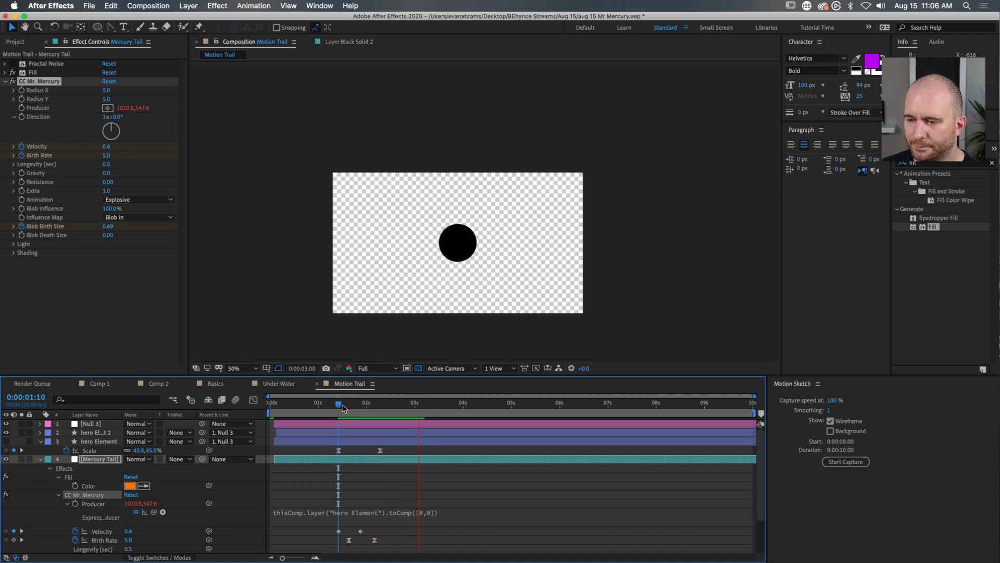
pyautogui.moveTo(341, 407); pyautogui.dragTo(248, 411)
pyautogui.press('space')
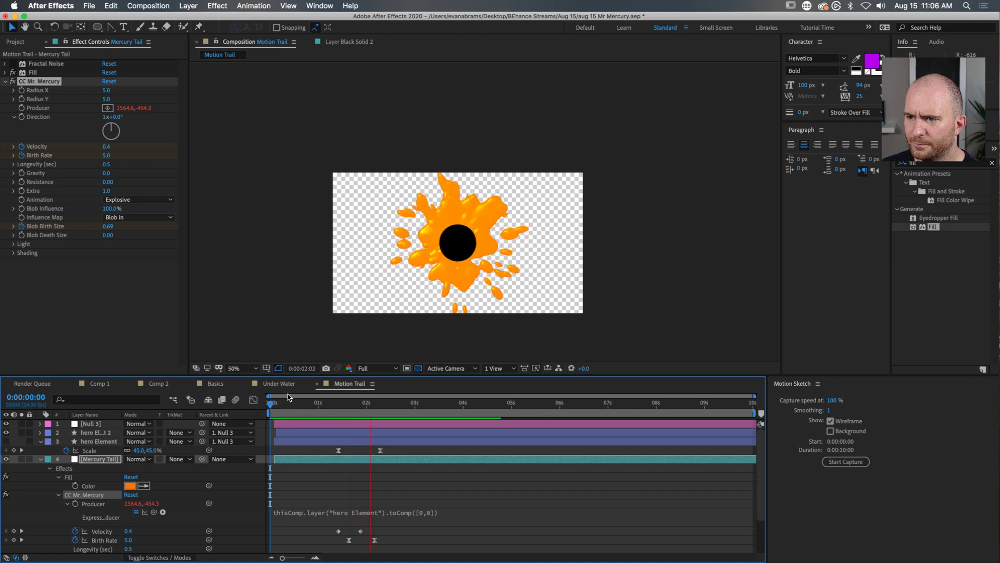
pyautogui.click(338, 403)
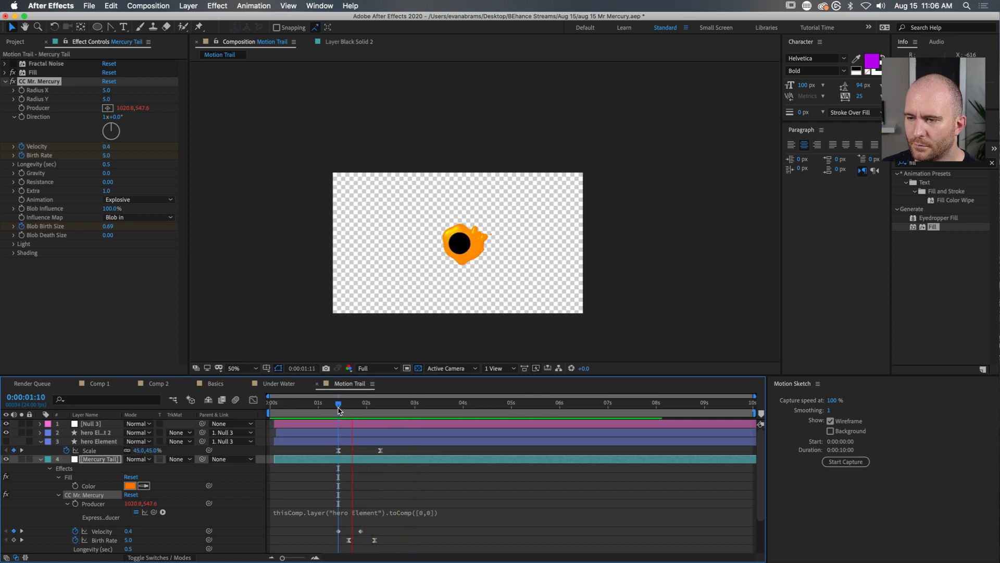
pyautogui.moveTo(341, 407); pyautogui.dragTo(303, 423)
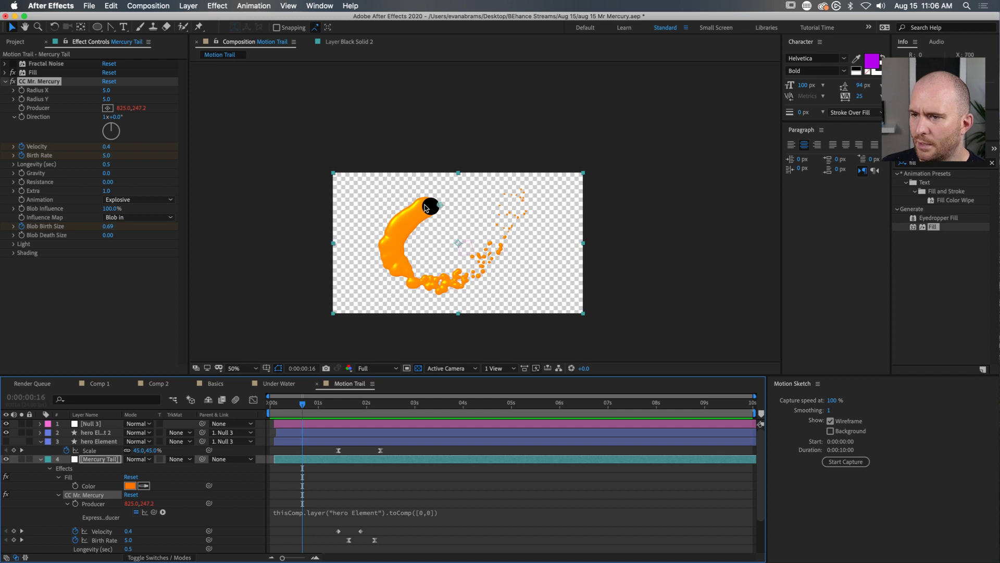
# Step: Expand the Blob Birth Size and Blob Death Size sliders, set the Mercury Tail's Longevity to 0.3 seconds and preview the shorter trail
pyautogui.click(13, 236)
pyautogui.click(14, 226)
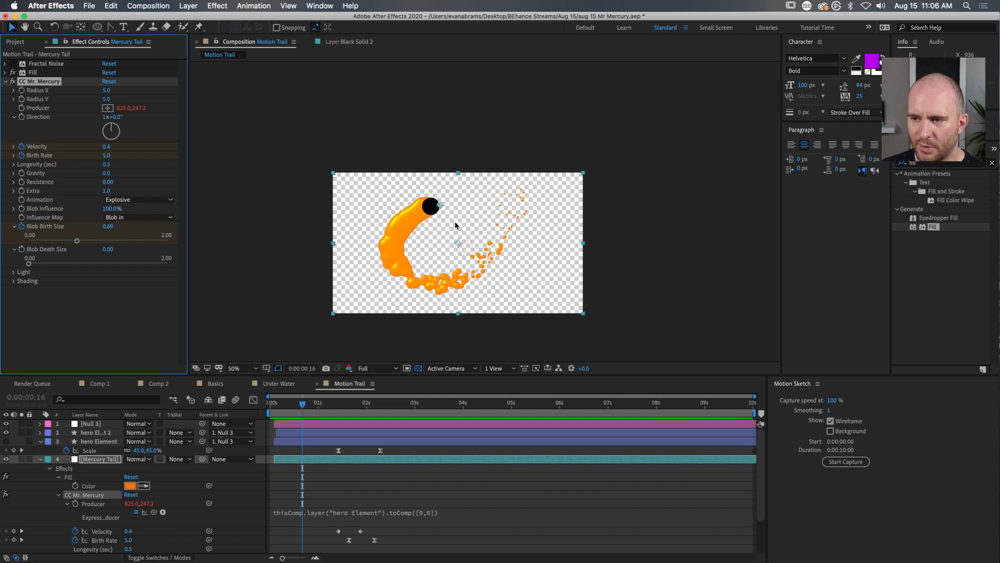
pyautogui.click(320, 460)
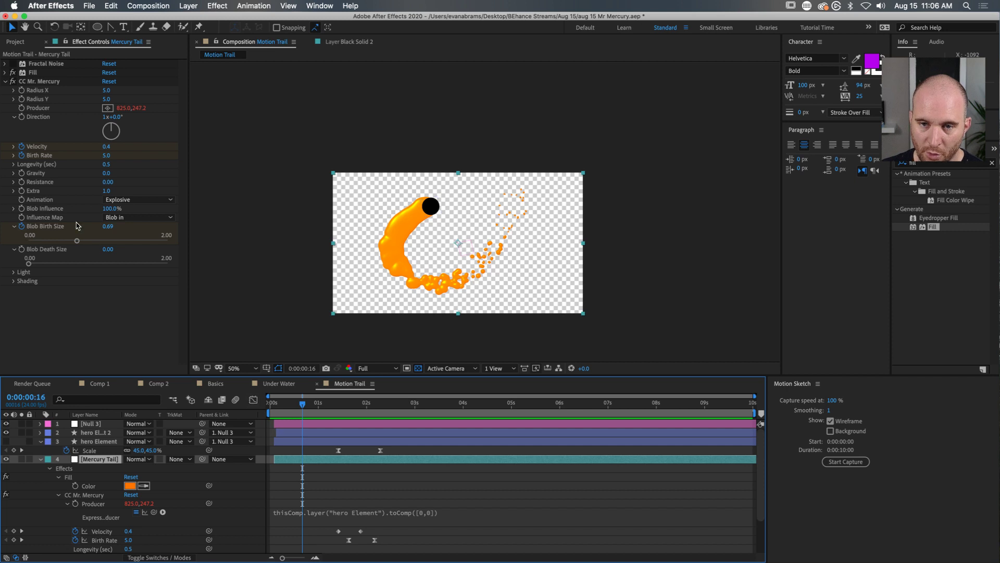
pyautogui.click(107, 166)
pyautogui.moveTo(101, 164); pyautogui.dragTo(11, 186)
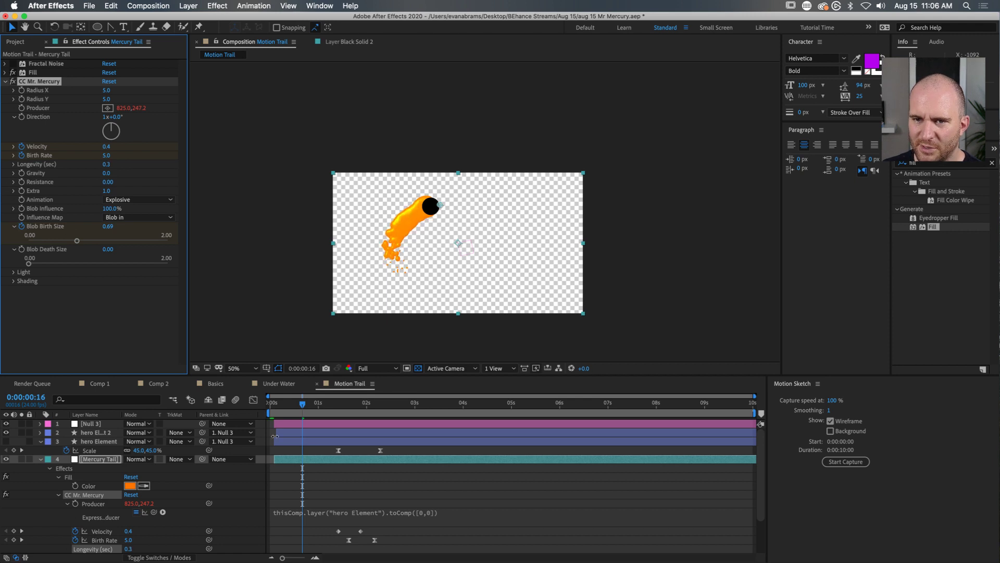
pyautogui.press('space')
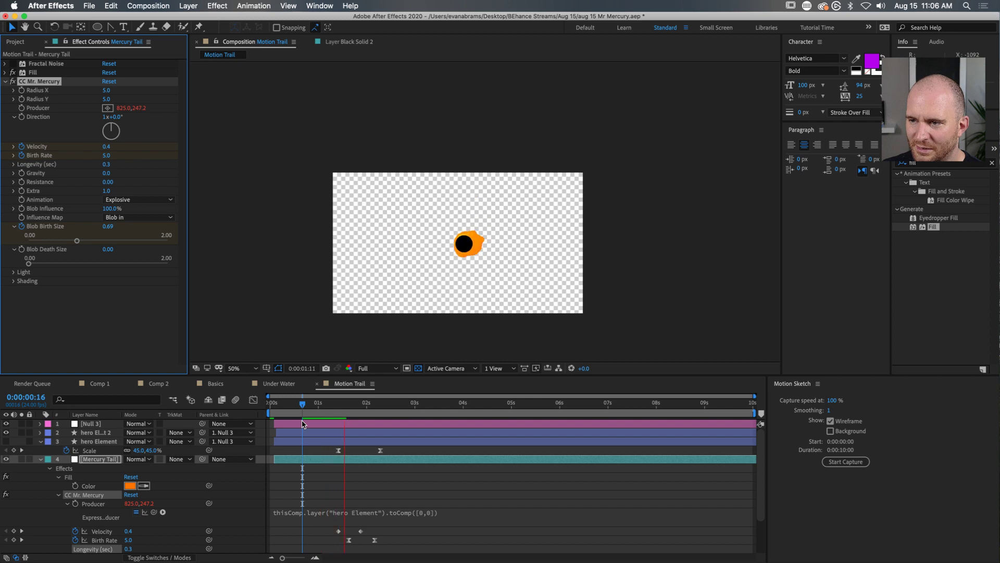
pyautogui.click(273, 417)
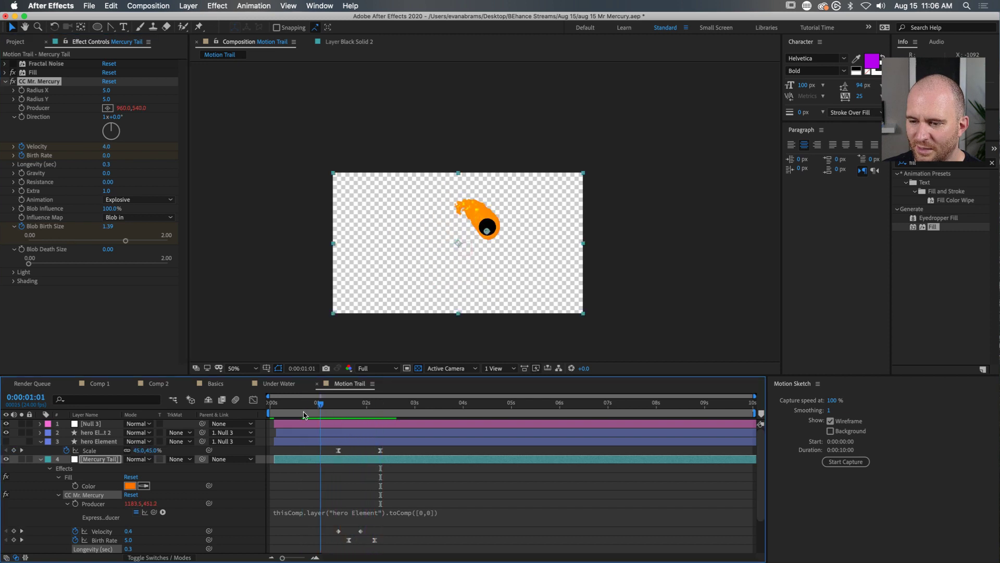
pyautogui.moveTo(273, 418); pyautogui.dragTo(288, 411)
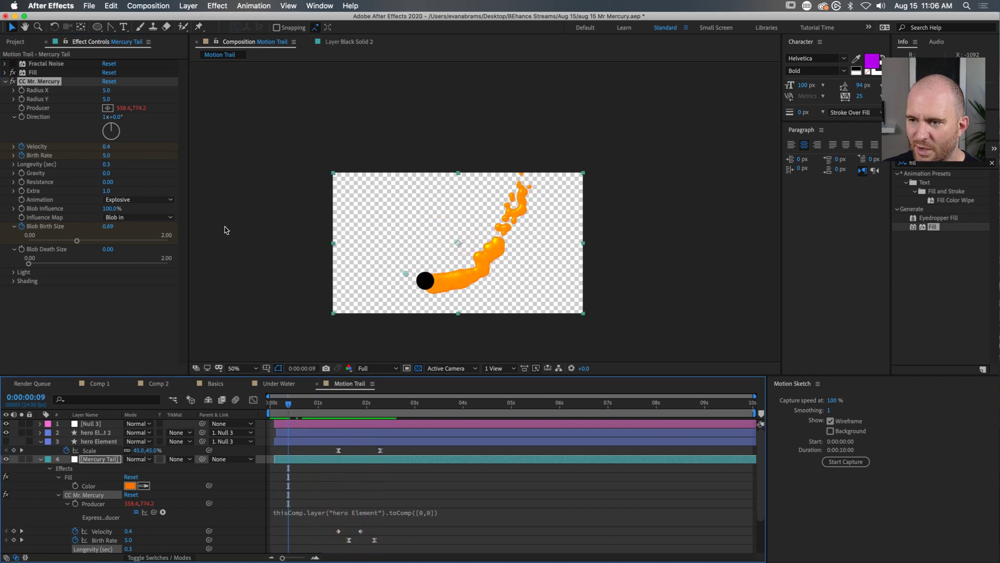
# Step: Try a Longevity of 0.2 seconds on the Mercury Tail's CC Mr. Mercury effect
pyautogui.click(8, 442)
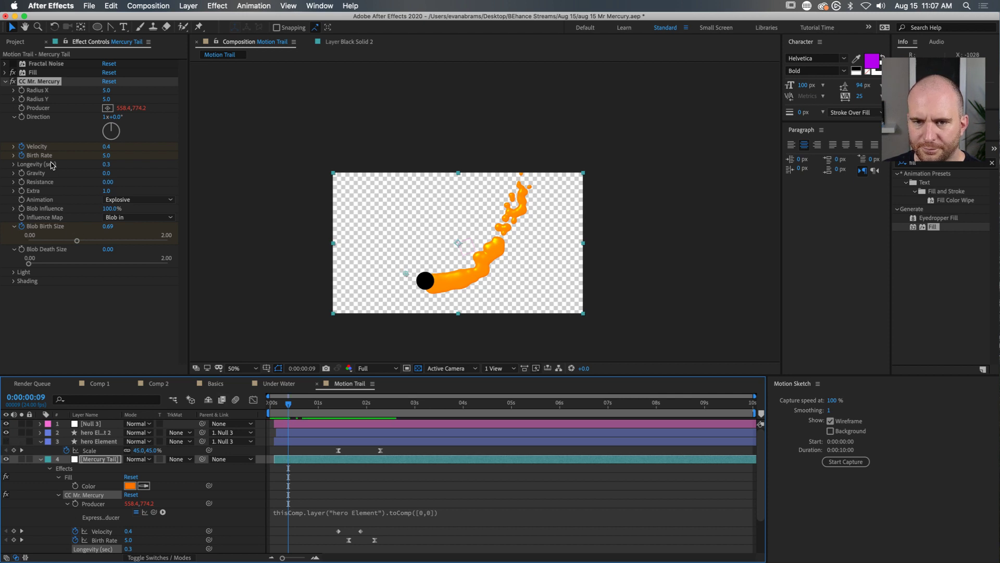
pyautogui.click(107, 164)
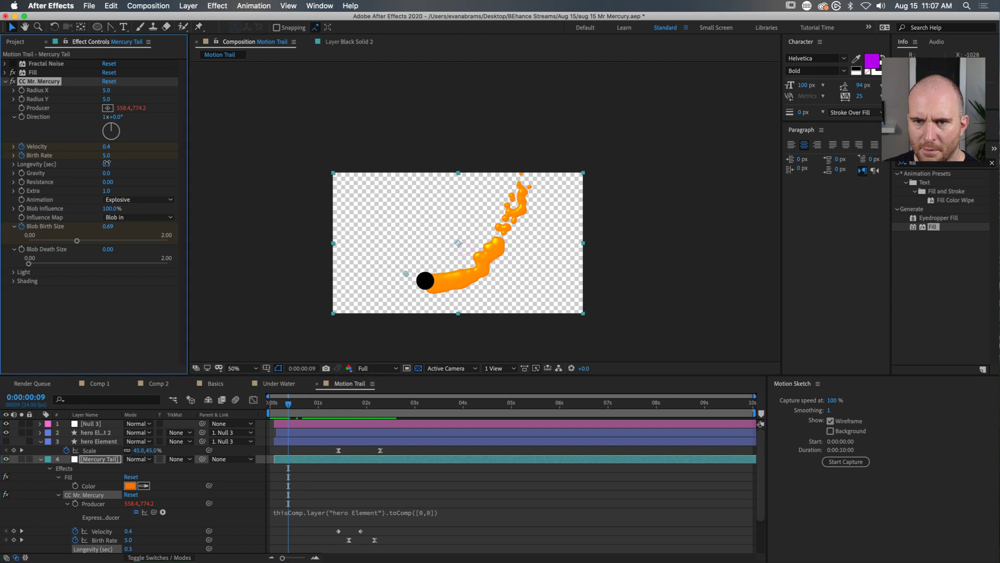
pyautogui.write('.2')
pyautogui.press('Return')
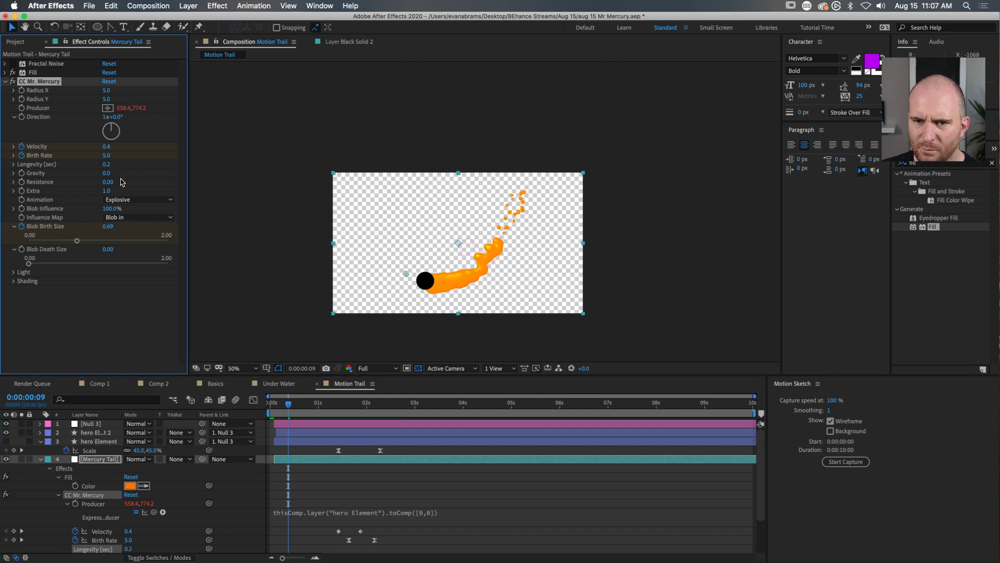
# Step: Try Resistance values of about 3.96 and -3.64 on the Mercury Tail, play back the result and reset Resistance to 0
pyautogui.moveTo(111, 180); pyautogui.dragTo(138, 174)
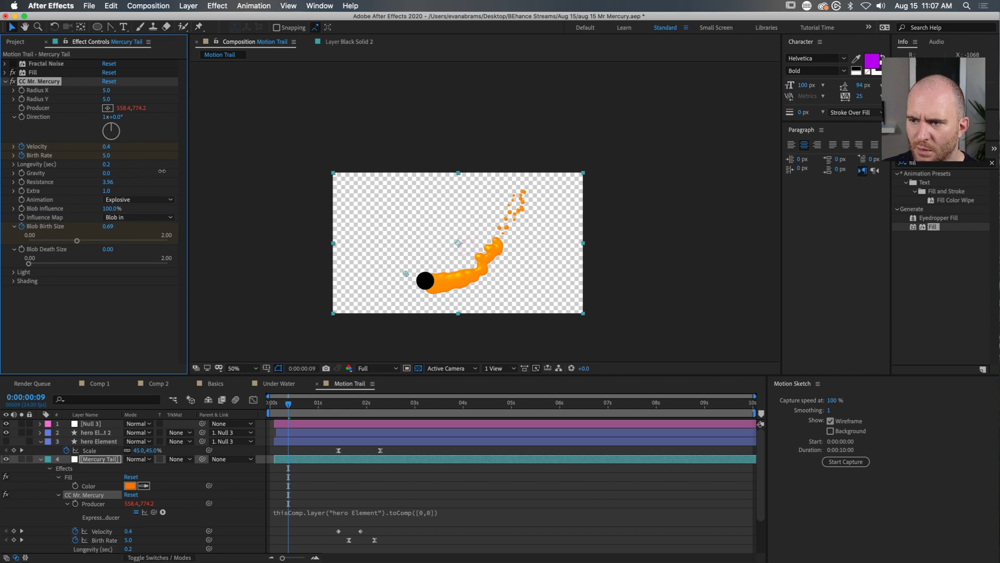
pyautogui.moveTo(237, 165); pyautogui.dragTo(112, 180)
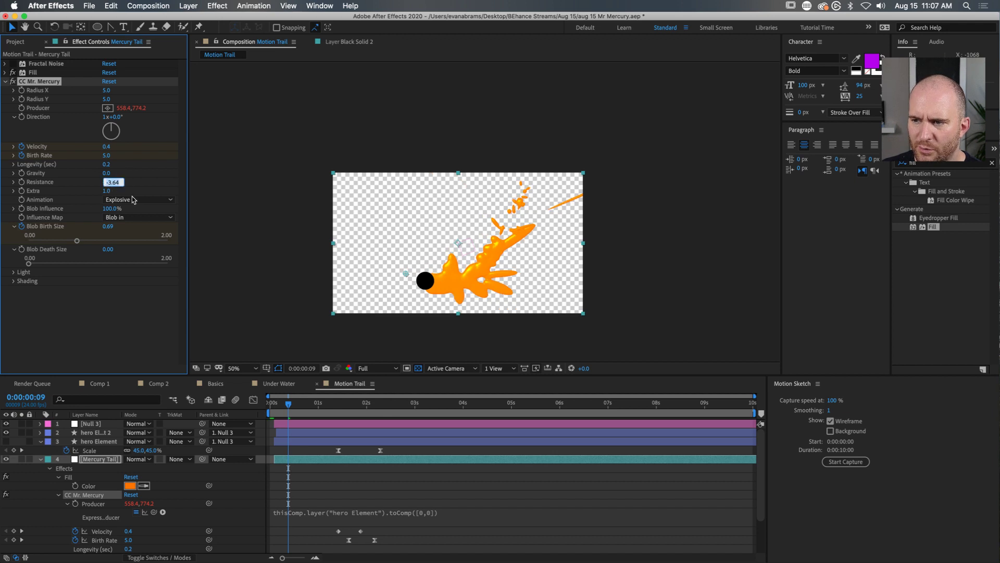
pyautogui.click(137, 182)
pyautogui.press('space')
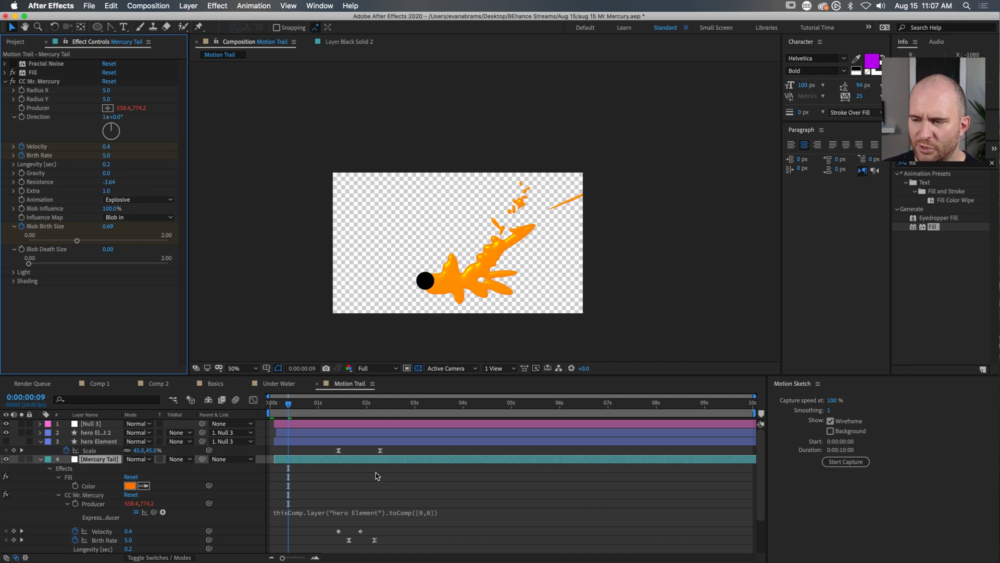
pyautogui.click(110, 182)
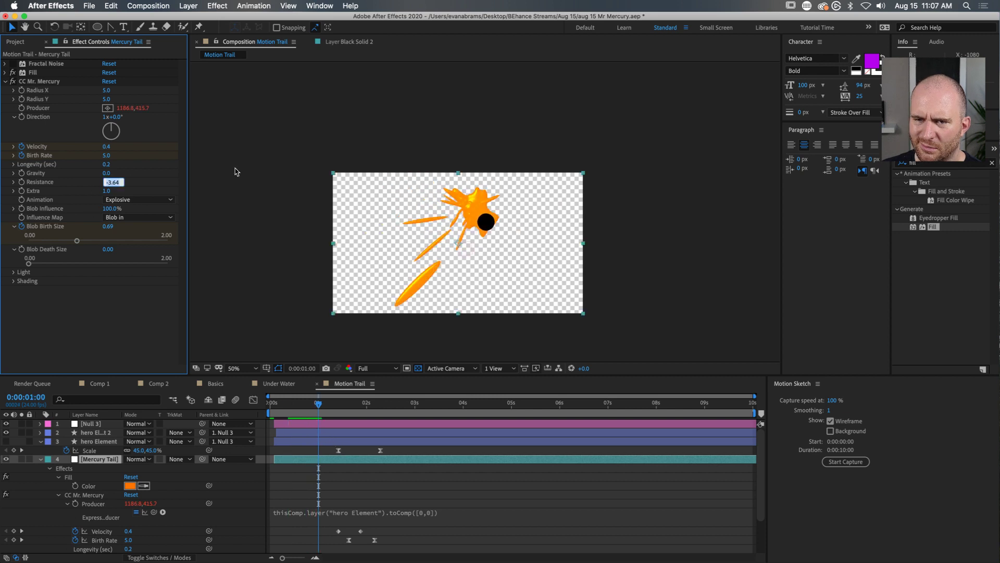
pyautogui.write('0')
pyautogui.press('Return')
# Step: Try the Fractal Explosive animation type on the Mercury Tail, scrub the trail and play back the splash
pyautogui.click(138, 200)
pyautogui.click(145, 219)
pyautogui.moveTo(318, 402); pyautogui.dragTo(292, 406)
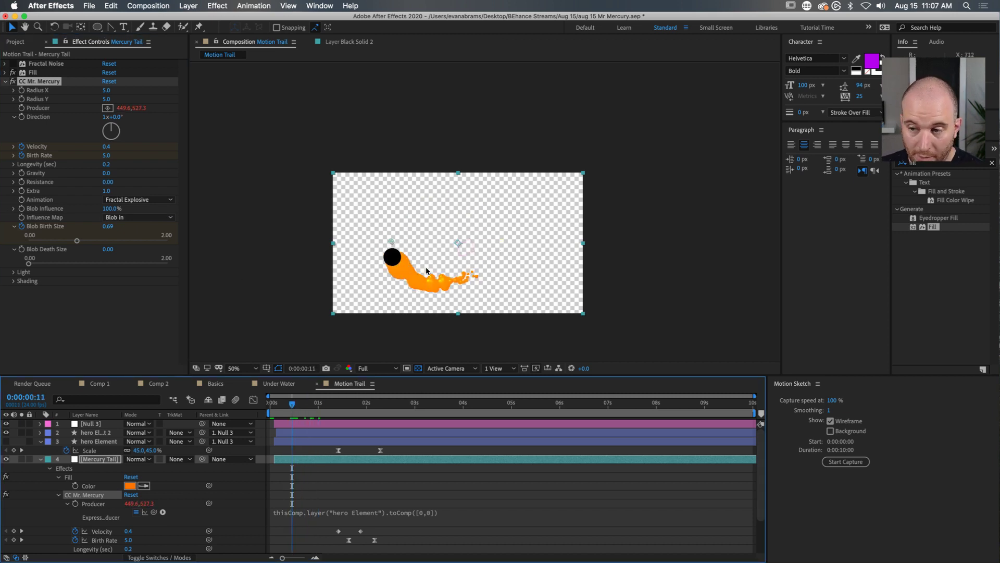
pyautogui.moveTo(293, 404); pyautogui.dragTo(341, 421)
pyautogui.press('space')
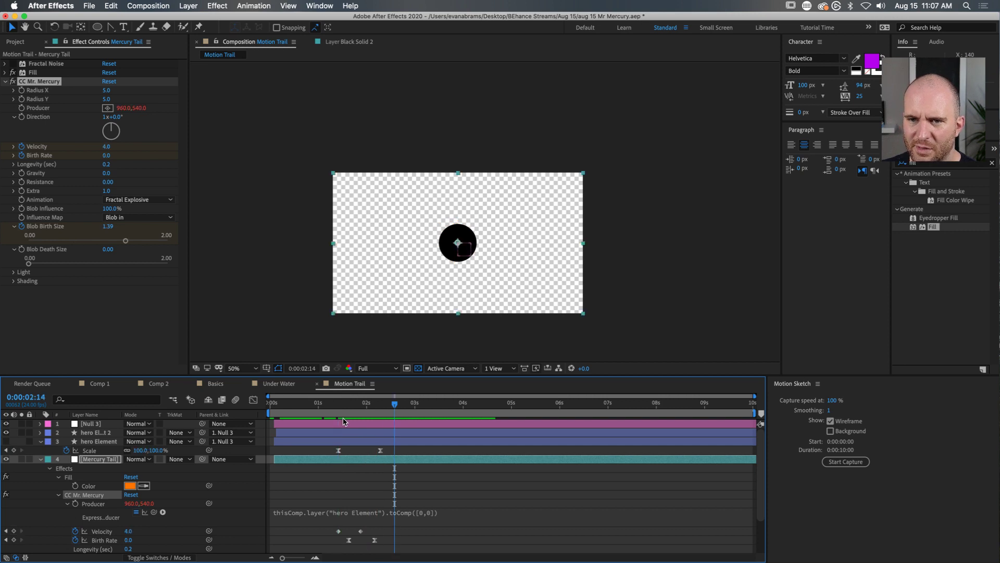
# Step: Undo the Mercury Tail's recent Animation, Resistance and Longevity edits and play back the earlier version
pyautogui.press('super+z')
pyautogui.press('super+z')
pyautogui.press('super+z')
pyautogui.press('super+z')
pyautogui.press('super+z')
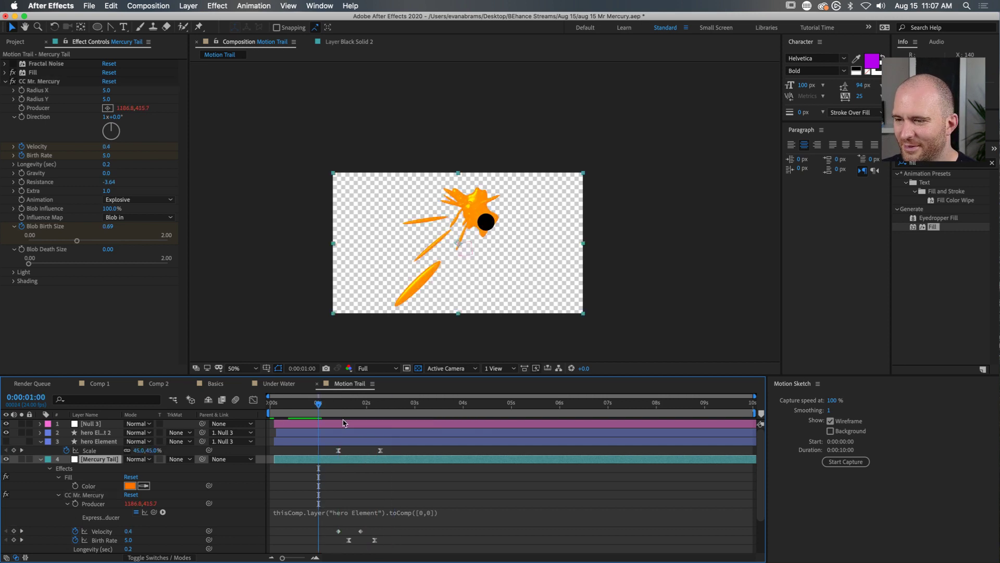
pyautogui.press('super+shift+z')
pyautogui.press('super+shift+z')
pyautogui.press('super+shift+z')
pyautogui.press('super+shift+z')
pyautogui.press('super+shift+z')
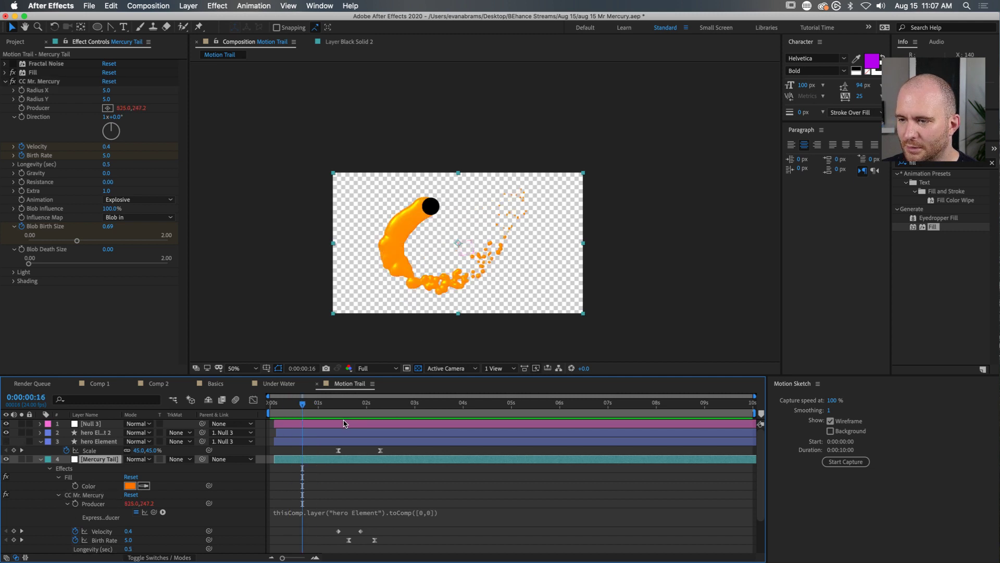
pyautogui.press('space')
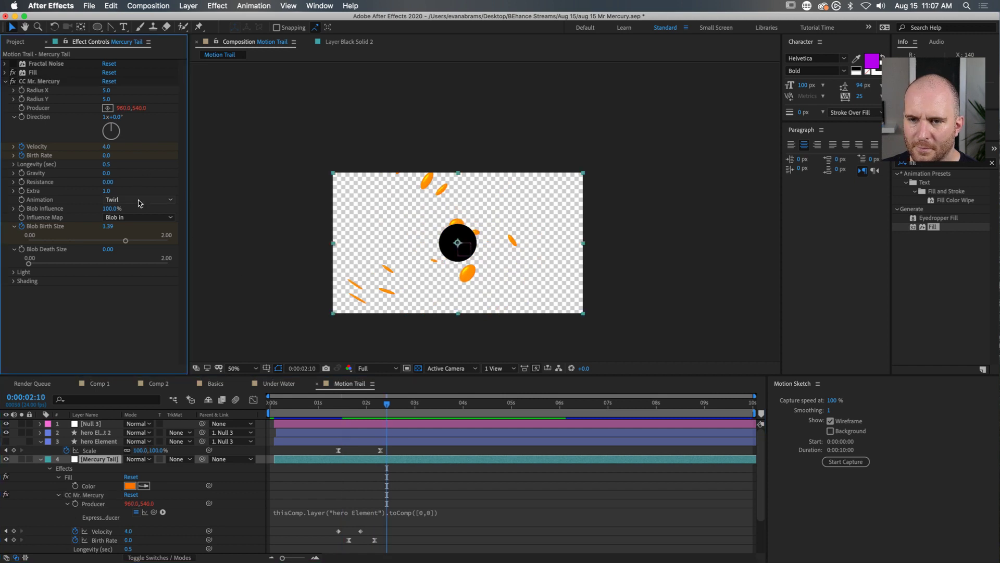
# Step: Set the Mercury Tail's Animation to Fractal Explosive and check the splash frames
pyautogui.click(140, 200)
pyautogui.click(130, 217)
pyautogui.click(341, 404)
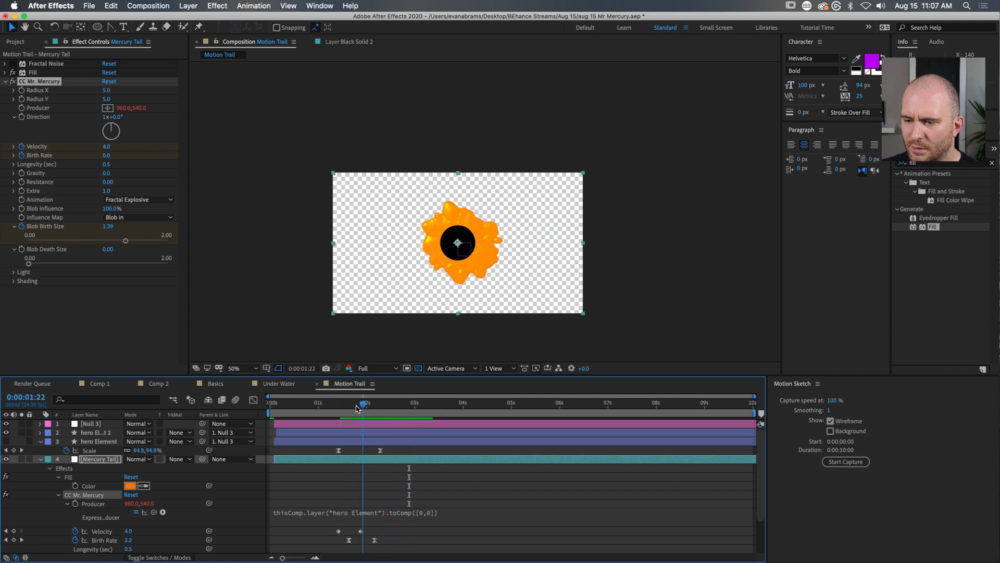
# Step: Collapse all layer properties in the Motion Trail comp, play back from the start and check the splash at 2:03
pyautogui.moveTo(348, 404); pyautogui.dragTo(270, 421)
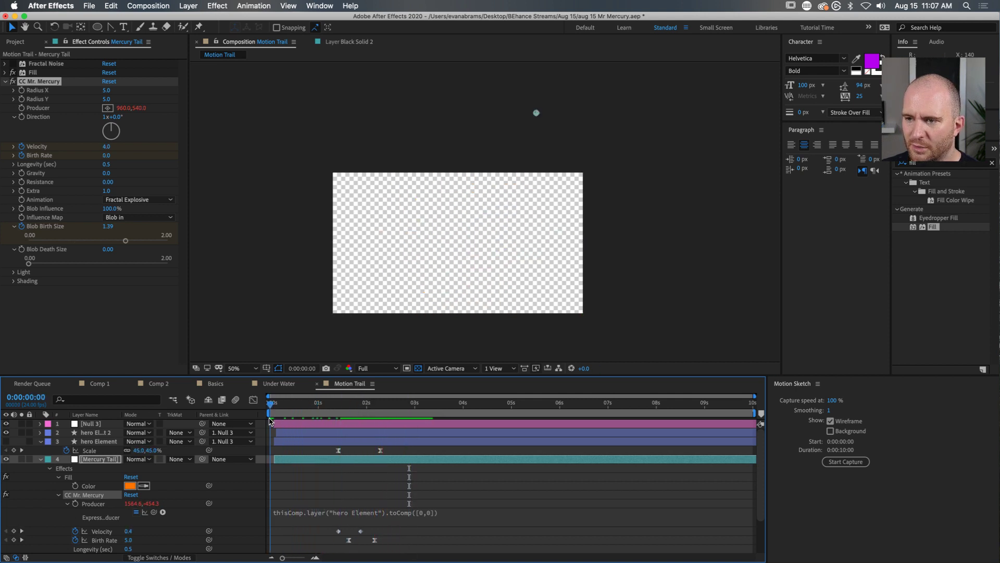
pyautogui.press('super+a')
pyautogui.click(42, 444)
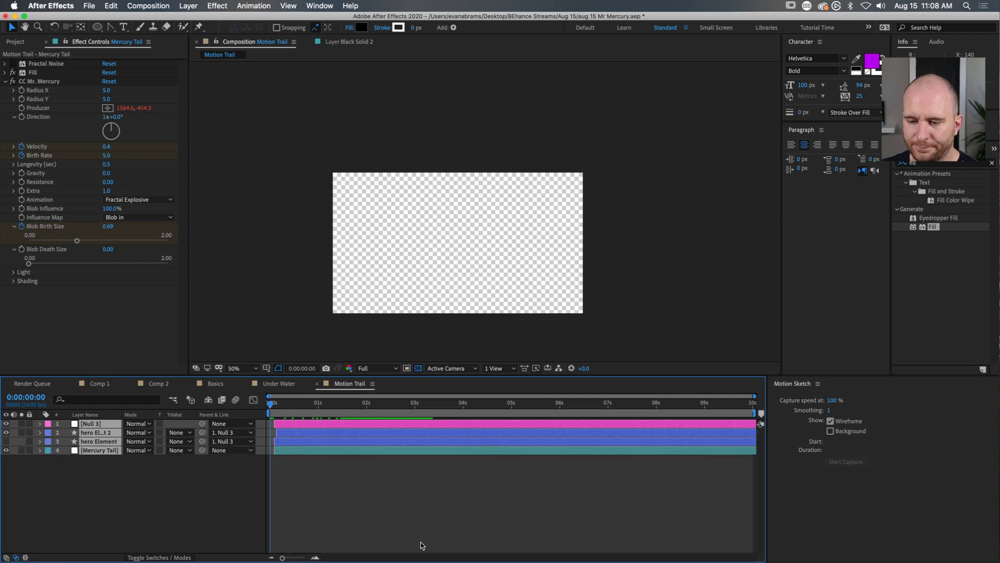
pyautogui.click(411, 547)
pyautogui.press('space')
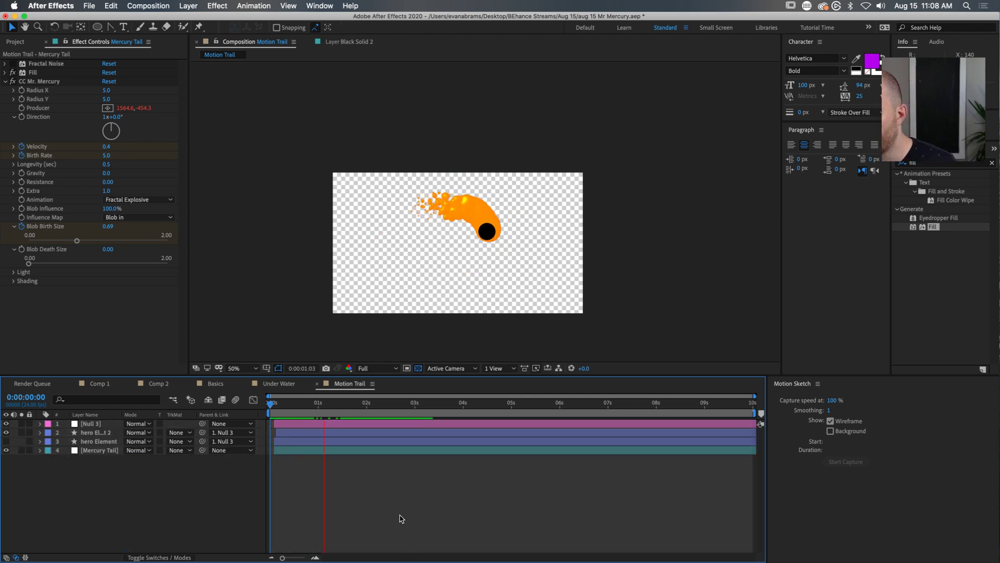
pyautogui.moveTo(400, 402); pyautogui.dragTo(372, 401)
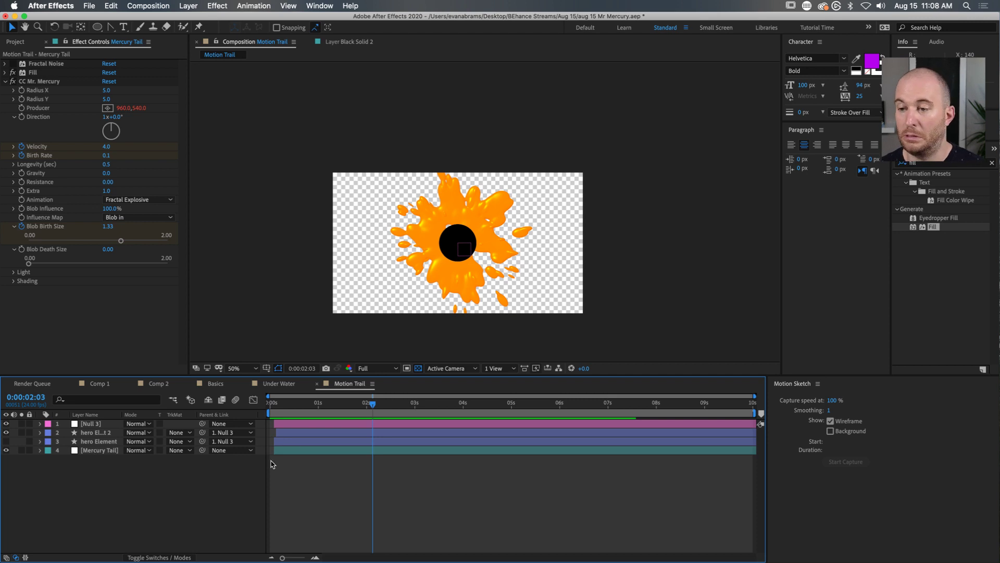
# Step: Disable the Fill effect on the Mercury Tail and enable Fractal Noise
pyautogui.click(33, 72)
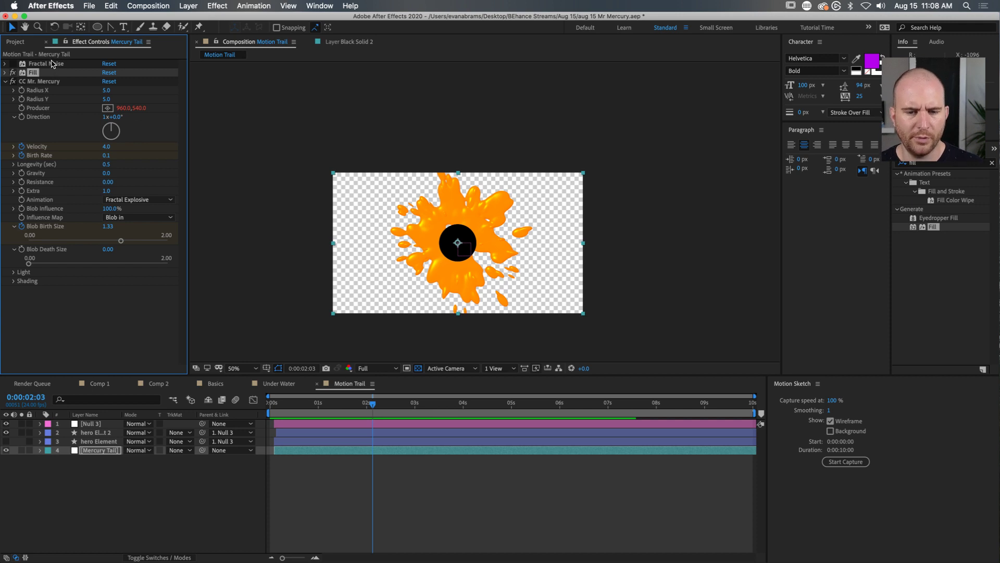
pyautogui.click(12, 72)
pyautogui.click(12, 73)
pyautogui.click(12, 73)
pyautogui.click(12, 63)
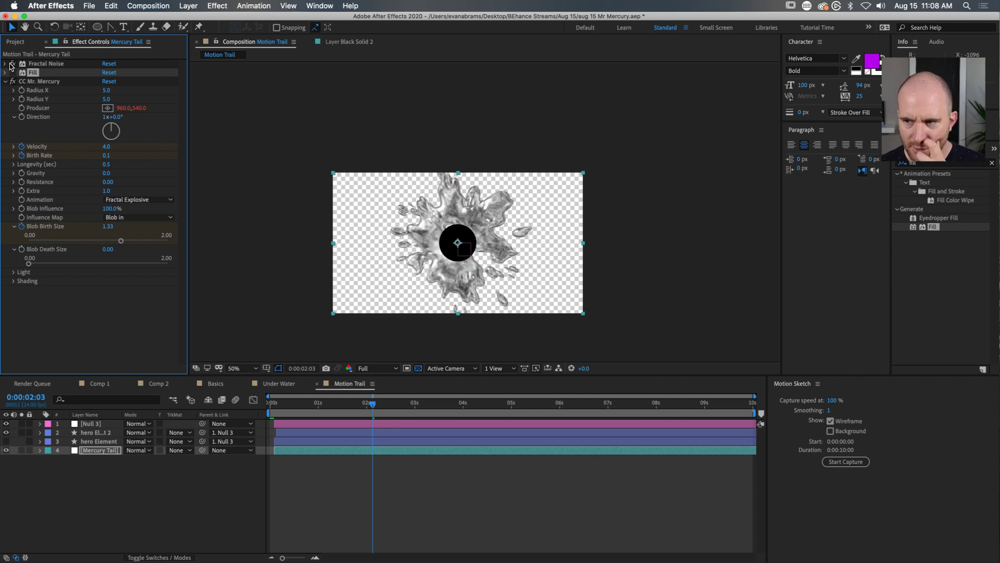
# Step: Find Gradient Ramp, add it below Fractal Noise on the Mercury Tail, and disable Fractal Noise
pyautogui.click(945, 163)
pyautogui.press('BackSpace')
pyautogui.press('BackSpace')
pyautogui.press('BackSpace')
pyautogui.press('BackSpace')
pyautogui.write('gradient')
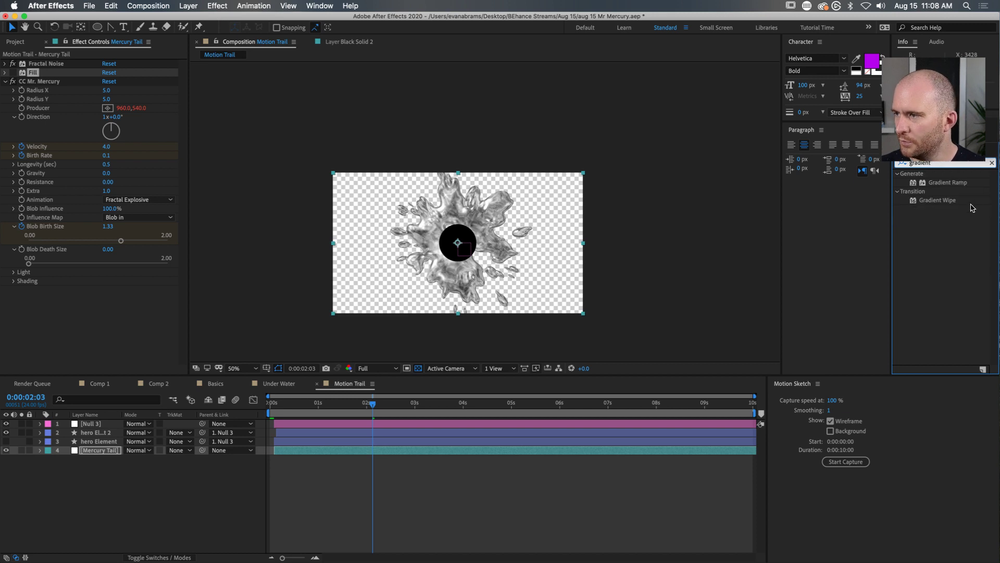
pyautogui.moveTo(956, 185); pyautogui.dragTo(21, 66)
pyautogui.click(12, 64)
pyautogui.moveTo(370, 403)
pyautogui.mouseDown()
pyautogui.moveTo(315, 411)
pyautogui.moveTo(419, 411)
pyautogui.moveTo(368, 411)
pyautogui.mouseUp()
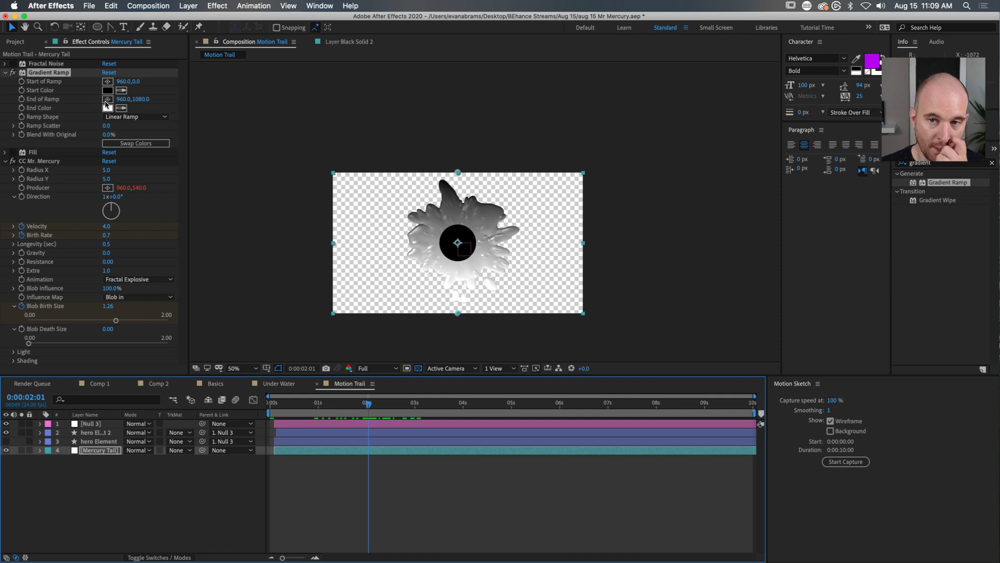
# Step: Make the gradient a Radial Ramp starting at about 952, 528 and ending at about 76, 968, and scrub the trail
pyautogui.click(133, 117)
pyautogui.click(133, 138)
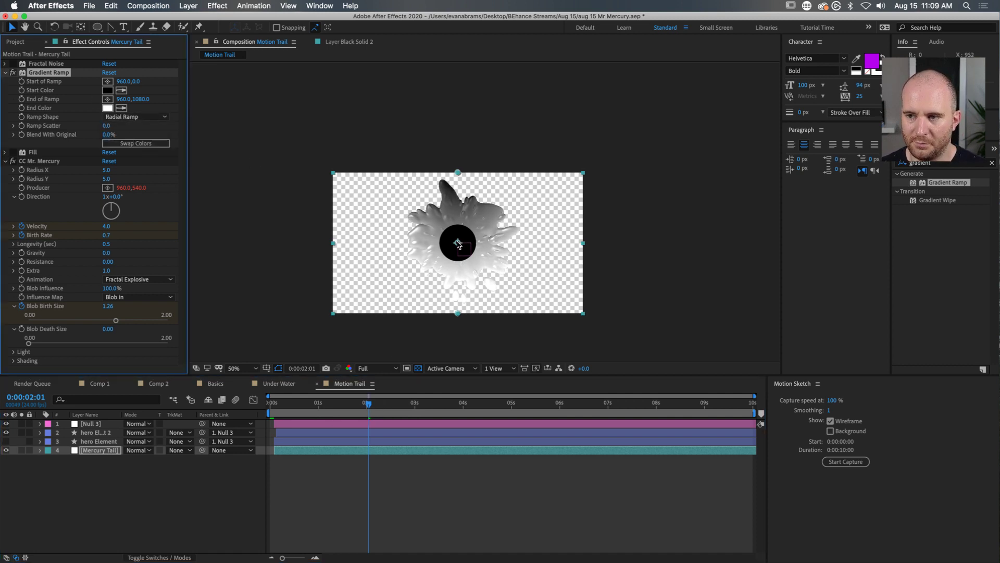
pyautogui.moveTo(459, 316); pyautogui.dragTo(363, 331)
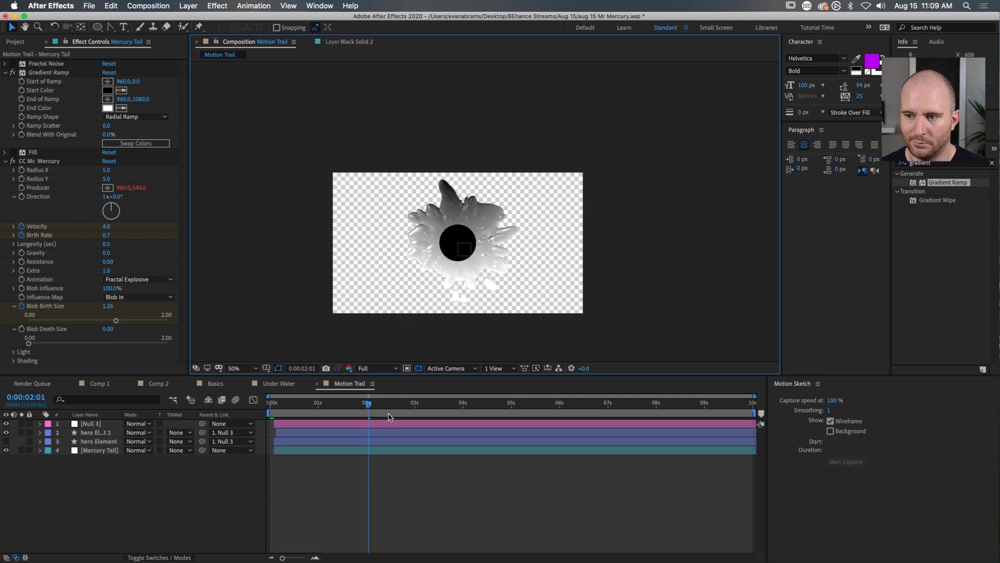
pyautogui.click(51, 72)
pyautogui.moveTo(459, 173); pyautogui.dragTo(456, 241)
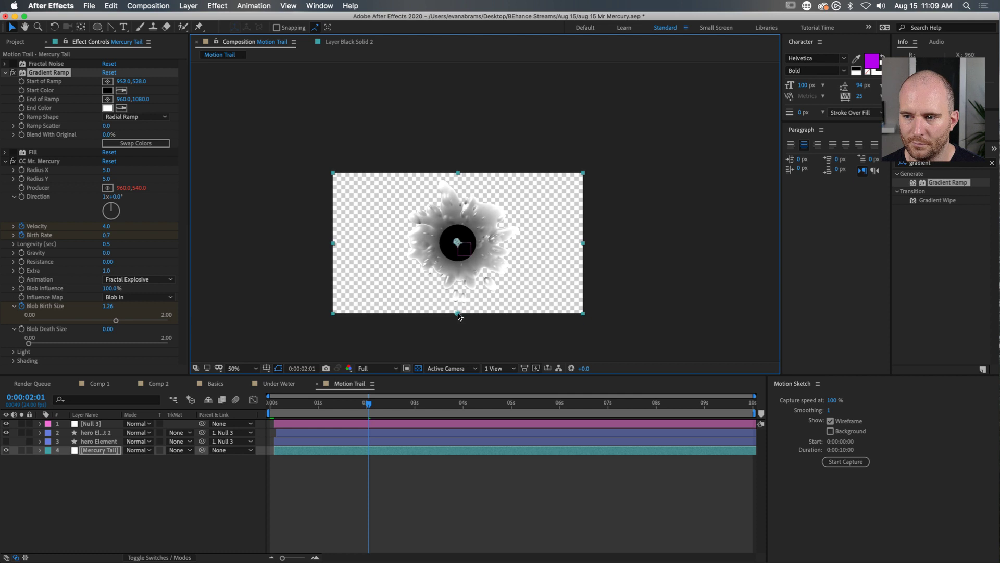
pyautogui.moveTo(382, 300); pyautogui.dragTo(344, 301)
pyautogui.click(272, 411)
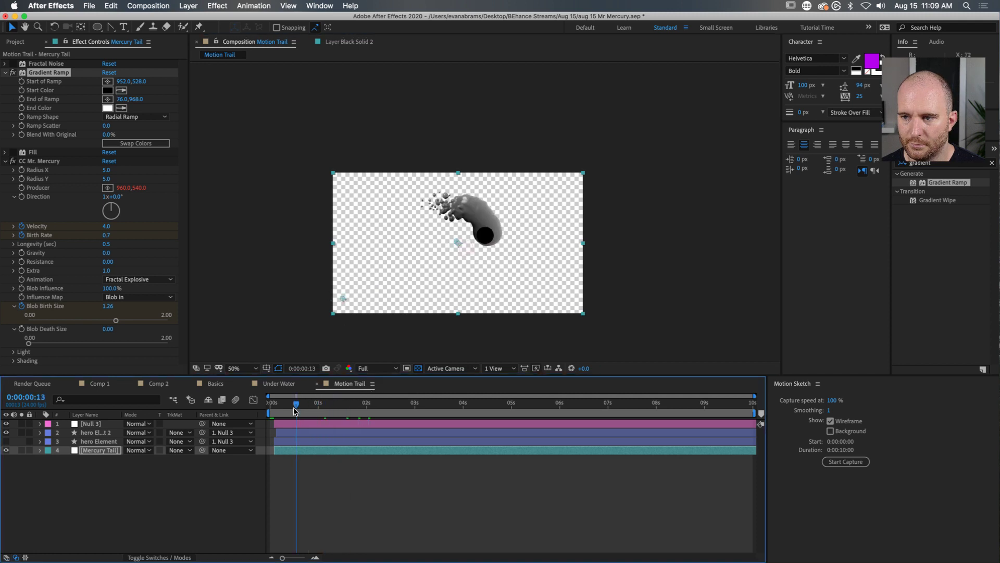
pyautogui.moveTo(271, 411); pyautogui.dragTo(322, 414)
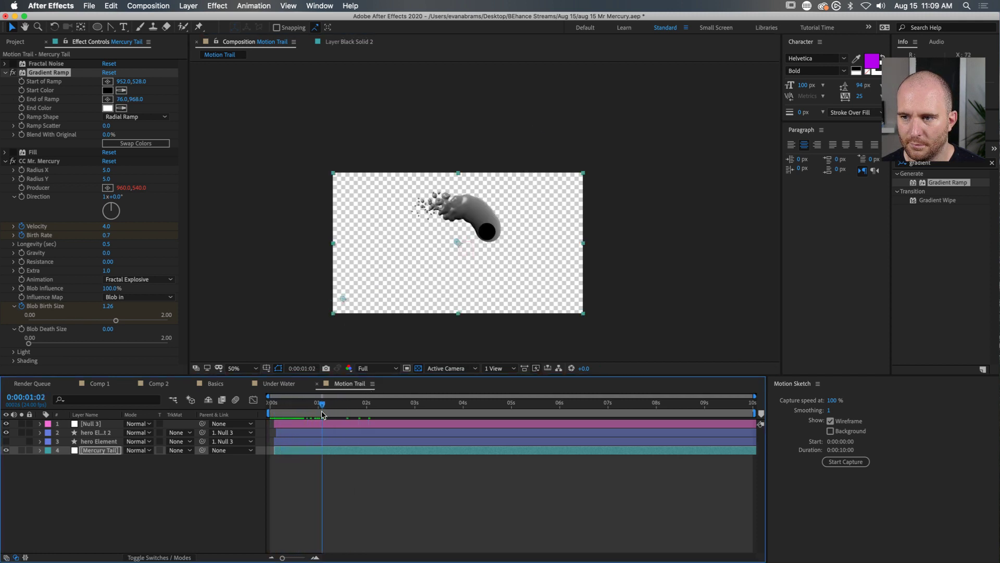
# Step: Disable Gradient Ramp on the Mercury Tail, re-enable the Fill effect and preview the orange trail
pyautogui.click(13, 72)
pyautogui.click(5, 72)
pyautogui.click(25, 83)
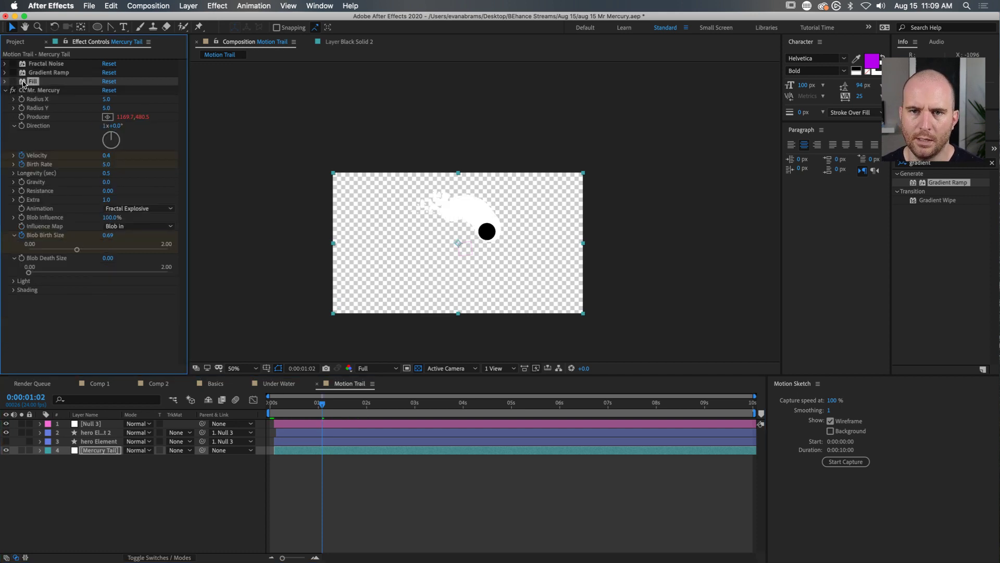
pyautogui.click(12, 82)
pyautogui.press('space')
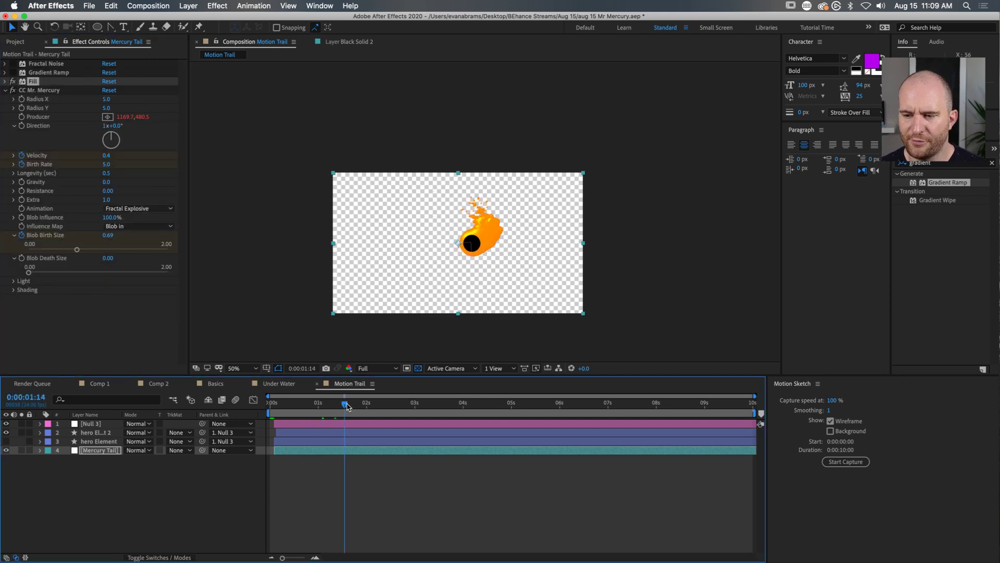
# Step: Enable Fractal Noise on the Mercury Tail, move it between Fill and CC Mr. Mercury, and expand its settings
pyautogui.click(12, 63)
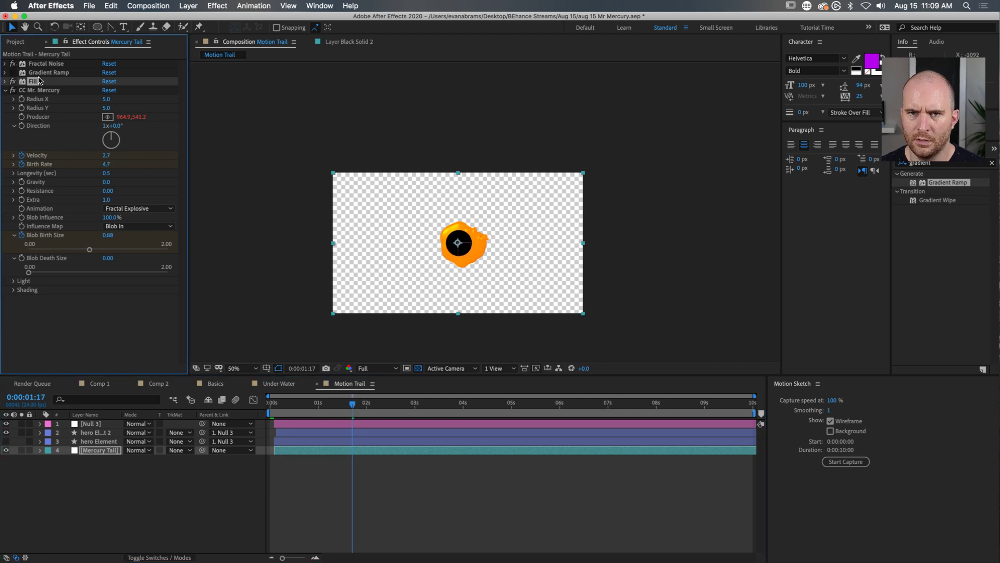
pyautogui.click(5, 81)
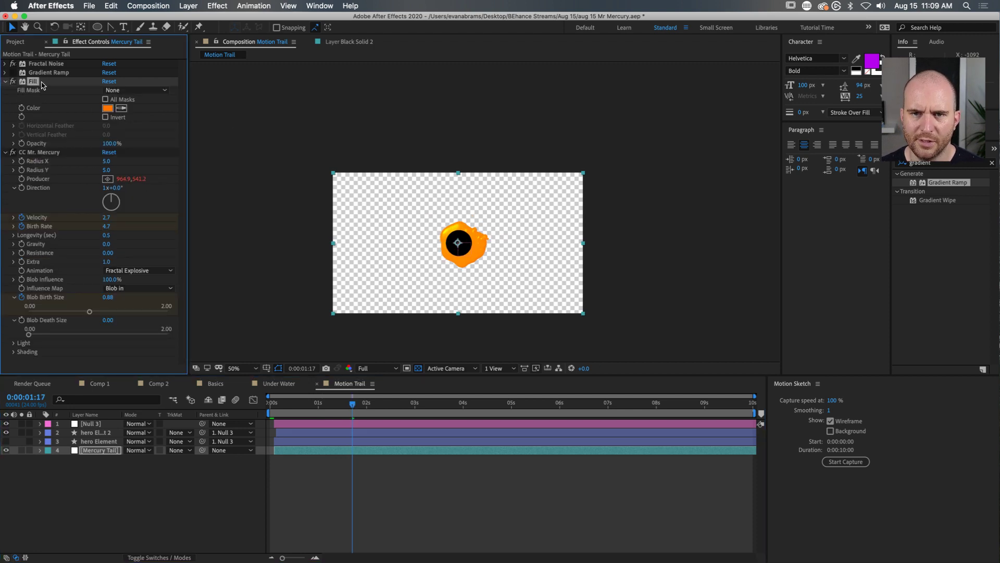
pyautogui.moveTo(33, 63); pyautogui.dragTo(47, 146)
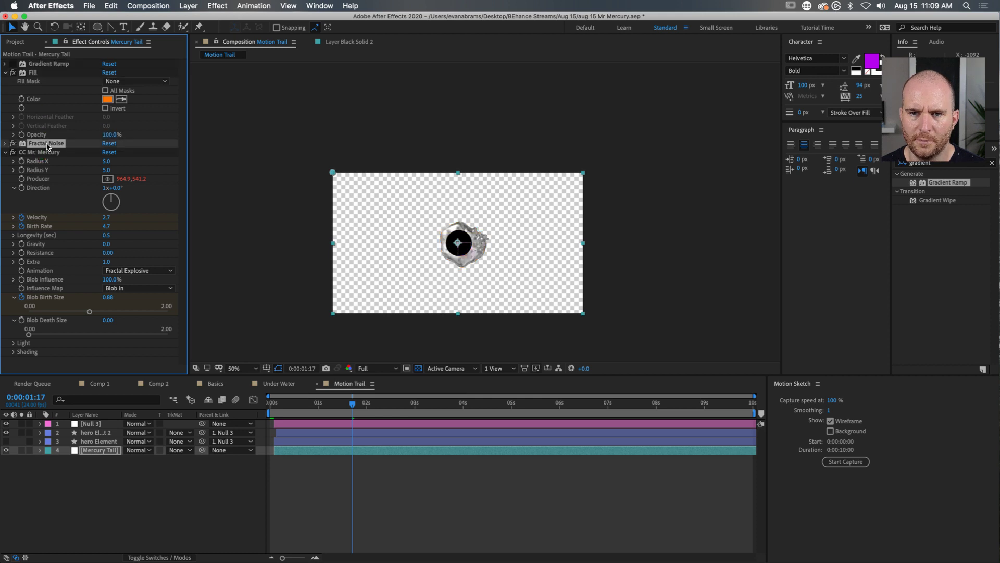
pyautogui.click(6, 144)
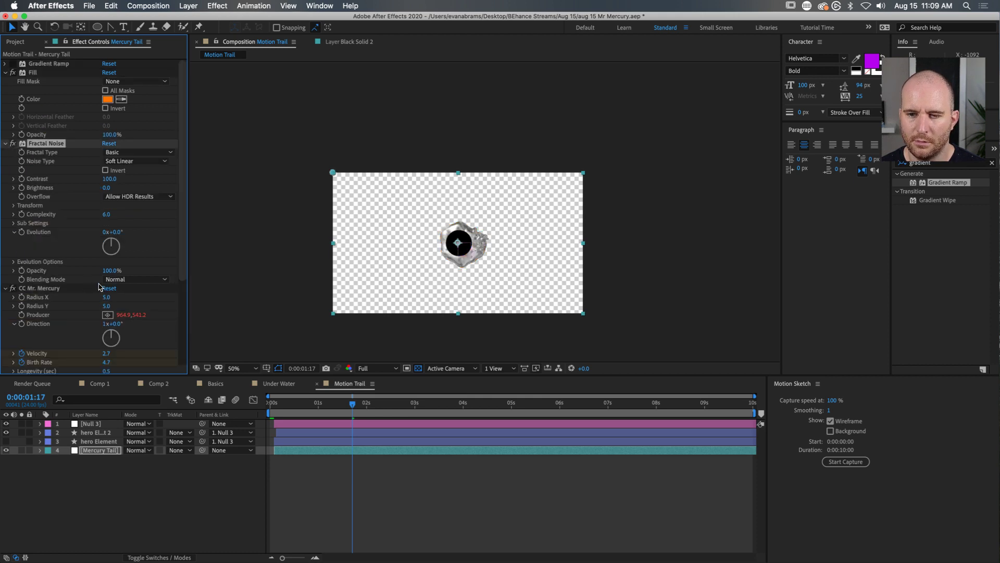
# Step: Try the Add blending mode on Fractal Noise, switch it to Multiply and lower its Opacity to 32%
pyautogui.click(131, 280)
pyautogui.click(117, 317)
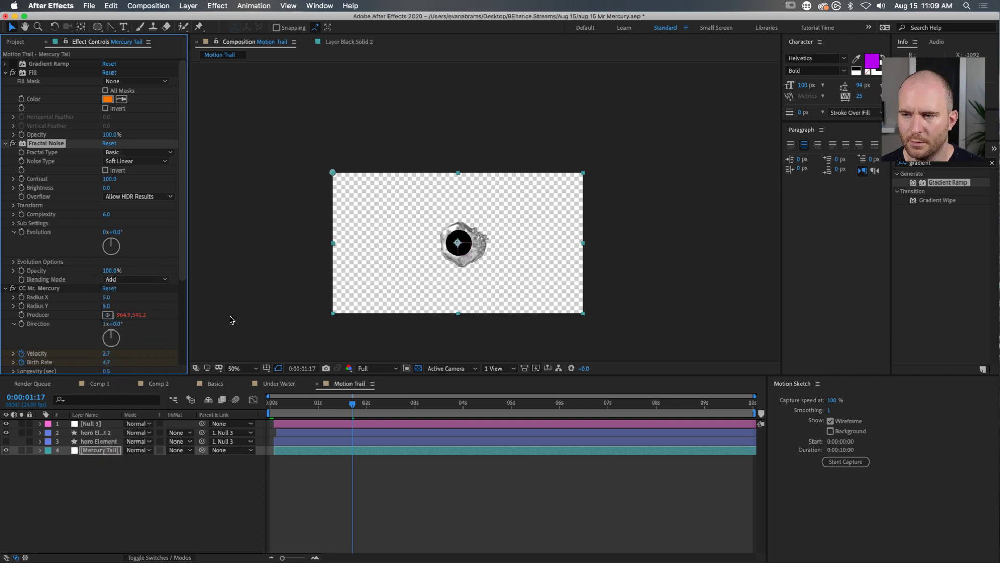
pyautogui.click(134, 280)
pyautogui.click(140, 326)
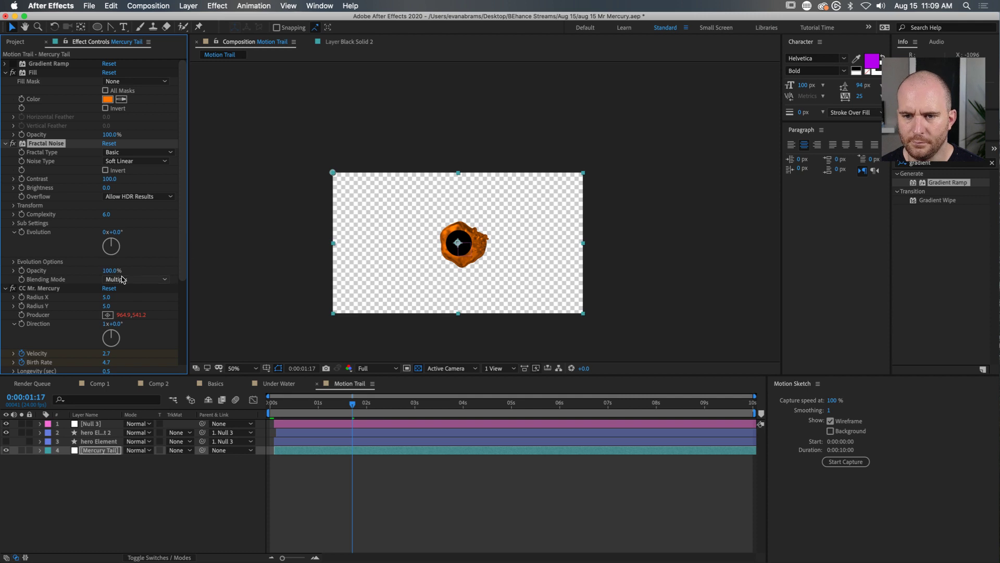
pyautogui.moveTo(104, 268); pyautogui.dragTo(66, 267)
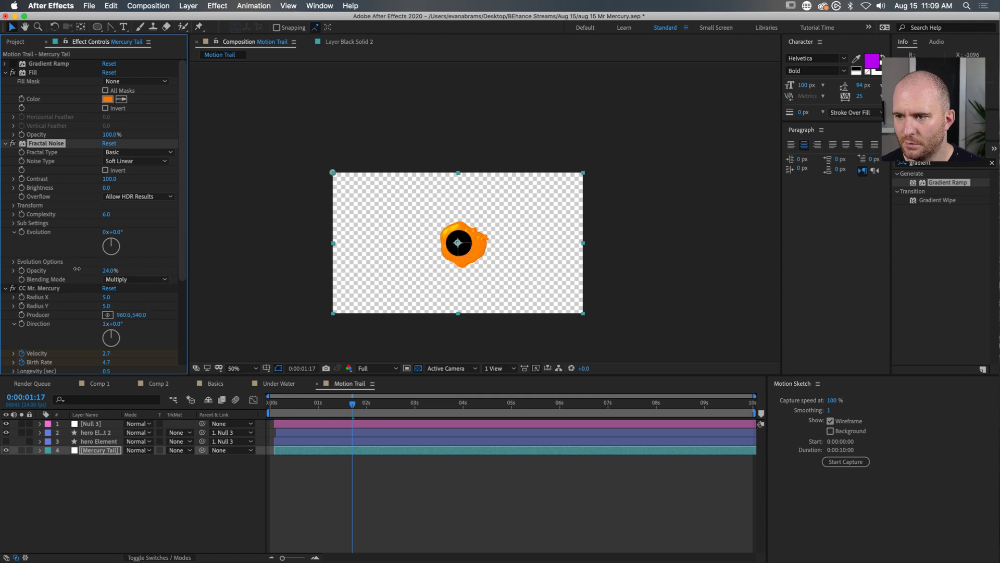
# Step: Inspect the textured trail up close at 0:18 and set Fractal Noise's Opacity to 50%
pyautogui.moveTo(322, 404); pyautogui.dragTo(306, 405)
pyautogui.scroll(4, 427, 207)
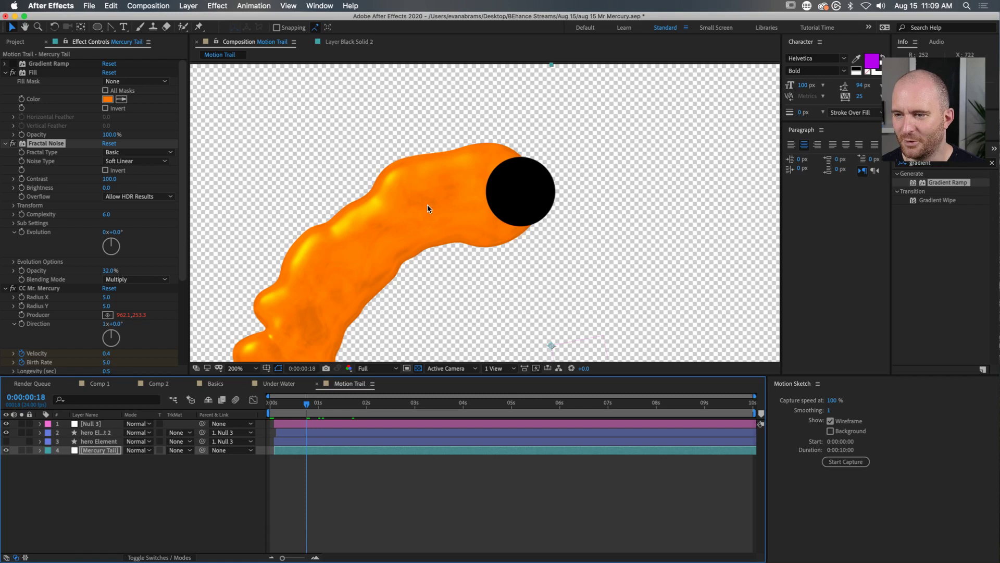
pyautogui.scroll(-2, 432, 207)
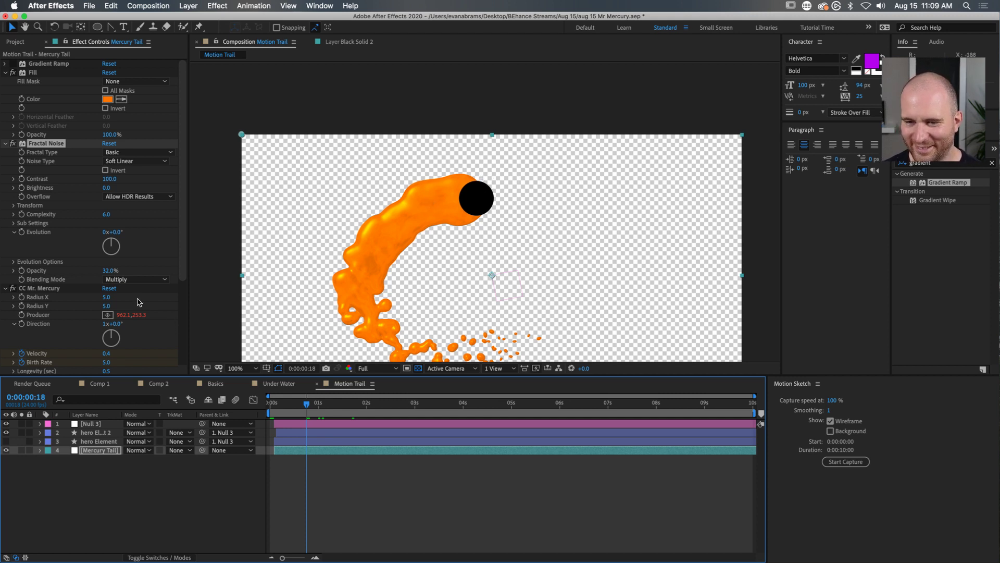
pyautogui.click(110, 271)
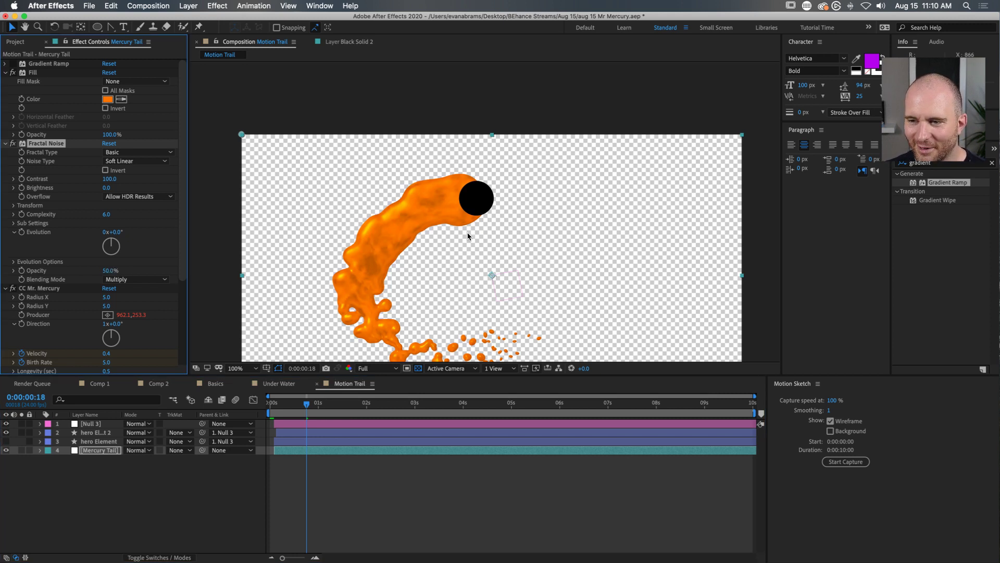
pyautogui.scroll(-1, 474, 248)
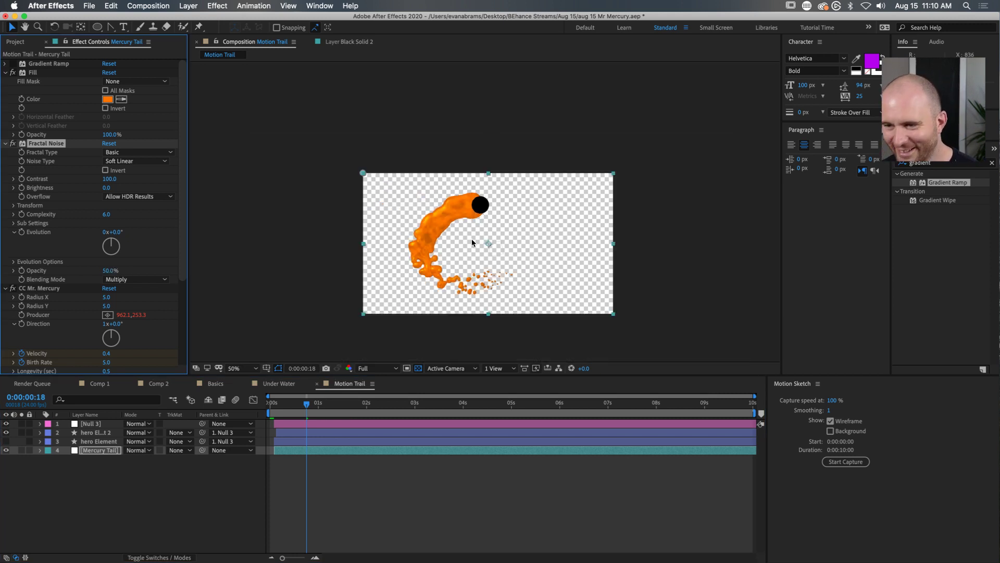
# Step: Try the Screen blending mode for the Mercury Tail layer's Fractal Noise effect and check the burst at 0:00:02:00
pyautogui.click(154, 278)
pyautogui.click(138, 334)
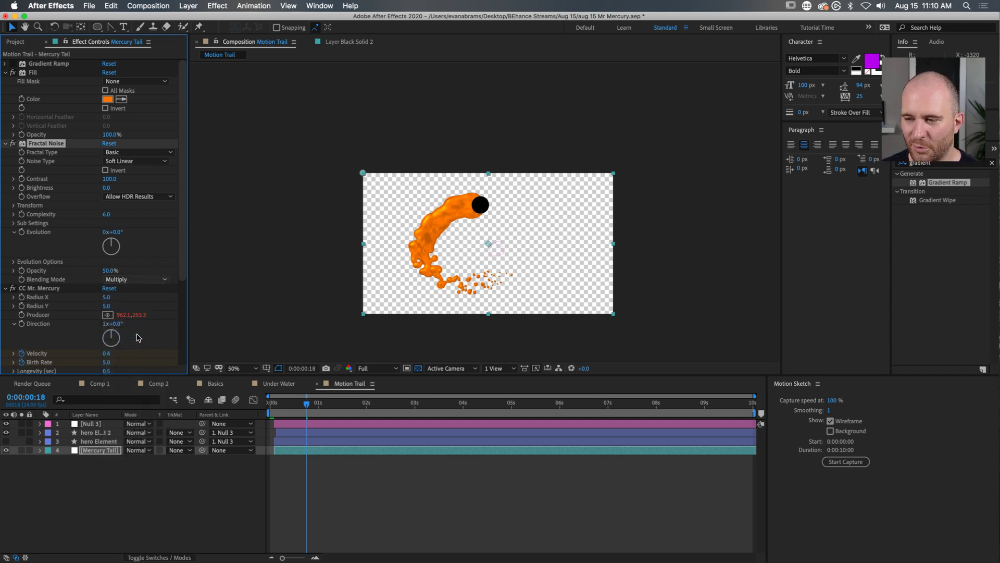
pyautogui.moveTo(366, 403)
pyautogui.mouseDown()
pyautogui.moveTo(378, 404)
pyautogui.moveTo(368, 403)
pyautogui.mouseUp()
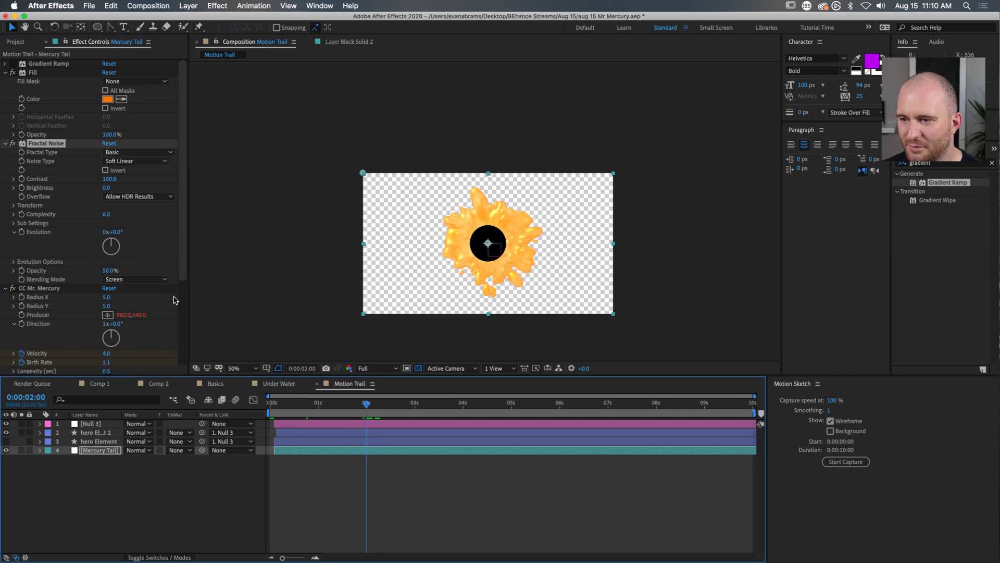
# Step: Set the Fractal Noise blending mode to Overlay and preview the trail from the beginning
pyautogui.click(144, 280)
pyautogui.click(141, 347)
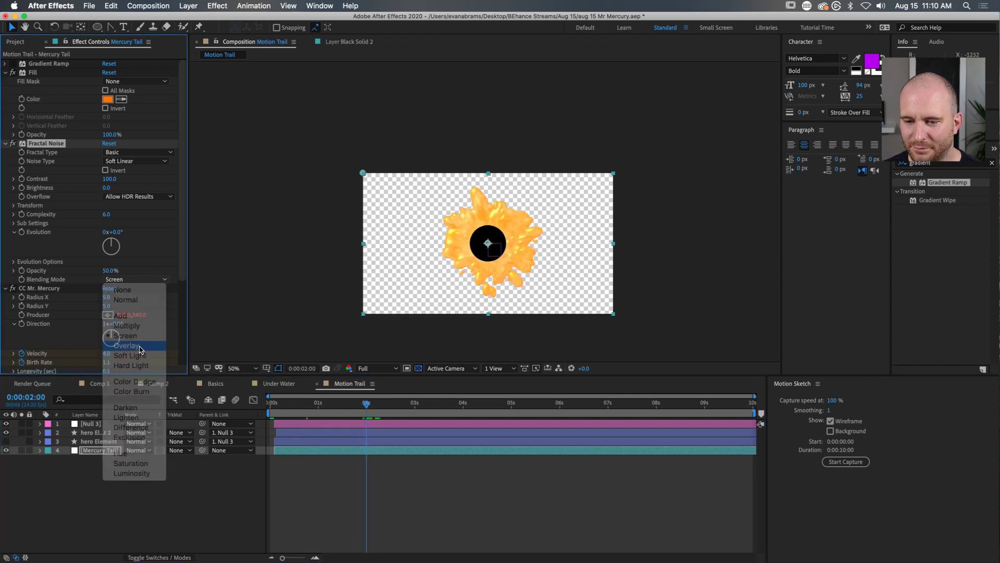
pyautogui.click(340, 415)
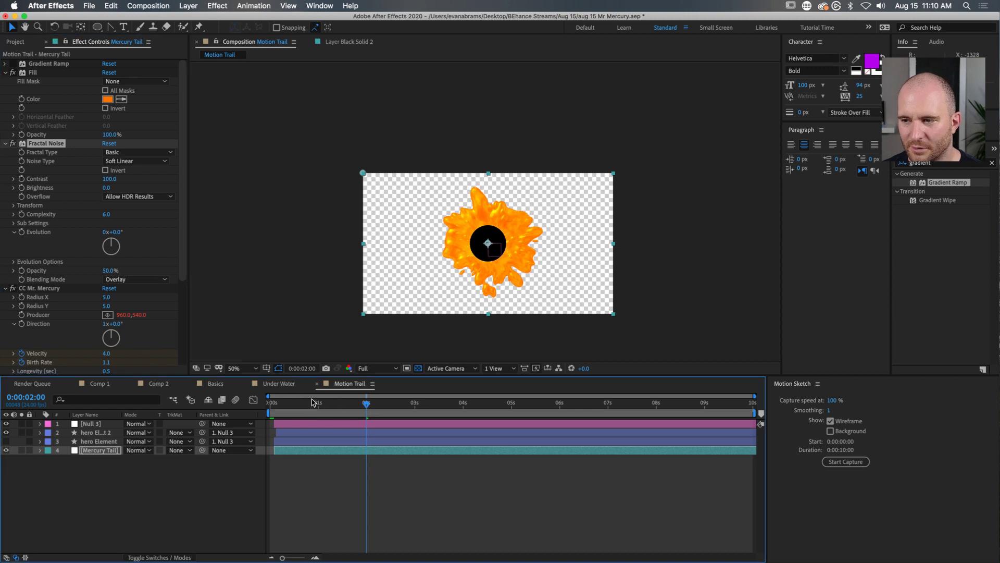
pyautogui.moveTo(295, 404); pyautogui.dragTo(257, 408)
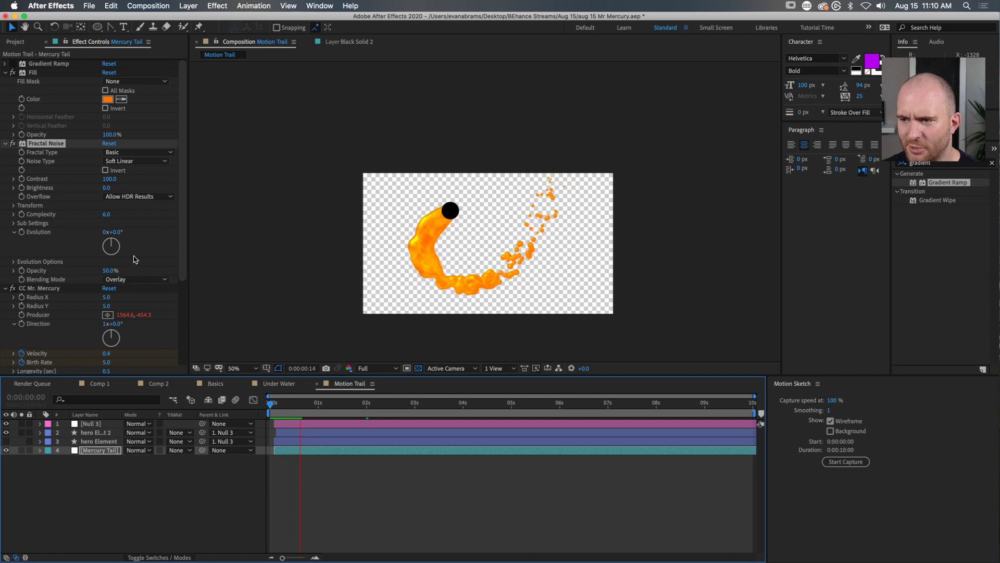
# Step: Set the Fractal Noise effect's opacity to 25%
pyautogui.click(111, 270)
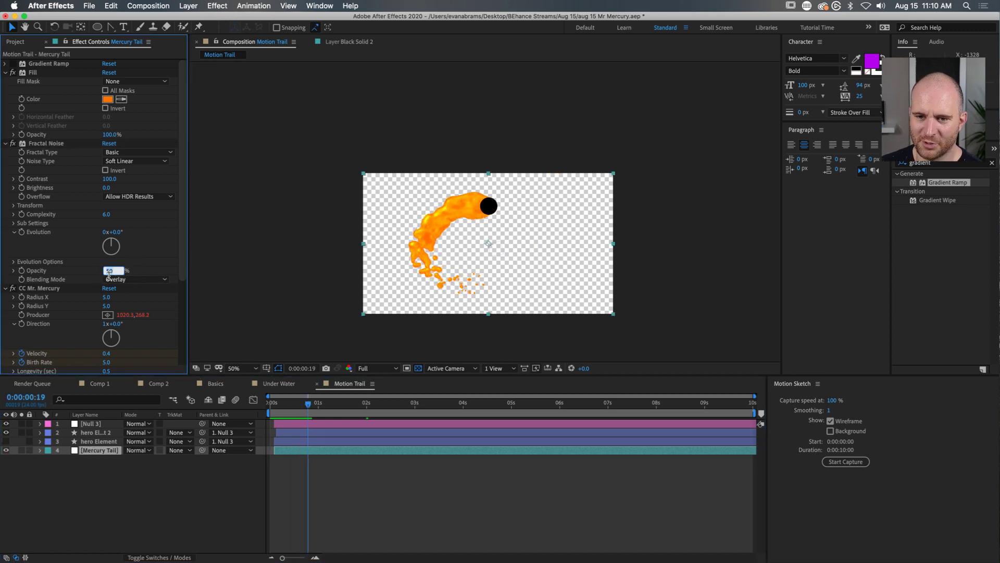
pyautogui.write('25')
pyautogui.press('Return')
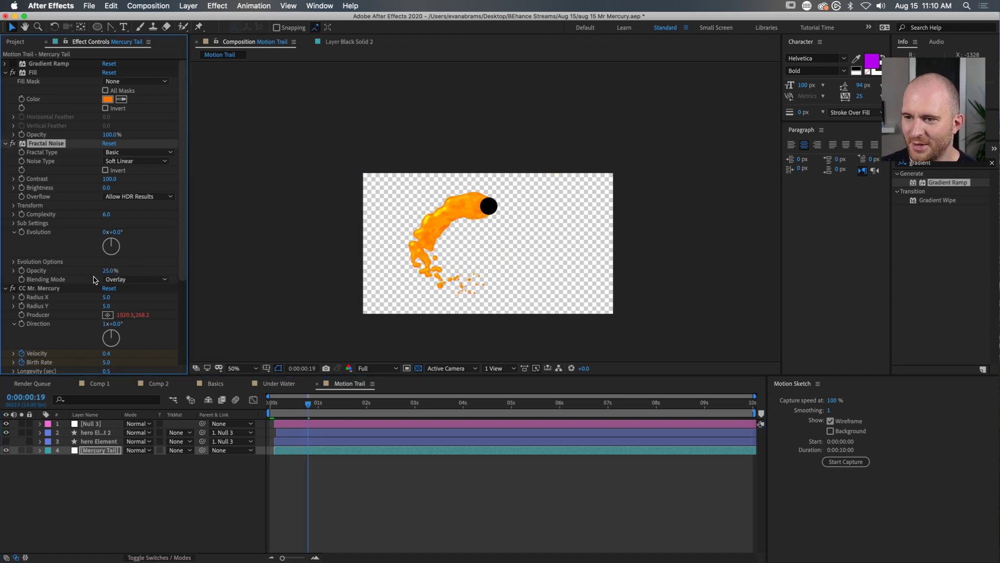
# Step: Play and scrub through the trail and the burst to examine the softened noise texture
pyautogui.press('space')
pyautogui.moveTo(322, 406); pyautogui.dragTo(350, 415)
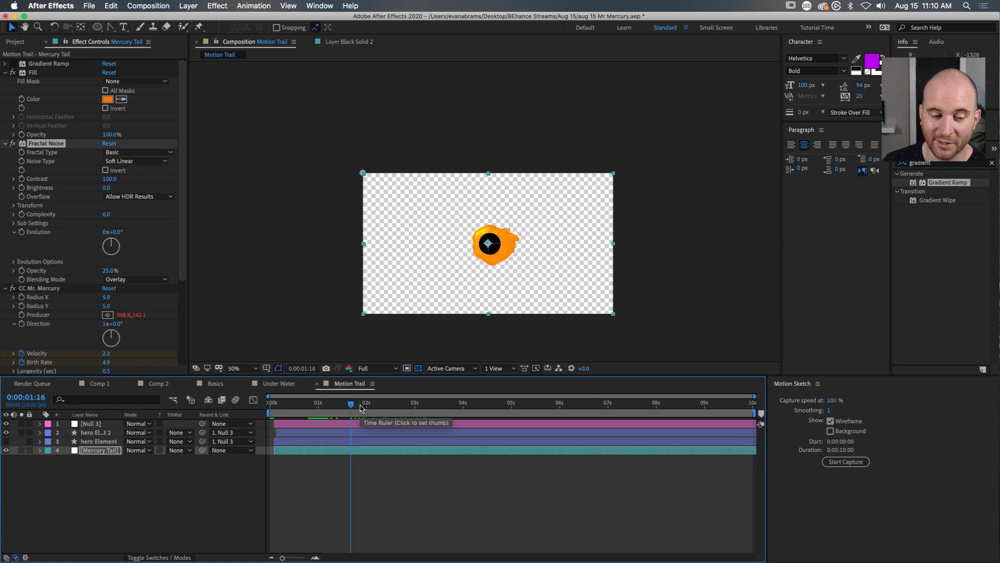
pyautogui.moveTo(350, 404); pyautogui.dragTo(374, 403)
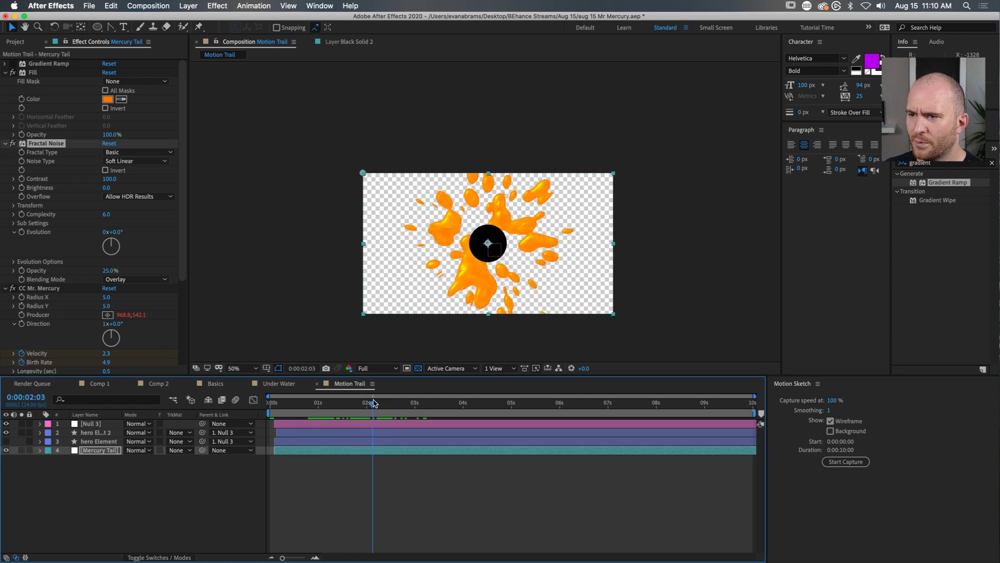
pyautogui.click(330, 411)
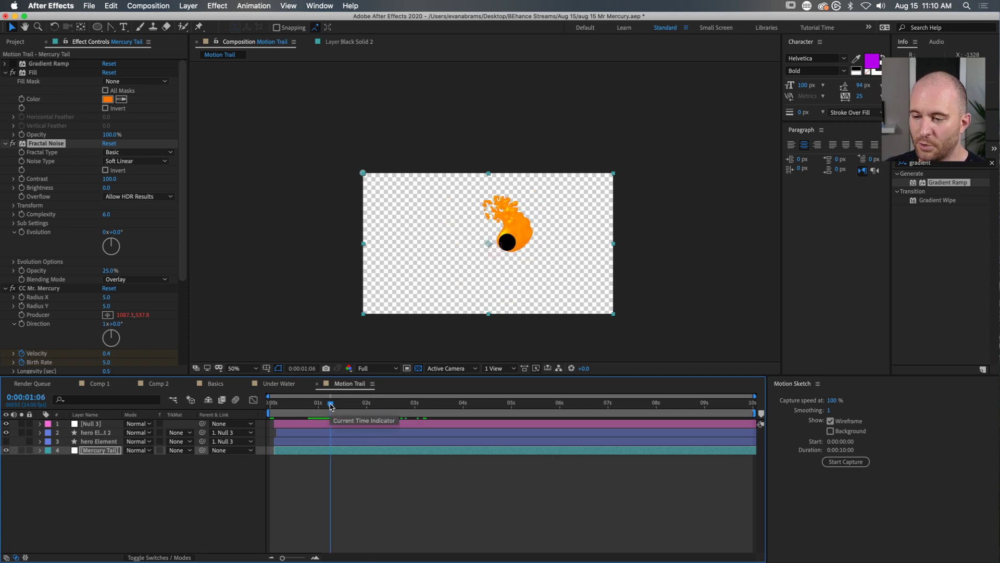
pyautogui.moveTo(331, 404); pyautogui.dragTo(305, 407)
pyautogui.press('space')
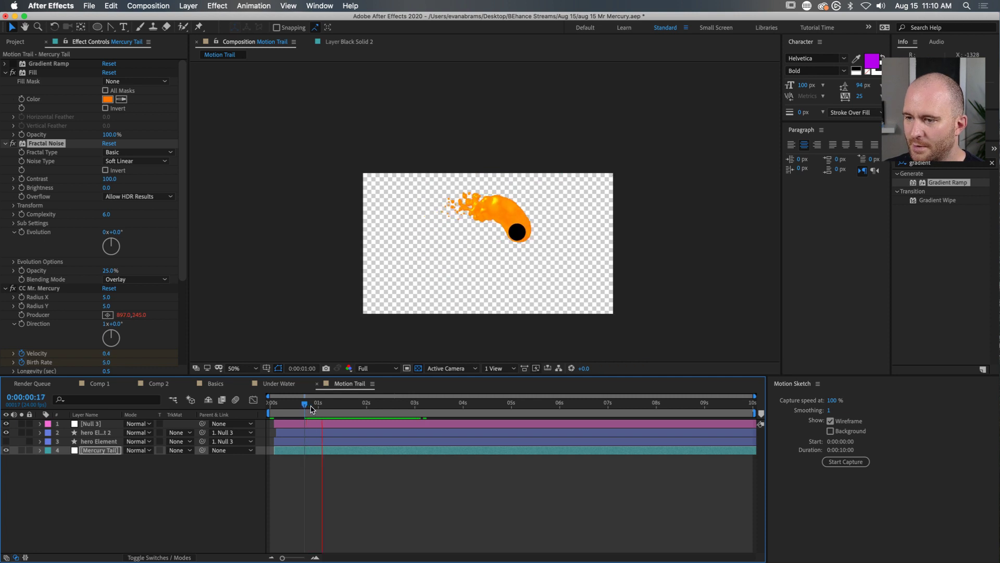
pyautogui.moveTo(332, 406); pyautogui.dragTo(221, 415)
pyautogui.press('space')
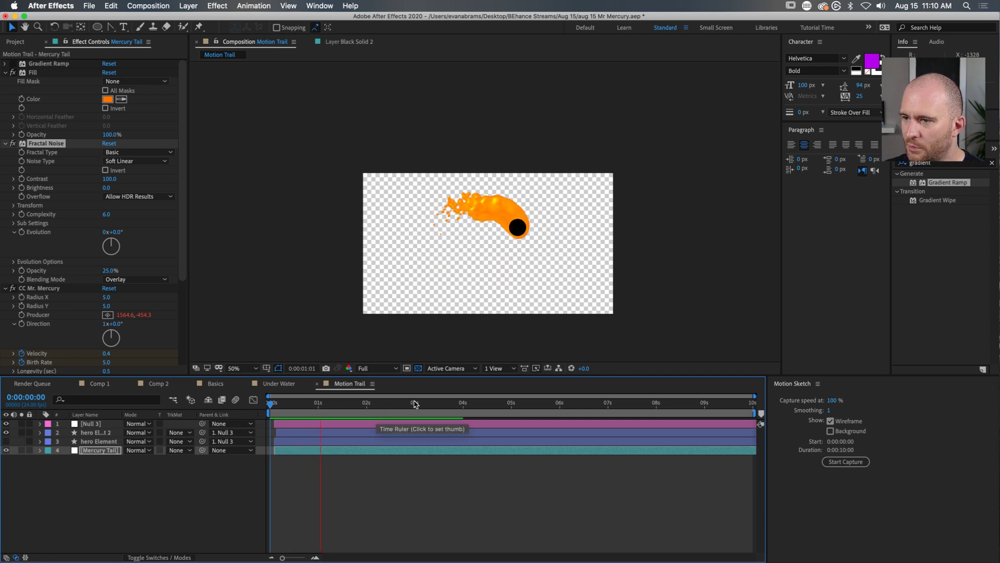
pyautogui.press('space')
# Step: Collapse the Fill and Fractal Noise effects and set CC Mr. Mercury's influence map to Blob in & out, checking the frame at 0:00:01:19
pyautogui.moveTo(384, 404); pyautogui.dragTo(358, 405)
pyautogui.scroll(2, 521, 249)
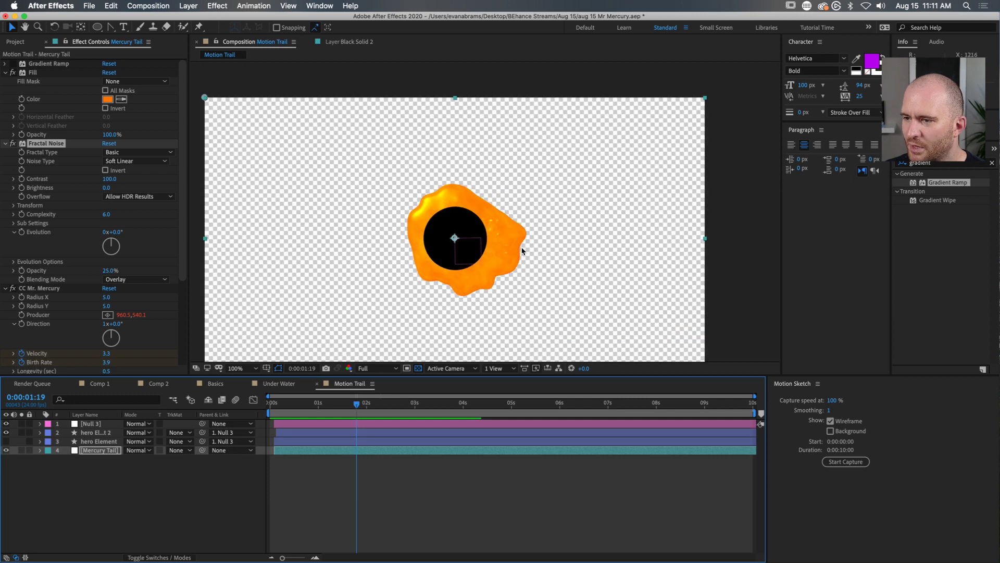
pyautogui.scroll(2, 507, 245)
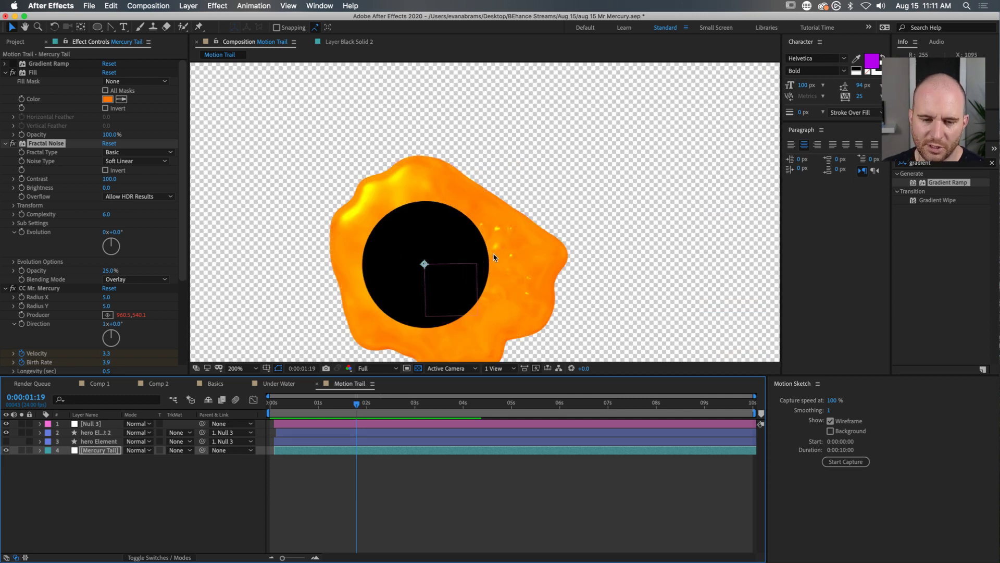
pyautogui.scroll(-5, 51, 165)
pyautogui.scroll(5, 51, 172)
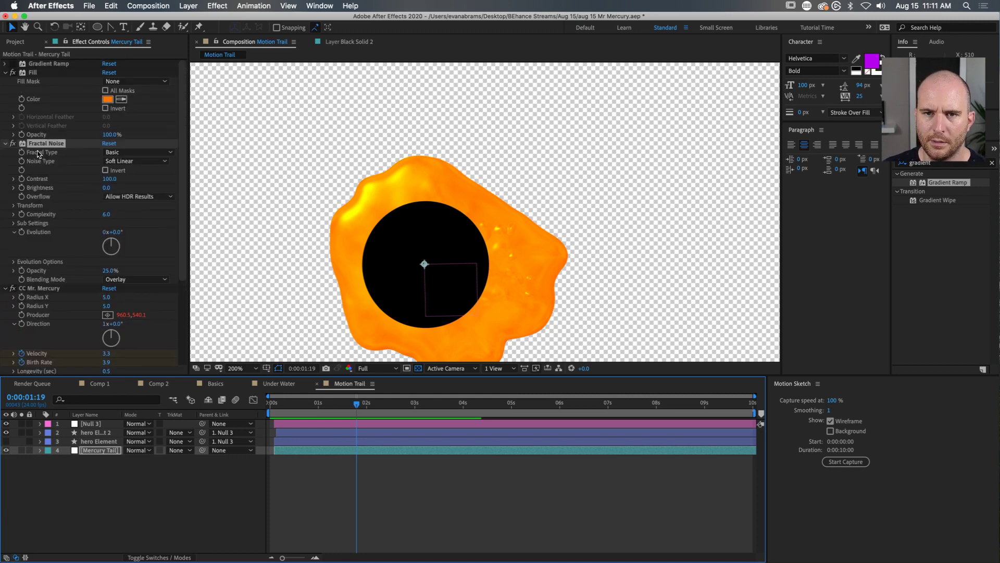
pyautogui.click(6, 72)
pyautogui.click(5, 81)
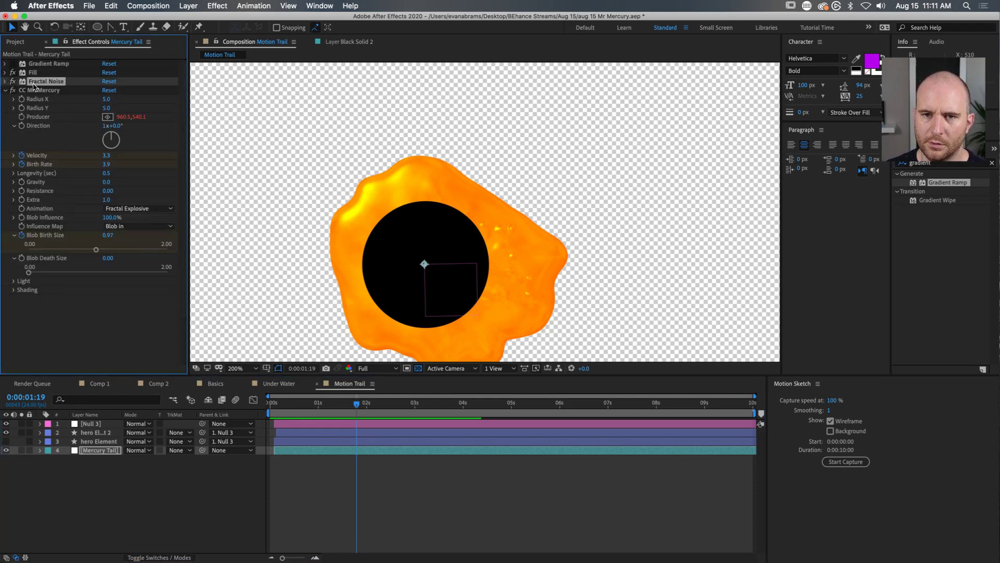
pyautogui.click(45, 90)
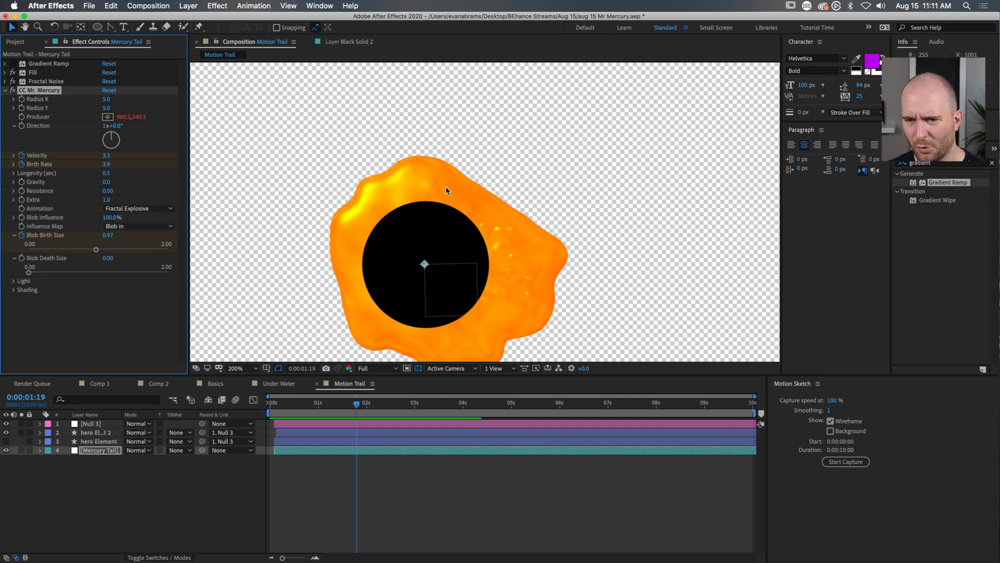
pyautogui.click(131, 226)
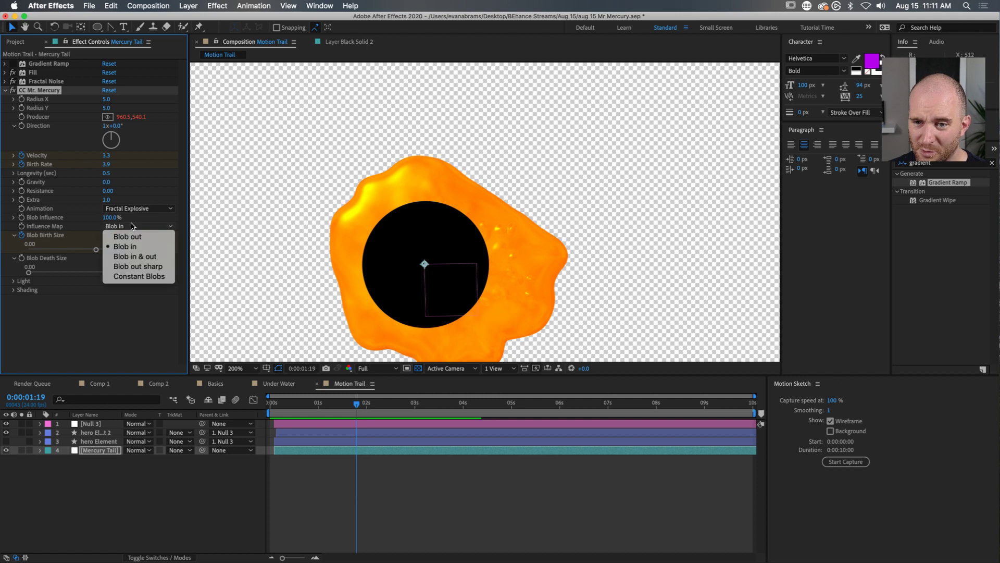
pyautogui.click(140, 256)
# Step: Preview the burst and the whole trail animation to examine how the blobs appear and disappear
pyautogui.scroll(-2, 442, 292)
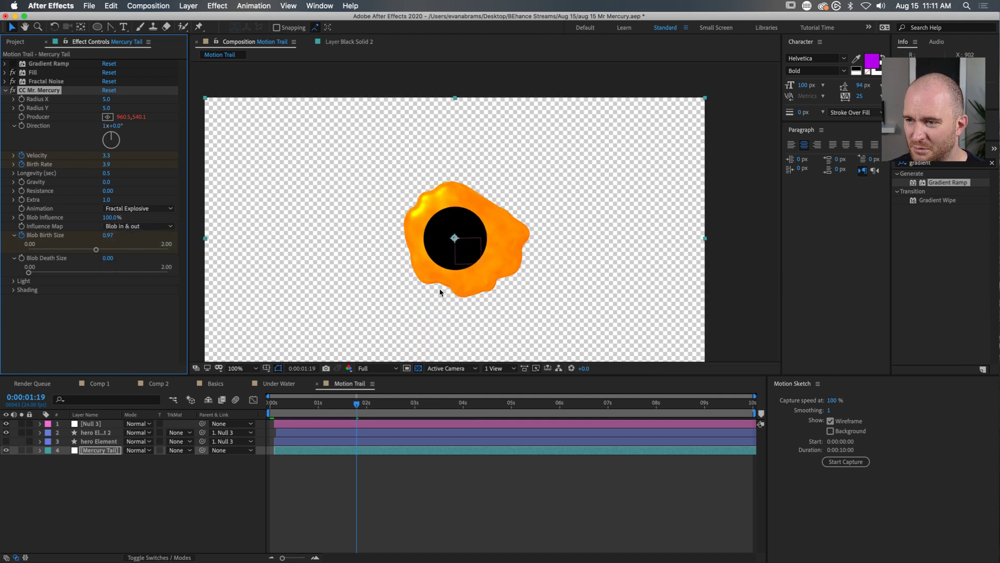
pyautogui.moveTo(356, 403); pyautogui.dragTo(331, 405)
pyautogui.press('space')
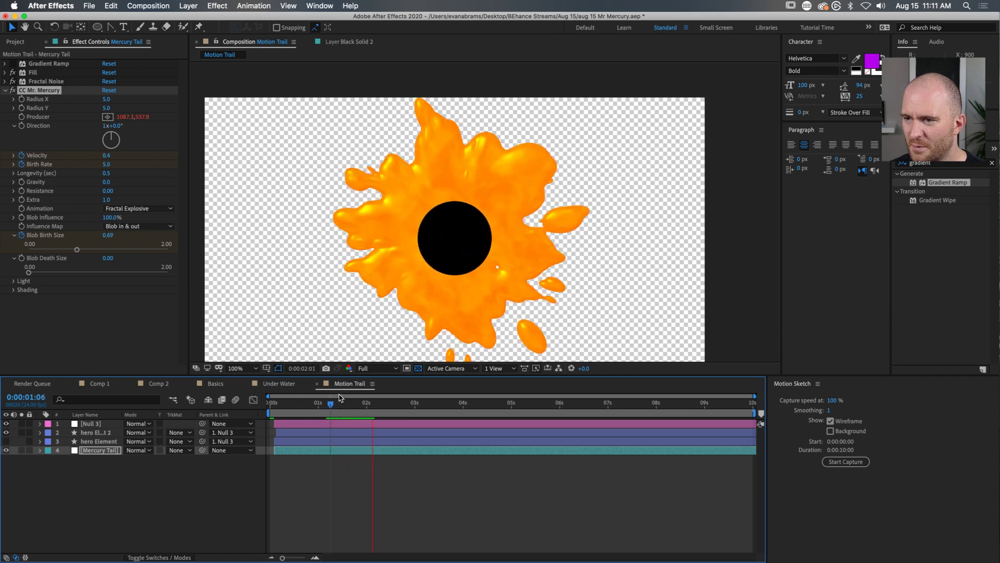
pyautogui.press('space')
pyautogui.scroll(-1, 408, 329)
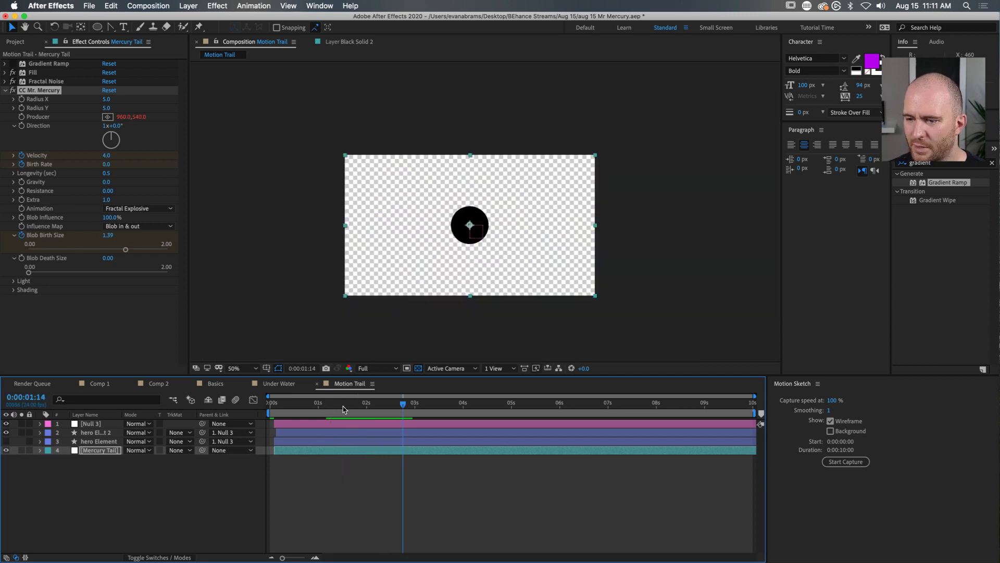
pyautogui.press('Home')
pyautogui.press('space')
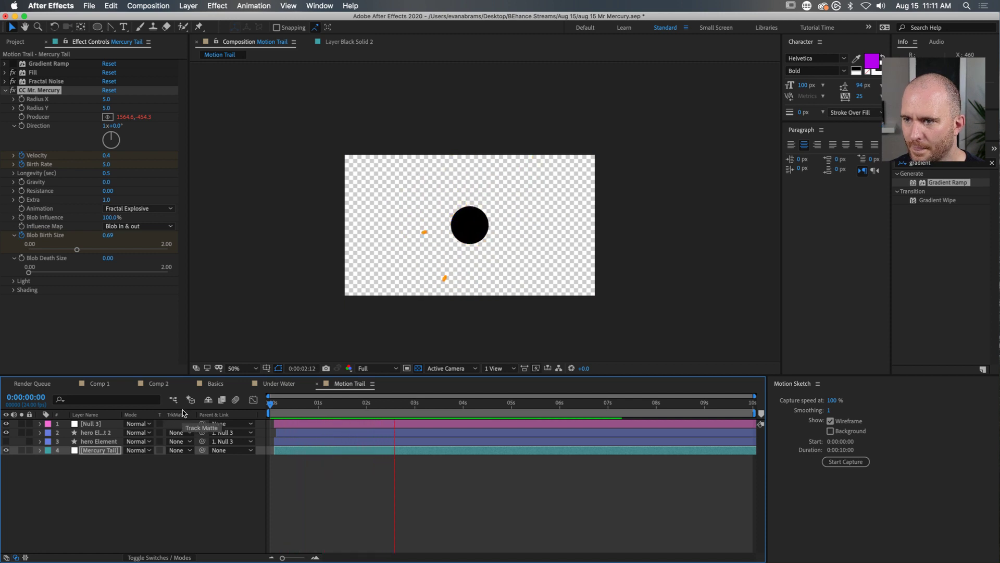
pyautogui.moveTo(340, 404); pyautogui.dragTo(400, 431)
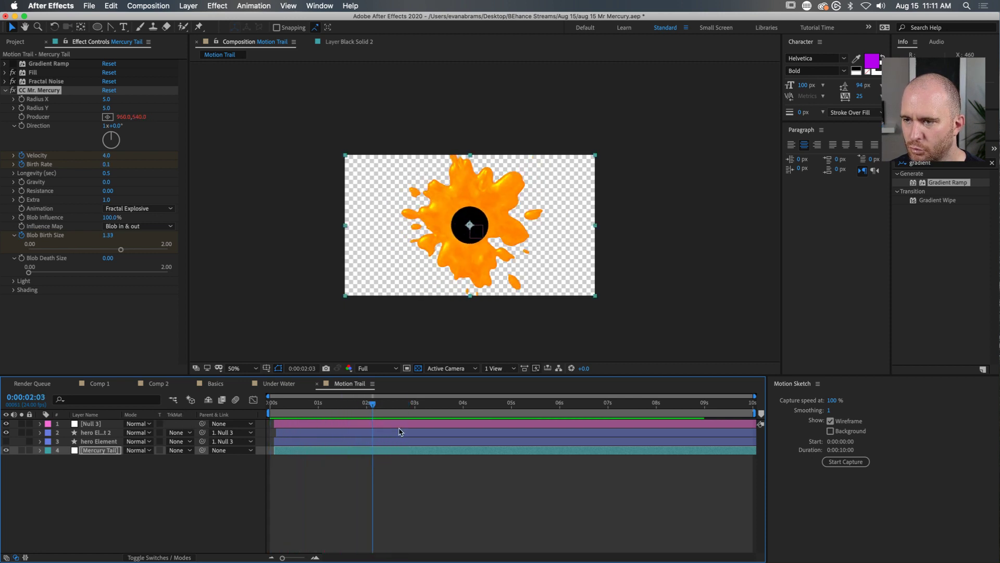
# Step: Reveal the Mercury Tail layer's animated CC Mr. Mercury keyframes and preview the burst from 0:00:01:10
pyautogui.press('u')
pyautogui.click(398, 474)
pyautogui.click(109, 468)
pyautogui.click(271, 492)
pyautogui.click(339, 468)
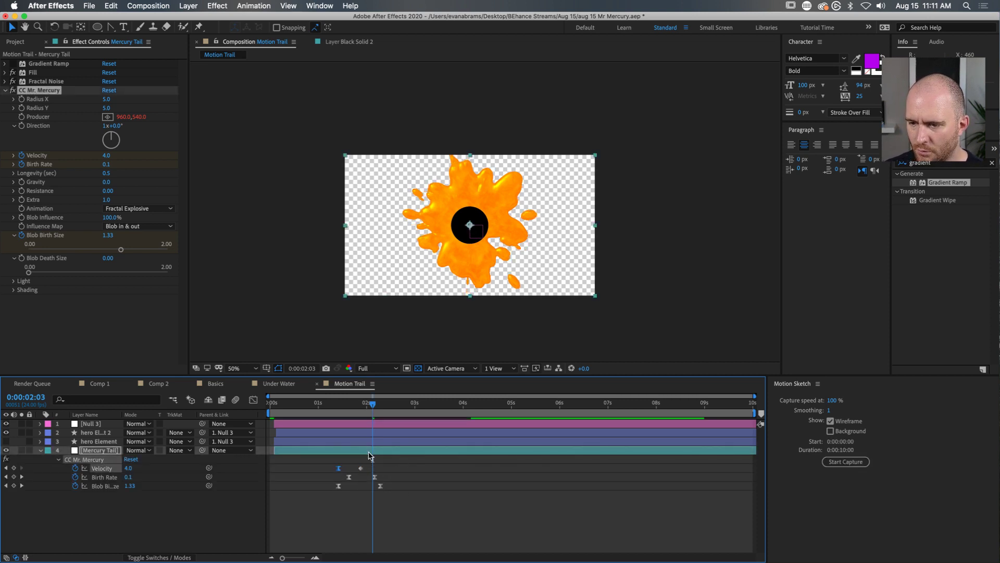
pyautogui.click(338, 404)
pyautogui.press('space')
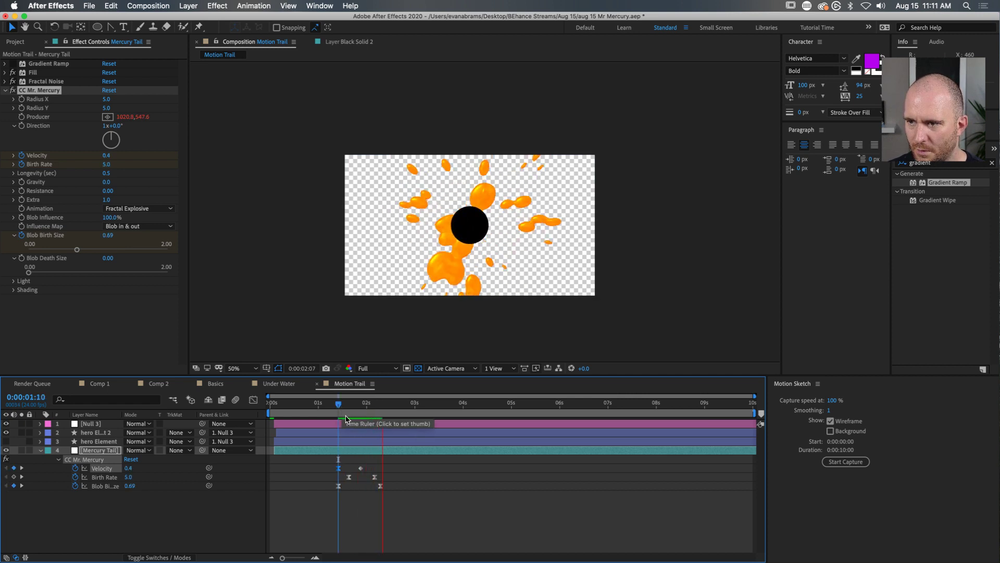
# Step: Move the second Velocity keyframe earlier to about 0:00:01:16 and preview the burst
pyautogui.click(357, 471)
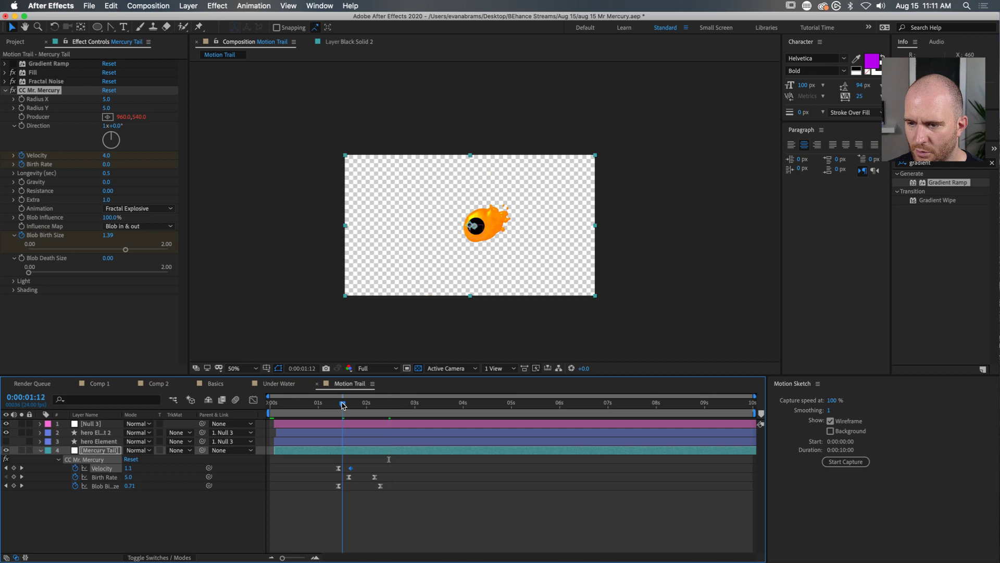
pyautogui.press('space')
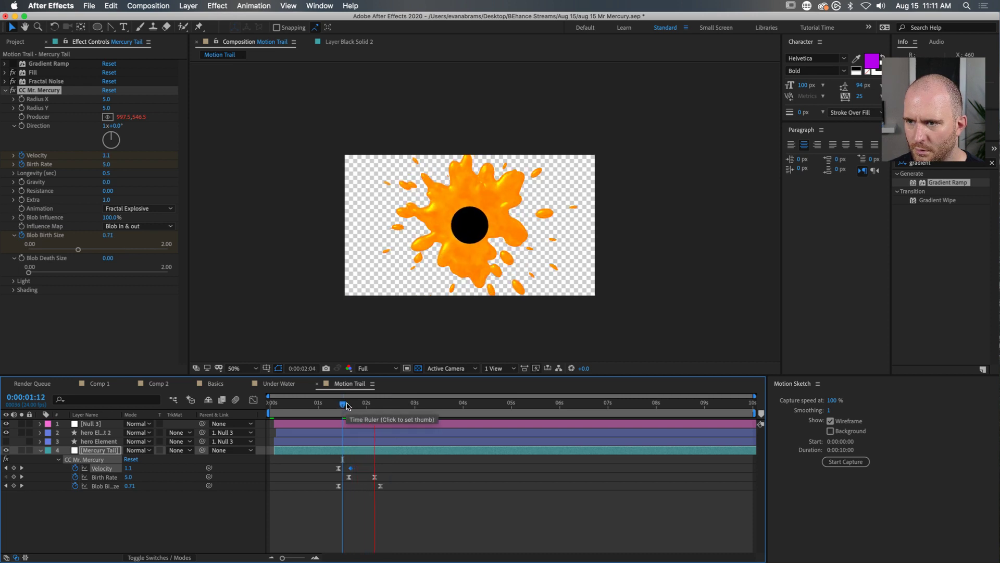
pyautogui.press('space')
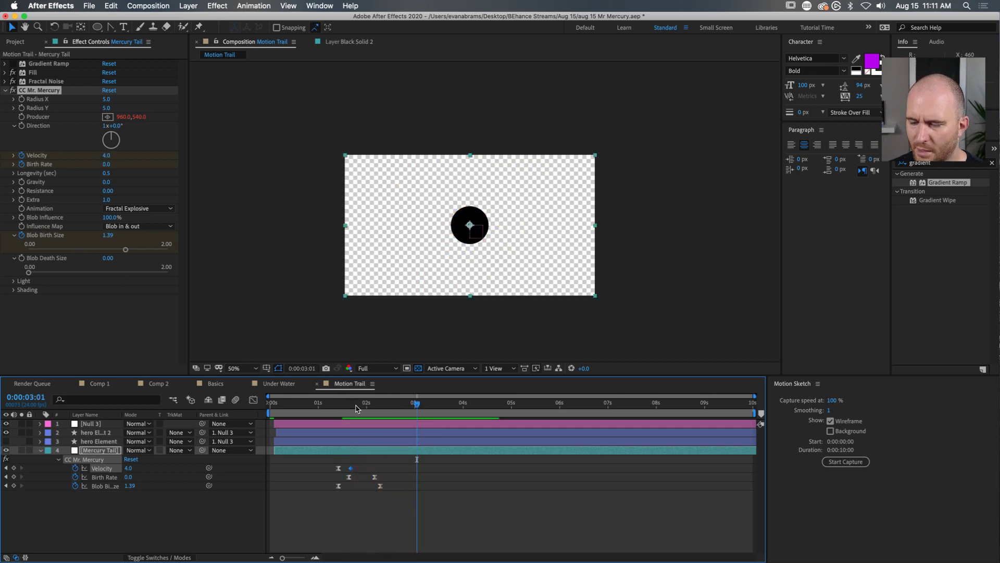
# Step: Try a Velocity of 5 at 0:00:01:15 and preview the burst
pyautogui.click(348, 405)
pyautogui.click(128, 467)
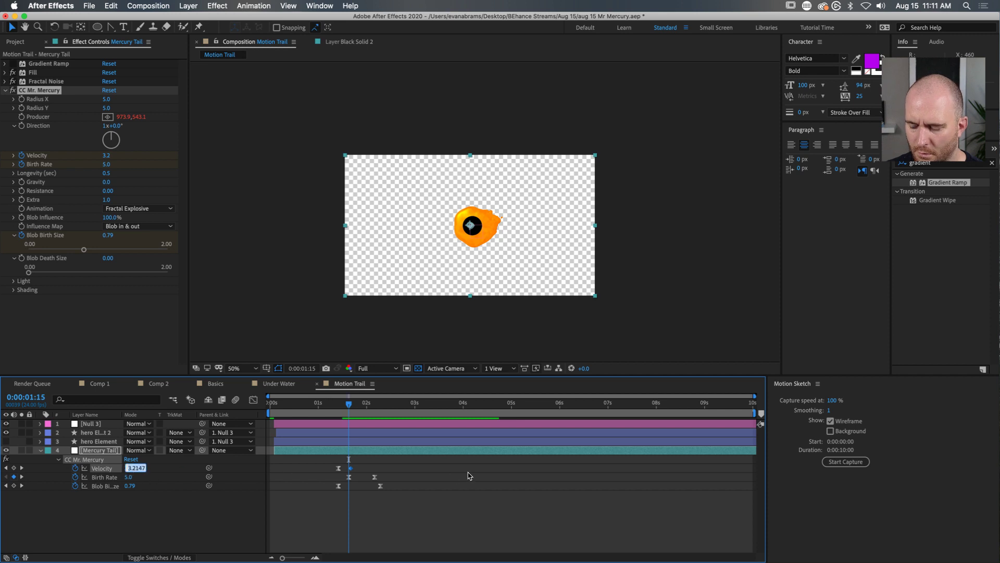
pyautogui.press('space')
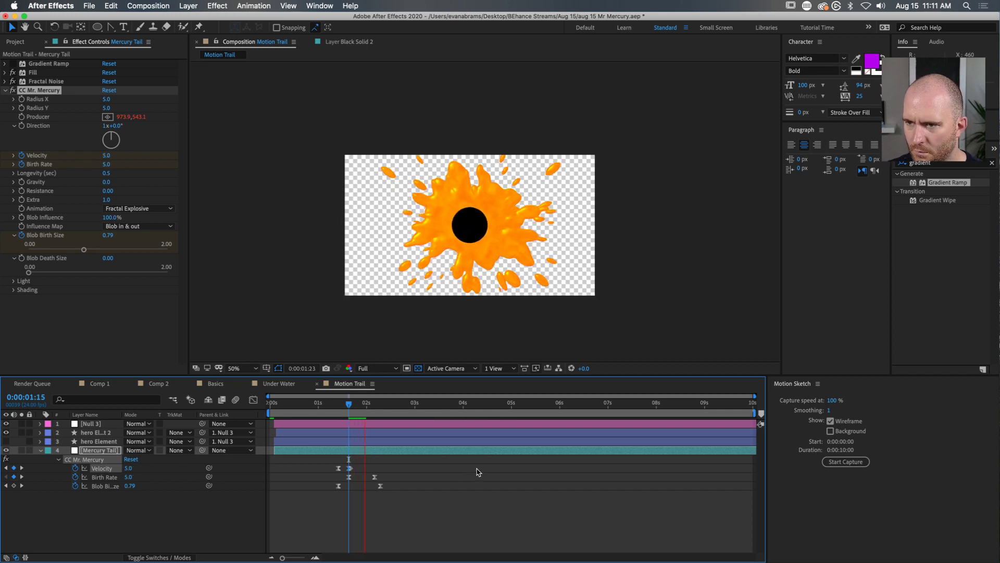
# Step: Move the second Velocity keyframe to about 0:00:01:19, set its value to 5, and preview the burst
pyautogui.click(356, 469)
pyautogui.moveTo(350, 468); pyautogui.dragTo(357, 468)
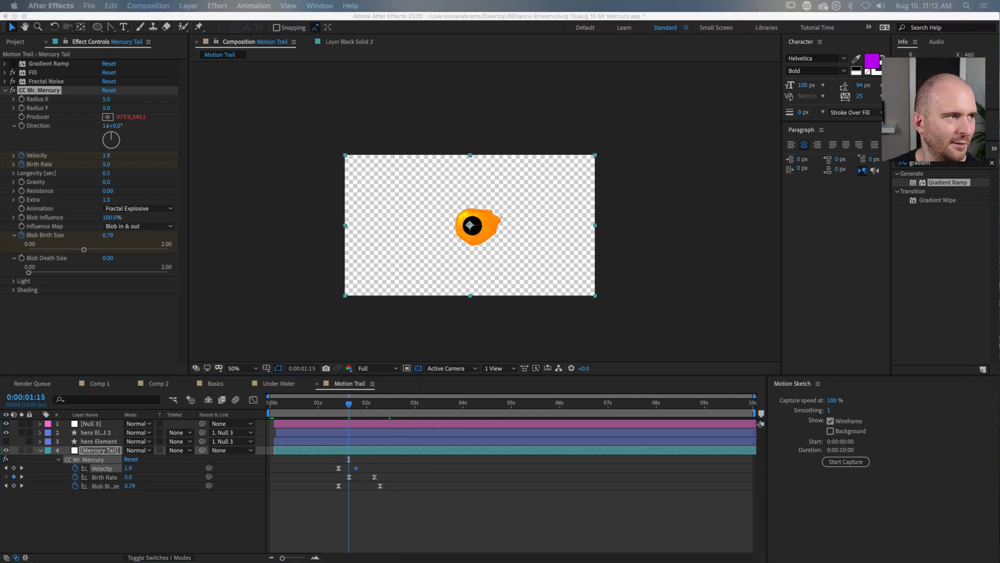
pyautogui.doubleClick(356, 468)
pyautogui.write('2.4')
pyautogui.press('Return')
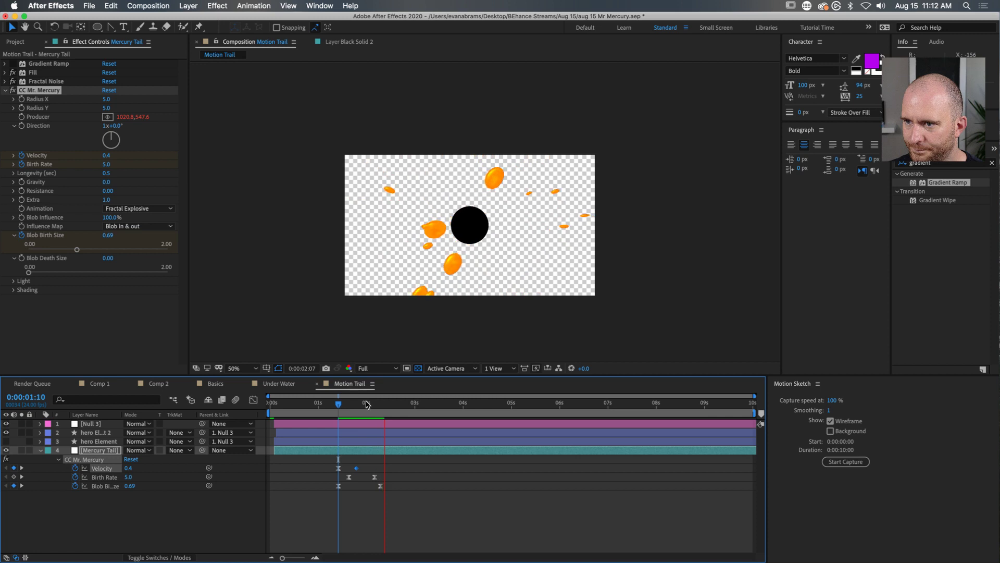
pyautogui.press('space')
pyautogui.moveTo(360, 403); pyautogui.dragTo(329, 406)
pyautogui.press('space')
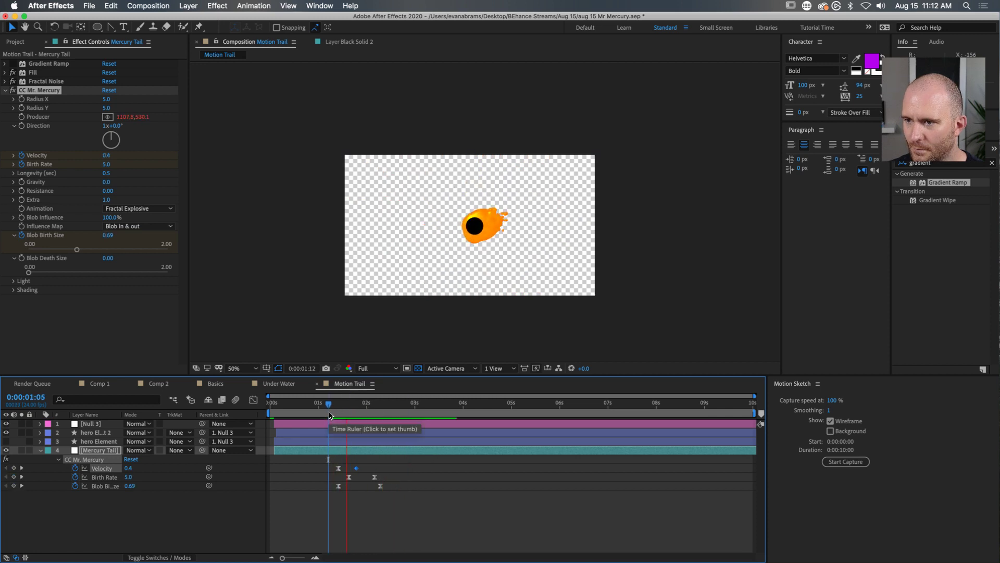
pyautogui.press('space')
# Step: End the work area at 0:00:03:00, play the shortened animation, and check the burst around 0:00:02:01
pyautogui.moveTo(408, 416); pyautogui.dragTo(415, 417)
pyautogui.press('n')
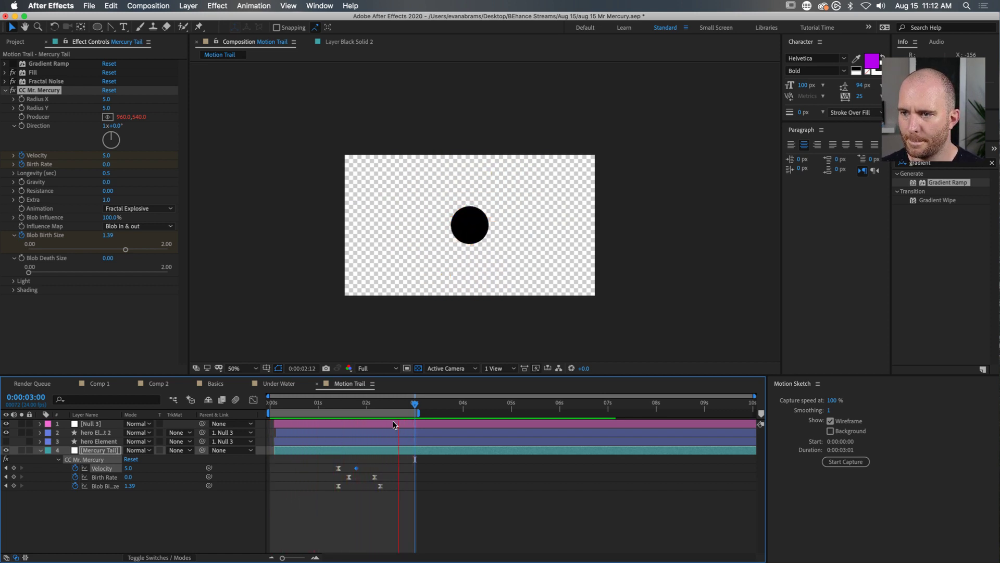
pyautogui.moveTo(270, 403); pyautogui.dragTo(369, 405)
pyautogui.press('space')
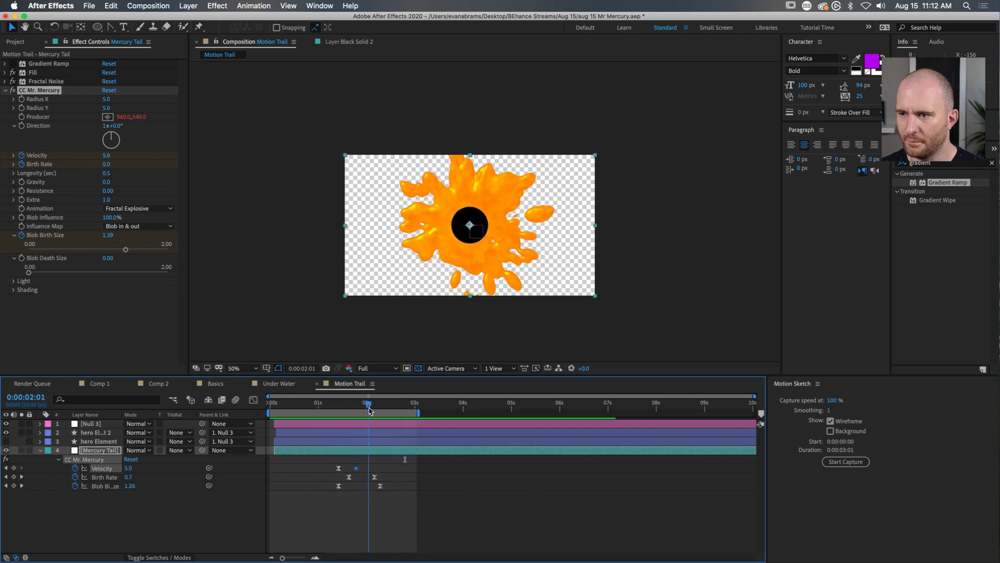
# Step: Reveal the keyframed properties of hero Element 2 and set its Scale to 145% at the second keyframe, 0:00:02:08
pyautogui.click(362, 452)
pyautogui.click(363, 440)
pyautogui.click(363, 433)
pyautogui.press('u')
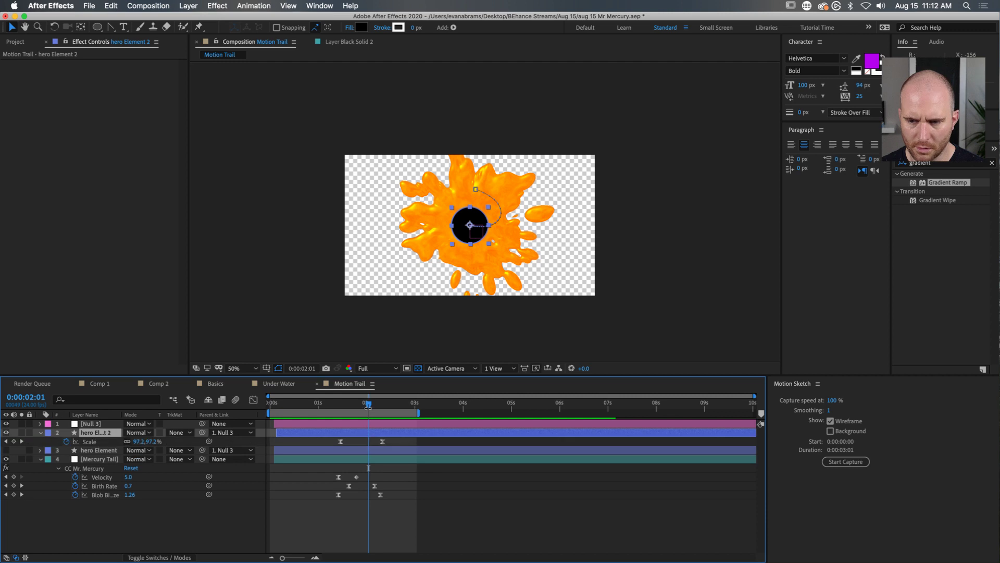
pyautogui.click(382, 405)
pyautogui.moveTo(157, 442); pyautogui.dragTo(174, 435)
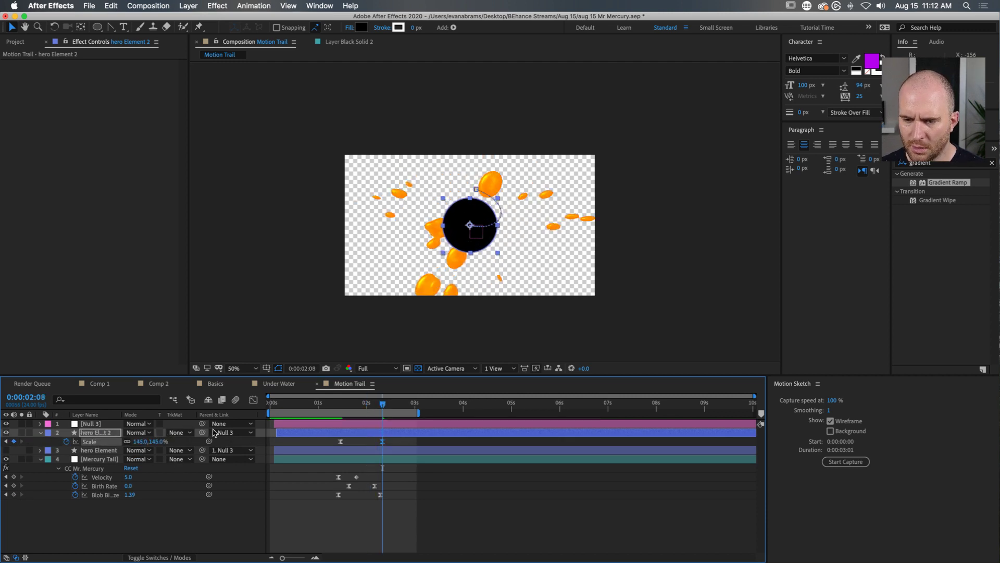
# Step: Preview the burst with the enlarged circle from 0:00:01:10 and check it at 0:00:02:04
pyautogui.click(337, 412)
pyautogui.press('space')
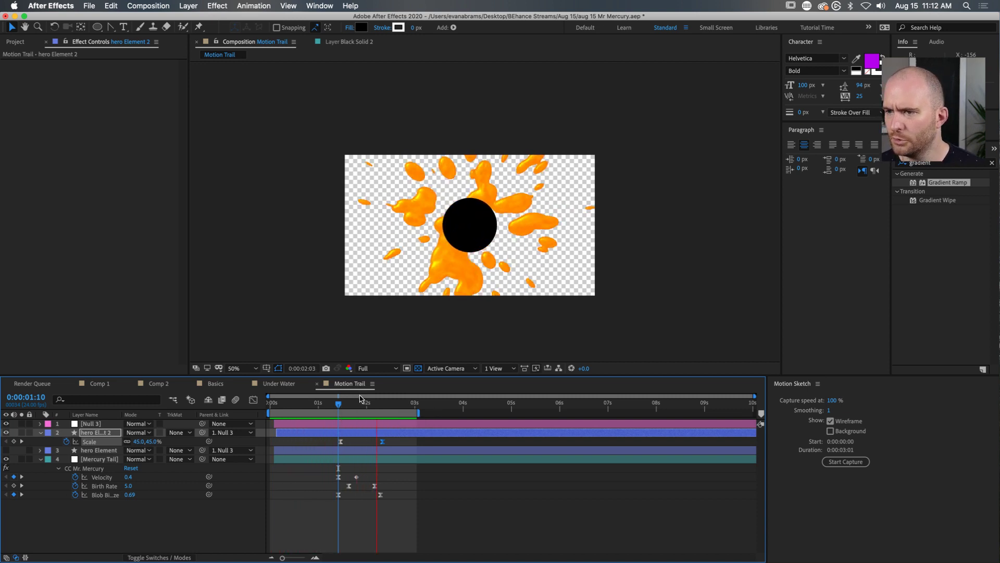
pyautogui.press('space')
pyautogui.moveTo(377, 398)
pyautogui.mouseDown()
pyautogui.moveTo(364, 400)
pyautogui.moveTo(376, 403)
pyautogui.mouseUp()
# Step: Collapse the expanded properties of all layers in the Motion Trail composition and deselect everything
pyautogui.press('super+a')
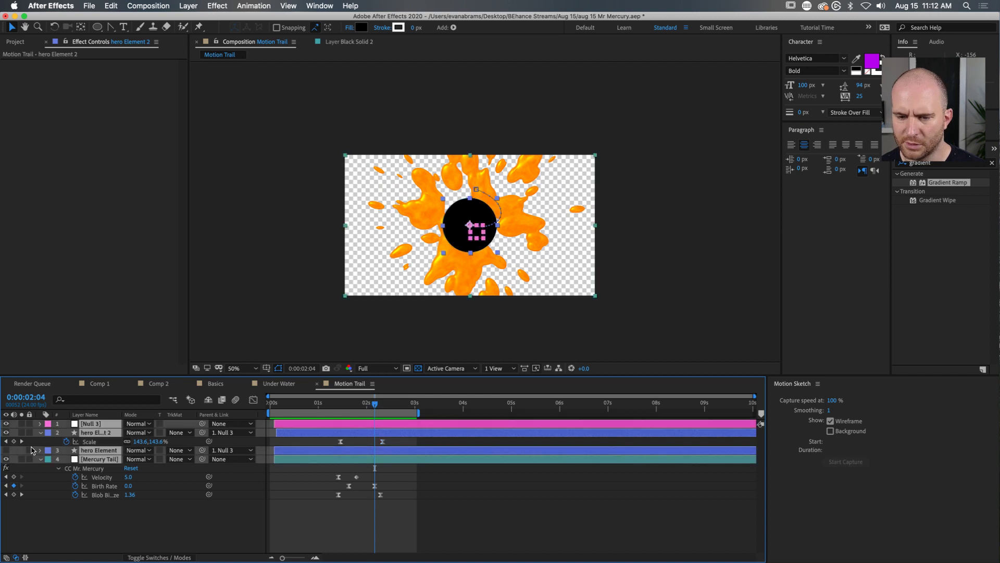
pyautogui.click(41, 459)
pyautogui.click(78, 488)
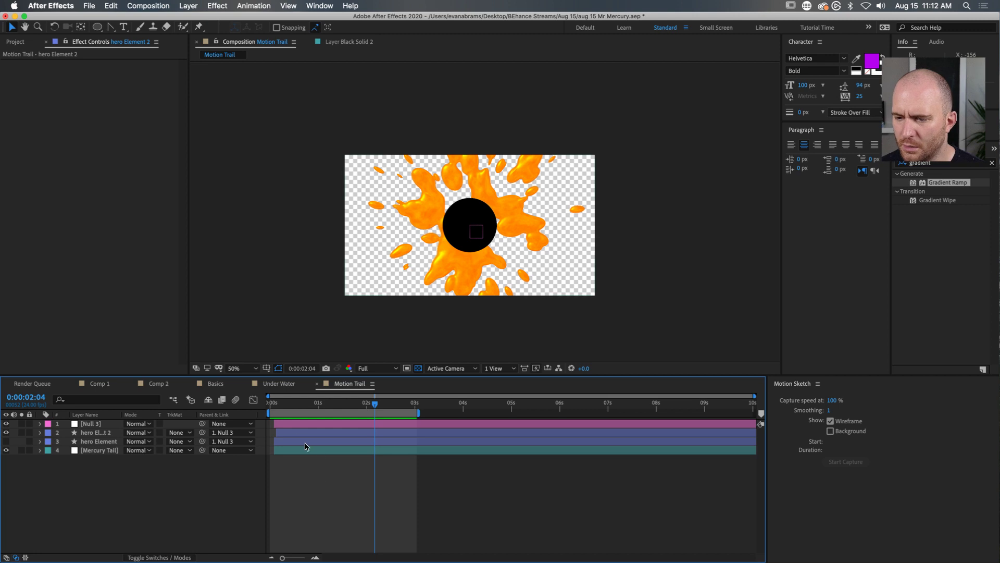
# Step: Play the trail and burst animation from the start and inspect the droplets around the circle up close at 0:00:02:08
pyautogui.click(294, 402)
pyautogui.moveTo(297, 402); pyautogui.dragTo(375, 407)
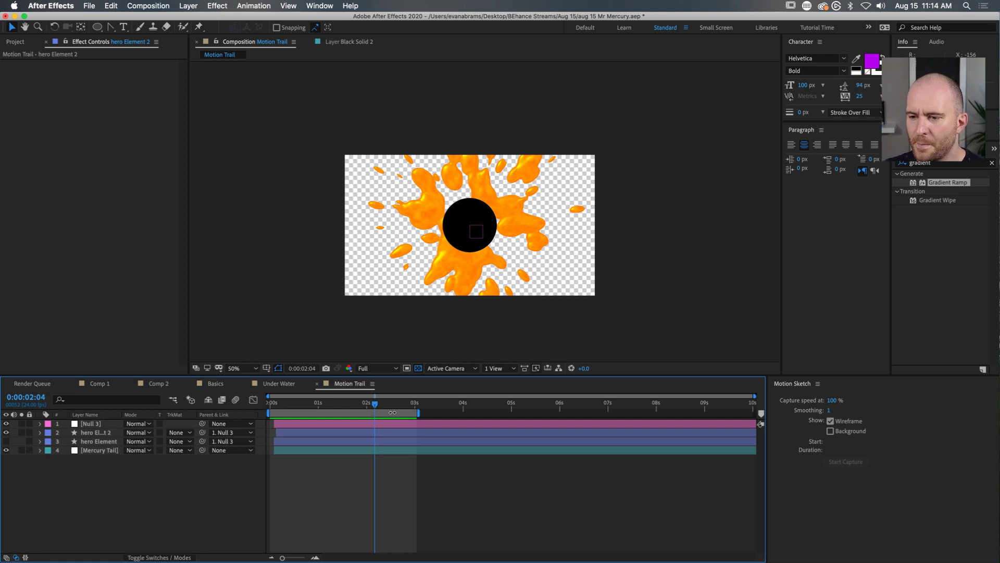
pyautogui.moveTo(374, 408); pyautogui.dragTo(254, 406)
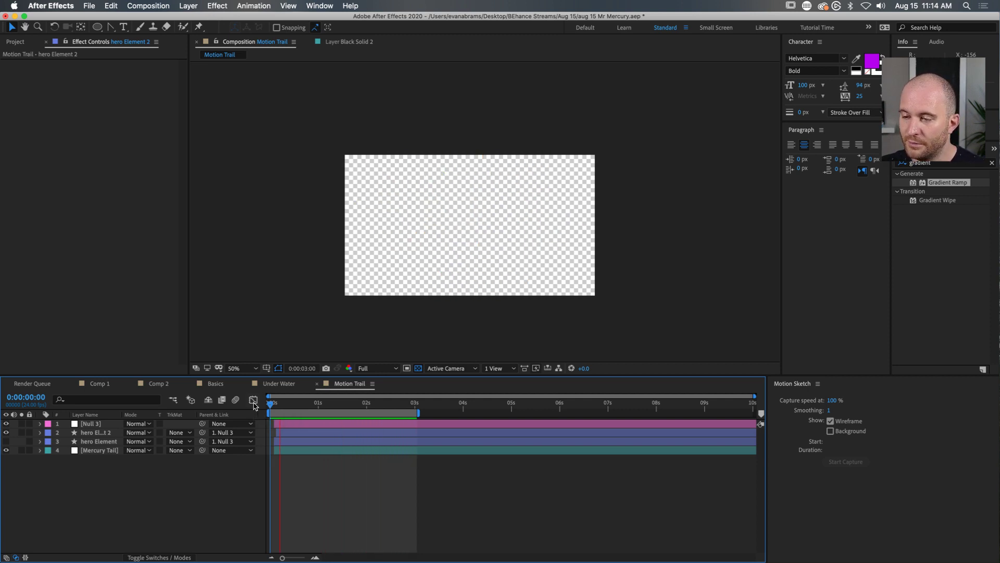
pyautogui.press('space')
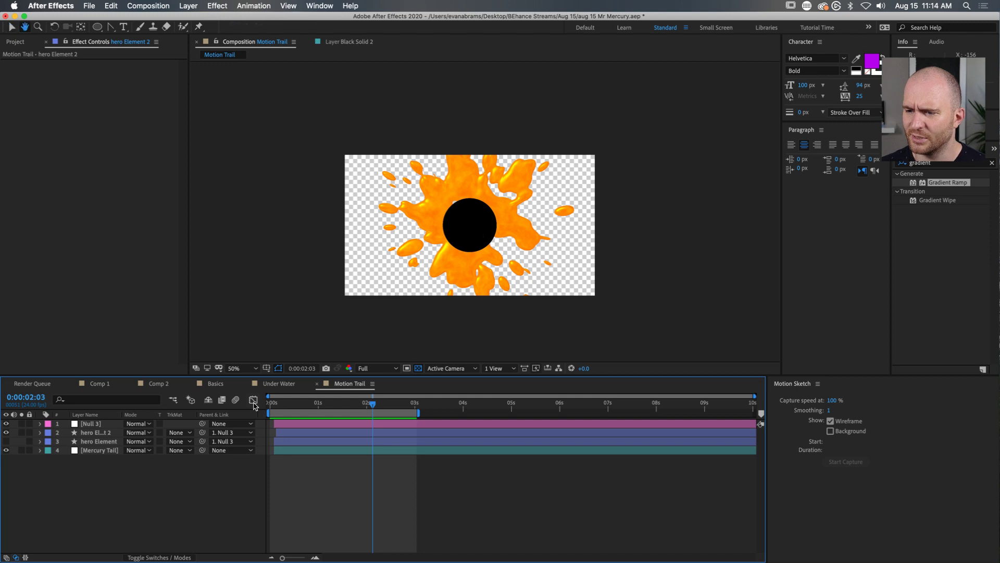
pyautogui.press('space')
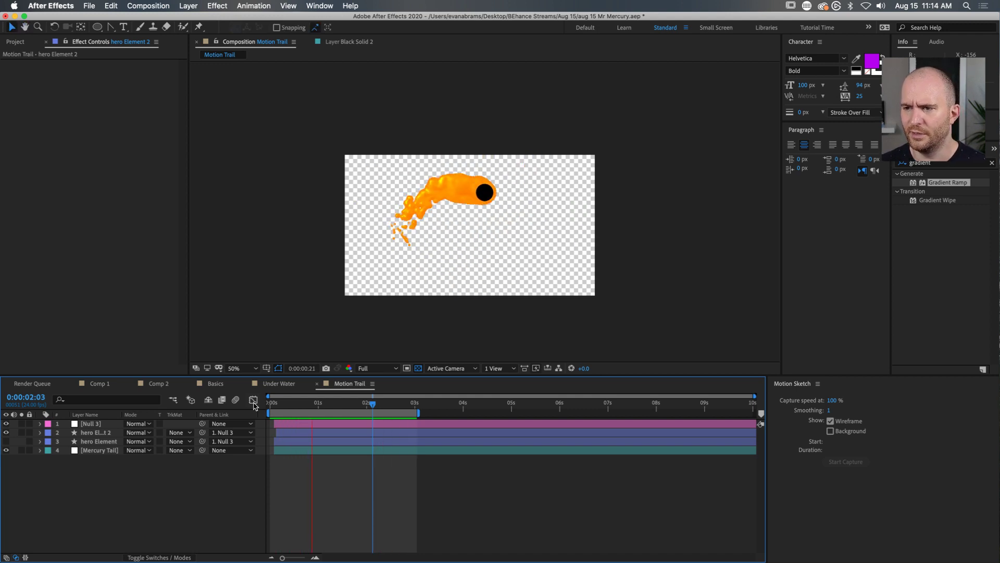
pyautogui.press('space')
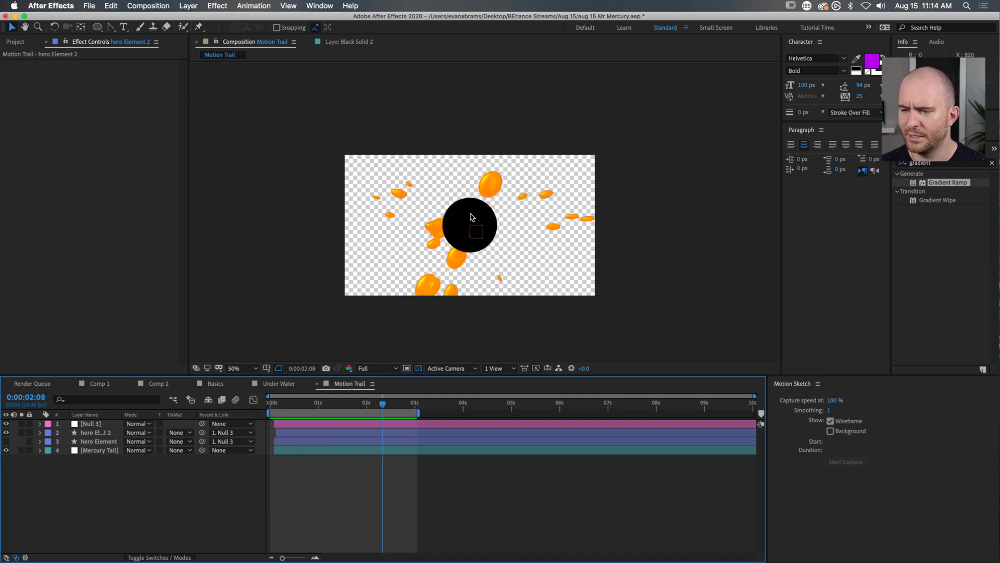
pyautogui.scroll(2, 451, 228)
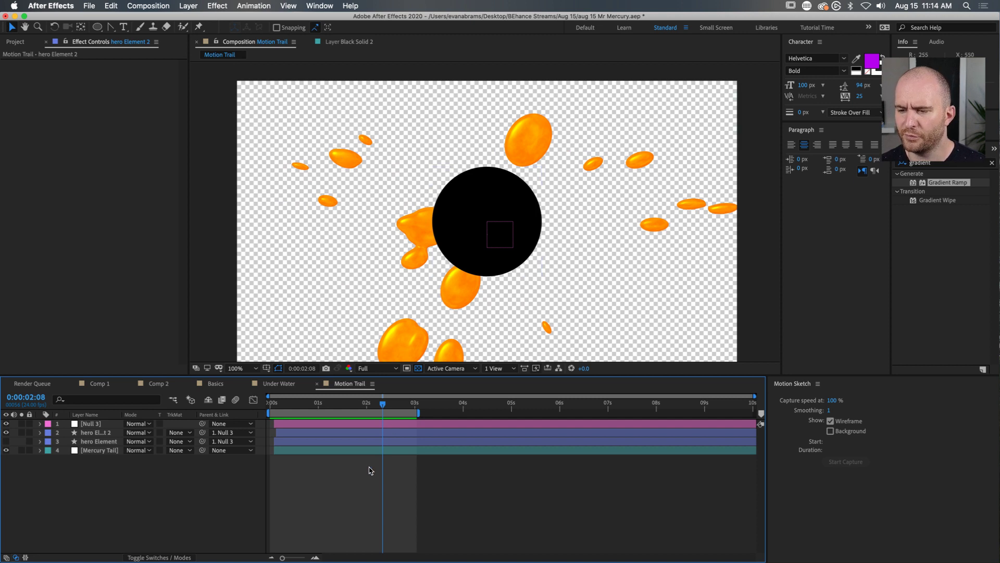
# Step: Review the Mercury Tail, hero Element 2 and Null 3 layers, replay the animation, and return to the burst at 0:00:02:01
pyautogui.click(112, 450)
pyautogui.keyDown('shift'); pyautogui.click(101, 433); pyautogui.keyUp('shift')
pyautogui.keyDown('shift'); pyautogui.click(95, 424); pyautogui.keyUp('shift')
pyautogui.click(149, 502)
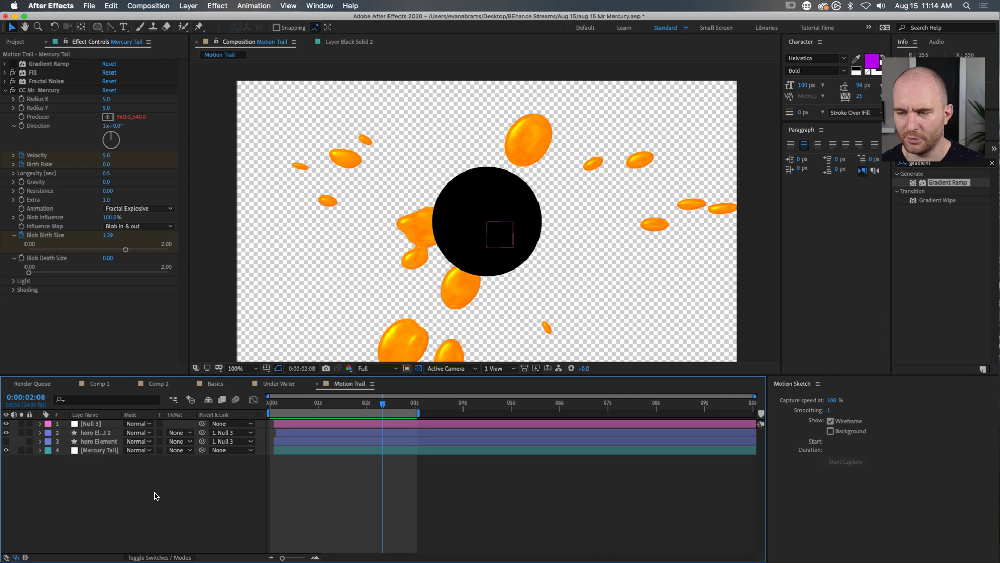
pyautogui.scroll(-2, 441, 260)
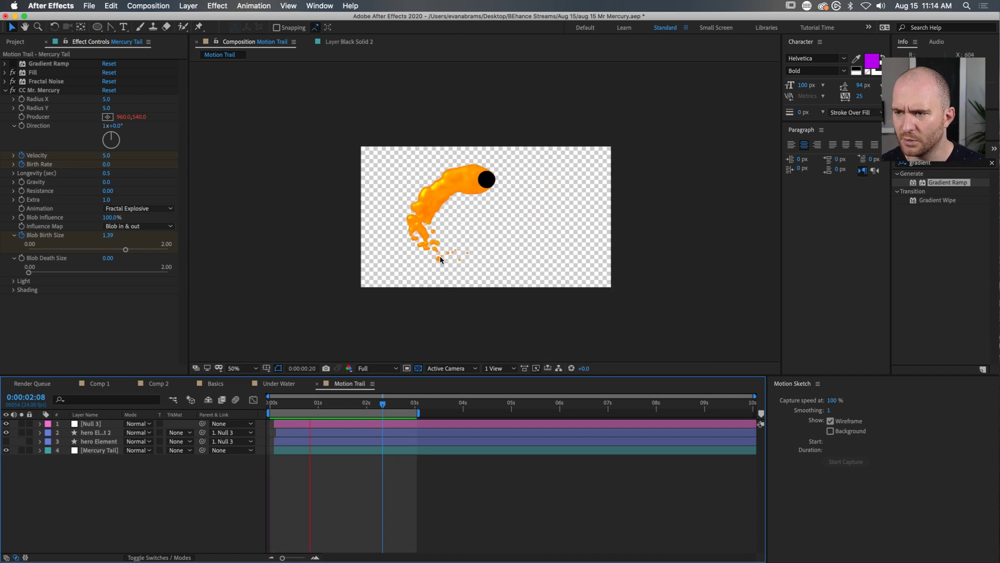
pyautogui.press('space')
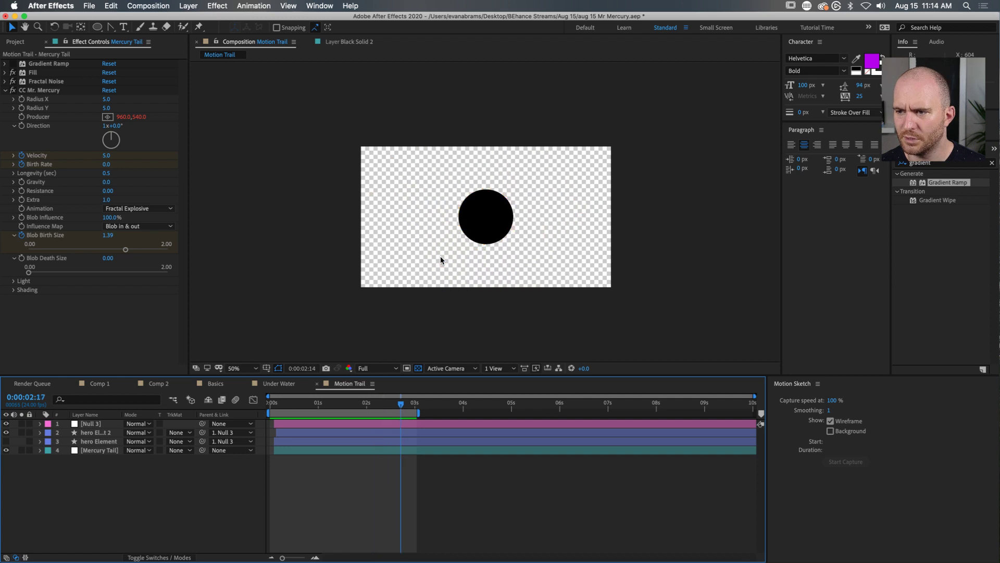
pyautogui.moveTo(370, 406)
pyautogui.mouseDown()
pyautogui.moveTo(350, 404)
pyautogui.moveTo(368, 402)
pyautogui.mouseUp()
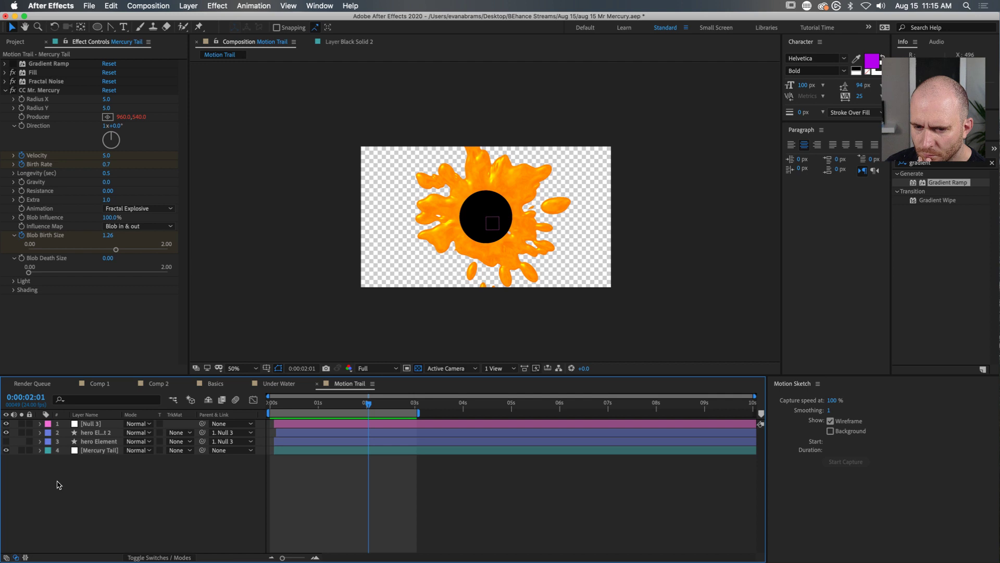
# Step: Create a shape layer with an ellipse filling the composition and reveal the ellipse's modified properties
pyautogui.click(98, 27)
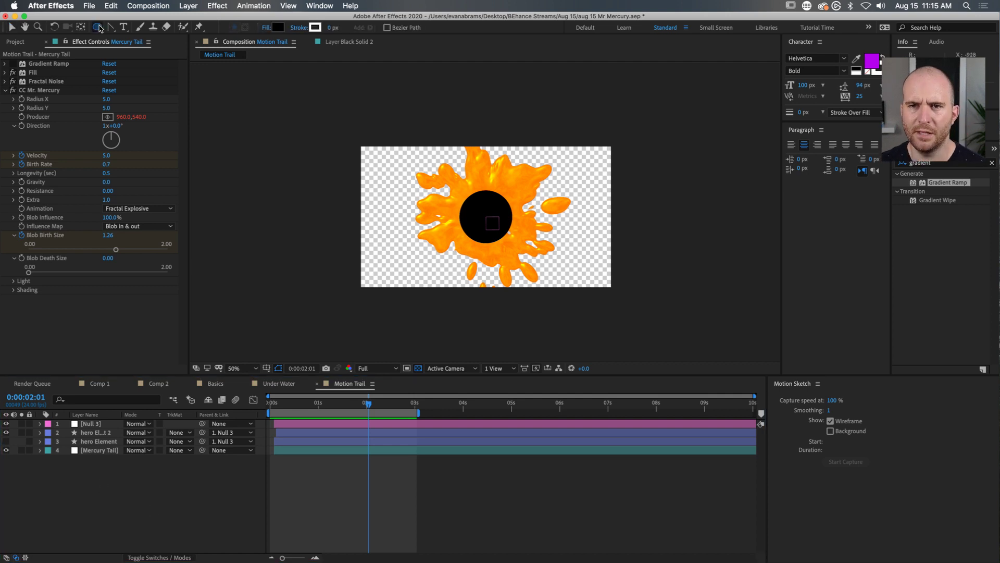
pyautogui.doubleClick(97, 27)
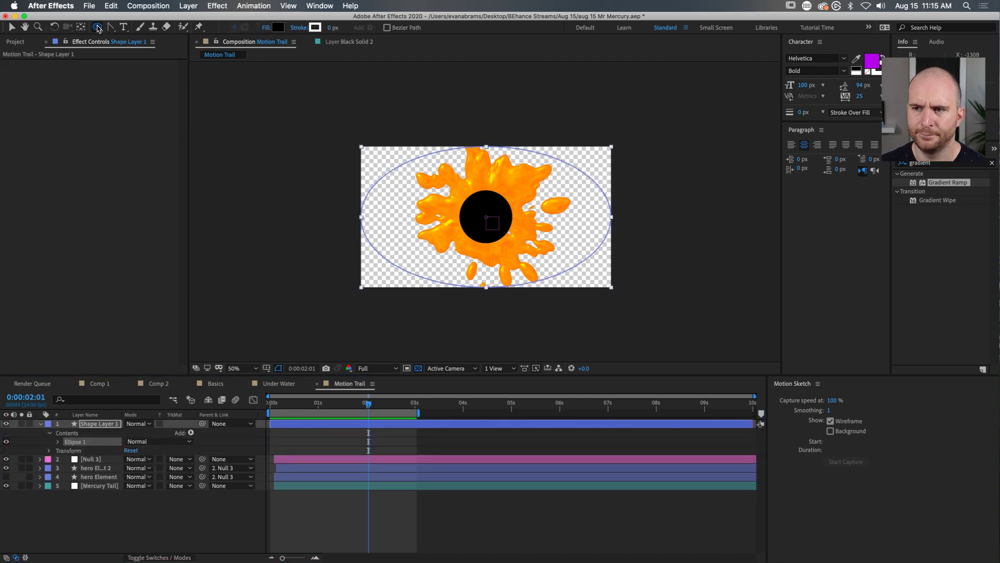
pyautogui.press('v')
pyautogui.press('u')
pyautogui.press('u')
# Step: Set the new ellipse's Size to 100 by 100 so it becomes a small circle
pyautogui.click(162, 459)
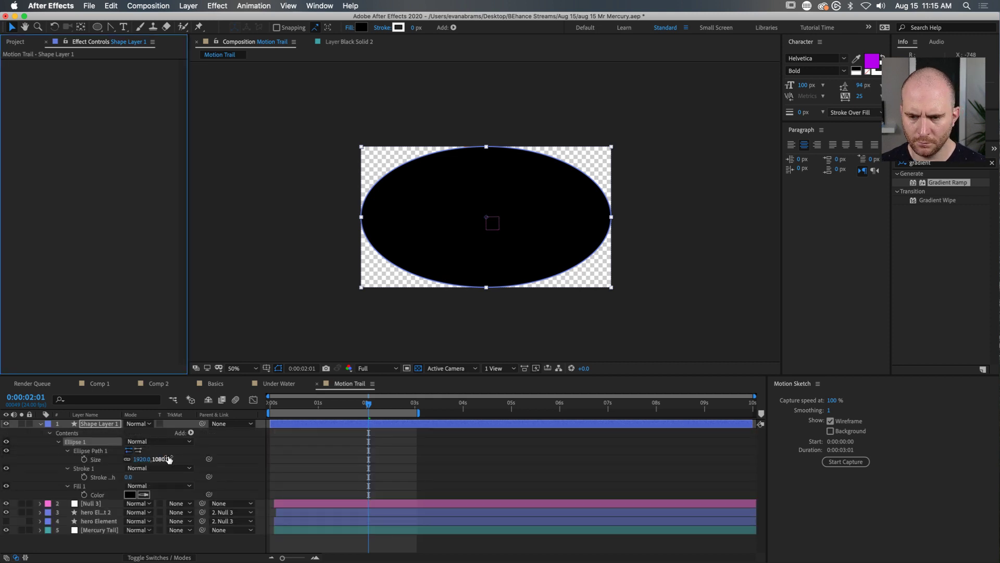
pyautogui.write('0')
pyautogui.press('Return')
pyautogui.moveTo(148, 452); pyautogui.dragTo(169, 461)
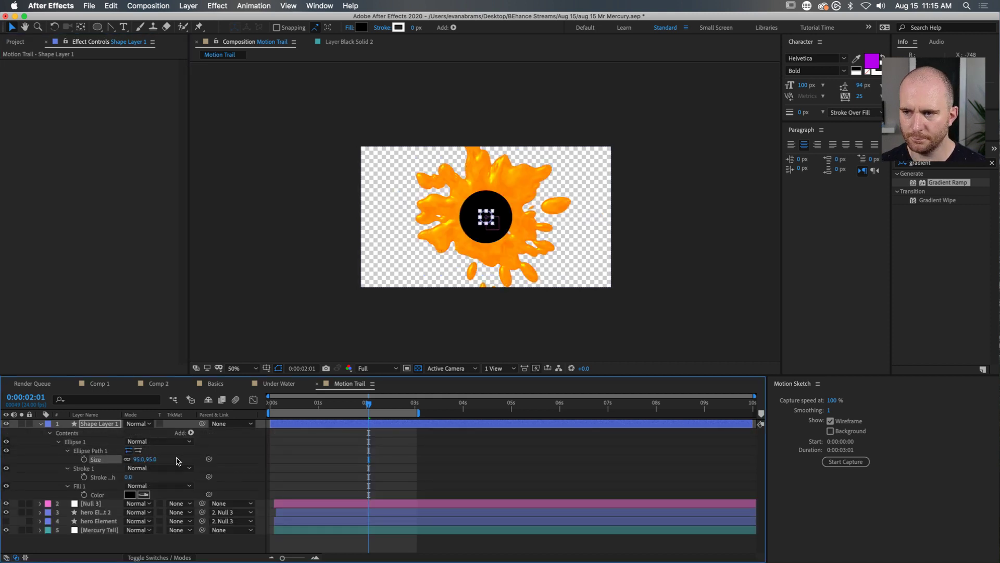
pyautogui.click(157, 457)
pyautogui.write('100')
pyautogui.press('Return')
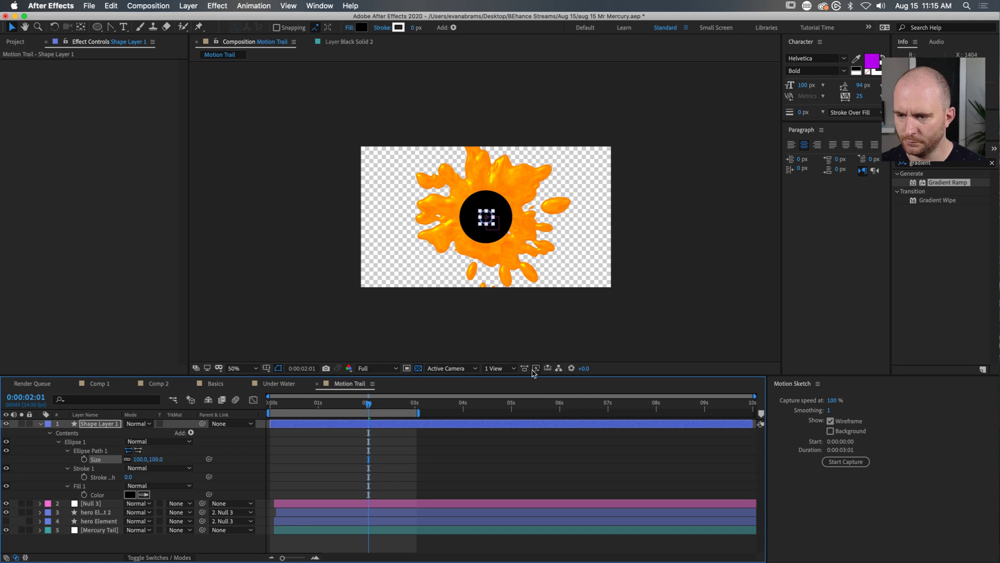
# Step: Move the small circle to the composition's lower-left corner and nudge it inward equally from both edges
pyautogui.moveTo(490, 219); pyautogui.dragTo(361, 287)
pyautogui.hotkey('shift', 'Right')
pyautogui.hotkey('shift', 'Right')
pyautogui.hotkey('shift', 'Right')
pyautogui.hotkey('shift', 'Right')
pyautogui.hotkey('shift', 'Up')
pyautogui.hotkey('shift', 'Up')
pyautogui.hotkey('shift', 'Up')
pyautogui.hotkey('shift', 'Up')
pyautogui.hotkey('shift', 'Right')
pyautogui.hotkey('shift', 'Right')
pyautogui.hotkey('shift', 'Up')
pyautogui.hotkey('shift', 'Up')
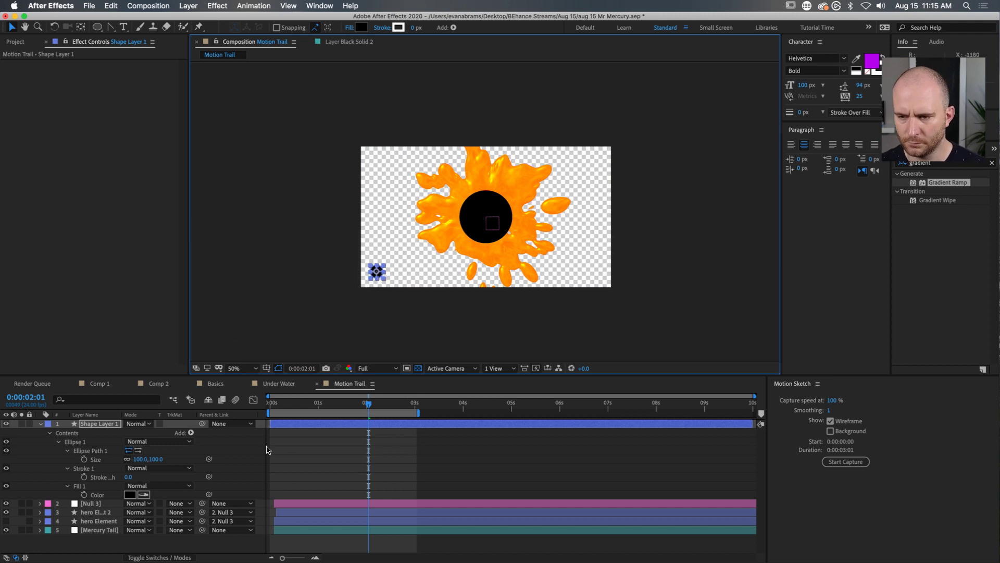
# Step: Add a Repeater inside the Ellipse 1 group and set its Copies to 18
pyautogui.click(104, 441)
pyautogui.click(182, 433)
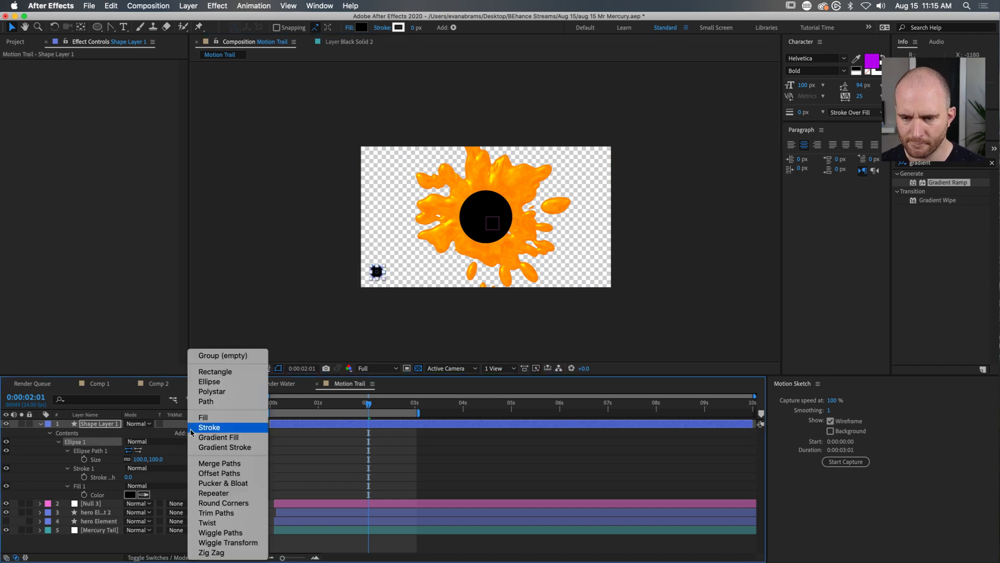
pyautogui.click(225, 493)
pyautogui.click(68, 503)
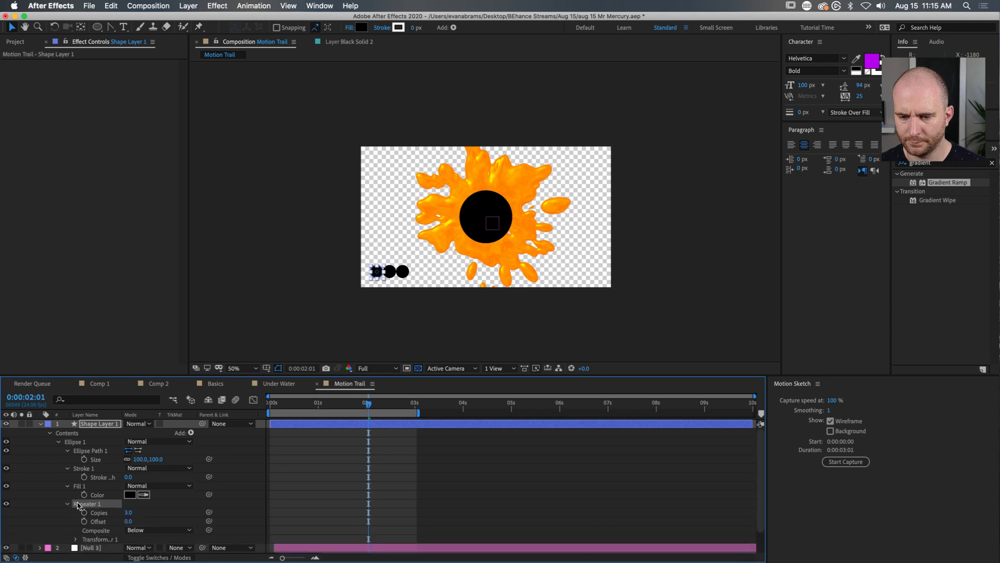
pyautogui.moveTo(130, 512); pyautogui.dragTo(142, 510)
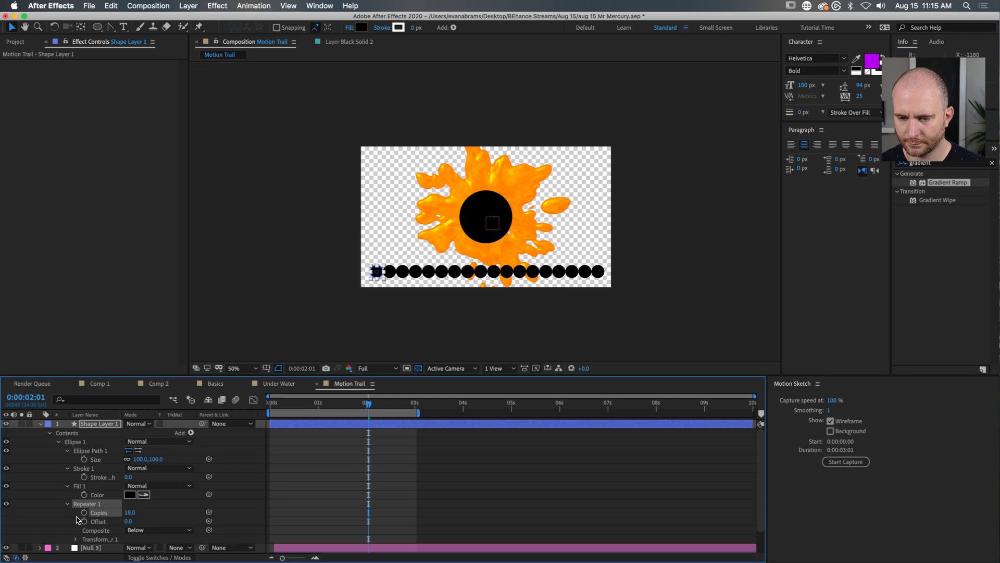
# Step: Space the repeated circles horizontally, trying a Repeater transform Position of 200 and settling on 150, 0
pyautogui.click(75, 539)
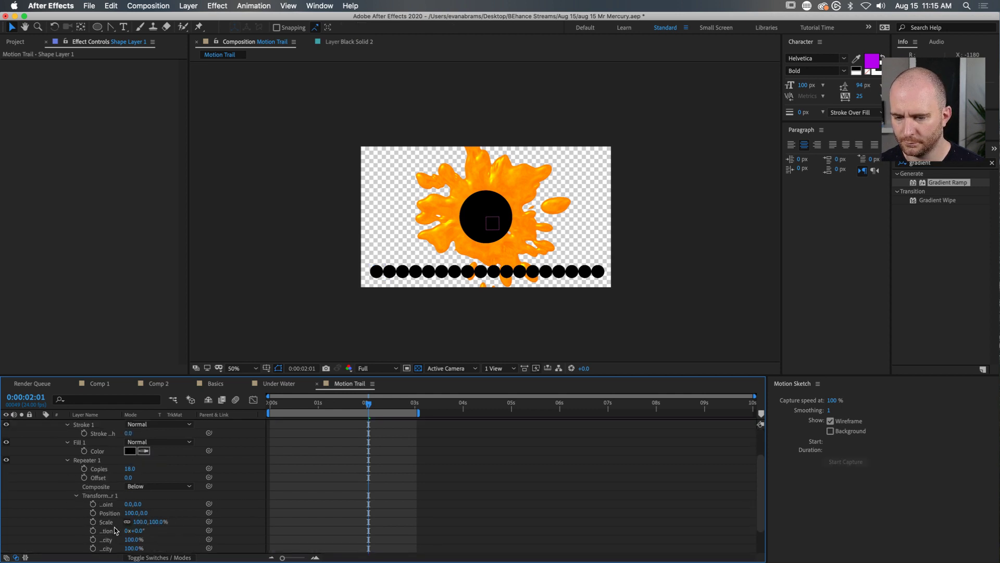
pyautogui.click(135, 512)
pyautogui.write('200')
pyautogui.press('Return')
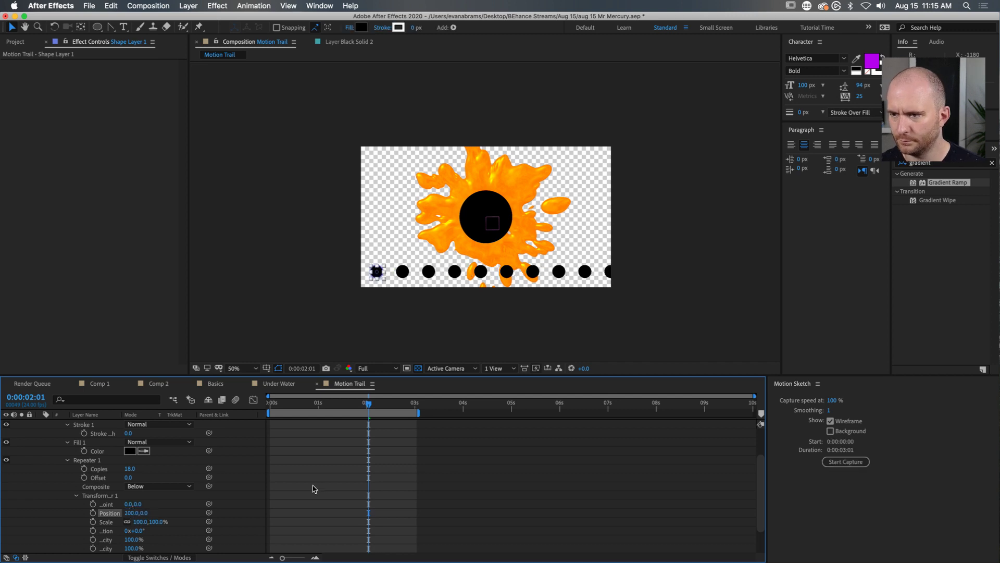
pyautogui.click(140, 514)
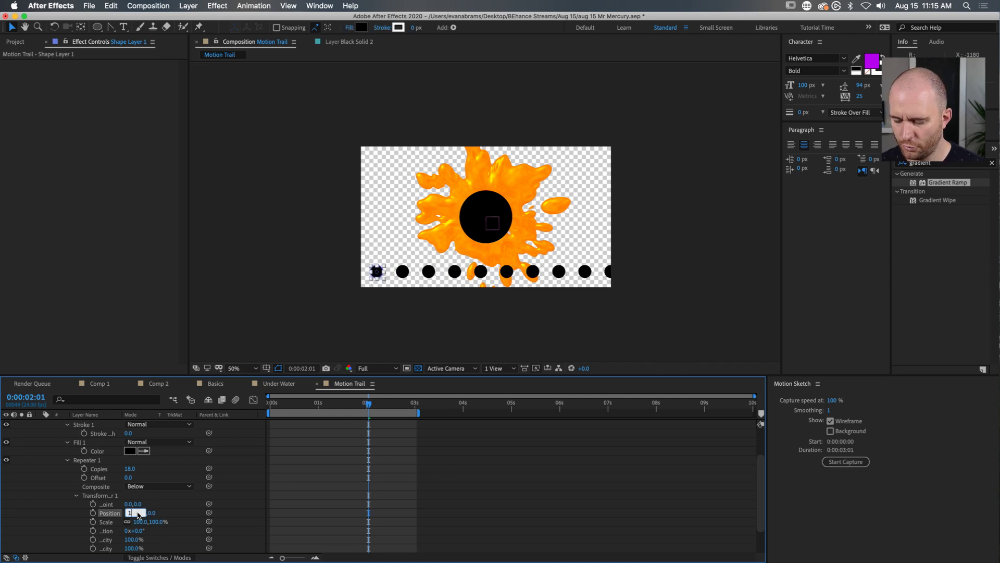
pyautogui.write('150')
pyautogui.press('Return')
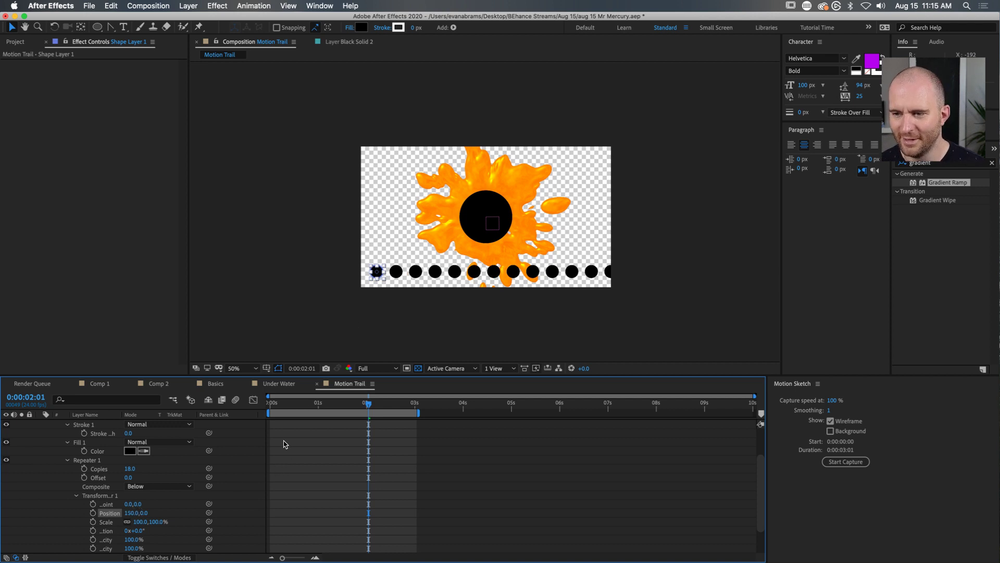
# Step: Reposition the row of circles along the composition's lower edge at position 80, 1000
pyautogui.moveTo(379, 272); pyautogui.dragTo(360, 276)
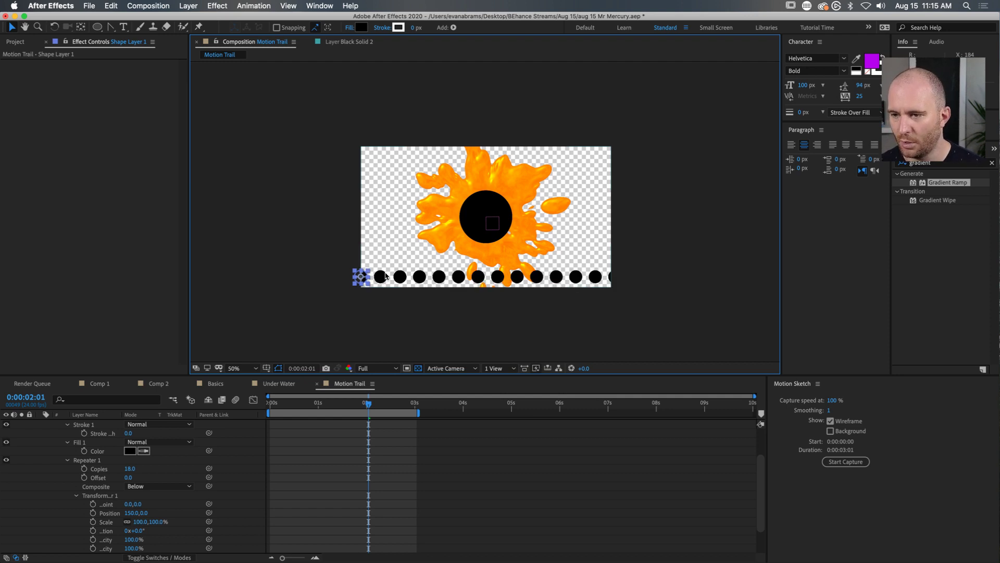
pyautogui.hotkey('shift', 'Right')
pyautogui.hotkey('shift', 'Right')
pyautogui.hotkey('shift', 'Right')
pyautogui.hotkey('shift', 'Right')
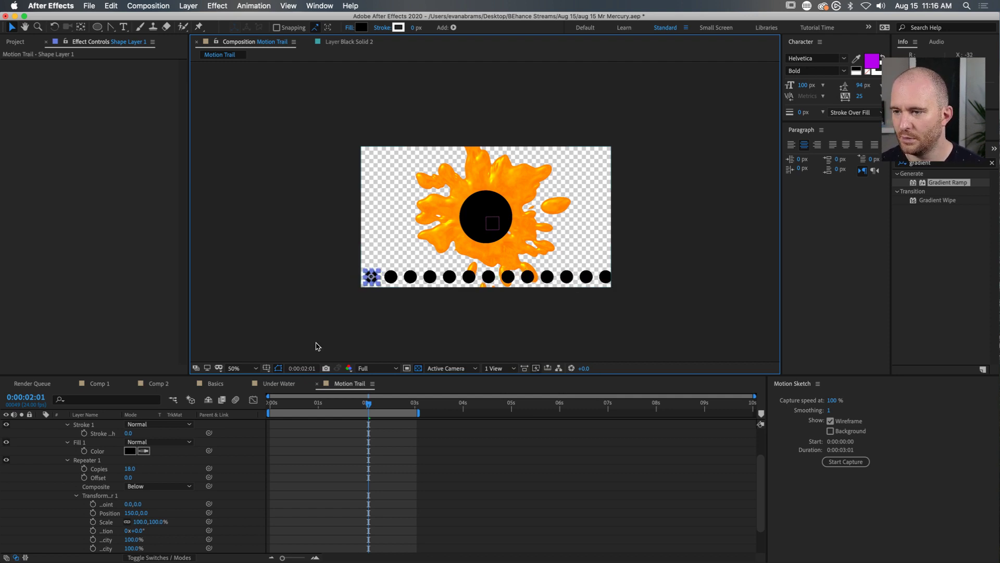
# Step: Collapse the properties of Shape Layer 1 and solo the layer
pyautogui.scroll(5, 47, 432)
pyautogui.click(40, 423)
pyautogui.click(22, 423)
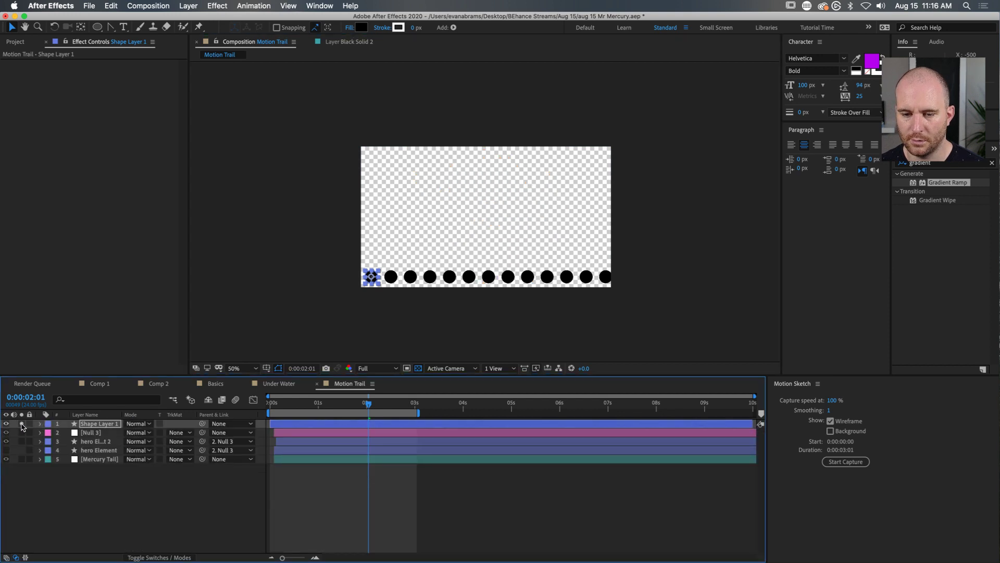
# Step: Reveal the modified properties of Shape Layer 1 and expand the full settings of Repeater 1
pyautogui.click(338, 424)
pyautogui.press('u')
pyautogui.press('u')
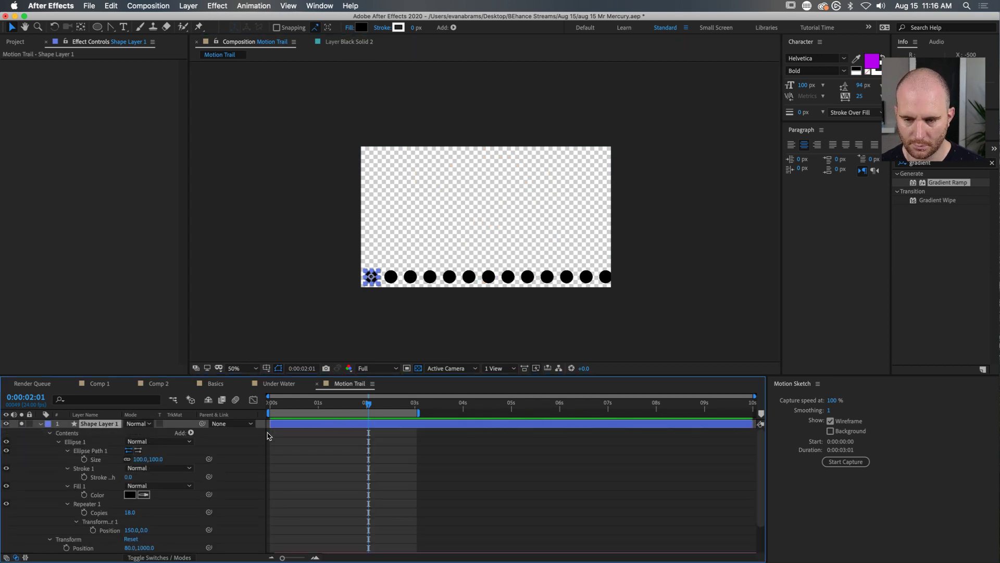
pyautogui.click(95, 523)
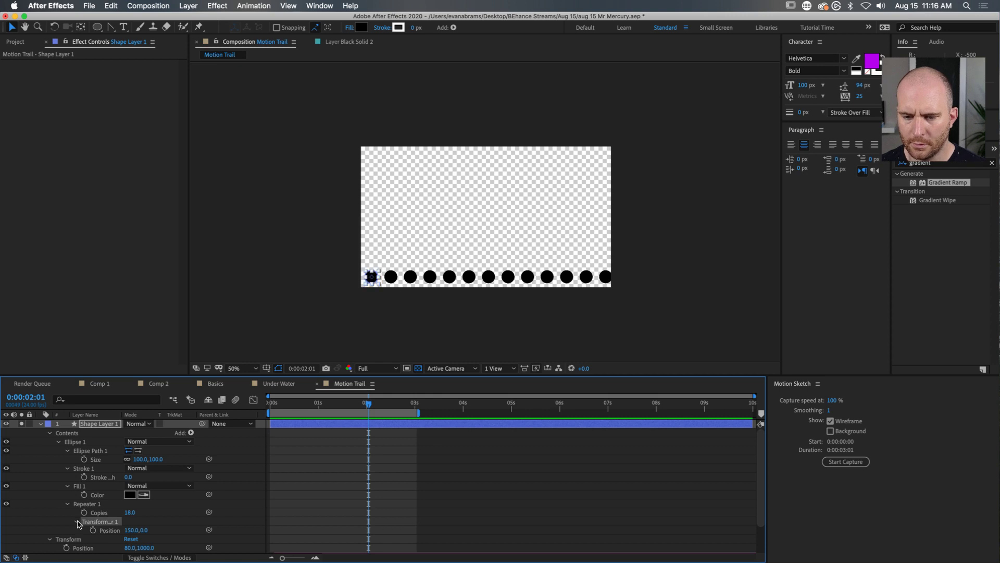
pyautogui.click(76, 522)
pyautogui.click(67, 504)
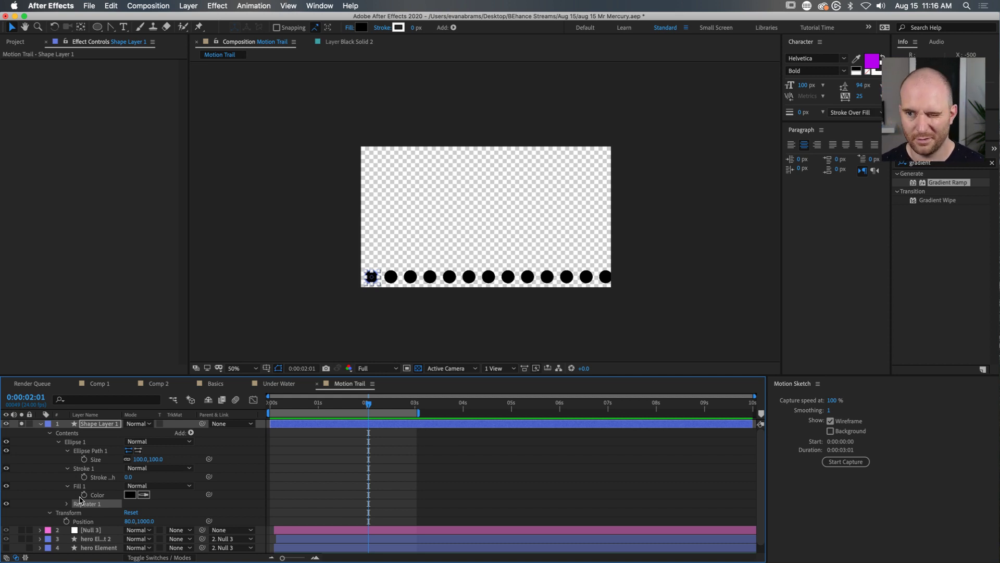
pyautogui.click(67, 504)
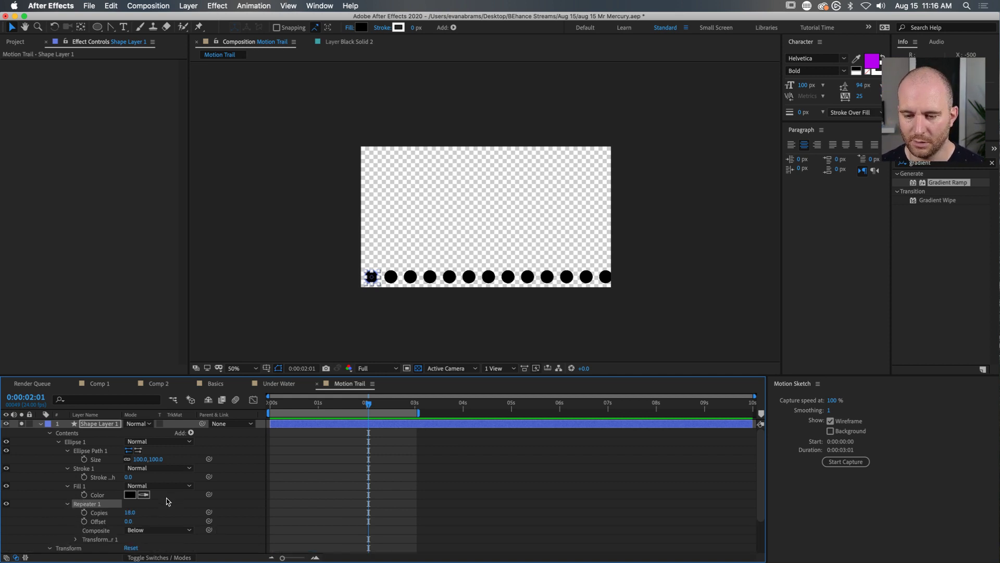
# Step: Expand Repeater 1's transform and set its Position to 0, -150 so the circles stack vertically
pyautogui.click(76, 539)
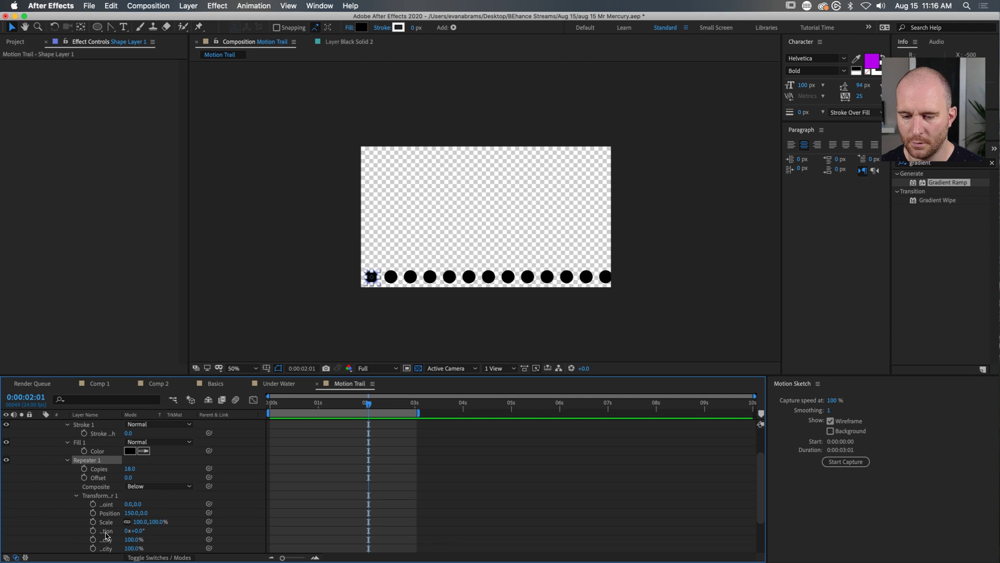
pyautogui.click(133, 512)
pyautogui.write('0')
pyautogui.press('Tab')
pyautogui.write('150')
pyautogui.press('Return')
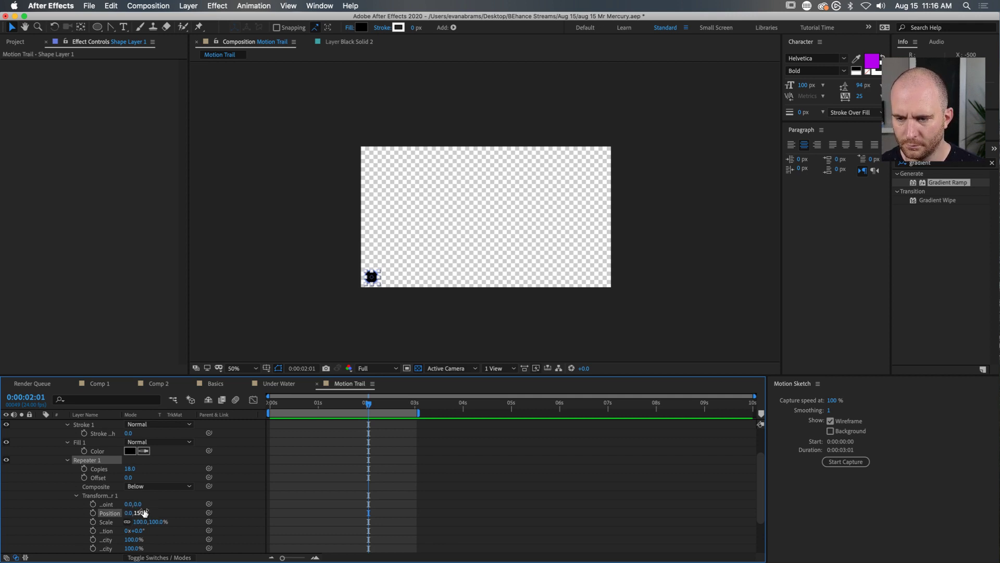
pyautogui.click(143, 512)
pyautogui.write('-150')
pyautogui.press('Return')
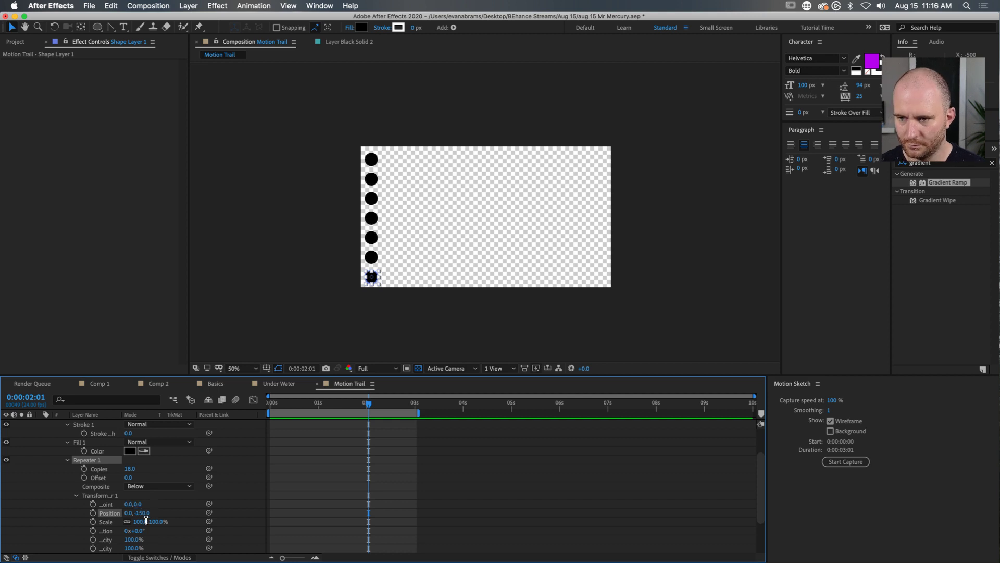
# Step: Set the Repeater 1 transform Scale to 80% so each copy shrinks toward the top
pyautogui.moveTo(156, 520); pyautogui.dragTo(152, 519)
pyautogui.click(158, 523)
pyautogui.write('80')
pyautogui.press('Return')
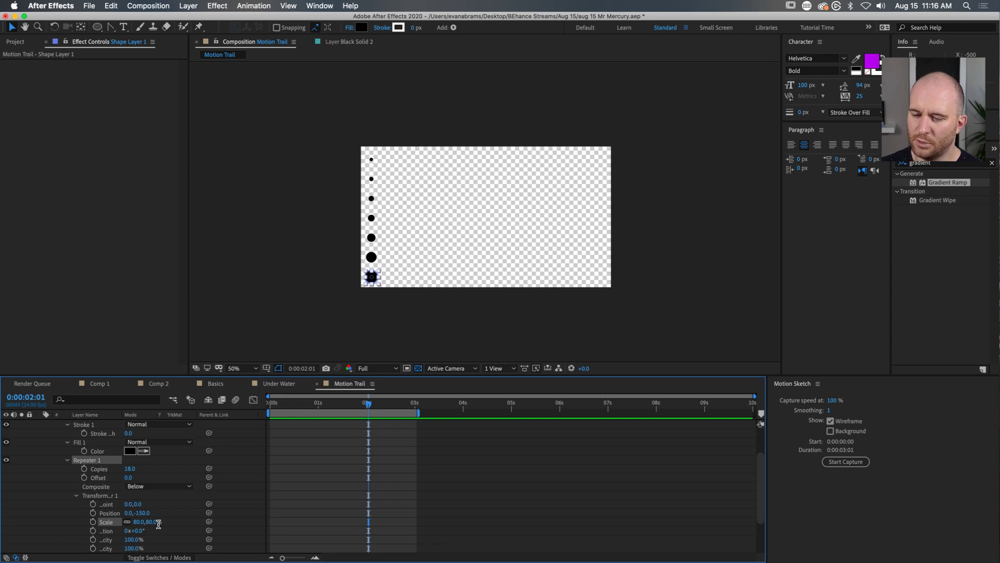
# Step: Try a tighter vertical spacing of -100 for the Repeater 1 copies and select the bottom circle
pyautogui.moveTo(142, 512); pyautogui.dragTo(172, 510)
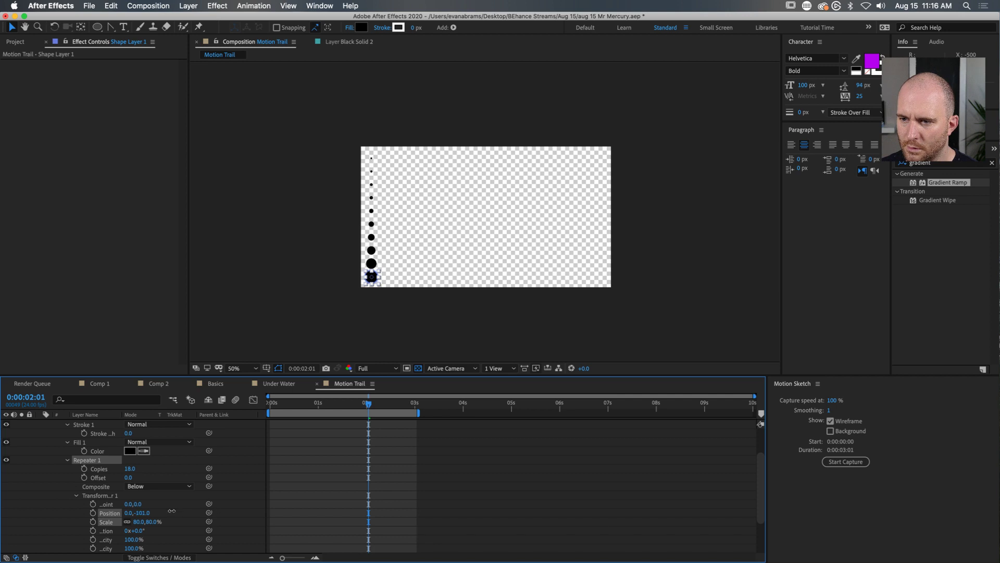
pyautogui.click(154, 512)
pyautogui.write('-100')
pyautogui.press('Return')
pyautogui.click(845, 462)
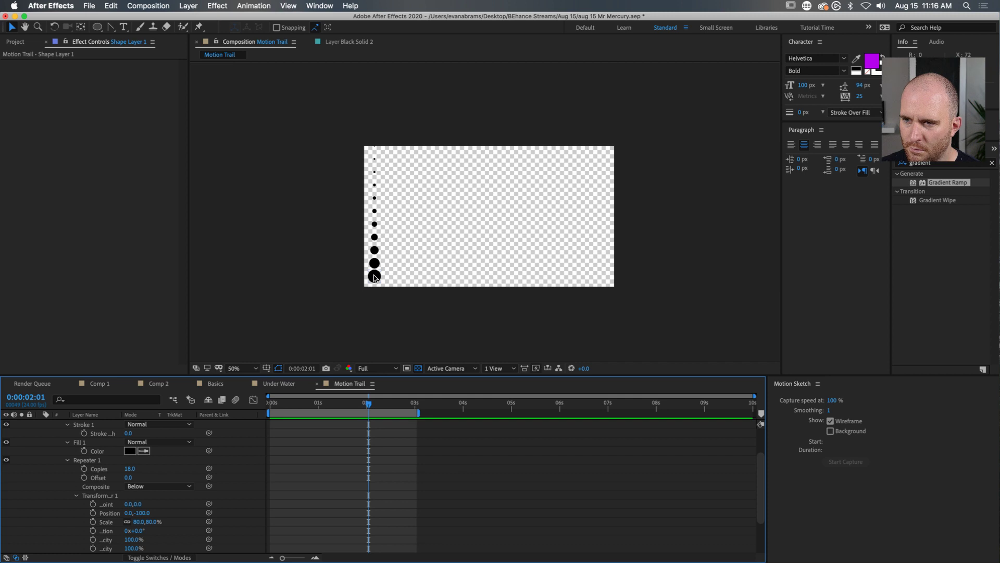
pyautogui.click(374, 276)
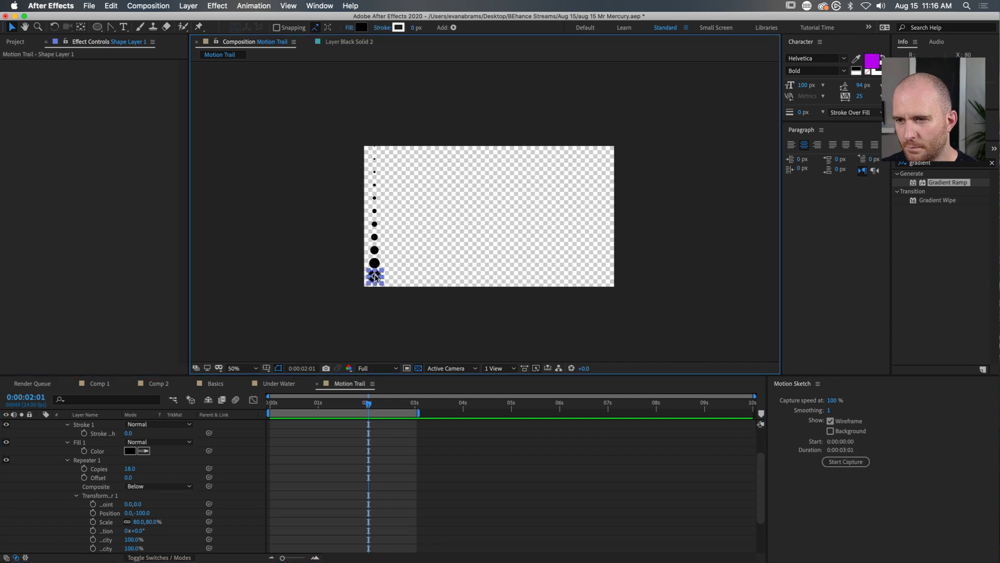
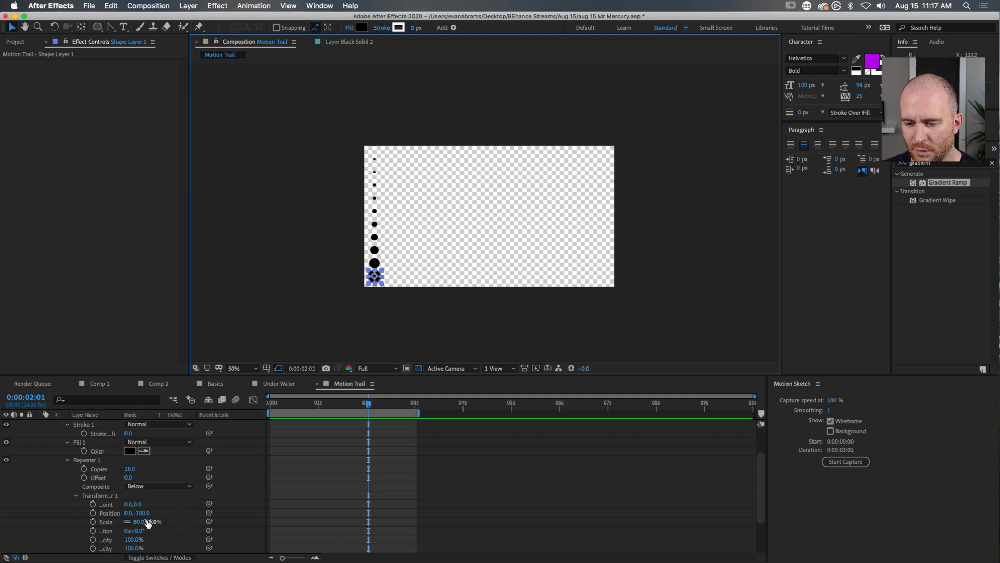
# Step: Set Repeater 1 to 10 copies and its transform Position to 0, -150
pyautogui.click(129, 465)
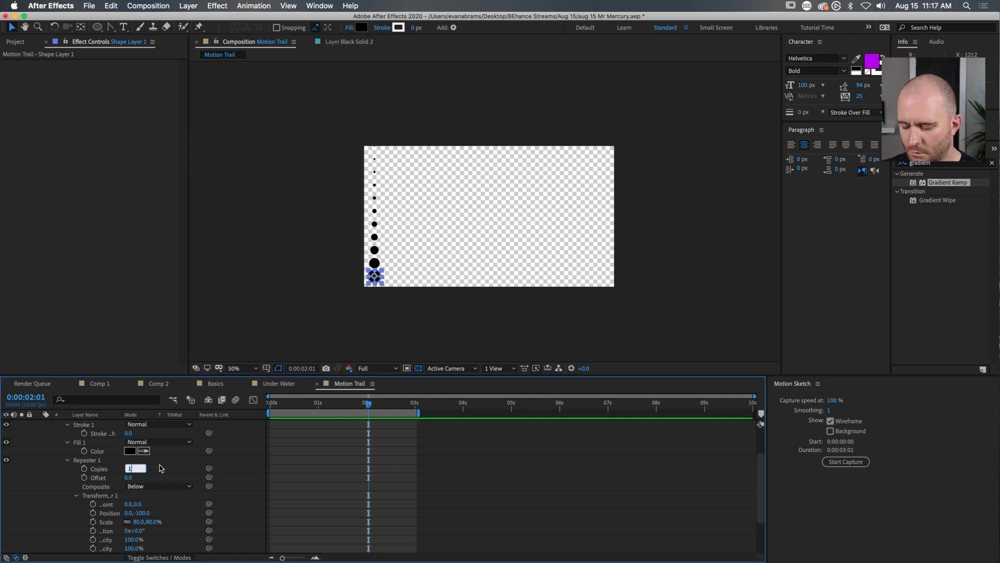
pyautogui.press('Return')
pyautogui.click(155, 521)
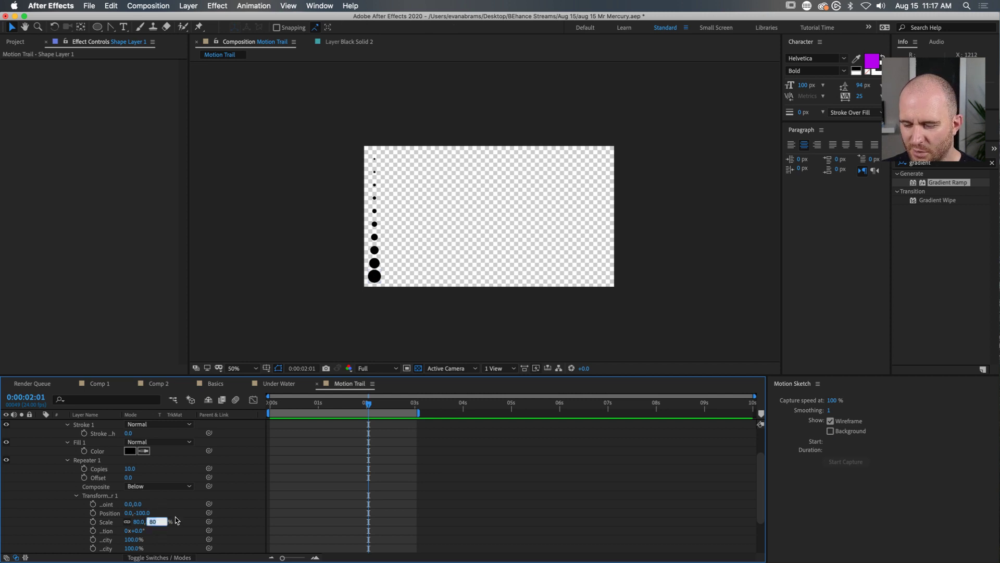
pyautogui.press('Return')
pyautogui.click(143, 512)
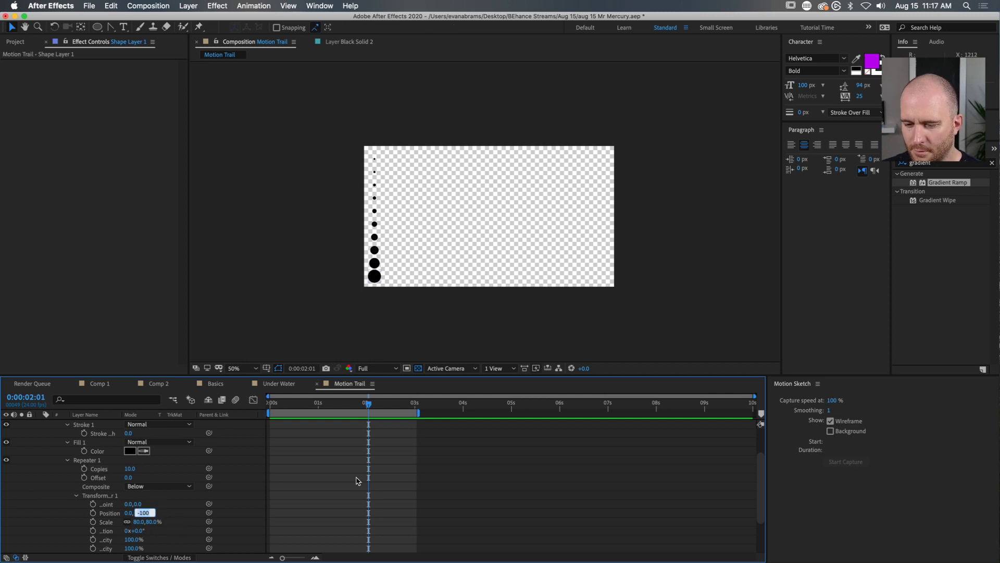
pyautogui.write('-150')
pyautogui.press('Return')
# Step: Collapse Repeater 1 and add a second Repeater after it in Shape Layer 1
pyautogui.click(236, 486)
pyautogui.scroll(3, 235, 486)
pyautogui.click(66, 505)
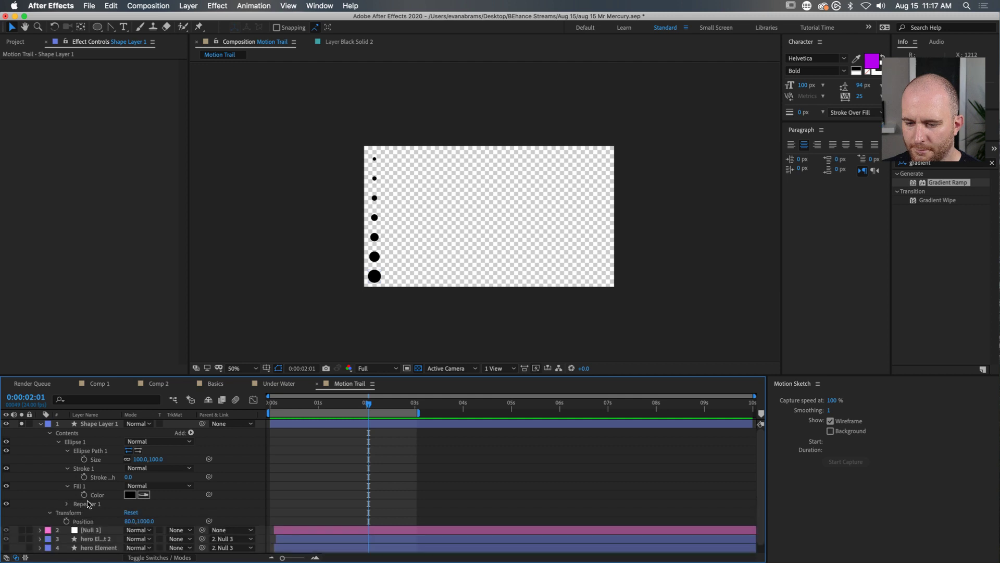
pyautogui.click(86, 504)
pyautogui.click(191, 433)
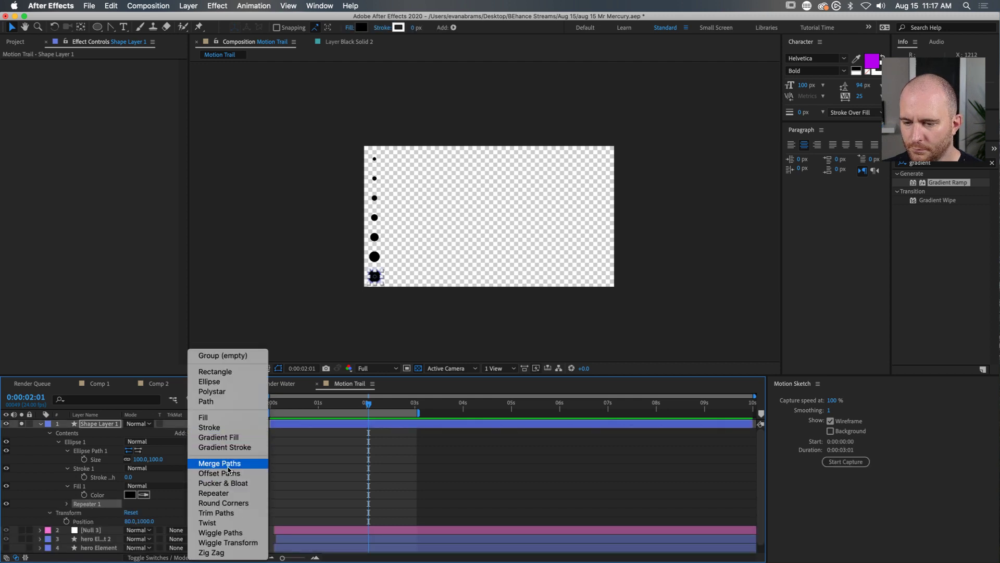
pyautogui.click(214, 493)
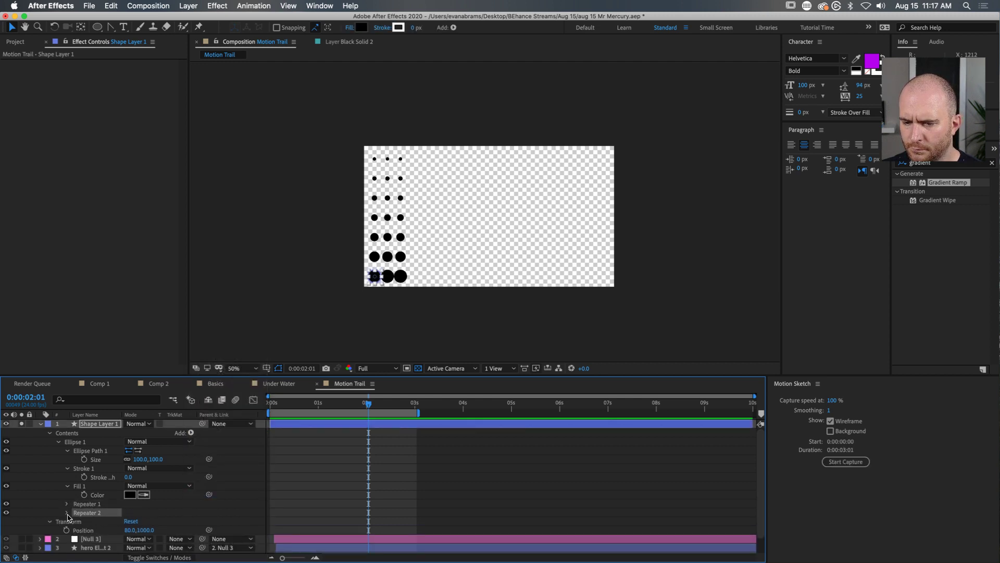
# Step: Expand Repeater 2's transform settings and set its Position to 150, 0
pyautogui.click(68, 513)
pyautogui.scroll(-2, 101, 532)
pyautogui.click(86, 531)
pyautogui.click(76, 530)
pyautogui.scroll(-4, 125, 528)
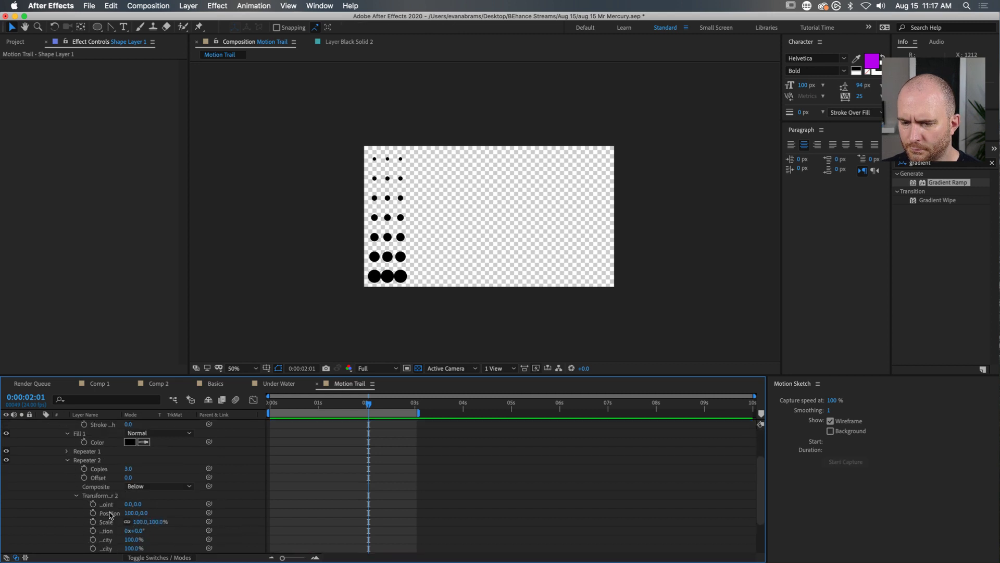
pyautogui.click(110, 513)
pyautogui.click(132, 513)
pyautogui.press('Return')
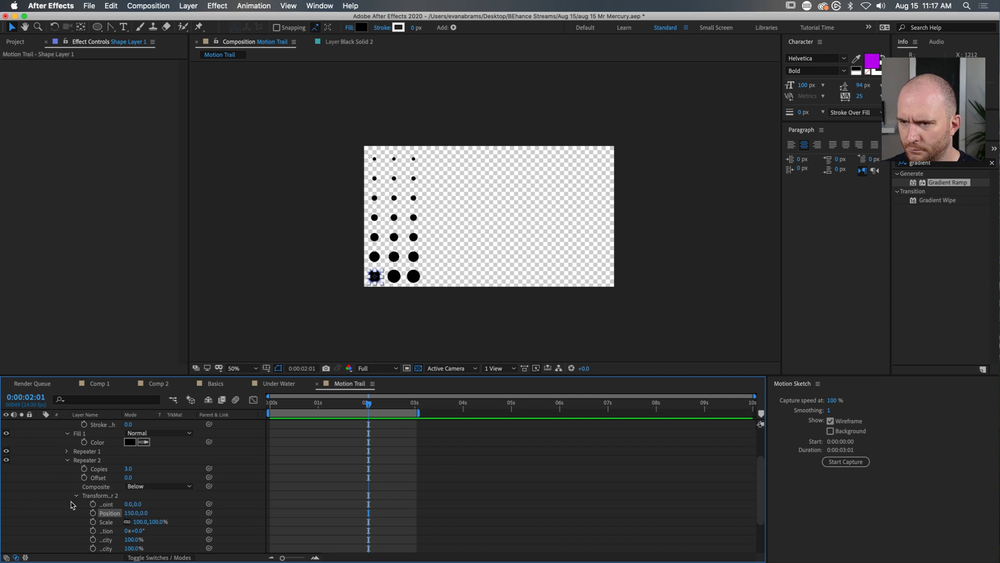
# Step: Raise Repeater 2 to 13 copies so the columns span the composition's width
pyautogui.click(126, 468)
pyautogui.hotkey('shift', 'Up')
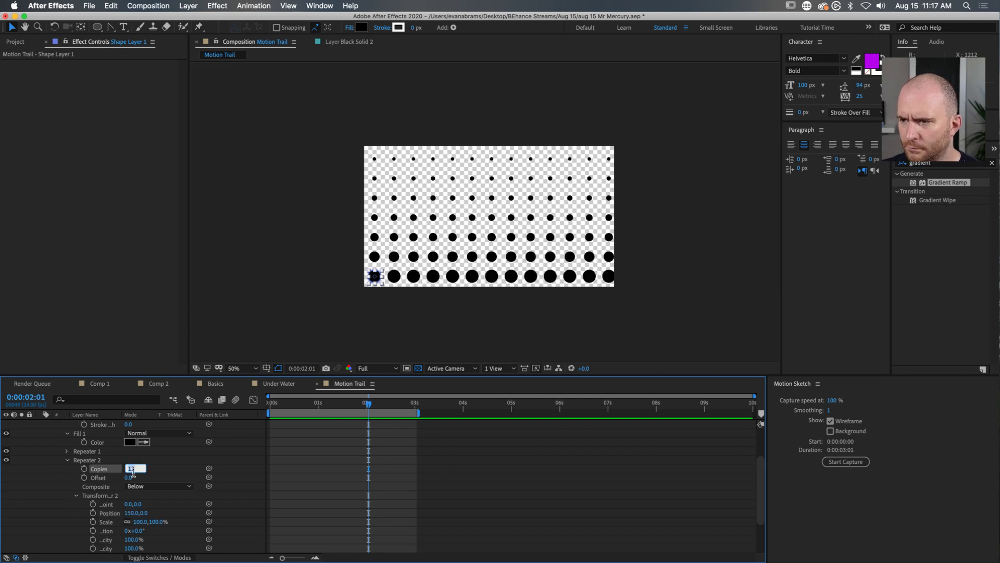
pyautogui.click(229, 469)
# Step: Duplicate Shape Layer 1 and nudge the copy diagonally up and to the right, to position 160, 920
pyautogui.scroll(3, 127, 460)
pyautogui.click(372, 276)
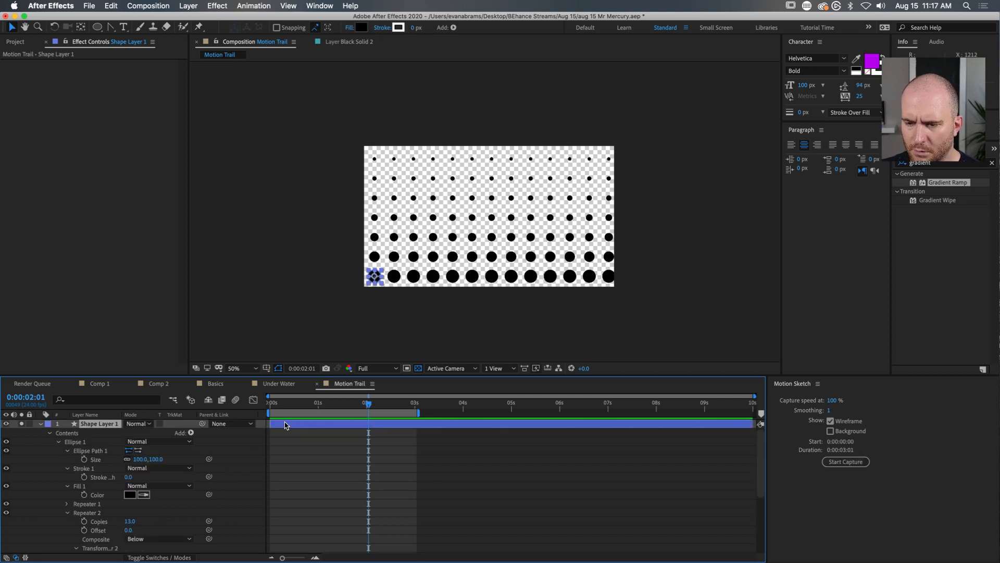
pyautogui.hotkey('ctrl', 'd')
pyautogui.hotkey('shift', 'Up')
pyautogui.hotkey('shift', 'Up')
pyautogui.hotkey('shift', 'Up')
pyautogui.hotkey('shift', 'Up')
pyautogui.hotkey('shift', 'Right')
pyautogui.hotkey('shift', 'Right')
pyautogui.hotkey('shift', 'Right')
pyautogui.hotkey('shift', 'Right')
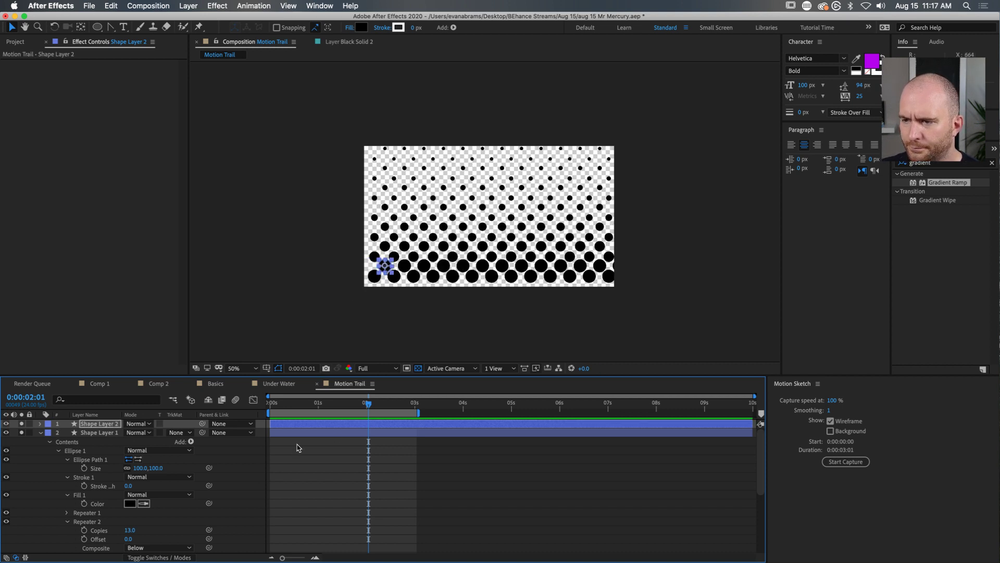
# Step: Reveal the modified properties of Shape Layer 2 and set its Ellipse Path Size to 90, 90
pyautogui.press('u')
pyautogui.press('u')
pyautogui.click(159, 459)
pyautogui.write('90')
pyautogui.press('Return')
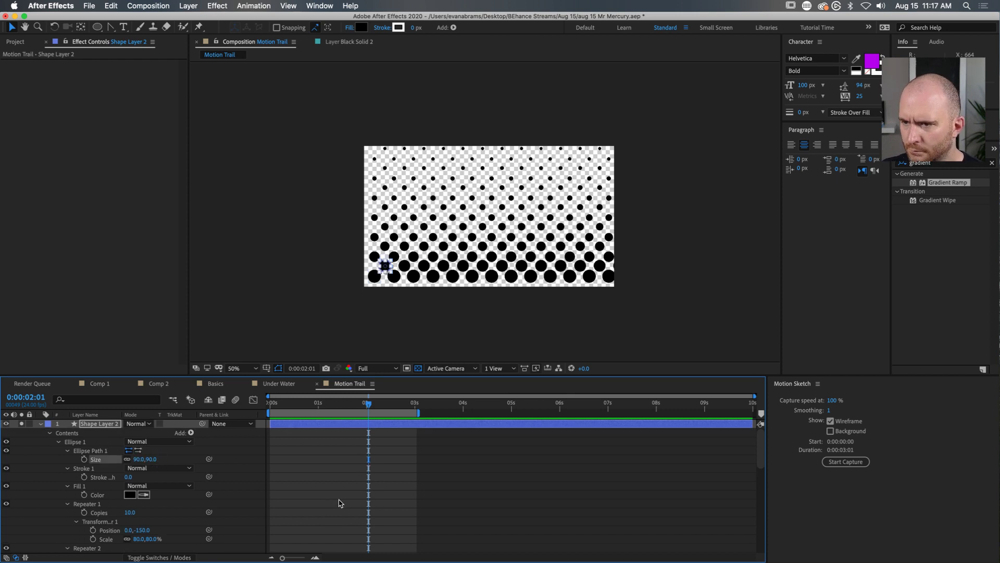
# Step: Collapse all layer properties and reveal only Position on Shape Layer 1 and Shape Layer 2
pyautogui.click(320, 480)
pyautogui.press('super+a')
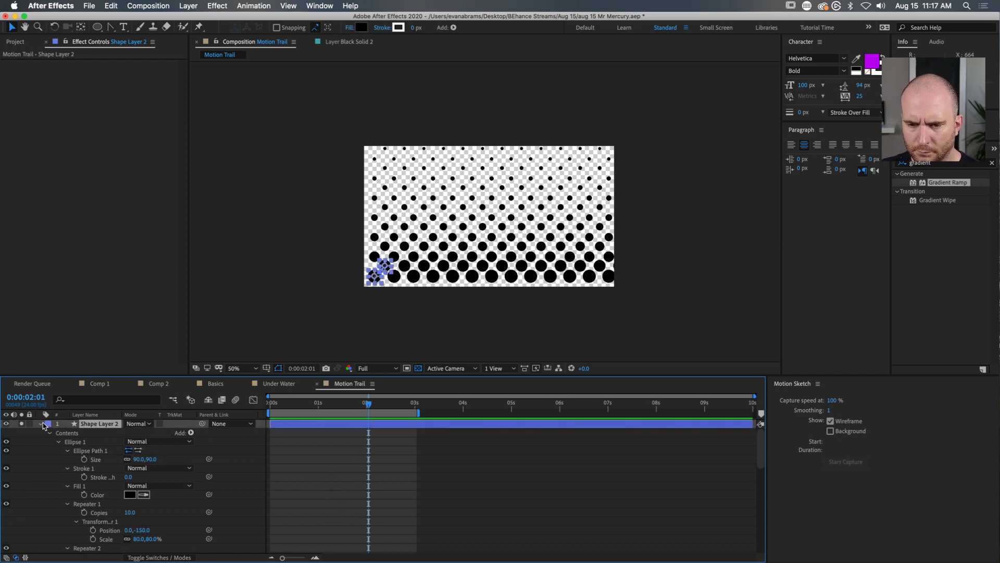
pyautogui.click(41, 424)
pyautogui.click(204, 522)
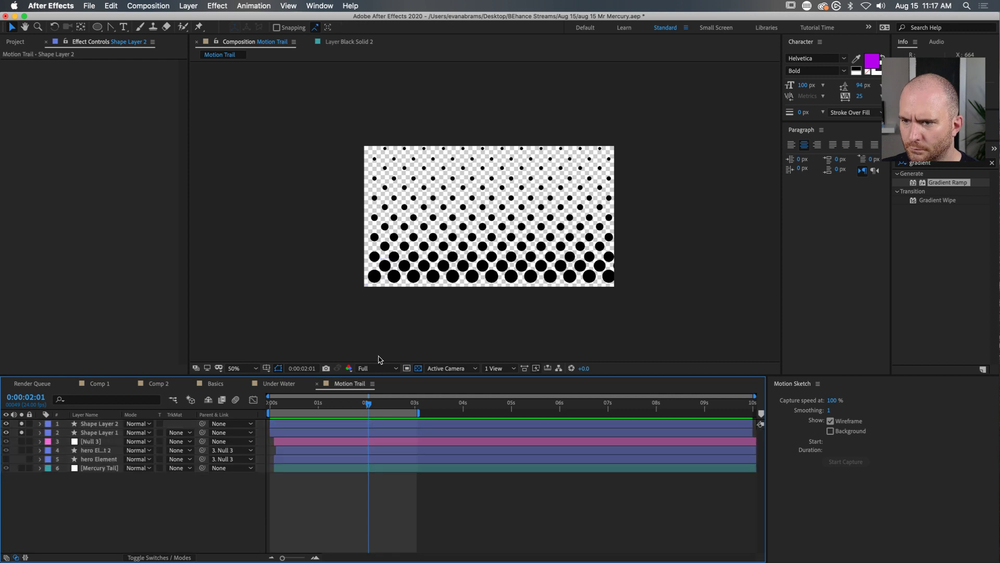
pyautogui.scroll(2, 457, 257)
pyautogui.click(313, 423)
pyautogui.keyDown('shift'); pyautogui.click(313, 432); pyautogui.keyUp('shift')
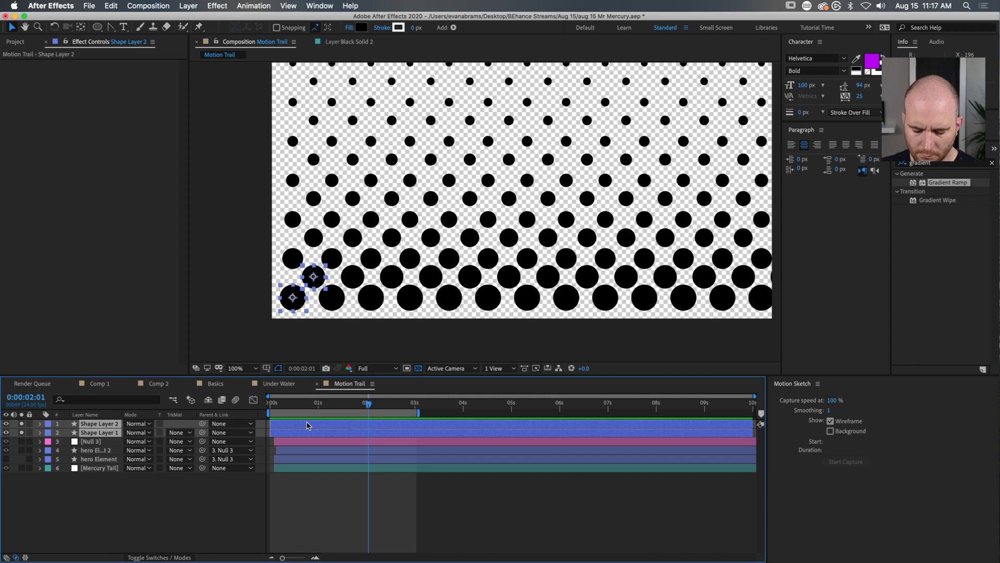
pyautogui.press('p')
pyautogui.click(350, 430)
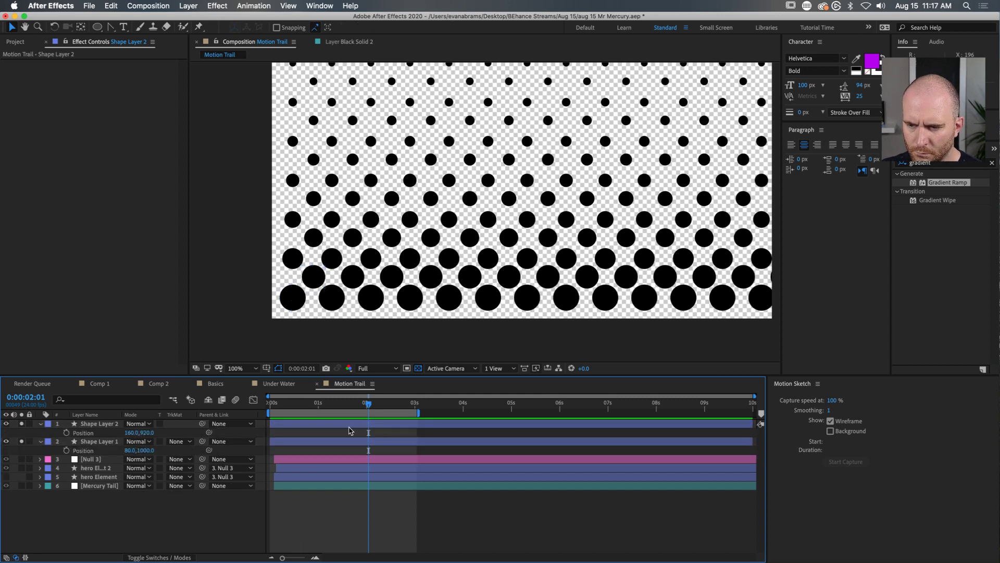
# Step: Parent Shape Layer 2 to Shape Layer 1
pyautogui.click(99, 426)
pyautogui.moveTo(202, 423); pyautogui.dragTo(99, 441)
pyautogui.click(217, 503)
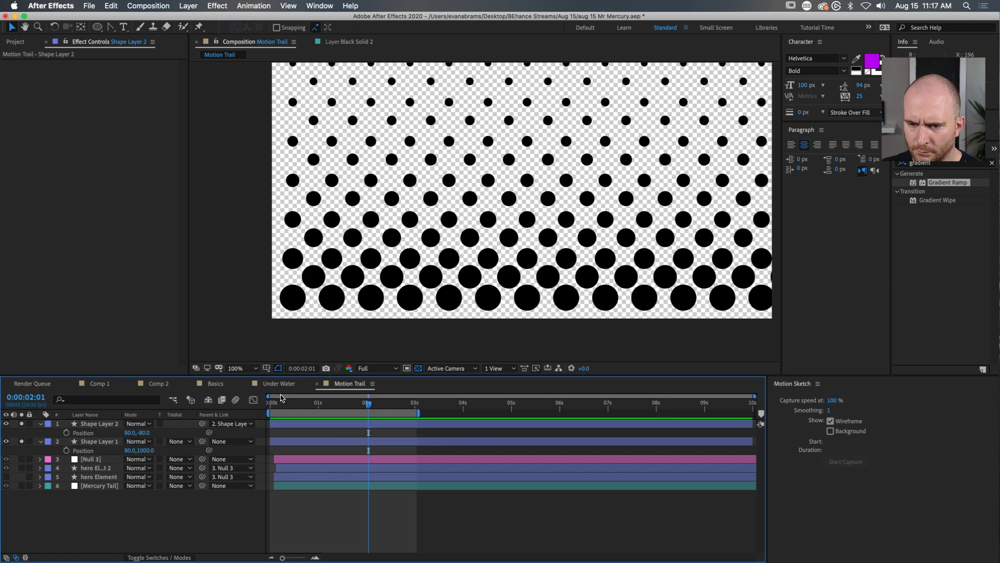
# Step: Go to the start of the composition and set Shape Layer 2's Position to 75, -75
pyautogui.moveTo(297, 403); pyautogui.dragTo(269, 404)
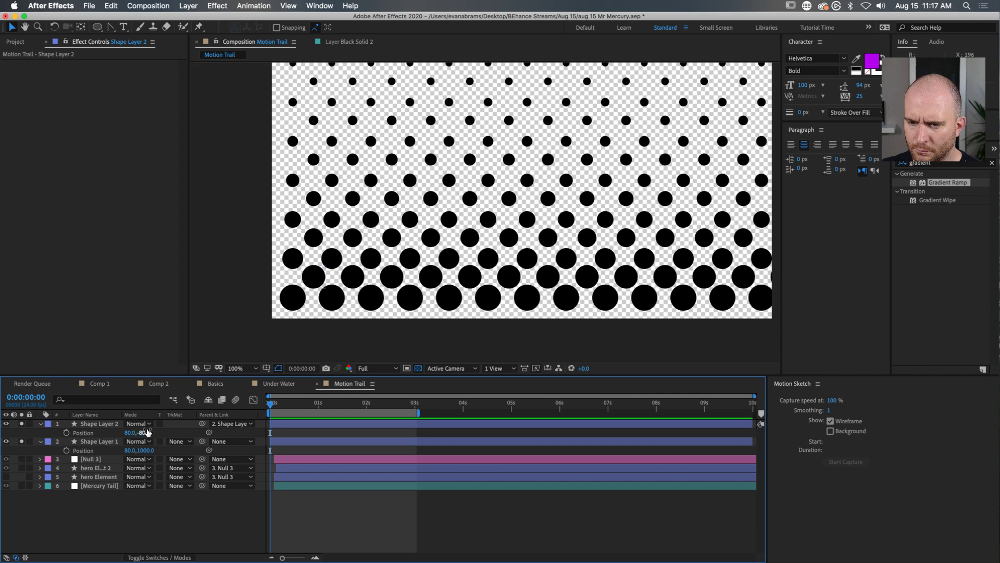
pyautogui.scroll(1, 304, 293)
pyautogui.click(275, 268)
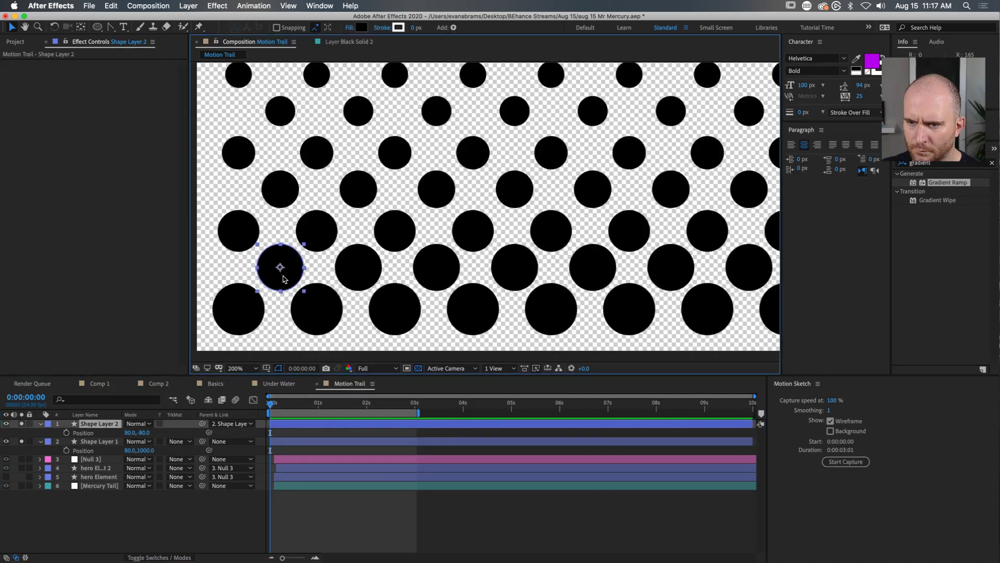
pyautogui.click(130, 432)
pyautogui.write('75')
pyautogui.press('Tab')
pyautogui.write('-')
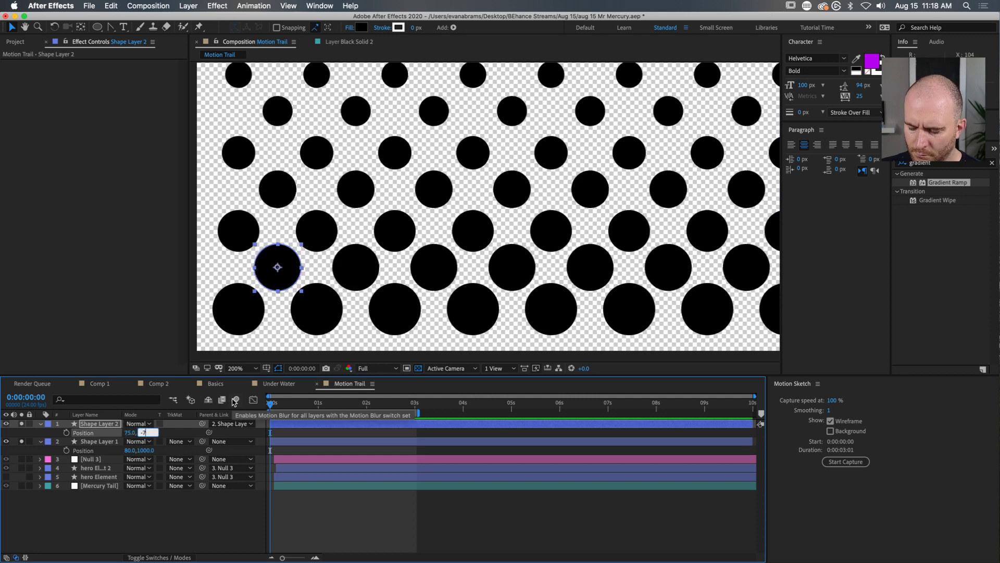
pyautogui.write('75')
pyautogui.press('Return')
pyautogui.scroll(-2, 371, 148)
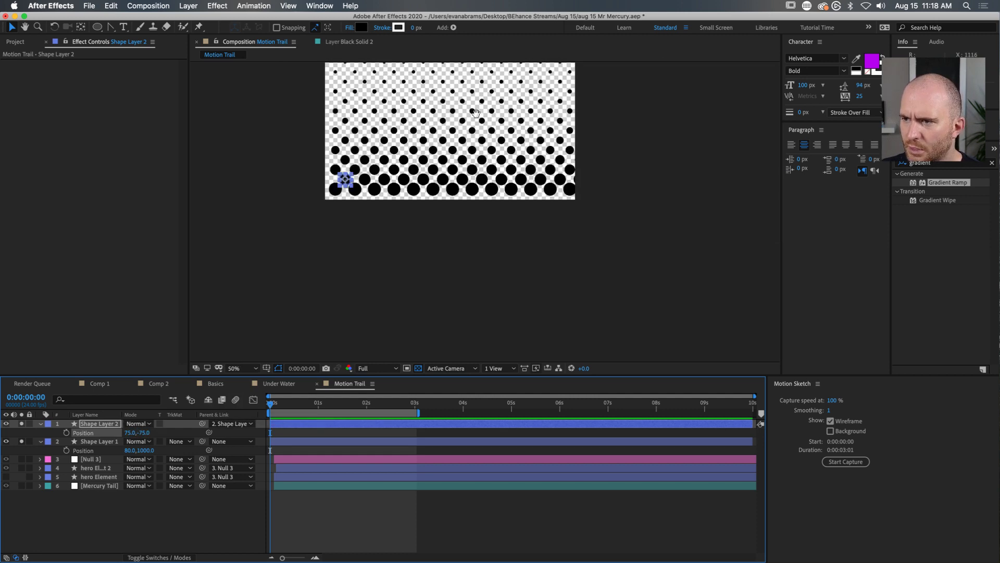
pyautogui.scroll(2, 476, 112)
pyautogui.scroll(2, 332, 257)
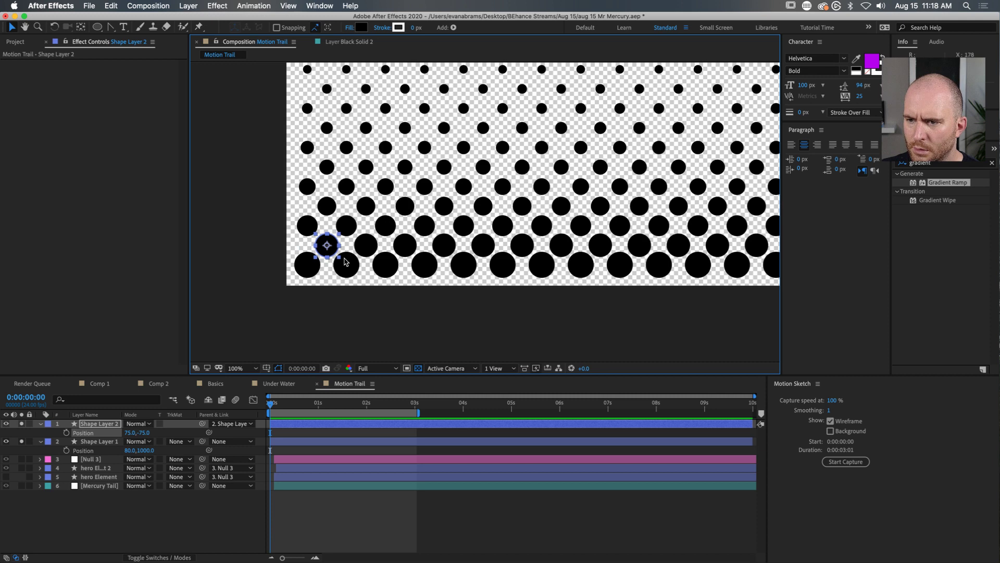
# Step: Keyframe Shape Layer 2's Position at the start, and at frame 20 set its horizontal value to -75
pyautogui.click(277, 422)
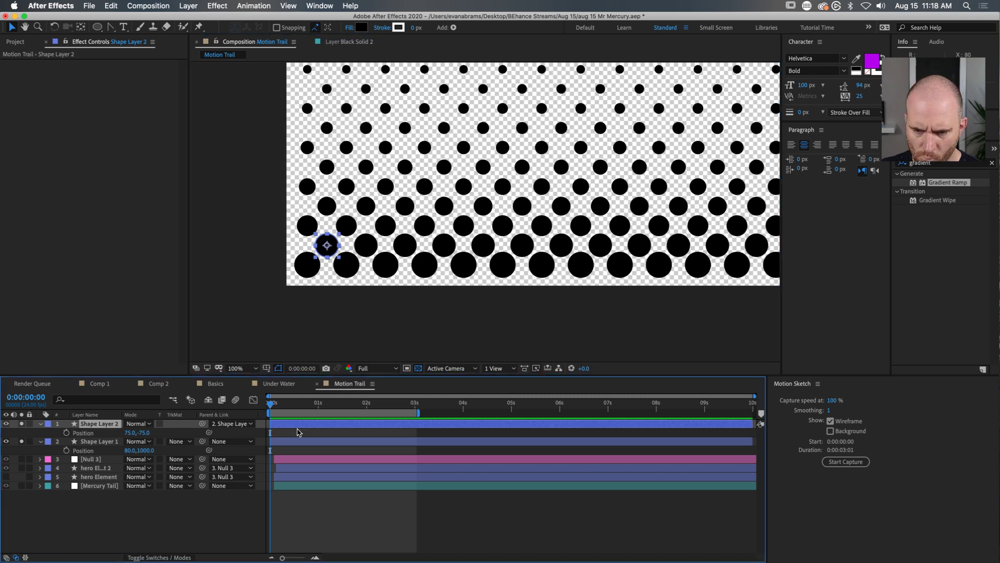
pyautogui.click(67, 432)
pyautogui.hotkey('shift', 'pagedown')
pyautogui.hotkey('shift', 'pagedown')
pyautogui.moveTo(147, 433); pyautogui.dragTo(128, 431)
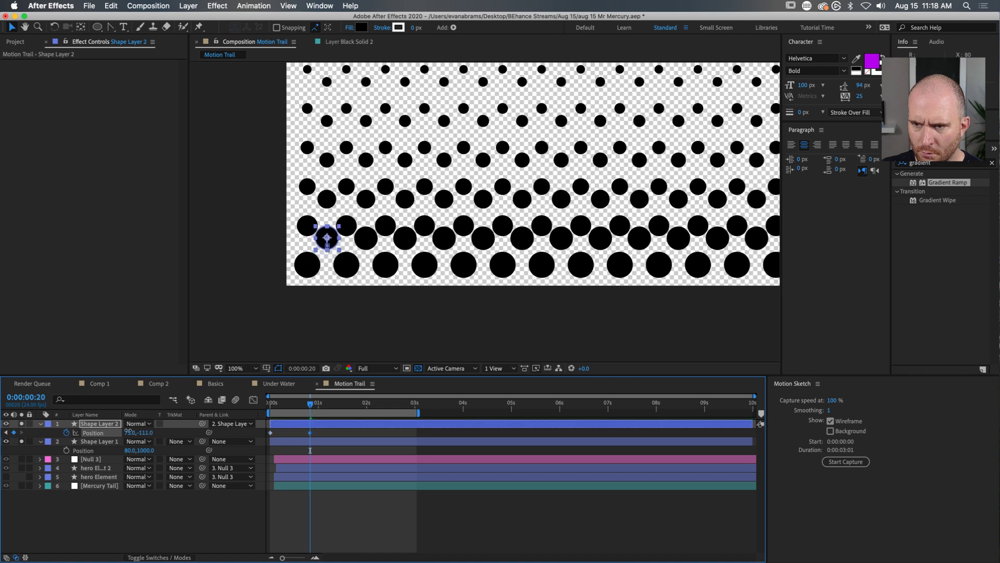
pyautogui.press('cmd+z')
pyautogui.click(139, 432)
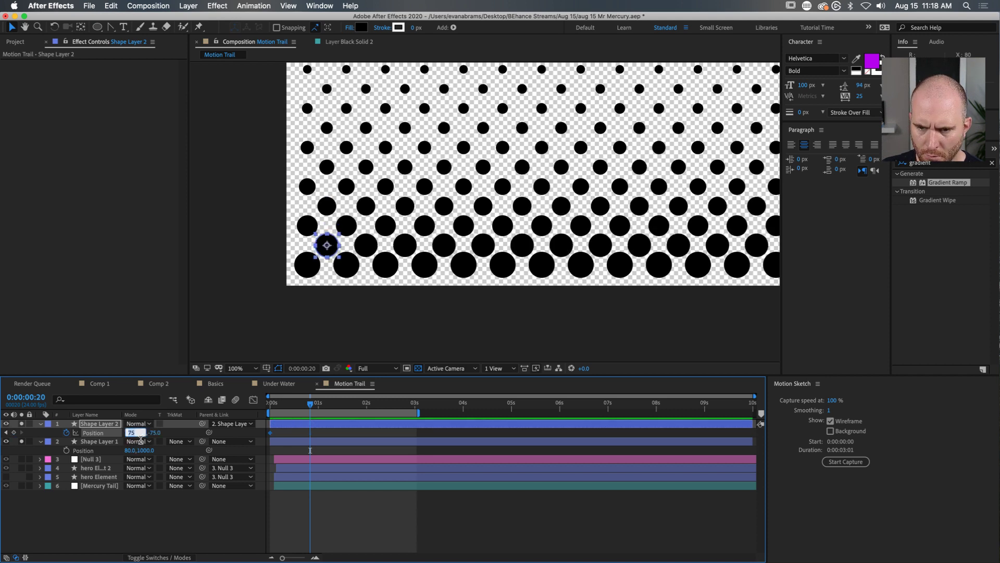
pyautogui.write('-75')
pyautogui.press('Return')
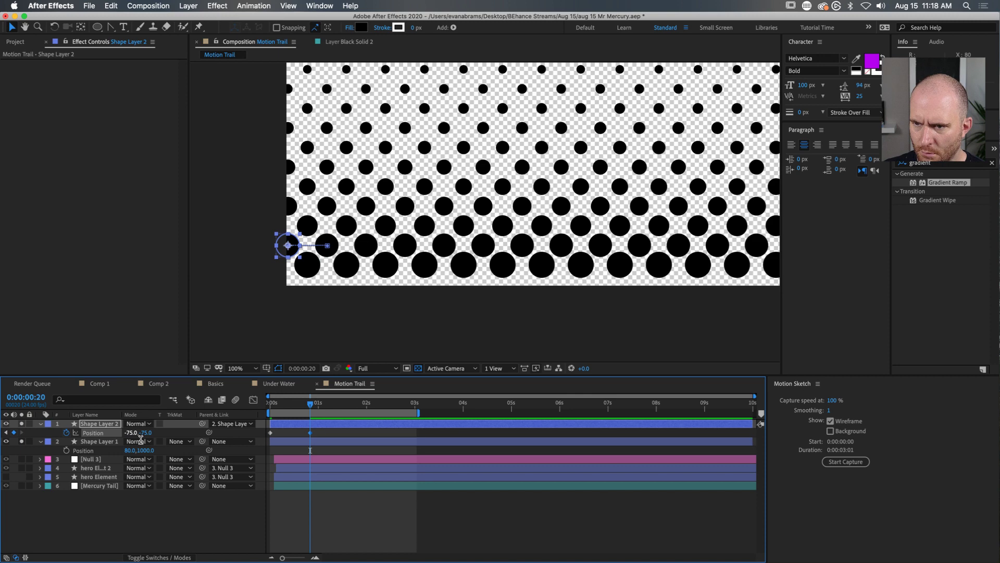
# Step: Preview the sideways slide of the second dot grid over the first 20 frames
pyautogui.moveTo(299, 404)
pyautogui.mouseDown()
pyautogui.moveTo(308, 405)
pyautogui.moveTo(295, 406)
pyautogui.mouseUp()
pyautogui.scroll(-2, 485, 153)
pyautogui.press('space')
pyautogui.moveTo(340, 404); pyautogui.dragTo(313, 405)
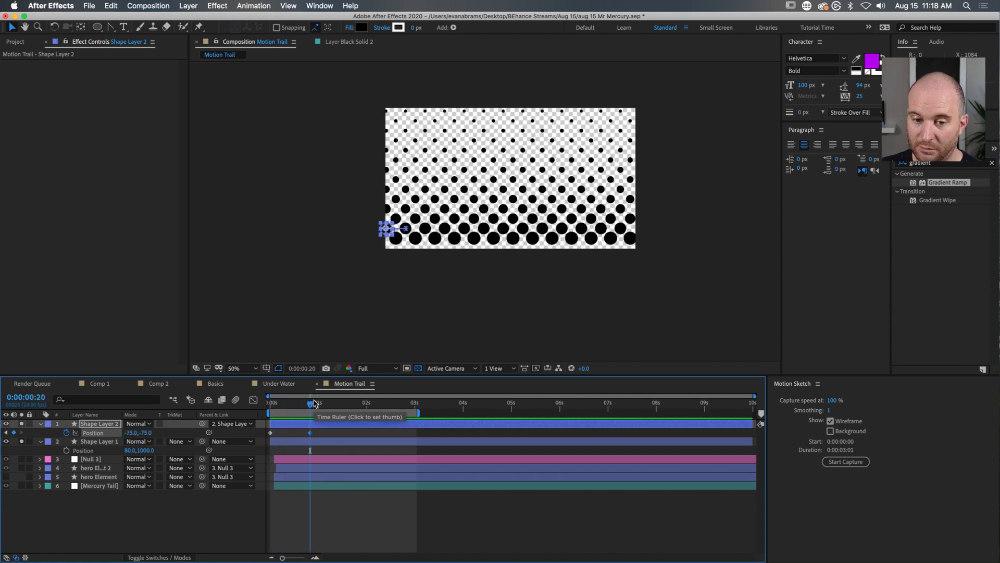
# Step: Add a loopOut() expression to Shape Layer 2's Position and preview the looping sideways slide from the start
pyautogui.moveTo(311, 403)
pyautogui.mouseDown()
pyautogui.moveTo(275, 410)
pyautogui.moveTo(323, 409)
pyautogui.moveTo(280, 422)
pyautogui.moveTo(313, 419)
pyautogui.moveTo(276, 420)
pyautogui.moveTo(323, 416)
pyautogui.moveTo(314, 415)
pyautogui.mouseUp()
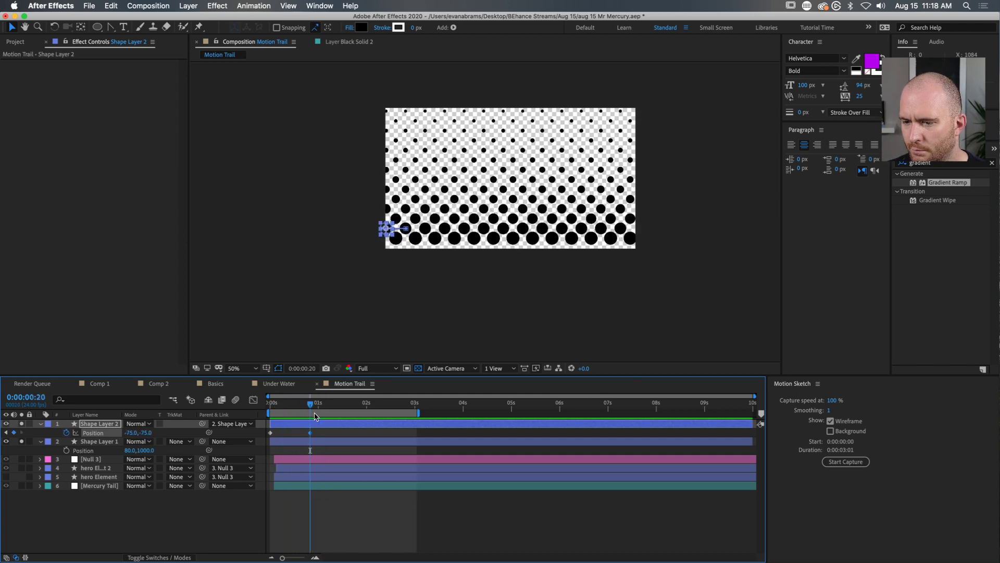
pyautogui.keyDown('alt'); pyautogui.click(65, 432); pyautogui.keyUp('alt')
pyautogui.write('loop')
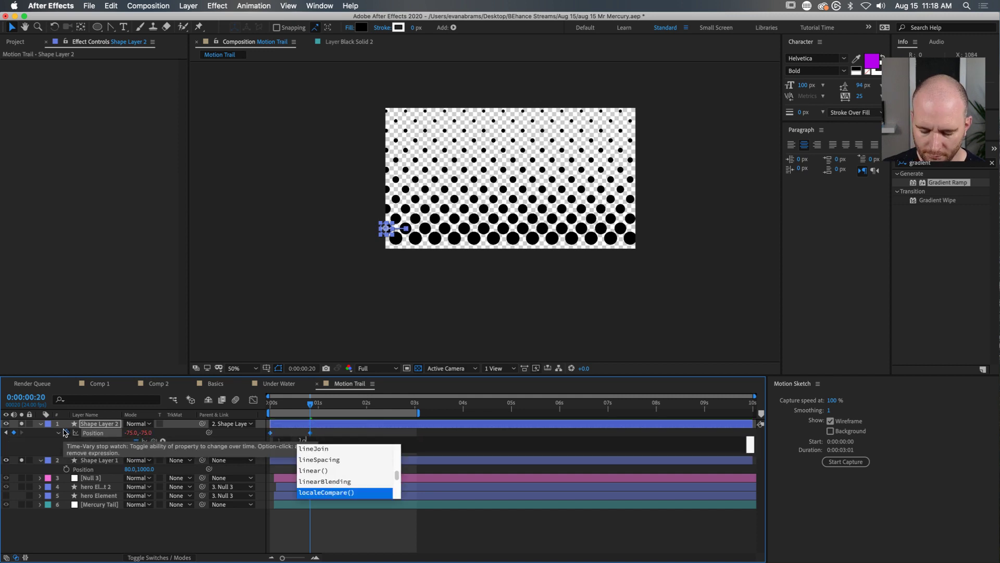
pyautogui.press('Down')
pyautogui.press('Down')
pyautogui.press('Down')
pyautogui.press('Up')
pyautogui.press('Return')
pyautogui.click(388, 429)
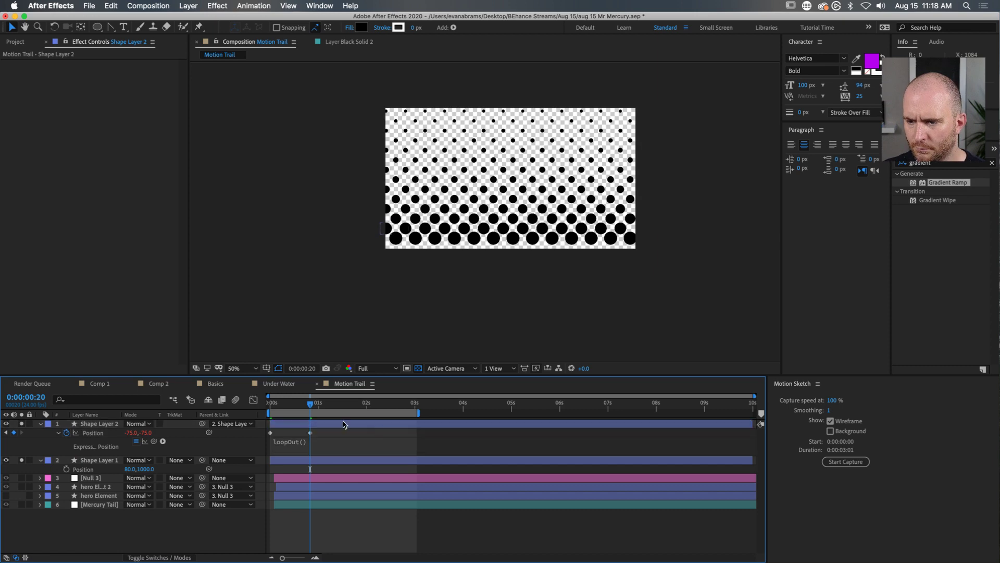
pyautogui.moveTo(308, 404); pyautogui.dragTo(270, 405)
pyautogui.press('space')
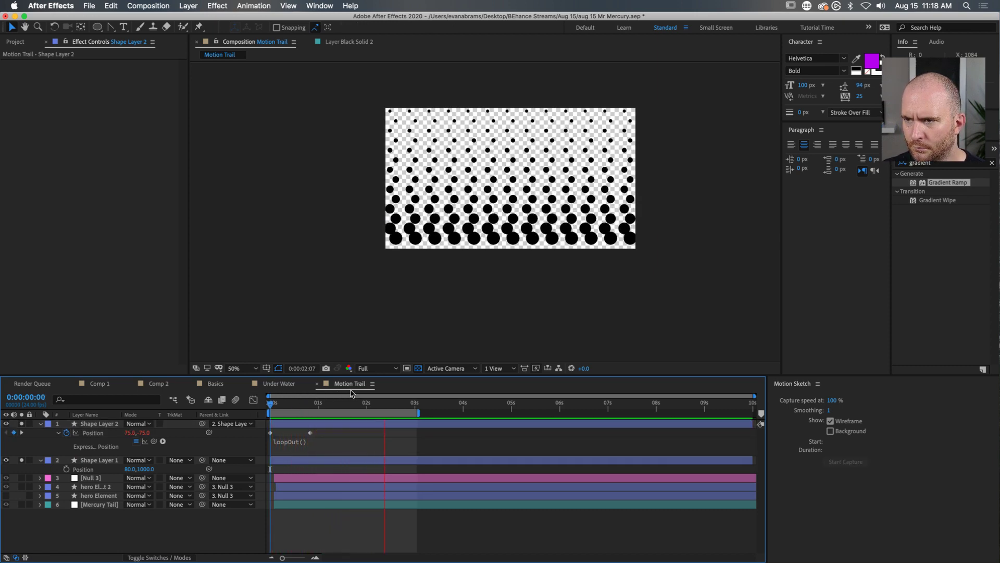
pyautogui.press('space')
# Step: Retime Shape Layer 2's second Position keyframe to 2 seconds and preview the slower slide
pyautogui.moveTo(322, 407); pyautogui.dragTo(366, 408)
pyautogui.moveTo(310, 433); pyautogui.dragTo(367, 439)
pyautogui.moveTo(366, 405); pyautogui.dragTo(30, 412)
pyautogui.press('space')
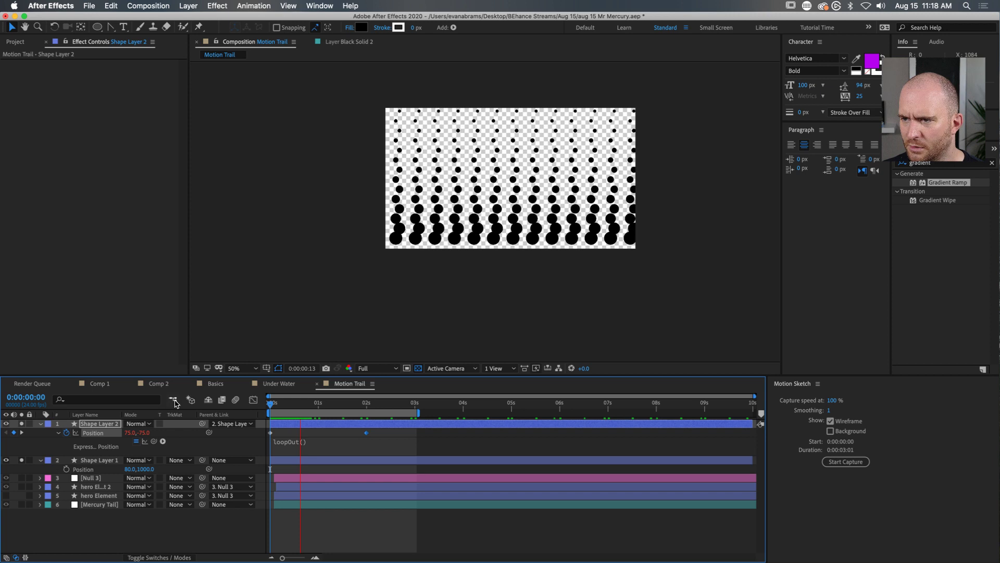
pyautogui.moveTo(336, 404); pyautogui.dragTo(169, 421)
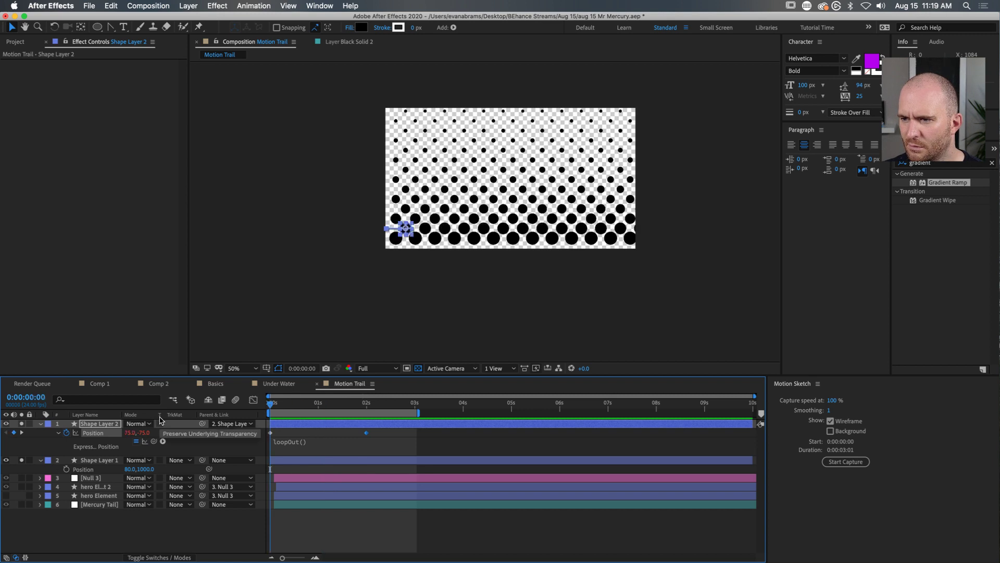
# Step: Delete Shape Layer 2
pyautogui.click(326, 424)
pyautogui.press('Delete')
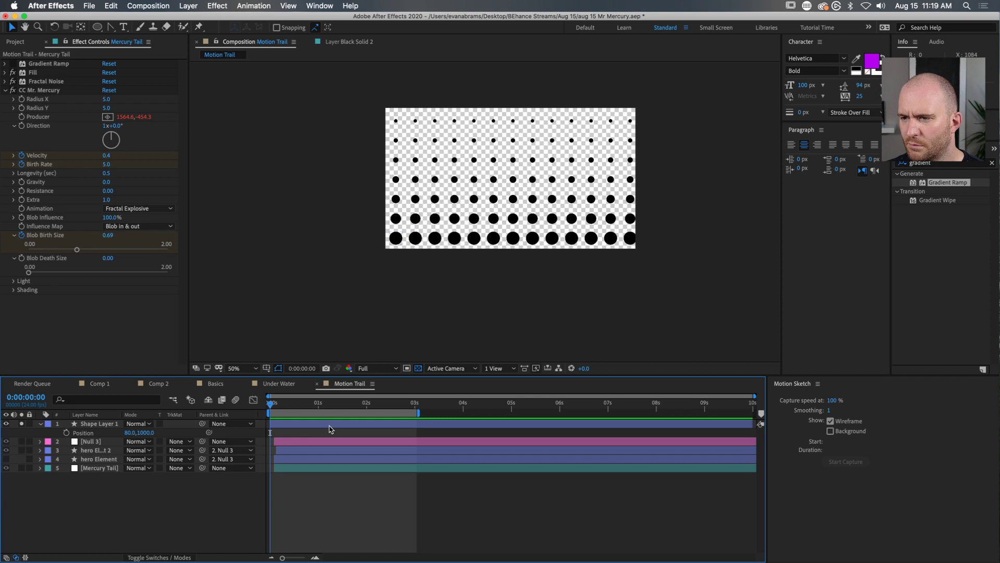
# Step: Keyframe the Offset of Shape Layer 1's Repeater 1 at 0 at the start and at -1 at frame 20
pyautogui.click(299, 423)
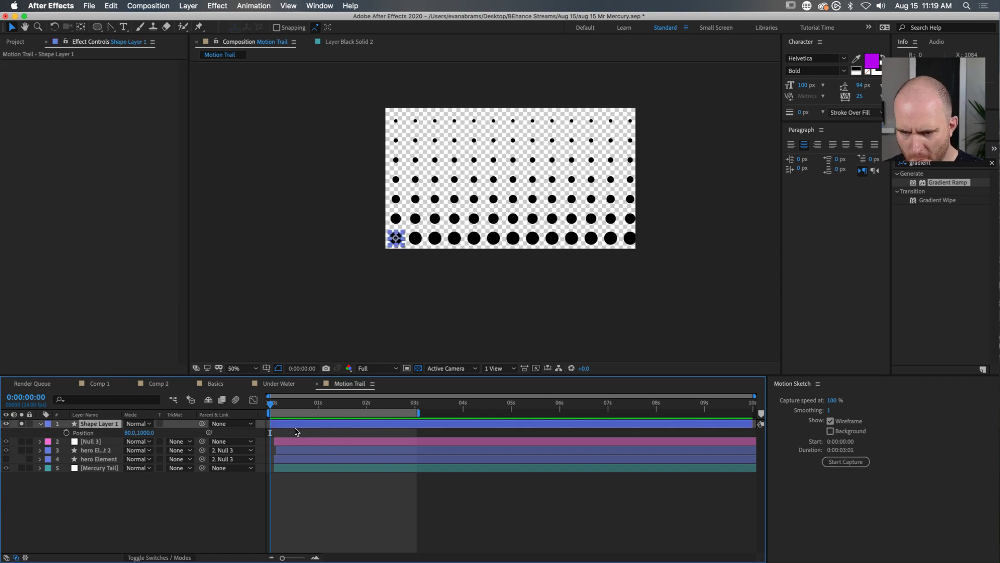
pyautogui.click(41, 424)
pyautogui.click(49, 442)
pyautogui.click(48, 433)
pyautogui.click(59, 441)
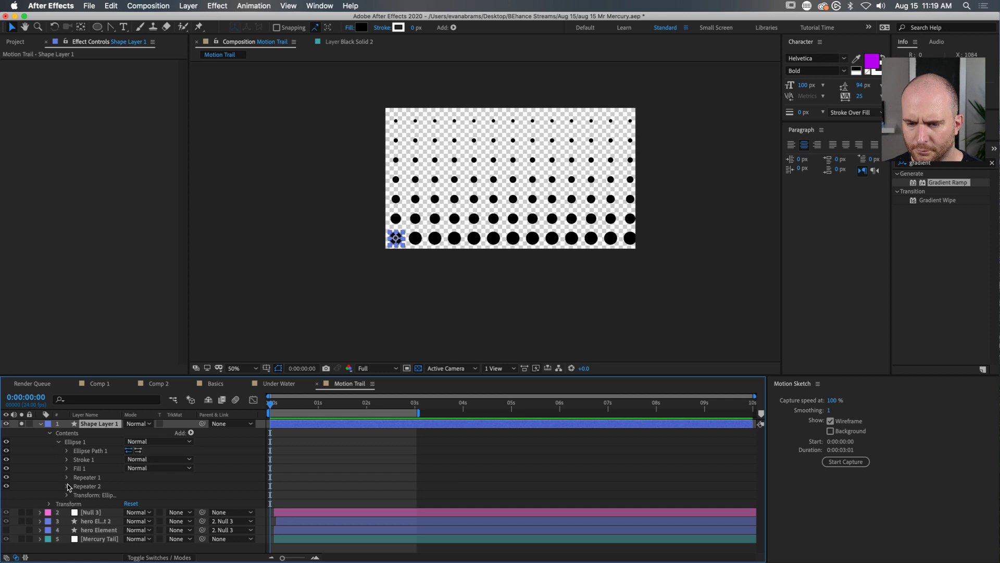
pyautogui.click(67, 478)
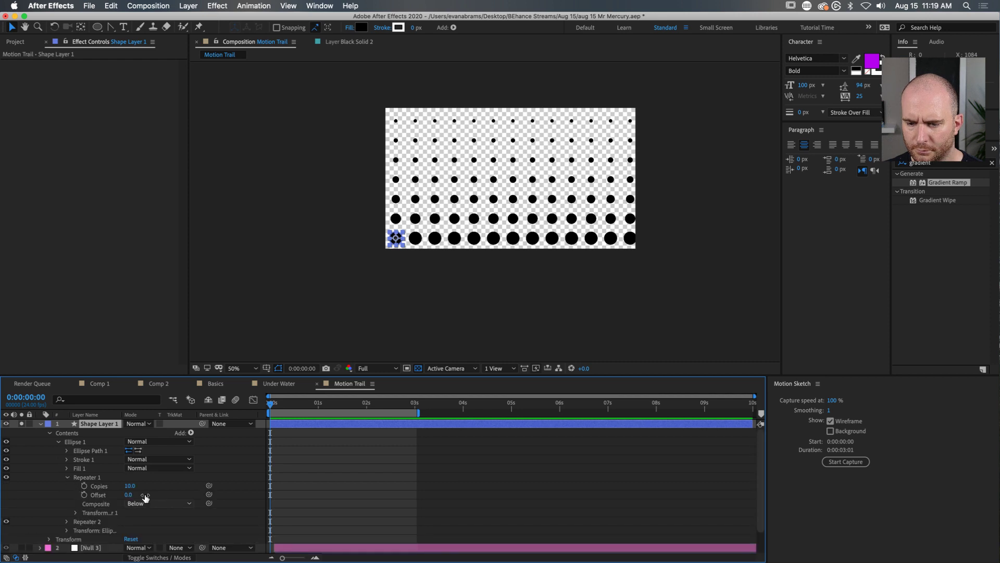
pyautogui.moveTo(129, 491); pyautogui.dragTo(128, 499)
pyautogui.press('super+z')
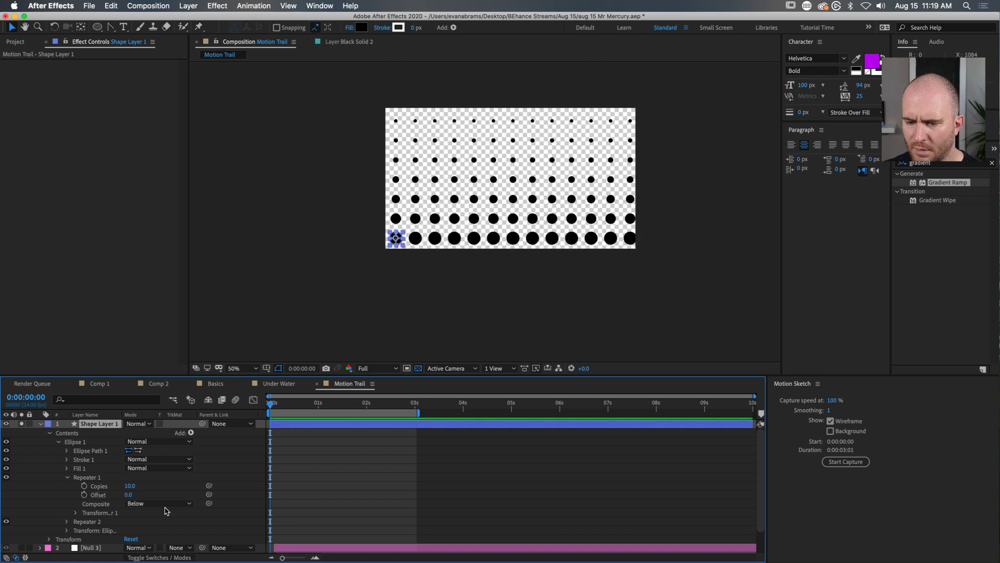
pyautogui.click(84, 494)
pyautogui.hotkey('shift', 'pagedown')
pyautogui.hotkey('shift', 'pagedown')
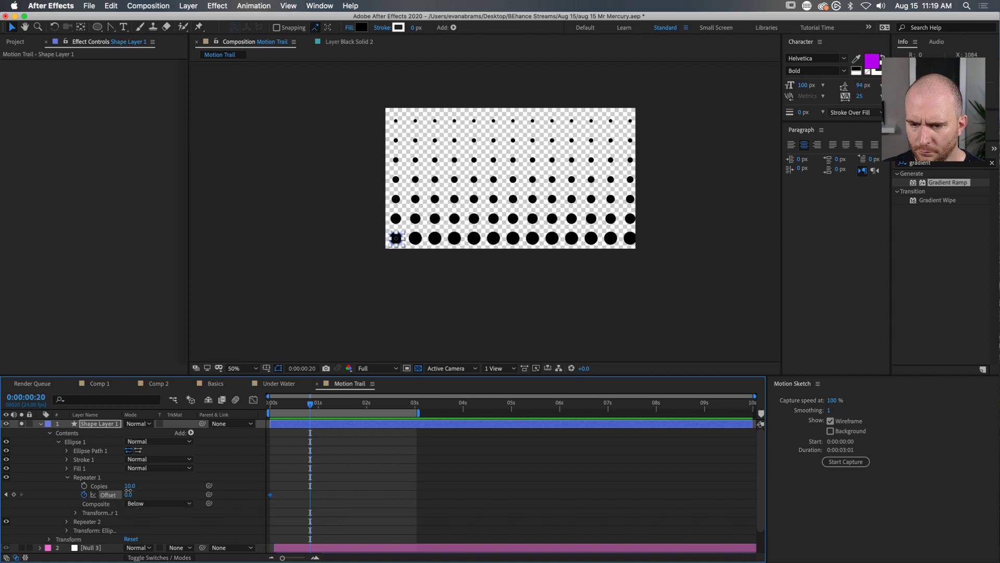
# Step: Add a loopOut() expression to Repeater 1's Offset and preview the looping vertical dot movement
pyautogui.keyDown('alt'); pyautogui.click(84, 495); pyautogui.keyUp('alt')
pyautogui.write('loop')
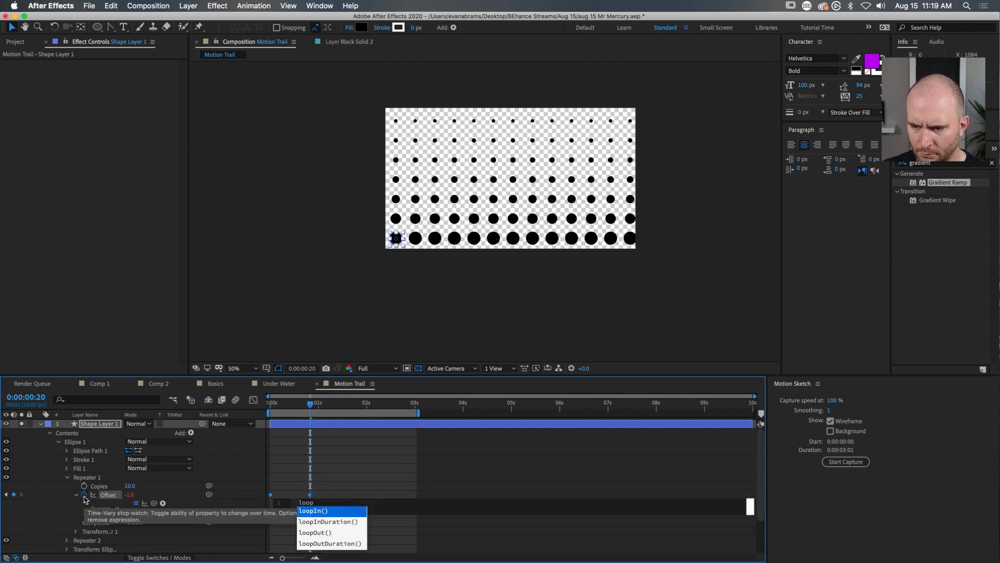
pyautogui.press('Down')
pyautogui.press('Down')
pyautogui.press('Return')
pyautogui.click(369, 475)
pyautogui.press('space')
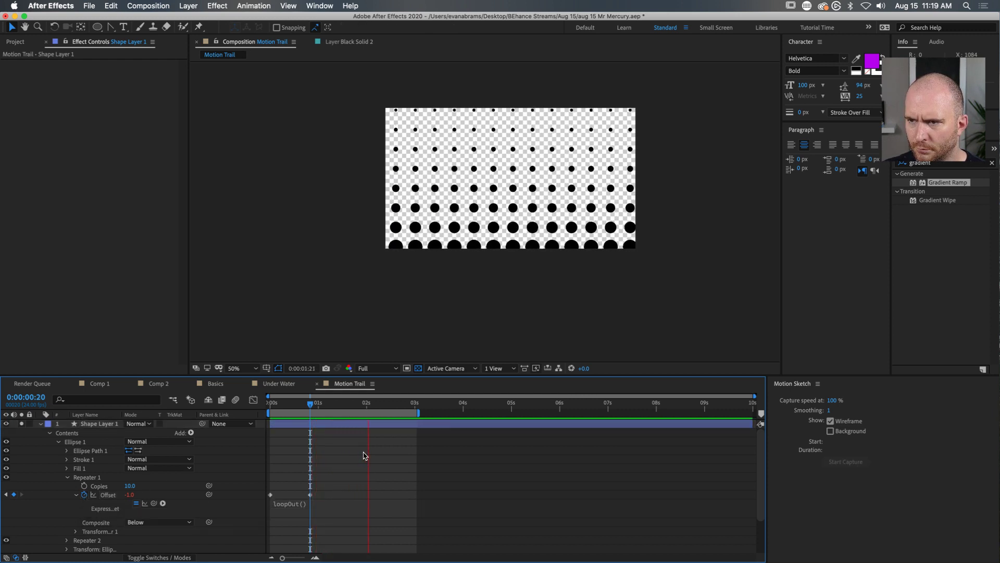
# Step: Retime Repeater 1's second Offset keyframe to 2 seconds and preview the slower loop from the start
pyautogui.moveTo(318, 407); pyautogui.dragTo(368, 410)
pyautogui.moveTo(311, 494); pyautogui.dragTo(366, 494)
pyautogui.press('Home')
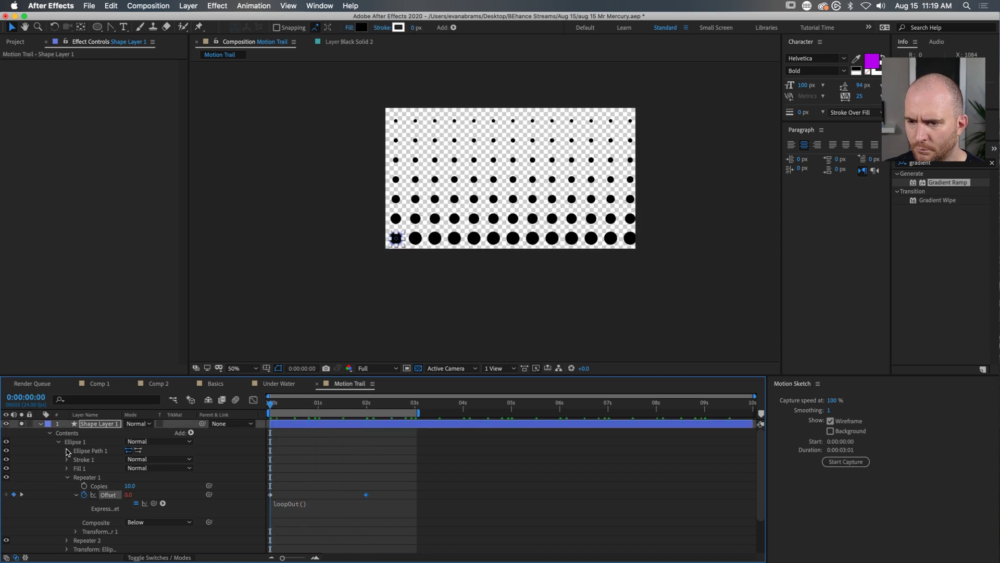
pyautogui.press('space')
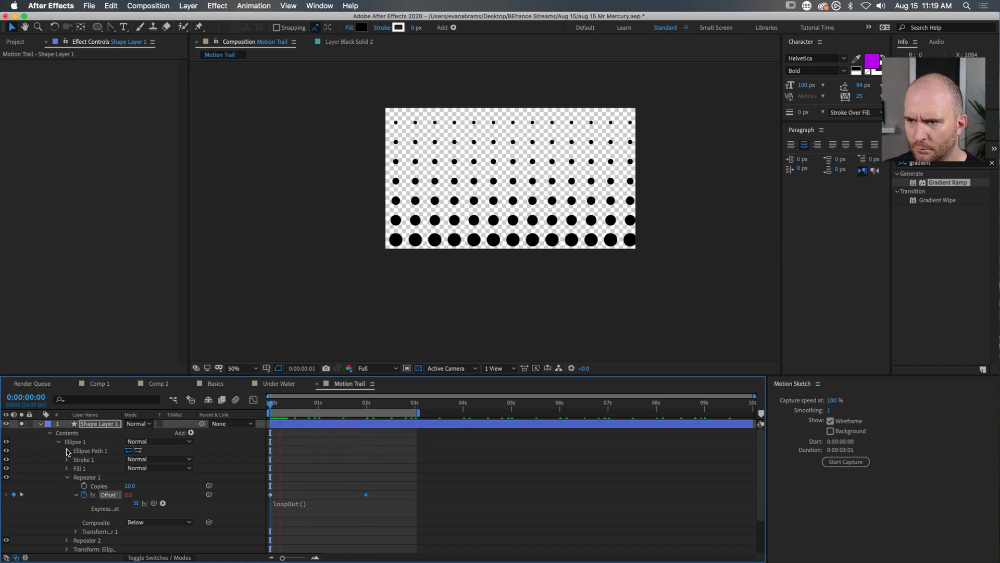
# Step: At 2 seconds, duplicate Shape Layer 1 and parent the copy, Shape Layer 2, to the original
pyautogui.moveTo(357, 406); pyautogui.dragTo(366, 407)
pyautogui.click(358, 425)
pyautogui.press('super+d')
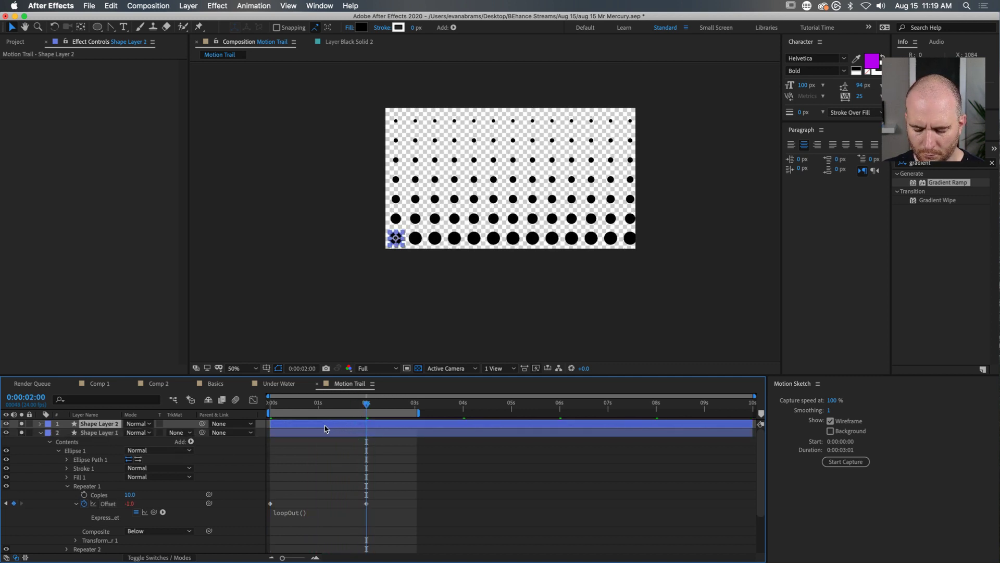
pyautogui.moveTo(202, 423); pyautogui.dragTo(203, 434)
# Step: Set Shape Layer 2's Position to 75, -75 so its dots sit between those of Shape Layer 1
pyautogui.press('p')
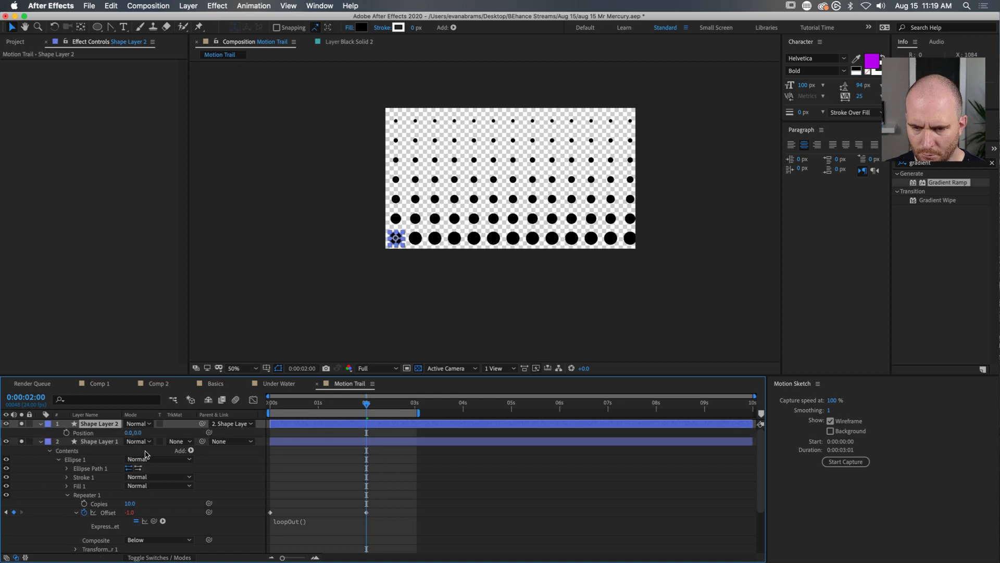
pyautogui.hotkey('shift', 'Right')
pyautogui.hotkey('shift', 'Right')
pyautogui.hotkey('shift', 'Up')
pyautogui.hotkey('shift', 'Up')
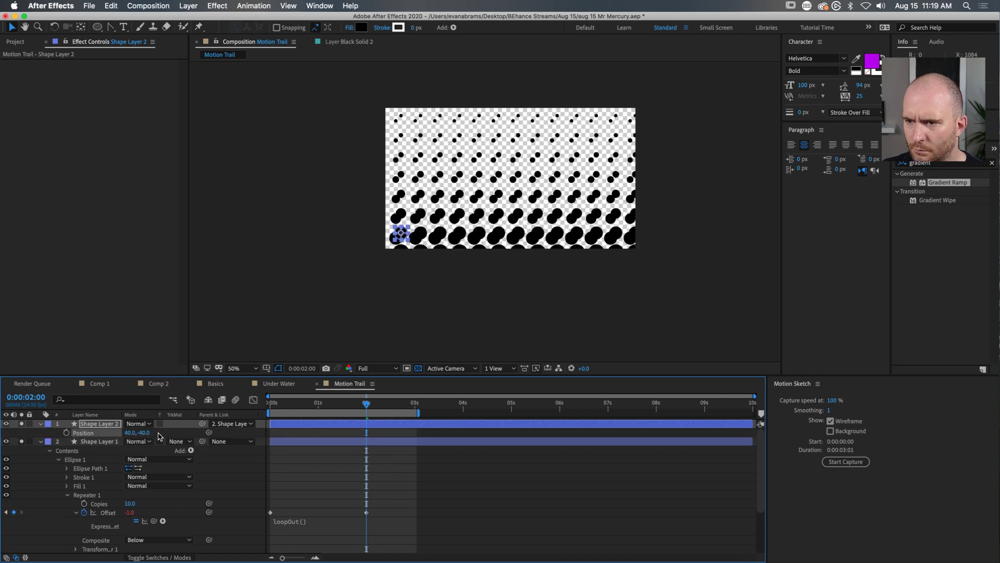
pyautogui.hotkey('shift', 'Up')
pyautogui.hotkey('shift', 'Up')
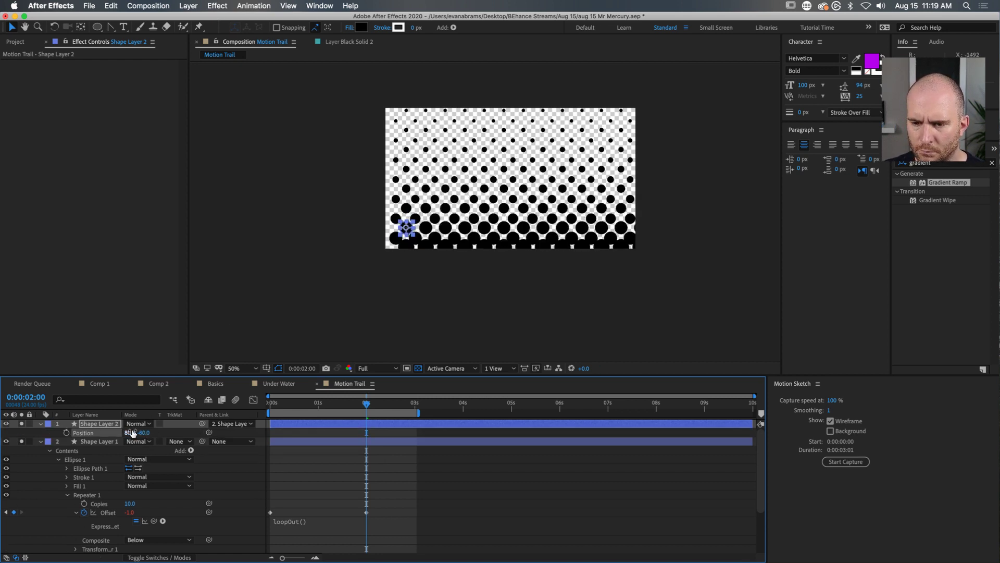
pyautogui.write('70')
pyautogui.press('Tab')
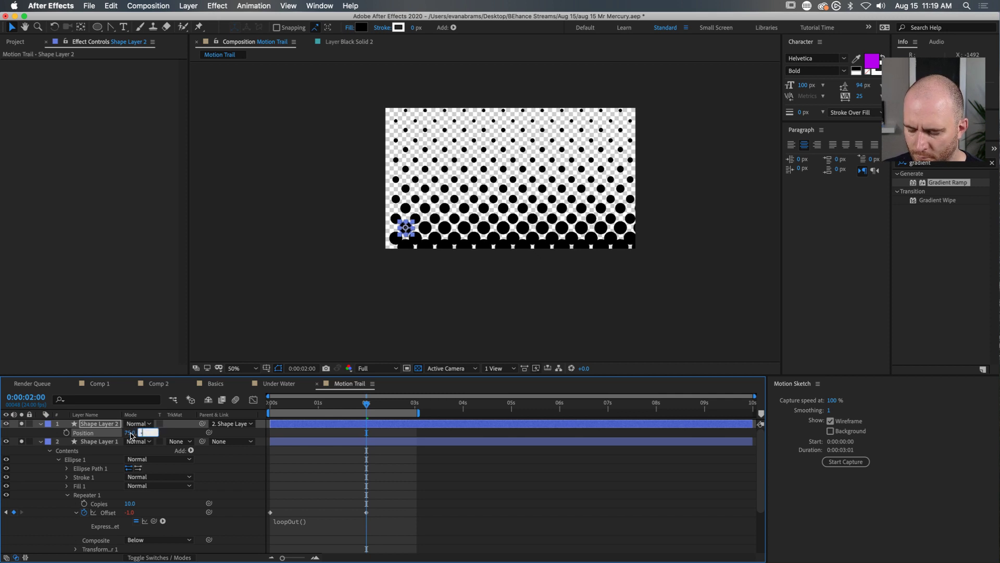
pyautogui.press('Return')
pyautogui.click(390, 472)
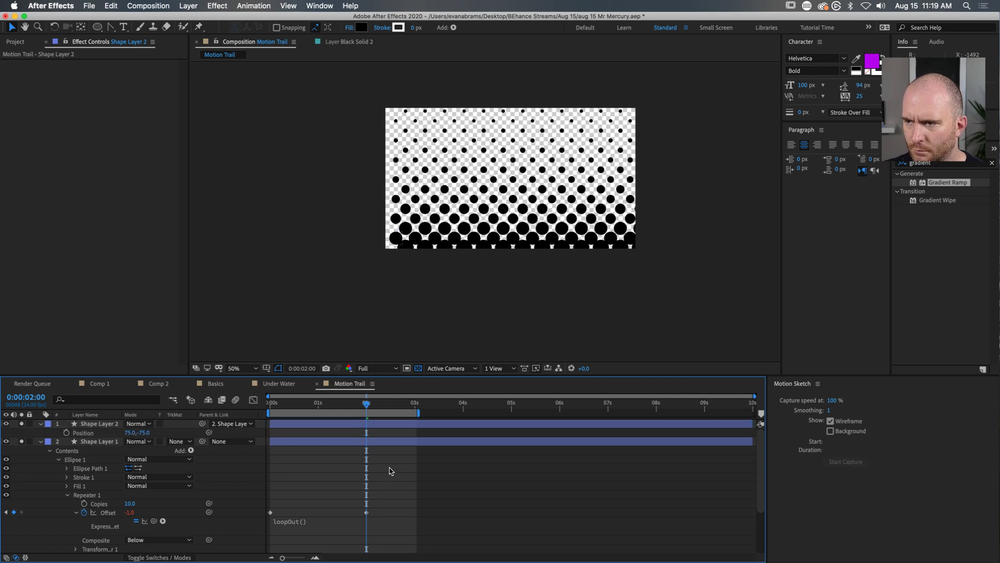
# Step: Preview the two dot grids moving together and extend the work area to the full composition
pyautogui.press('space')
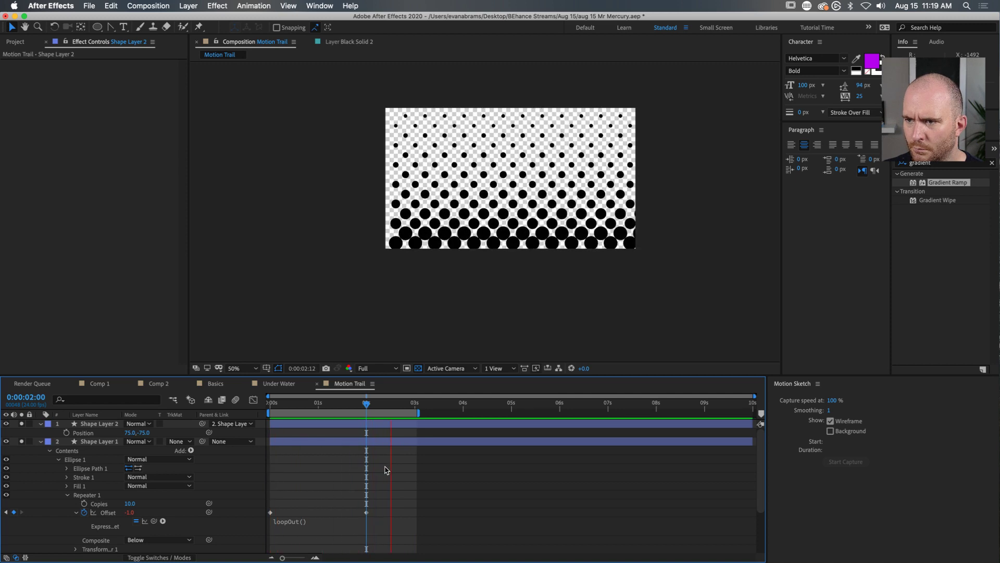
pyautogui.click(335, 404)
pyautogui.moveTo(335, 405); pyautogui.dragTo(626, 427)
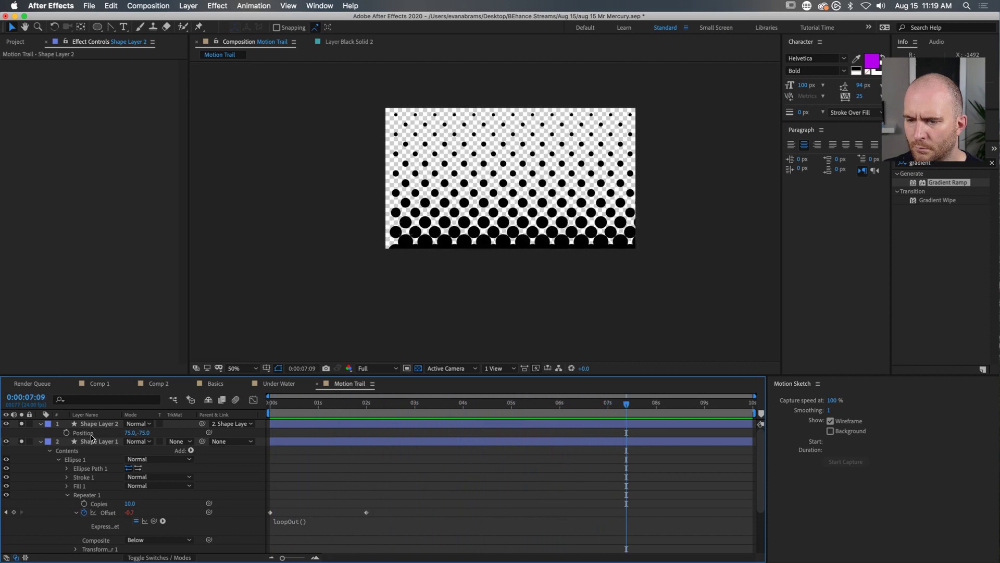
# Step: Collapse both shape layers and scale Shape Layer 1 down to 56.6%
pyautogui.click(43, 424)
pyautogui.click(41, 432)
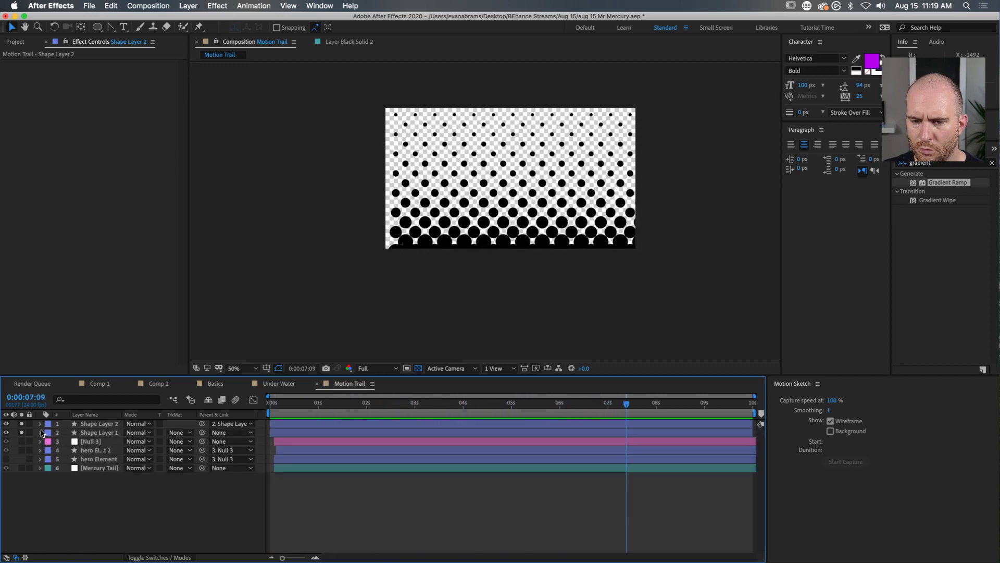
pyautogui.click(102, 430)
pyautogui.keyDown('shift'); pyautogui.click(102, 425); pyautogui.keyUp('shift')
pyautogui.click(129, 534)
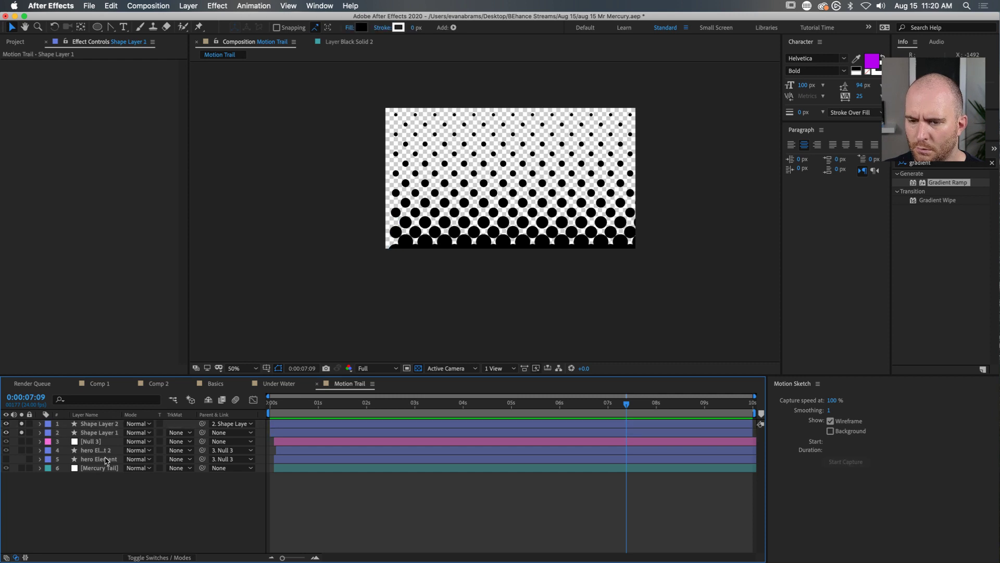
pyautogui.click(103, 422)
pyautogui.click(104, 433)
pyautogui.press('s')
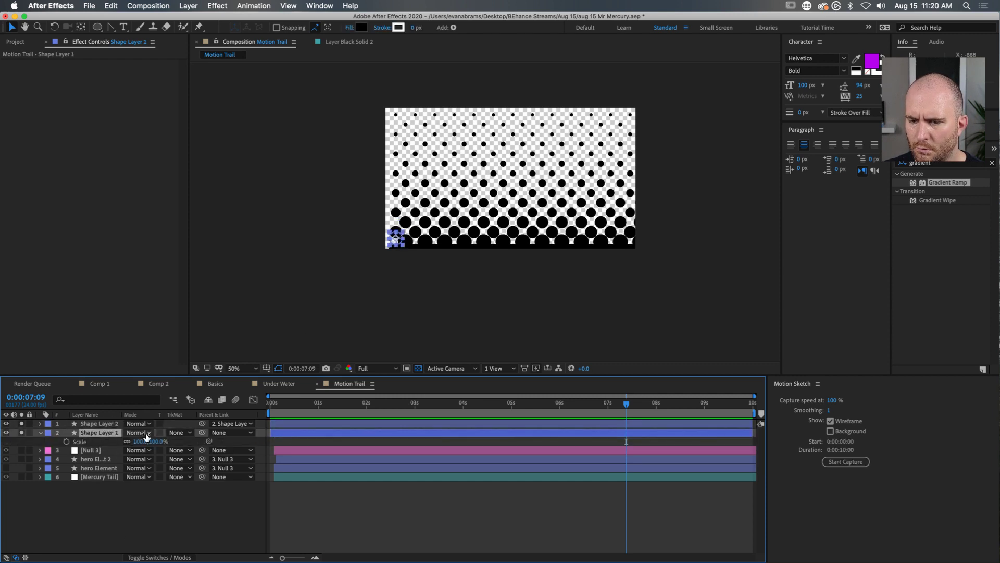
pyautogui.moveTo(158, 440); pyautogui.dragTo(1, 491)
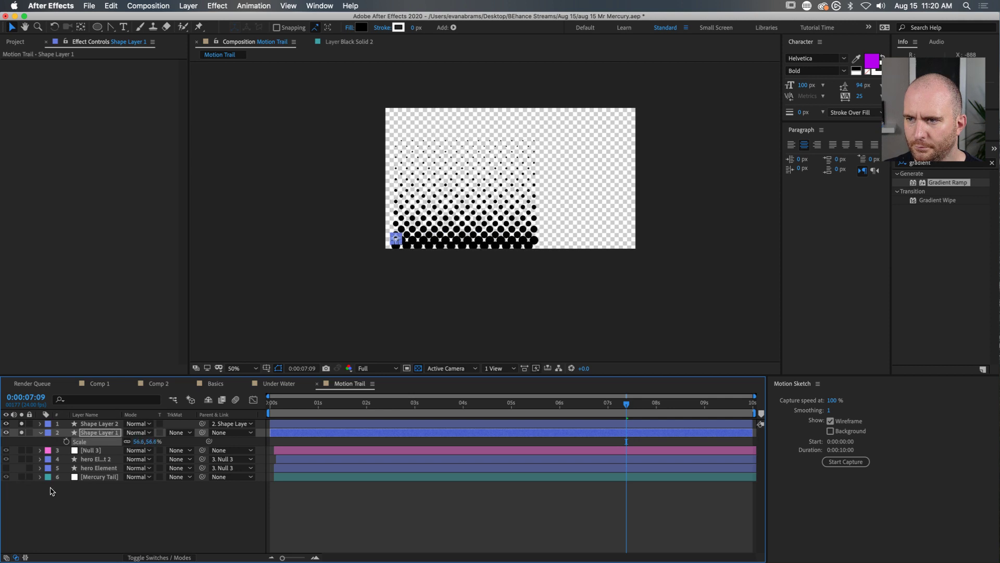
# Step: Move Shape Layer 1 so its first dot sits on the composition's bottom-left corner, and preview the pattern
pyautogui.moveTo(397, 240); pyautogui.dragTo(387, 247)
pyautogui.moveTo(336, 404); pyautogui.dragTo(307, 417)
pyautogui.press('space')
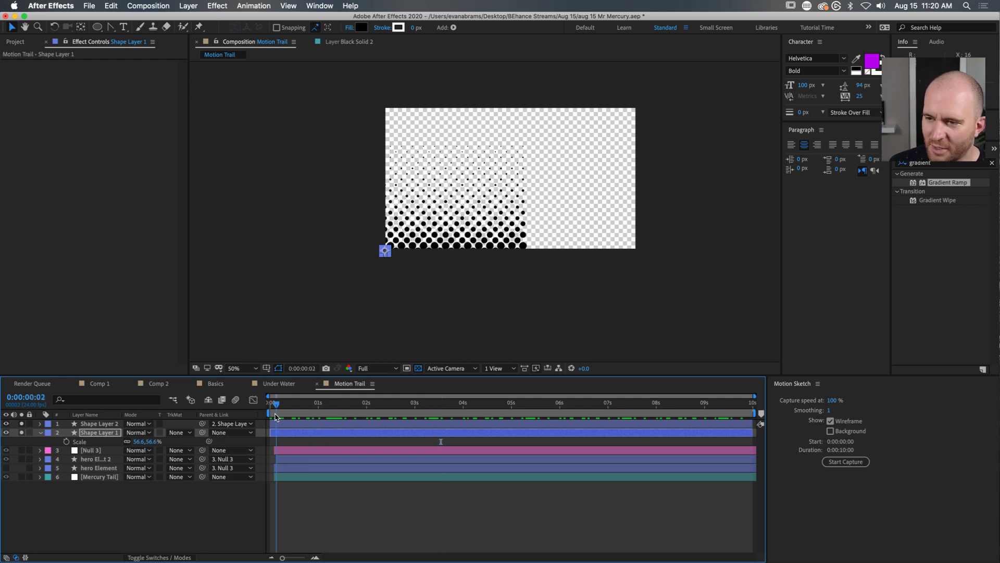
# Step: Set Repeater 2's Copies to 24 on Shape Layer 2 and 29 on Shape Layer 1 to fill the composition's width
pyautogui.keyDown('shift'); pyautogui.click(98, 424); pyautogui.keyUp('shift')
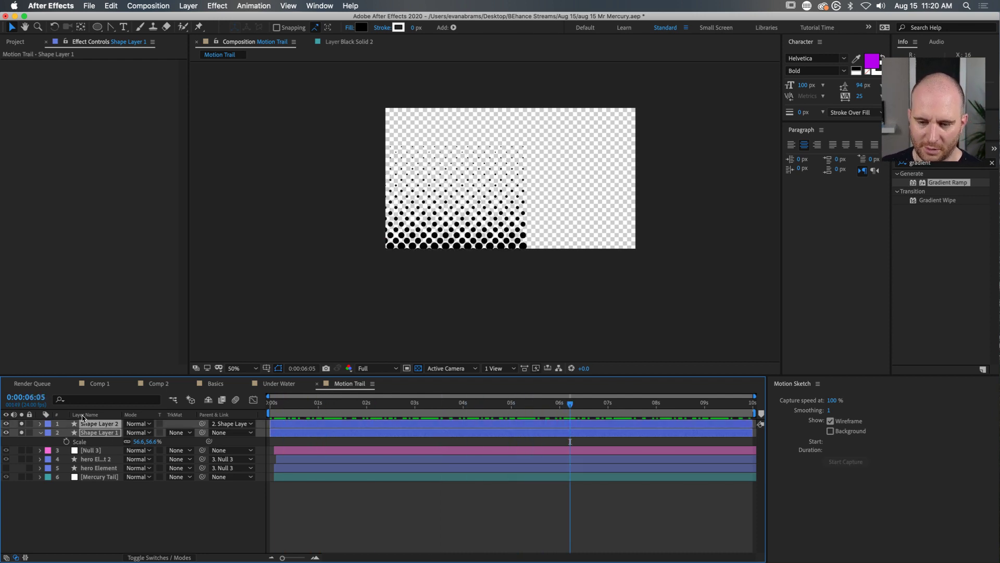
pyautogui.click(108, 398)
pyautogui.write('cop')
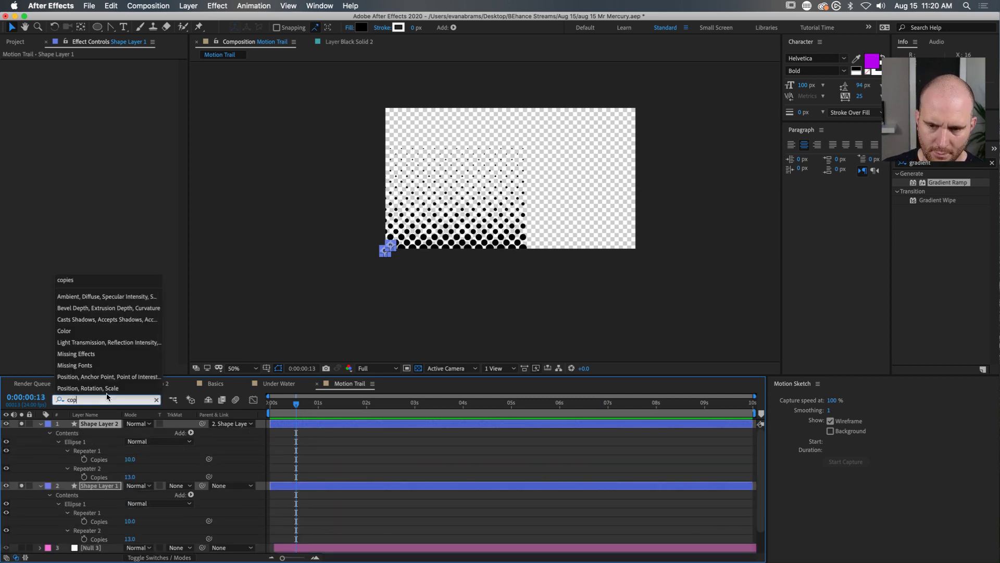
pyautogui.moveTo(130, 459)
pyautogui.mouseDown()
pyautogui.moveTo(167, 454)
pyautogui.moveTo(138, 476)
pyautogui.mouseUp()
pyautogui.press('super+z')
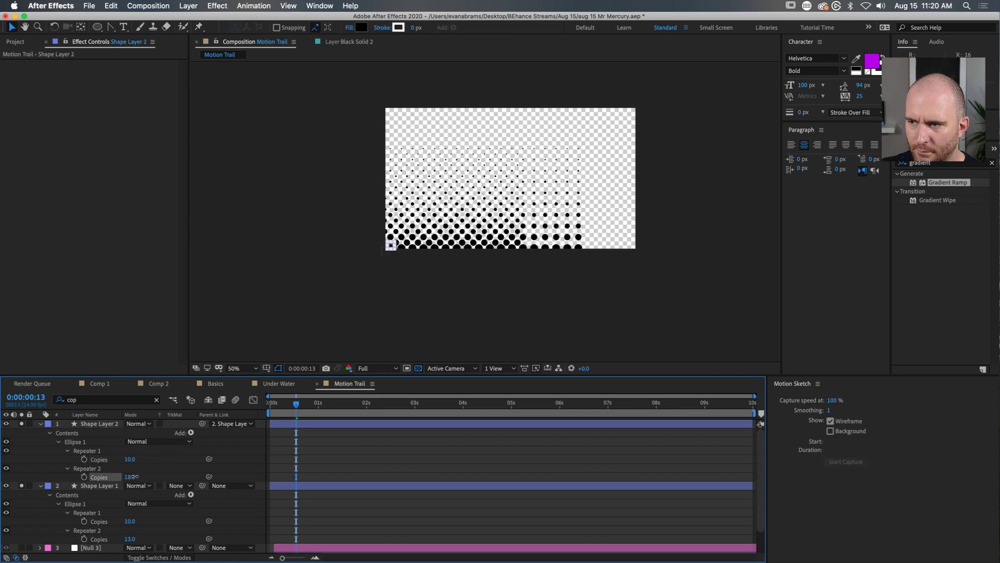
pyautogui.moveTo(131, 536); pyautogui.dragTo(140, 535)
pyautogui.click(325, 485)
pyautogui.click(382, 465)
pyautogui.moveTo(298, 403); pyautogui.dragTo(481, 402)
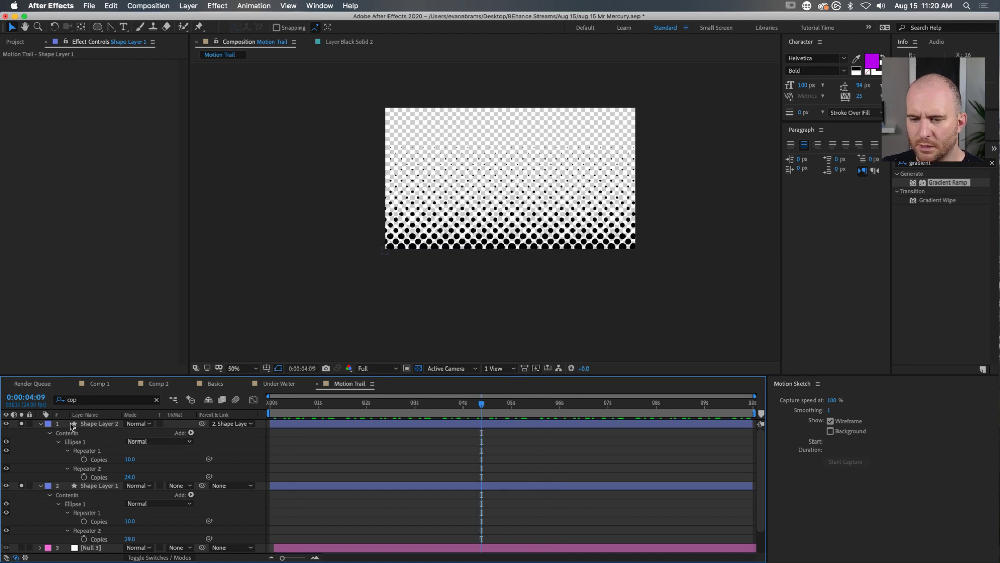
# Step: Scale Shape Layer 1 to 76.5%, move it left past the composition's edge, and check the motion across the timeline
pyautogui.click(41, 423)
pyautogui.click(42, 433)
pyautogui.click(94, 432)
pyautogui.keyDown('shift'); pyautogui.click(97, 424); pyautogui.keyUp('shift')
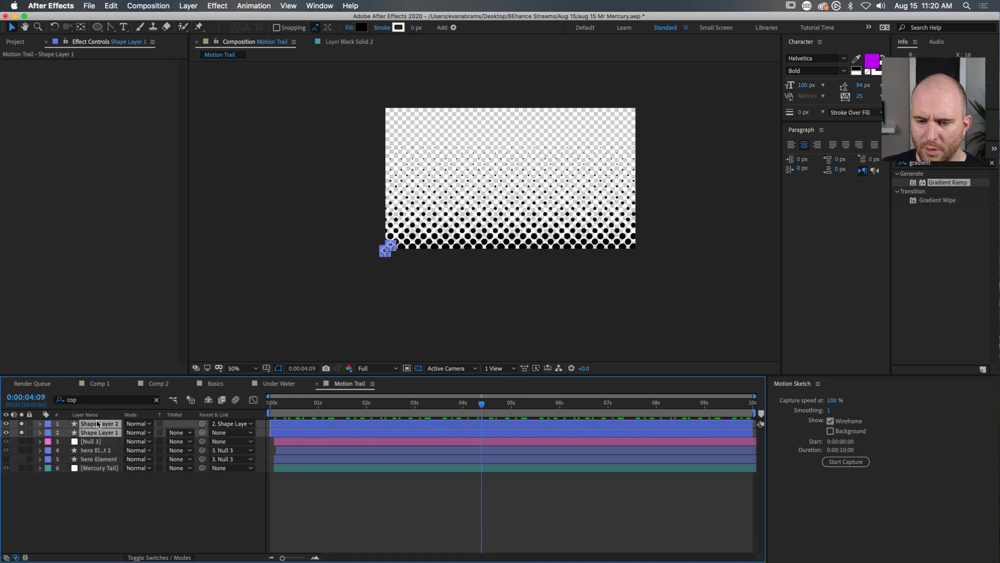
pyautogui.press('s')
pyautogui.click(162, 495)
pyautogui.moveTo(147, 450); pyautogui.dragTo(239, 422)
pyautogui.moveTo(388, 249); pyautogui.dragTo(369, 248)
pyautogui.moveTo(269, 405); pyautogui.dragTo(434, 391)
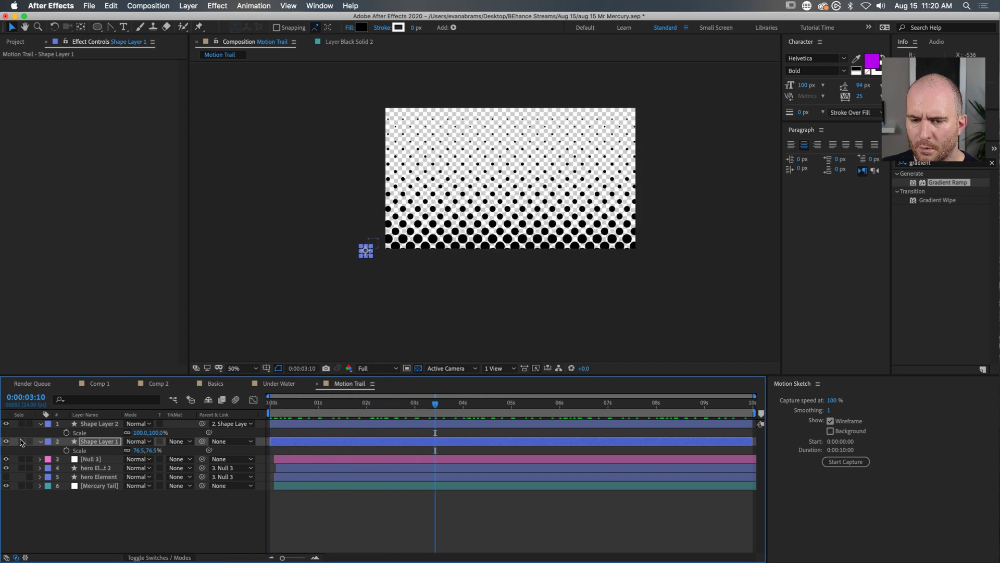
# Step: Move Shape Layer 2 and Shape Layer 1 beneath the Mercury Tail layer and preview the composition
pyautogui.keyDown('shift'); pyautogui.click(97, 423); pyautogui.keyUp('shift')
pyautogui.moveTo(96, 423); pyautogui.dragTo(96, 493)
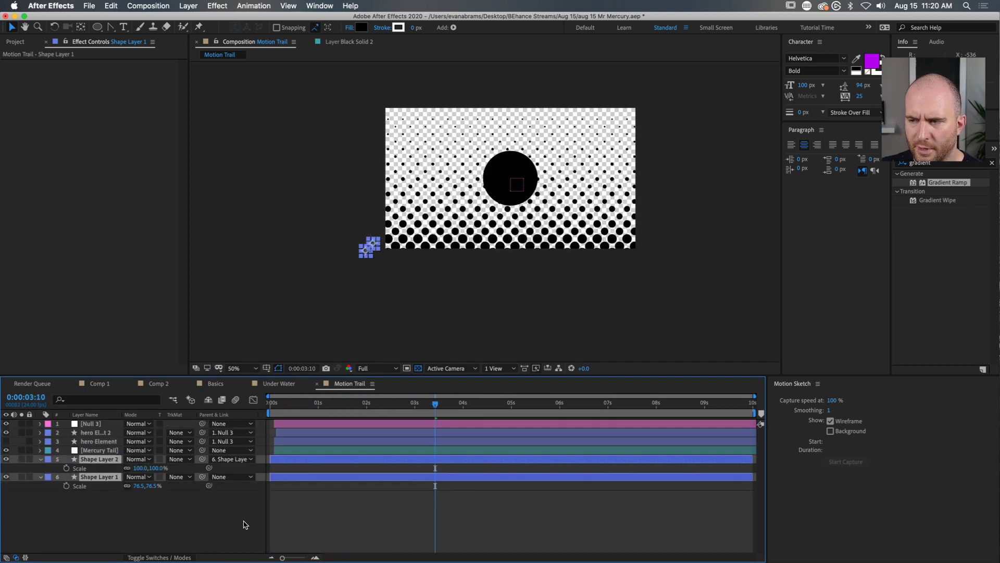
pyautogui.click(241, 520)
pyautogui.moveTo(400, 402); pyautogui.dragTo(286, 395)
pyautogui.press('space')
pyautogui.press('space')
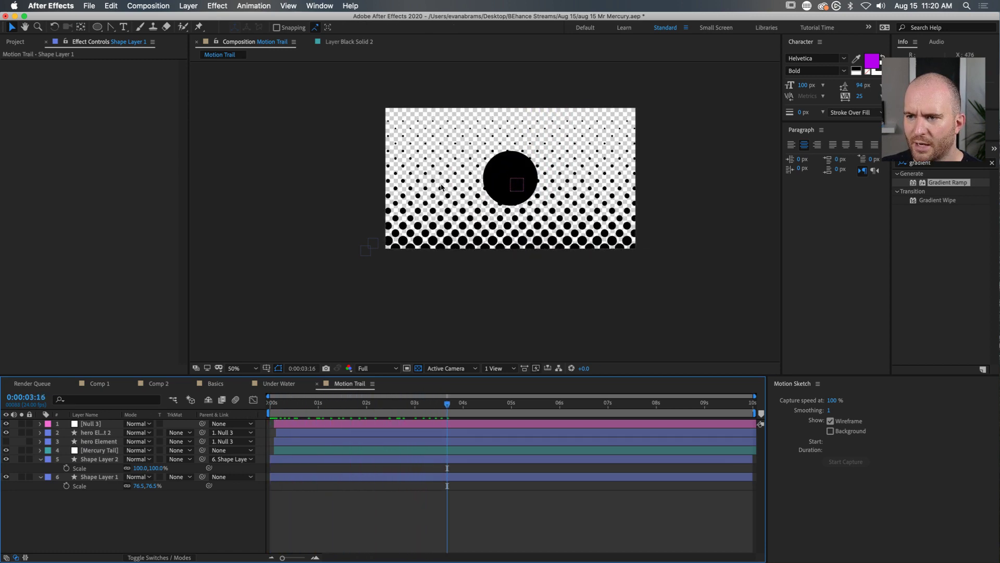
# Step: Set the opacity of both dot shape layers to 25% and collapse all layers
pyautogui.click(97, 479)
pyautogui.keyDown('shift'); pyautogui.click(98, 460); pyautogui.keyUp('shift')
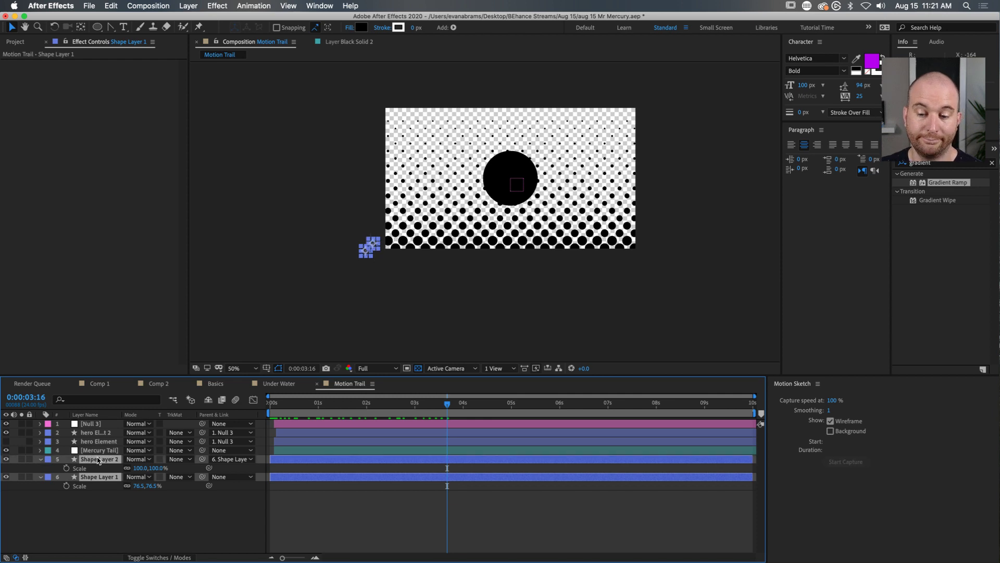
pyautogui.press('t')
pyautogui.moveTo(129, 467); pyautogui.dragTo(96, 474)
pyautogui.click(86, 496)
pyautogui.press('super+a')
pyautogui.click(41, 459)
pyautogui.click(64, 481)
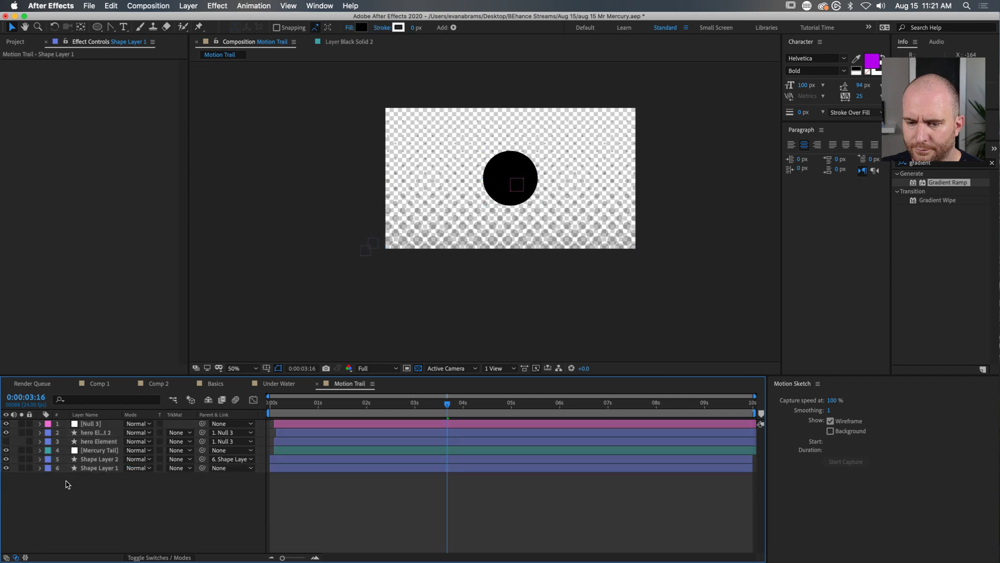
# Step: Create a composition-size orange solid (FF7C22), place it beneath all other layers, and check it at an earlier frame
pyautogui.rightClick(64, 480)
pyautogui.moveTo(114, 446)
pyautogui.click(229, 472)
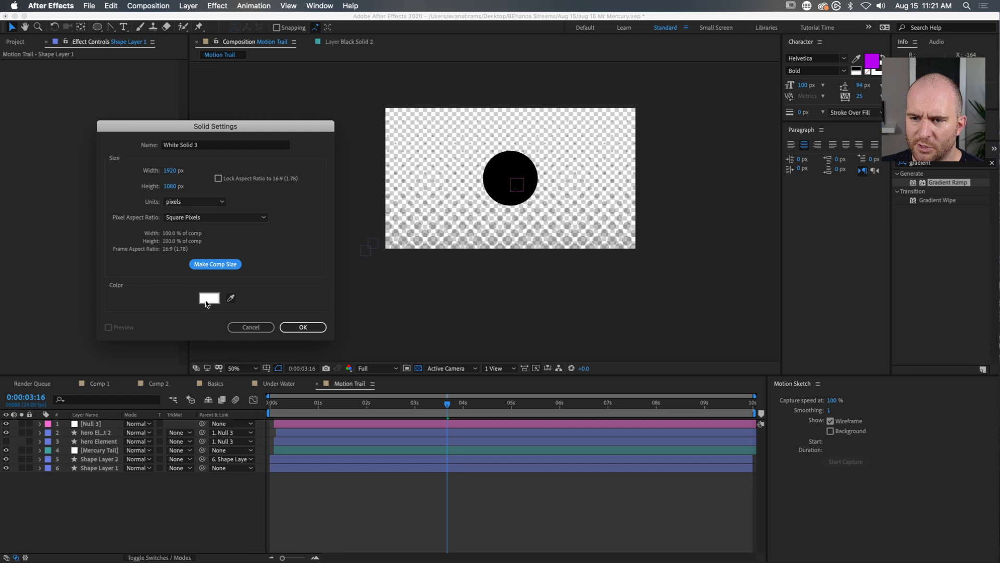
pyautogui.click(209, 298)
pyautogui.moveTo(286, 168); pyautogui.dragTo(340, 83)
pyautogui.moveTo(322, 238); pyautogui.dragTo(321, 231)
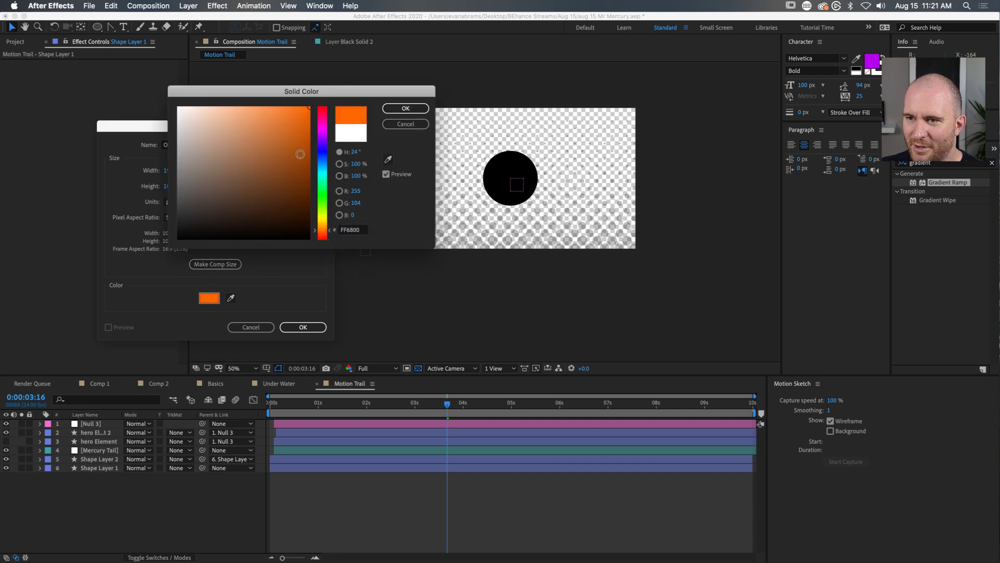
pyautogui.moveTo(301, 112); pyautogui.dragTo(292, 102)
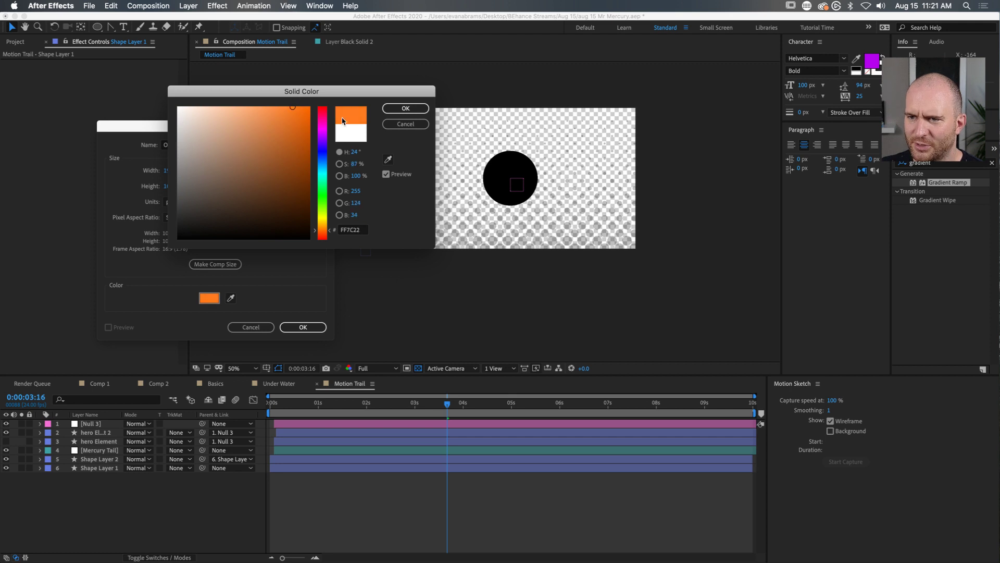
pyautogui.click(405, 108)
pyautogui.click(303, 327)
pyautogui.moveTo(90, 423); pyautogui.dragTo(96, 482)
pyautogui.moveTo(396, 396); pyautogui.dragTo(337, 451)
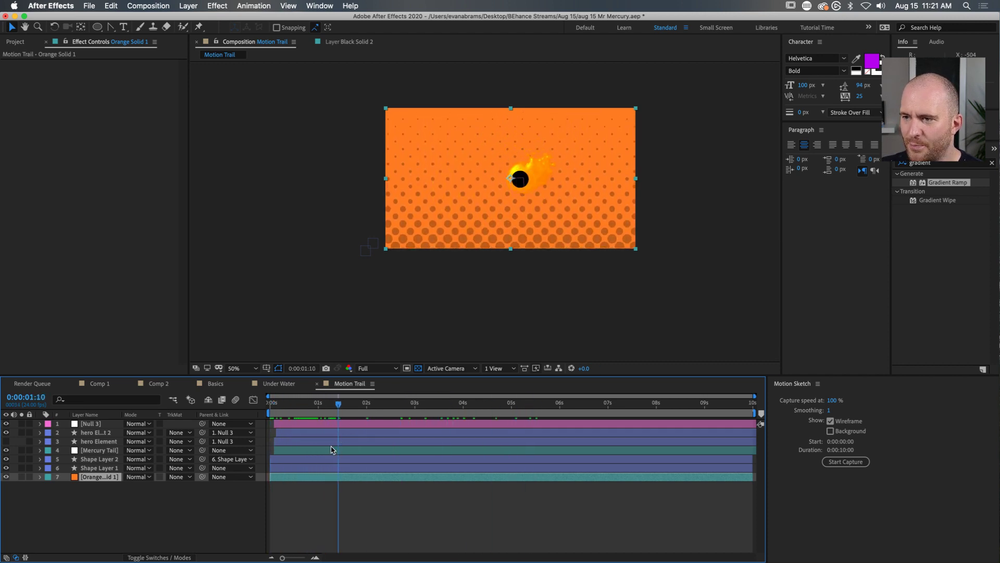
# Step: Set the opacity of Shape Layer 1 and Shape Layer 2 to 7%
pyautogui.click(497, 468)
pyautogui.keyDown('shift'); pyautogui.click(491, 460); pyautogui.keyUp('shift')
pyautogui.press('t')
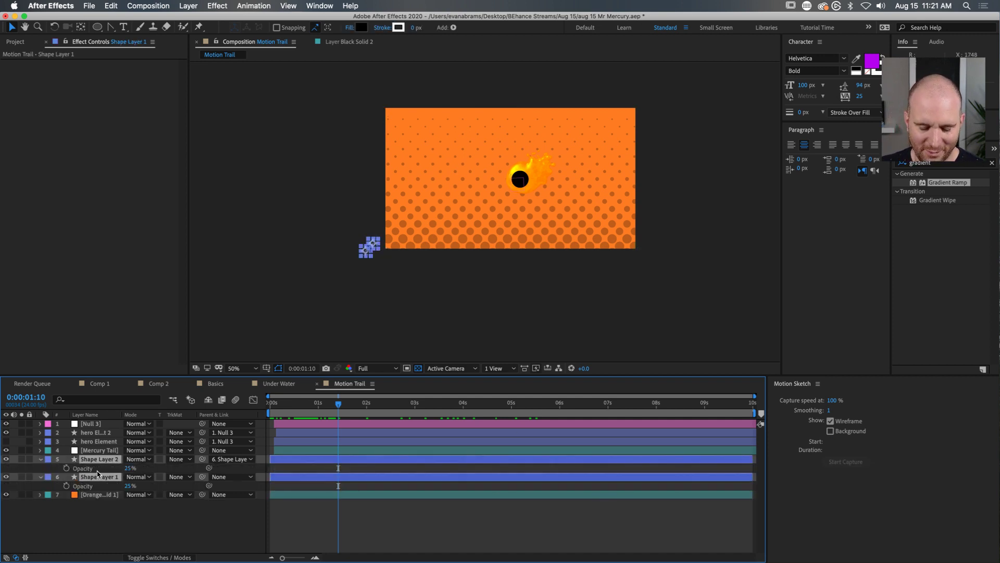
pyautogui.moveTo(129, 467)
pyautogui.mouseDown()
pyautogui.moveTo(108, 467)
pyautogui.moveTo(160, 459)
pyautogui.moveTo(121, 468)
pyautogui.mouseUp()
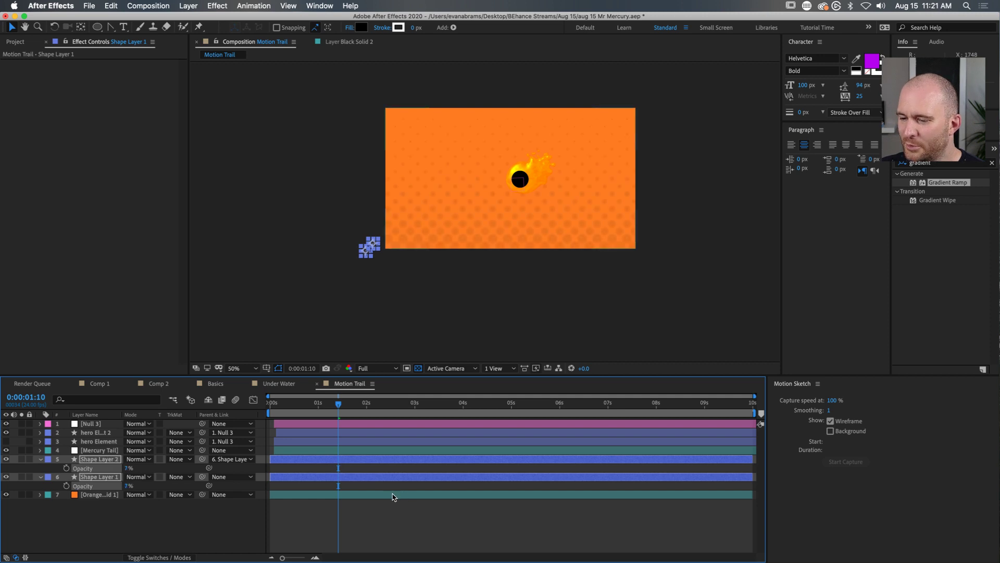
# Step: Apply Gradient Ramp to the orange solid and sample its end color from the orange trail around the circle
pyautogui.click(394, 494)
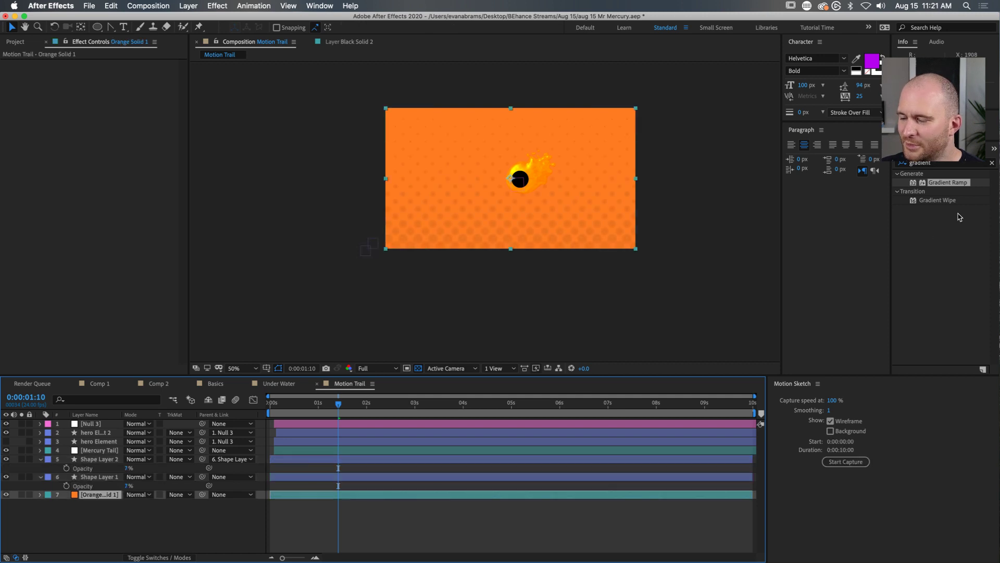
pyautogui.doubleClick(940, 184)
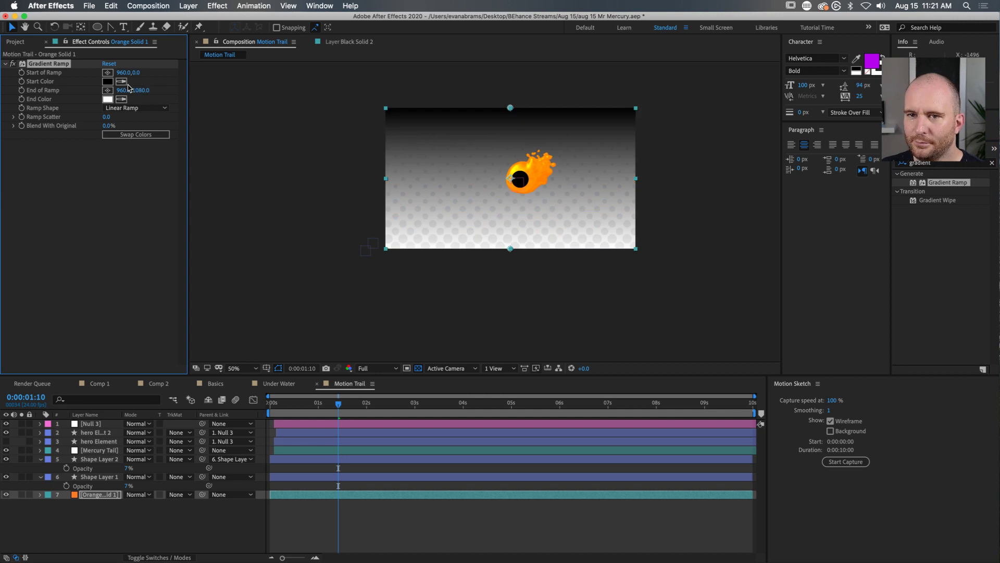
pyautogui.click(115, 103)
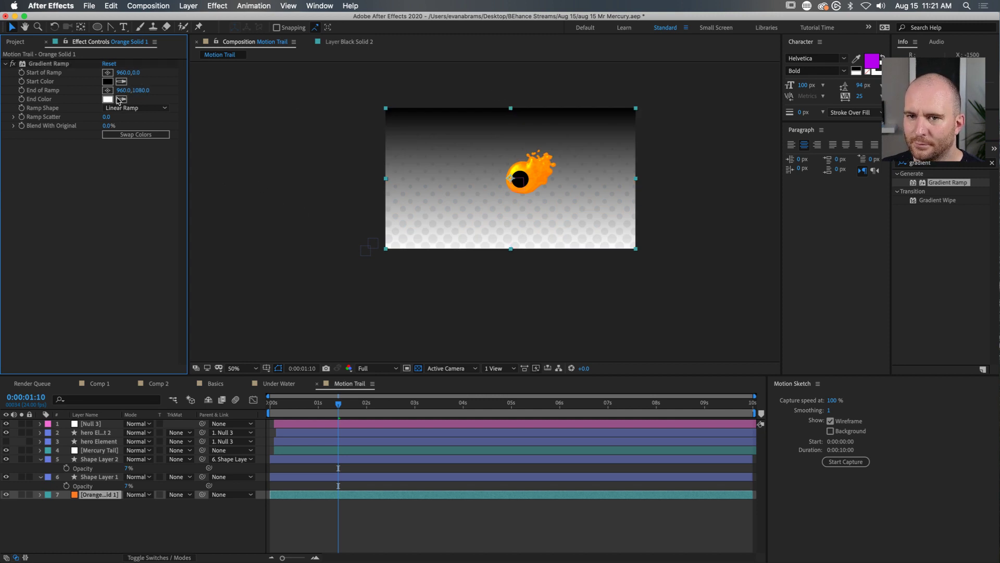
pyautogui.click(517, 188)
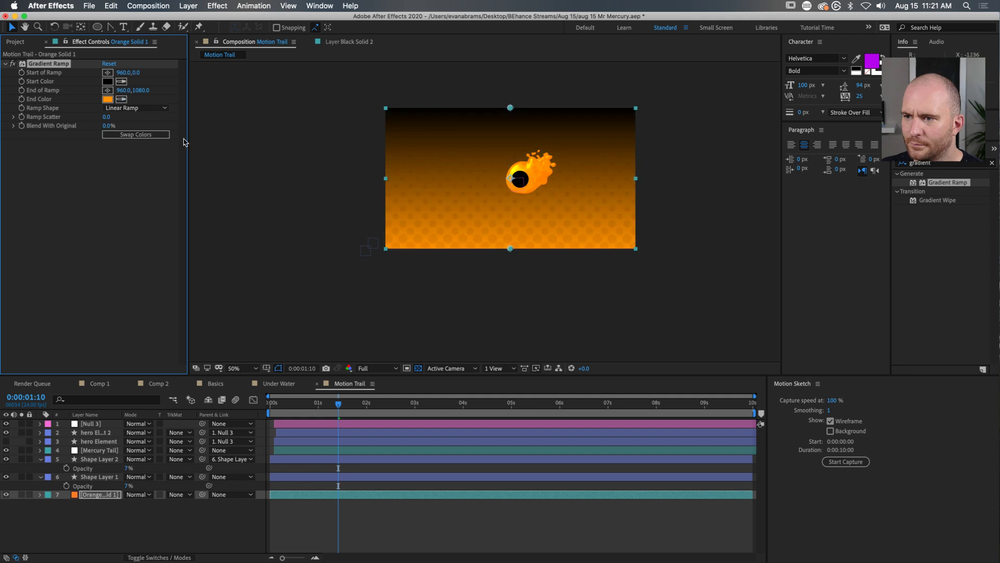
# Step: Set the ramp's start color to pale yellow FFFCCB, swap the ramp colors, and scrub to the splash around two seconds
pyautogui.click(516, 168)
pyautogui.click(108, 81)
pyautogui.moveTo(309, 124); pyautogui.dragTo(216, 106)
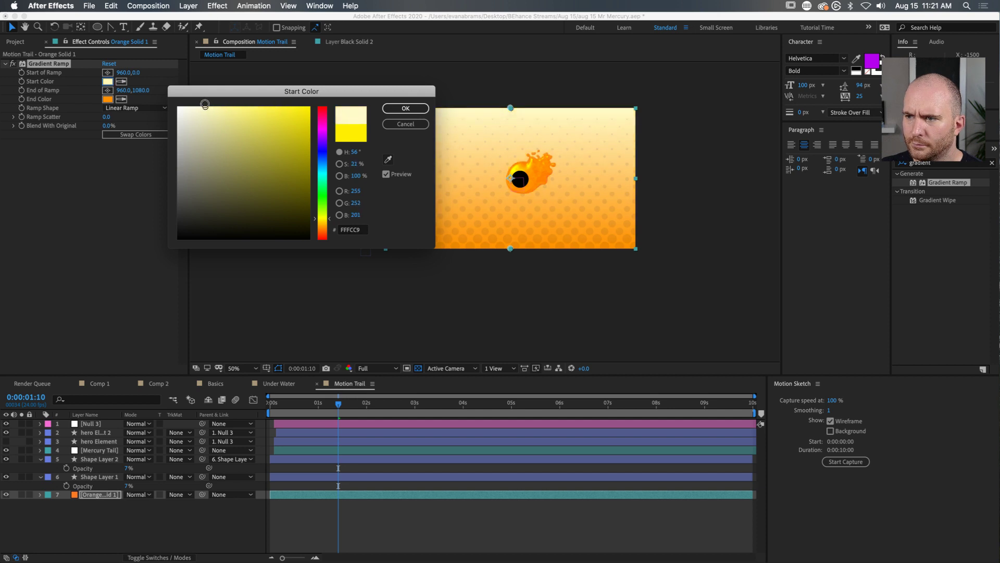
pyautogui.click(406, 108)
pyautogui.click(135, 134)
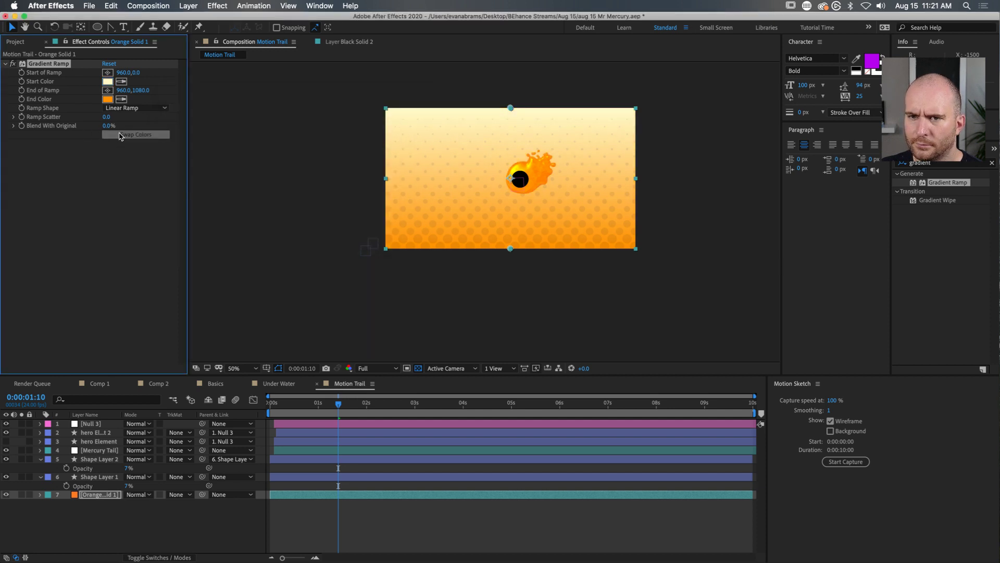
pyautogui.moveTo(388, 402)
pyautogui.mouseDown()
pyautogui.moveTo(413, 402)
pyautogui.moveTo(368, 402)
pyautogui.mouseUp()
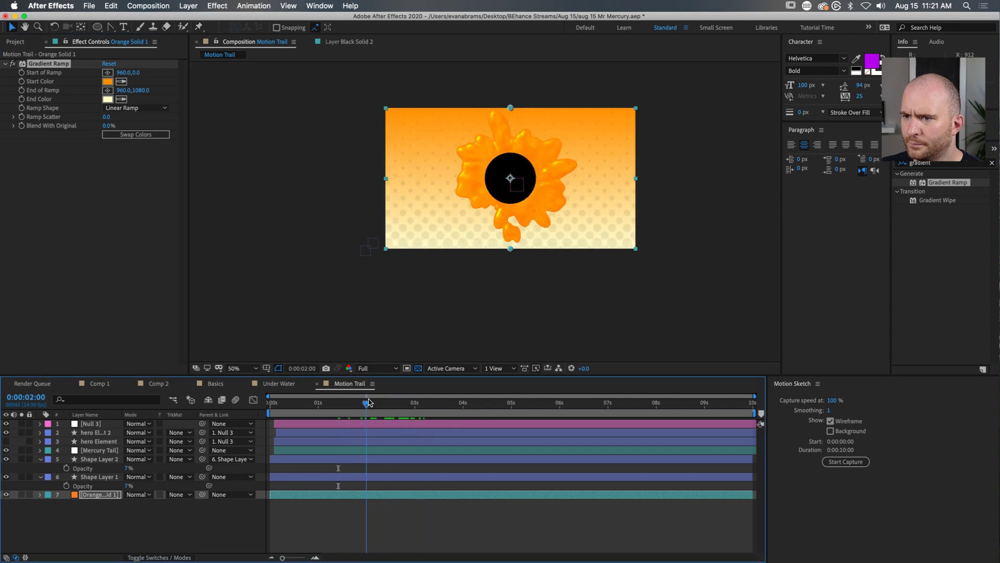
# Step: Try both dot shape layers at 100% opacity and reduce them to 8%
pyautogui.click(126, 481)
pyautogui.keyDown('shift'); pyautogui.click(106, 460); pyautogui.keyUp('shift')
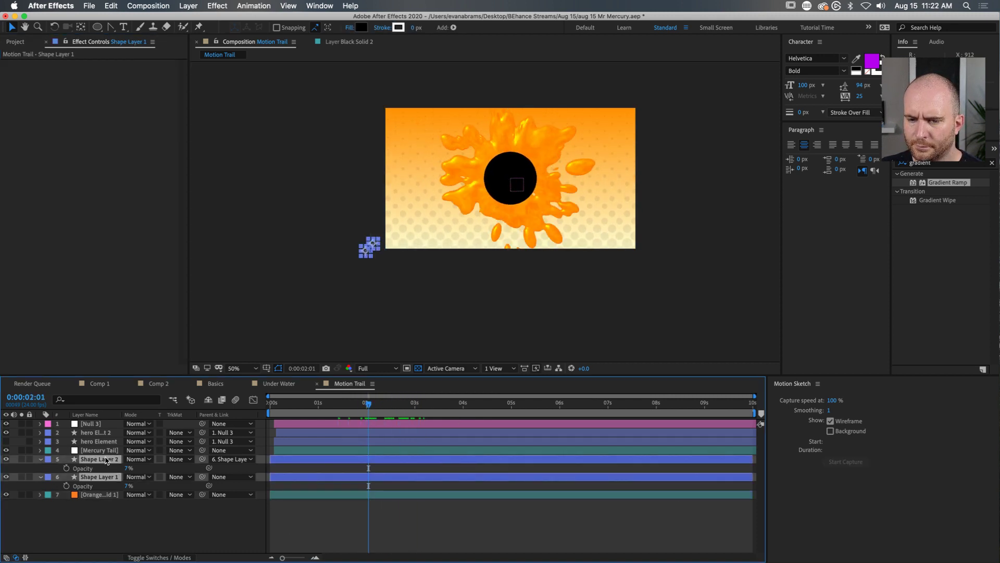
pyautogui.click(128, 468)
pyautogui.write('100')
pyautogui.press('Return')
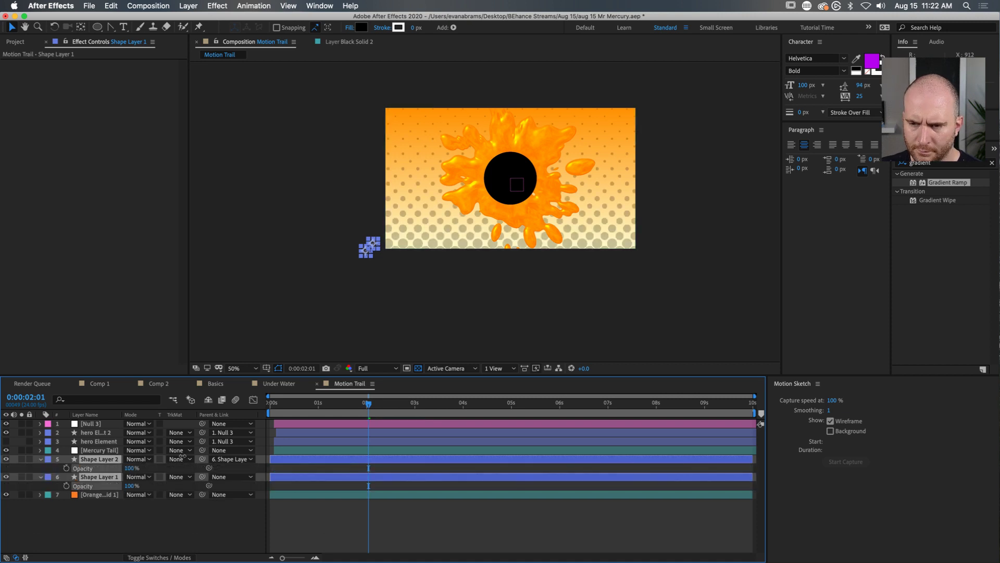
pyautogui.moveTo(223, 456); pyautogui.dragTo(149, 467)
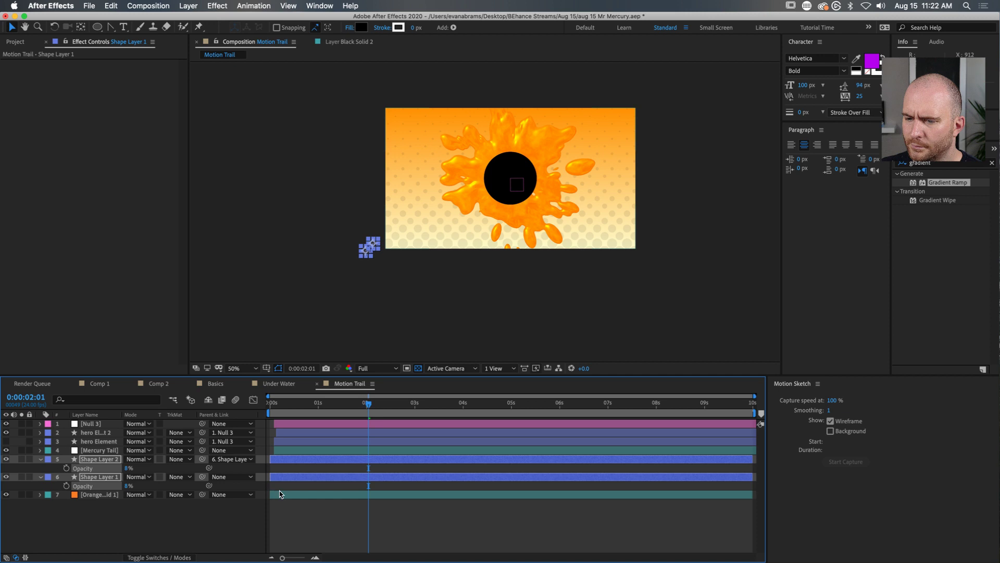
# Step: Change the Gradient Ramp's end color to pale peach FFEBCB and check an earlier frame
pyautogui.click(99, 494)
pyautogui.click(112, 100)
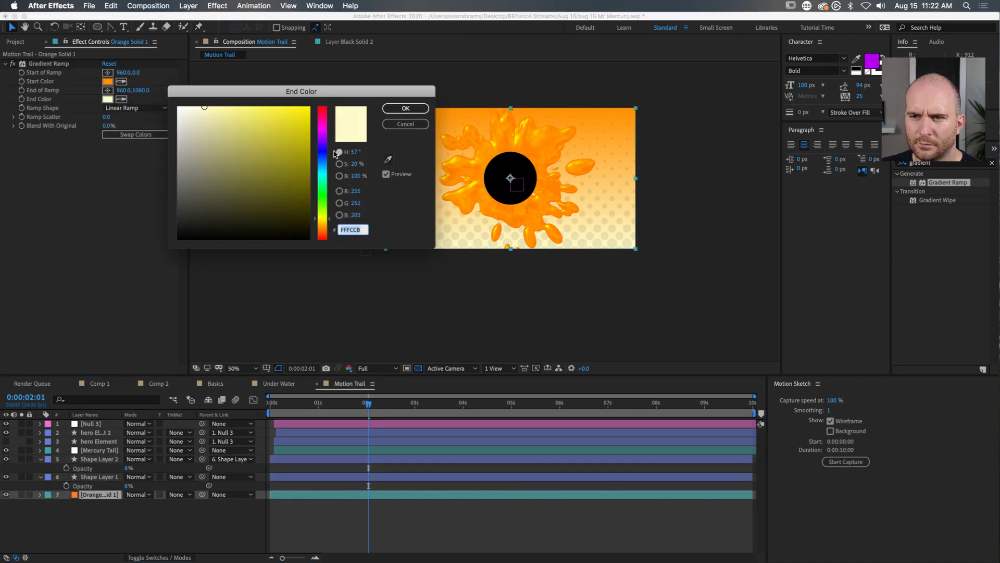
pyautogui.moveTo(328, 220); pyautogui.dragTo(322, 226)
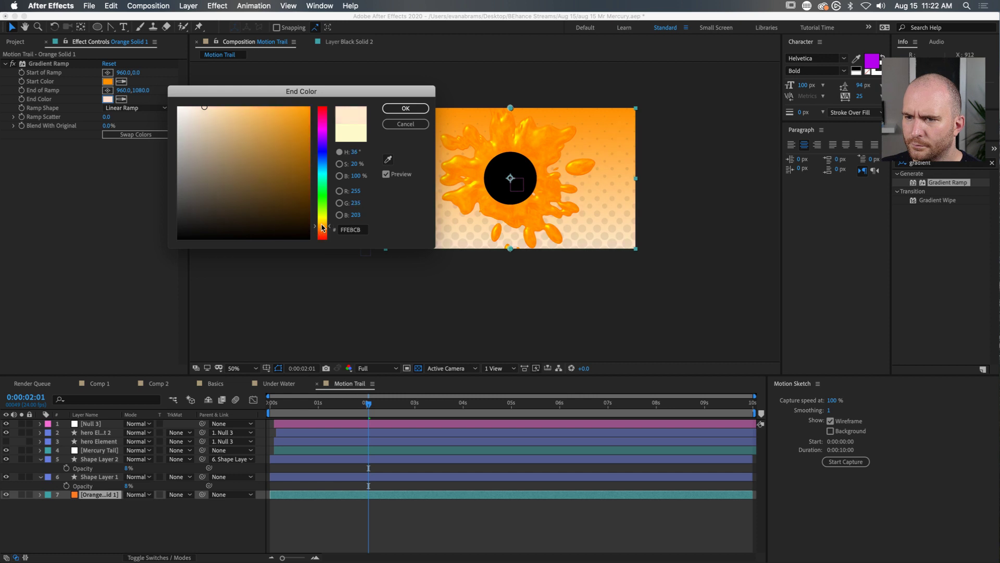
pyautogui.click(401, 107)
pyautogui.moveTo(368, 408)
pyautogui.mouseDown()
pyautogui.moveTo(394, 408)
pyautogui.moveTo(354, 408)
pyautogui.mouseUp()
pyautogui.click(110, 506)
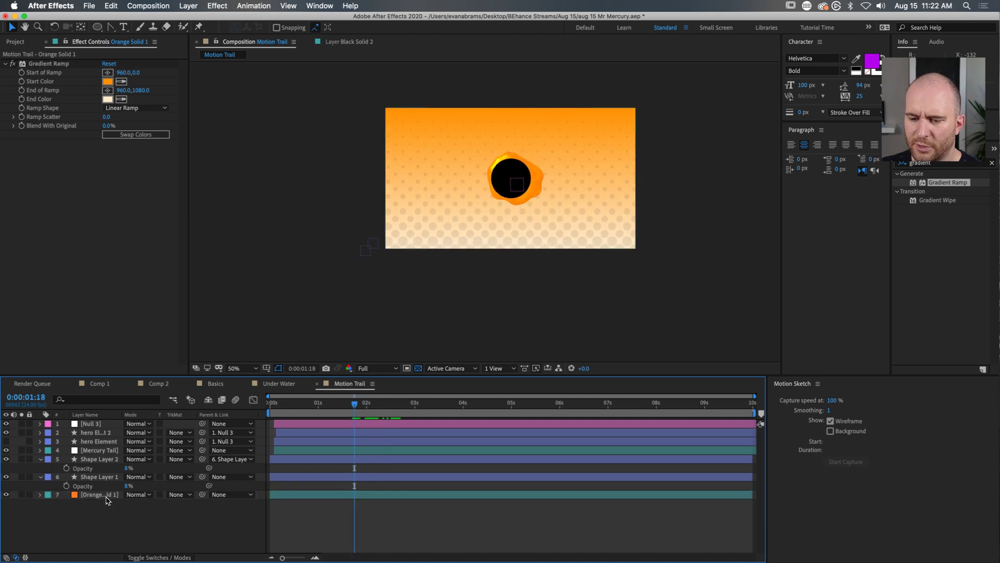
# Step: Reveal the orange solid's opacity and turn off the composition's transparency grid
pyautogui.click(104, 495)
pyautogui.press('t')
pyautogui.moveTo(132, 503); pyautogui.dragTo(279, 508)
pyautogui.click(418, 367)
pyautogui.click(307, 508)
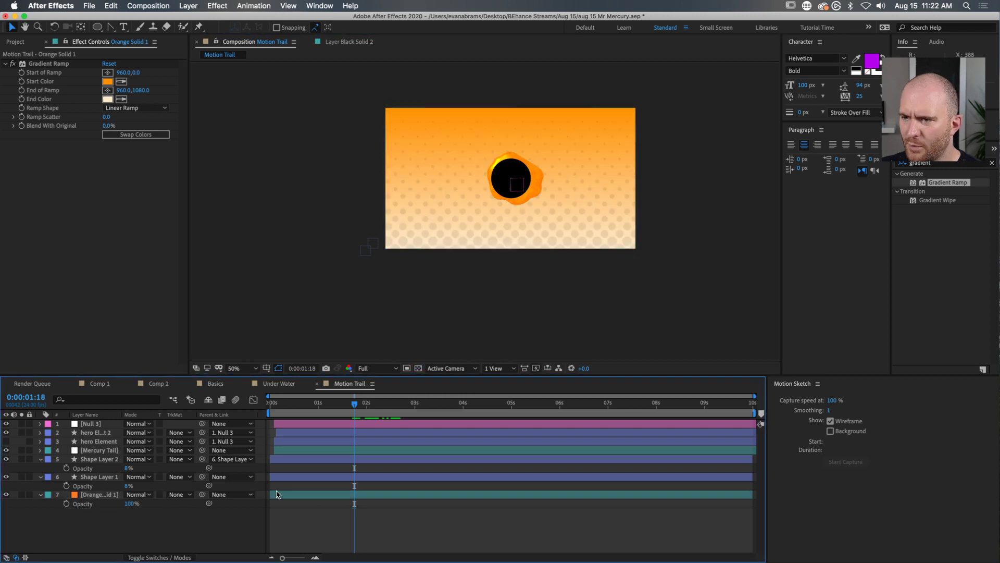
# Step: Set both dot shape layers to 100% opacity and fill them with orange FF8C00 sampled from the composition
pyautogui.click(99, 477)
pyautogui.keyDown('shift'); pyautogui.click(101, 459); pyautogui.keyUp('shift')
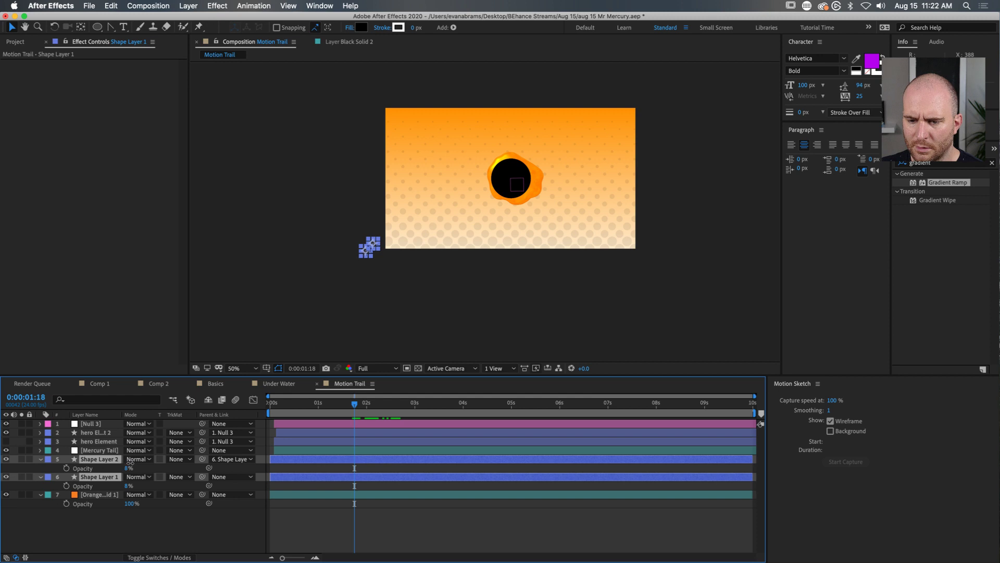
pyautogui.moveTo(127, 462); pyautogui.dragTo(396, 472)
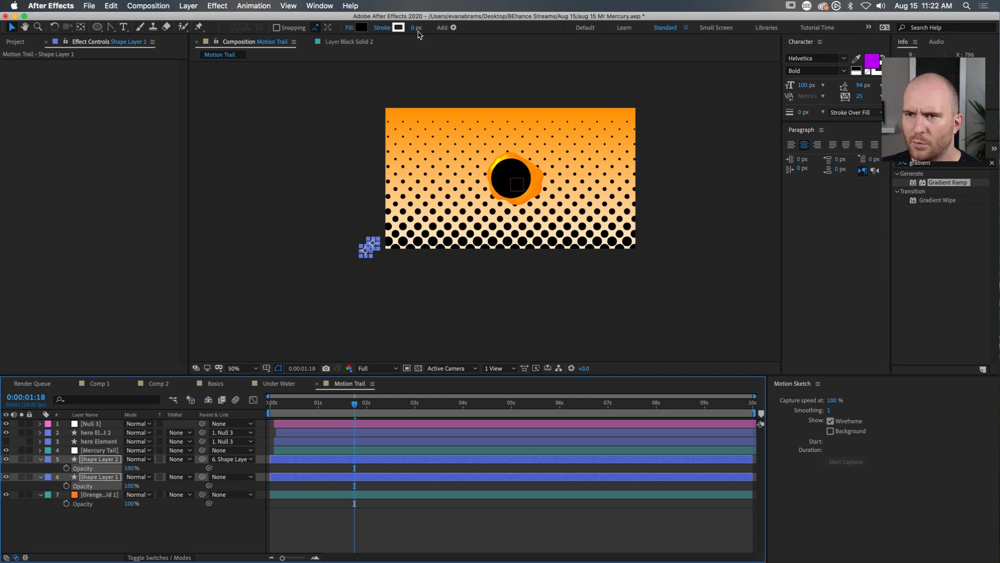
pyautogui.click(361, 27)
pyautogui.click(388, 158)
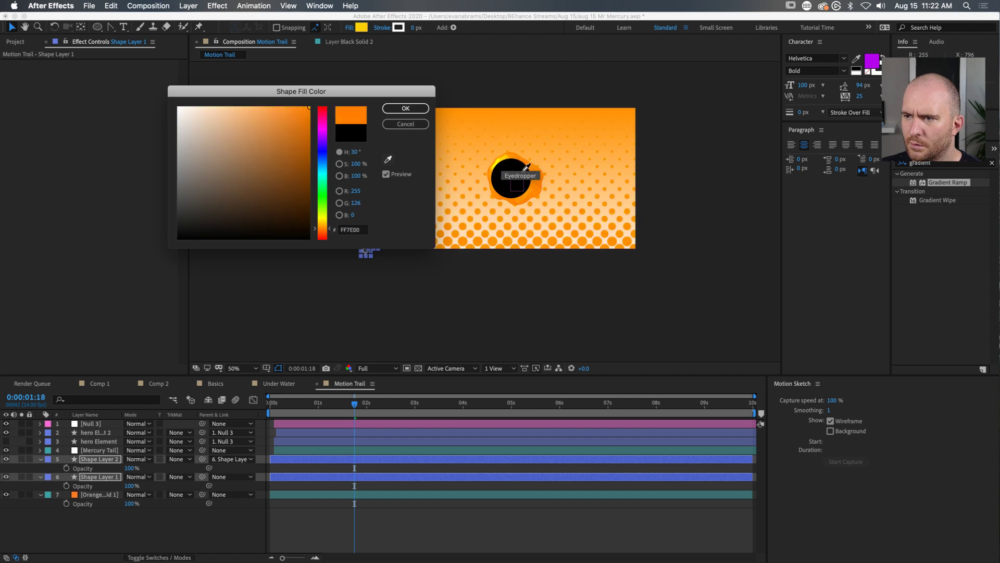
pyautogui.click(520, 165)
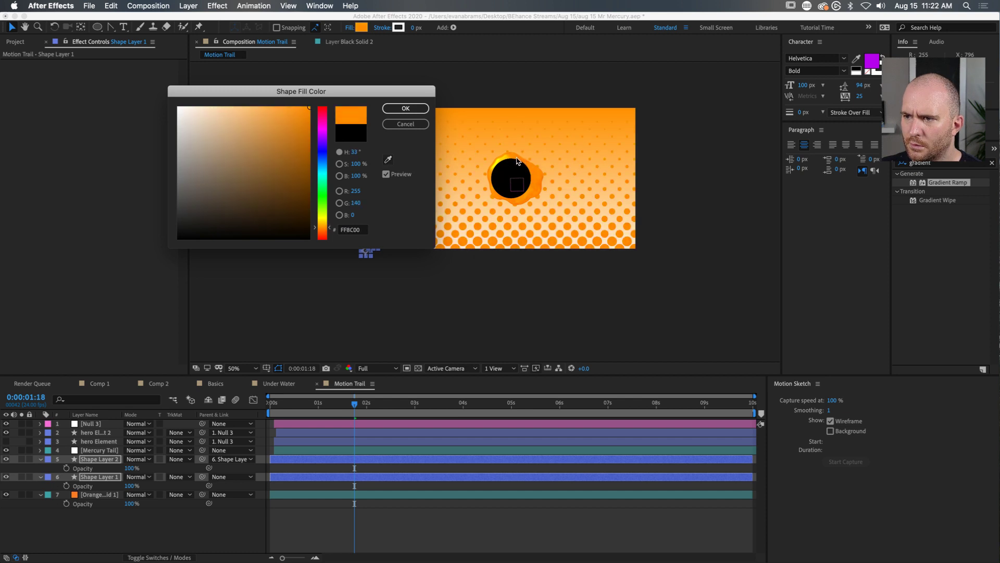
pyautogui.click(401, 106)
# Step: Preview the recolored animation from the start and collapse the properties of all layers
pyautogui.moveTo(330, 404); pyautogui.dragTo(266, 408)
pyautogui.press('space')
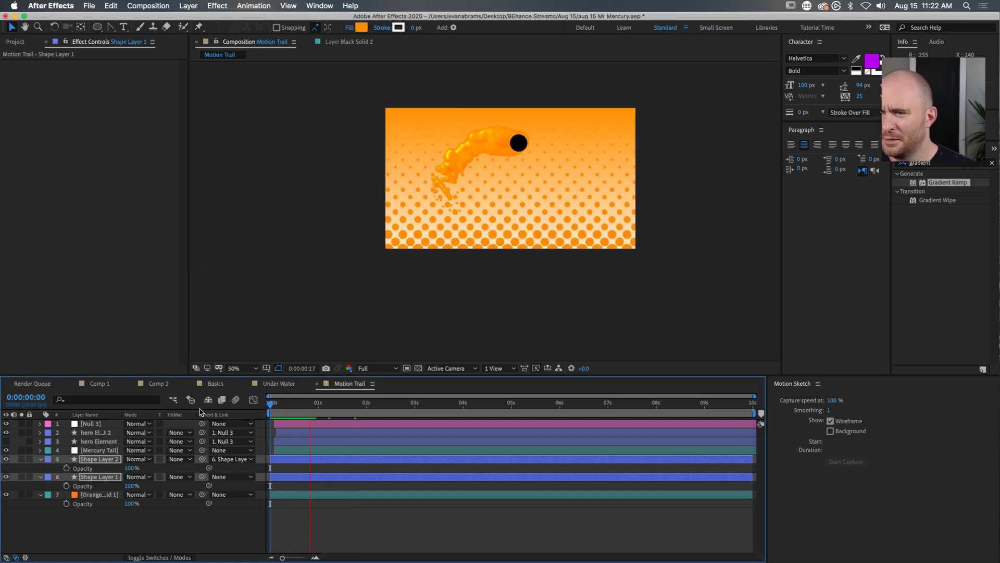
pyautogui.press('space')
pyautogui.press('super+a')
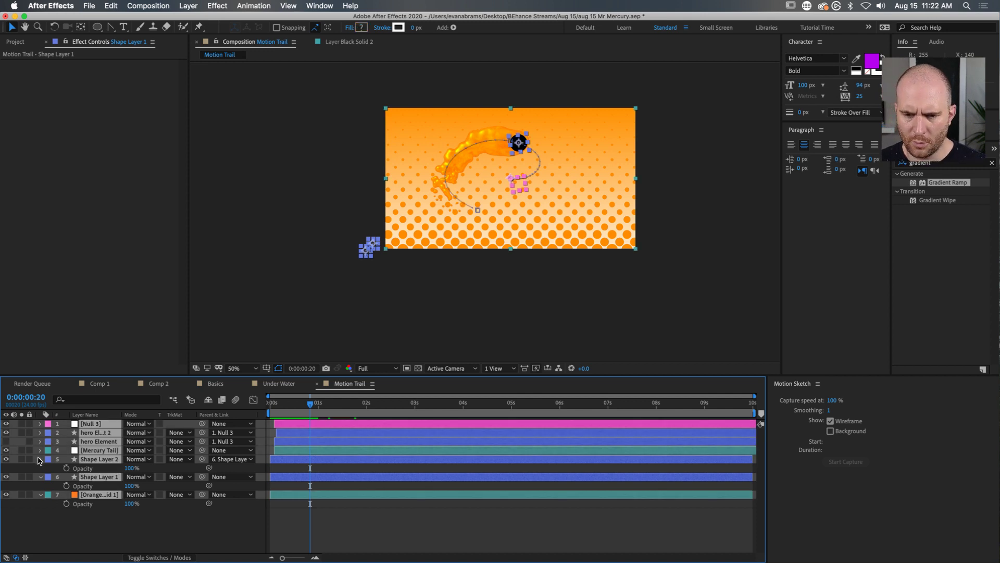
pyautogui.click(40, 460)
pyautogui.click(179, 492)
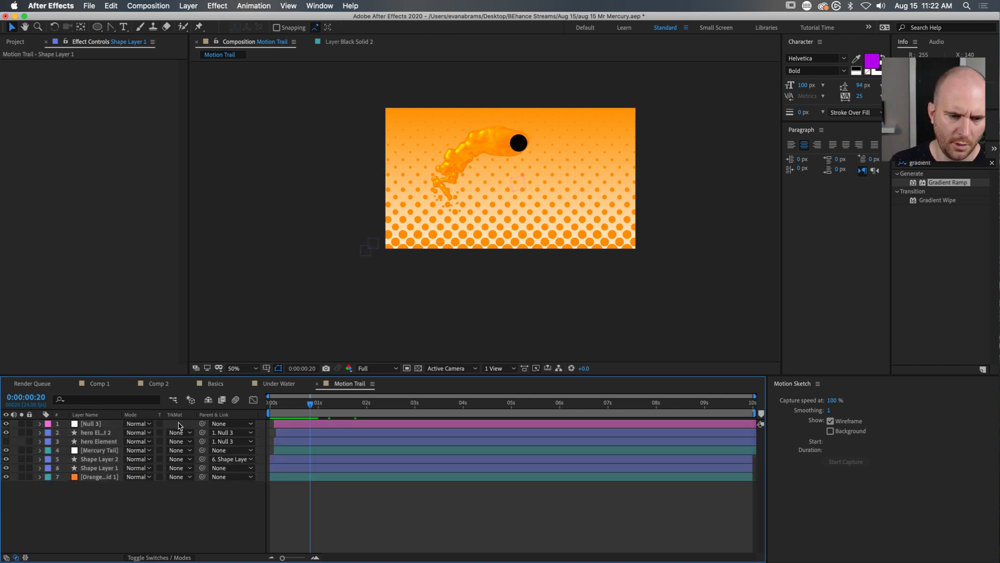
# Step: Play the composition from the beginning to examine the trail and splash against the halftone background
pyautogui.moveTo(306, 401); pyautogui.dragTo(70, 441)
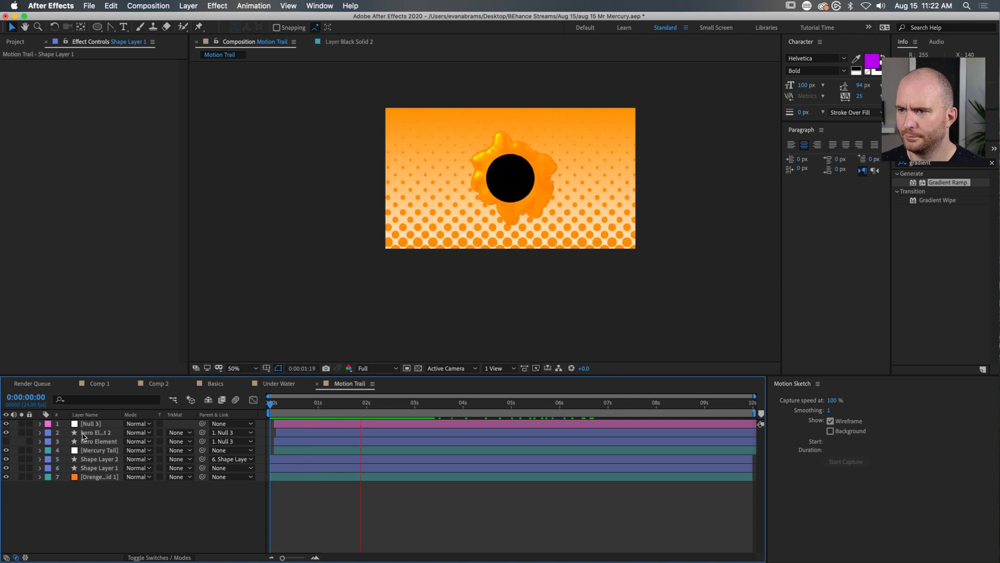
pyautogui.moveTo(308, 409); pyautogui.dragTo(176, 423)
pyautogui.press('space')
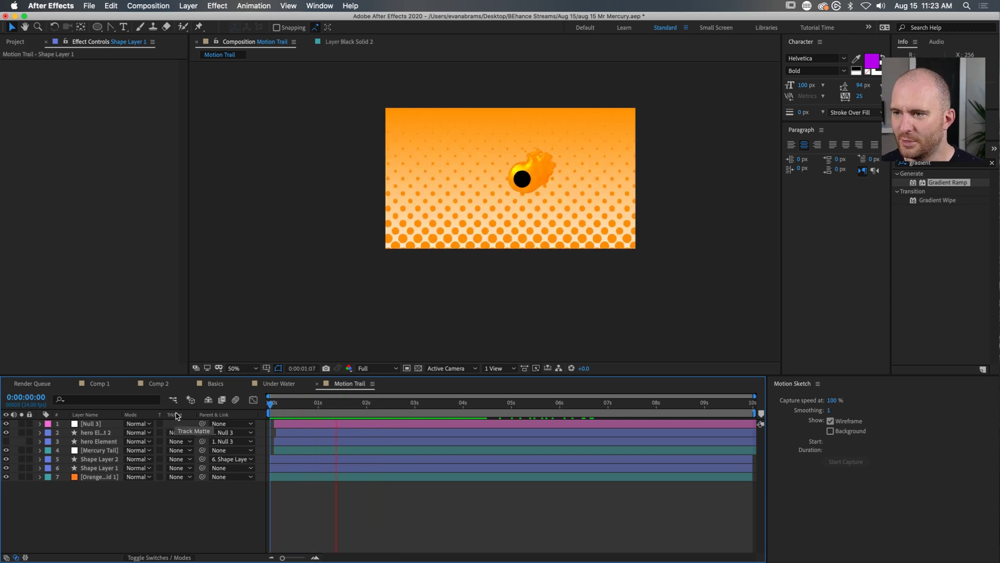
pyautogui.press('space')
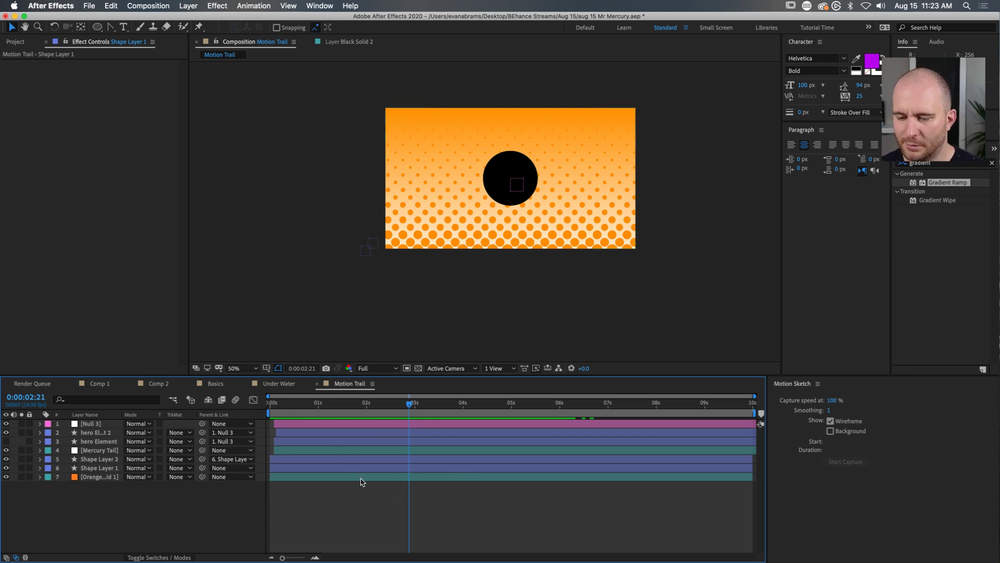
# Step: Scrub through the composition and play it from the beginning to examine the black circle against the splash and halftone dots
pyautogui.click(508, 165)
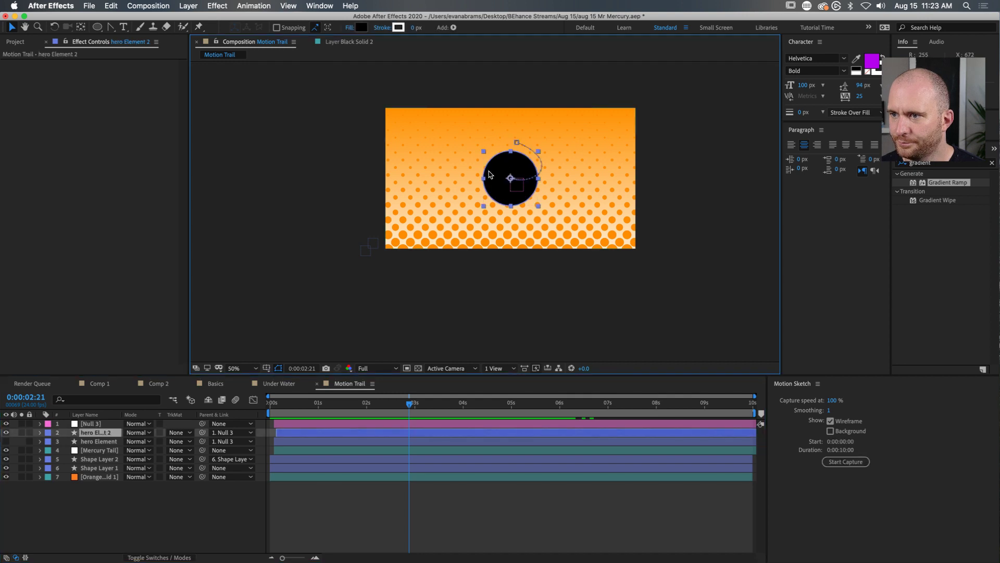
pyautogui.click(374, 487)
pyautogui.moveTo(410, 403)
pyautogui.mouseDown()
pyautogui.moveTo(375, 408)
pyautogui.moveTo(399, 416)
pyautogui.mouseUp()
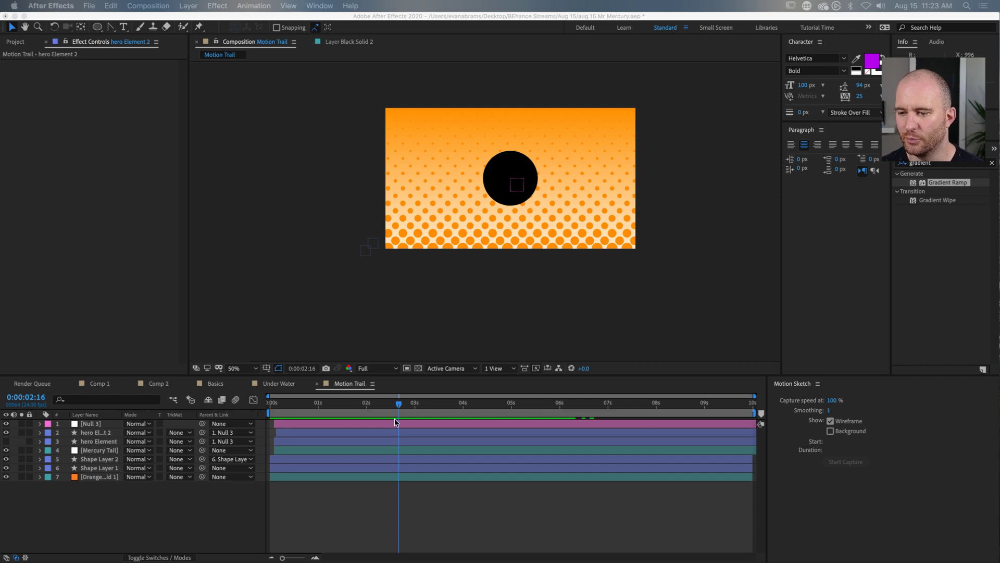
pyautogui.click(342, 404)
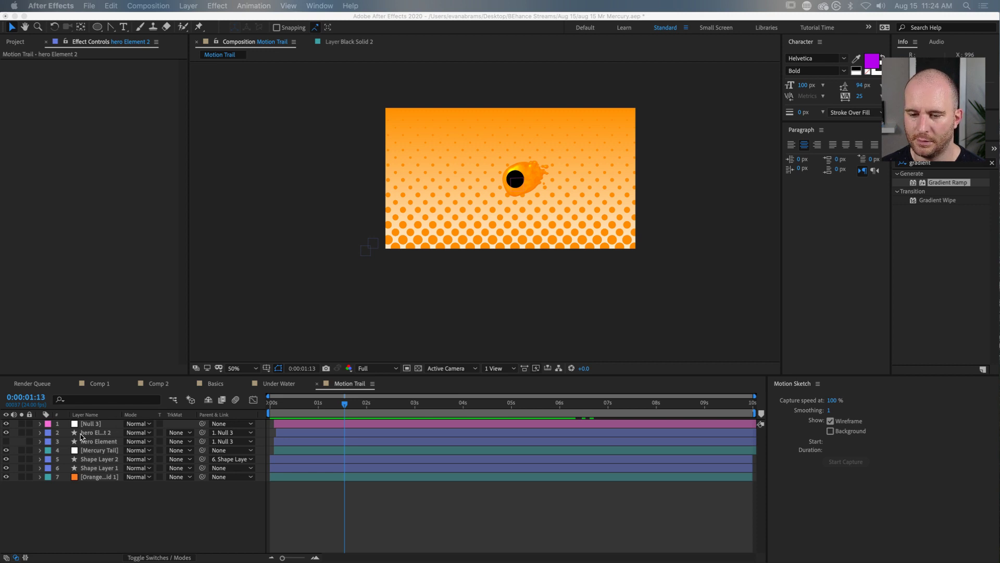
pyautogui.click(396, 407)
pyautogui.moveTo(396, 407)
pyautogui.mouseDown()
pyautogui.moveTo(423, 404)
pyautogui.moveTo(335, 404)
pyautogui.moveTo(387, 404)
pyautogui.moveTo(369, 404)
pyautogui.moveTo(376, 394)
pyautogui.moveTo(397, 403)
pyautogui.moveTo(341, 404)
pyautogui.moveTo(386, 401)
pyautogui.mouseUp()
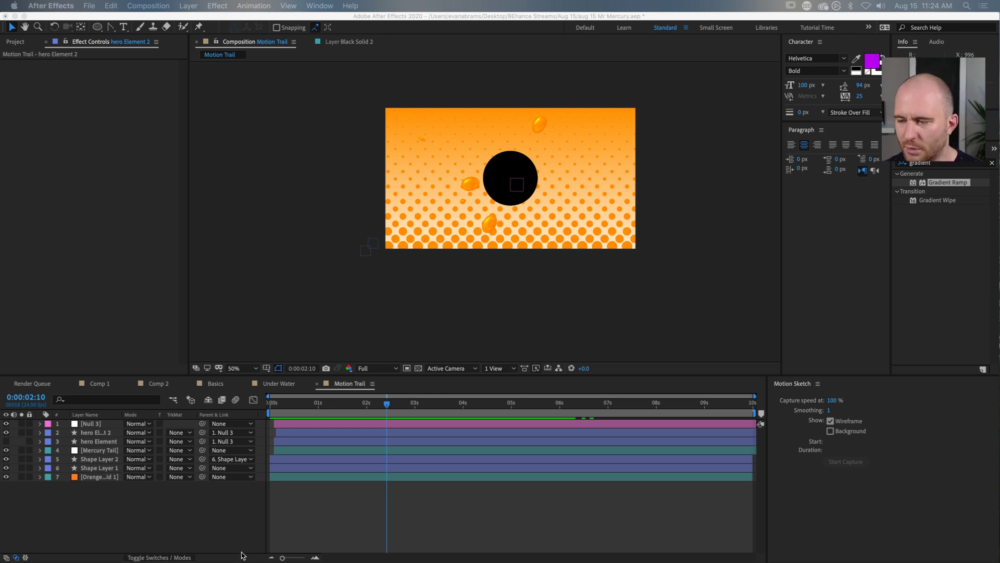
pyautogui.click(534, 516)
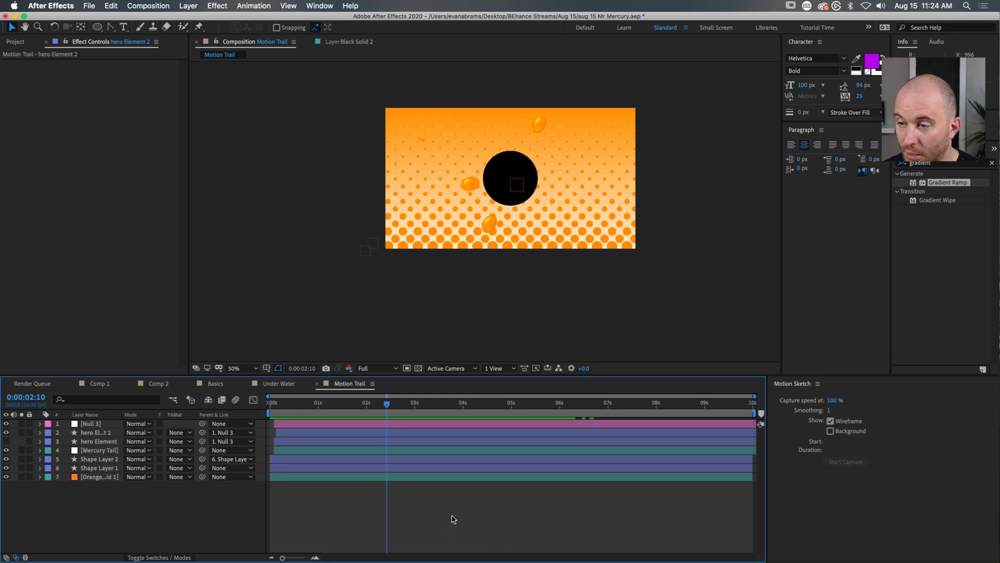
pyautogui.moveTo(387, 404); pyautogui.dragTo(224, 408)
pyautogui.press('space')
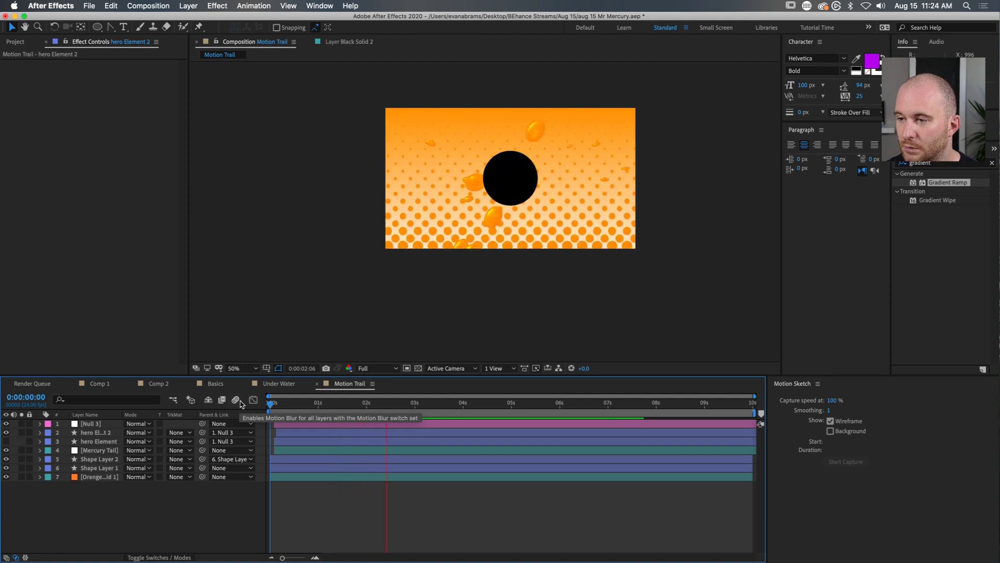
pyautogui.press('space')
# Step: Add a text layer reading Fanti and place it over the black circle
pyautogui.hotkey('ctrl', 't')
pyautogui.click(435, 314)
pyautogui.write('Fanti')
pyautogui.press('Escape')
pyautogui.press('v')
pyautogui.moveTo(440, 310); pyautogui.dragTo(514, 182)
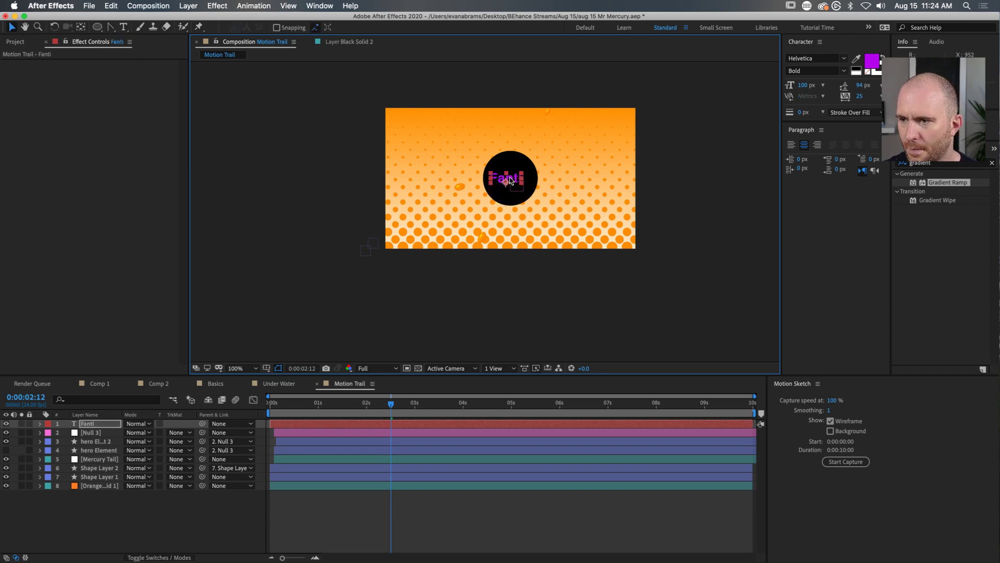
# Step: Tilt the Fanti text counterclockwise, enlarge it to nearly span the black circle and fill it with white
pyautogui.scroll(2, 511, 181)
pyautogui.press('w')
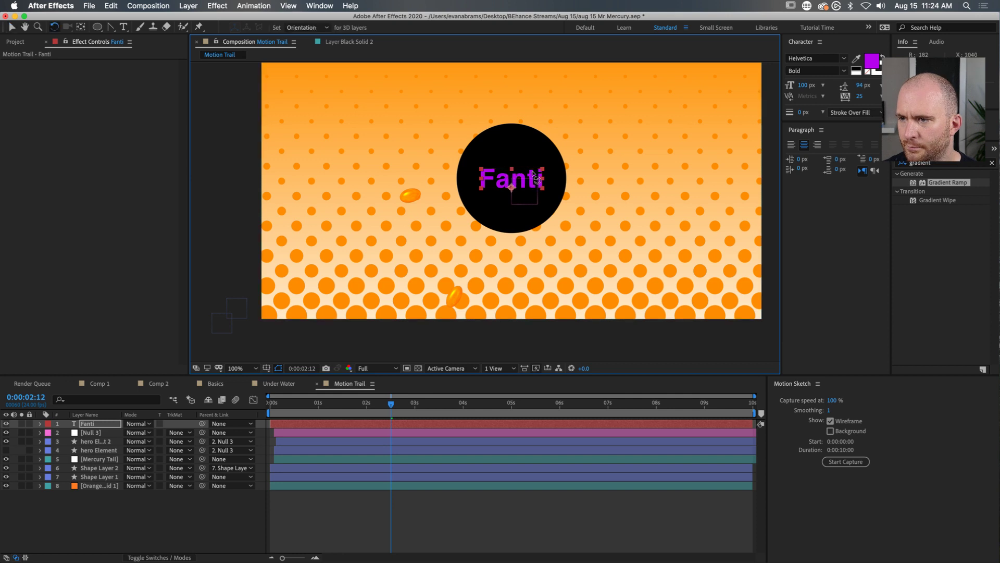
pyautogui.moveTo(542, 172); pyautogui.dragTo(512, 177)
pyautogui.press('v')
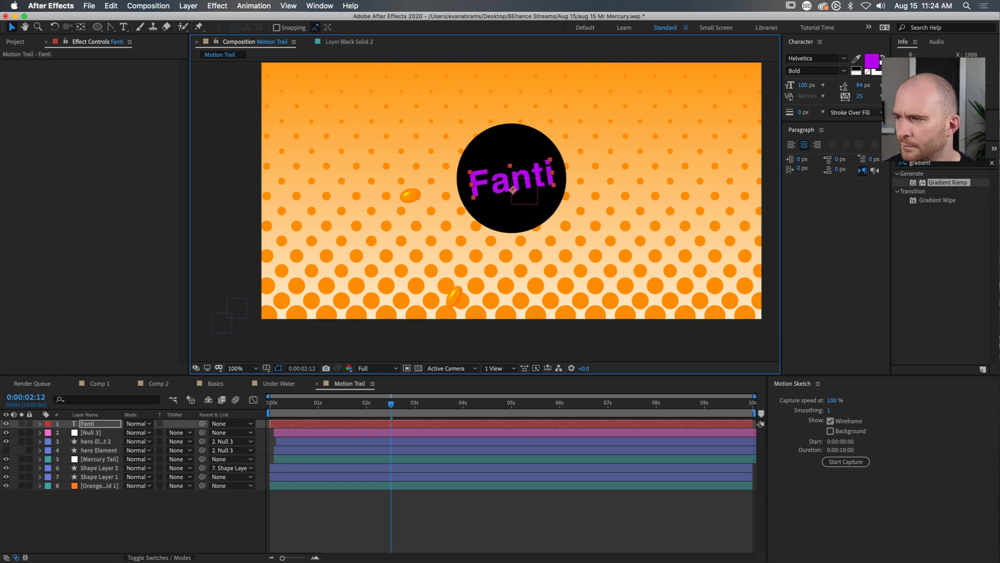
pyautogui.click(859, 81)
pyautogui.scroll(-2, 543, 224)
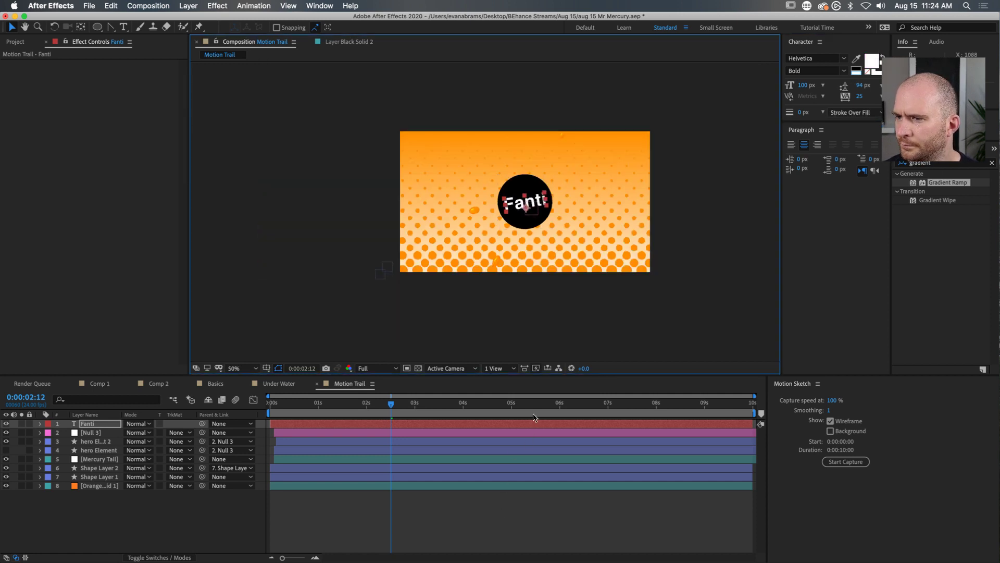
pyautogui.click(536, 511)
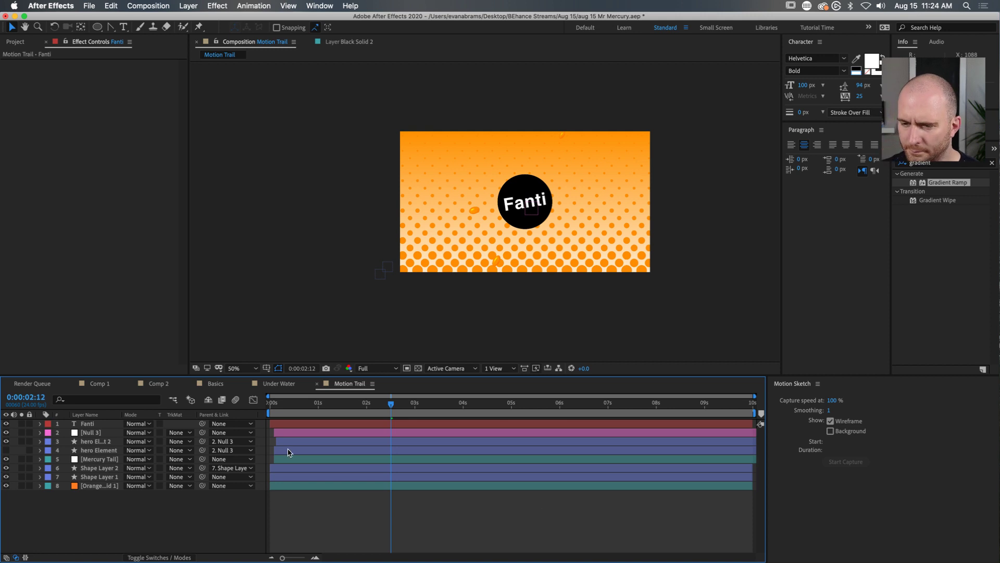
# Step: Parent the Fanti text layer to hero Element 2 and scrub to check that it follows the circle
pyautogui.click(285, 423)
pyautogui.moveTo(202, 423); pyautogui.dragTo(108, 443)
pyautogui.moveTo(375, 409); pyautogui.dragTo(286, 420)
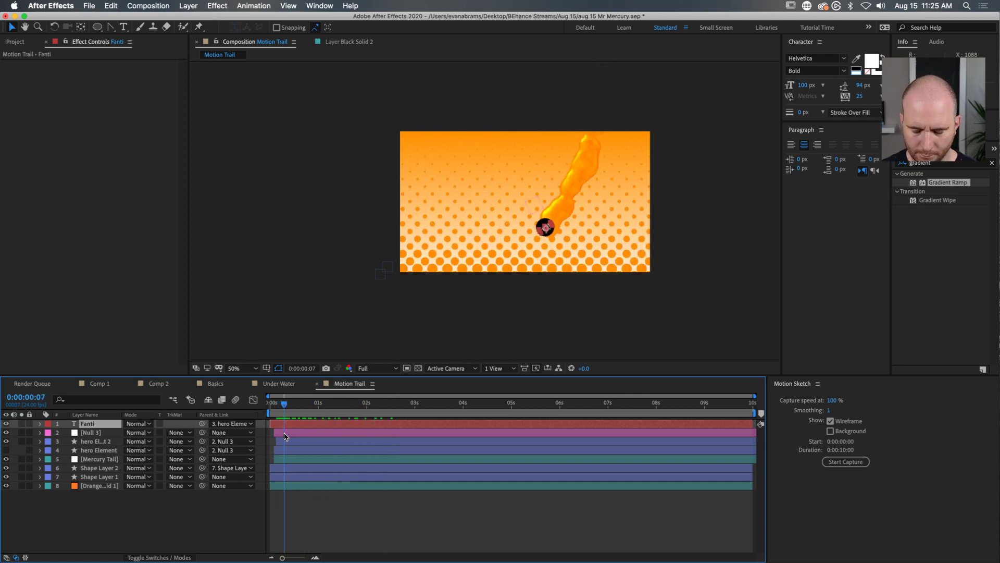
# Step: Keyframe hero Element 2's rotation from -2 revolutions at 0:00:00:03 to 0° at about 0:00:01:20
pyautogui.click(286, 441)
pyautogui.press('r')
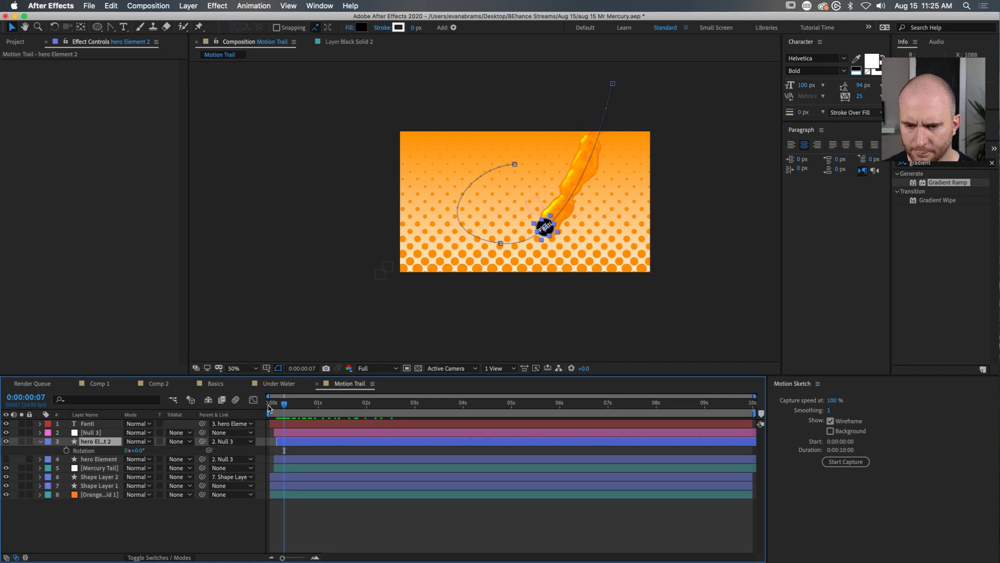
pyautogui.moveTo(286, 401); pyautogui.dragTo(358, 407)
pyautogui.click(66, 450)
pyautogui.moveTo(301, 405); pyautogui.dragTo(276, 404)
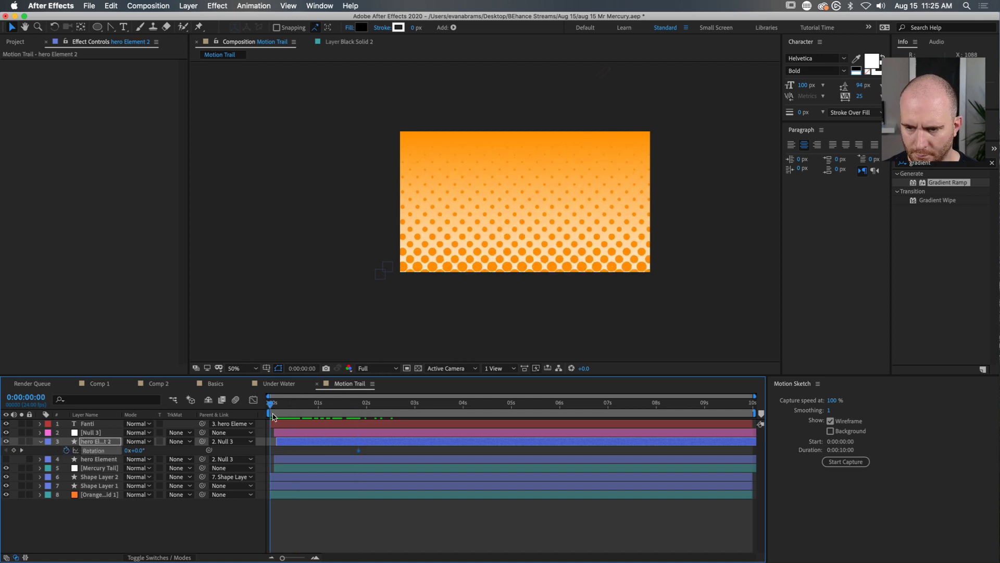
pyautogui.click(135, 449)
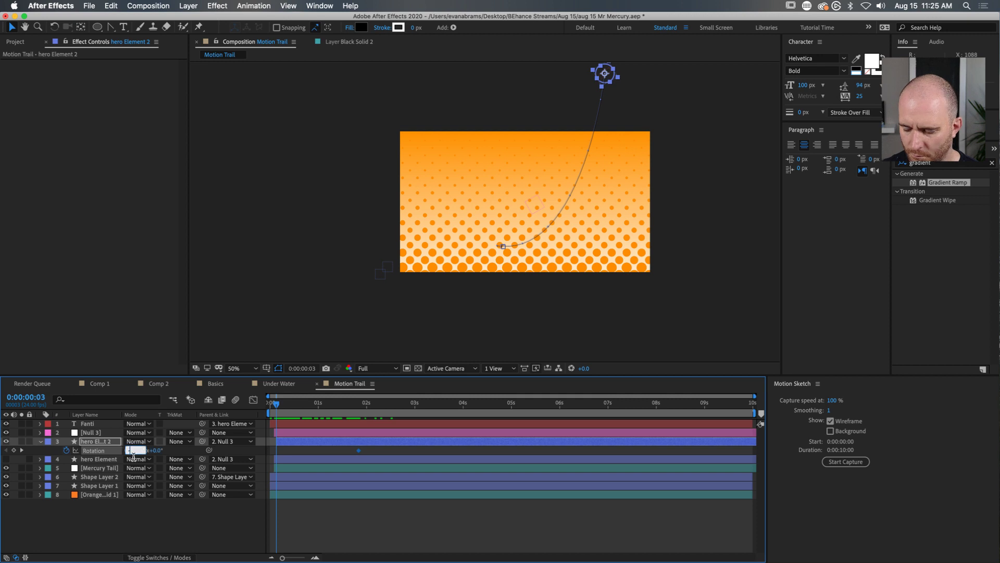
pyautogui.write('-2')
pyautogui.press('Return')
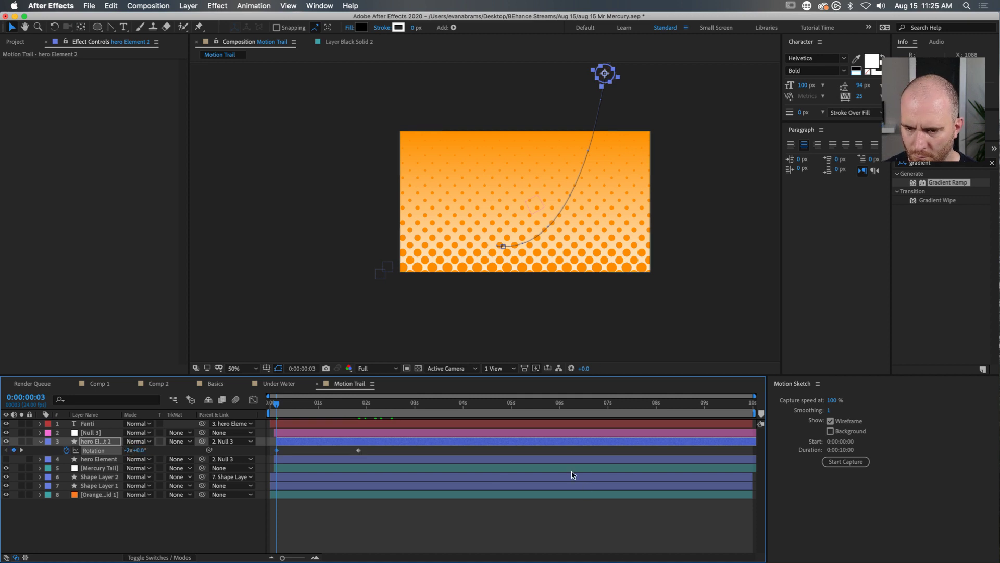
# Step: Delay the final rotation keyframe to about 0:00:02:14, ease both keyframes and shape the speed graph for a fast start and slow finish
pyautogui.moveTo(360, 451); pyautogui.dragTo(392, 451)
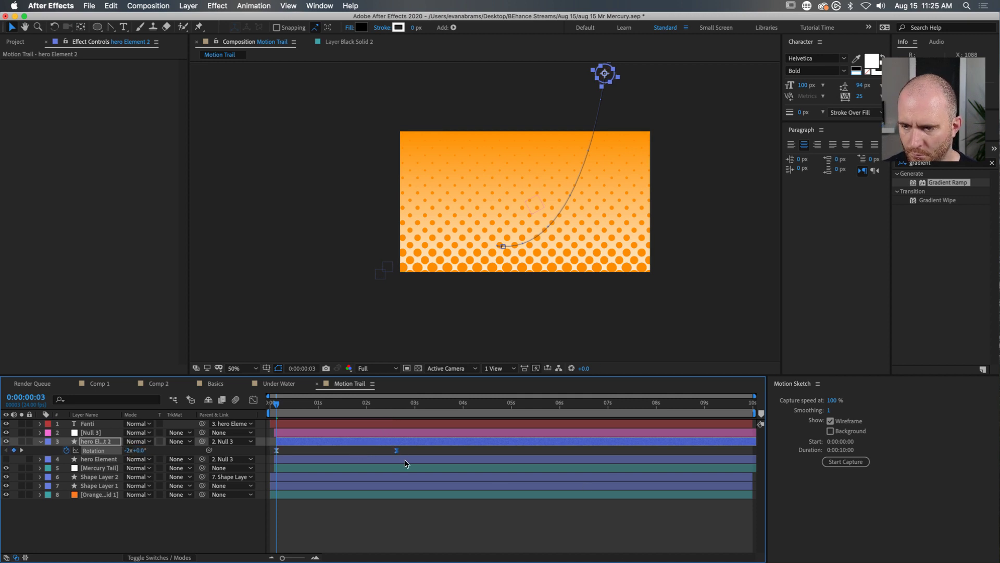
pyautogui.hotkey('shift', 'F3')
pyautogui.moveTo(376, 528); pyautogui.dragTo(263, 533)
pyautogui.press('space')
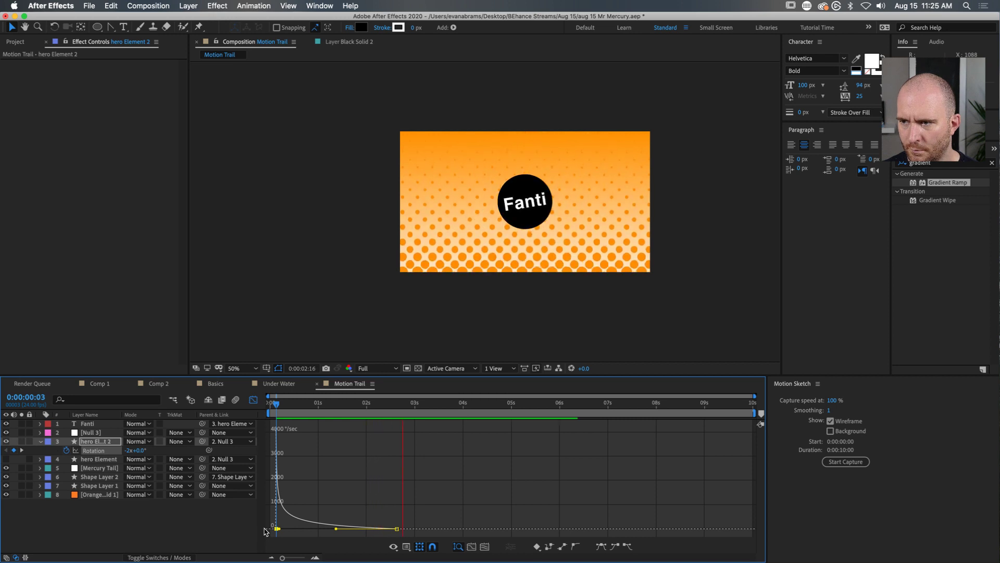
# Step: Move the final rotation keyframe back to 0:00:02:06, preview the spin and leave the graph editor
pyautogui.moveTo(369, 412)
pyautogui.mouseDown()
pyautogui.moveTo(335, 413)
pyautogui.moveTo(366, 417)
pyautogui.mouseUp()
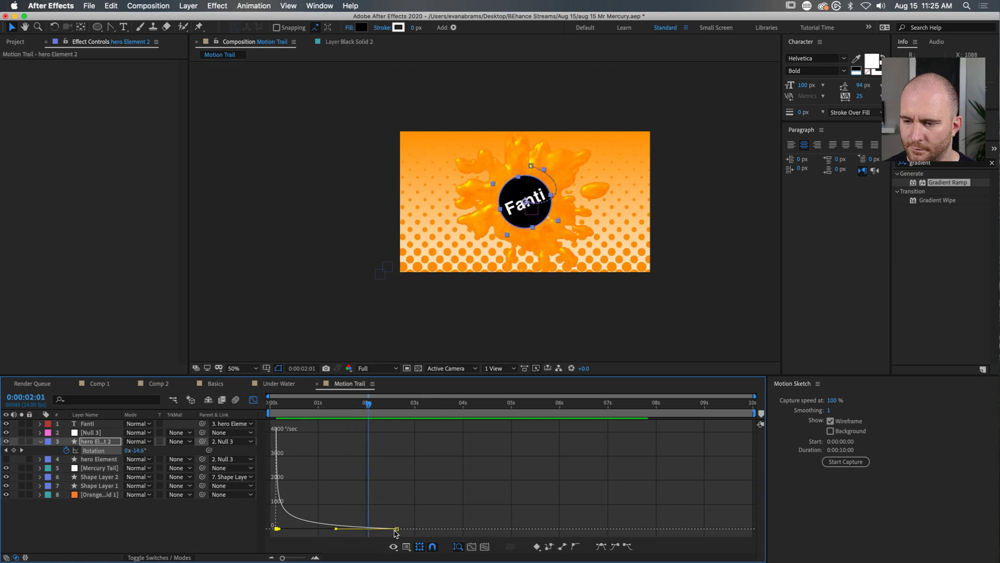
pyautogui.moveTo(397, 529); pyautogui.dragTo(379, 529)
pyautogui.press('space')
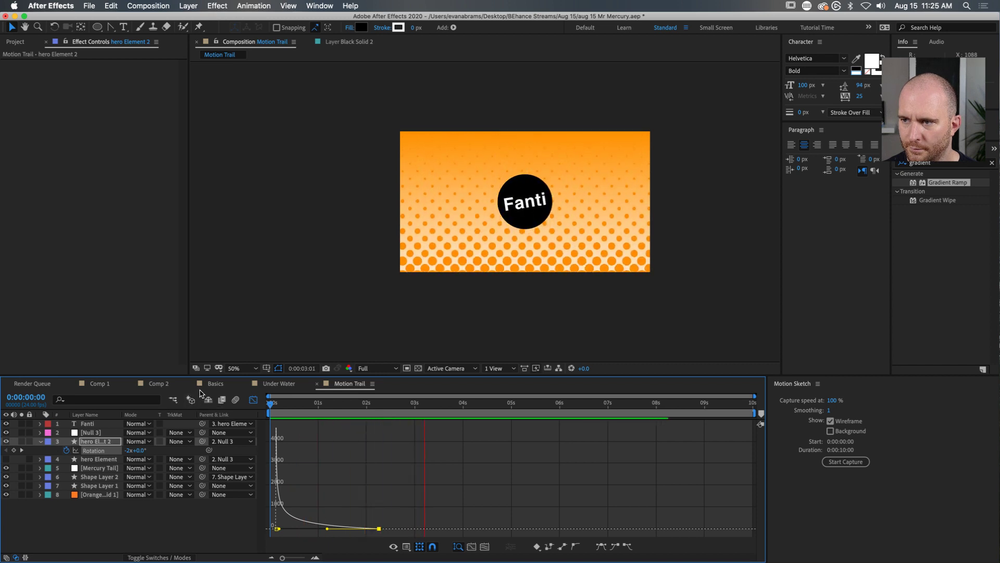
pyautogui.press('space')
pyautogui.click(253, 400)
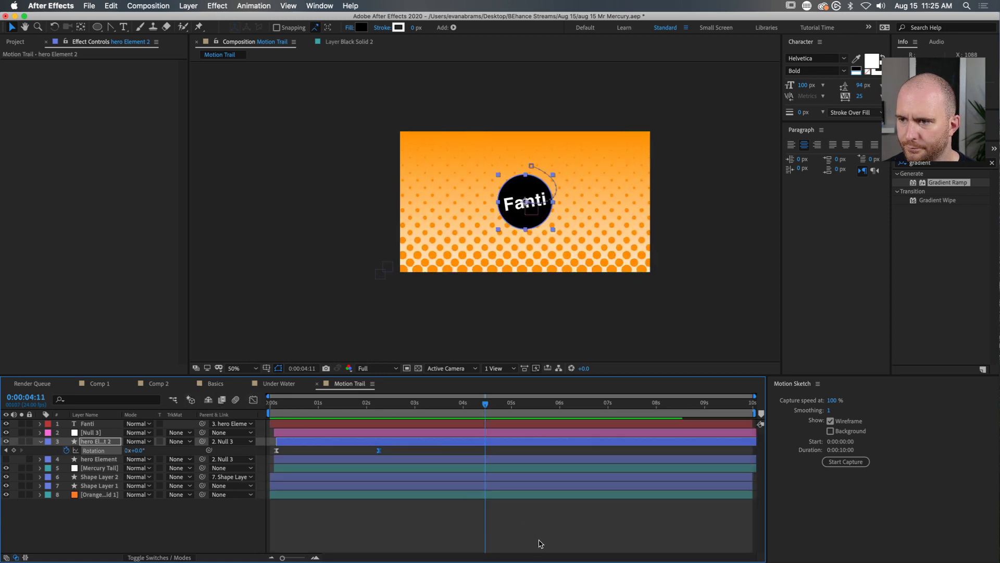
pyautogui.click(538, 539)
# Step: Preview the end of the spin, enlarge the composition viewer and collapse hero Element 2's properties
pyautogui.moveTo(386, 410); pyautogui.dragTo(441, 414)
pyautogui.press('space')
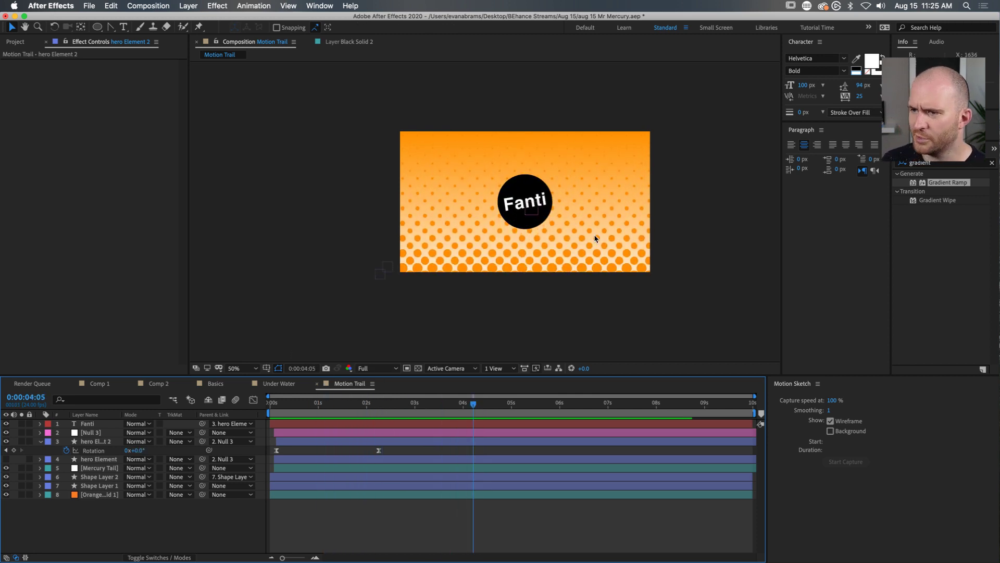
pyautogui.scroll(3, 518, 232)
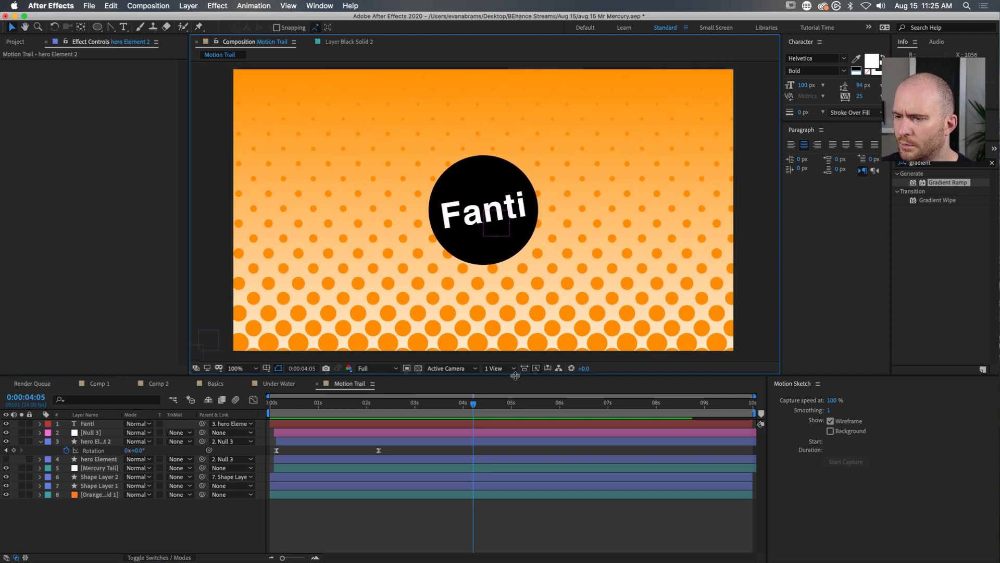
pyautogui.moveTo(515, 375); pyautogui.dragTo(515, 417)
pyautogui.scroll(-2, 504, 319)
pyautogui.moveTo(440, 448); pyautogui.dragTo(380, 440)
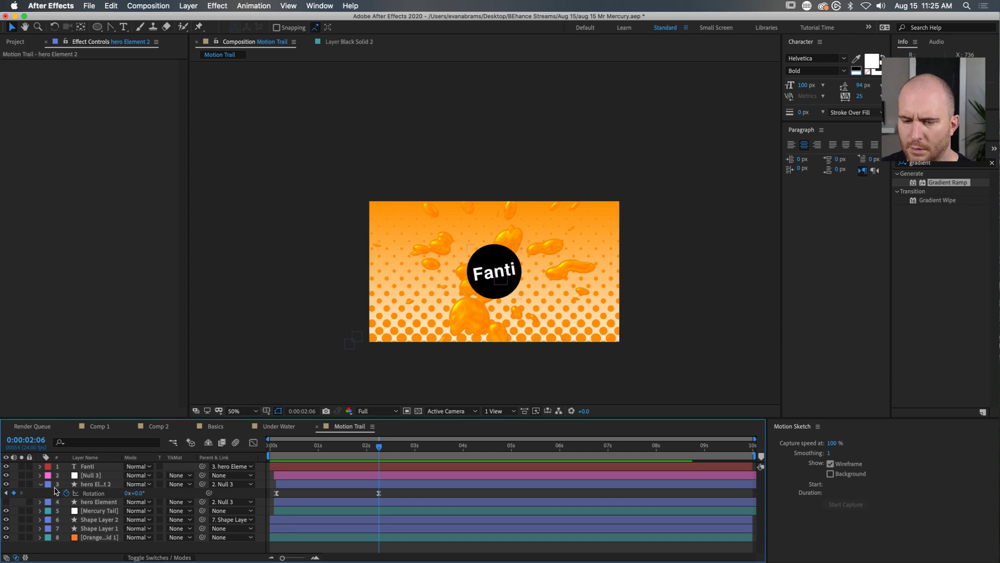
pyautogui.press('super+a')
pyautogui.click(41, 484)
pyautogui.click(357, 536)
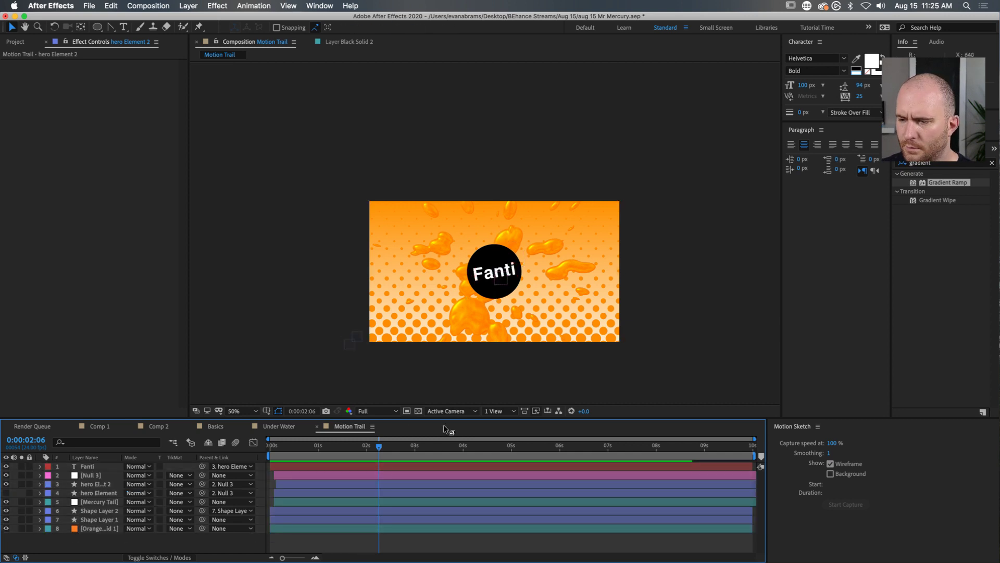
# Step: Set hero Element 2's final scale keyframe to 176%, delay it to about 0:00:02:16 and preview the growth
pyautogui.click(423, 483)
pyautogui.press('s')
pyautogui.moveTo(378, 449); pyautogui.dragTo(383, 447)
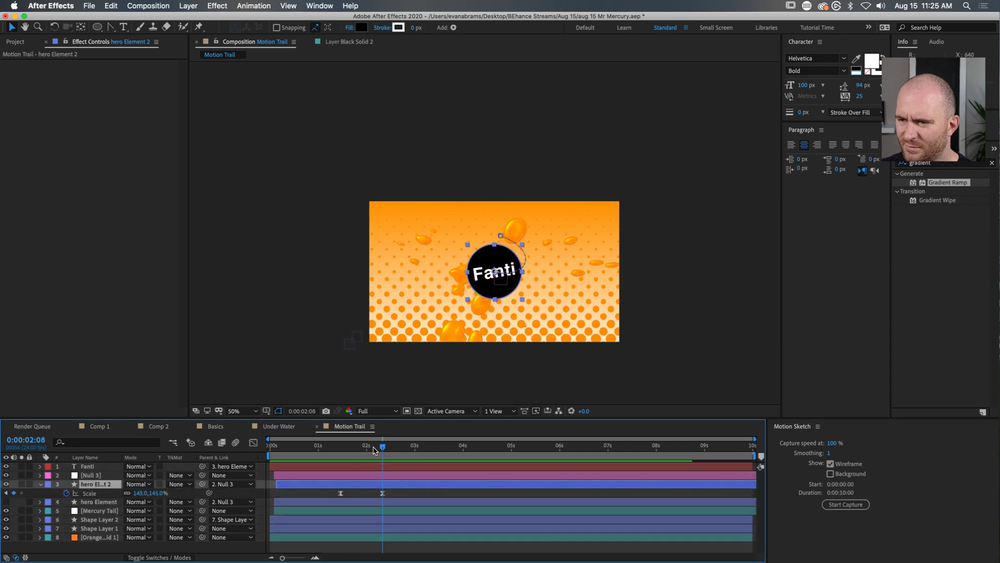
pyautogui.moveTo(151, 492); pyautogui.dragTo(168, 485)
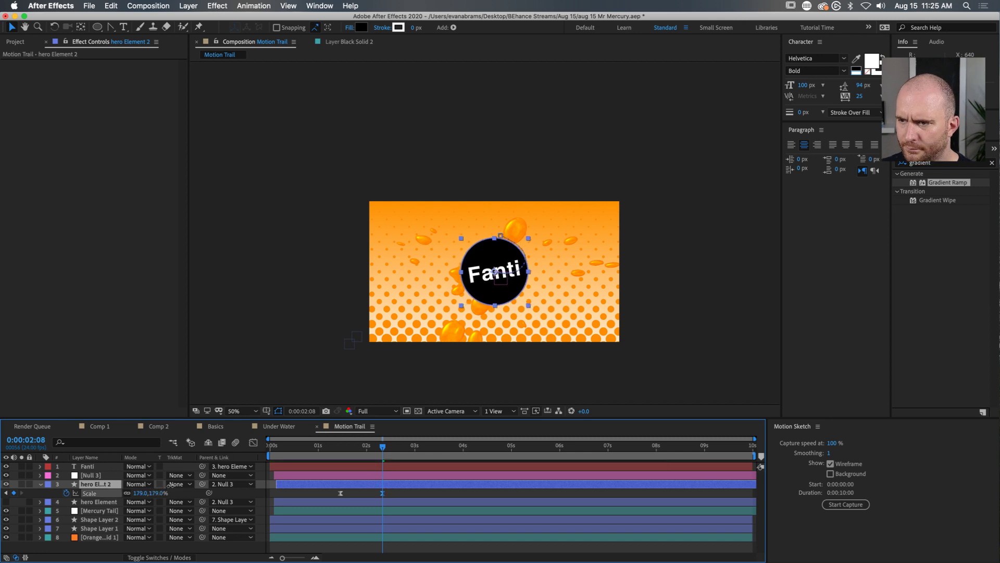
pyautogui.moveTo(383, 492); pyautogui.dragTo(401, 494)
pyautogui.moveTo(346, 450); pyautogui.dragTo(336, 451)
pyautogui.press('space')
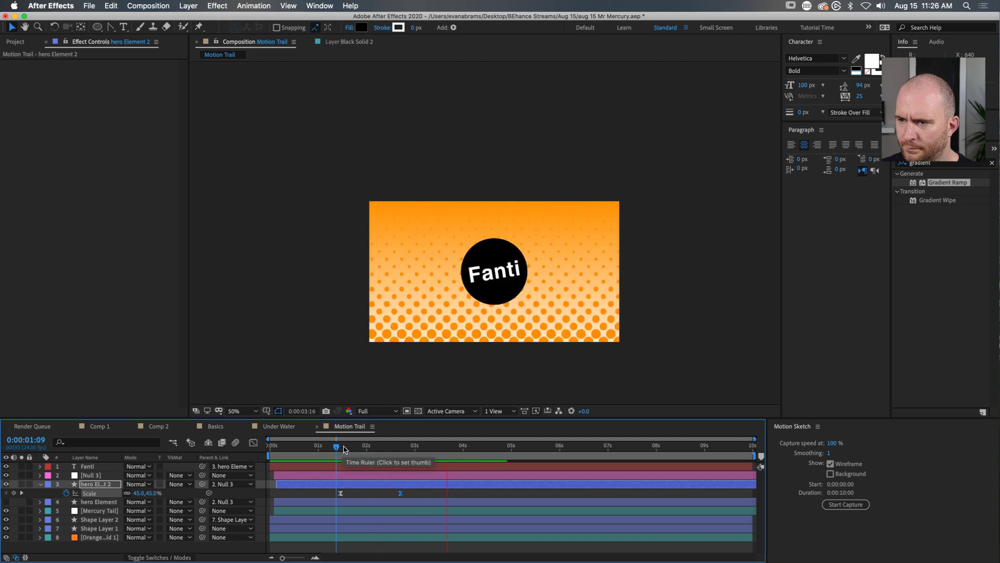
pyautogui.press('space')
# Step: Overlay the proportional grid on the composition and raise hero Element 2's final scale keyframe to 217.9%
pyautogui.click(267, 411)
pyautogui.click(281, 438)
pyautogui.scroll(2, 510, 260)
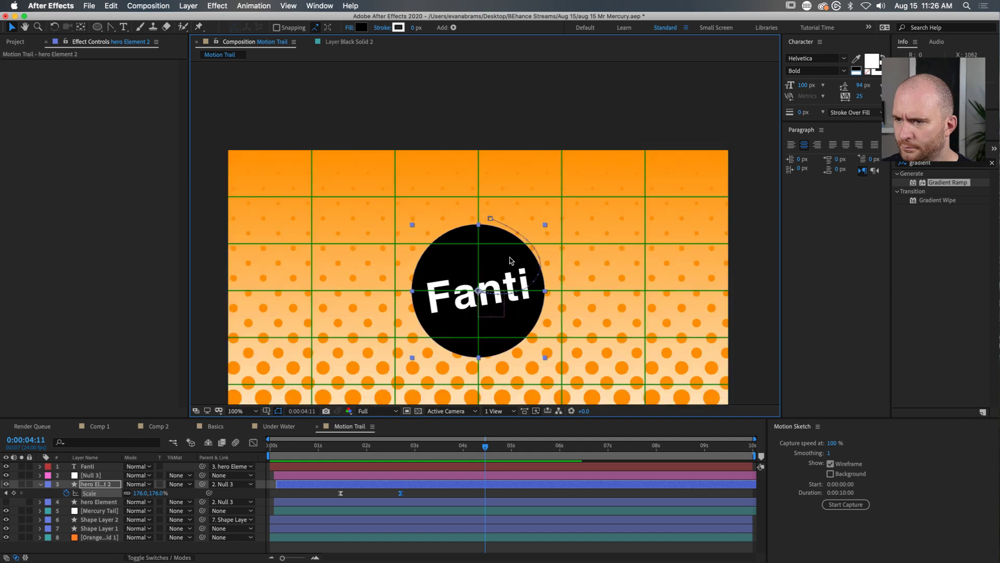
pyautogui.click(401, 450)
pyautogui.moveTo(161, 493); pyautogui.dragTo(344, 459)
# Step: Delay hero Element 2's final scale keyframe to about 0:00:03:02 and preview the slower growth
pyautogui.scroll(-1, 462, 359)
pyautogui.moveTo(401, 448); pyautogui.dragTo(343, 473)
pyautogui.moveTo(402, 494); pyautogui.dragTo(421, 494)
pyautogui.press('space')
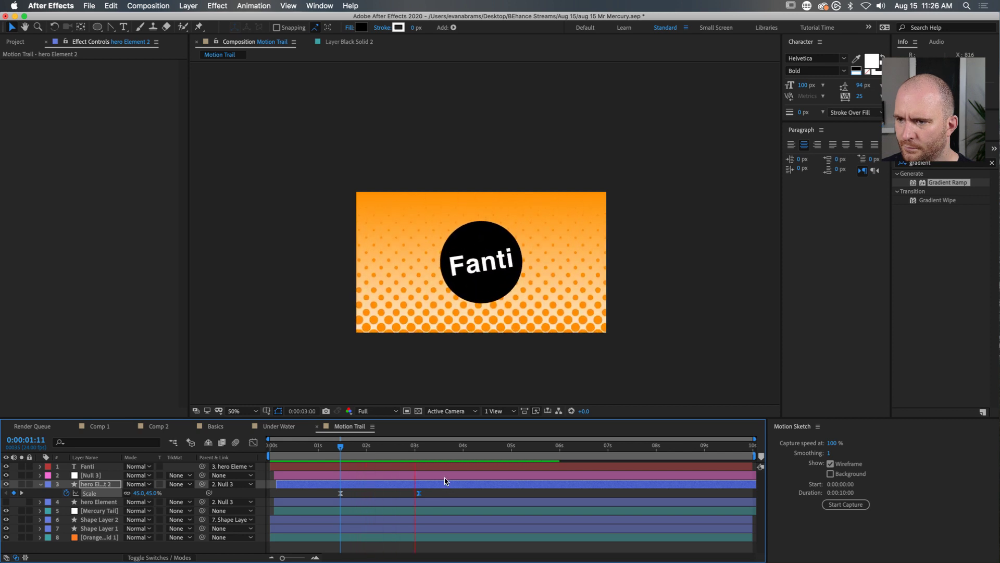
pyautogui.press('space')
# Step: Collapse the layer properties and hide the proportional grid, finishing with playback of the composition from the beginning
pyautogui.press('super+a')
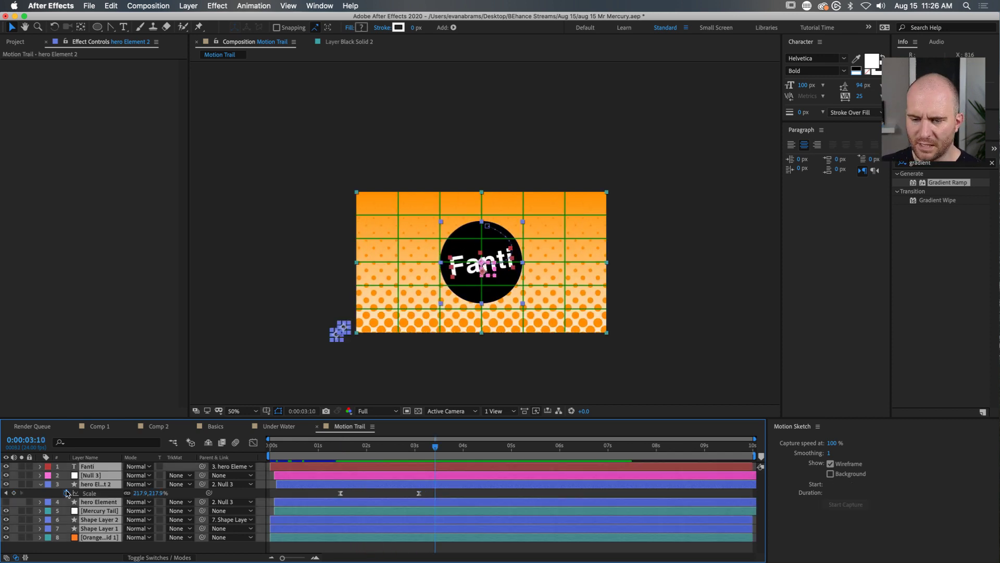
pyautogui.click(43, 484)
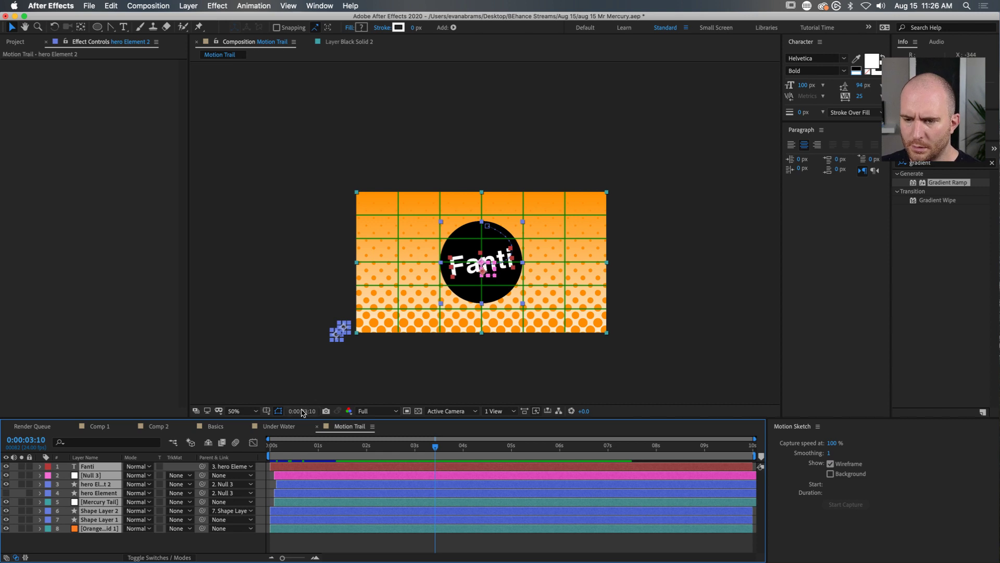
pyautogui.click(266, 411)
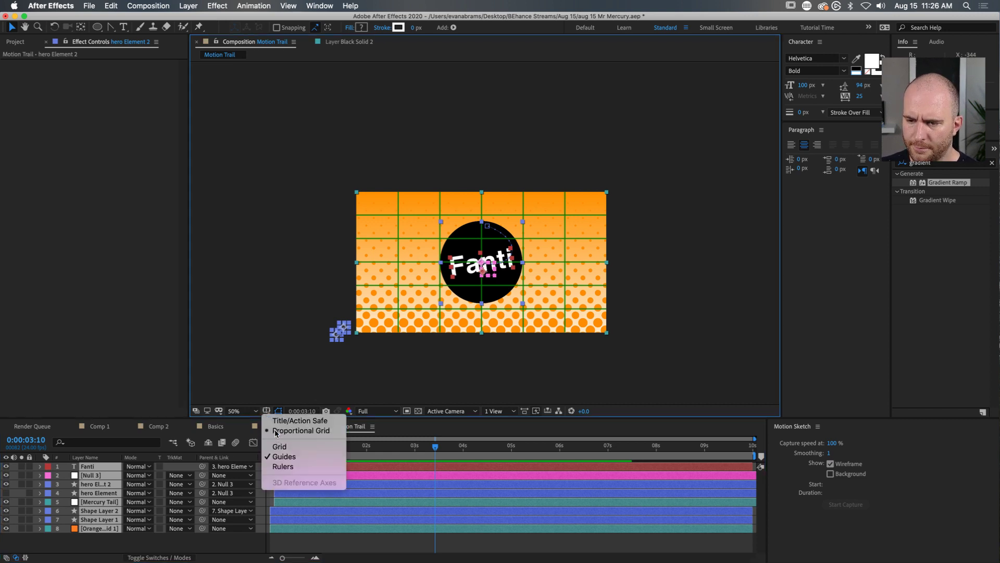
pyautogui.click(275, 431)
pyautogui.click(373, 539)
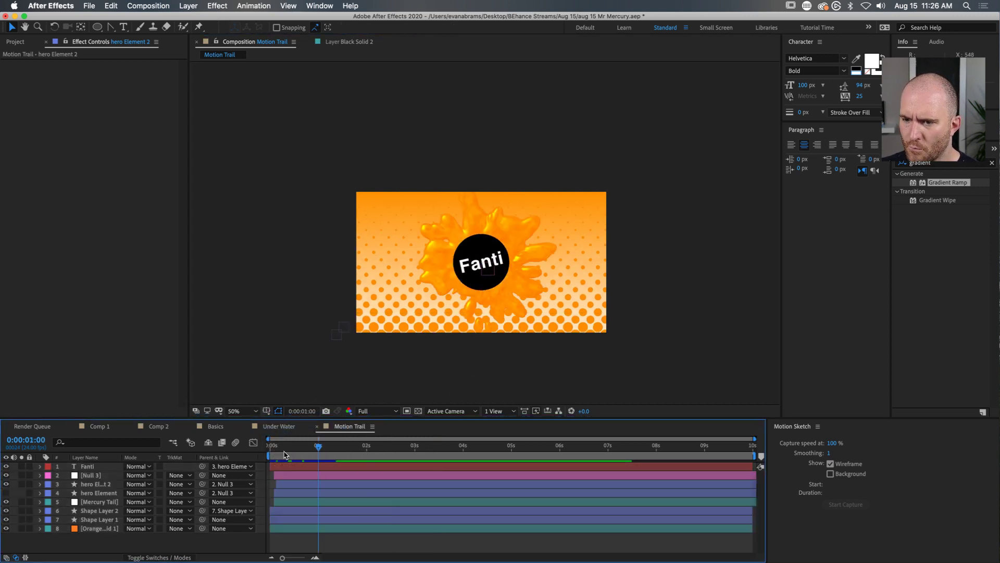
pyautogui.press('Home')
pyautogui.press('space')
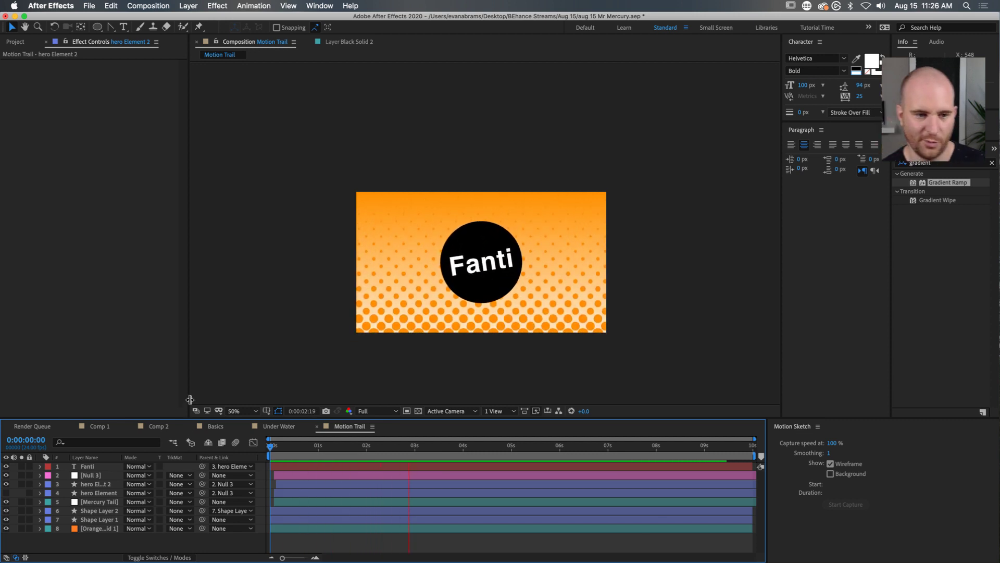
# Step: Pre-compose all layers of the Motion Trail composition into a new composition named Motion Trail Scene
pyautogui.press('space')
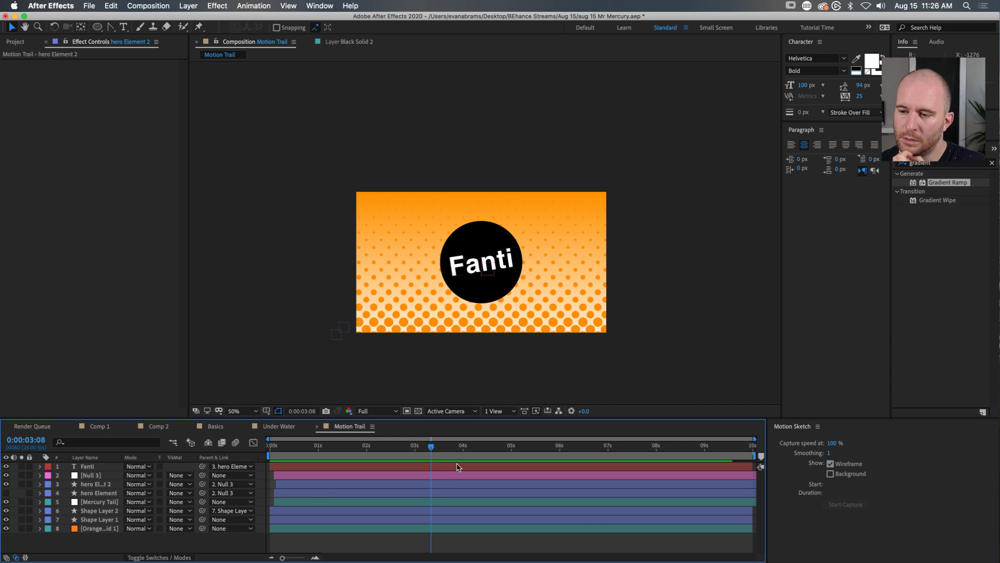
pyautogui.moveTo(446, 448); pyautogui.dragTo(473, 445)
pyautogui.click(16, 41)
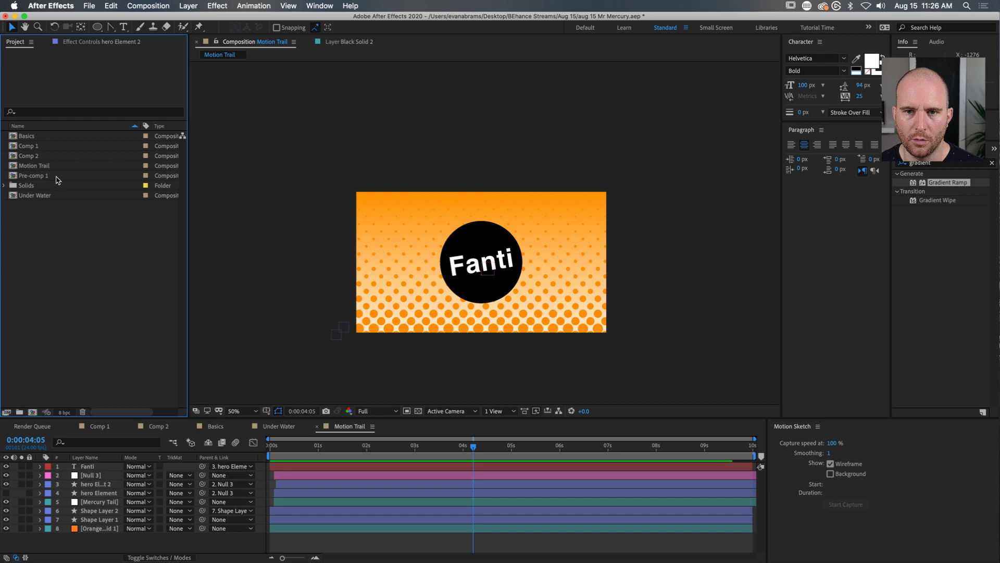
pyautogui.click(44, 166)
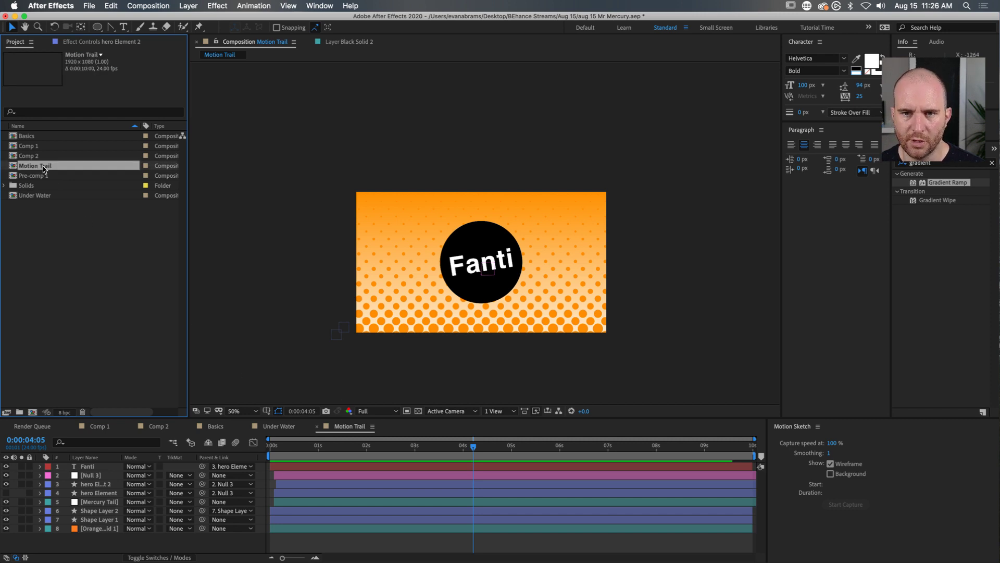
pyautogui.click(320, 466)
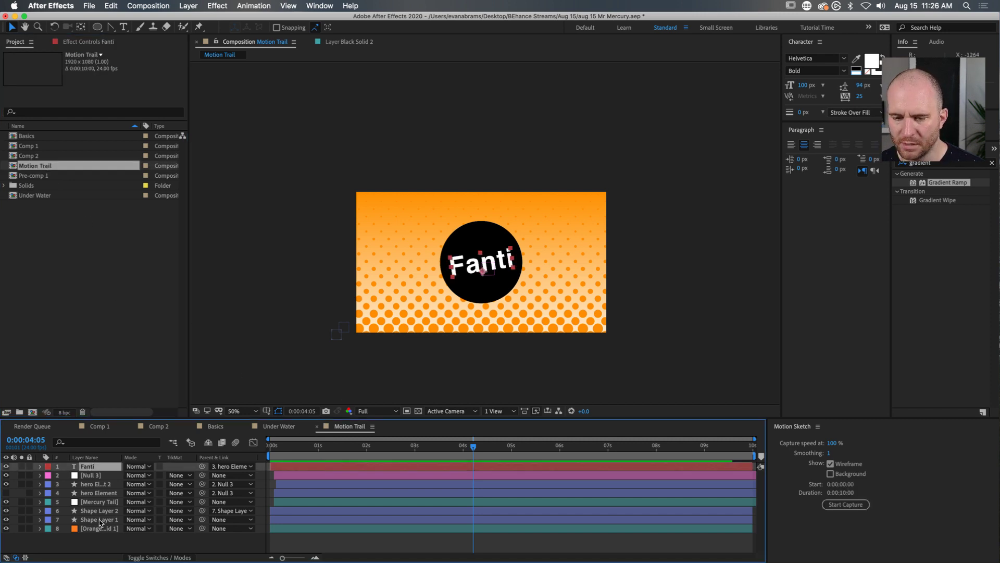
pyautogui.press('super+a')
pyautogui.click(307, 452)
pyautogui.press('space')
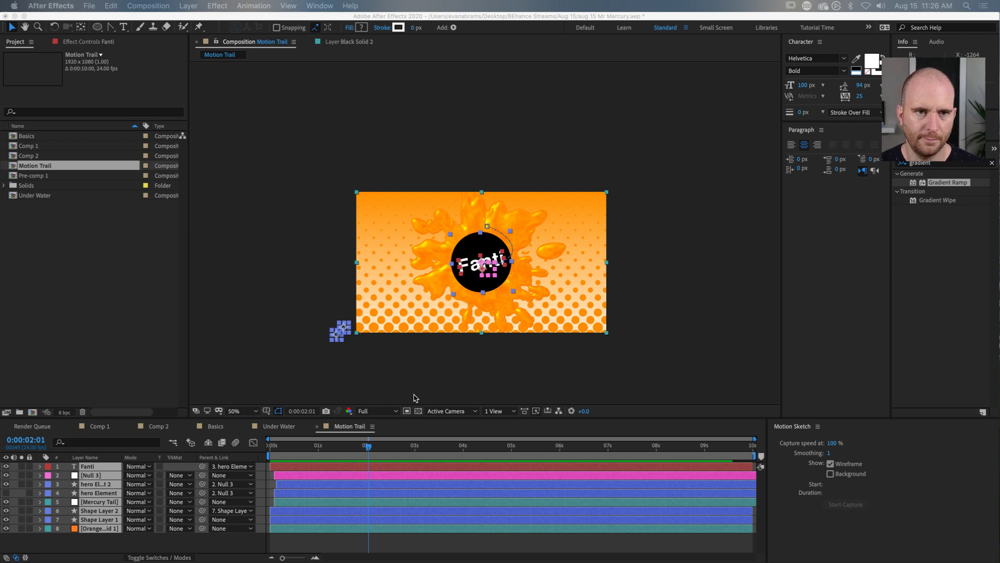
pyautogui.press('Return')
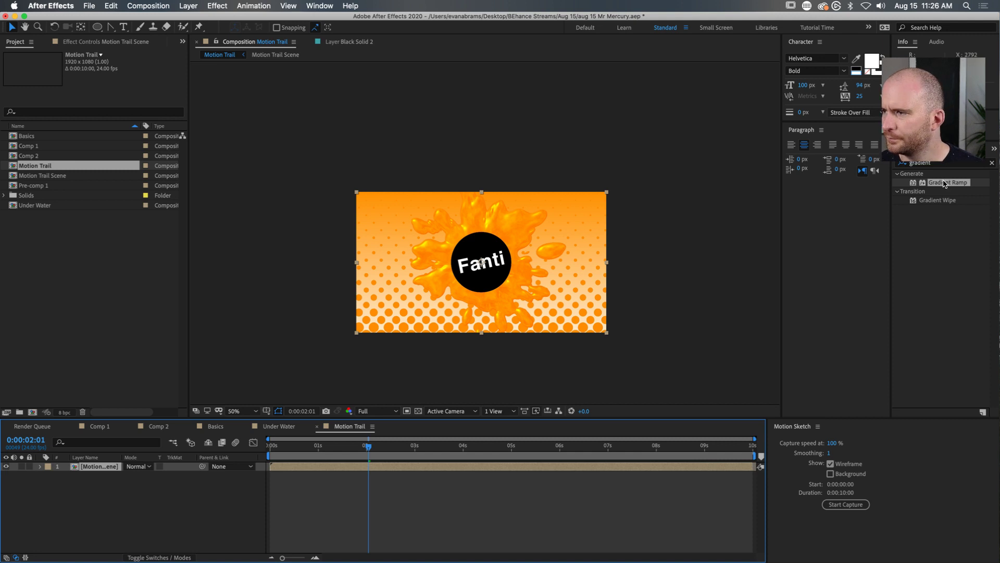
# Step: Find the CC Mr. Mercury effect, apply it to the Motion Trail Scene layer and preview it from about 0:00:00:22
pyautogui.click(933, 165)
pyautogui.press('super+a')
pyautogui.write('cc')
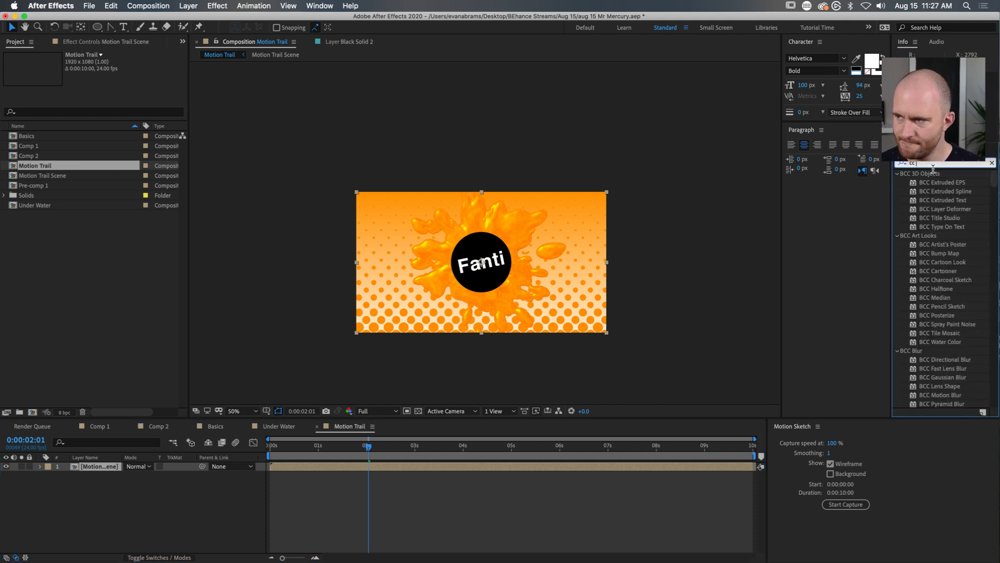
pyautogui.write(' mr')
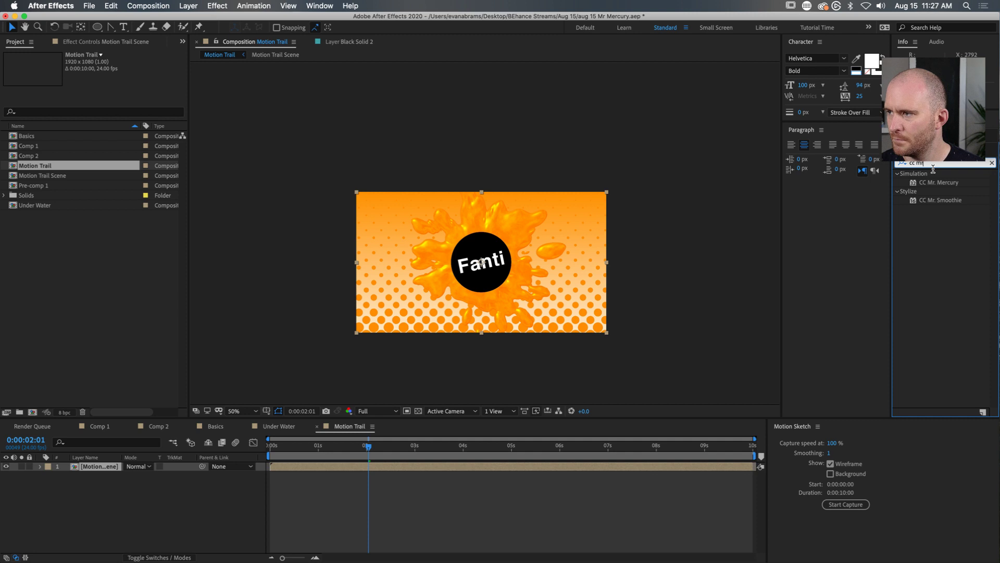
pyautogui.moveTo(935, 183); pyautogui.dragTo(552, 276)
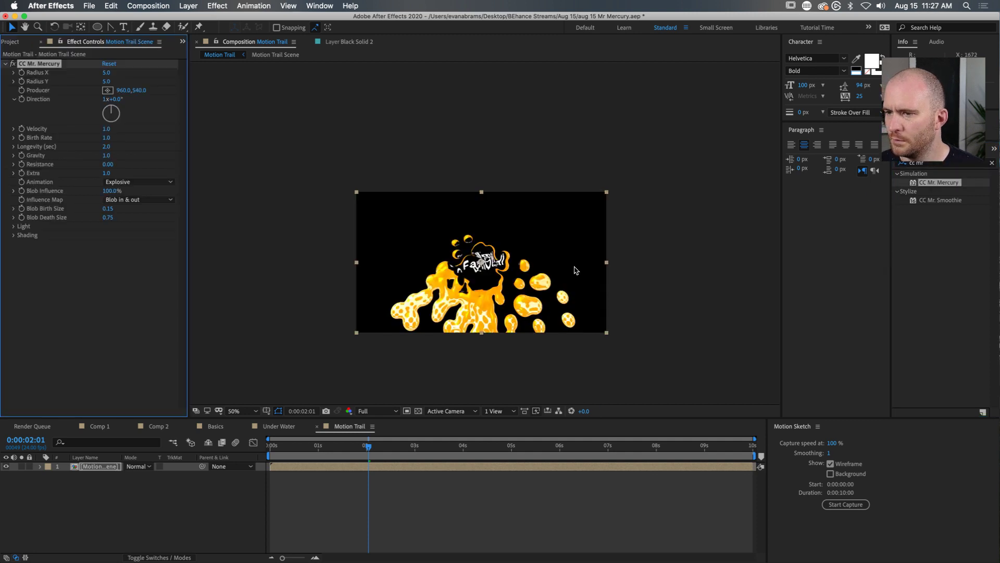
pyautogui.moveTo(370, 447); pyautogui.dragTo(315, 446)
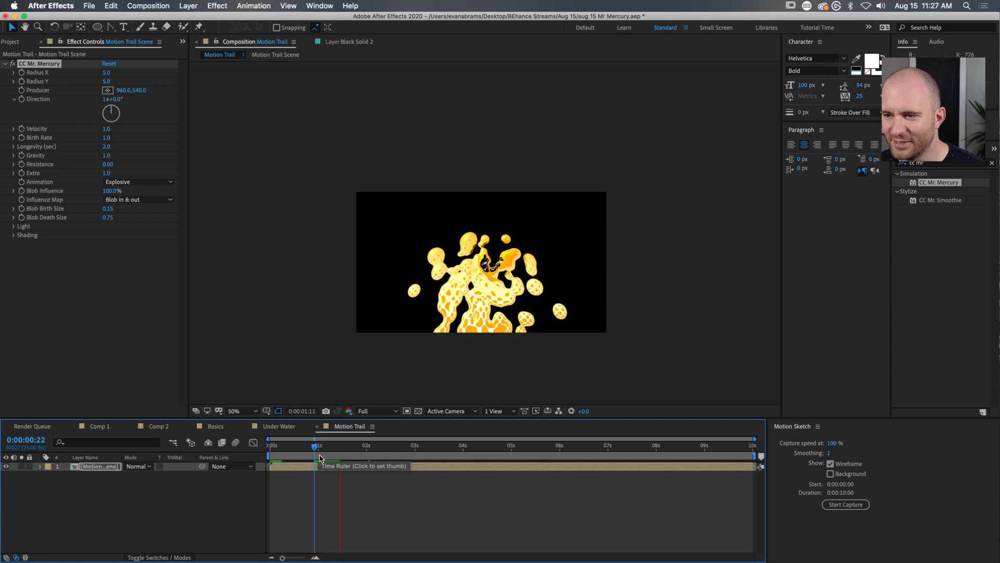
pyautogui.press('space')
# Step: At 0:00:03:00, set CC Mr. Mercury's Birth Rate to 10 and its Gravity to 0
pyautogui.click(414, 447)
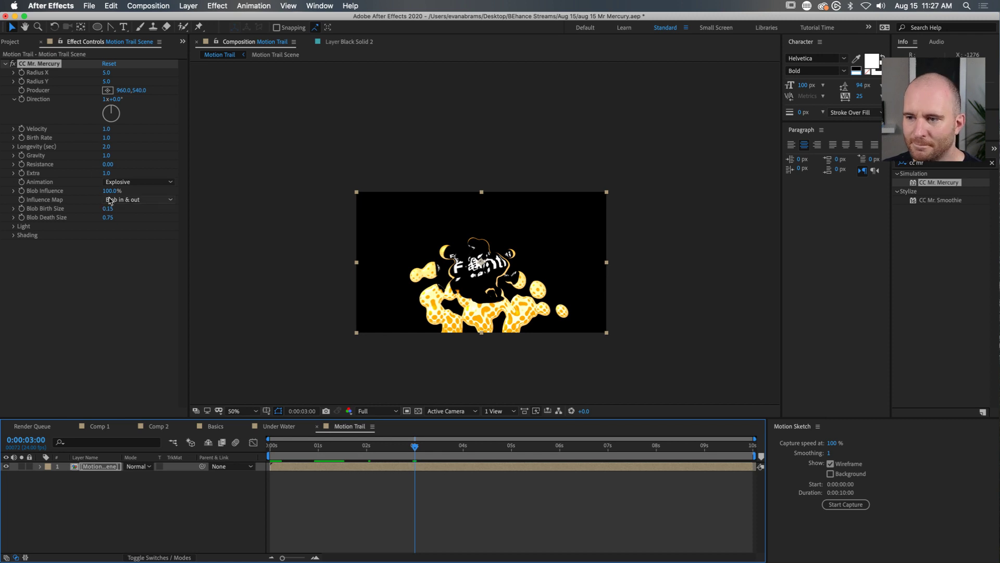
pyautogui.click(106, 138)
pyautogui.write('10')
pyautogui.press('Return')
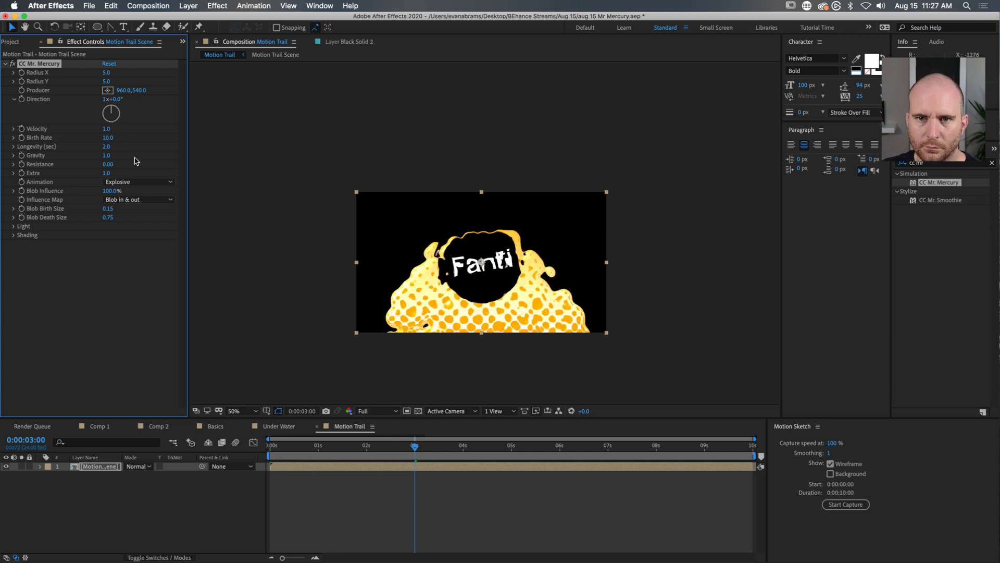
pyautogui.click(107, 155)
pyautogui.write('0')
pyautogui.press('Return')
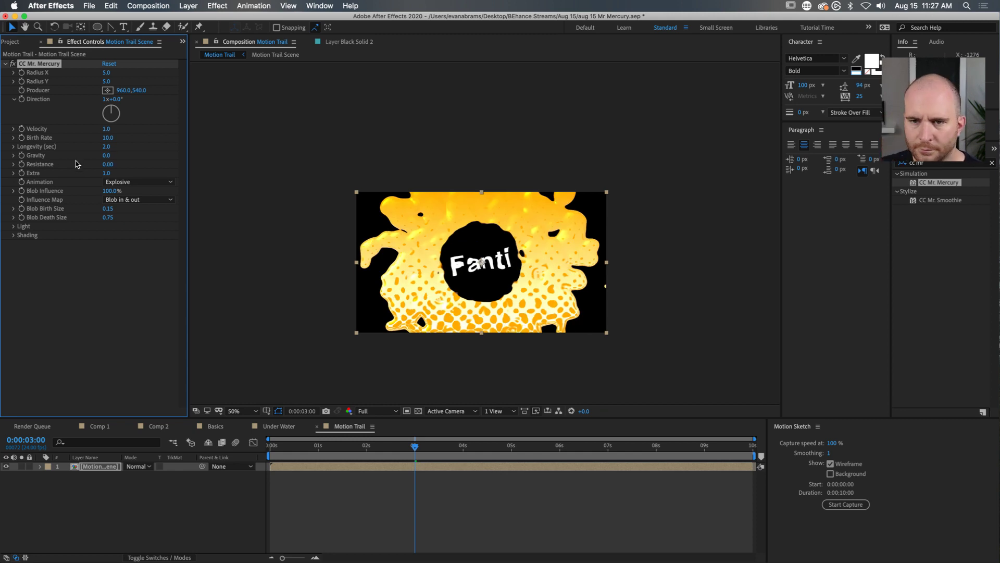
# Step: Set CC Mr. Mercury's Radius X and Radius Y to 50
pyautogui.click(109, 73)
pyautogui.write('1')
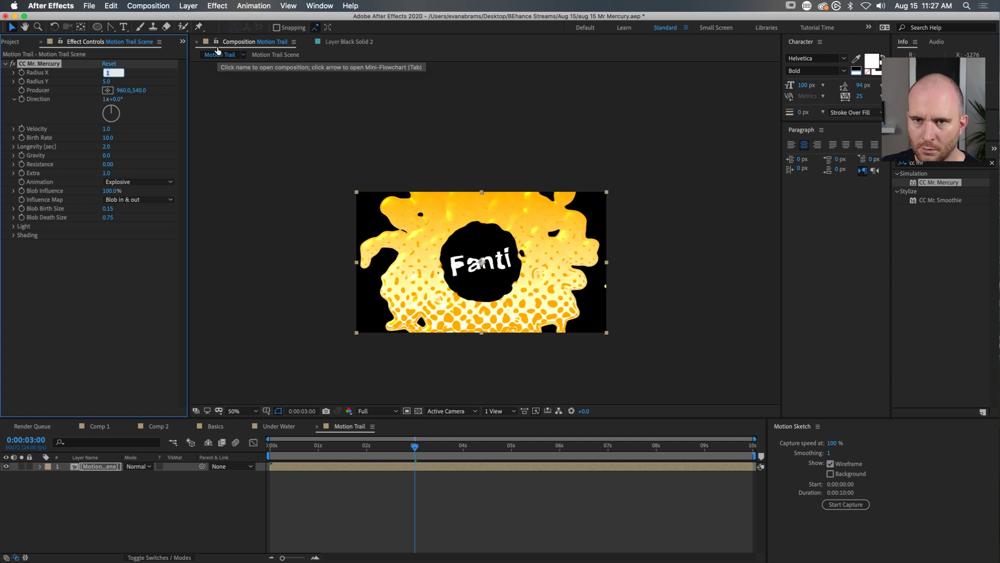
pyautogui.write('0')
pyautogui.press('Tab')
pyautogui.write('50')
pyautogui.press('Return')
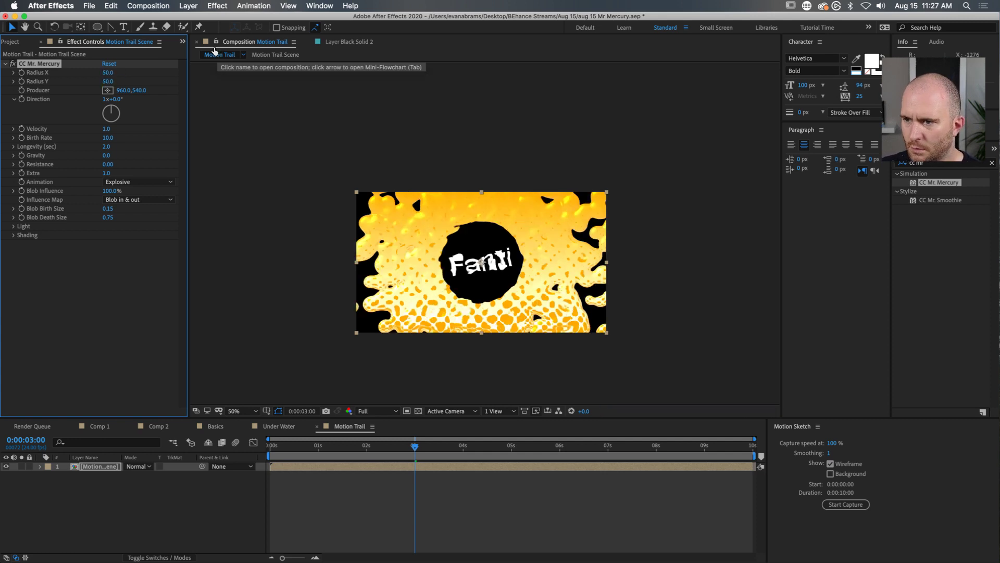
# Step: Raise CC Mr. Mercury's Radius X and Radius Y to 100
pyautogui.click(106, 73)
pyautogui.write('100')
pyautogui.press('Tab')
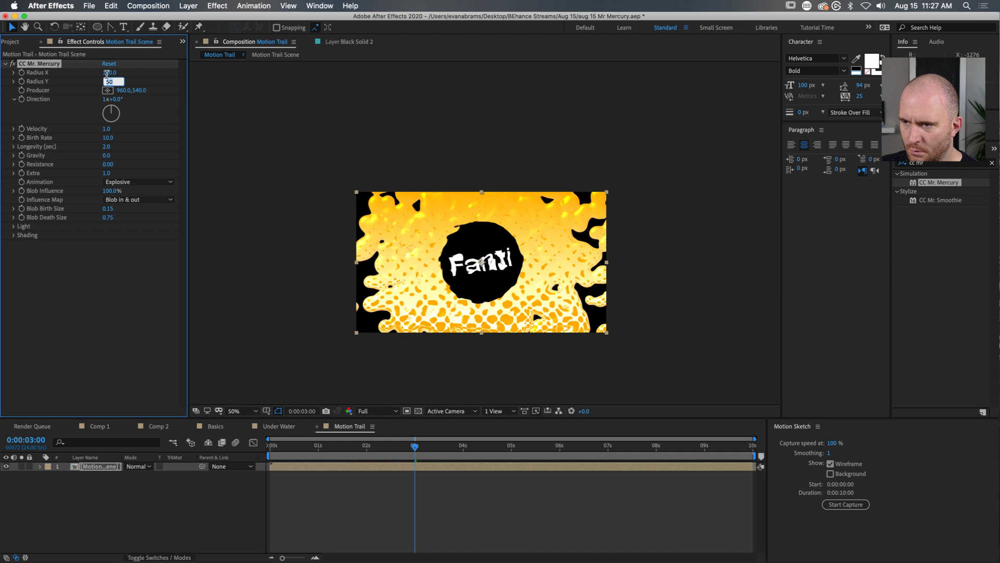
pyautogui.write('100')
pyautogui.press('Return')
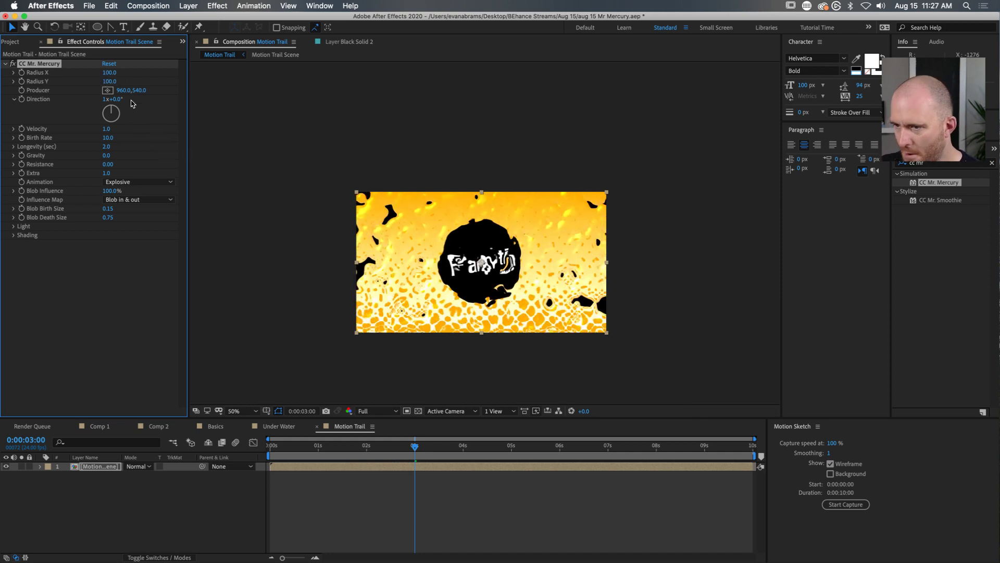
# Step: Set CC Mr. Mercury's Velocity to 0 and preview the composition from the beginning
pyautogui.click(107, 130)
pyautogui.write('0')
pyautogui.press('Return')
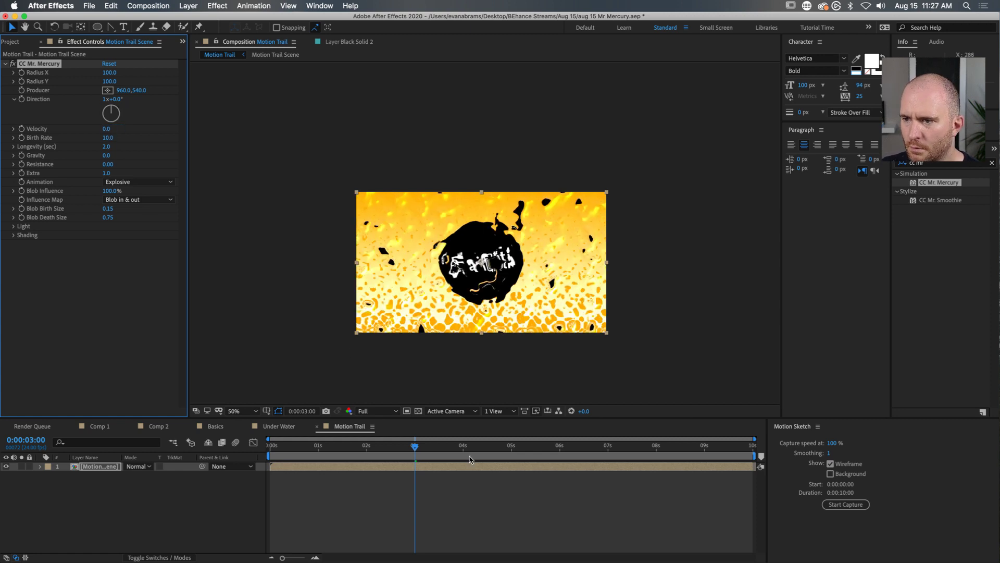
pyautogui.moveTo(414, 451); pyautogui.dragTo(261, 453)
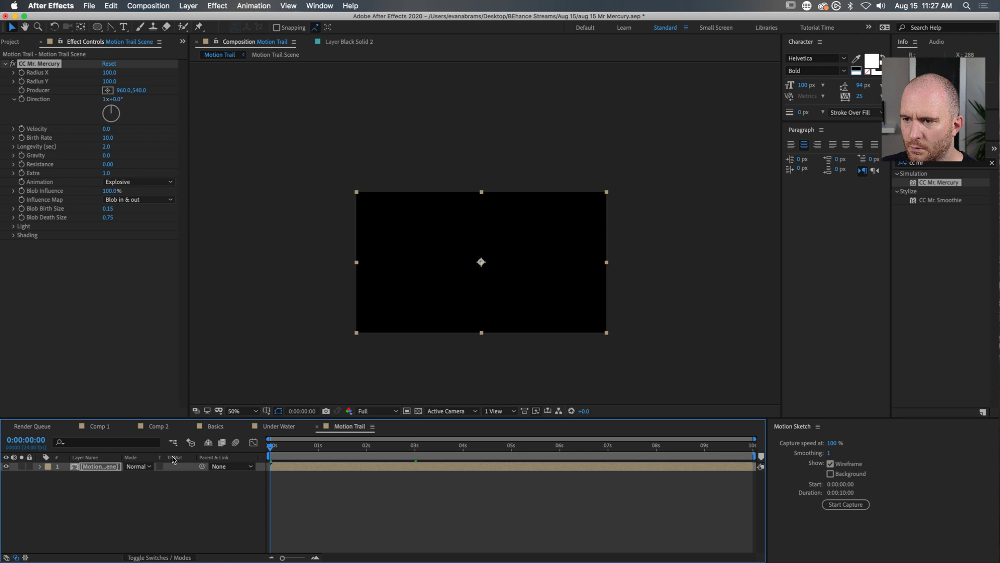
pyautogui.press('space')
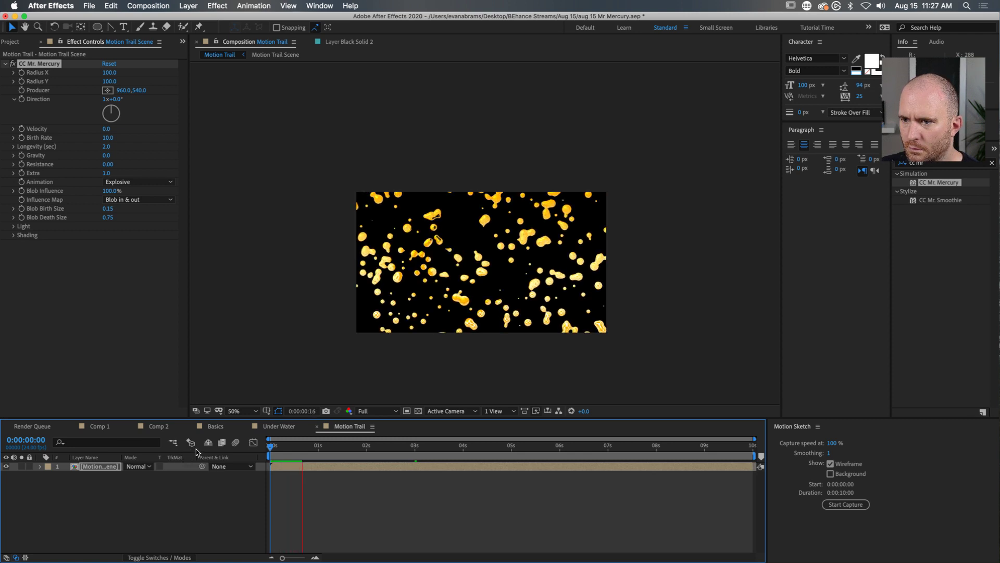
# Step: Duplicate the Motion Trail Scene layer and delete CC Mr. Mercury from the lower copy
pyautogui.moveTo(368, 454); pyautogui.dragTo(465, 453)
pyautogui.click(417, 467)
pyautogui.hotkey('ctrl', 'd')
pyautogui.click(44, 63)
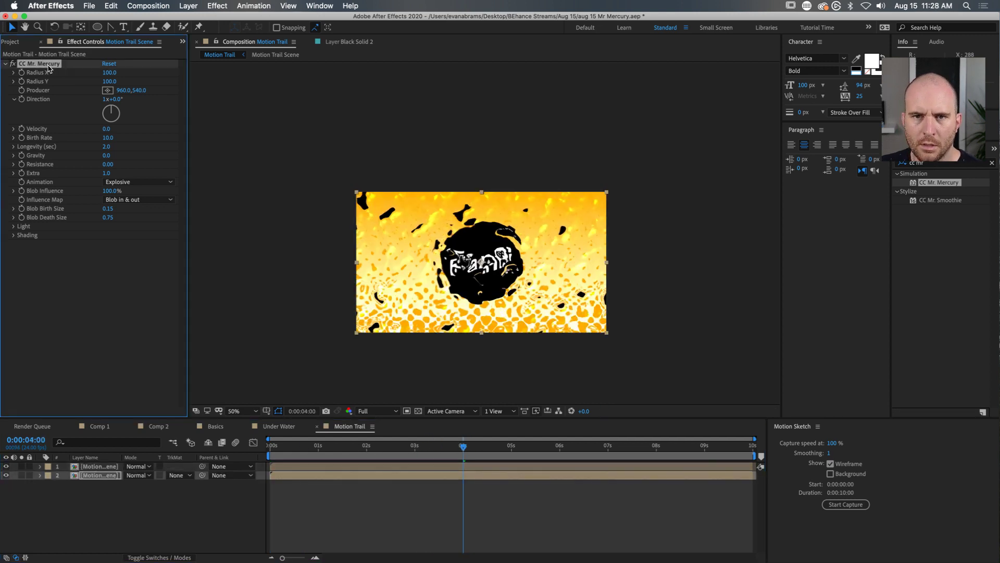
pyautogui.press('Delete')
# Step: Play and scrub the first three seconds to examine how the mercury blobs cover the clean scene copy
pyautogui.click(276, 451)
pyautogui.click(267, 466)
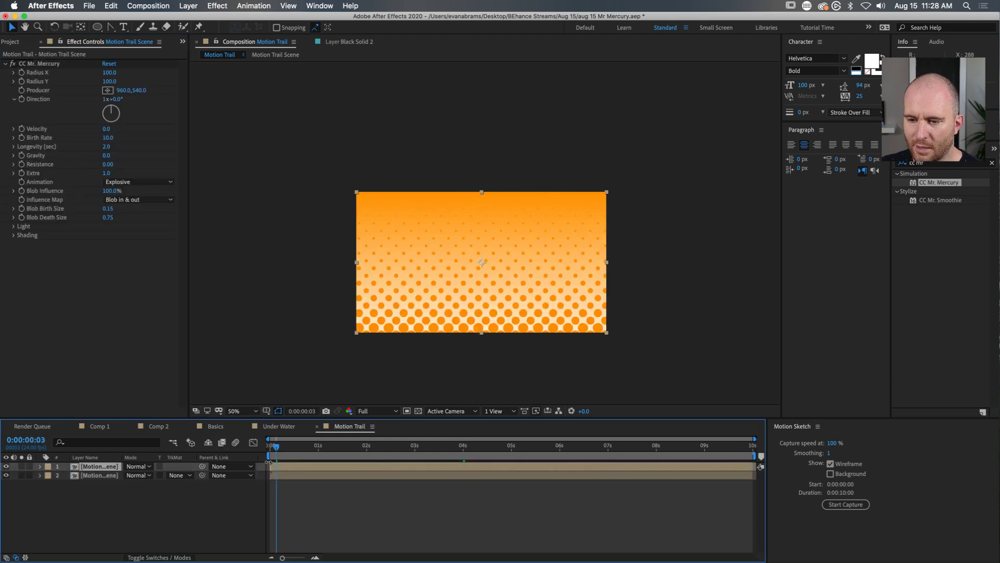
pyautogui.moveTo(313, 453); pyautogui.dragTo(122, 471)
pyautogui.press('space')
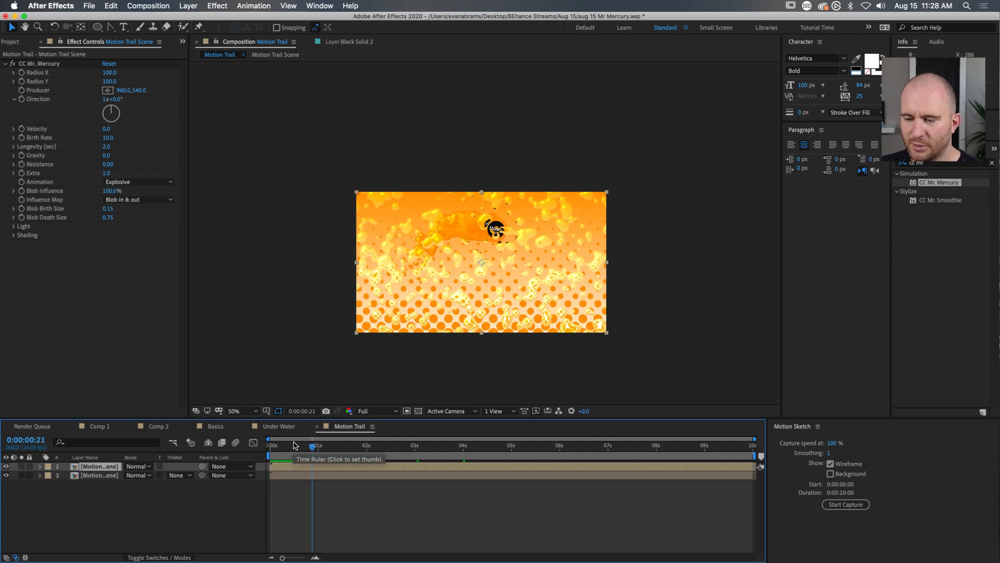
pyautogui.press('space')
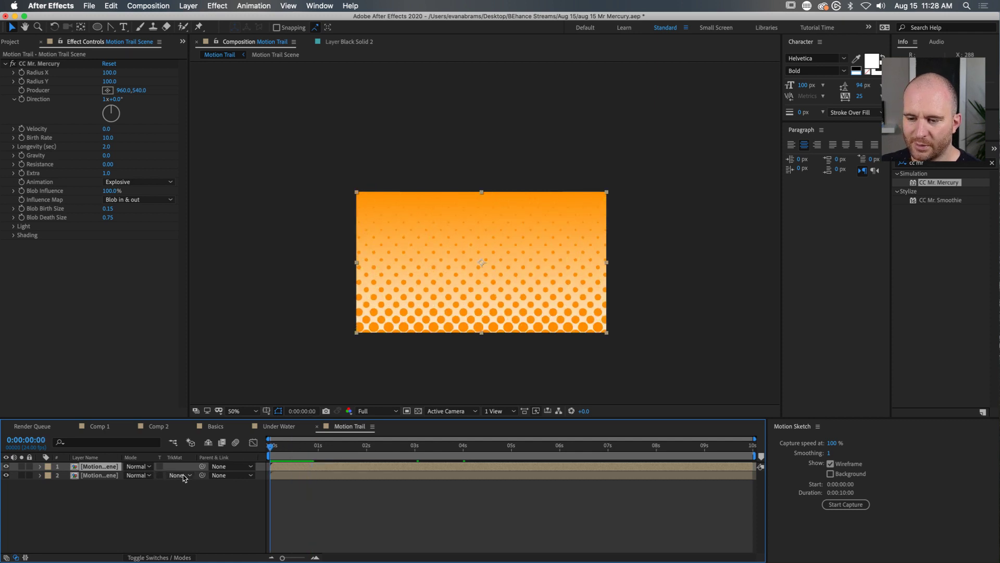
pyautogui.press('space')
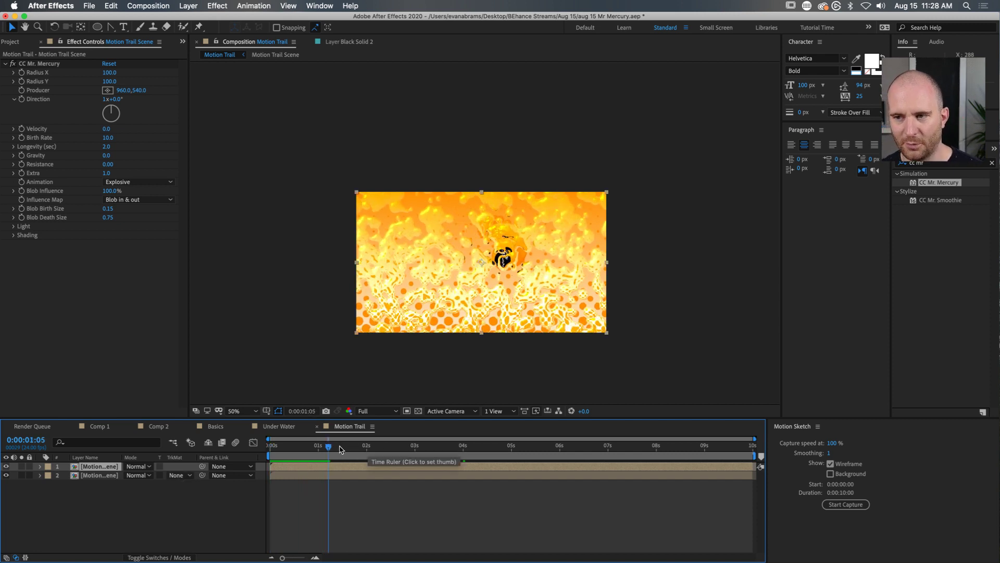
pyautogui.click(312, 441)
pyautogui.moveTo(312, 442); pyautogui.dragTo(418, 458)
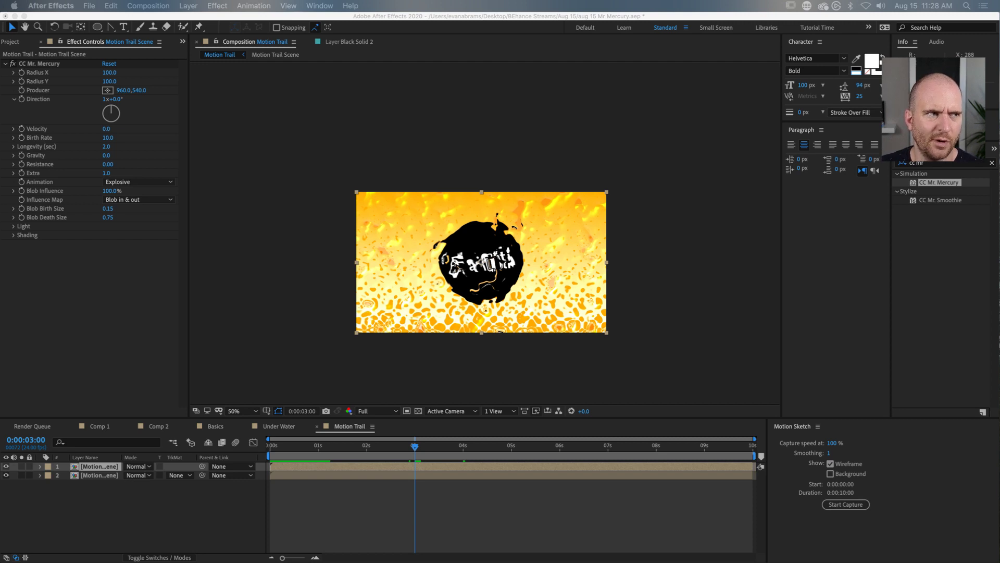
# Step: Start keyframing the top layer's Birth Rate at 0:00:03:00 and reveal its keyframe in the timeline
pyautogui.click(556, 513)
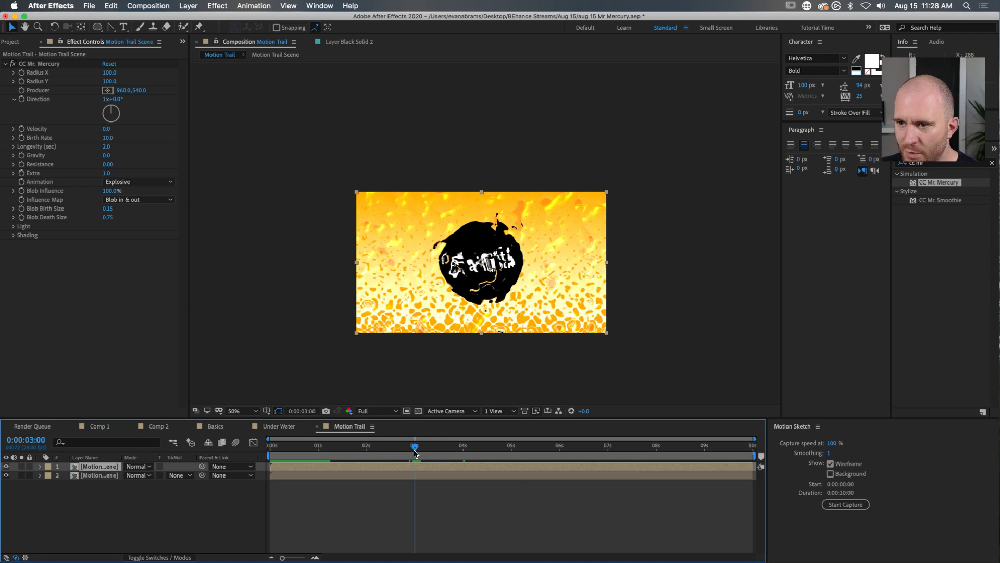
pyautogui.click(29, 139)
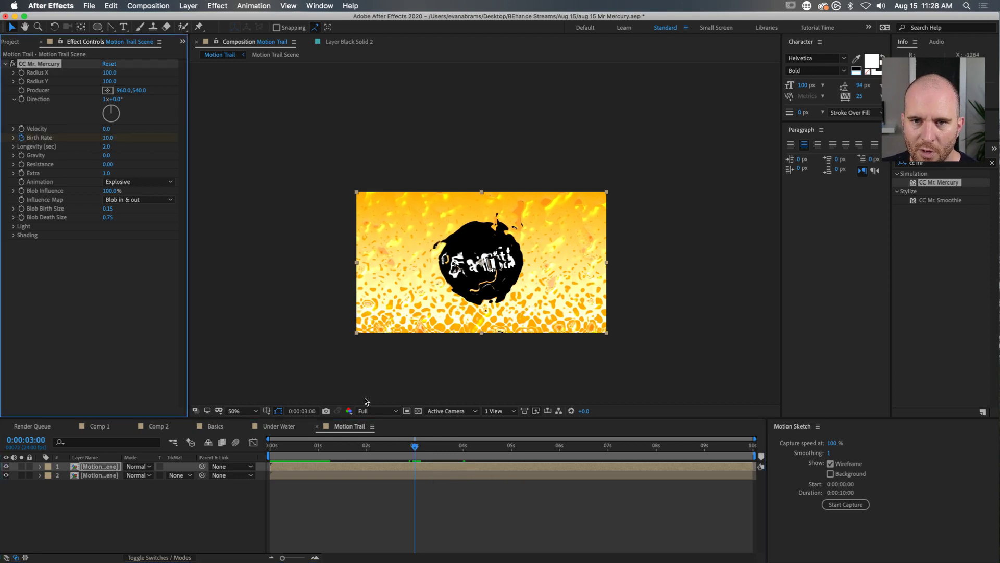
pyautogui.press('Home')
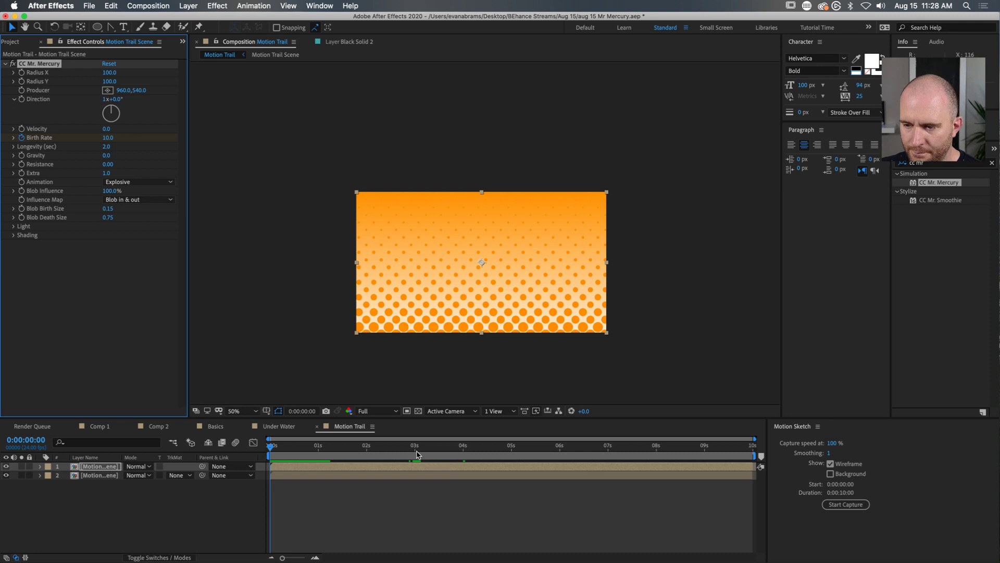
pyautogui.press('u')
pyautogui.click(415, 456)
pyautogui.moveTo(415, 456); pyautogui.dragTo(393, 456)
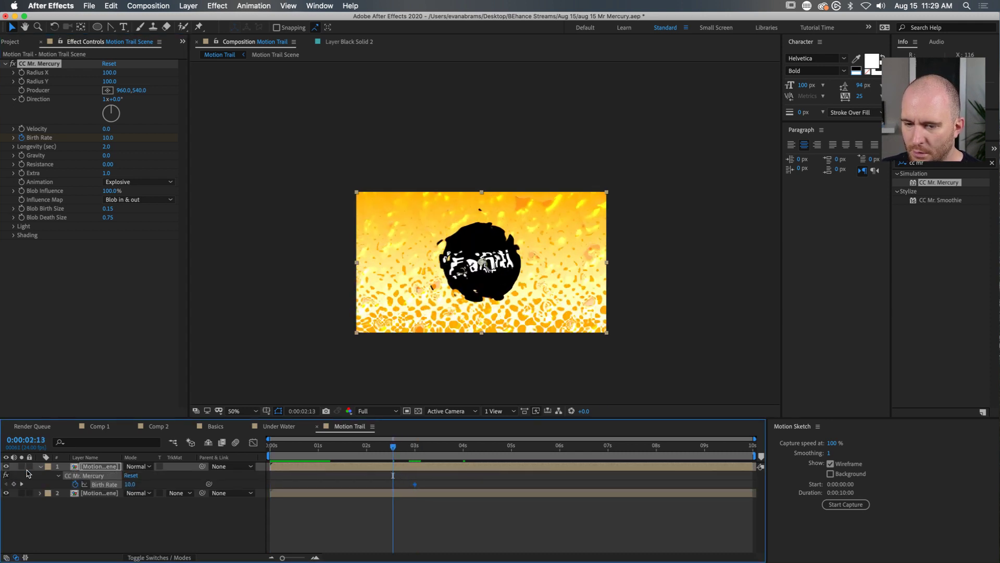
# Step: Check the scene's timing with the top layer temporarily hidden, and set its Birth Rate keyframe at 0:00:03:00 to 0
pyautogui.click(6, 466)
pyautogui.click(339, 456)
pyautogui.moveTo(339, 456); pyautogui.dragTo(416, 457)
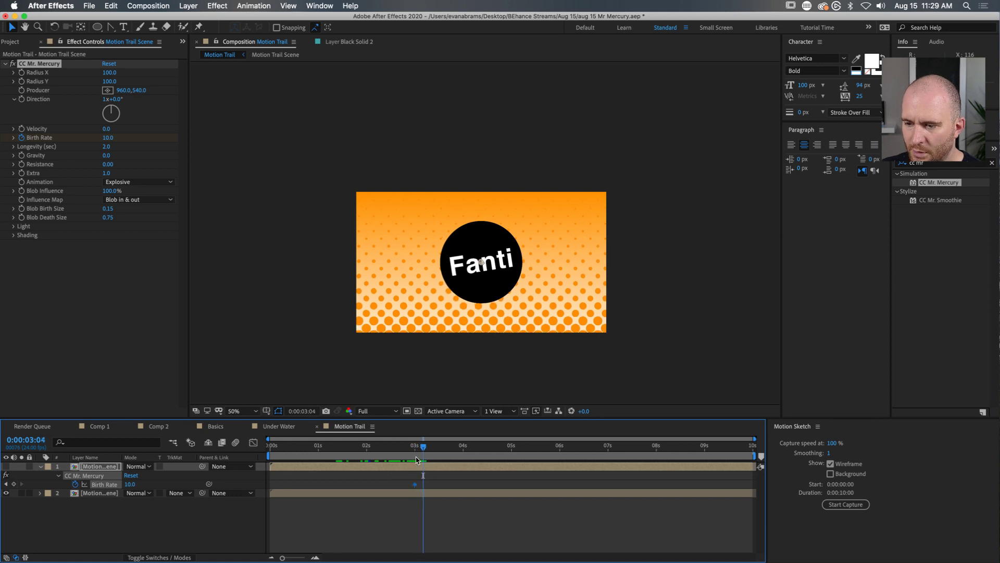
pyautogui.click(129, 483)
pyautogui.write('0')
pyautogui.press('Return')
pyautogui.click(6, 468)
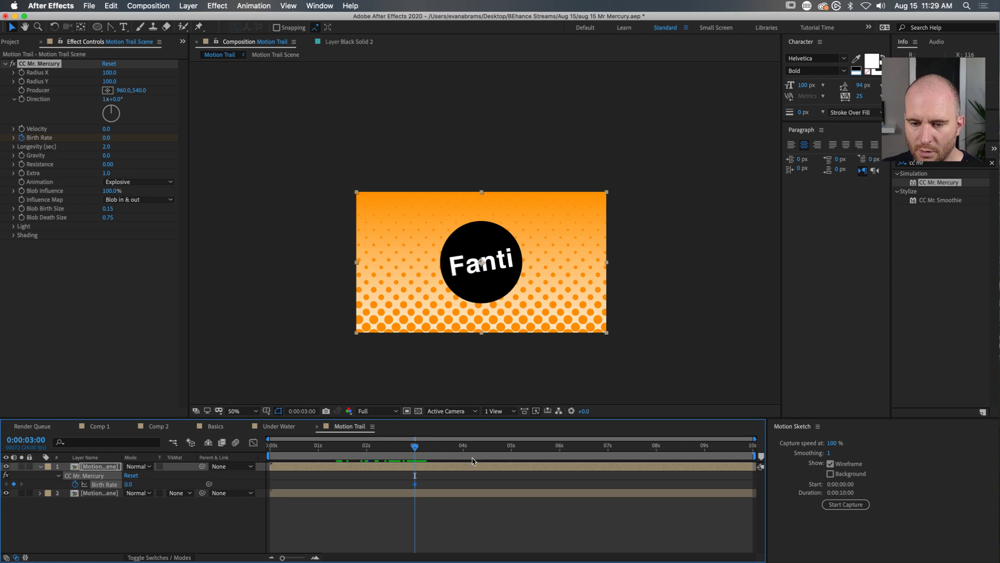
# Step: Add a Birth Rate keyframe of 10 at 0:00:03:20 on the top layer
pyautogui.press('space')
pyautogui.press('space')
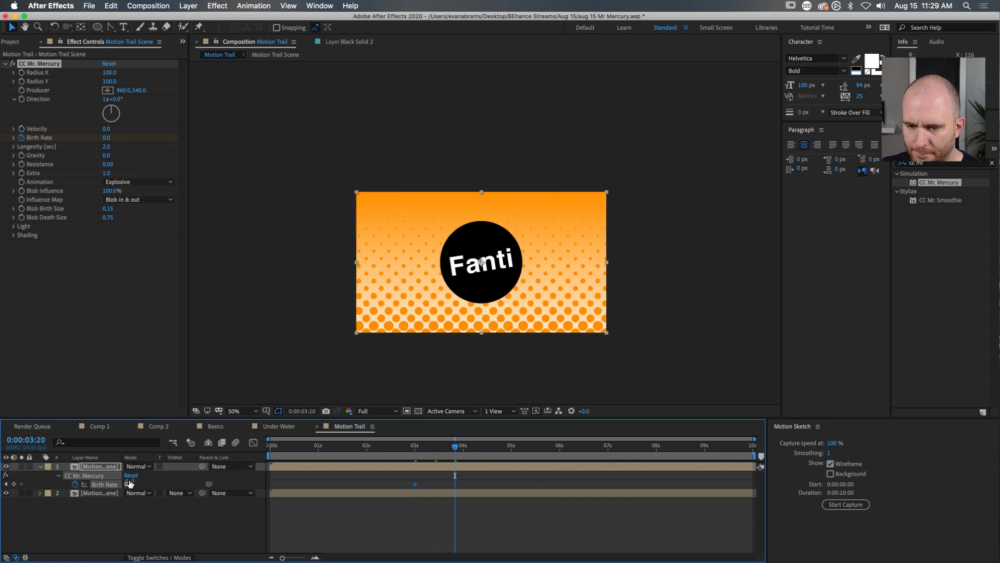
pyautogui.click(130, 483)
pyautogui.write('10')
pyautogui.press('Return')
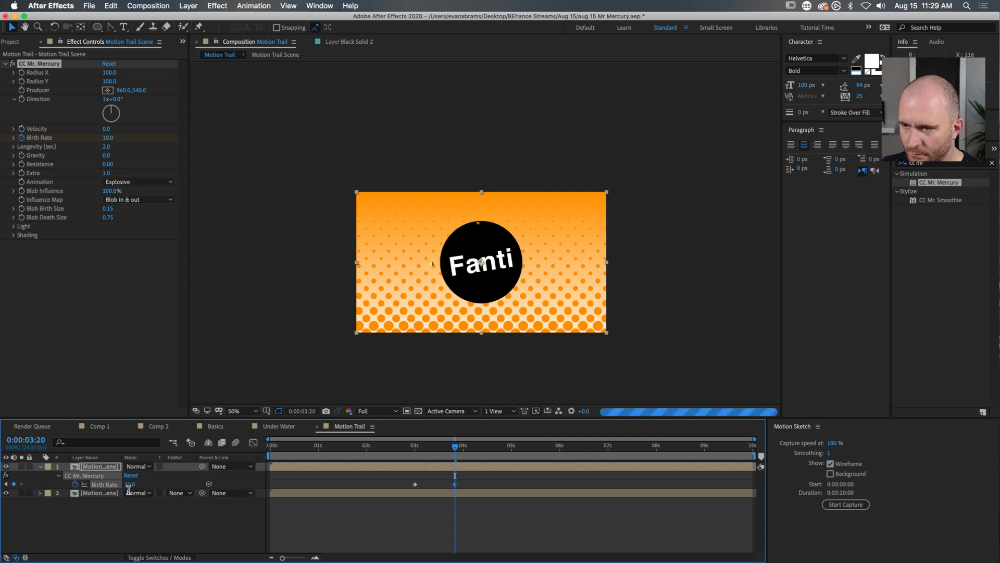
# Step: Move the second Birth Rate keyframe to about 0:00:03:04 and preview from 0:00:03:00
pyautogui.moveTo(453, 484); pyautogui.dragTo(424, 484)
pyautogui.click(416, 447)
pyautogui.moveTo(417, 447); pyautogui.dragTo(414, 447)
pyautogui.press('space')
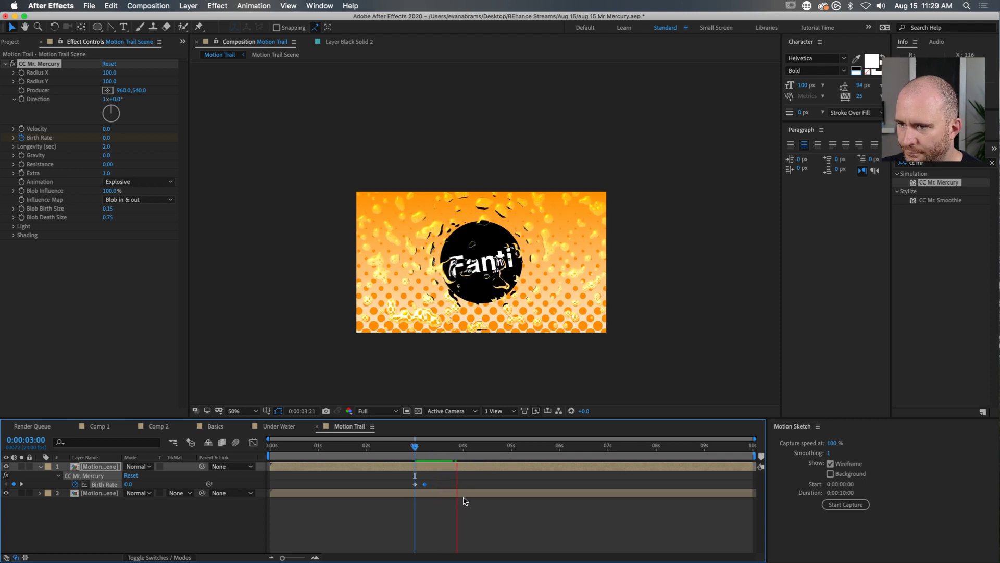
# Step: Apply Easy Ease to both of the top layer's Birth Rate keyframes and preview from 0:00:03:00
pyautogui.click(439, 484)
pyautogui.moveTo(439, 482); pyautogui.dragTo(412, 488)
pyautogui.press('F9')
pyautogui.click(414, 447)
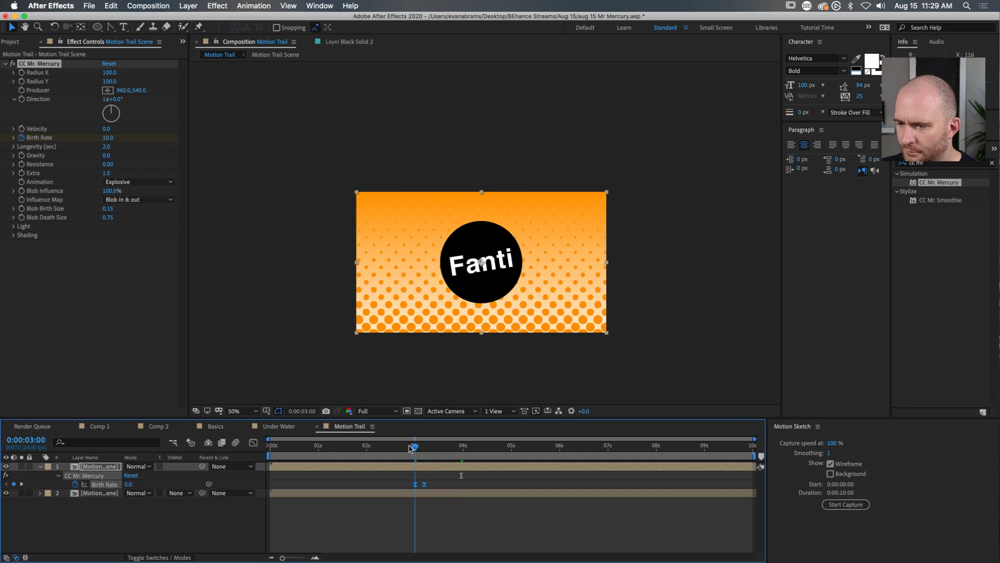
pyautogui.press('space')
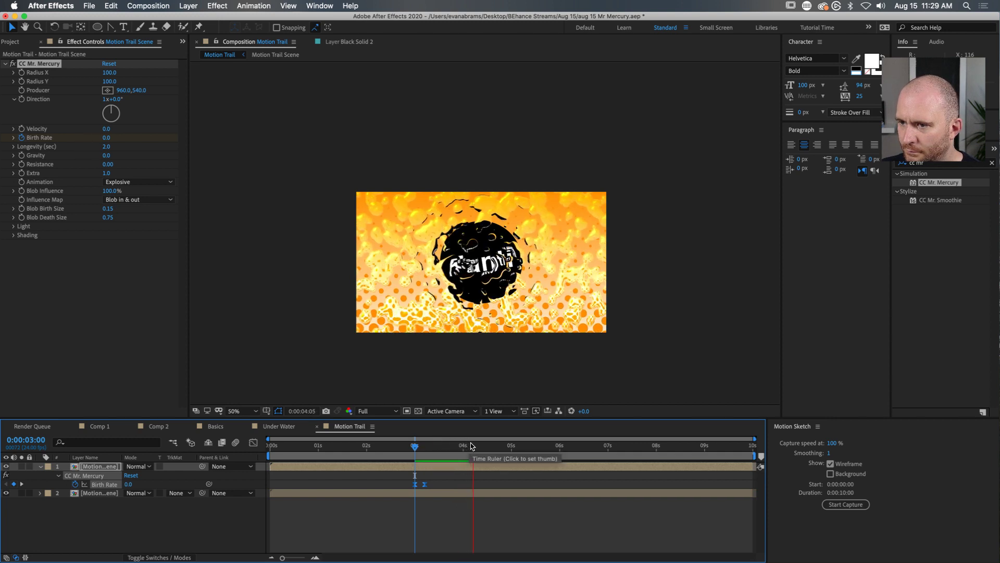
pyautogui.press('space')
# Step: Set the effect's Blob Birth Size to 0 and Blob Death Size to 2, and preview from 0:00:03:00
pyautogui.click(108, 209)
pyautogui.press('Tab')
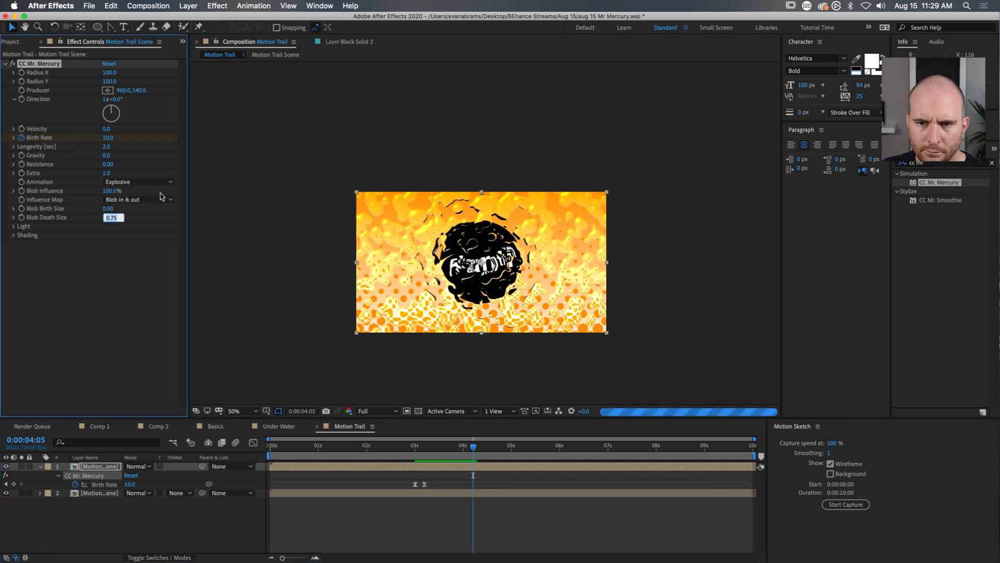
pyautogui.write('2')
pyautogui.press('Return')
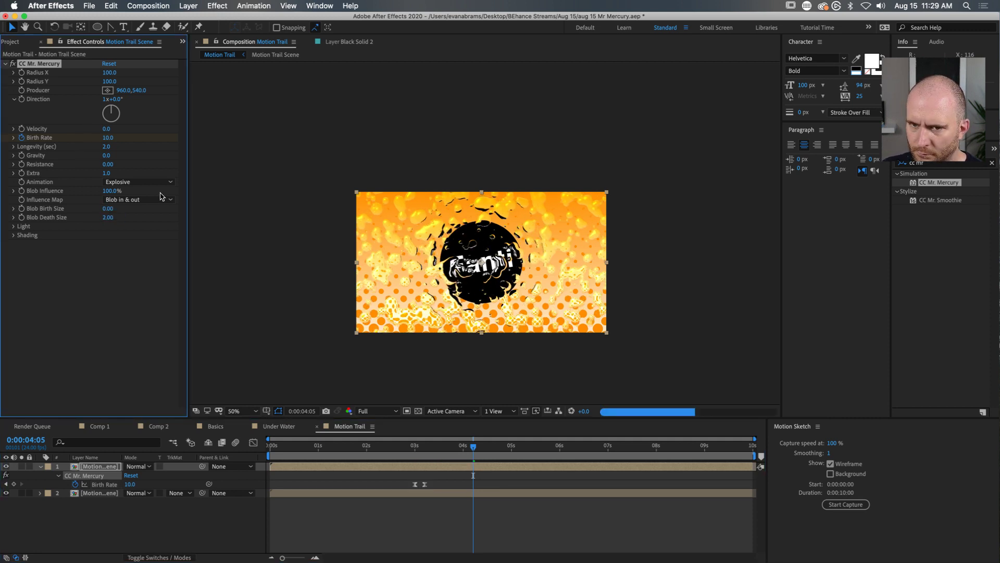
pyautogui.click(416, 448)
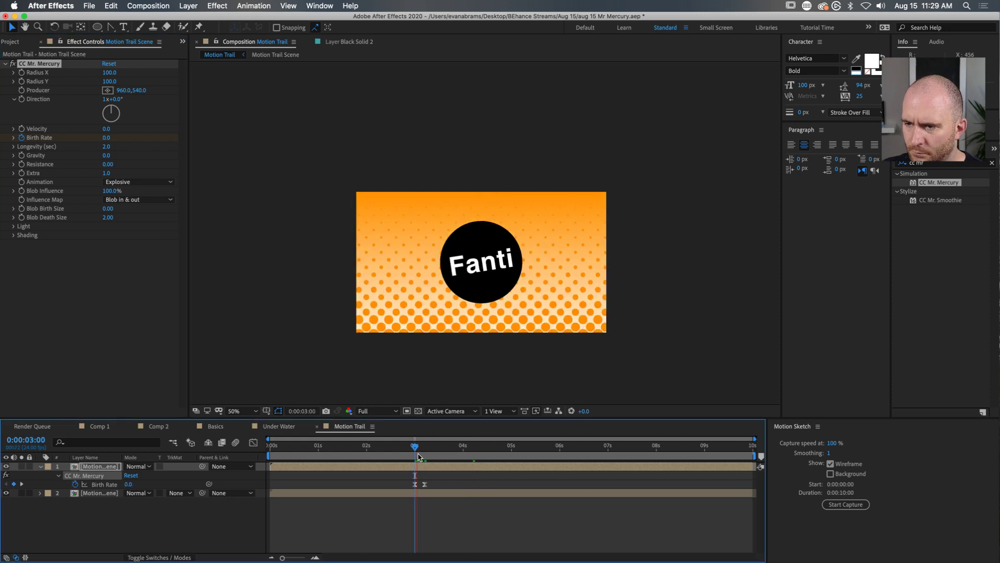
pyautogui.press('space')
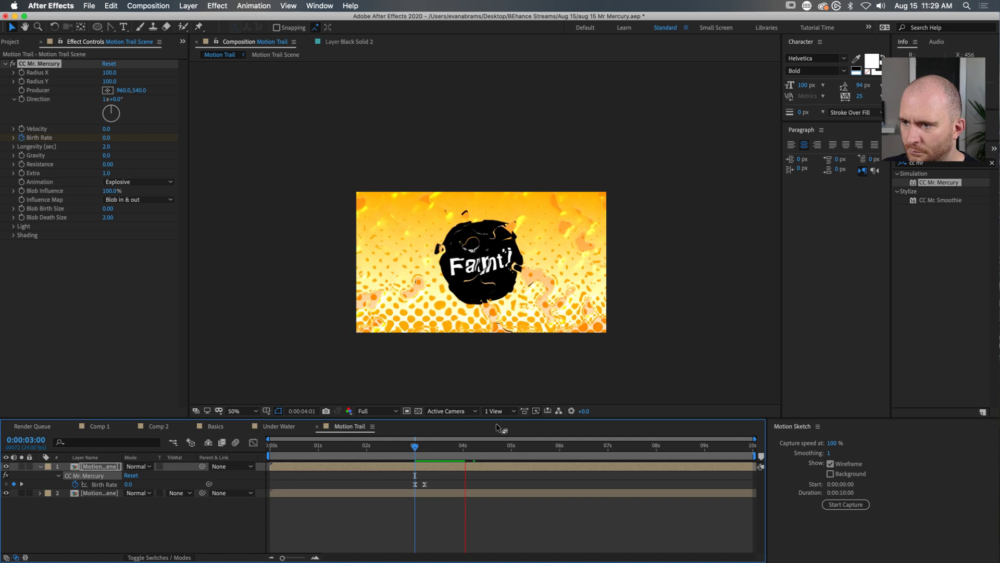
pyautogui.press('space')
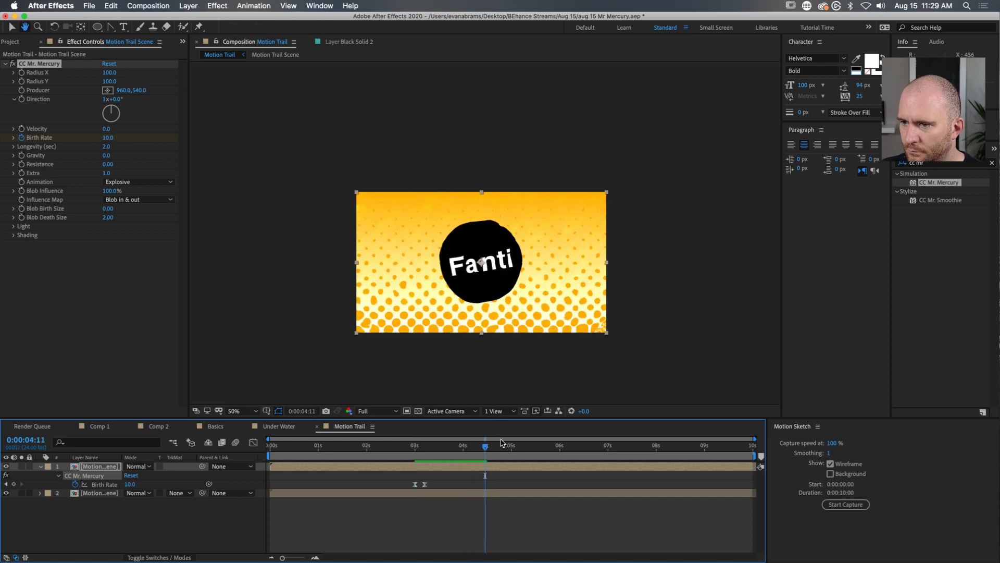
# Step: Trim the end of the bottom scene layer to 0:00:04:11 and check the frames around the cut
pyautogui.moveTo(484, 447)
pyautogui.mouseDown()
pyautogui.moveTo(460, 447)
pyautogui.moveTo(485, 447)
pyautogui.mouseUp()
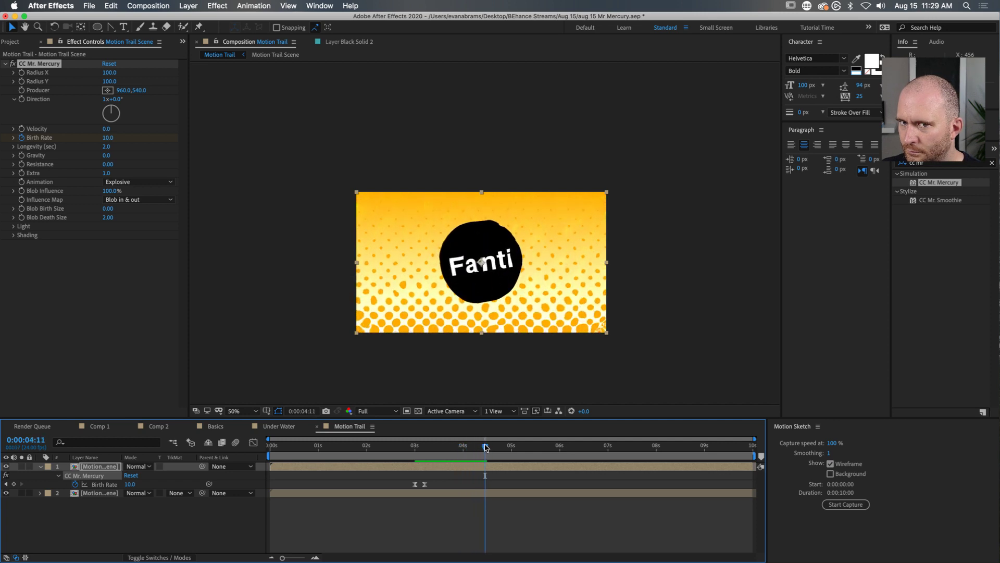
pyautogui.click(492, 491)
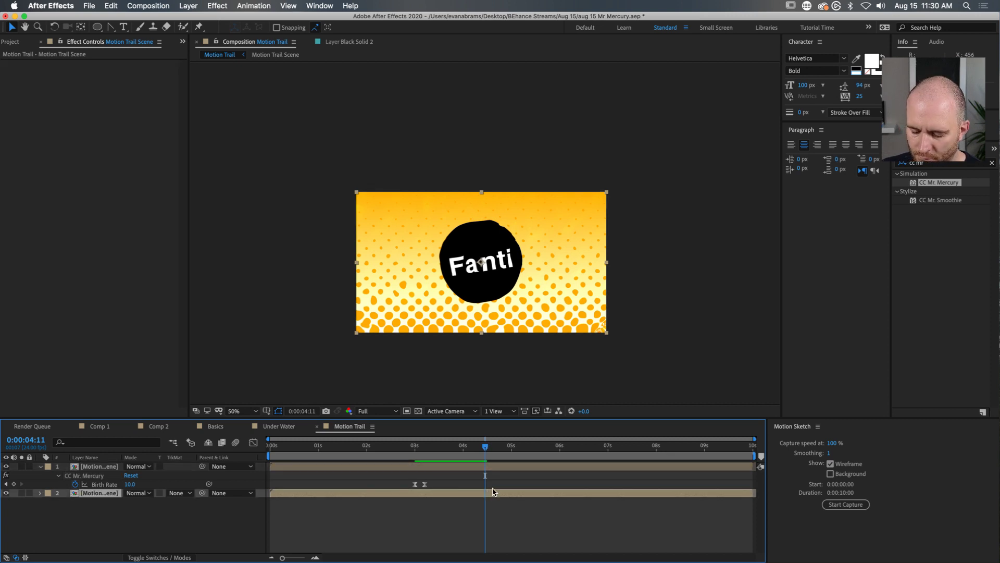
pyautogui.hotkey('alt', ']')
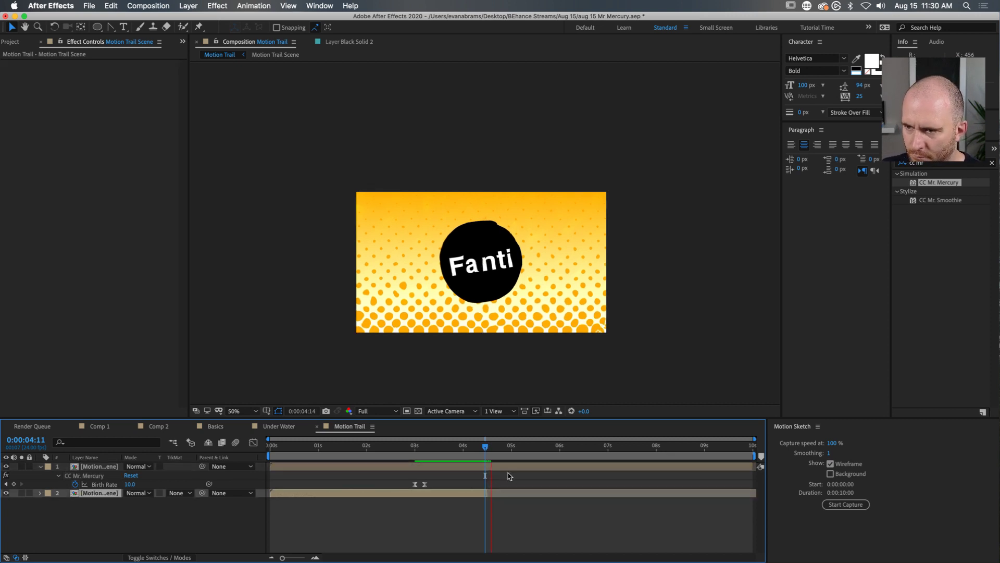
pyautogui.click(490, 448)
pyautogui.moveTo(489, 449)
pyautogui.mouseDown()
pyautogui.moveTo(475, 449)
pyautogui.moveTo(495, 449)
pyautogui.moveTo(485, 448)
pyautogui.mouseUp()
# Step: Duplicate the top layer's two Birth Rate keyframes in reverse order, placing 10 at 0:00:04:06 and 0 at 0:00:04:11
pyautogui.click(506, 468)
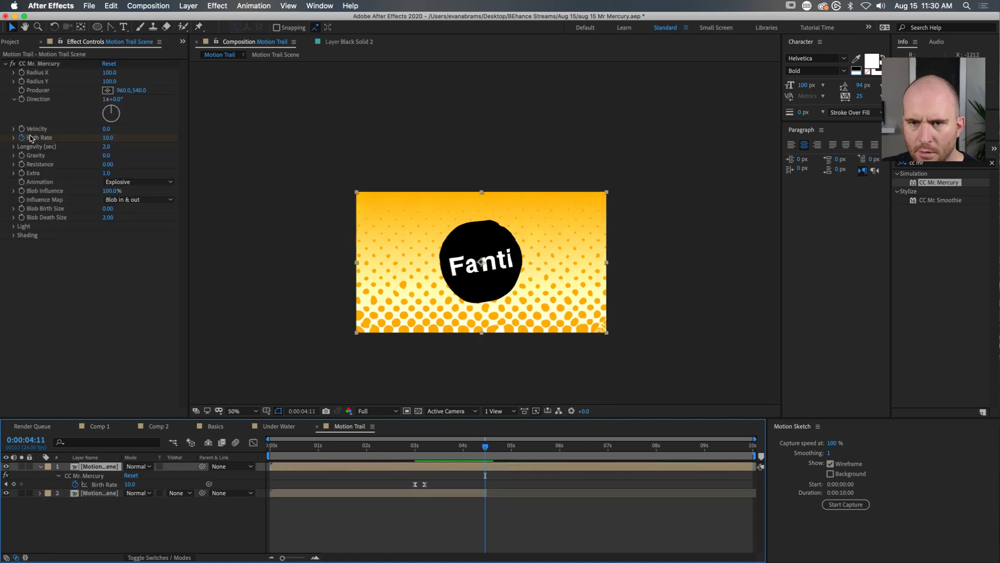
pyautogui.click(52, 144)
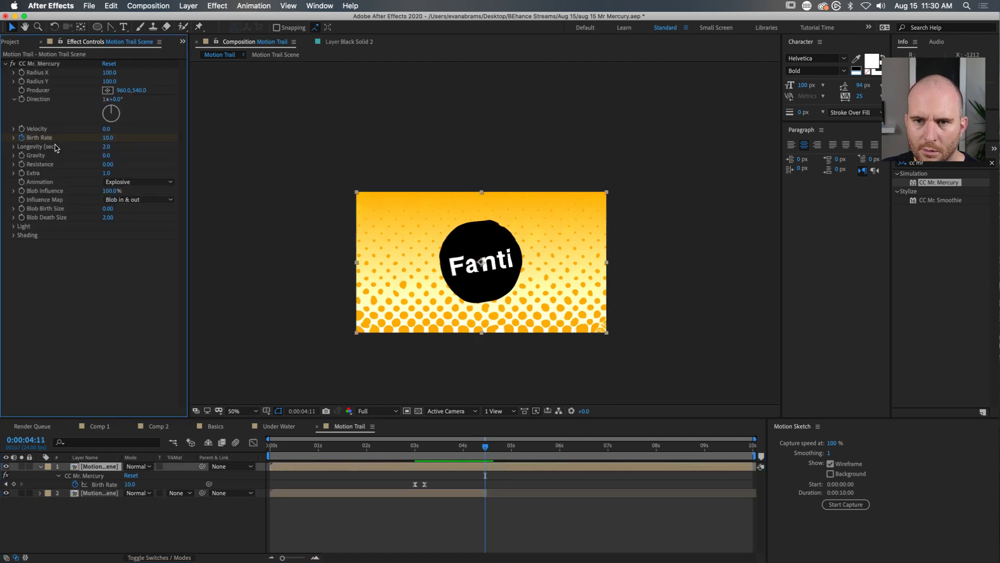
pyautogui.moveTo(433, 476); pyautogui.dragTo(409, 486)
pyautogui.press('super+c')
pyautogui.press('super+v')
pyautogui.moveTo(495, 484); pyautogui.dragTo(485, 485)
# Step: Preview the animation after the Birth Rate shut-off, and replay the blobs from 0:00:03:00
pyautogui.press('space')
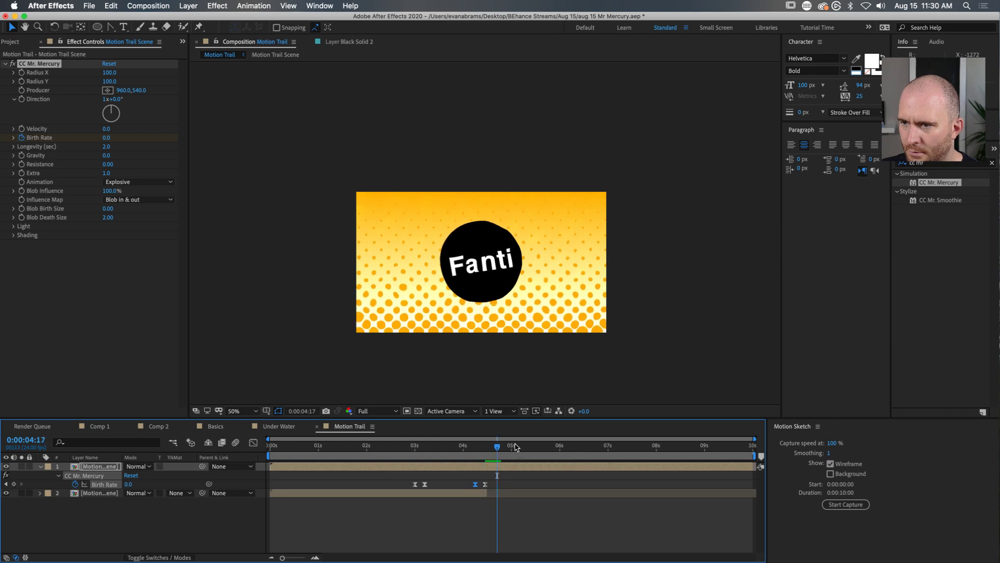
pyautogui.click(618, 446)
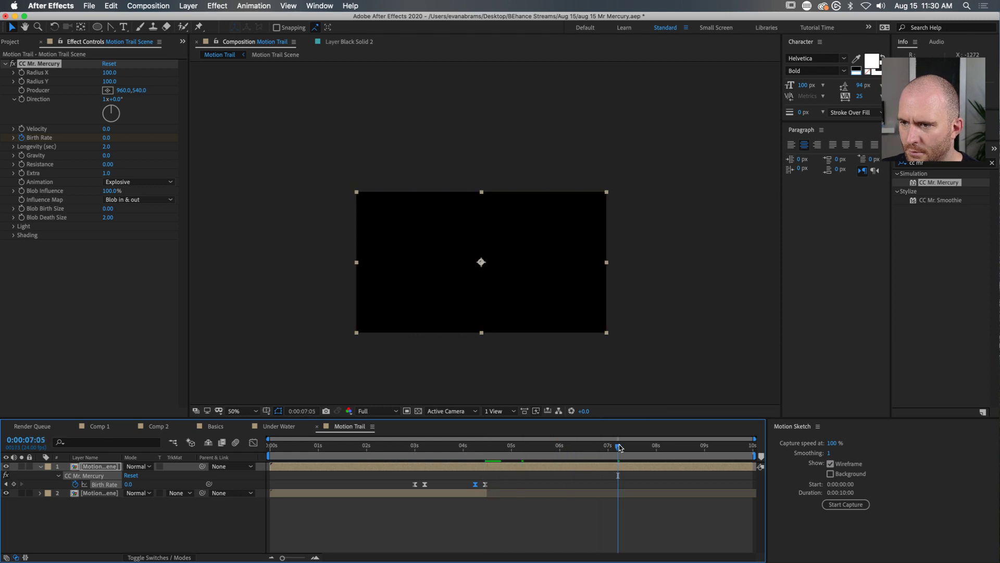
pyautogui.moveTo(616, 445); pyautogui.dragTo(545, 451)
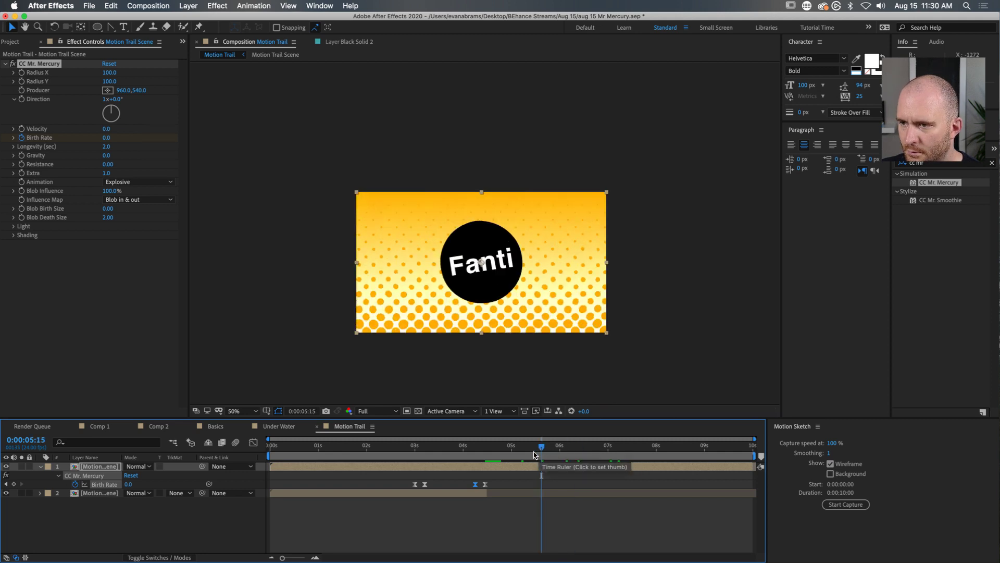
pyautogui.press('space')
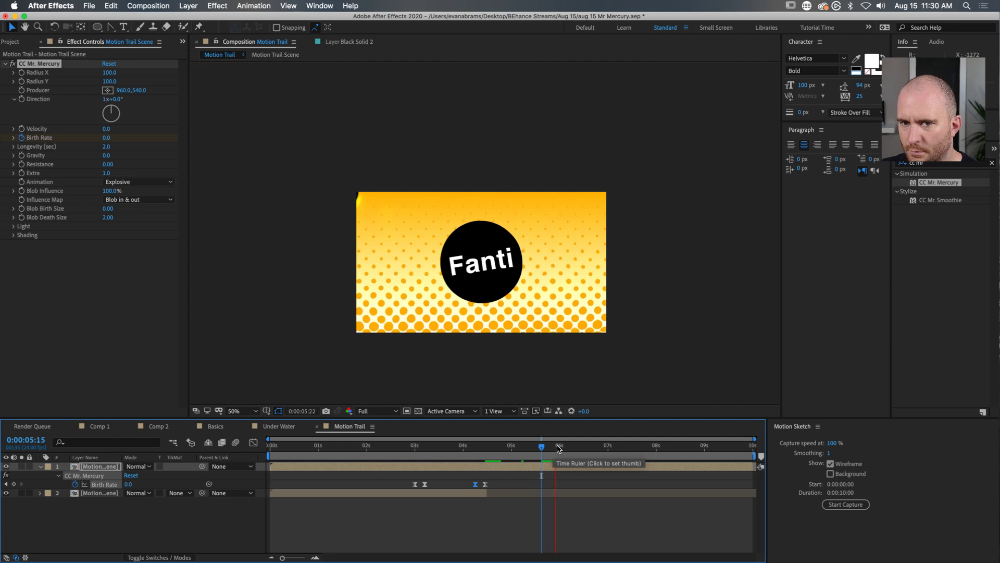
pyautogui.moveTo(513, 448); pyautogui.dragTo(415, 477)
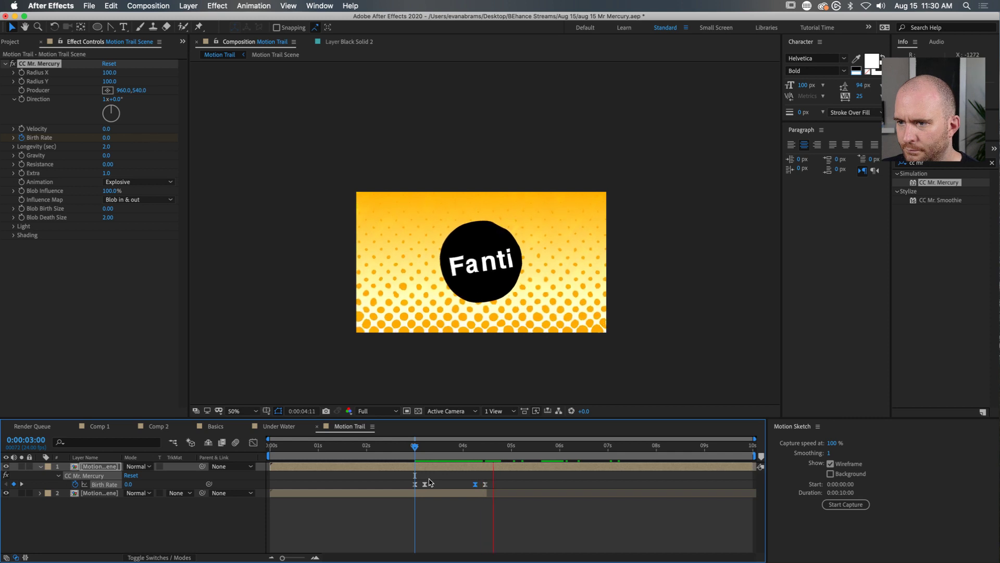
# Step: Set the CC Mr. Mercury Longevity to 1 second and preview the dissolve from 0:00:04:06
pyautogui.click(486, 450)
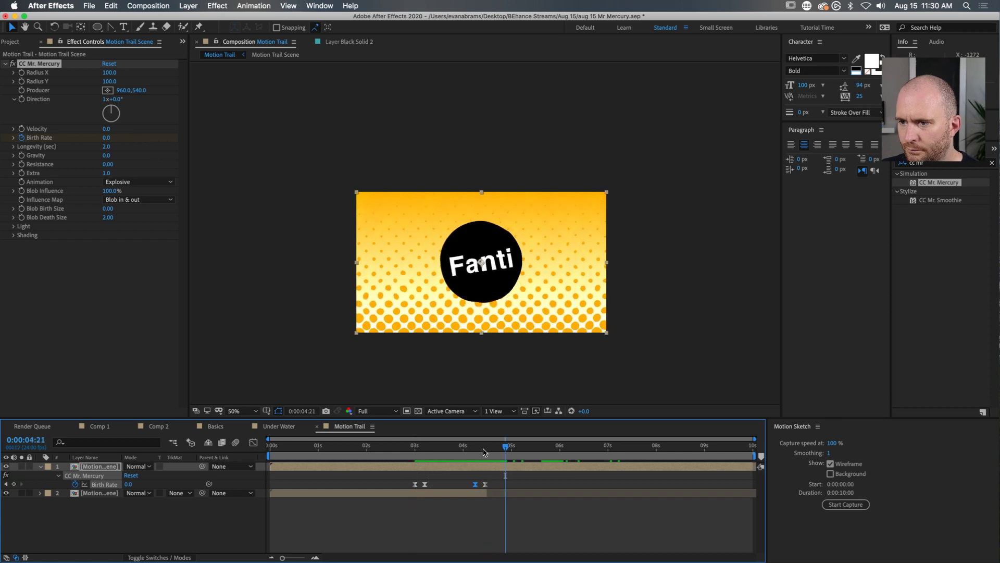
pyautogui.click(107, 146)
pyautogui.write('1')
pyautogui.press('Return')
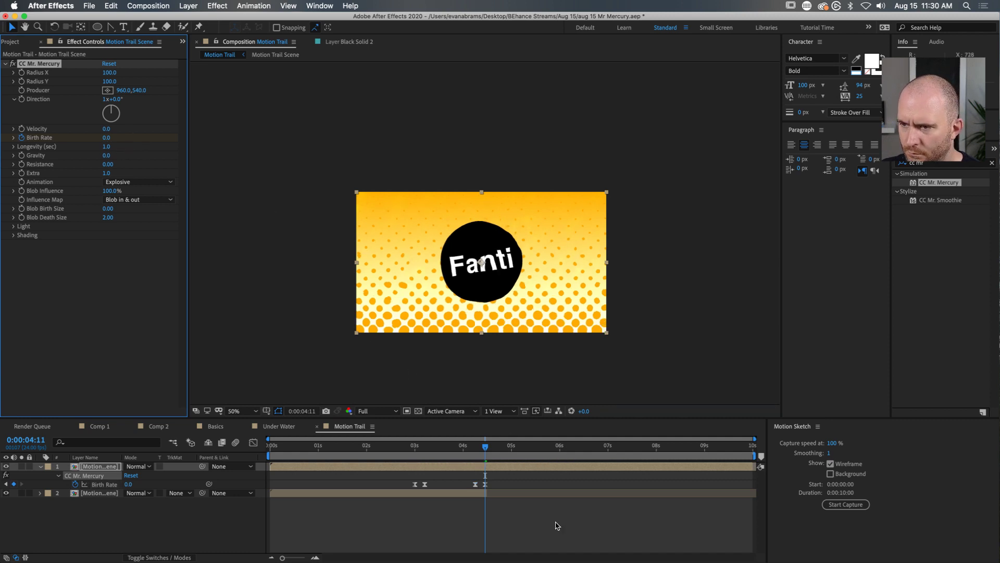
pyautogui.click(562, 534)
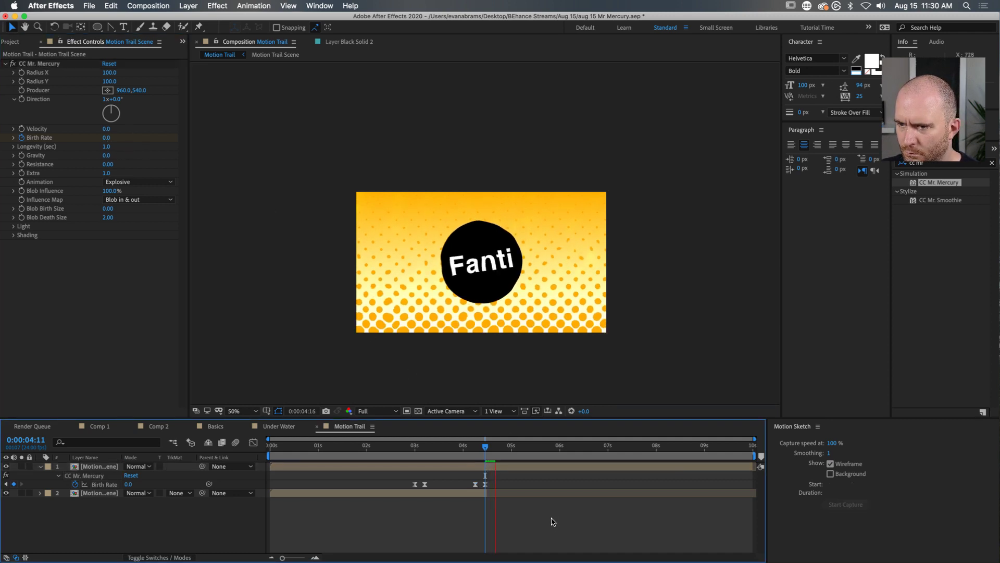
pyautogui.click(475, 449)
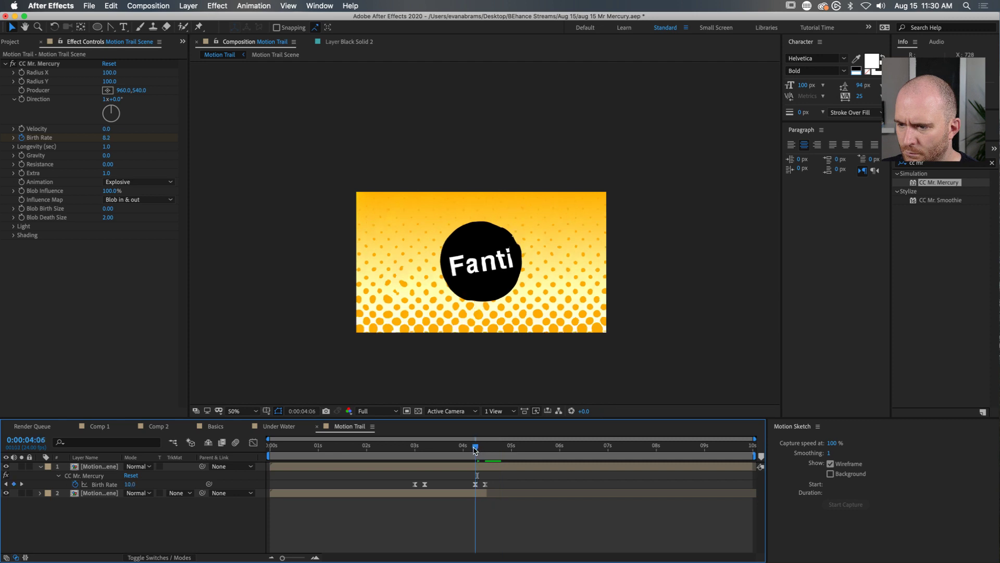
pyautogui.press('space')
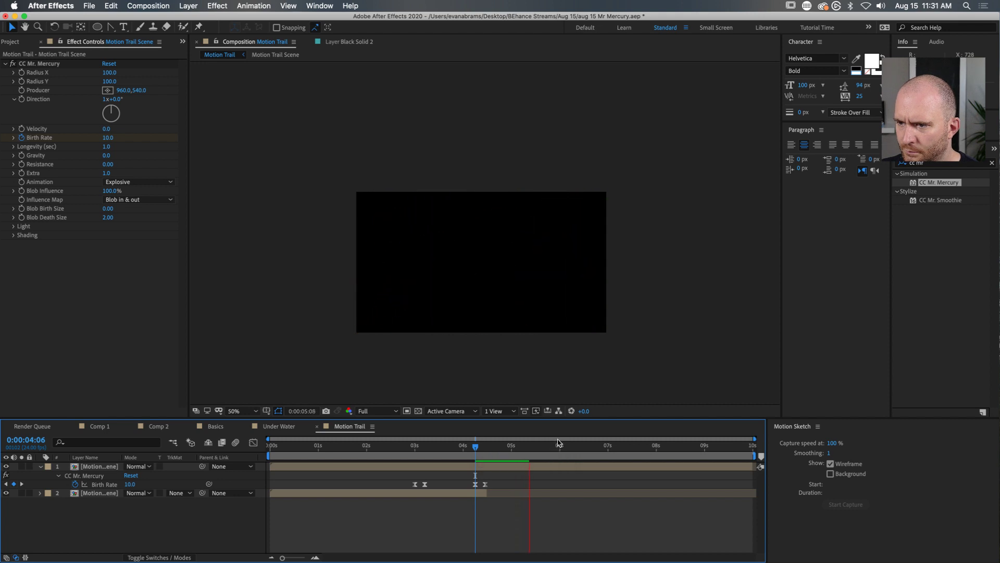
# Step: End the work area at 0:00:05:10 and preview the whole animation
pyautogui.moveTo(536, 447)
pyautogui.mouseDown()
pyautogui.moveTo(520, 450)
pyautogui.moveTo(531, 451)
pyautogui.mouseUp()
pyautogui.press('n')
pyautogui.press('space')
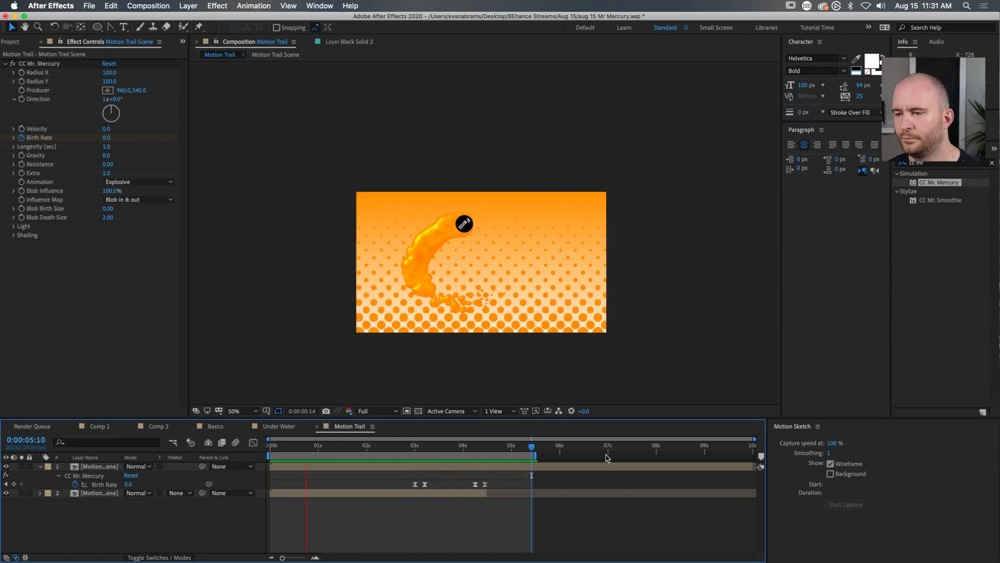
# Step: Keyframe Blob Death Size with 2 at 0:00:04:06 and 0 at 0:00:05:00
pyautogui.moveTo(415, 447); pyautogui.dragTo(475, 459)
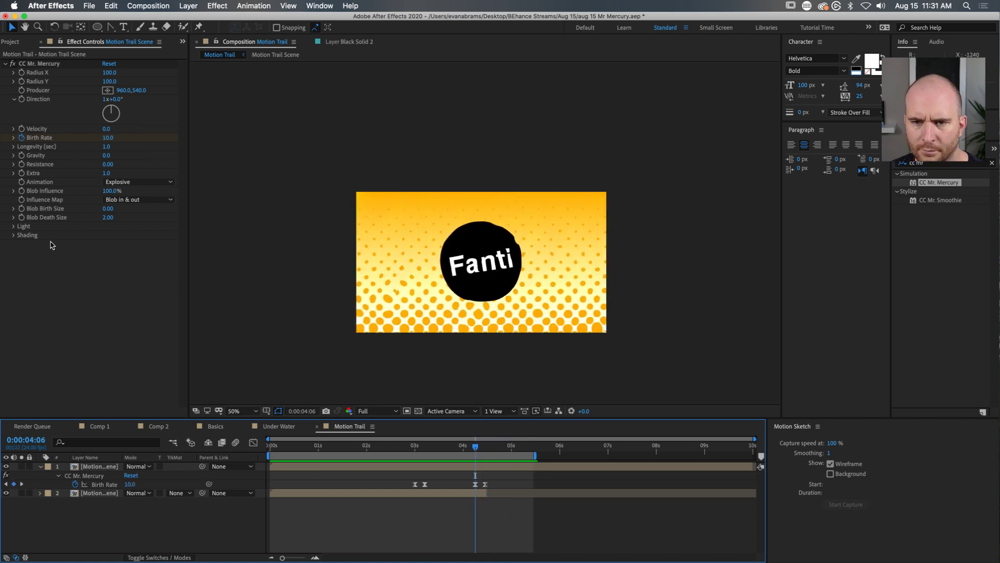
pyautogui.click(46, 218)
pyautogui.press('super+a')
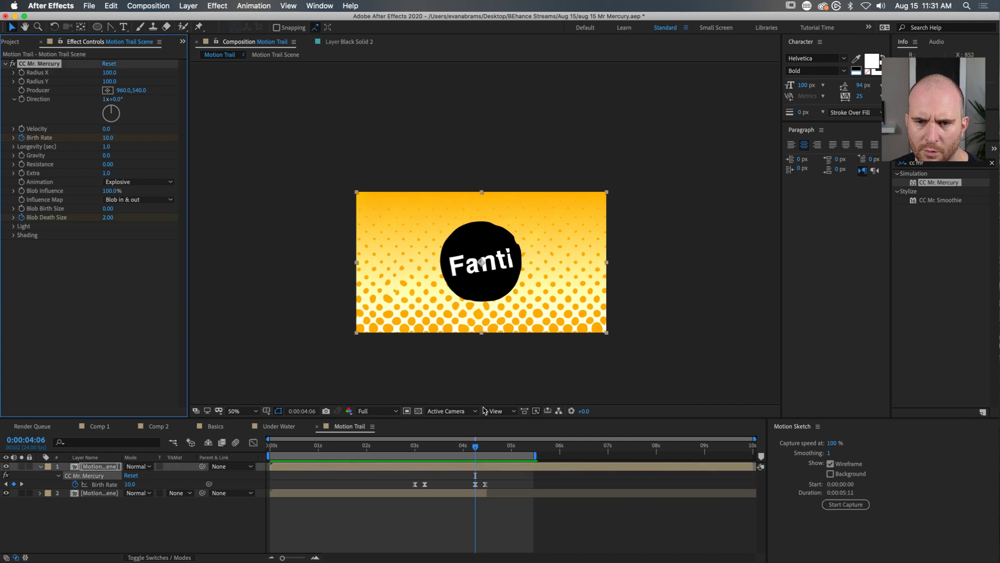
pyautogui.click(511, 449)
pyautogui.click(109, 217)
pyautogui.write('1')
pyautogui.press('Return')
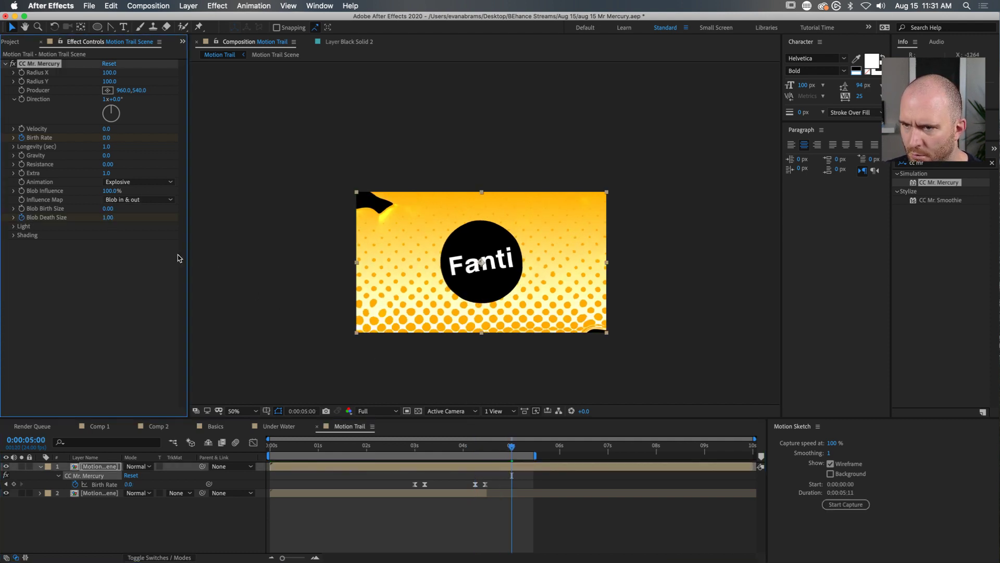
pyautogui.click(105, 217)
pyautogui.write('0')
pyautogui.press('Return')
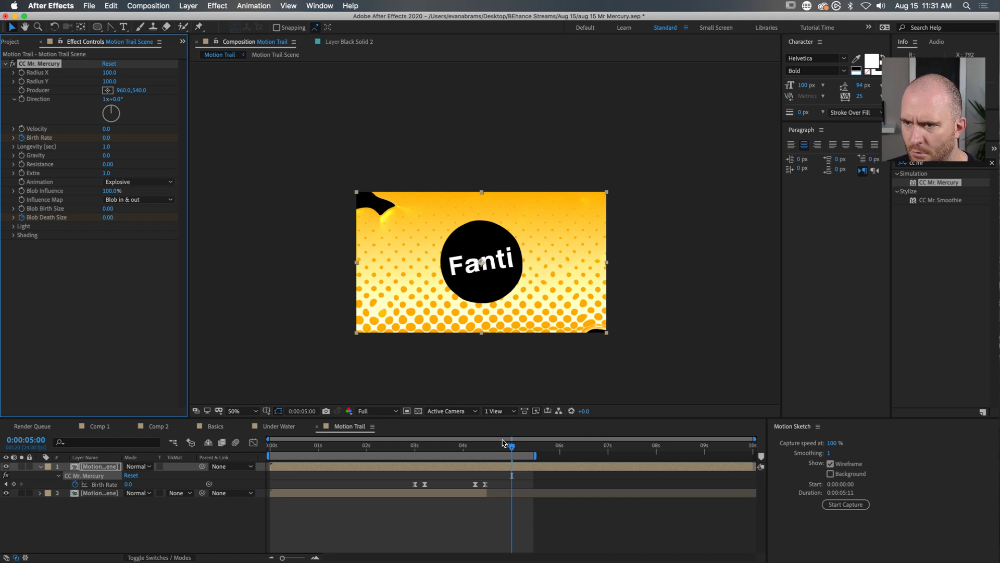
# Step: Move the two Blob Death Size keyframes to 0:00:04:00 and about 0:00:04:13, and preview the animation
pyautogui.press('u')
pyautogui.press('u')
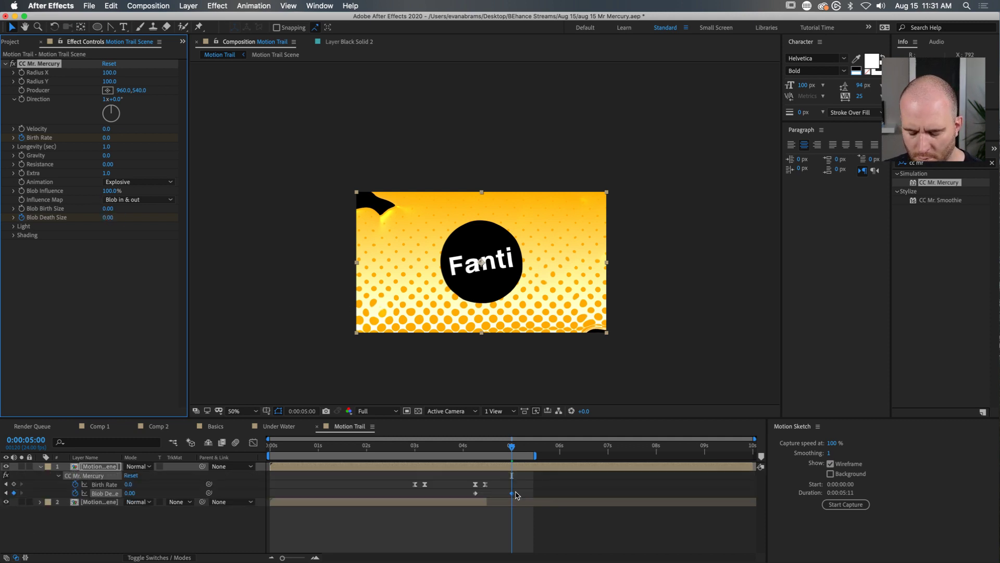
pyautogui.press('space')
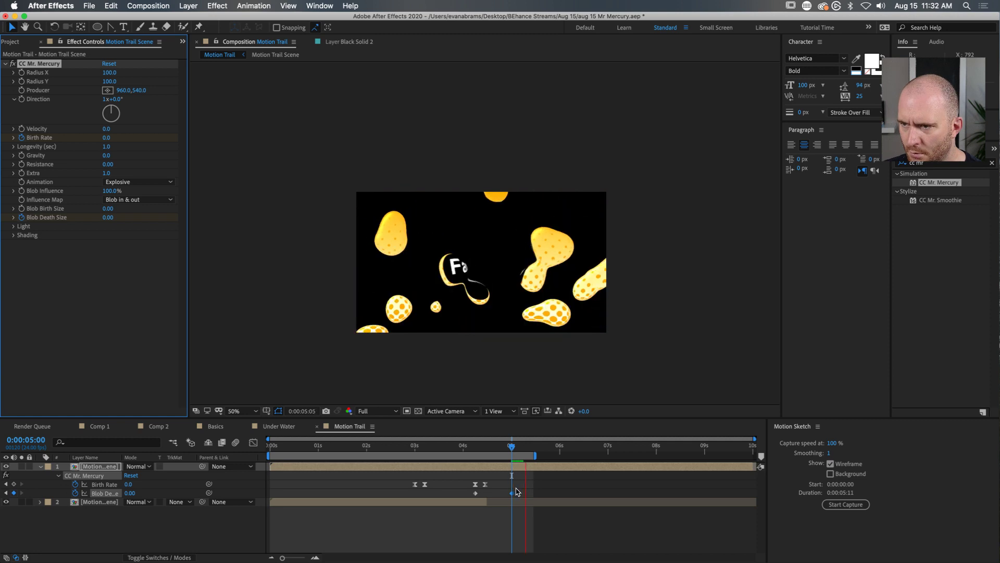
pyautogui.moveTo(513, 469); pyautogui.dragTo(463, 494)
pyautogui.click(484, 494)
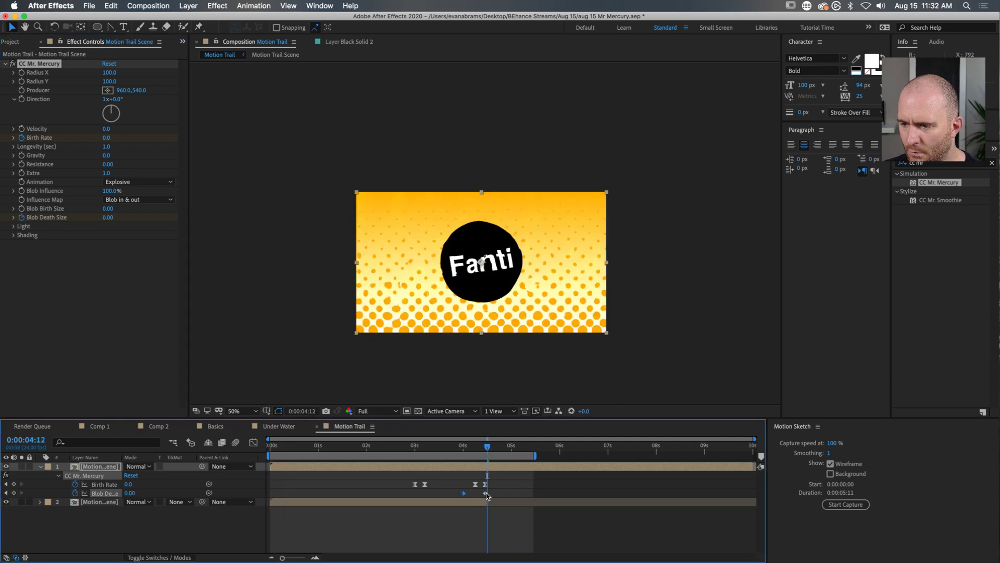
pyautogui.moveTo(484, 451); pyautogui.dragTo(428, 454)
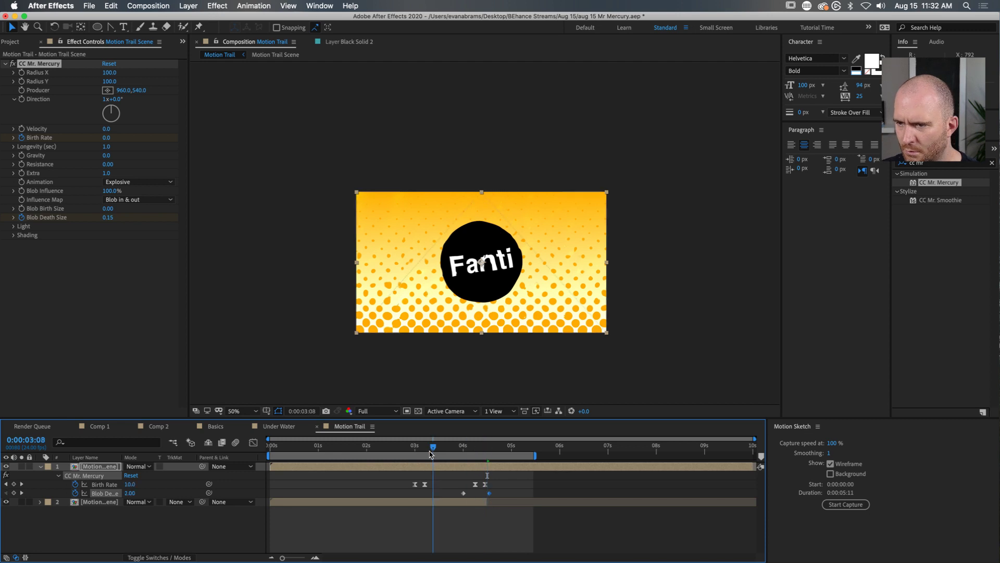
pyautogui.moveTo(437, 453)
pyautogui.mouseDown()
pyautogui.moveTo(463, 447)
pyautogui.moveTo(442, 445)
pyautogui.mouseUp()
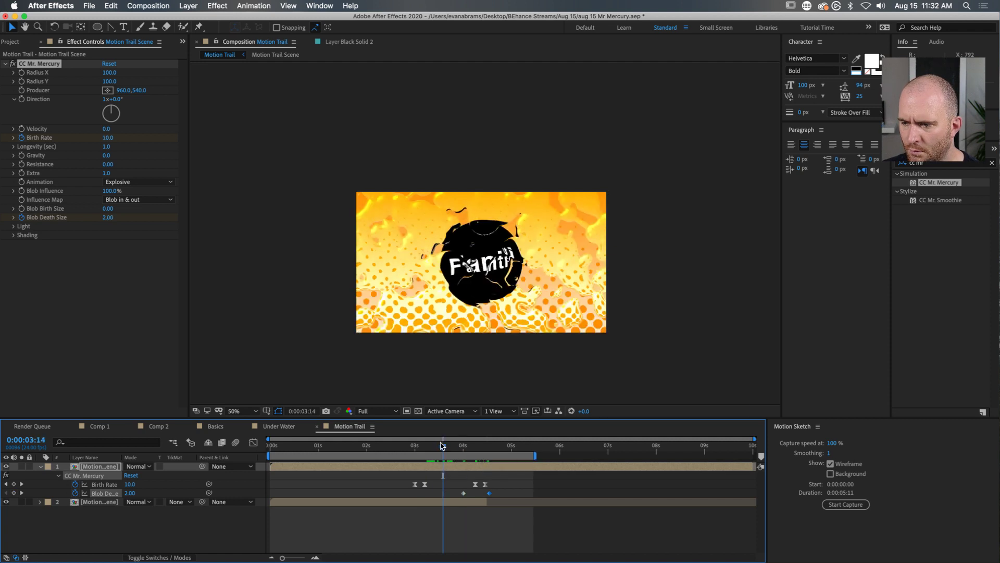
pyautogui.press('space')
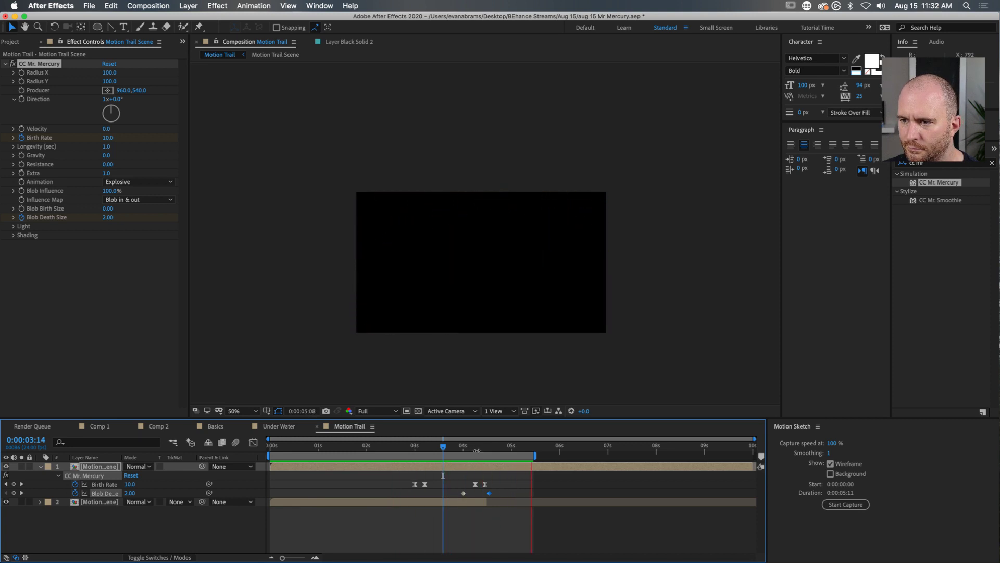
# Step: Try the Blob out sharp influence map on CC Mr. Mercury and preview the animation
pyautogui.click(487, 447)
pyautogui.moveTo(491, 448); pyautogui.dragTo(516, 449)
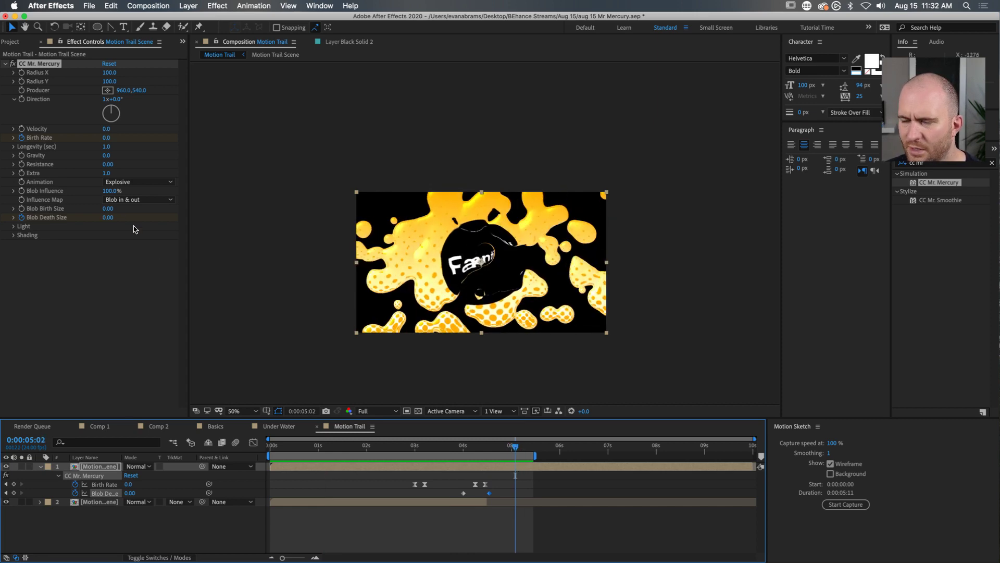
pyautogui.click(127, 200)
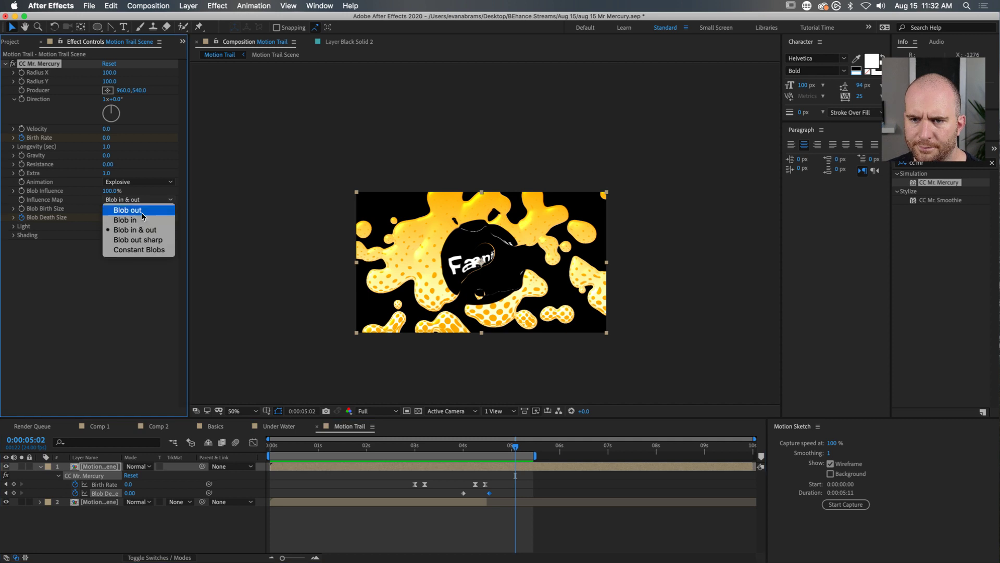
pyautogui.click(148, 241)
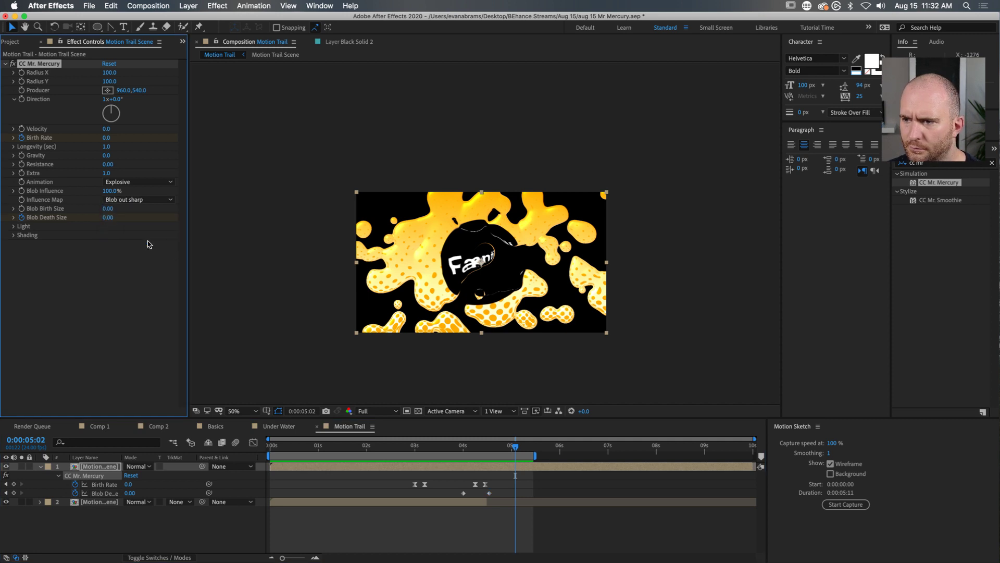
pyautogui.press('space')
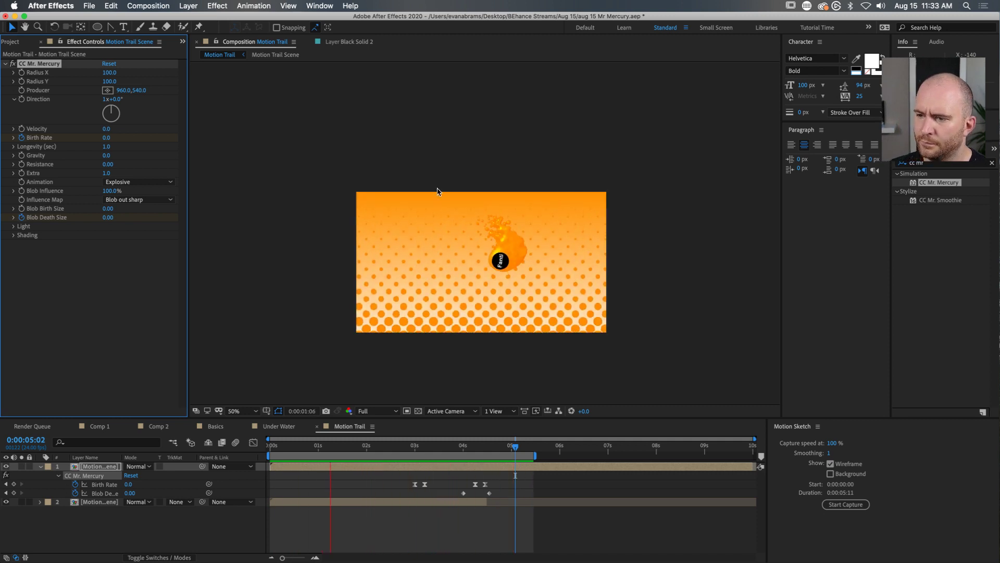
# Step: Check the blobs around 0:00:03:07 and switch the Influence Map back to Blob in & out
pyautogui.click(431, 447)
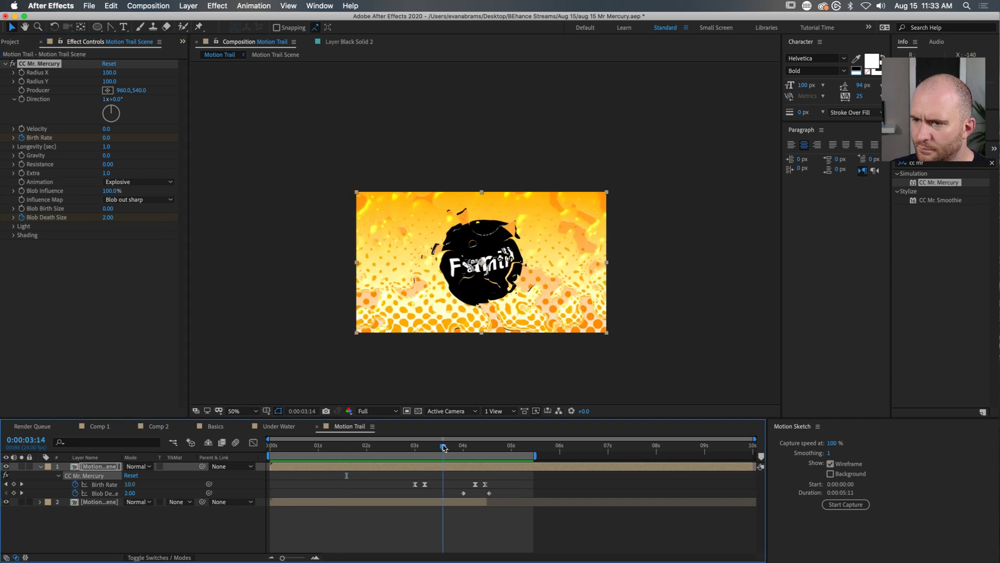
pyautogui.press('pageup')
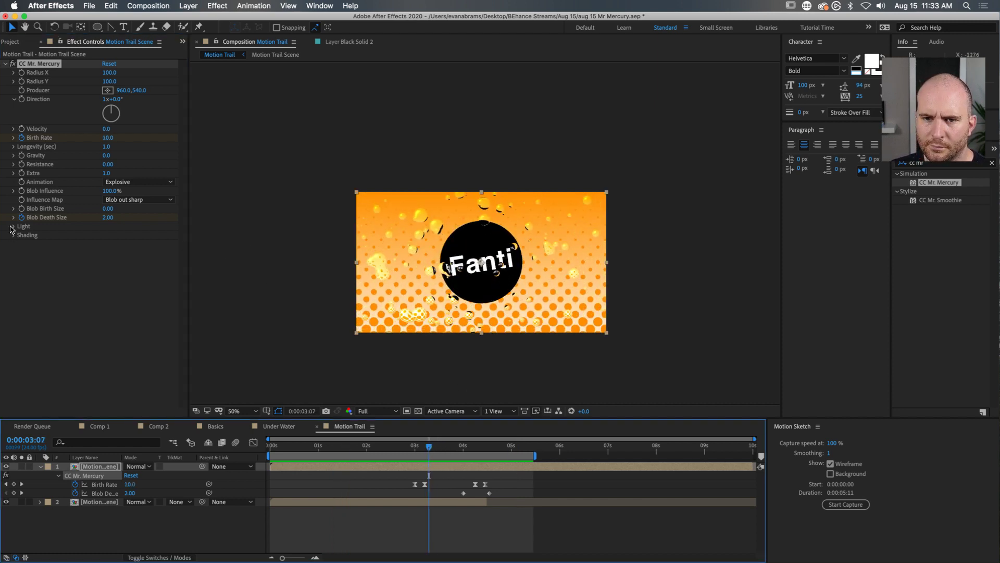
pyautogui.click(136, 200)
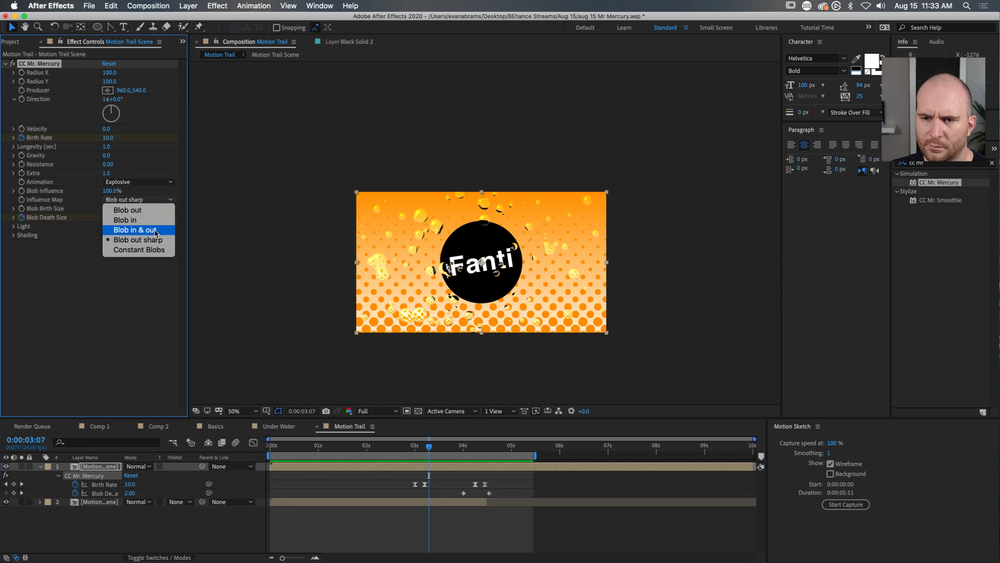
pyautogui.click(155, 230)
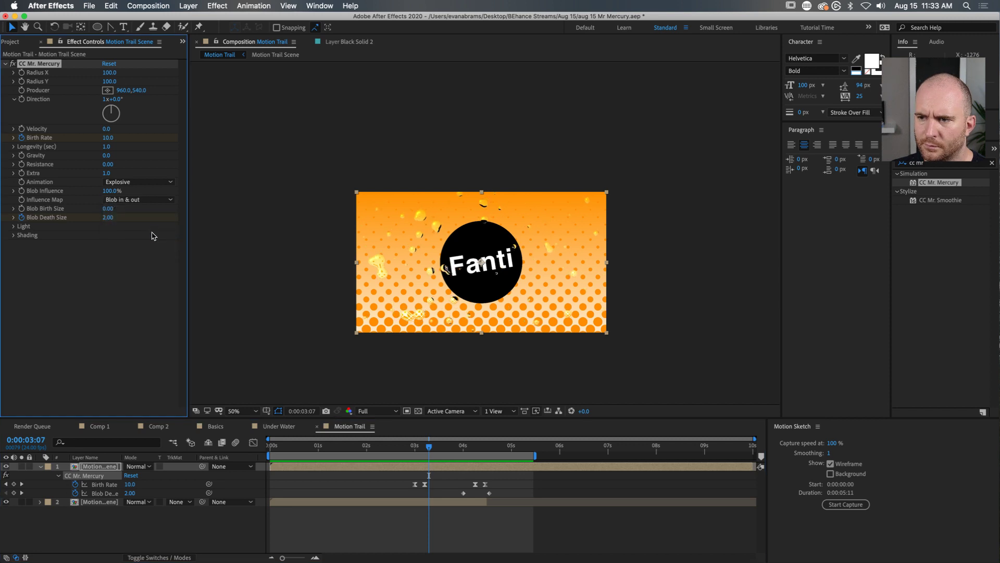
# Step: Sample the orange of the halftone background as the CC Mr. Mercury Light Color
pyautogui.click(13, 226)
pyautogui.click(121, 253)
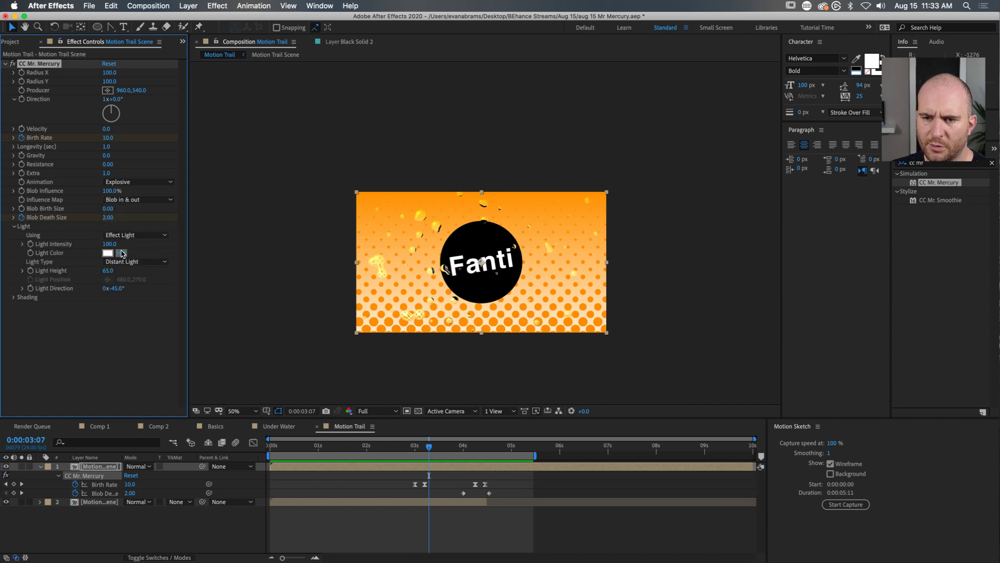
pyautogui.click(509, 327)
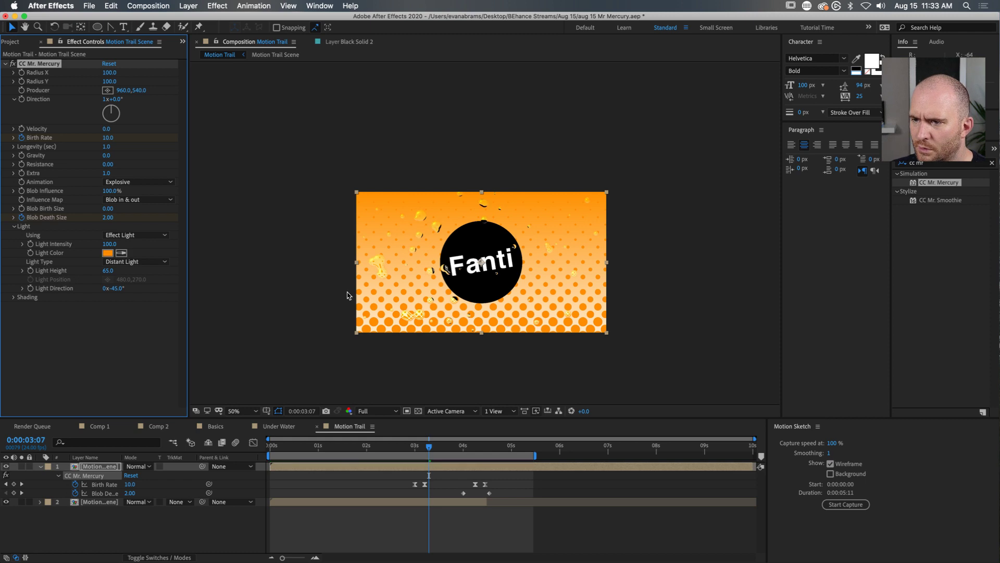
# Step: Sample yellow from the splash highlight at 0:00:01:22 as the Light Color, and preview from 0:00:03:05
pyautogui.moveTo(439, 446); pyautogui.dragTo(363, 447)
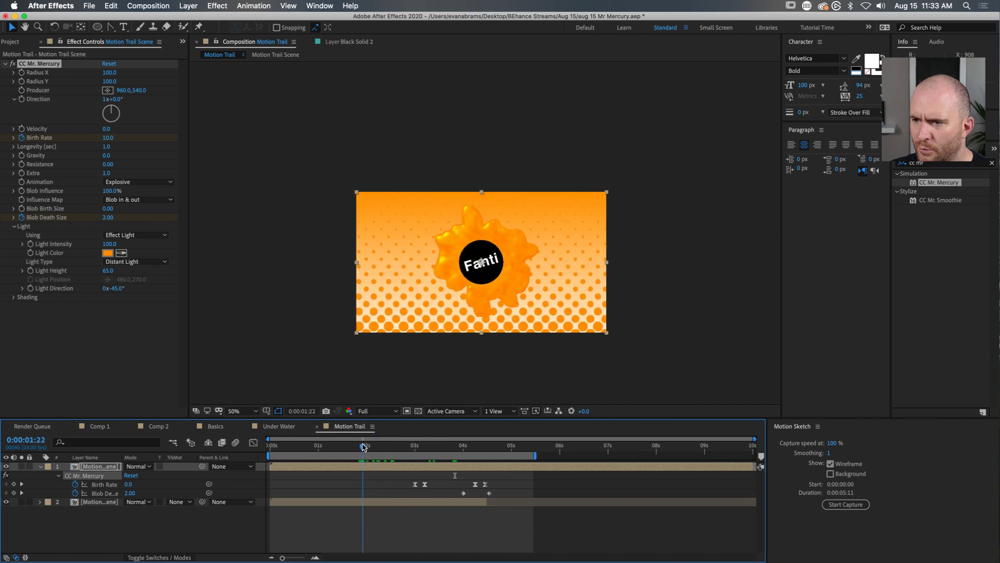
pyautogui.click(122, 252)
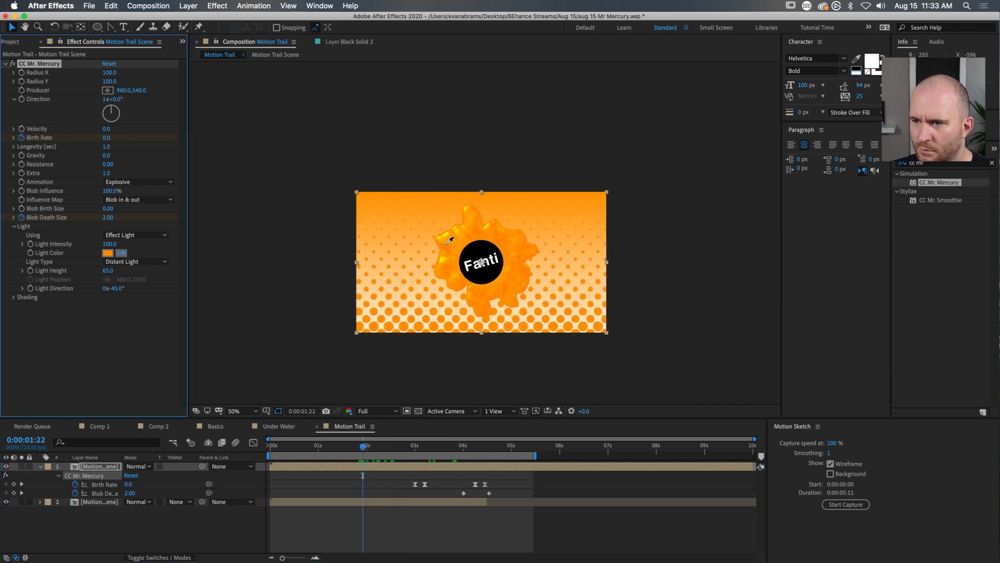
pyautogui.click(450, 240)
pyautogui.moveTo(430, 446); pyautogui.dragTo(515, 447)
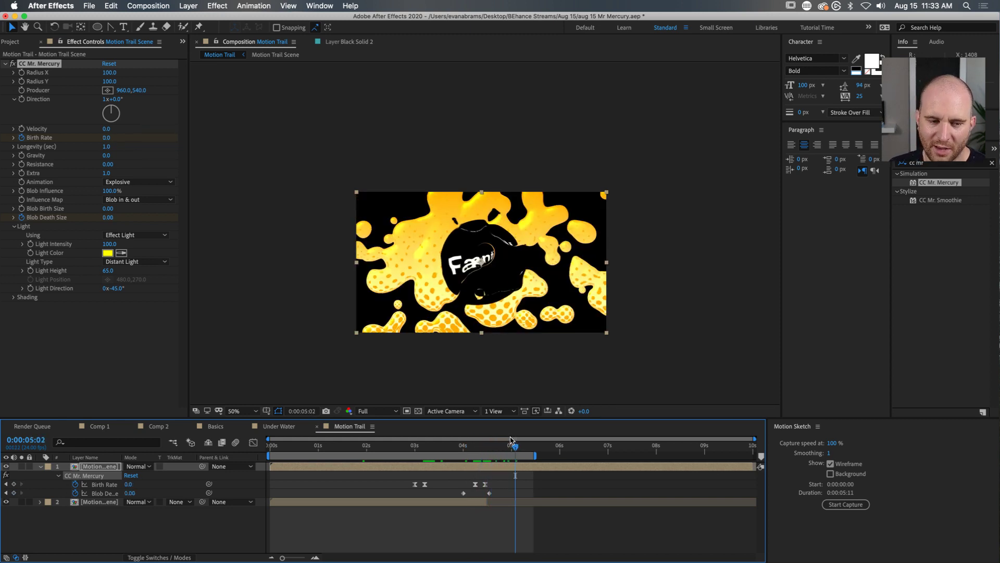
pyautogui.moveTo(462, 446); pyautogui.dragTo(423, 476)
pyautogui.press('space')
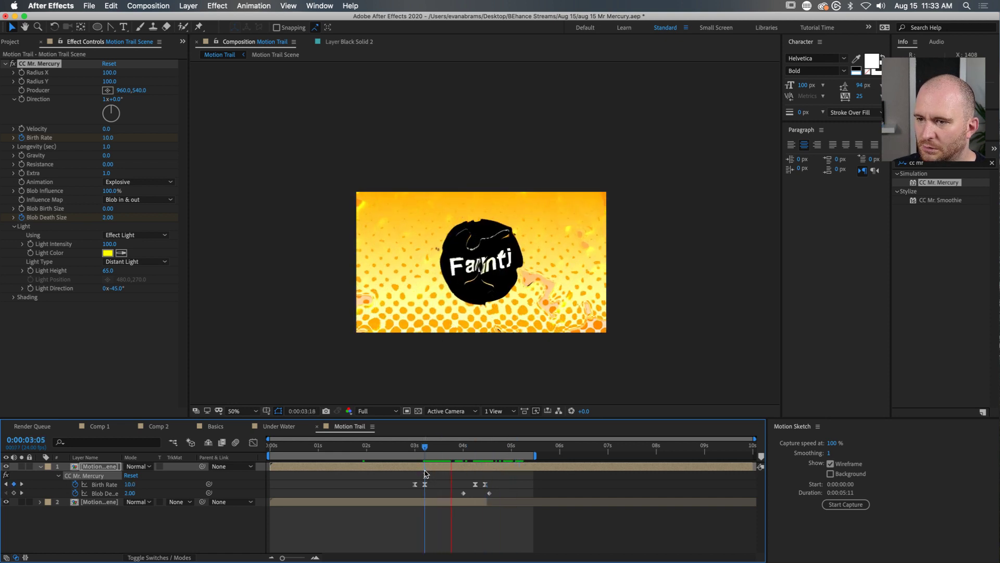
# Step: Set the CC Mr. Mercury Gravity to 1 and preview the blobs from 0:00:03:00
pyautogui.click(467, 448)
pyautogui.moveTo(467, 448); pyautogui.dragTo(446, 448)
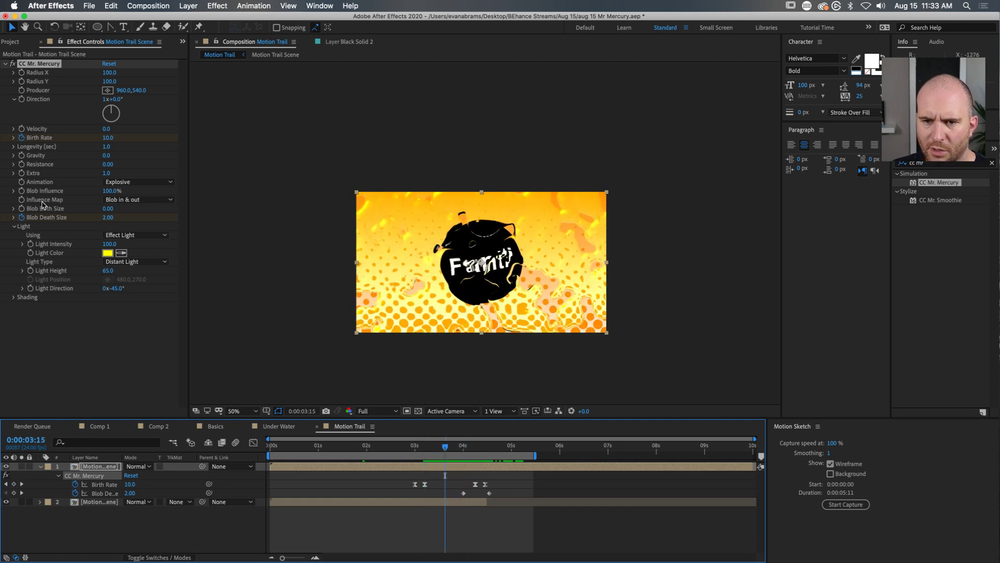
pyautogui.click(107, 156)
pyautogui.write('1')
pyautogui.press('Return')
pyautogui.press('space')
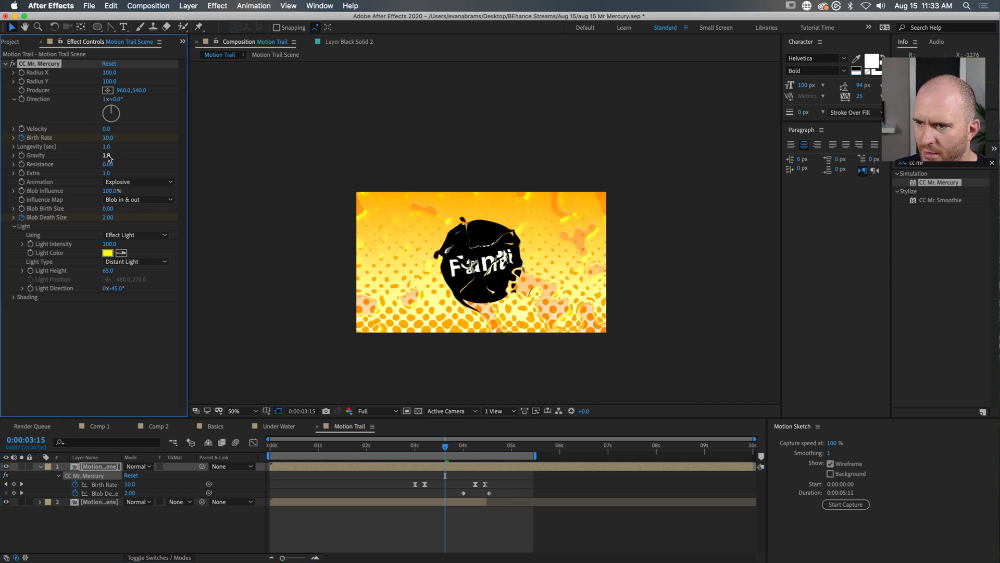
pyautogui.click(415, 447)
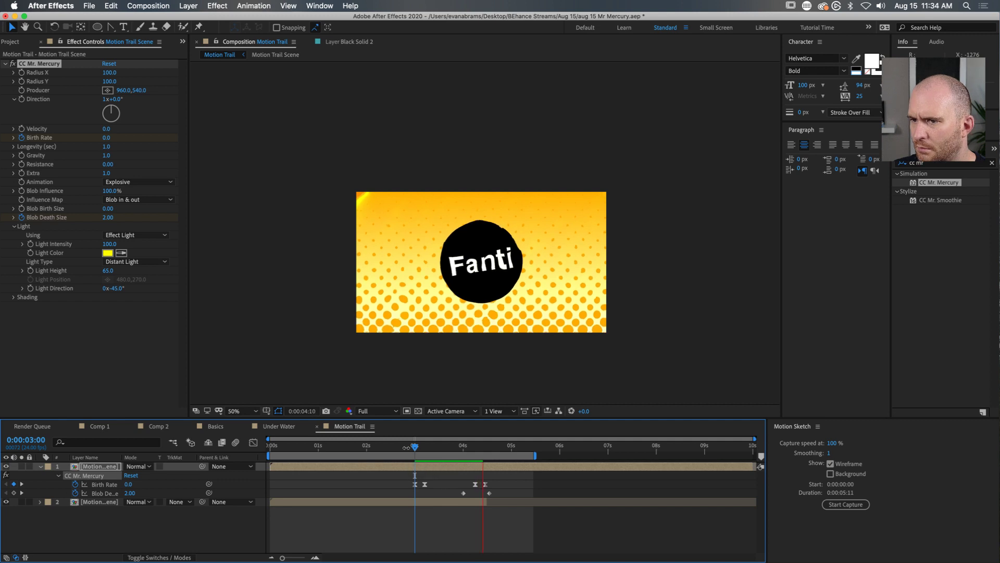
# Step: Set Radius X and Radius Y to 110 and preview the animation from 0:00:04:04
pyautogui.moveTo(406, 447); pyautogui.dragTo(486, 450)
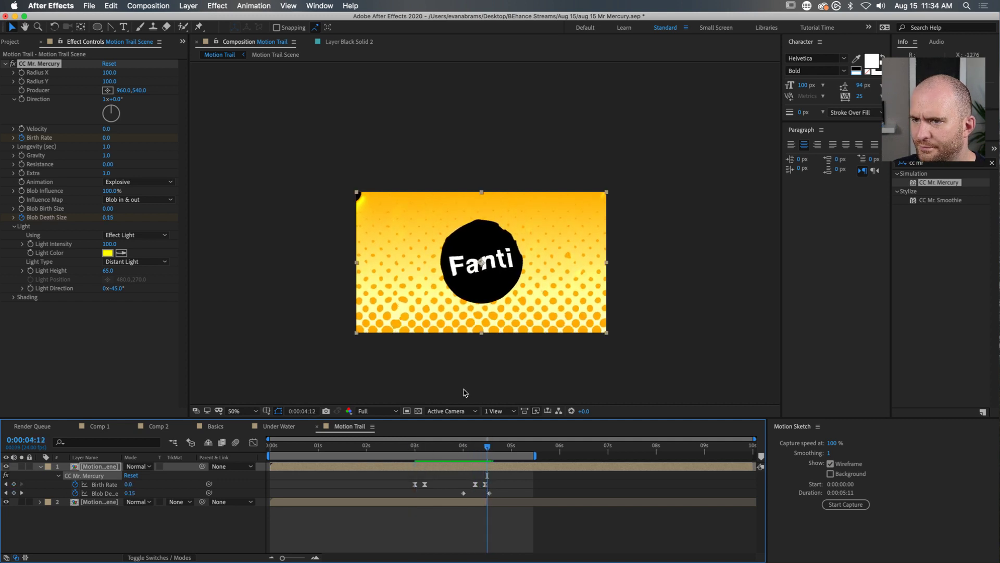
pyautogui.click(110, 72)
pyautogui.write('110')
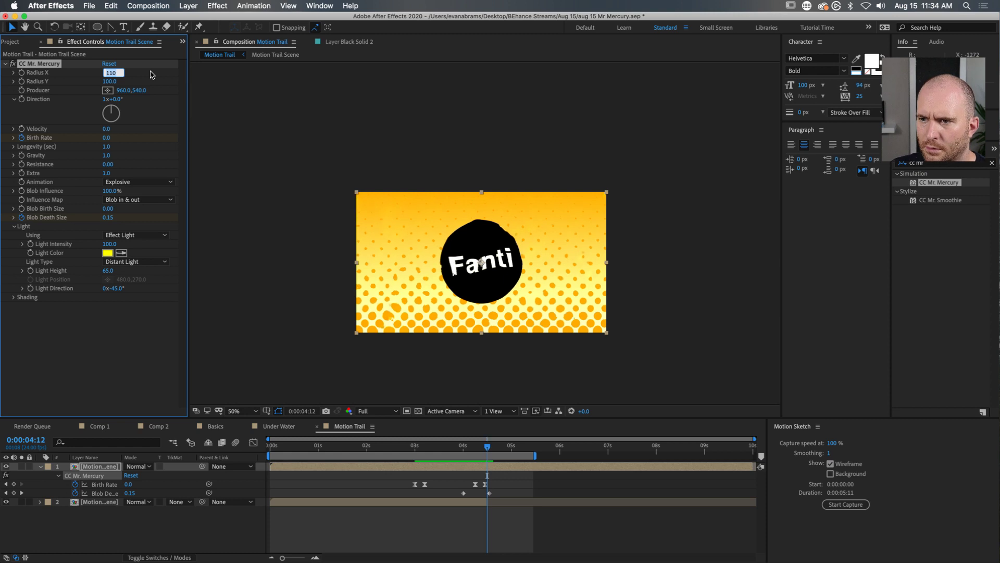
pyautogui.press('Tab')
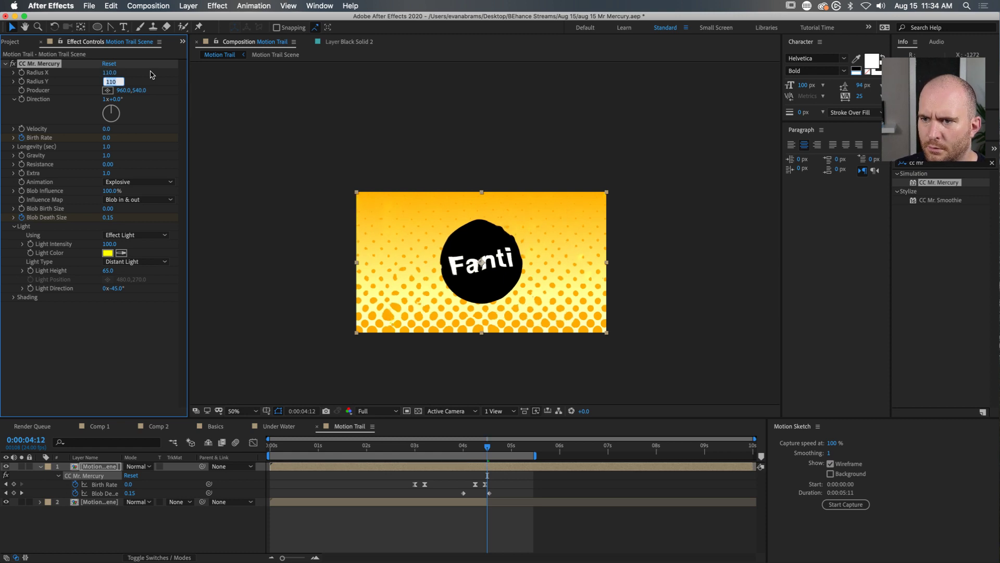
pyautogui.click(471, 447)
pyautogui.press('space')
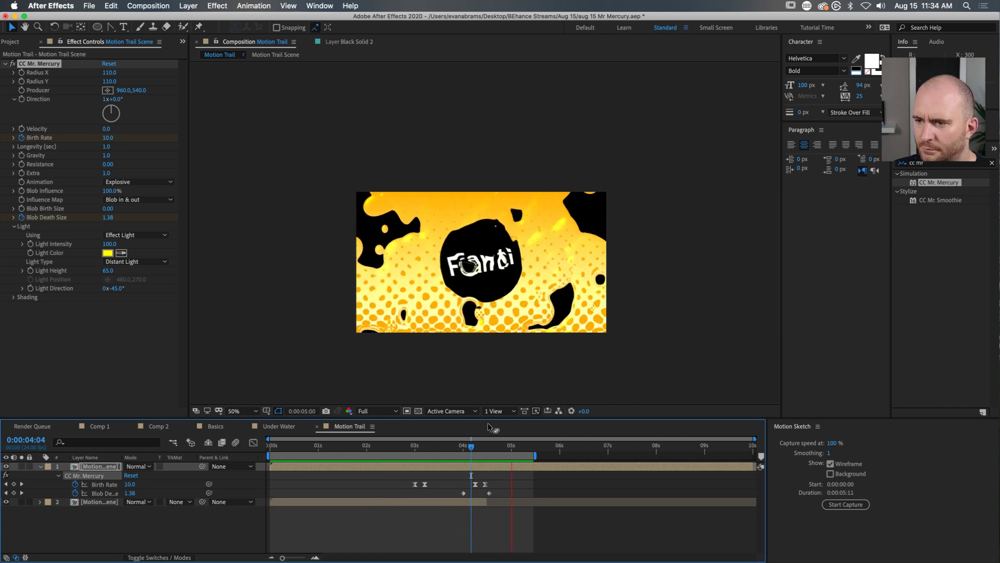
# Step: Set the CC Mr. Mercury Longevity to 2 seconds
pyautogui.moveTo(494, 443); pyautogui.dragTo(513, 447)
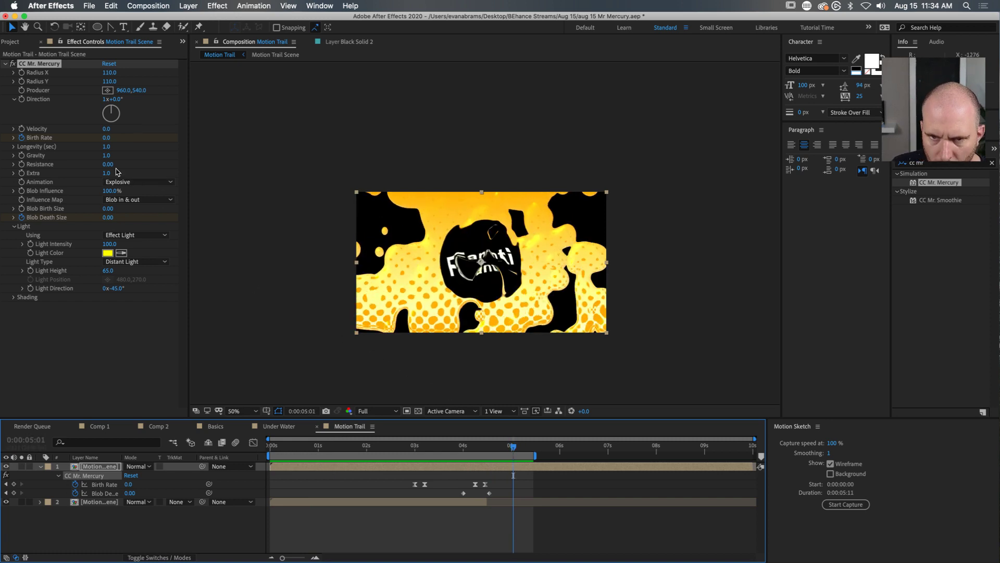
pyautogui.click(14, 146)
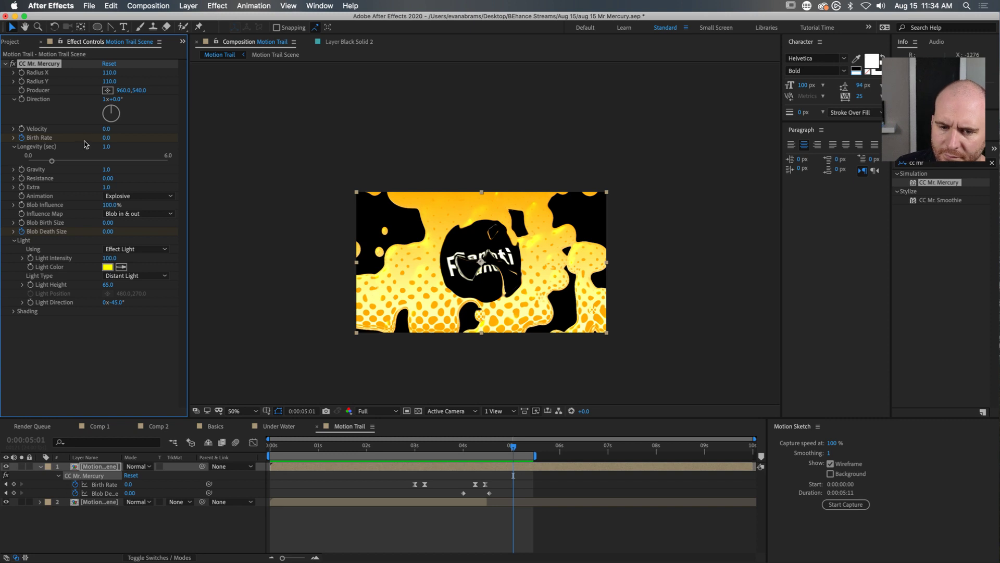
pyautogui.click(107, 148)
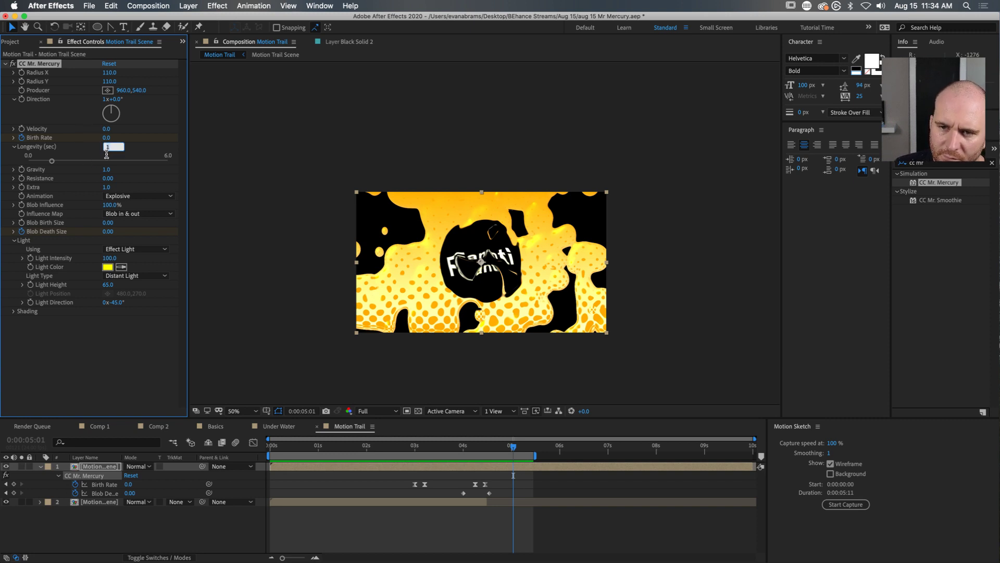
pyautogui.press('Return')
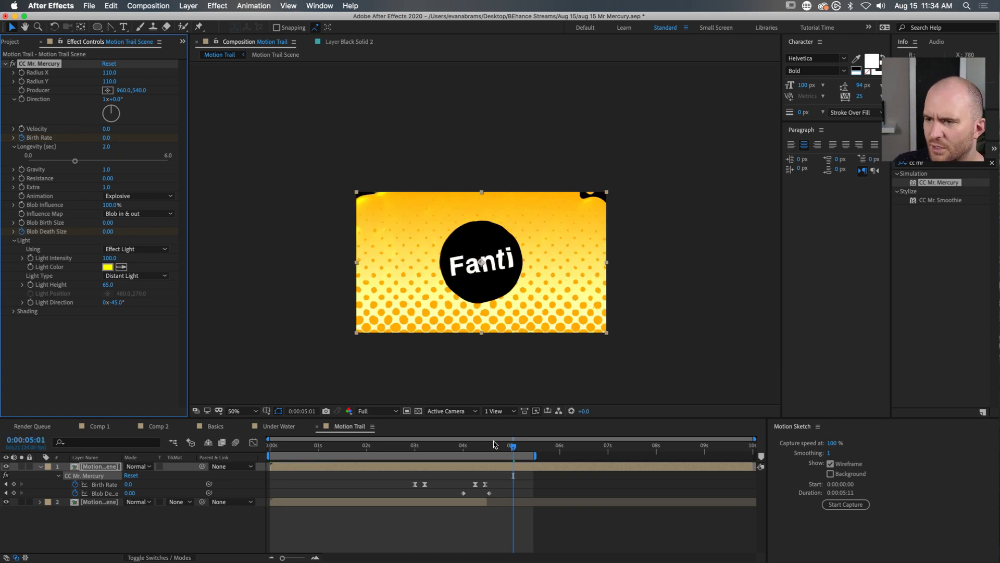
# Step: Extend the work area to 0:00:05:20 and preview the start of the dissolve
pyautogui.click(483, 446)
pyautogui.moveTo(535, 455); pyautogui.dragTo(553, 455)
pyautogui.press('space')
pyautogui.press('space')
pyautogui.click(475, 447)
pyautogui.moveTo(474, 448)
pyautogui.mouseDown()
pyautogui.moveTo(486, 447)
pyautogui.moveTo(476, 449)
pyautogui.mouseUp()
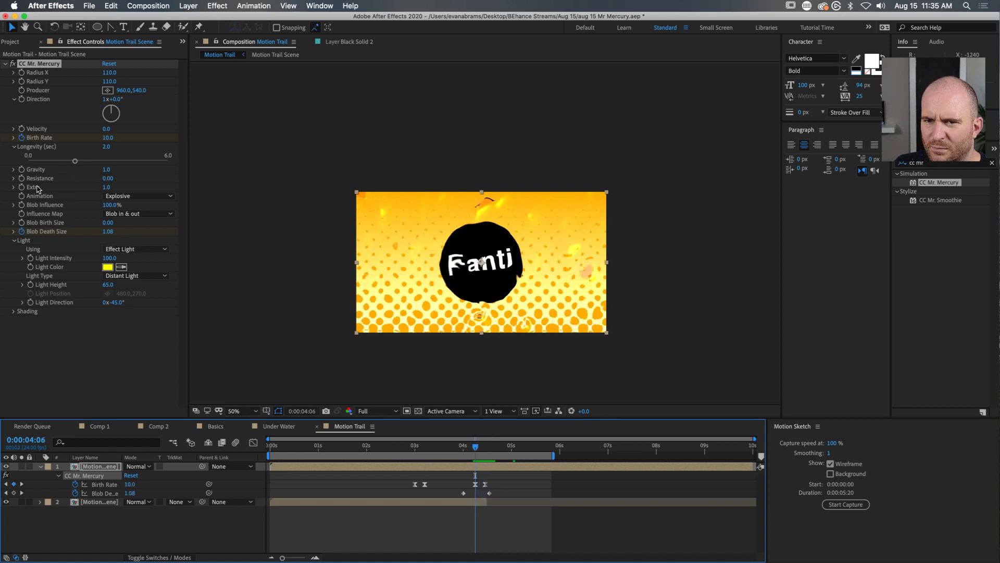
# Step: Inspect the blobs up to 0:00:04:12 and set the Longevity to 1.5 seconds
pyautogui.moveTo(475, 448); pyautogui.dragTo(487, 446)
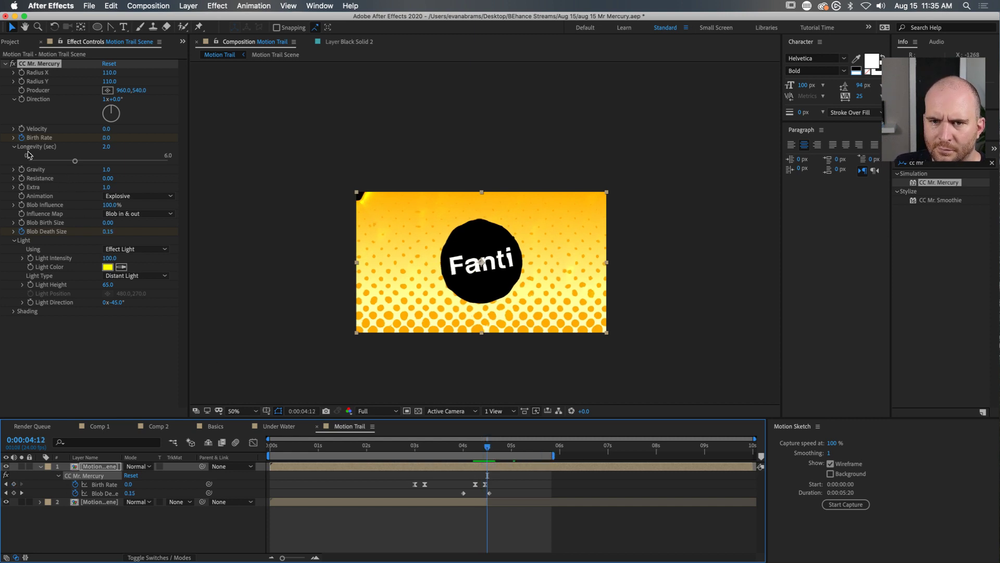
pyautogui.click(107, 146)
pyautogui.write('1.5')
pyautogui.press('Return')
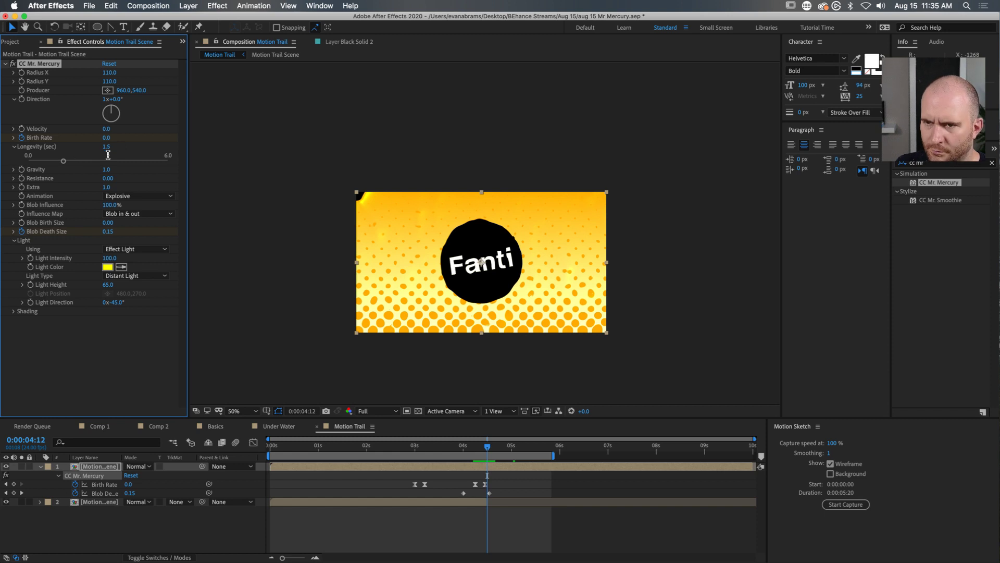
# Step: Move the last two Birth Rate keyframes to about 0:00:04:08 and 0:00:04:13, and preview from 0:00:04:09
pyautogui.click(538, 508)
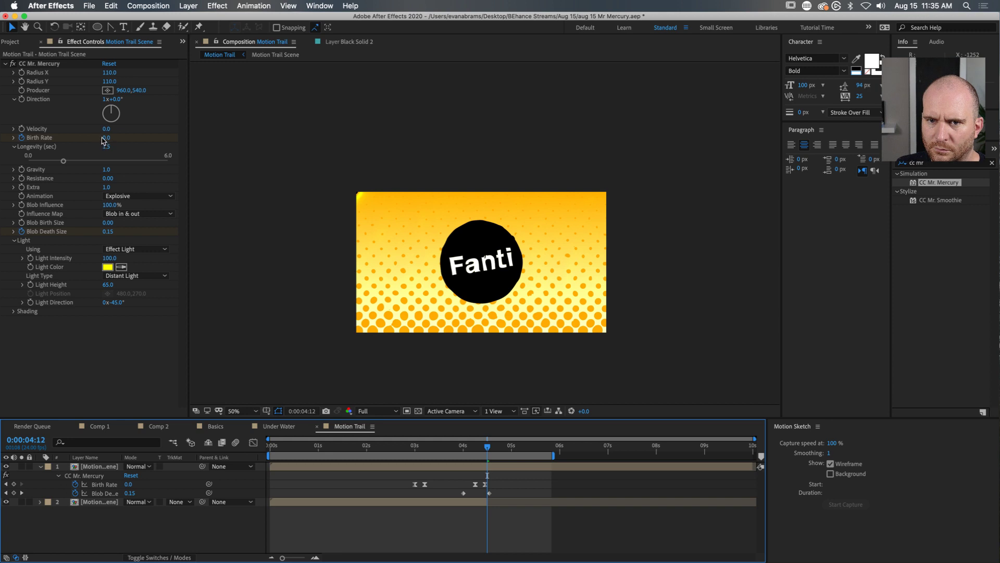
pyautogui.press('=')
pyautogui.press('=')
pyautogui.moveTo(500, 481)
pyautogui.mouseDown()
pyautogui.moveTo(440, 496)
pyautogui.moveTo(504, 487)
pyautogui.mouseUp()
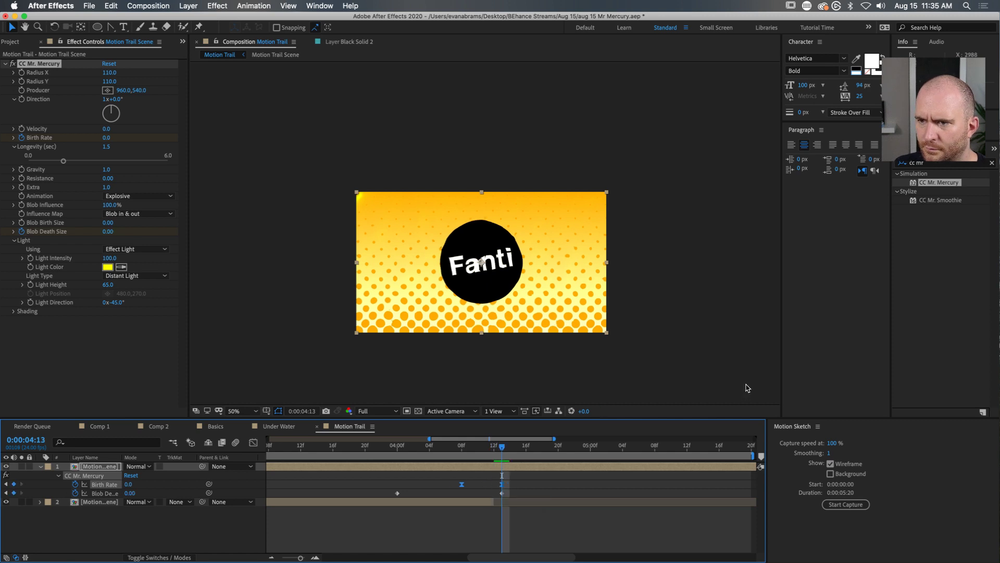
pyautogui.press('pageup')
pyautogui.press('pageup')
pyautogui.press('pageup')
pyautogui.press('space')
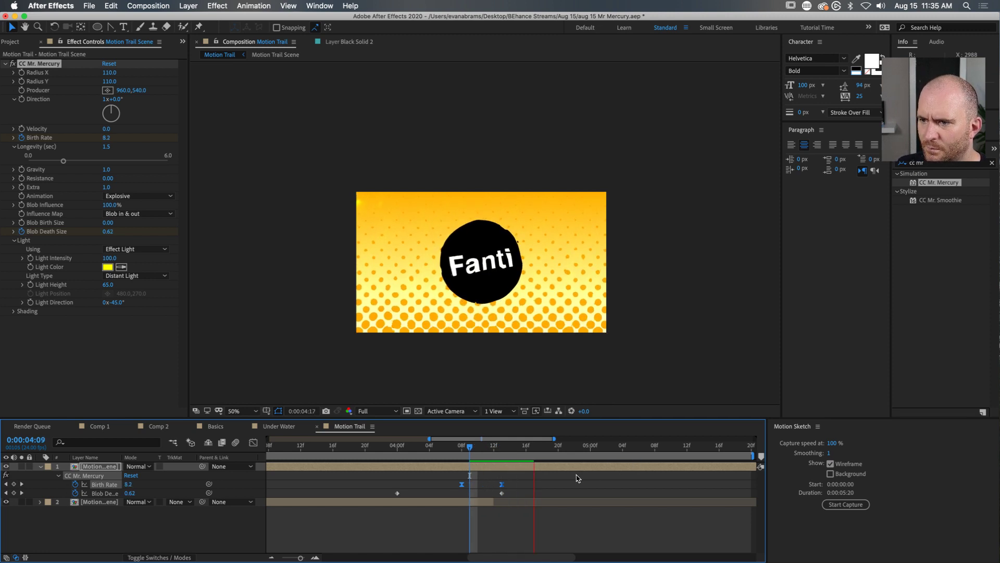
# Step: Review the dissolve through 0:00:05:06 and replay the animation from 0:00:02:05
pyautogui.press('space')
pyautogui.scroll(-2, 559, 479)
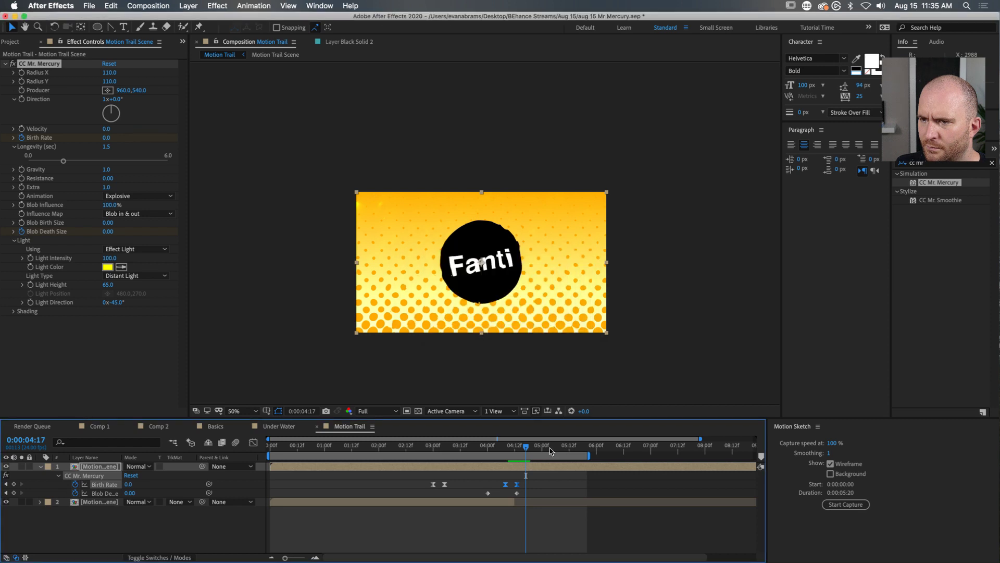
pyautogui.press('space')
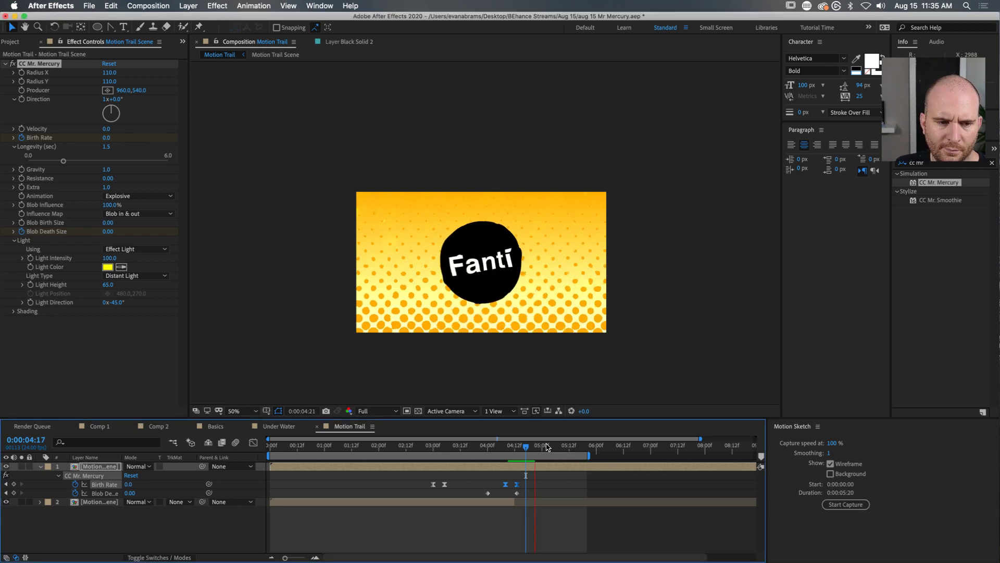
pyautogui.moveTo(527, 448); pyautogui.dragTo(556, 448)
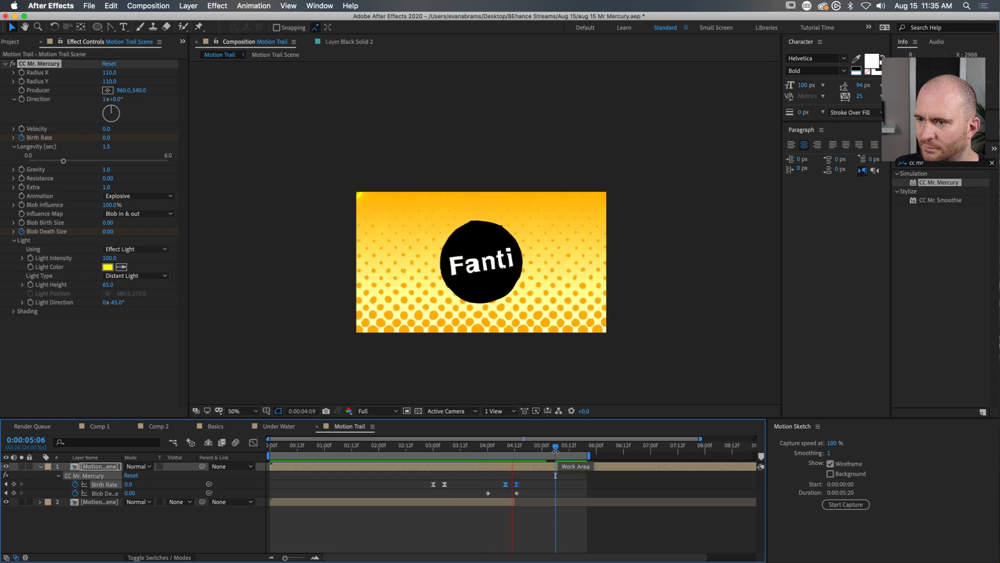
pyautogui.moveTo(553, 461); pyautogui.dragTo(392, 452)
pyautogui.press('space')
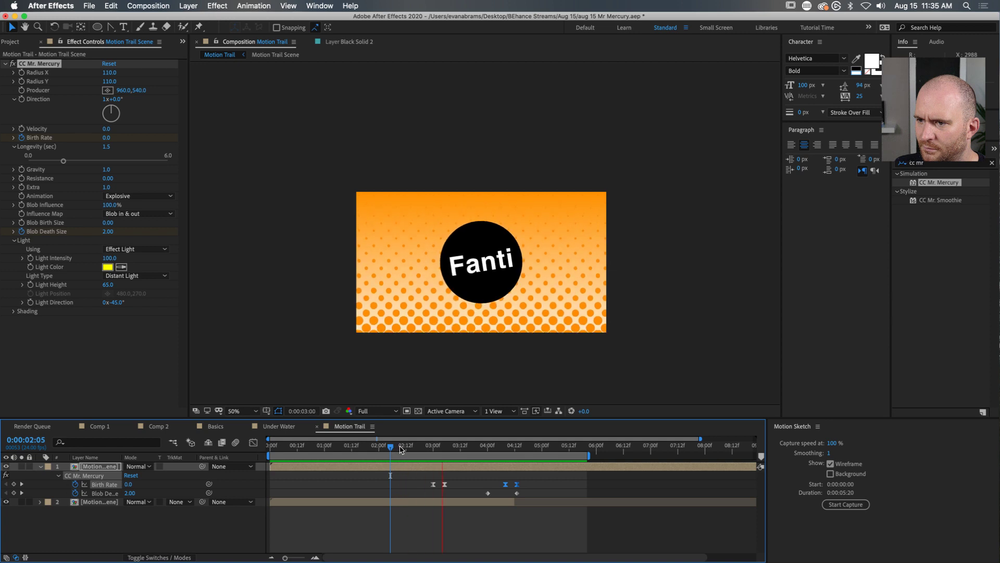
# Step: Try to move the first two Birth Rate keyframes earlier, to about 0:00:02:00, and preview from 0:00:01:21
pyautogui.press('space')
pyautogui.moveTo(417, 449); pyautogui.dragTo(394, 452)
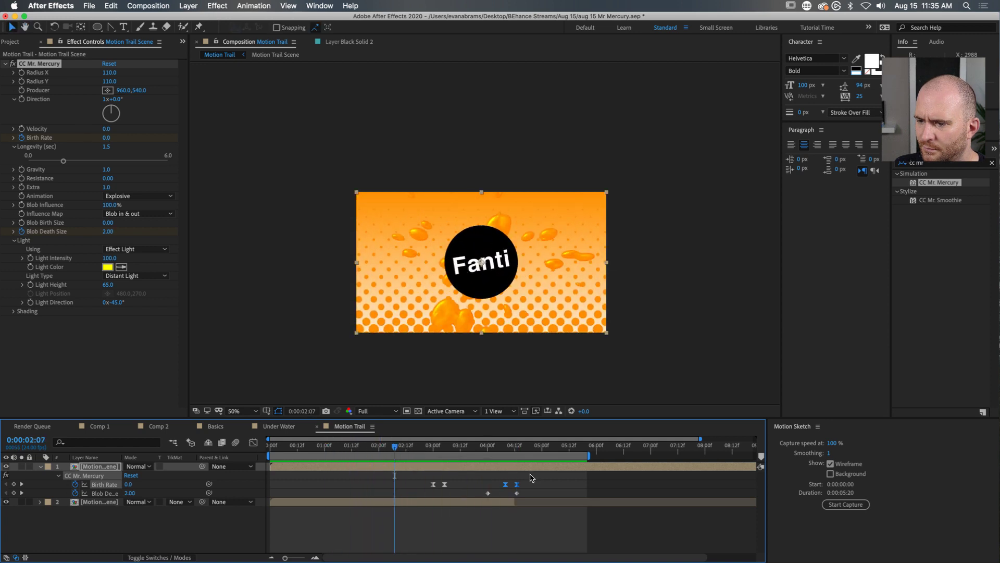
pyautogui.moveTo(535, 476); pyautogui.dragTo(424, 502)
pyautogui.moveTo(462, 475); pyautogui.dragTo(394, 486)
pyautogui.press('space')
pyautogui.moveTo(406, 452); pyautogui.dragTo(372, 452)
pyautogui.moveTo(395, 487); pyautogui.dragTo(380, 487)
pyautogui.press('space')
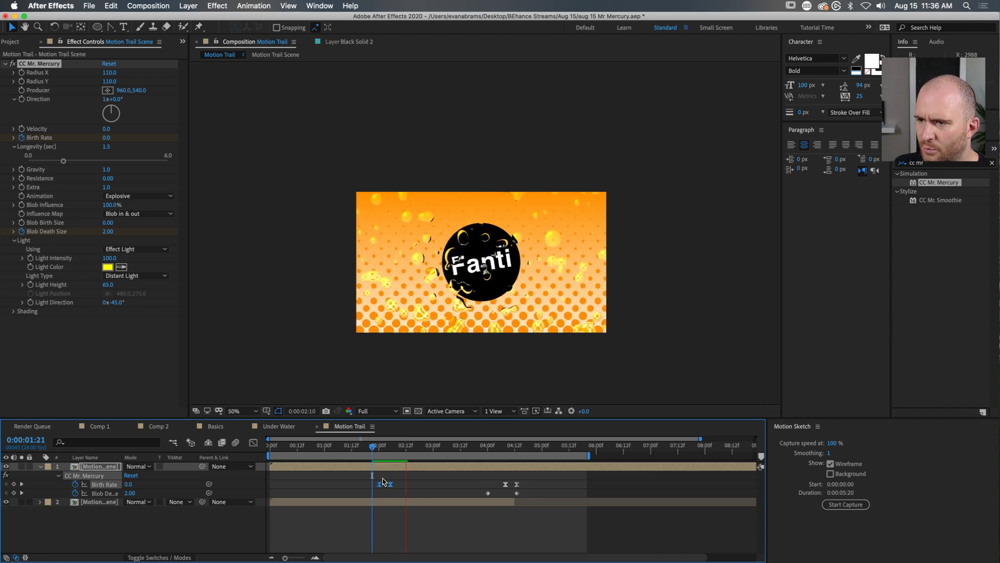
pyautogui.press('space')
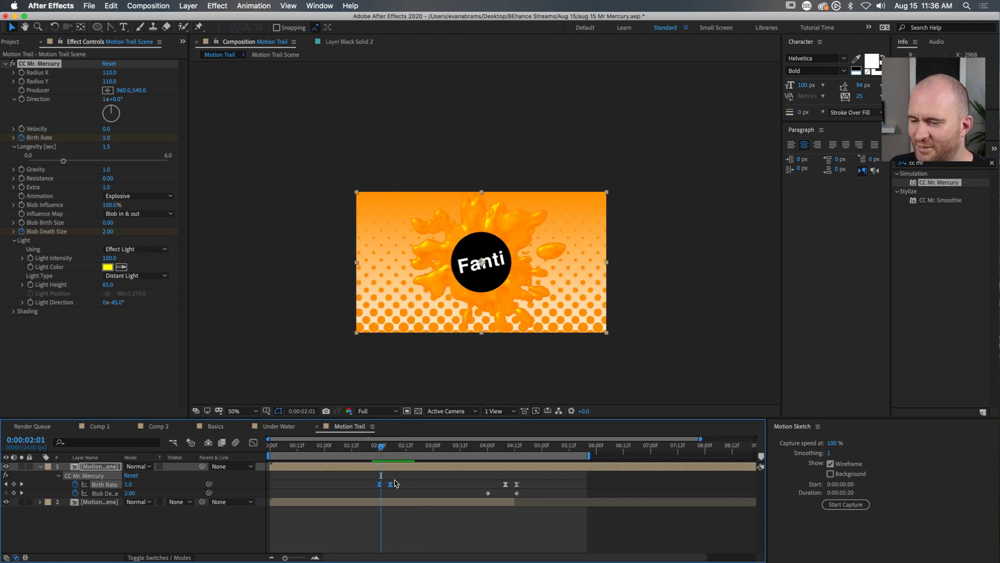
# Step: Undo the last Birth Rate keyframe move and replay the animation from 0:00:02:07
pyautogui.press('super+z')
pyautogui.press('super+z')
pyautogui.press('space')
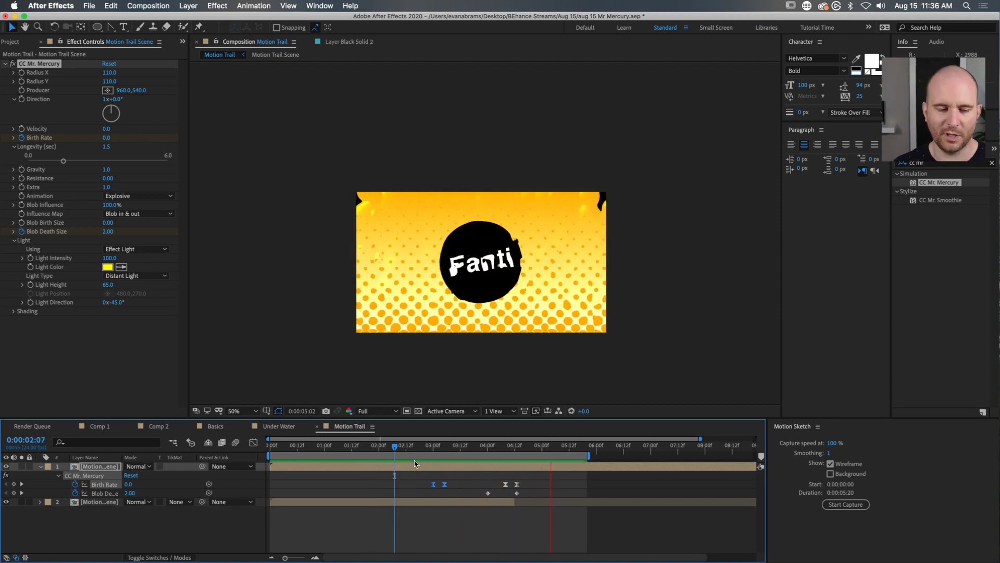
# Step: Move only the first Birth Rate keyframe to 0:00:02:20 and preview the animation from there
pyautogui.click(425, 486)
pyautogui.moveTo(430, 485); pyautogui.dragTo(422, 488)
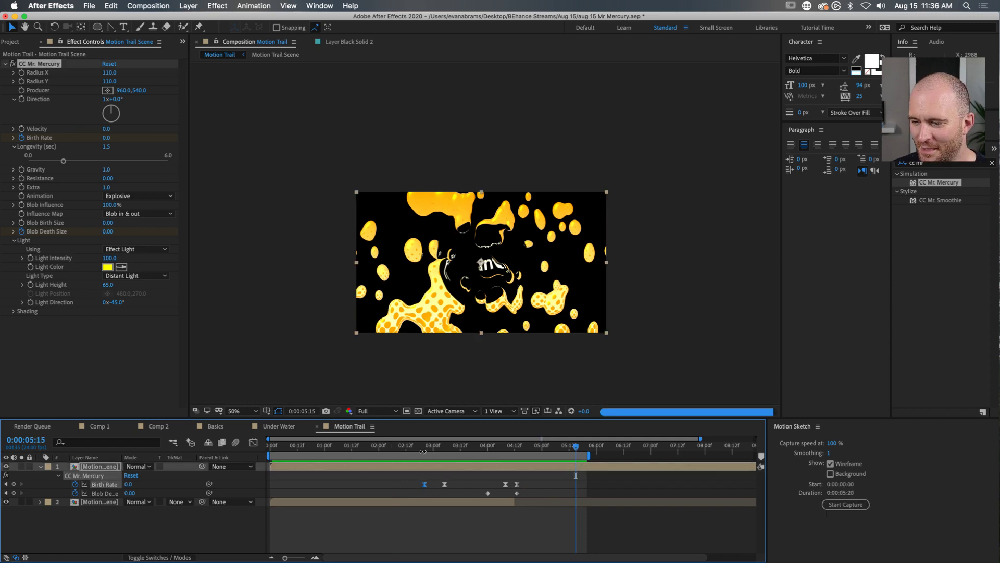
pyautogui.click(425, 451)
pyautogui.press('space')
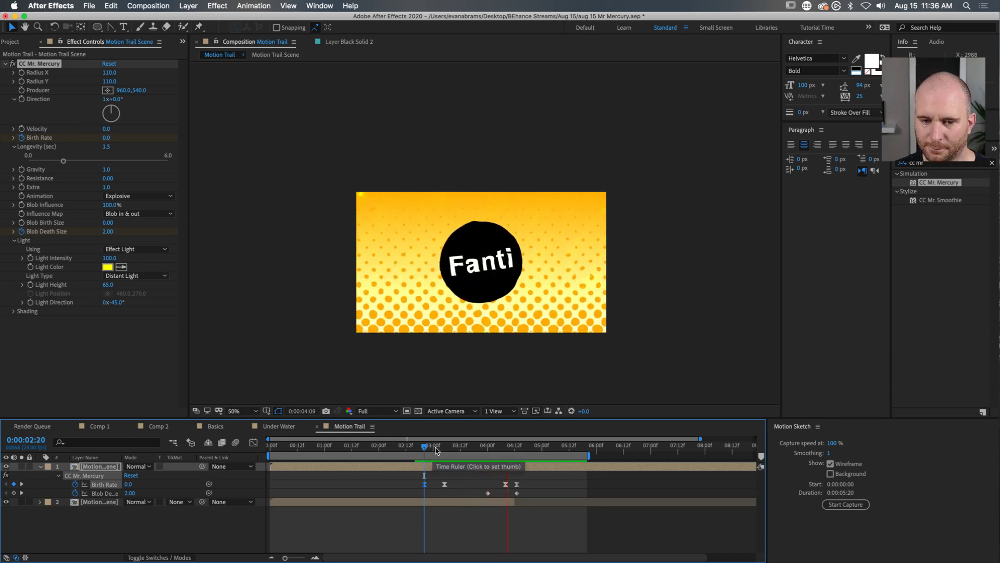
pyautogui.press('space')
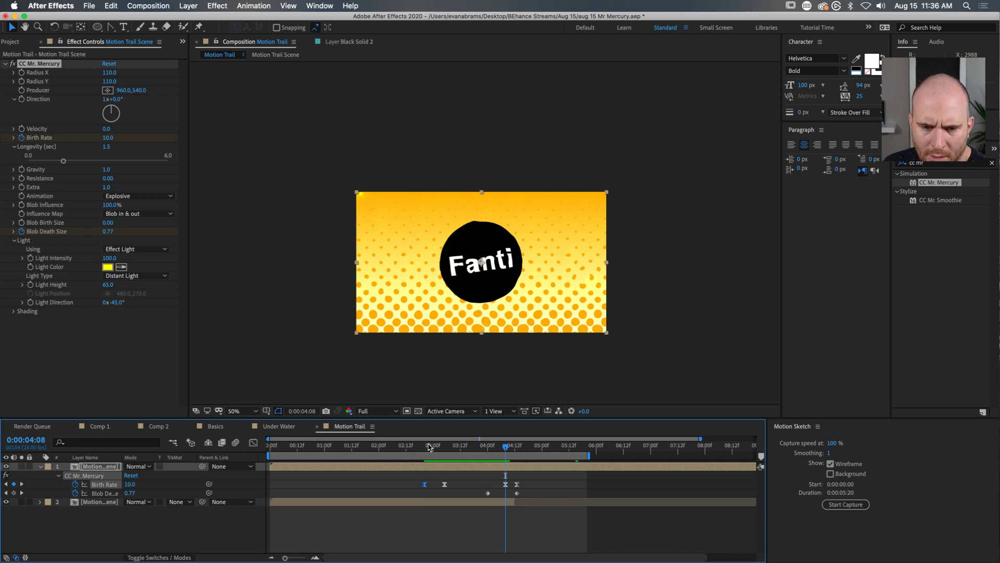
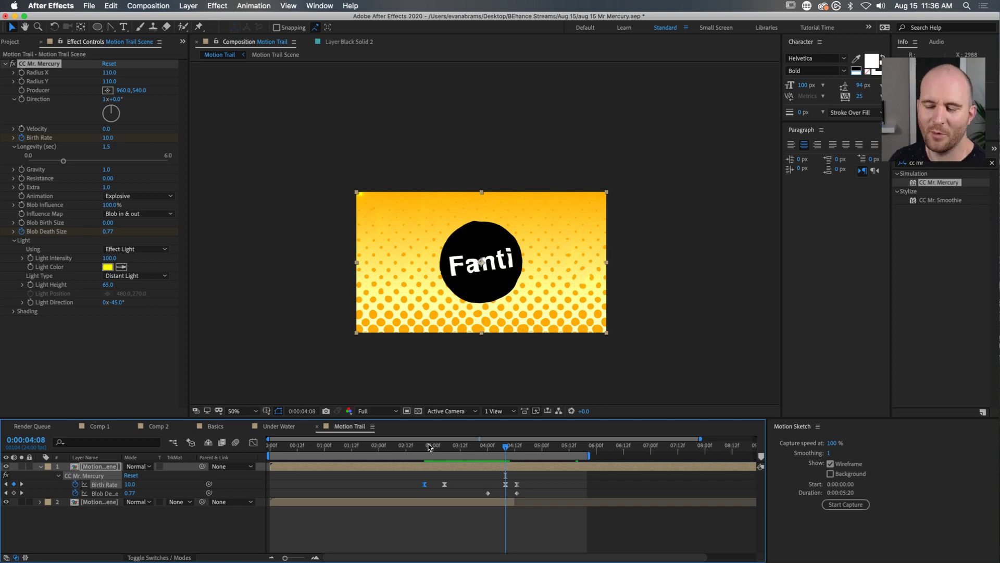
# Step: Replay the Motion Trail animation from the beginning to review the flying logo and its trail
pyautogui.press('space')
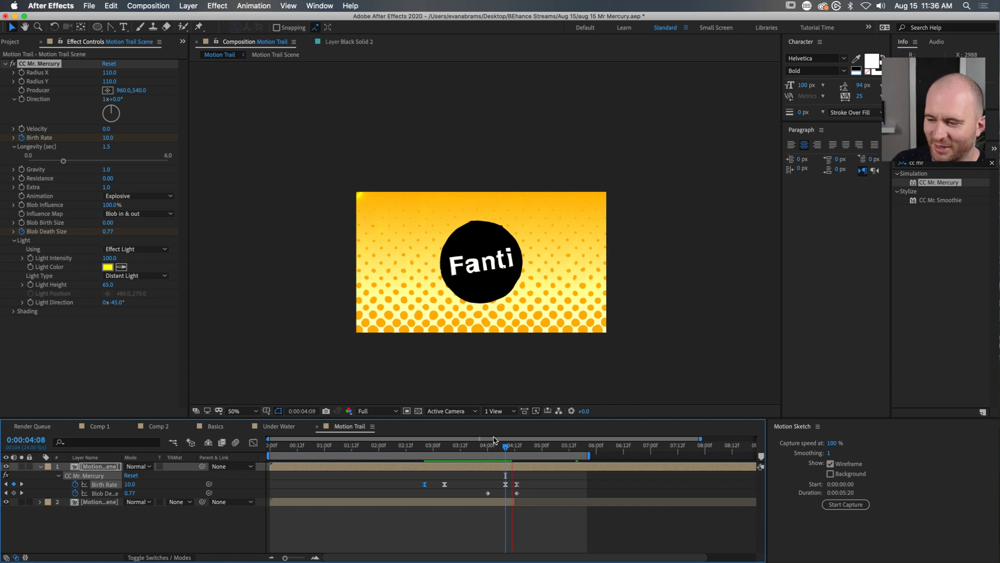
pyautogui.moveTo(510, 449); pyautogui.dragTo(272, 456)
pyautogui.press('space')
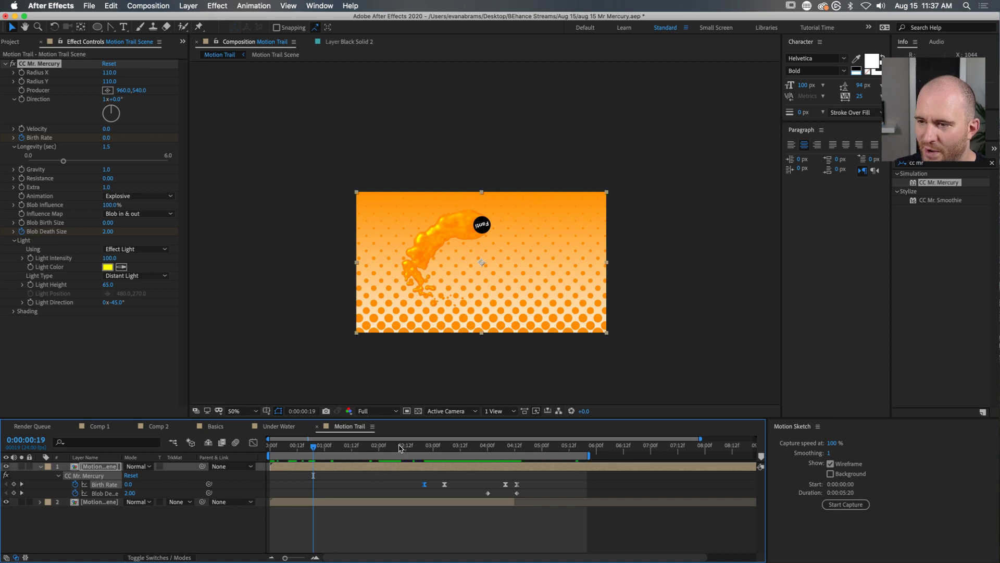
# Step: Open the nested Motion Trail Scene composition and add a new adjustment layer above all layers
pyautogui.doubleClick(369, 501)
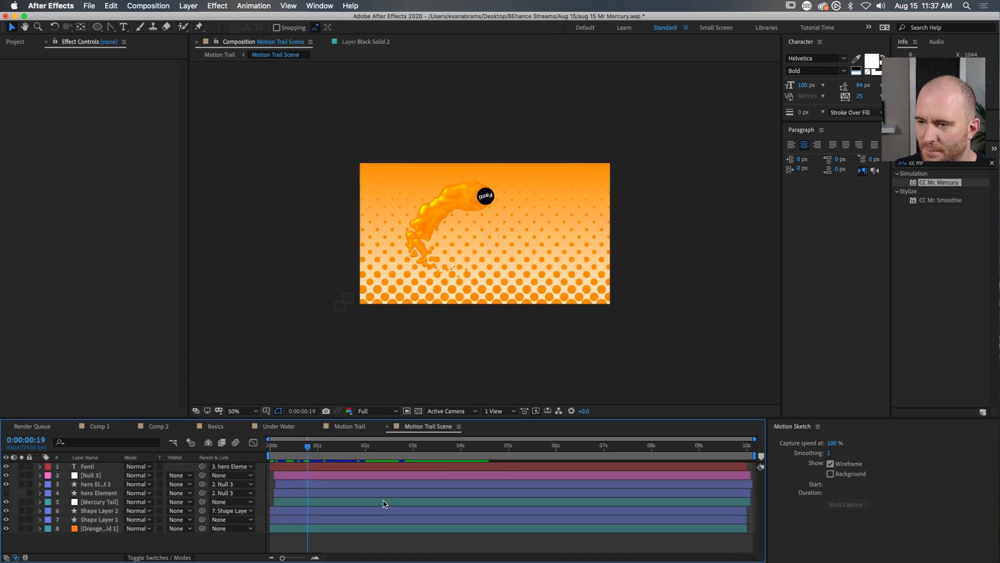
pyautogui.rightClick(232, 540)
pyautogui.moveTo(263, 448)
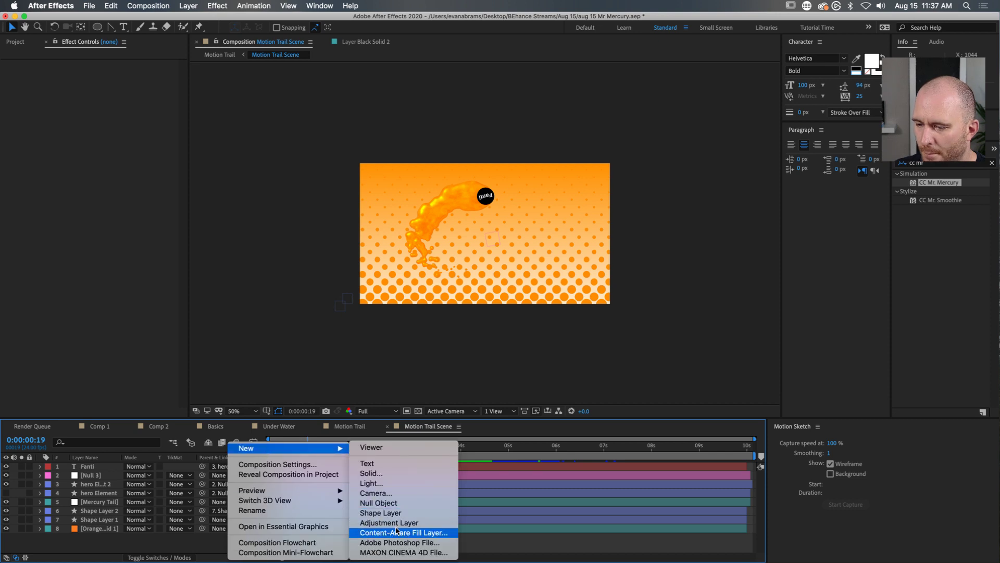
pyautogui.click(411, 522)
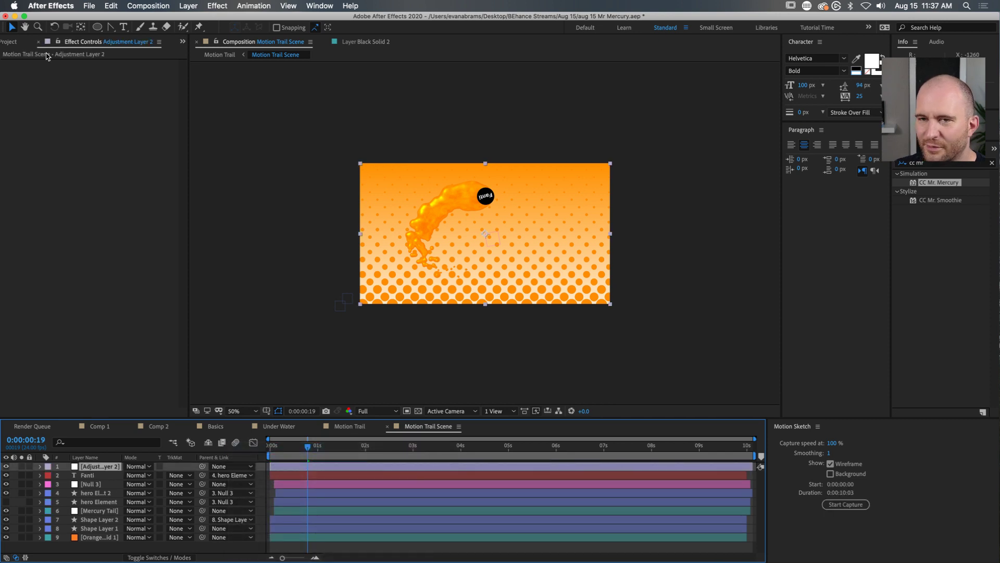
# Step: Apply the Curves effect to the adjustment layer and bend the RGB curve into a gentle S shape
pyautogui.click(947, 164)
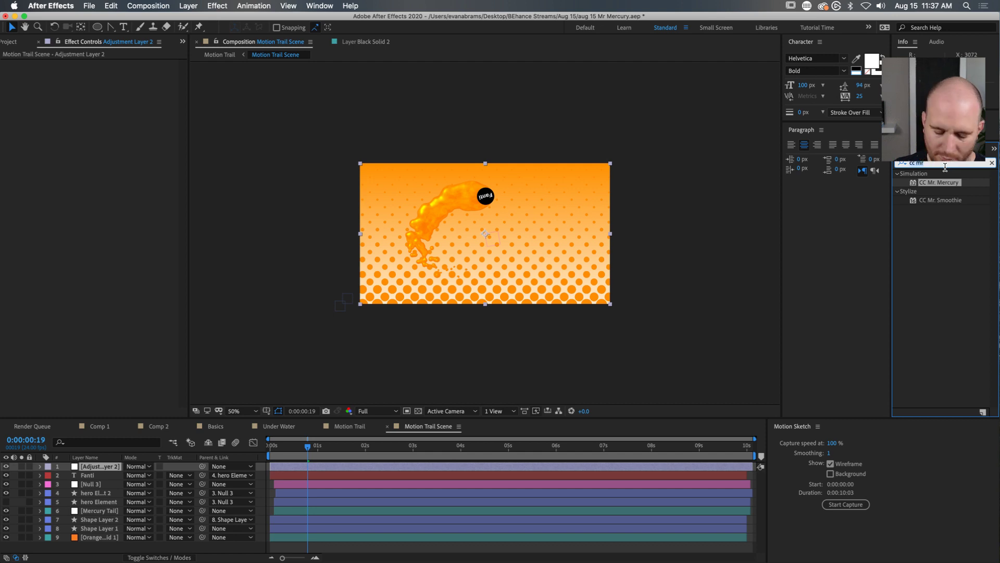
pyautogui.write('curve')
pyautogui.moveTo(937, 209); pyautogui.dragTo(182, 220)
pyautogui.moveTo(115, 140); pyautogui.dragTo(111, 138)
pyautogui.moveTo(54, 198)
pyautogui.mouseDown()
pyautogui.moveTo(73, 210)
pyautogui.moveTo(52, 216)
pyautogui.mouseUp()
pyautogui.moveTo(111, 138); pyautogui.dragTo(109, 140)
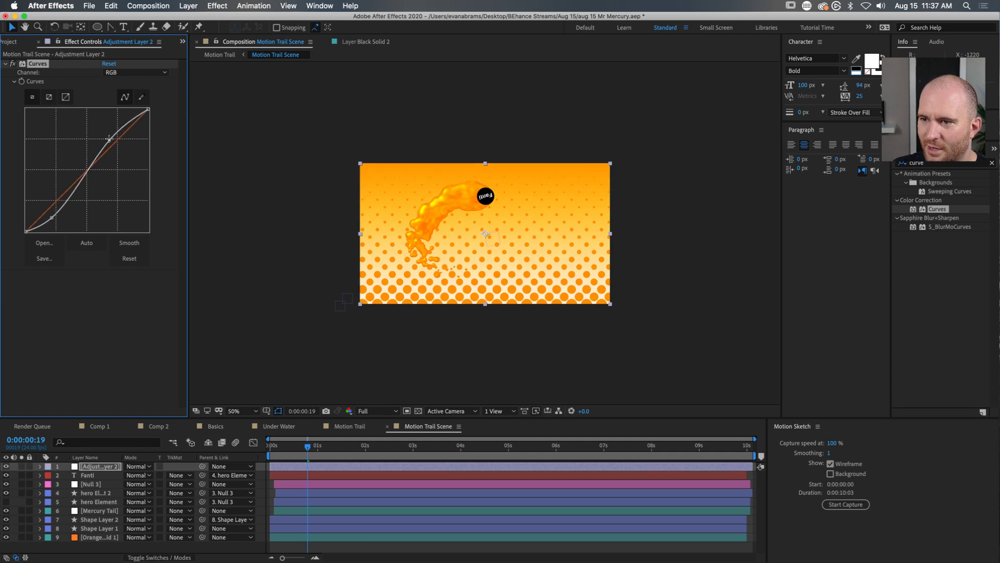
# Step: Lower the midtones of the red and green curves slightly and compare the scene with Curves off and on
pyautogui.click(363, 446)
pyautogui.press('space')
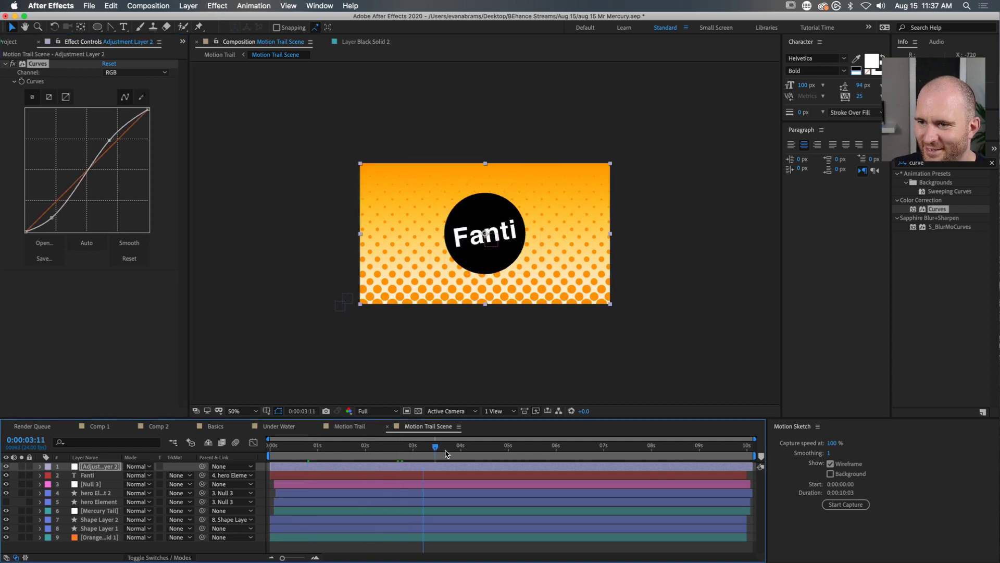
pyautogui.click(109, 139)
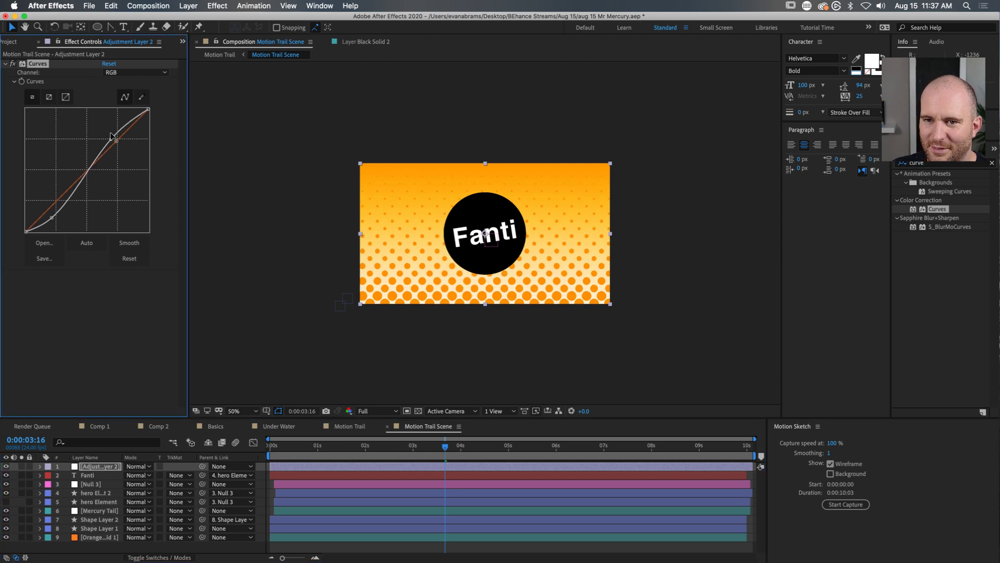
pyautogui.moveTo(77, 180)
pyautogui.mouseDown()
pyautogui.moveTo(67, 170)
pyautogui.moveTo(113, 190)
pyautogui.moveTo(81, 176)
pyautogui.moveTo(83, 164)
pyautogui.moveTo(90, 181)
pyautogui.moveTo(61, 141)
pyautogui.moveTo(87, 178)
pyautogui.mouseUp()
pyautogui.click(14, 62)
pyautogui.click(14, 62)
# Step: Compare the grade at 0:00:01:15, fine-tune the RGB curve's highlight and shadow points, and check the splash at 0:00:02:03
pyautogui.moveTo(444, 443); pyautogui.dragTo(347, 448)
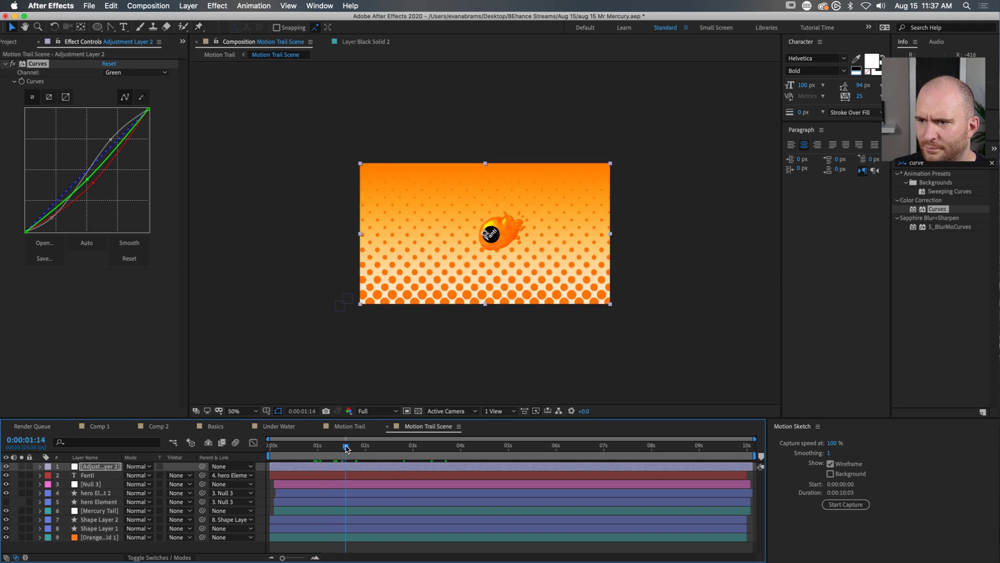
pyautogui.click(15, 64)
pyautogui.click(14, 64)
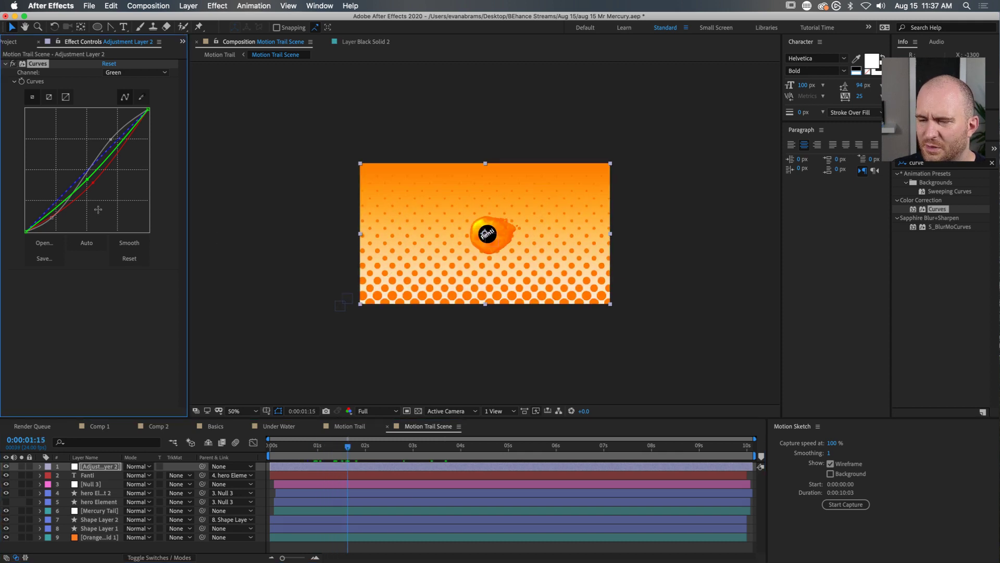
pyautogui.click(111, 140)
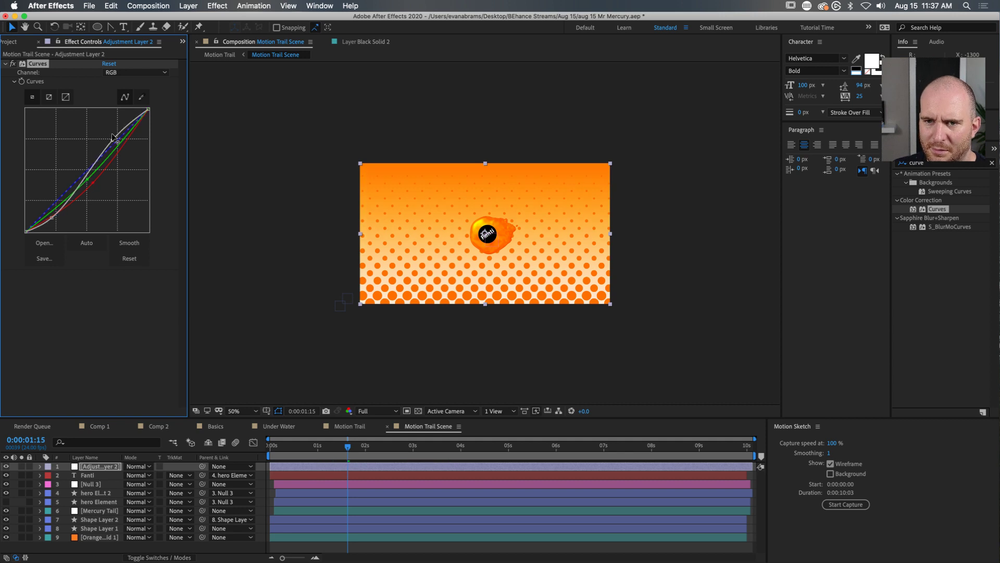
pyautogui.moveTo(54, 213); pyautogui.dragTo(55, 213)
pyautogui.moveTo(350, 446); pyautogui.dragTo(371, 446)
# Step: Set the opacity of Shape Layer 2 to 93%, then collapse its properties and deselect all layers
pyautogui.click(98, 519)
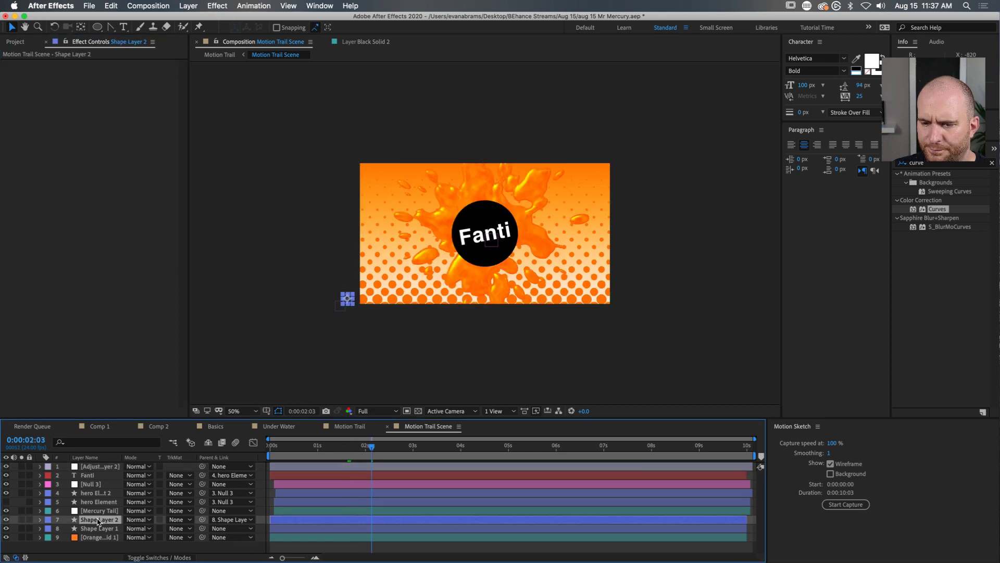
pyautogui.press('t')
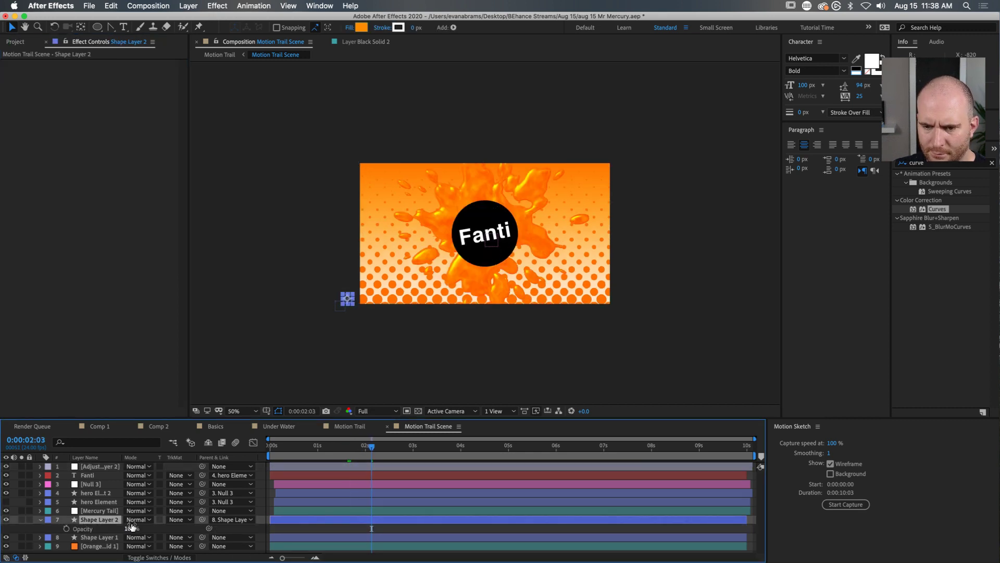
pyautogui.moveTo(109, 522)
pyautogui.mouseDown()
pyautogui.moveTo(122, 527)
pyautogui.moveTo(96, 527)
pyautogui.mouseUp()
pyautogui.press('super+z')
pyautogui.keyDown('shift'); pyautogui.click(279, 537); pyautogui.keyUp('shift')
pyautogui.press('super+a')
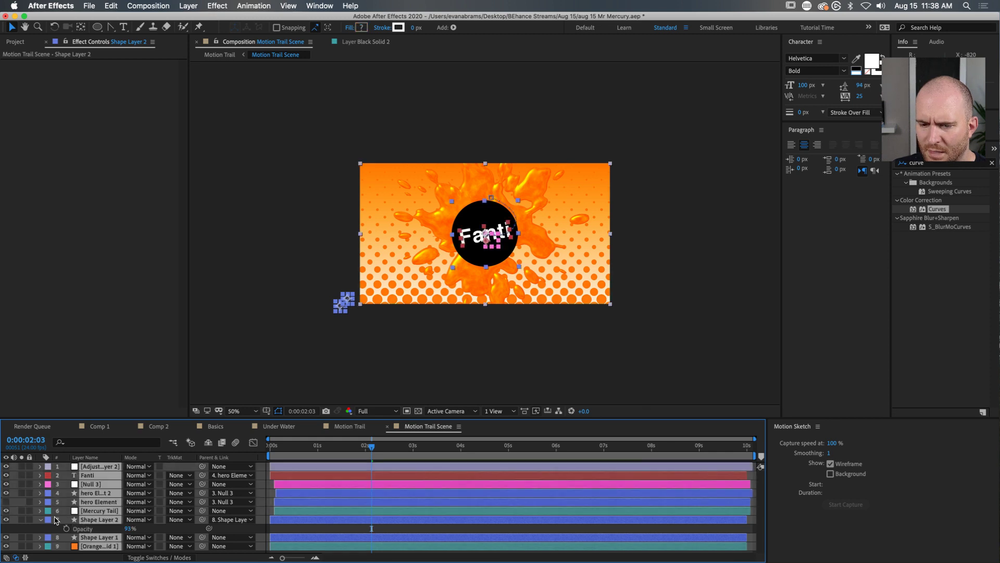
pyautogui.click(40, 519)
pyautogui.click(250, 550)
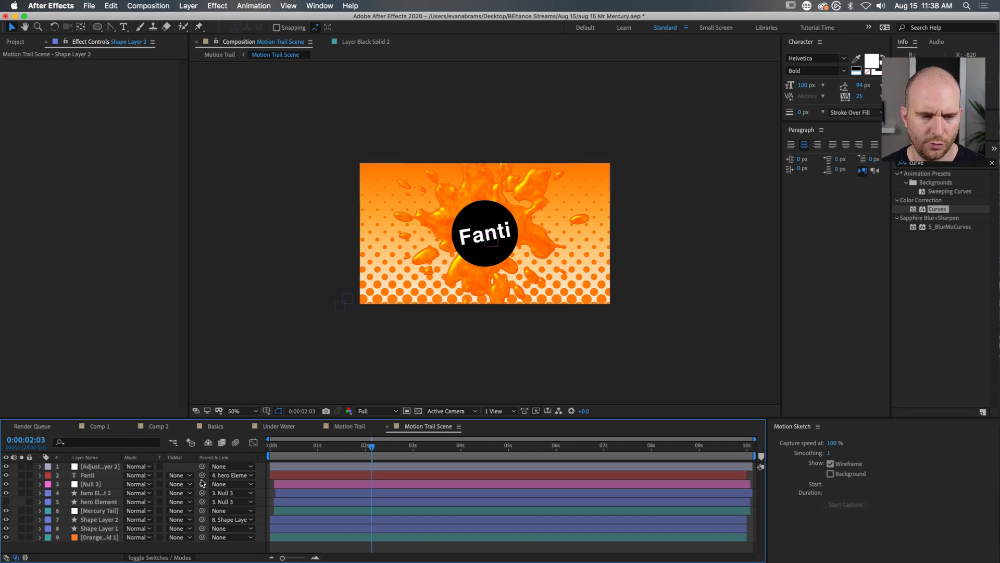
pyautogui.click(102, 539)
pyautogui.click(94, 522)
pyautogui.click(98, 549)
pyautogui.rightClick(96, 549)
pyautogui.click(73, 544)
pyautogui.rightClick(73, 544)
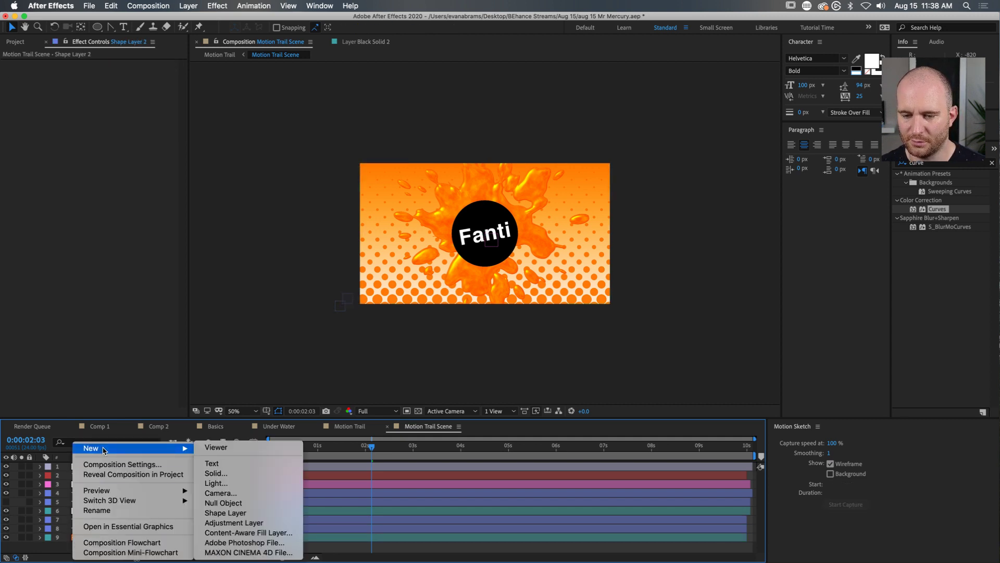
pyautogui.click(40, 65)
pyautogui.click(100, 28)
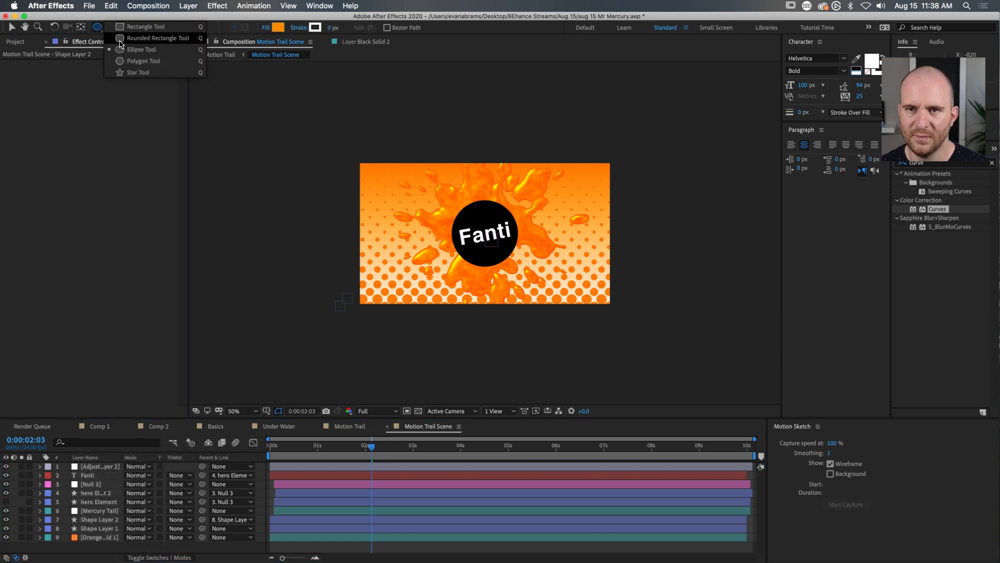
pyautogui.click(93, 116)
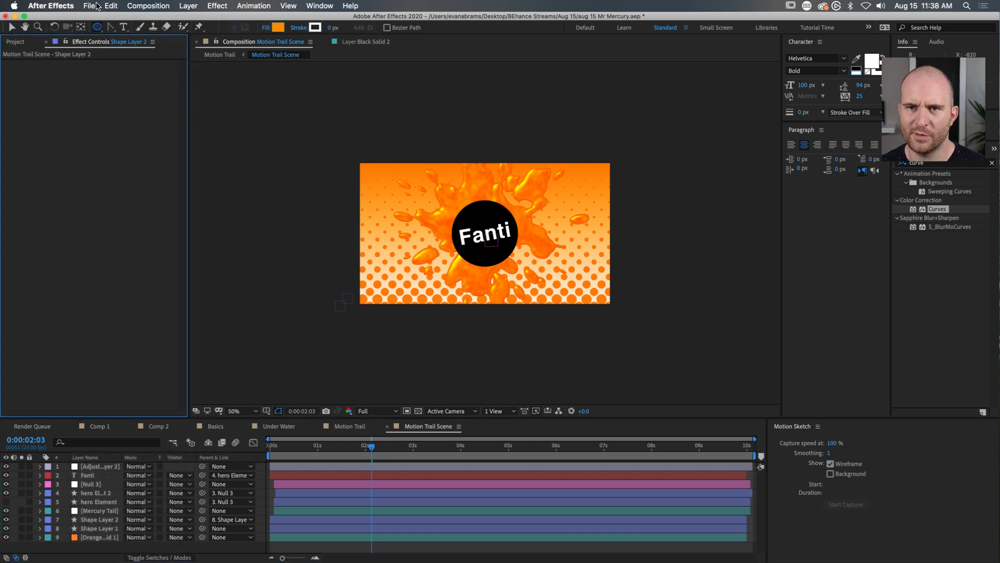
pyautogui.click(89, 6)
pyautogui.moveTo(130, 22)
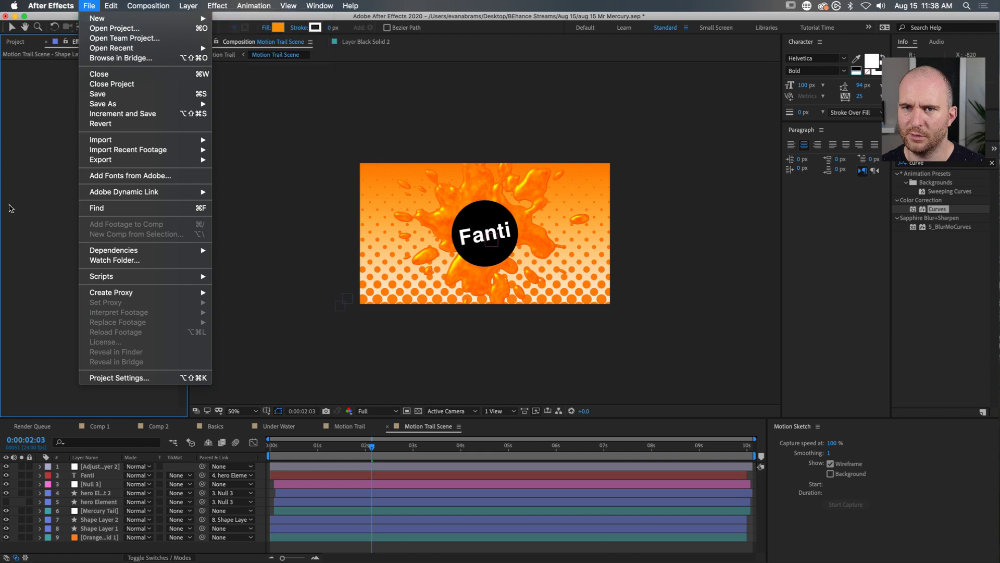
pyautogui.click(40, 179)
# Step: Start a new solid layer at composition size and set its colour to black, 000000
pyautogui.click(201, 6)
pyautogui.moveTo(219, 22)
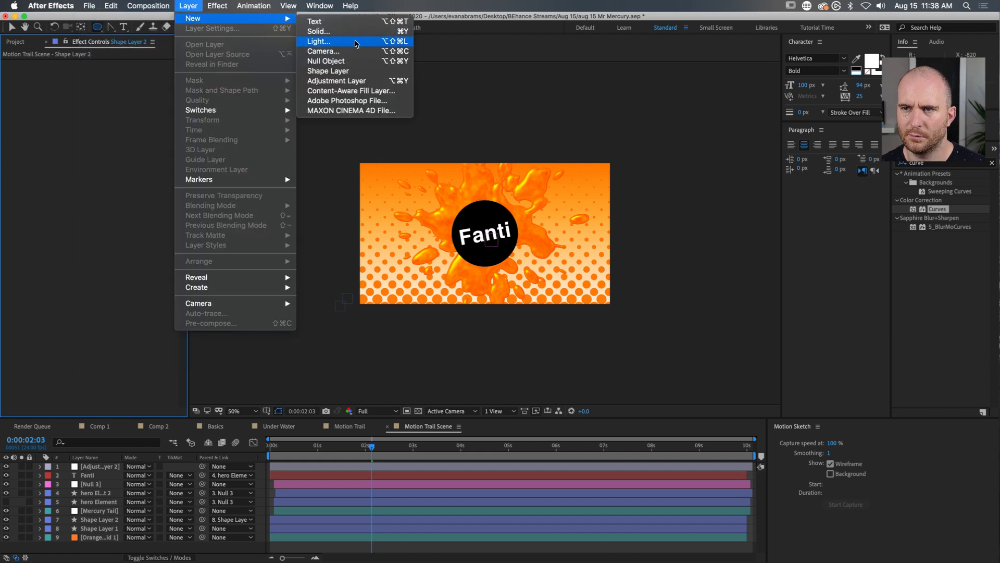
pyautogui.click(349, 31)
pyautogui.click(215, 264)
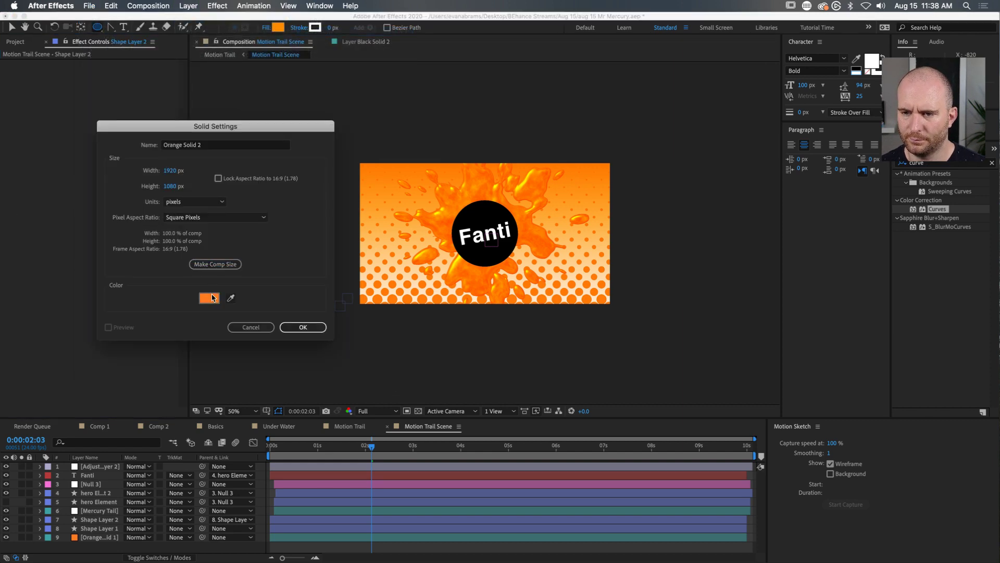
pyautogui.click(209, 298)
pyautogui.moveTo(198, 229); pyautogui.dragTo(98, 388)
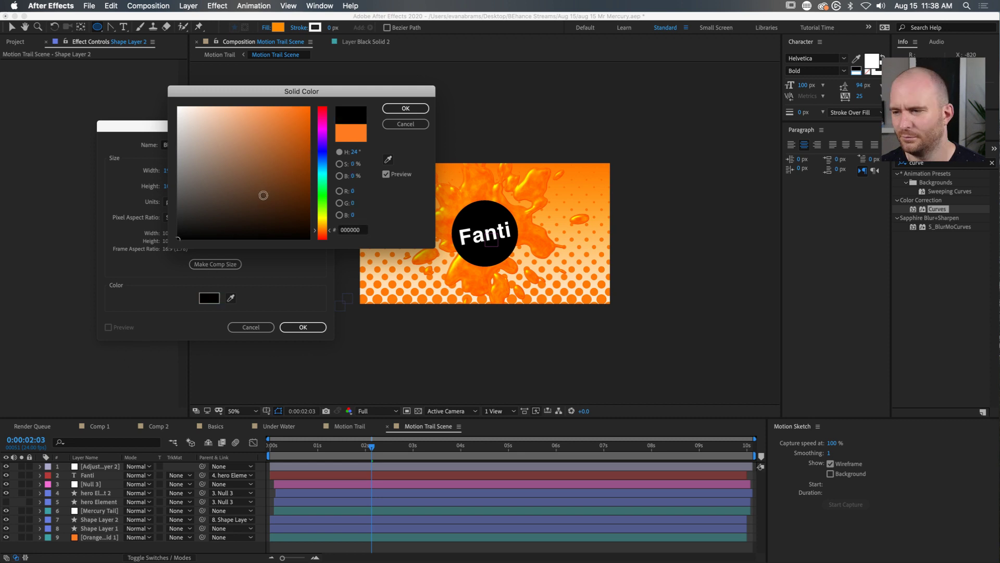
# Step: Create a black solid layer and add an elliptical mask that fills the whole frame
pyautogui.click(405, 108)
pyautogui.click(303, 326)
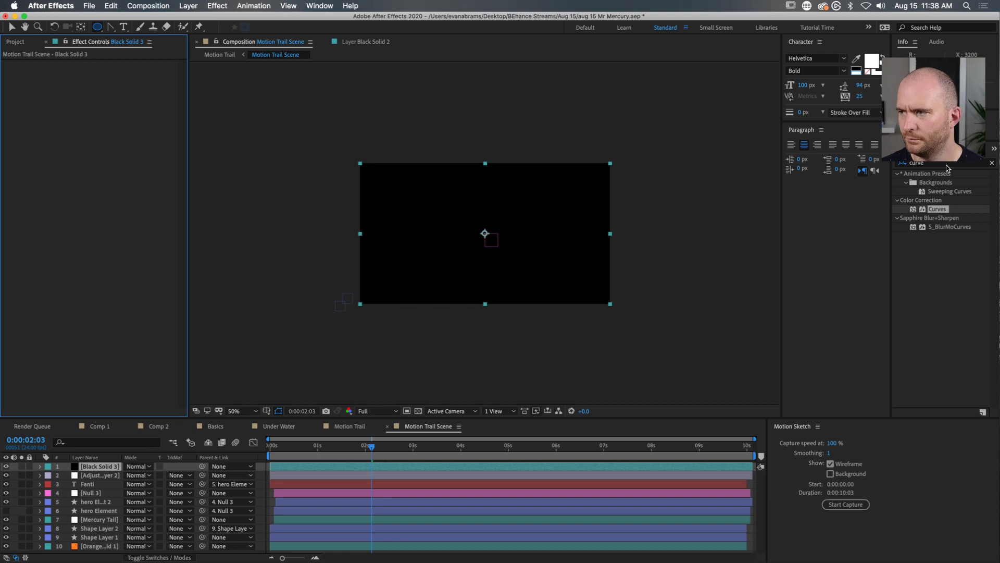
pyautogui.click(100, 27)
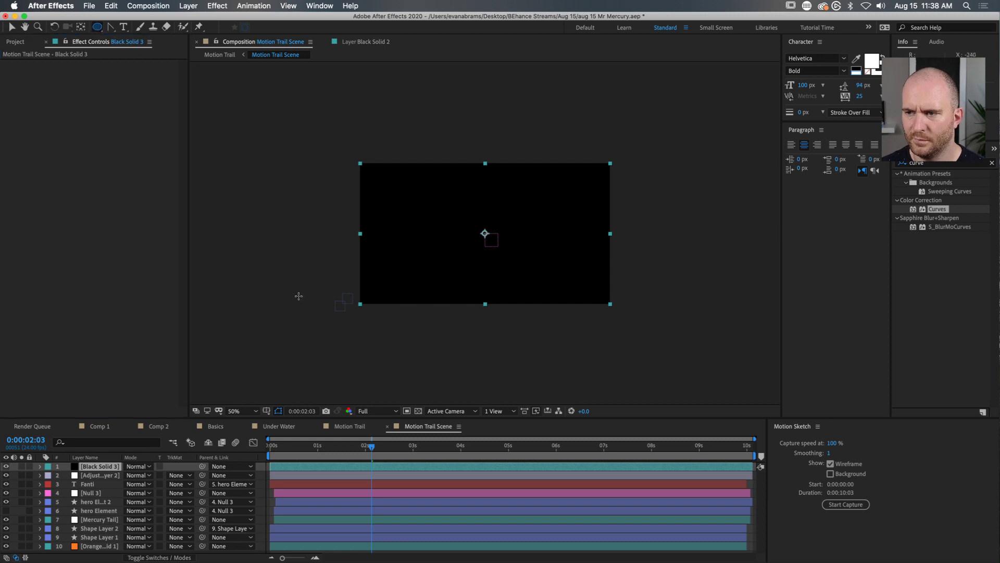
pyautogui.doubleClick(97, 27)
# Step: Set the black solid's mask to Subtract and its feather to 670 pixels to form a vignette
pyautogui.press('m')
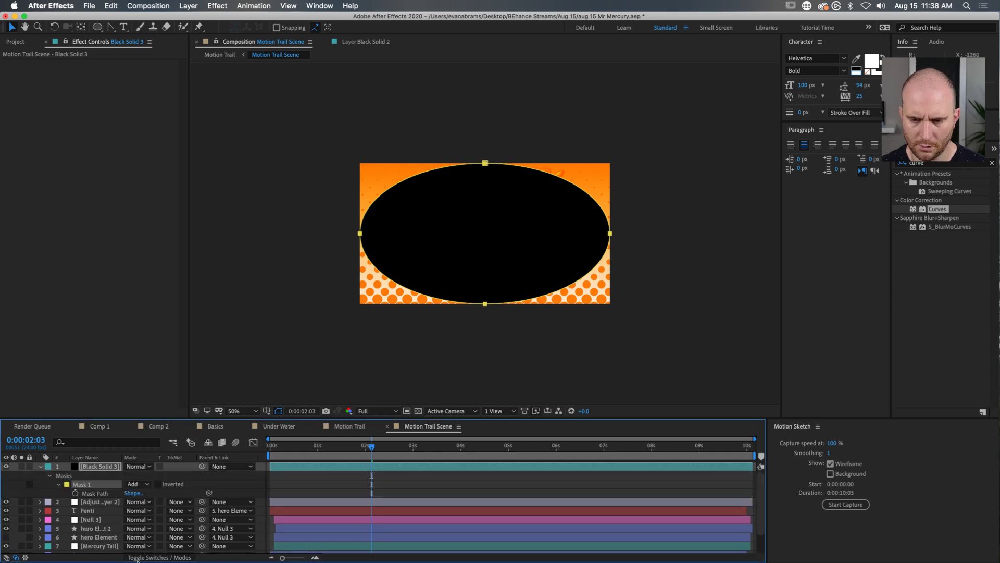
pyautogui.click(133, 485)
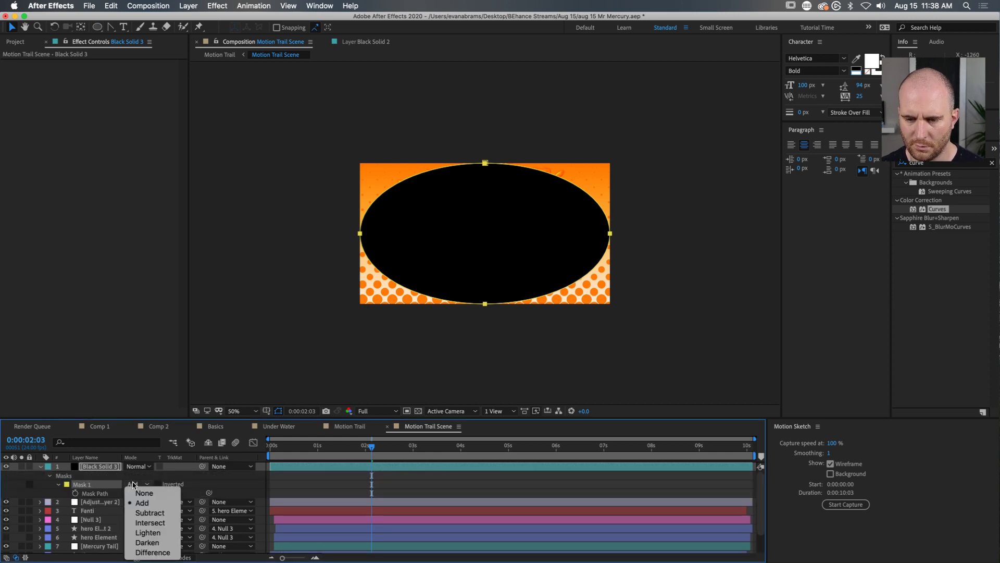
pyautogui.click(151, 513)
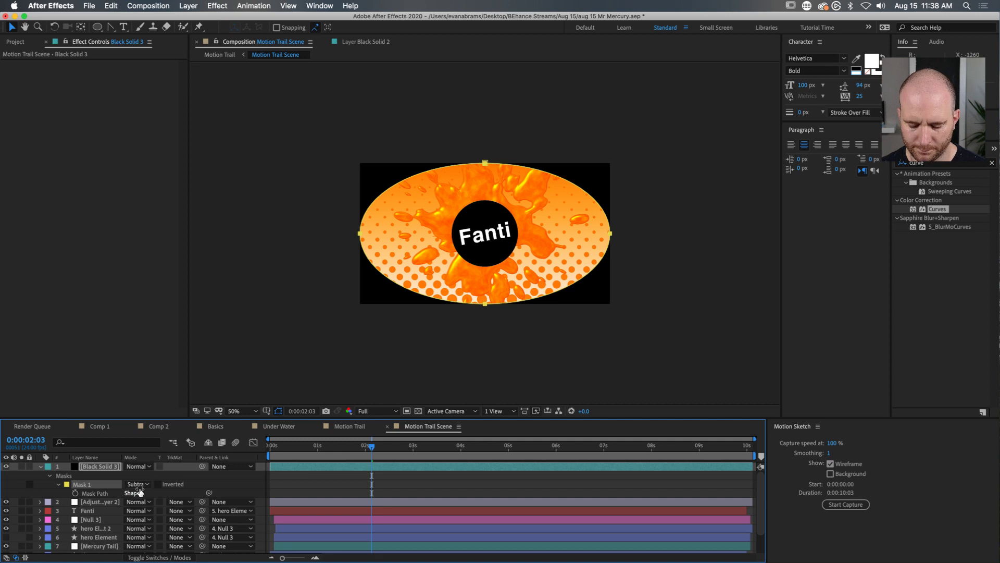
pyautogui.press('m')
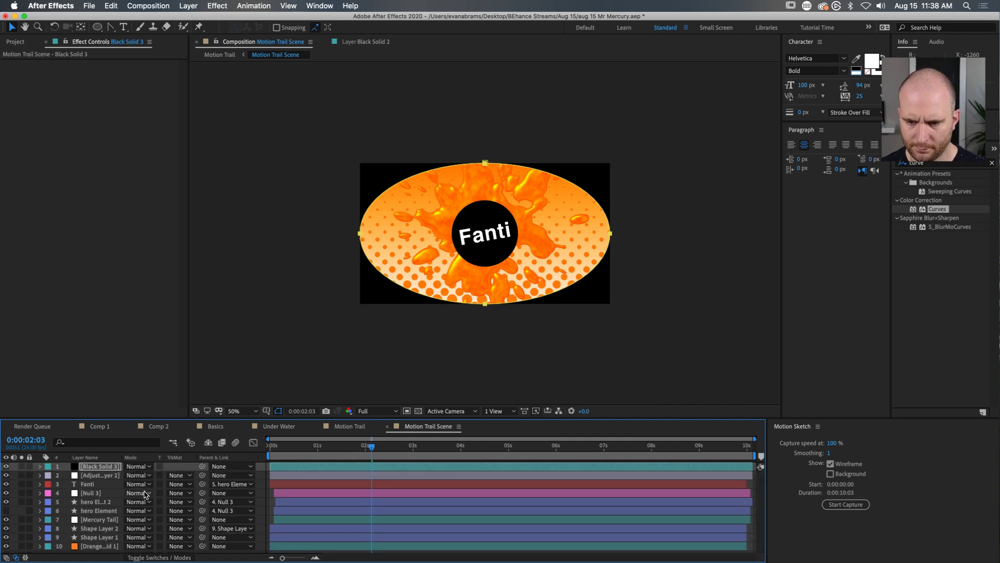
pyautogui.moveTo(139, 484); pyautogui.dragTo(177, 474)
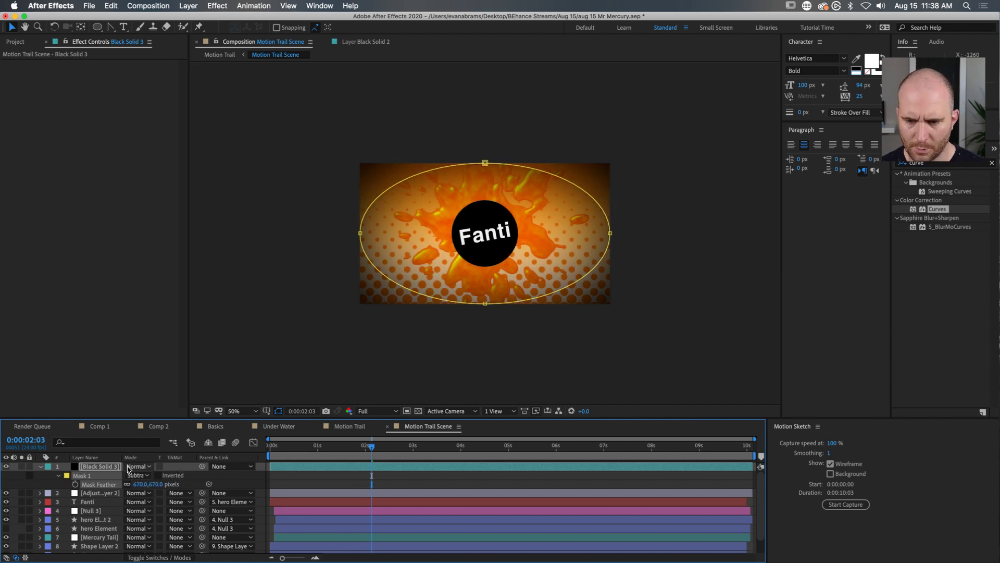
# Step: Move the black vignette solid directly below the Mercury Tail layer and lower its opacity to 20%
pyautogui.press('t')
pyautogui.moveTo(129, 475); pyautogui.dragTo(104, 528)
pyautogui.click(38, 467)
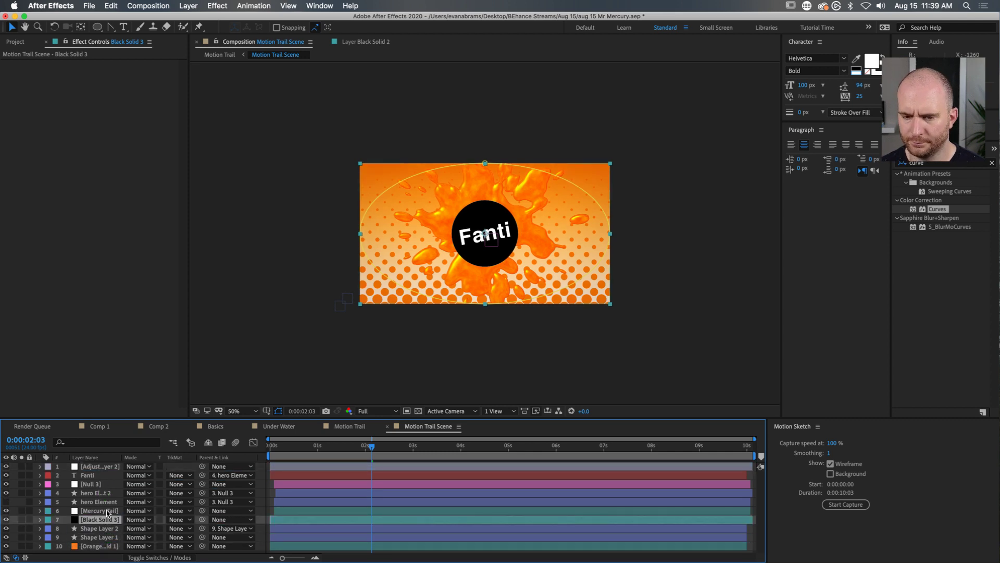
pyautogui.press('t')
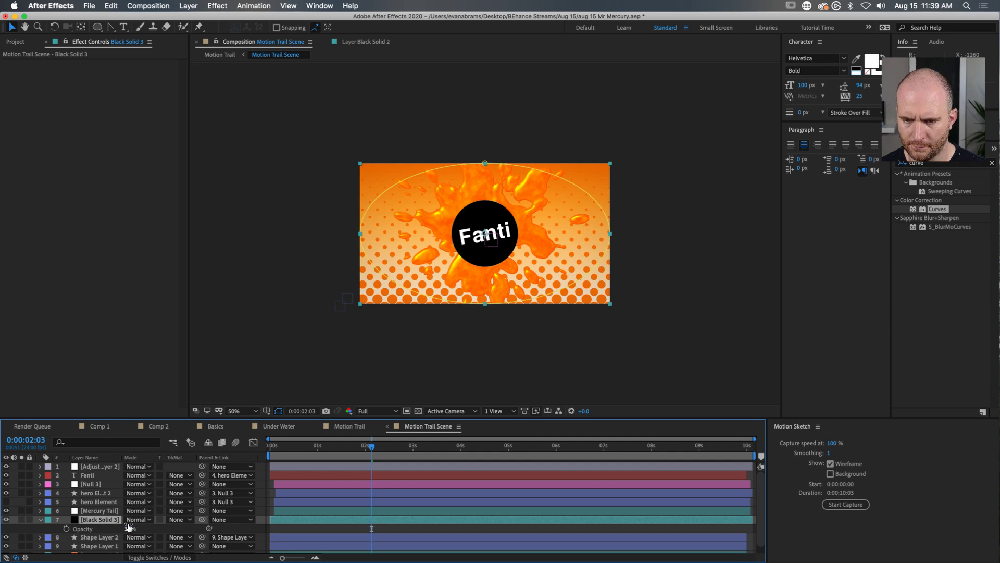
pyautogui.moveTo(138, 520); pyautogui.dragTo(128, 520)
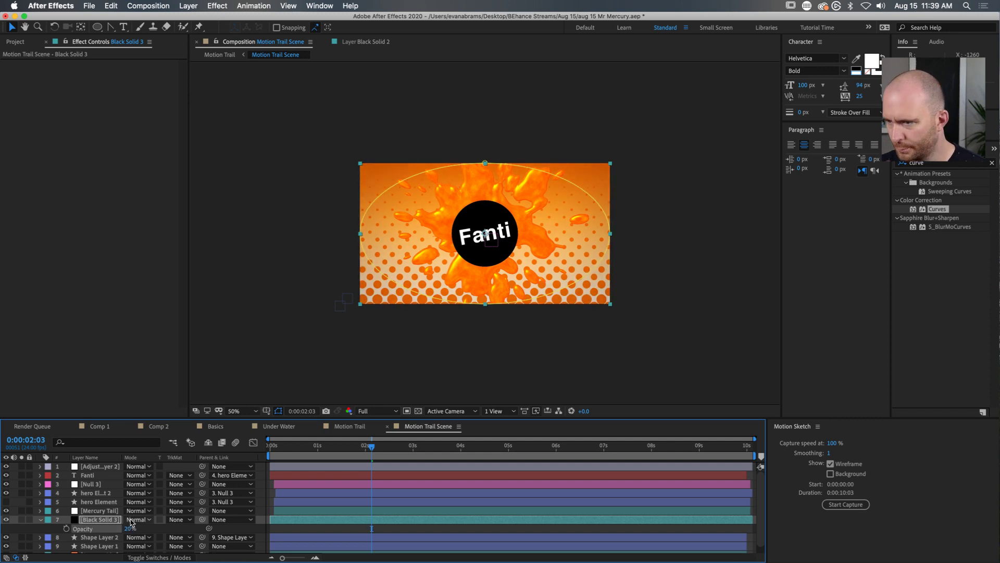
# Step: Preview the vignette around two and a half seconds and set the black solid's opacity to 10%
pyautogui.moveTo(357, 448); pyautogui.dragTo(389, 449)
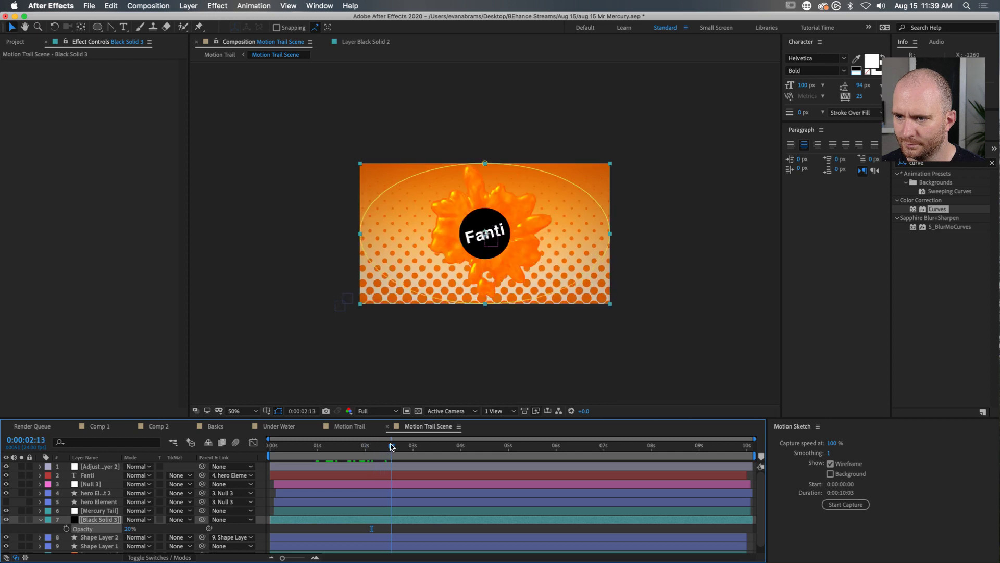
pyautogui.click(134, 529)
pyautogui.write('10')
pyautogui.press('Return')
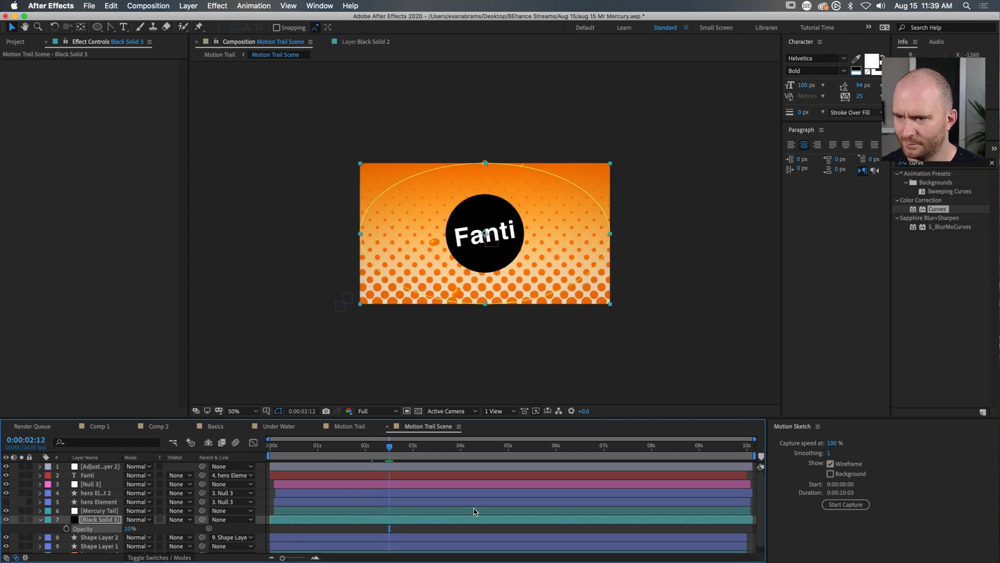
pyautogui.click(401, 528)
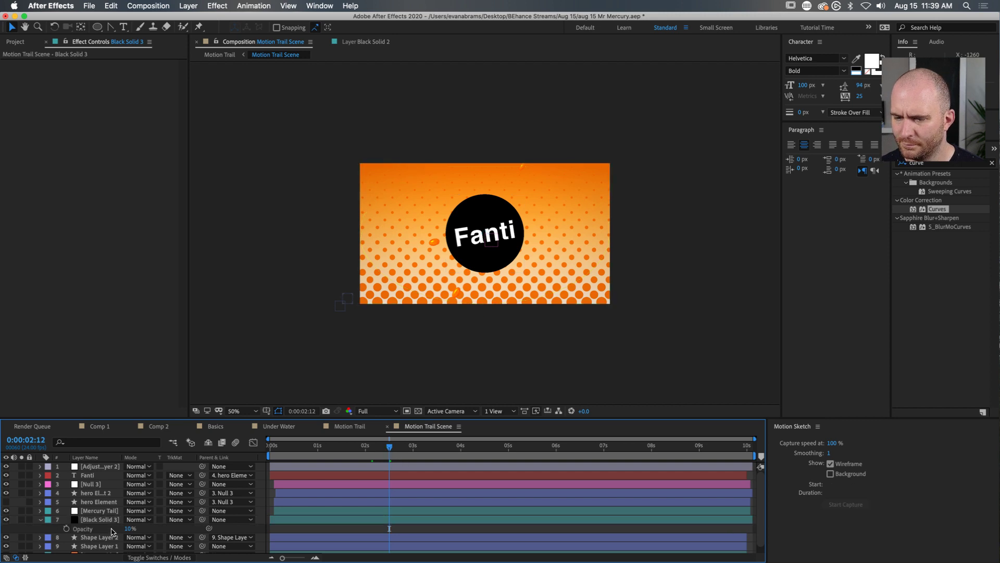
# Step: Collapse the expanded layer properties and enlarge the timeline area so the full layer stack is shown
pyautogui.click(99, 466)
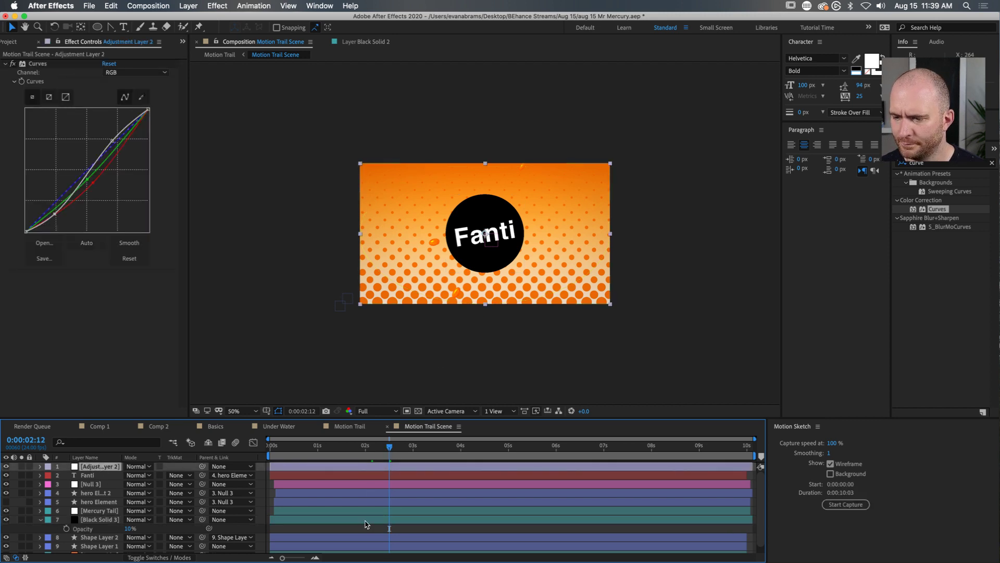
pyautogui.press('super+a')
pyautogui.click(40, 519)
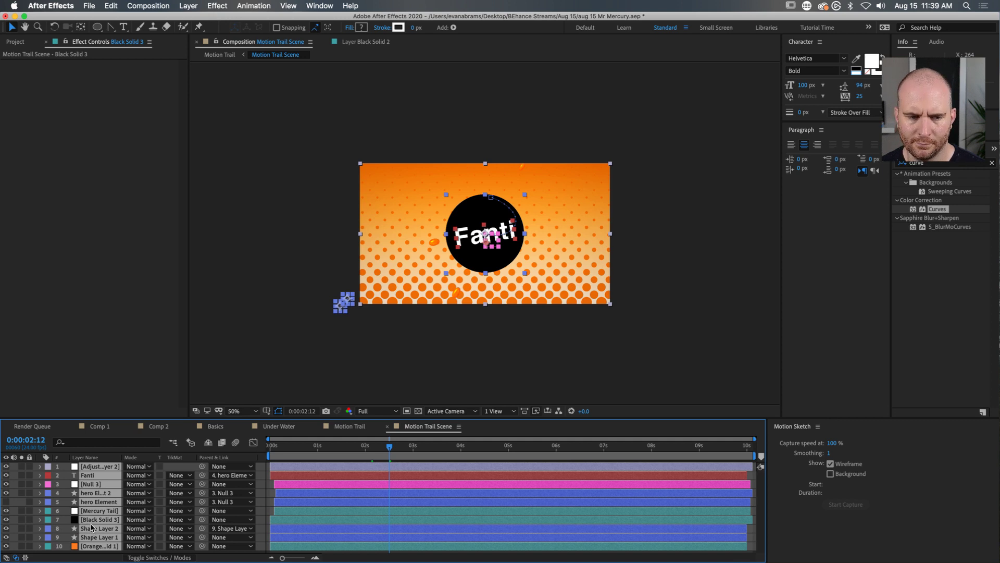
pyautogui.click(283, 355)
pyautogui.moveTo(348, 418); pyautogui.dragTo(364, 326)
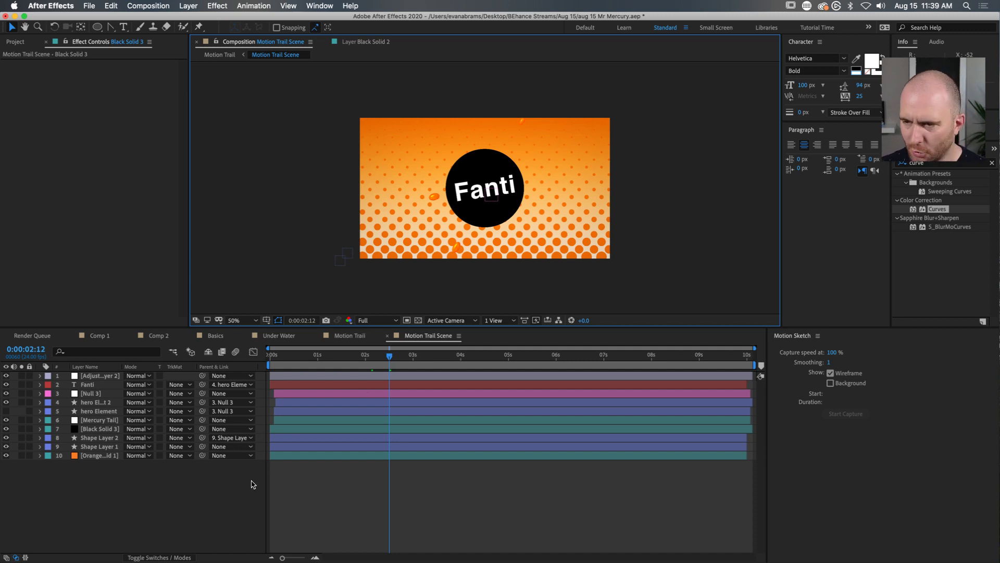
# Step: Add an adjustment layer directly above Shape Layer 2 and apply the Curves effect to it
pyautogui.click(437, 422)
pyautogui.moveTo(398, 363); pyautogui.dragTo(375, 357)
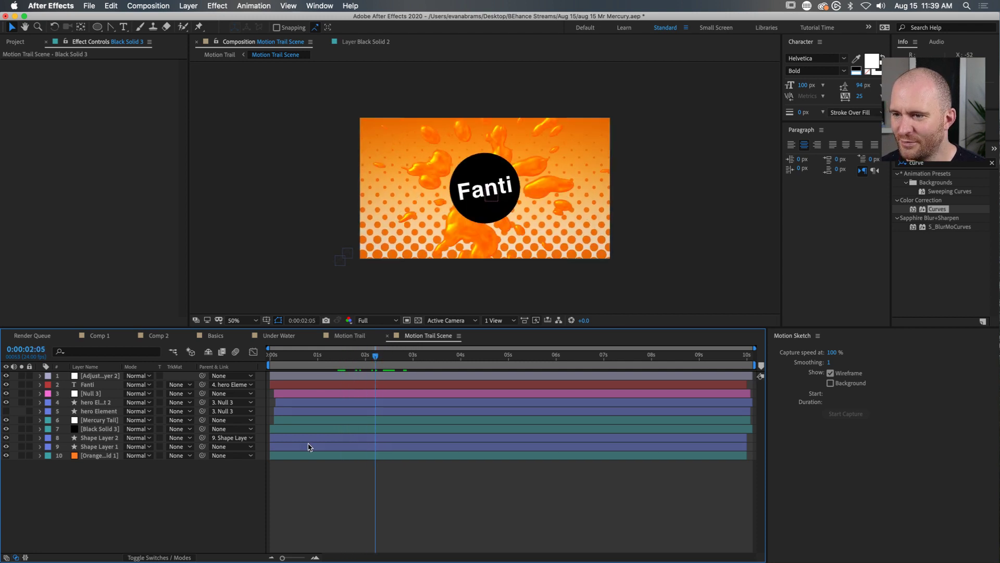
pyautogui.click(100, 438)
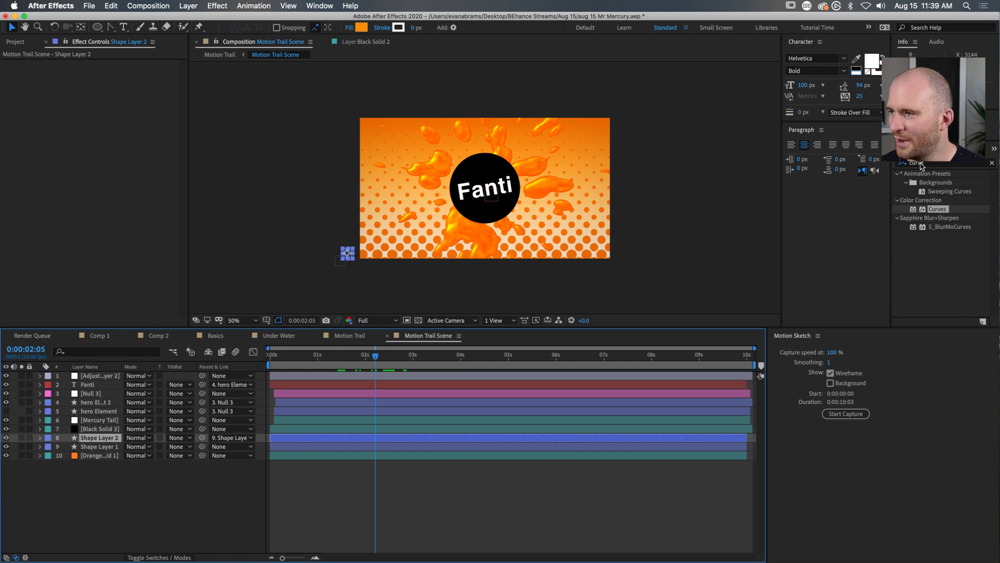
pyautogui.rightClick(192, 508)
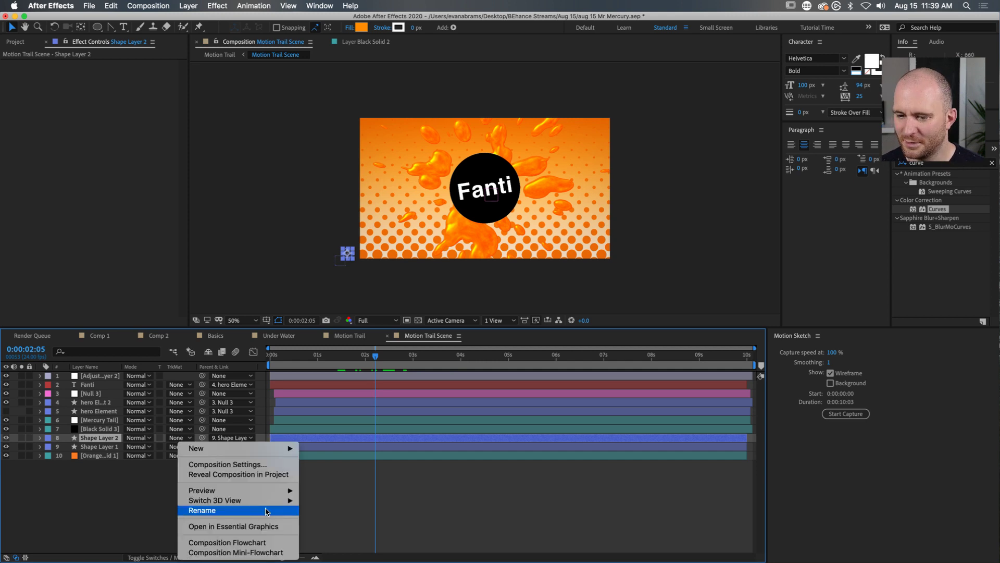
pyautogui.moveTo(198, 448)
pyautogui.press('Return')
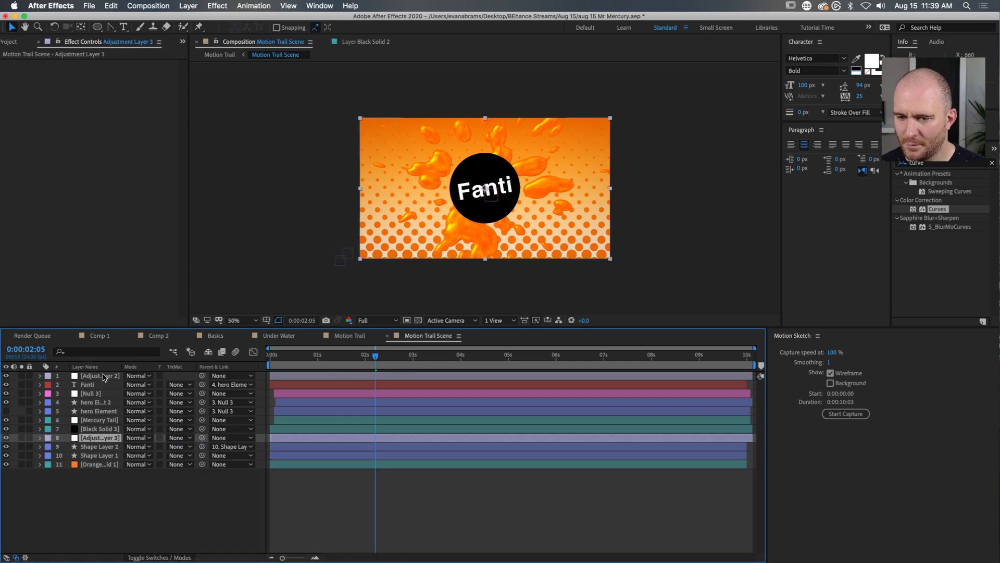
pyautogui.moveTo(948, 211); pyautogui.dragTo(149, 141)
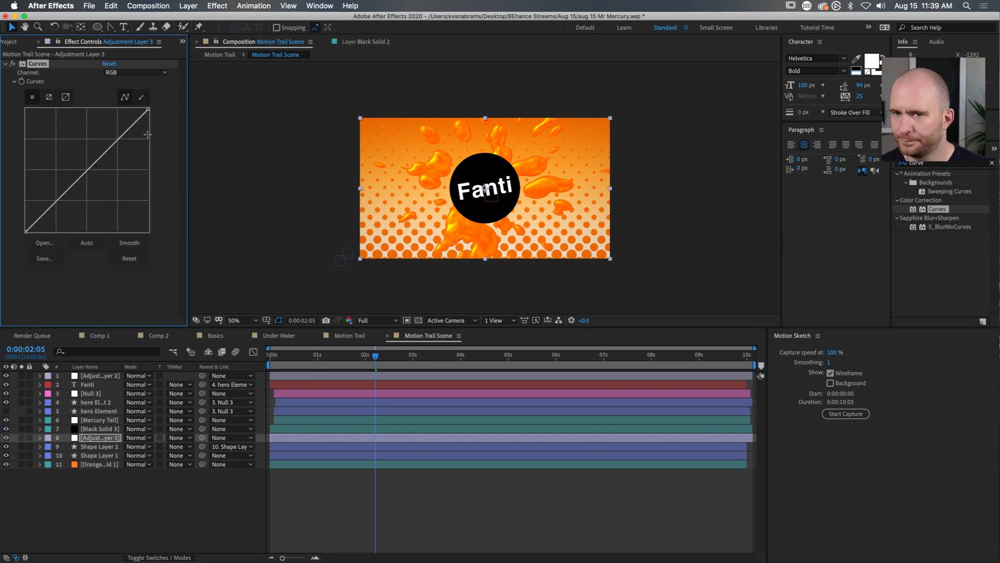
# Step: Apply Hue/Saturation to the new adjustment layer with Master Saturation 29 and Master Lightness 19
pyautogui.click(934, 163)
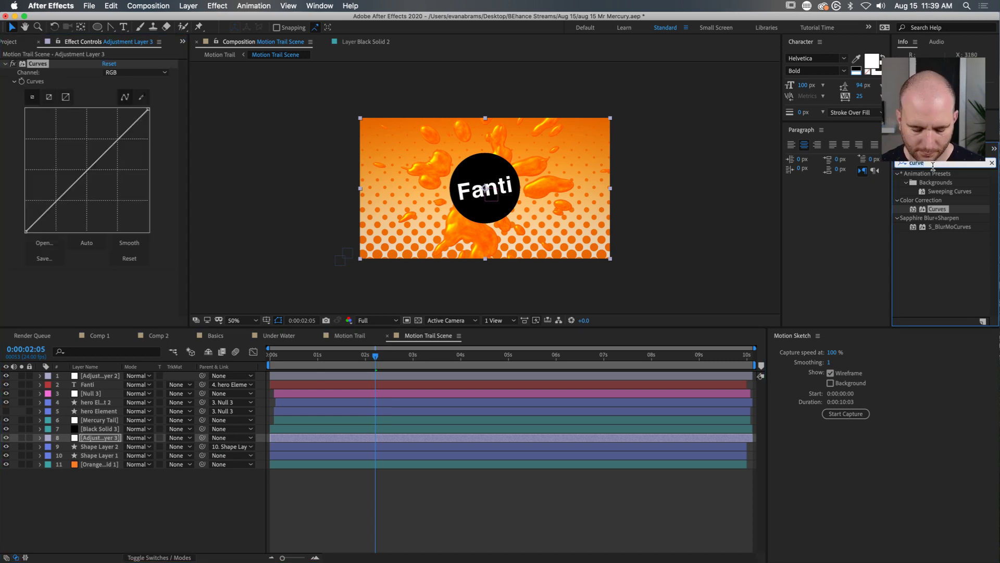
pyautogui.write('hue')
pyautogui.moveTo(959, 237); pyautogui.dragTo(141, 207)
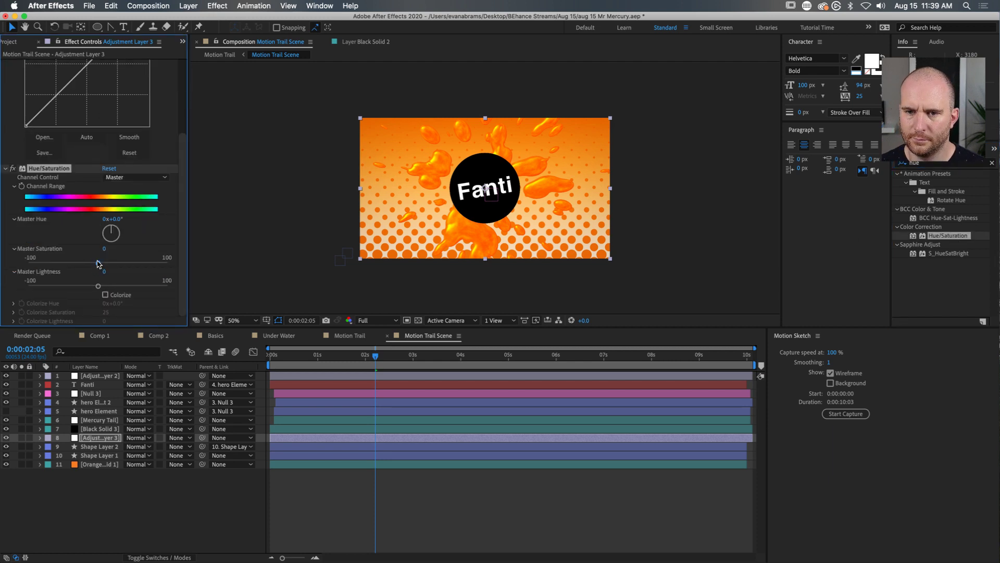
pyautogui.moveTo(94, 264); pyautogui.dragTo(120, 263)
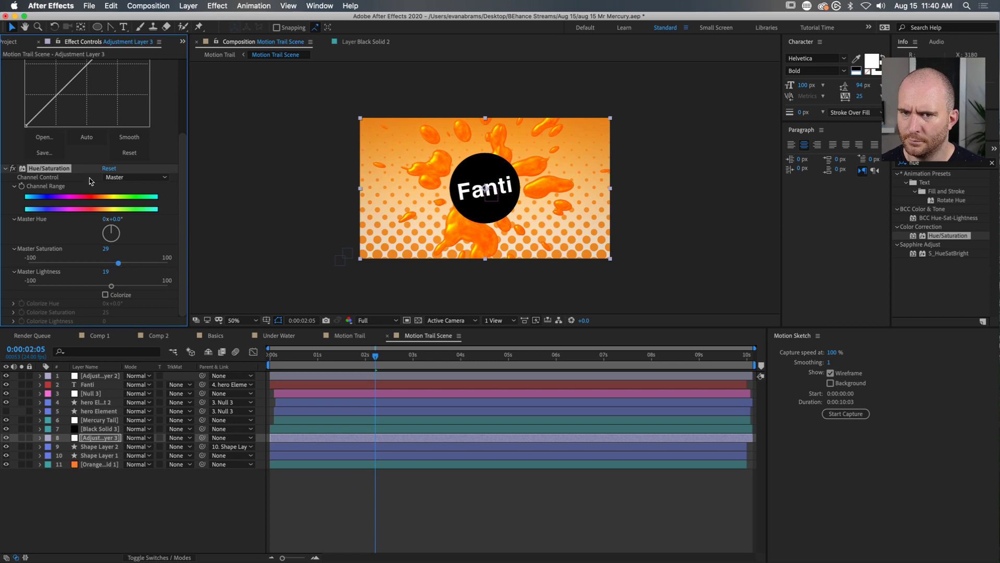
# Step: Add a point near the middle of the adjustment layer's RGB curve and collapse both effects' settings
pyautogui.scroll(5, 87, 136)
pyautogui.moveTo(92, 120); pyautogui.dragTo(92, 122)
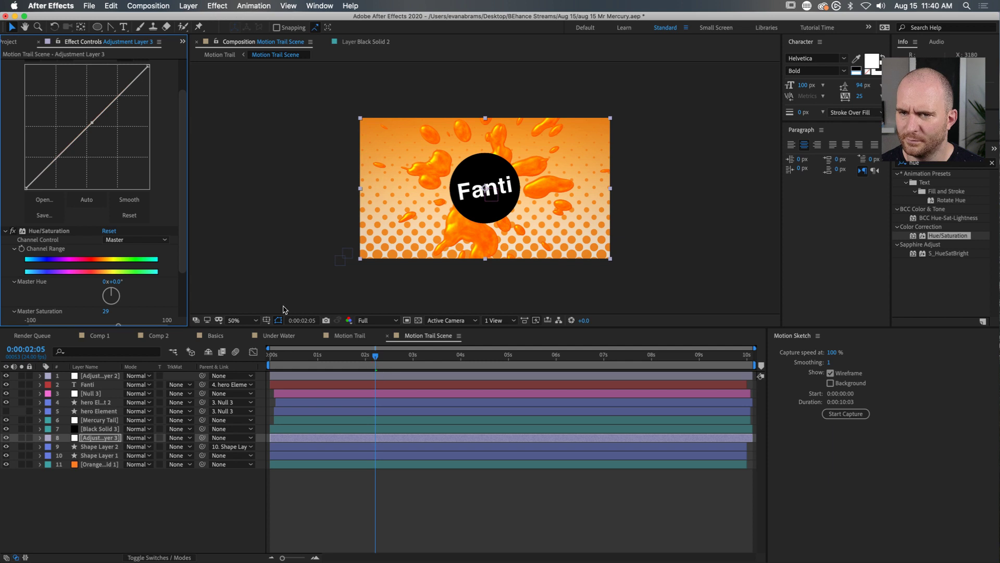
pyautogui.scroll(3, 63, 118)
pyautogui.click(5, 64)
pyautogui.click(5, 72)
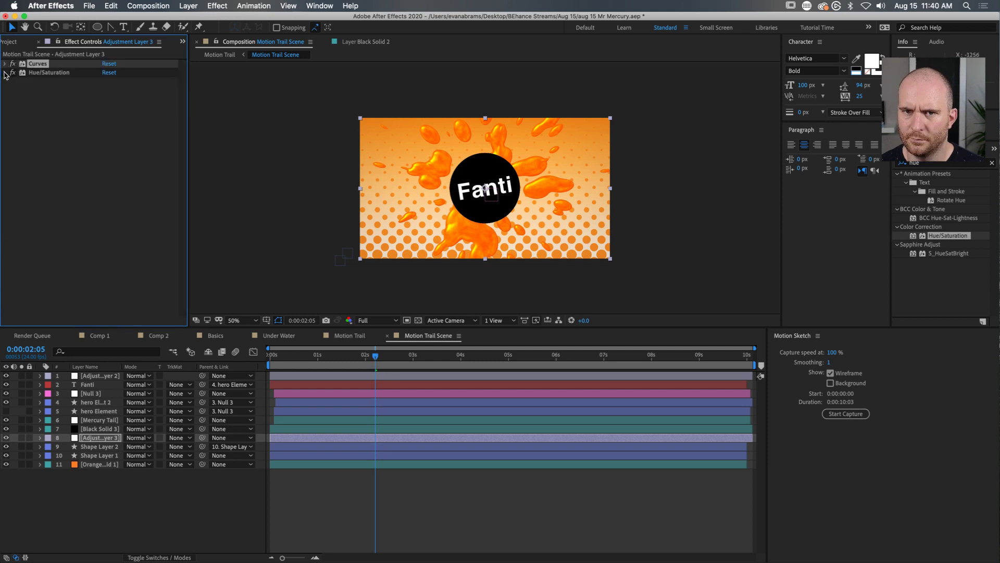
# Step: Apply Fast Box Blur to the adjustment layer with a blur radius of 4 and Repeat Edge Pixels on
pyautogui.click(931, 163)
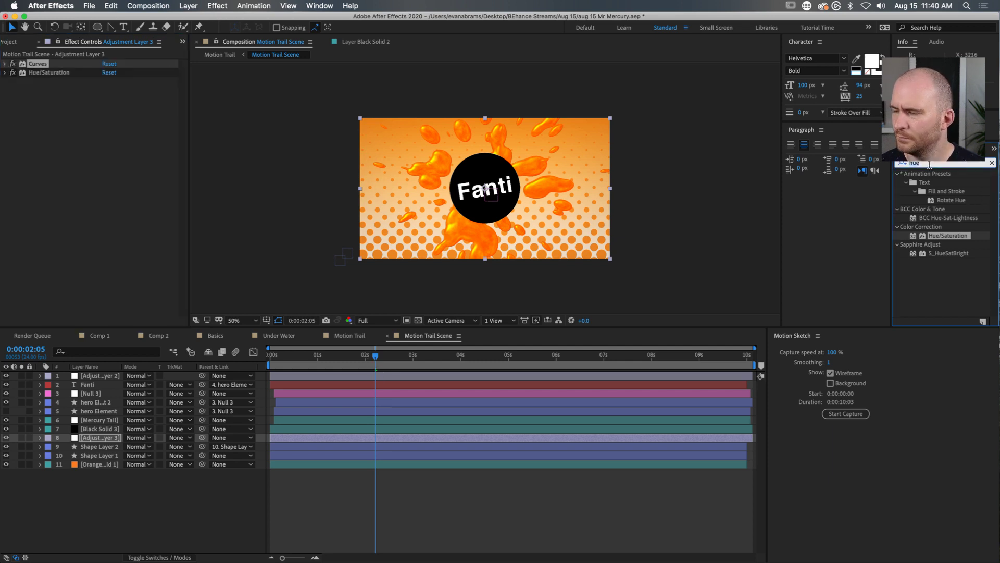
pyautogui.write('fast')
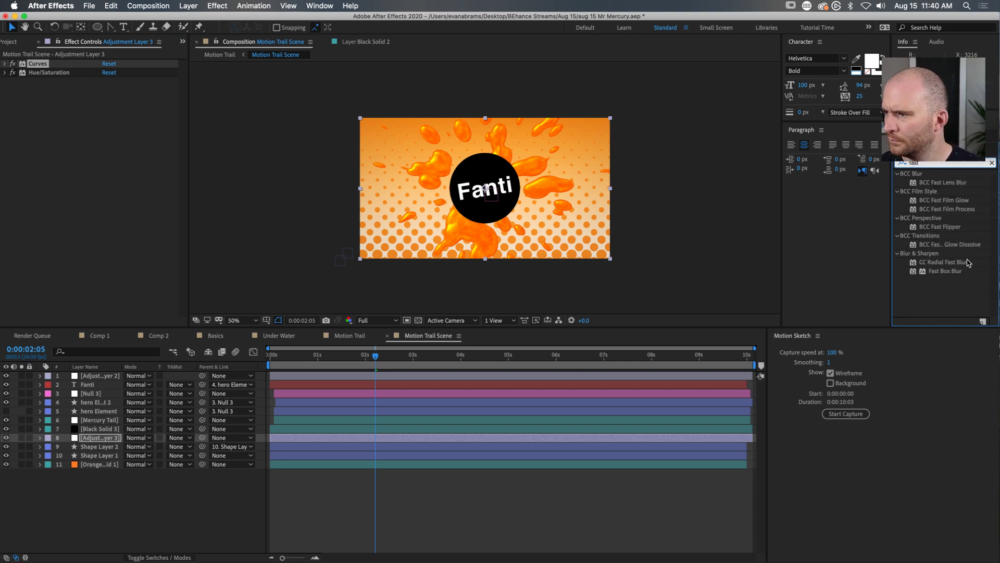
pyautogui.moveTo(954, 268); pyautogui.dragTo(106, 90)
pyautogui.click(105, 116)
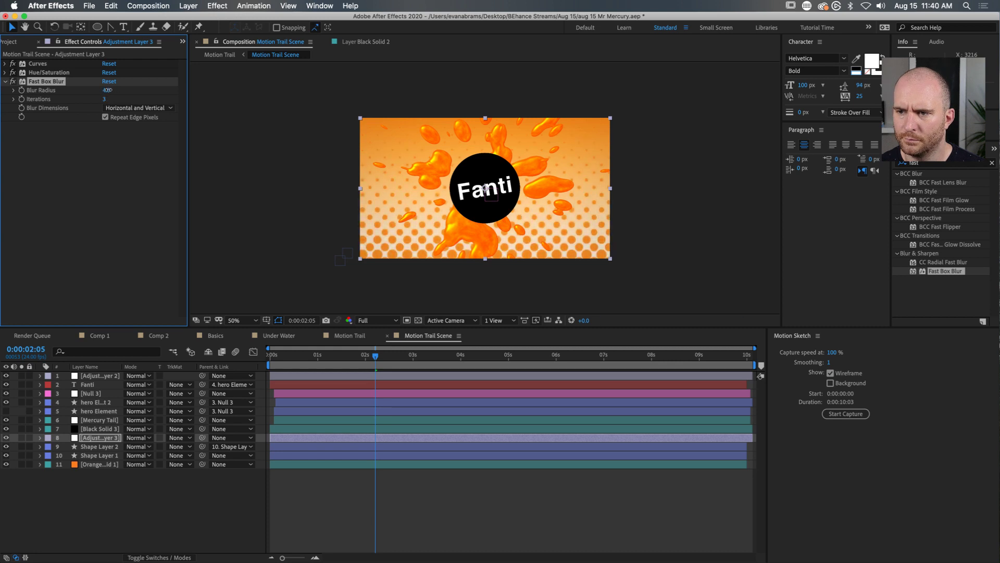
# Step: Try the Fast Box Blur with 5 iterations and with 2 iterations
pyautogui.click(106, 98)
pyautogui.write('5')
pyautogui.press('Return')
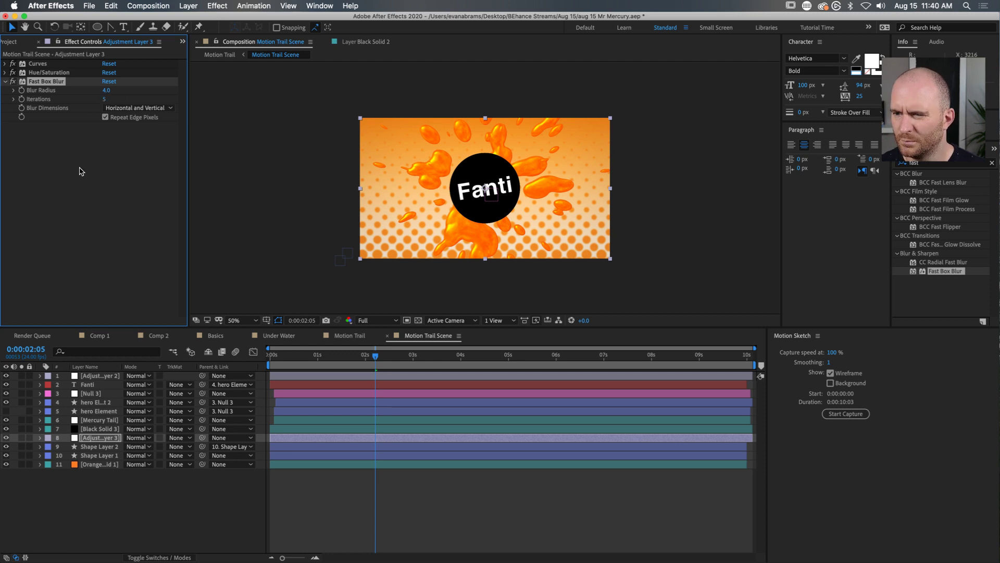
pyautogui.click(105, 99)
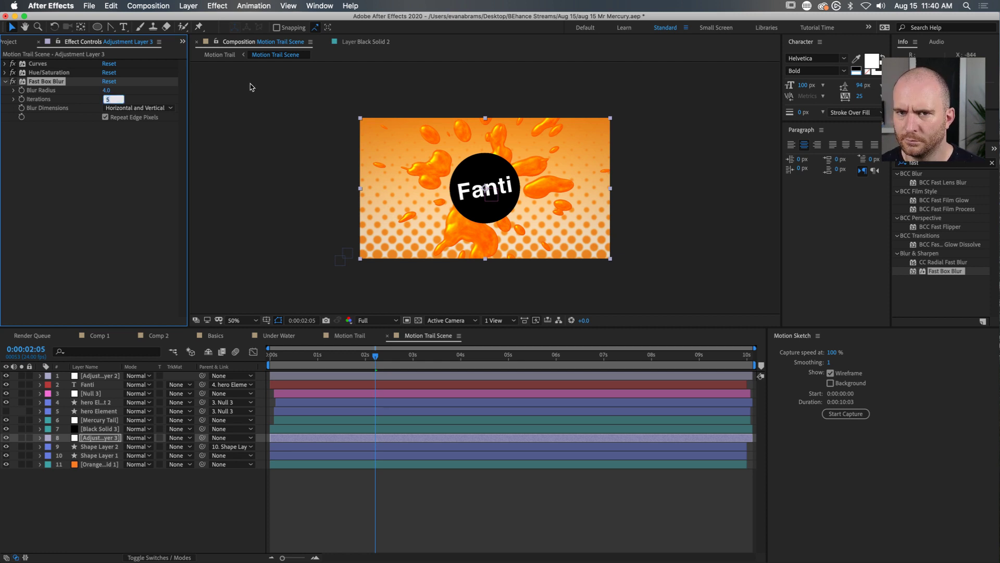
pyautogui.write('2')
pyautogui.press('Return')
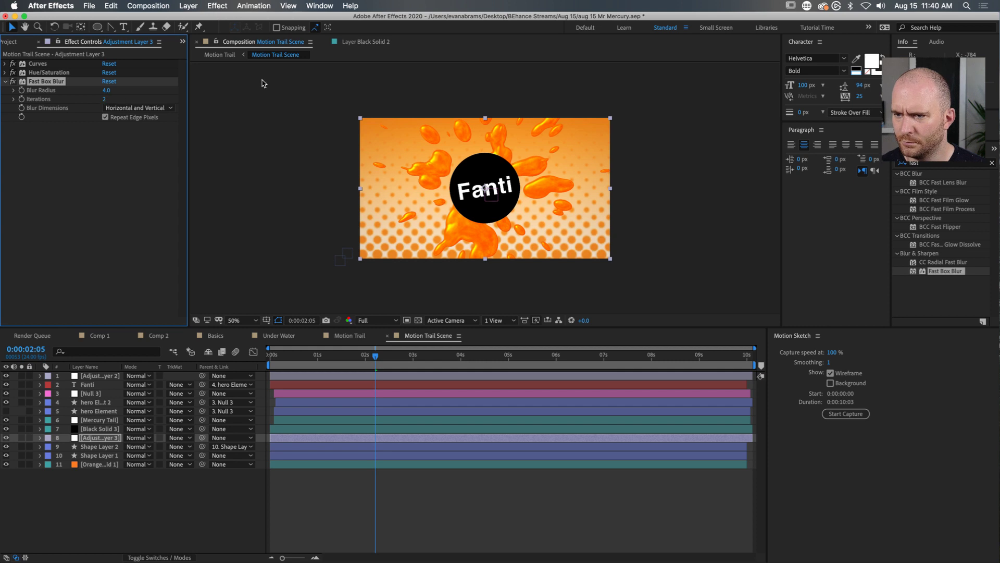
# Step: Move the playhead to 0:00:01:06 and set the Fast Box Blur's iterations to 1
pyautogui.click(444, 542)
pyautogui.moveTo(367, 356); pyautogui.dragTo(330, 355)
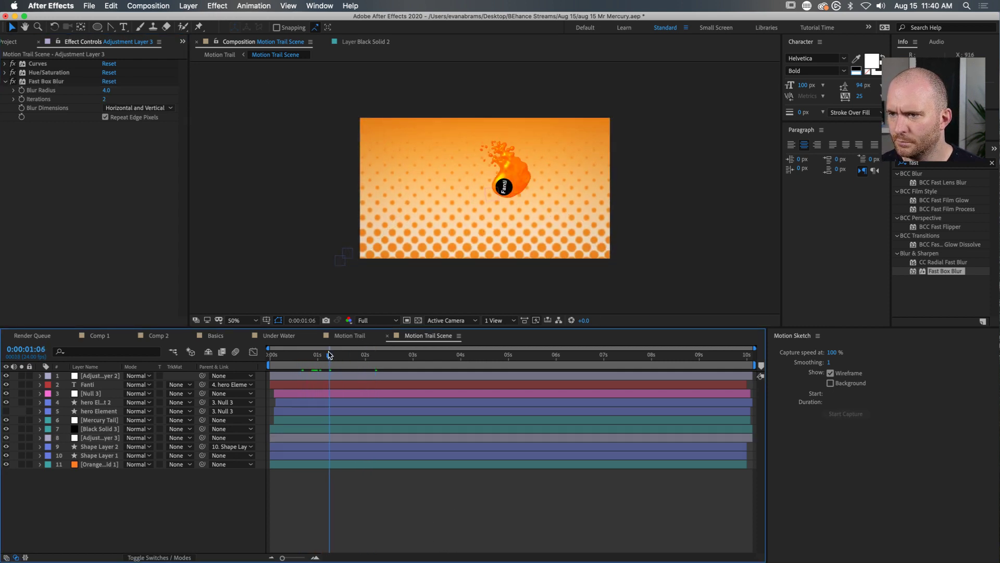
pyautogui.click(107, 100)
pyautogui.write('1')
pyautogui.press('Return')
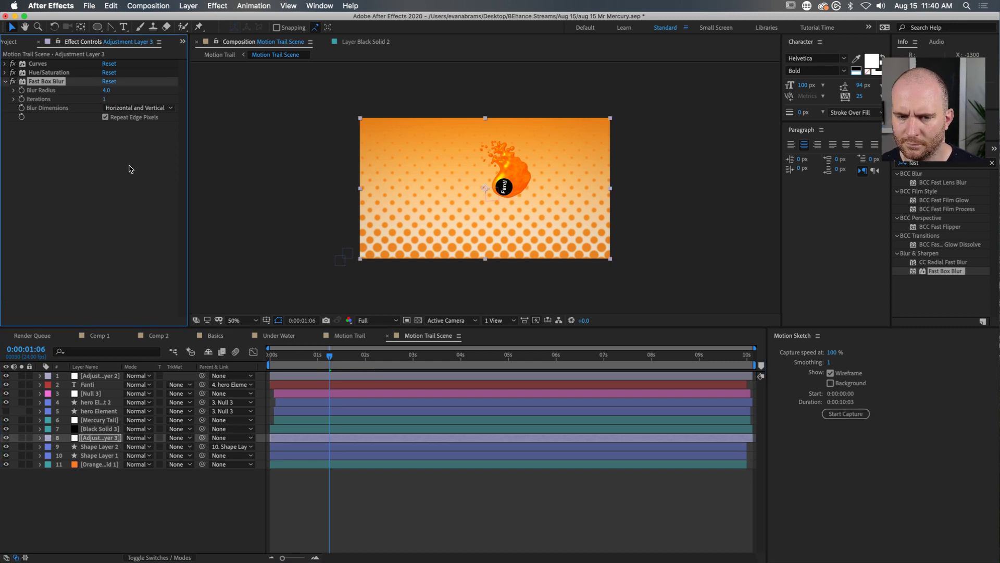
pyautogui.click(121, 511)
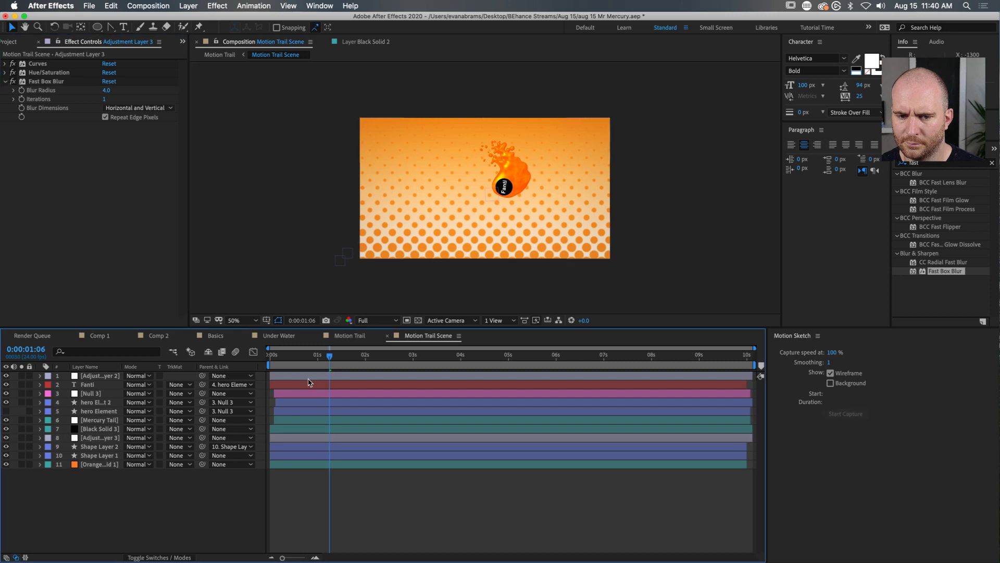
# Step: At 0:00:01:23, change the fill of the hero Element 2 circle to pure blue 0000FF
pyautogui.moveTo(325, 357); pyautogui.dragTo(360, 354)
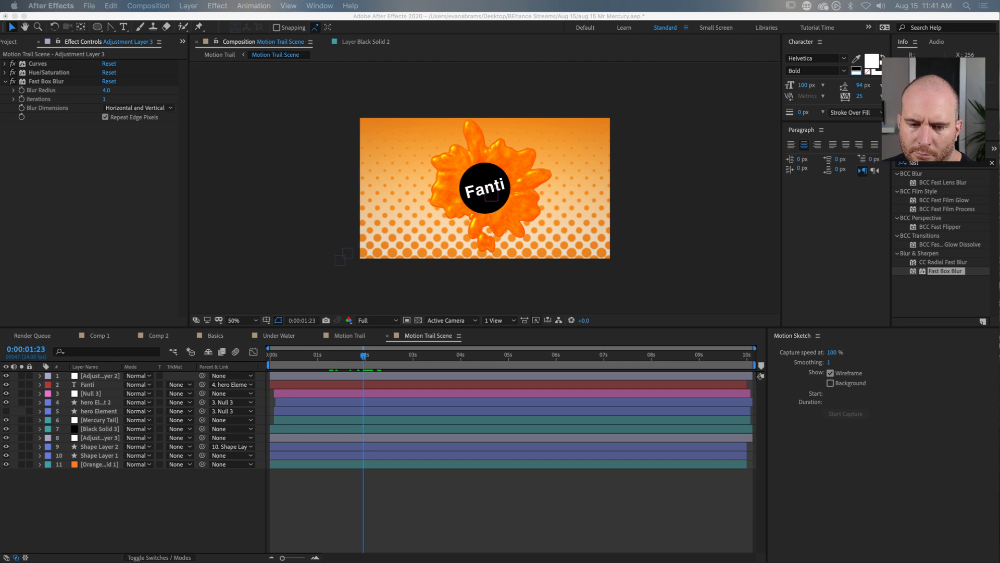
pyautogui.click(388, 497)
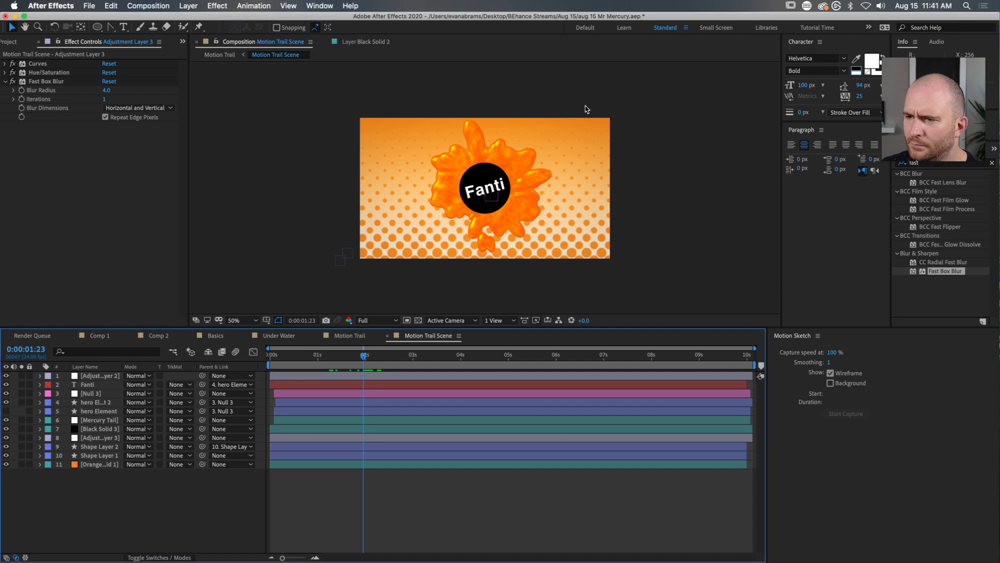
pyautogui.click(485, 174)
pyautogui.click(290, 503)
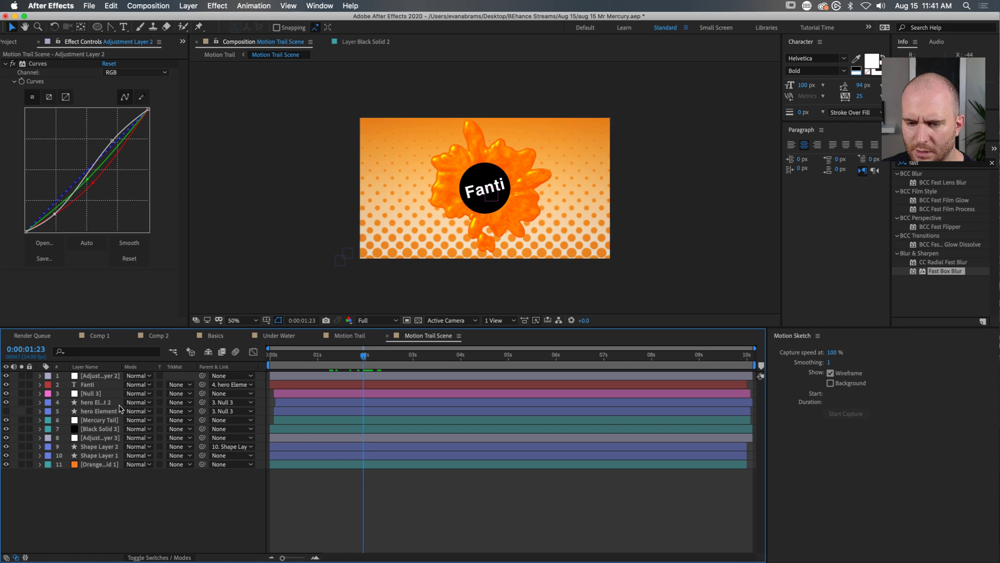
pyautogui.click(293, 402)
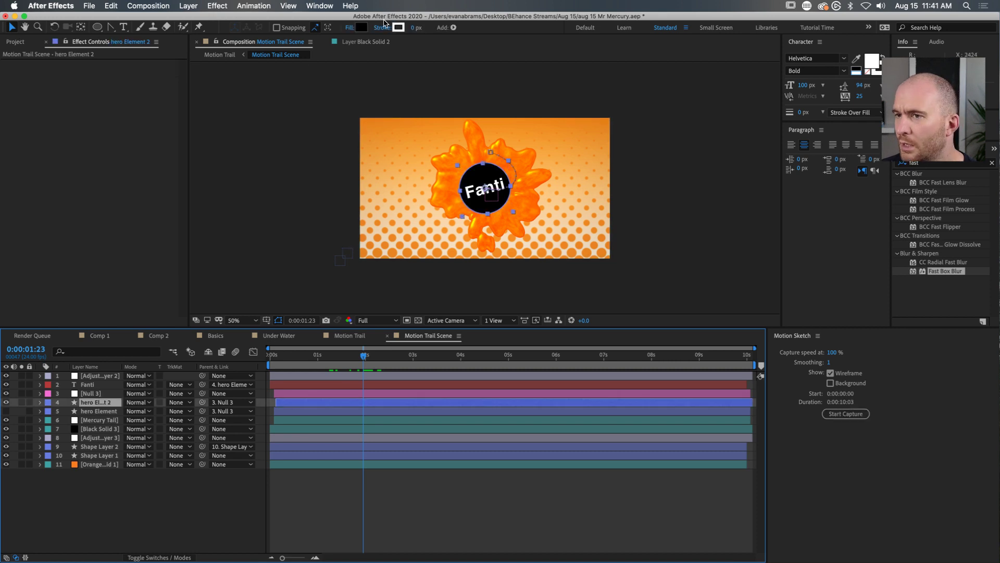
pyautogui.click(364, 27)
pyautogui.click(318, 151)
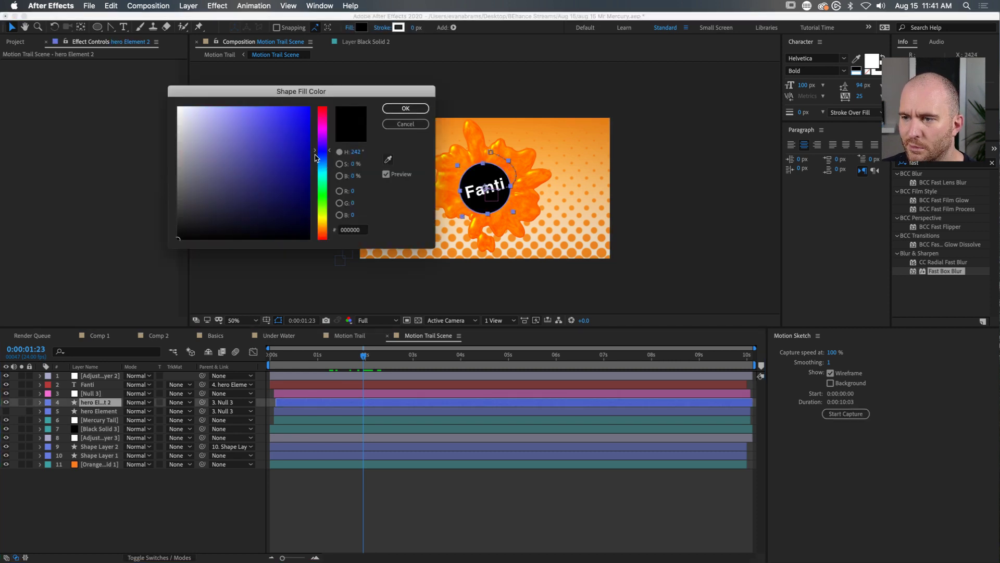
pyautogui.click(309, 108)
pyautogui.moveTo(308, 113); pyautogui.dragTo(331, 91)
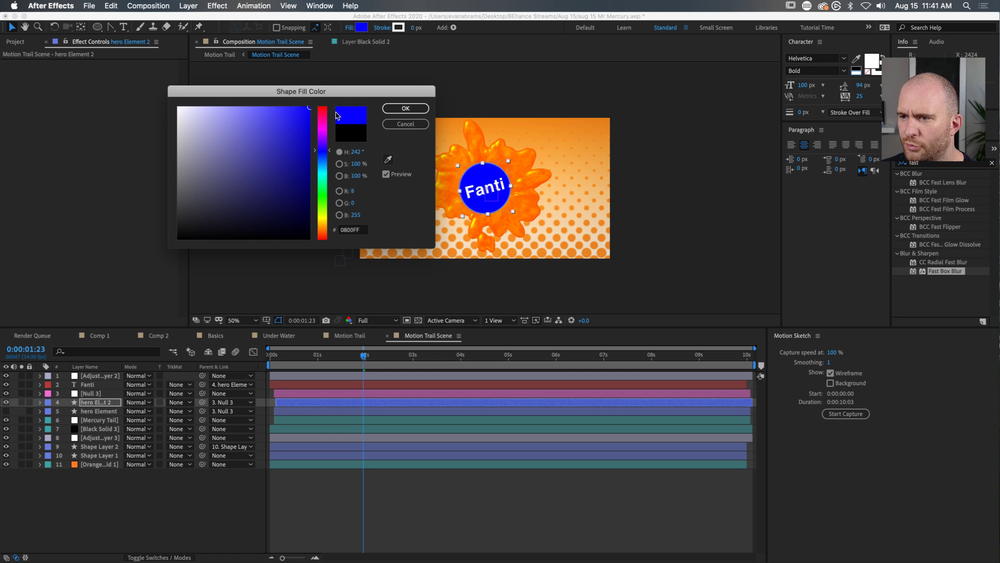
pyautogui.moveTo(325, 149)
pyautogui.mouseDown()
pyautogui.moveTo(326, 141)
pyautogui.moveTo(327, 171)
pyautogui.moveTo(327, 152)
pyautogui.mouseUp()
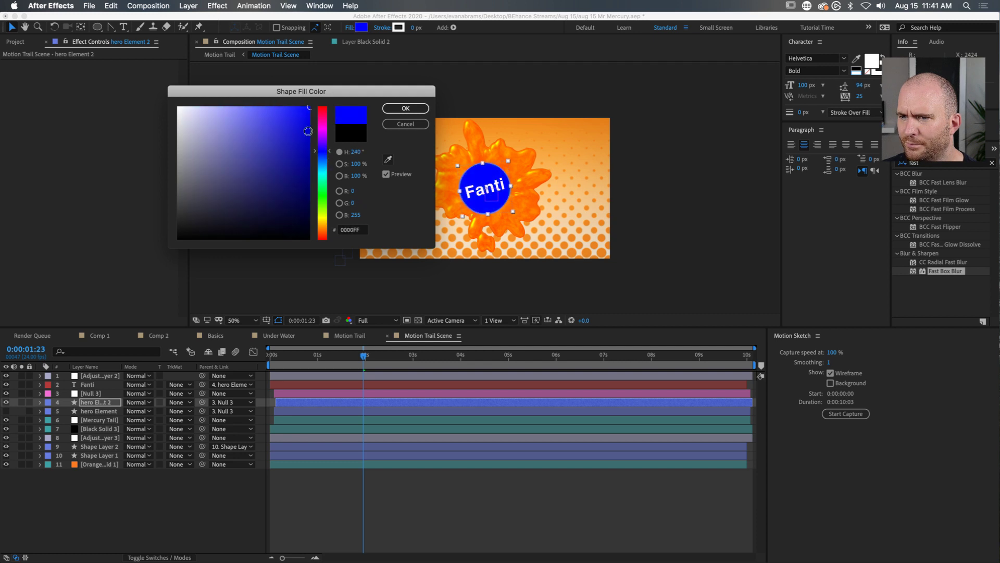
pyautogui.click(403, 108)
# Step: At 0:00:02:08, darken the hero Element 2 circle's fill to navy 070759 with 92% saturation and 35% brightness
pyautogui.moveTo(365, 356)
pyautogui.mouseDown()
pyautogui.moveTo(274, 354)
pyautogui.moveTo(407, 342)
pyautogui.moveTo(379, 343)
pyautogui.mouseUp()
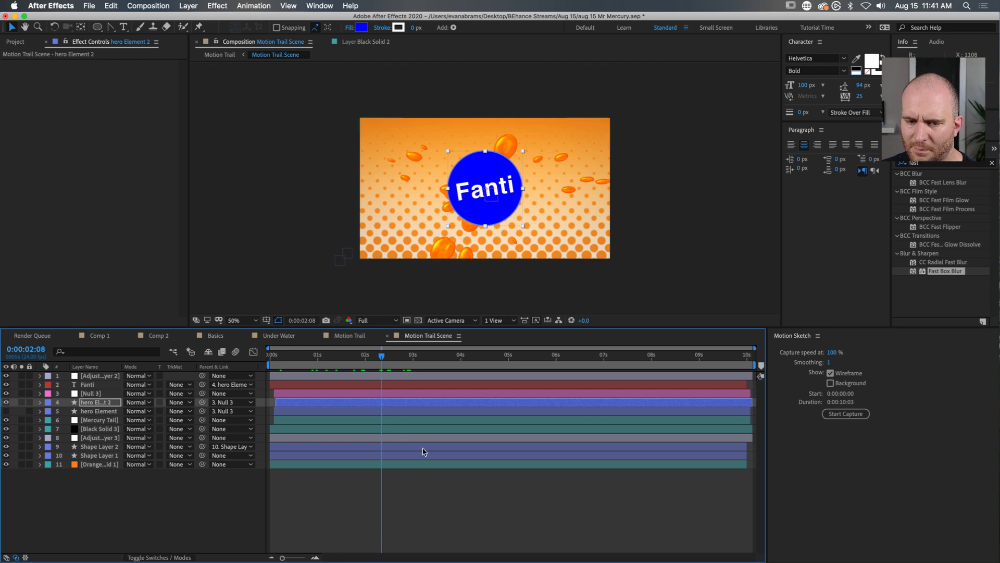
pyautogui.click(433, 491)
pyautogui.click(398, 403)
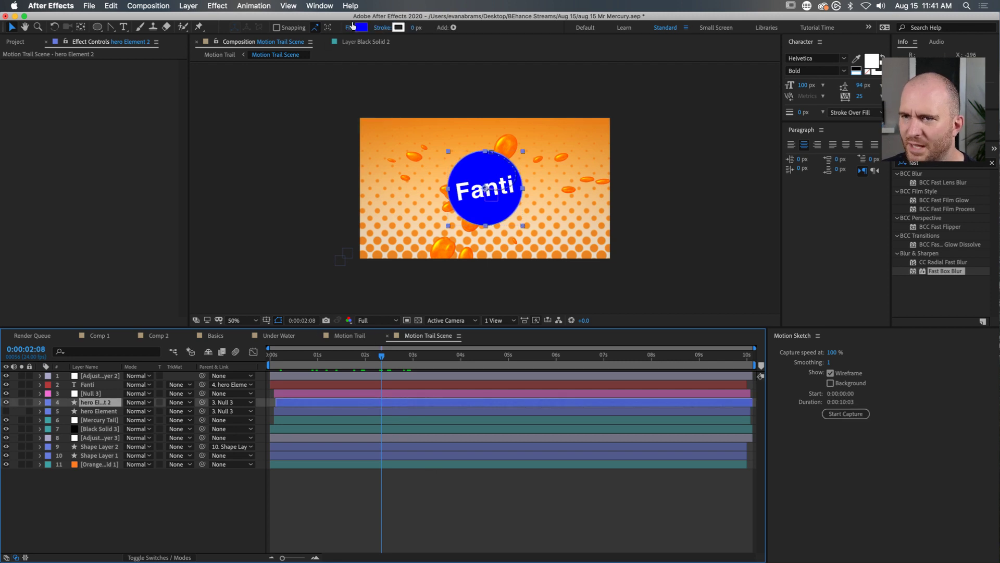
pyautogui.click(361, 27)
pyautogui.moveTo(308, 110); pyautogui.dragTo(328, 96)
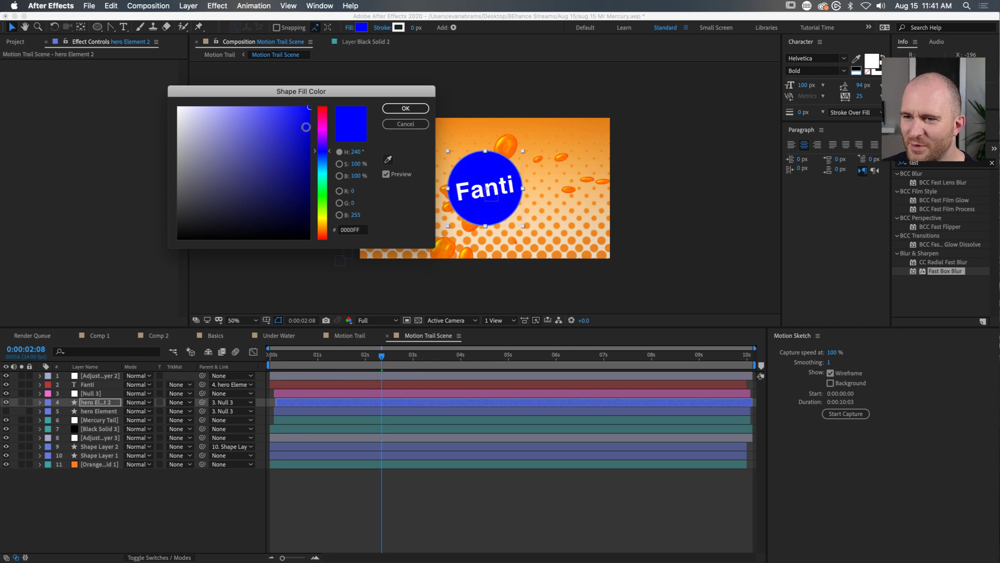
pyautogui.click(339, 163)
pyautogui.click(329, 118)
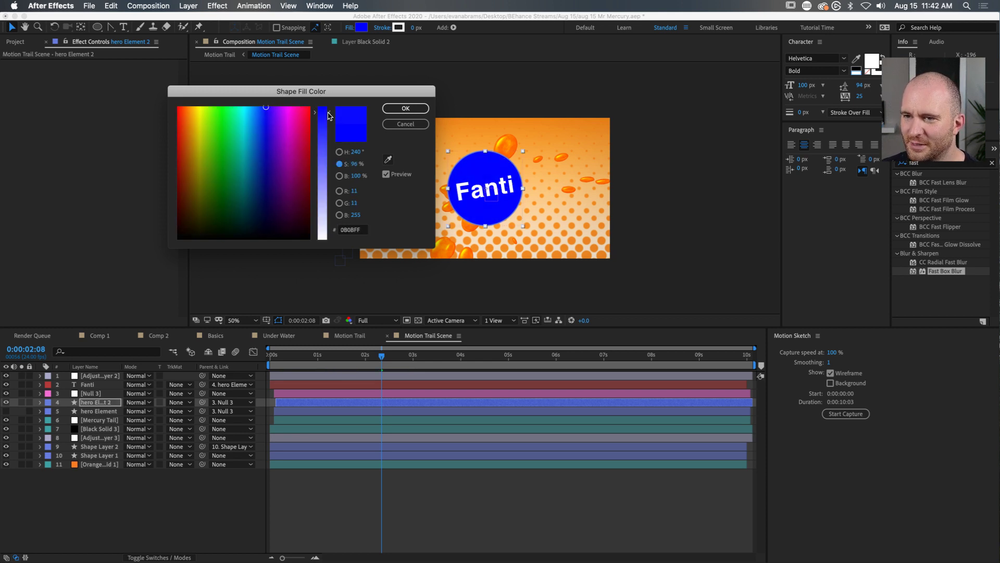
pyautogui.click(339, 175)
pyautogui.moveTo(329, 106); pyautogui.dragTo(323, 213)
pyautogui.moveTo(323, 209); pyautogui.dragTo(332, 195)
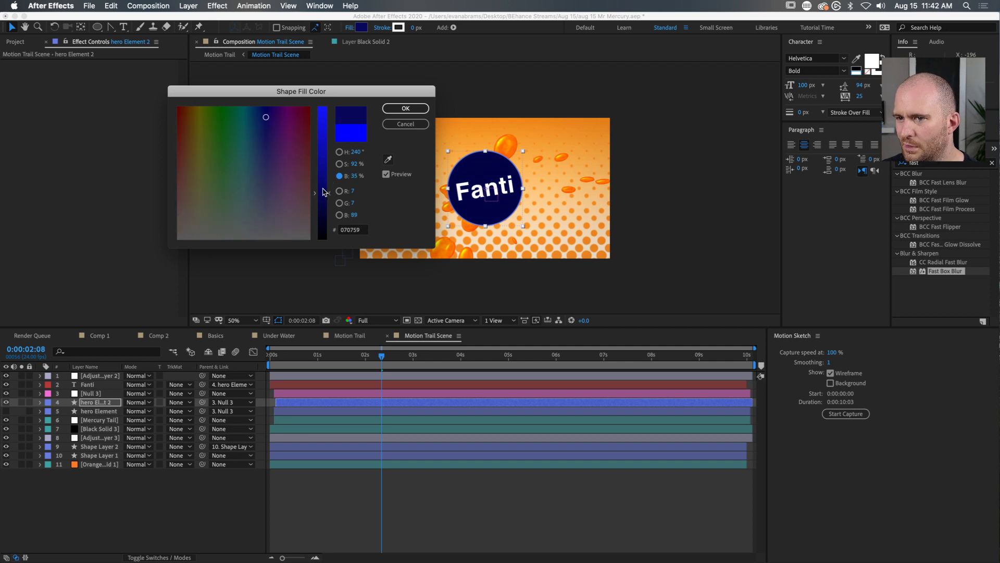
pyautogui.click(407, 109)
pyautogui.click(421, 484)
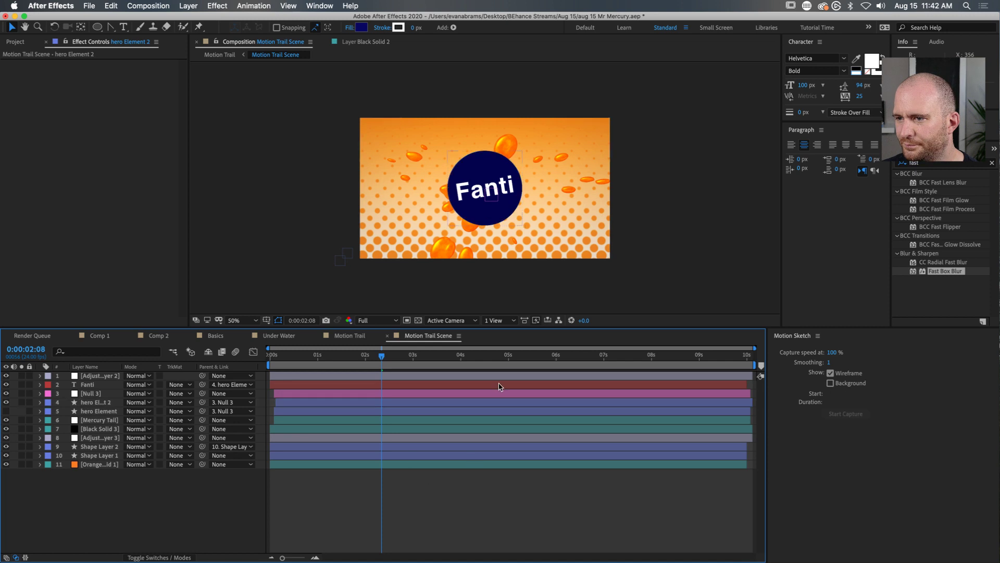
# Step: Preview the animation from 0:00:01:05 and again from the start to check the navy circle
pyautogui.moveTo(371, 358); pyautogui.dragTo(329, 352)
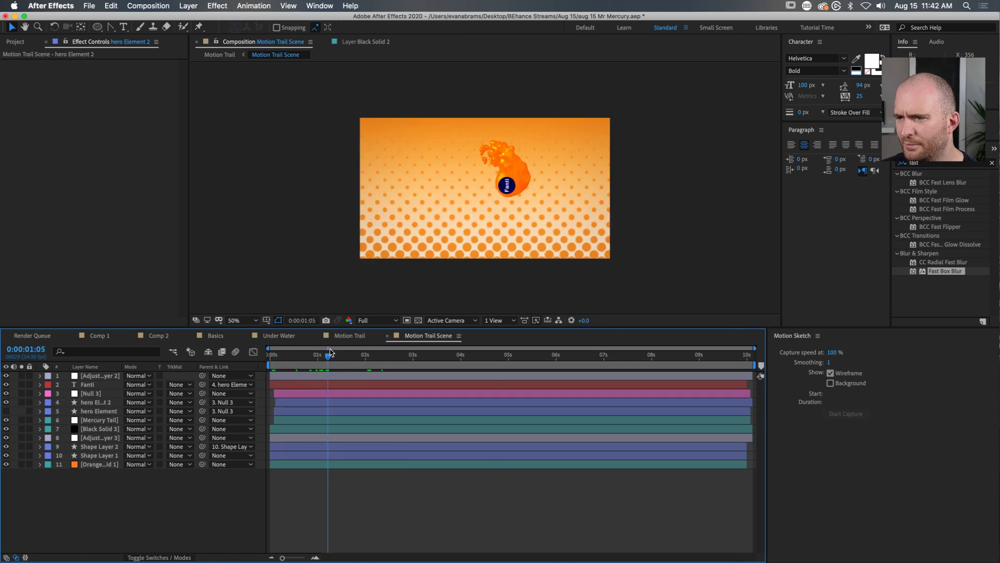
pyautogui.press('space')
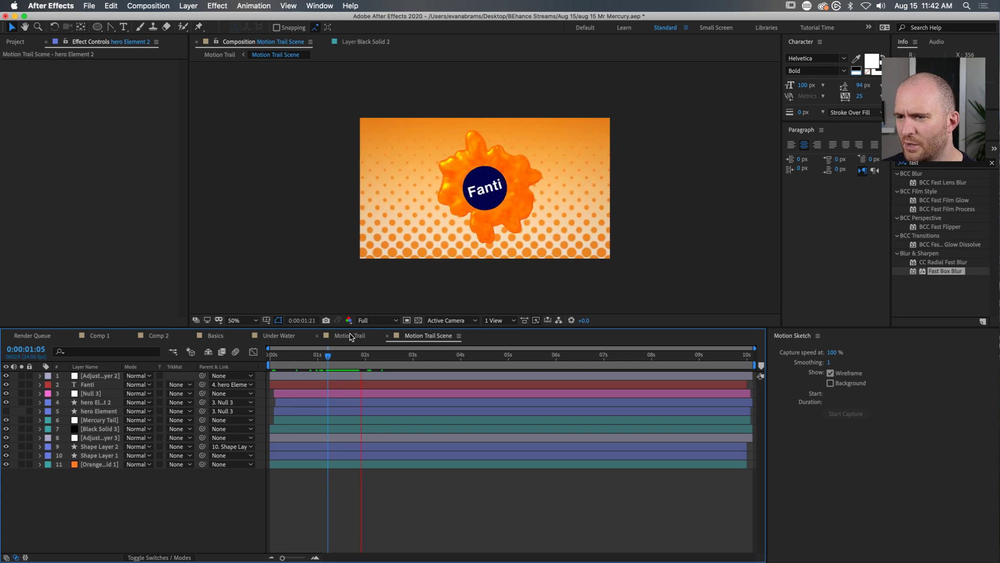
pyautogui.moveTo(315, 358); pyautogui.dragTo(237, 368)
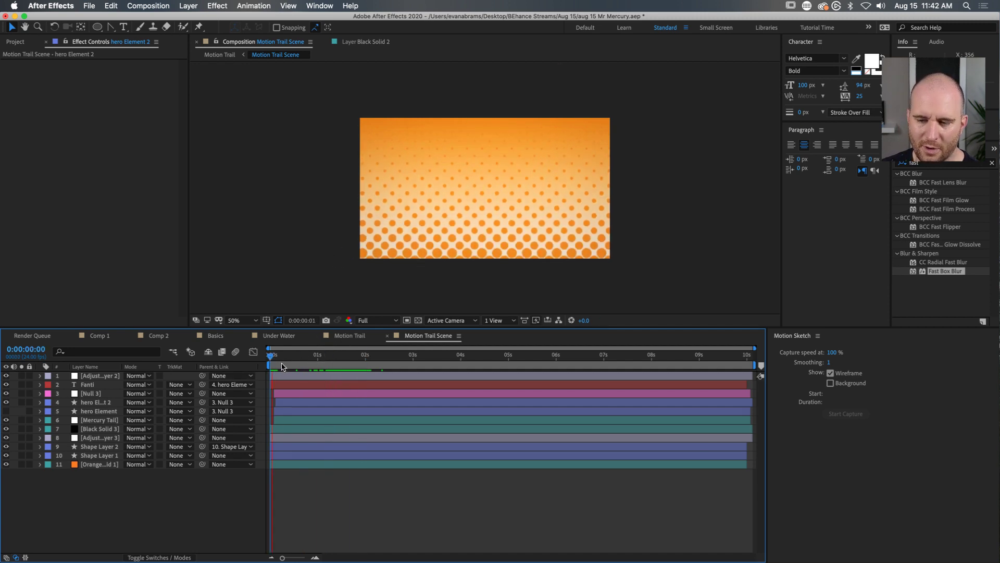
pyautogui.press('space')
pyautogui.press('space')
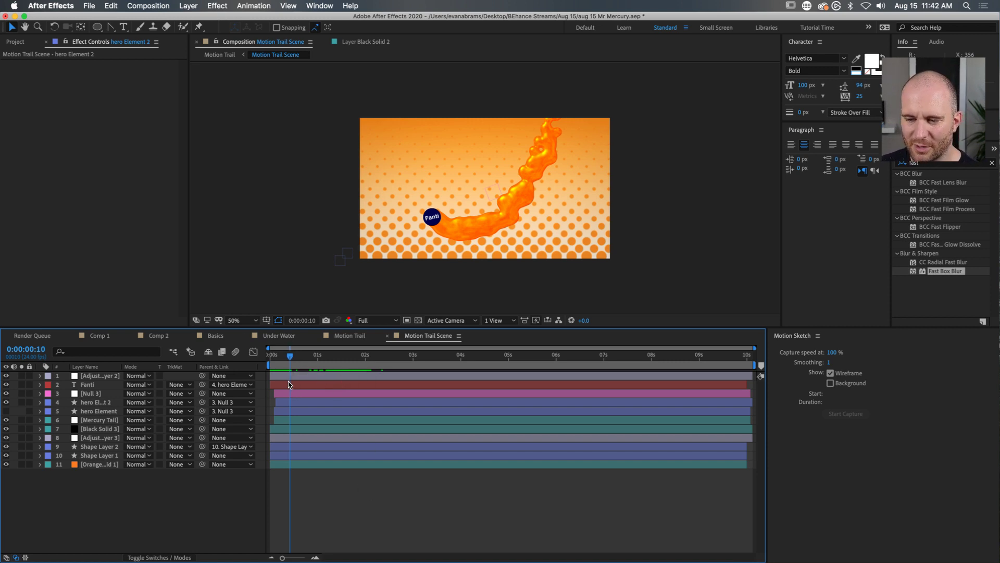
# Step: Set the hero Element 2 layer's scale to 26% at 0:00:00:03 and preview the animation
pyautogui.click(128, 403)
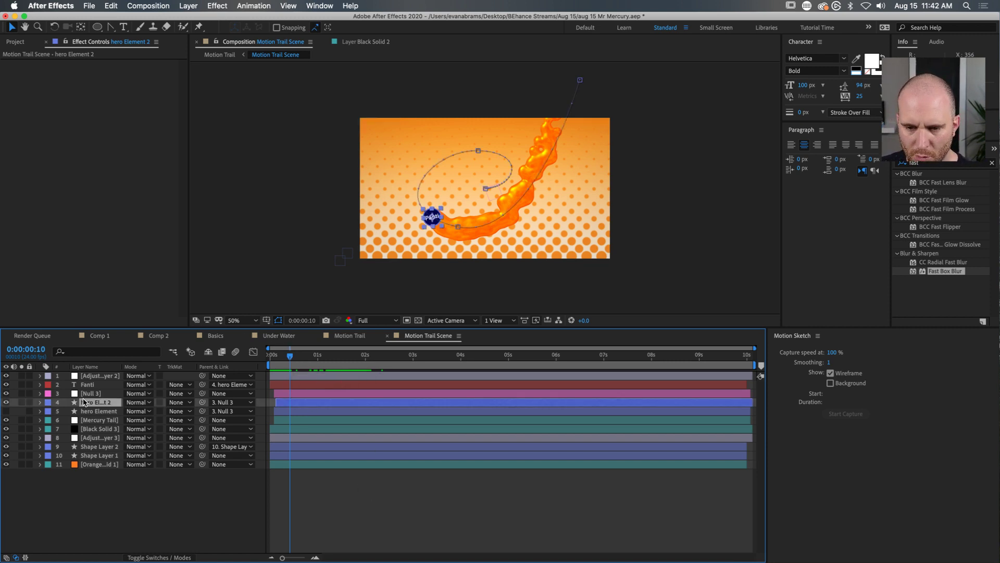
pyautogui.press('s')
pyautogui.moveTo(287, 355); pyautogui.dragTo(278, 357)
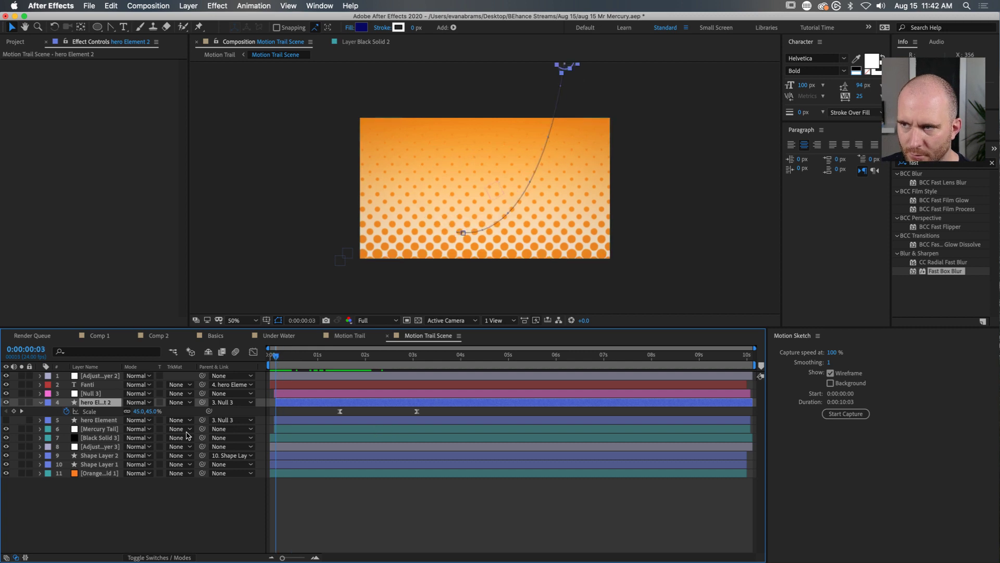
pyautogui.moveTo(152, 411); pyautogui.dragTo(142, 411)
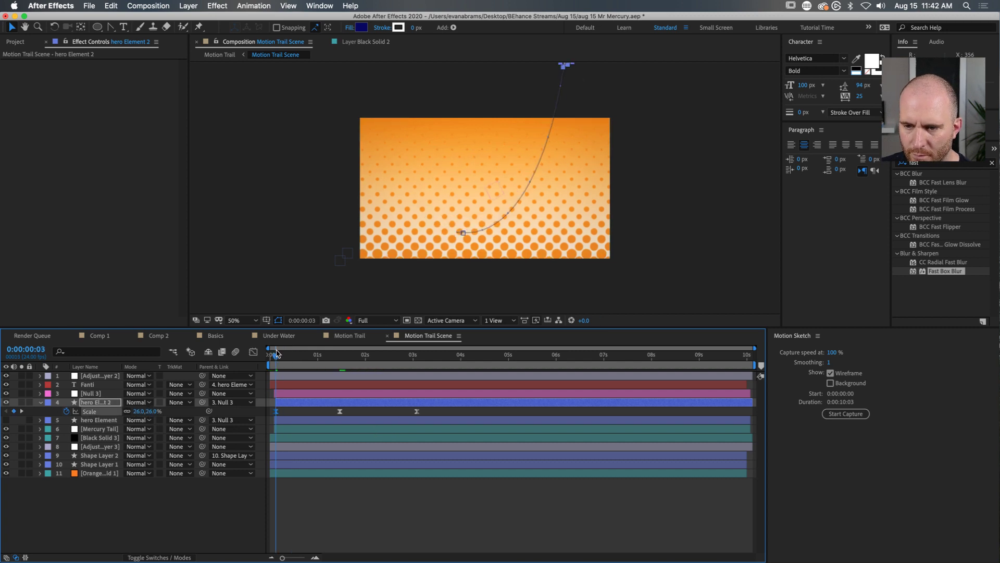
pyautogui.press('space')
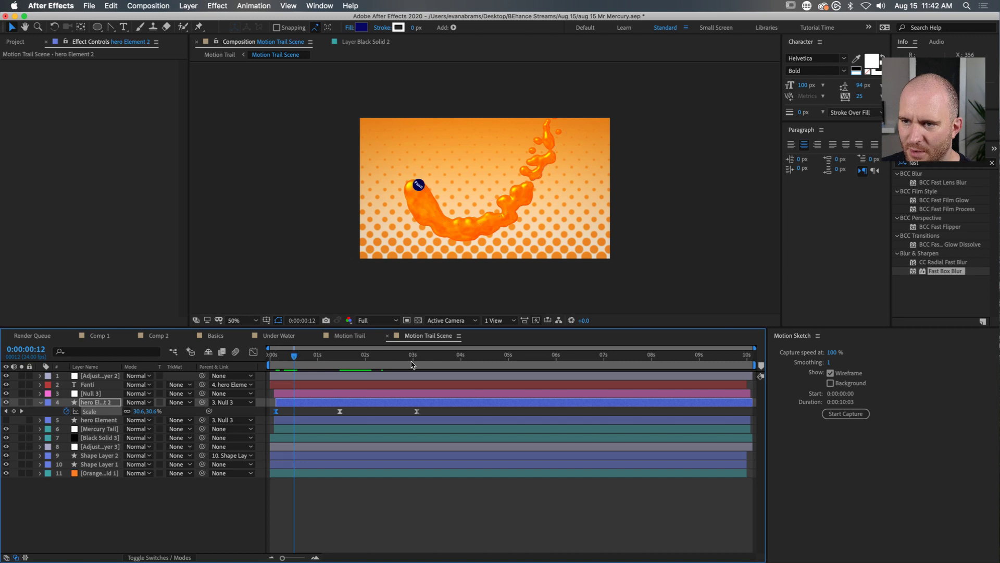
pyautogui.press('space')
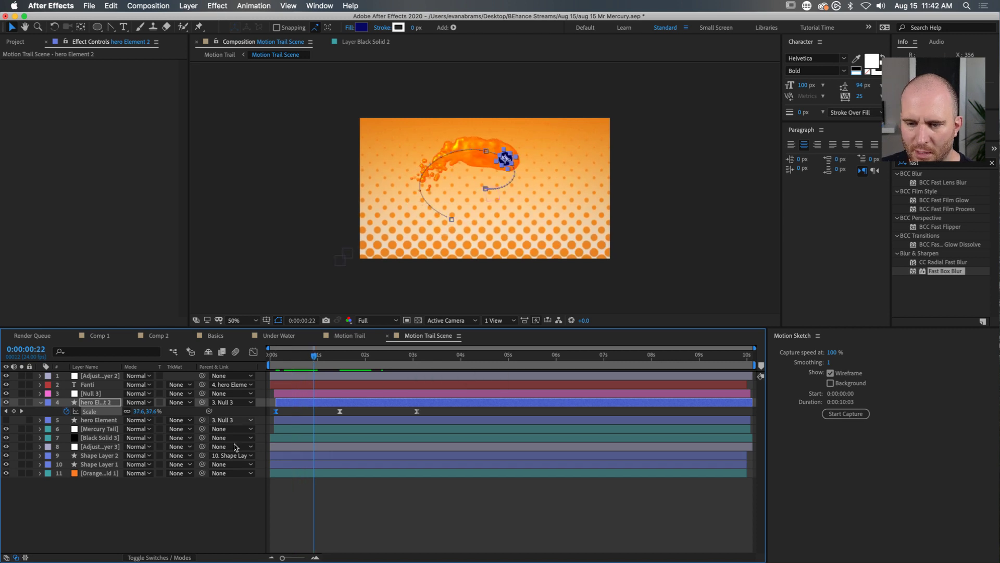
# Step: Turn on motion blur for the Fanti text layer and the hero Element 2 layer
pyautogui.click(173, 384)
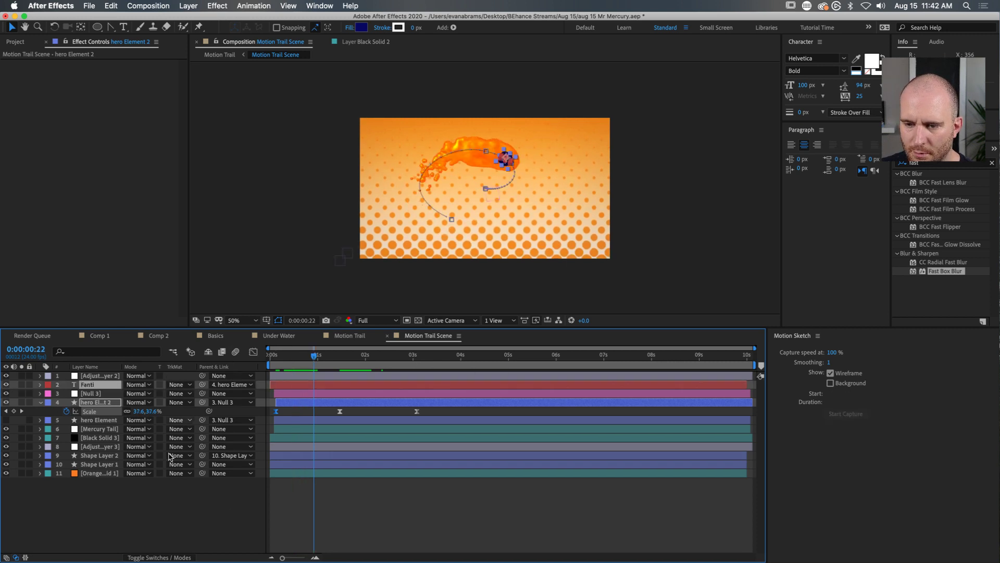
pyautogui.click(167, 557)
pyautogui.click(167, 384)
pyautogui.click(462, 493)
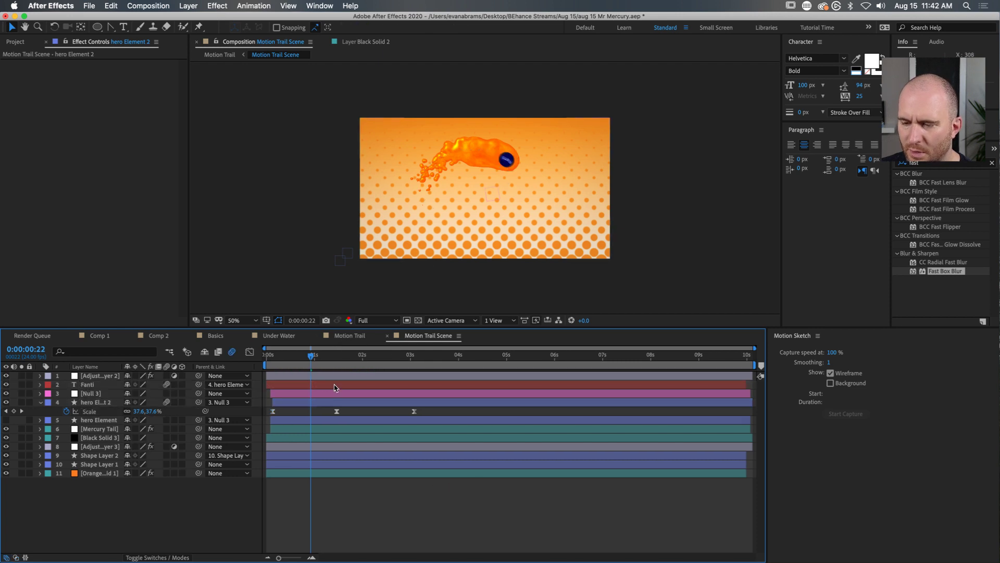
# Step: Preview the motion-blurred animation, inspect the Fanti logo up close, and replay the scene from the start
pyautogui.press('space')
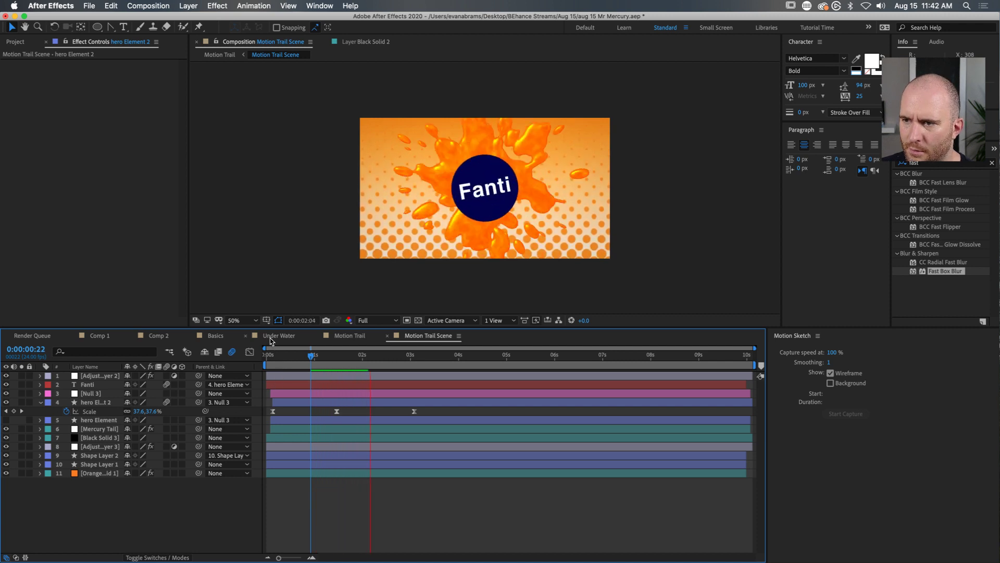
pyautogui.press('space')
pyautogui.scroll(4, 509, 222)
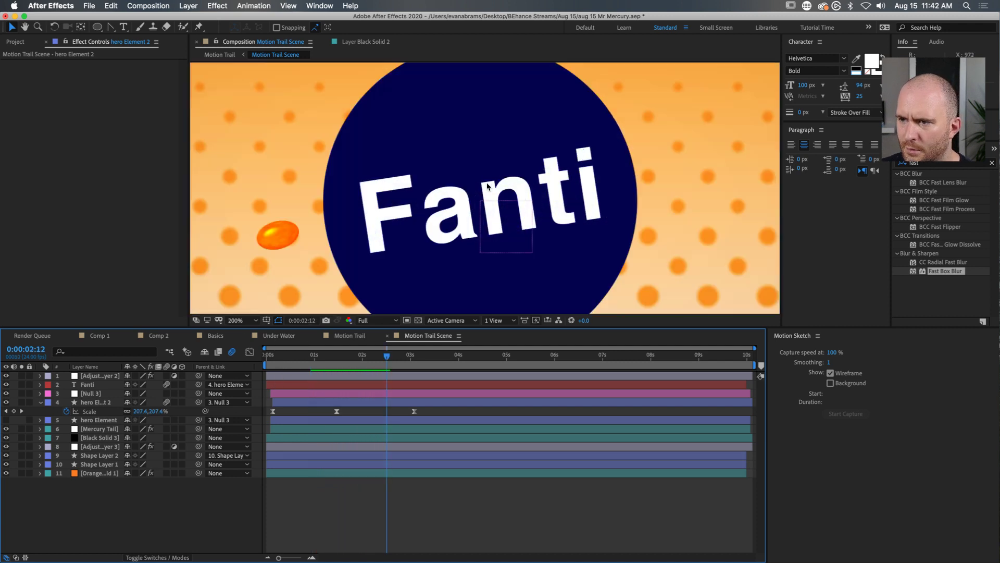
pyautogui.scroll(-2, 509, 221)
pyautogui.scroll(-1, 509, 221)
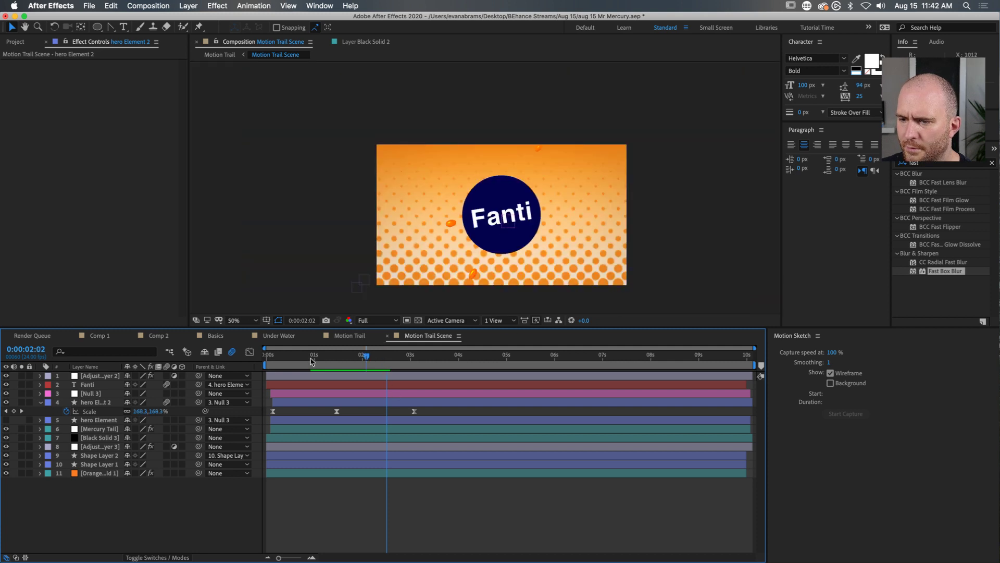
pyautogui.press('Home')
pyautogui.press('space')
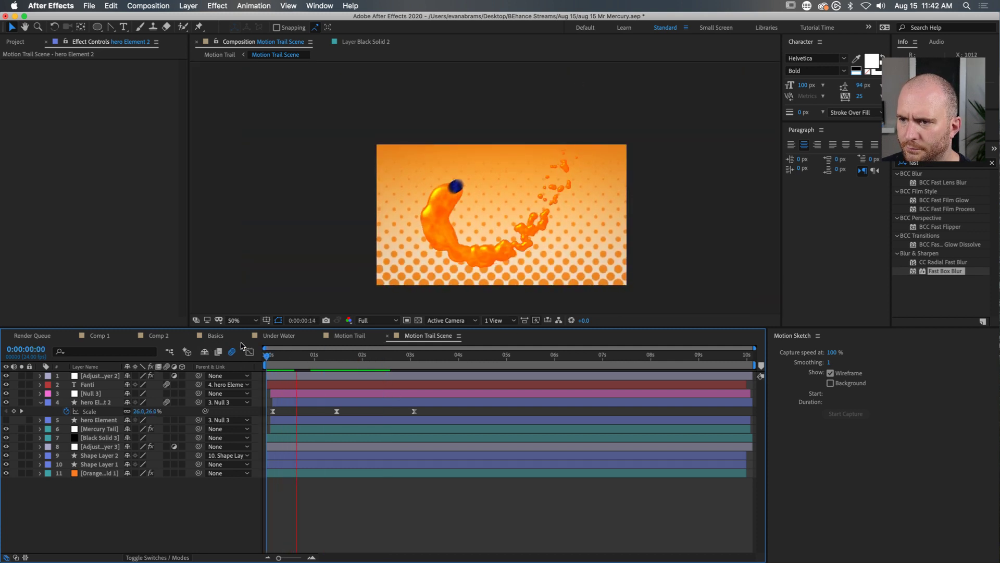
# Step: Shift the hero Element 2 layer about one frame later, check the animation from the start, and save the project
pyautogui.moveTo(290, 402); pyautogui.dragTo(292, 401)
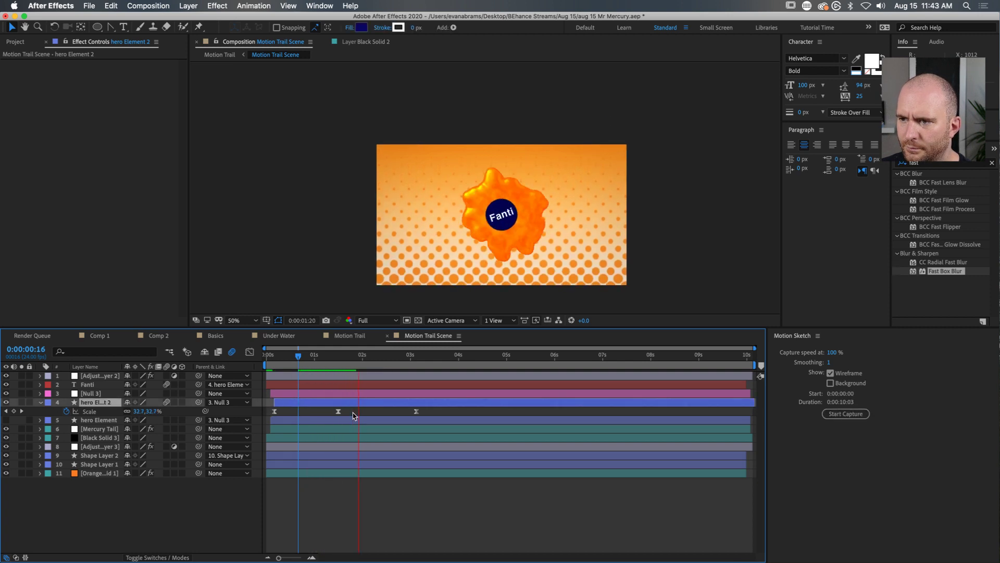
pyautogui.moveTo(298, 357); pyautogui.dragTo(264, 372)
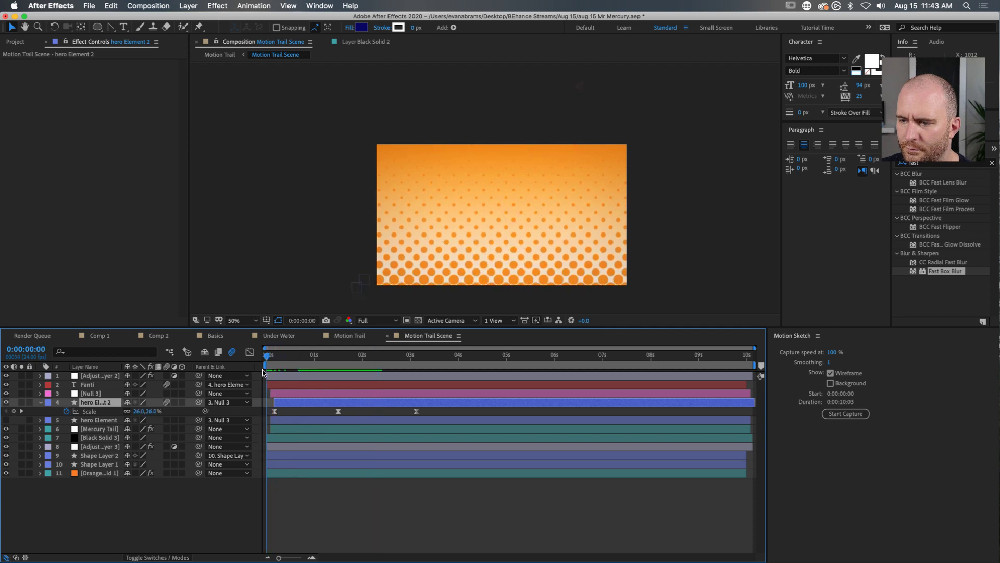
pyautogui.press('space')
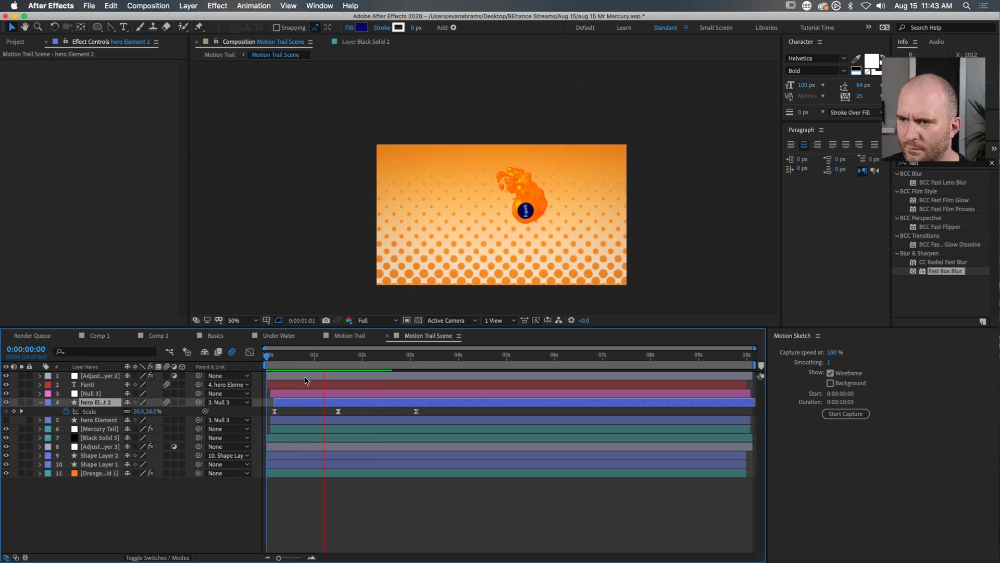
pyautogui.press('space')
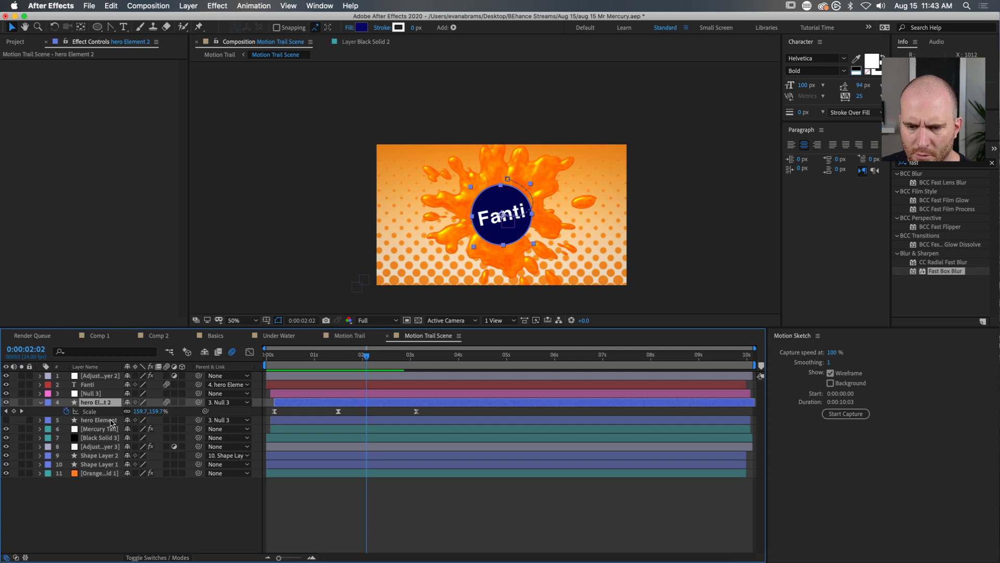
pyautogui.click(171, 513)
pyautogui.press('super+s')
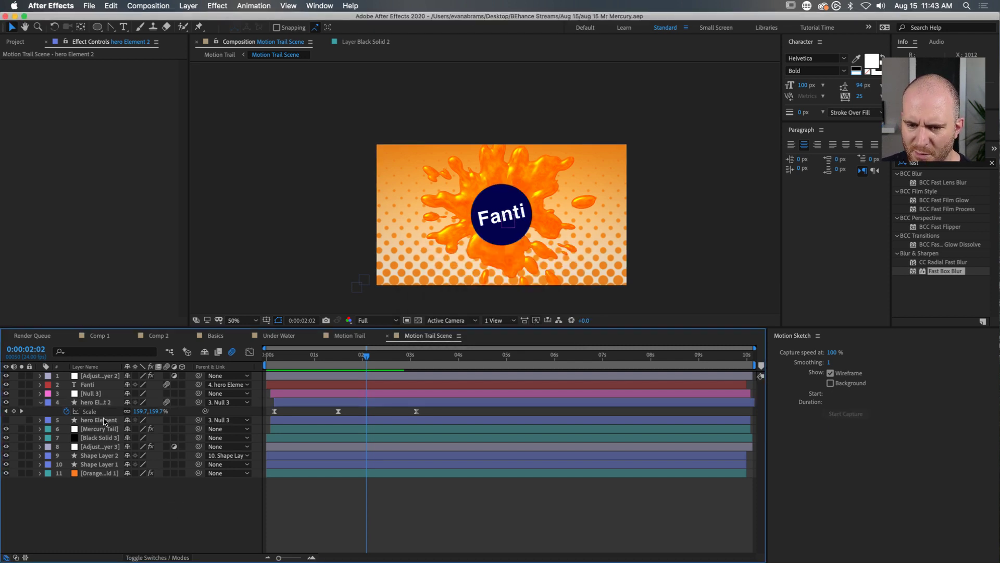
# Step: Show the Mercury Tail layer's effects and collapse the Gradient Ramp, Fill, Fractal Noise and CC Mr. Mercury settings
pyautogui.click(102, 437)
pyautogui.click(107, 429)
pyautogui.press('super+a')
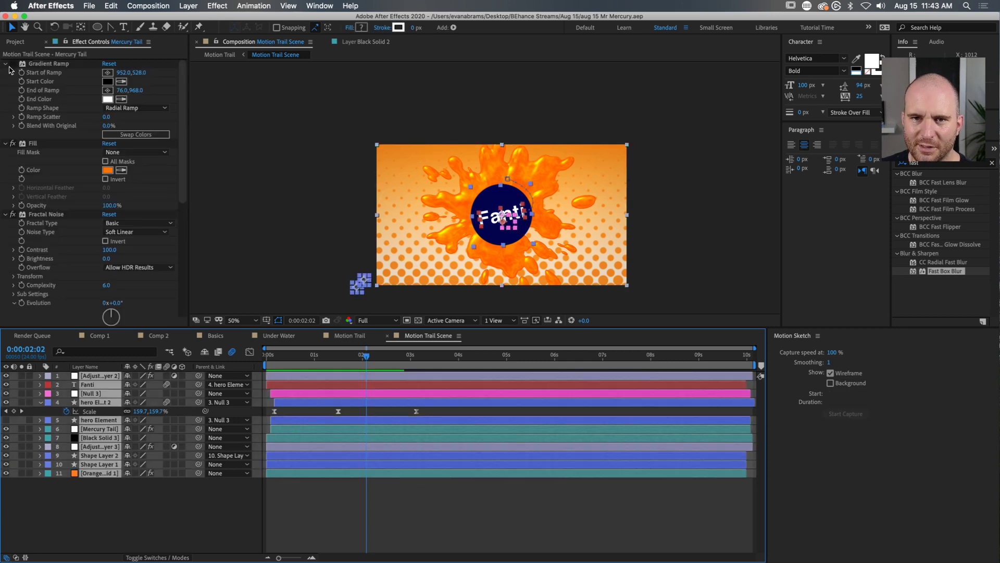
pyautogui.click(6, 63)
pyautogui.click(5, 72)
pyautogui.click(5, 81)
pyautogui.click(4, 90)
pyautogui.click(101, 281)
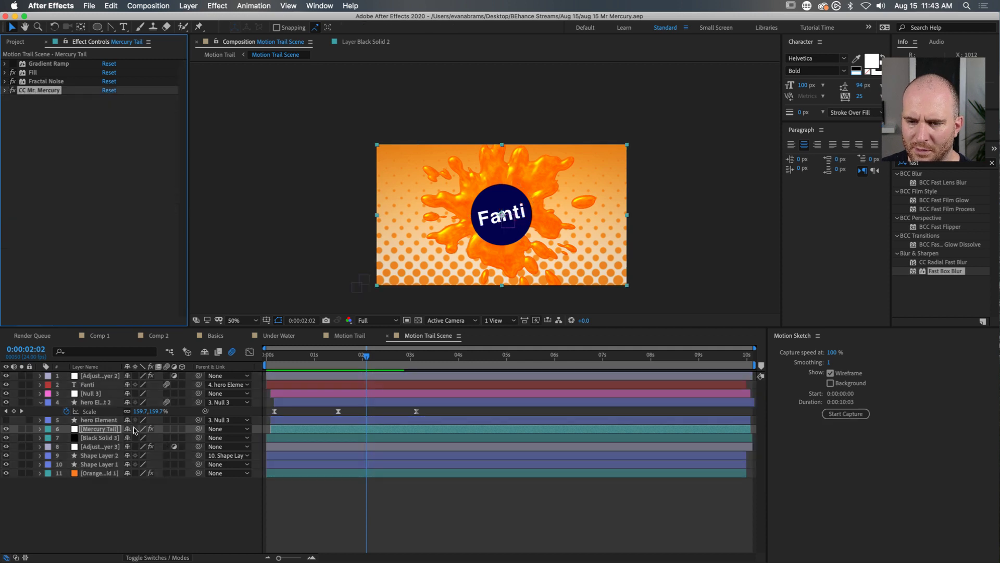
# Step: Turn on motion blur for the Mercury Tail layer and preview the Motion Trail Scene from the start
pyautogui.click(167, 428)
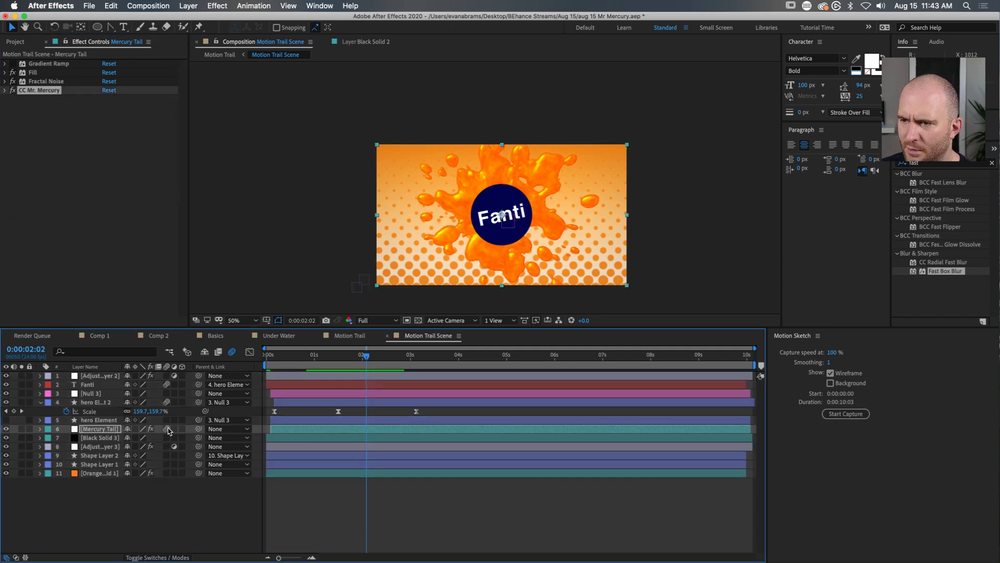
pyautogui.moveTo(364, 355); pyautogui.dragTo(269, 358)
pyautogui.press('space')
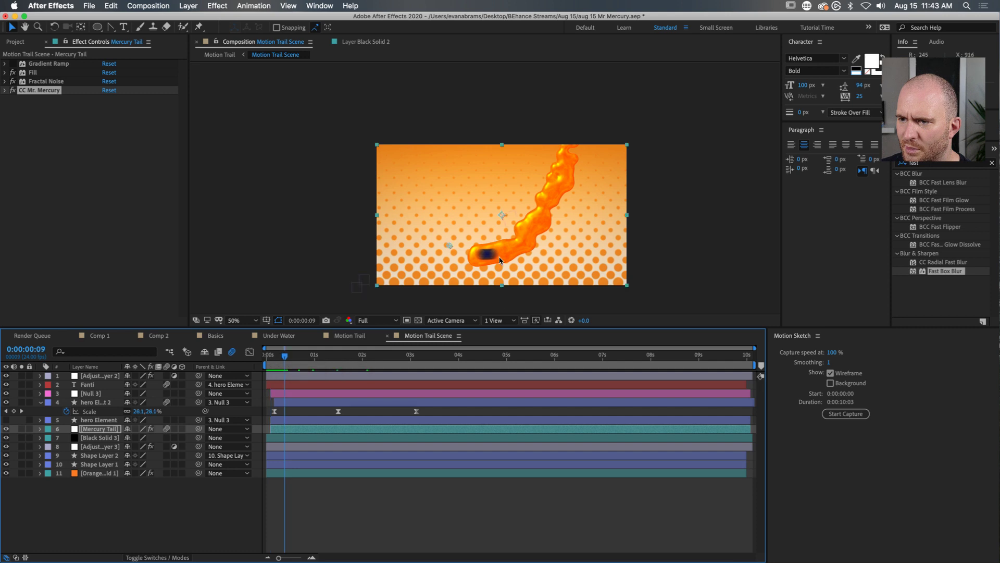
pyautogui.press('space')
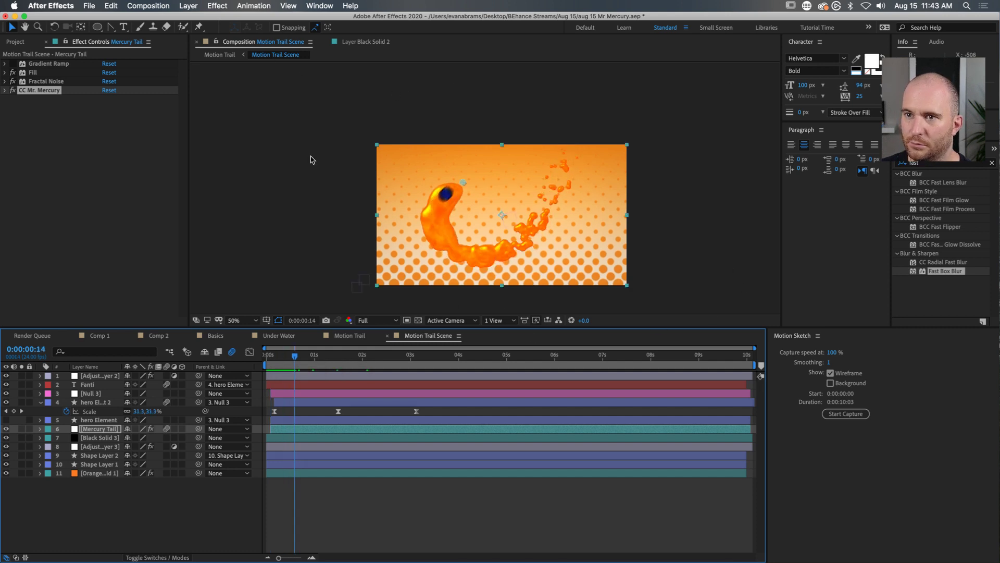
# Step: Review the motion blur shutter and sampling settings in the advanced composition settings of Motion Trail Scene
pyautogui.click(311, 41)
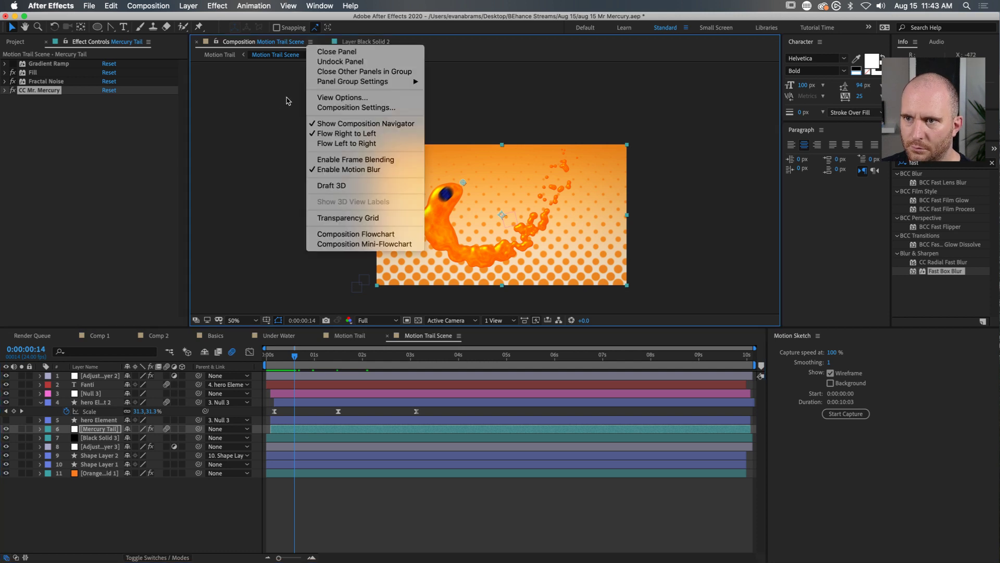
pyautogui.click(298, 113)
pyautogui.click(311, 41)
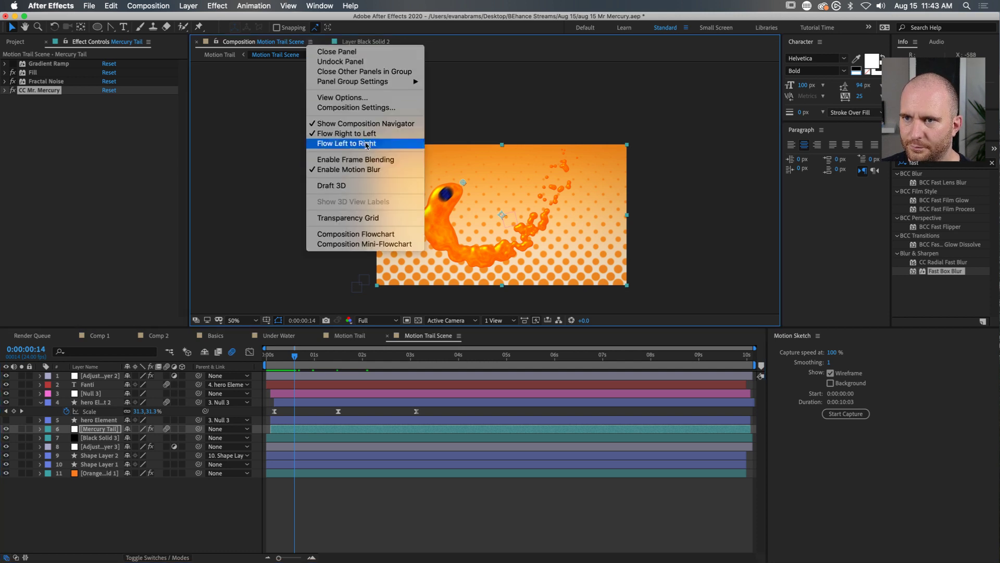
pyautogui.click(373, 108)
pyautogui.click(177, 135)
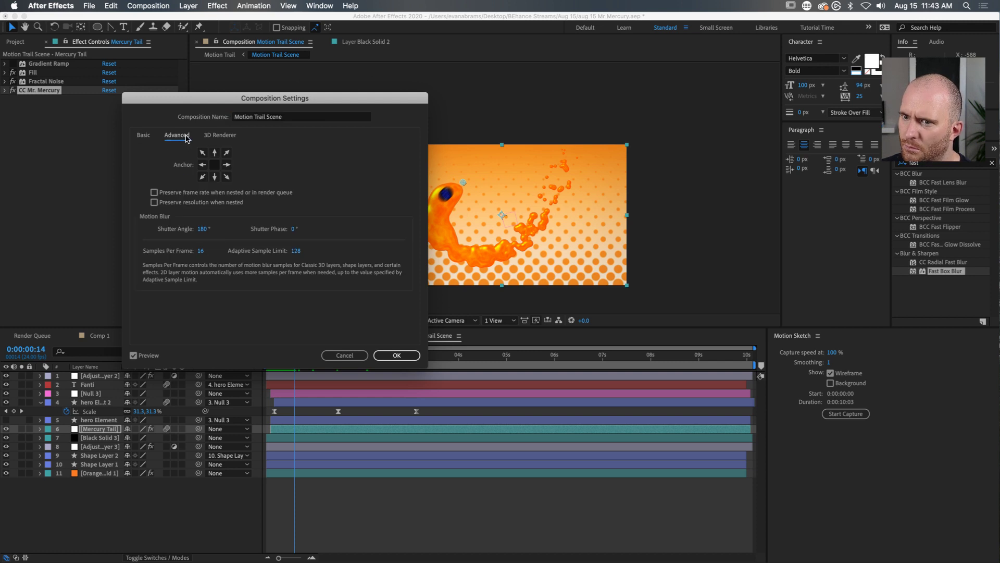
pyautogui.click(412, 356)
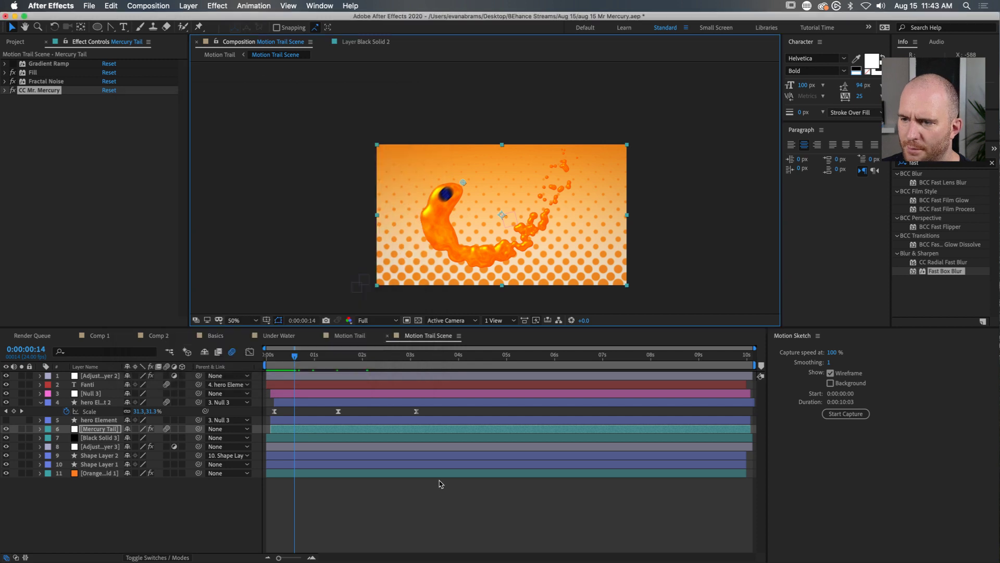
# Step: Replay the Motion Trail Scene animation several times from the start to judge the motion-blurred mercury tail
pyautogui.click(451, 536)
pyautogui.press('space')
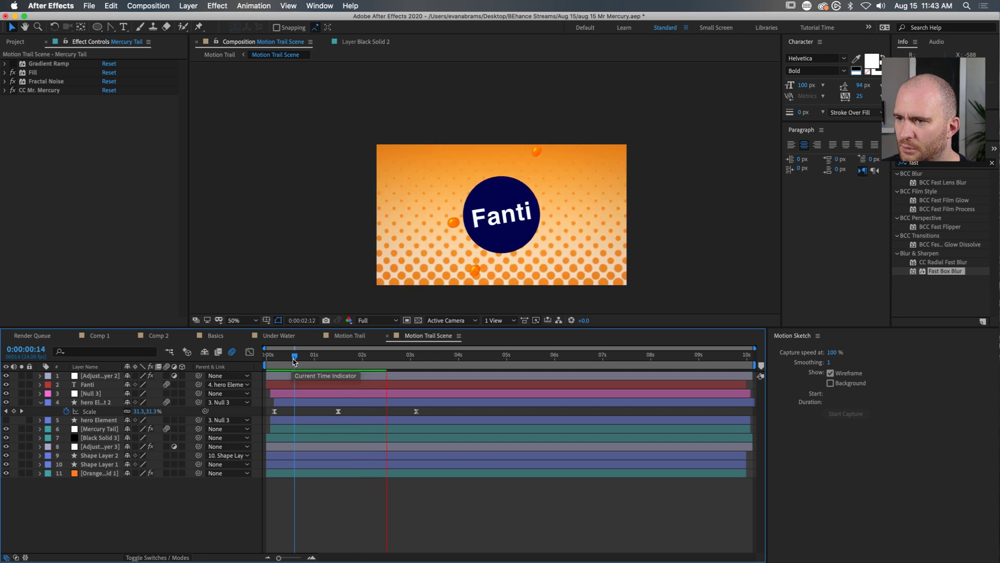
pyautogui.press('space')
pyautogui.moveTo(353, 356); pyautogui.dragTo(204, 353)
pyautogui.press('space')
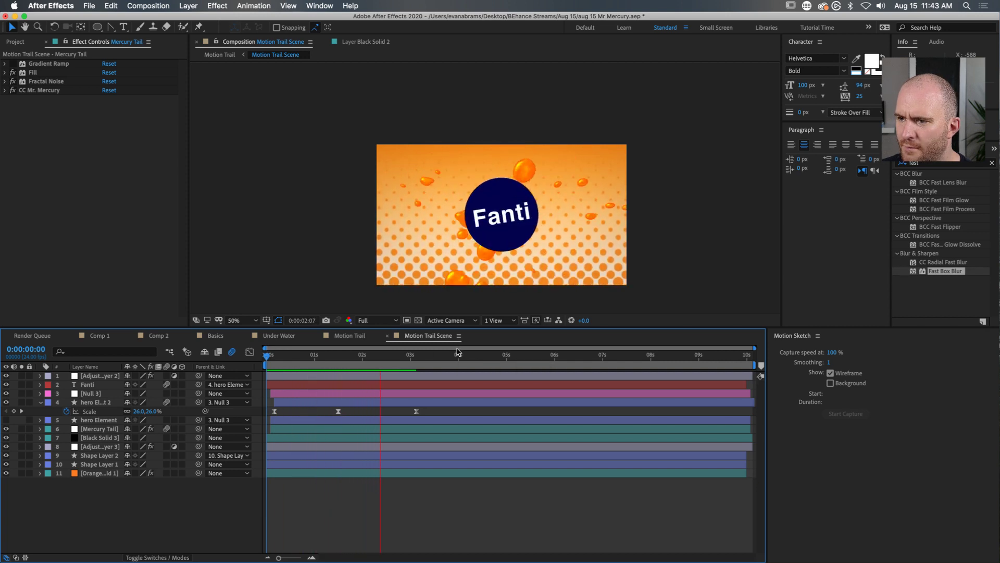
pyautogui.press('space')
pyautogui.moveTo(379, 357); pyautogui.dragTo(174, 357)
pyautogui.press('space')
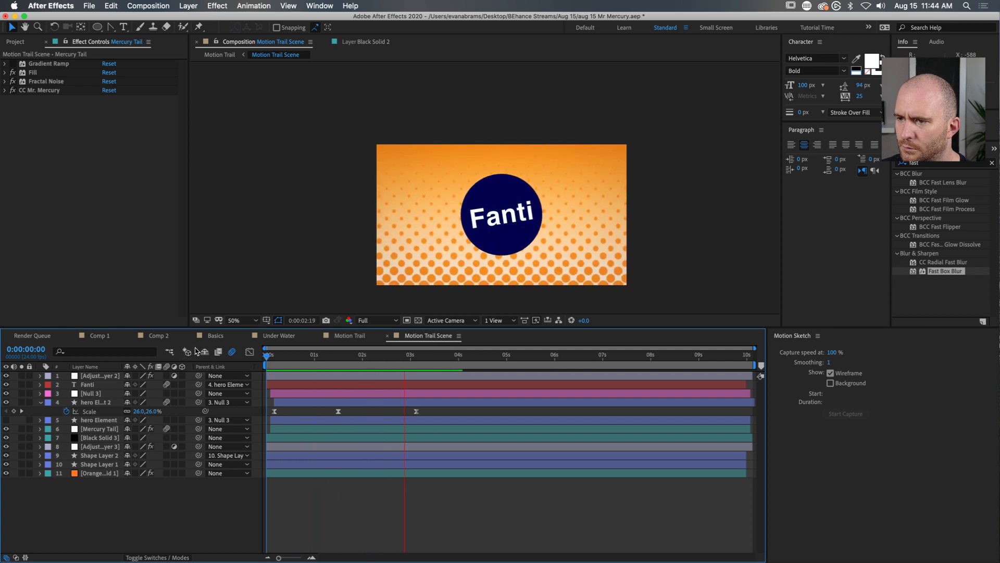
pyautogui.press('space')
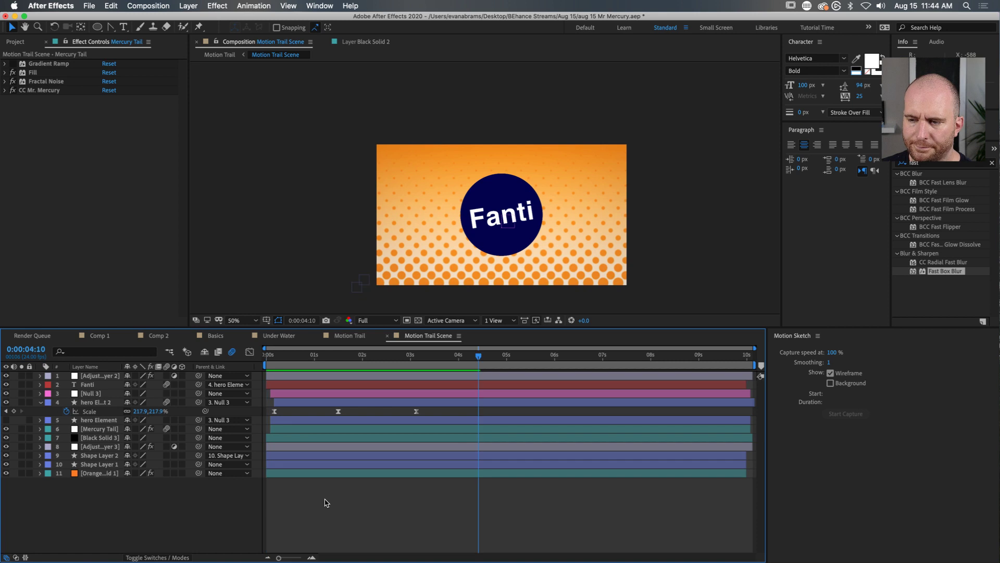
# Step: Switch to the Motion Trail composition and preview its animation from the first frame
pyautogui.click(359, 336)
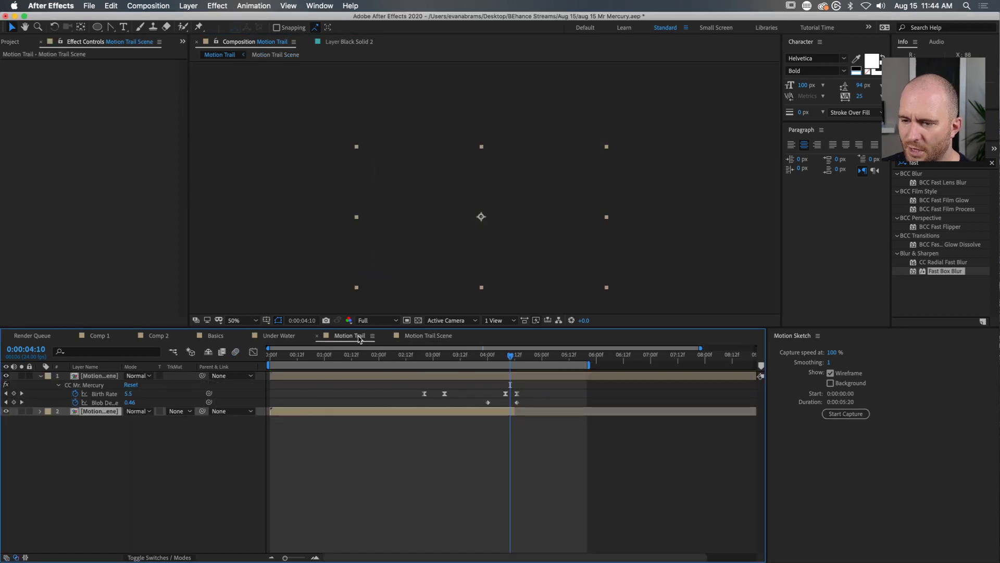
pyautogui.click(492, 480)
pyautogui.moveTo(490, 361); pyautogui.dragTo(258, 365)
pyautogui.press('space')
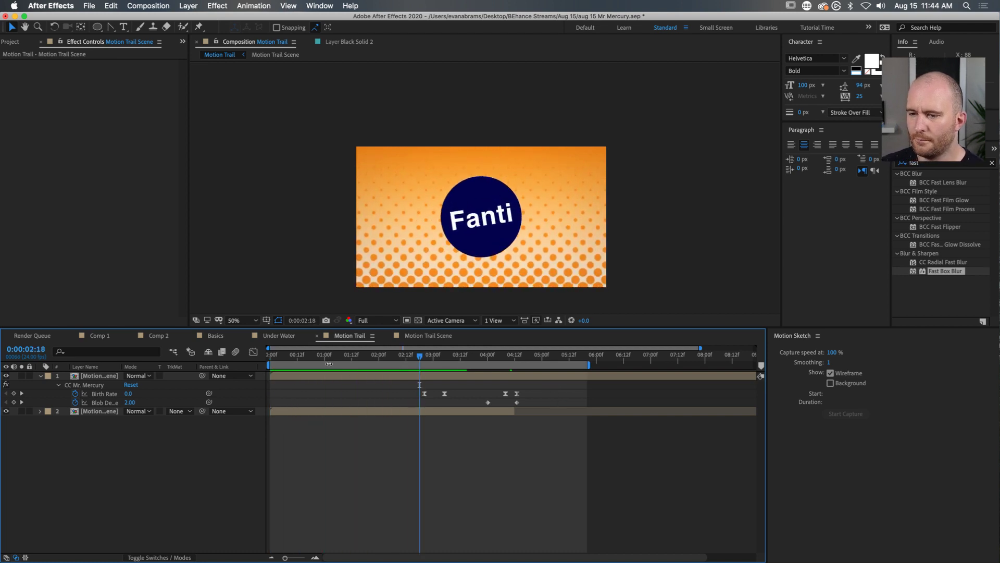
pyautogui.press('space')
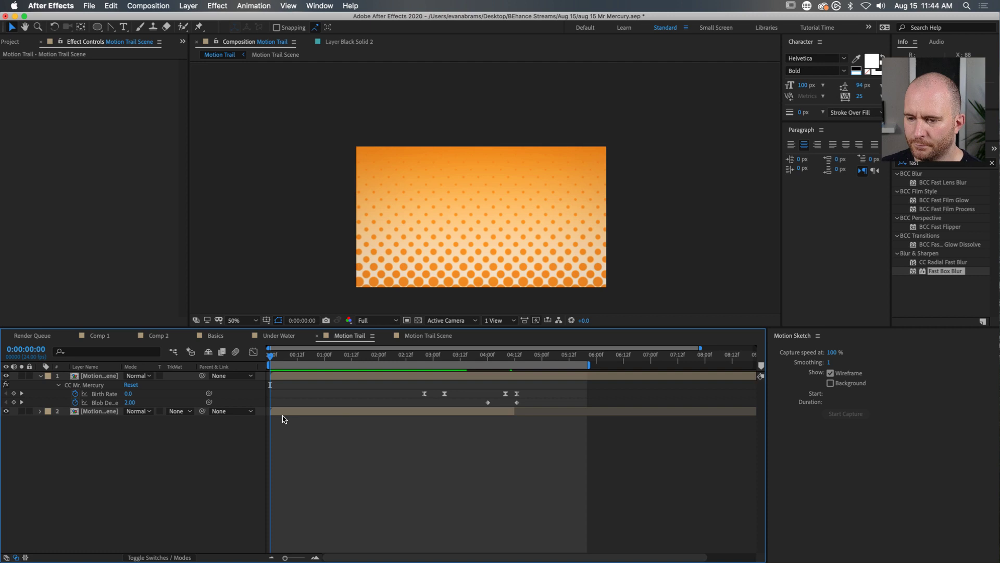
pyautogui.click(283, 414)
pyautogui.press('space')
pyautogui.press('space')
# Step: Extend the work area end of the Motion Trail composition to frame 0:00:05:21 and return to the first frame
pyautogui.moveTo(285, 359); pyautogui.dragTo(587, 364)
pyautogui.press('pagedown')
pyautogui.press('n')
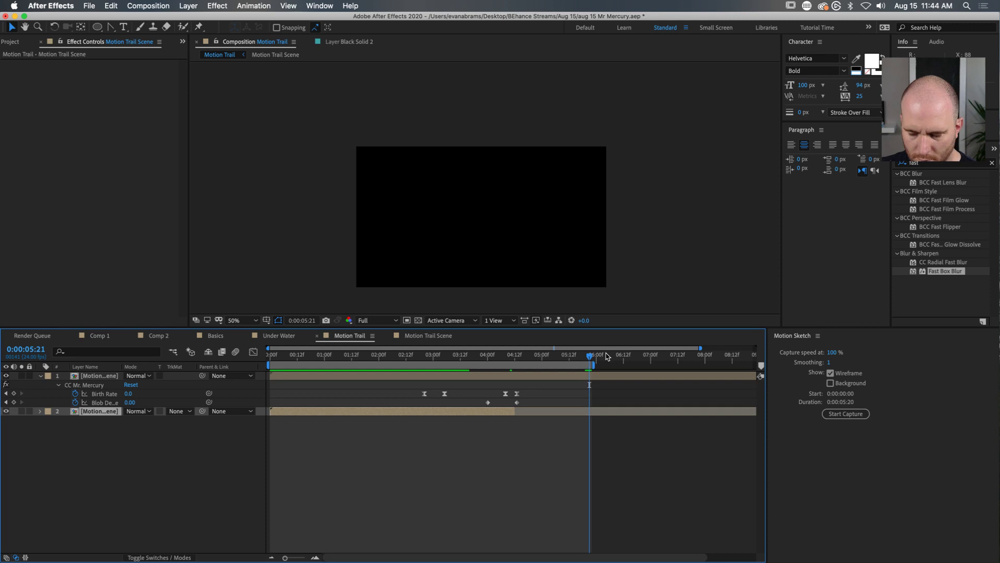
pyautogui.press('Home')
pyautogui.press('F2')
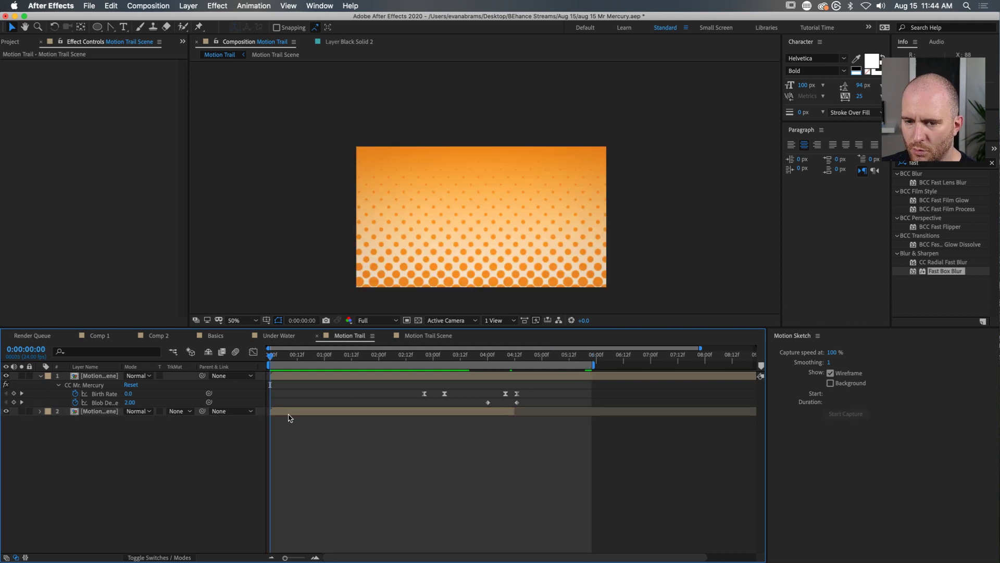
# Step: Open the nested Motion Trail Scene and keyframe the orange solid's opacity to fade in from 0% at the first frame
pyautogui.click(293, 411)
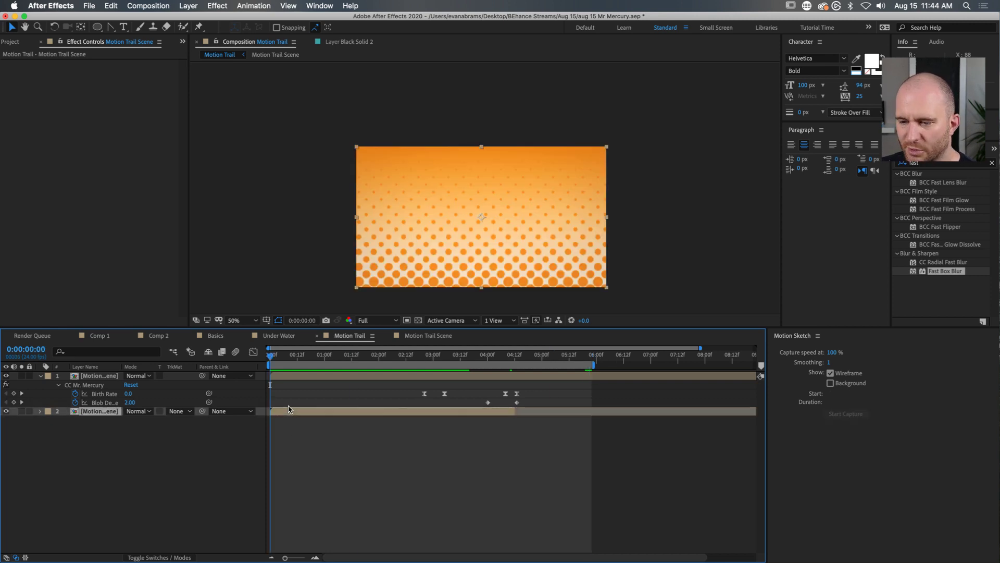
pyautogui.doubleClick(292, 412)
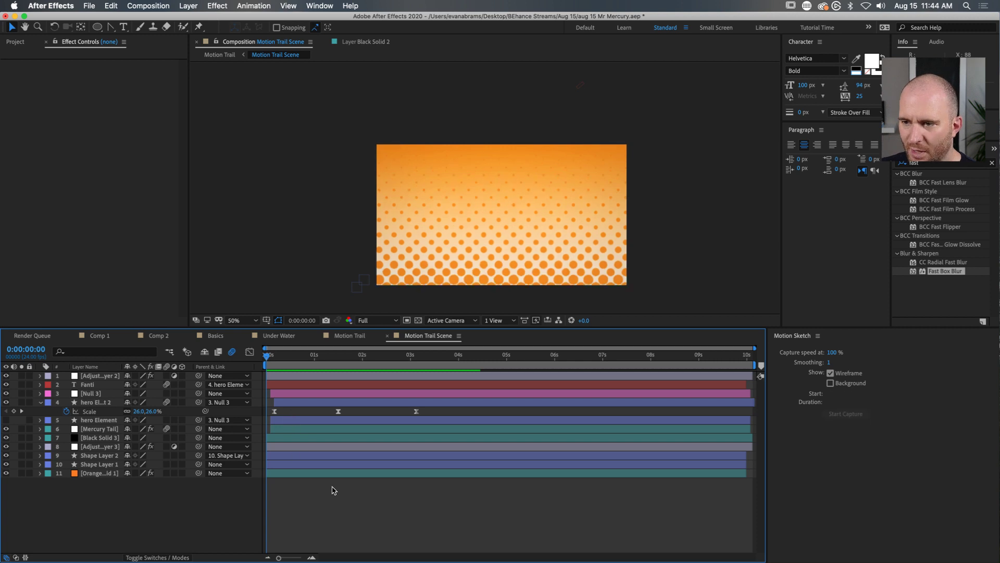
pyautogui.click(95, 475)
pyautogui.press('t')
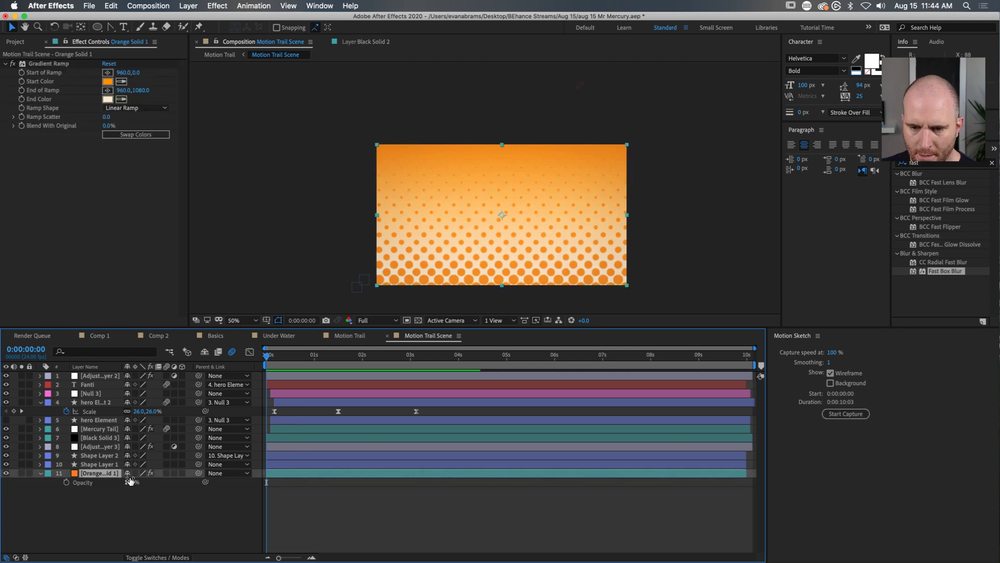
pyautogui.click(65, 482)
pyautogui.moveTo(266, 482); pyautogui.dragTo(271, 482)
pyautogui.moveTo(90, 482); pyautogui.dragTo(9, 482)
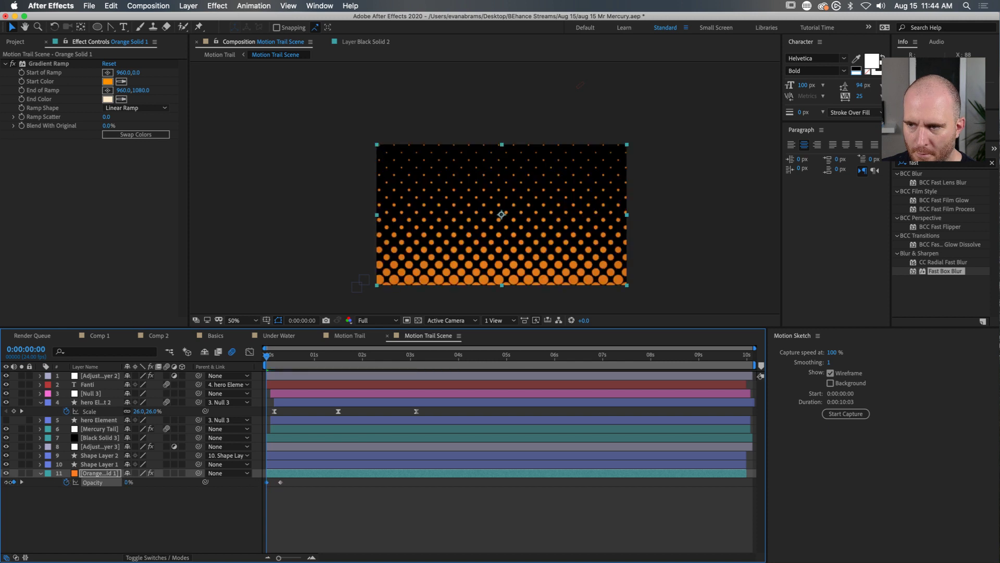
# Step: Keyframe the opacity of Shape Layer 1 and Shape Layer 2 to rise from 0% at the first frame to 93%
pyautogui.click(291, 464)
pyautogui.keyDown('shift'); pyautogui.click(283, 455); pyautogui.keyUp('shift')
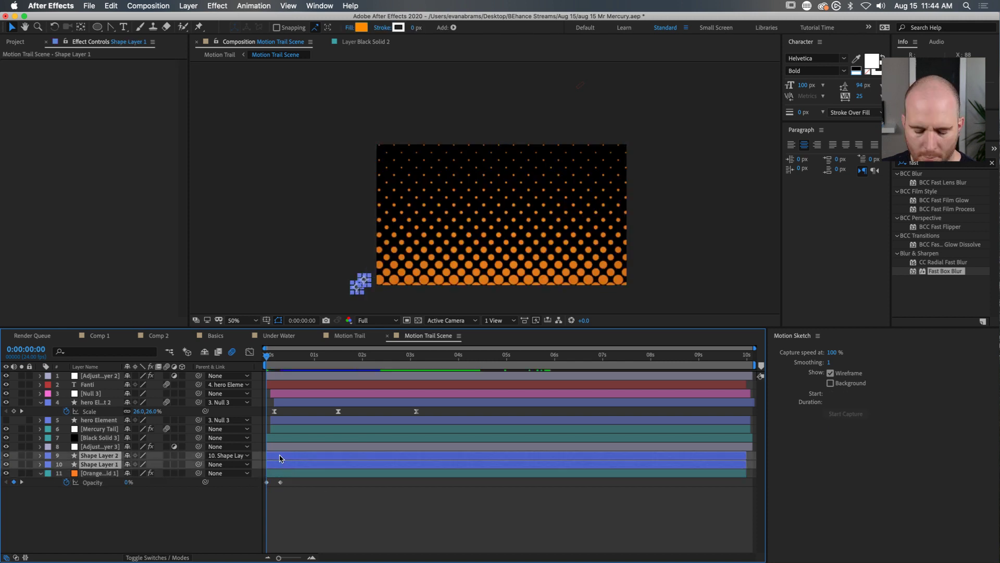
pyautogui.press('t')
pyautogui.click(66, 464)
pyautogui.click(66, 482)
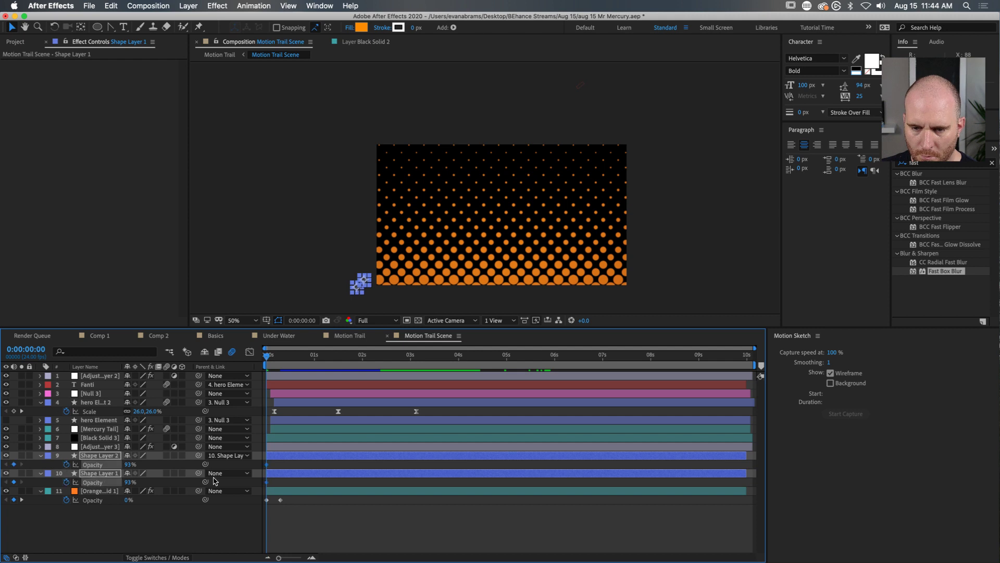
pyautogui.moveTo(267, 485); pyautogui.dragTo(290, 485)
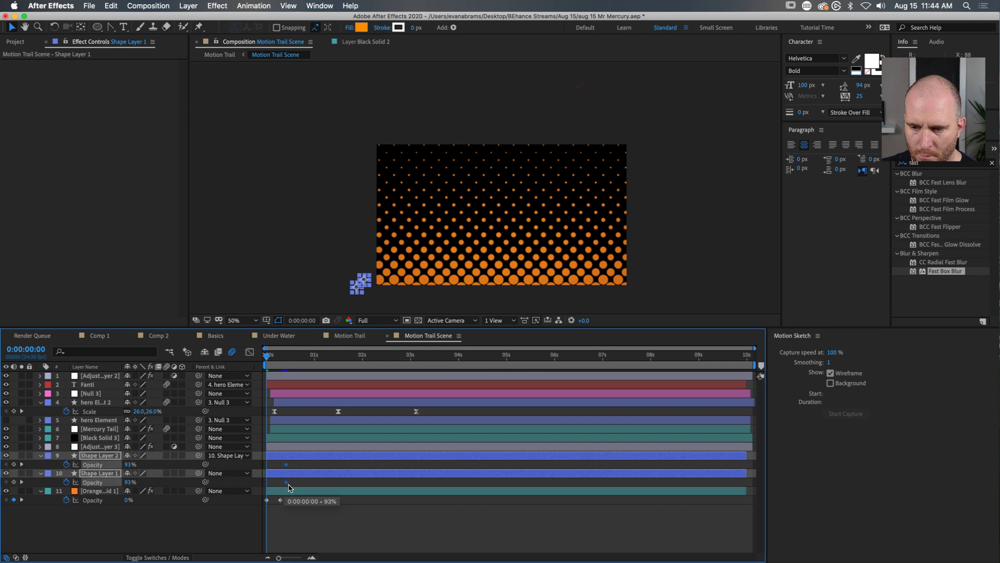
pyautogui.moveTo(128, 482); pyautogui.dragTo(75, 482)
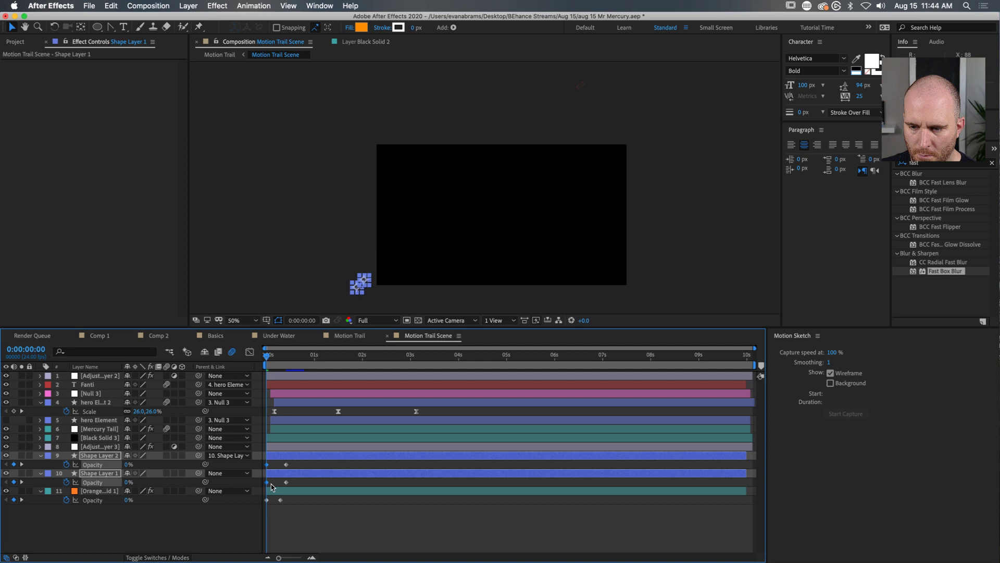
# Step: Retime the shape layers' opacity keyframes to start slightly after and end together with the orange solid's fade, previewing the fade-in
pyautogui.click(268, 499)
pyautogui.press('space')
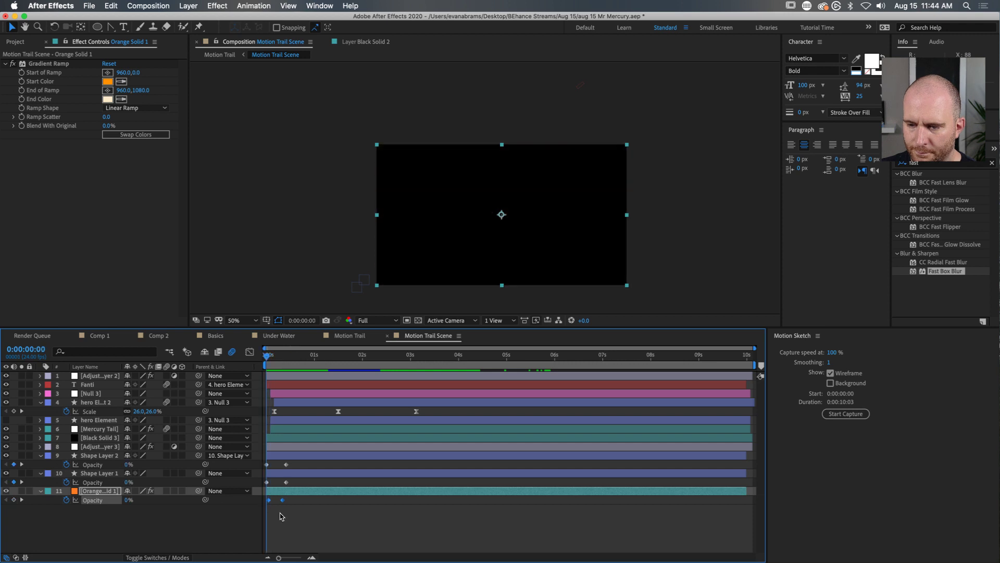
pyautogui.moveTo(290, 461); pyautogui.dragTo(264, 488)
pyautogui.moveTo(267, 482); pyautogui.dragTo(280, 464)
pyautogui.press('space')
pyautogui.click(271, 357)
pyautogui.click(265, 358)
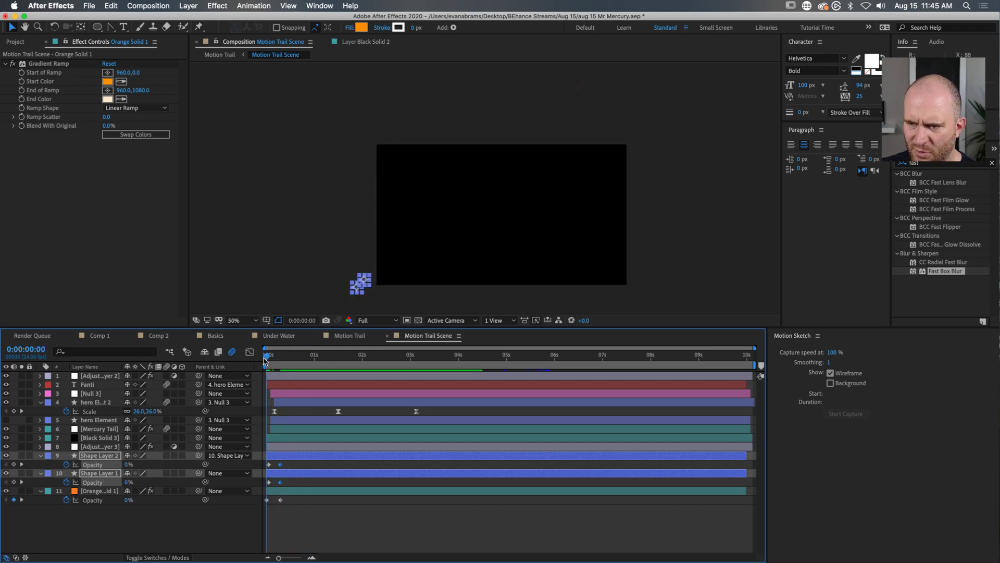
pyautogui.click(268, 358)
# Step: Delete the opacity fade-in keyframes from Shape Layer 1, Shape Layer 2 and the orange solid
pyautogui.moveTo(268, 482); pyautogui.dragTo(264, 519)
pyautogui.press('space')
pyautogui.press('Delete')
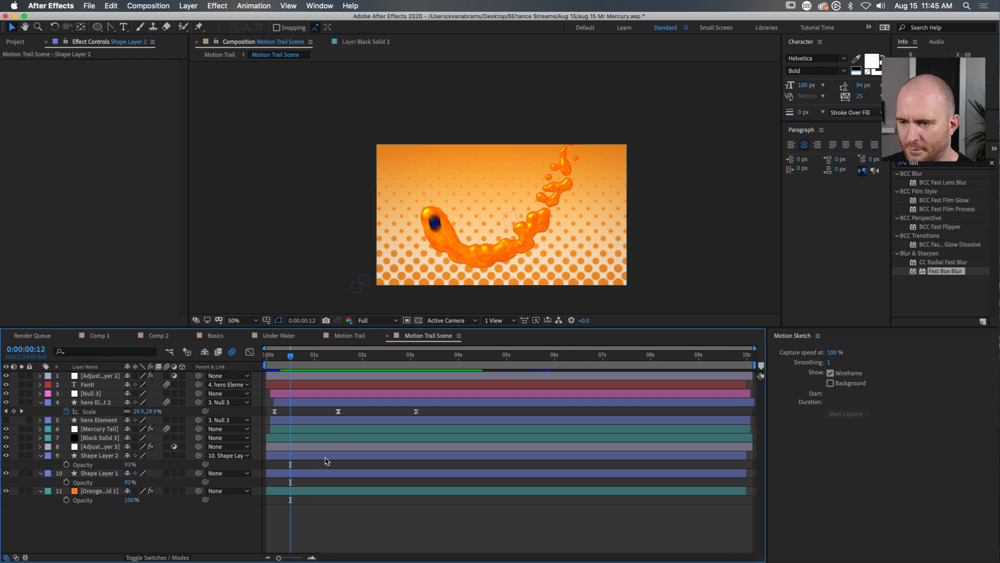
# Step: Close the Motion Trail Scene composition and preview Motion Trail from the start and from 0:00:02:20
pyautogui.press('super+w')
pyautogui.click(305, 425)
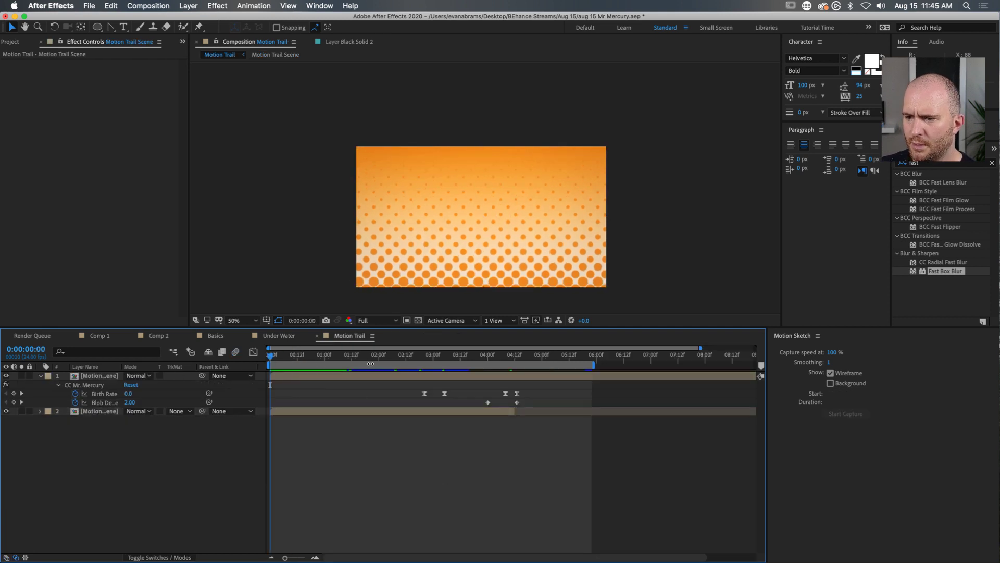
pyautogui.moveTo(272, 356)
pyautogui.mouseDown()
pyautogui.moveTo(286, 357)
pyautogui.moveTo(258, 365)
pyautogui.mouseUp()
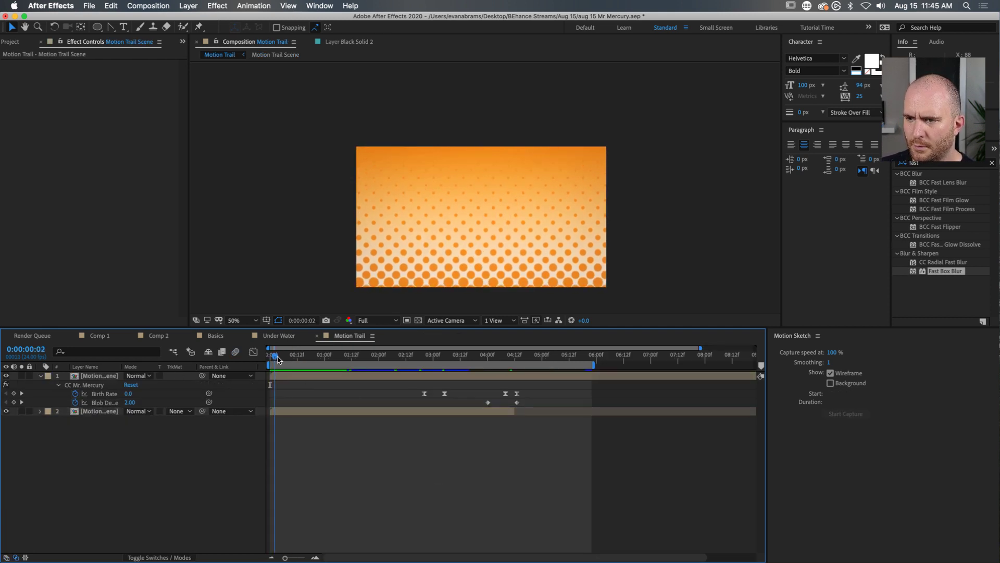
pyautogui.press('space')
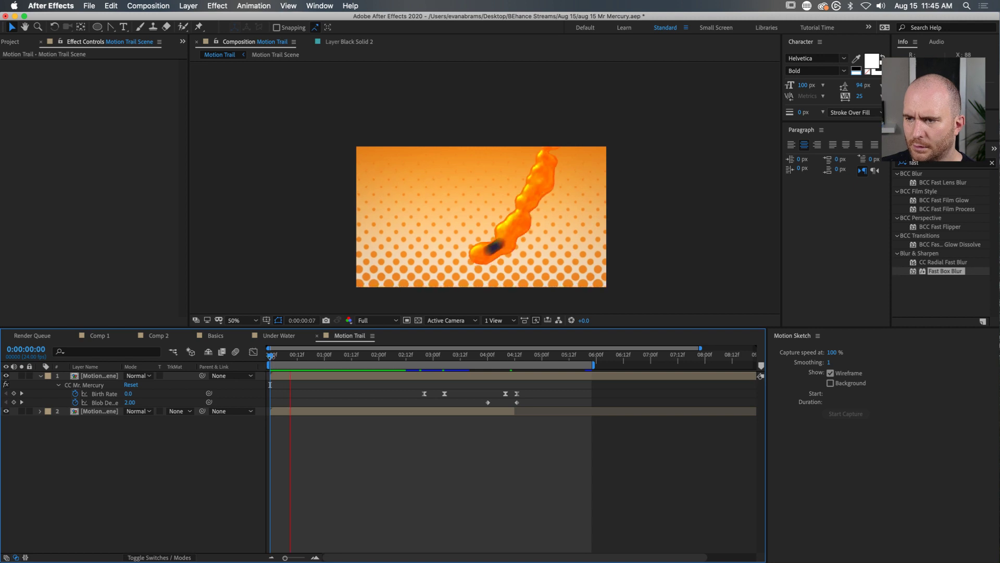
pyautogui.click(424, 357)
pyautogui.press('space')
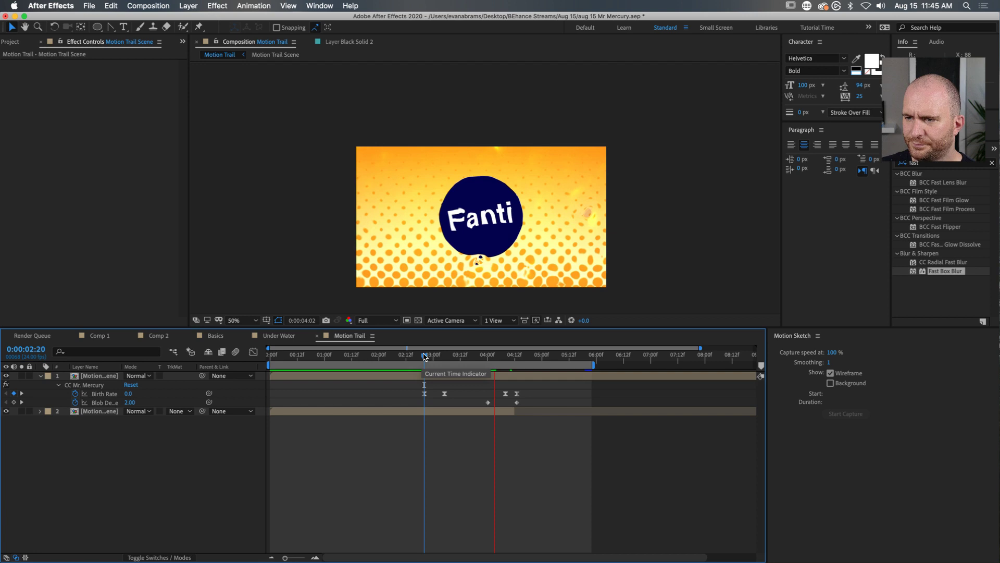
pyautogui.press('space')
pyautogui.moveTo(481, 357); pyautogui.dragTo(12, 387)
pyautogui.press('space')
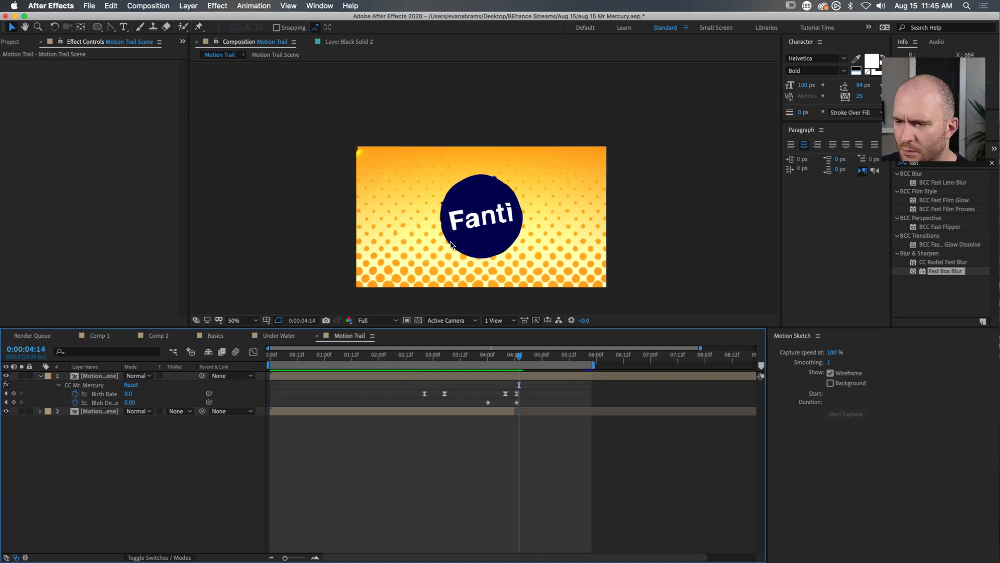
# Step: Enlarge the composition view to 100% and examine the Fanti logo's mercury distortion on frames 0:00:04:11 to 0:00:04:14
pyautogui.press('space')
pyautogui.press('/')
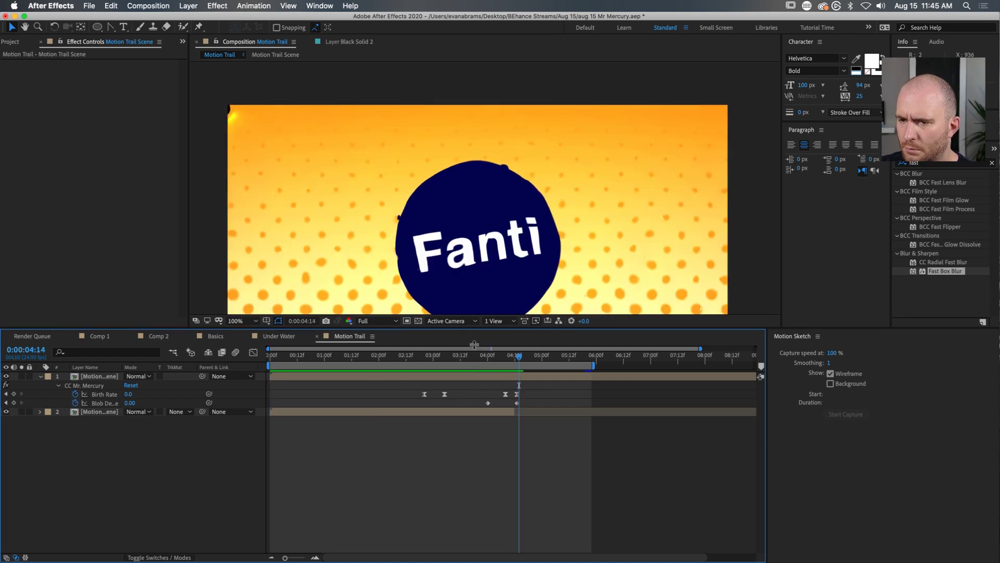
pyautogui.moveTo(470, 328); pyautogui.dragTo(470, 406)
pyautogui.moveTo(469, 328); pyautogui.dragTo(471, 246)
pyautogui.press('v')
pyautogui.moveTo(519, 436); pyautogui.dragTo(511, 441)
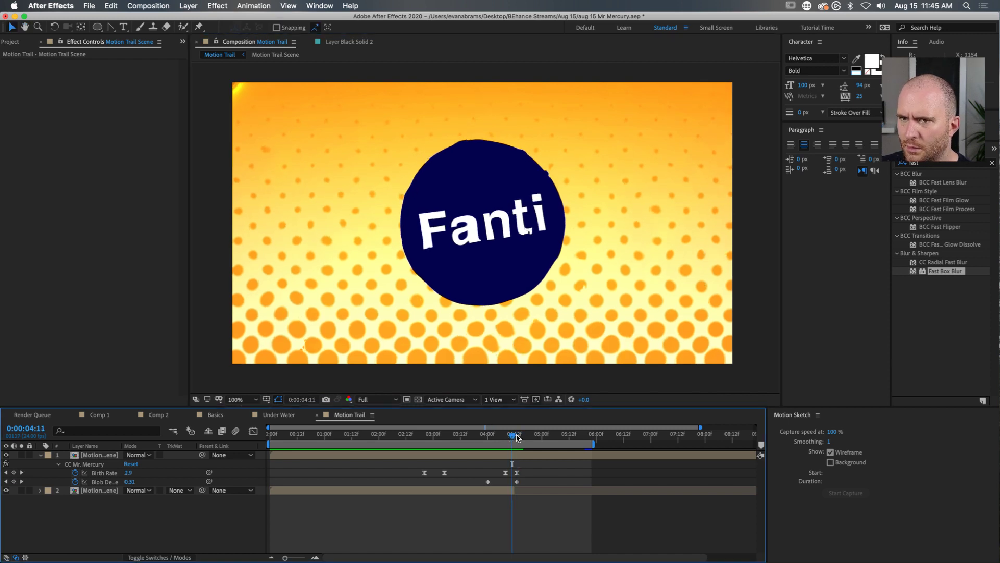
pyautogui.click(517, 435)
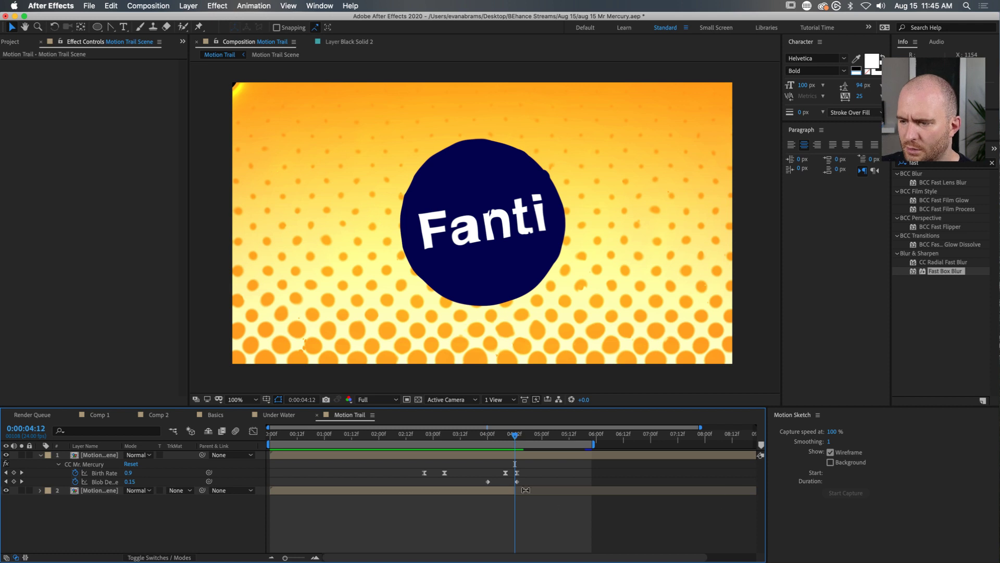
# Step: Set CC Mr. Mercury's Birth Rate keyframe at 0:00:04:08 to 11
pyautogui.scroll(2, 509, 489)
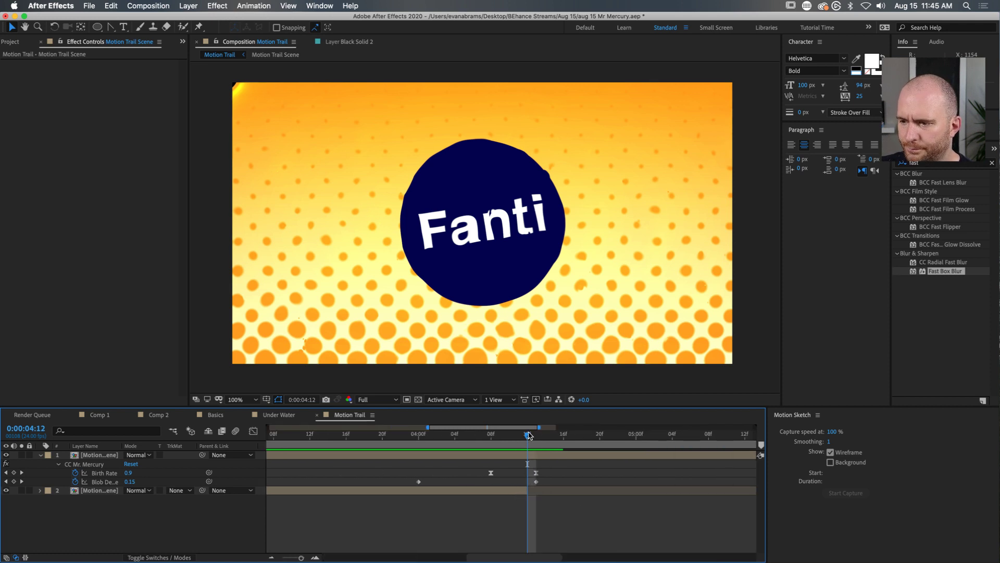
pyautogui.click(532, 456)
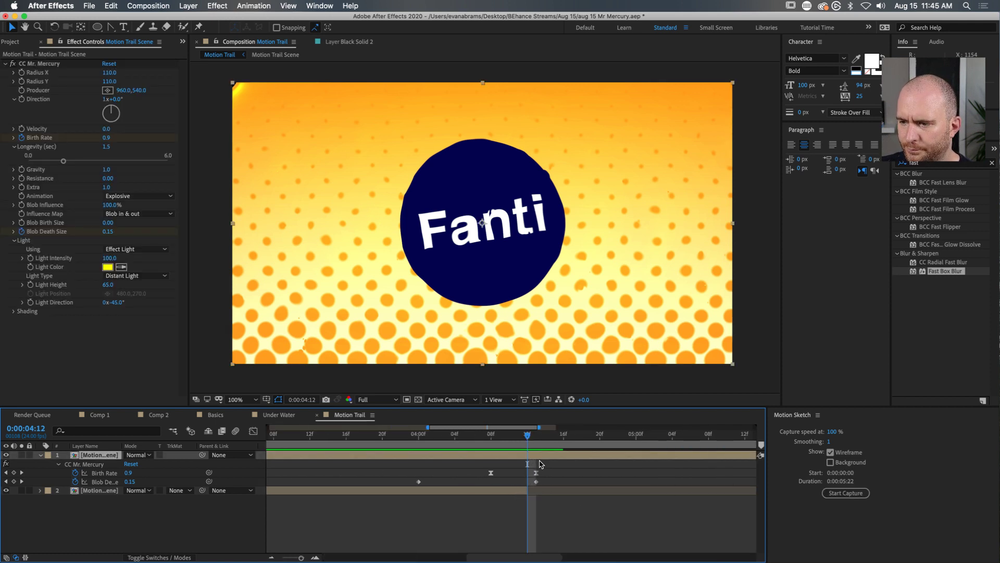
pyautogui.click(493, 436)
pyautogui.click(111, 134)
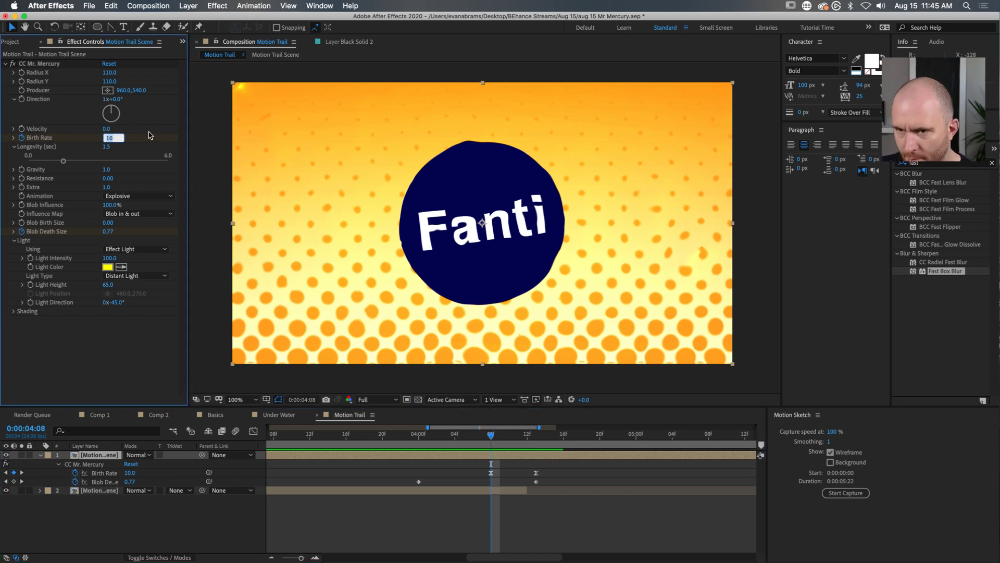
pyautogui.press('Return')
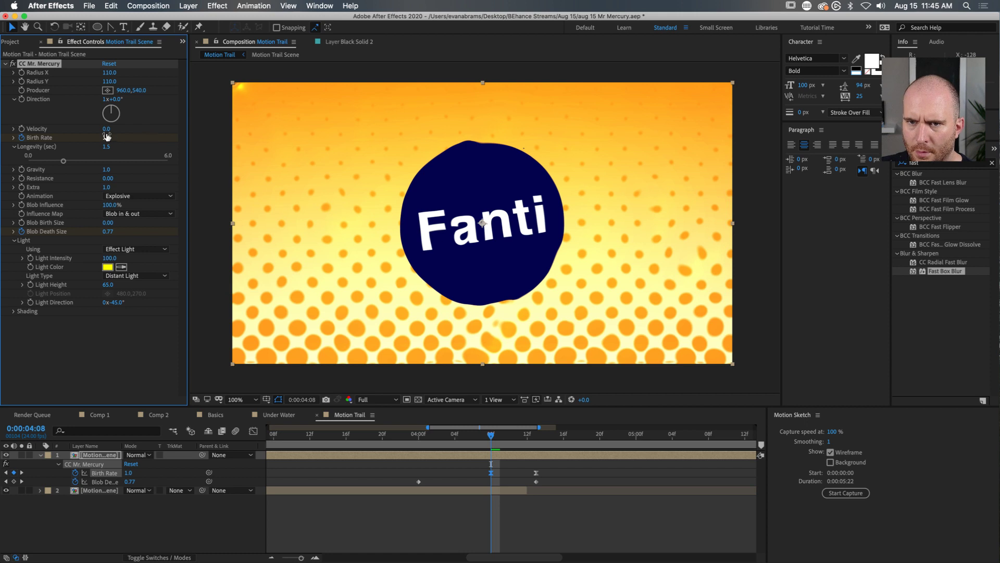
pyautogui.write('11')
pyautogui.press('Return')
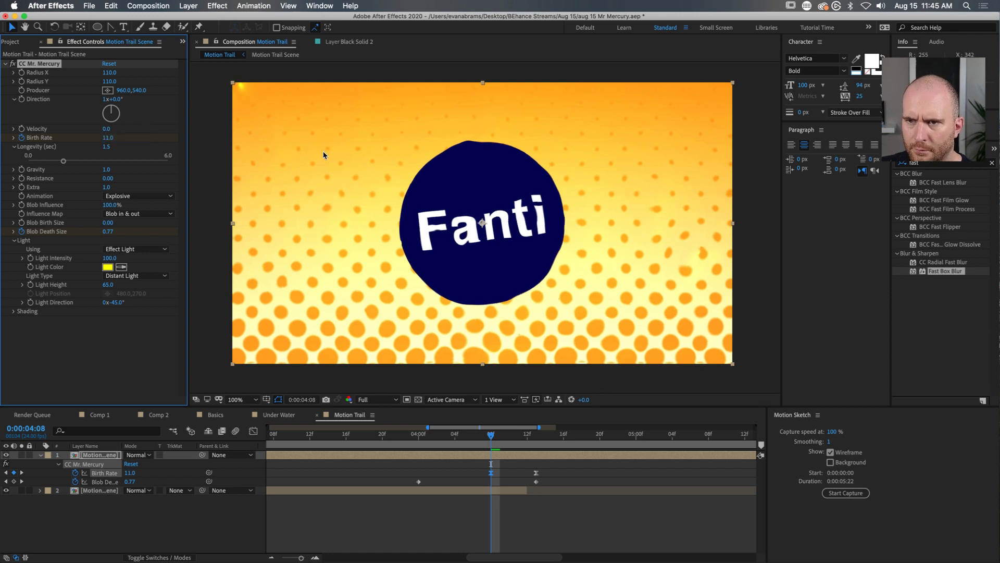
# Step: Preview the Motion Trail composition's closing mercury transition from 0:00:04:11 and again from 0:00:04:16
pyautogui.click(545, 517)
pyautogui.moveTo(491, 435); pyautogui.dragTo(520, 440)
pyautogui.press('space')
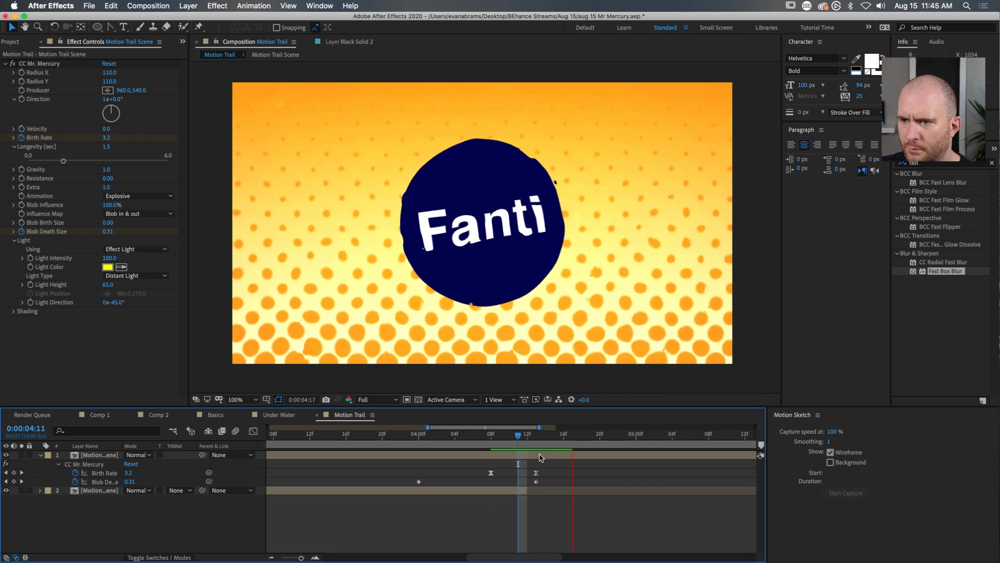
pyautogui.moveTo(486, 276)
pyautogui.mouseDown()
pyautogui.moveTo(476, 282)
pyautogui.moveTo(486, 282)
pyautogui.mouseUp()
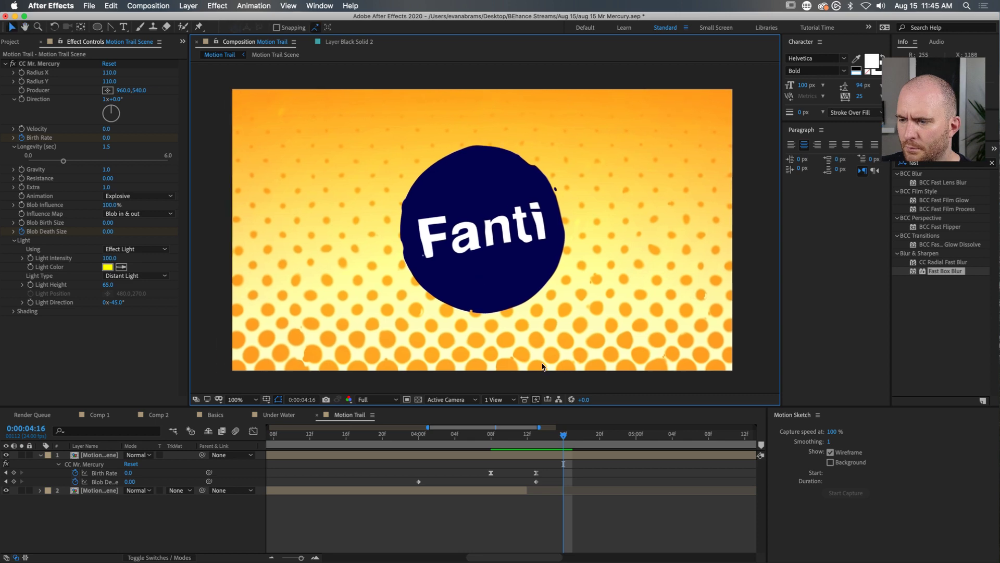
pyautogui.press('space')
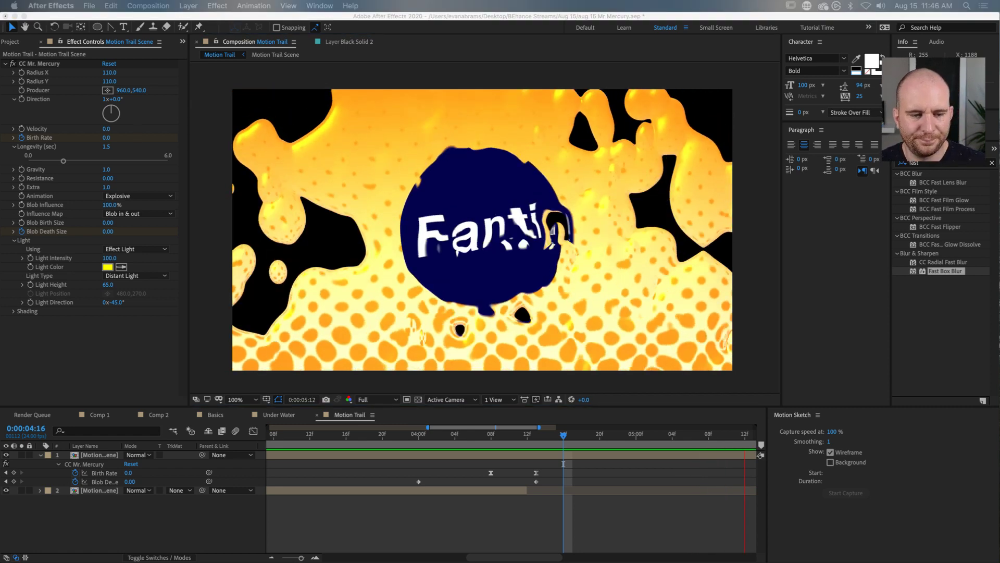
pyautogui.press('space')
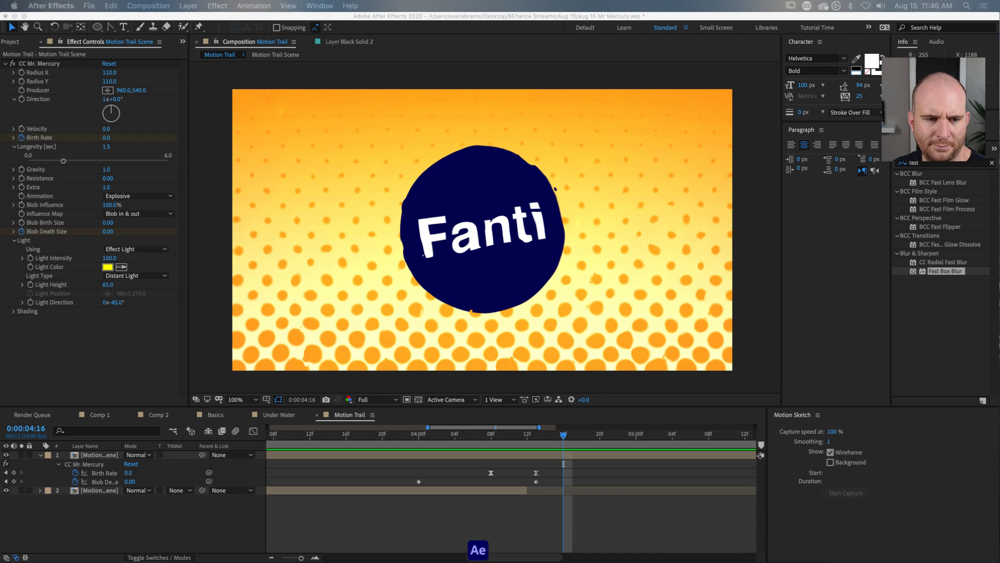
# Step: Preview the Motion Trail composition from 0:00:00:00 through the Fanti logo's arrival
pyautogui.click(390, 495)
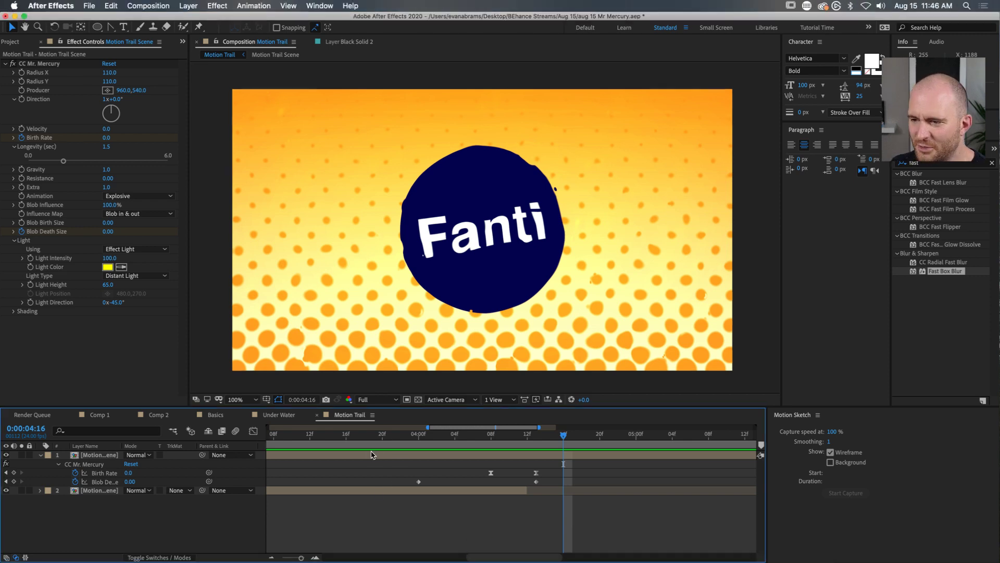
pyautogui.press('space')
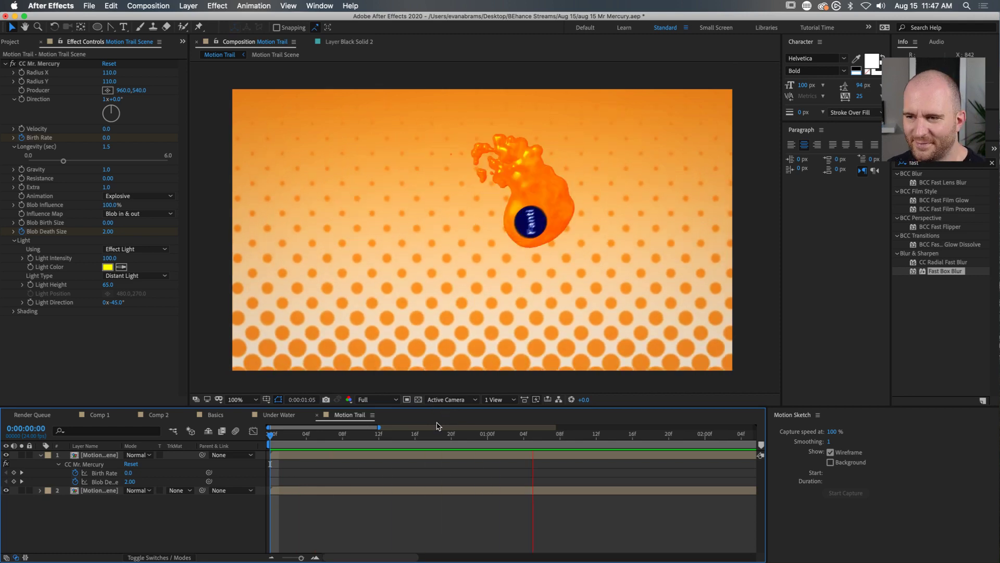
pyautogui.press('space')
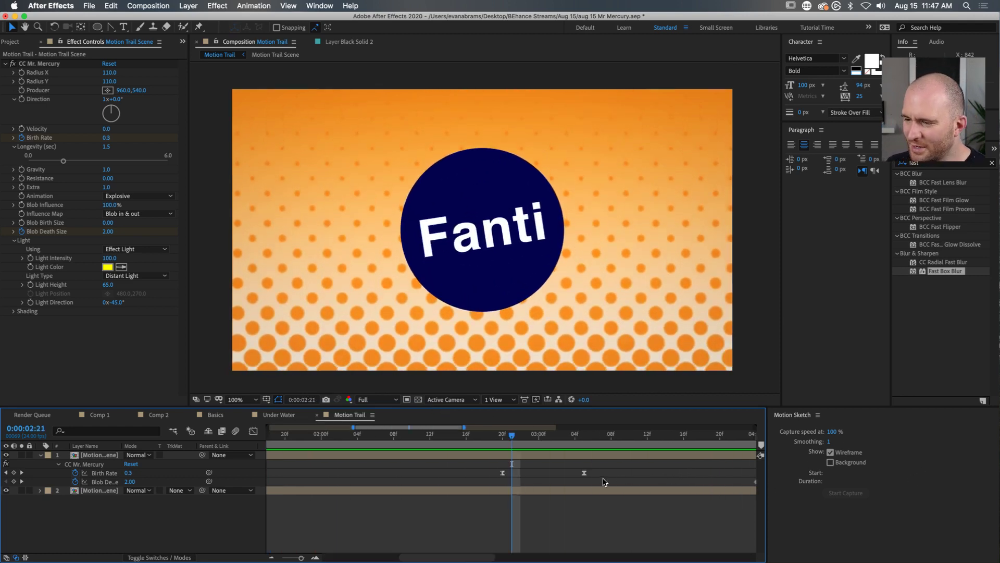
# Step: Open the Motion Trail Scene composition at 0:00:04:12
pyautogui.press('-')
pyautogui.press('-')
pyautogui.moveTo(521, 437); pyautogui.dragTo(616, 451)
pyautogui.doubleClick(623, 455)
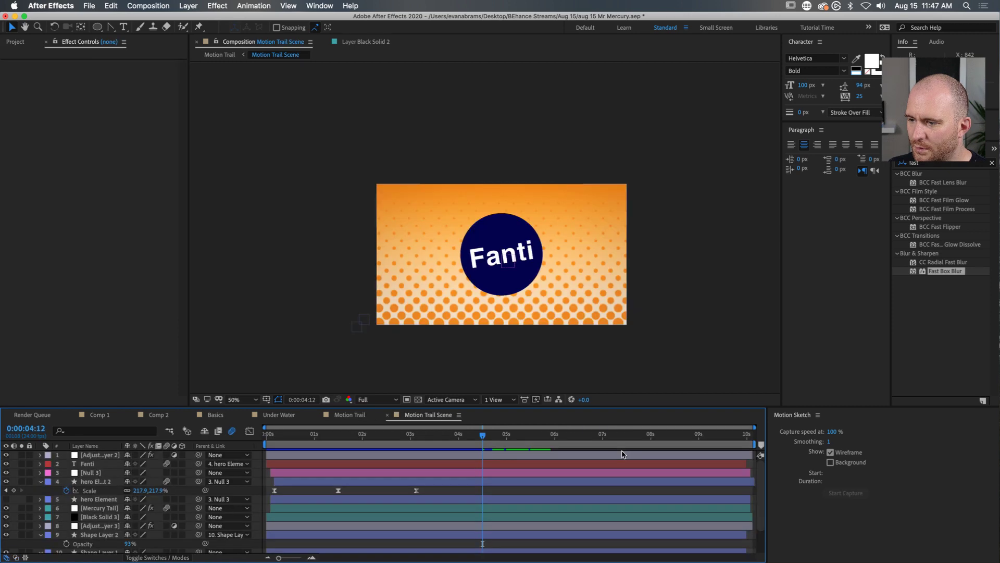
pyautogui.click(517, 266)
# Step: Keyframe hero Element 2's Position at 0:00:05:00 and lower the logo to 0, 372 at 0:00:06:00
pyautogui.click(490, 481)
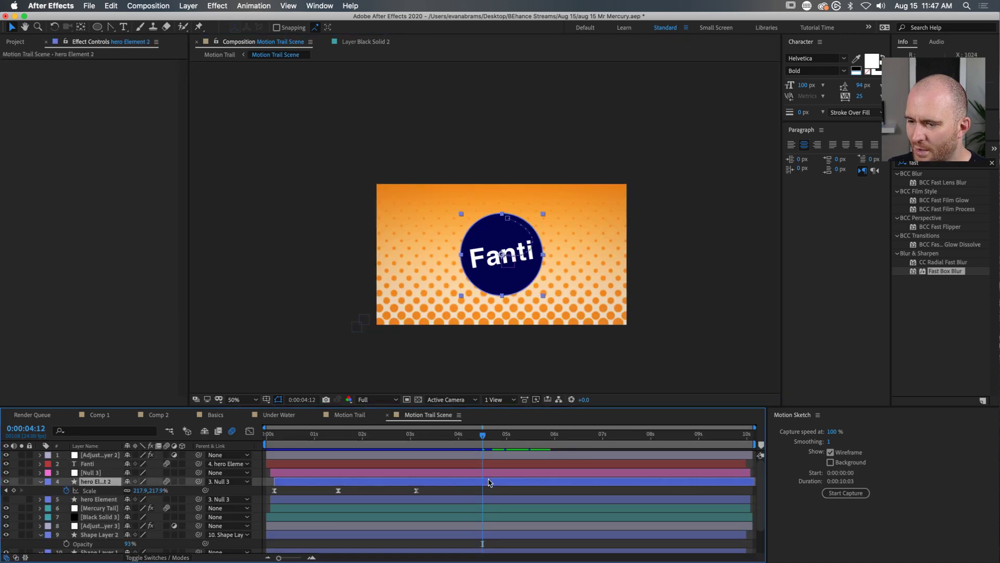
pyautogui.moveTo(485, 440); pyautogui.dragTo(512, 445)
pyautogui.press('pageup')
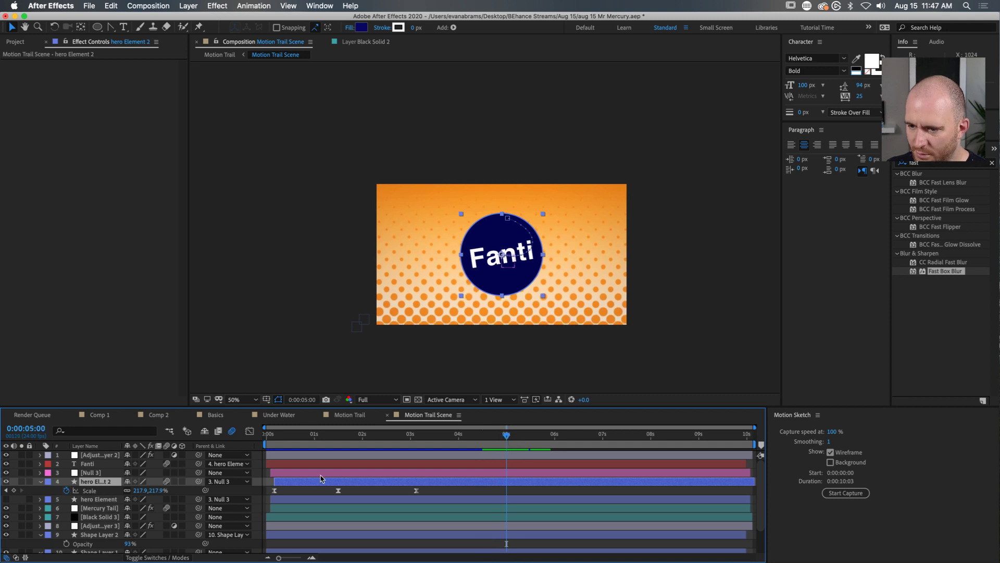
pyautogui.click(14, 490)
pyautogui.moveTo(530, 439); pyautogui.dragTo(554, 436)
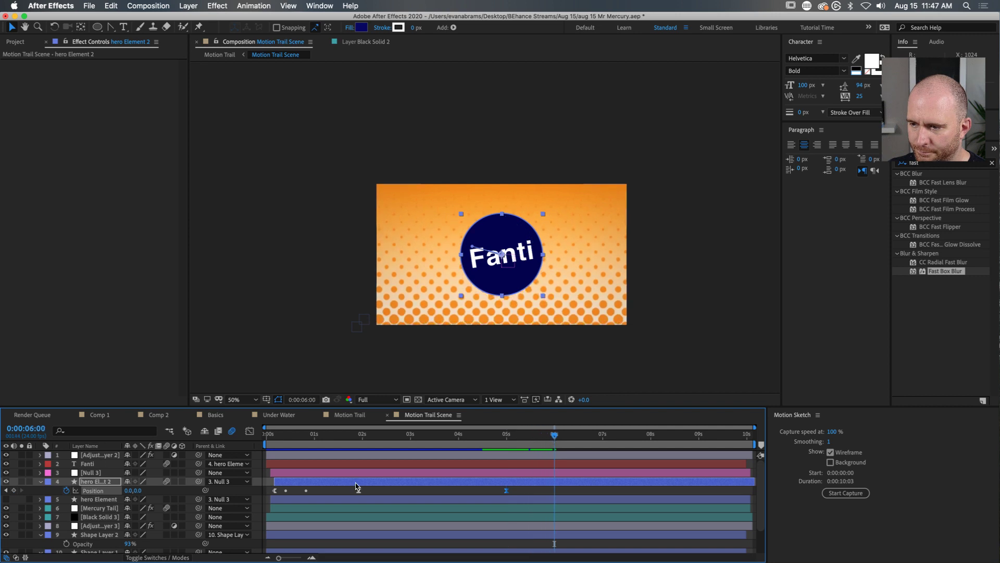
pyautogui.moveTo(524, 267); pyautogui.dragTo(522, 327)
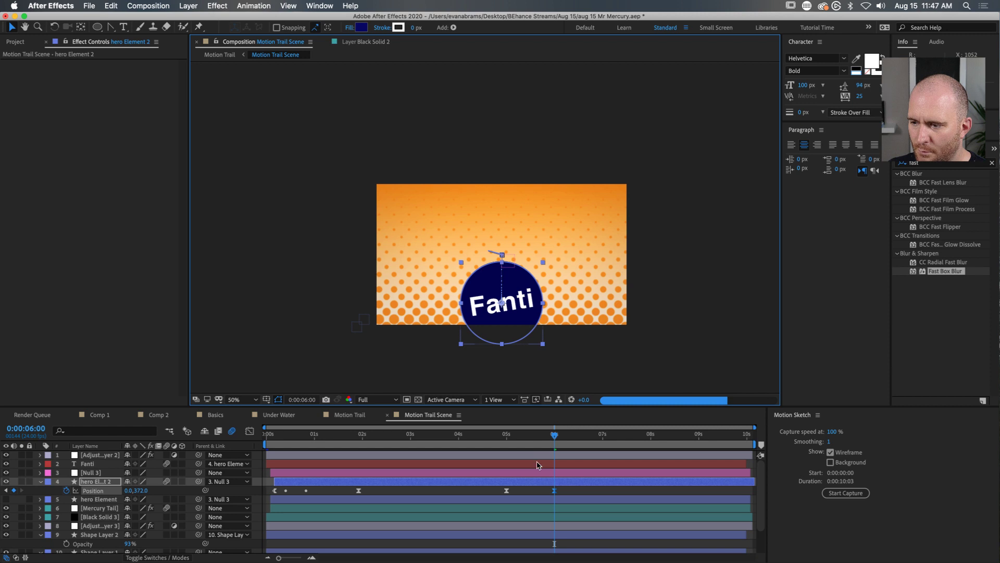
# Step: Keyframe hero Element 2's Rotation at 0:00:05:00 and rotate it to 52° at 0:00:06:00
pyautogui.hotkey('shift', 'r')
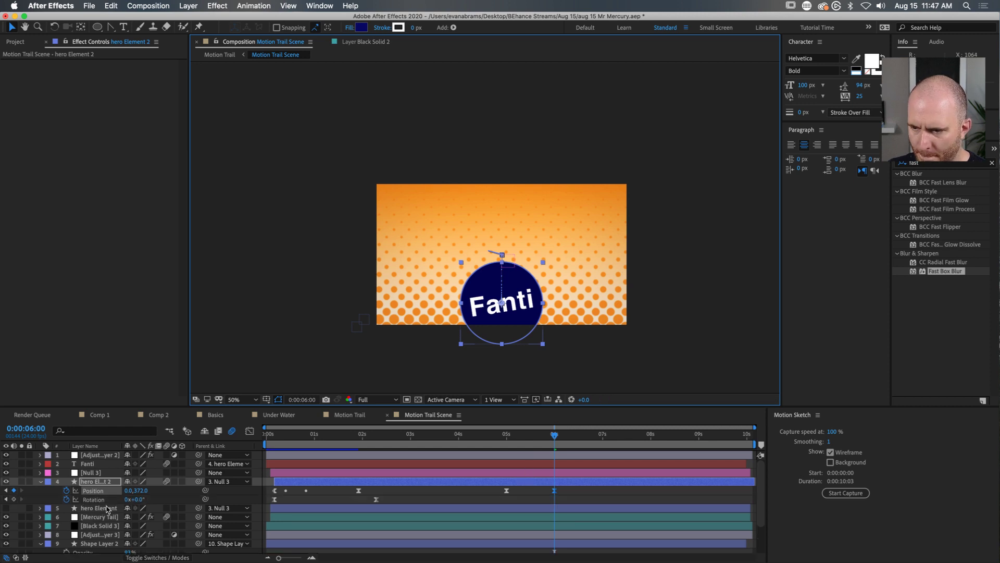
pyautogui.click(14, 499)
pyautogui.keyDown('shift'); pyautogui.click(506, 490); pyautogui.keyUp('shift')
pyautogui.moveTo(150, 497); pyautogui.dragTo(170, 498)
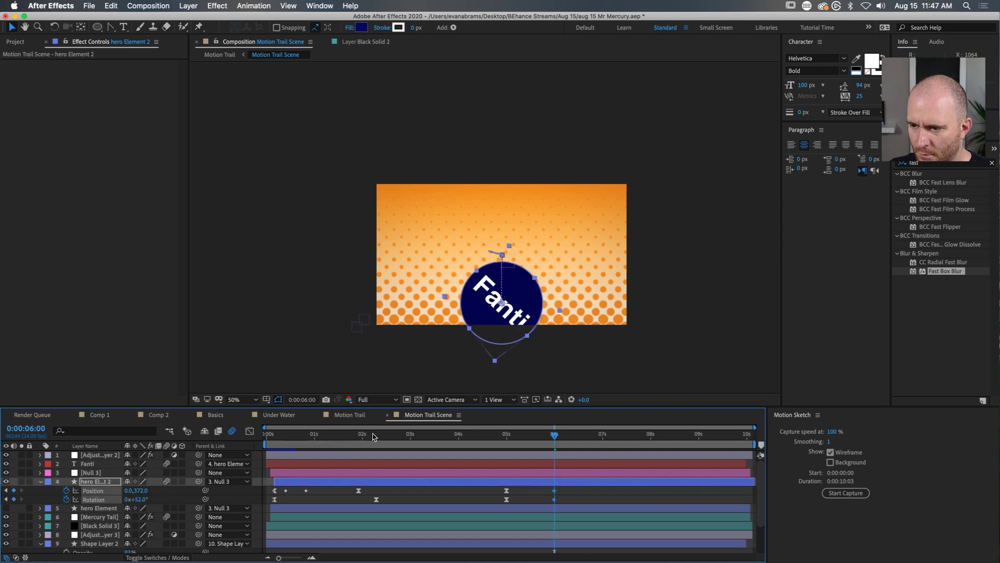
# Step: Return to the Motion Trail composition, preview it from 0:00:04:13 and inspect the logo around 0:00:03:03
pyautogui.click(349, 414)
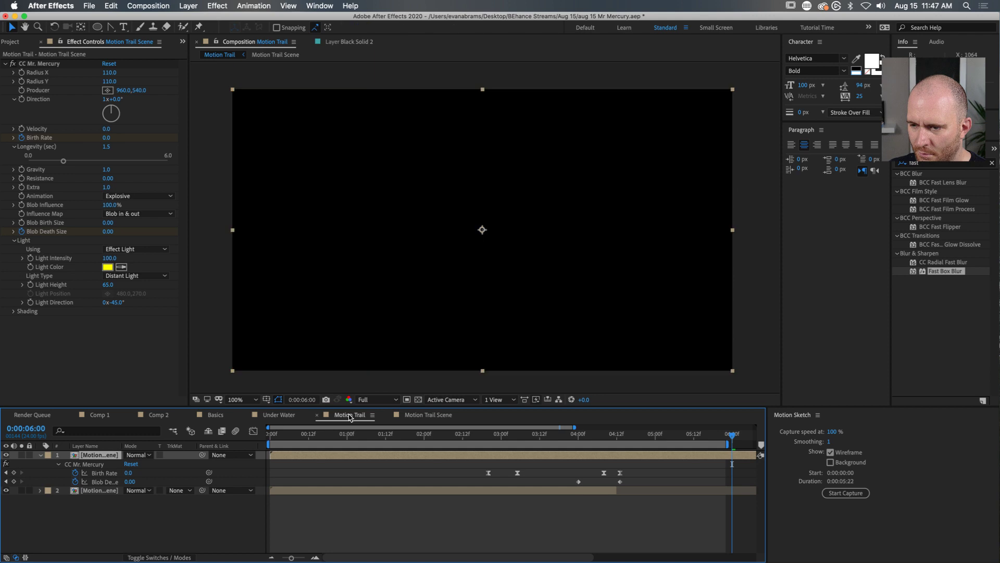
pyautogui.moveTo(707, 438); pyautogui.dragTo(620, 436)
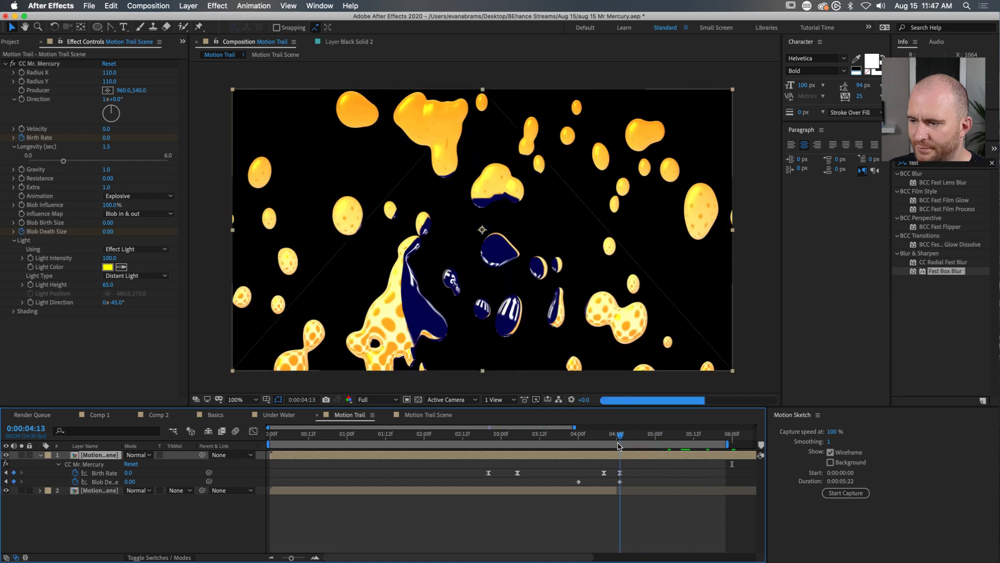
pyautogui.press('space')
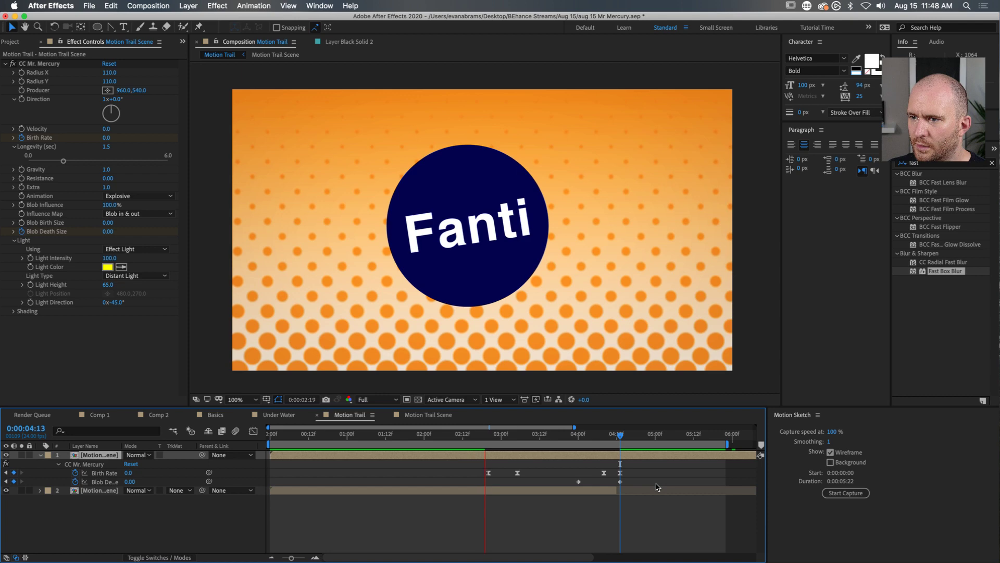
pyautogui.press('space')
pyautogui.press(',')
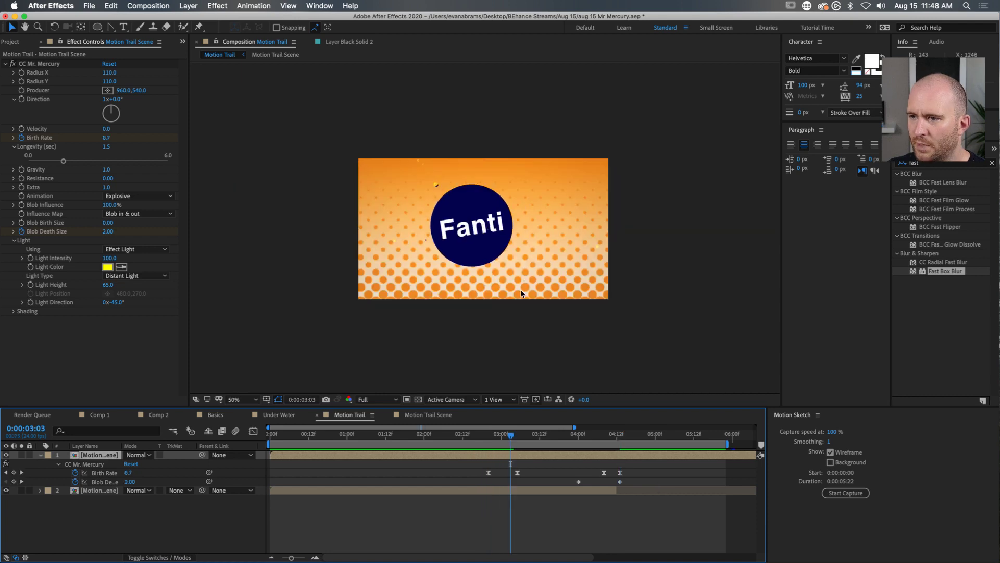
# Step: In Motion Trail Scene, make hero Element 2's Position keyframe just before 0:00:02:00 a hold keyframe
pyautogui.doubleClick(549, 454)
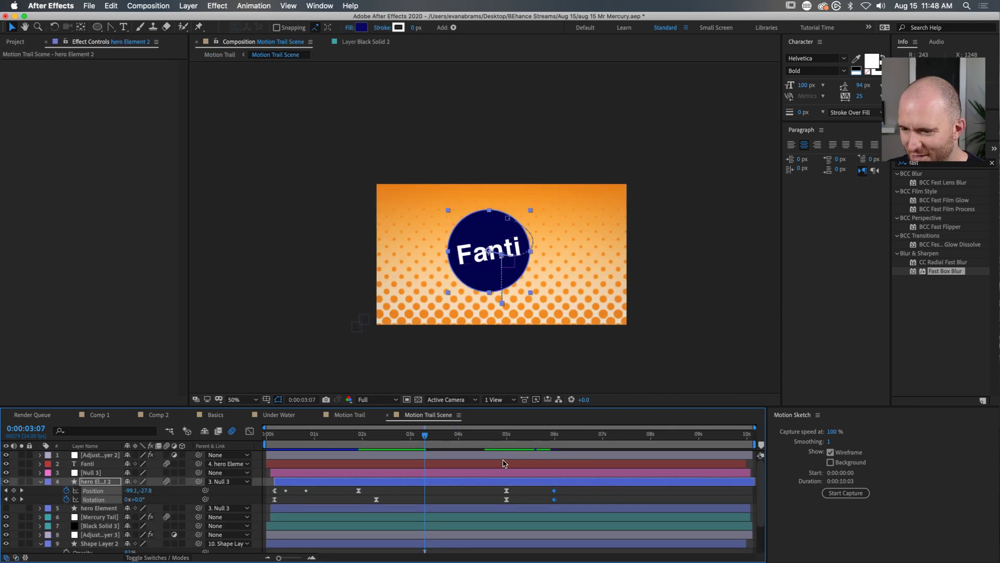
pyautogui.press('.')
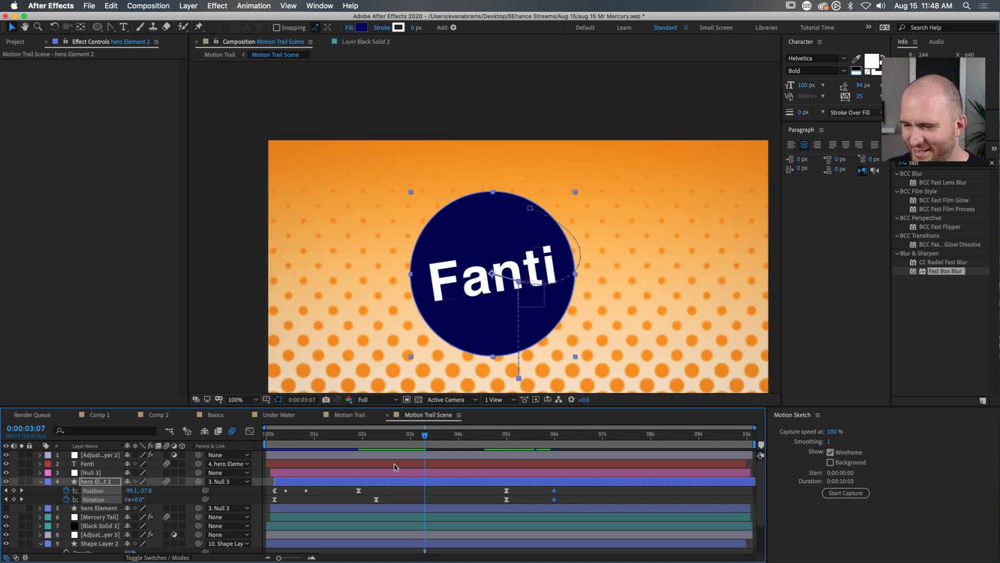
pyautogui.click(111, 491)
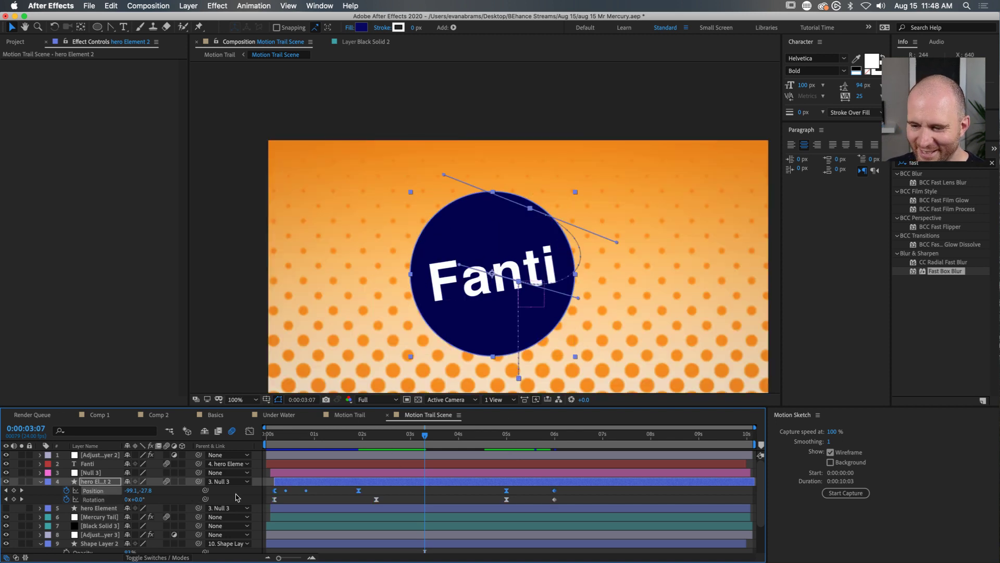
pyautogui.click(358, 490)
pyautogui.rightClick(358, 490)
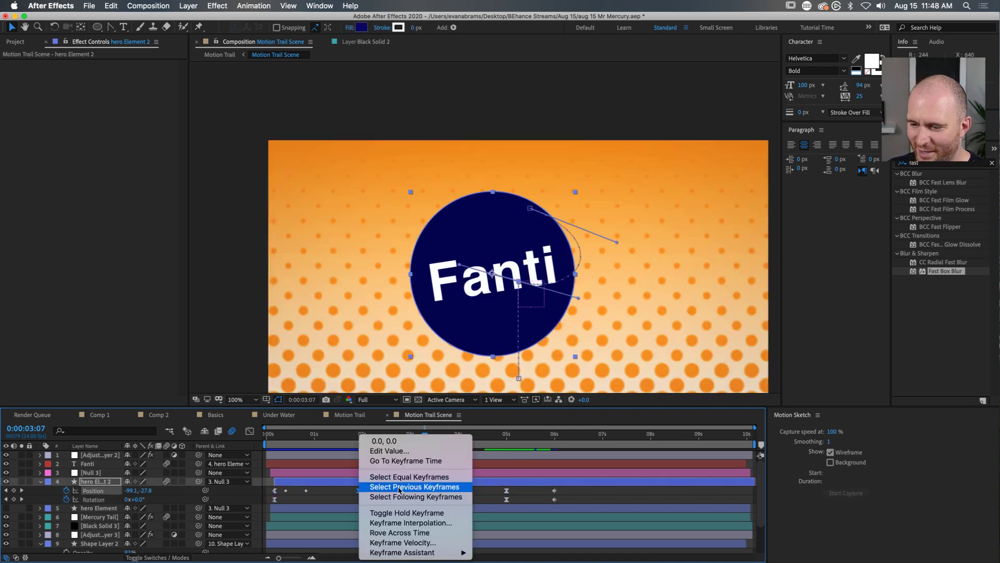
pyautogui.click(425, 512)
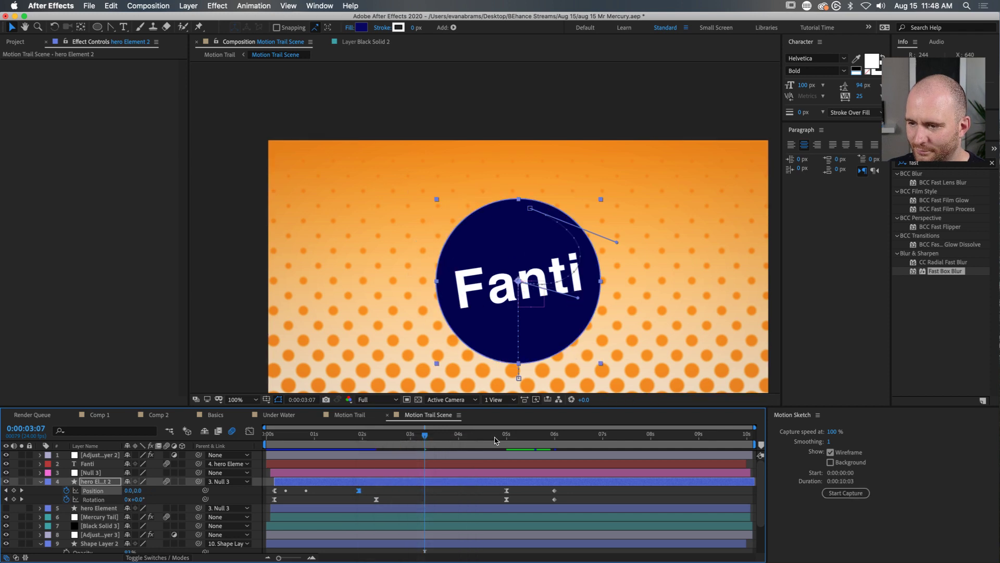
# Step: Scrub Motion Trail Scene back to 0:00:02:03 to check the Fanti logo's held position
pyautogui.moveTo(501, 432); pyautogui.dragTo(429, 465)
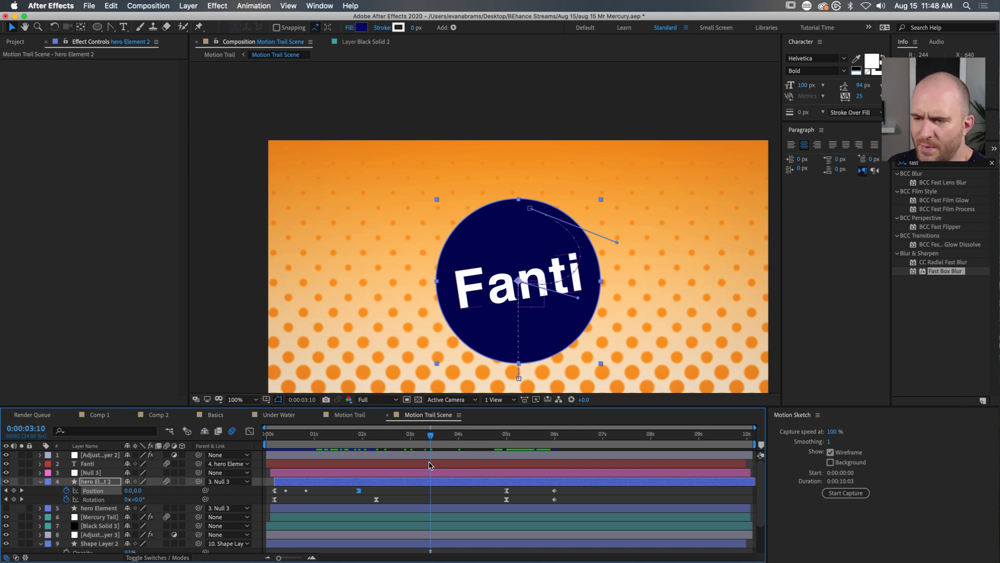
pyautogui.press(',')
pyautogui.moveTo(430, 435); pyautogui.dragTo(369, 463)
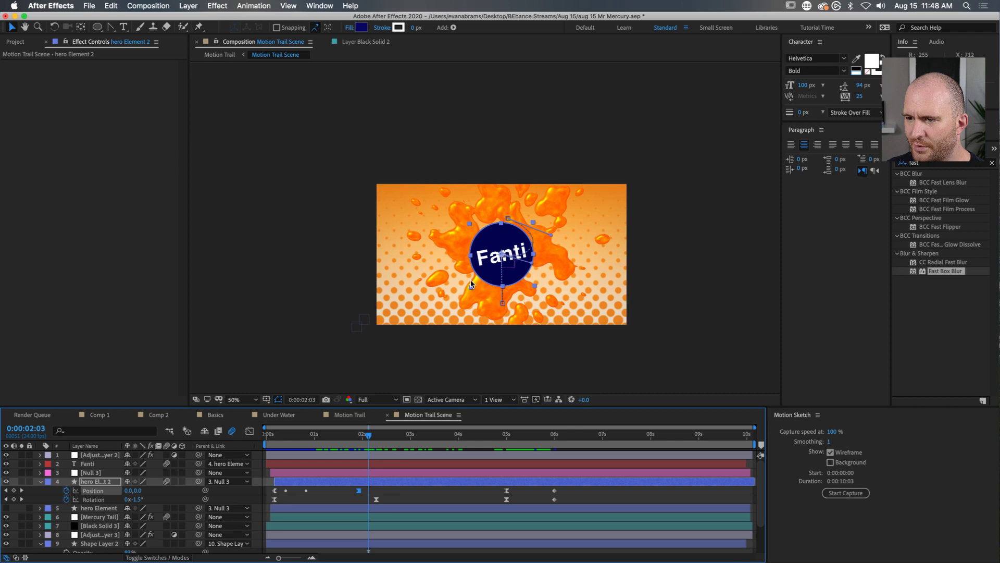
# Step: Collapse the revealed properties of all layers in Motion Trail Scene and deselect them
pyautogui.scroll(1, 469, 287)
pyautogui.press('super+a')
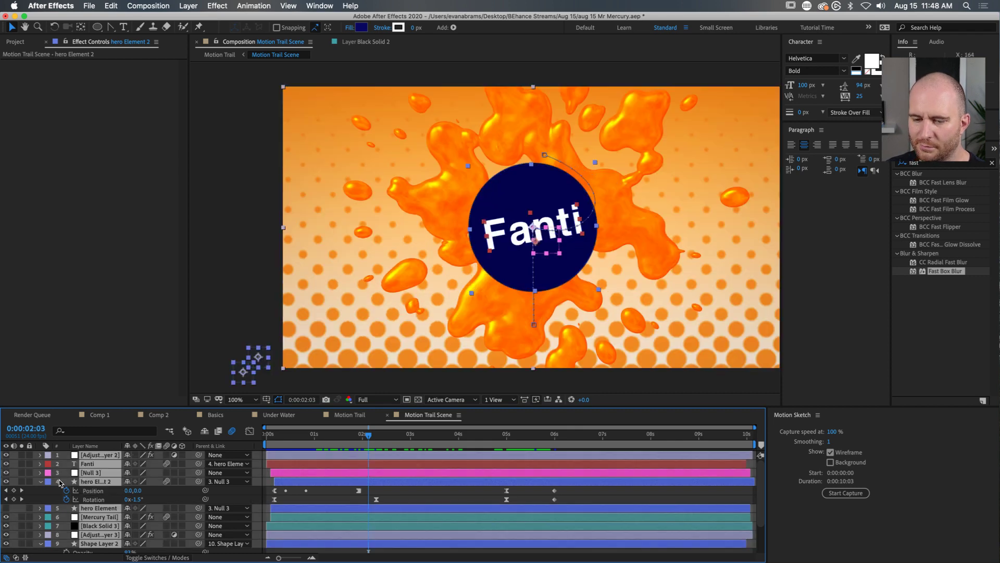
pyautogui.click(41, 481)
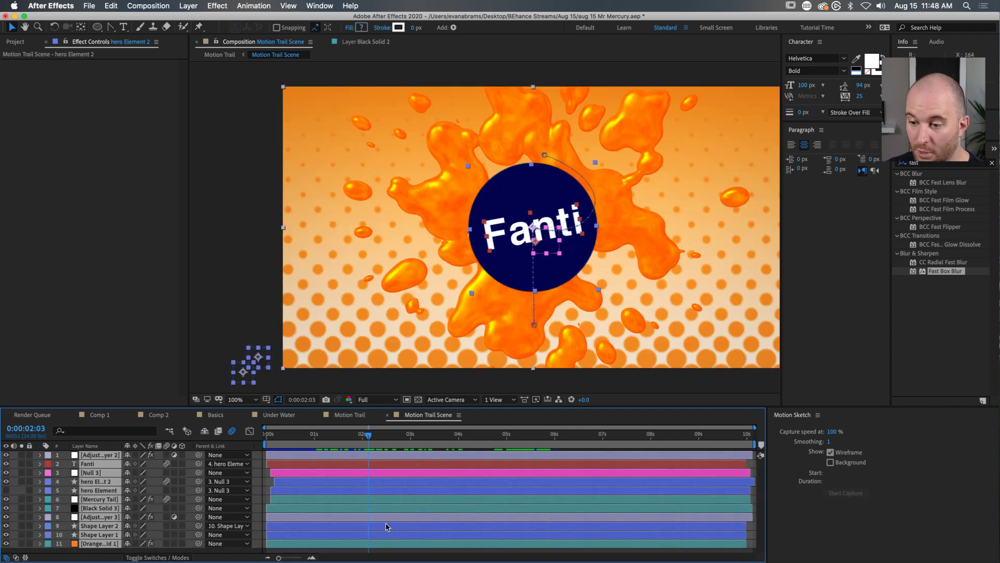
pyautogui.click(673, 374)
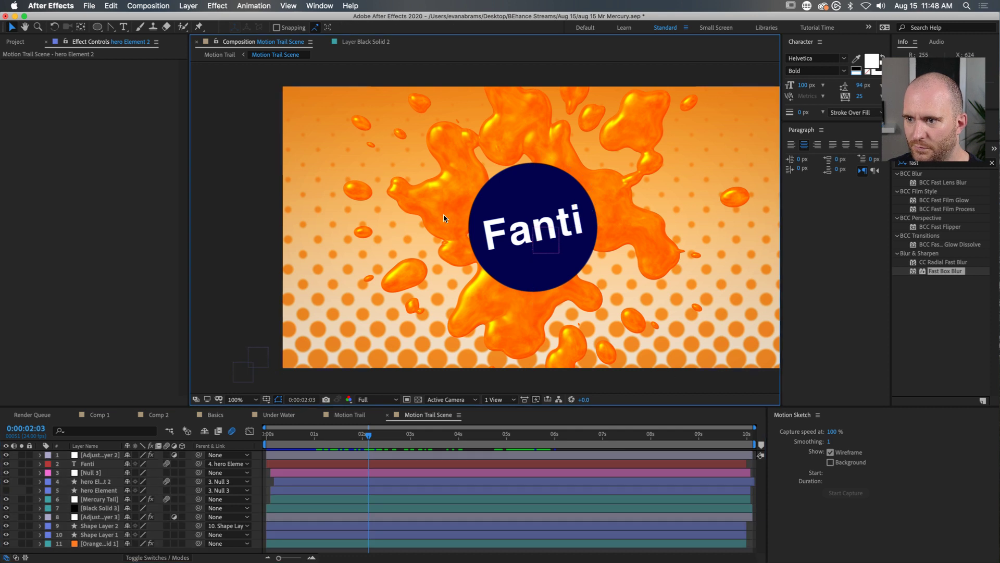
# Step: Examine Orange Solid 1's Gradient Ramp and the halftone Shape Layers 1 and 2, and try swapping the ramp's colors
pyautogui.click(95, 545)
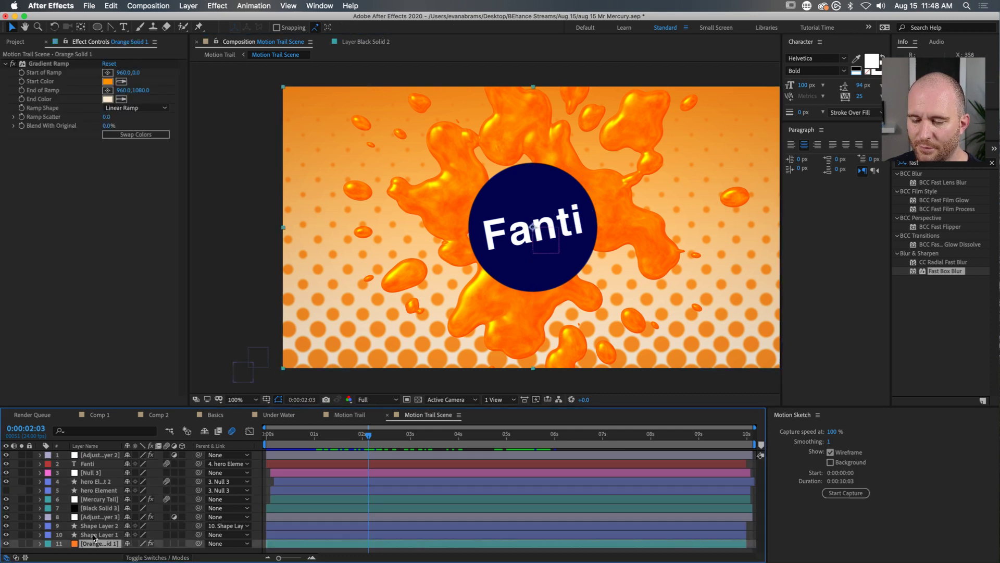
pyautogui.click(99, 534)
pyautogui.keyDown('shift'); pyautogui.click(99, 526); pyautogui.keyUp('shift')
pyautogui.moveTo(6, 535)
pyautogui.mouseDown()
pyautogui.moveTo(7, 526)
pyautogui.moveTo(7, 534)
pyautogui.mouseUp()
pyautogui.click(102, 541)
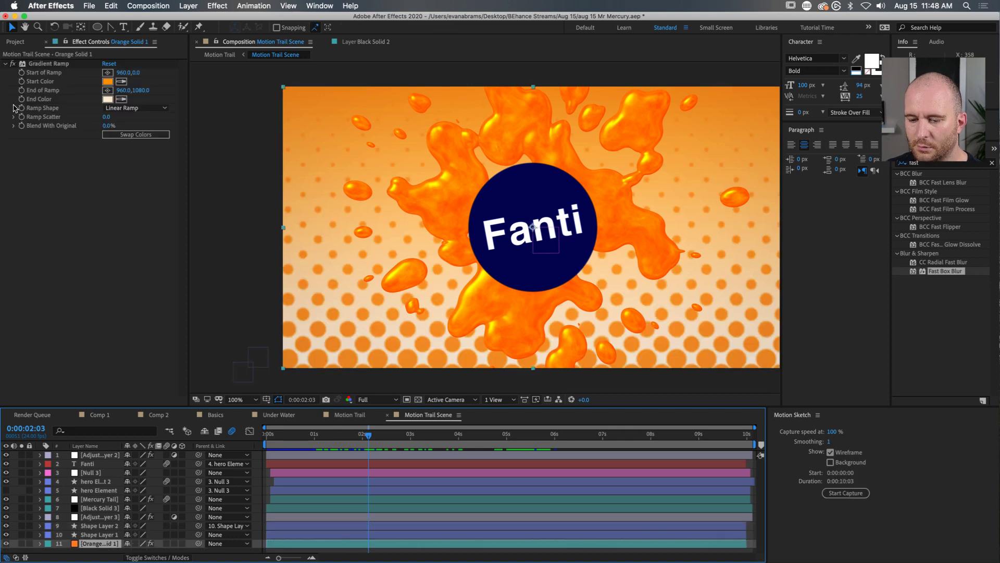
pyautogui.click(117, 134)
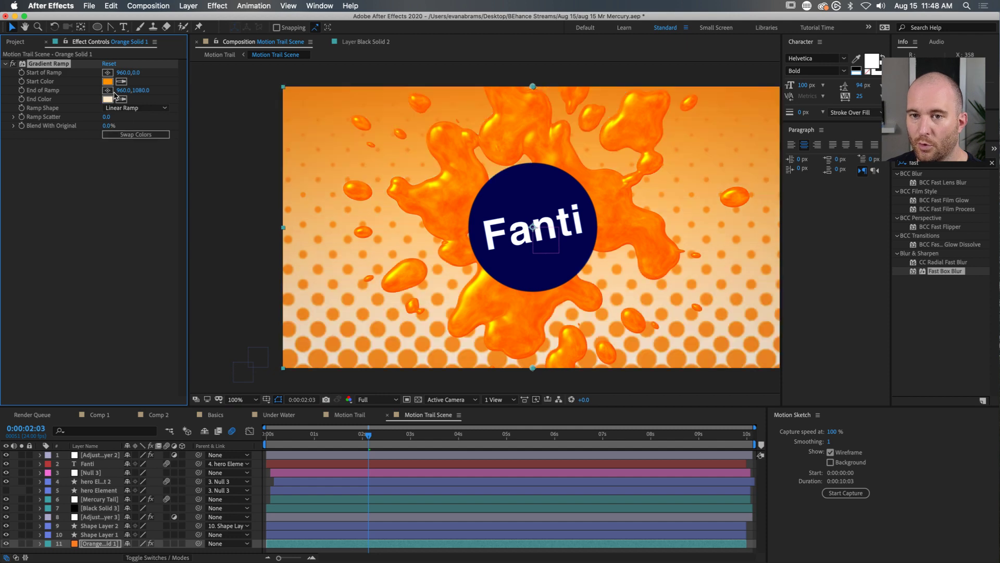
# Step: Set the Opacity of the Black Solid 3 vignette layer to 0%
pyautogui.moveTo(104, 509); pyautogui.dragTo(199, 506)
pyautogui.press('t')
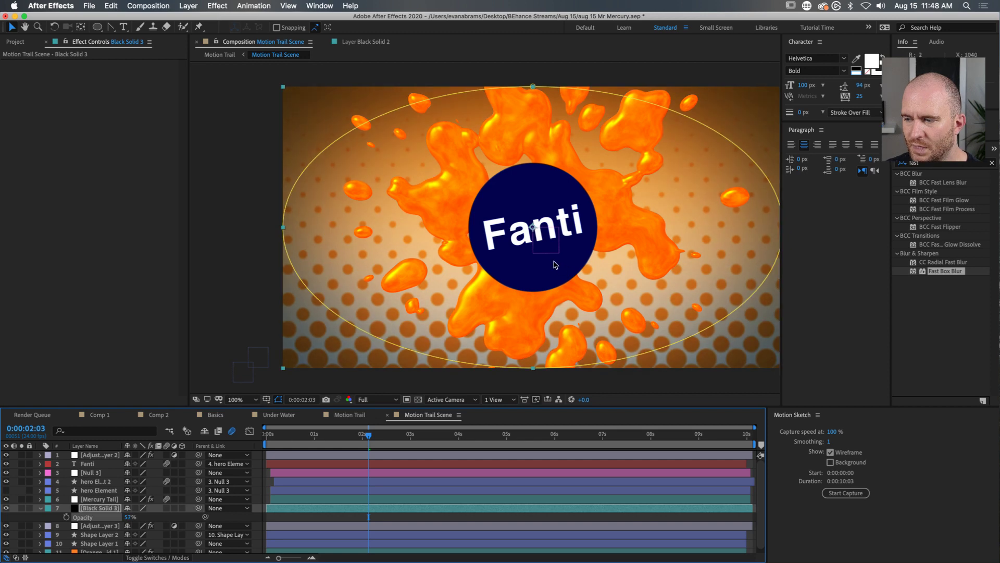
pyautogui.press(',')
pyautogui.moveTo(120, 512); pyautogui.dragTo(100, 515)
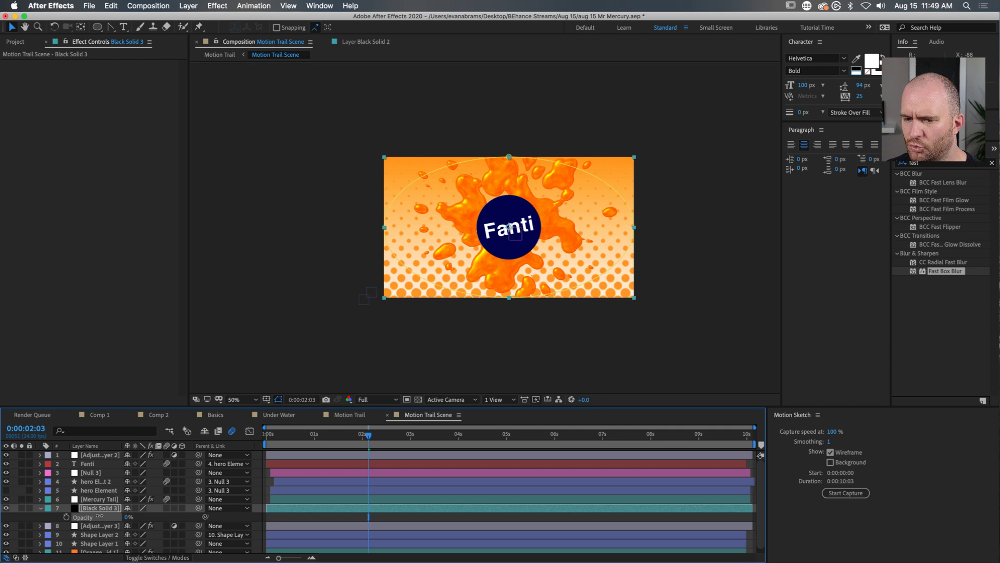
# Step: Try filling Shape Layer 1 and Shape Layer 2 with the navy sampled from the Fanti logo circle
pyautogui.click(100, 536)
pyautogui.keyDown('shift'); pyautogui.click(103, 543); pyautogui.keyUp('shift')
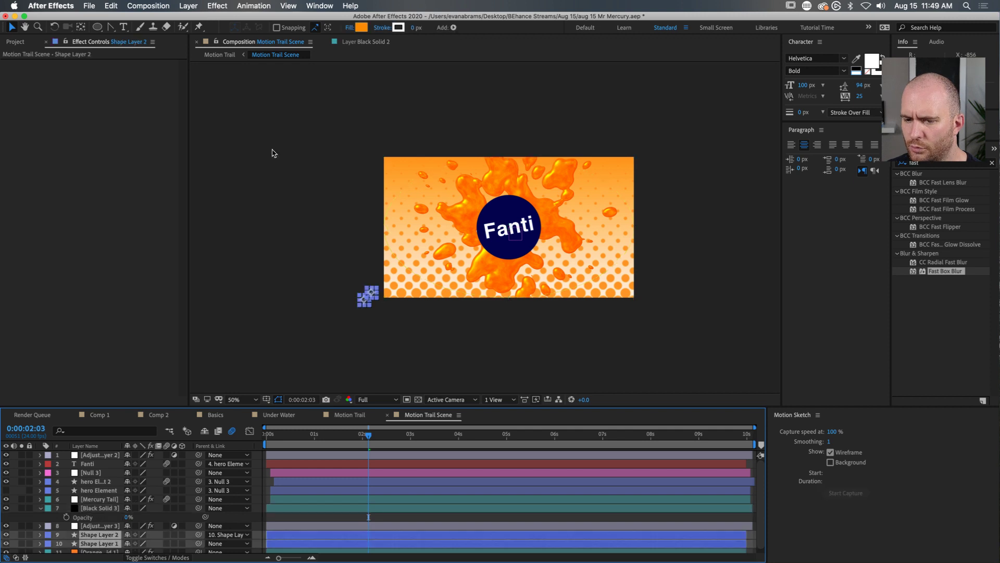
pyautogui.click(362, 27)
pyautogui.click(389, 159)
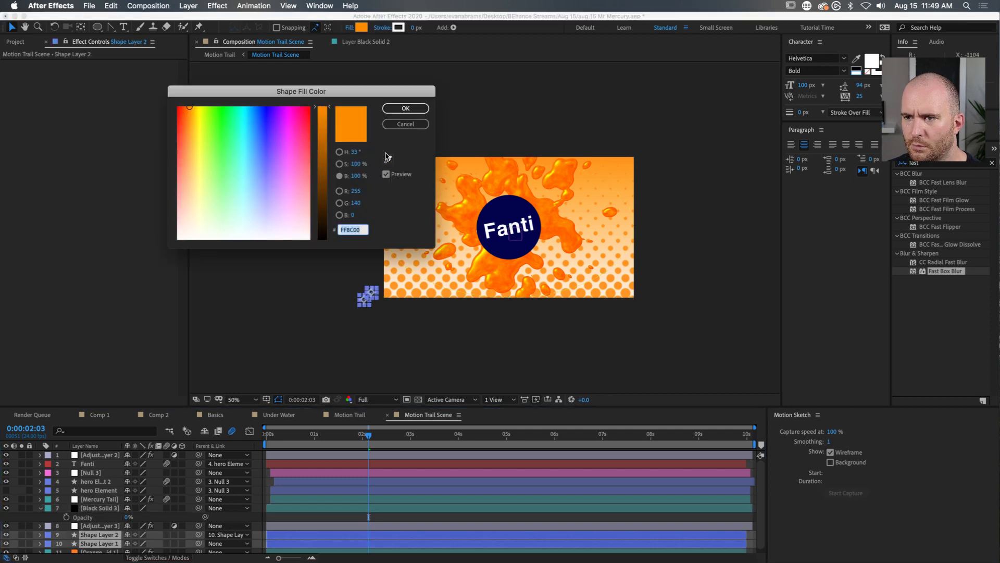
pyautogui.click(515, 213)
pyautogui.click(406, 108)
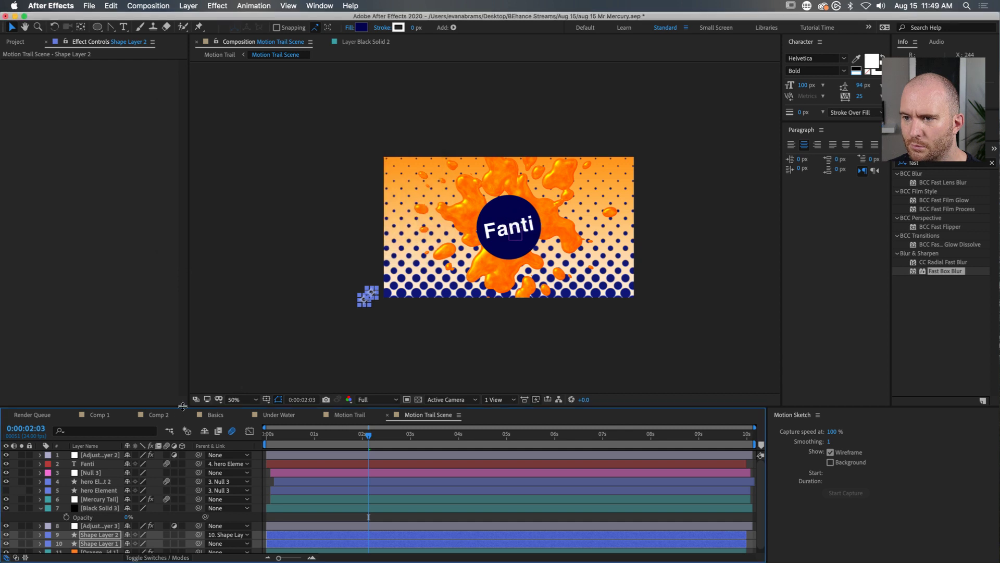
# Step: Lower the Opacity of the navy halftone Shape Layers 1 and 2 to 17%
pyautogui.press('t')
pyautogui.click(82, 543)
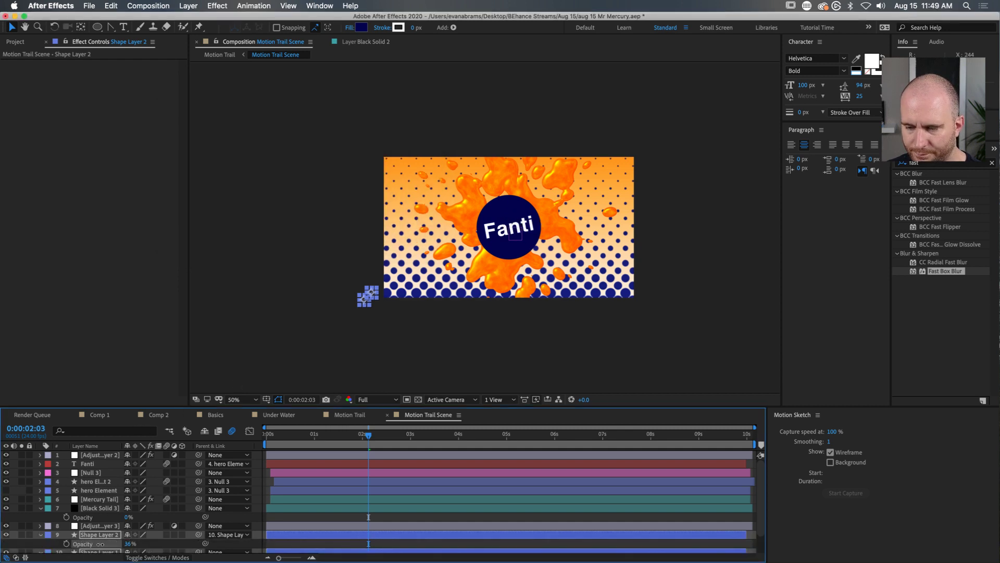
pyautogui.moveTo(81, 544); pyautogui.dragTo(88, 543)
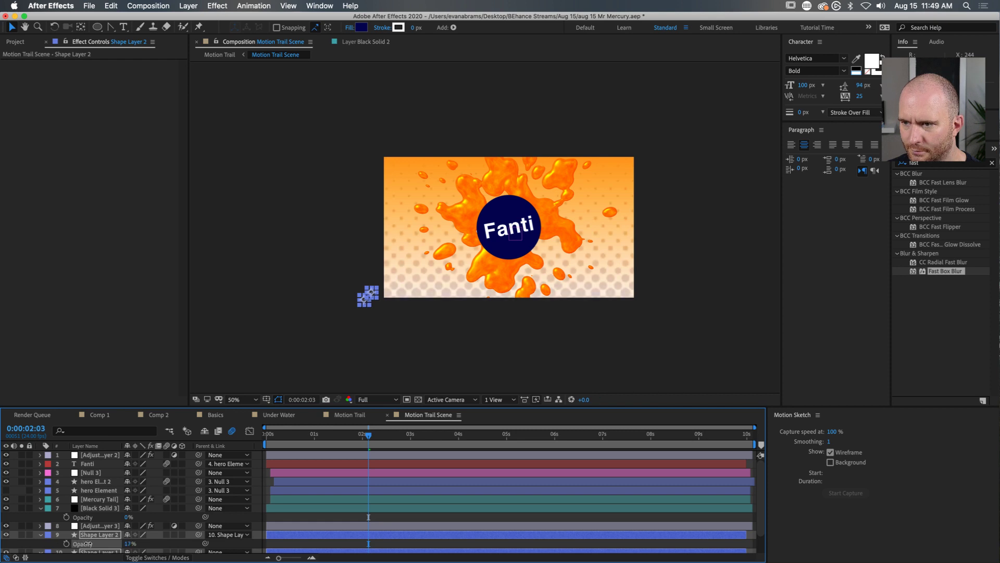
# Step: Undo the halftone's opacity and navy fill changes, and set the Opacity of Shape Layers 1 and 2 to 35%
pyautogui.press('super+z')
pyautogui.press('super+z')
pyautogui.press('super+z')
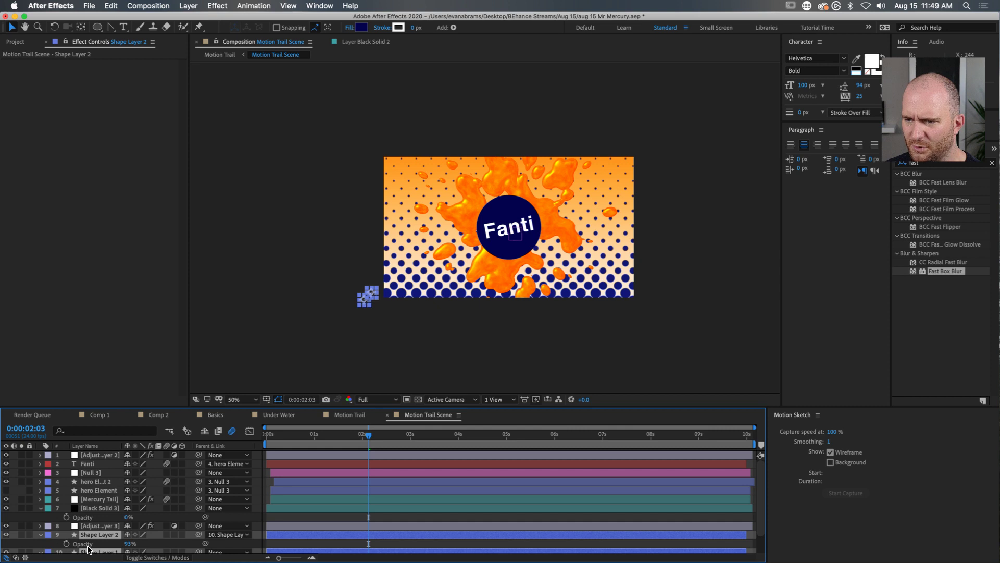
pyautogui.moveTo(128, 543); pyautogui.dragTo(98, 543)
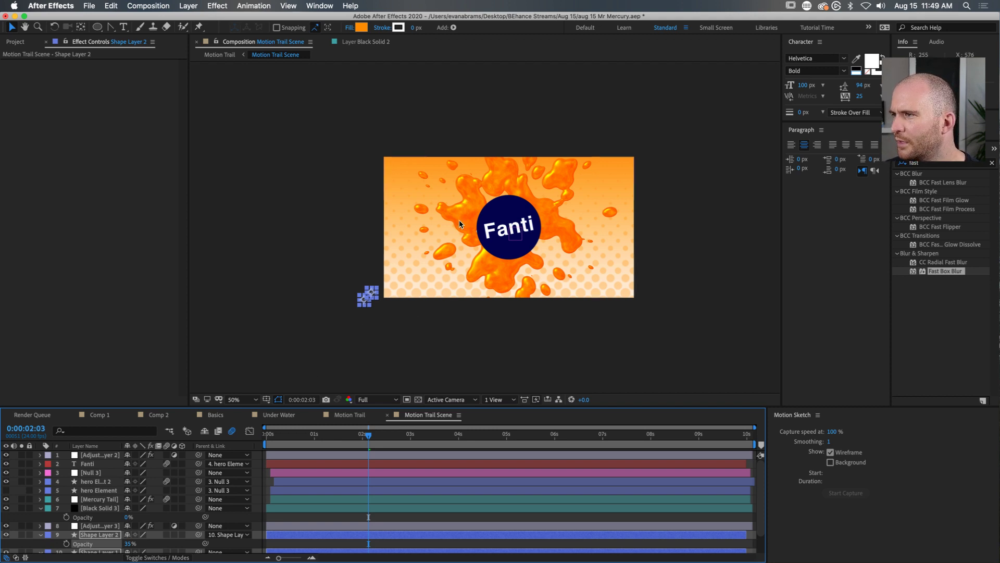
# Step: Switch the Info readout's color display to HSB
pyautogui.click(915, 41)
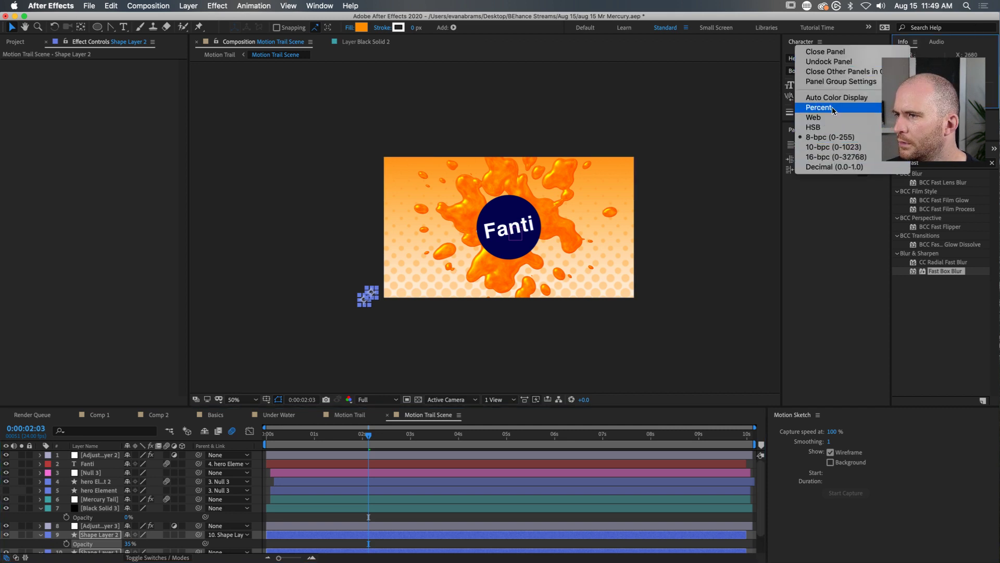
pyautogui.click(833, 125)
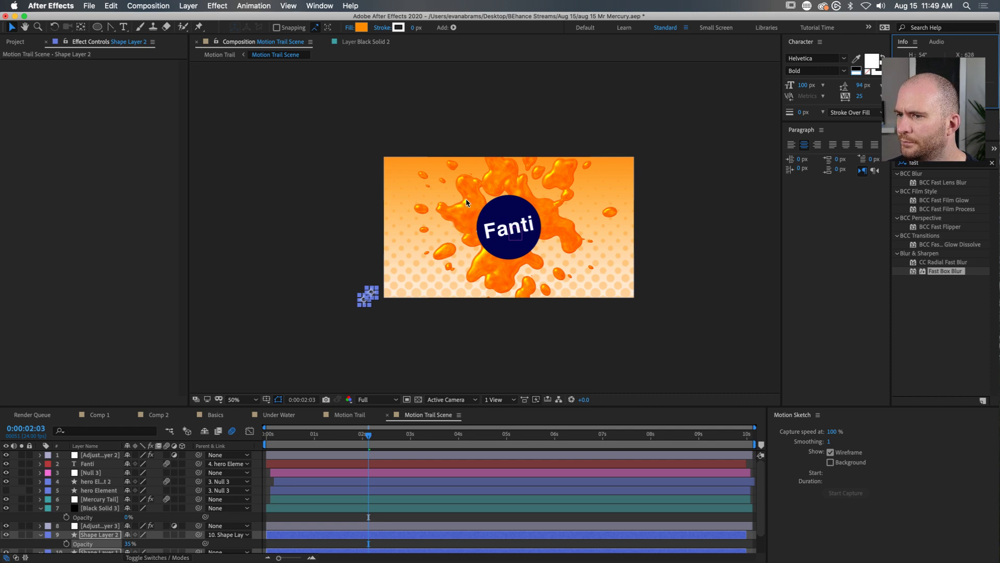
# Step: Collapse all layer properties and hide the background layers from Black Solid 3 down to Orange Solid 1
pyautogui.press('super+a')
pyautogui.click(41, 508)
pyautogui.click(106, 549)
pyautogui.moveTo(107, 551); pyautogui.dragTo(74, 515)
pyautogui.click(7, 510)
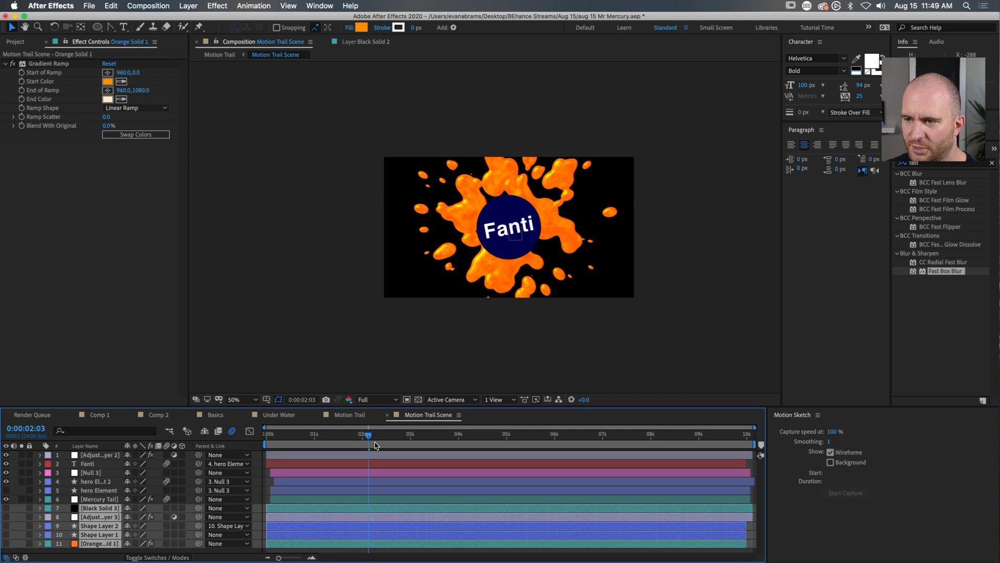
# Step: Preview Motion Trail Scene from the start without its background, then scrub to 0:00:01:20 and deselect the layers
pyautogui.press('Home')
pyautogui.press('space')
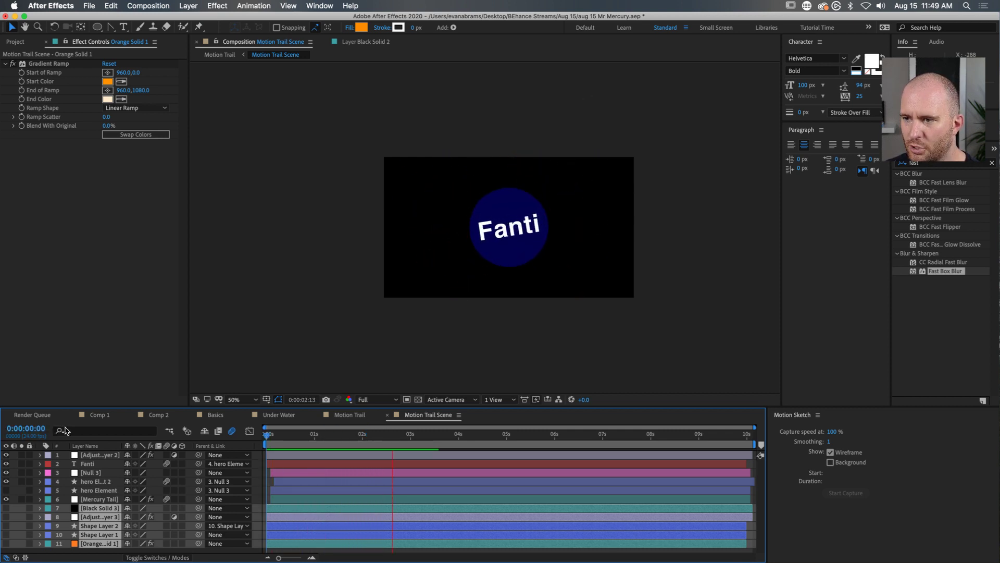
pyautogui.moveTo(275, 434); pyautogui.dragTo(354, 434)
pyautogui.click(381, 368)
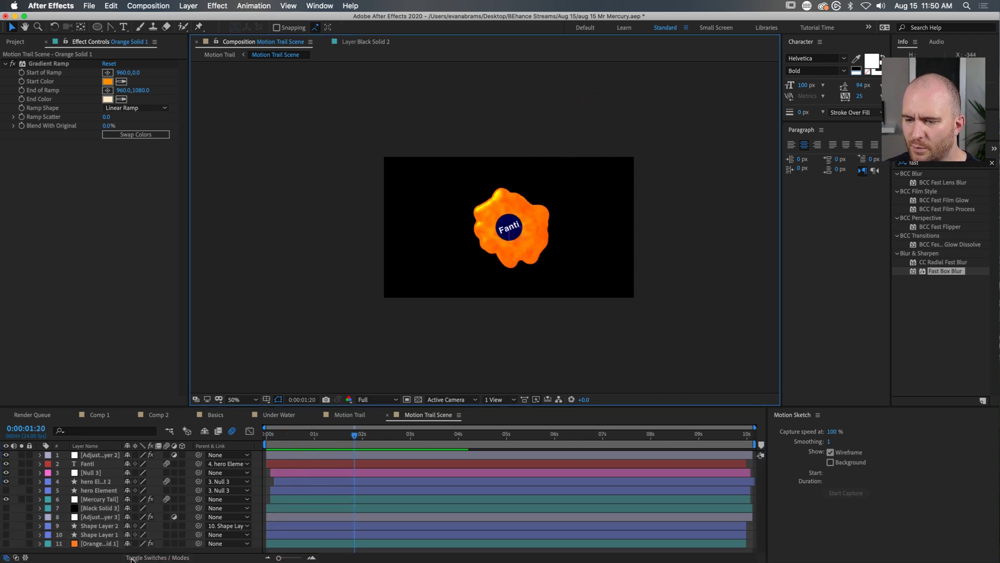
# Step: Show Orange Solid 1 again and set its Gradient Ramp End Color to black (000000)
pyautogui.click(6, 544)
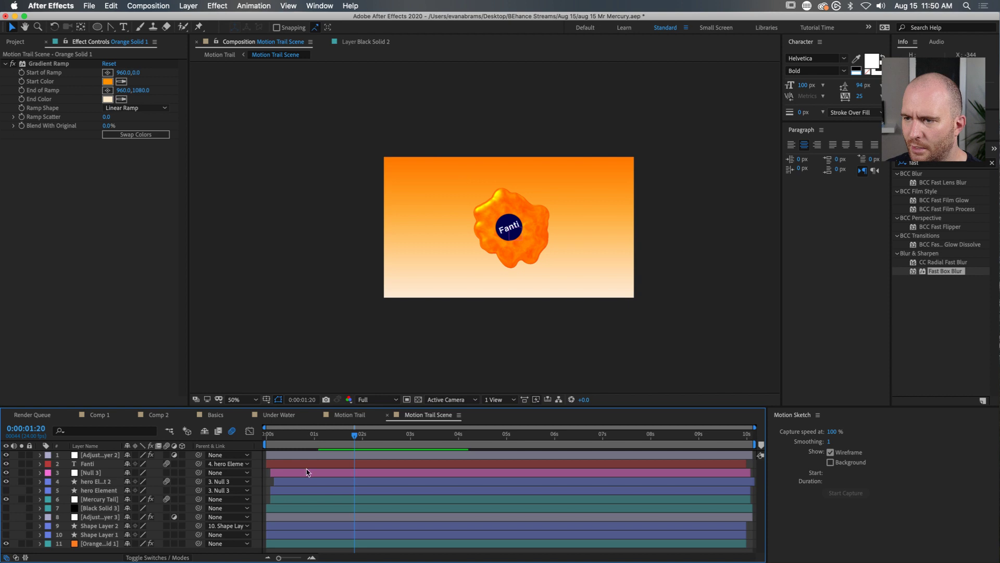
pyautogui.click(283, 541)
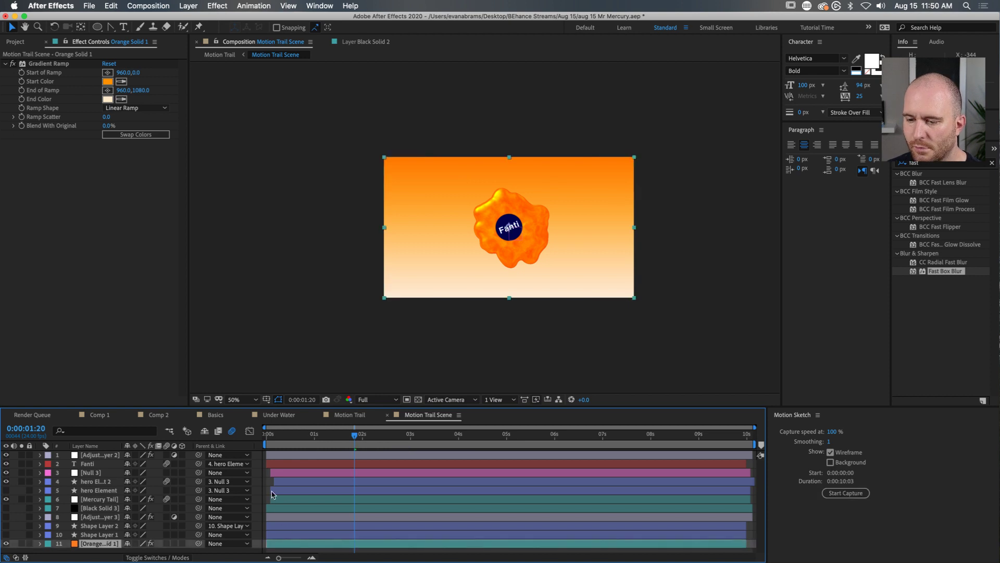
pyautogui.click(107, 99)
pyautogui.moveTo(324, 218); pyautogui.dragTo(348, 282)
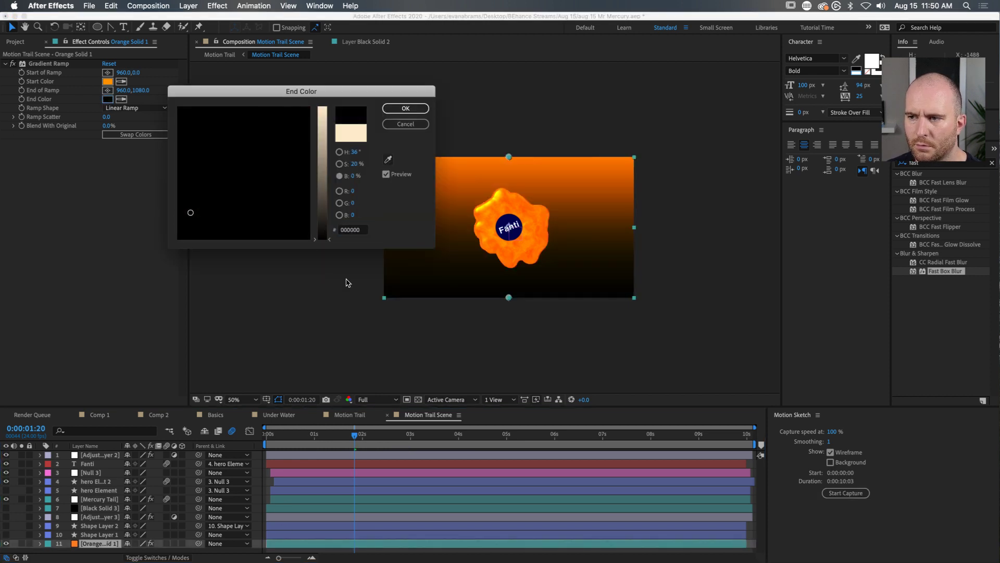
pyautogui.click(405, 109)
# Step: Darken Orange Solid 1's Gradient Ramp Start Color to a deep brown and swap the ramp's two colors
pyautogui.click(107, 81)
pyautogui.moveTo(323, 130); pyautogui.dragTo(329, 175)
pyautogui.click(420, 110)
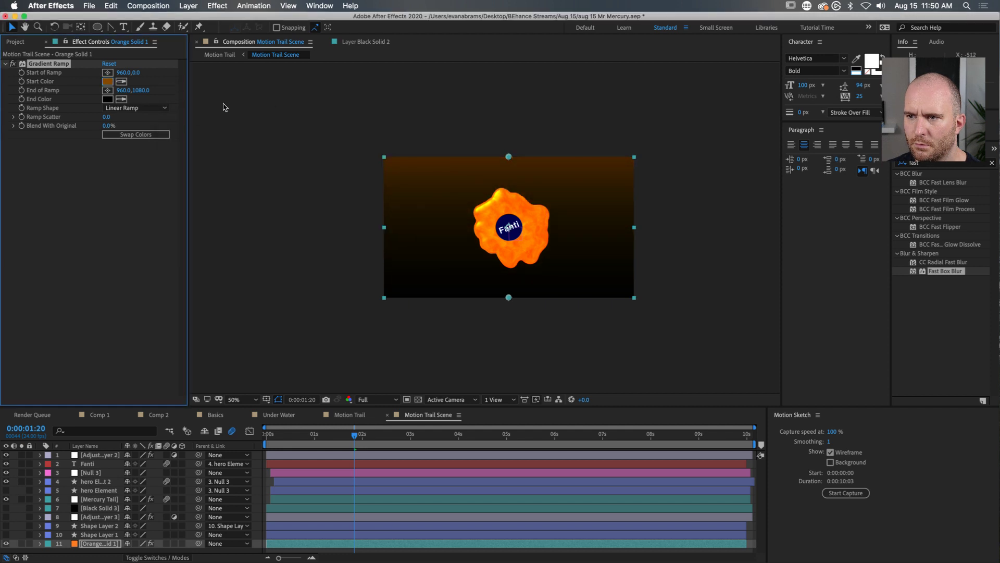
pyautogui.click(157, 134)
# Step: Check the gradient at 0:00:03:05 and make the halftone Shape Layers 1 and 2 visible again
pyautogui.moveTo(289, 439); pyautogui.dragTo(421, 439)
pyautogui.click(104, 534)
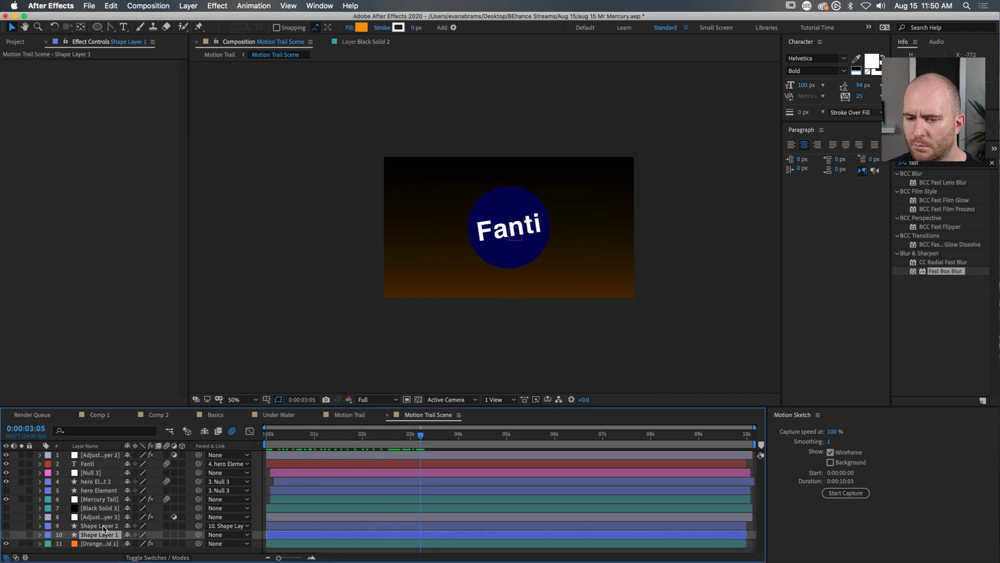
pyautogui.press('F2')
pyautogui.moveTo(8, 532); pyautogui.dragTo(7, 525)
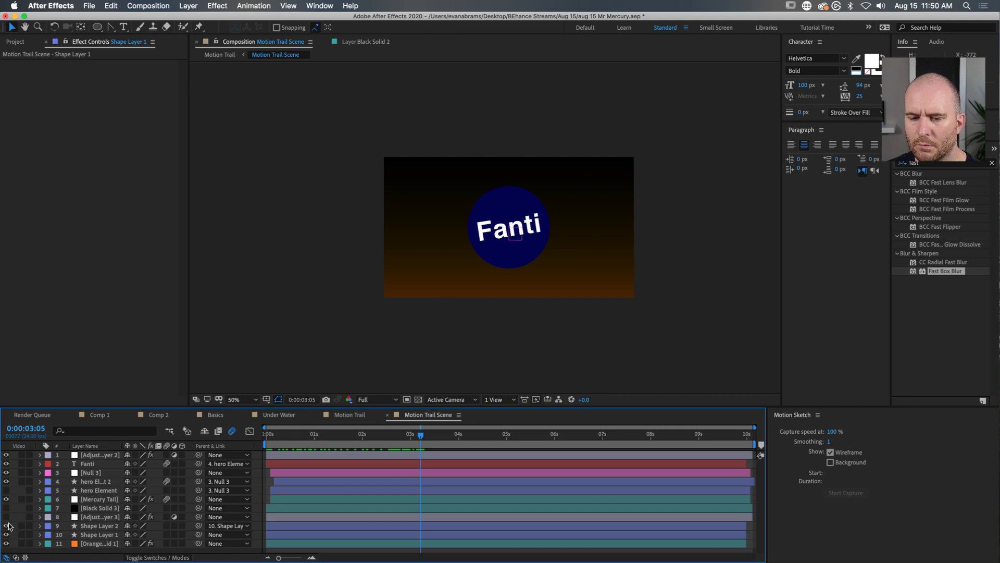
# Step: Preview the scene with its dark halftone background from the start, then scrub back to 0:00:02:15
pyautogui.moveTo(397, 441); pyautogui.dragTo(222, 438)
pyautogui.press('space')
pyautogui.click(231, 429)
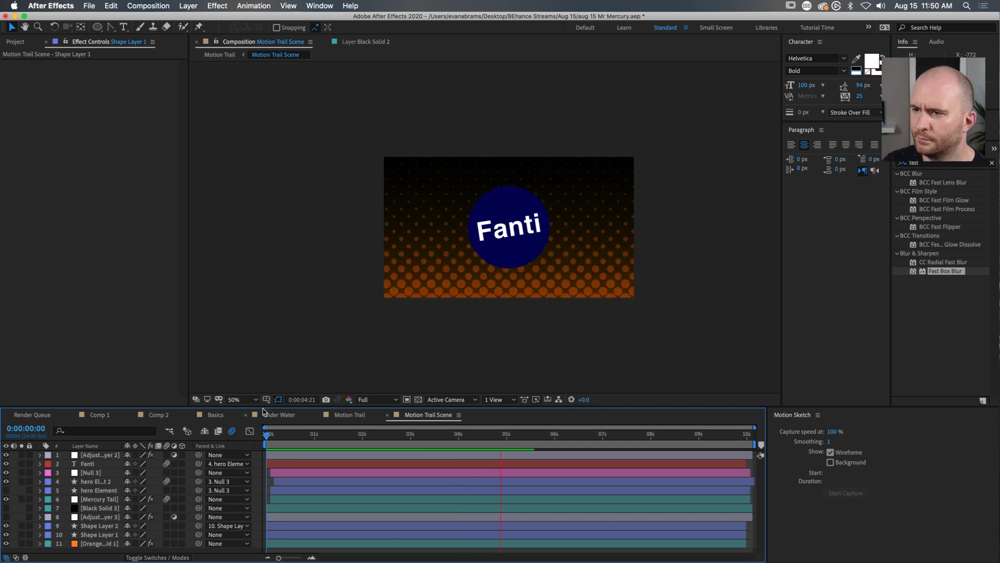
pyautogui.press('space')
pyautogui.moveTo(506, 430); pyautogui.dragTo(392, 437)
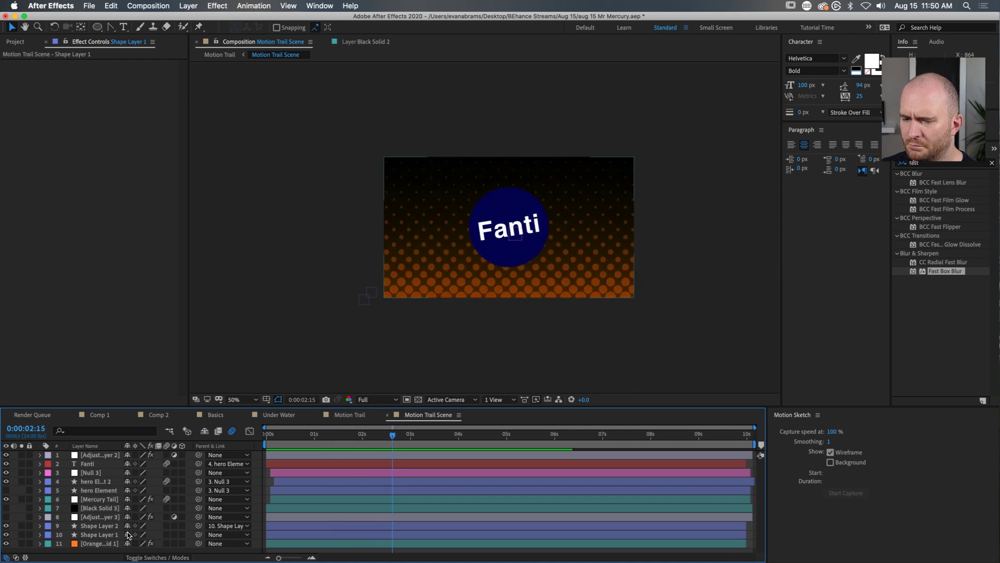
# Step: Compare the halftone Shape Layers 1 and 2 at 100% Opacity, then set both to 11% and check at 0:00:02:20
pyautogui.click(97, 534)
pyautogui.keyDown('shift'); pyautogui.click(101, 526); pyautogui.keyUp('shift')
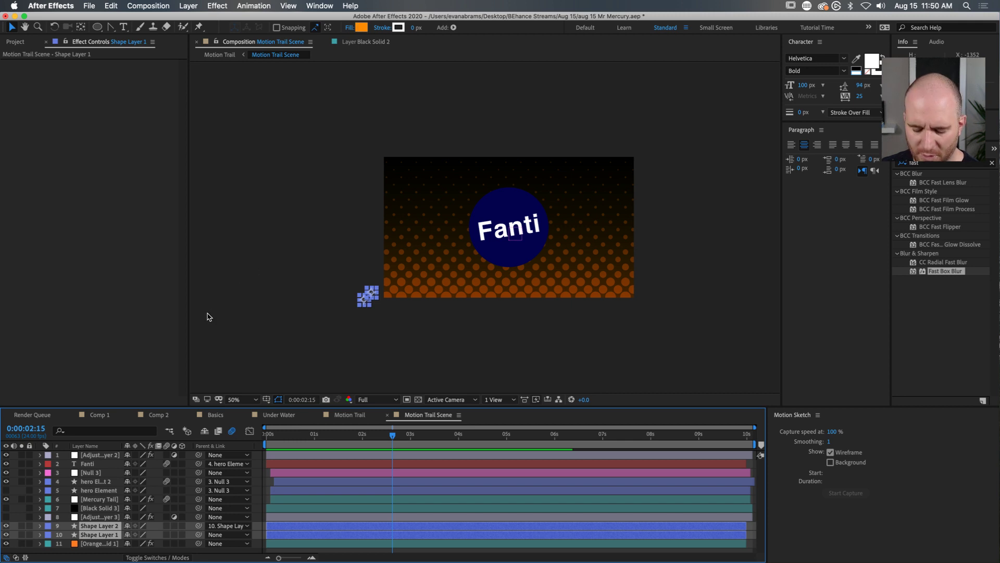
pyautogui.press('t')
pyautogui.moveTo(126, 529); pyautogui.dragTo(186, 521)
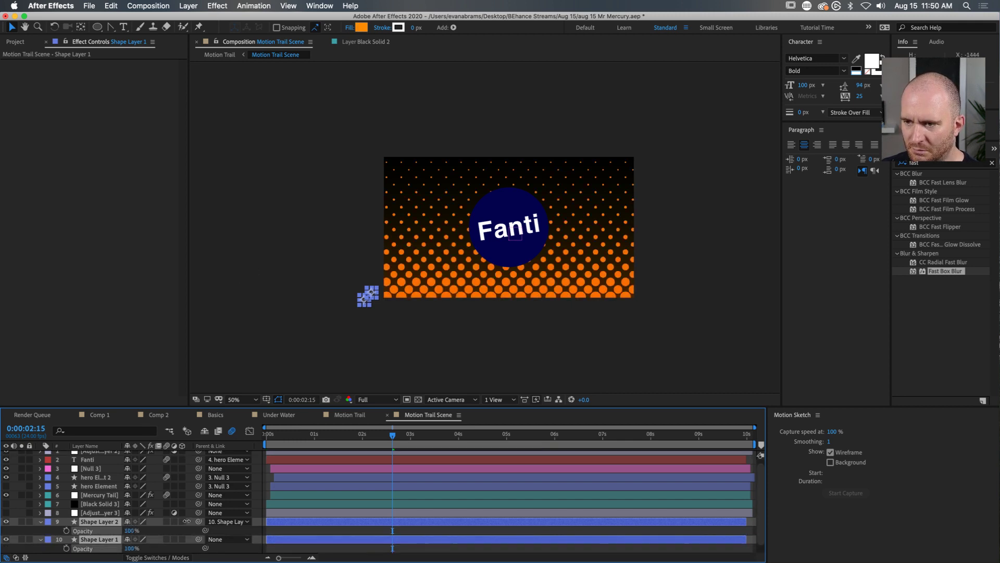
pyautogui.moveTo(338, 433); pyautogui.dragTo(306, 434)
pyautogui.moveTo(127, 528); pyautogui.dragTo(81, 532)
pyautogui.moveTo(301, 433); pyautogui.dragTo(402, 435)
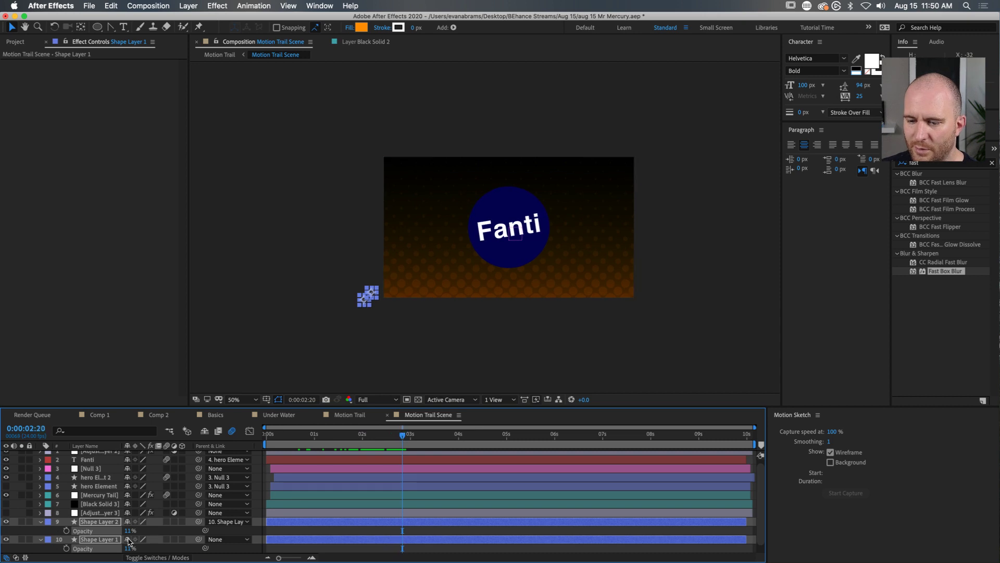
# Step: Collapse the revealed properties of all Motion Trail Scene layers and deselect them
pyautogui.click(41, 521)
pyautogui.click(42, 535)
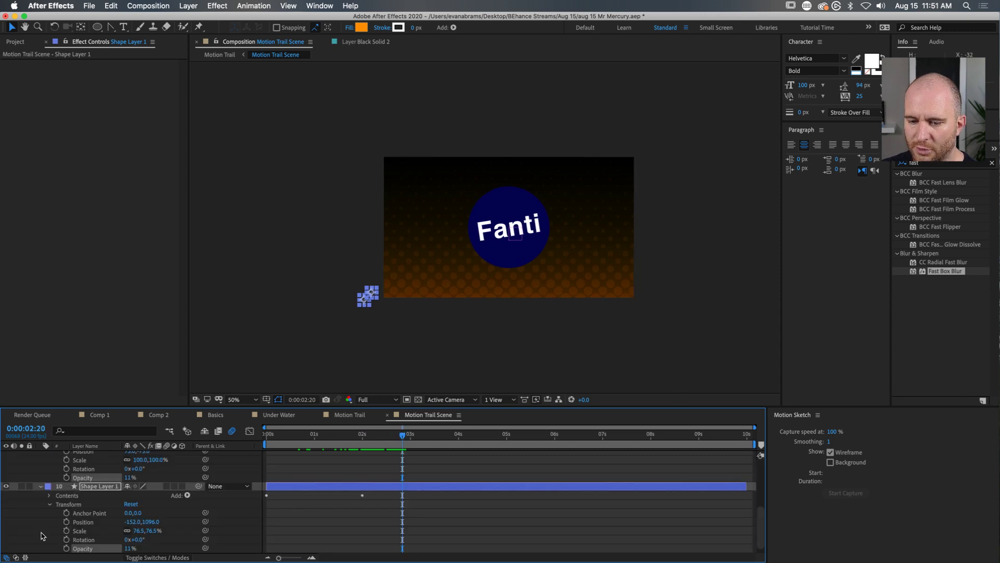
pyautogui.click(41, 492)
pyautogui.click(41, 488)
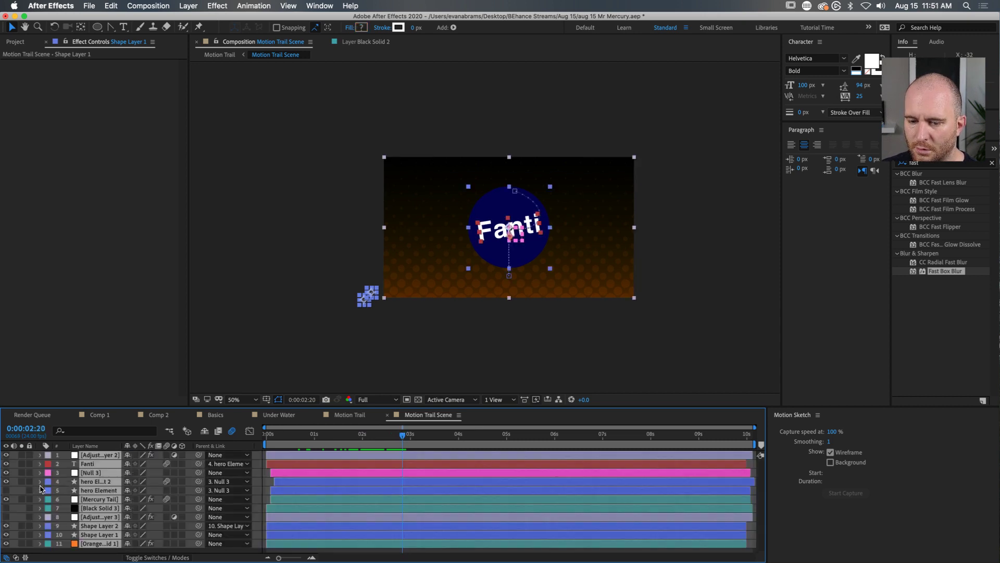
pyautogui.click(445, 364)
# Step: At 0:00:02:11, try white (FFFFFF) as the Start Color of Orange Solid 1's Gradient Ramp and discard it
pyautogui.moveTo(420, 439); pyautogui.dragTo(384, 439)
pyautogui.click(96, 544)
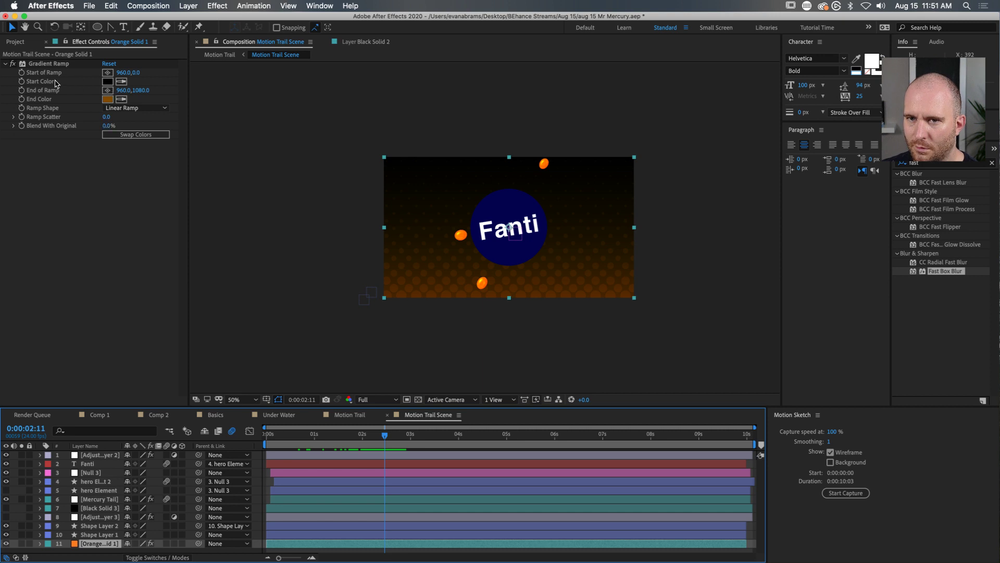
pyautogui.click(107, 82)
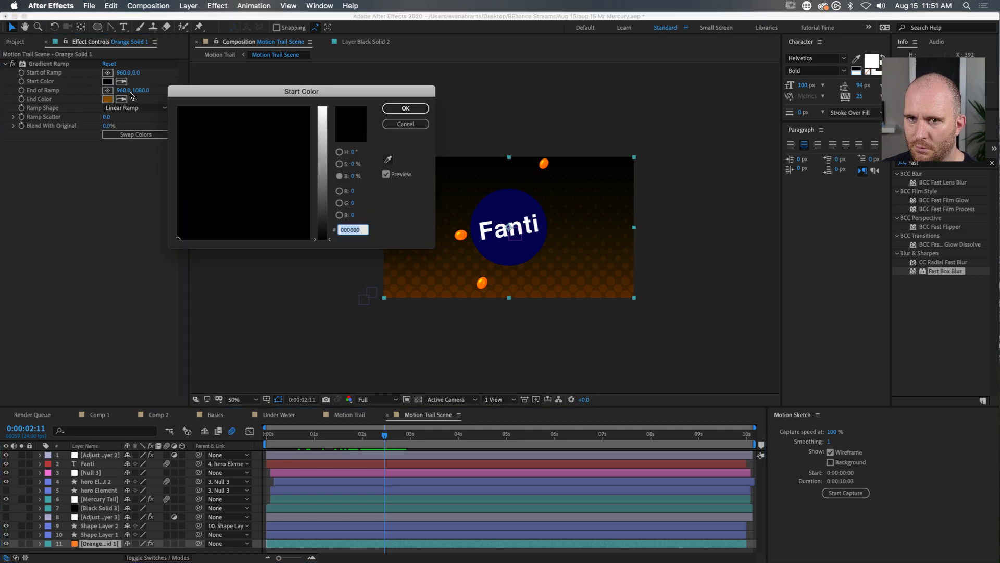
pyautogui.click(322, 108)
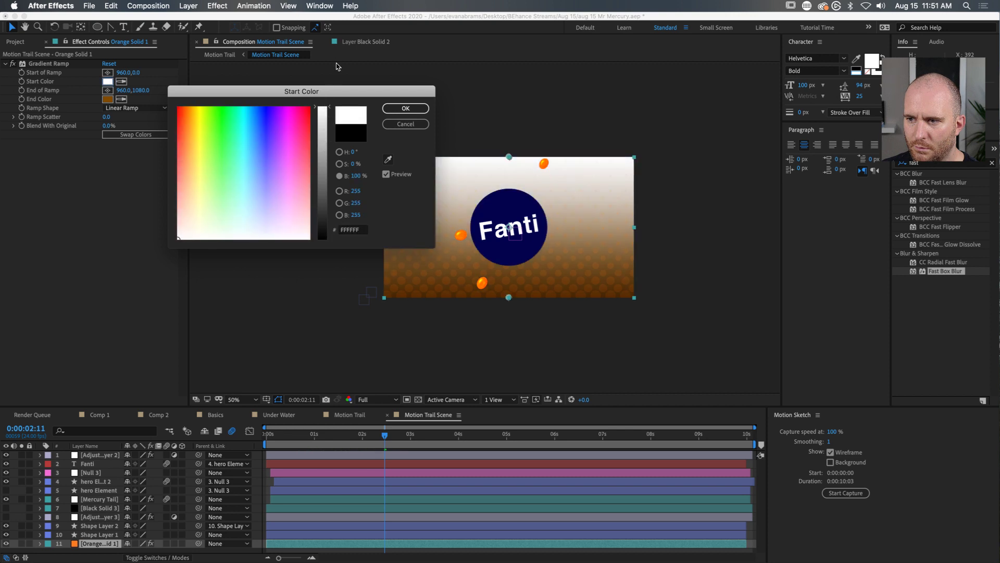
pyautogui.click(405, 124)
# Step: Scrub Motion Trail Scene to 0:00:02:22 and return to the Motion Trail composition
pyautogui.moveTo(377, 439); pyautogui.dragTo(406, 442)
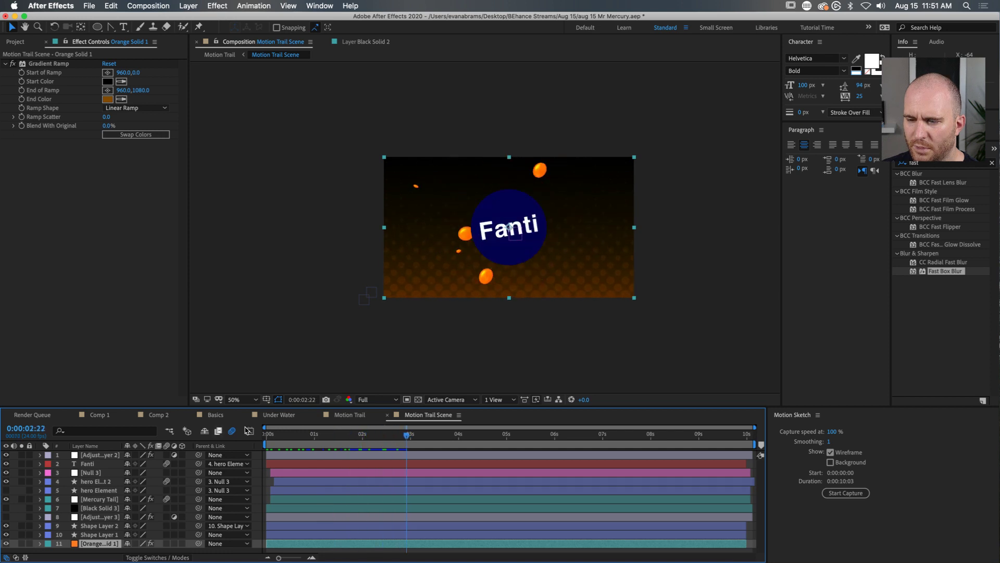
pyautogui.click(350, 414)
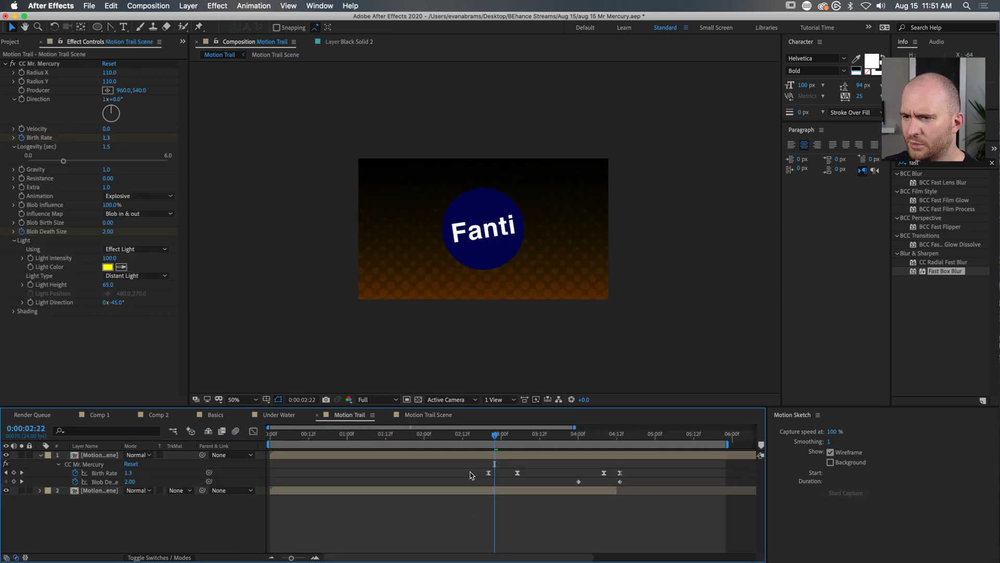
# Step: Preview the Motion Trail composition, check it at 0:00:03:16 and open the nested Motion Trail Scene
pyautogui.press('space')
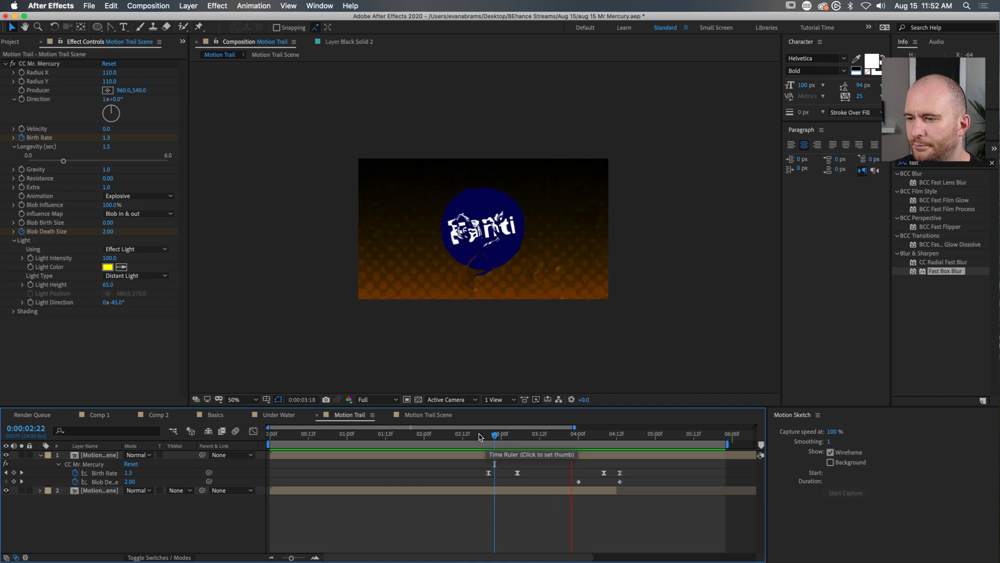
pyautogui.moveTo(493, 434); pyautogui.dragTo(552, 440)
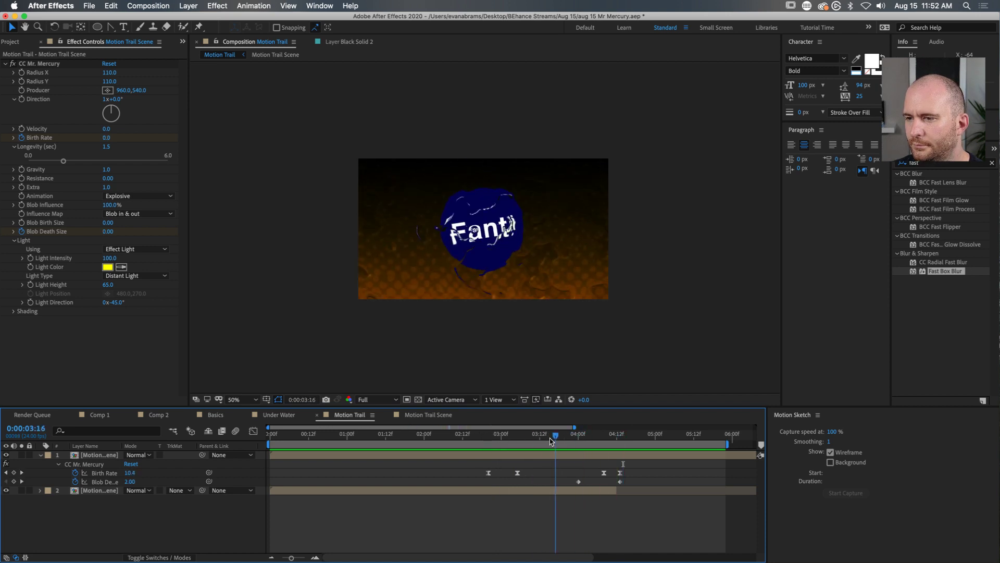
pyautogui.click(489, 454)
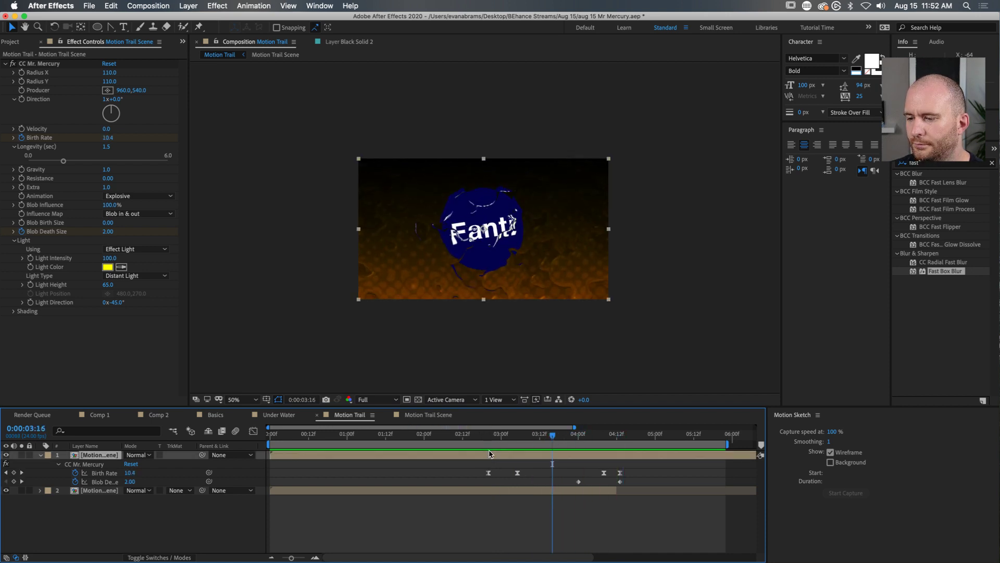
pyautogui.doubleClick(490, 454)
# Step: At 0:00:03:23, reveal the scale of Shape Layers 1 and 2 and reduce Shape Layer 1's Scale to 37.5%
pyautogui.moveTo(475, 435)
pyautogui.mouseDown()
pyautogui.moveTo(391, 436)
pyautogui.moveTo(456, 435)
pyautogui.mouseUp()
pyautogui.click(99, 534)
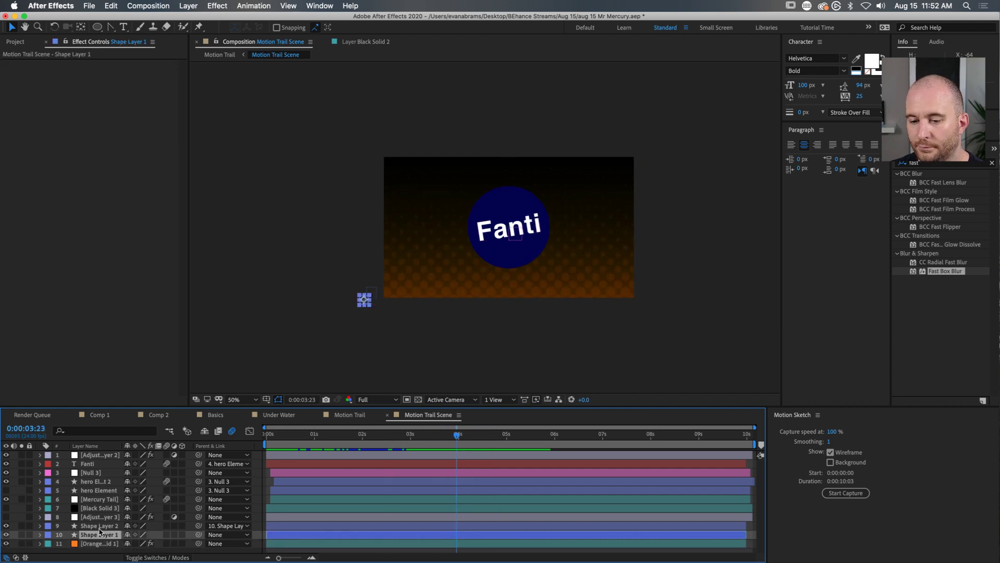
pyautogui.keyDown('shift'); pyautogui.click(99, 526); pyautogui.keyUp('shift')
pyautogui.press('s')
pyautogui.click(179, 531)
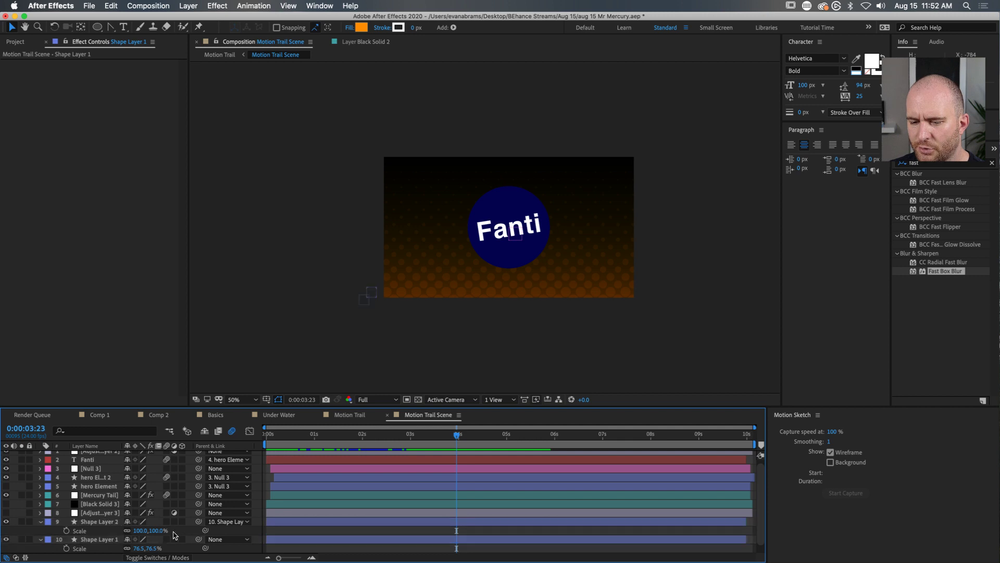
pyautogui.moveTo(156, 546); pyautogui.dragTo(141, 546)
pyautogui.click(276, 530)
pyautogui.scroll(-1, 276, 530)
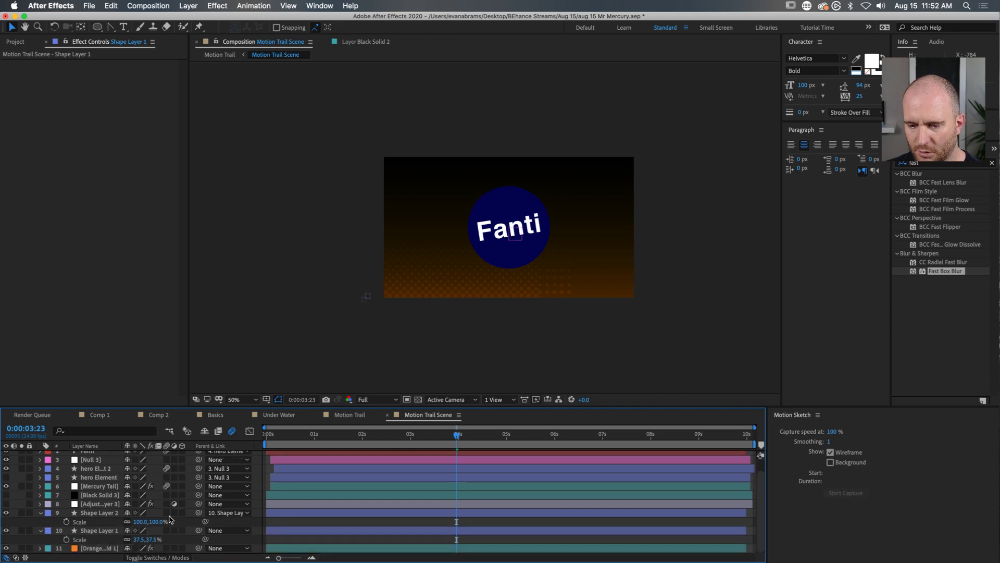
# Step: Filter the halftone layers for copies and raise Repeater 2's Copies to 38.2 on Shape Layer 2 and 38.7 on Shape Layer 1
pyautogui.moveTo(186, 408); pyautogui.dragTo(186, 321)
pyautogui.click(103, 455)
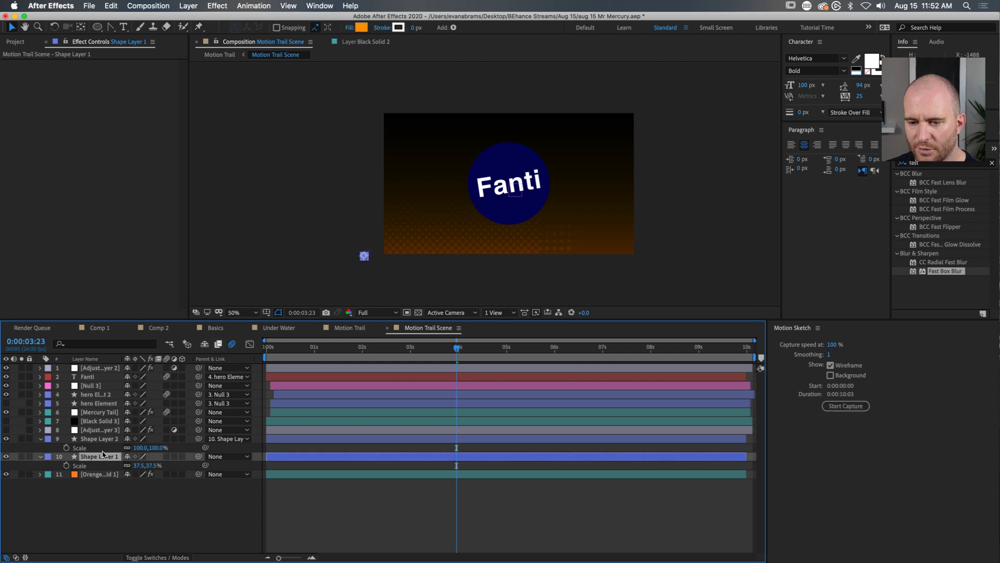
pyautogui.keyDown('shift'); pyautogui.click(105, 439); pyautogui.keyUp('shift')
pyautogui.click(105, 346)
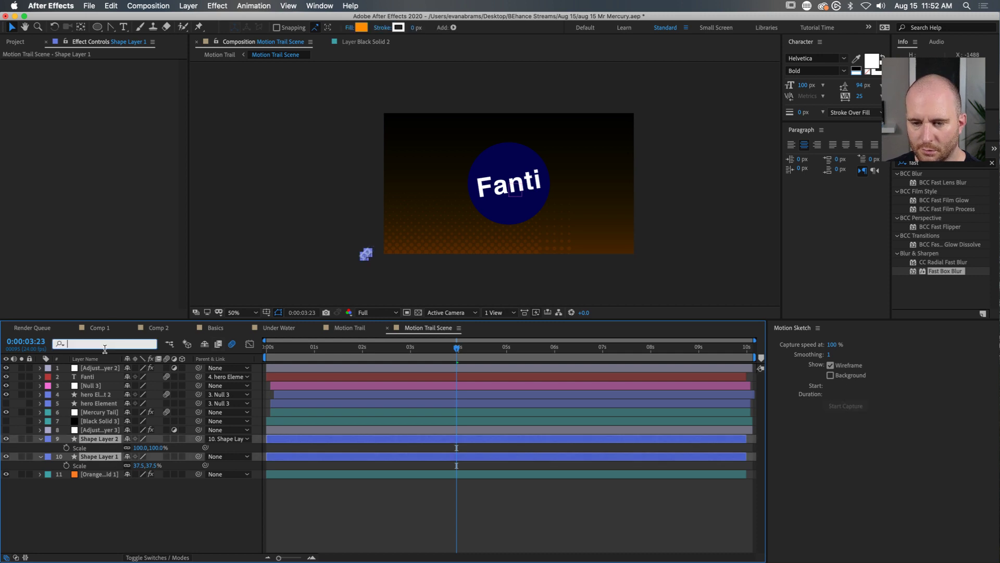
pyautogui.write('copies')
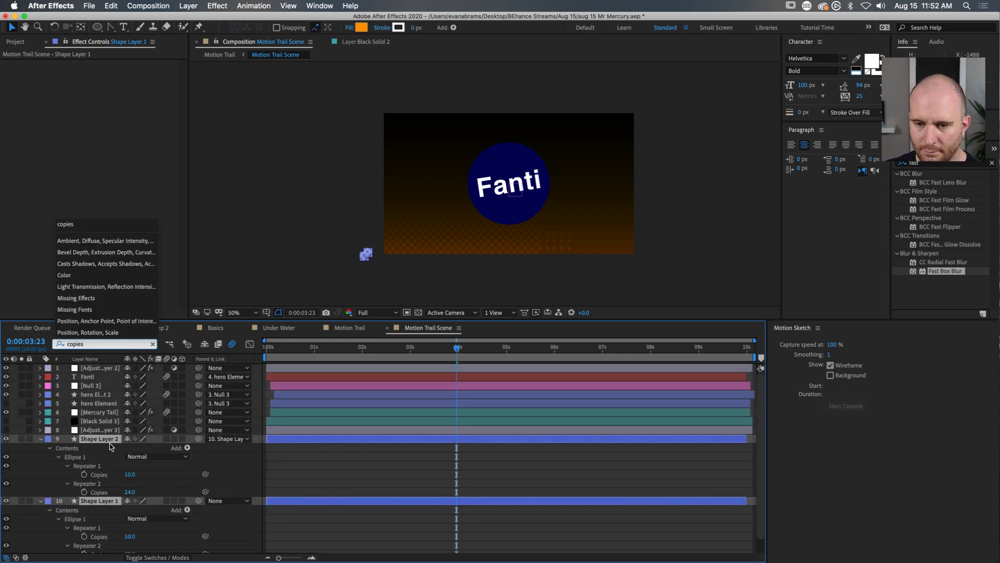
pyautogui.click(155, 485)
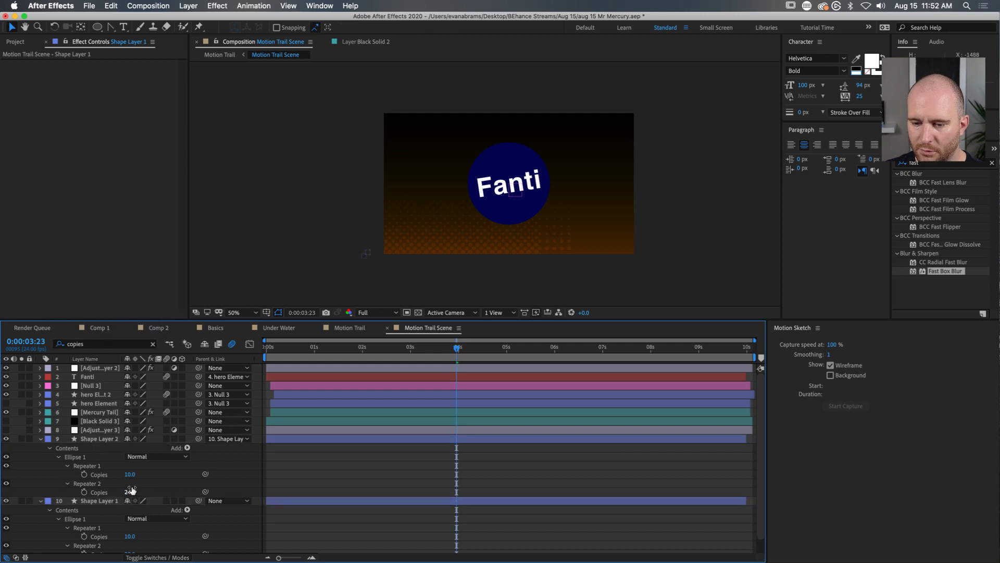
pyautogui.scroll(-2, 132, 491)
pyautogui.moveTo(132, 474); pyautogui.dragTo(147, 471)
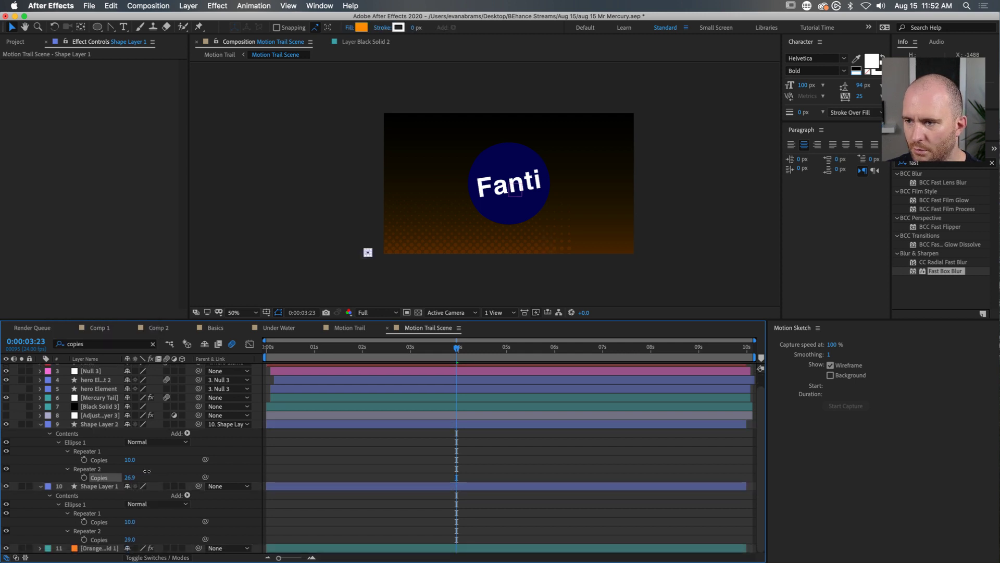
pyautogui.moveTo(206, 475); pyautogui.dragTo(210, 476)
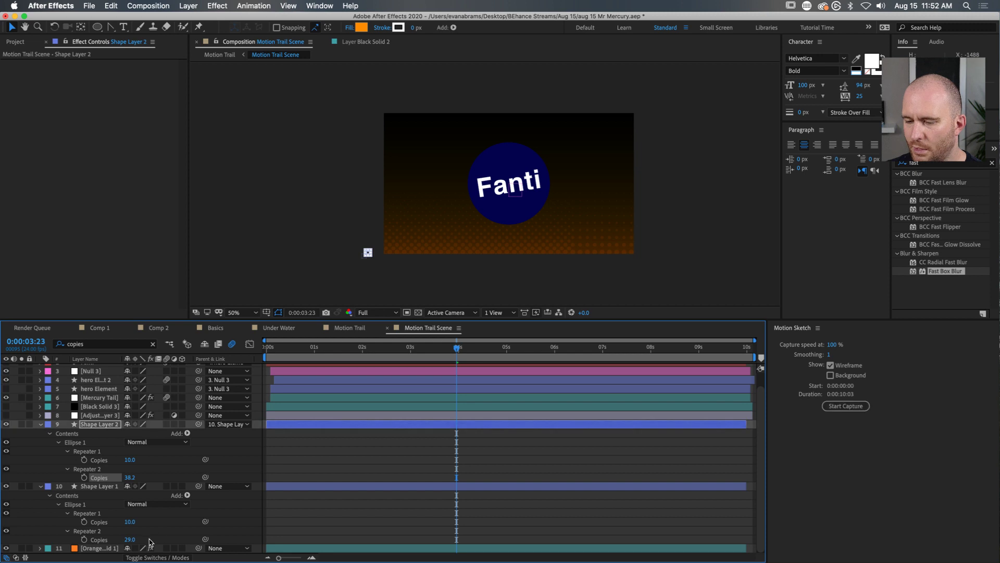
pyautogui.moveTo(131, 539); pyautogui.dragTo(168, 526)
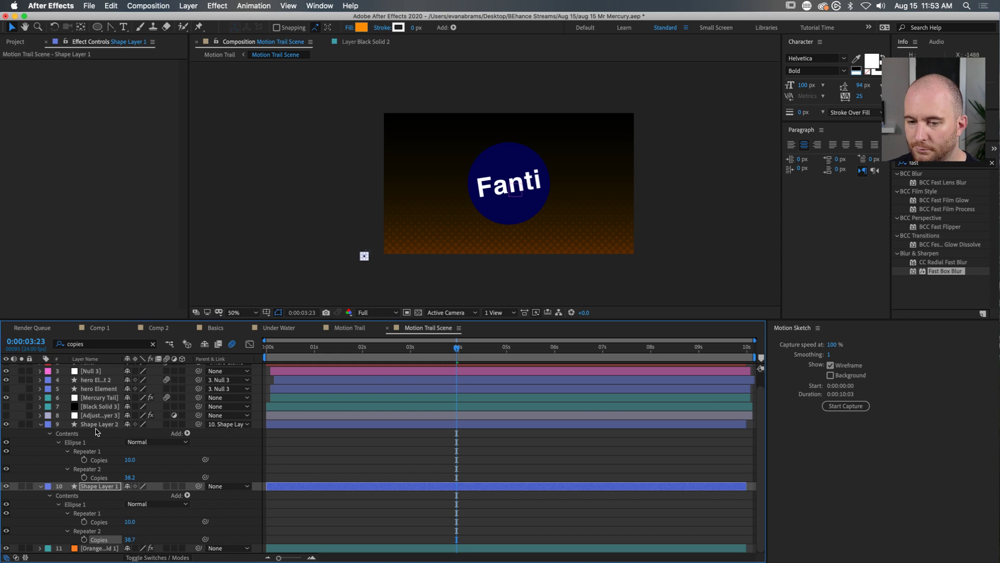
# Step: Set the Scale of the halftone Shape Layer 1 to 40%
pyautogui.click(102, 482)
pyautogui.press('s')
pyautogui.click(142, 457)
pyautogui.write('40')
pyautogui.press('Return')
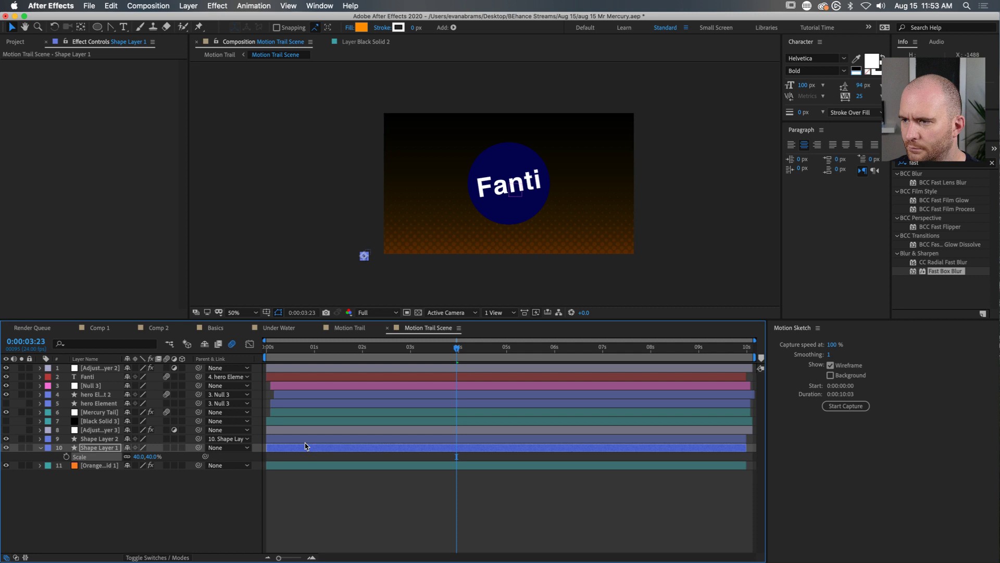
# Step: Preview Motion Trail Scene from the start and scrub back to the splash at 0:00:02:02
pyautogui.moveTo(458, 356); pyautogui.dragTo(266, 356)
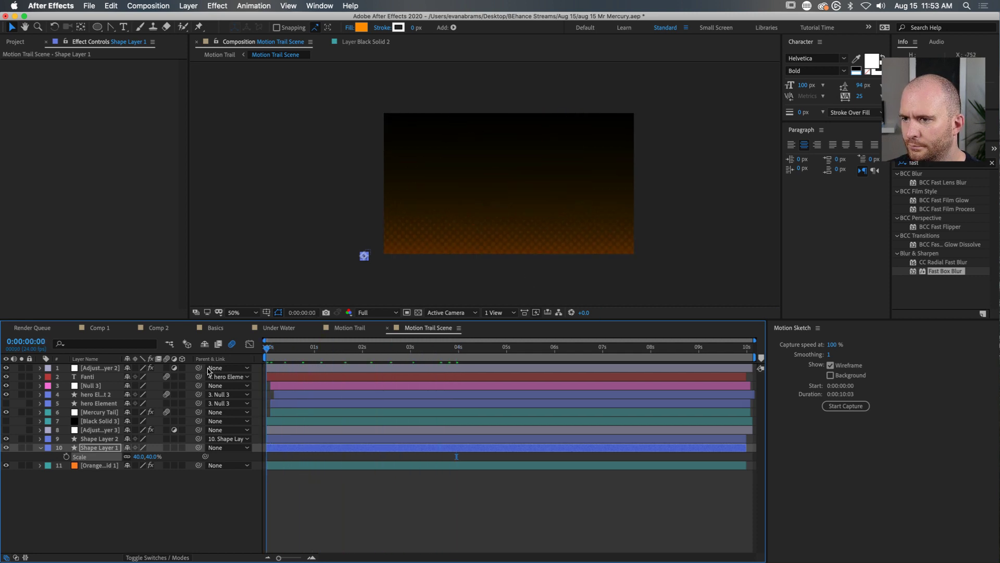
pyautogui.press('space')
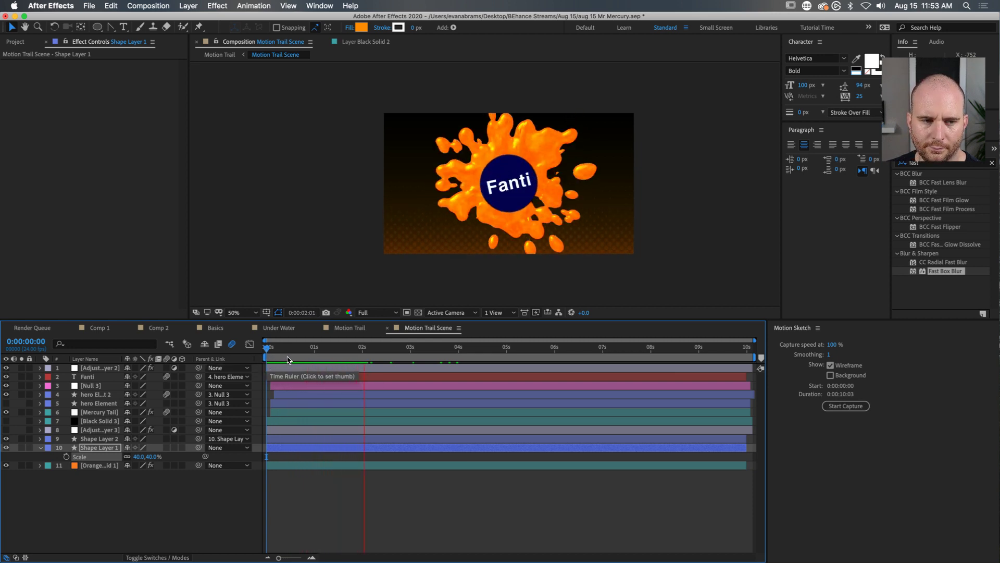
pyautogui.press('space')
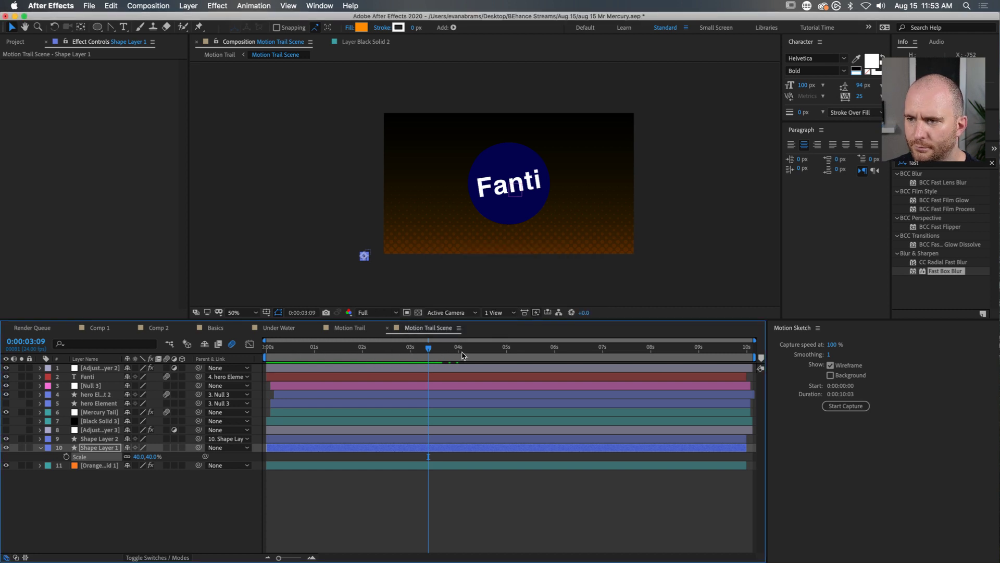
pyautogui.moveTo(413, 348); pyautogui.dragTo(367, 364)
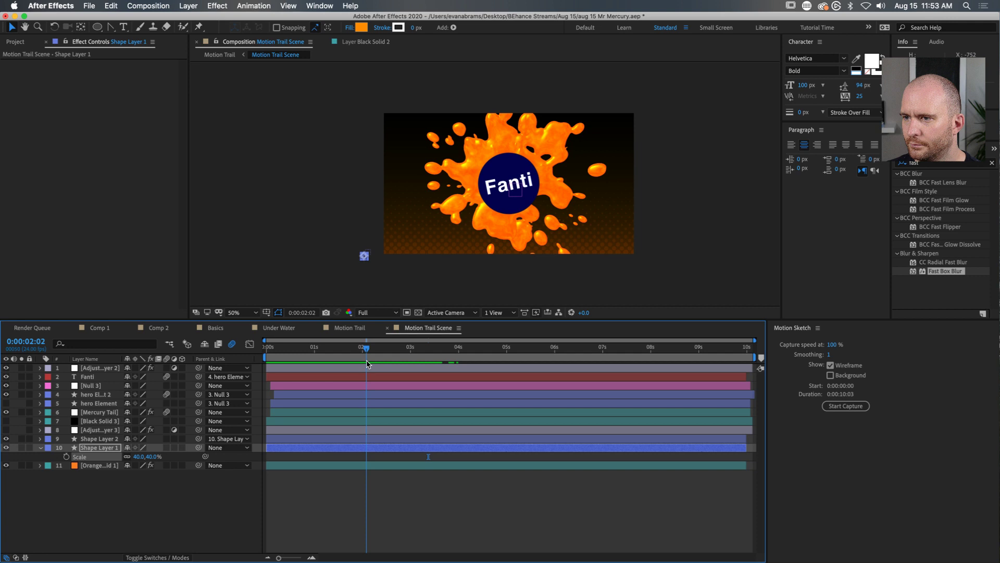
# Step: Change the fill of the hero Element 2 circle behind the Fanti text to a brighter blue with 100% saturation
pyautogui.click(90, 439)
pyautogui.click(90, 402)
pyautogui.click(94, 394)
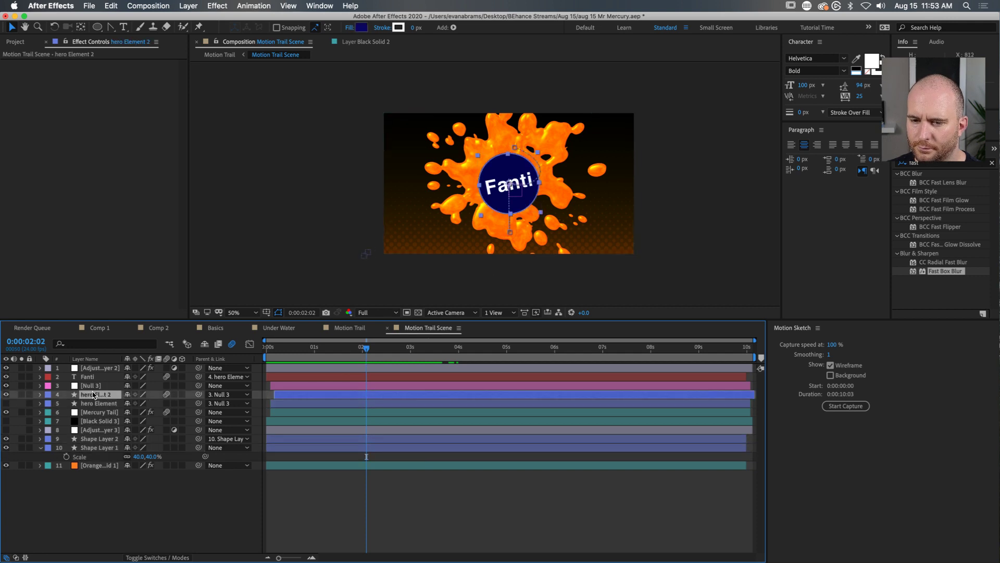
pyautogui.click(362, 28)
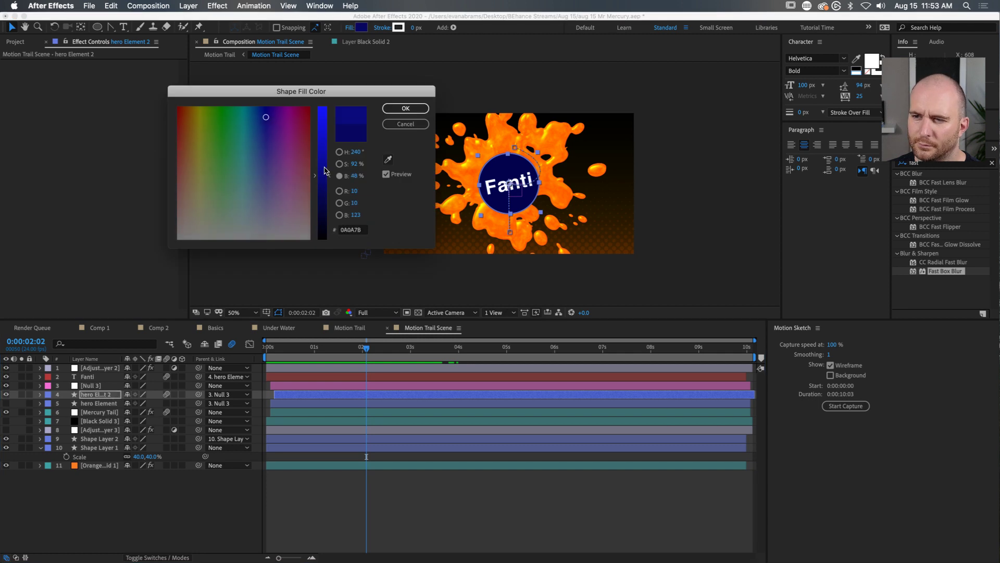
pyautogui.click(341, 163)
pyautogui.click(328, 142)
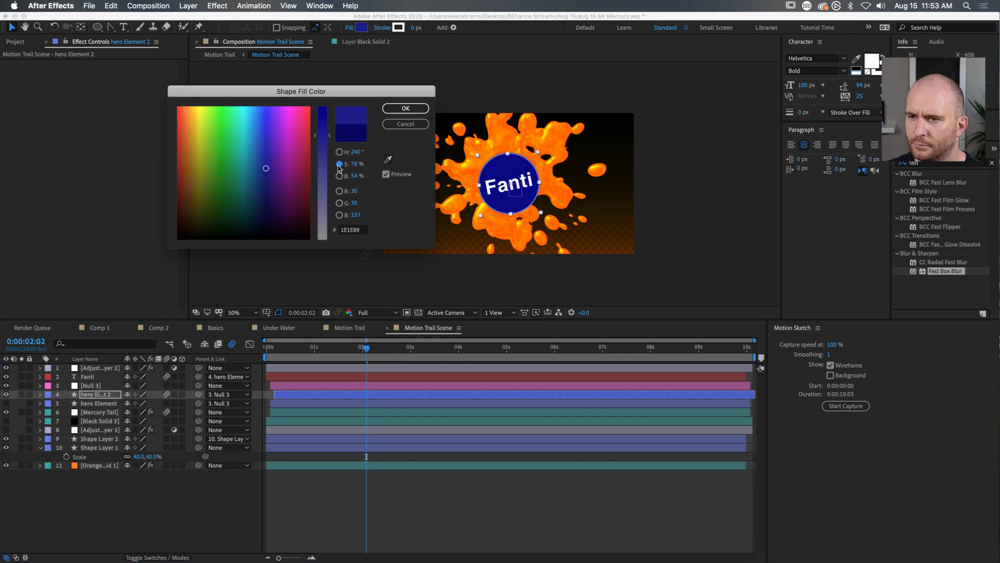
pyautogui.moveTo(324, 131); pyautogui.dragTo(329, 106)
pyautogui.click(339, 152)
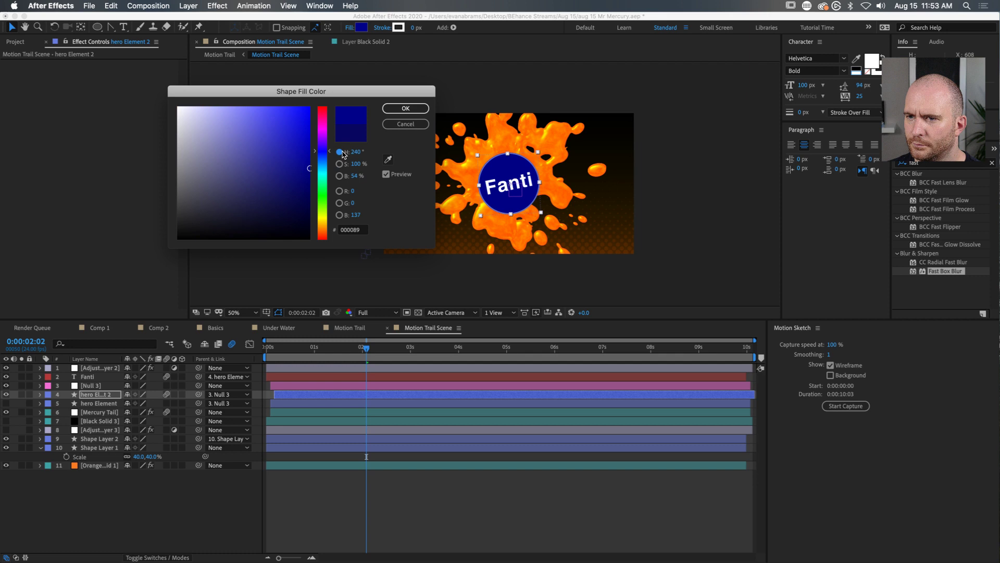
pyautogui.moveTo(329, 152)
pyautogui.mouseDown()
pyautogui.moveTo(321, 92)
pyautogui.moveTo(325, 152)
pyautogui.mouseUp()
pyautogui.click(340, 164)
pyautogui.click(340, 176)
pyautogui.click(405, 107)
# Step: Check the recoloured circle by scrubbing and replaying Motion Trail Scene from the start, stopping at 0:00:01:23
pyautogui.press('space')
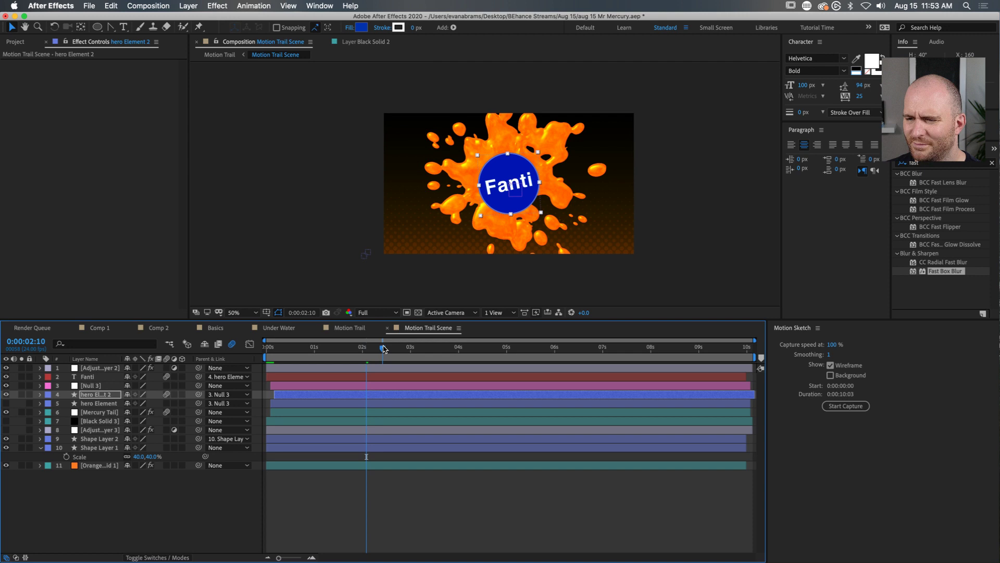
pyautogui.click(459, 494)
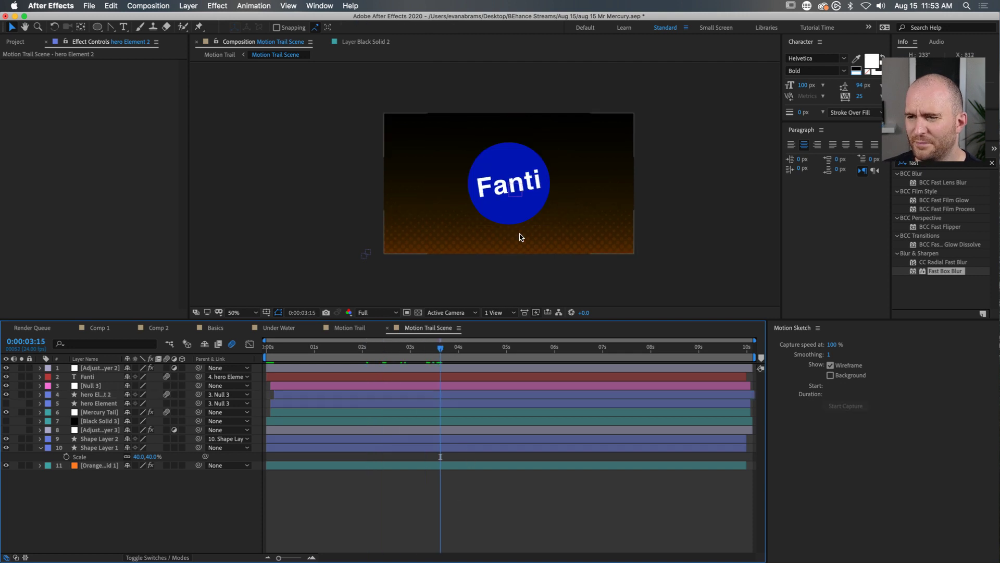
pyautogui.moveTo(440, 354); pyautogui.dragTo(353, 384)
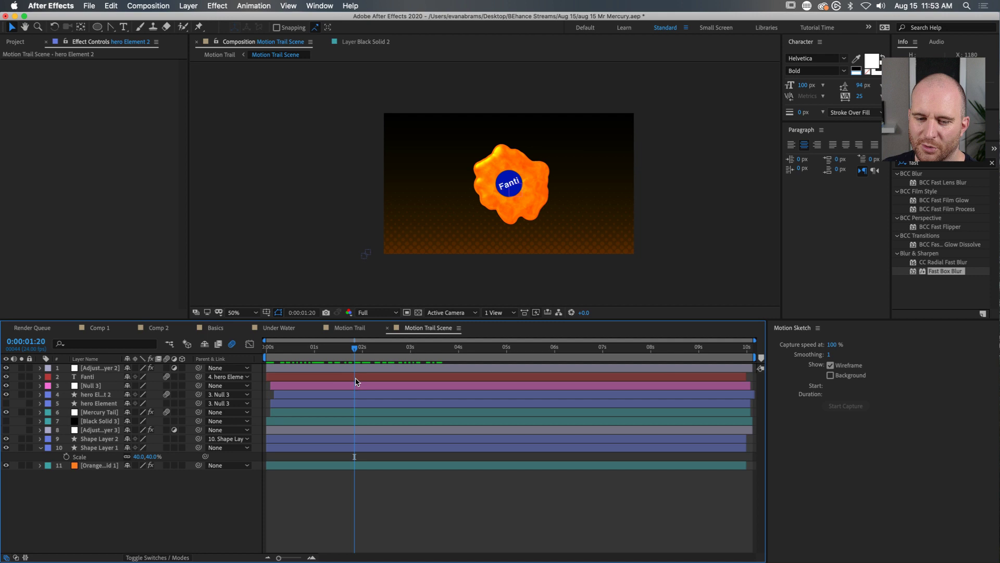
pyautogui.press('Home')
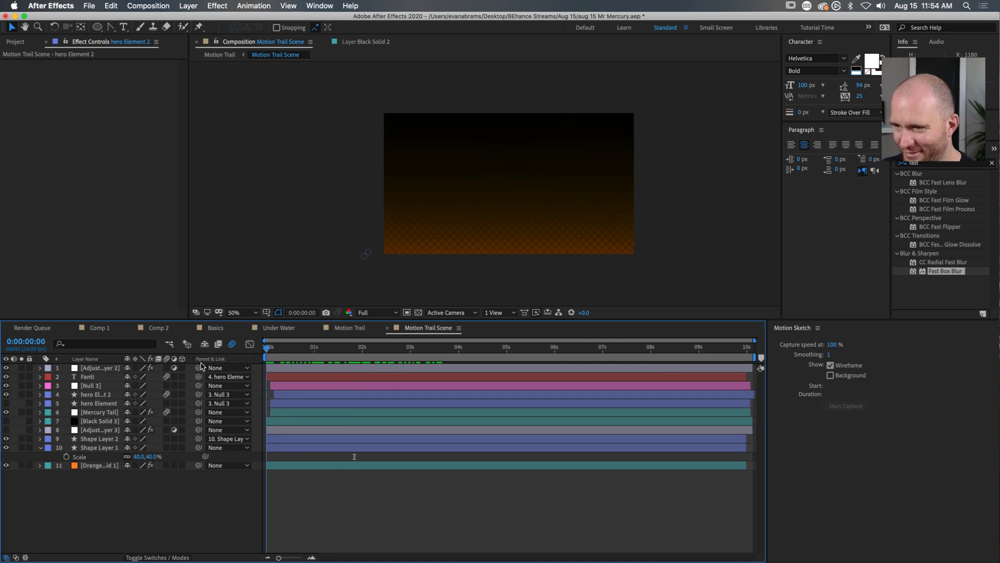
pyautogui.press('space')
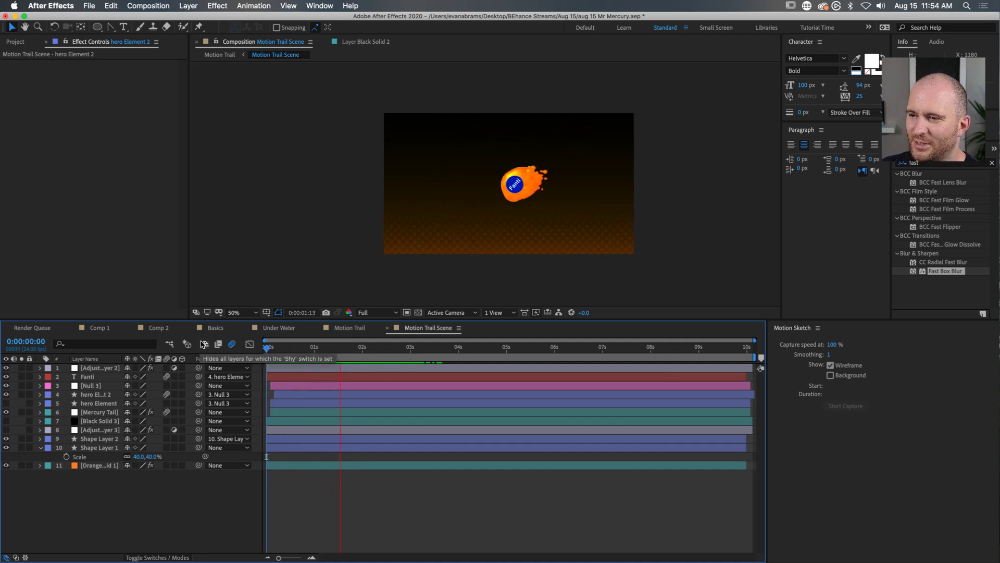
pyautogui.press('space')
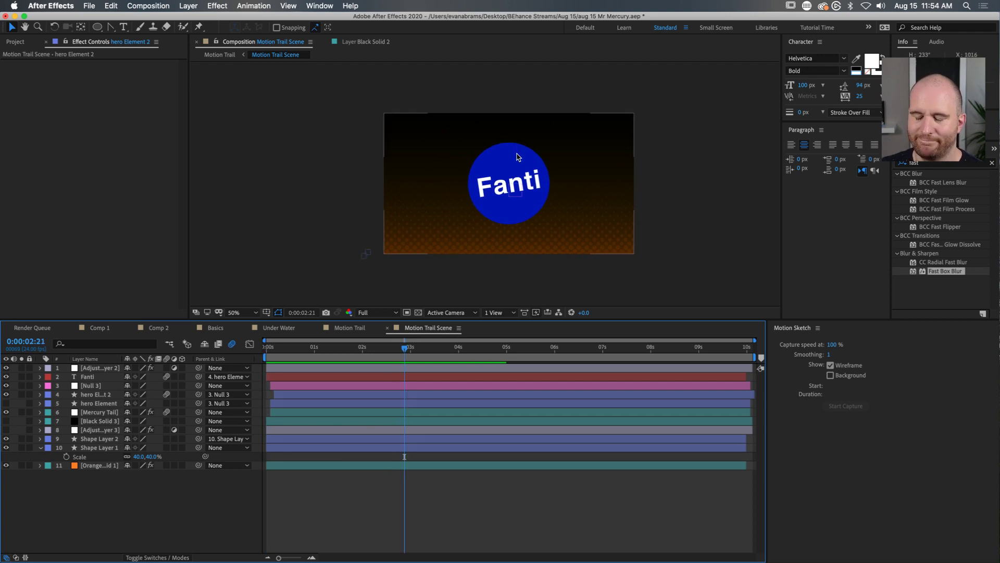
pyautogui.moveTo(423, 357); pyautogui.dragTo(361, 361)
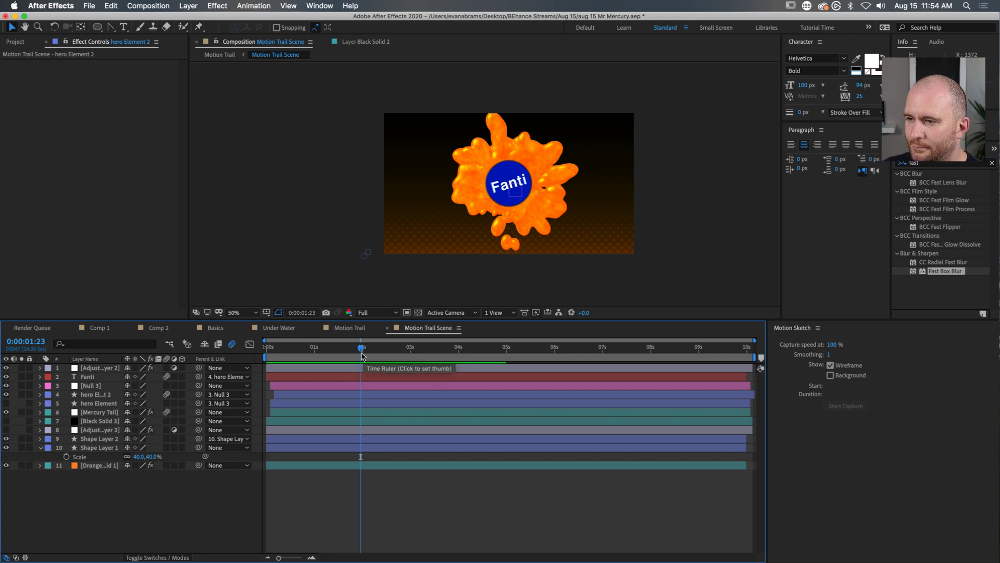
# Step: At 0:00:02:04, compare the Mercury Tail layer with its CC Mr. Mercury effect off and on
pyautogui.moveTo(361, 357); pyautogui.dragTo(371, 357)
pyautogui.click(109, 404)
pyautogui.click(107, 397)
pyautogui.click(99, 412)
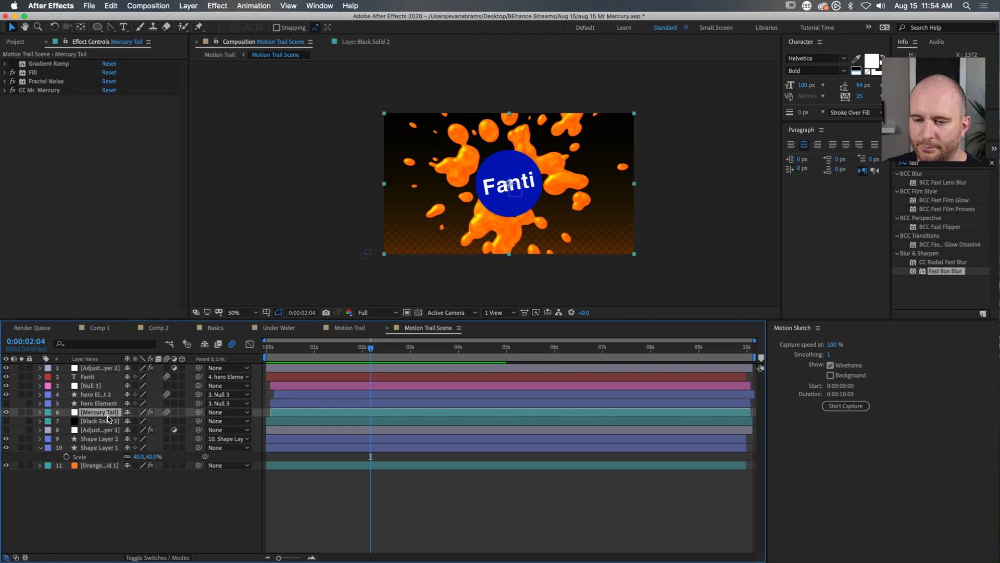
pyautogui.click(12, 91)
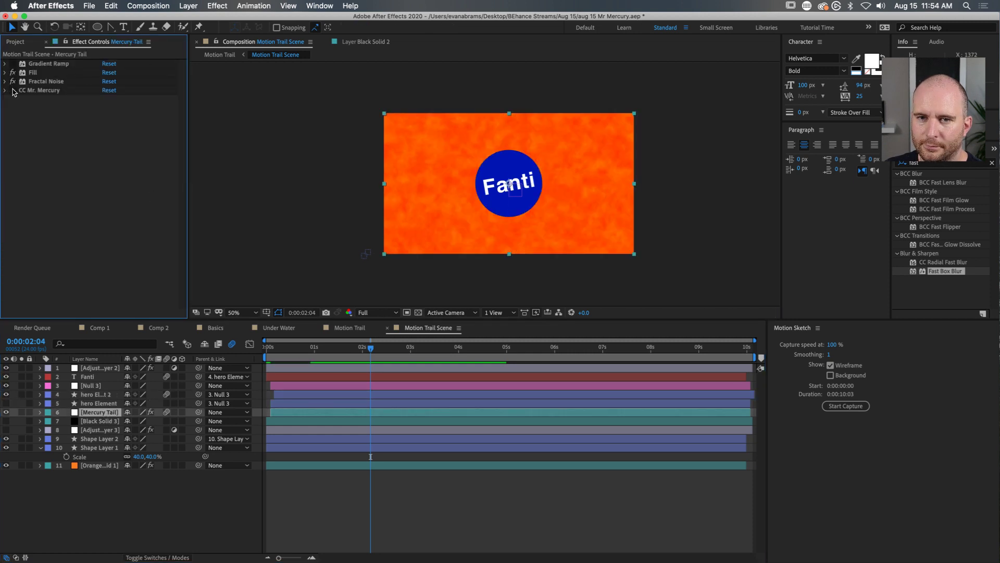
pyautogui.click(12, 91)
# Step: Change the Fill effect colour on the Mercury Tail layer to a redder orange with a hue of 23° (FF6200)
pyautogui.click(52, 82)
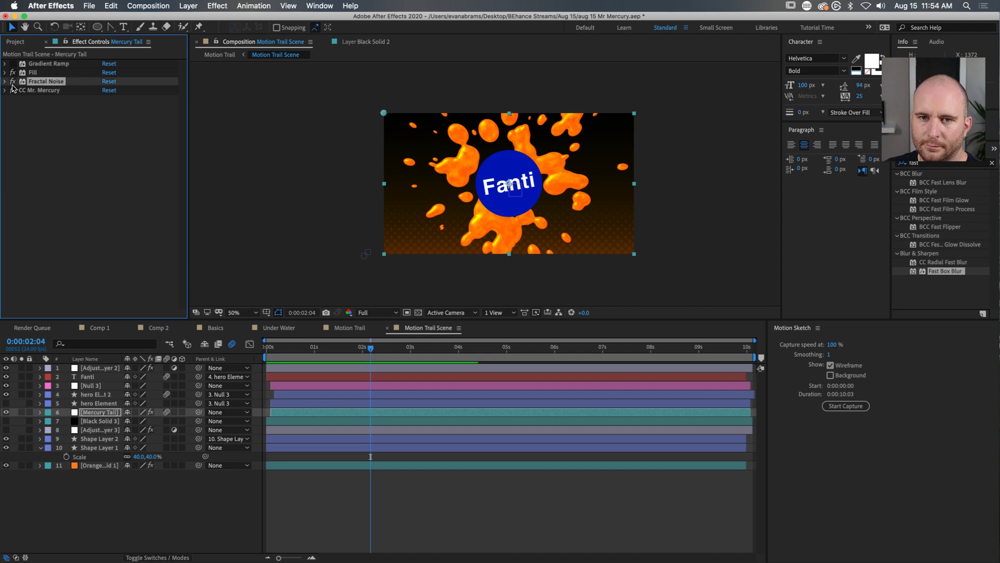
pyautogui.click(5, 72)
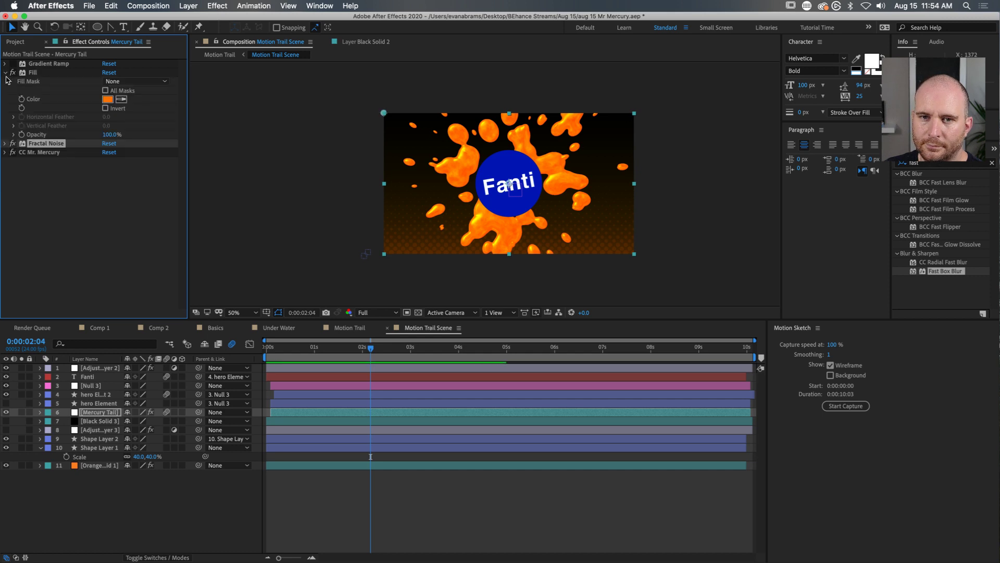
pyautogui.click(109, 99)
pyautogui.click(388, 159)
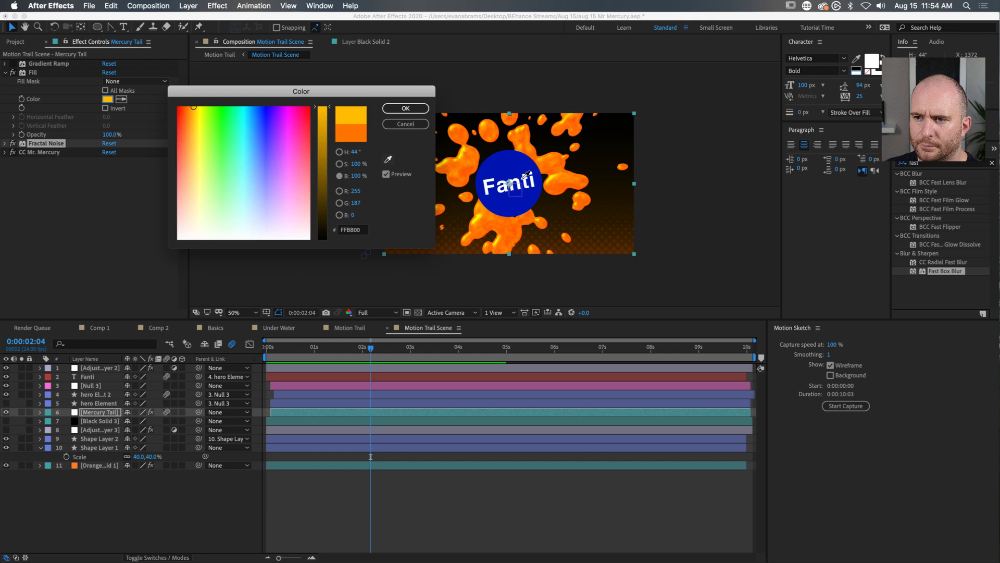
pyautogui.click(515, 170)
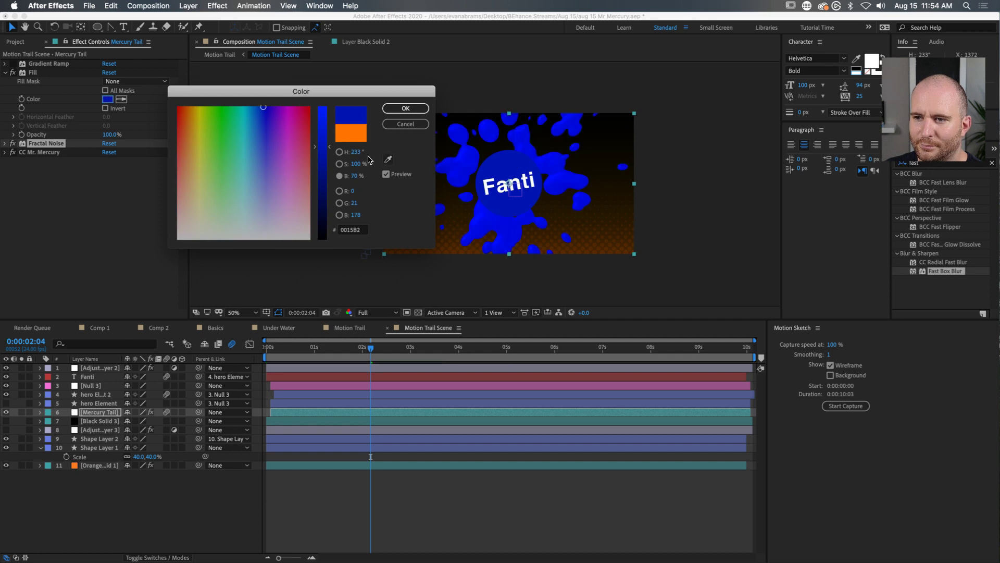
pyautogui.click(357, 138)
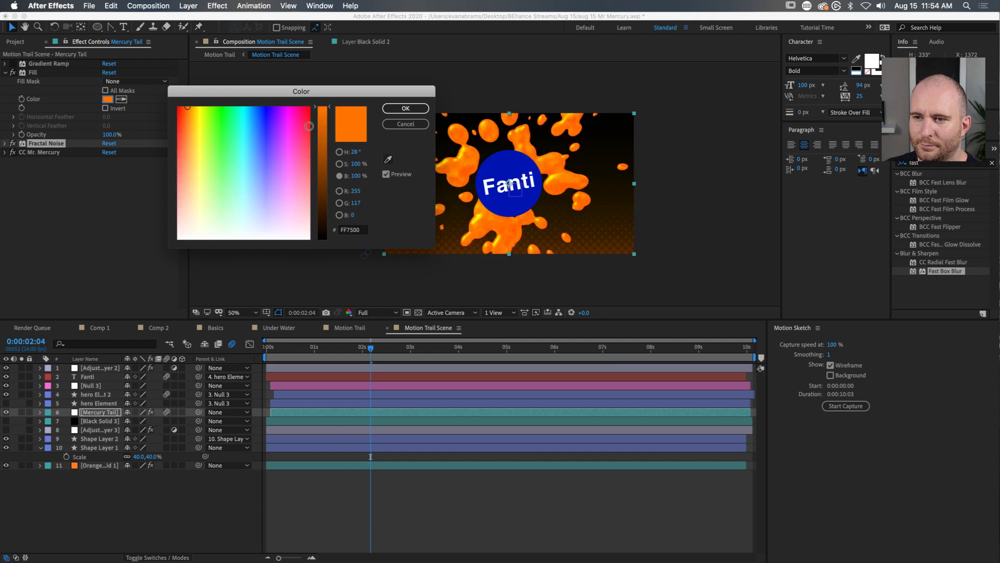
pyautogui.click(339, 152)
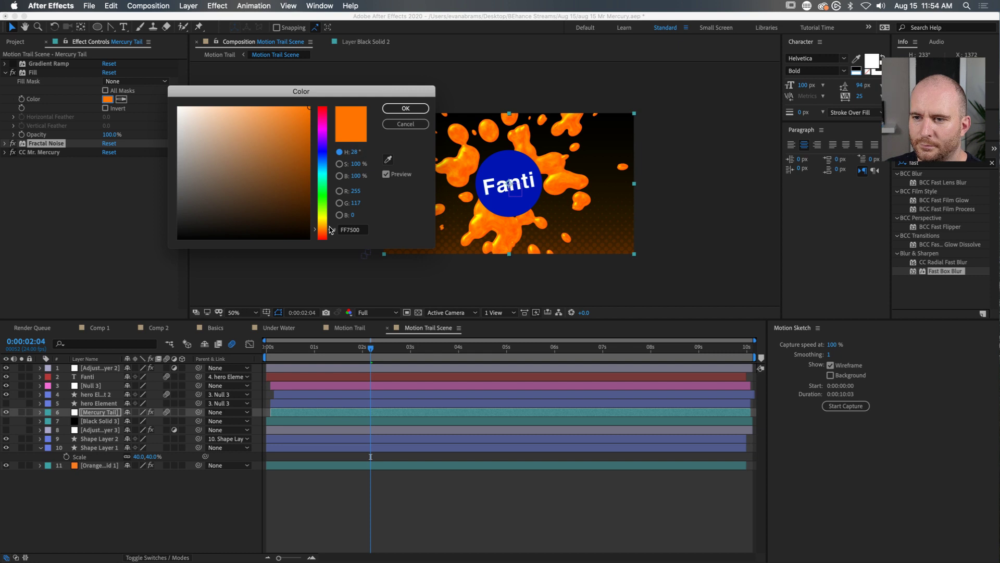
pyautogui.moveTo(329, 231); pyautogui.dragTo(327, 231)
pyautogui.click(356, 152)
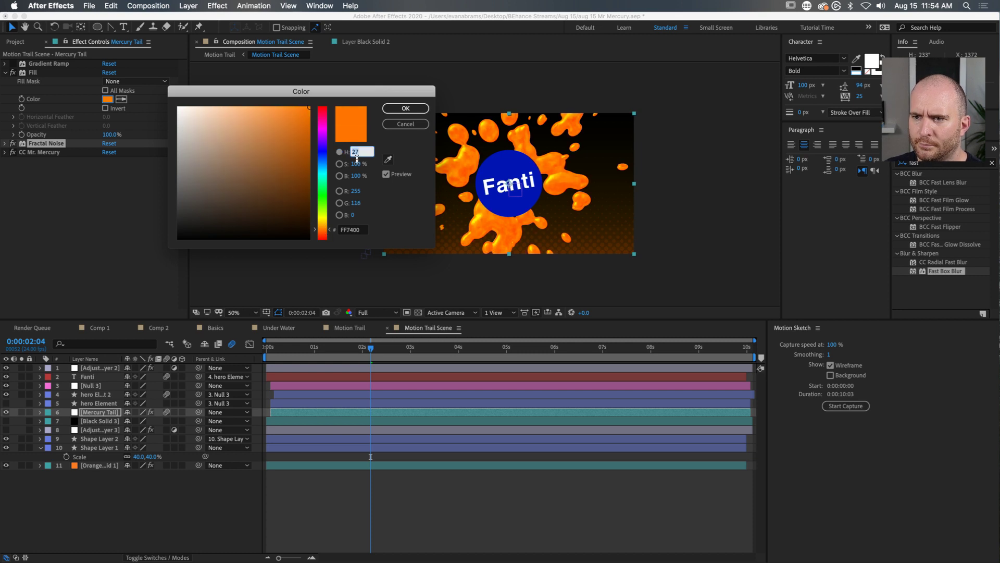
pyautogui.press('Down')
pyautogui.press('Down')
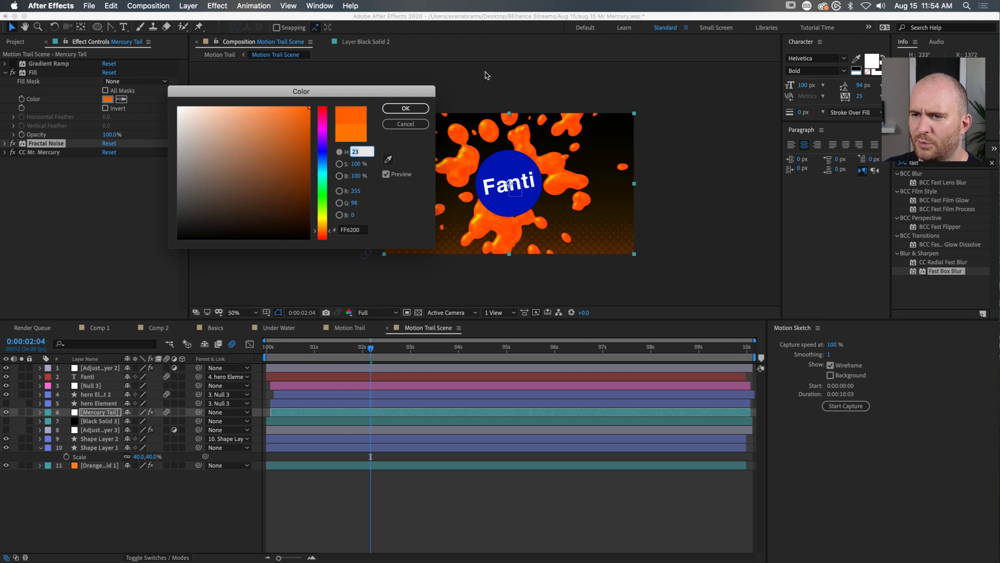
pyautogui.click(405, 108)
# Step: Preview the recoloured splash in Motion Trail Scene from 0:00:02:04 and scrub around it, stopping at 0:00:02:06
pyautogui.click(459, 503)
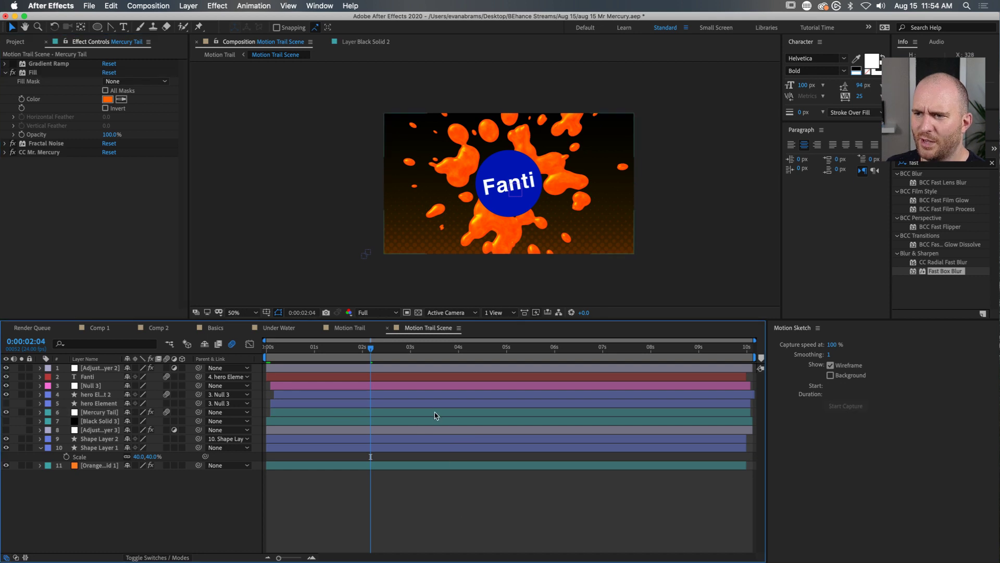
pyautogui.press('space')
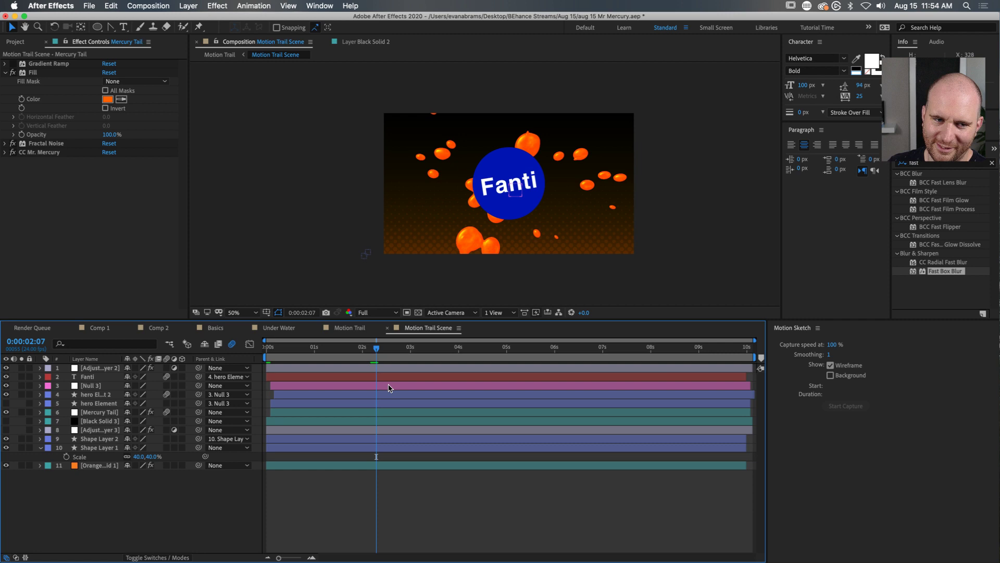
pyautogui.moveTo(364, 350)
pyautogui.mouseDown()
pyautogui.moveTo(290, 357)
pyautogui.moveTo(369, 353)
pyautogui.mouseUp()
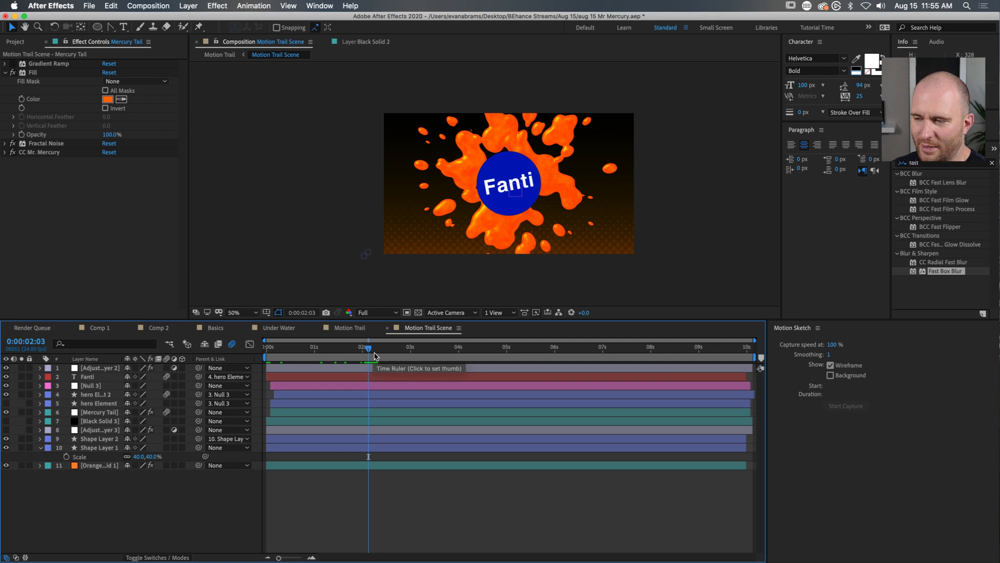
pyautogui.moveTo(375, 354)
pyautogui.mouseDown()
pyautogui.moveTo(341, 354)
pyautogui.moveTo(431, 351)
pyautogui.moveTo(373, 353)
pyautogui.mouseUp()
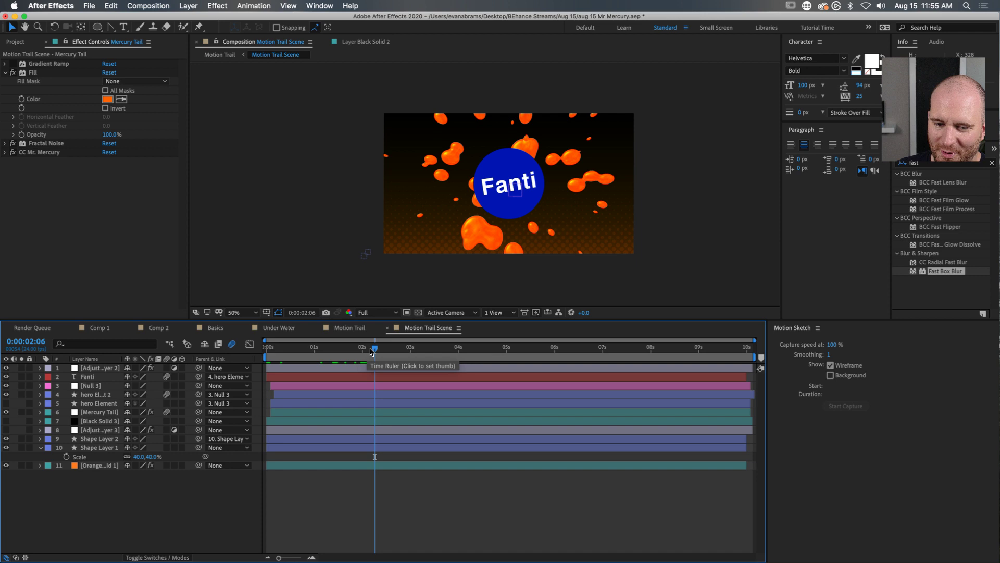
# Step: Set the Fanti text layer in Papyrus Condensed and enlarge it to 151 px
pyautogui.click(510, 183)
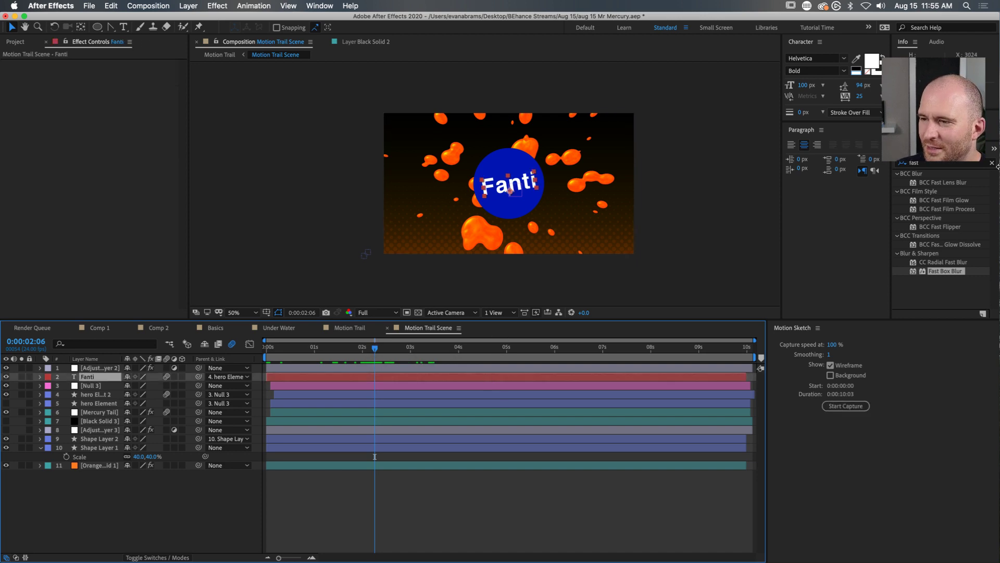
pyautogui.click(820, 61)
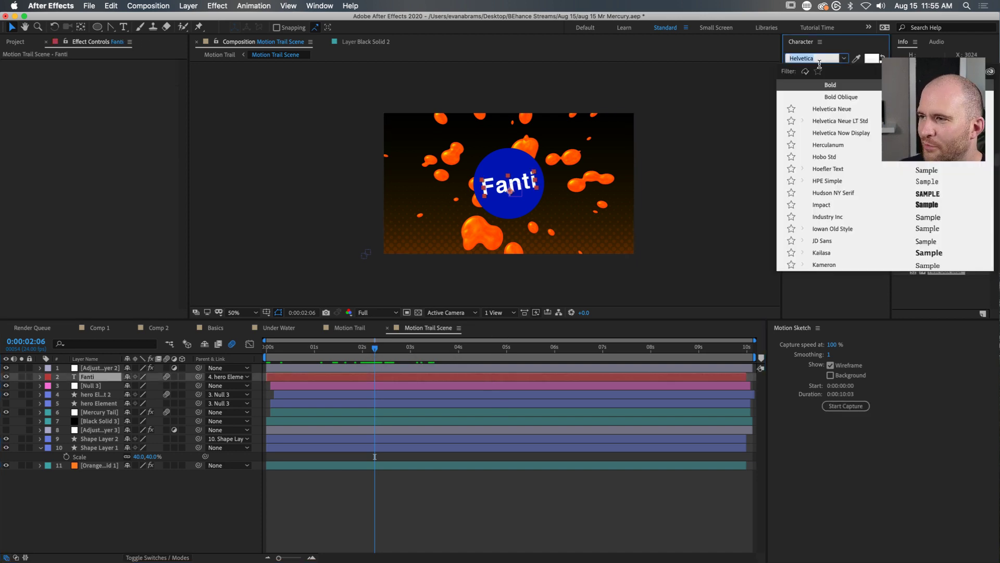
pyautogui.click(837, 44)
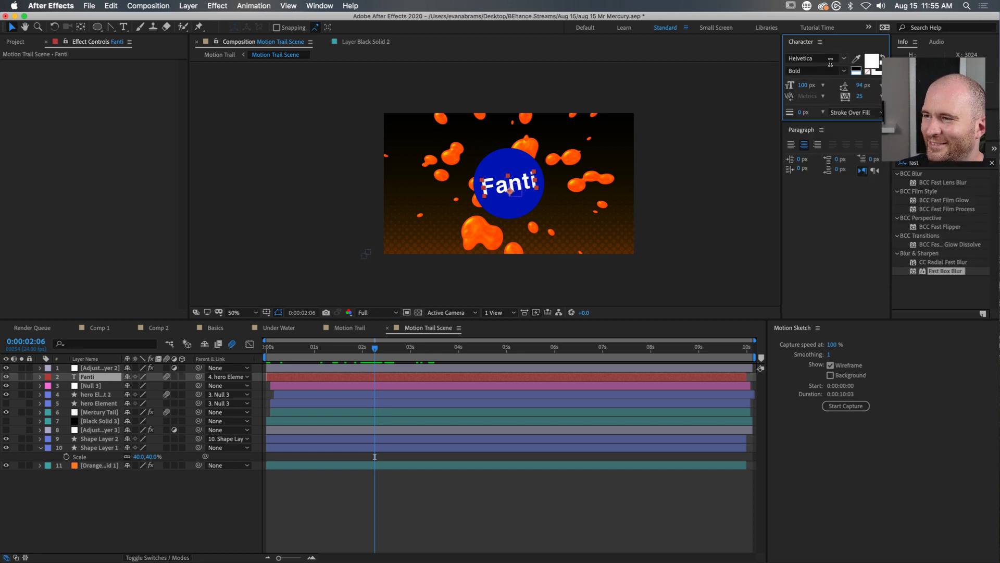
pyautogui.click(818, 60)
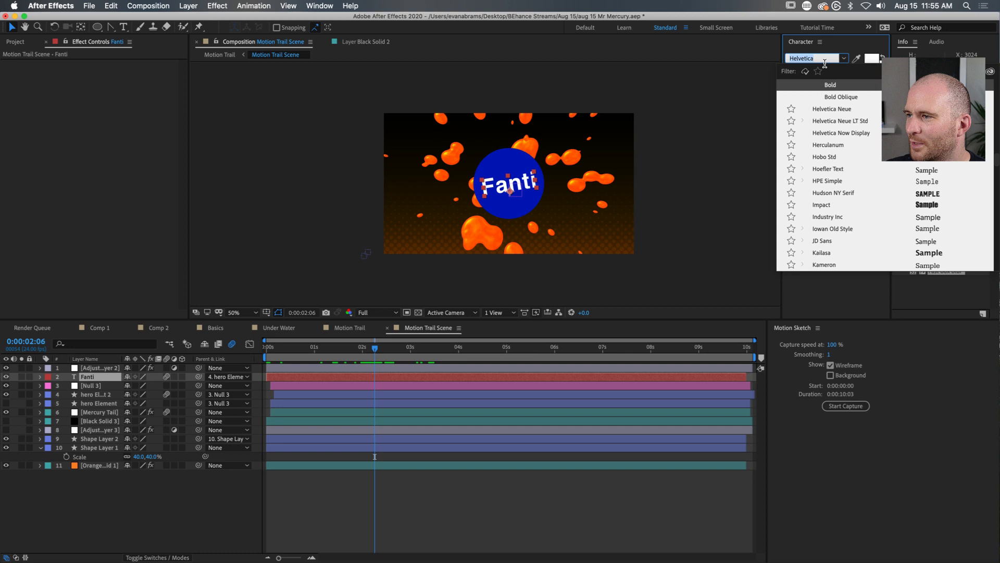
pyautogui.write('pap')
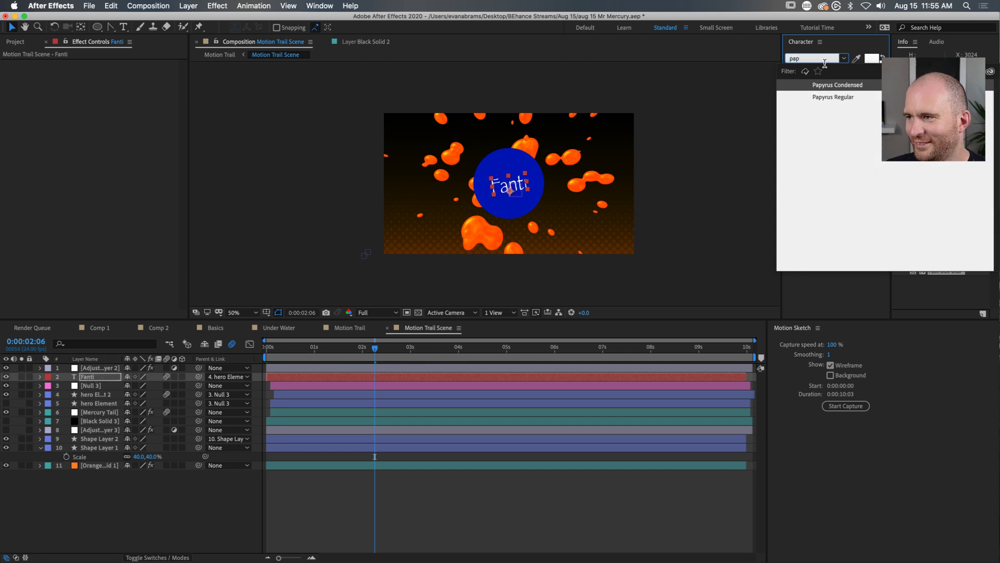
pyautogui.click(824, 88)
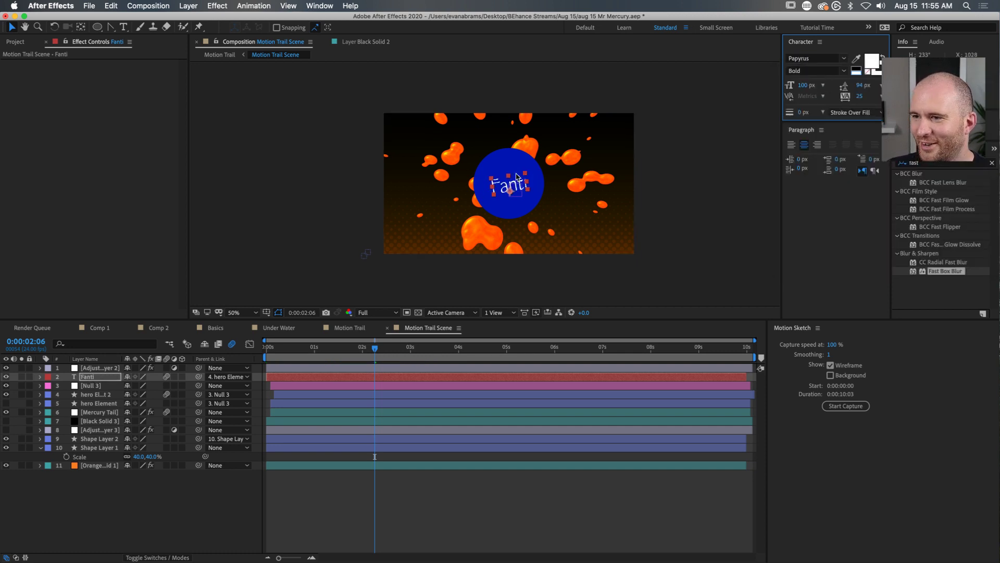
pyautogui.moveTo(806, 87); pyautogui.dragTo(832, 87)
pyautogui.click(393, 513)
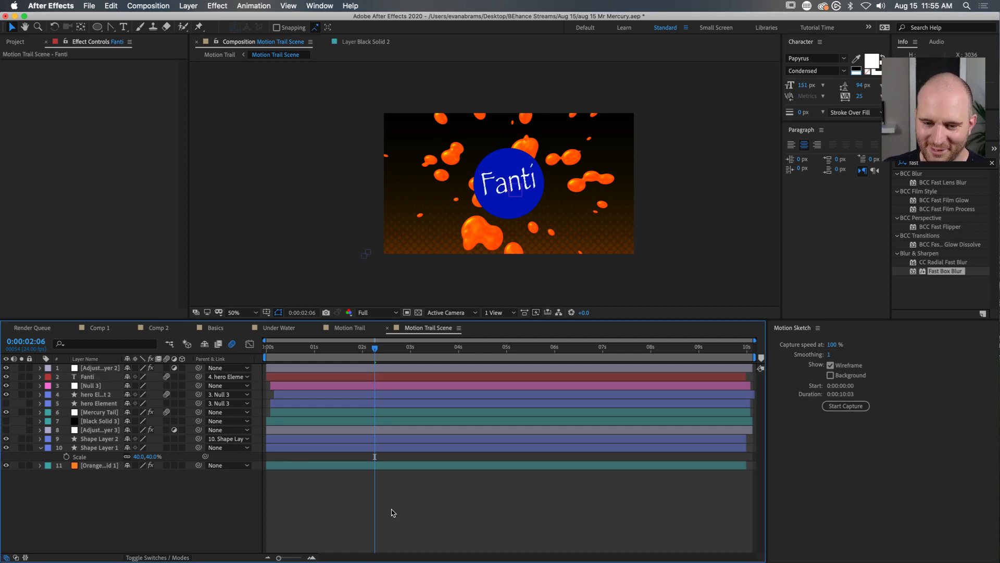
pyautogui.click(513, 177)
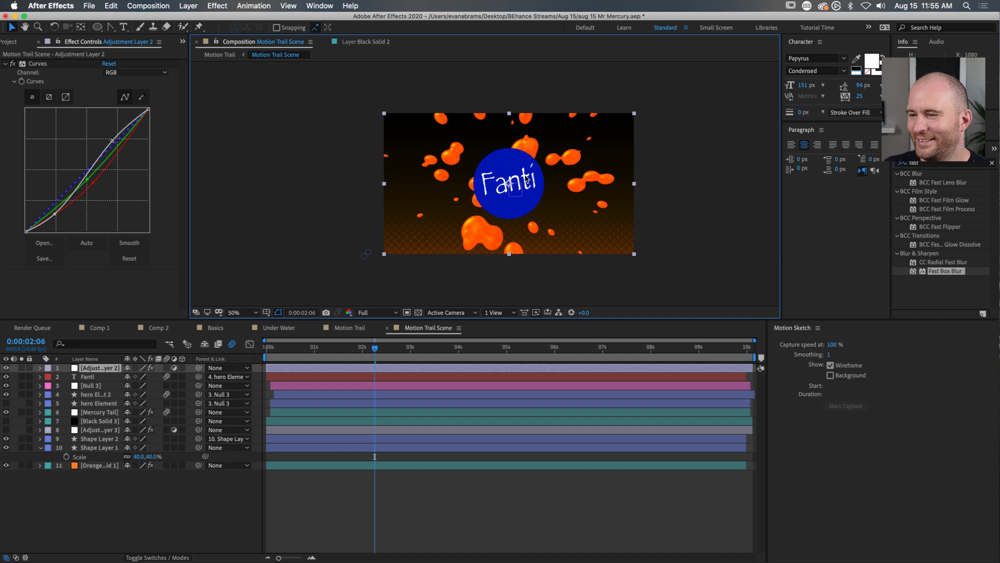
pyautogui.click(510, 179)
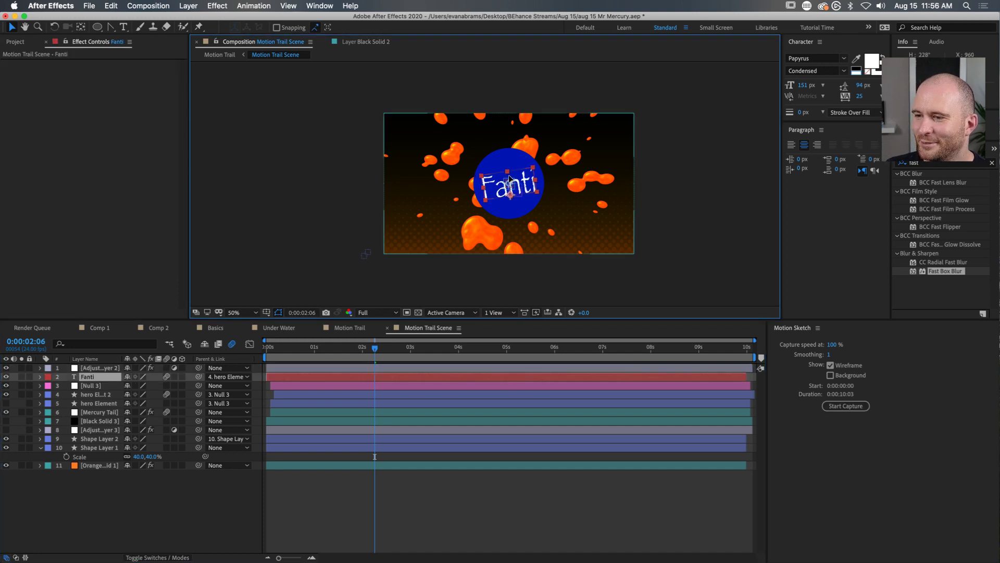
pyautogui.click(509, 499)
# Step: Preview the Motion Trail composition from 0:00:02:17 and scrub through the mercury transition, stopping at 0:00:02:20
pyautogui.moveTo(305, 345); pyautogui.dragTo(191, 369)
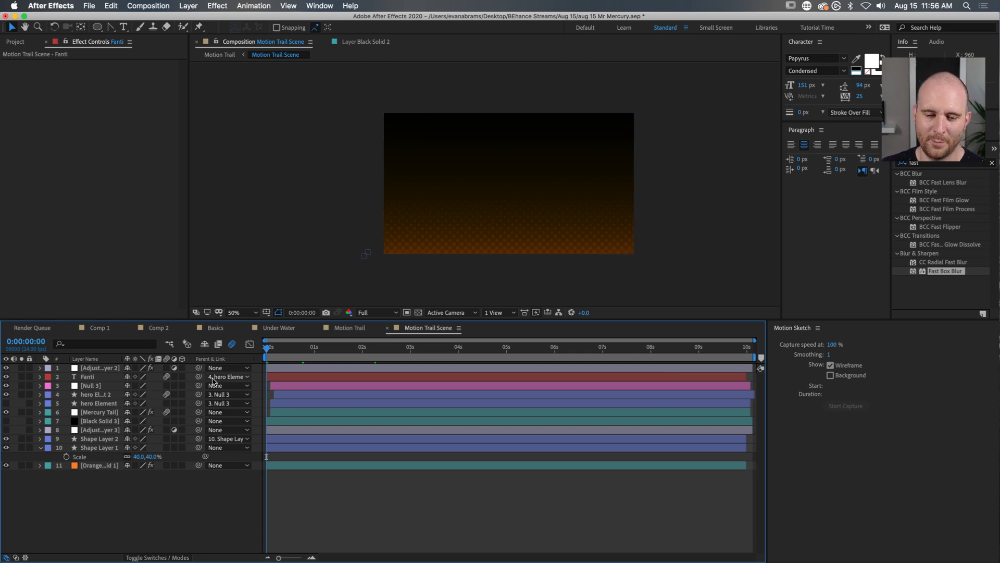
pyautogui.click(334, 328)
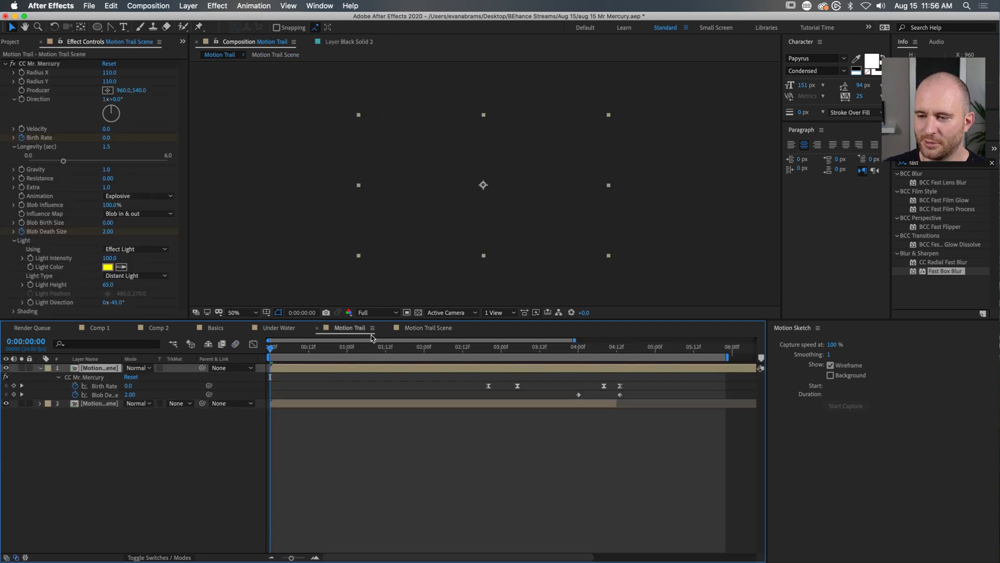
pyautogui.click(478, 349)
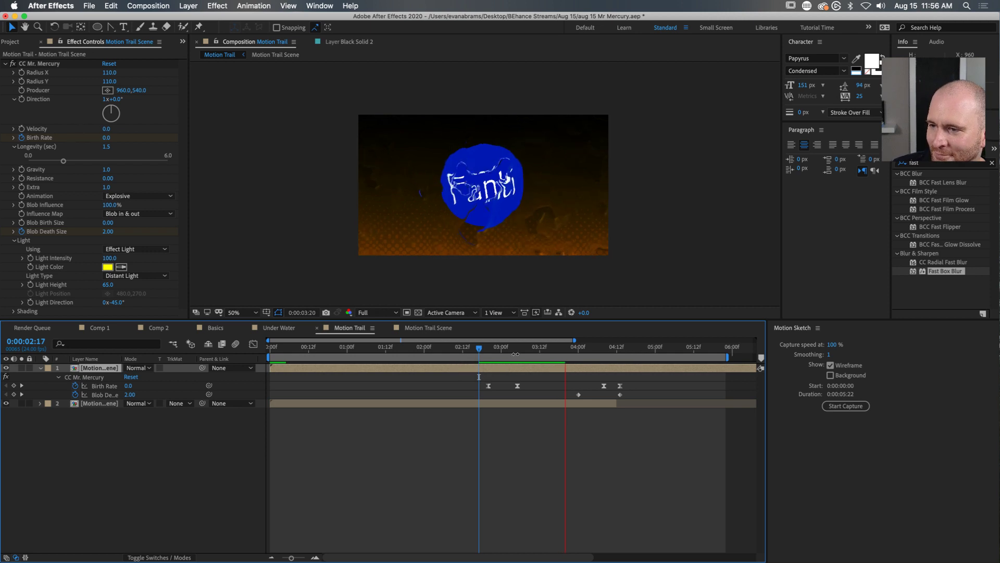
pyautogui.moveTo(500, 347); pyautogui.dragTo(653, 364)
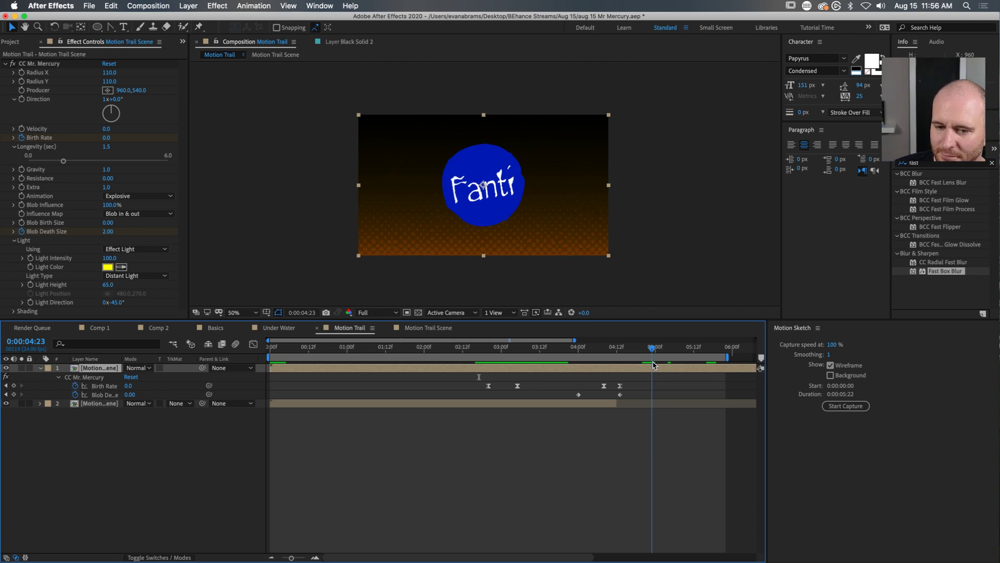
pyautogui.moveTo(654, 365); pyautogui.dragTo(489, 358)
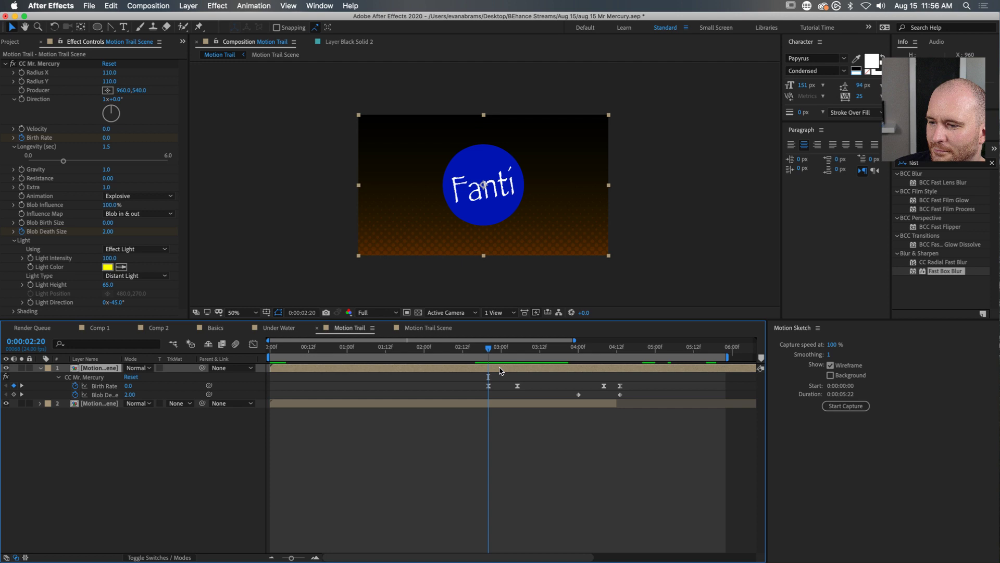
# Step: Return to Motion Trail Scene, collapse Shape Layer 1 and review the animation by playing and scrubbing, stopping at 0:00:02:01
pyautogui.doubleClick(499, 367)
pyautogui.press('space')
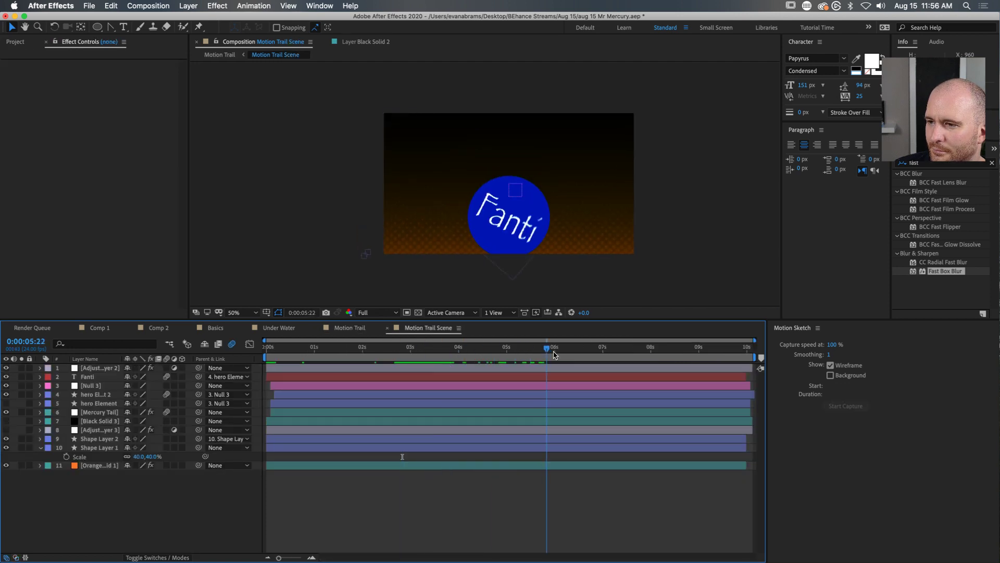
pyautogui.moveTo(544, 357); pyautogui.dragTo(374, 366)
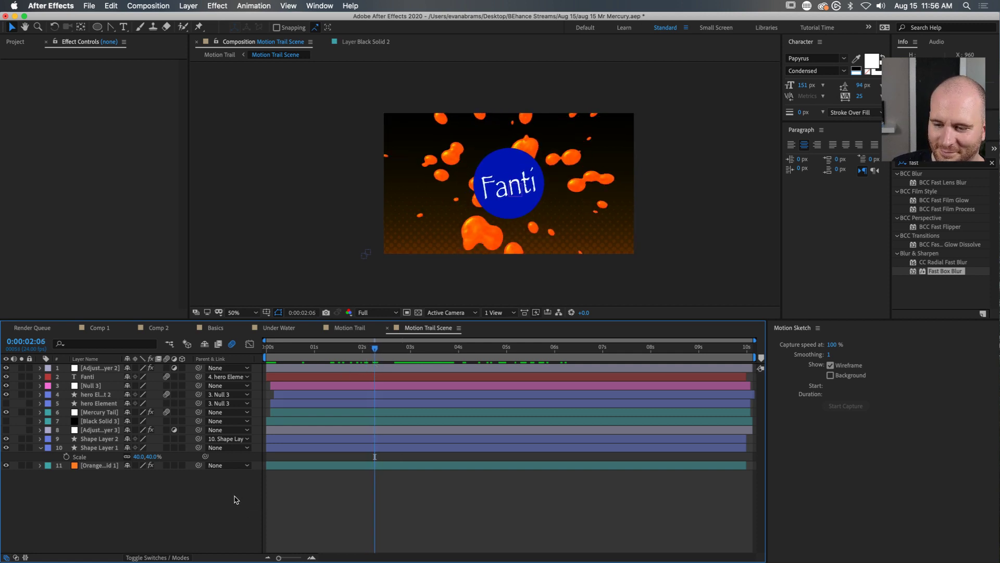
pyautogui.click(40, 447)
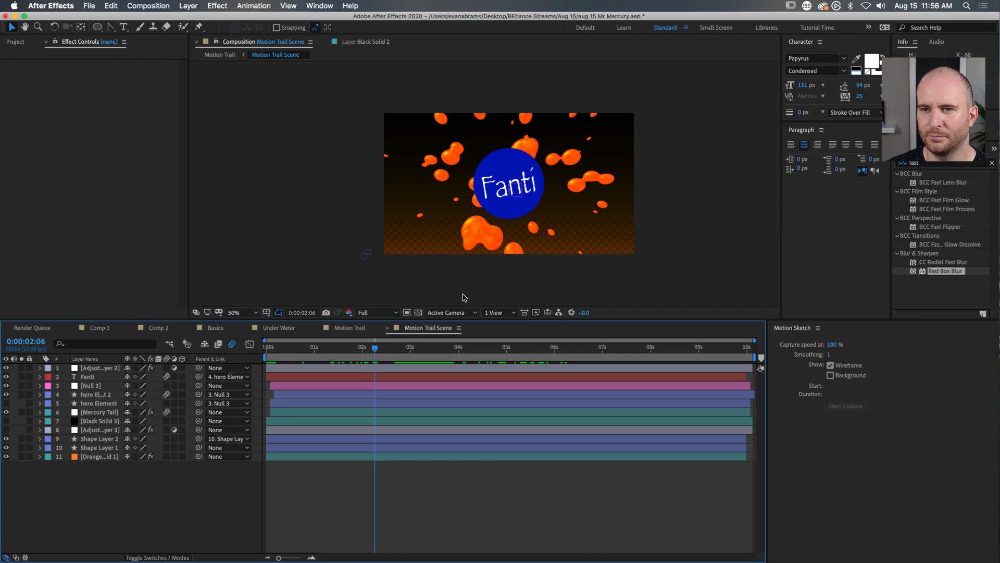
pyautogui.moveTo(376, 348)
pyautogui.mouseDown()
pyautogui.moveTo(431, 347)
pyautogui.moveTo(339, 347)
pyautogui.moveTo(373, 358)
pyautogui.moveTo(359, 350)
pyautogui.mouseUp()
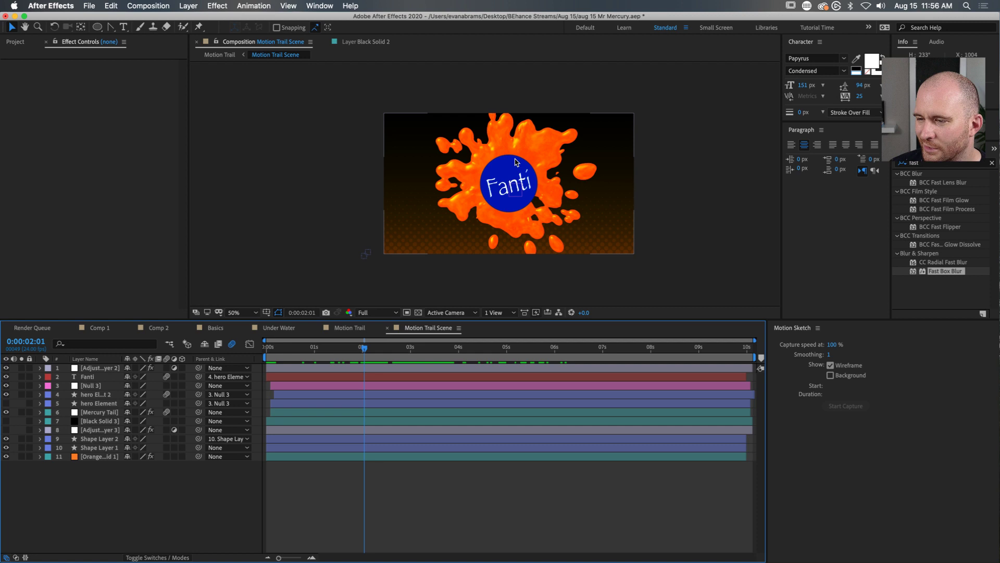
# Step: Add a new shape layer with a composition-sized ellipse and place it directly below the Mercury Tail layer
pyautogui.click(98, 27)
pyautogui.moveTo(98, 28); pyautogui.dragTo(114, 46)
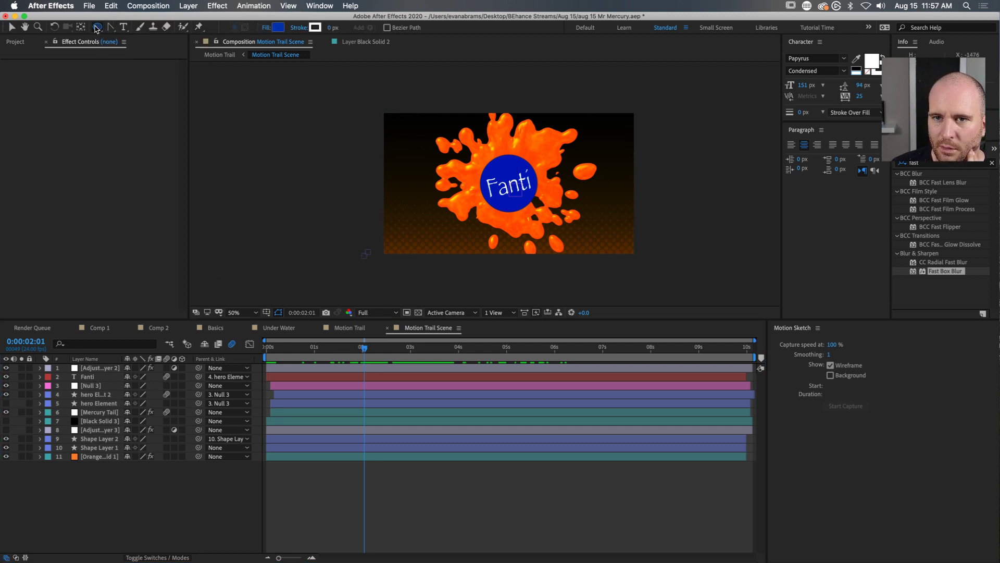
pyautogui.doubleClick(97, 27)
pyautogui.press('v')
pyautogui.moveTo(103, 368); pyautogui.dragTo(103, 452)
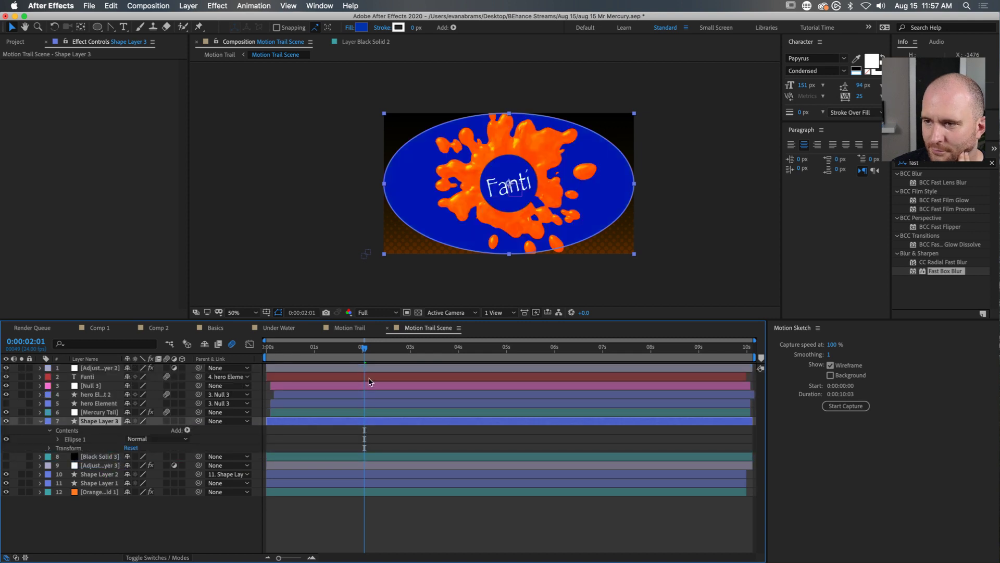
# Step: Change the fill of the ellipse on Shape Layer 3 to white (FFFFFF)
pyautogui.click(362, 27)
pyautogui.moveTo(235, 191); pyautogui.dragTo(179, 108)
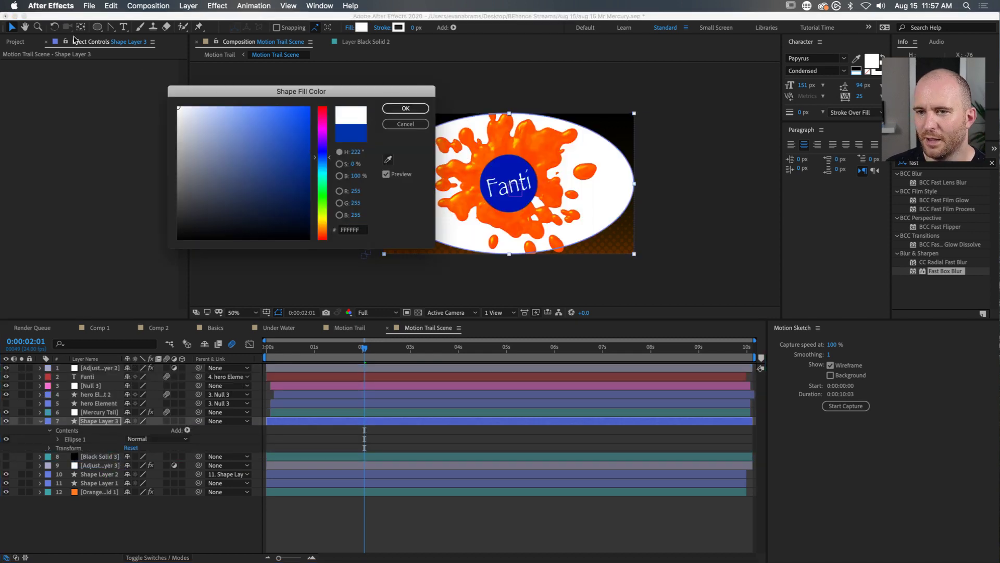
pyautogui.click(406, 108)
# Step: Reveal the modified properties of Shape Layer 3 at 0:00:03:21 and set its ellipse path size to 0.0, 0.0
pyautogui.moveTo(442, 348); pyautogui.dragTo(455, 349)
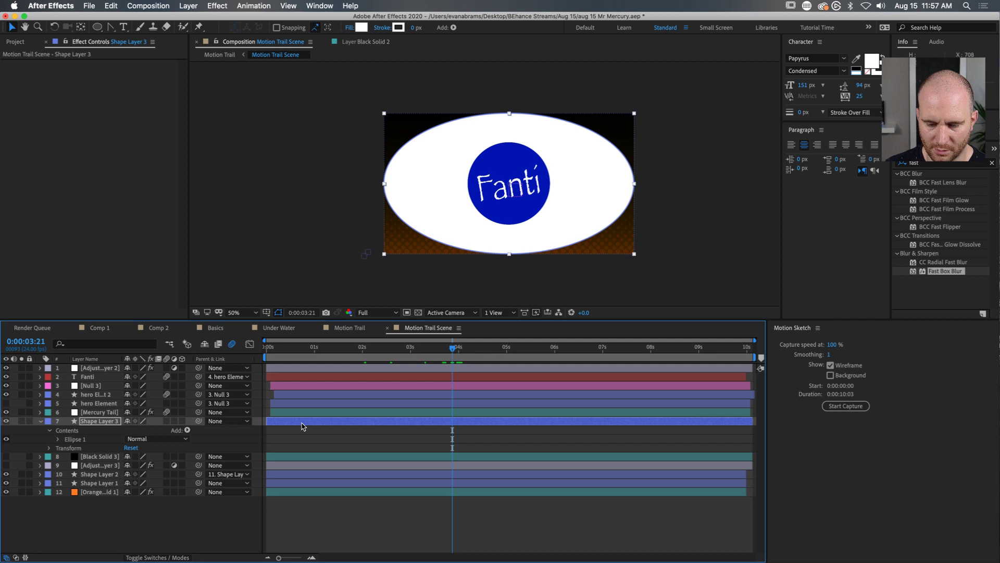
pyautogui.press('u')
pyautogui.press('u')
pyautogui.click(144, 457)
pyautogui.write('0')
pyautogui.press('Return')
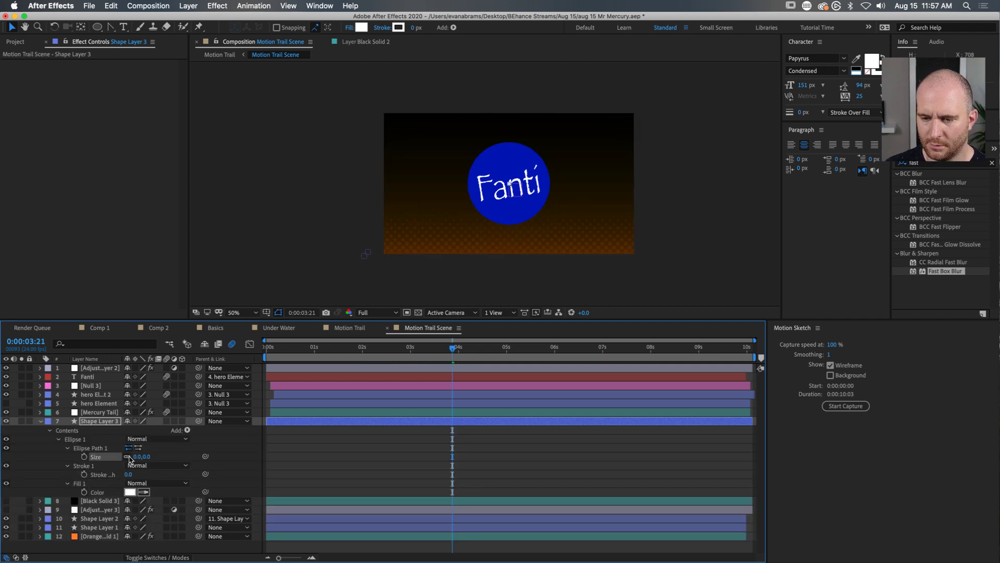
# Step: Enlarge Shape Layer 3's ellipse path size to 2380.0, 2380.0, and preview the animation from the start, parking at 0:00:02:17
pyautogui.moveTo(140, 456); pyautogui.dragTo(363, 419)
pyautogui.moveTo(400, 355); pyautogui.dragTo(229, 386)
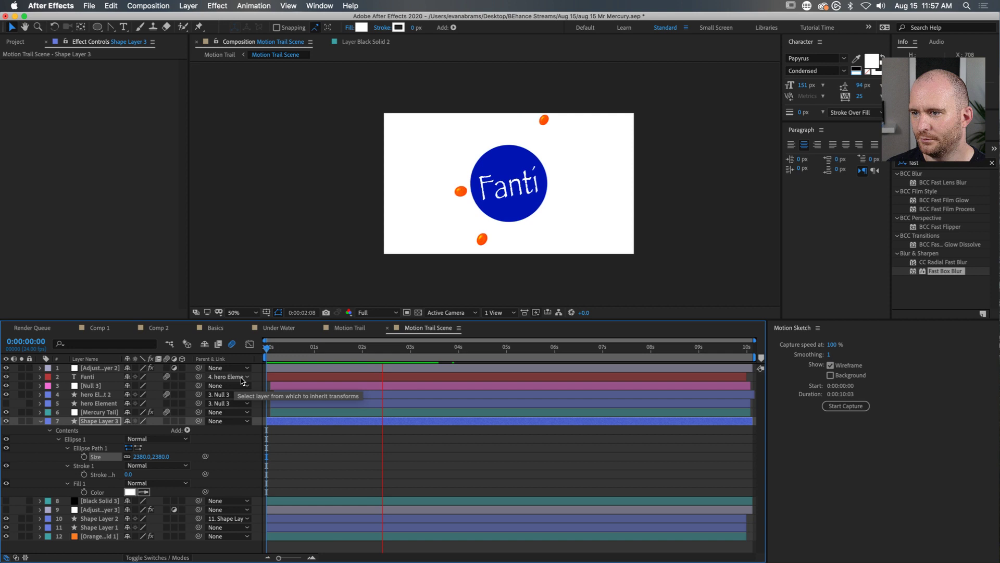
pyautogui.press('space')
pyautogui.moveTo(413, 367)
pyautogui.mouseDown()
pyautogui.moveTo(318, 365)
pyautogui.moveTo(397, 359)
pyautogui.mouseUp()
# Step: Change the font of the Fanti text layer to Aktiv Grotesk Hairline and scale the lettering down to fit inside the blue circle
pyautogui.click(517, 376)
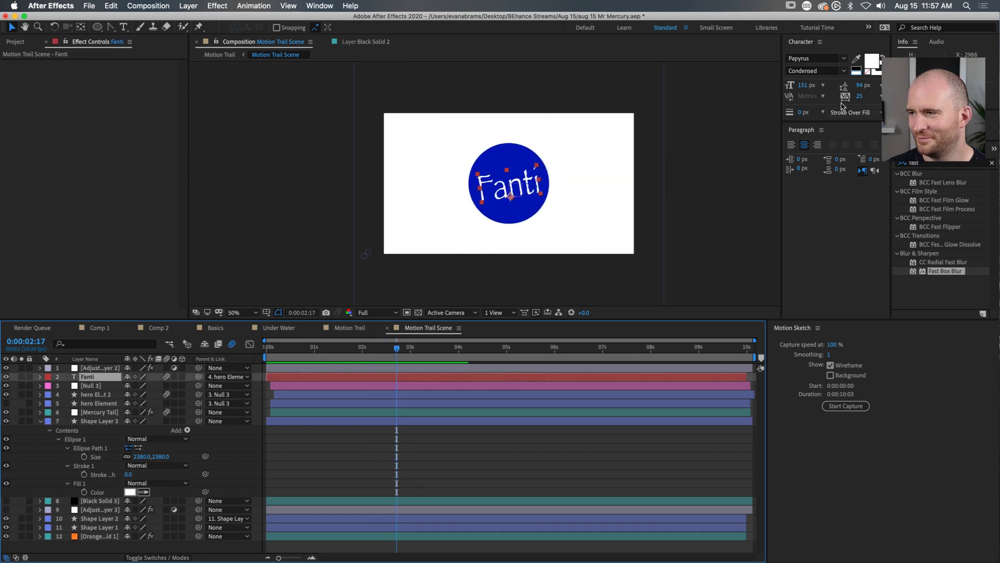
pyautogui.click(818, 58)
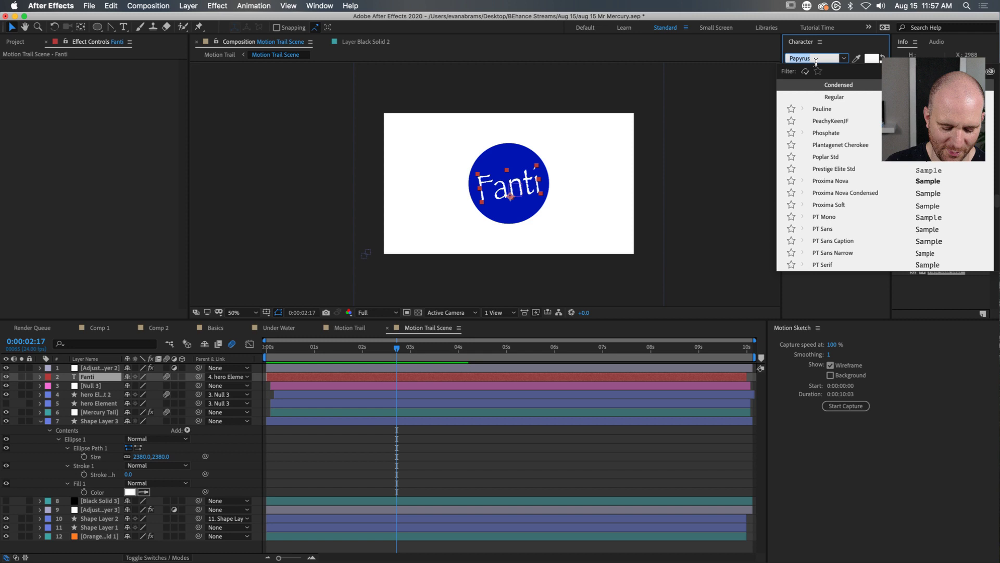
pyautogui.write('akti')
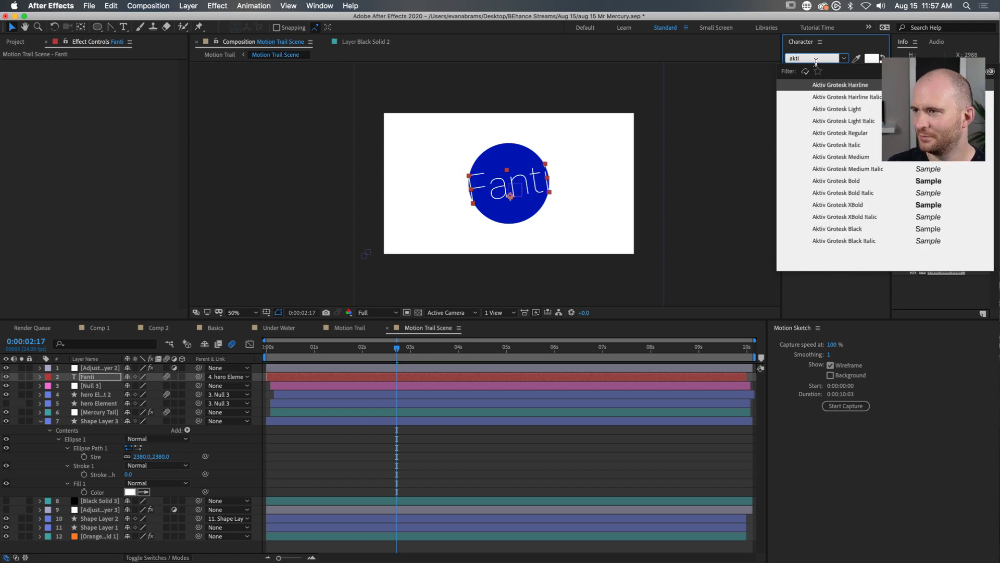
pyautogui.click(837, 87)
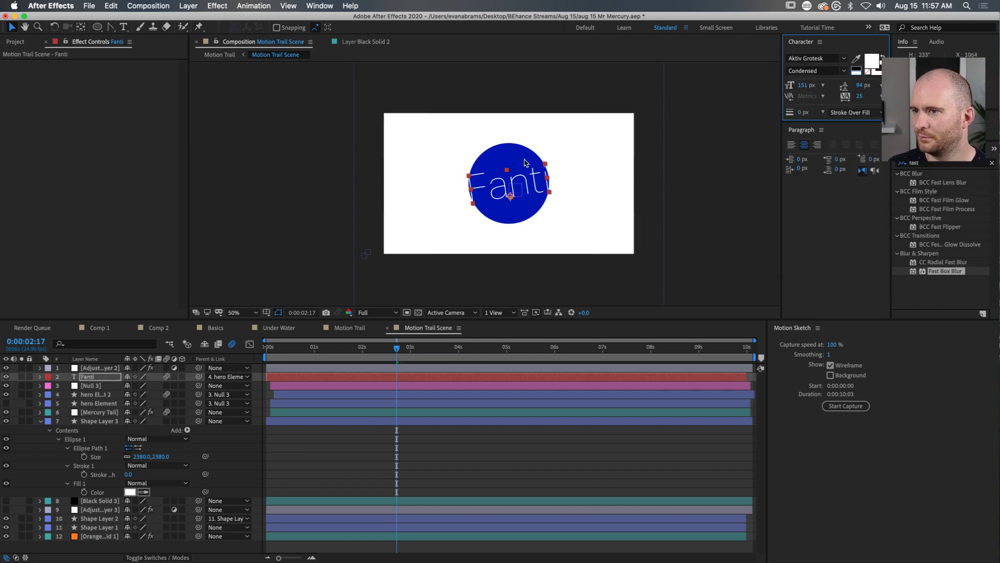
pyautogui.moveTo(508, 169)
pyautogui.mouseDown()
pyautogui.moveTo(511, 184)
pyautogui.moveTo(507, 172)
pyautogui.mouseUp()
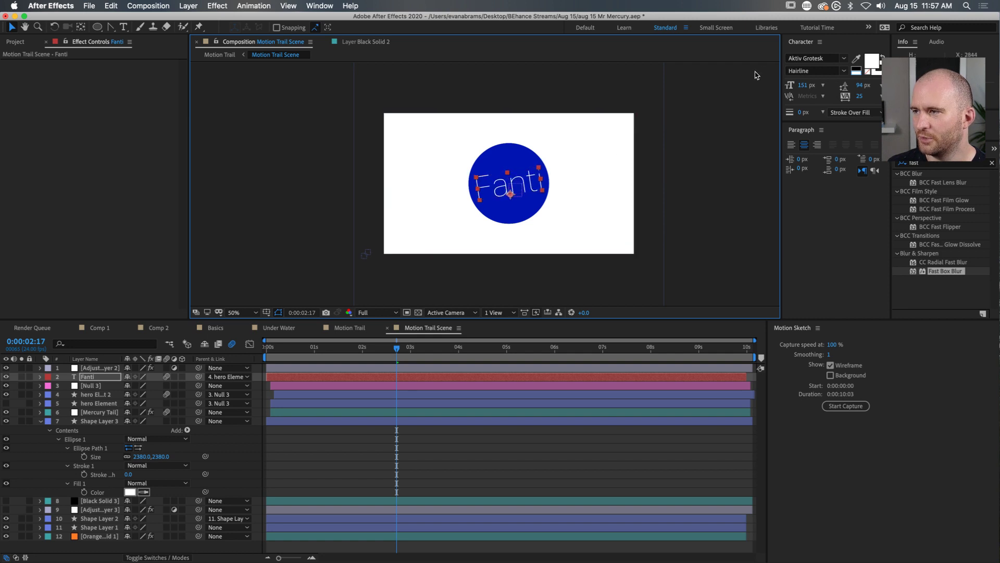
# Step: Switch the Fanti lettering to Gotham Thin and shrink it slightly within the blue circle
pyautogui.click(835, 62)
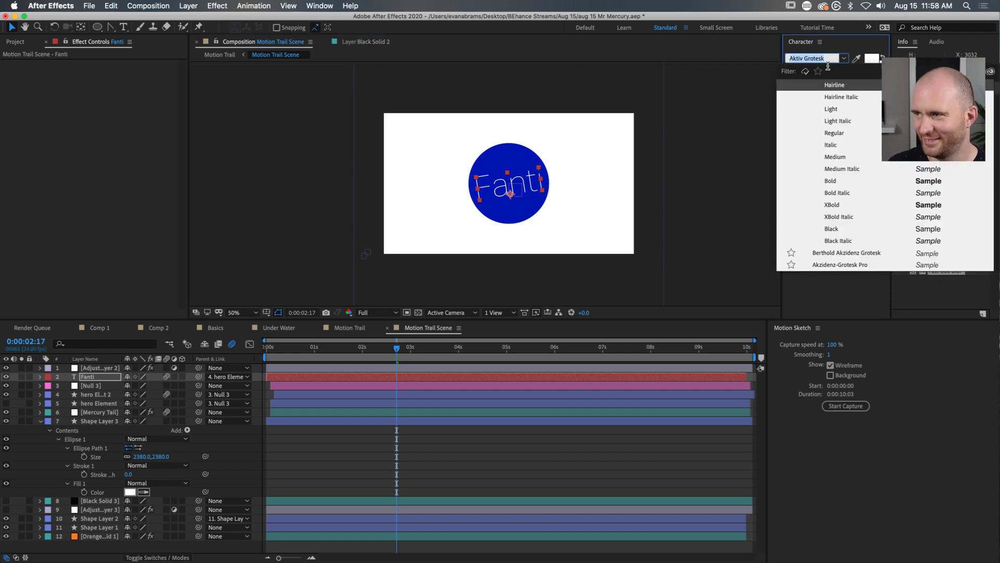
pyautogui.write('gotham')
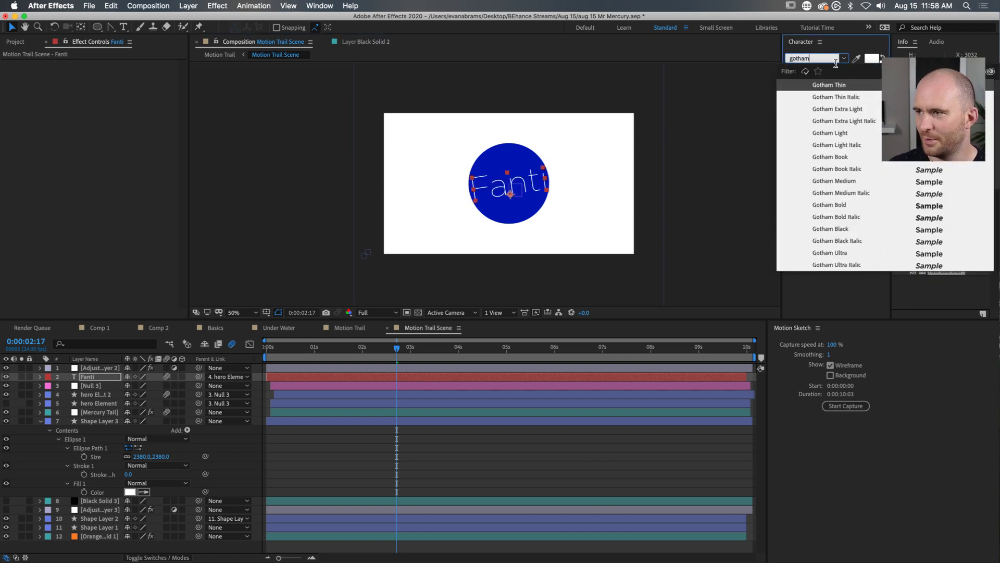
pyautogui.click(832, 87)
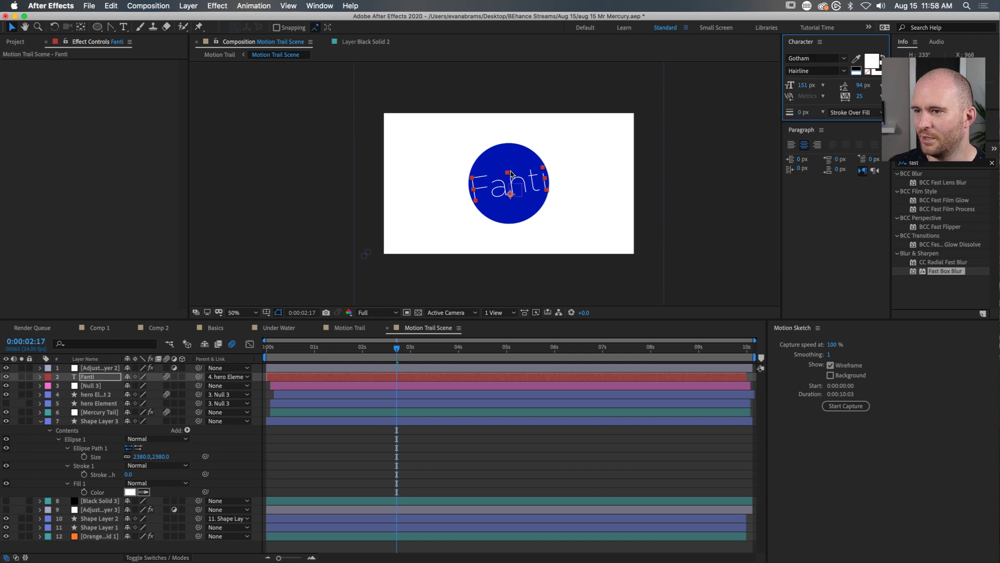
pyautogui.click(510, 188)
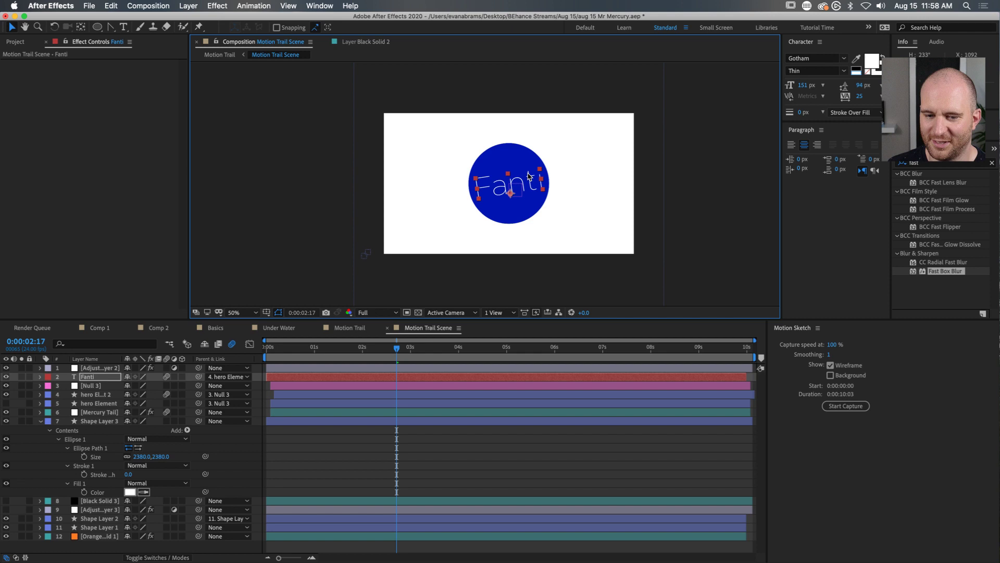
# Step: Change the font of the Fanti text to Trebuchet MS Bold and deselect the layer
pyautogui.click(825, 59)
pyautogui.write('treb')
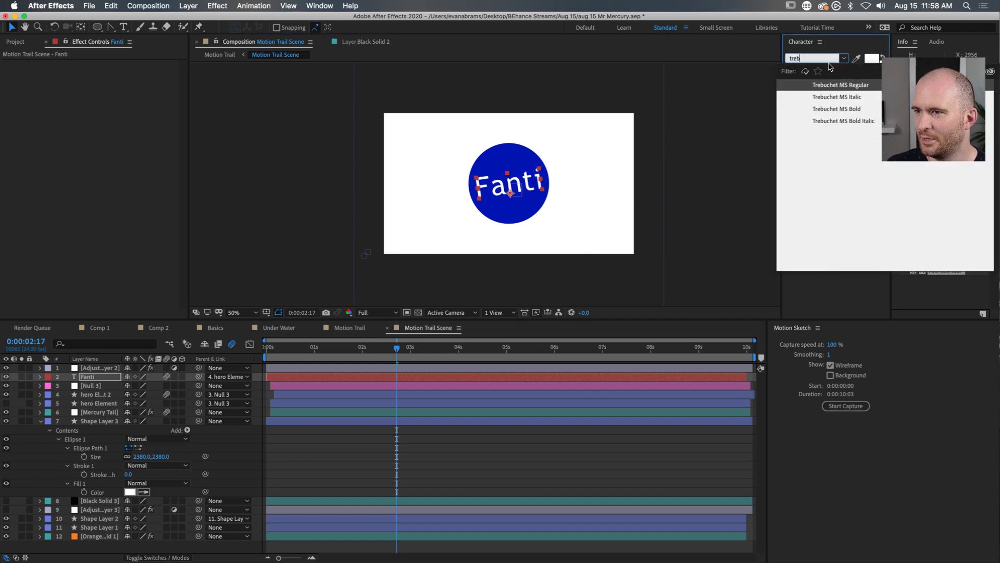
pyautogui.click(838, 108)
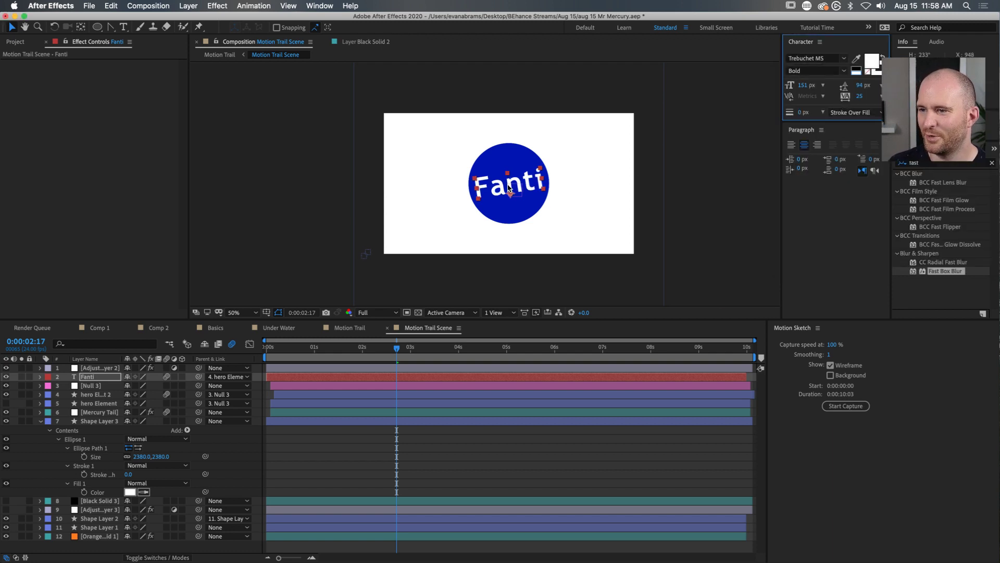
pyautogui.click(479, 429)
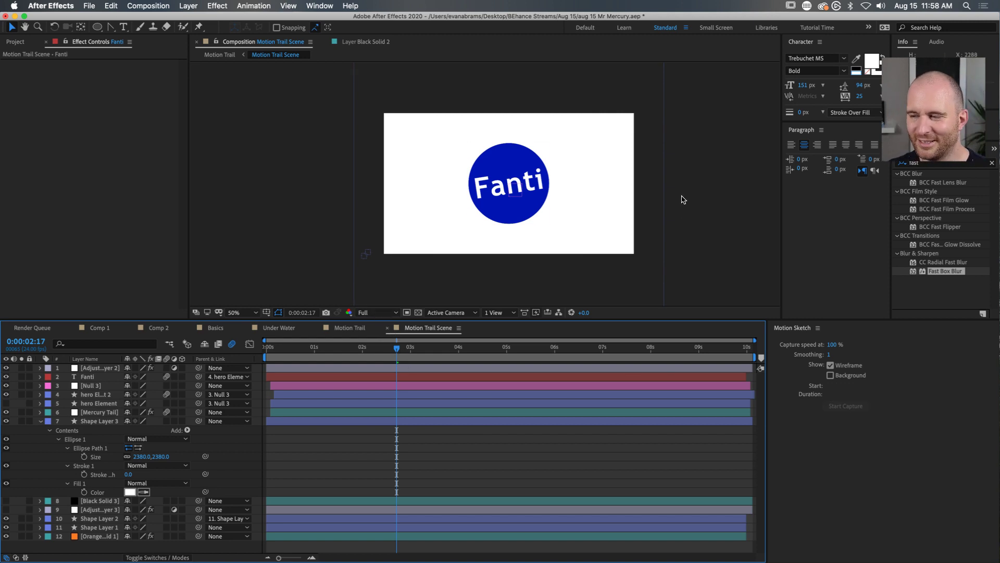
# Step: Try the Comic Sans MS font on the Fanti text and undo the font change
pyautogui.click(508, 186)
pyautogui.click(810, 60)
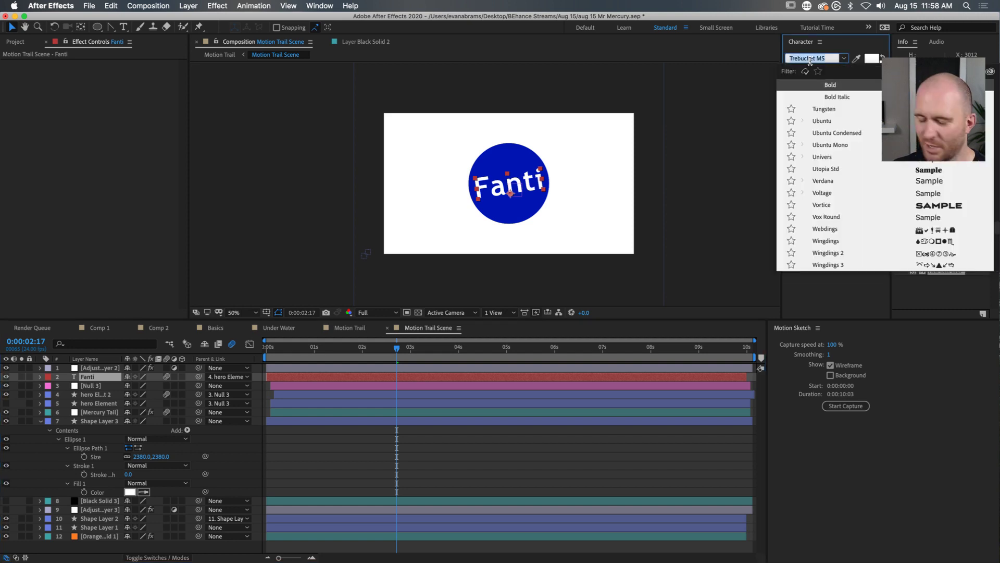
pyautogui.write('comic')
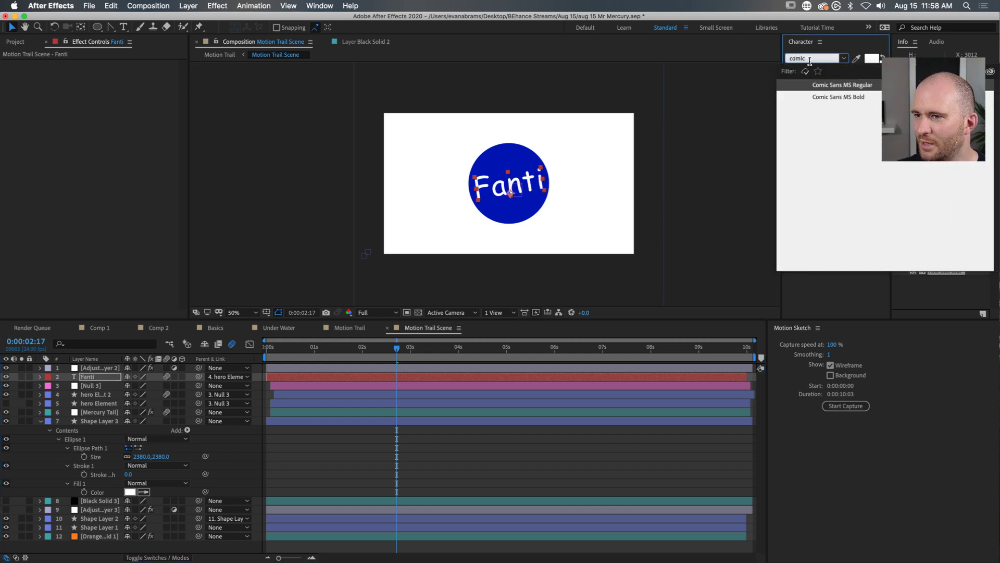
pyautogui.click(662, 450)
pyautogui.press('super+z')
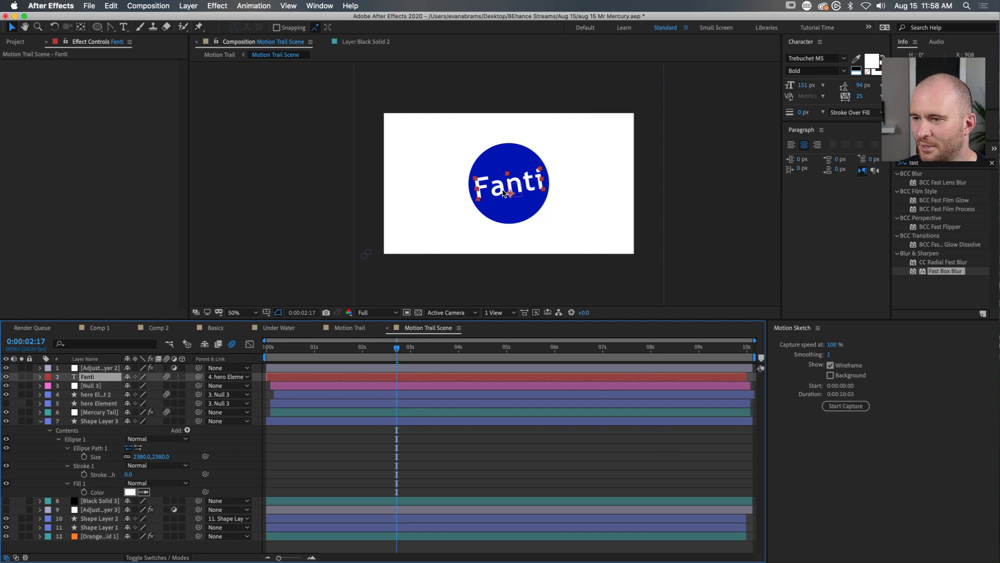
# Step: Preview the animation from 0:00:00:09, stop at 0:00:02:08 and scale the Fanti text down slightly inside the circle
pyautogui.click(511, 183)
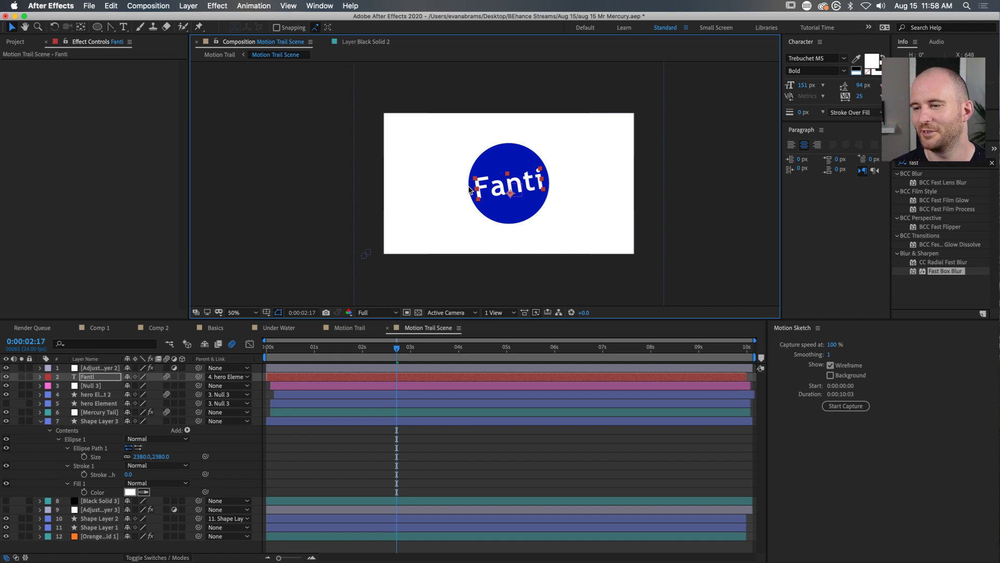
pyautogui.moveTo(380, 346); pyautogui.dragTo(291, 344)
pyautogui.press('space')
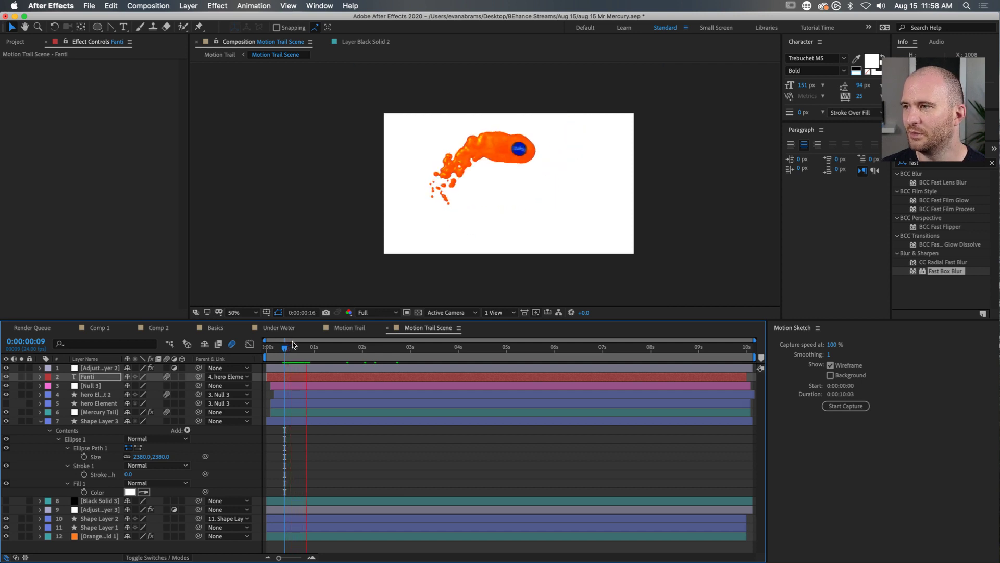
pyautogui.press('space')
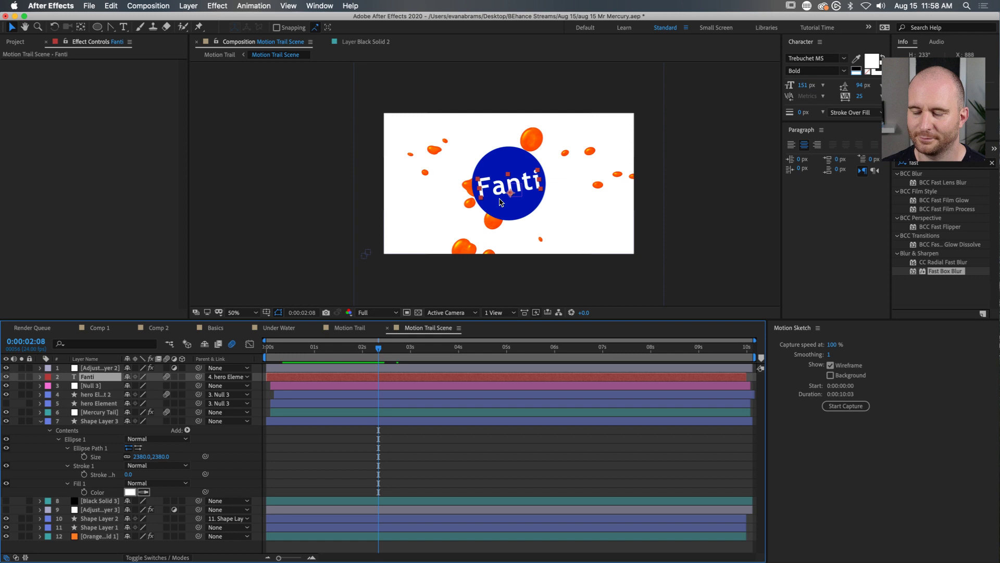
pyautogui.moveTo(508, 176); pyautogui.dragTo(509, 180)
# Step: Duplicate the Fanti text layer, set the copy to Helvetica Bold and place it just below the original lettering for comparison
pyautogui.click(452, 374)
pyautogui.press('super+d')
pyautogui.click(829, 60)
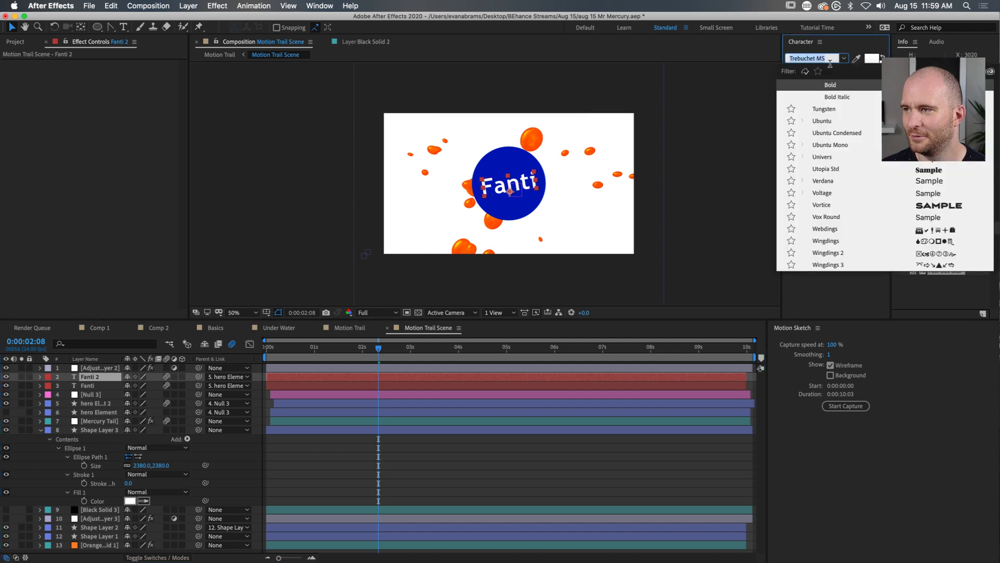
pyautogui.write('Helvetica')
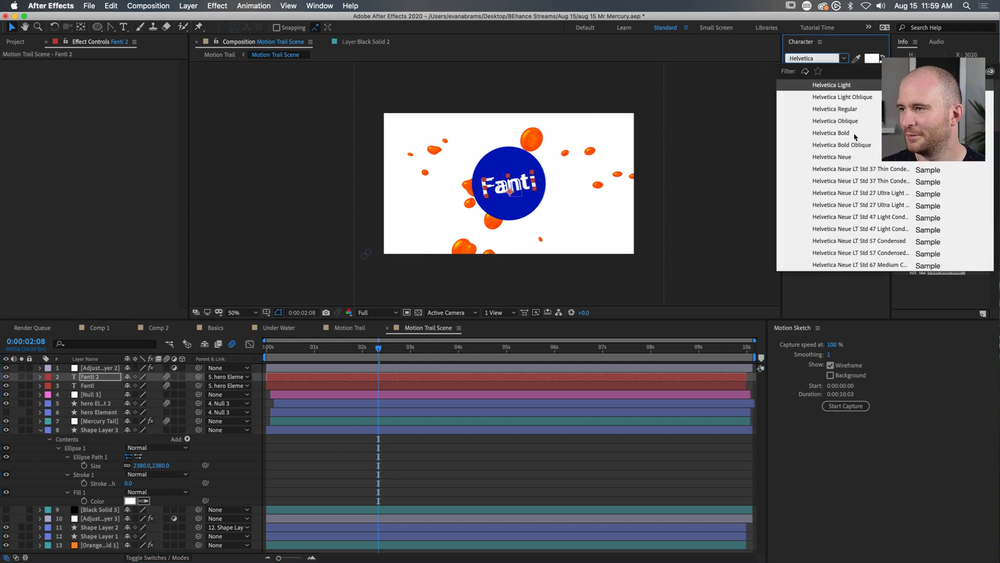
pyautogui.click(854, 135)
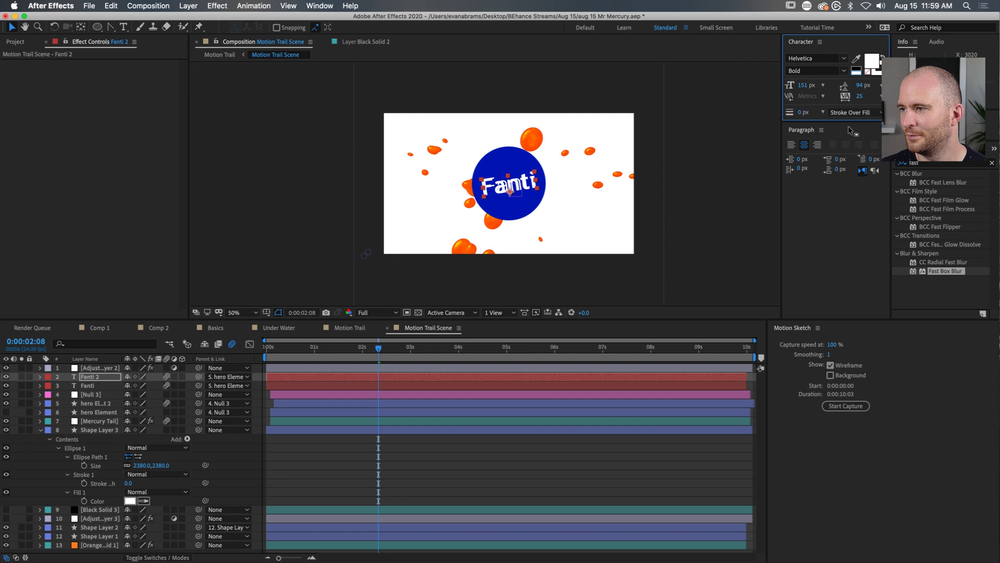
pyautogui.scroll(2, 518, 229)
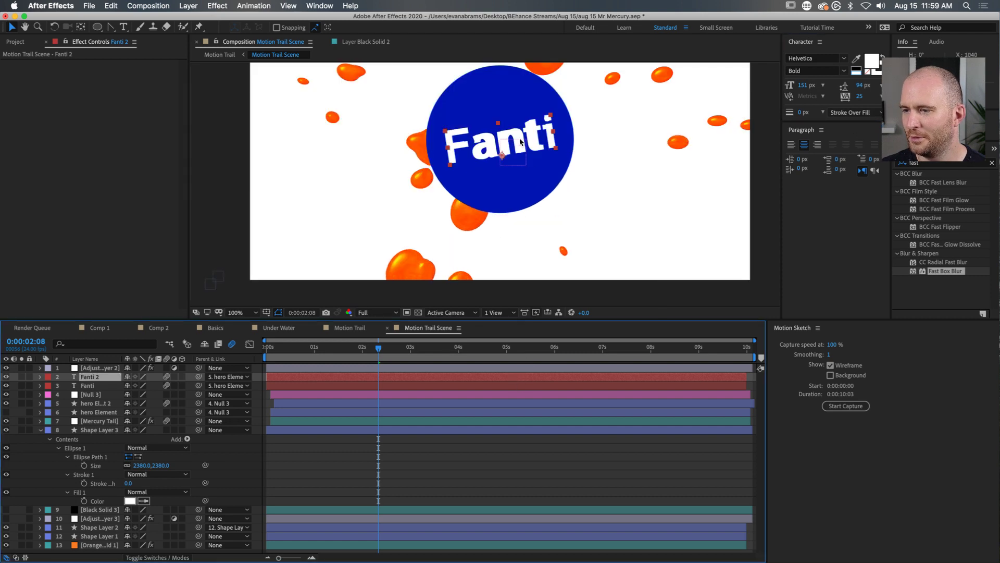
pyautogui.moveTo(526, 167); pyautogui.dragTo(528, 167)
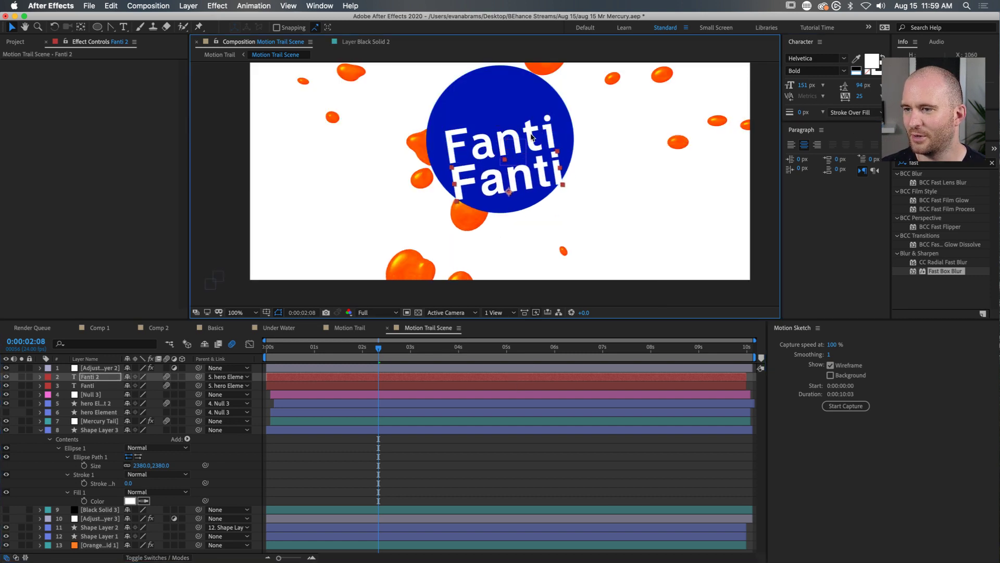
# Step: Delete the duplicated Helvetica text layer
pyautogui.click(537, 374)
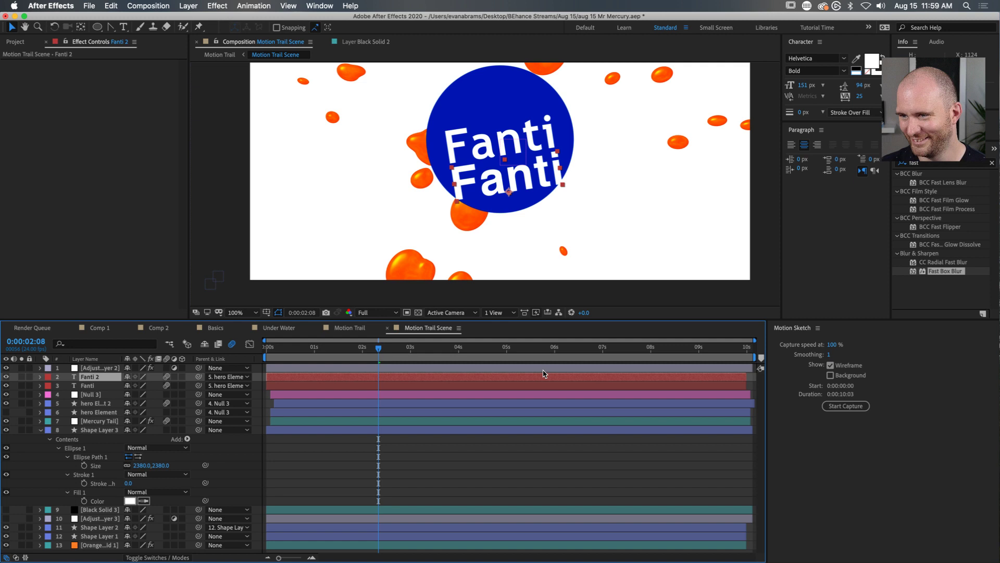
pyautogui.press('Delete')
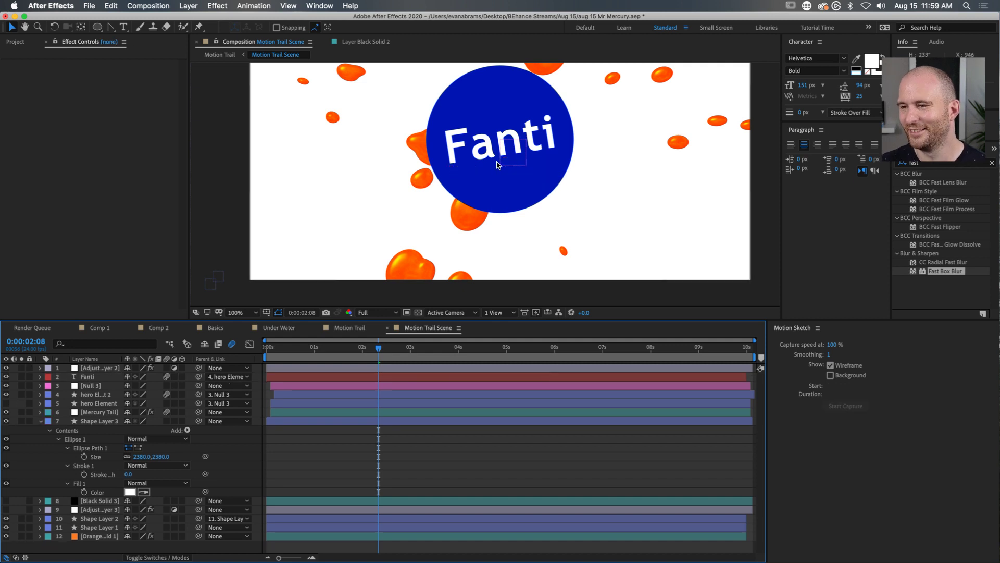
pyautogui.scroll(-2, 505, 159)
pyautogui.moveTo(506, 156); pyautogui.dragTo(513, 175)
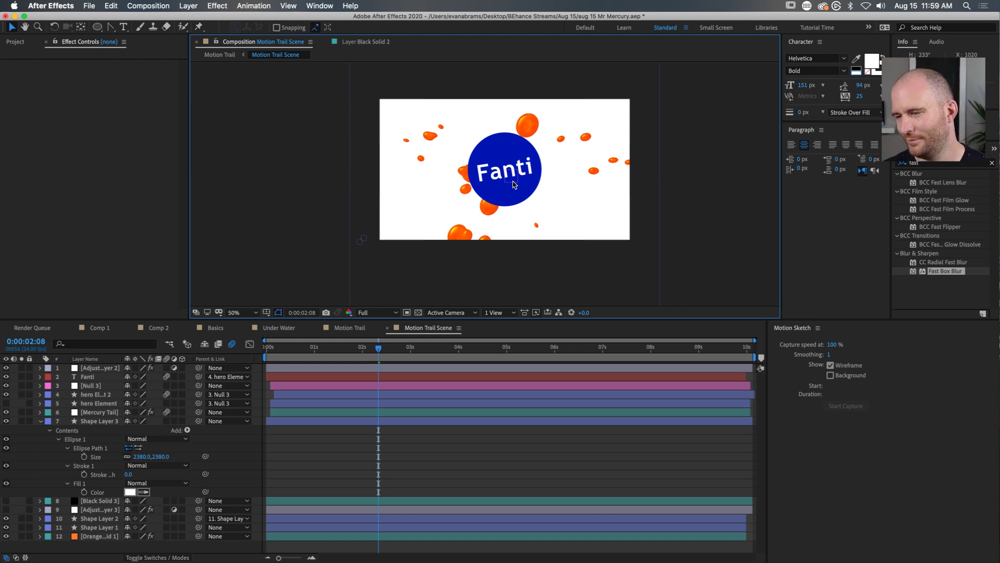
# Step: Review the Motion Trail Scene animation by playing it from the start and scrubbing through the splash and logo reveal
pyautogui.click(450, 378)
pyautogui.click(313, 353)
pyautogui.press('Home')
pyautogui.press('space')
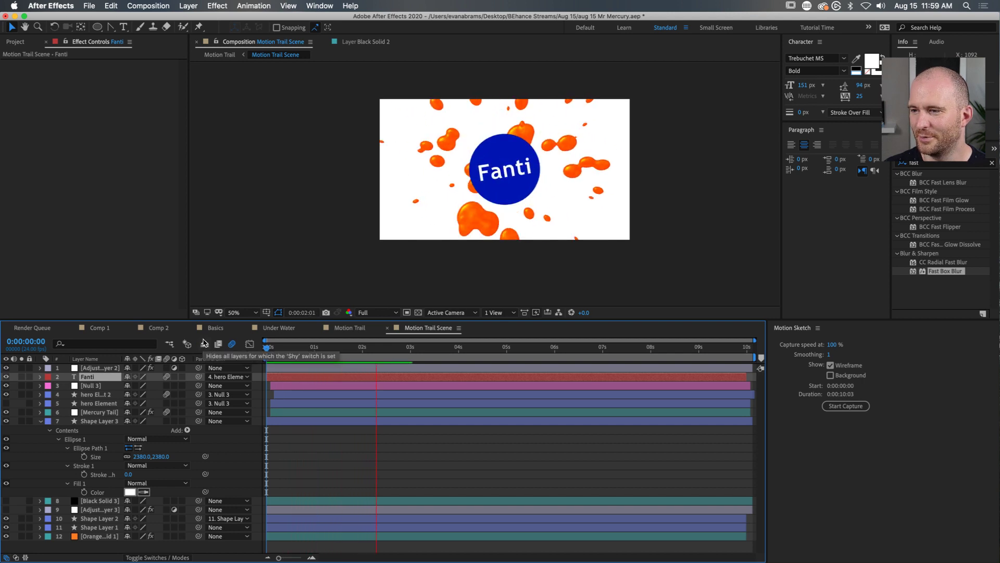
pyautogui.press('space')
pyautogui.moveTo(412, 348); pyautogui.dragTo(446, 354)
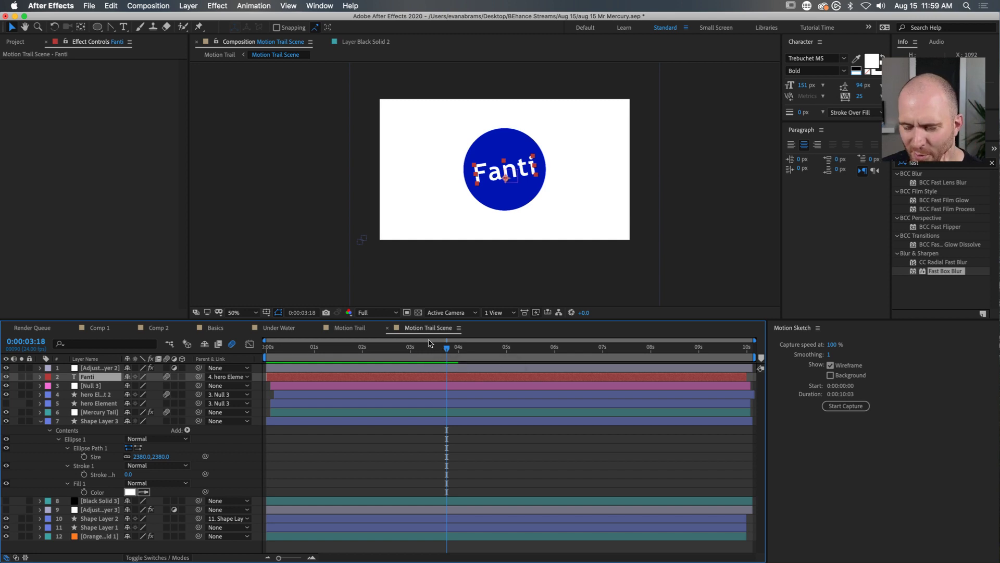
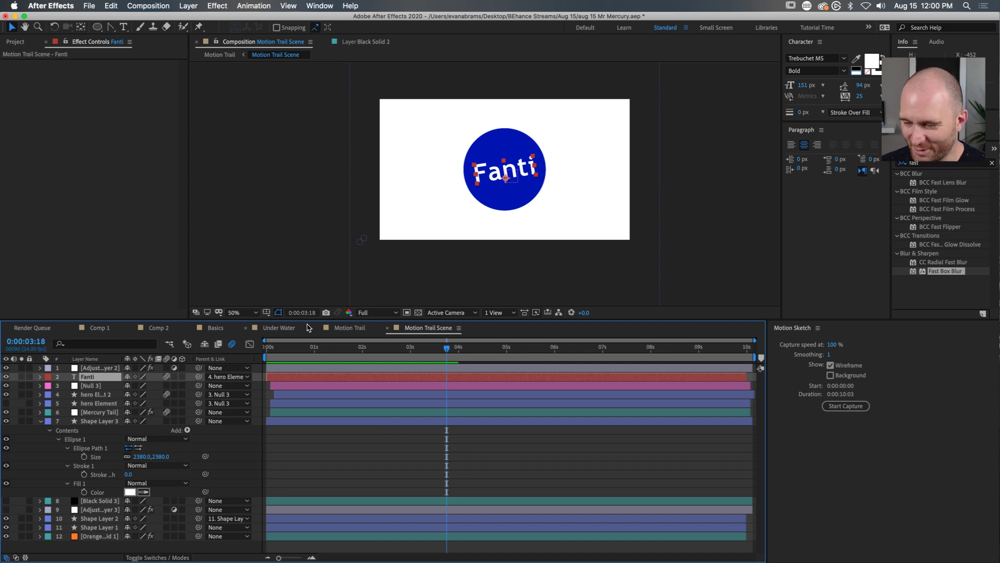
pyautogui.moveTo(338, 348); pyautogui.dragTo(250, 364)
pyautogui.press('space')
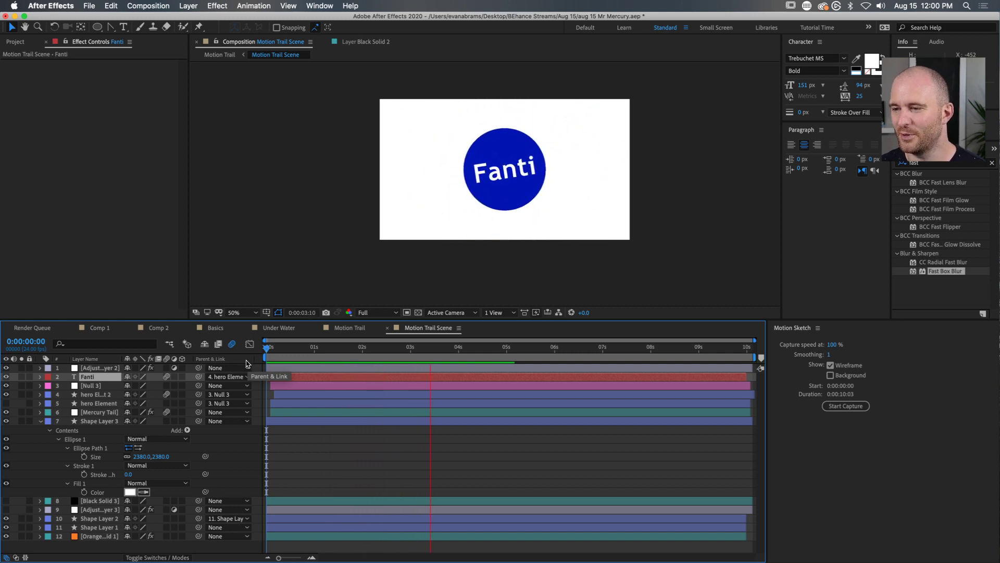
pyautogui.moveTo(284, 348); pyautogui.dragTo(487, 353)
# Step: Preview the Motion Trail composition from the start, scrub the explosion around 0:00:03:09 and reopen the nested Motion Trail Scene
pyautogui.click(357, 330)
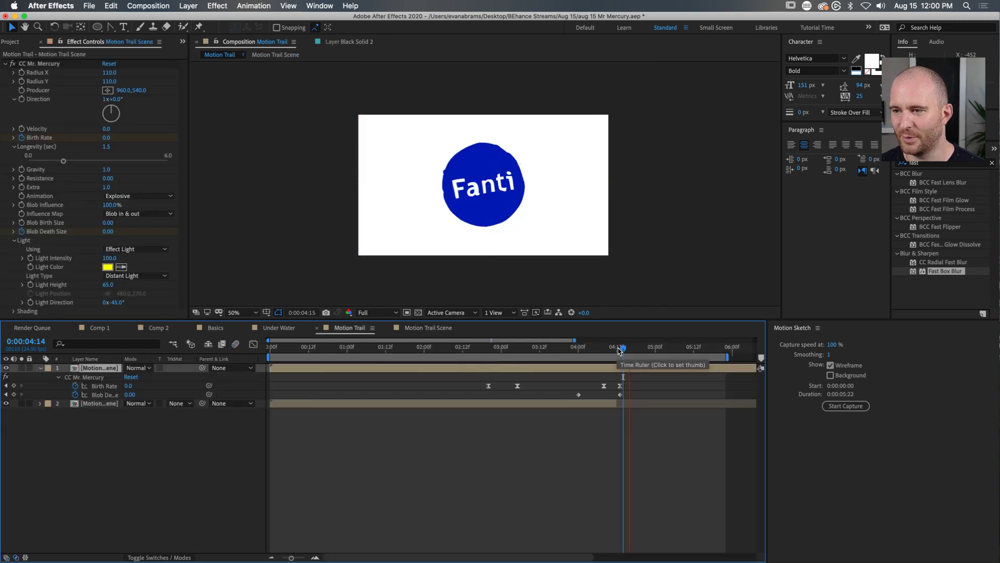
pyautogui.moveTo(621, 352); pyautogui.dragTo(87, 391)
pyautogui.press('space')
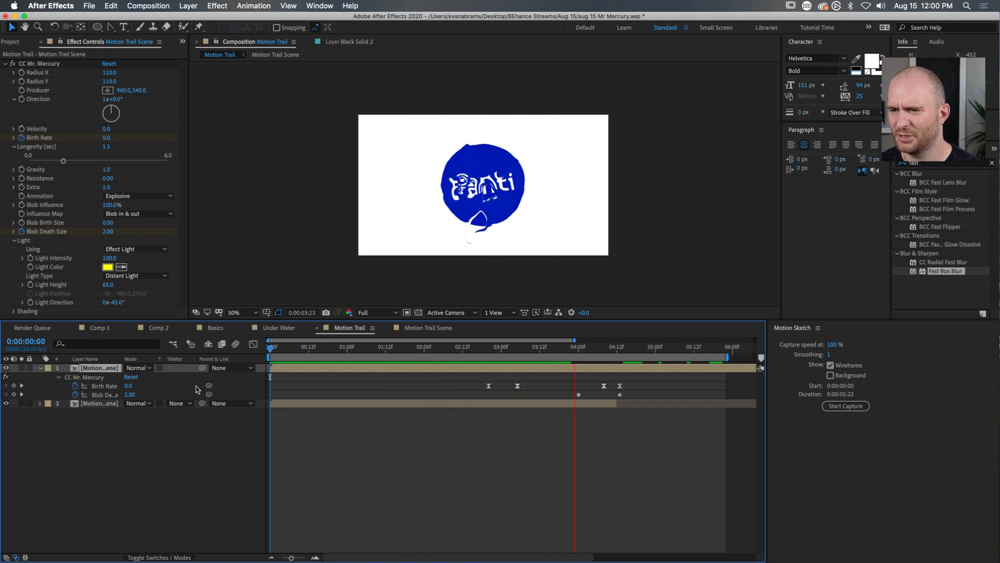
pyautogui.click(491, 348)
pyautogui.moveTo(491, 347); pyautogui.dragTo(536, 348)
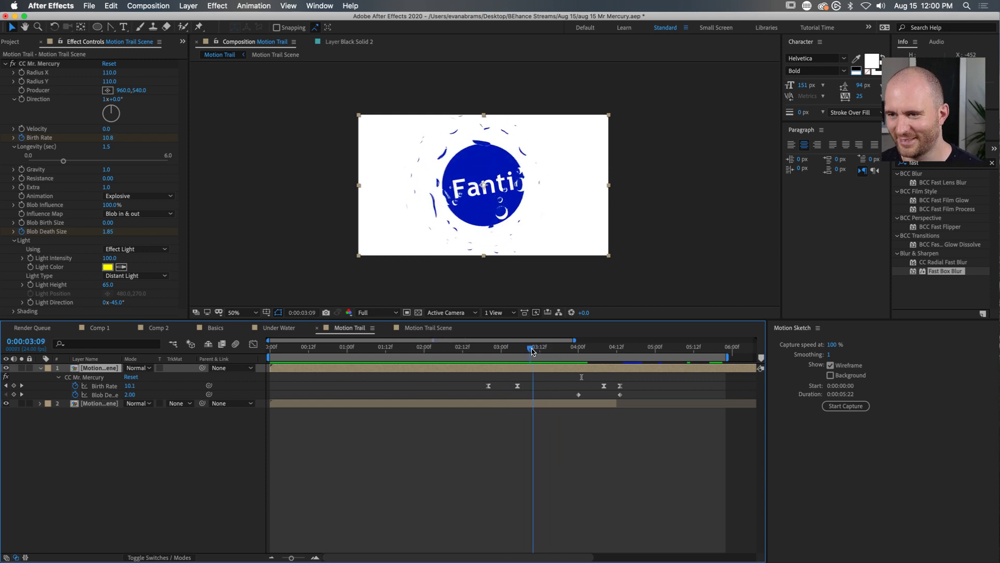
pyautogui.doubleClick(541, 368)
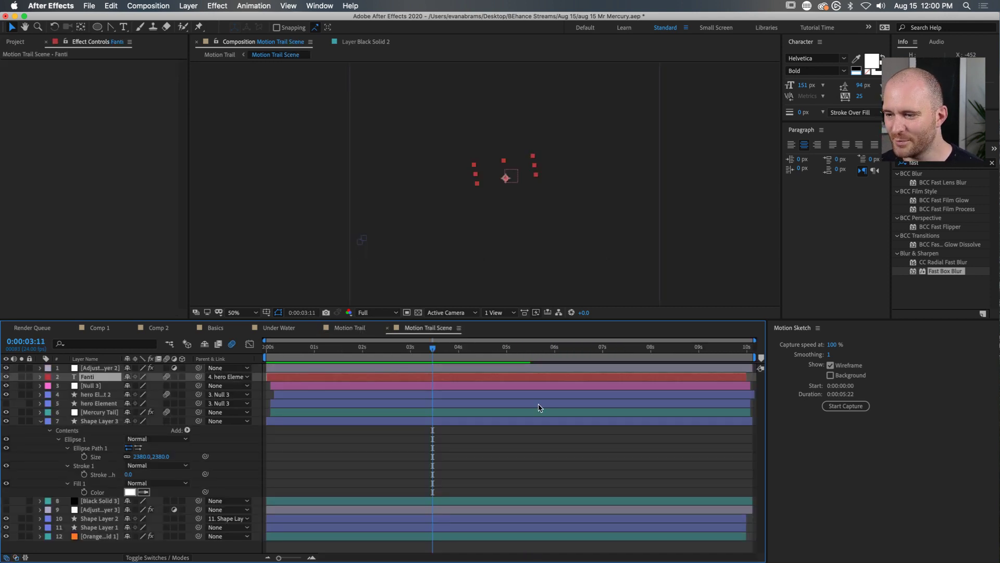
# Step: Collapse the layer properties and rename the white ellipse layer, Shape Layer 3, to BG
pyautogui.click(40, 421)
pyautogui.click(40, 422)
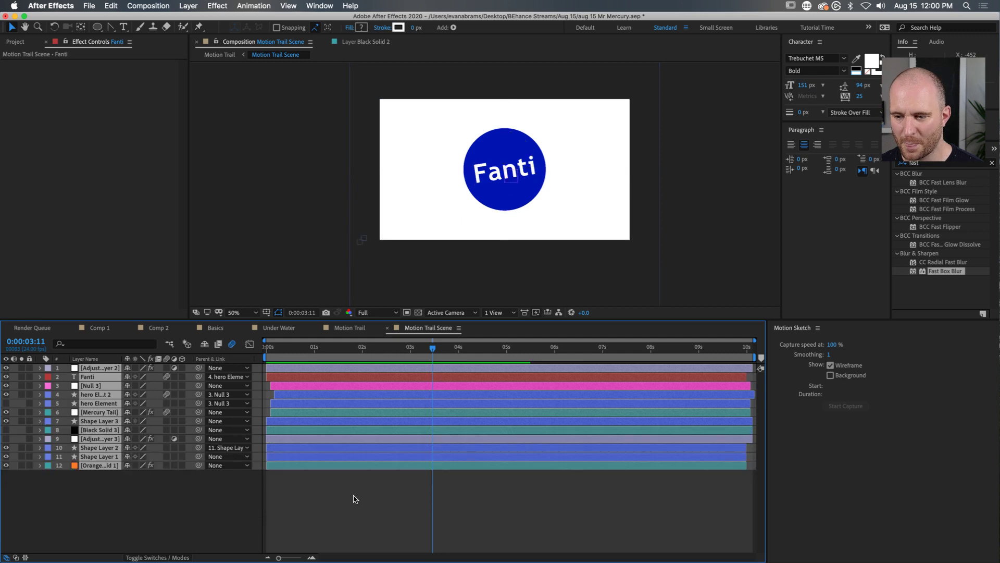
pyautogui.click(352, 495)
pyautogui.click(95, 421)
pyautogui.press('Return')
pyautogui.write('BG')
pyautogui.press('Return')
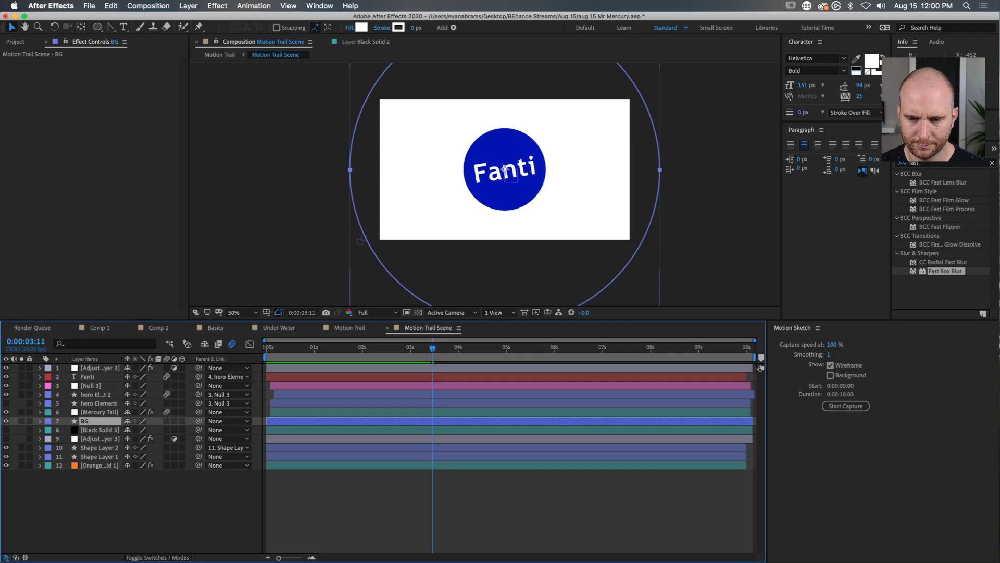
# Step: Hide the shape layers and orange solid beneath BG, and set the BG fill to white at 99% brightness
pyautogui.click(116, 505)
pyautogui.click(102, 421)
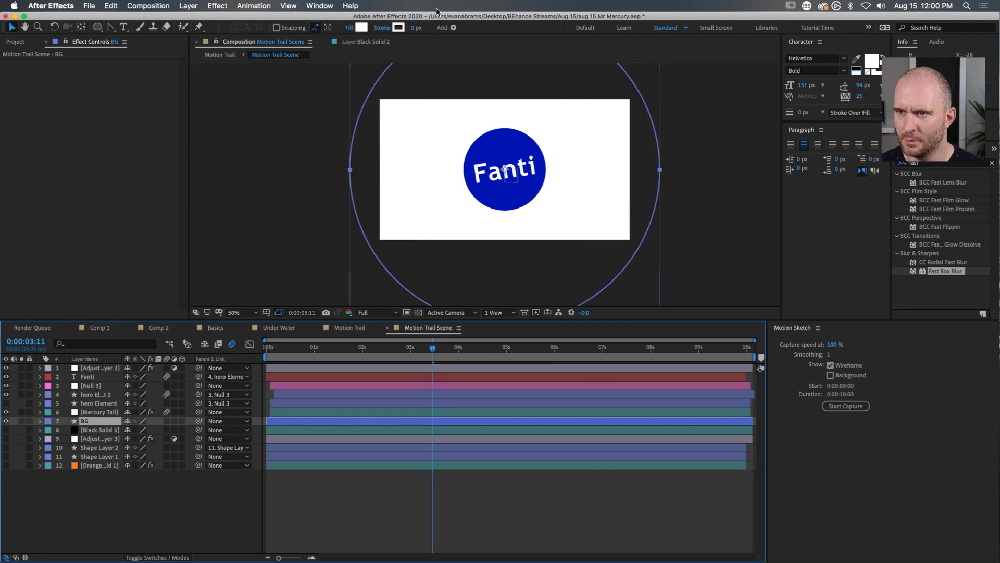
pyautogui.click(361, 27)
pyautogui.moveTo(200, 138); pyautogui.dragTo(162, 111)
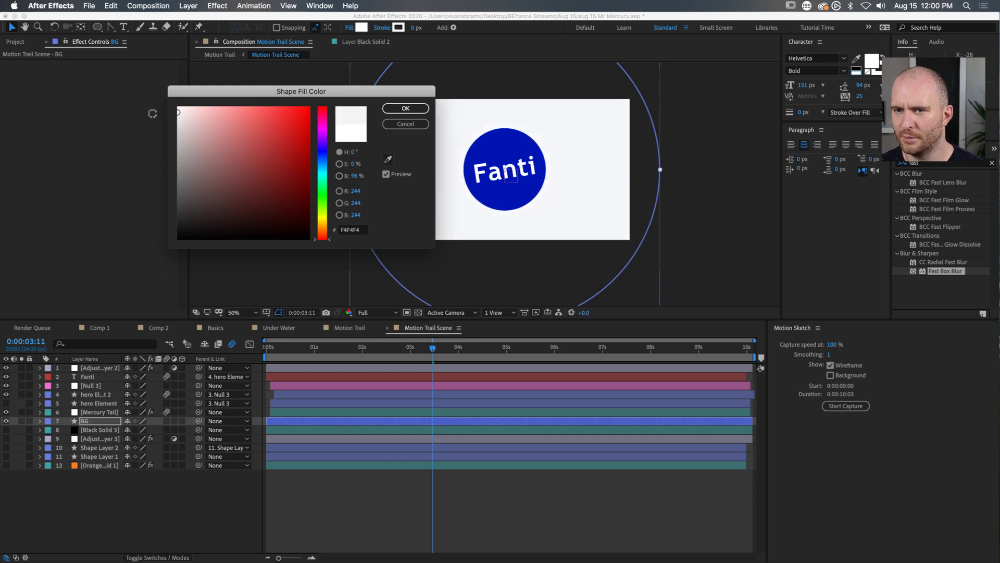
pyautogui.click(355, 176)
pyautogui.write('99')
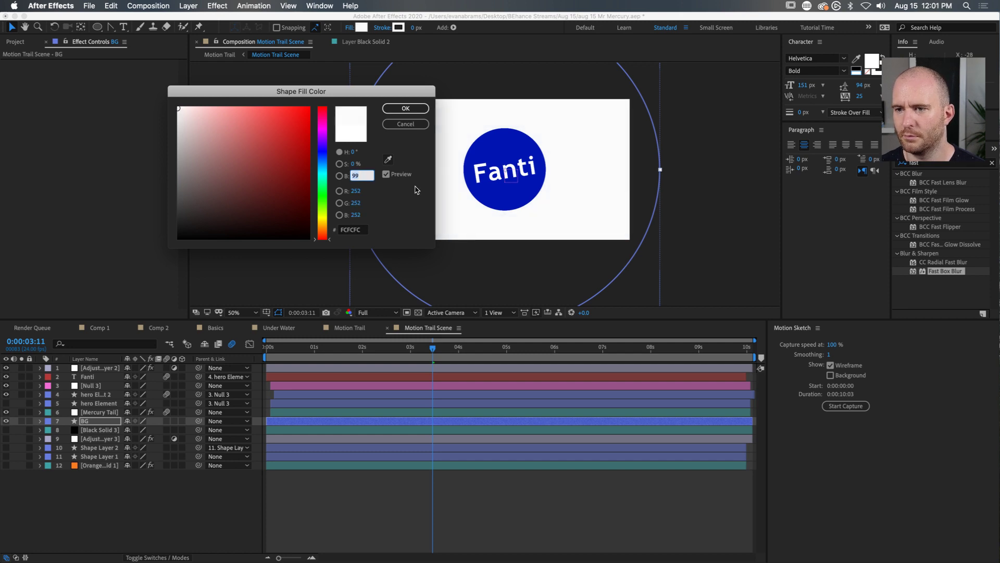
pyautogui.click(406, 108)
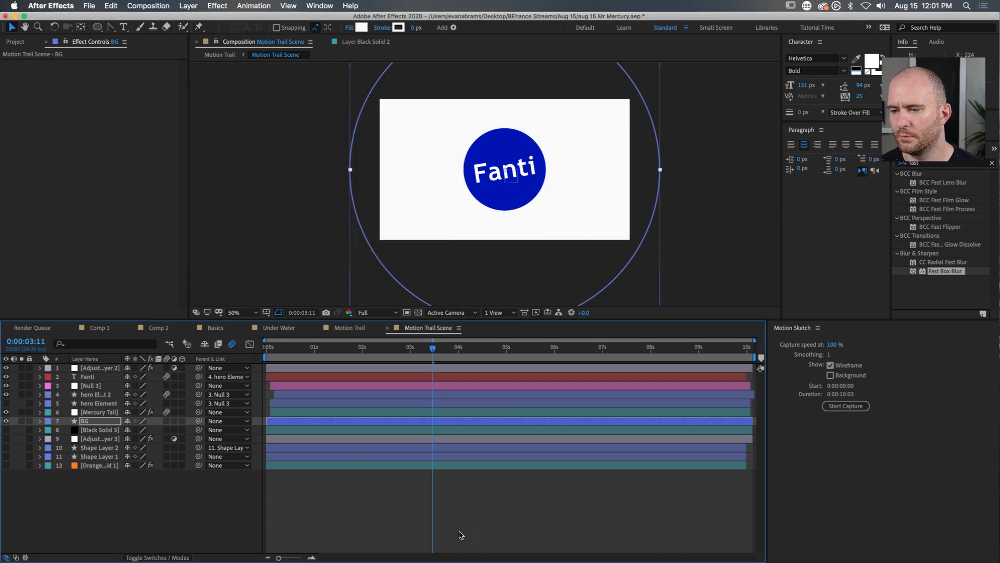
# Step: Open the Motion Trail composition and review the splash by scrubbing and playing it around 0:00:03:11
pyautogui.click(459, 532)
pyautogui.click(354, 329)
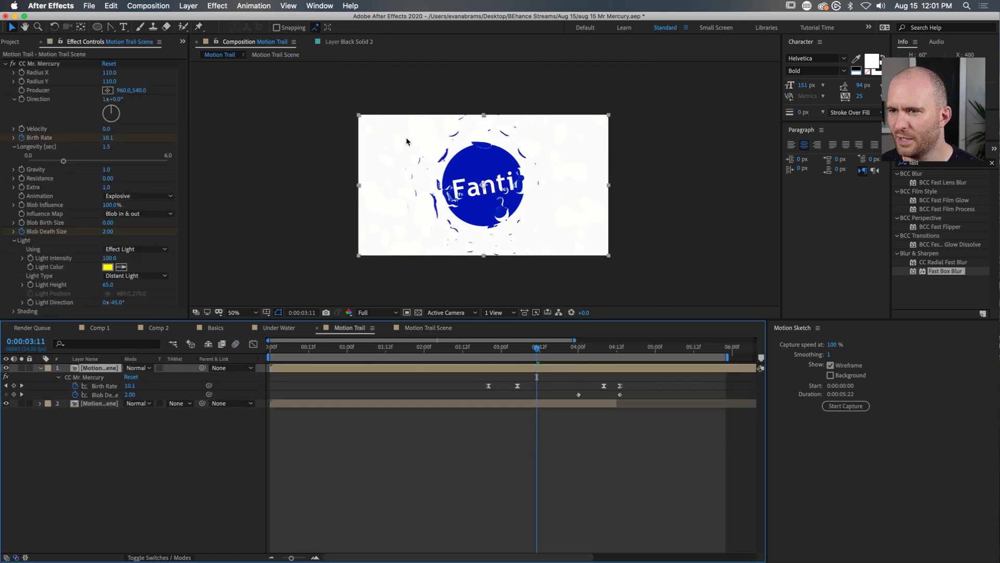
pyautogui.click(553, 347)
pyautogui.click(570, 346)
pyautogui.moveTo(571, 348); pyautogui.dragTo(536, 351)
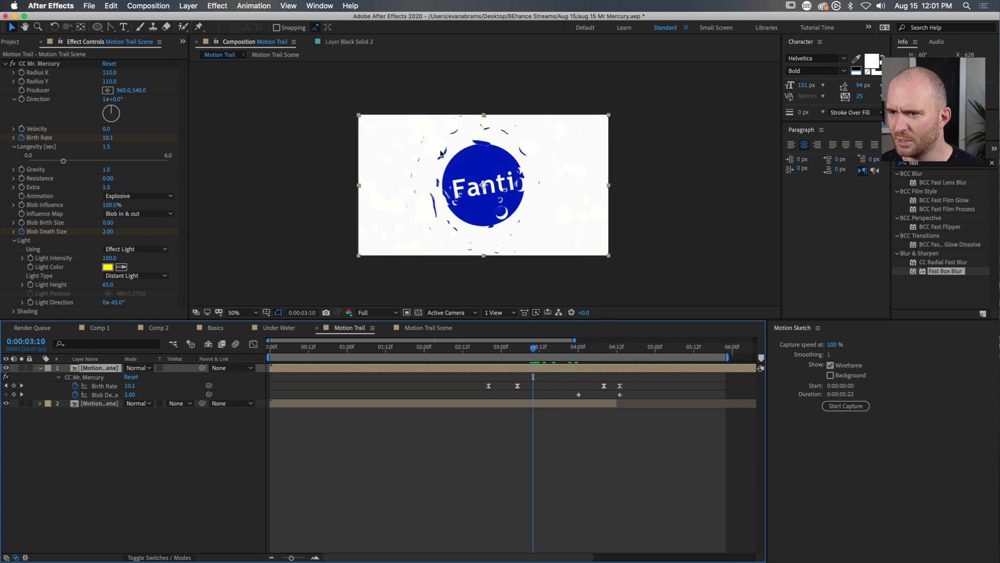
pyautogui.press('space')
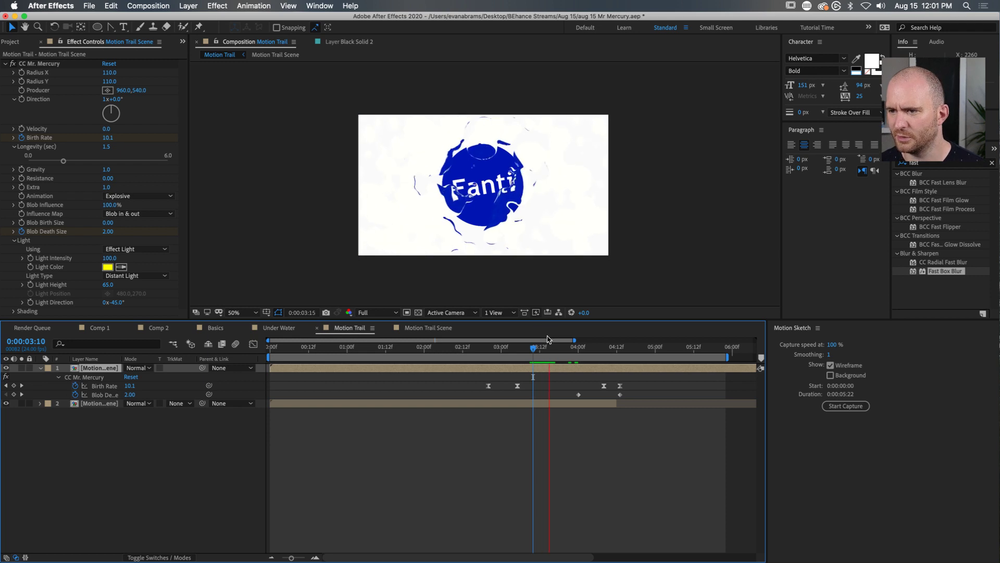
pyautogui.press('space')
pyautogui.moveTo(562, 346); pyautogui.dragTo(535, 368)
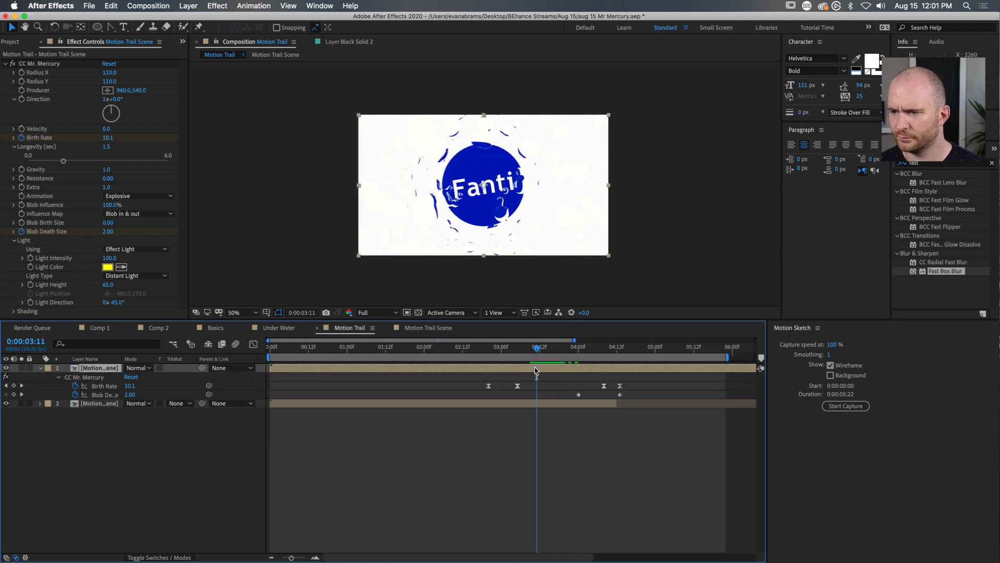
# Step: Set the CC Mr. Mercury light colour to the blue sampled from the Fanti circle
pyautogui.click(30, 64)
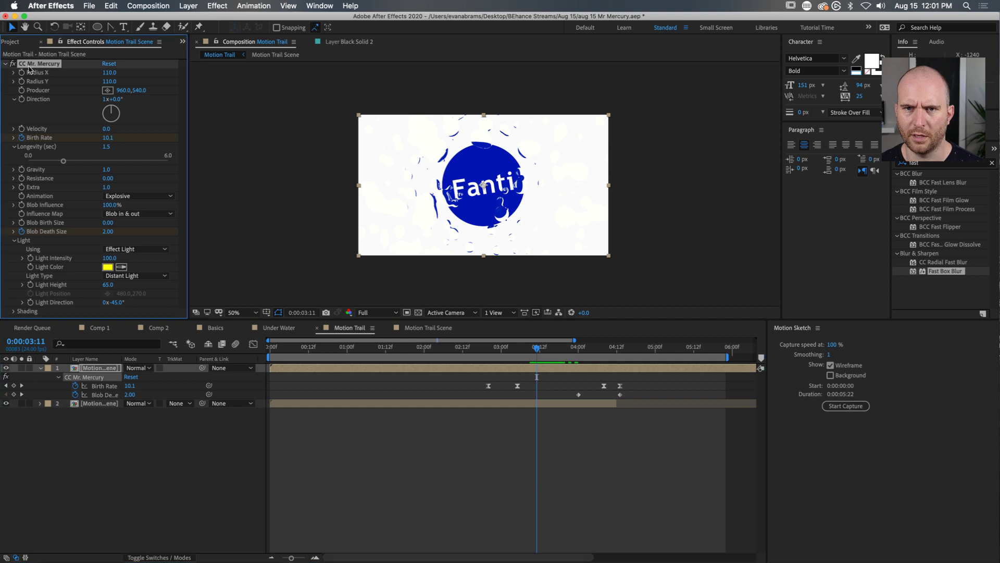
pyautogui.click(124, 267)
pyautogui.click(478, 176)
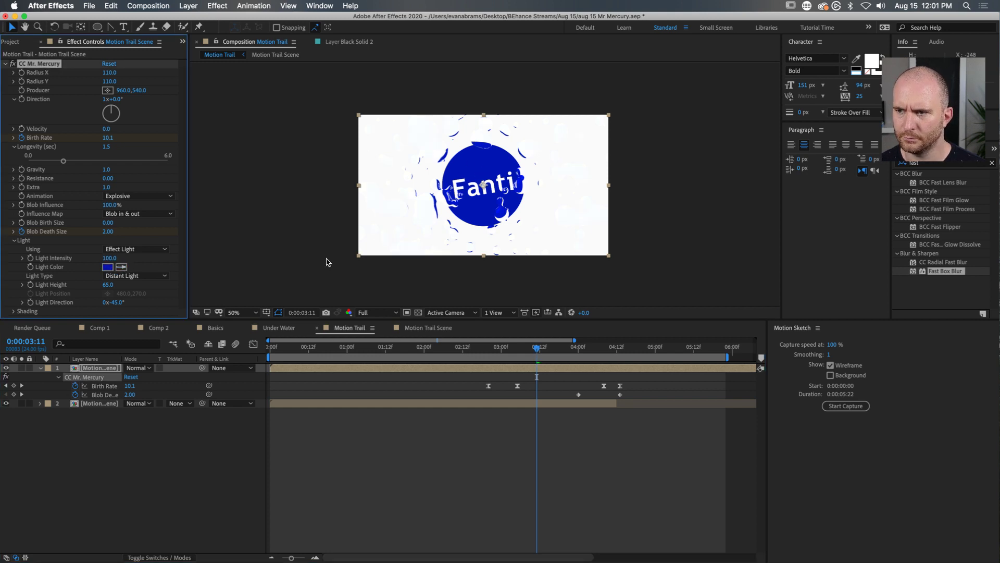
pyautogui.click(484, 430)
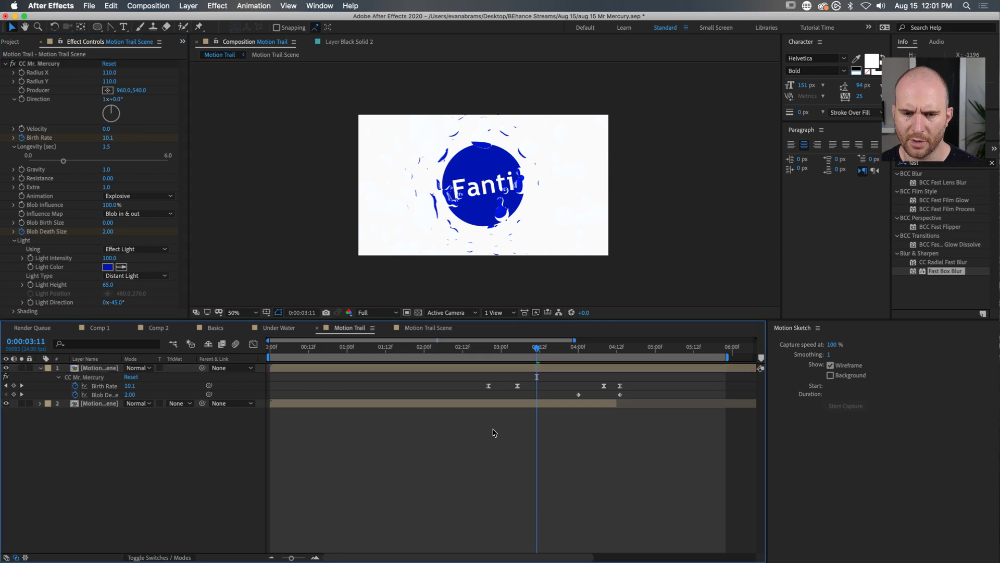
# Step: Reopen the nested Motion Trail Scene, duplicate the BG layer and shift the copy to start at 0:00:02:07
pyautogui.moveTo(521, 349)
pyautogui.mouseDown()
pyautogui.moveTo(462, 350)
pyautogui.moveTo(705, 371)
pyautogui.moveTo(386, 362)
pyautogui.moveTo(553, 367)
pyautogui.moveTo(521, 367)
pyautogui.mouseUp()
pyautogui.doubleClick(521, 368)
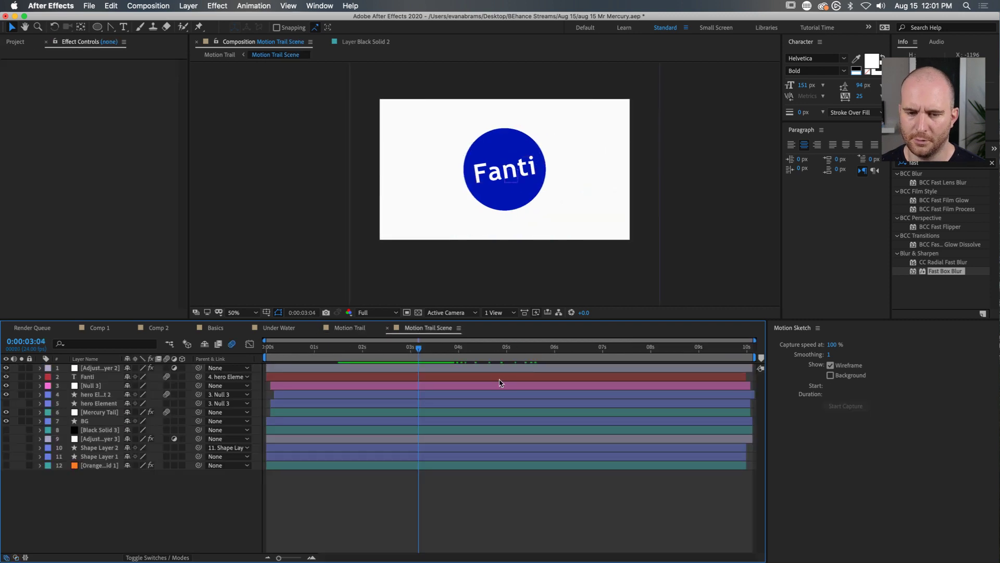
pyautogui.moveTo(472, 354)
pyautogui.mouseDown()
pyautogui.moveTo(554, 355)
pyautogui.moveTo(474, 356)
pyautogui.mouseUp()
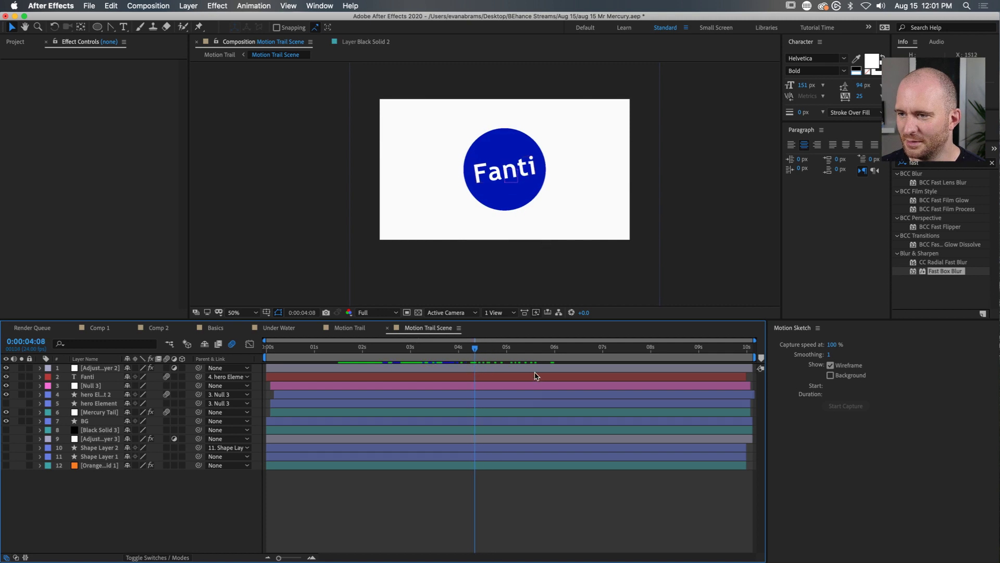
pyautogui.click(94, 421)
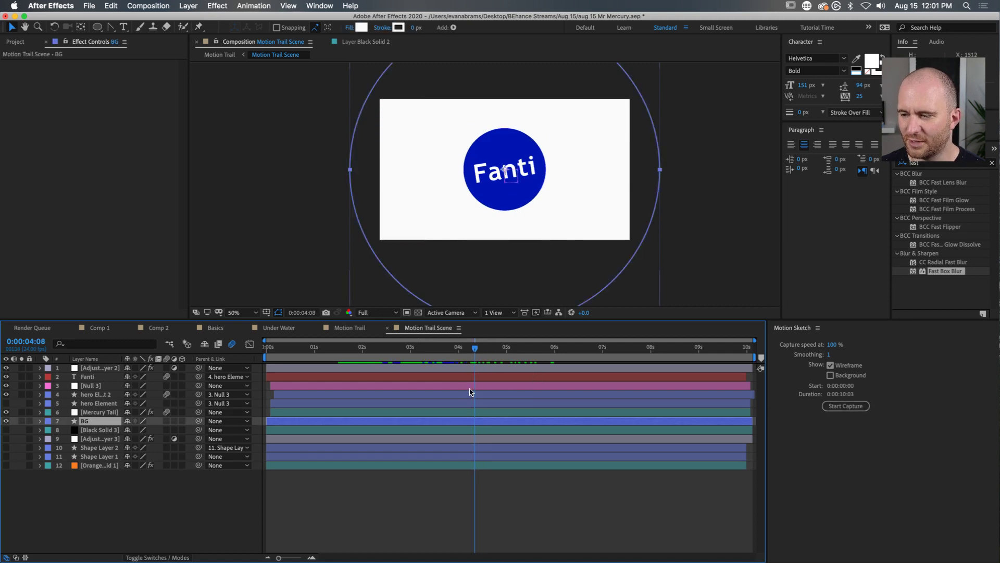
pyautogui.moveTo(476, 352); pyautogui.dragTo(378, 378)
pyautogui.press('super+d')
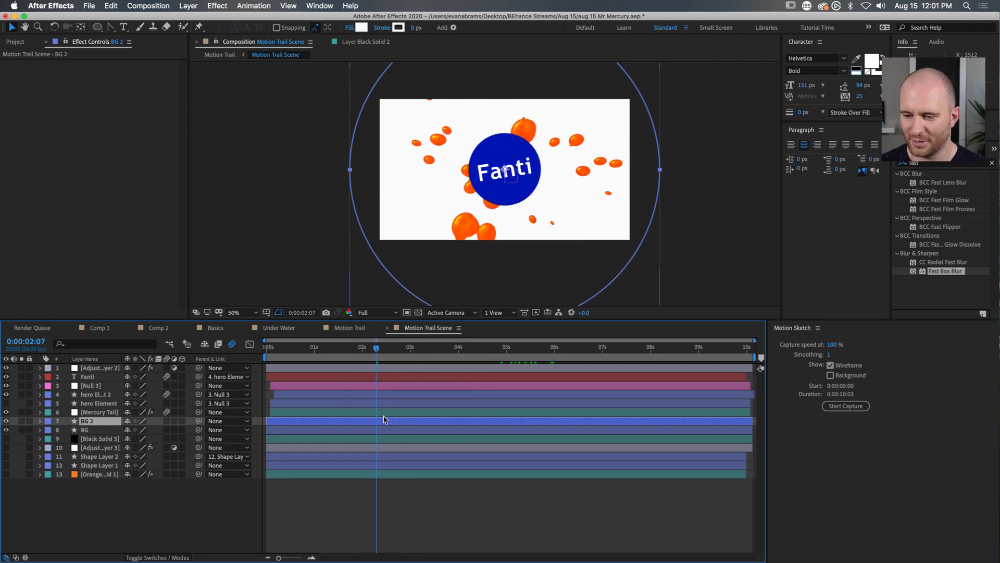
pyautogui.moveTo(384, 423); pyautogui.dragTo(488, 415)
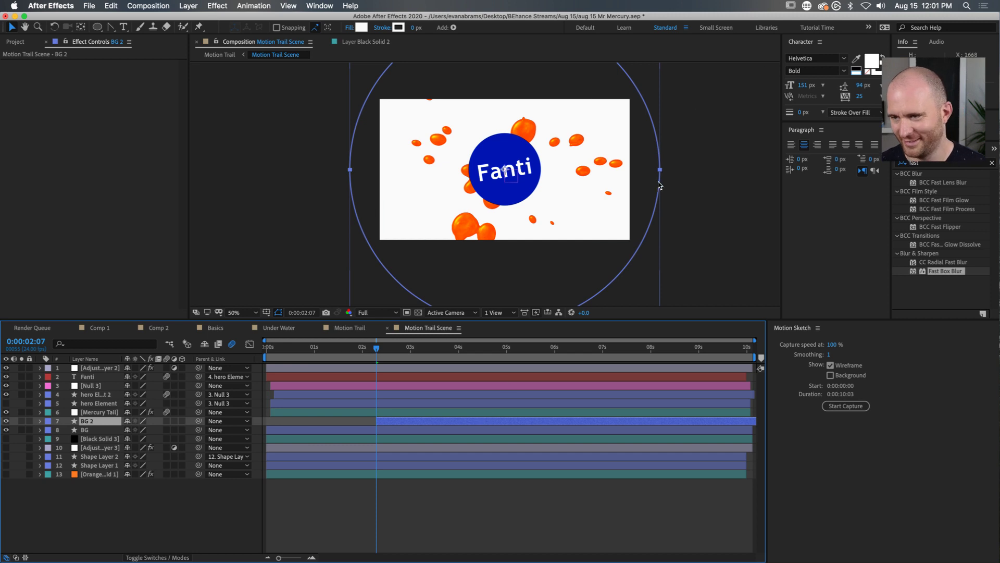
# Step: Keyframe the BG 2 layer's scale to grow from 0% at 0:00:02:07 to 100% at 0:00:02:12
pyautogui.hotkey('alt', 'shift', 's')
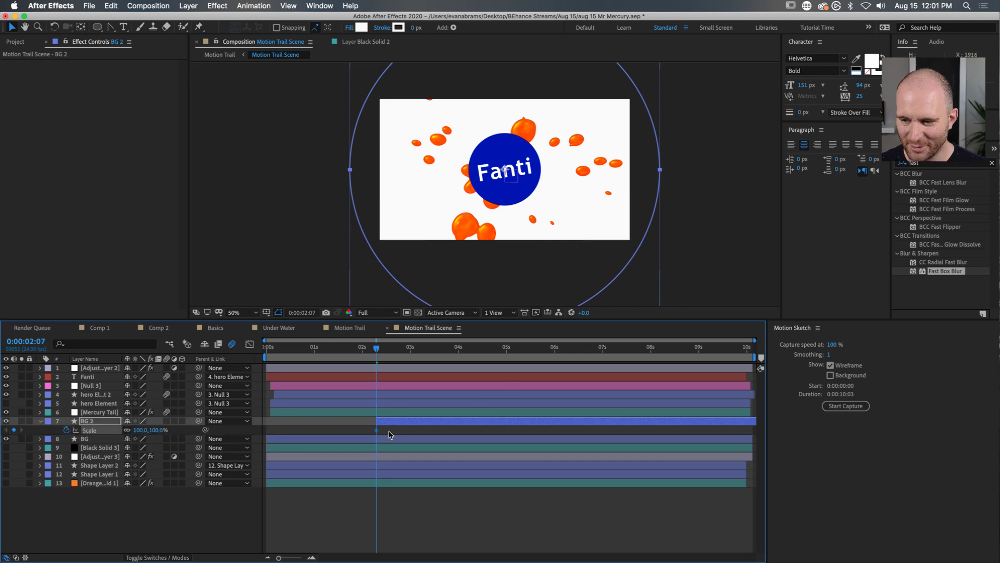
pyautogui.click(166, 429)
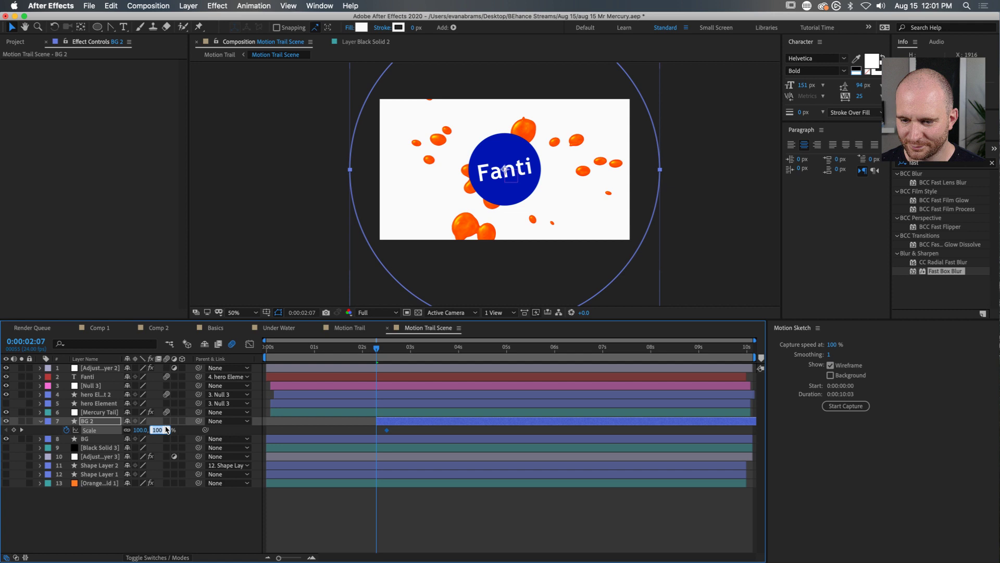
pyautogui.press('Return')
pyautogui.press('space')
pyautogui.press('k')
# Step: Change the BG 2 fill to orange FF8000, sampled from one of the droplets
pyautogui.click(395, 419)
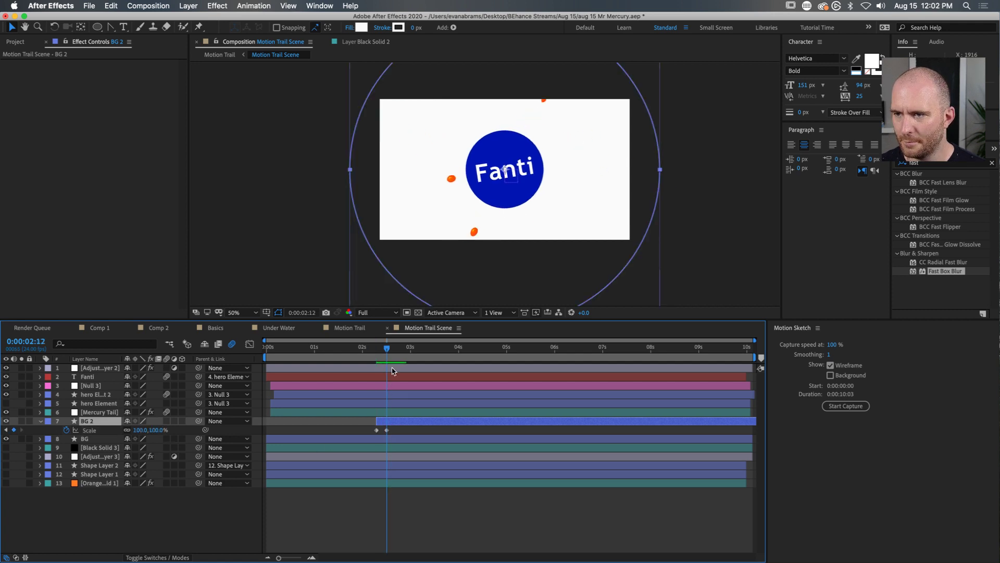
pyautogui.click(359, 28)
pyautogui.click(388, 159)
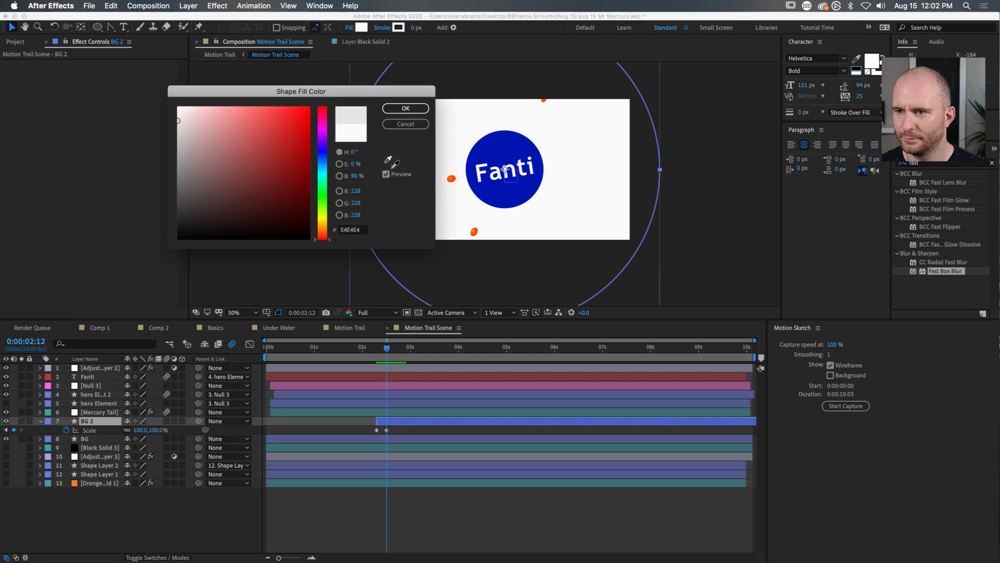
pyautogui.click(451, 182)
pyautogui.click(389, 161)
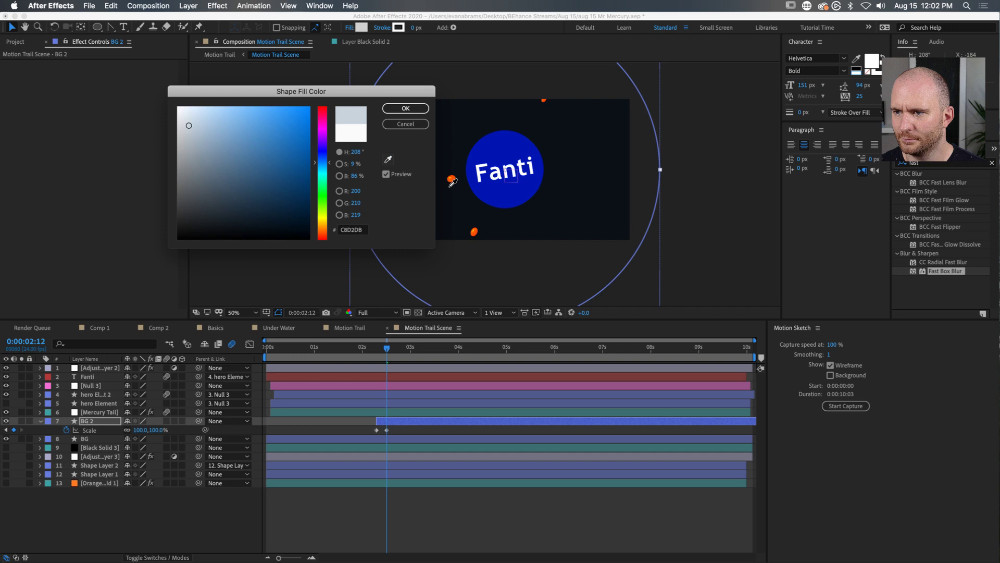
pyautogui.click(452, 184)
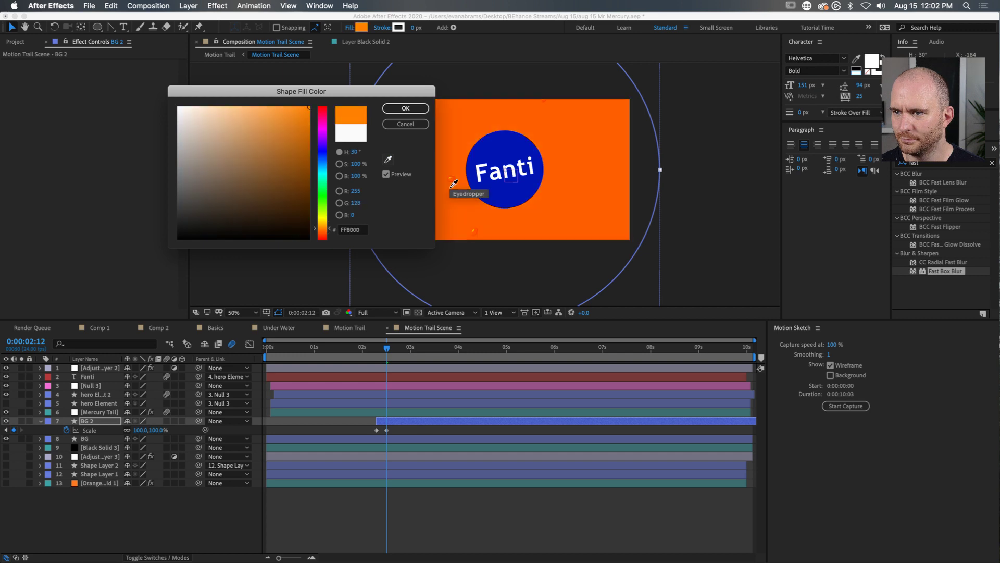
pyautogui.click(406, 108)
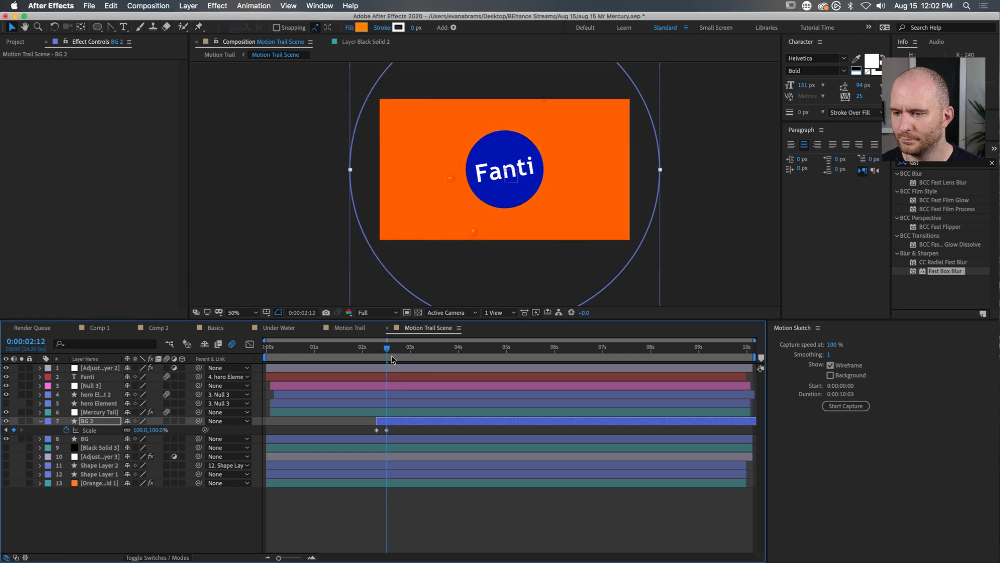
# Step: Preview the orange circle's growth from just before it starts, and scrub to 0:00:02:10
pyautogui.click(370, 348)
pyautogui.press('space')
pyautogui.press('space')
pyautogui.moveTo(382, 354)
pyautogui.mouseDown()
pyautogui.moveTo(346, 357)
pyautogui.moveTo(409, 367)
pyautogui.moveTo(383, 360)
pyautogui.mouseUp()
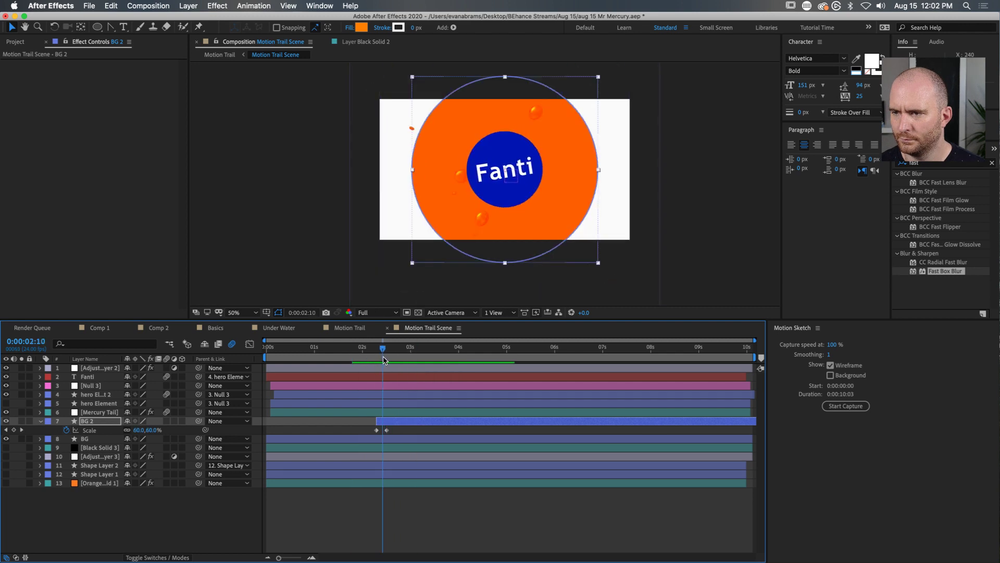
# Step: Reveal the BG 2 layer's ellipse properties and add Wiggle Paths to the ellipse
pyautogui.click(391, 425)
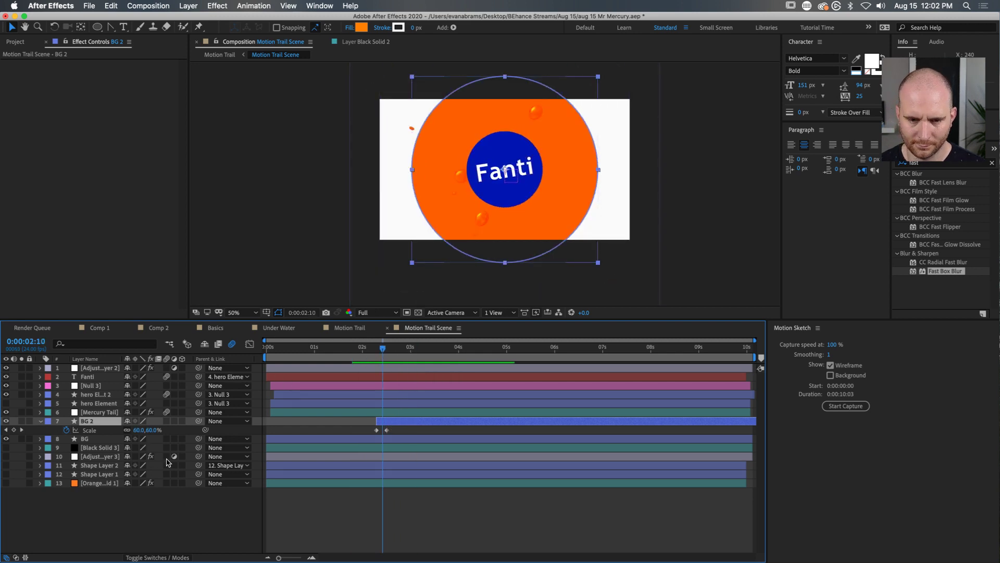
pyautogui.press('u')
pyautogui.press('u')
pyautogui.click(104, 457)
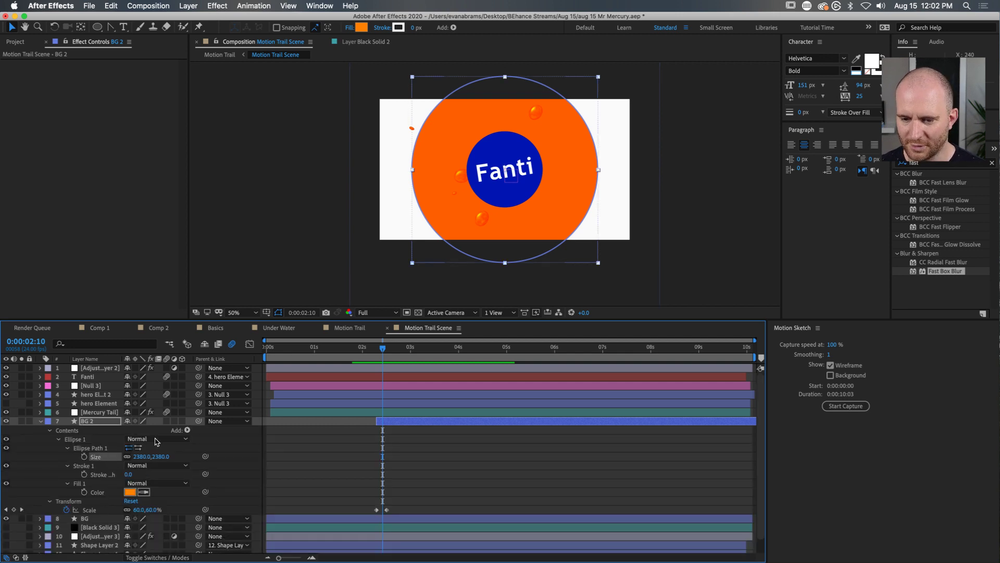
pyautogui.click(188, 431)
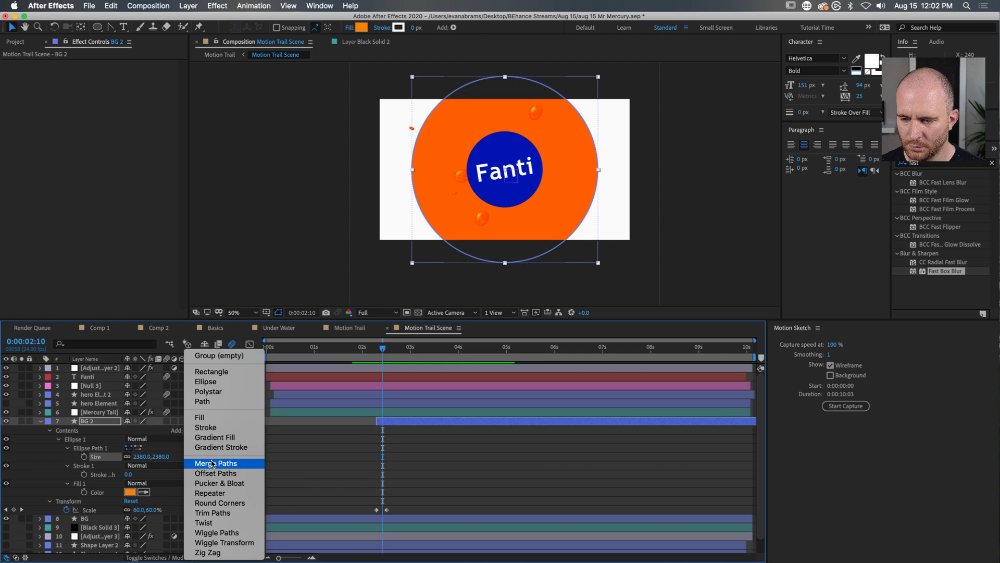
pyautogui.click(234, 537)
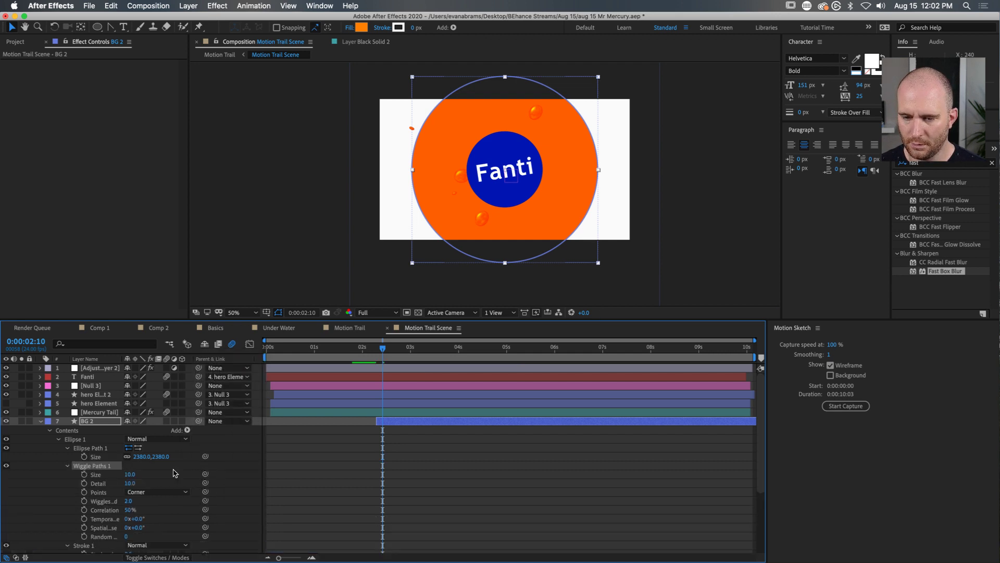
# Step: Set Wiggle Paths to size 940, detail 3.9 and smooth points, and preview the animation from 0:00:02:07
pyautogui.moveTo(129, 473)
pyautogui.mouseDown()
pyautogui.moveTo(162, 474)
pyautogui.moveTo(137, 481)
pyautogui.mouseUp()
pyautogui.click(171, 492)
pyautogui.click(149, 512)
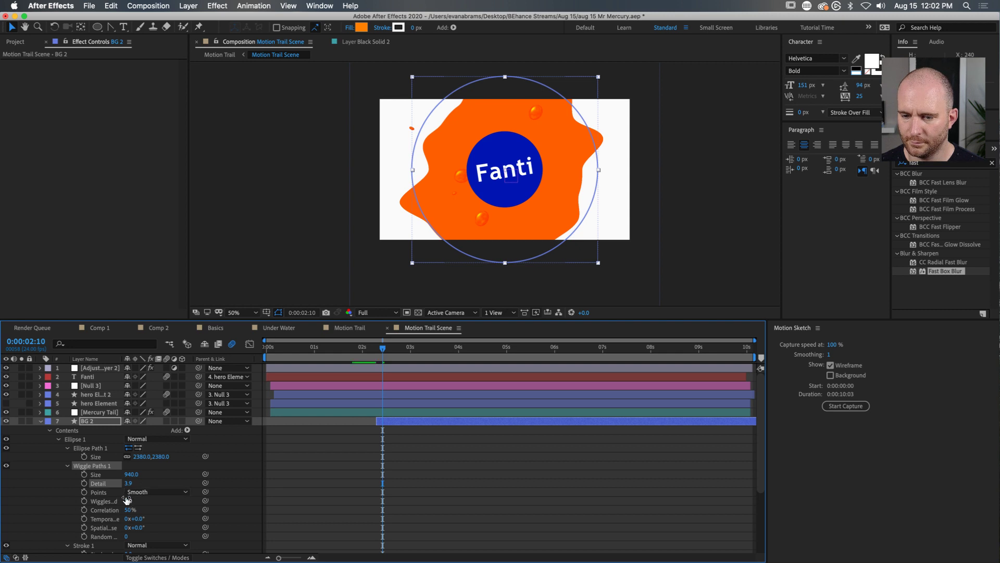
pyautogui.moveTo(379, 353); pyautogui.dragTo(377, 354)
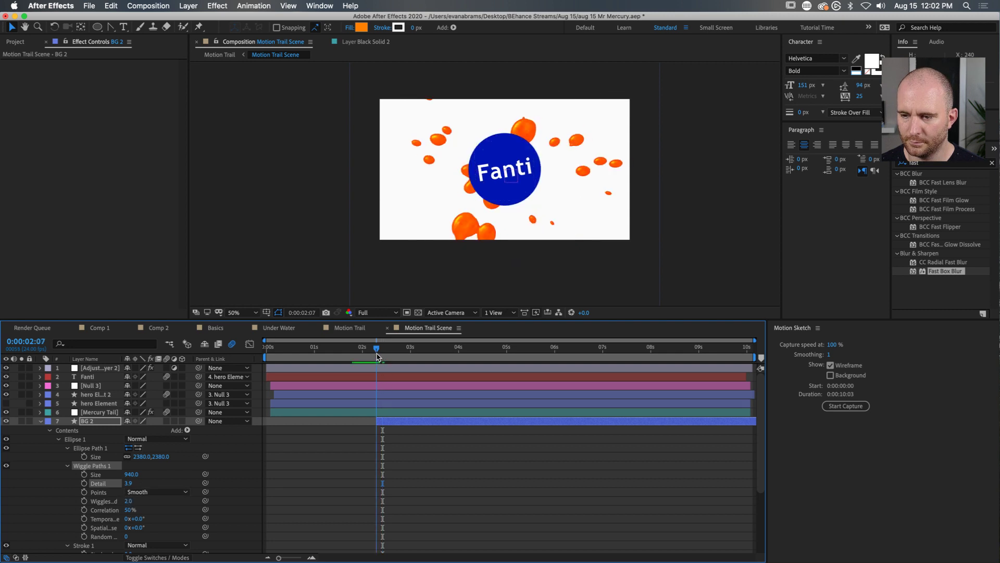
pyautogui.press('space')
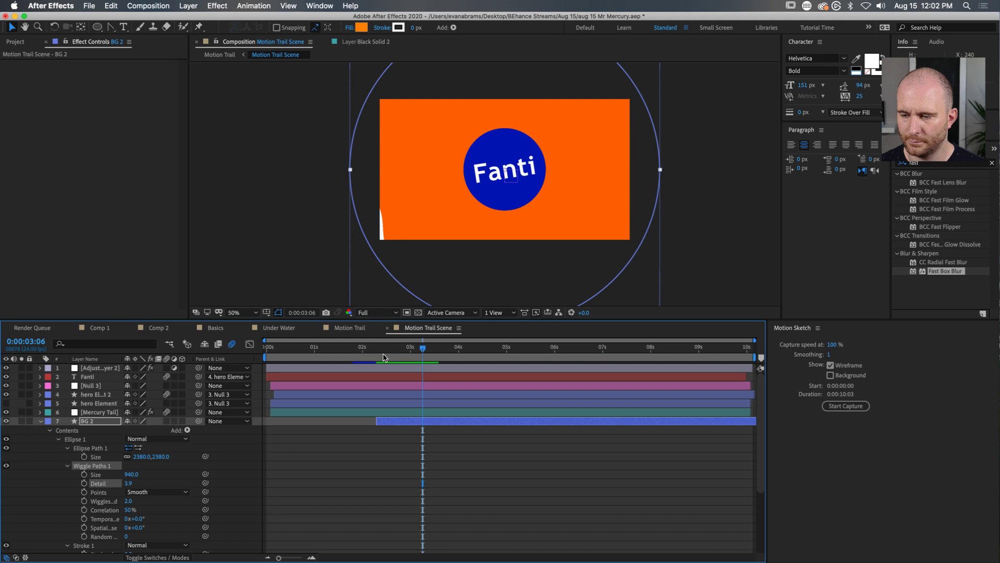
# Step: Raise the BG 2 layer's scale keyframe at 0:00:02:12 to 127%
pyautogui.press('u')
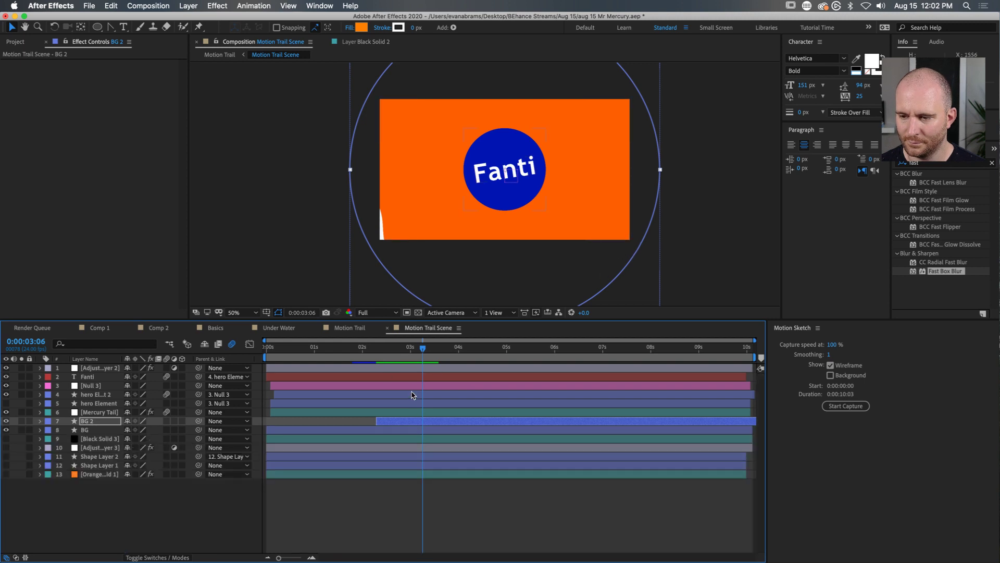
pyautogui.press('s')
pyautogui.click(388, 358)
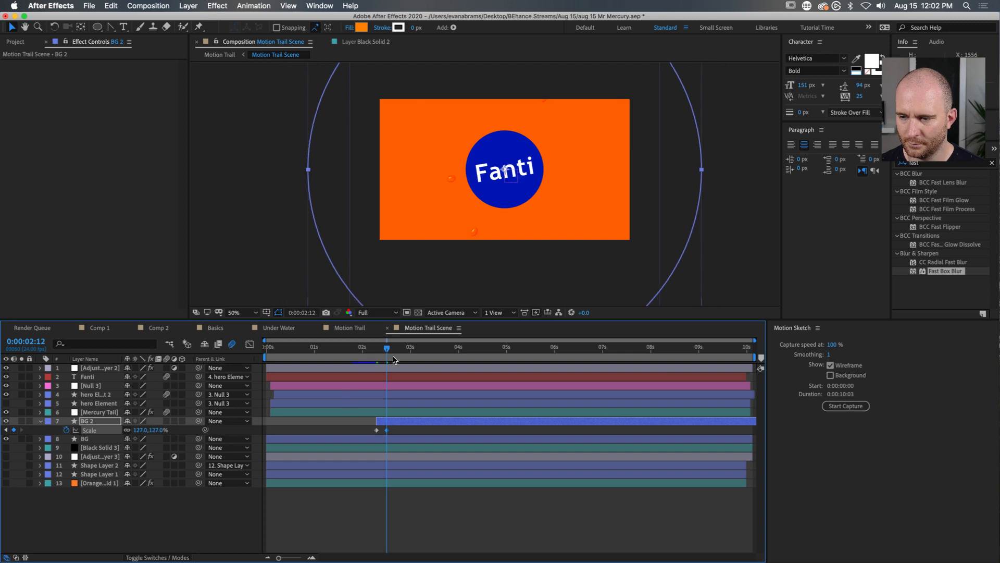
# Step: Preview the orange circle's growth in the Motion Trail Scene composition from 0:00:01:15
pyautogui.click(377, 358)
pyautogui.press('space')
pyautogui.moveTo(376, 358); pyautogui.dragTo(345, 359)
pyautogui.press('space')
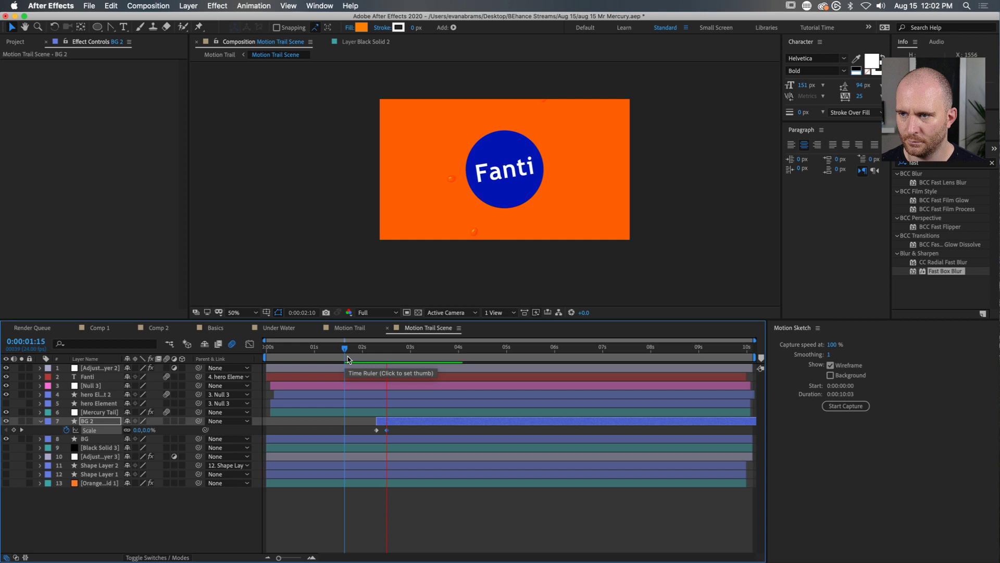
pyautogui.press('space')
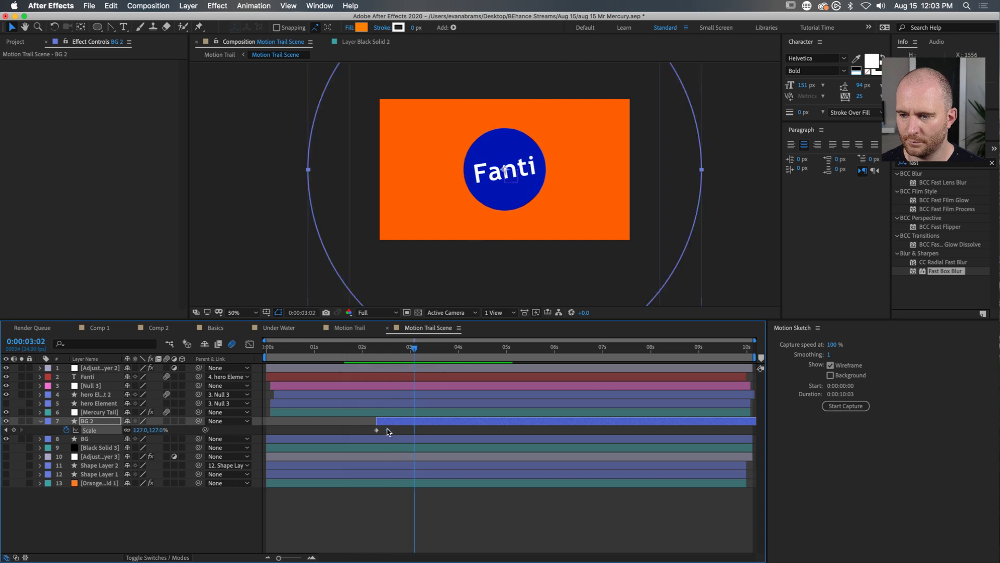
# Step: Ease the BG 2 layer's first scale keyframe, move the second one slightly further along the timeline, and preview the growth
pyautogui.click(384, 346)
pyautogui.press('space')
pyautogui.click(369, 348)
pyautogui.press('space')
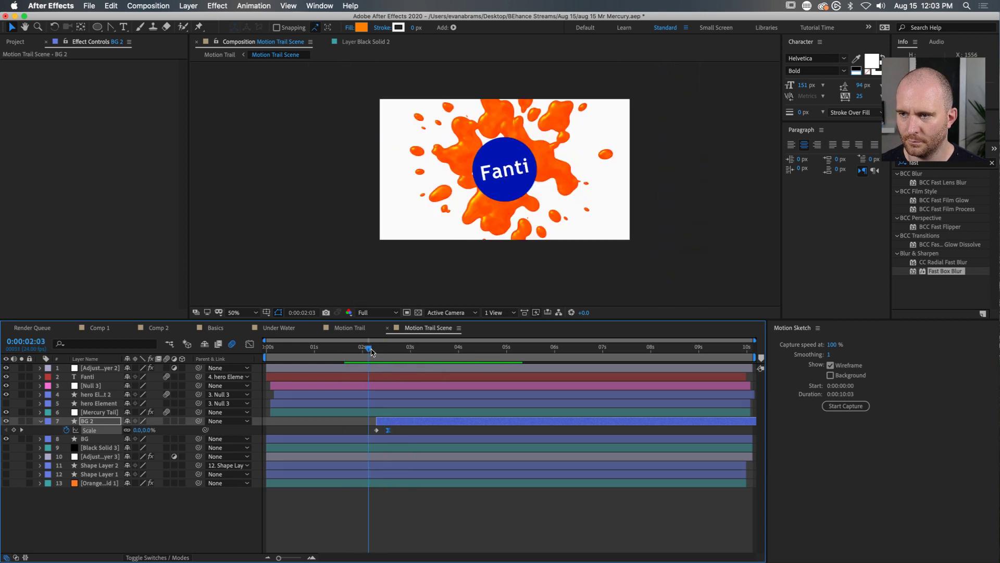
pyautogui.click(370, 349)
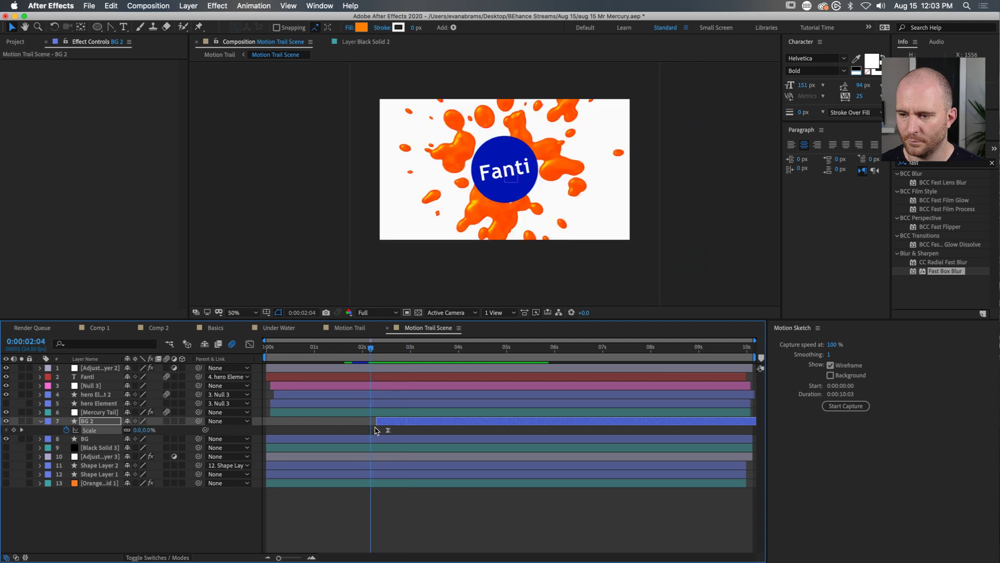
pyautogui.press('space')
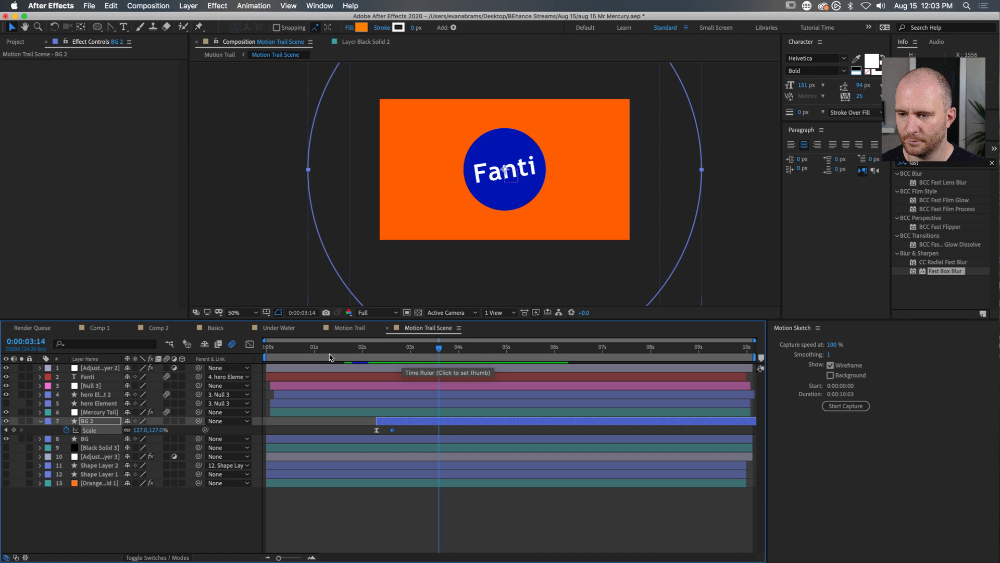
# Step: In the Motion Trail composition, set the CC Mr. Mercury light colour to white (FFFFFF)
pyautogui.click(371, 329)
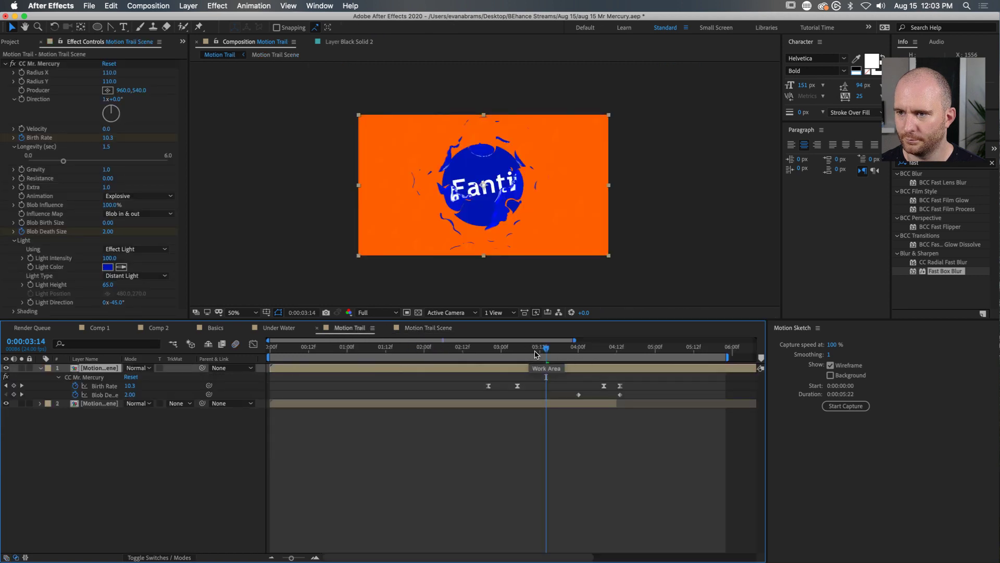
pyautogui.click(552, 348)
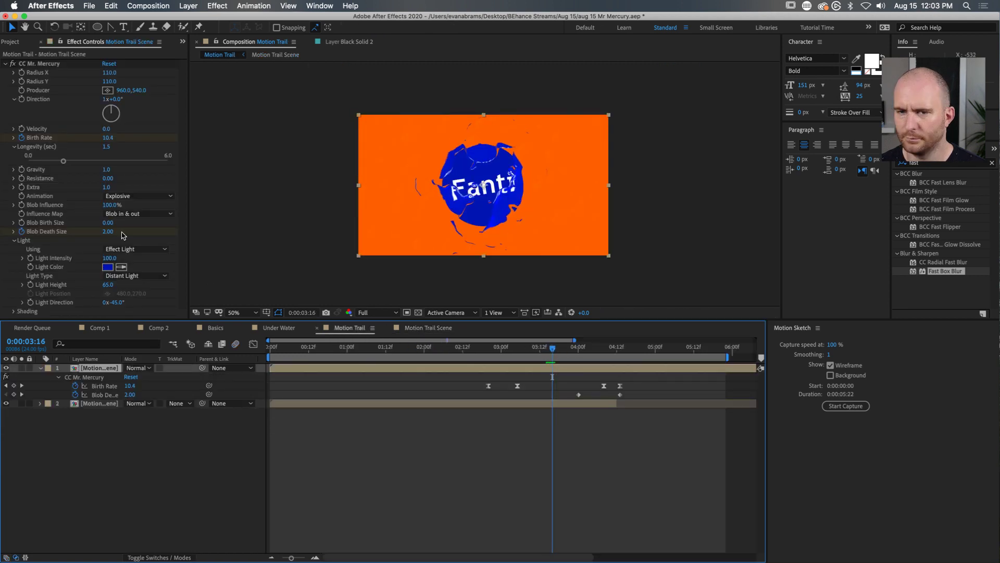
pyautogui.click(56, 246)
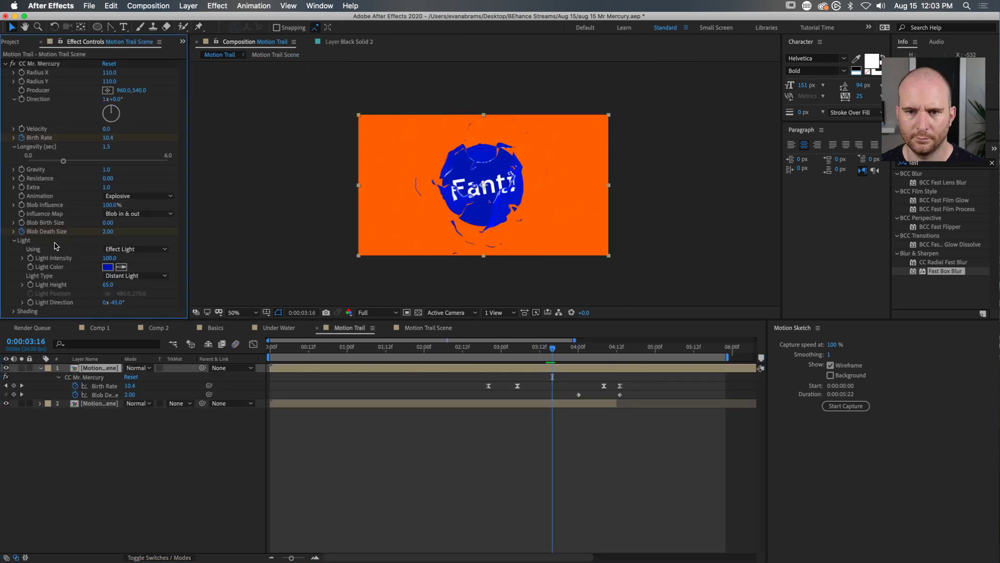
pyautogui.click(114, 267)
pyautogui.write('ffffff')
pyautogui.click(406, 111)
# Step: Preview the Motion Trail composition from its first frame and inspect it around 0:00:05:18
pyautogui.moveTo(518, 356); pyautogui.dragTo(226, 358)
pyautogui.press('space')
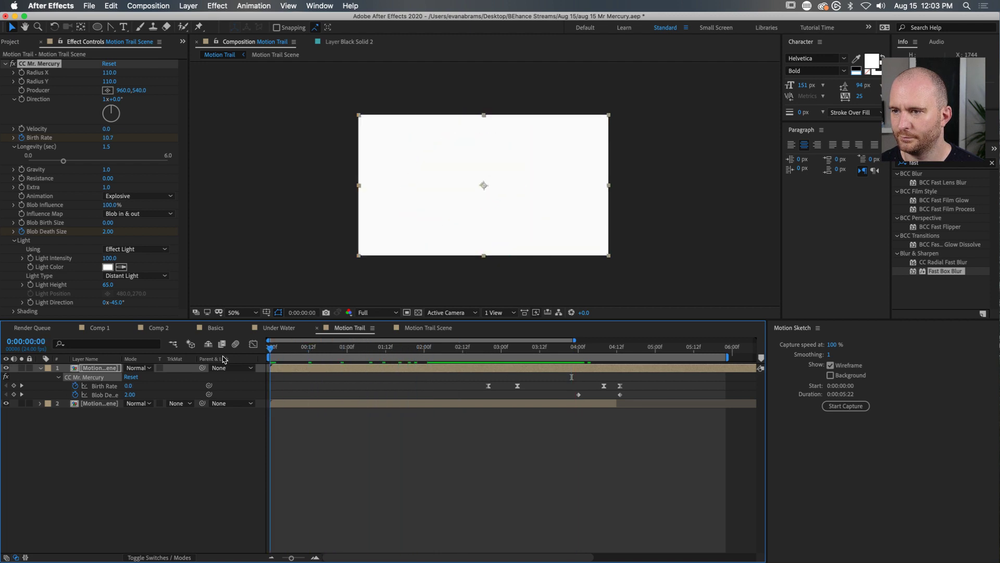
pyautogui.press('space')
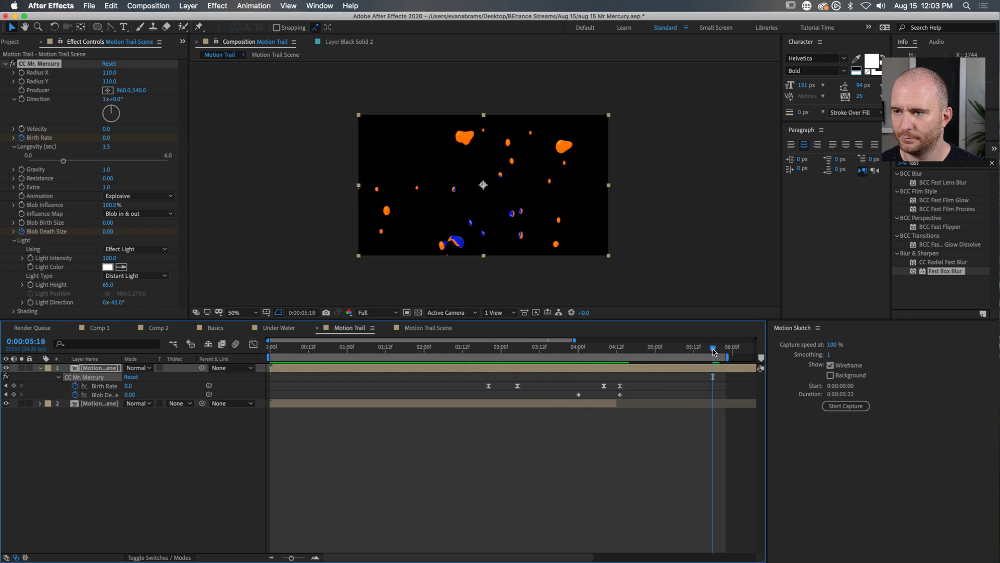
pyautogui.press('space')
# Step: Create a comp-sized solid in white (FFFFFF) and place it below all other layers in Motion Trail
pyautogui.rightClick(570, 434)
pyautogui.moveTo(586, 441)
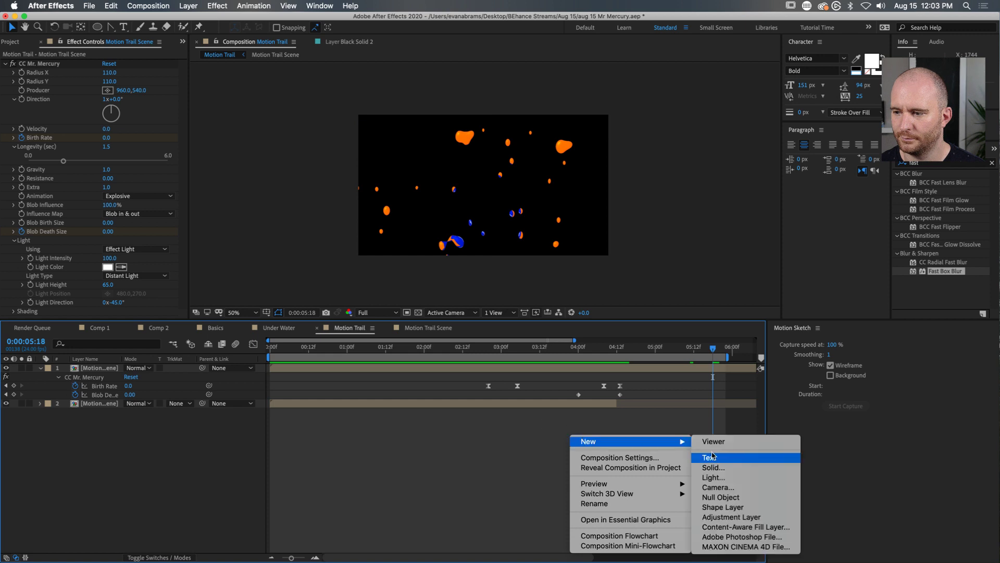
pyautogui.click(722, 468)
pyautogui.click(223, 265)
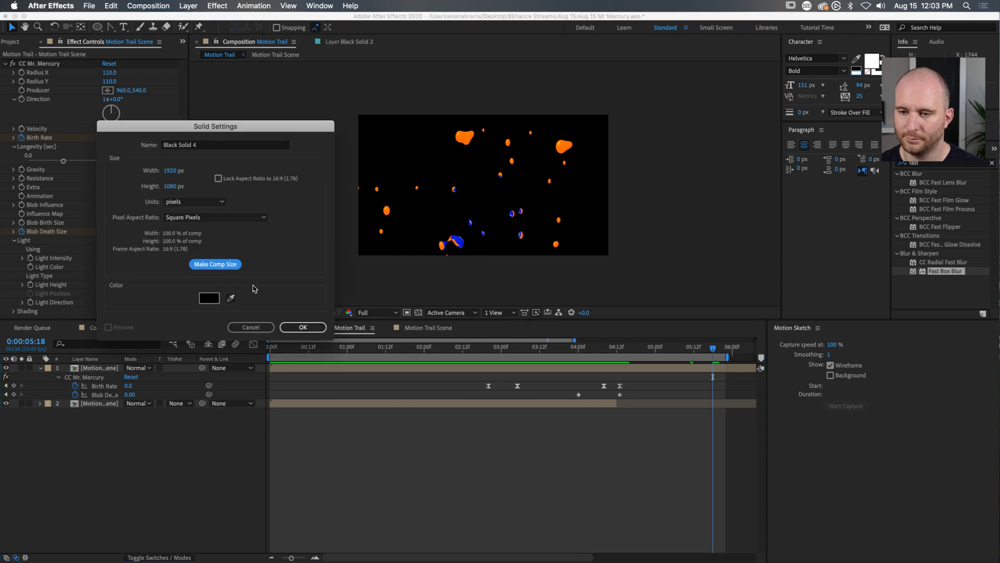
pyautogui.click(215, 300)
pyautogui.moveTo(200, 198); pyautogui.dragTo(58, 36)
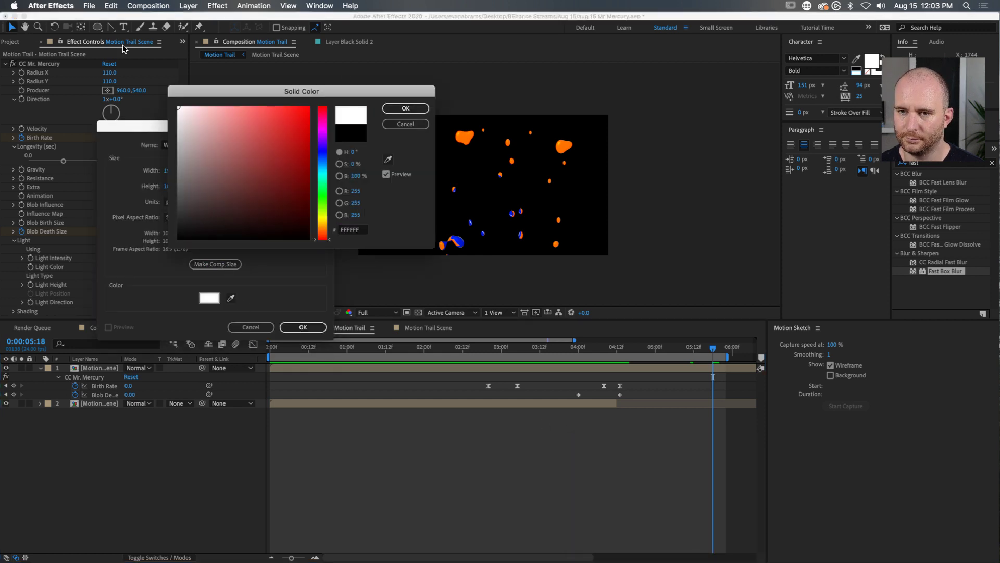
pyautogui.click(397, 105)
pyautogui.click(303, 327)
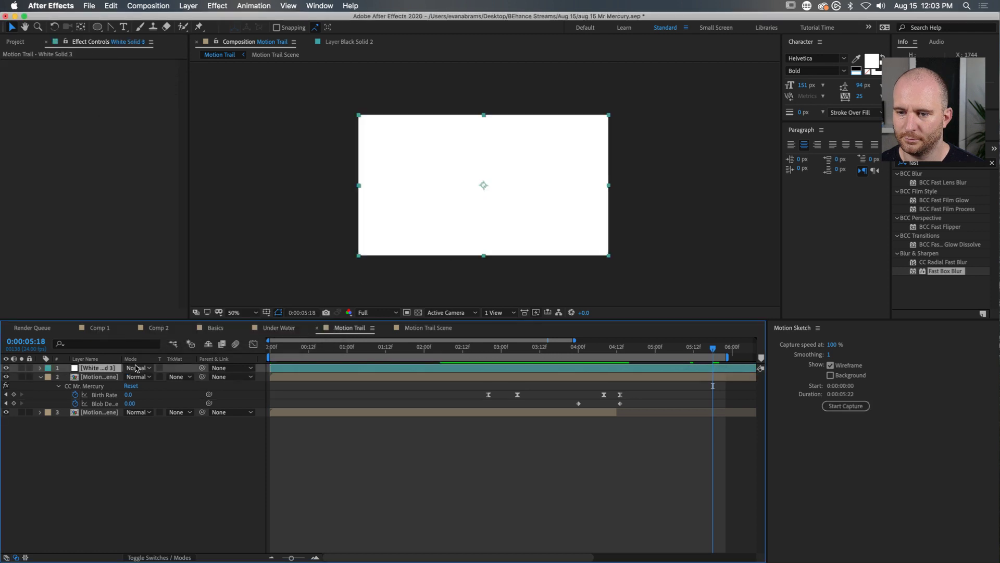
pyautogui.moveTo(101, 448); pyautogui.dragTo(101, 446)
# Step: Play the Motion Trail composition from the start to check the white backdrop, including the frame at 0:00:05:11
pyautogui.press('Home')
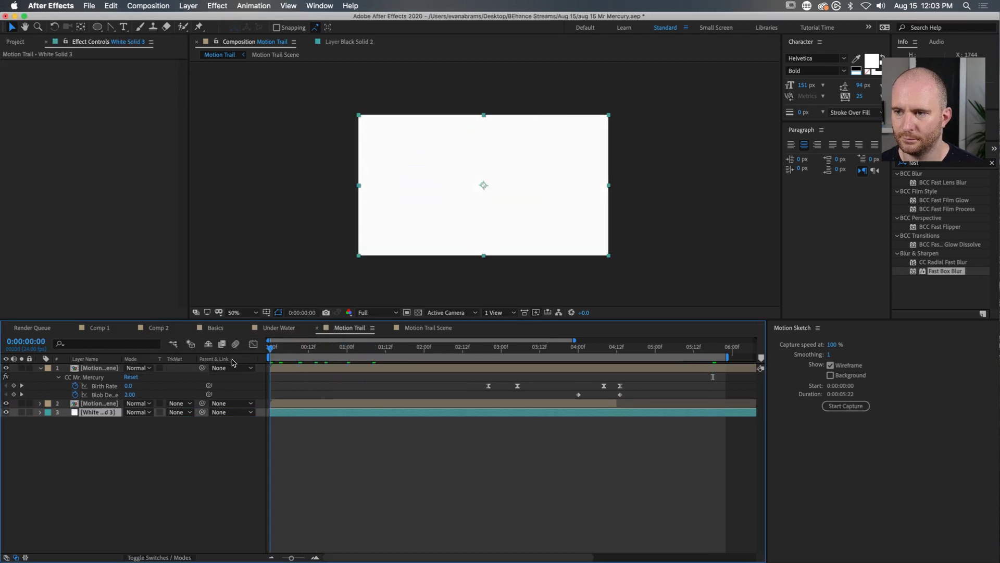
pyautogui.click(689, 347)
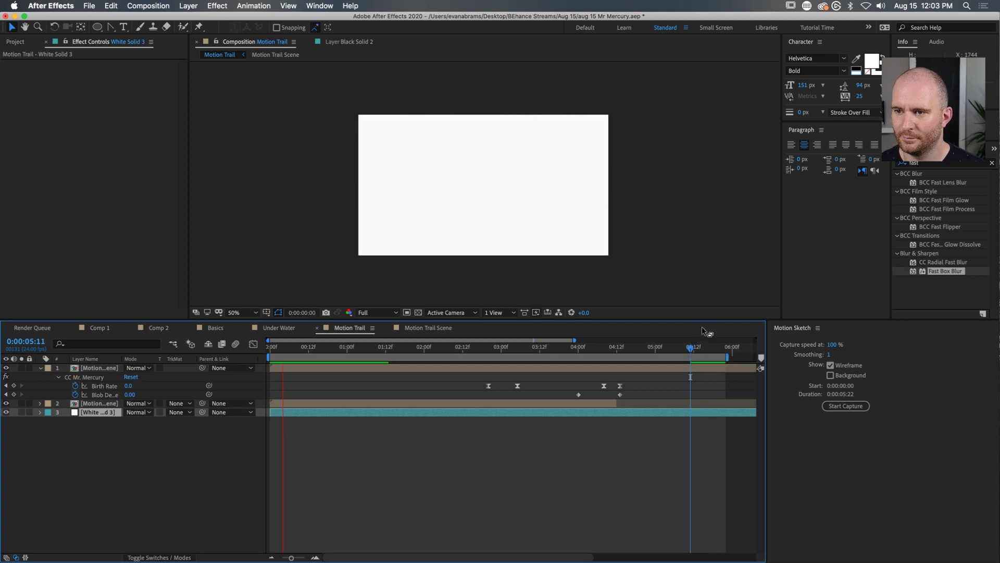
pyautogui.press('space')
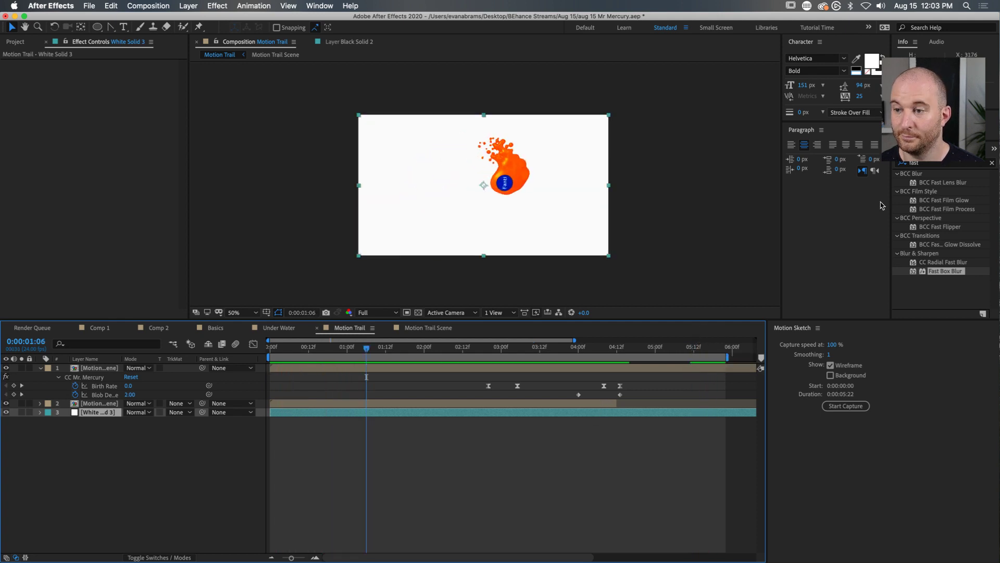
# Step: Apply the Fill effect to the white solid and sample the composition's off-white background as its colour
pyautogui.click(926, 169)
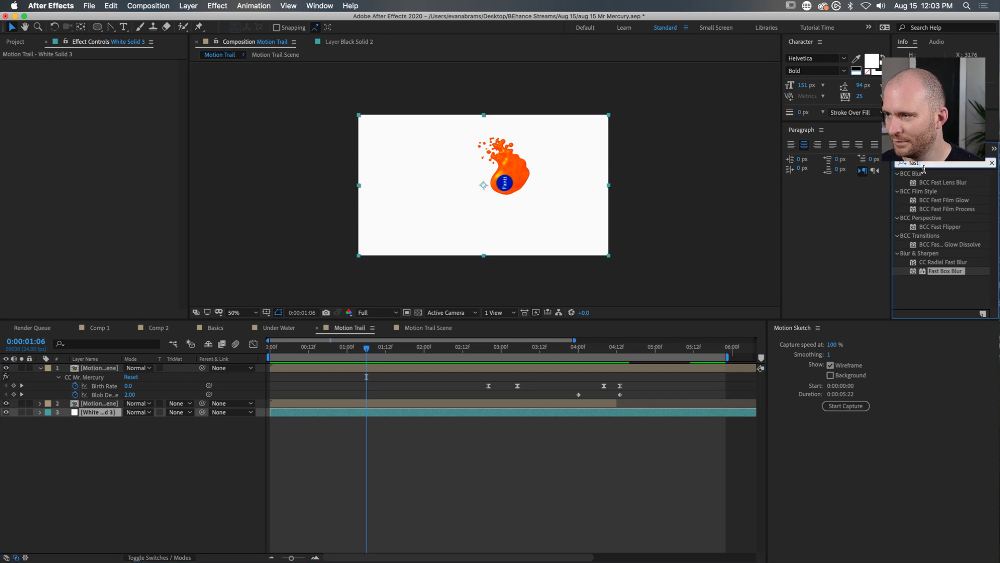
pyautogui.write('fill')
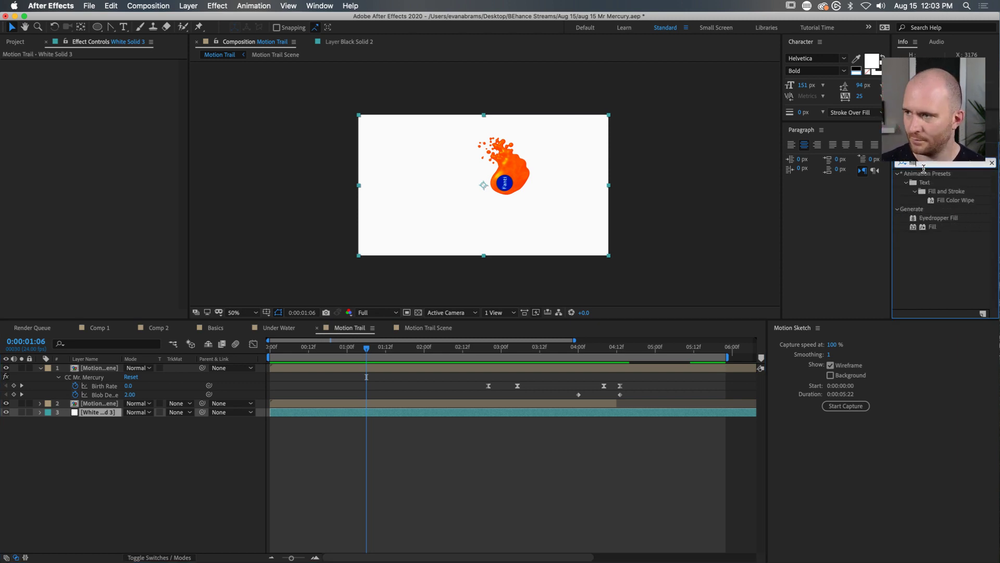
pyautogui.click(934, 227)
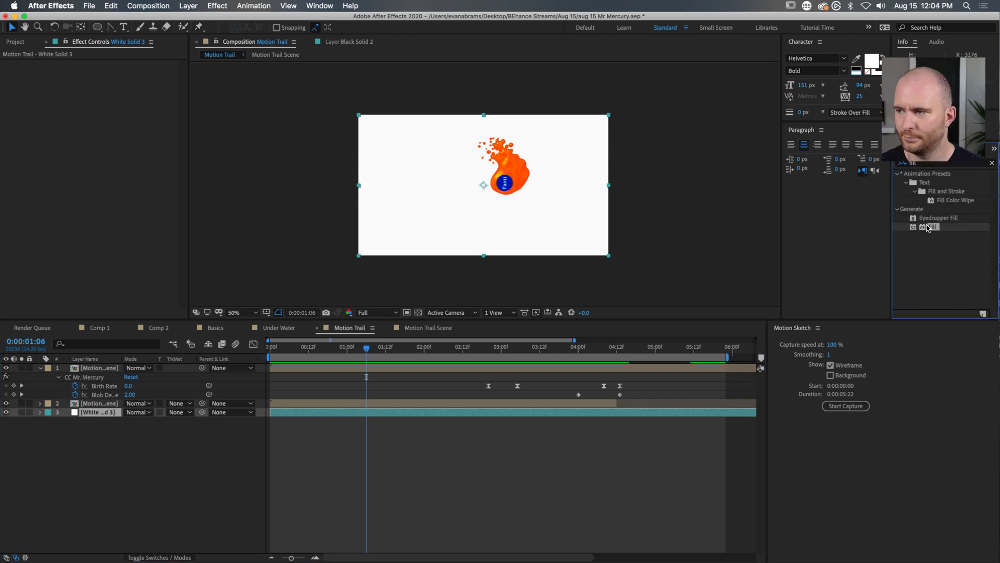
pyautogui.moveTo(931, 235); pyautogui.dragTo(114, 98)
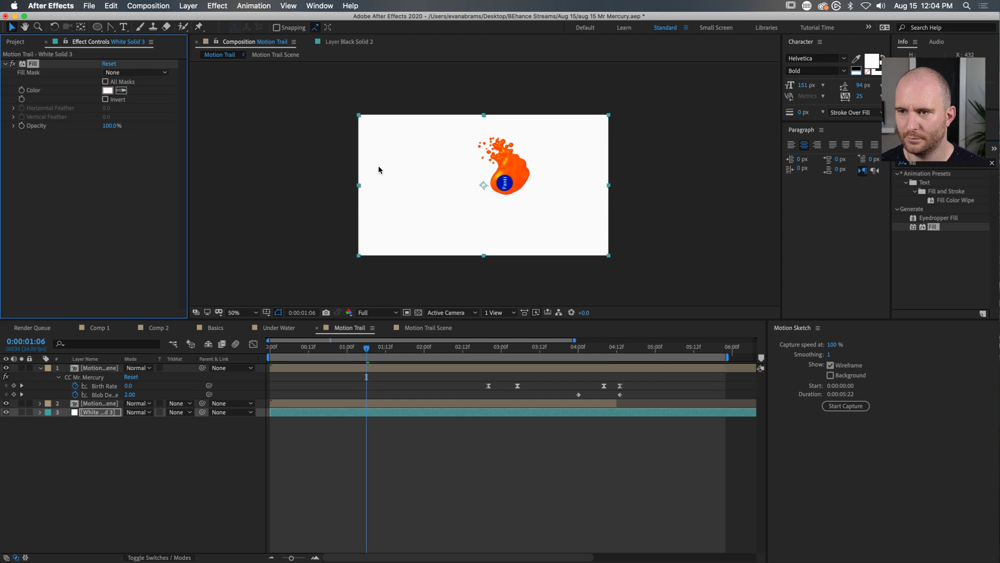
# Step: Scrub through the Motion Trail composition's closing seconds to 0:00:05:15 and preview the animation
pyautogui.click(402, 486)
pyautogui.moveTo(521, 348); pyautogui.dragTo(488, 348)
pyautogui.press('space')
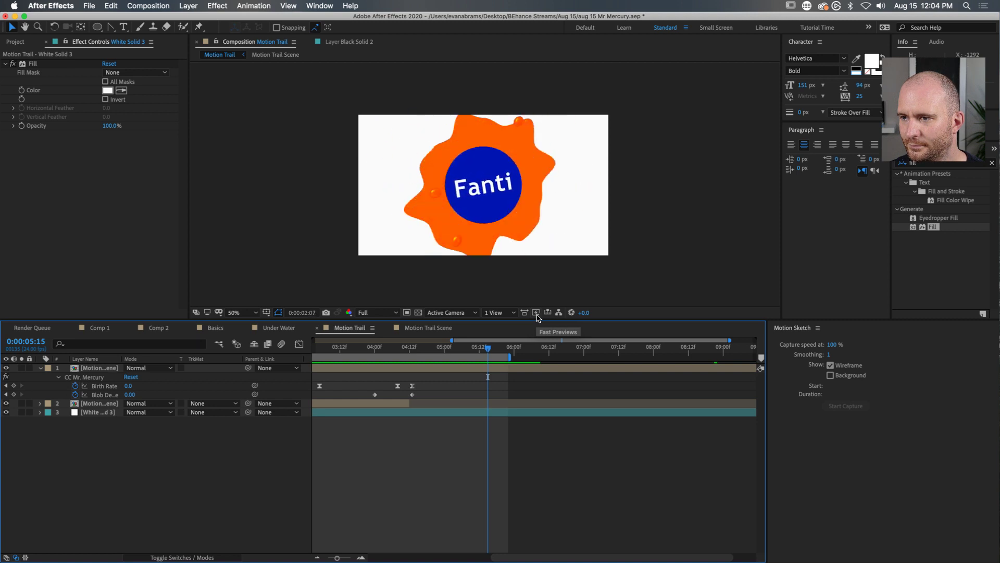
# Step: In Motion Trail Scene, shift the BG 2 layer earlier to start just after two seconds, and review the splash up to 0:00:02:06
pyautogui.doubleClick(496, 368)
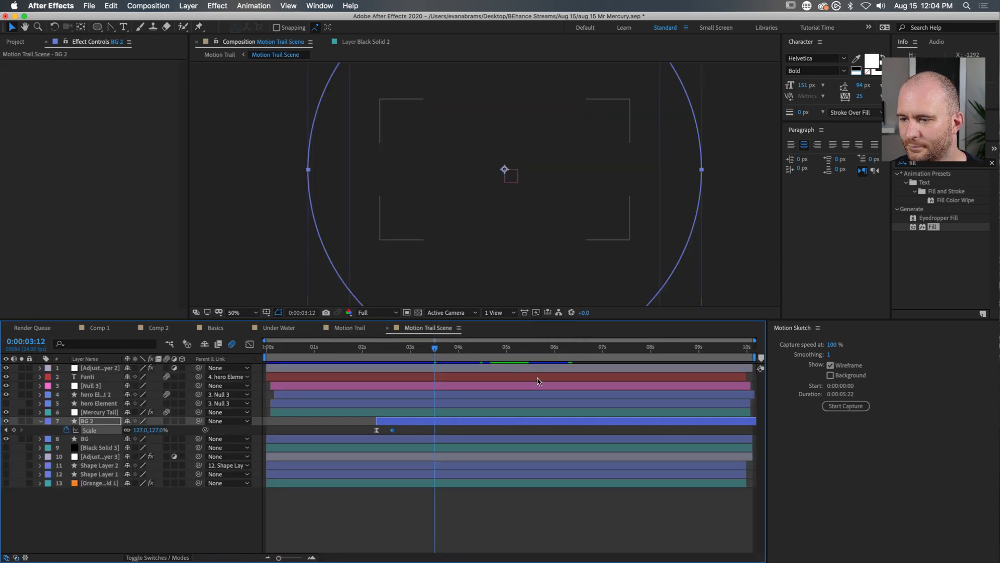
pyautogui.click(357, 348)
pyautogui.moveTo(357, 350); pyautogui.dragTo(361, 349)
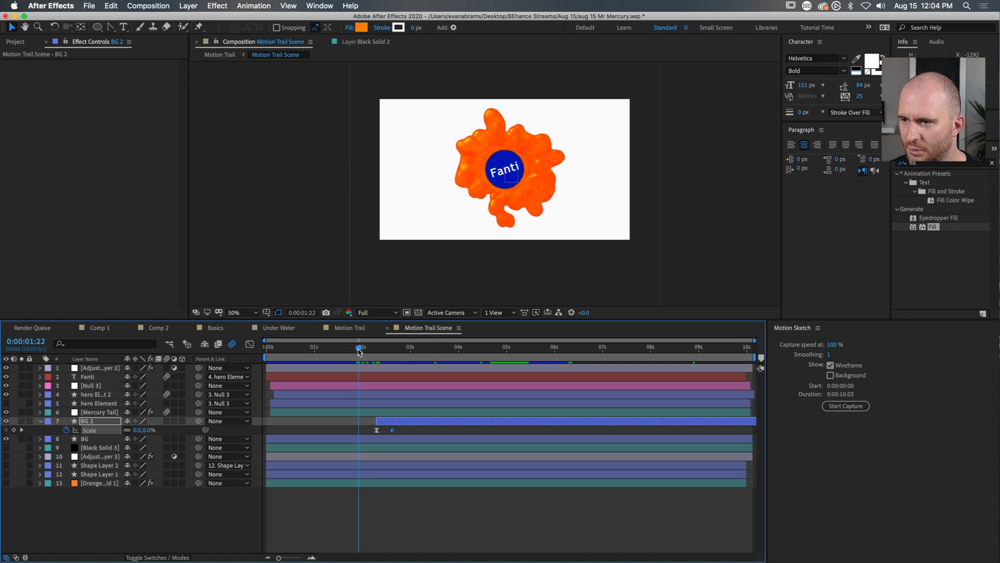
pyautogui.moveTo(391, 422); pyautogui.dragTo(380, 425)
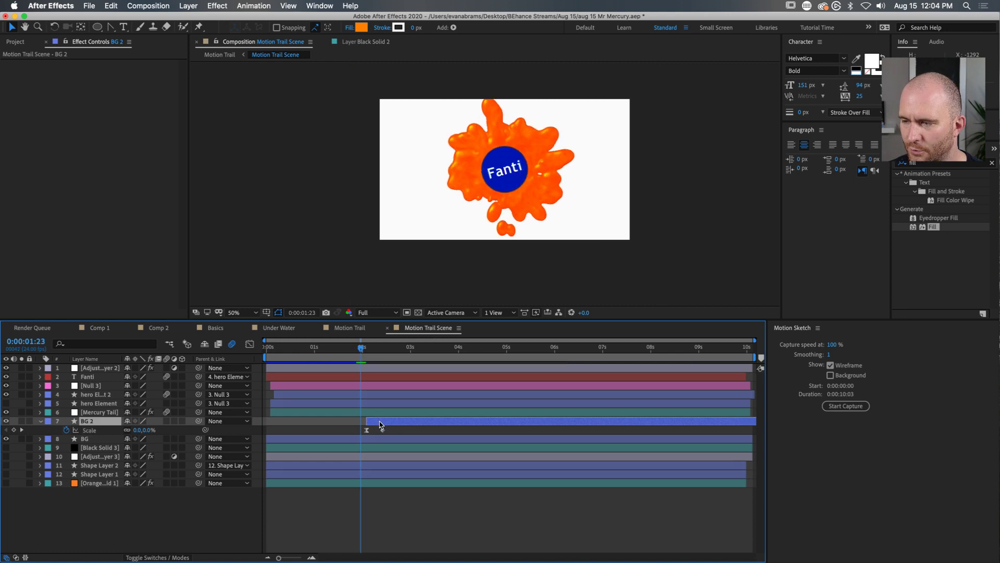
pyautogui.press('space')
pyautogui.click(363, 357)
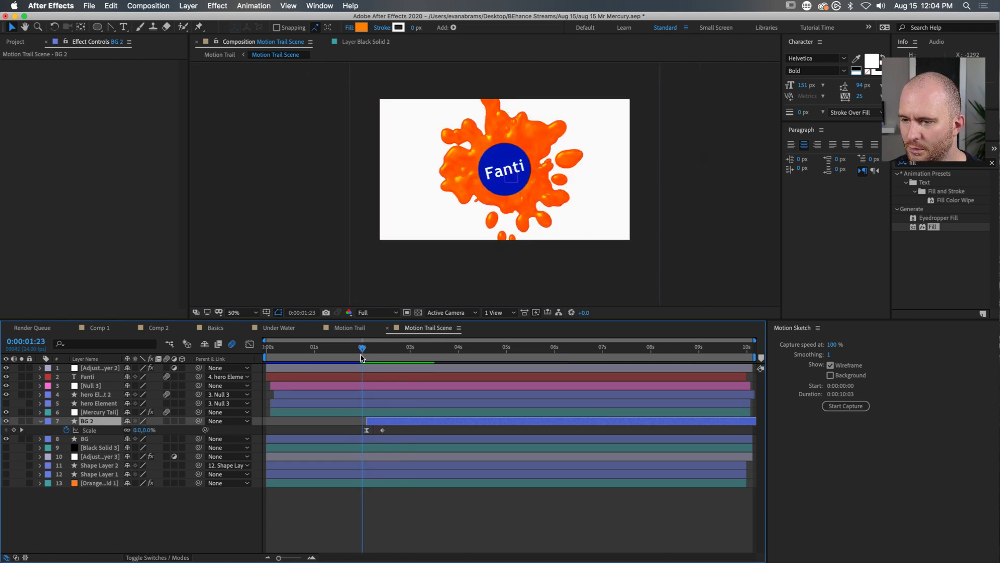
pyautogui.moveTo(364, 358); pyautogui.dragTo(376, 360)
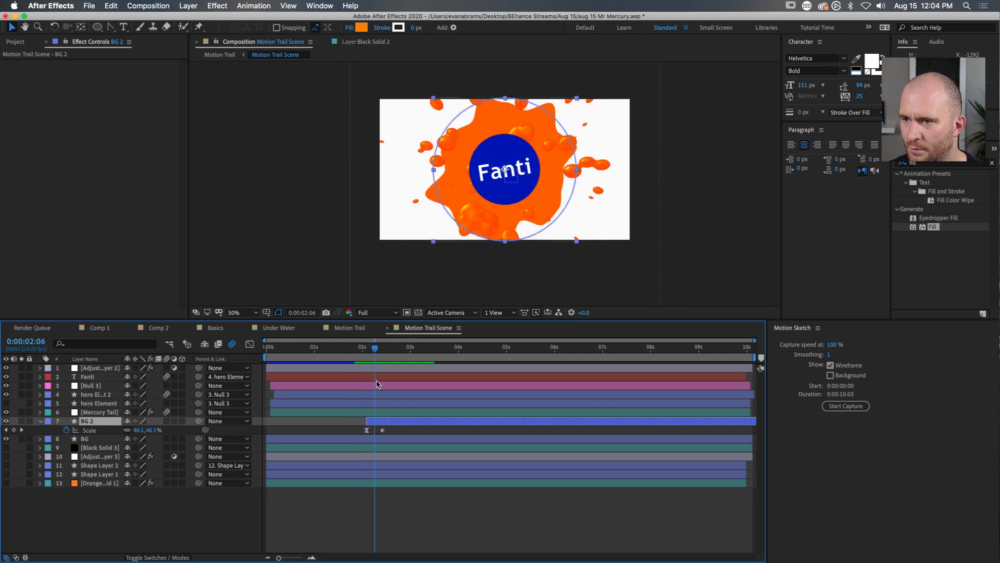
# Step: Reveal the BG 2 layer's modified properties, set Wiggle Paths detail to 5, and preview the splash
pyautogui.press('u')
pyautogui.press('u')
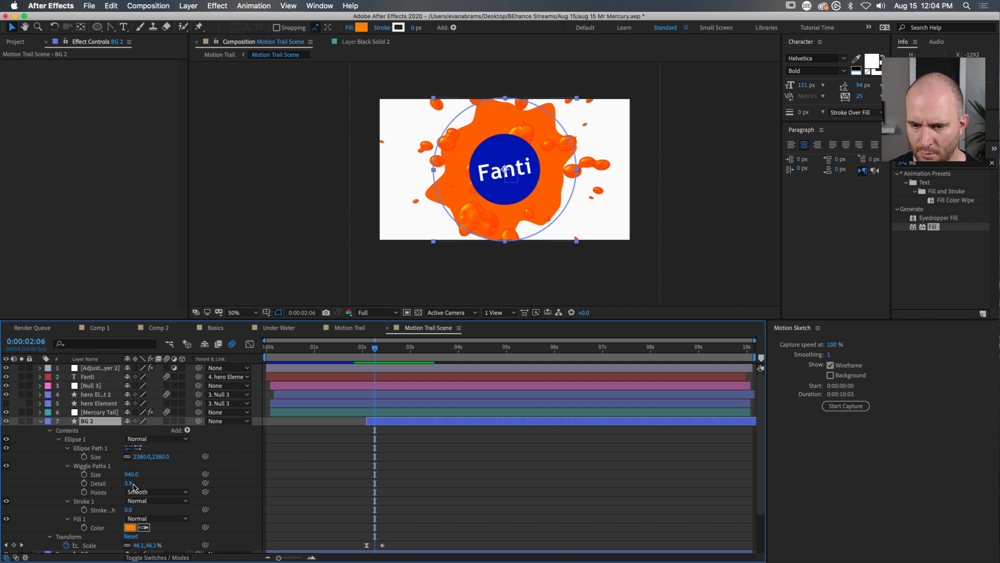
pyautogui.press('Return')
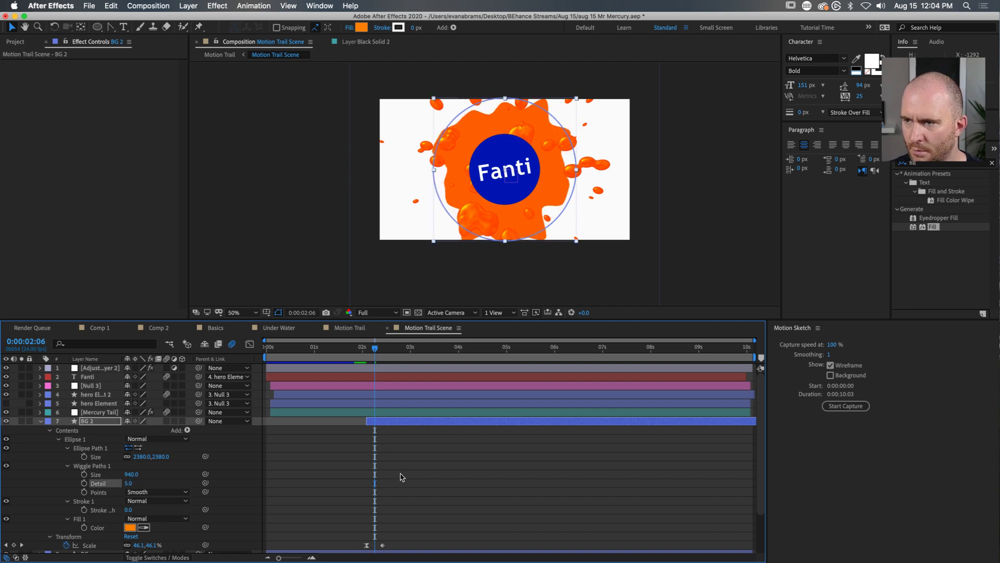
pyautogui.press('space')
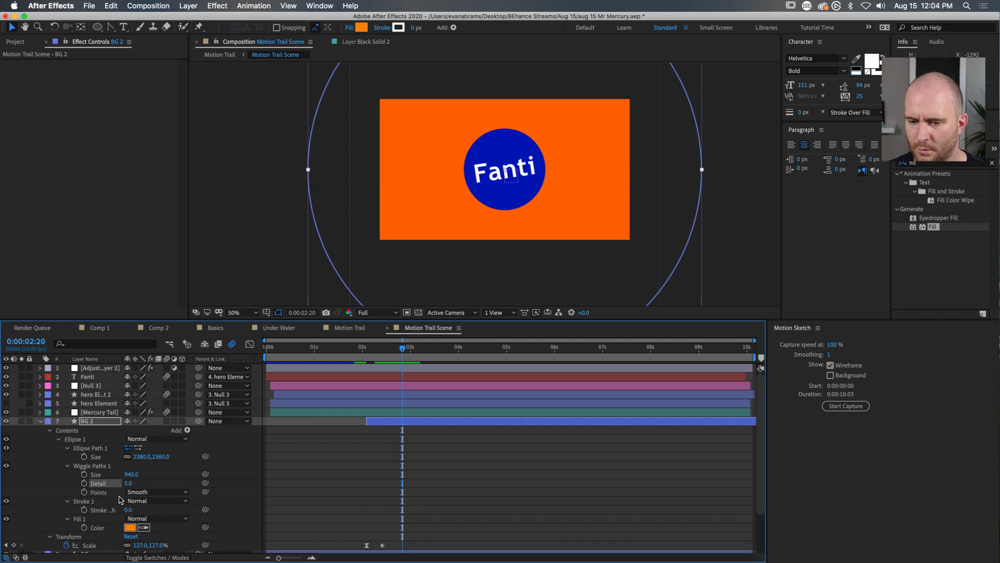
# Step: Set the BG 2 layer's Wiggle Paths to 8 wiggles per second, check around 0:00:02:13, and close the Motion Trail Scene composition
pyautogui.scroll(-1, 120, 500)
pyautogui.click(90, 411)
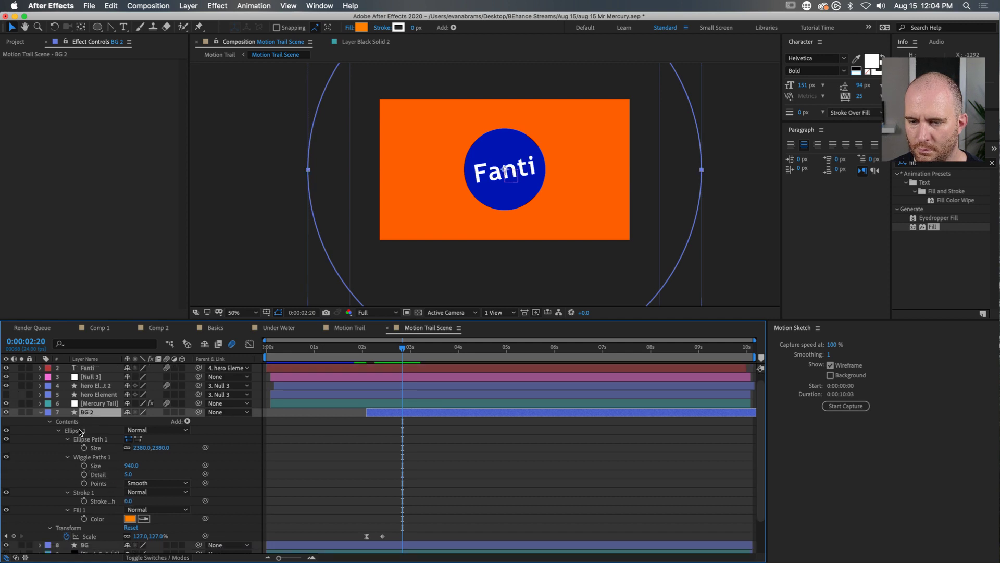
pyautogui.click(68, 458)
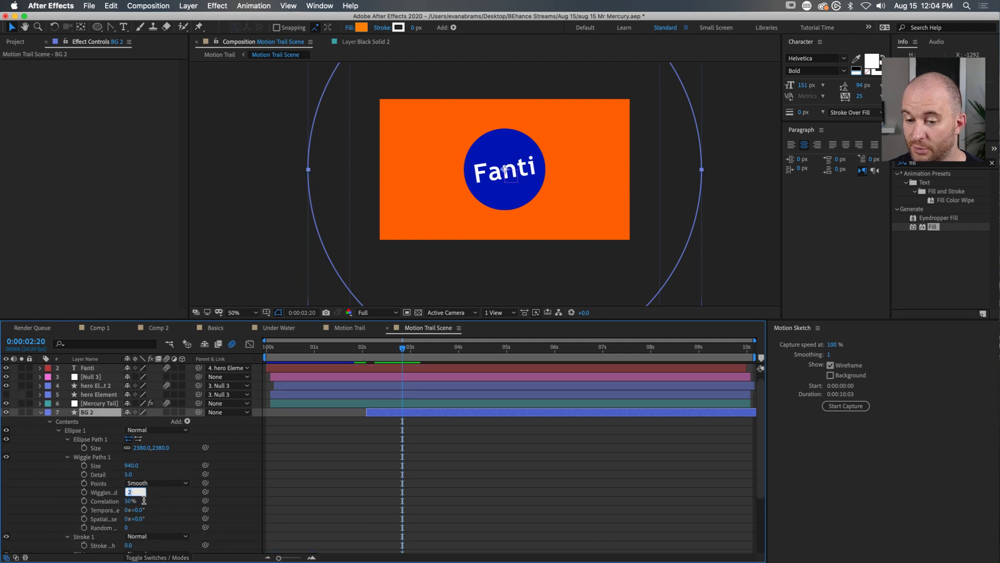
pyautogui.write('8')
pyautogui.press('Return')
pyautogui.moveTo(381, 344)
pyautogui.mouseDown()
pyautogui.moveTo(367, 347)
pyautogui.moveTo(389, 350)
pyautogui.mouseUp()
pyautogui.press('super+w')
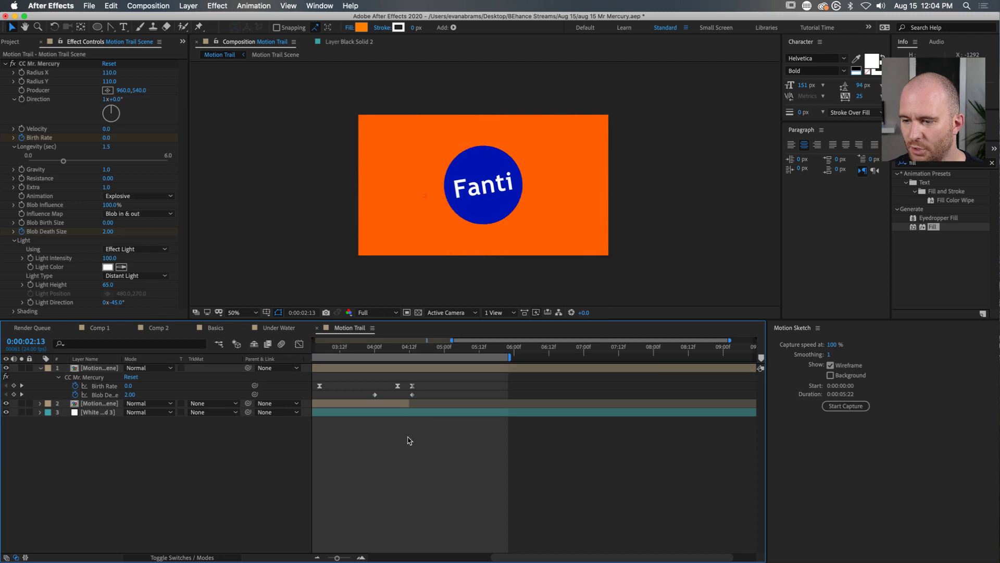